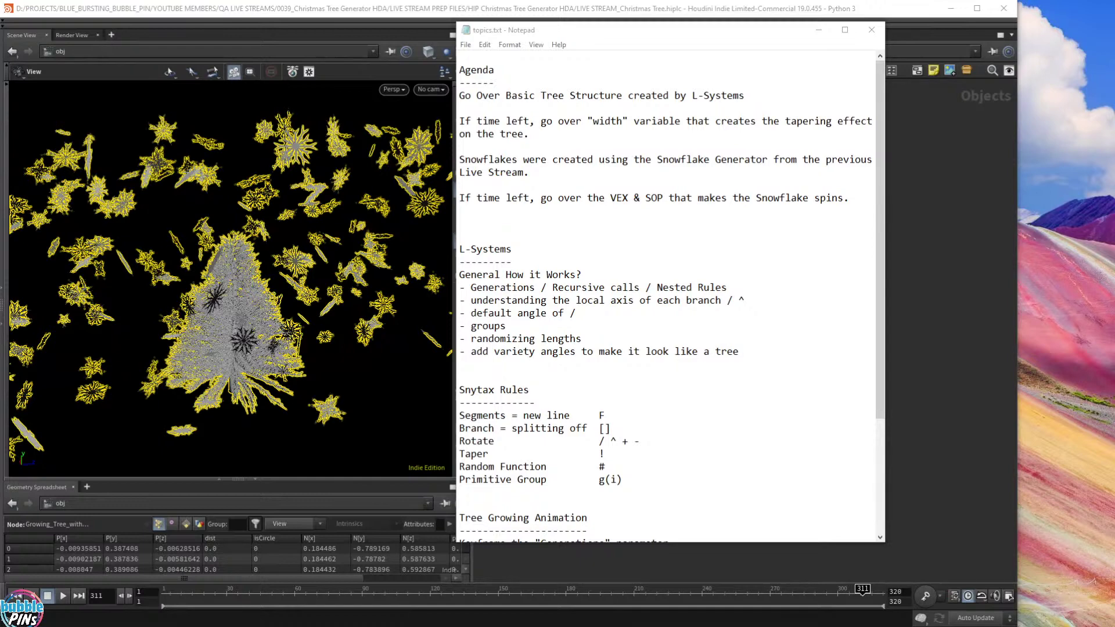
Dock the live chat pop-up as a narrow full-height strip and narrow the Houdini window to fit beside it.
left_click_drag(593, 626, 946, 18)
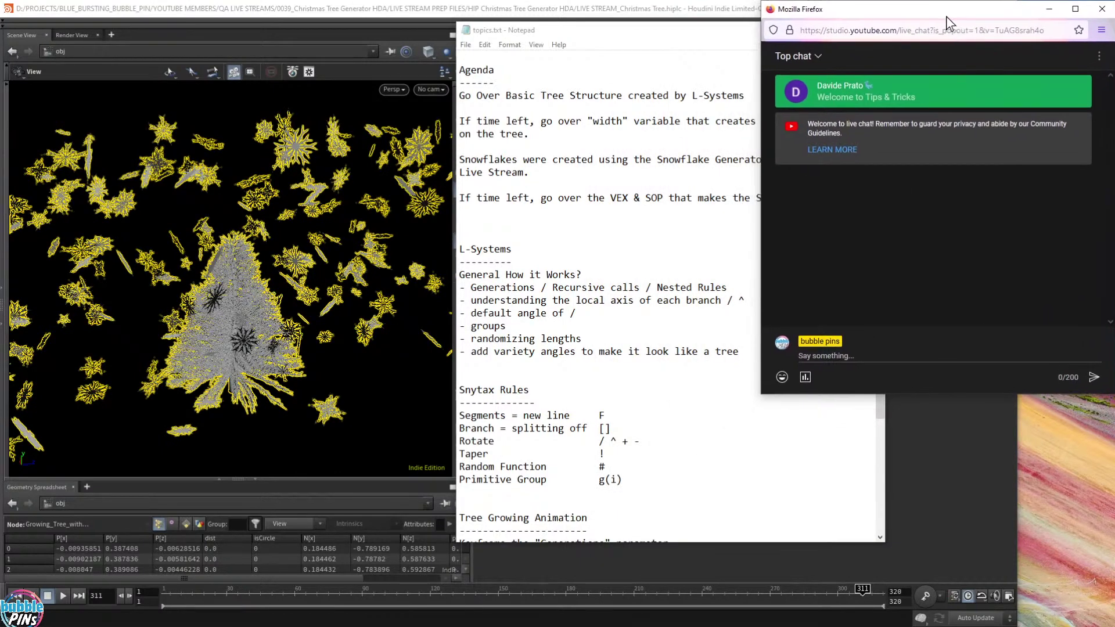
left_click_drag(761, 396, 960, 626)
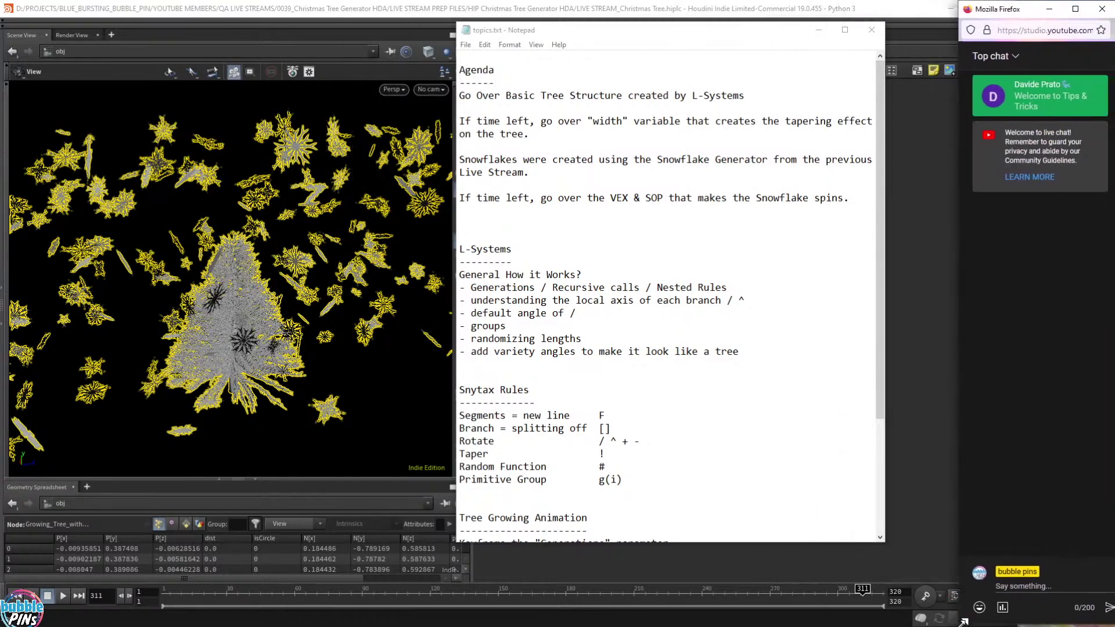
left_click(895, 14)
left_click_drag(1017, 268, 990, 270)
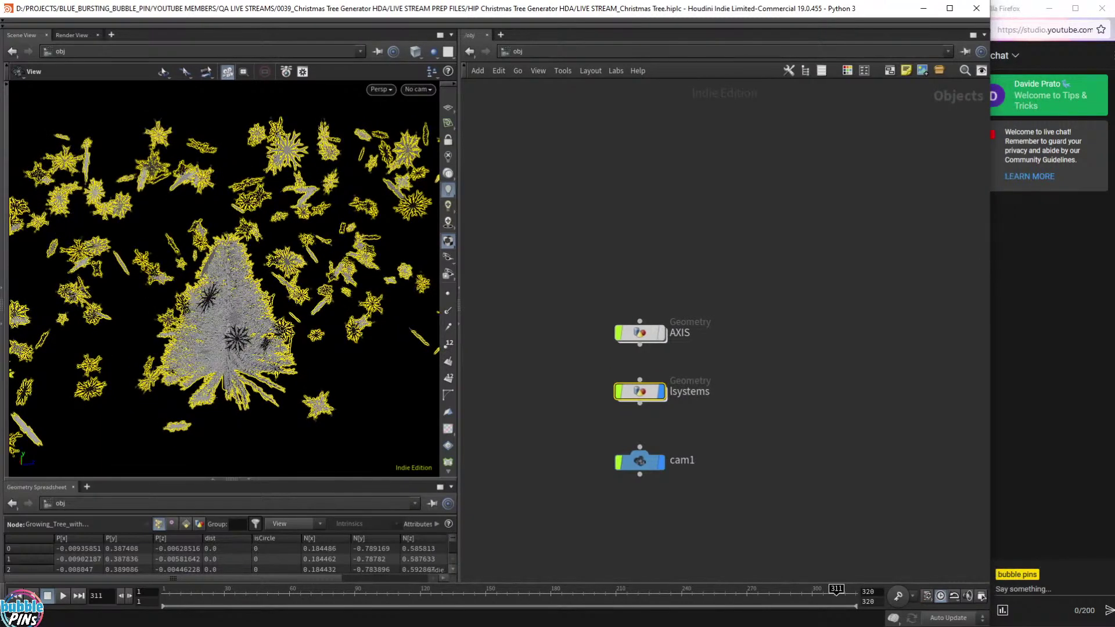
Bring the topics.txt notes forward, move them clear of the live chat, and widen the window.
key("alt+Tab")
left_click_drag(773, 36, 732, 36)
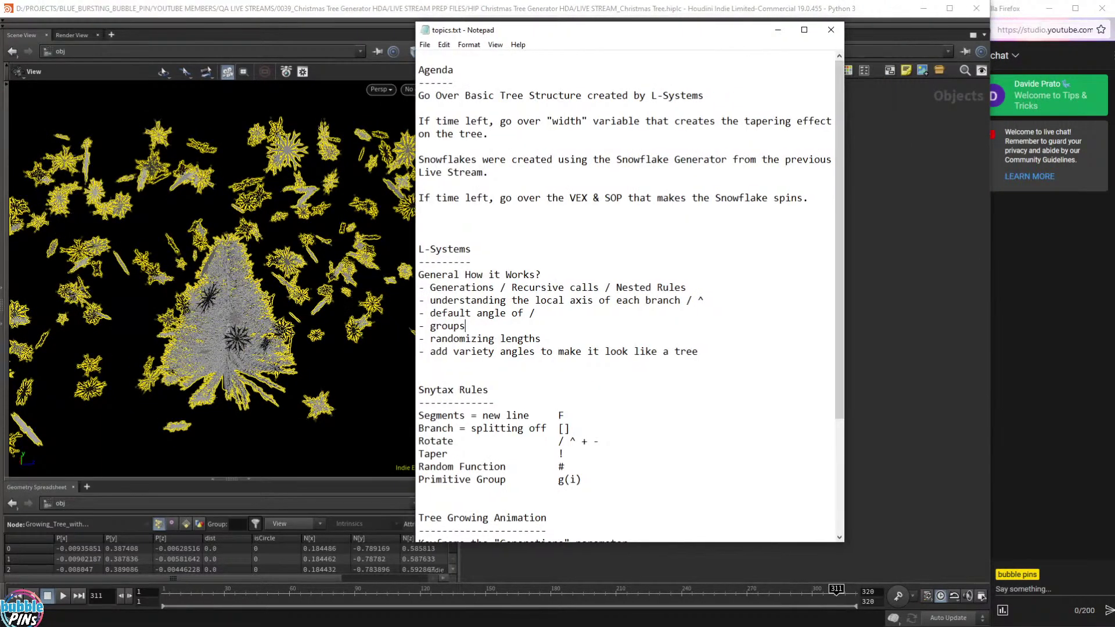
left_click_drag(846, 547, 963, 532)
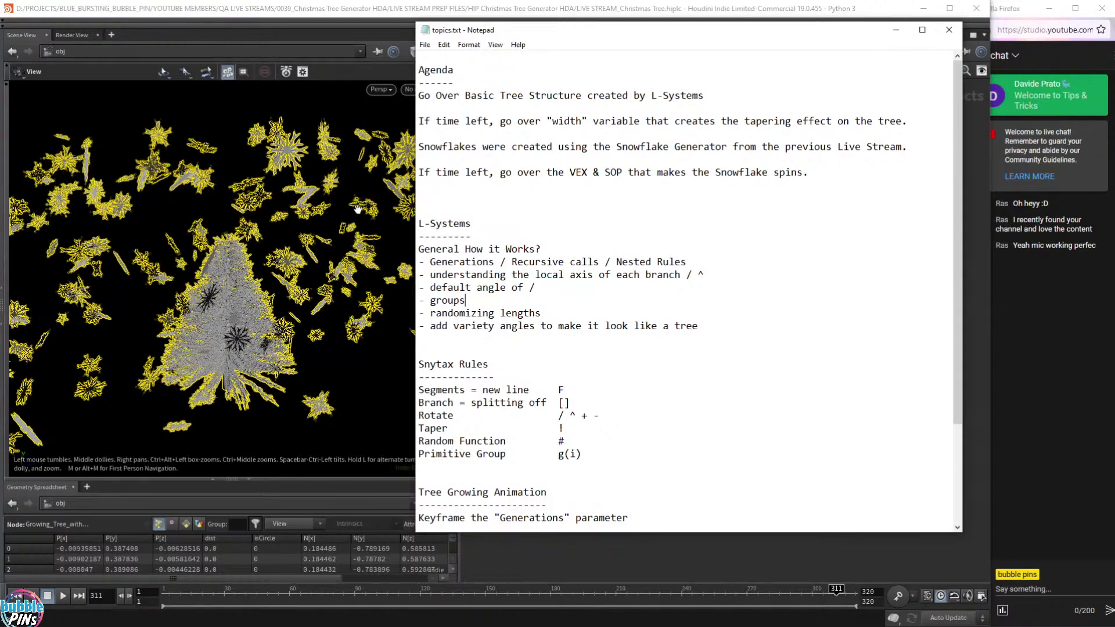
View the tree generator thumbnail image over the node network, check the live chat, and close the image.
mouse_move(357, 210)
left_mouse_down()
mouse_move(347, 208)
mouse_move(378, 207)
left_mouse_up()
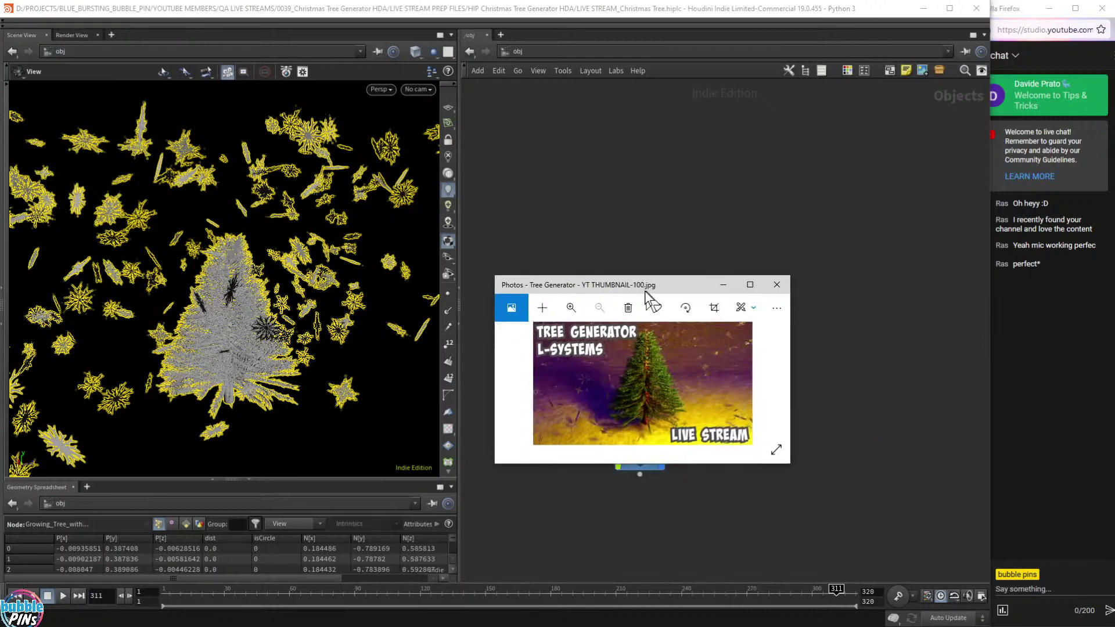
left_click_drag(646, 289, 650, 182)
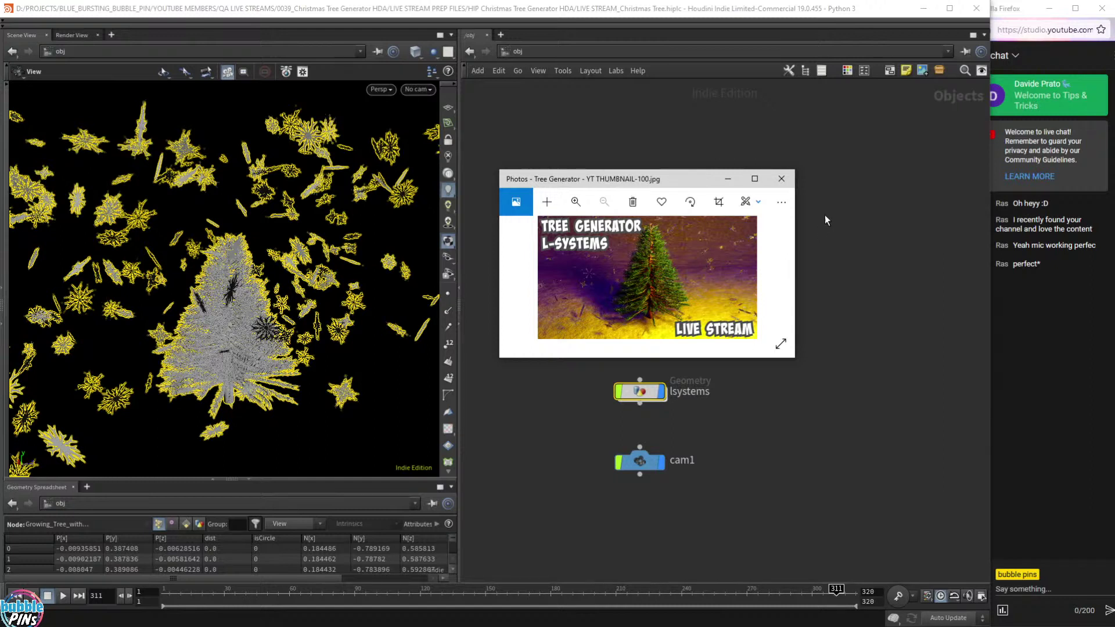
left_click(1090, 341)
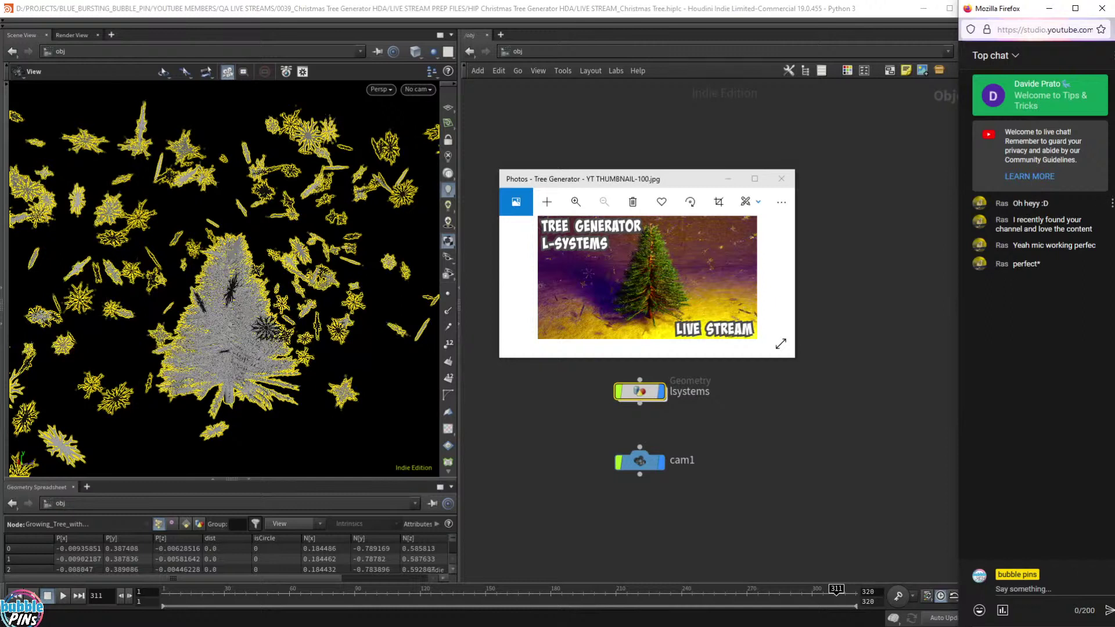
double_click(1002, 204)
left_click(1037, 272)
left_click(790, 180)
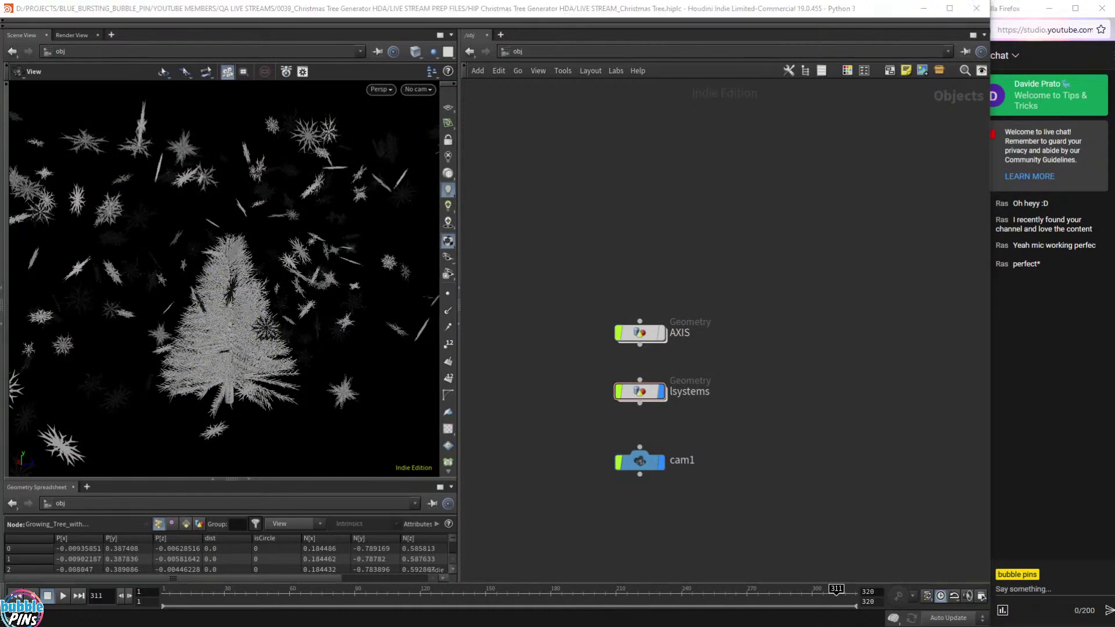
key("alt+Tab")
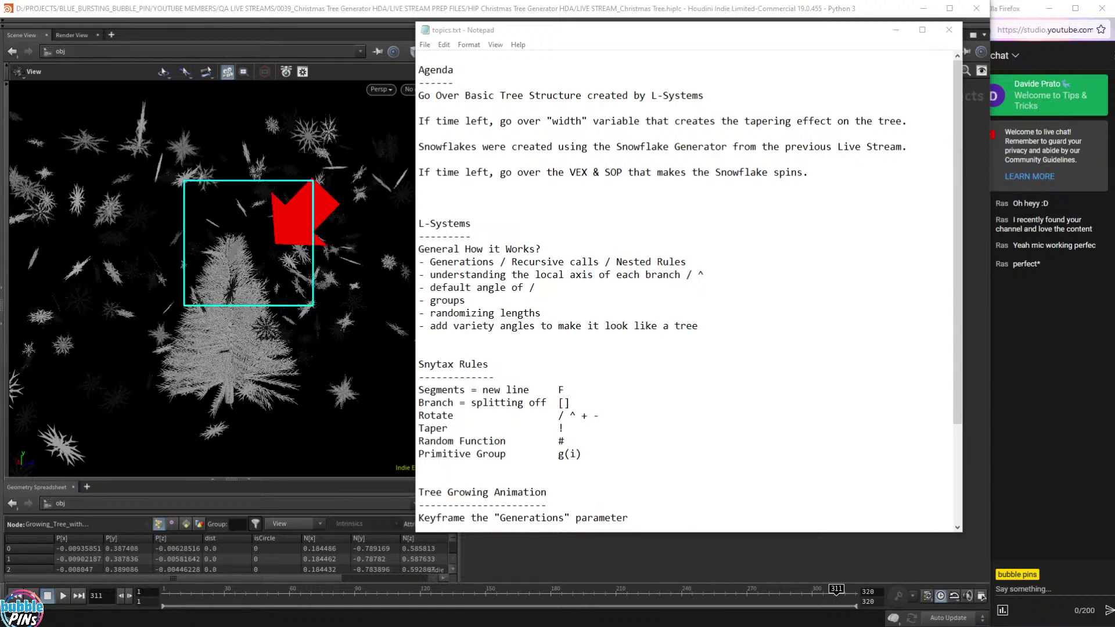
left_click_drag(118, 167, 247, 381)
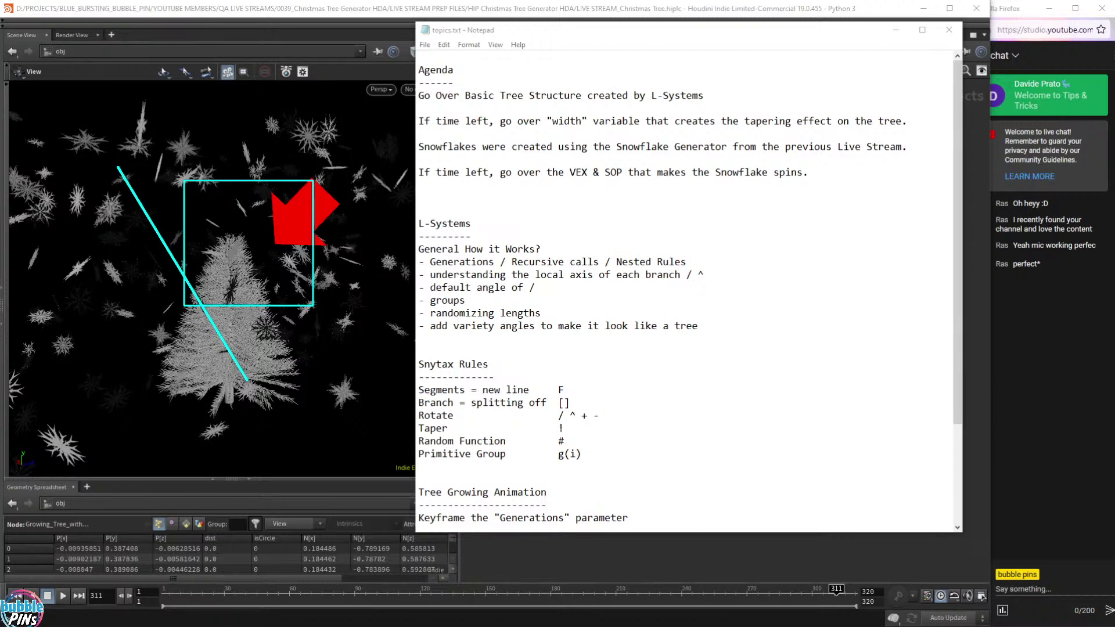
key("ctrl+z")
key("ctrl+z")
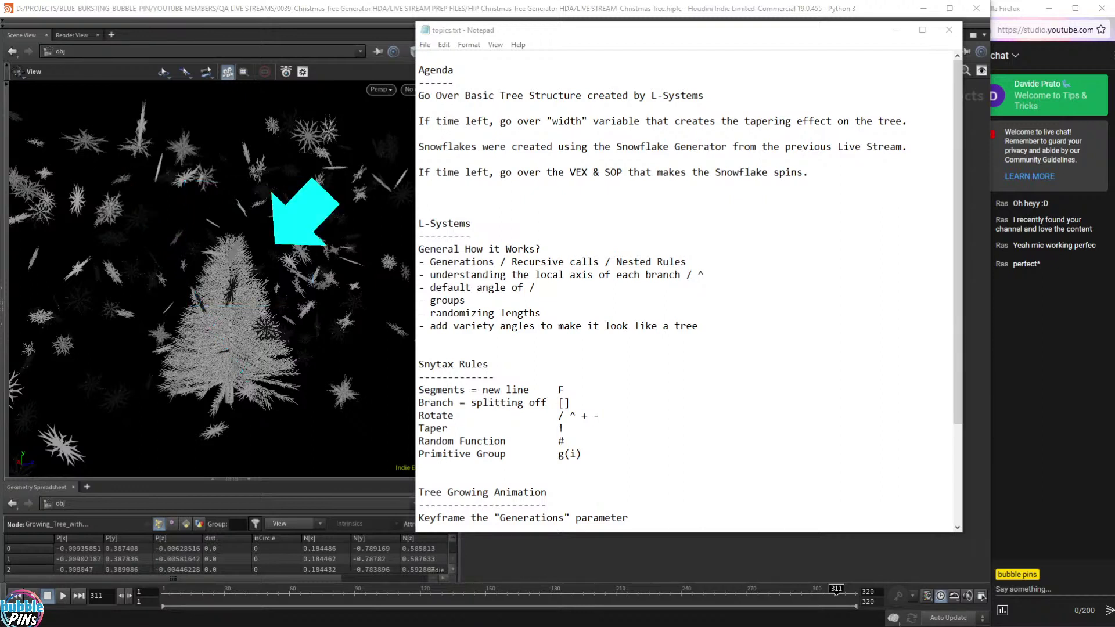
key("ctrl+z")
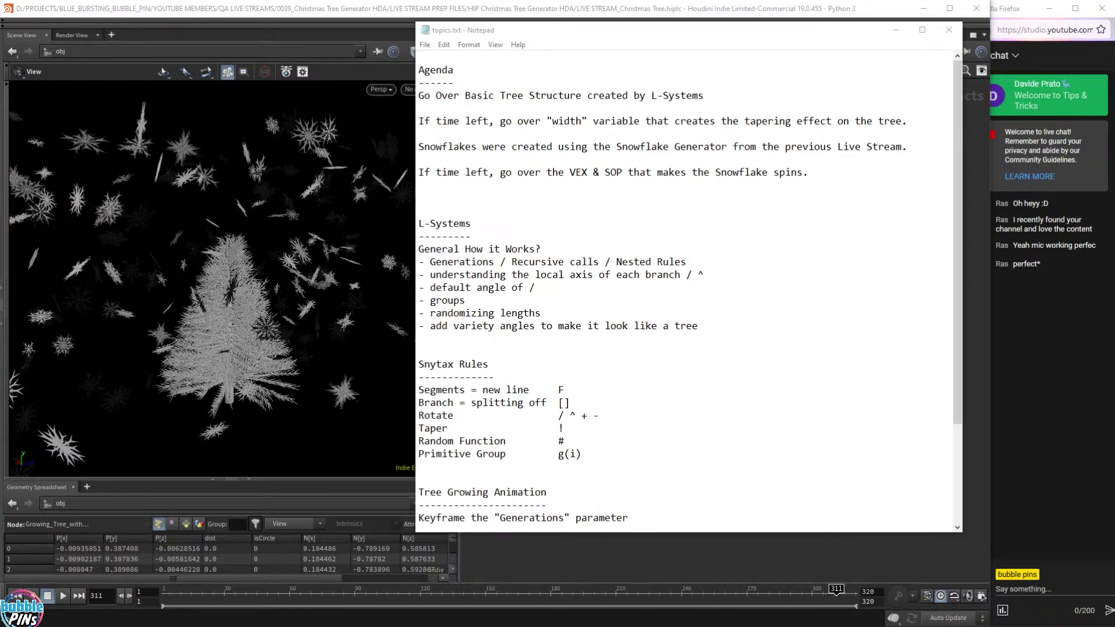
Open the lsystems geometry network and go through its Christmas Tree HDA, Background Snowflakes and Spin with VEX sections.
left_click(525, 13)
scroll(719, 320, "up", 5)
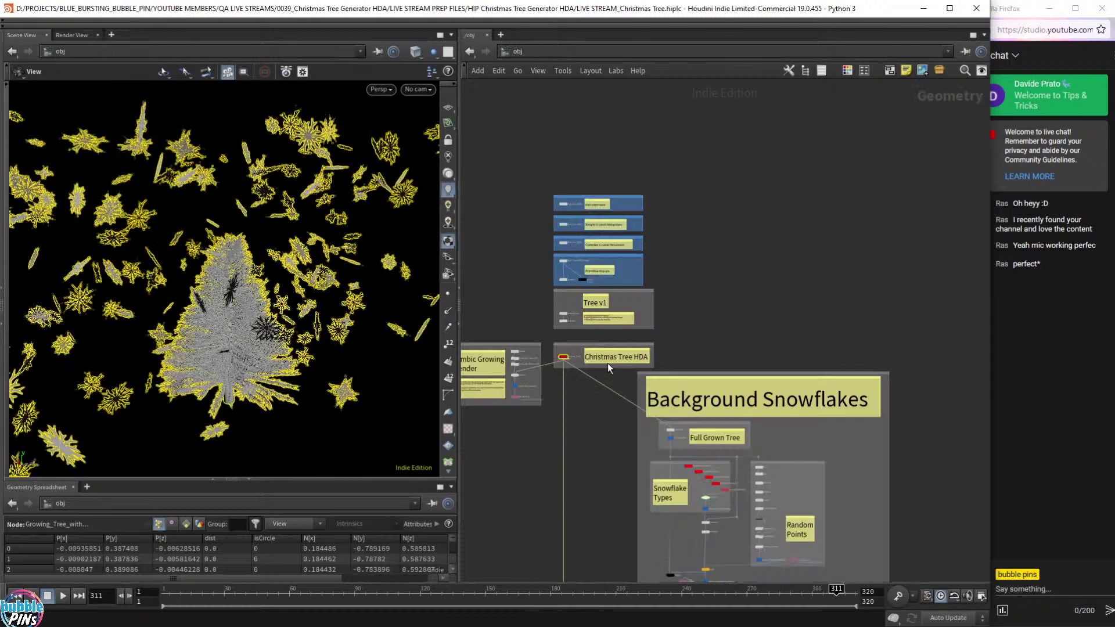
double_click(608, 363)
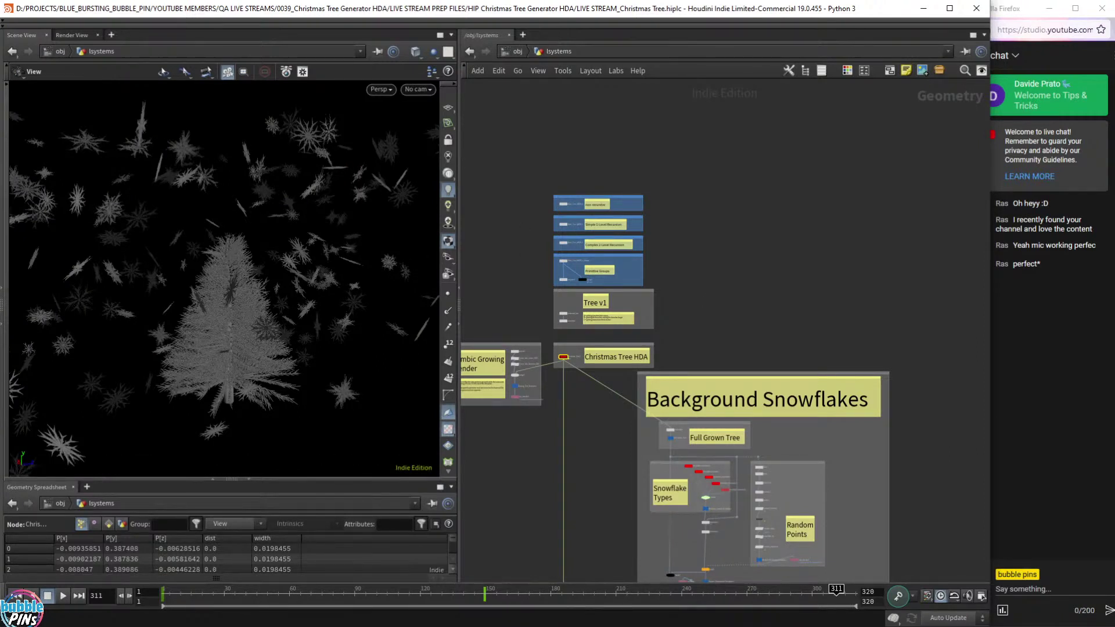
middle_click_drag(824, 303, 833, 49)
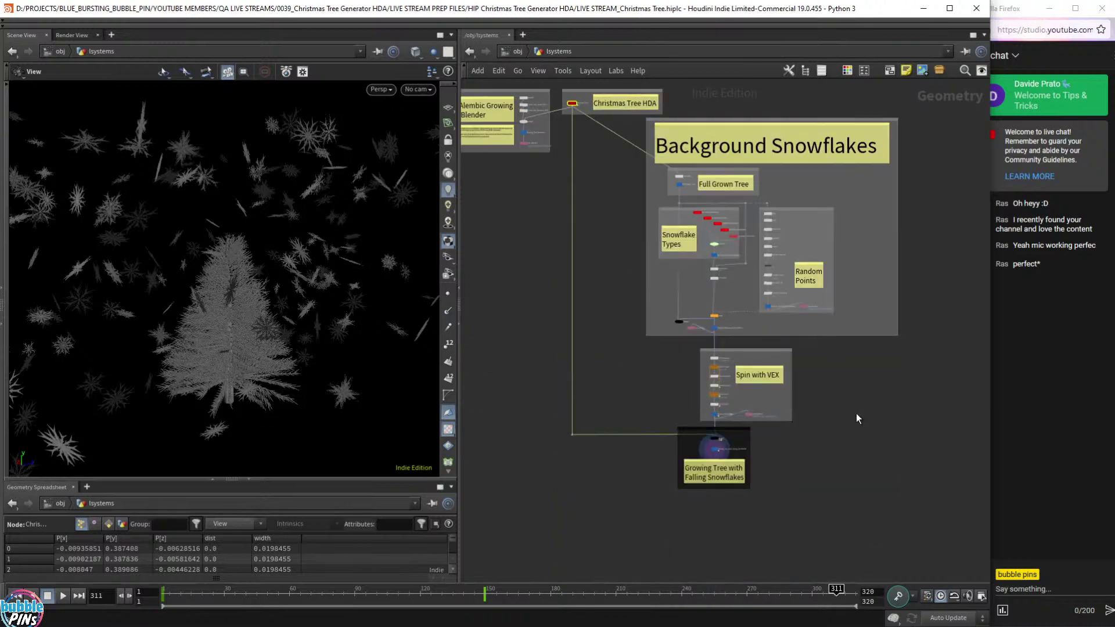
mouse_move(857, 450)
middle_mouse_down()
mouse_move(875, 378)
mouse_move(873, 444)
middle_mouse_up()
scroll(734, 327, "up", 5)
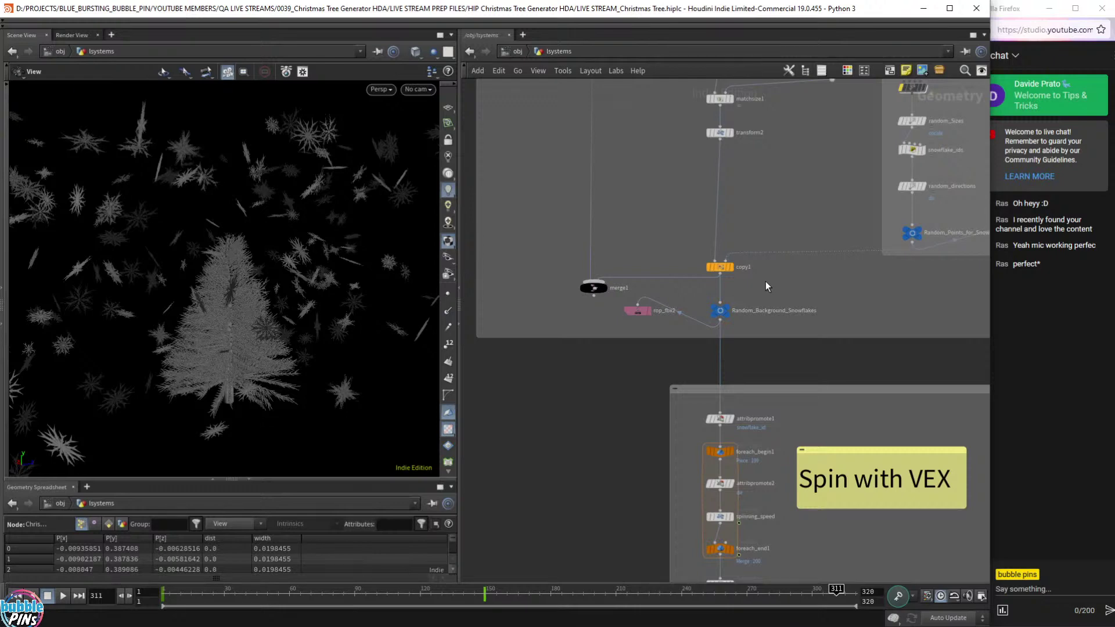
Examine the snowflakes around the tree in the viewport and select the Snowflake_Generator nodes in the Snowflake Types group.
left_click_drag(326, 216, 282, 138)
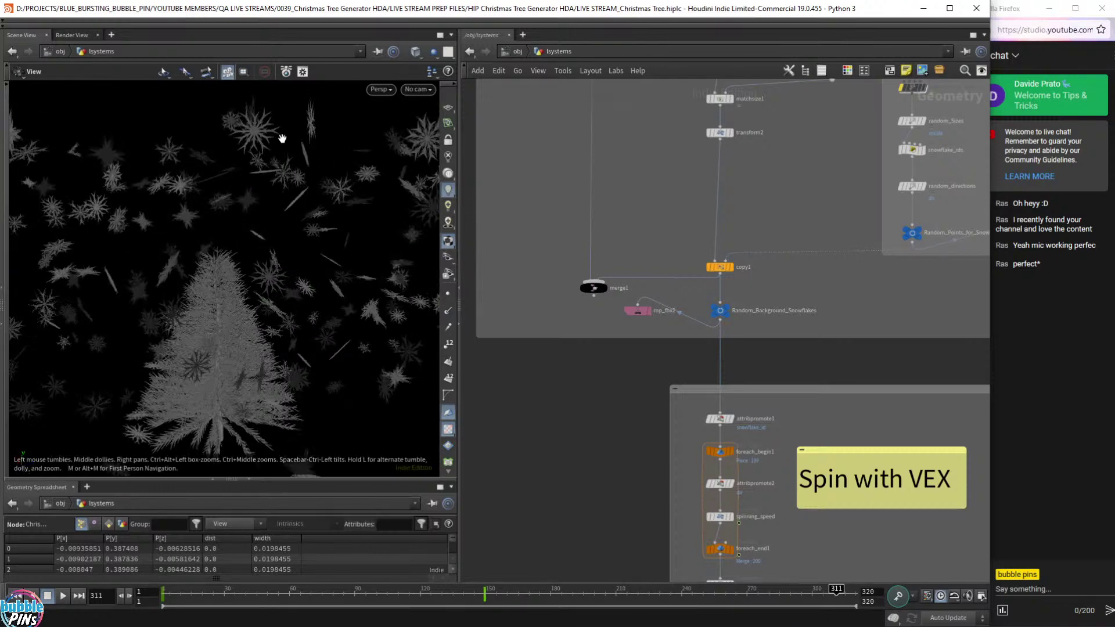
scroll(282, 138, "up", 10)
mouse_move(292, 214)
left_mouse_down()
mouse_move(282, 186)
mouse_move(300, 198)
mouse_move(294, 216)
mouse_move(299, 206)
left_mouse_up()
scroll(294, 216, "up", 3)
middle_click_drag(675, 215, 637, 497)
left_click_drag(652, 204, 698, 222)
left_click_drag(300, 260, 322, 258)
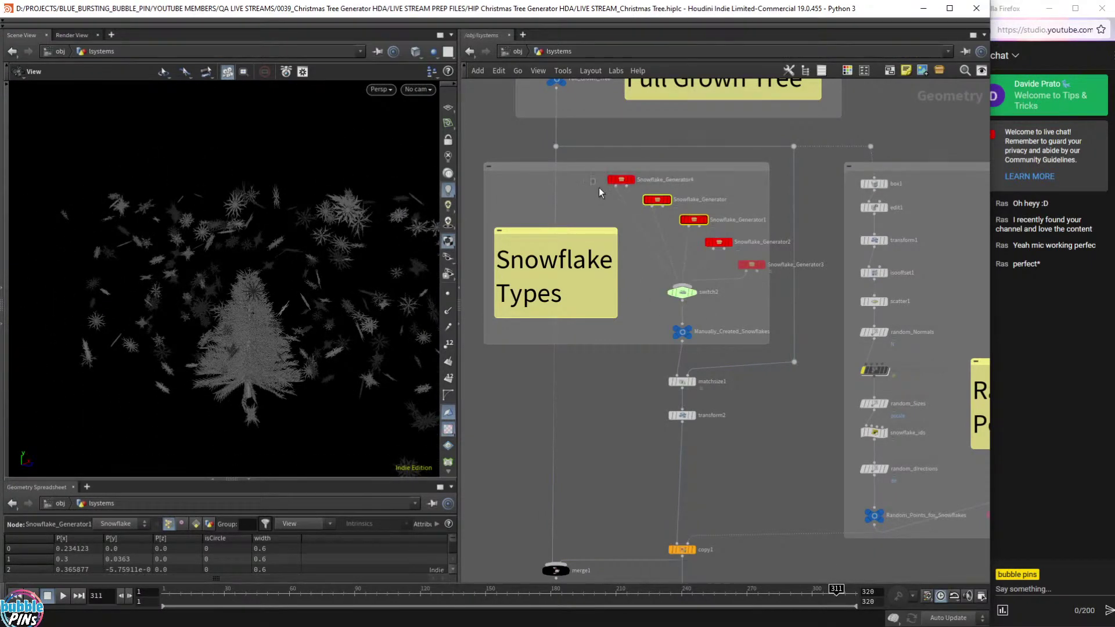
left_click_drag(599, 187, 757, 277)
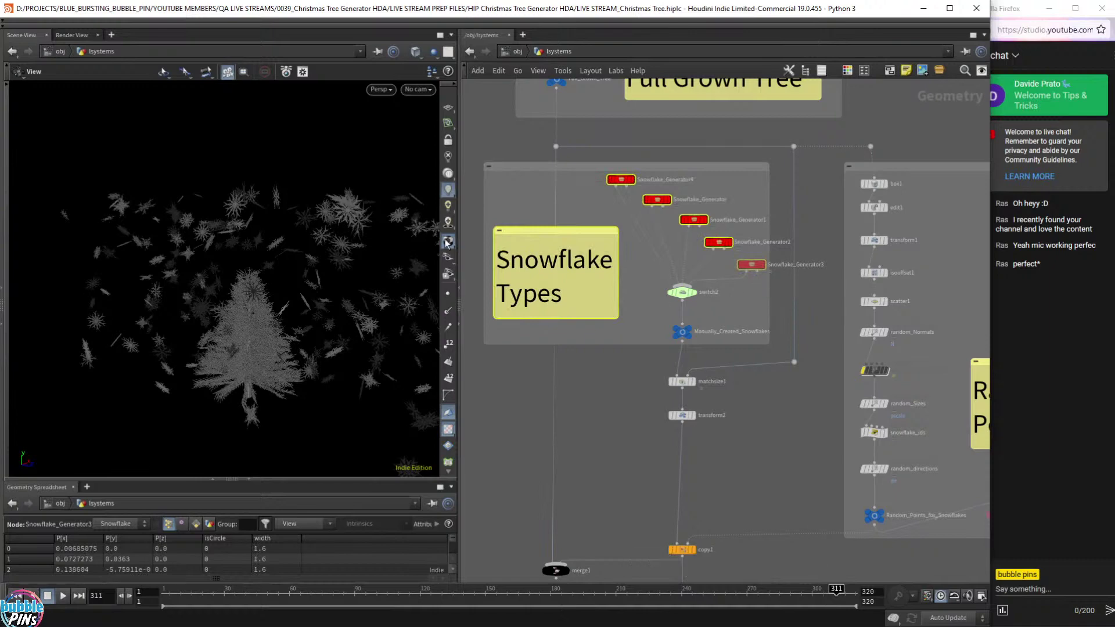
mouse_move(378, 232)
left_mouse_down()
mouse_move(393, 248)
mouse_move(397, 238)
left_mouse_up()
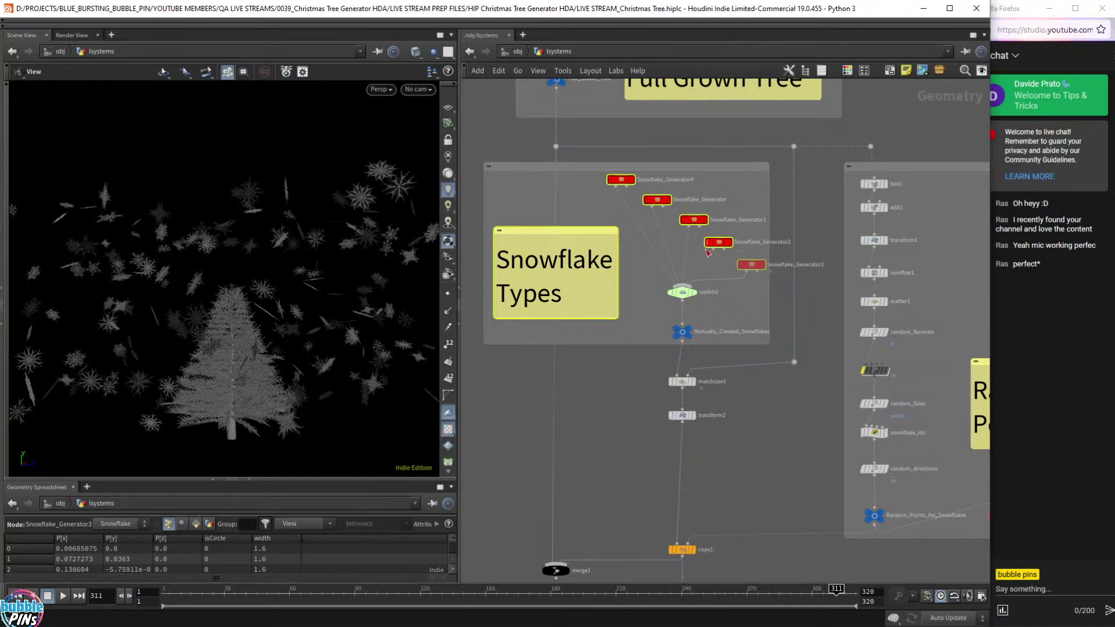
Inspect the copy1 node and display the output of Random_Points_for_Snowflakes in the viewport.
middle_click_drag(731, 459, 730, 262)
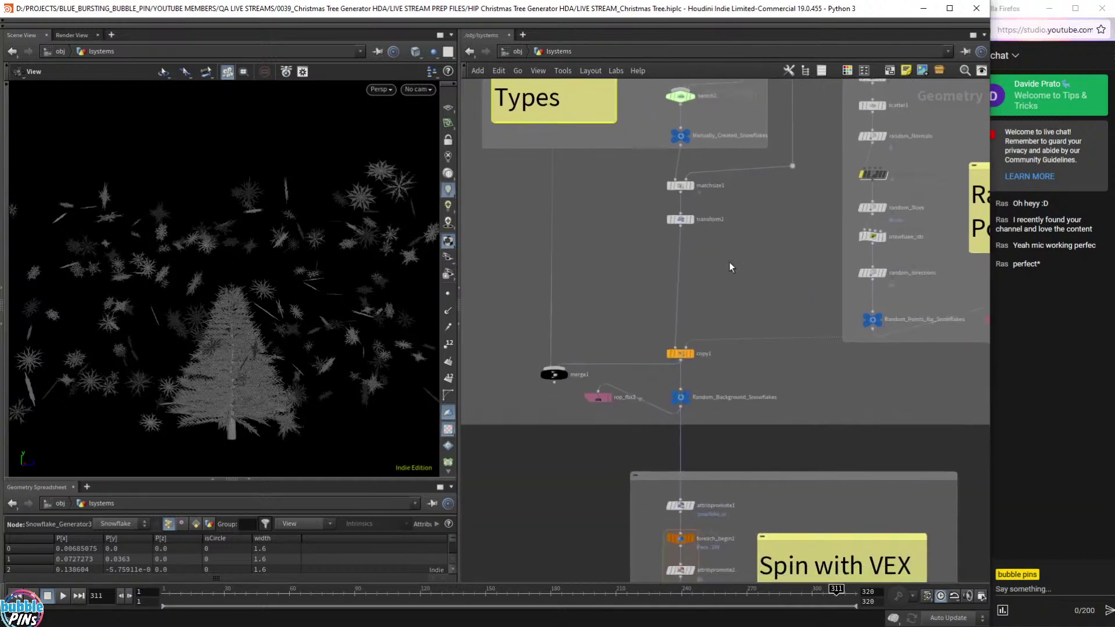
left_click_drag(688, 343, 645, 313)
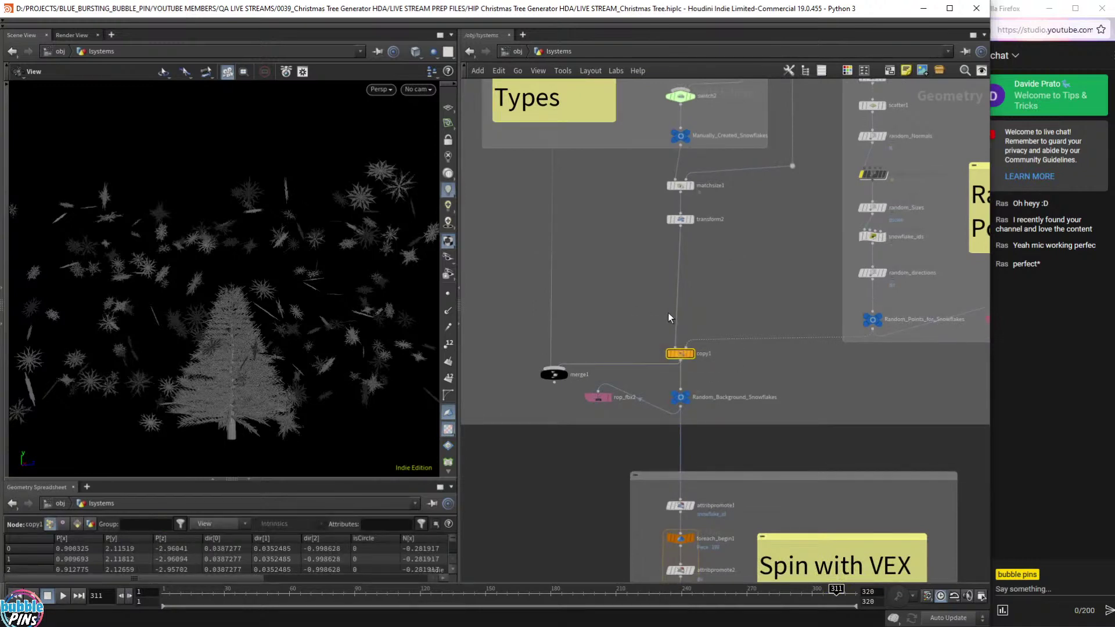
middle_click_drag(876, 225, 793, 224)
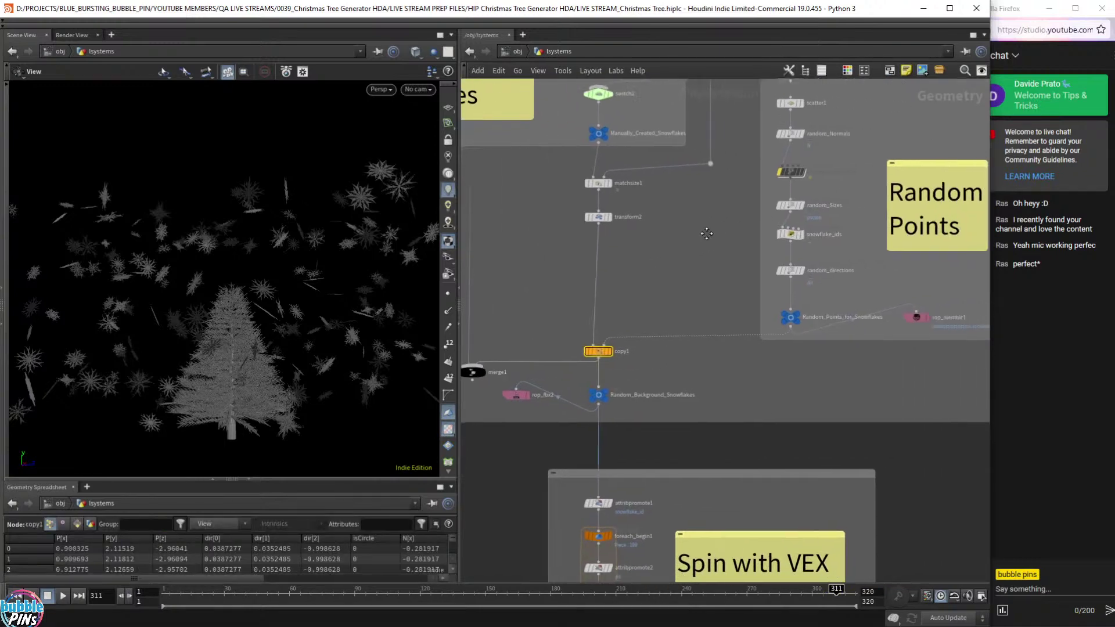
left_click(798, 314)
left_click_drag(341, 299, 350, 265)
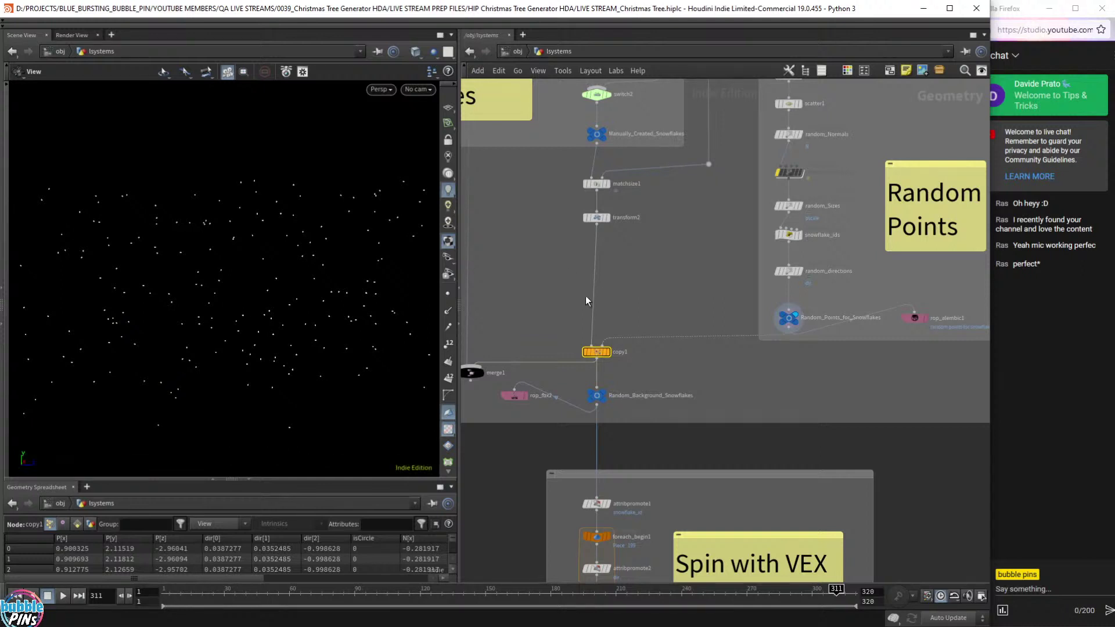
Display copy1's copied snowflakes for comparison, and switch the display back to Random_Points_for_Snowflakes.
left_click_drag(568, 315, 618, 374)
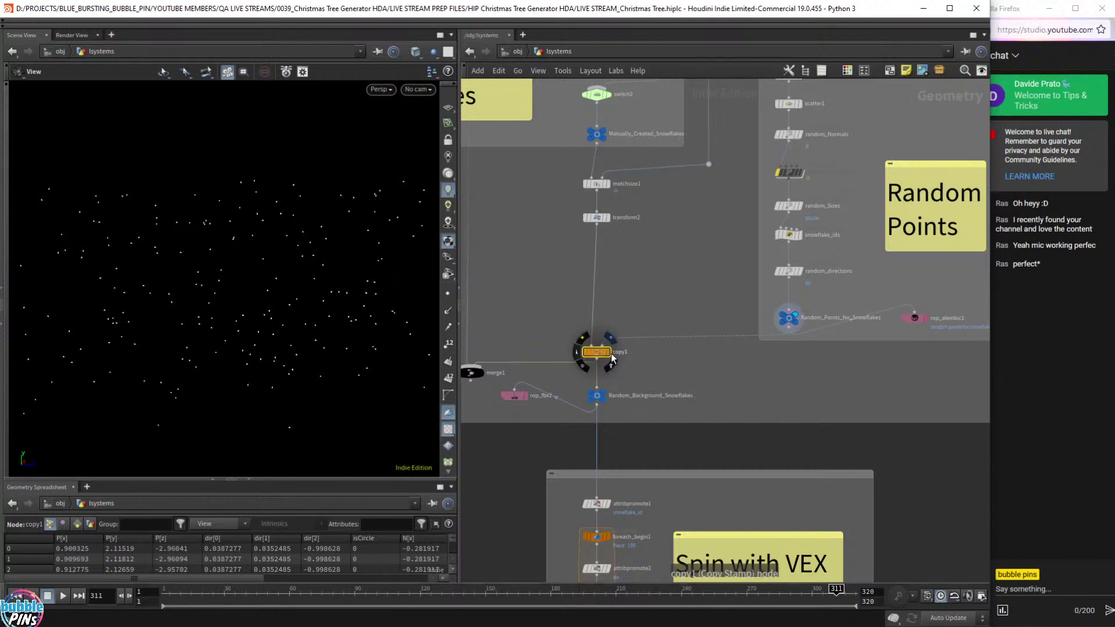
left_click(611, 353)
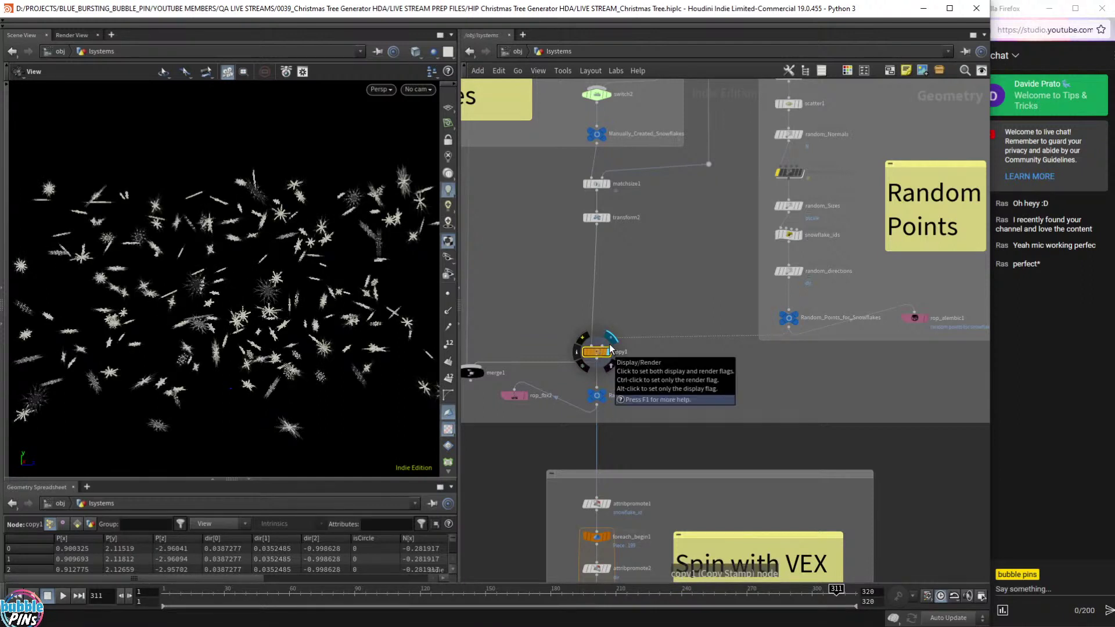
left_click(779, 325)
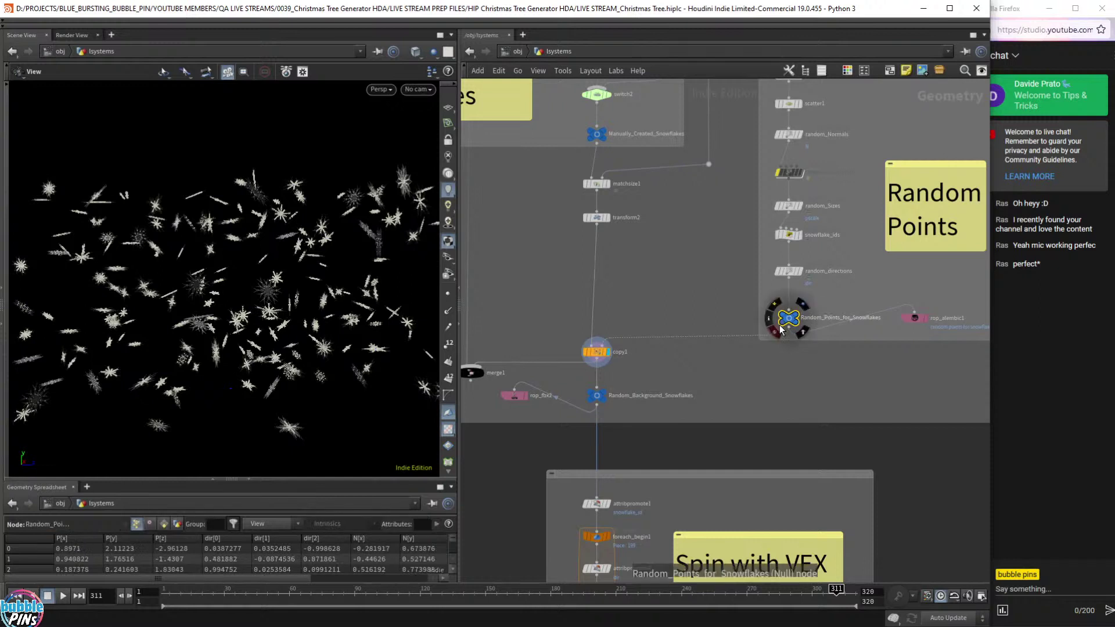
left_click(794, 318)
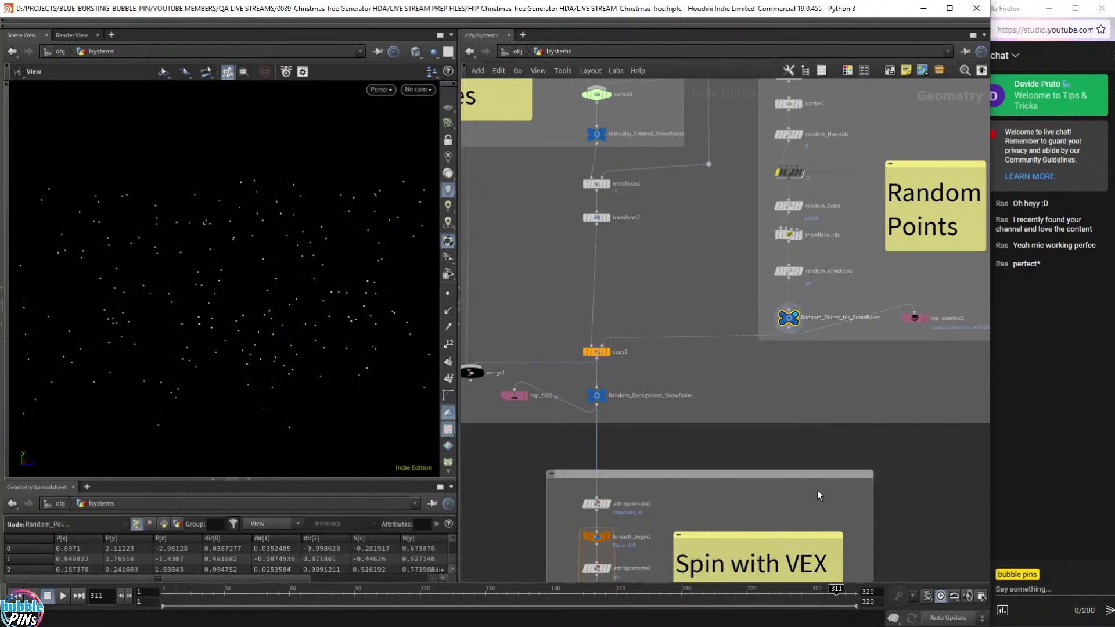
Add a Snowflake Random Generator node to the network in the free space above copy1, without wiring it in.
left_click(595, 352)
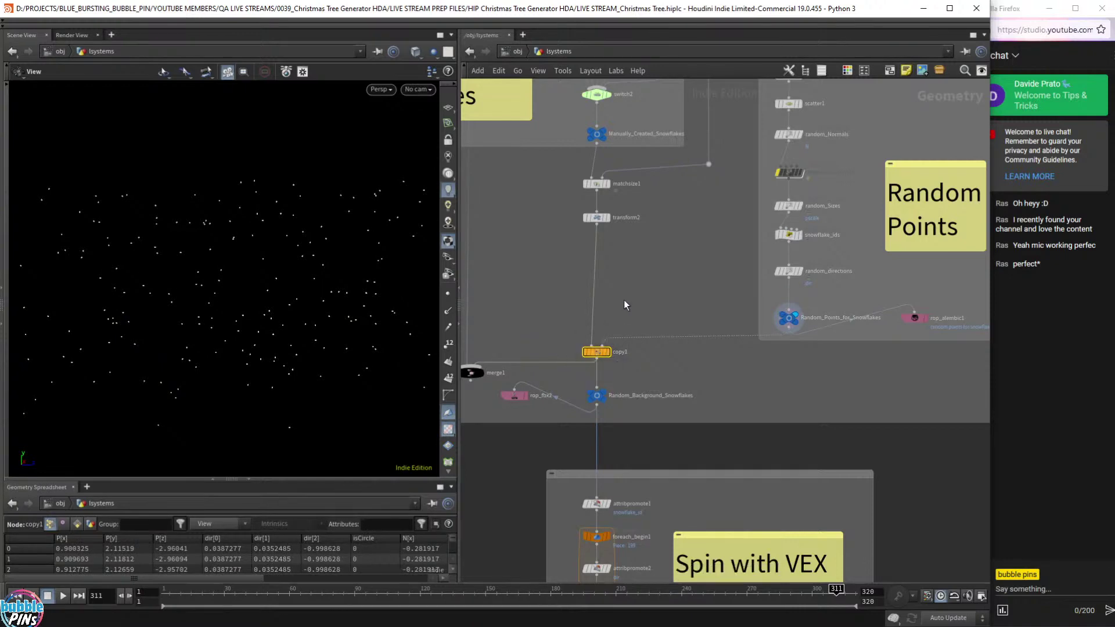
key("Tab")
type("snow")
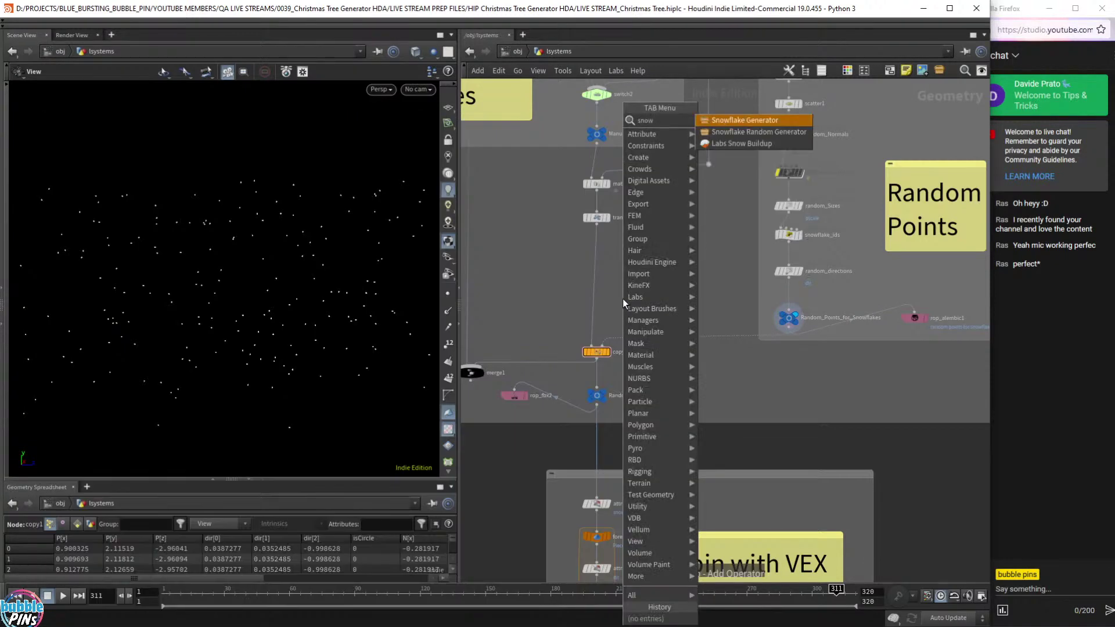
key("Down")
key("Return")
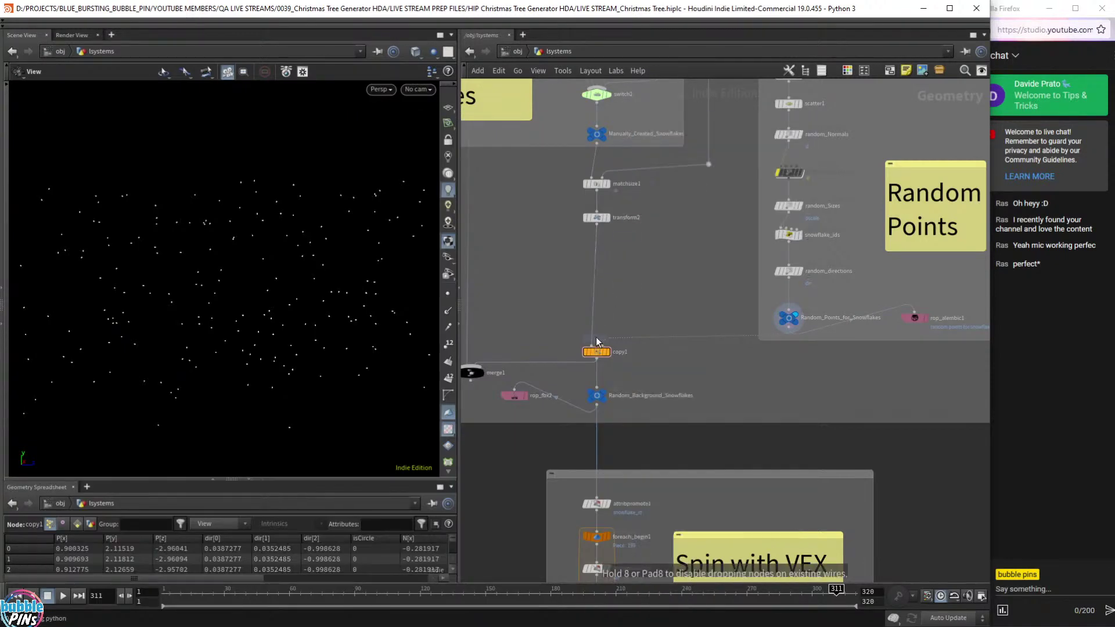
left_click(626, 286)
scroll(626, 286, "up", 3)
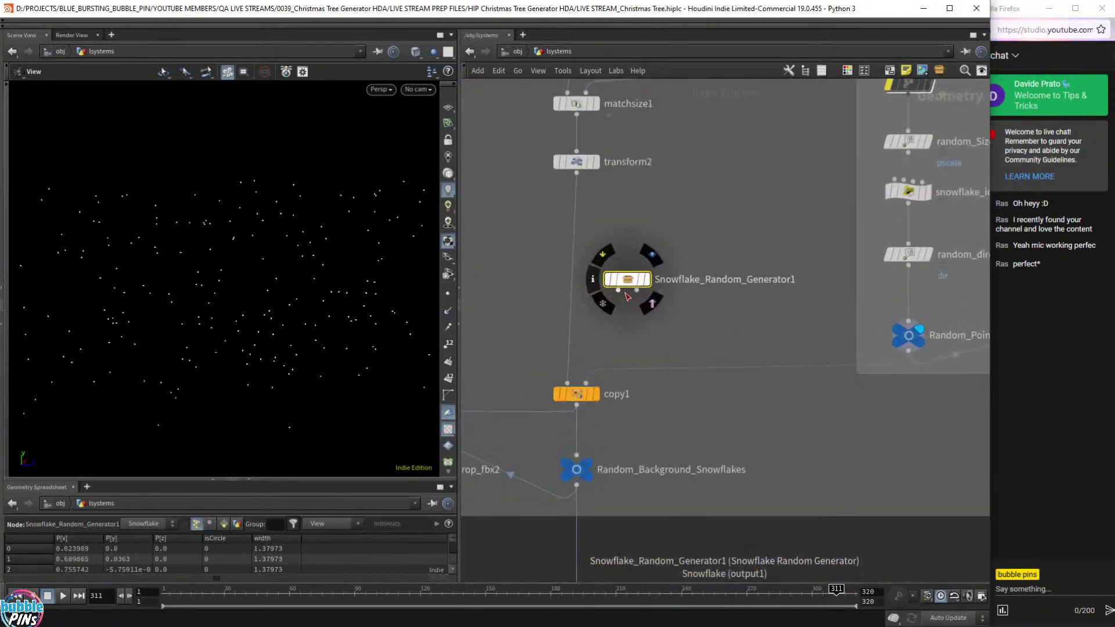
Show the parameters of the new random snowflake generator, and inspect the Stamp variables of copy1.
key("p")
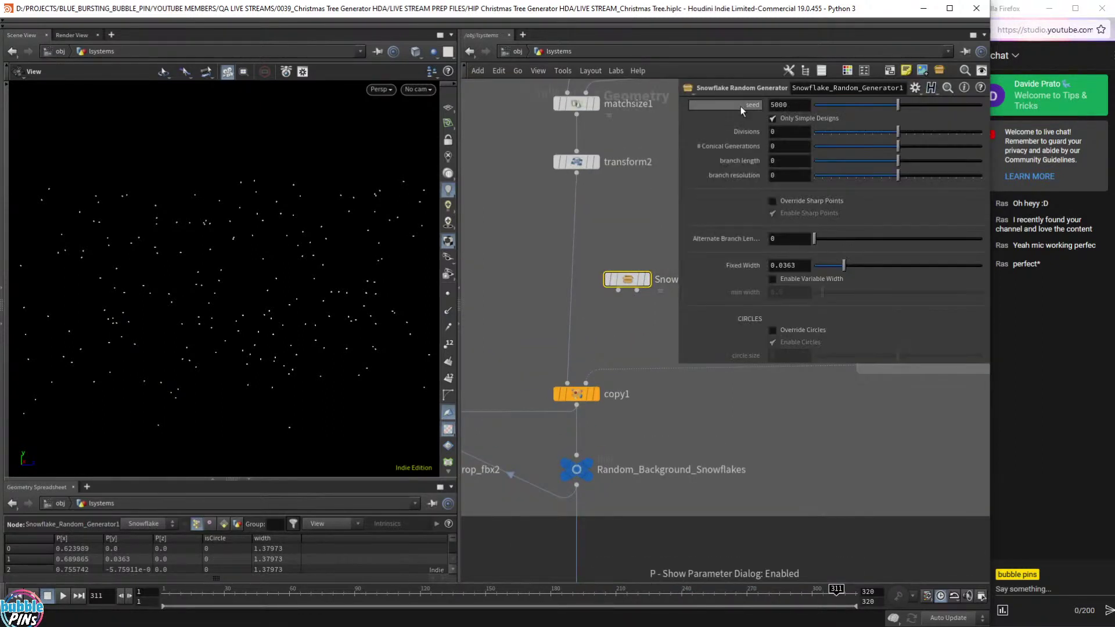
left_click(577, 394)
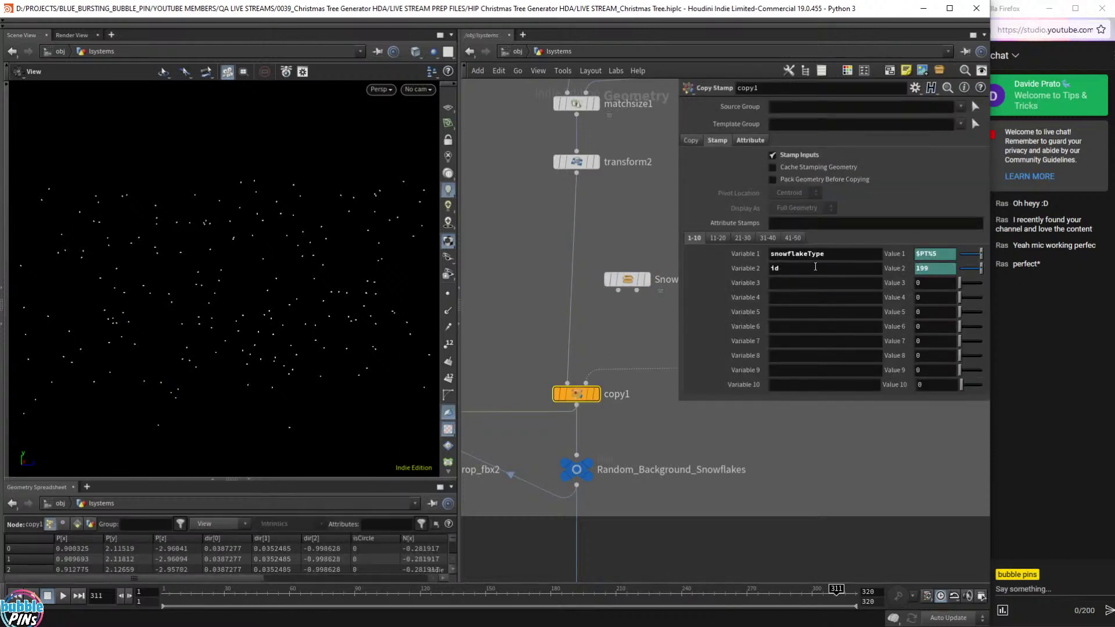
Set the value of copy1's snowflakeType stamp variable to $PT, removing the %5 modulo.
double_click(832, 255)
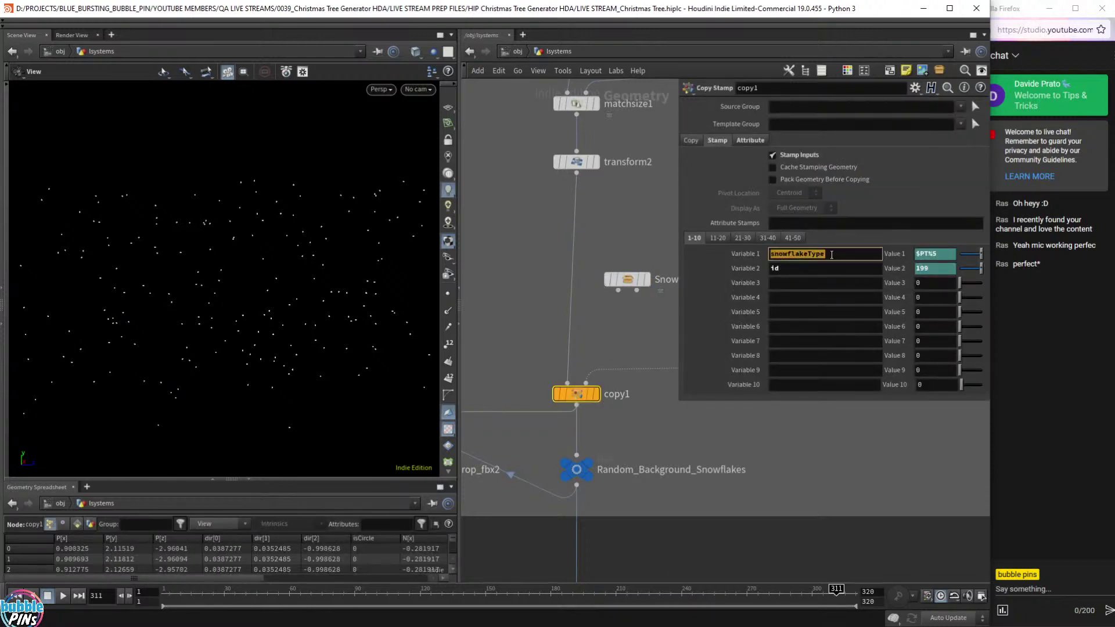
double_click(934, 256)
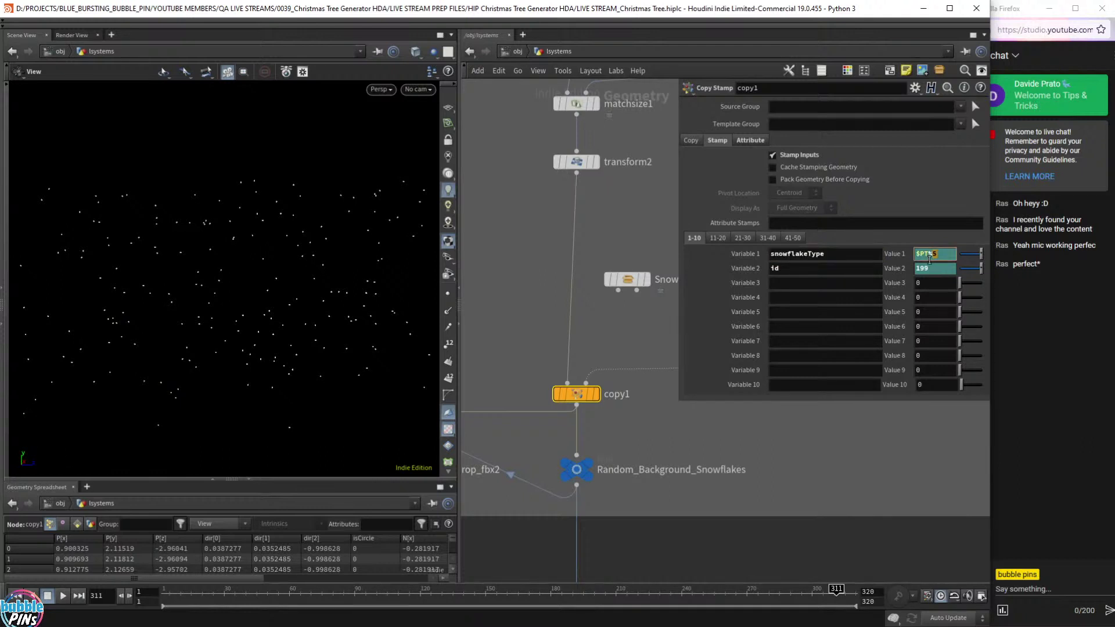
left_click(924, 255)
left_click_drag(933, 255, 977, 265)
key("BackSpace")
key("BackSpace")
Select Random_Points_for_Snowflakes and show its point numbers in the viewport.
middle_click_drag(779, 458, 707, 508)
middle_click_drag(929, 459, 790, 581)
left_click(695, 504)
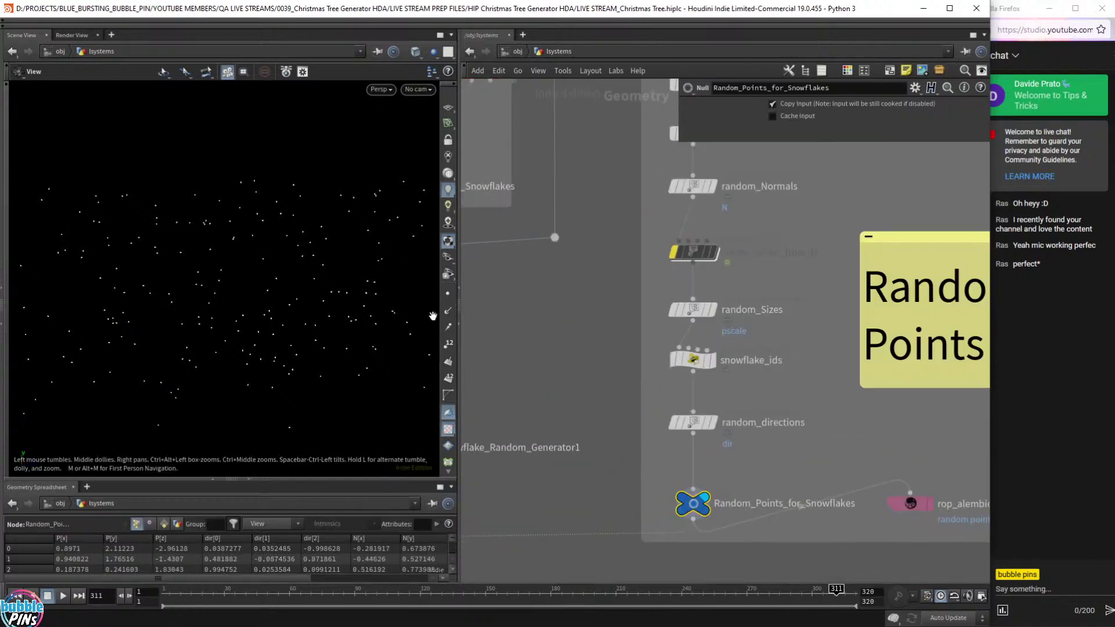
left_click(449, 344)
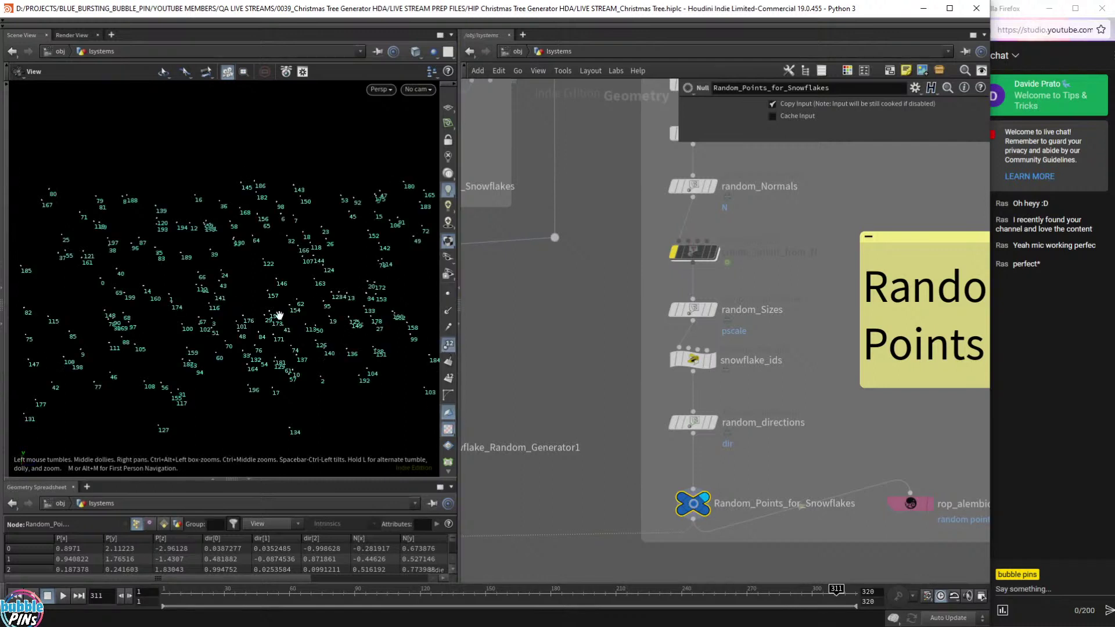
Return to copy1 and examine the snowflakeType stamp variable together with its value expression.
middle_click_drag(720, 482, 890, 397)
left_click_drag(629, 499, 473, 412)
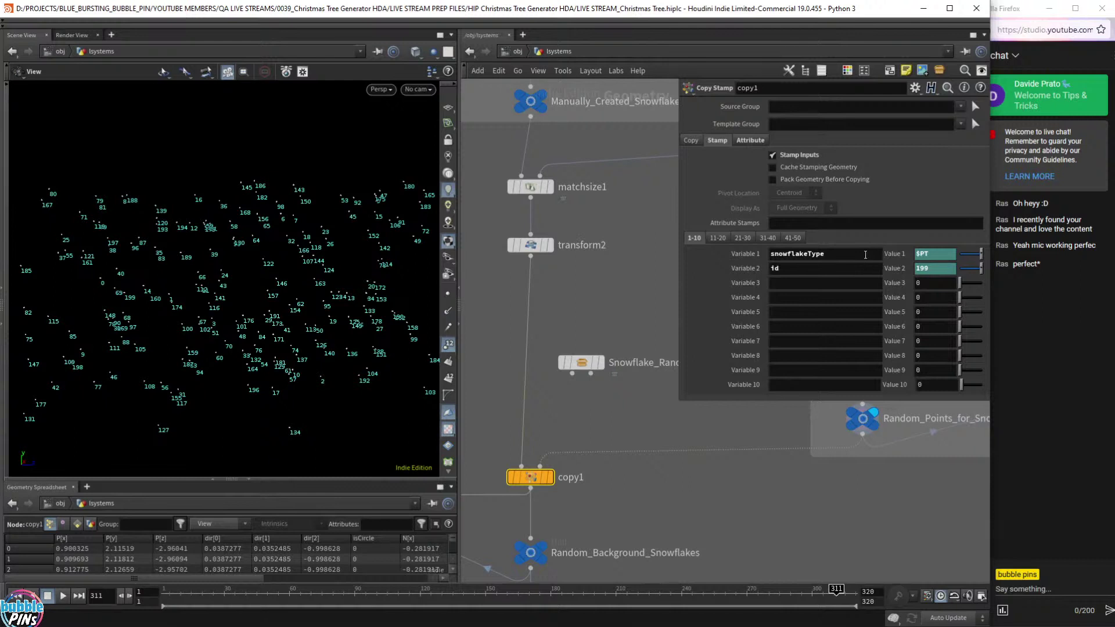
double_click(819, 255)
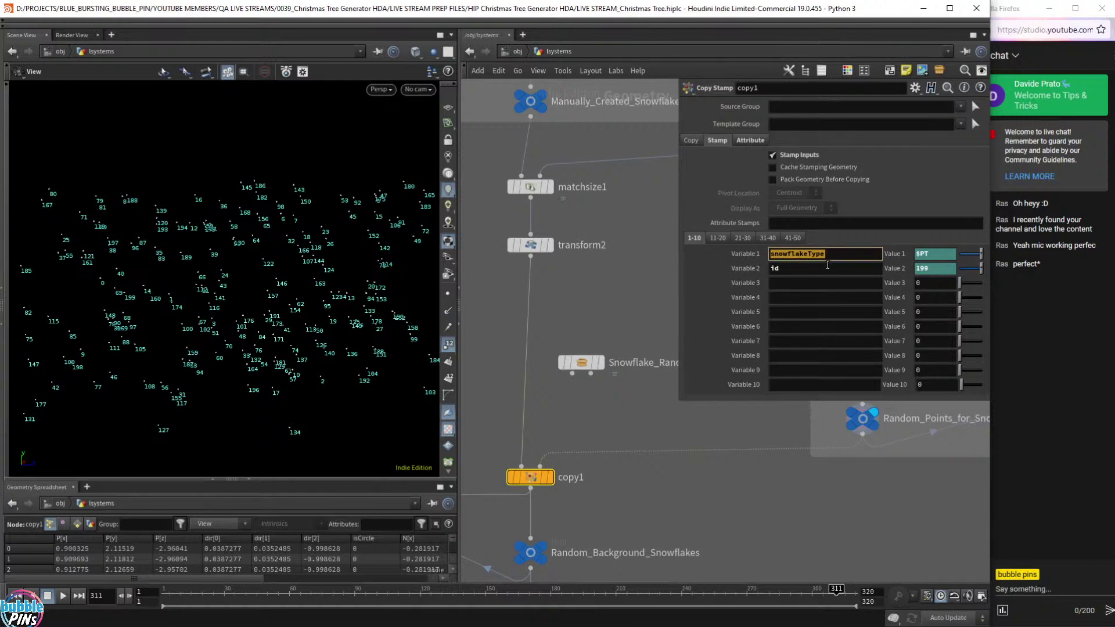
double_click(923, 255)
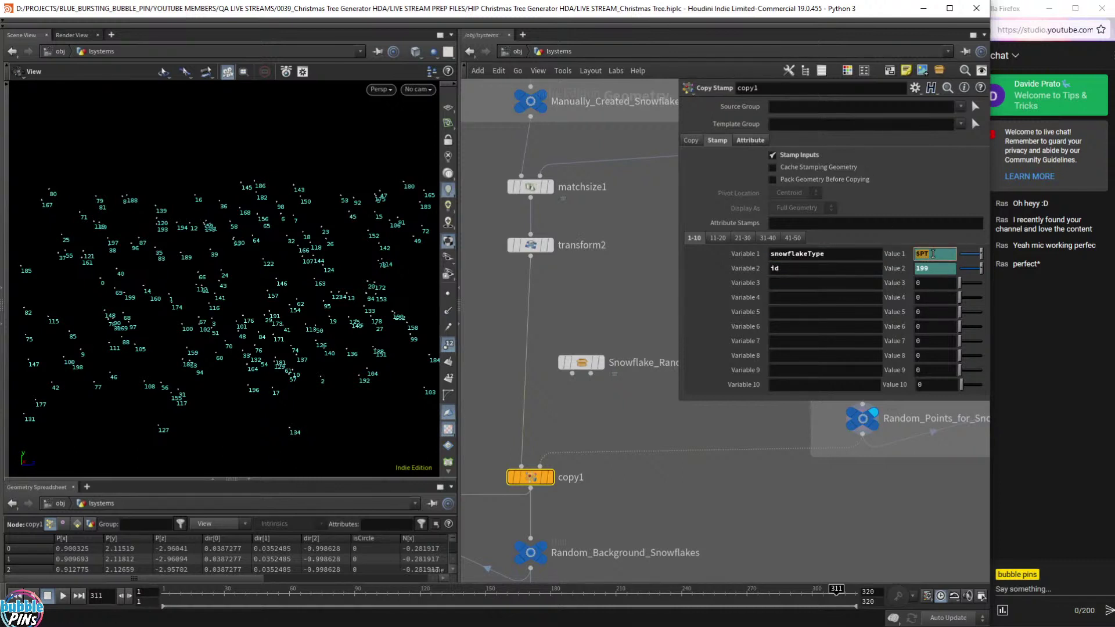
Set the seed of Snowflake_Random_Generator1 to the expression stamp("../copy1", "snowflakeType", 0) and show its evaluated value.
left_click(589, 364)
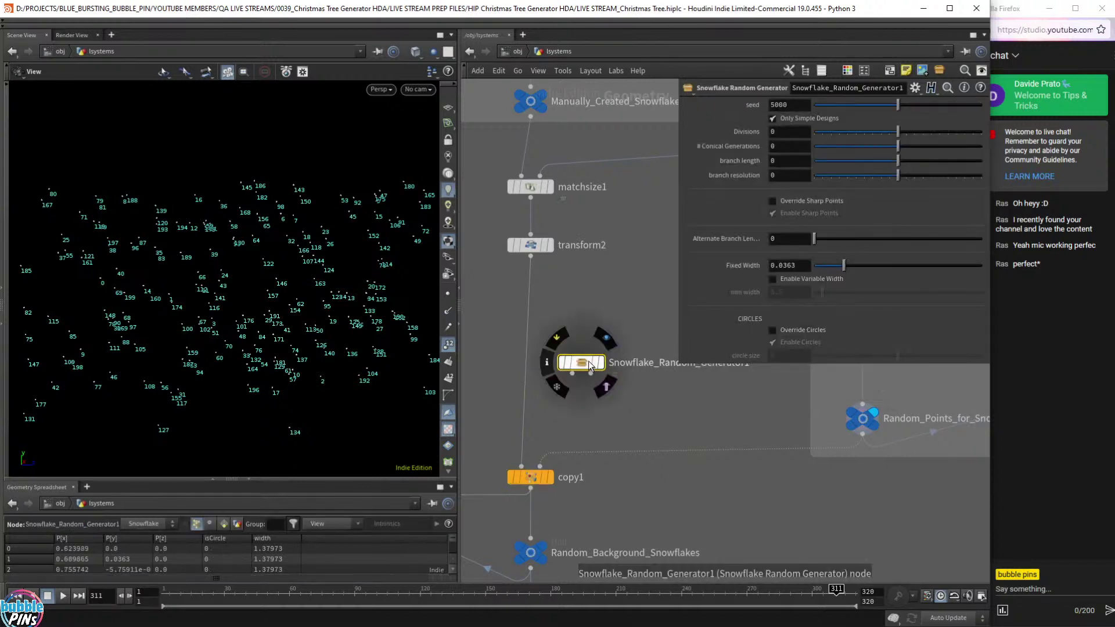
double_click(783, 105)
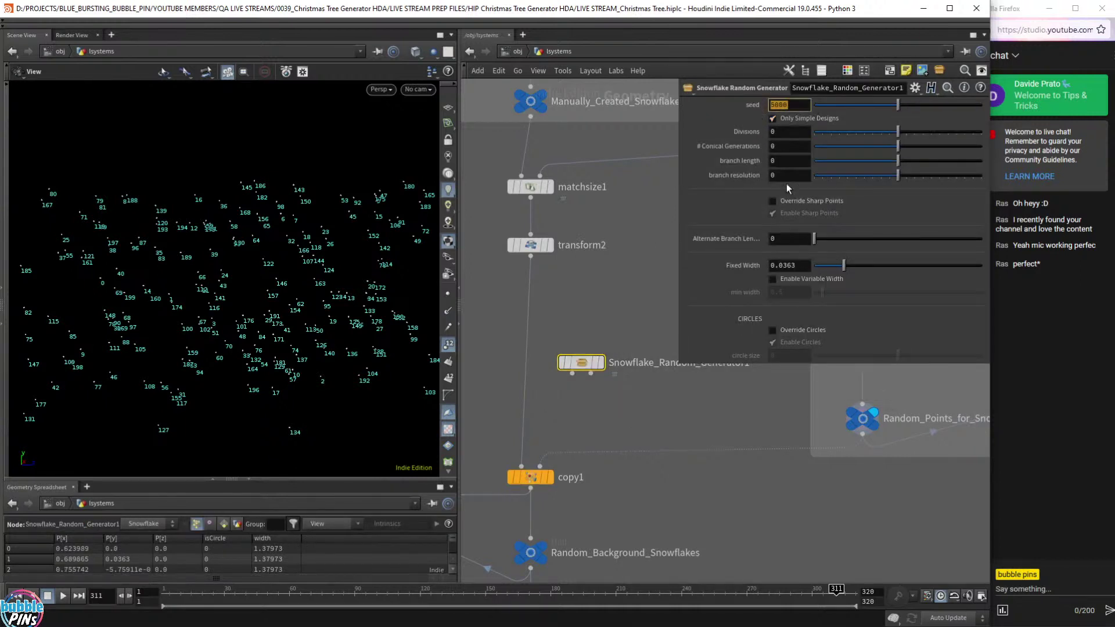
type("stamp(")
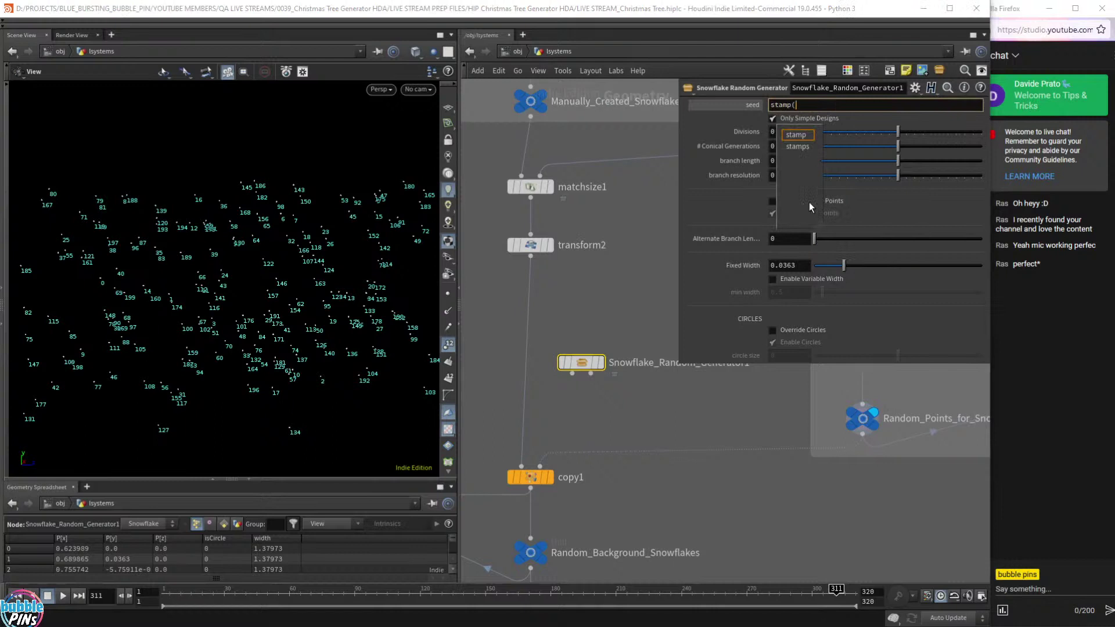
type("\"../")
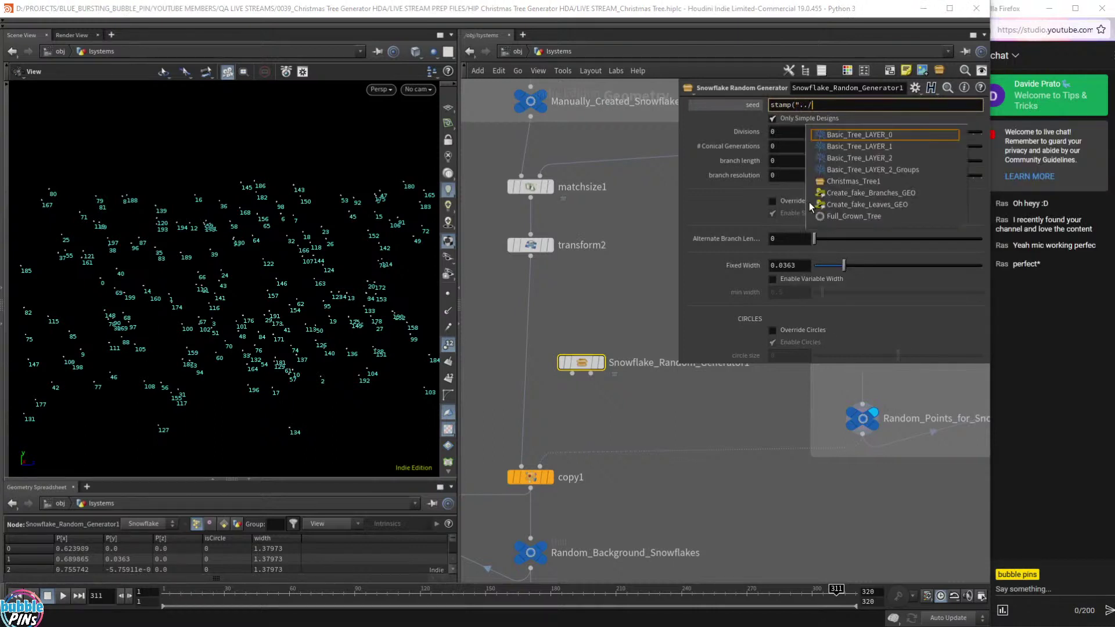
type("copy1")
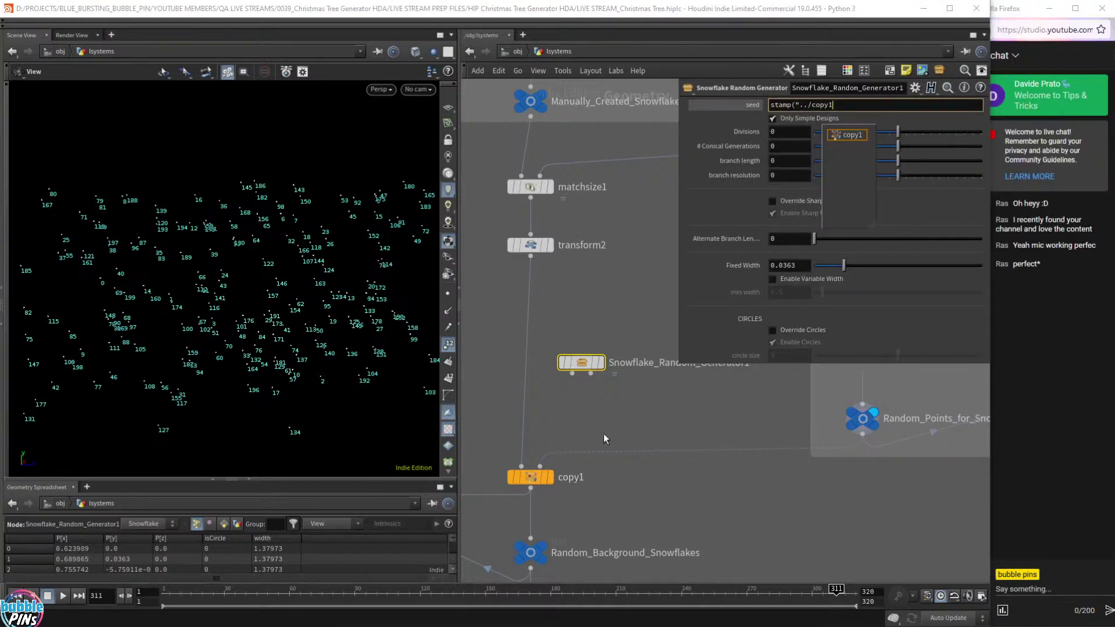
left_click(853, 105)
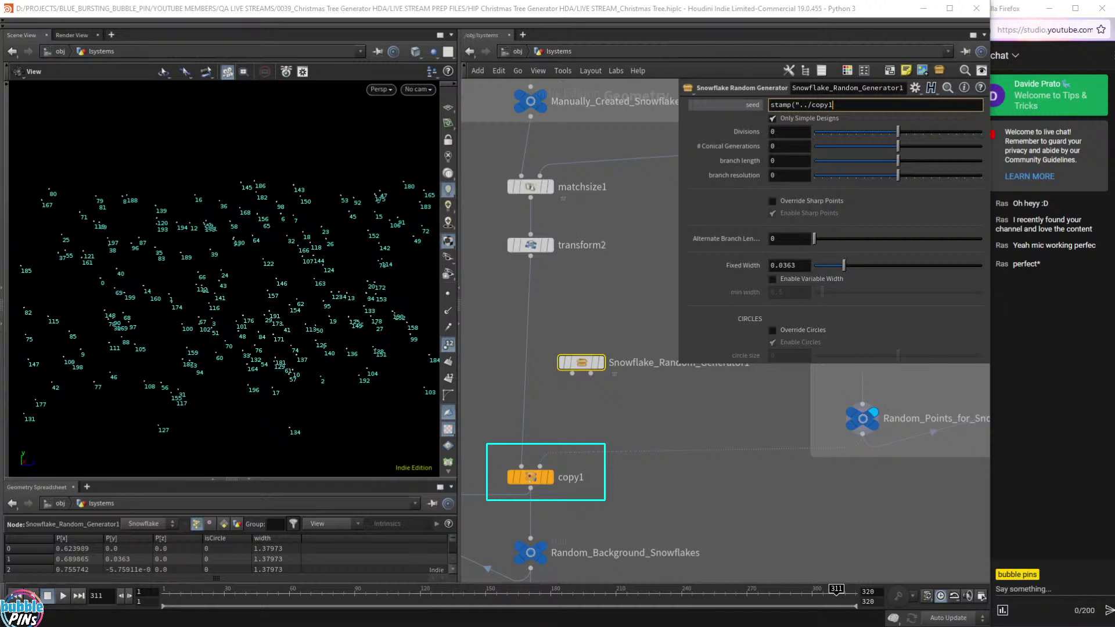
left_click(714, 9)
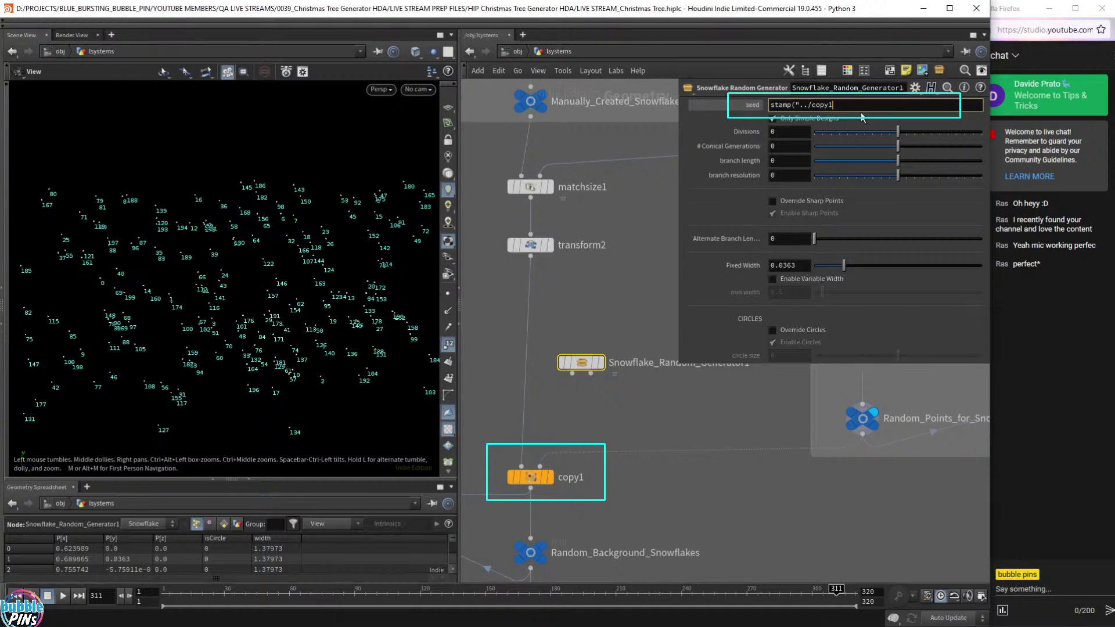
type("\",")
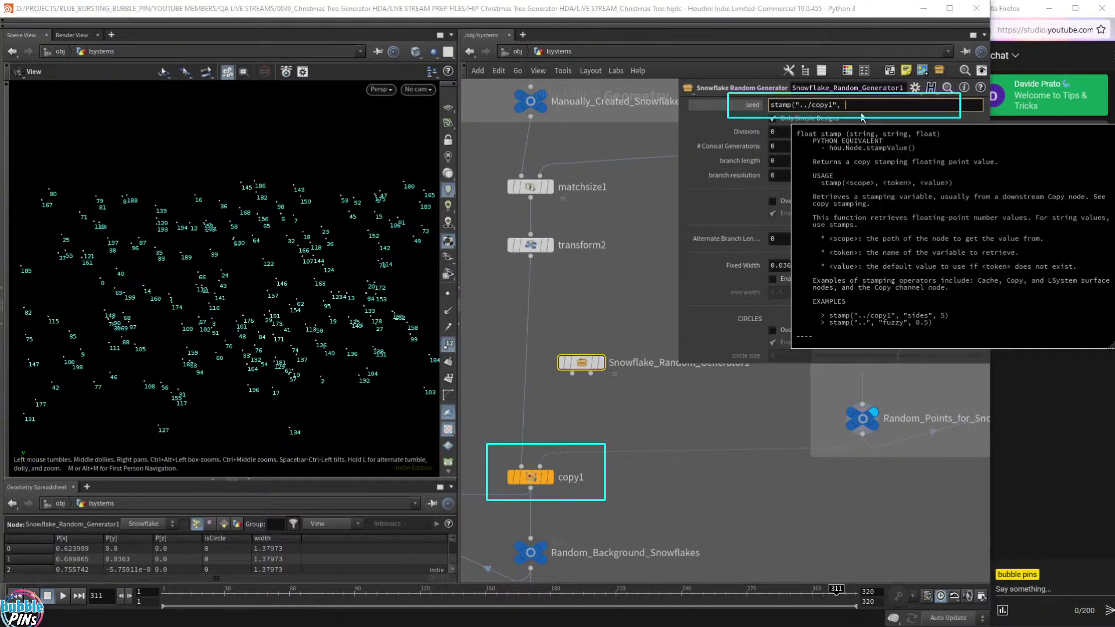
type(" \"snowfl")
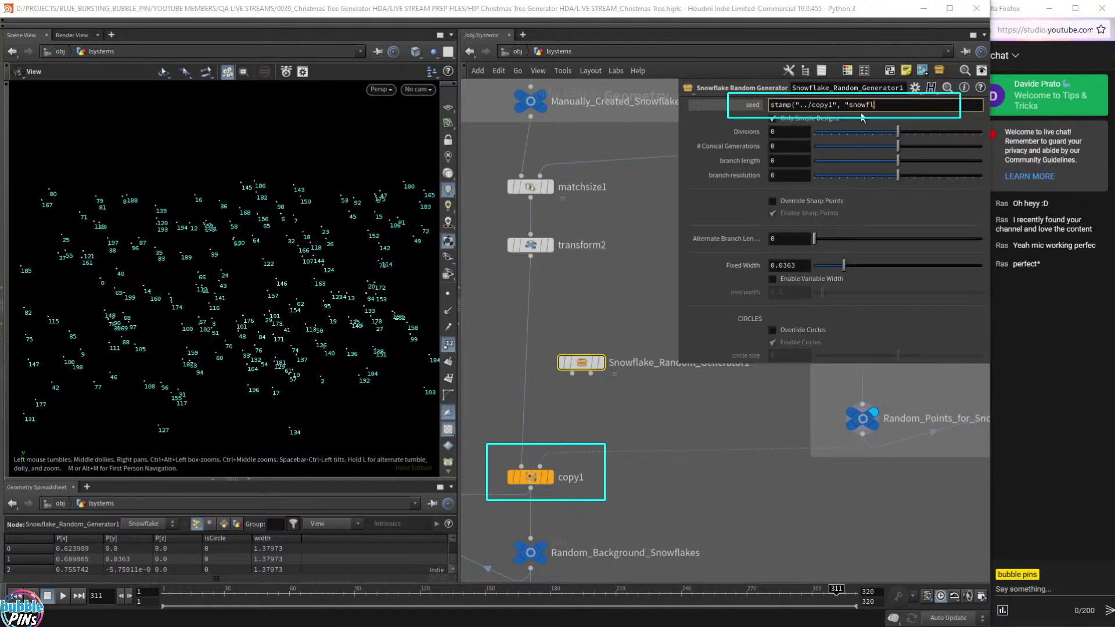
type("akeType\",")
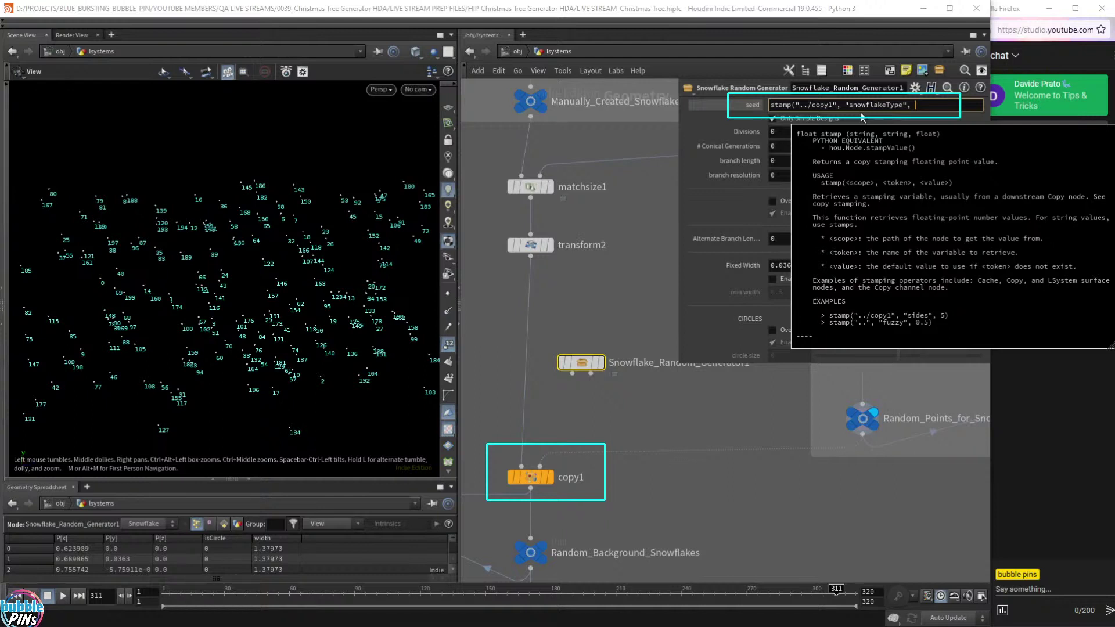
type("0")
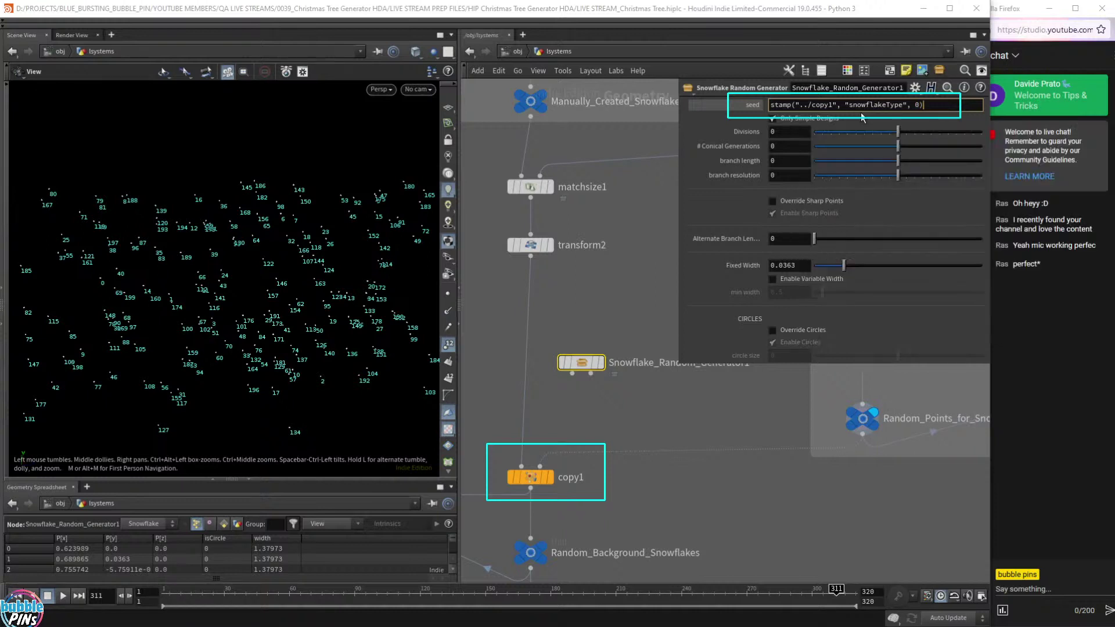
key("Return")
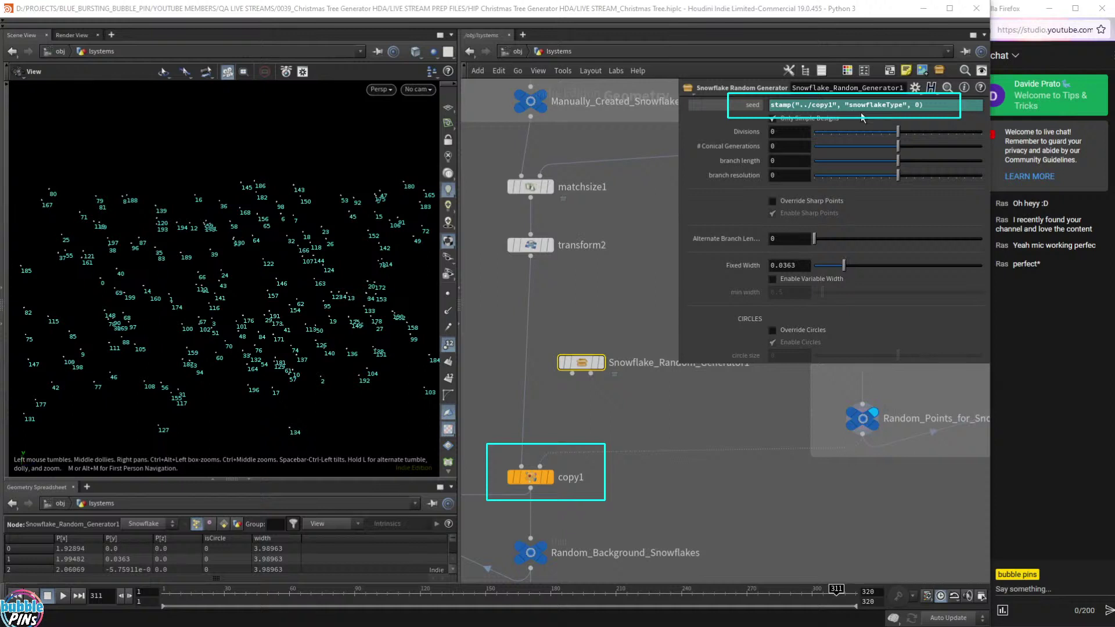
left_click(734, 107)
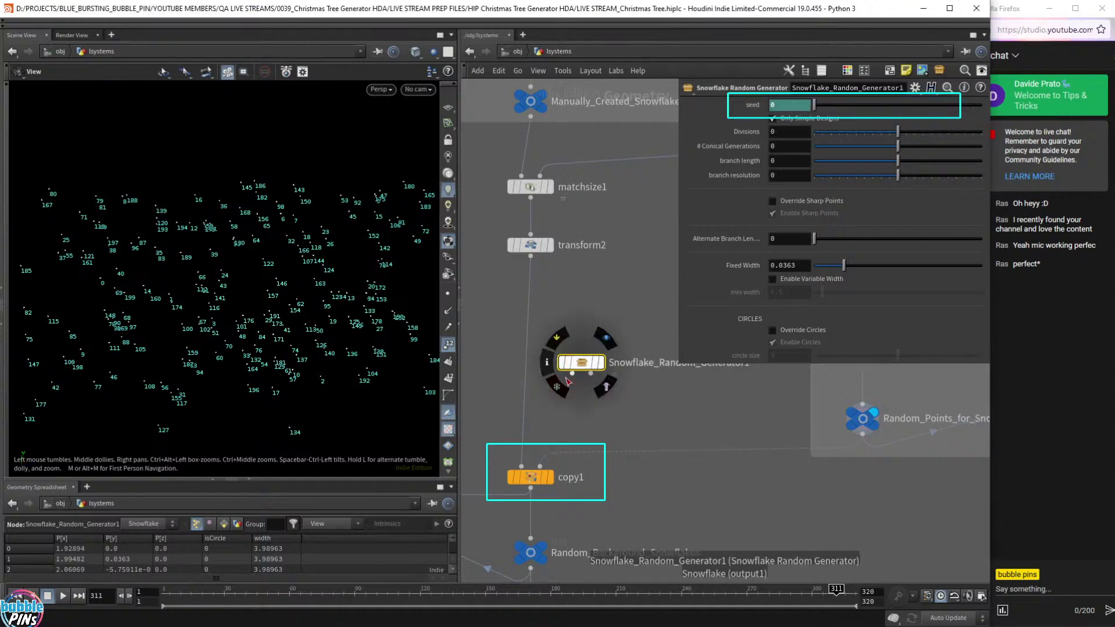
Wire Snowflake_Random_Generator1 into copy1's first input and display copy1's output without point numbers.
left_click_drag(569, 375, 522, 458)
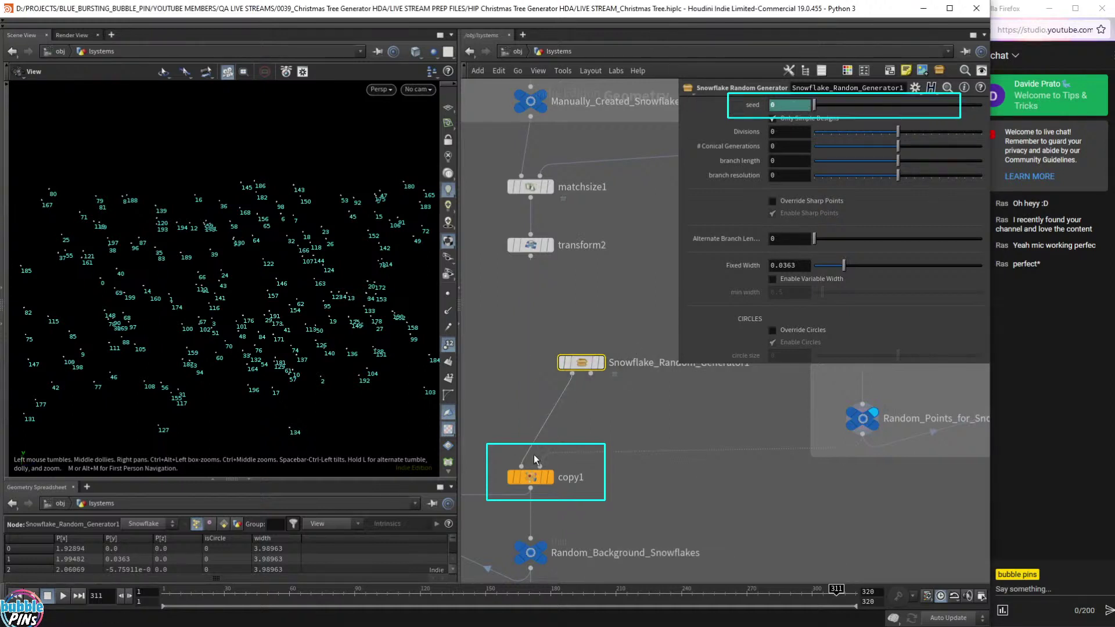
left_click(551, 476)
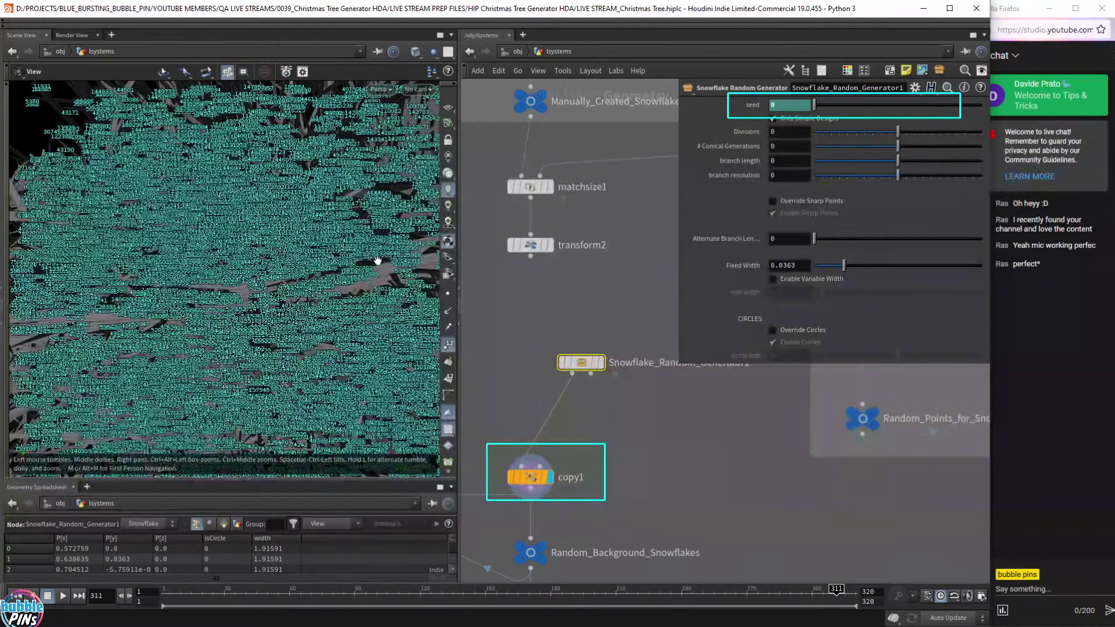
left_click(448, 345)
scroll(316, 327, "down", 5)
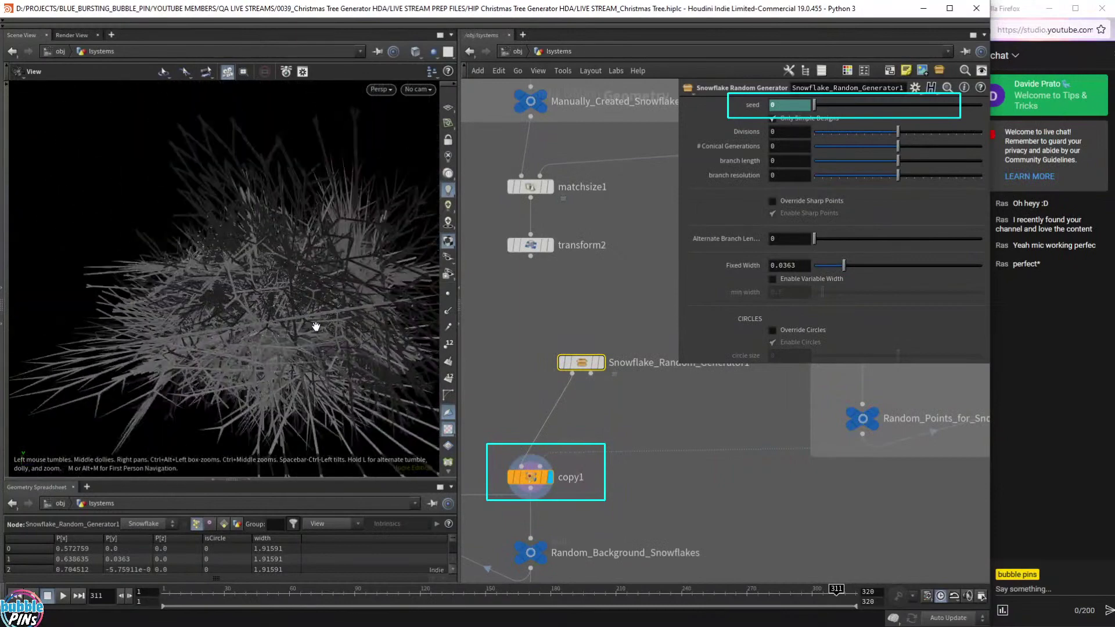
scroll(315, 327, "down", 3)
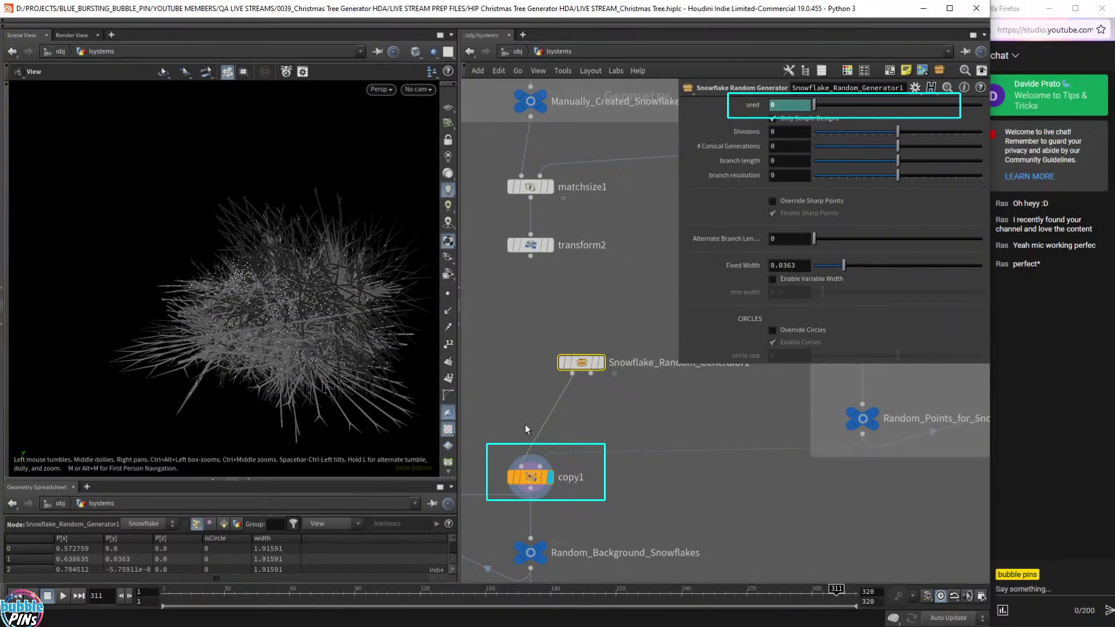
Insert a Transform node on the wire between Snowflake_Random_Generator1 and copy1.
left_click(605, 403)
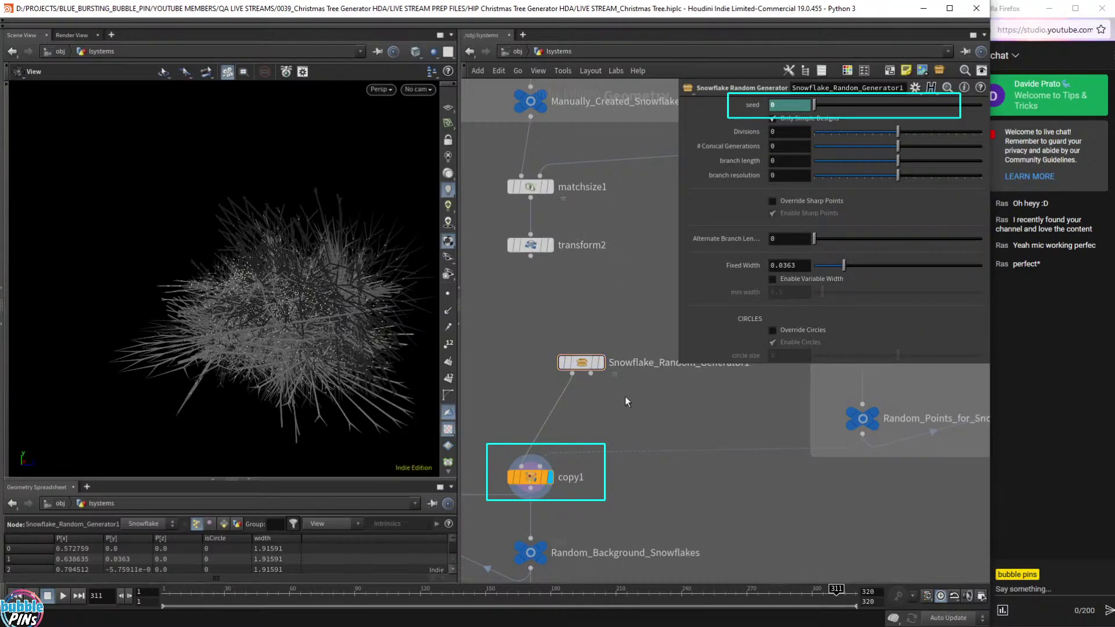
key("Tab")
type("tran")
key("Return")
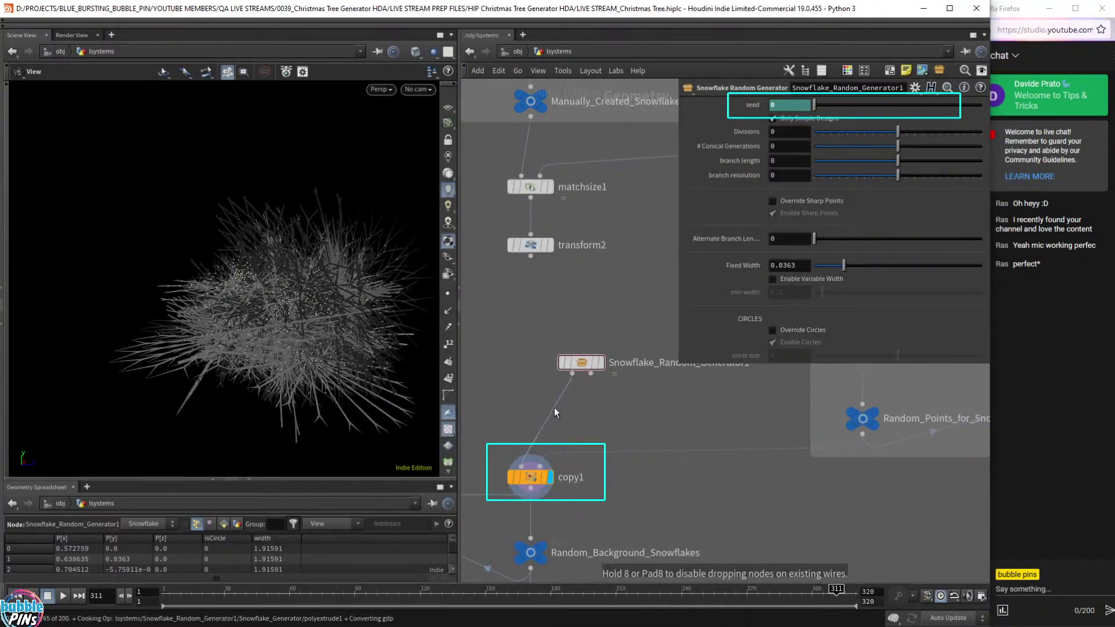
left_click(581, 407)
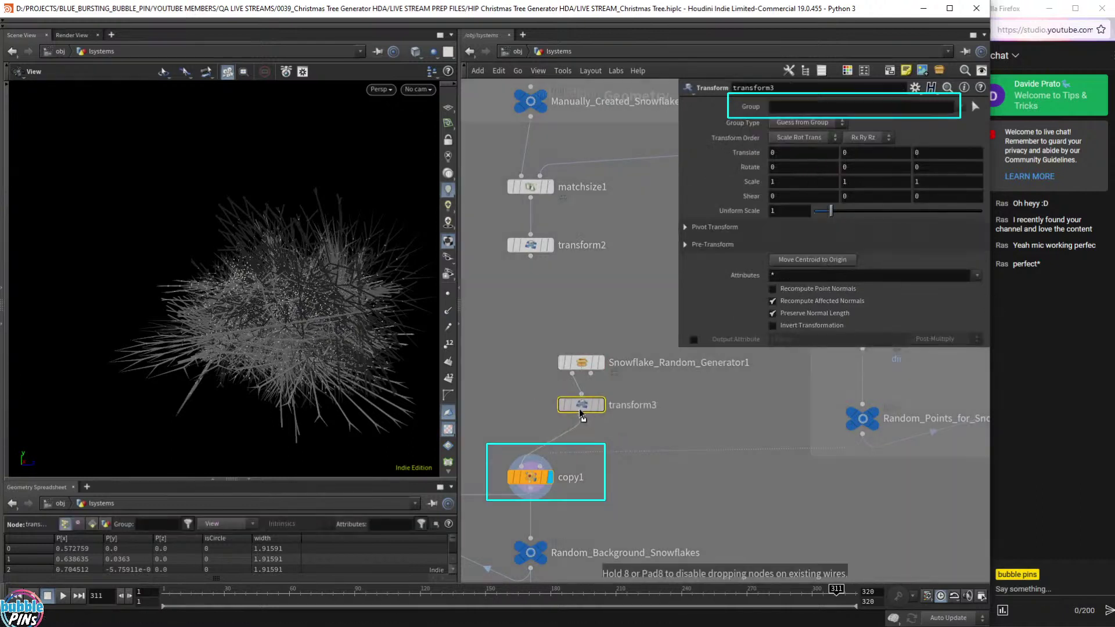
mouse_move(583, 413)
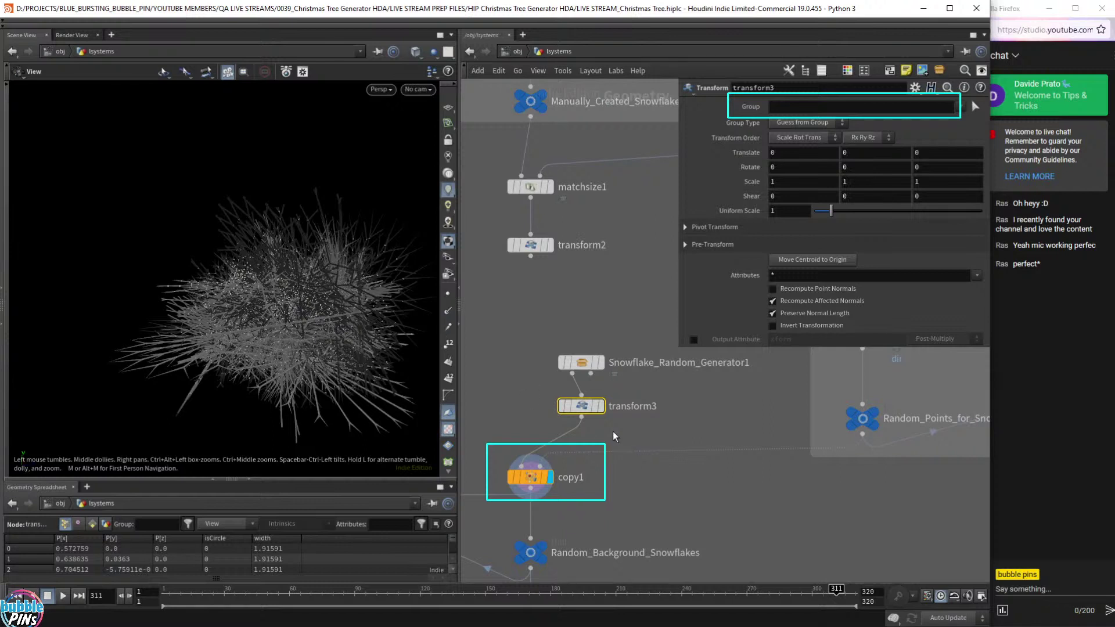
Set transform3's uniform scale to 0.1 and check the copied snowflakes in the viewport.
left_click(793, 215)
scroll(793, 215, "down", 1)
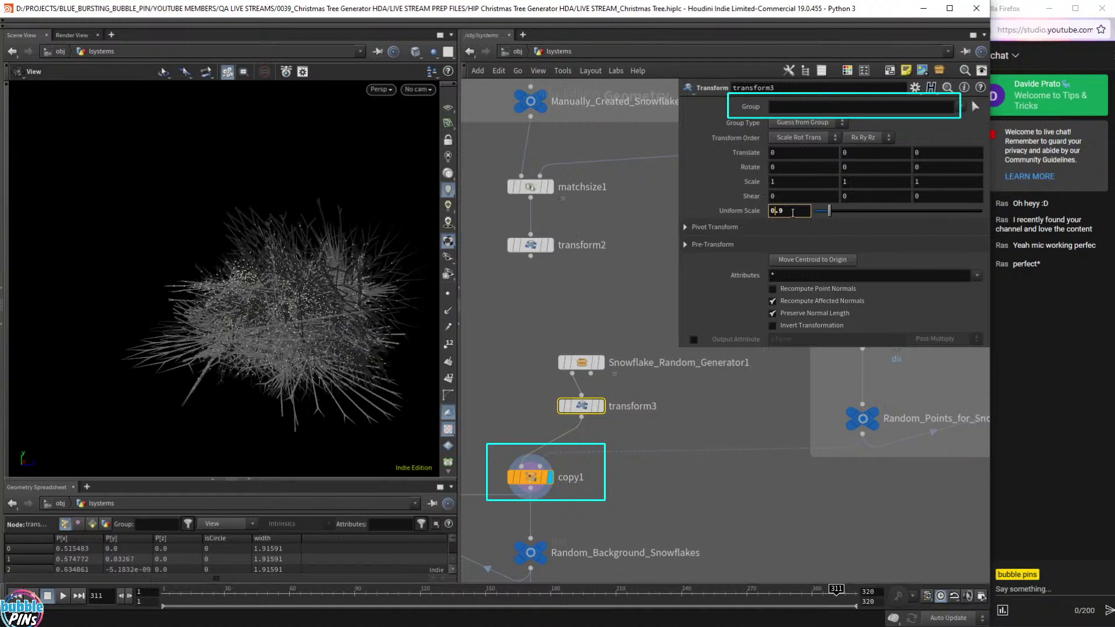
left_click_drag(794, 213, 747, 230)
type("0.1")
key("Return")
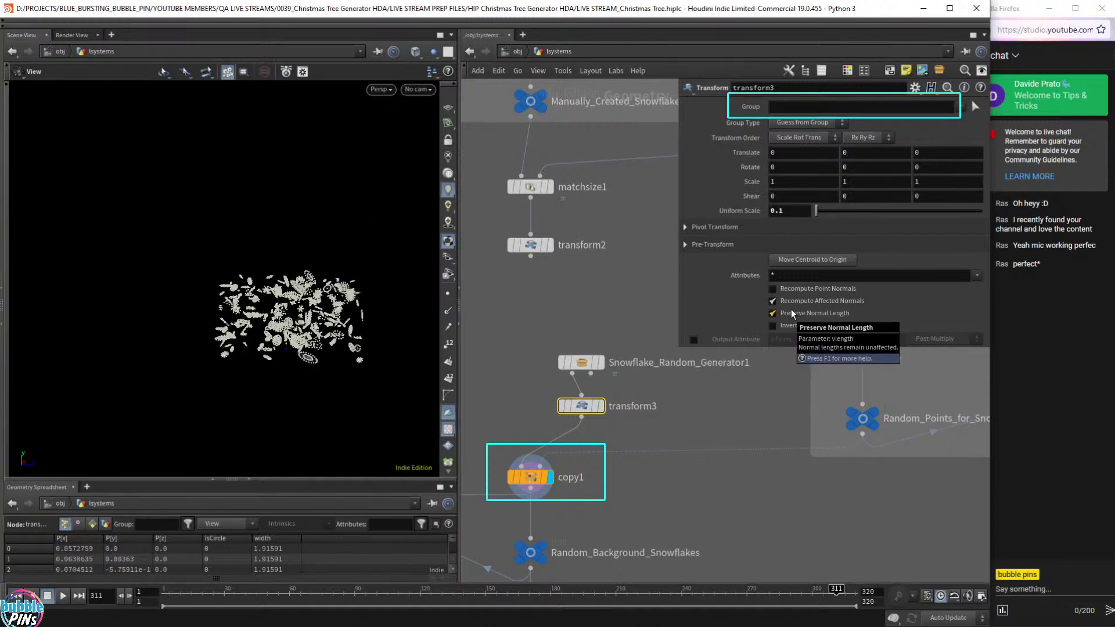
scroll(323, 321, "up", 6)
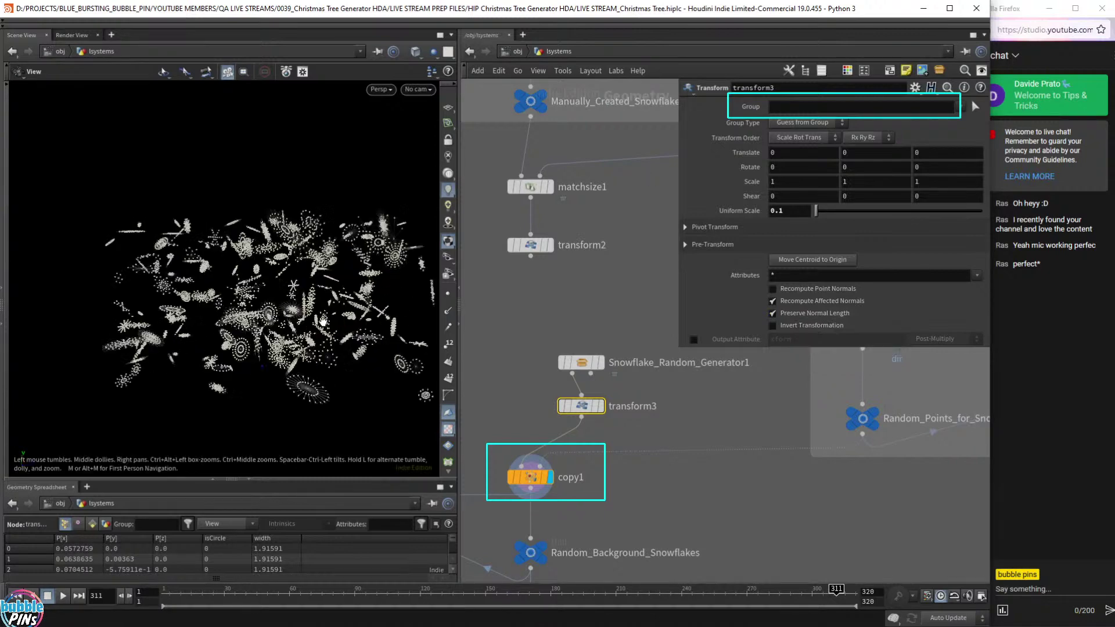
scroll(323, 320, "down", 2)
Nudge Snowflake_Random_Generator1 slightly upward and delete the transform3 node between it and copy1.
left_click(495, 355)
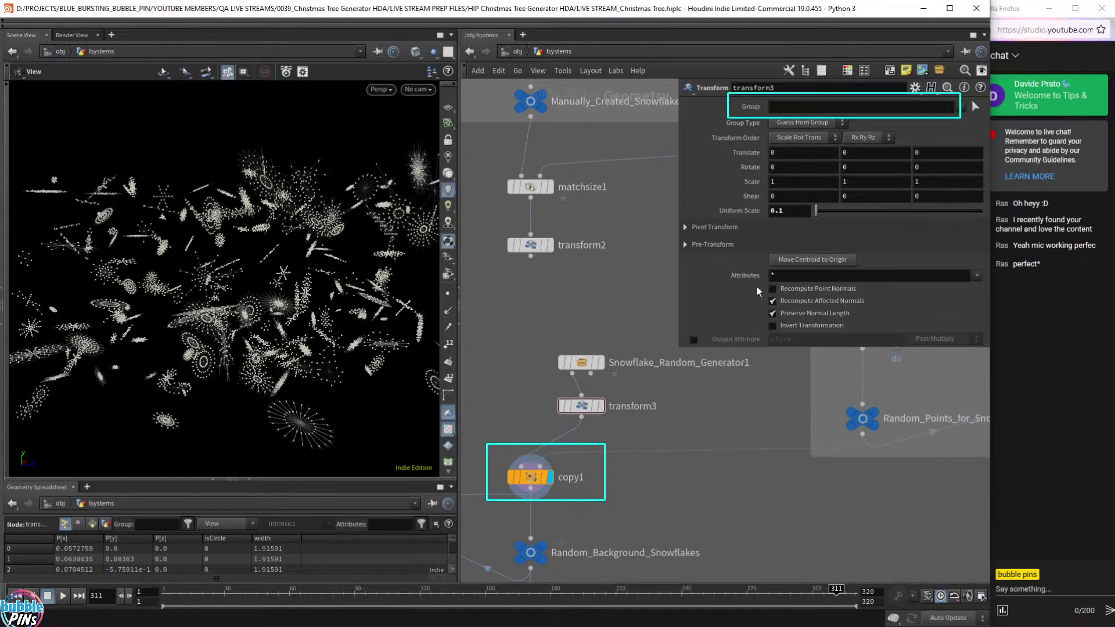
mouse_move(583, 366)
left_mouse_down()
mouse_move(583, 328)
mouse_move(585, 359)
left_mouse_up()
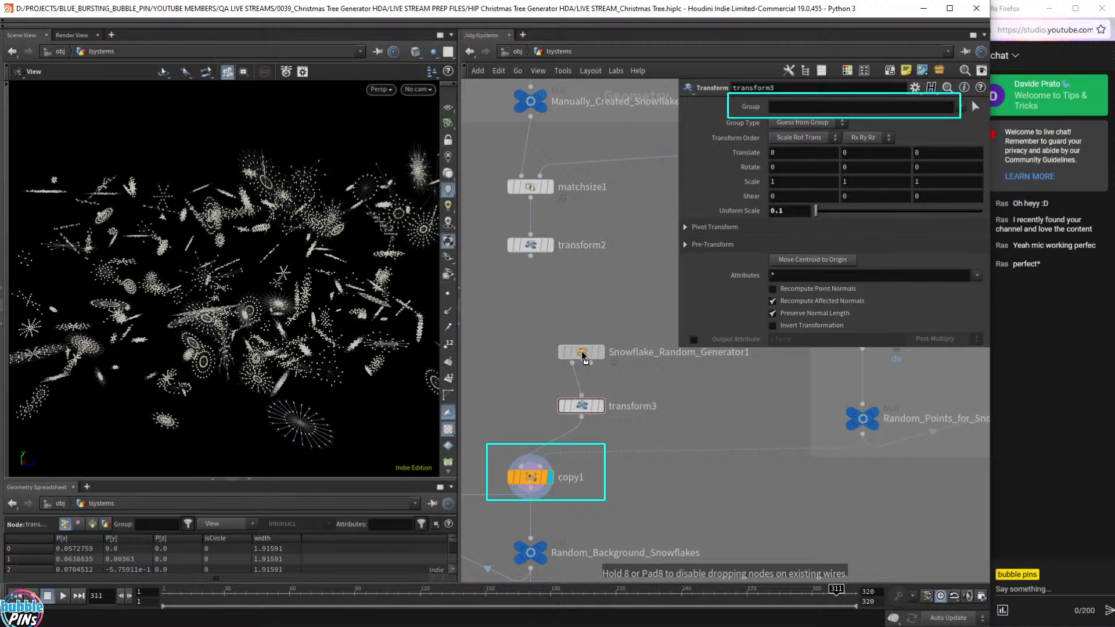
left_click_drag(651, 435, 523, 381)
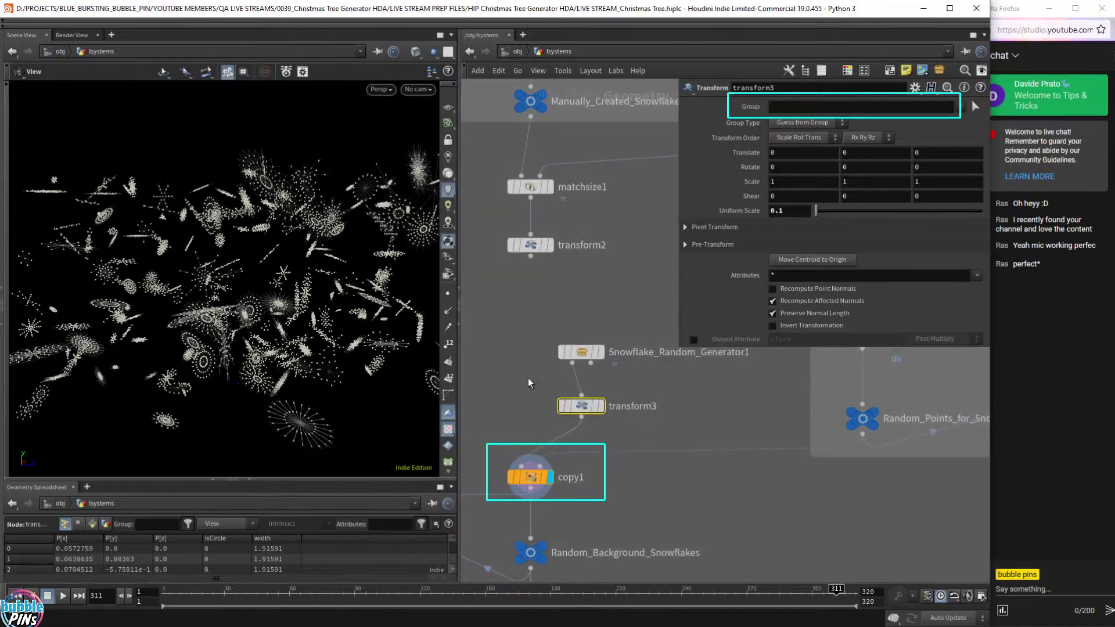
key("Delete")
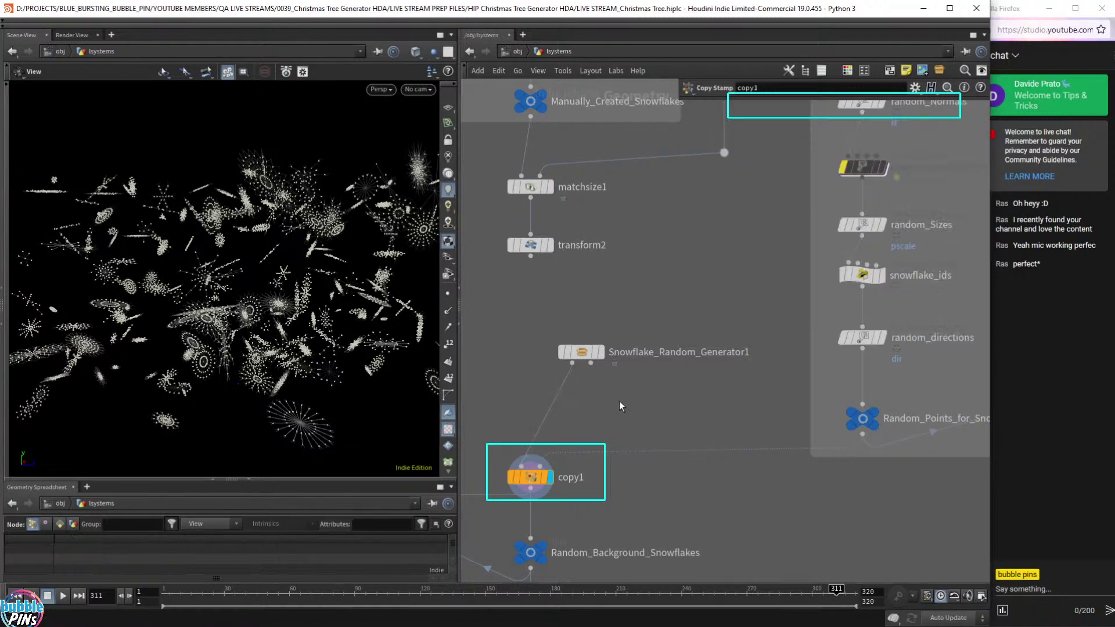
Review the pscale randomization in the random_Sizes node and look over the oversized snowflake copies in the viewport.
scroll(754, 375, "down", 2)
middle_click_drag(754, 374, 647, 402)
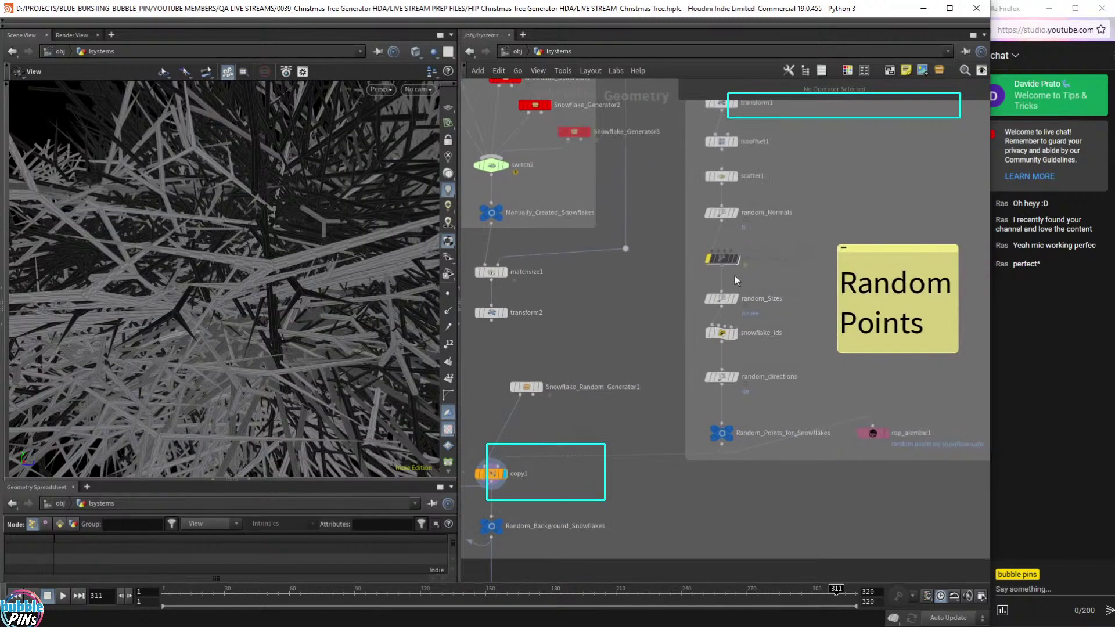
left_click_drag(751, 296, 700, 311)
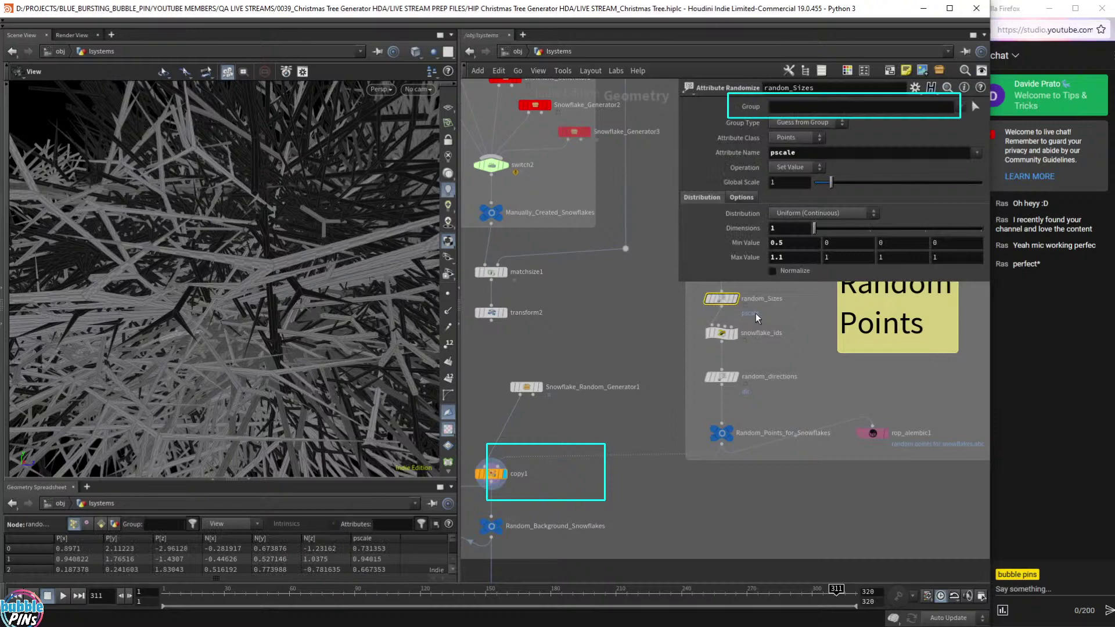
left_click_drag(264, 259, 288, 274)
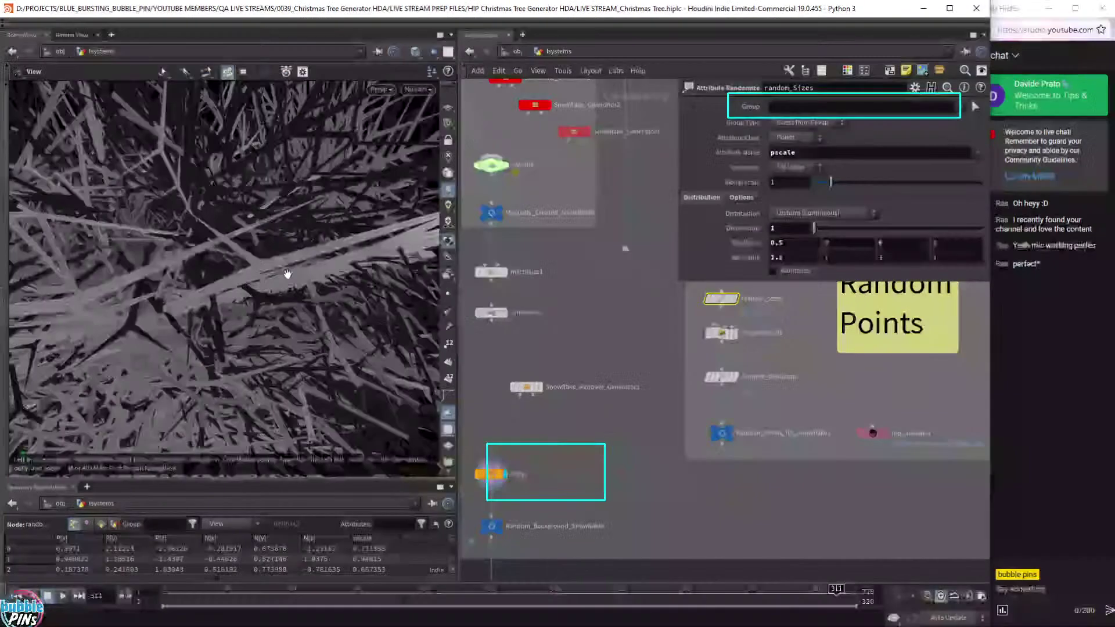
middle_click_drag(288, 273, 130, 248)
left_click_drag(281, 285, 296, 273)
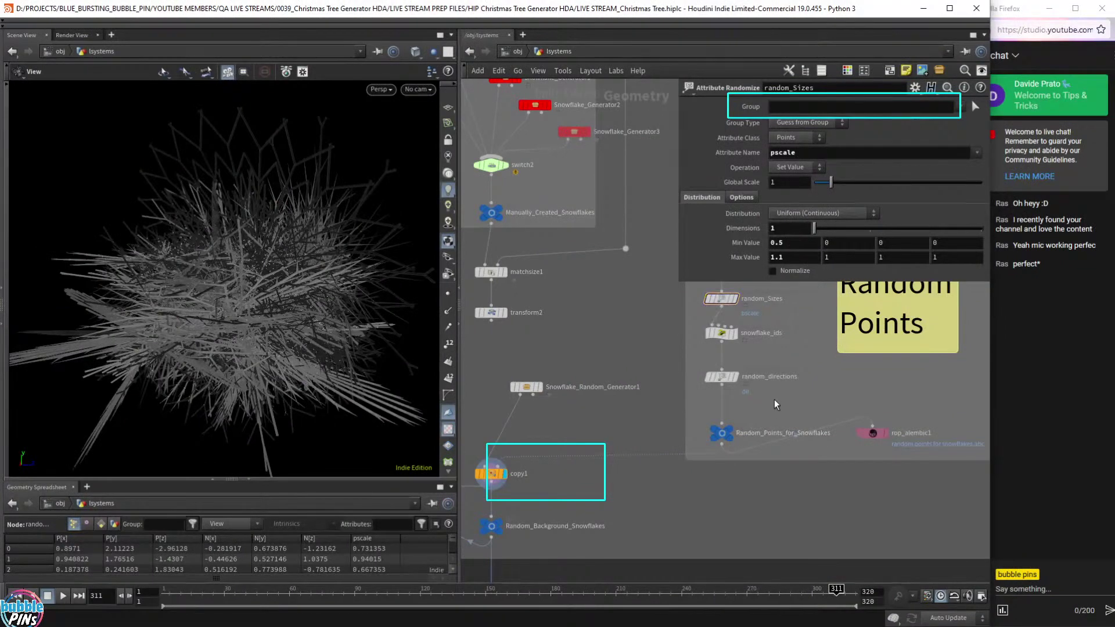
Insert a Transform node between random_directions and Random_Points_for_Snowflakes.
key("Tab")
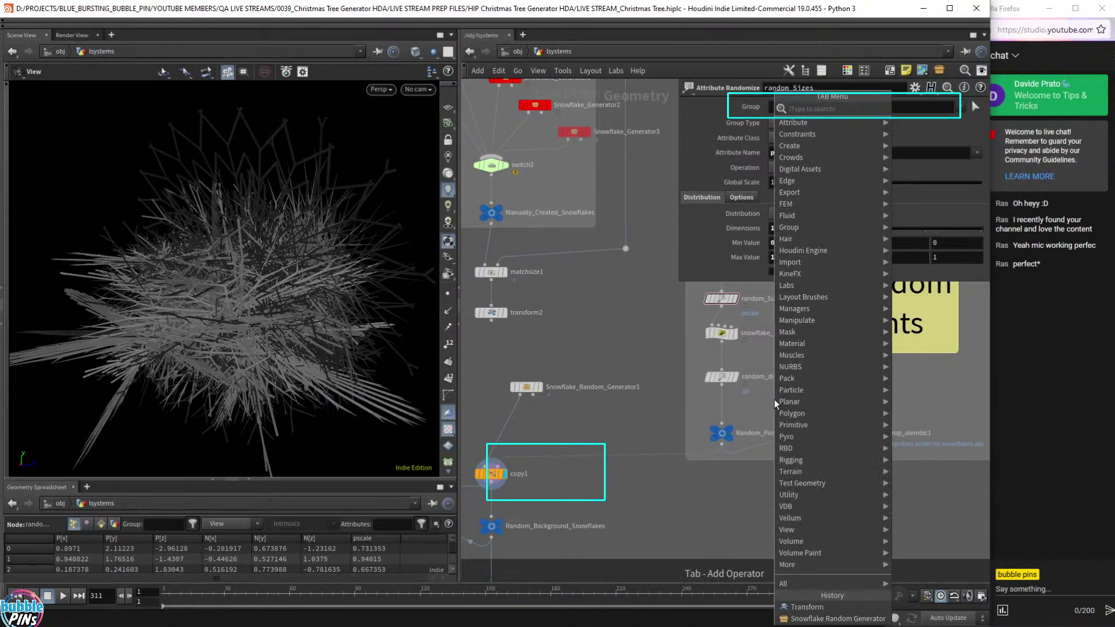
type("trans")
key("Return")
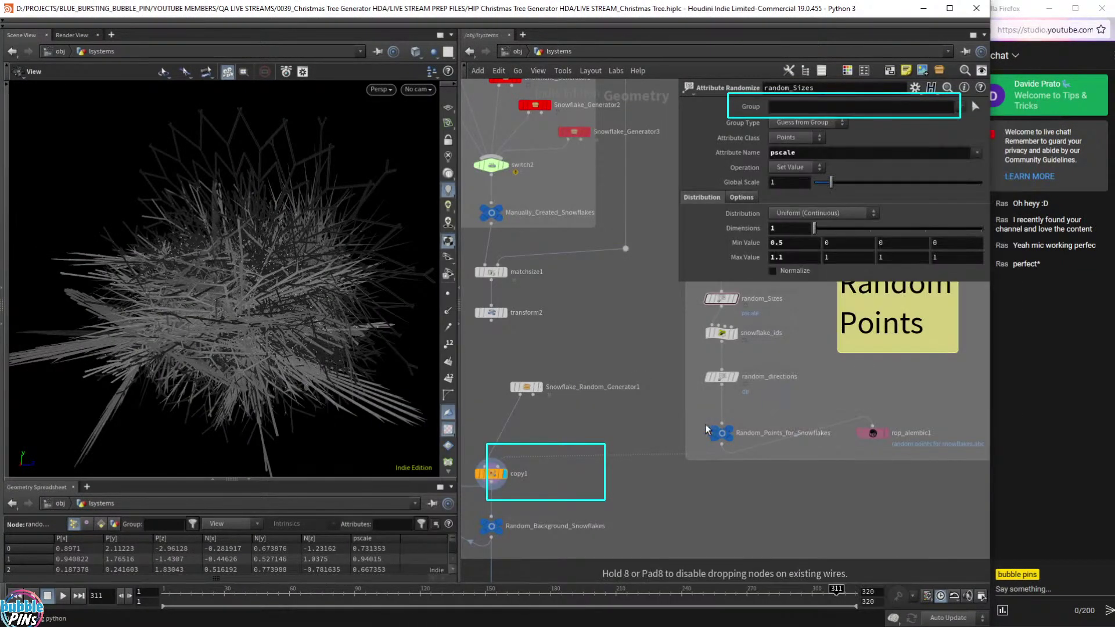
left_click(726, 378)
left_click_drag(721, 370, 721, 366)
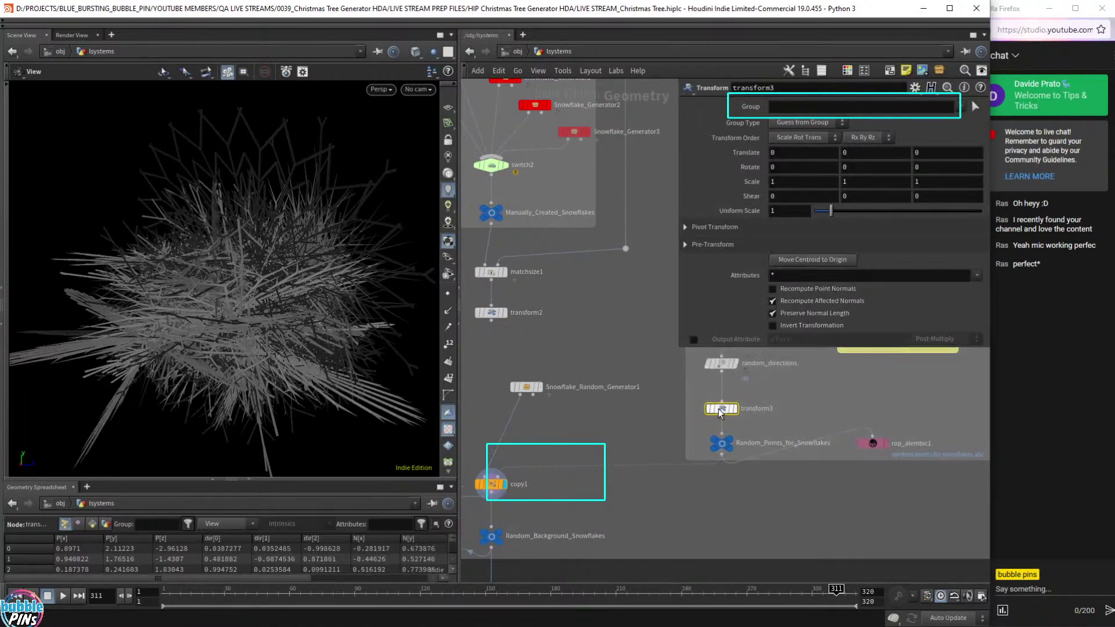
mouse_move(719, 409)
left_mouse_down()
mouse_move(736, 395)
mouse_move(720, 400)
left_mouse_up()
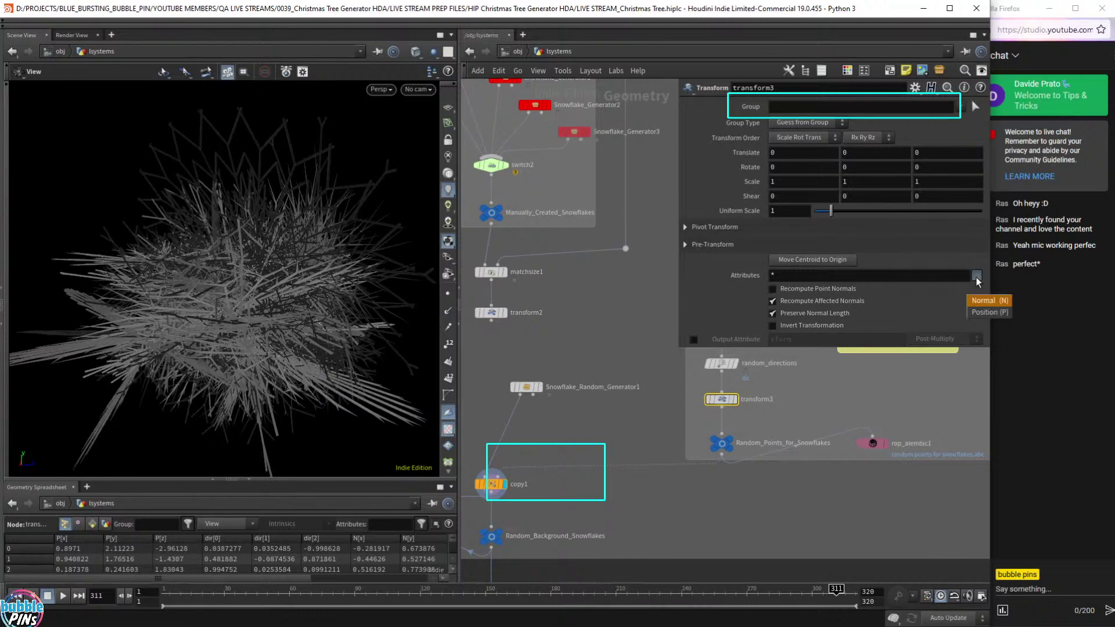
Display transform3's output and compare the attributes it can transform with random_Sizes' pscale attribute.
left_click(890, 257)
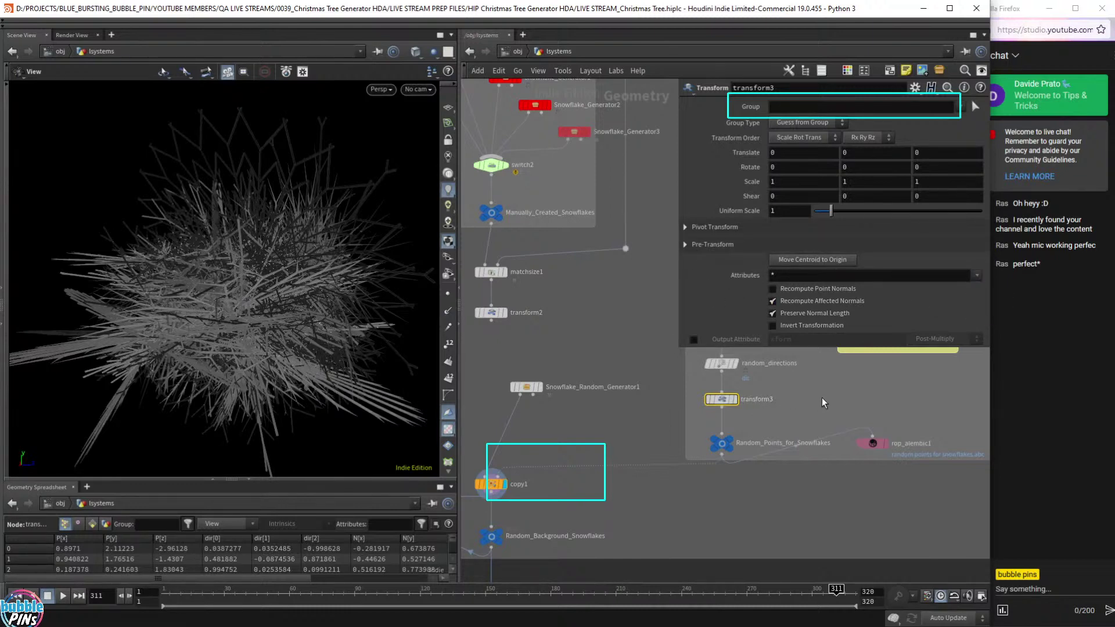
middle_click_drag(822, 398, 791, 505)
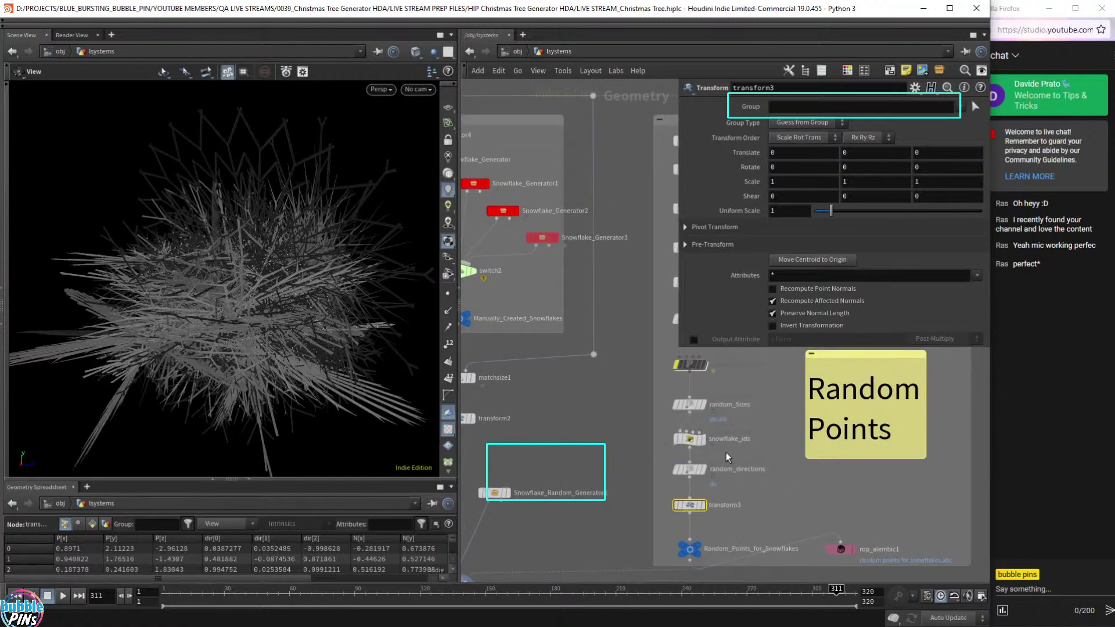
left_click(690, 404)
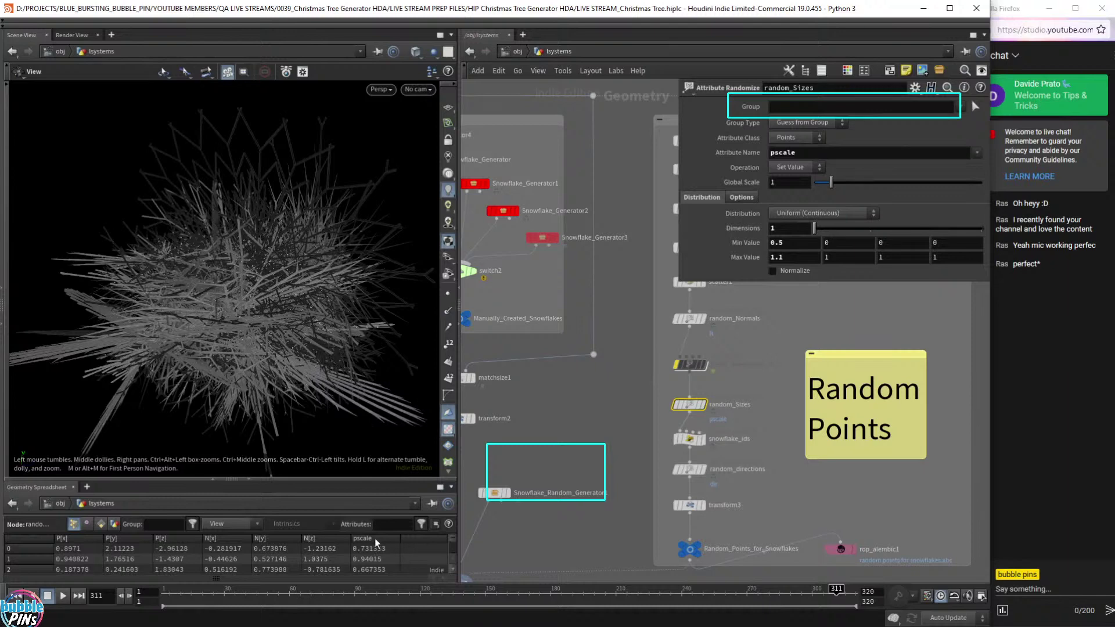
left_click(689, 505)
left_click(703, 506)
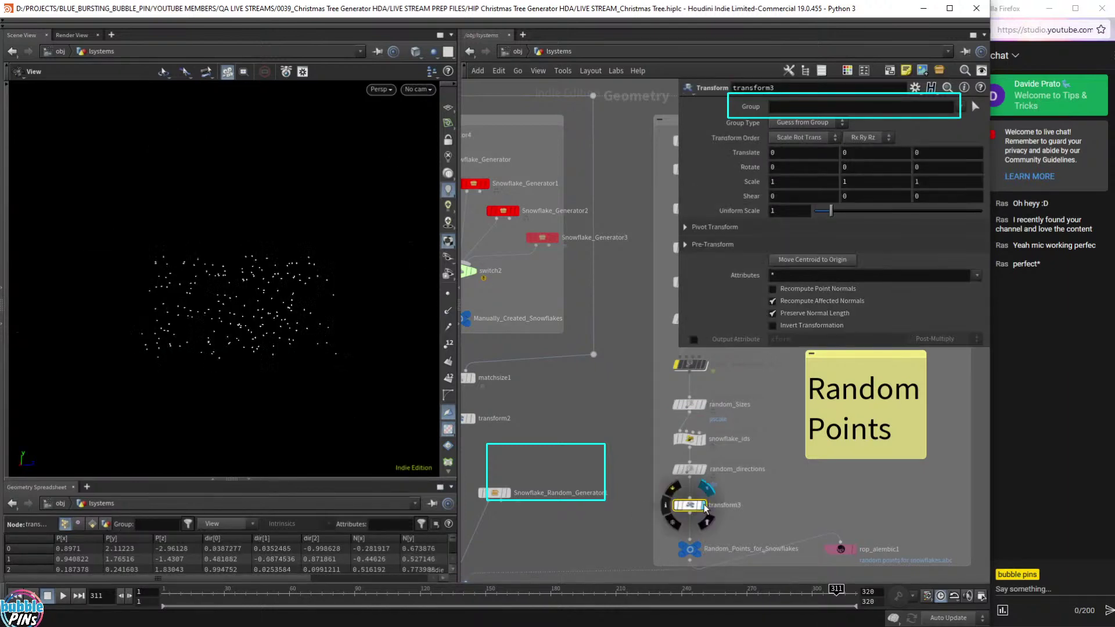
left_click(900, 276)
left_click(978, 278)
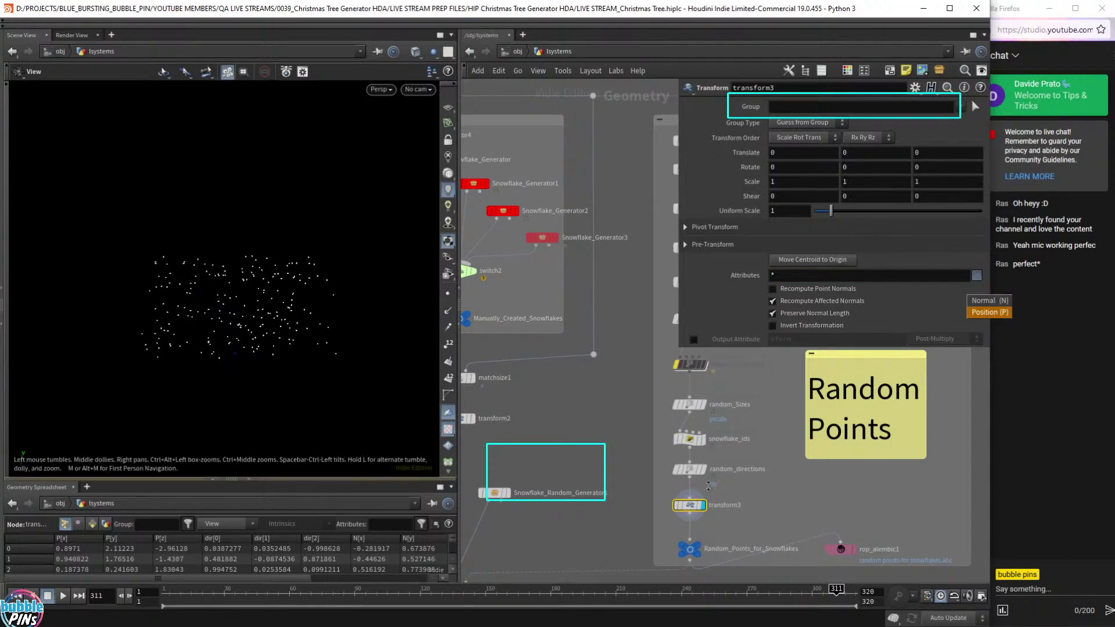
left_click(769, 477)
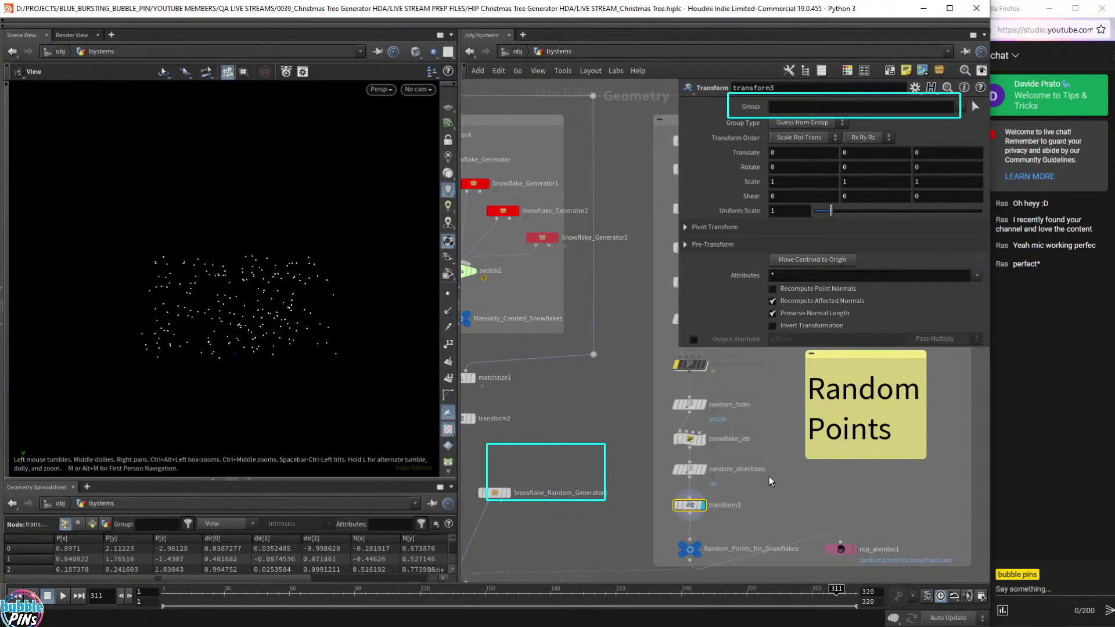
Inspect the point attributes produced by random_Sizes, snowflake_ids and random_directions in the geometry spreadsheet.
left_click(687, 442)
left_click(691, 405)
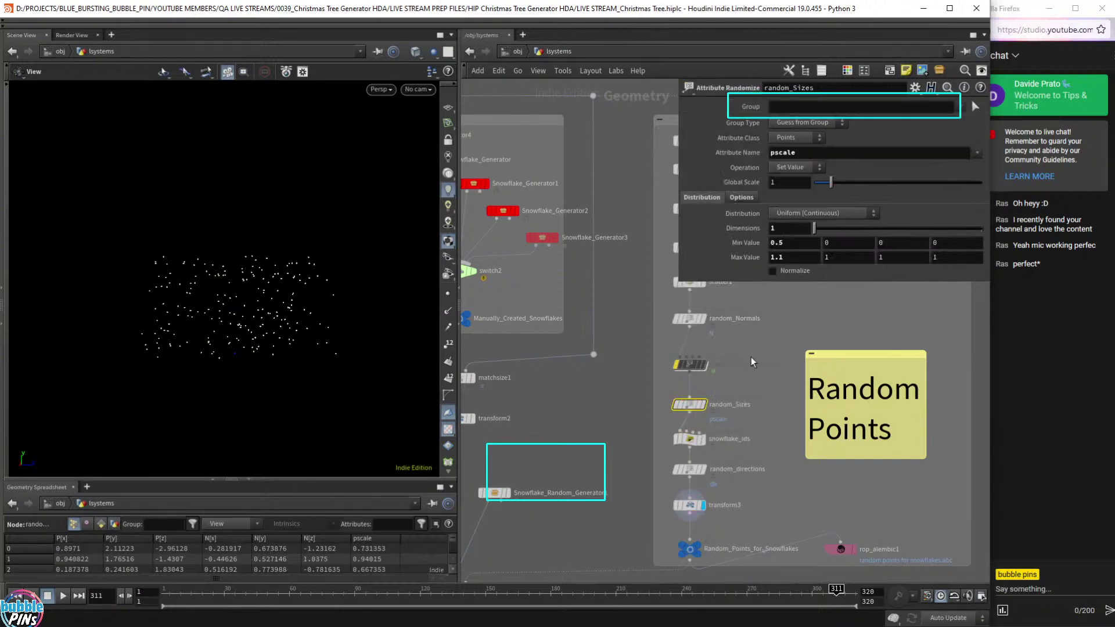
left_click(689, 438)
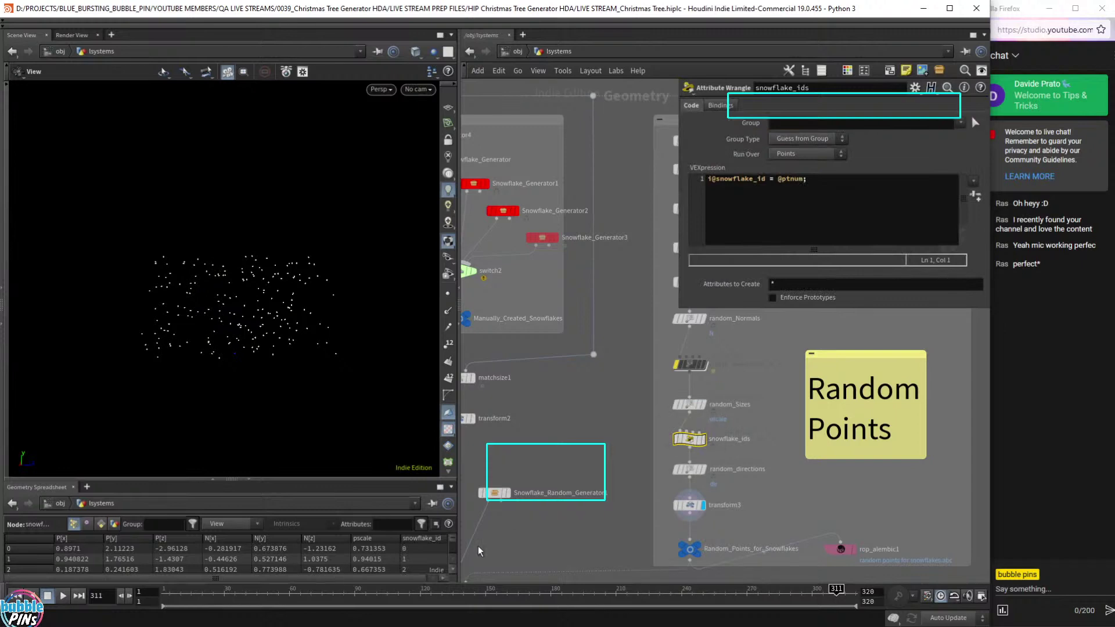
left_click(691, 470)
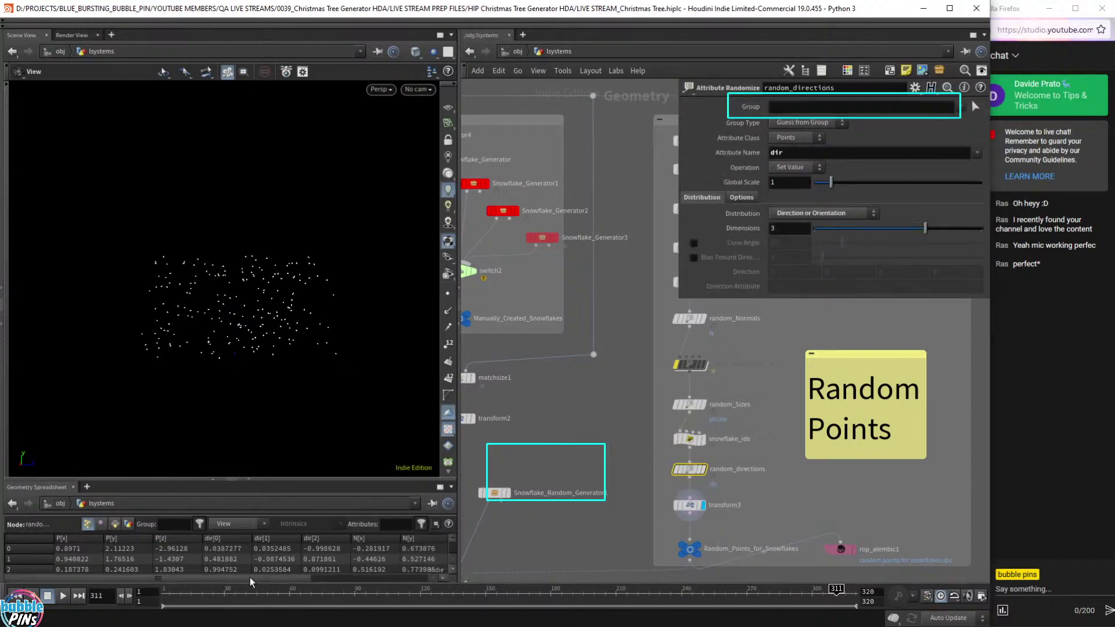
left_click_drag(250, 578, 348, 583)
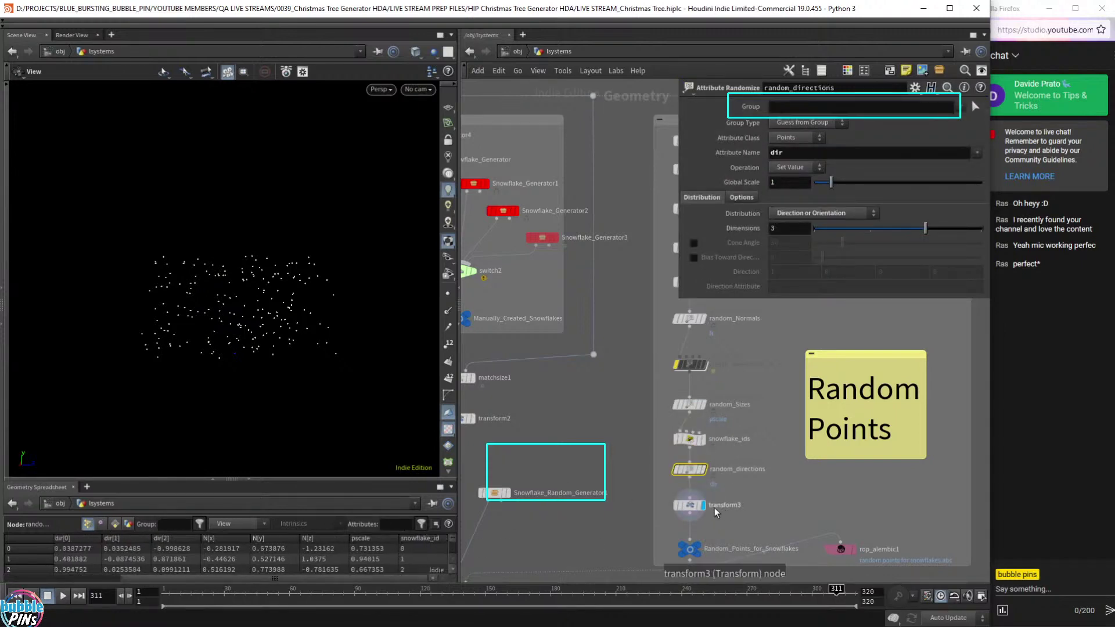
Delete the transform3 node below random_directions.
left_click(693, 507)
mouse_move(690, 509)
left_mouse_down()
mouse_move(728, 510)
mouse_move(680, 513)
left_mouse_up()
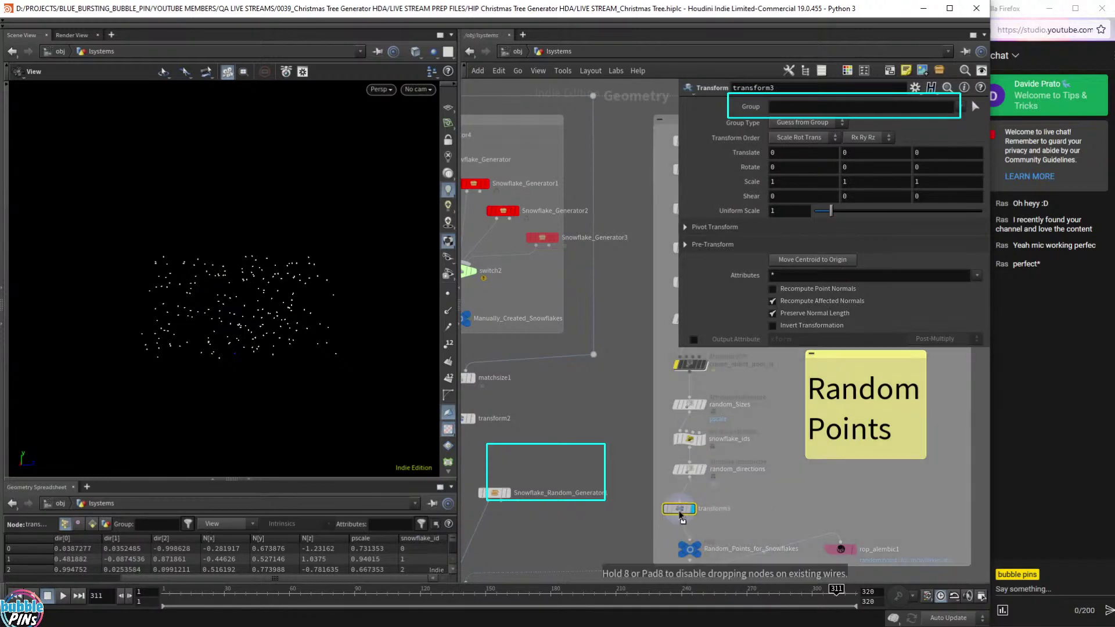
key("Delete")
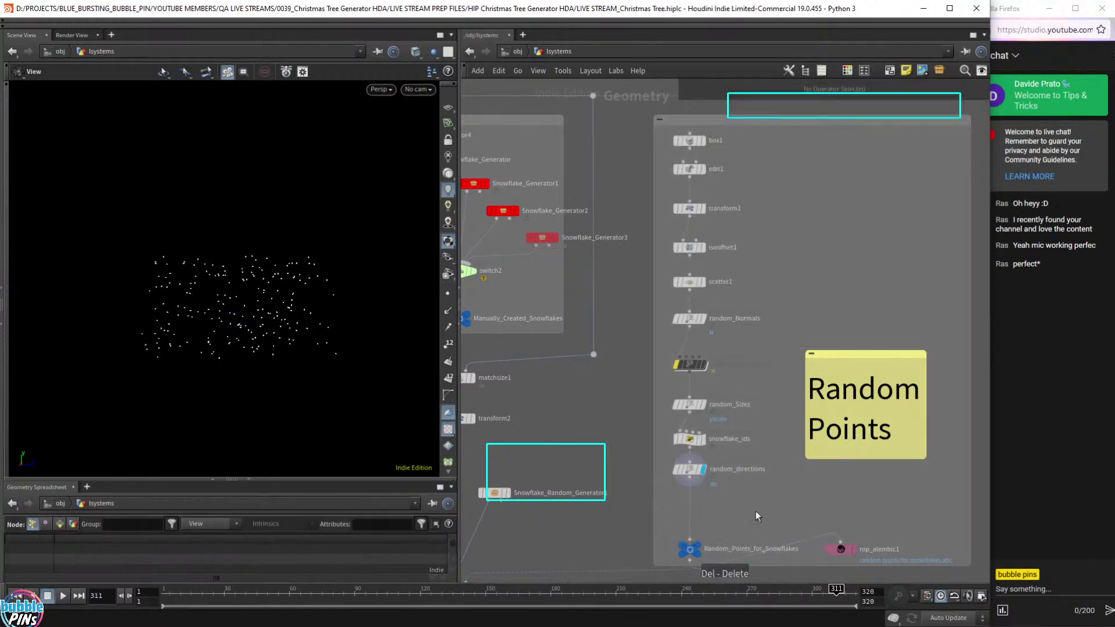
Insert an Attribute Wrangle between random_directions and Random_Points_for_Snowflakes.
key("Tab")
type("attr")
key("Return")
left_click(687, 516)
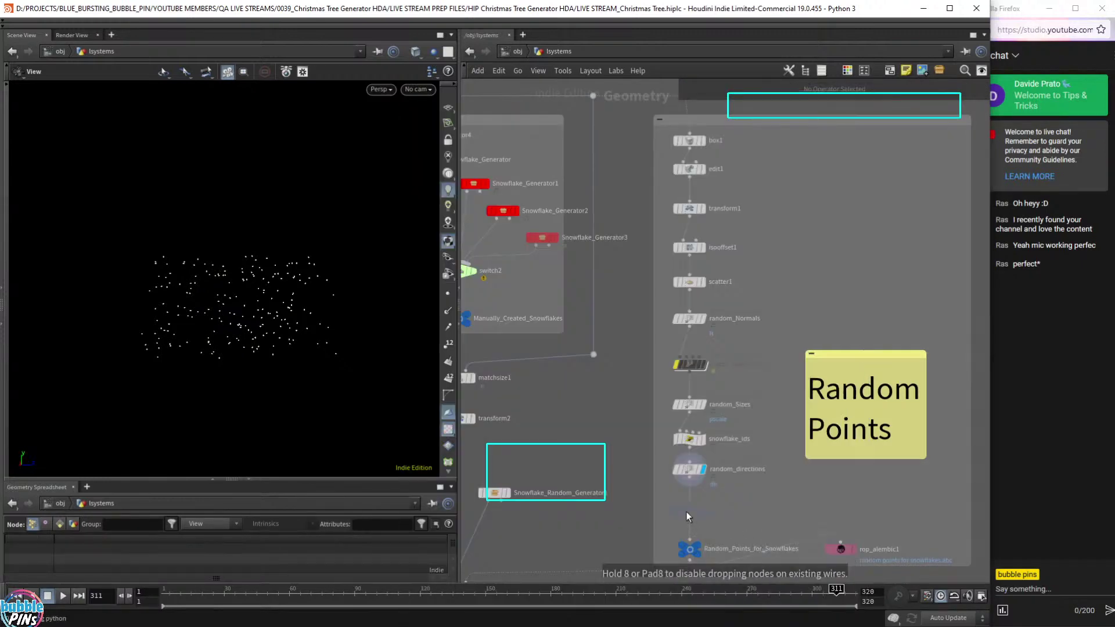
left_click(757, 203)
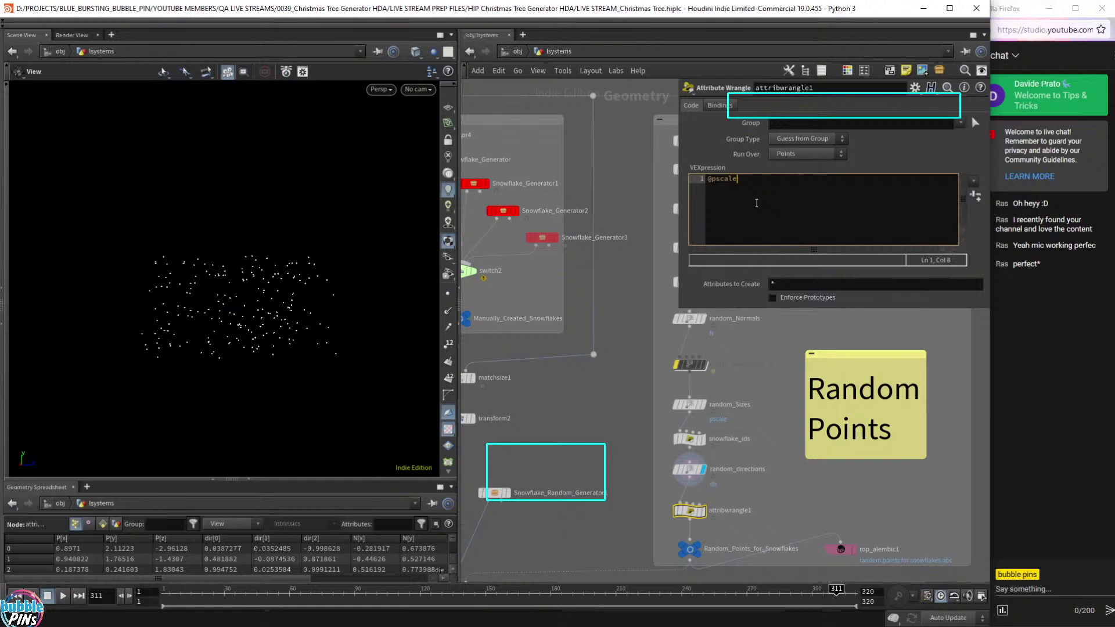
type("@pscale *= chf")
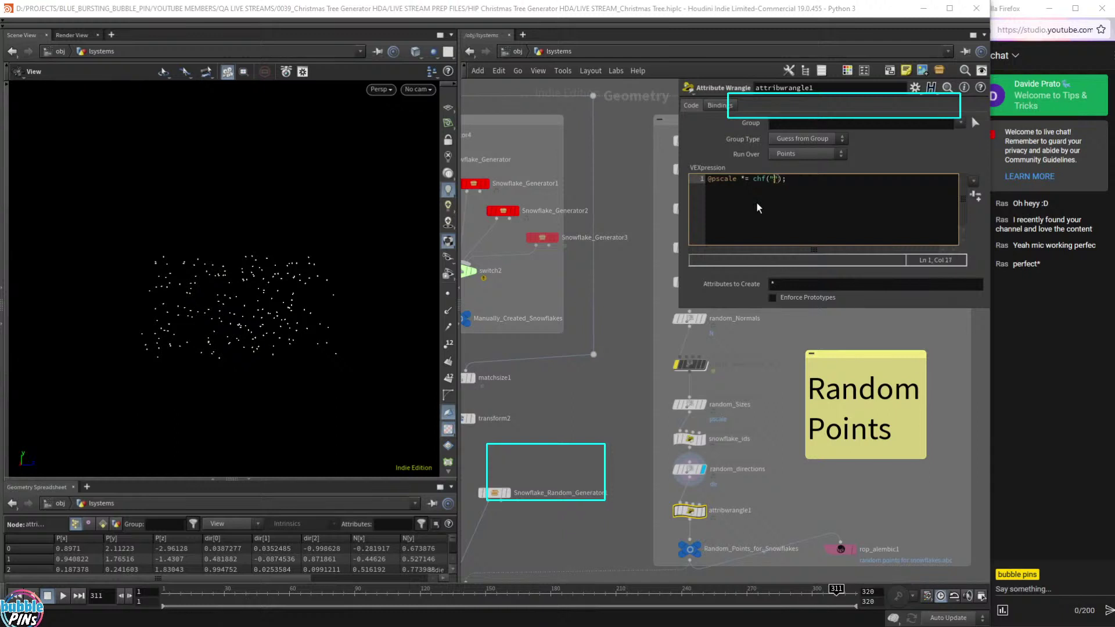
type("(\"scale")
left_click(976, 197)
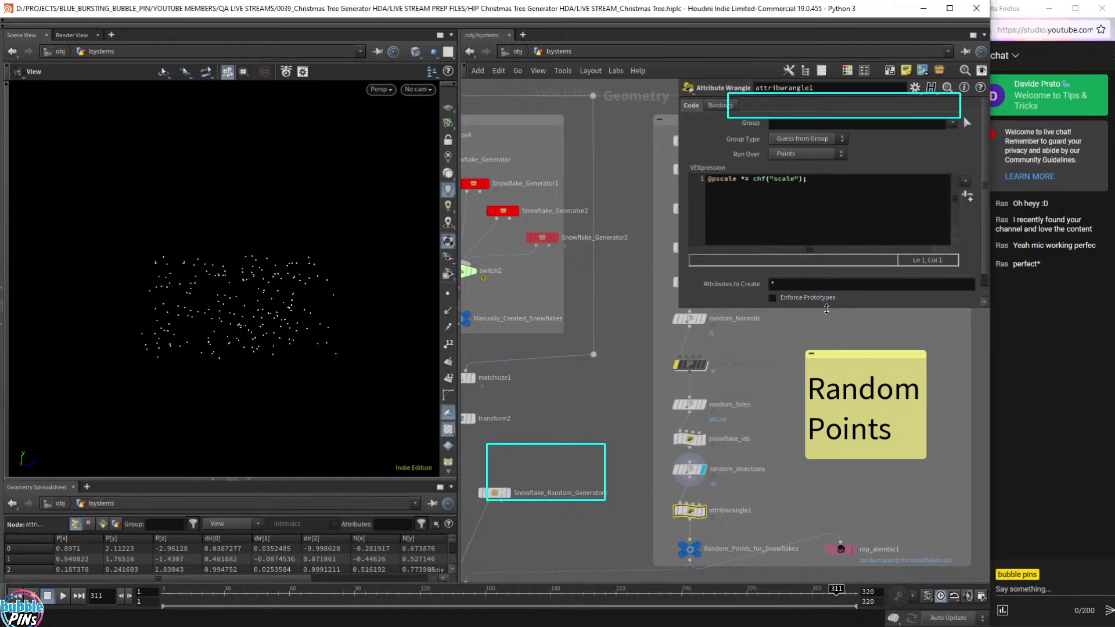
Display copy1's output, set attribwrangle1's Scale to 0.1 and check the copied snowflakes up close.
middle_click_drag(581, 441, 665, 341)
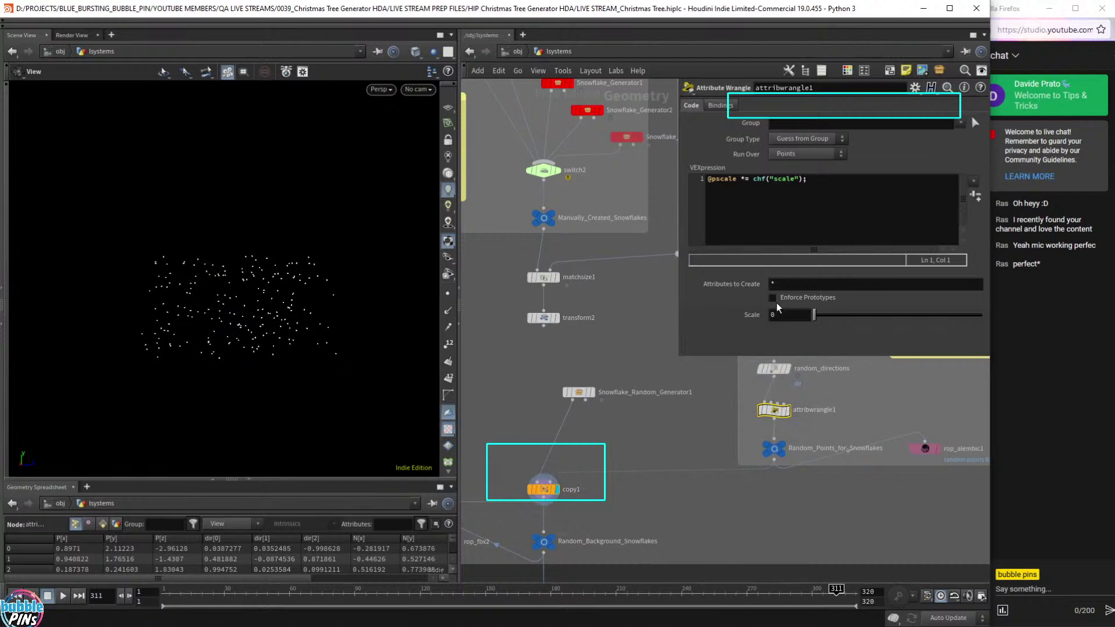
left_click_drag(815, 317, 890, 323)
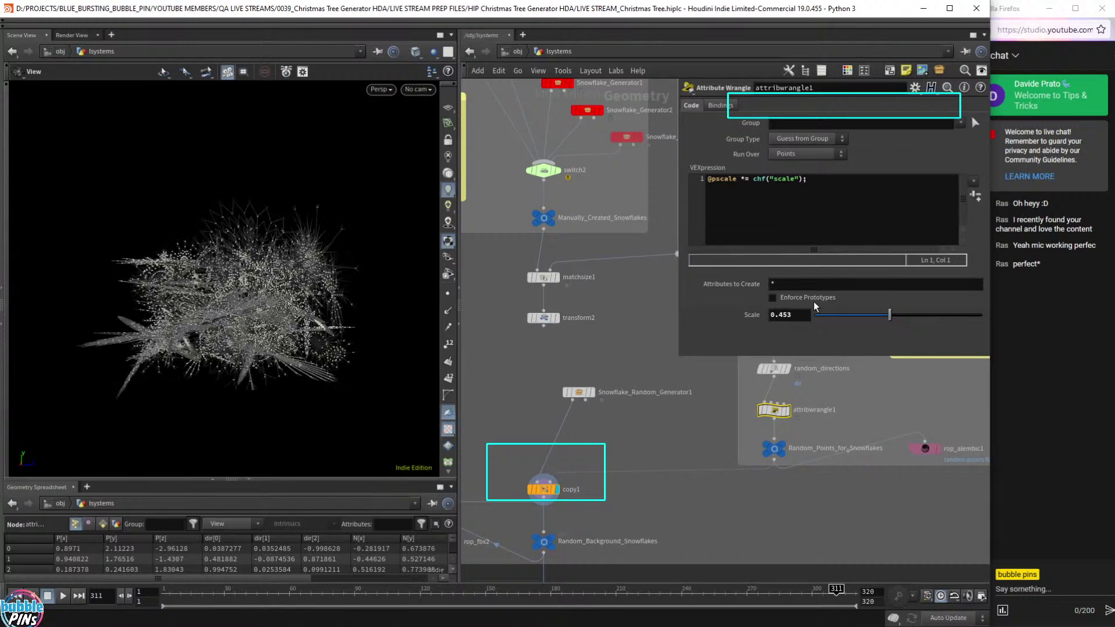
double_click(794, 317)
type("0.1")
key("Return")
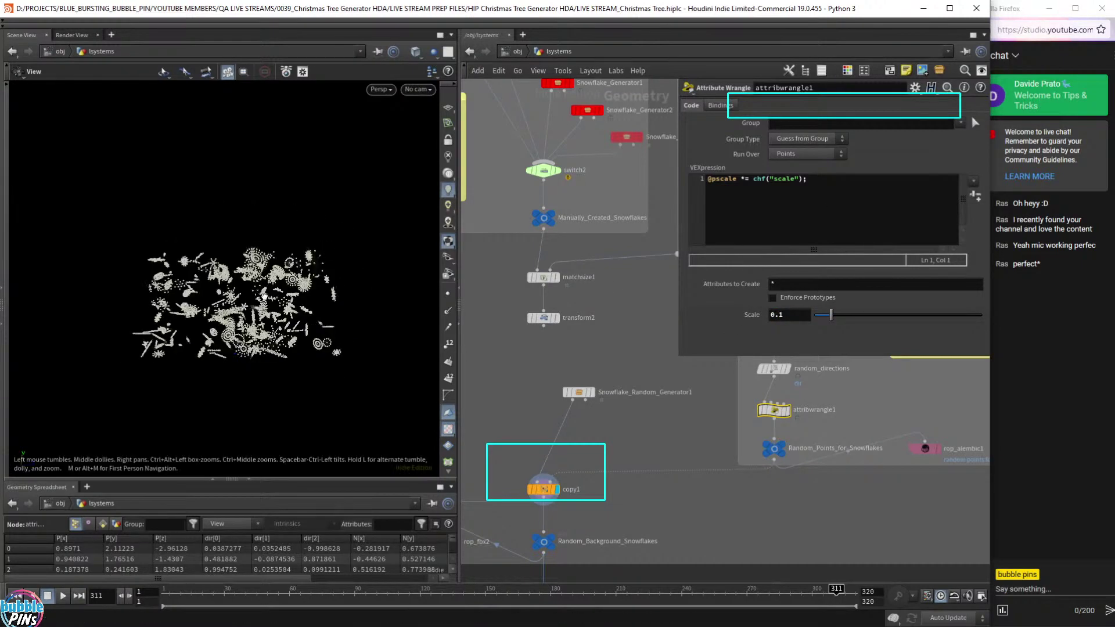
scroll(264, 296, "up", 10)
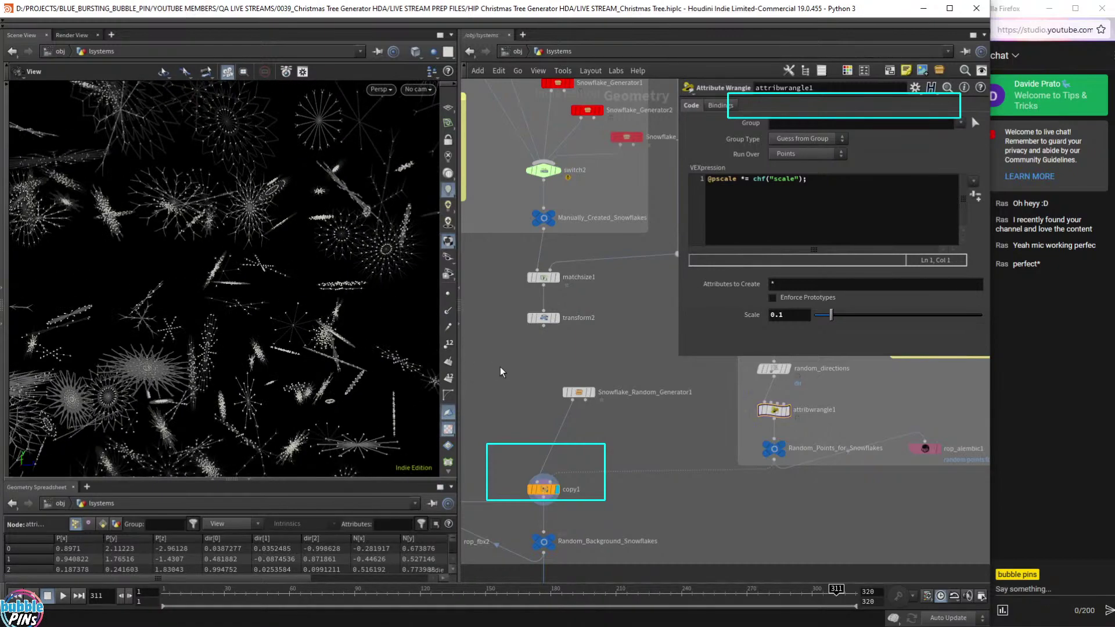
scroll(260, 246, "down", 10)
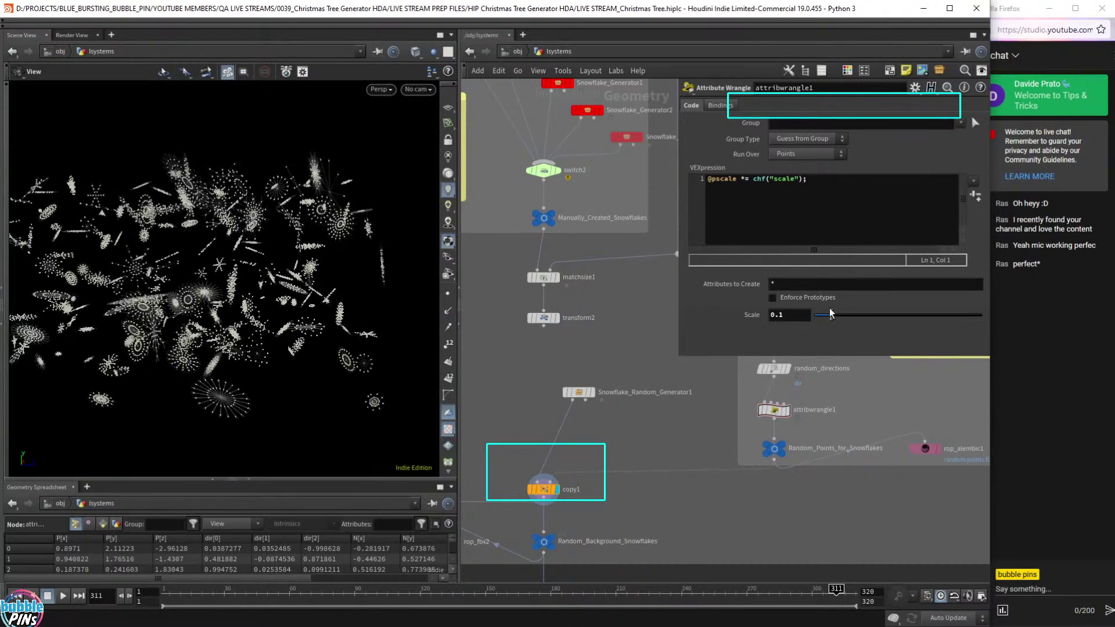
Set attribwrangle1's Scale to 0.05 and check the snowflakes from several angles.
left_click(790, 313)
type("5")
key("Return")
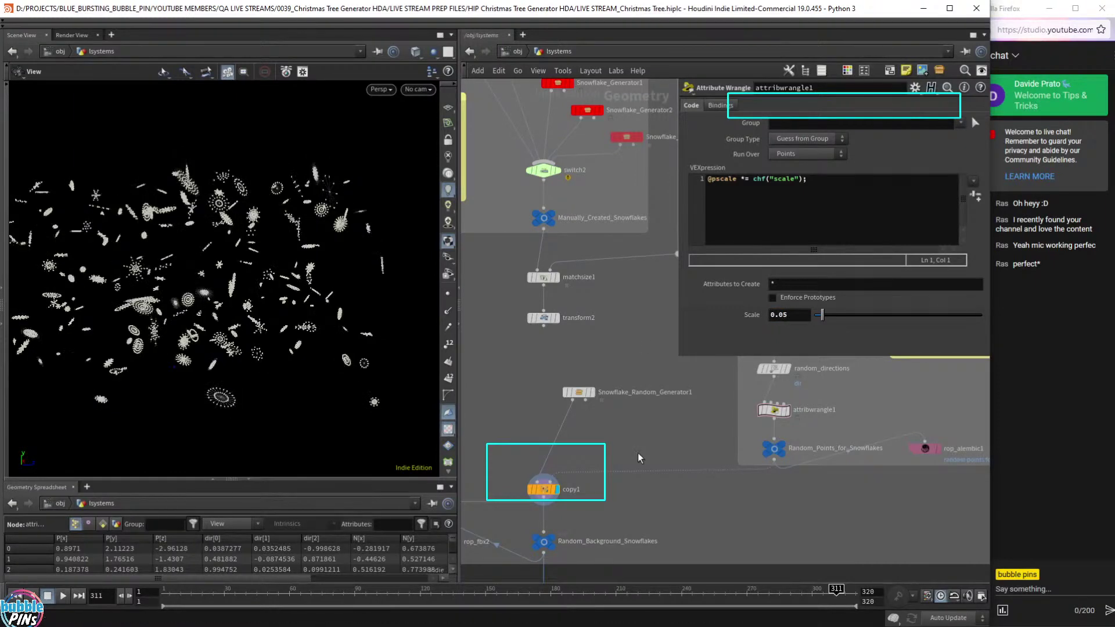
left_click_drag(262, 255, 289, 265)
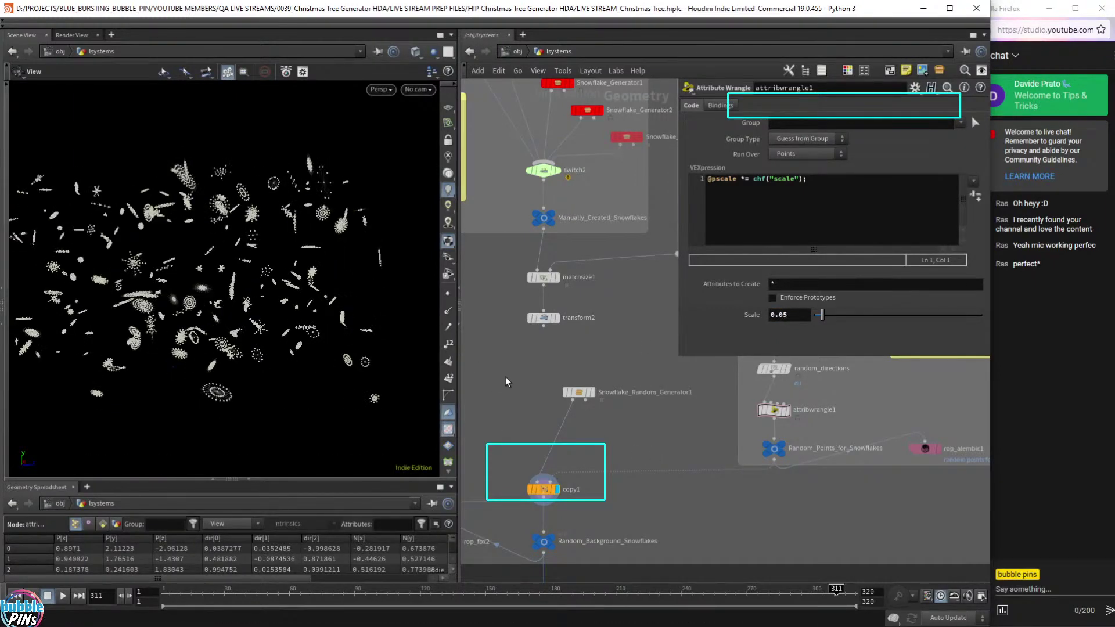
left_click_drag(230, 366, 273, 325)
scroll(262, 368, "up", 6)
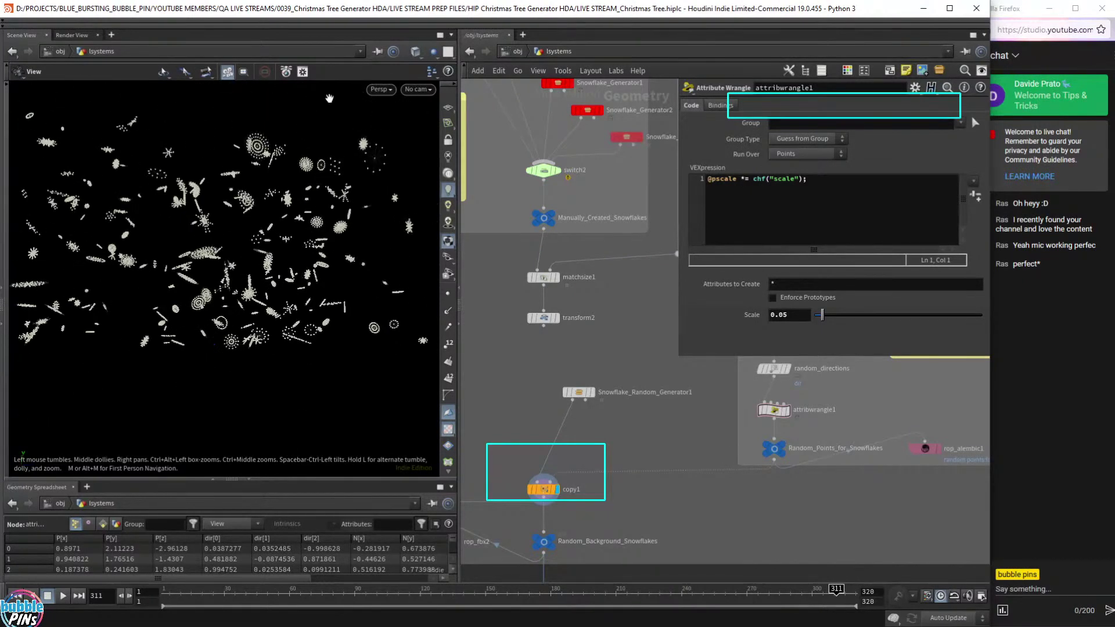
scroll(273, 326, "down", 2)
Compare the settings of the manually created Snowflake_Generator nodes with those of Snowflake_Random_Generator1.
middle_click_drag(613, 179, 630, 329)
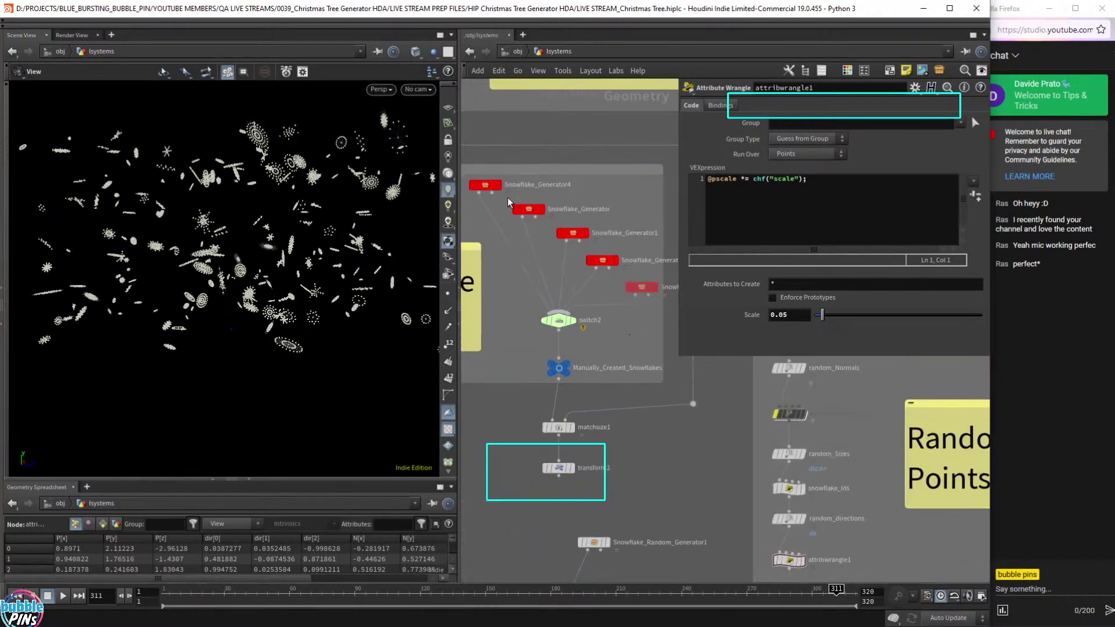
scroll(483, 193, "down", 3)
left_click(558, 232)
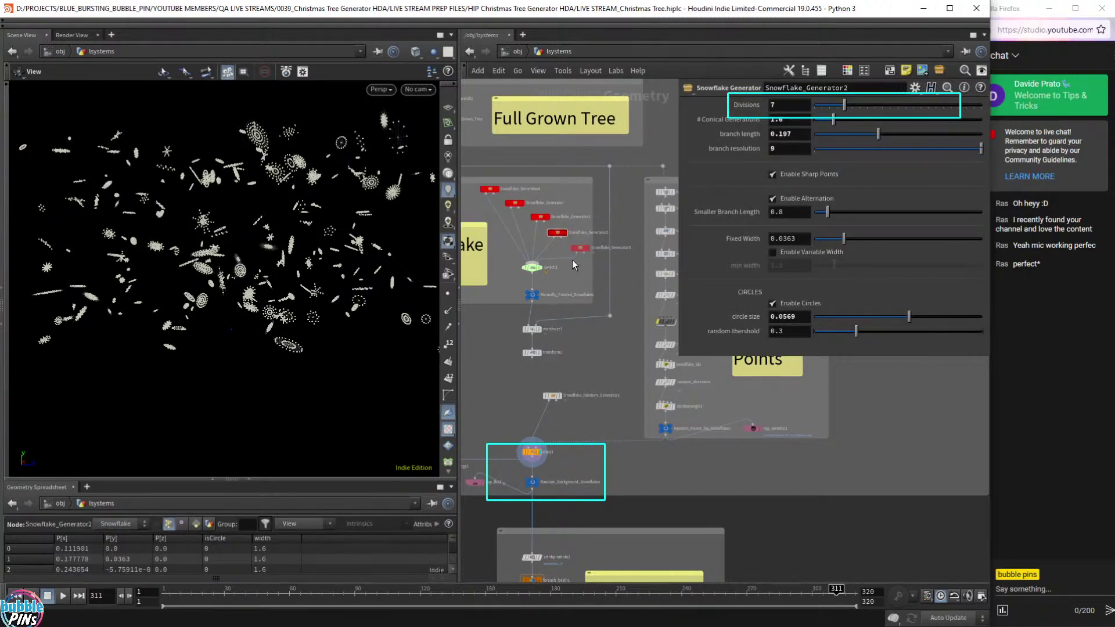
left_click_drag(577, 250, 577, 250)
left_click_drag(594, 374, 537, 413)
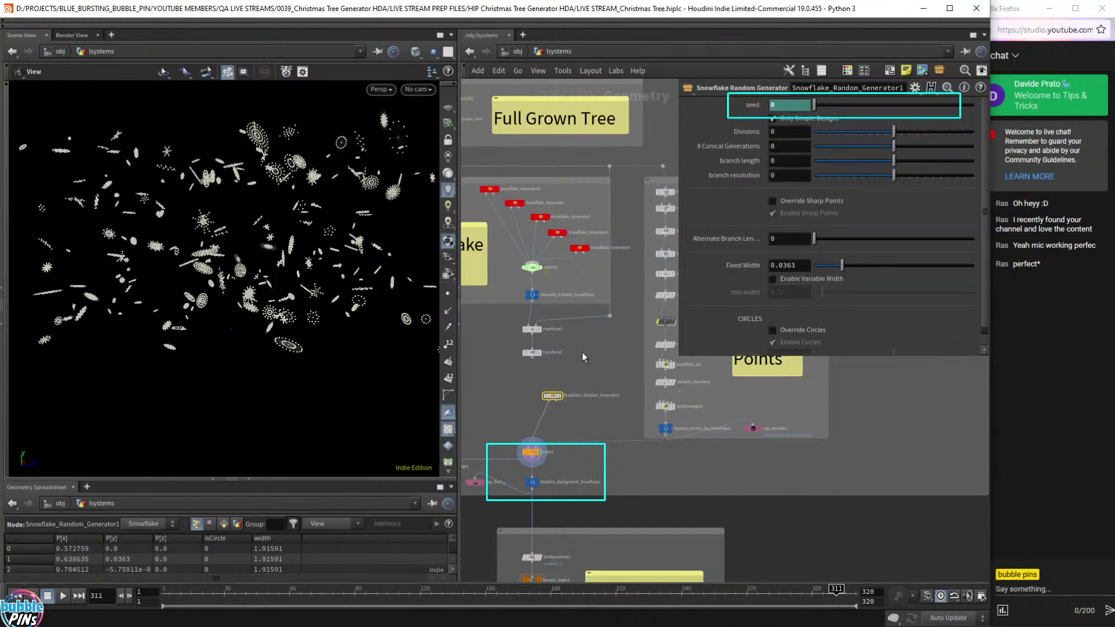
Delete the Snowflake_Random_Generator1 node and wire transform2's output into copy1's first input.
scroll(582, 352, "down", 3)
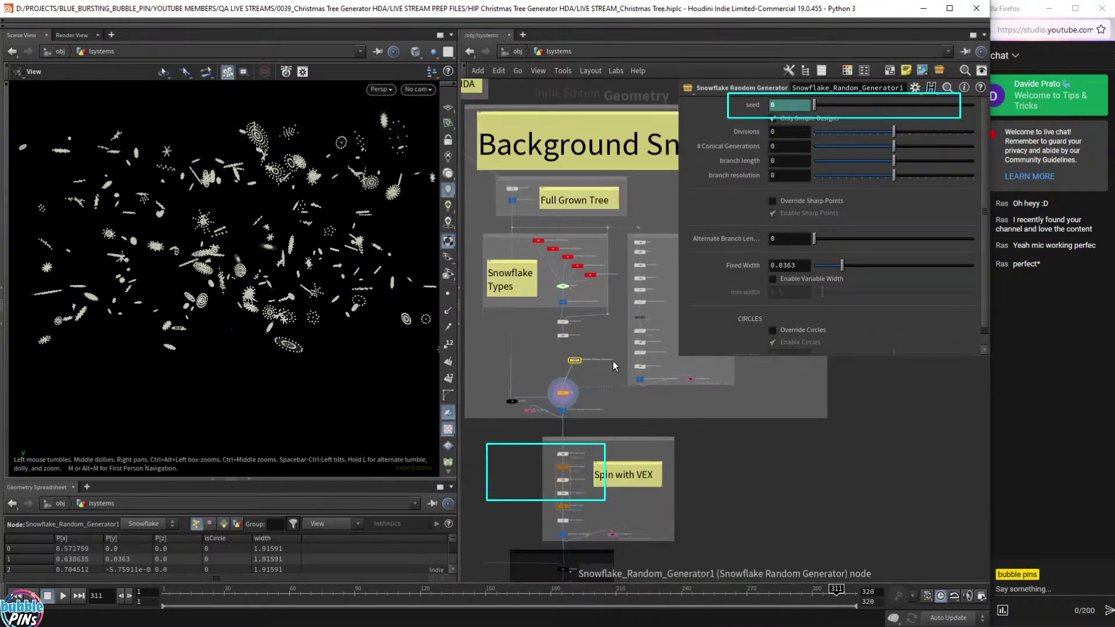
scroll(612, 361, "up", 5)
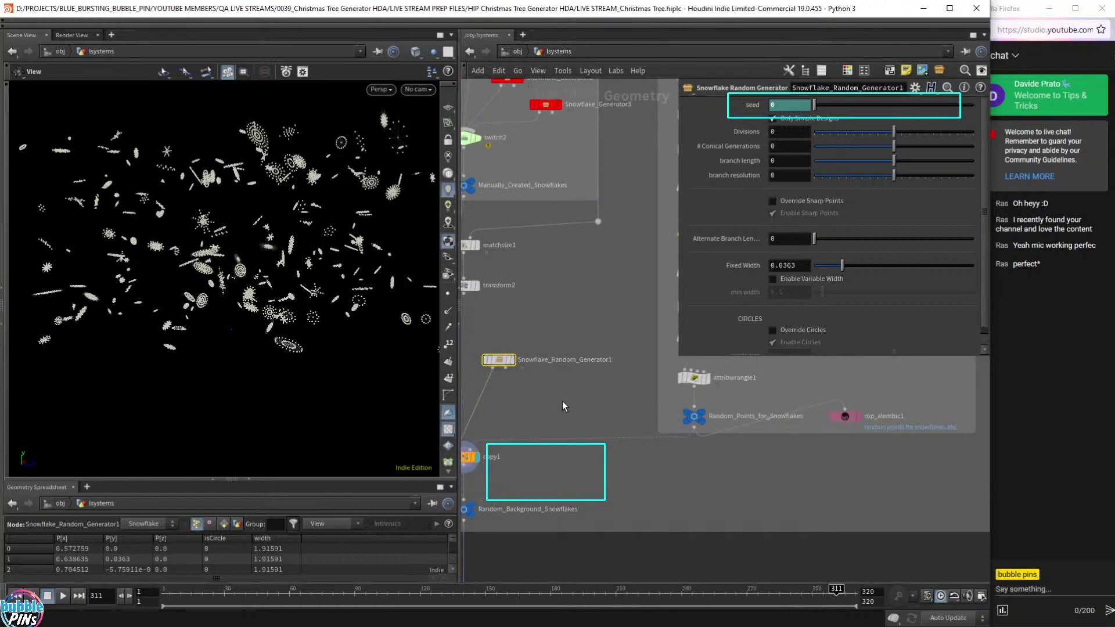
scroll(612, 371, "down", 4)
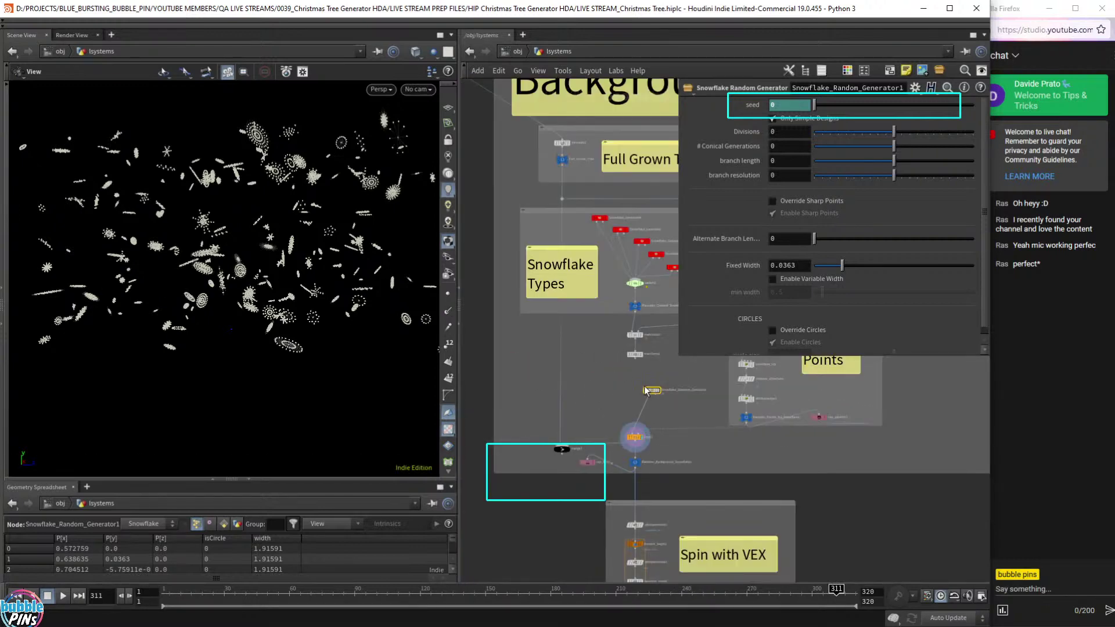
key("Delete")
scroll(654, 393, "up", 4)
left_click_drag(607, 308, 584, 475)
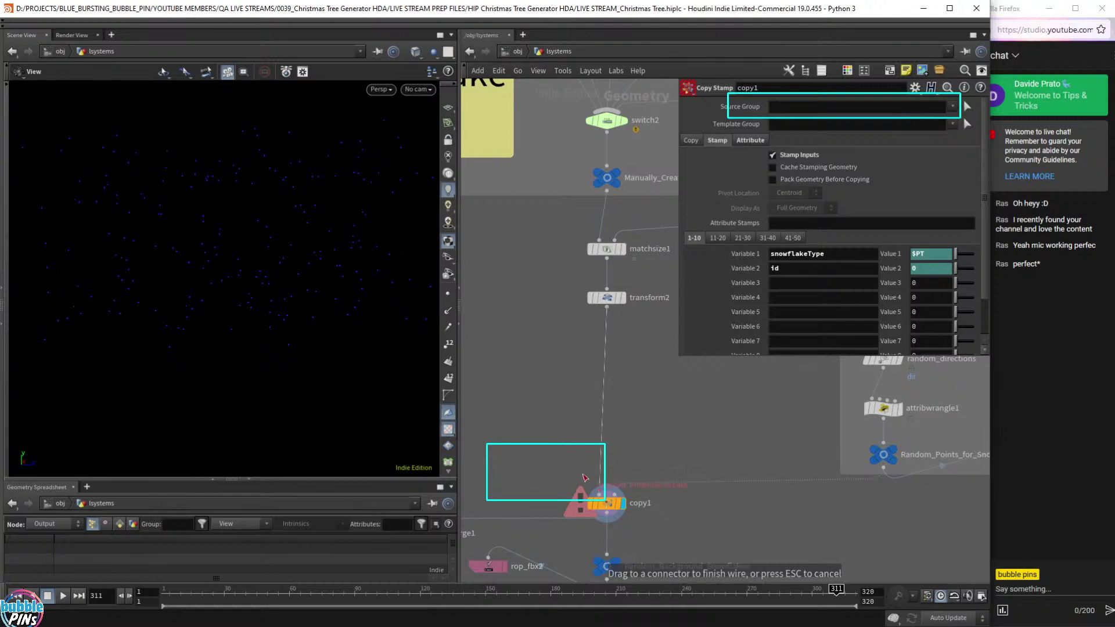
Bypass attribwrangle1 in the random points network, save the scene and check the copied snowflakes from another angle.
middle_click_drag(769, 413, 666, 435)
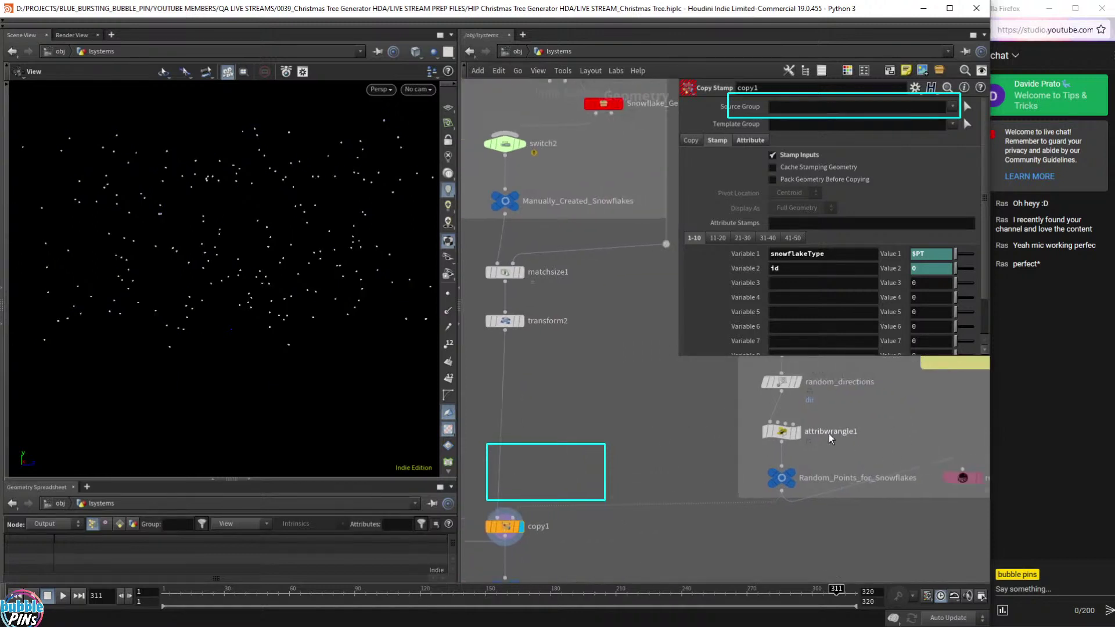
left_click(765, 432)
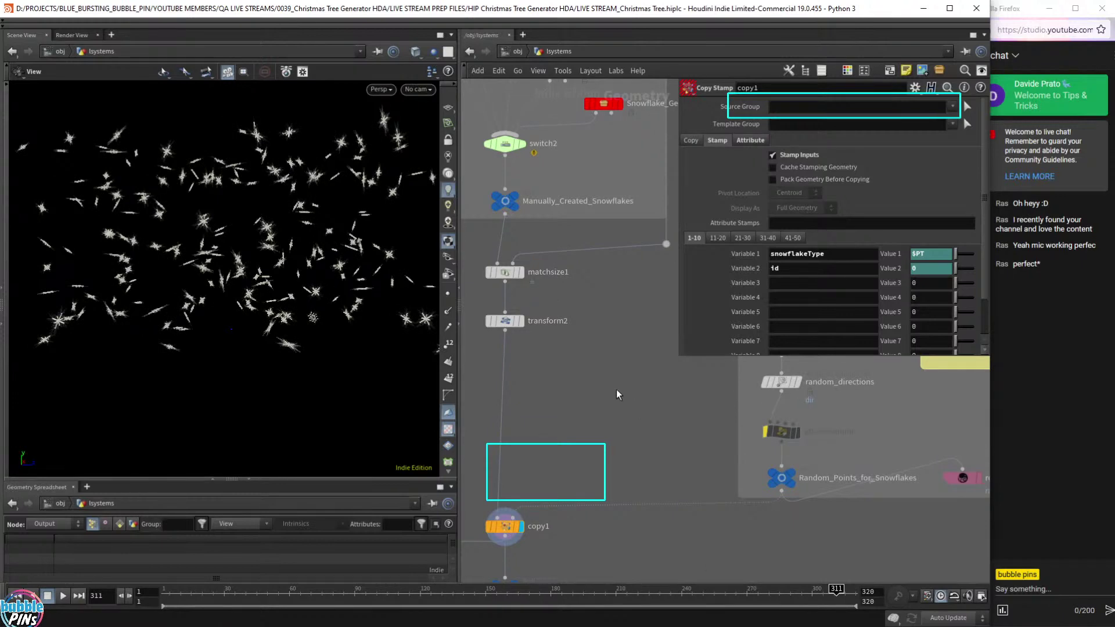
key("ctrl+s")
scroll(352, 260, "down", 2)
right_click_drag(352, 260, 314, 289)
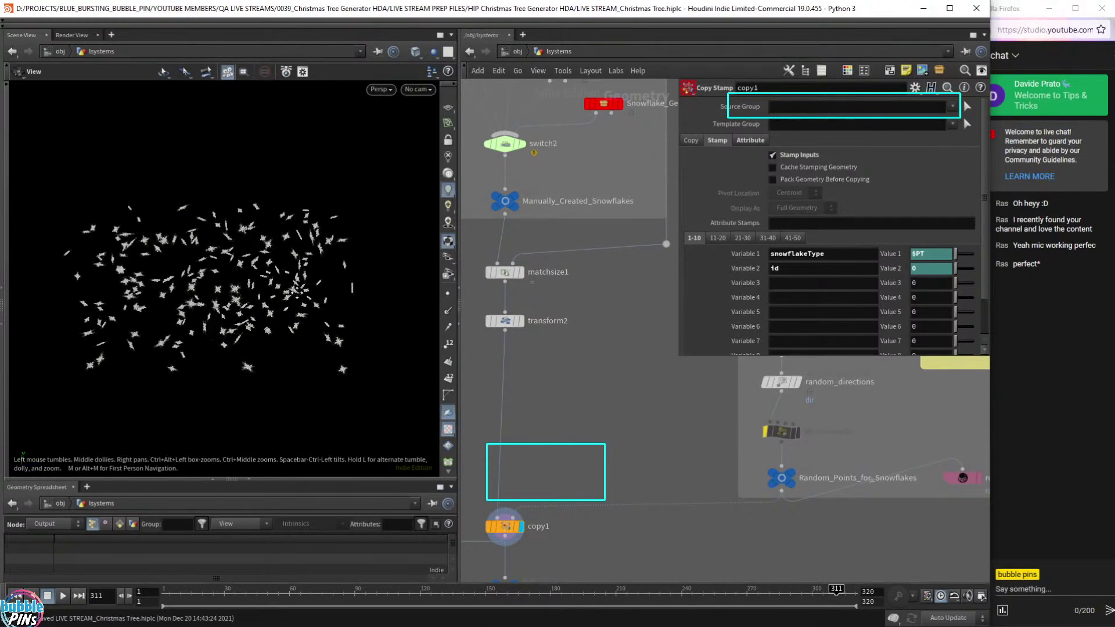
Display the Christmas_Tree1 node's output and frame the whole tree in the viewport.
scroll(600, 424, "down", 5)
middle_click_drag(633, 490, 660, 330)
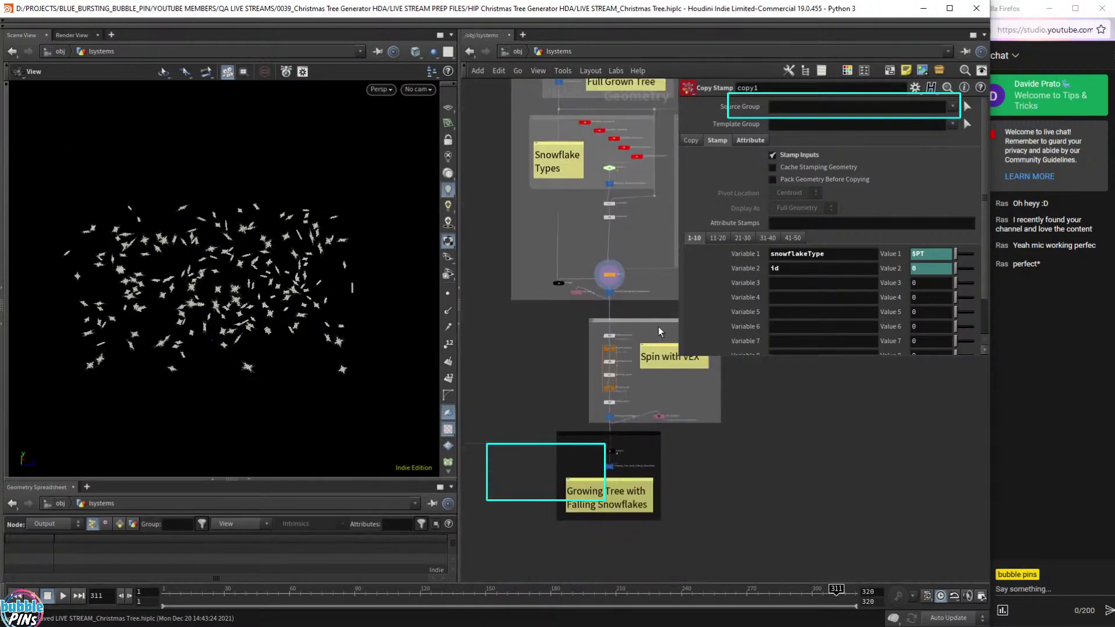
middle_click_drag(521, 378, 652, 579)
middle_click_drag(597, 334, 618, 517)
scroll(575, 406, "up", 2)
scroll(575, 409, "up", 3)
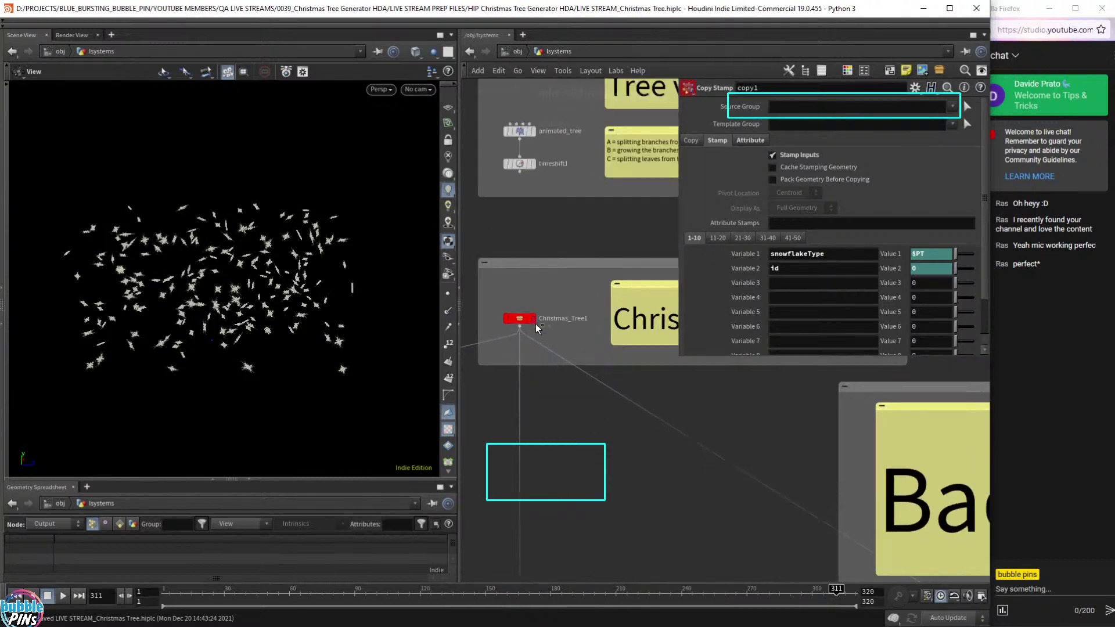
left_click(533, 319)
key("f")
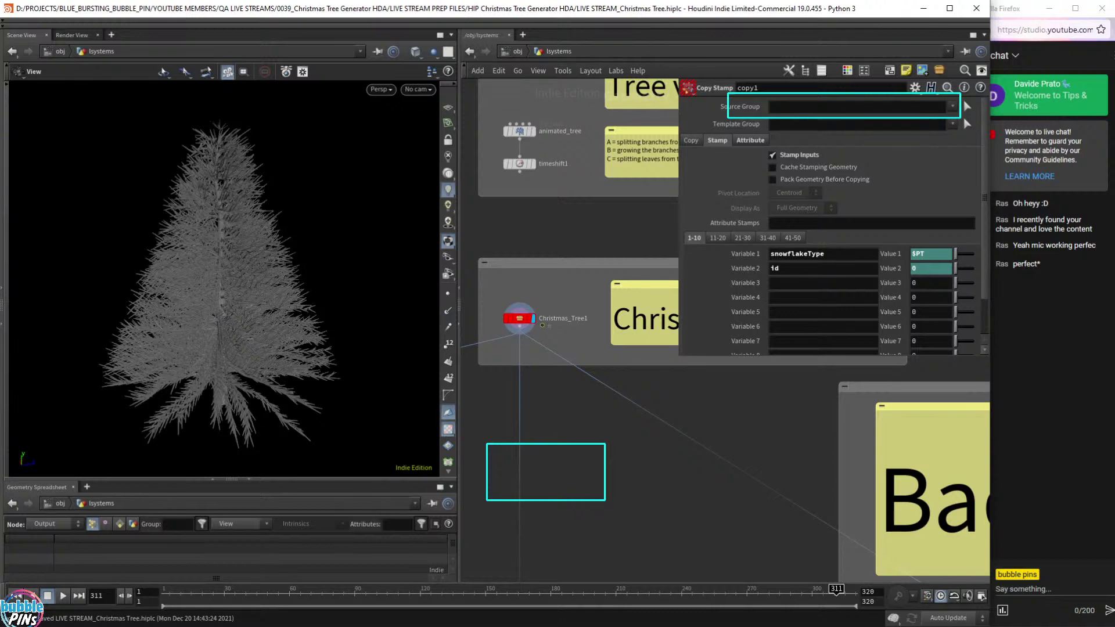
Switch to topics.txt in Notepad to review the L-Systems and width topics, then return to Houdini.
key("alt+Tab")
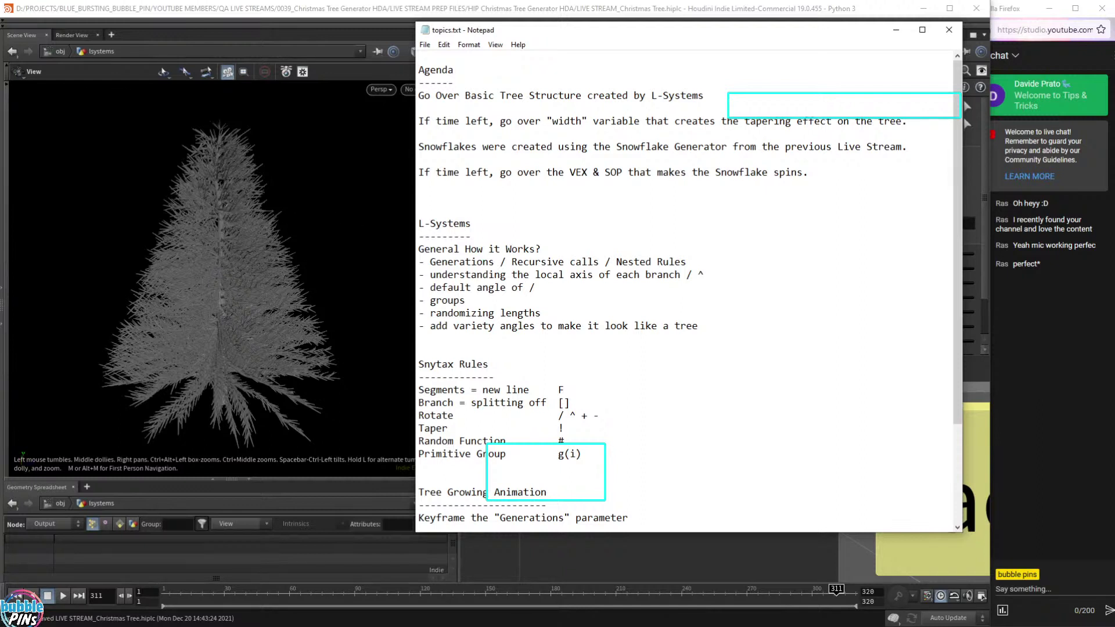
double_click(445, 224)
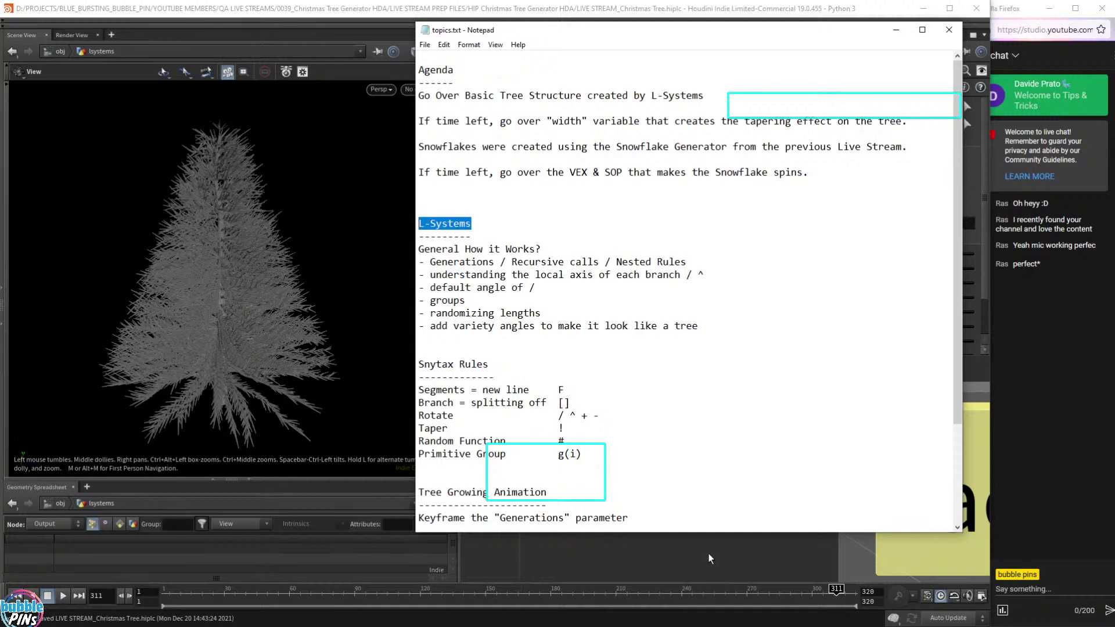
left_click(514, 122)
left_click(686, 562)
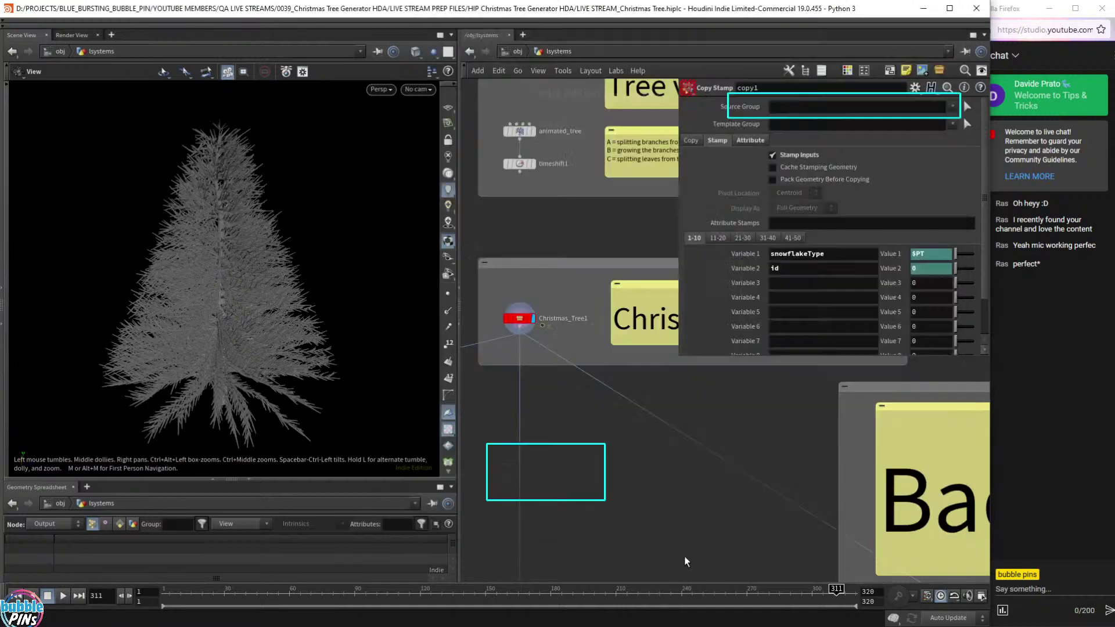
Display animated_tree from the Tree v1 network and open its L-System Geometry parameters.
middle_click_drag(546, 150, 568, 287)
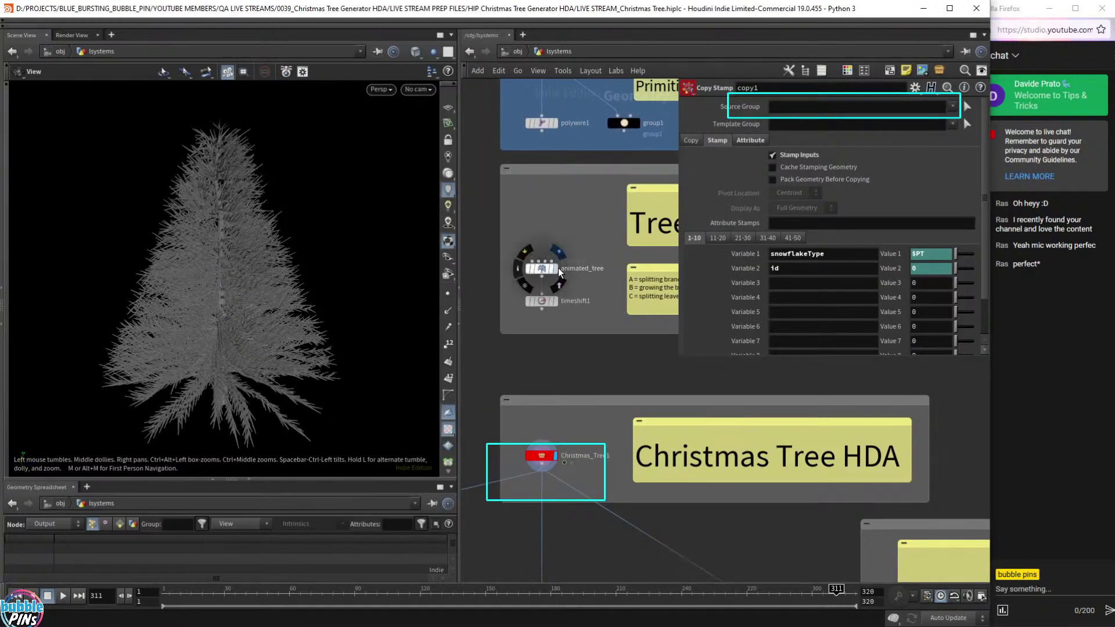
left_click(554, 269)
left_click_drag(312, 299, 330, 268)
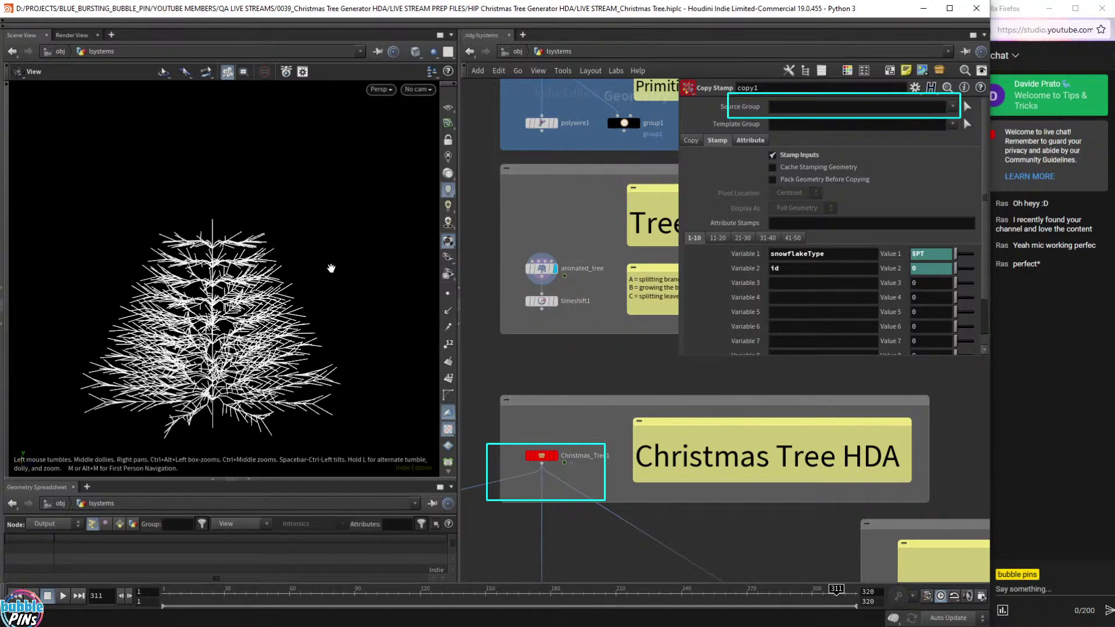
left_click(542, 269)
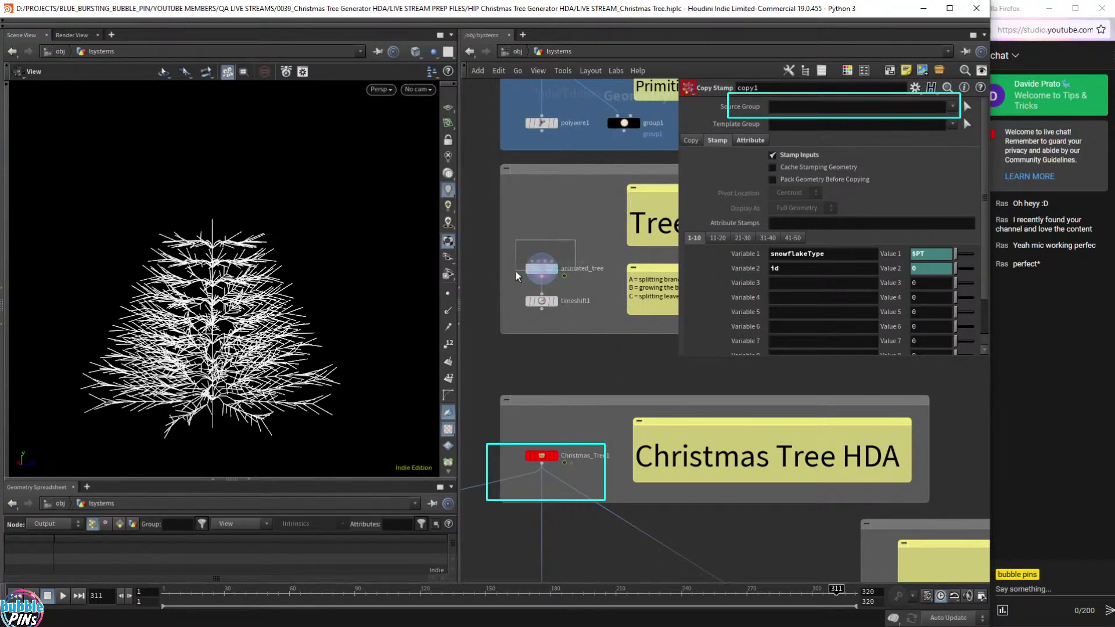
left_click(698, 106)
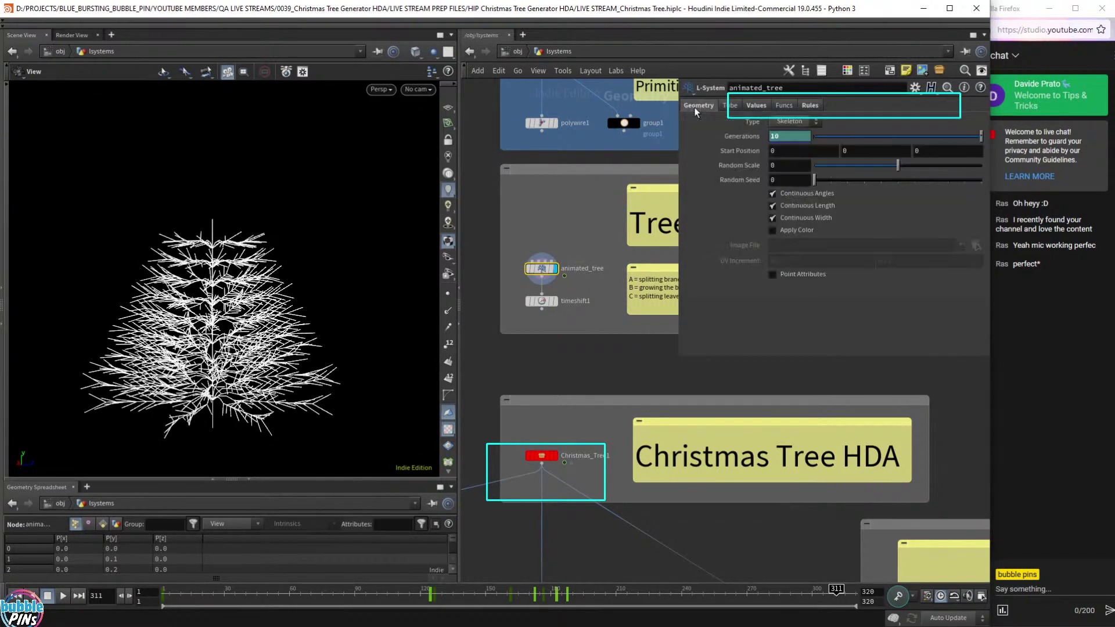
Set animated_tree's Type to Tube and inspect the branch thickness up close.
left_click(802, 123)
left_click(783, 158)
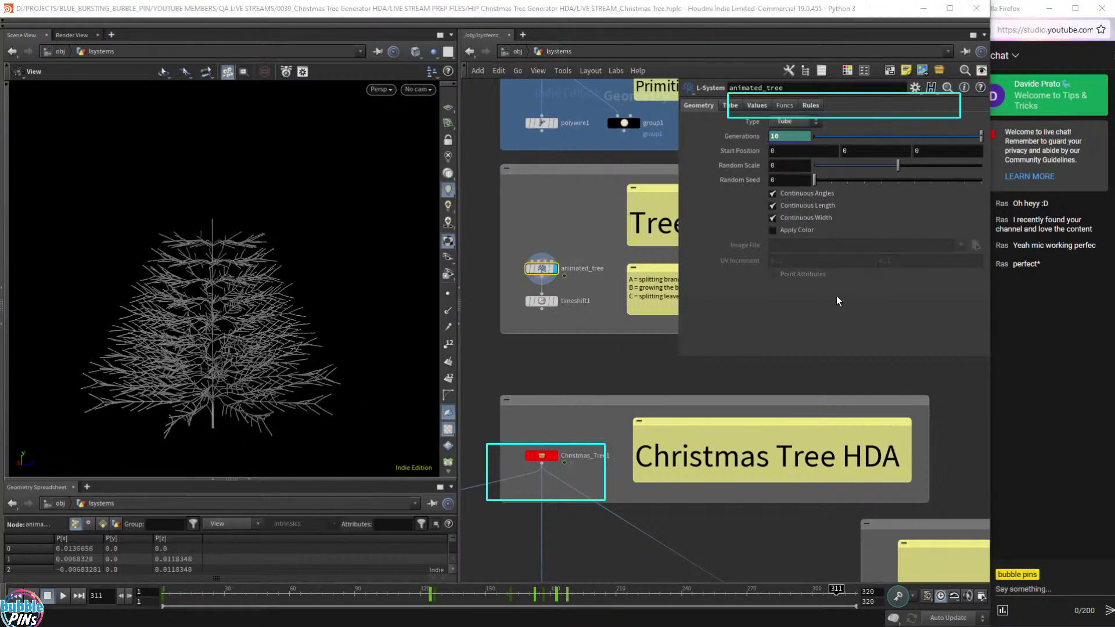
left_click_drag(300, 311, 277, 274)
scroll(269, 232, "up", 10)
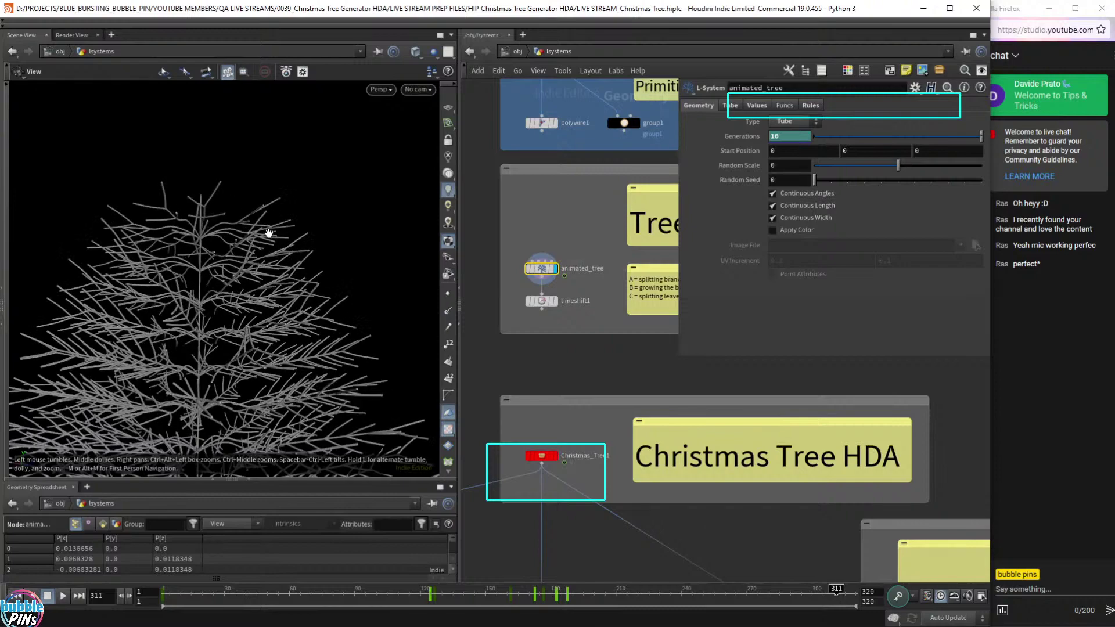
left_click_drag(274, 201, 318, 197)
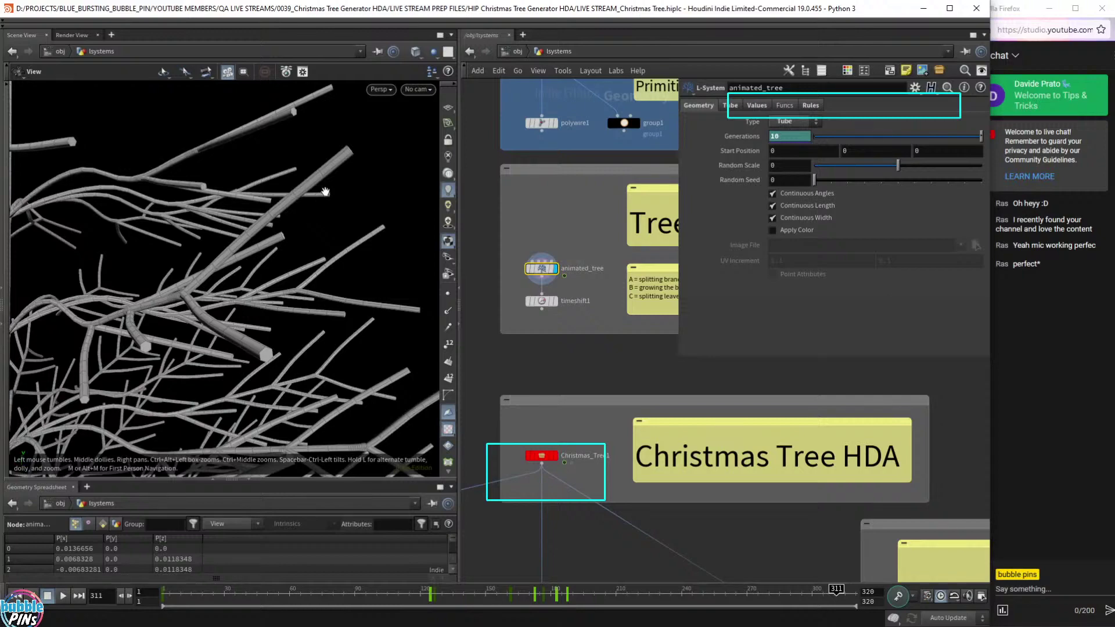
scroll(261, 305, "down", 10)
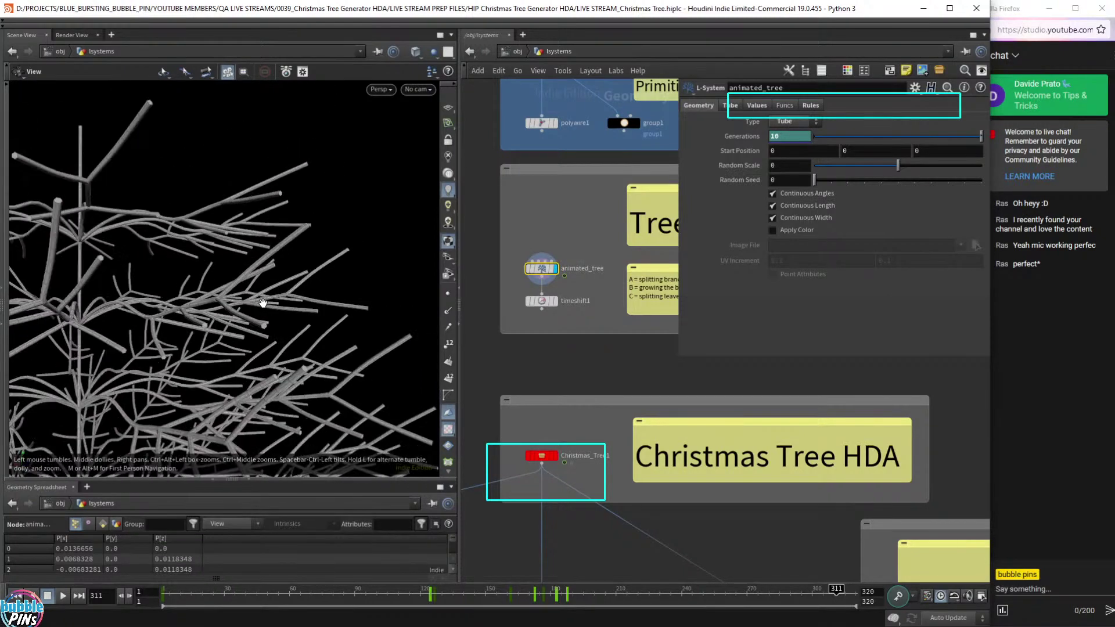
right_click_drag(263, 308, 285, 250)
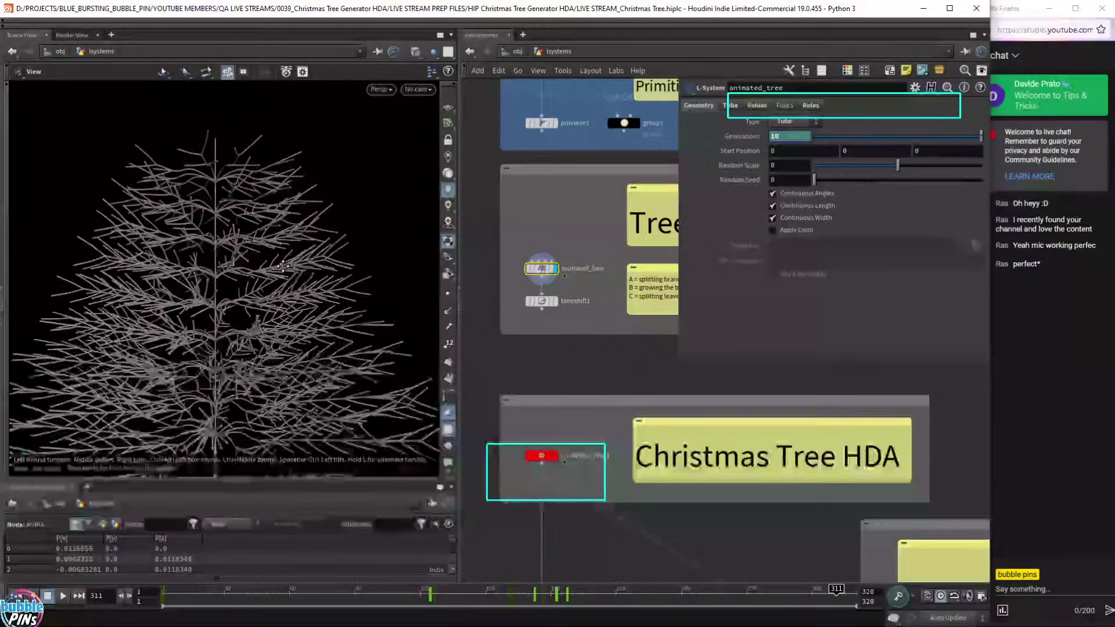
Set animated_tree's Type back to Skeleton and view the tree as lines.
left_click(785, 121)
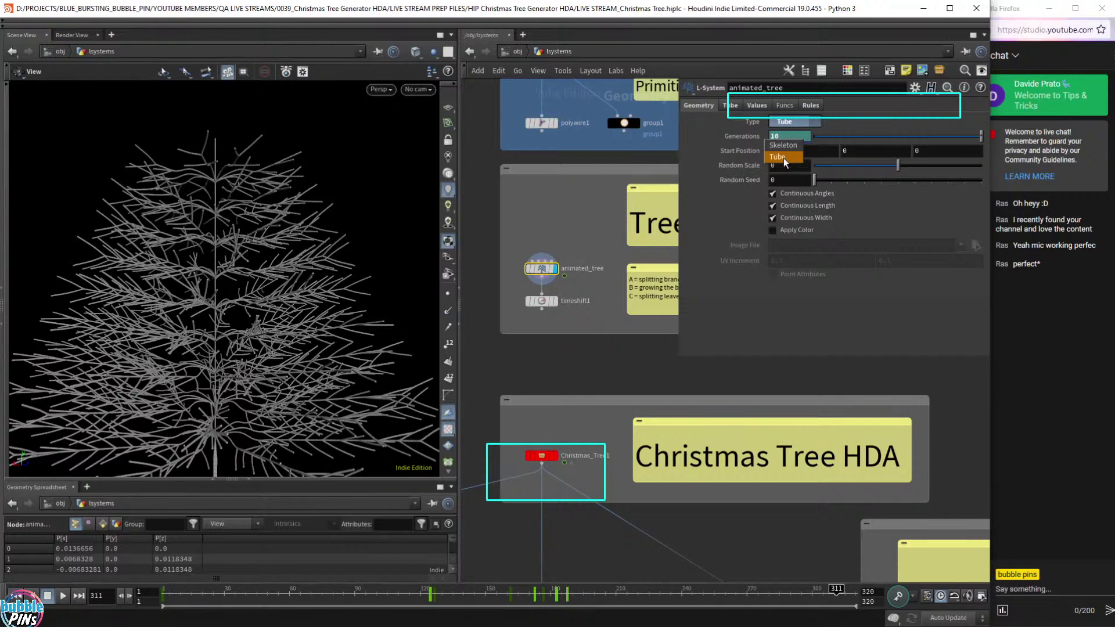
left_click(797, 146)
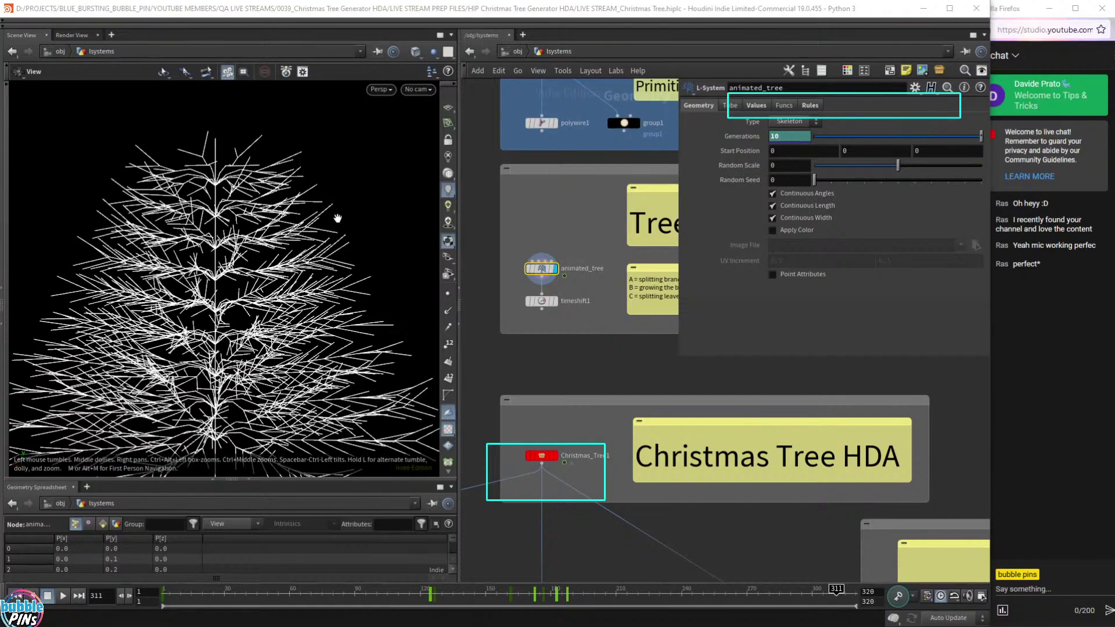
mouse_move(324, 222)
left_mouse_down()
mouse_move(294, 256)
mouse_move(308, 234)
mouse_move(336, 232)
left_mouse_up()
scroll(273, 254, "down", 3)
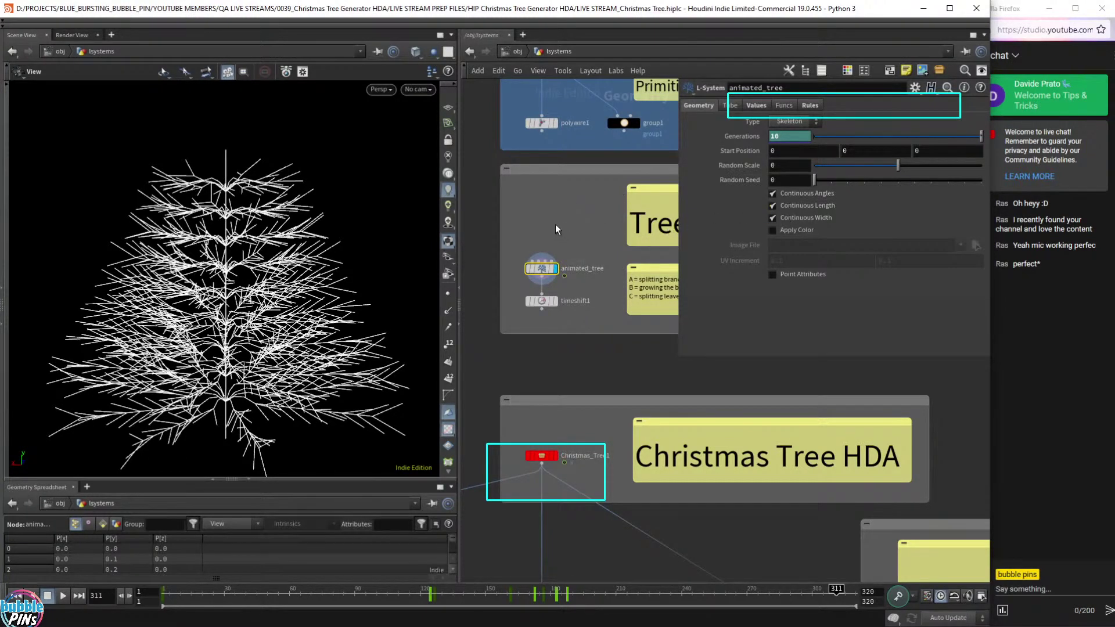
Look over the L-system example networks, from non-recursive through Primitive Groups to Tree v1 and Christmas Tree HDA.
scroll(556, 224, "down", 4)
right_click(566, 194)
left_click(501, 210)
middle_click_drag(487, 164, 494, 319)
left_click_drag(189, 184, 334, 292, "alt")
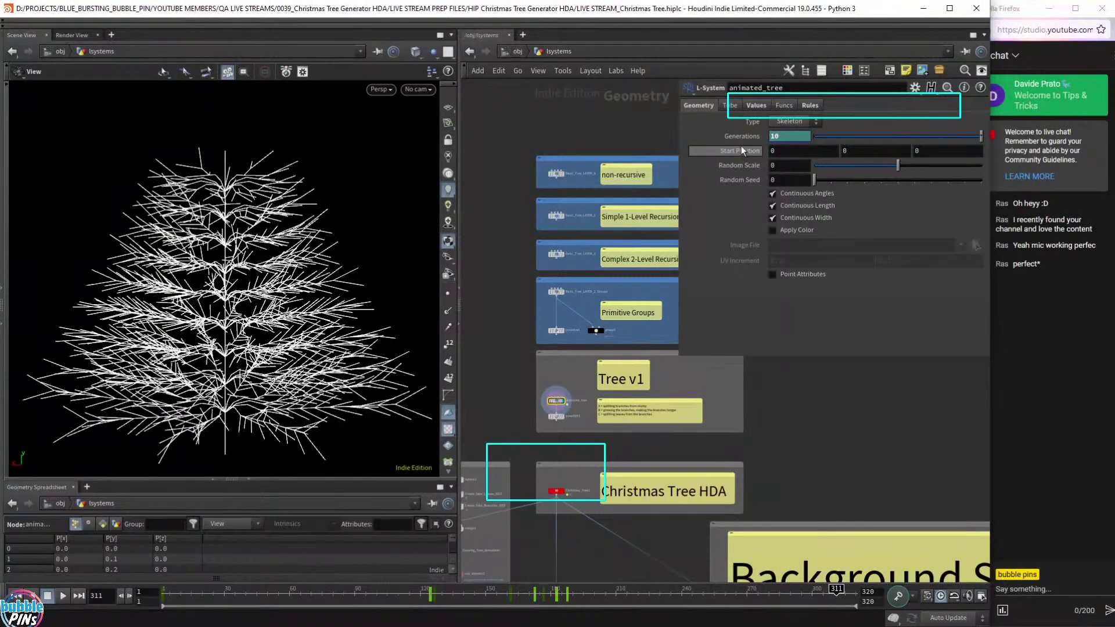
scroll(560, 438, "up", 5)
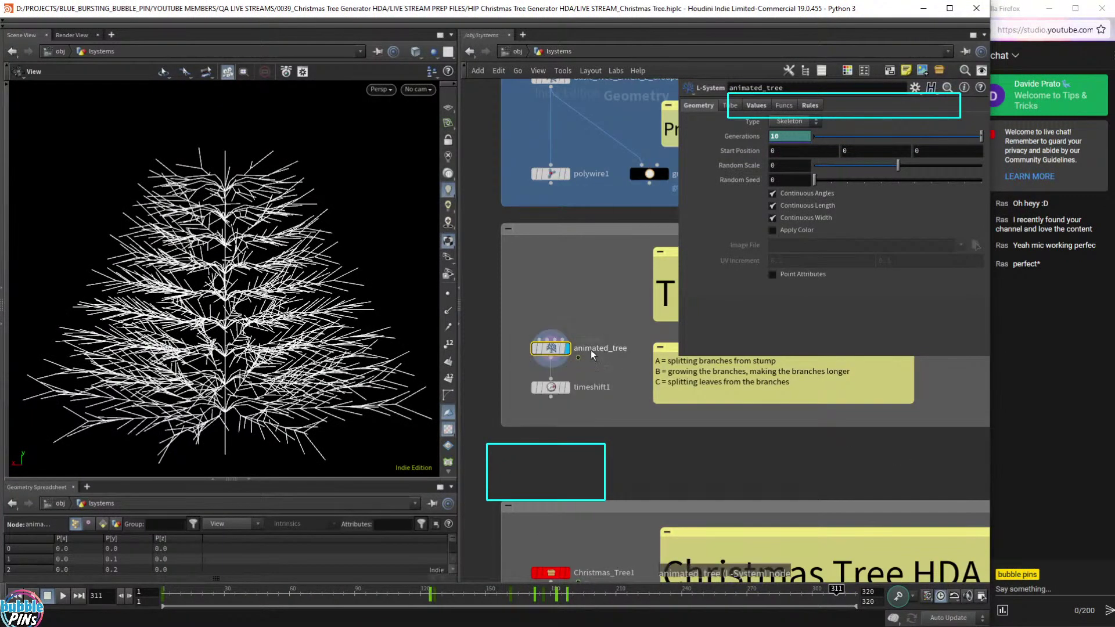
middle_click_drag(530, 560, 541, 291)
Compare the displayed output of Christmas_Tree1 with animated_tree, finishing with Christmas_Tree1 displayed and selected.
left_click(581, 304)
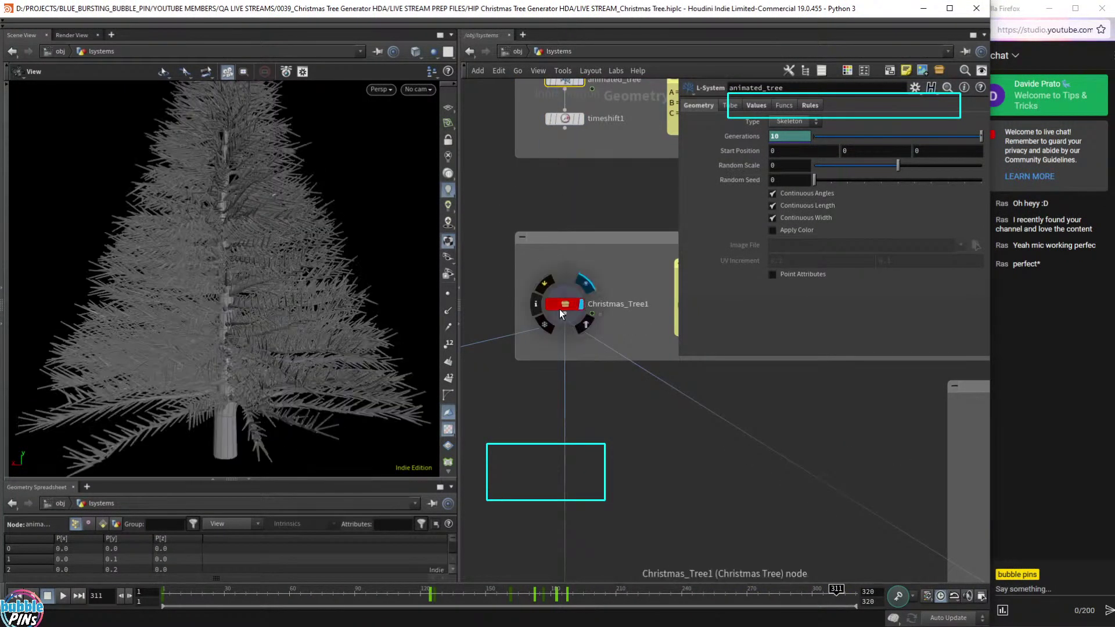
left_click_drag(291, 270, 317, 249)
middle_click_drag(621, 128, 610, 193)
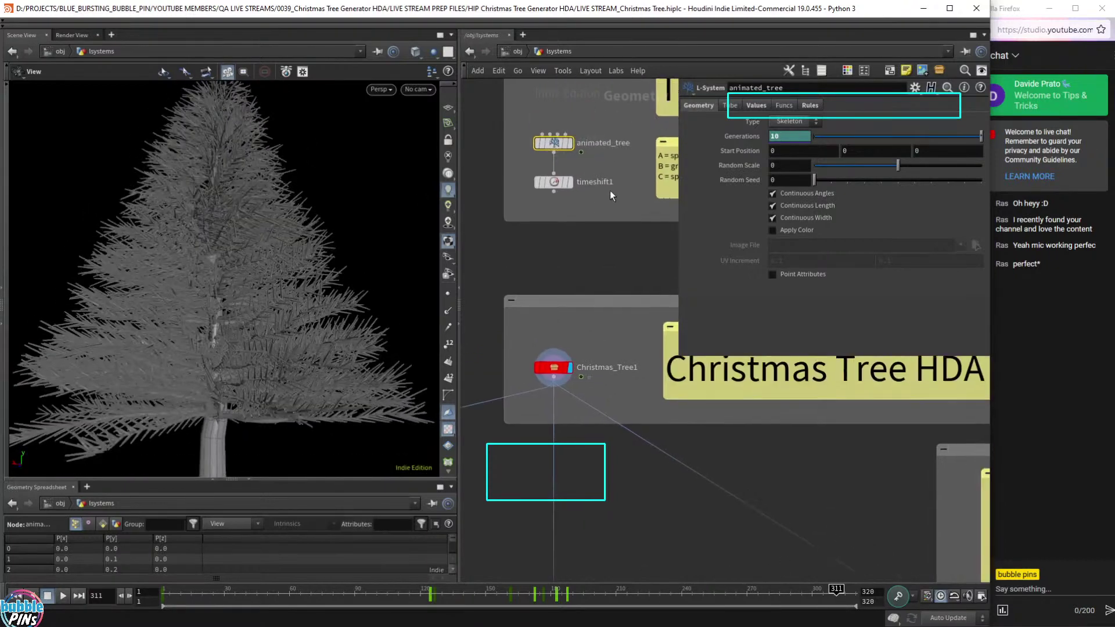
left_click(571, 145)
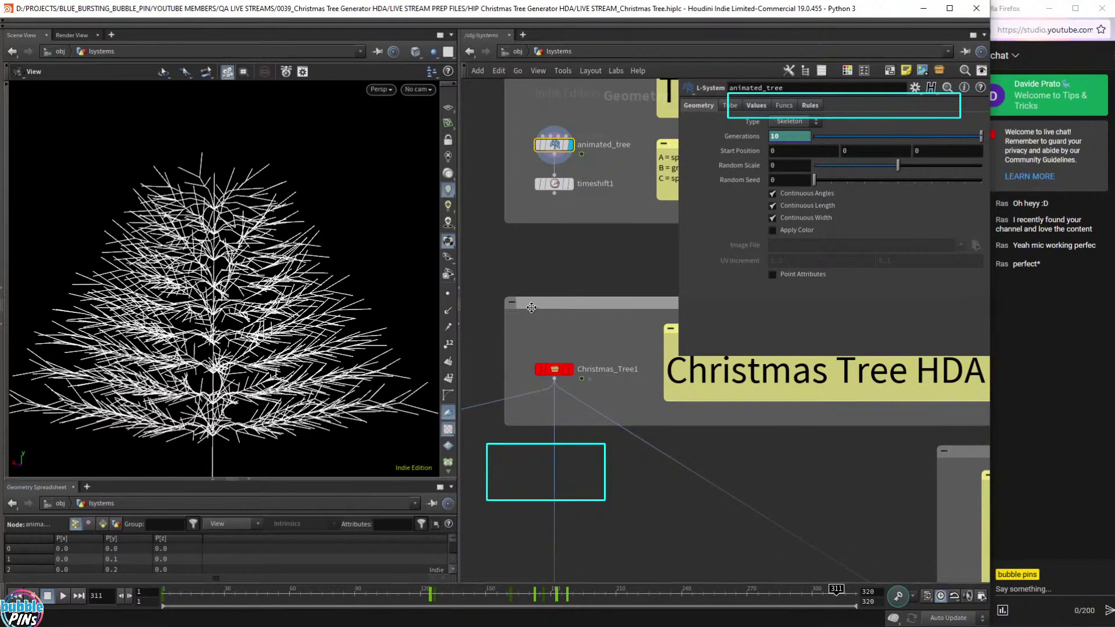
left_click(573, 372)
left_click(559, 375)
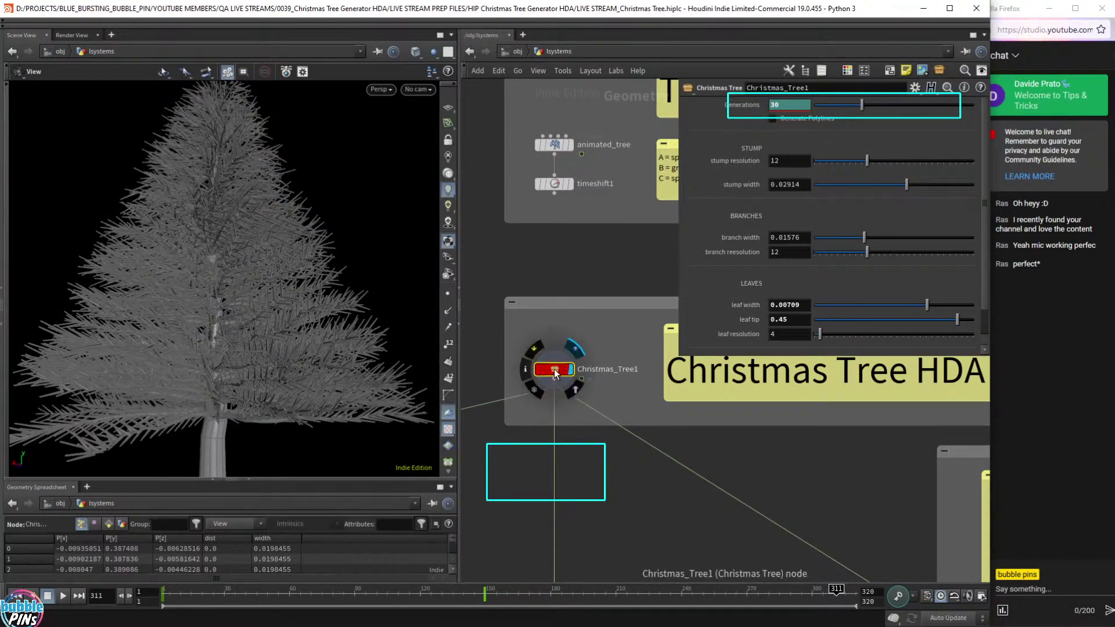
Allow editing of Christmas_Tree1's contents, enter the node and widen the network area.
right_click(554, 368)
left_click(611, 546)
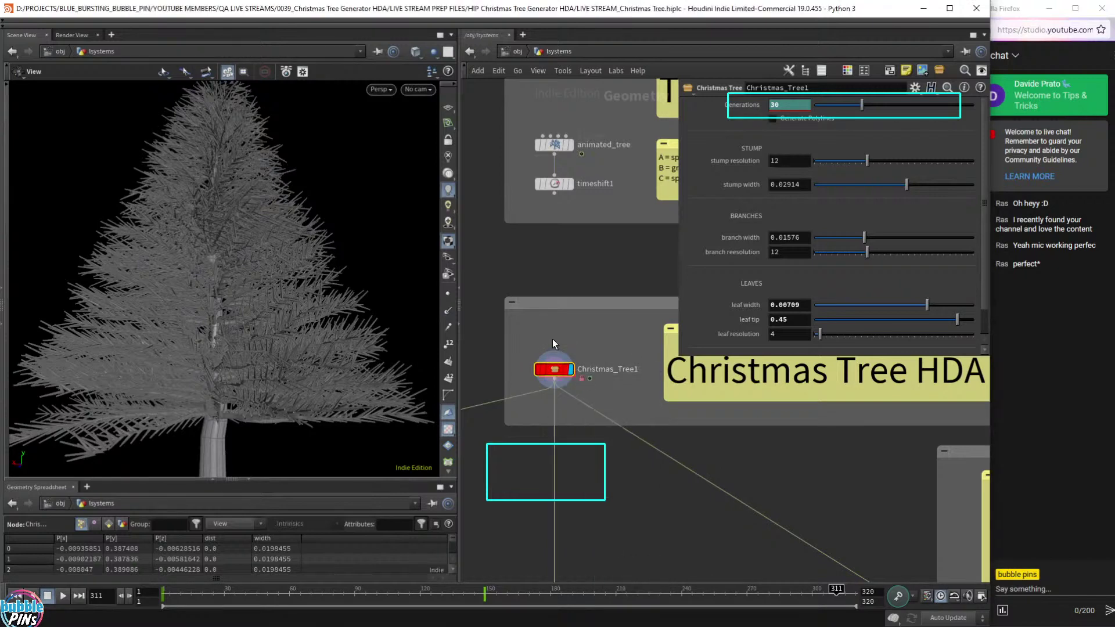
double_click(556, 370)
left_click_drag(458, 273, 389, 273)
left_click_drag(247, 478, 246, 478)
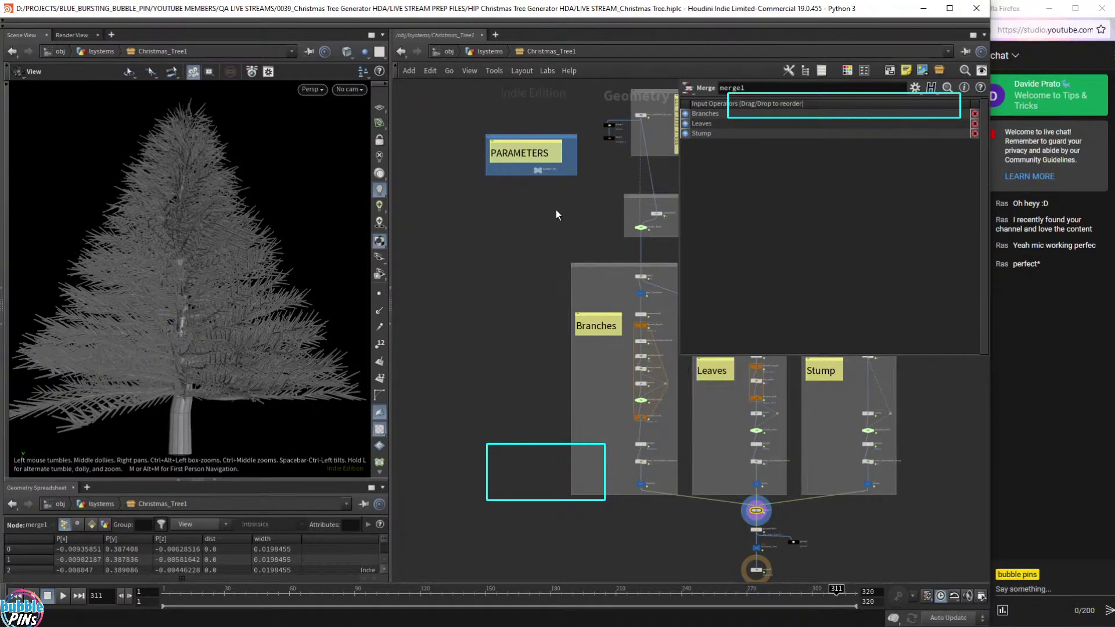
Display and select the tree_controlled_by_vars L-system and hide the parameter overlay.
middle_click_drag(556, 211, 493, 252)
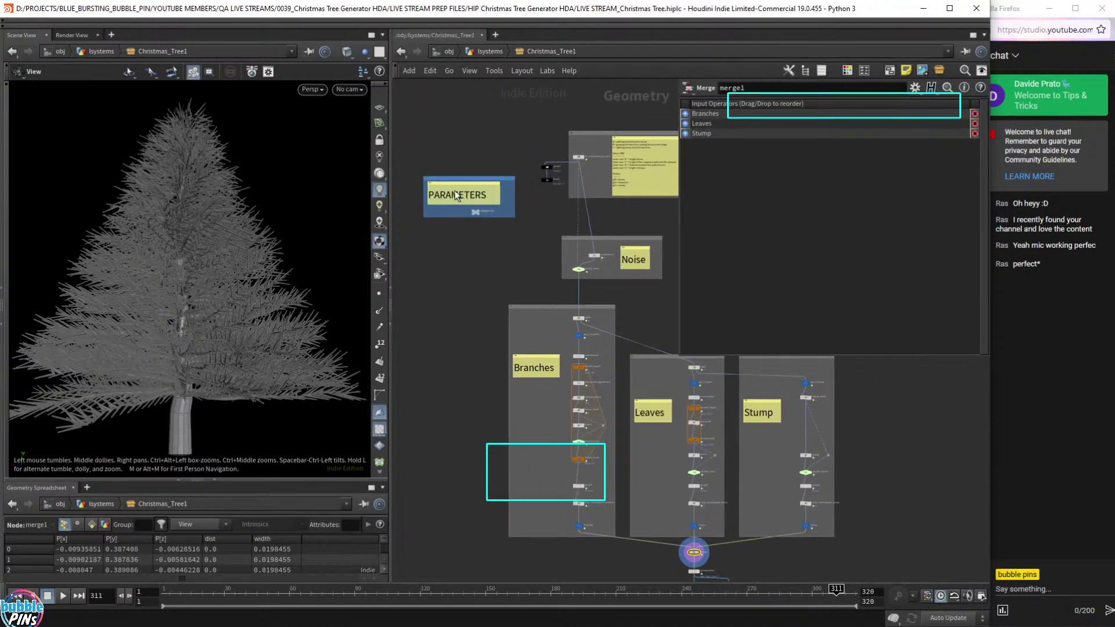
left_click_drag(323, 209, 304, 237)
scroll(581, 148, "up", 6)
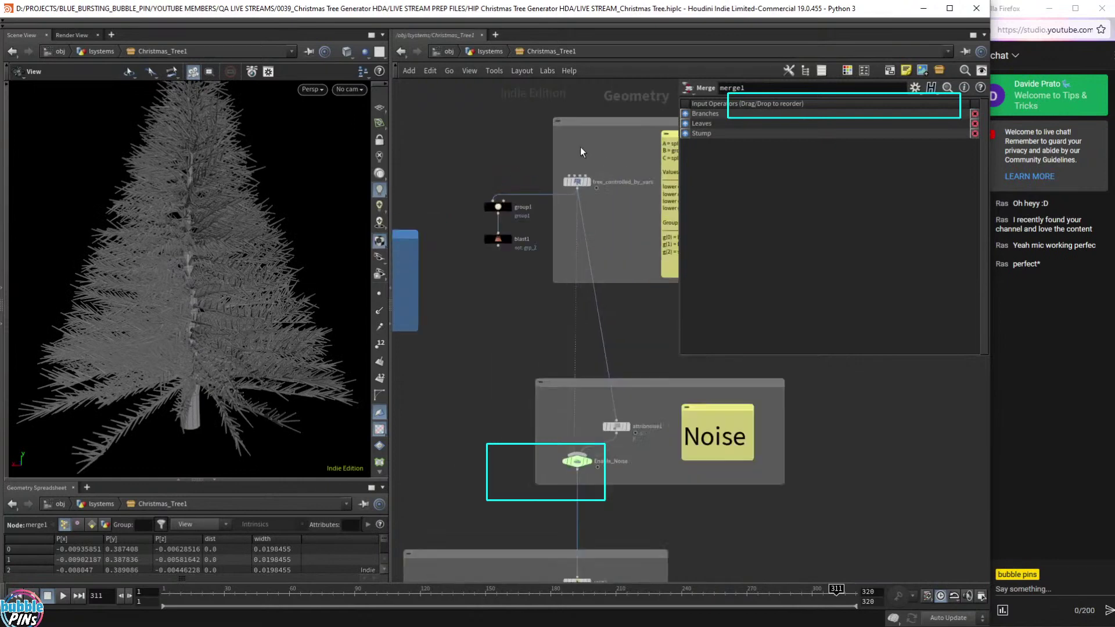
left_click(592, 202)
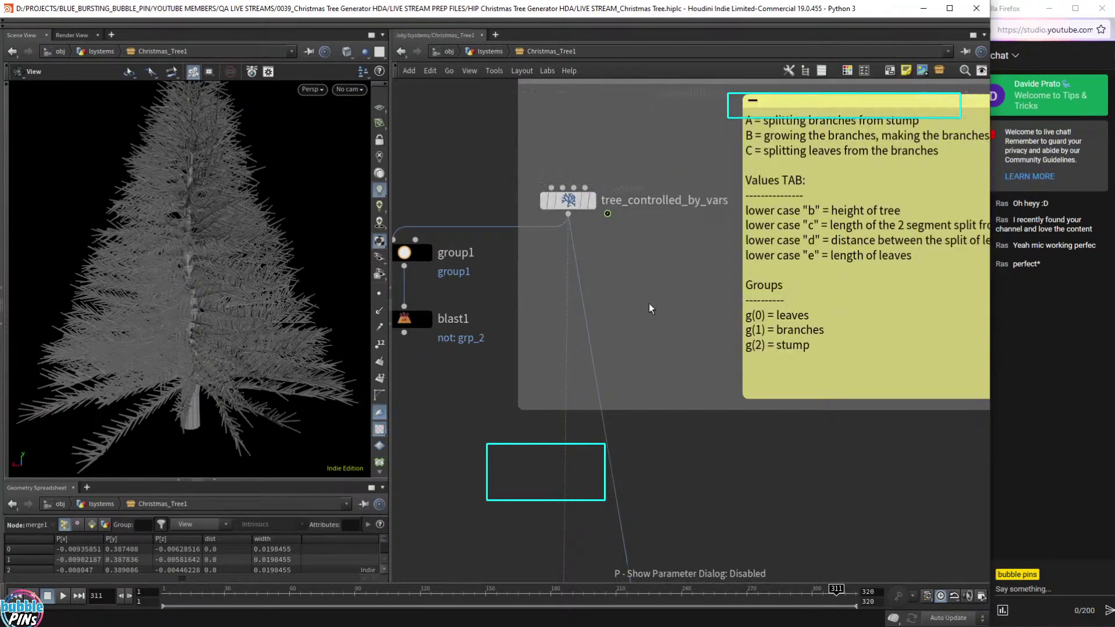
left_click_drag(642, 138, 542, 229)
right_click_drag(291, 212, 296, 237)
left_click_drag(300, 250, 353, 219)
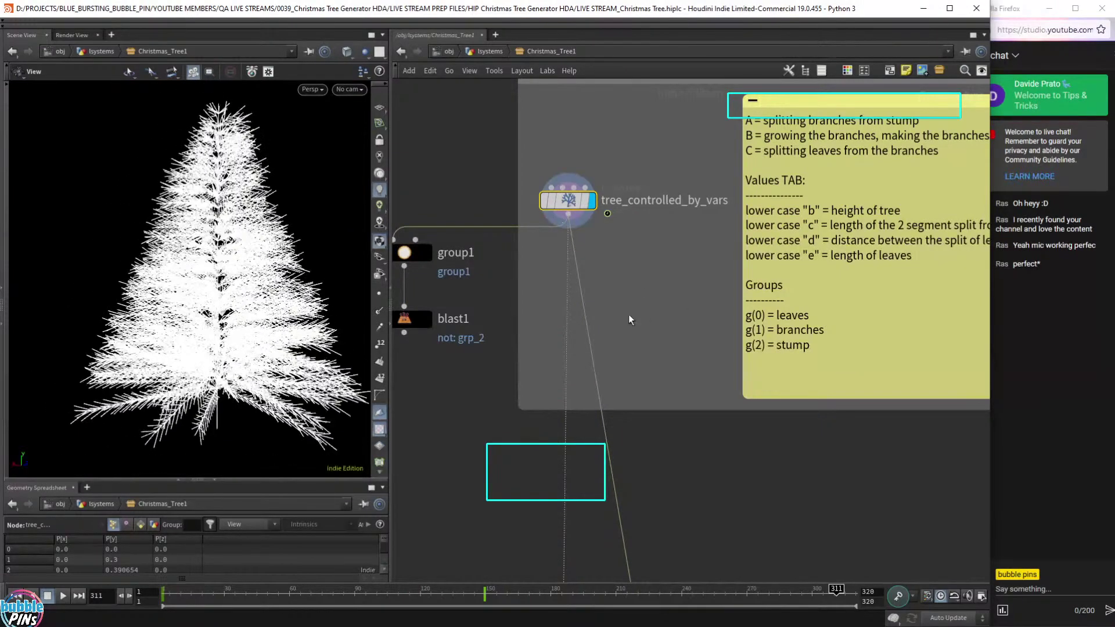
Look over the whole Christmas_Tree1 network and select the L-system section with its notes.
middle_click_drag(654, 480, 668, 194)
middle_click_drag(710, 435, 704, 264)
scroll(740, 271, "down", 5)
middle_click_drag(771, 339, 690, 209)
scroll(732, 218, "down", 6)
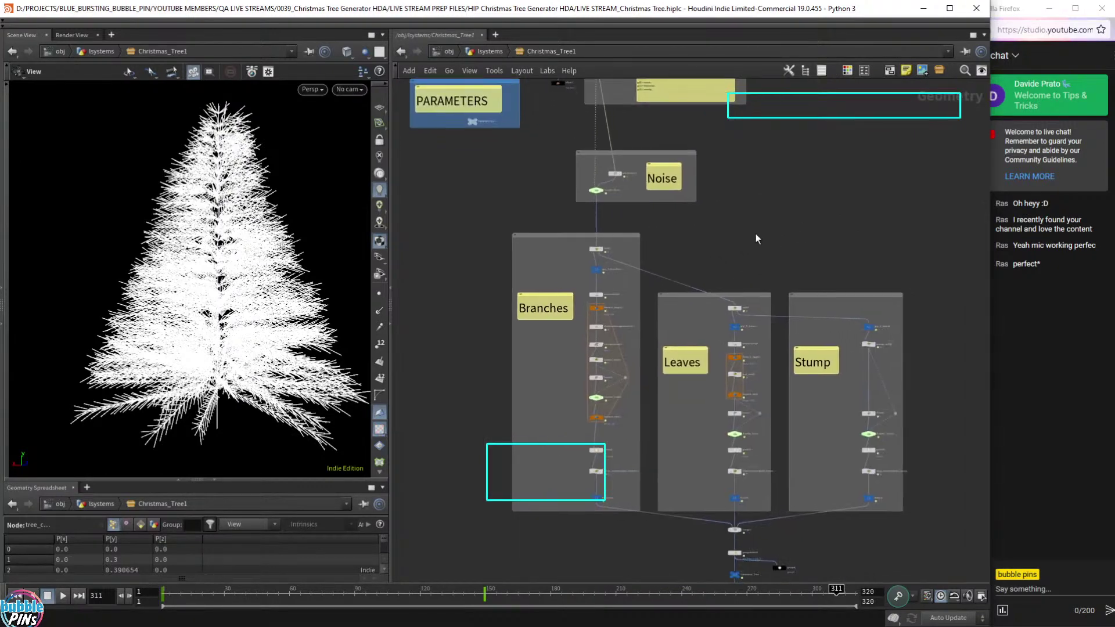
middle_click_drag(749, 245, 747, 245)
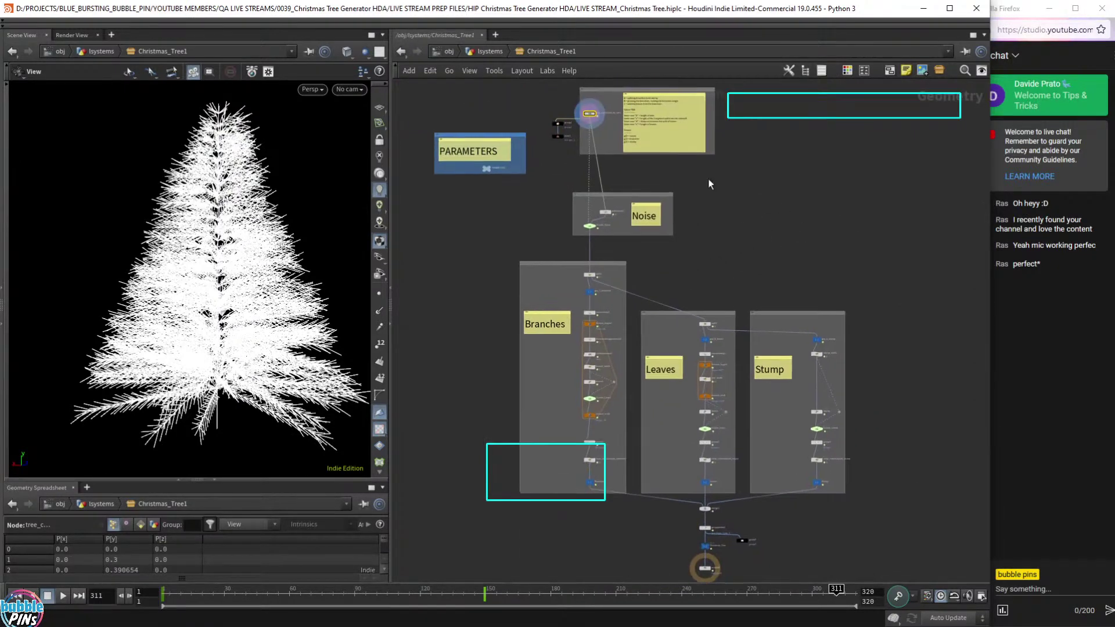
mouse_move(781, 177)
left_mouse_down()
mouse_move(545, 90)
mouse_move(542, 144)
mouse_move(560, 187)
mouse_move(550, 141)
mouse_move(535, 141)
left_mouse_up()
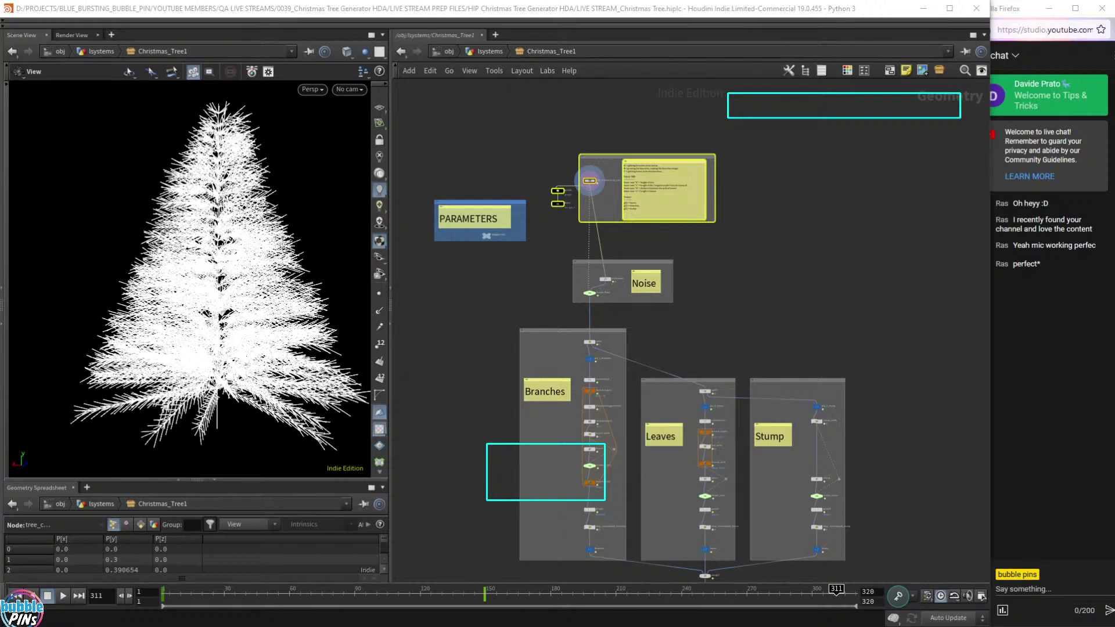
left_click(588, 10)
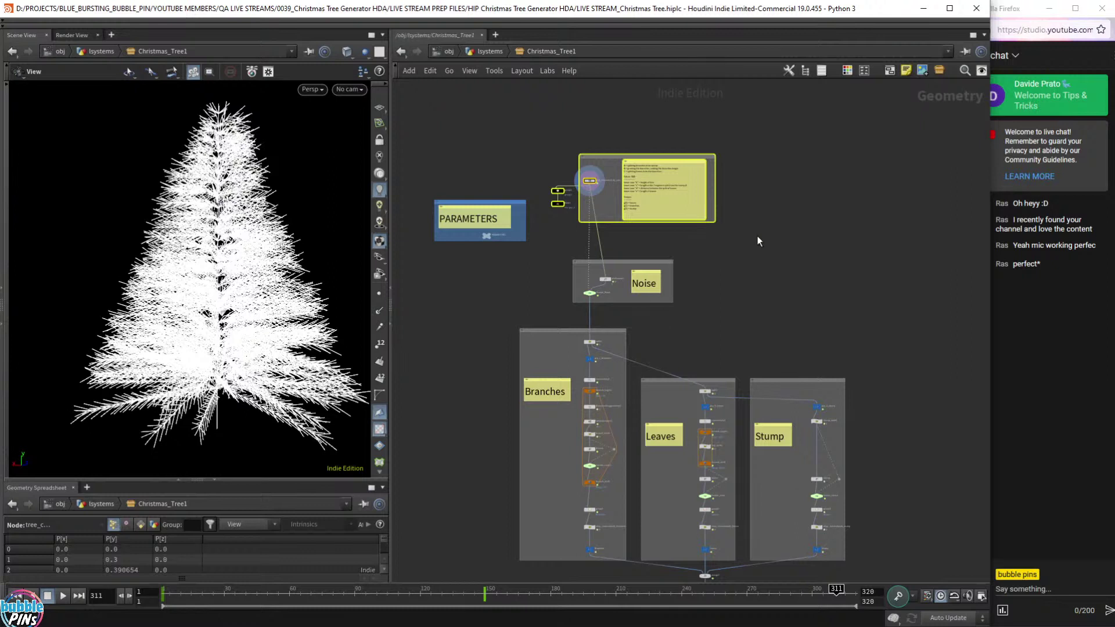
Select the Noise, Branches, Leaves and Stump sections together with the merge nodes beneath them.
left_click_drag(758, 236, 542, 139)
left_click_drag(497, 277, 877, 538)
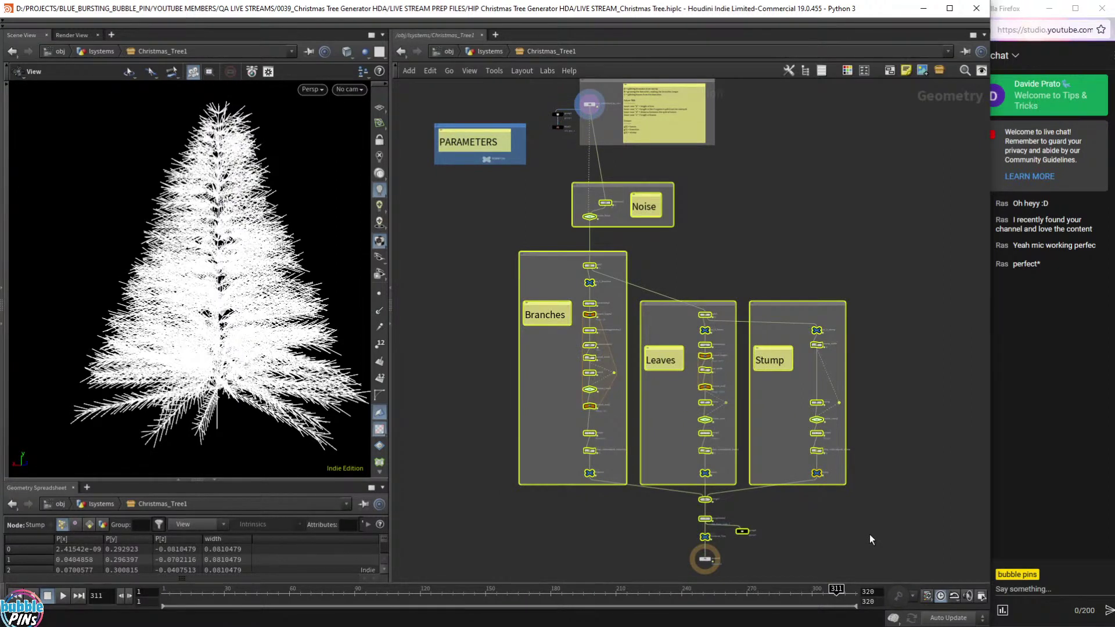
left_click_drag(228, 222, 298, 263)
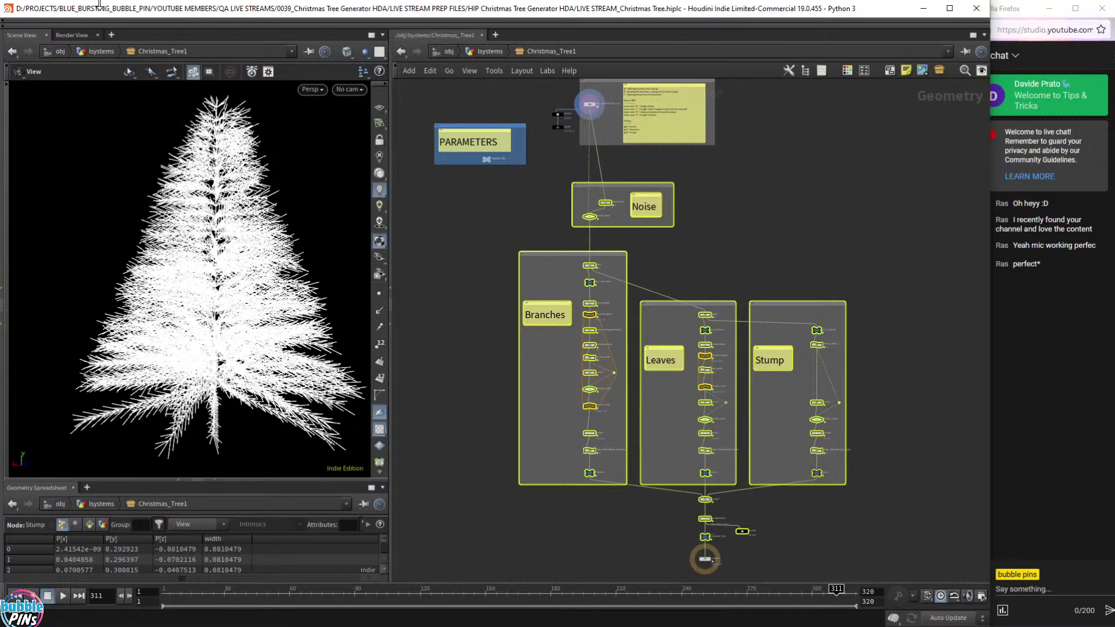
Select the Noise section and display the Enable_Noise switch.
scroll(590, 213, "up", 6)
scroll(703, 212, "down", 5)
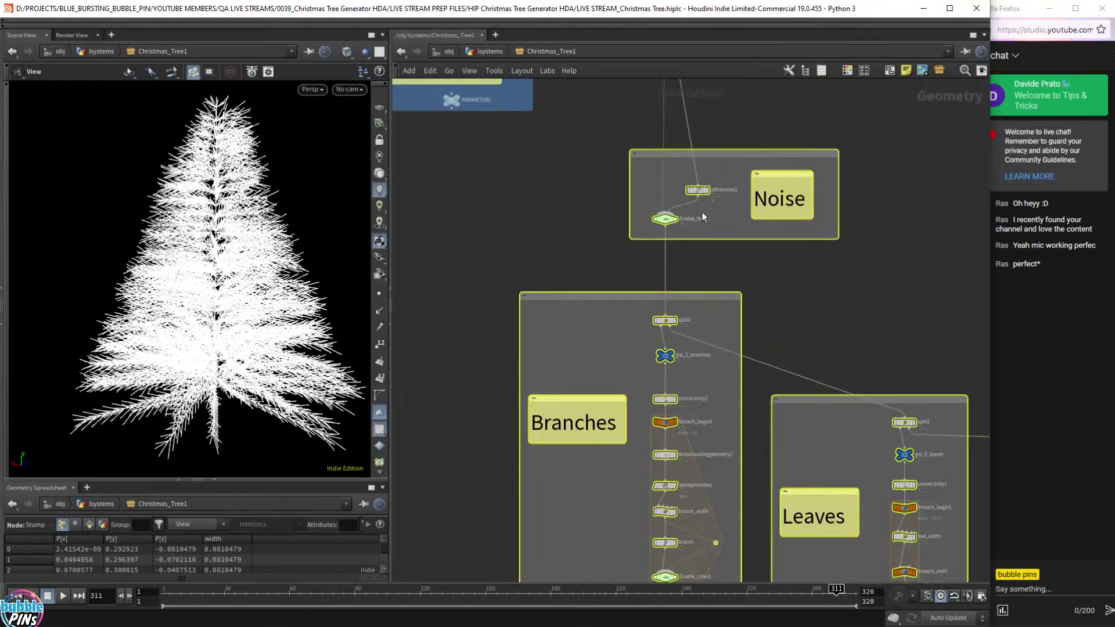
middle_click_drag(805, 272, 759, 364)
left_click_drag(529, 211, 813, 358)
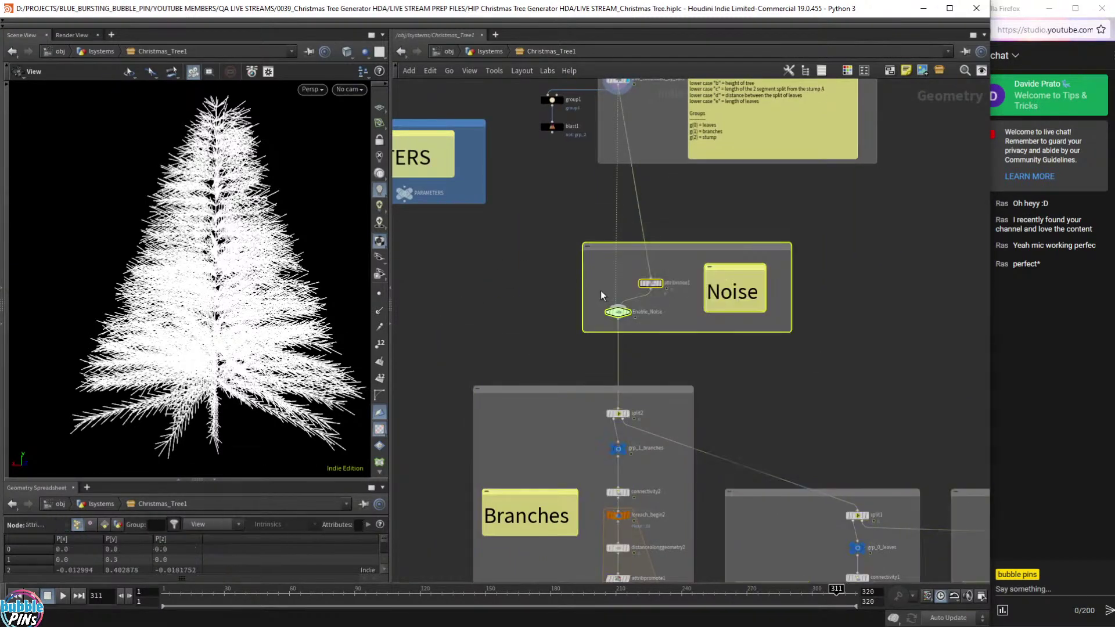
left_click(630, 313)
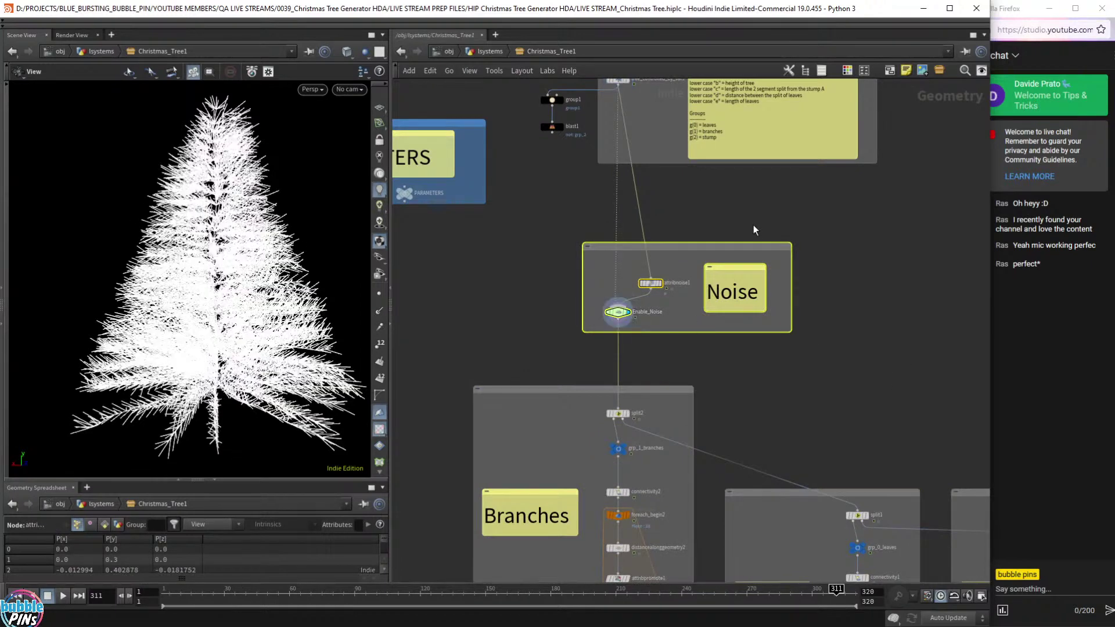
Template tree_controlled_by_vars and compare its output with attribnoise1, finishing with attribnoise1 displayed.
middle_click_drag(756, 227, 752, 267)
left_click(628, 126)
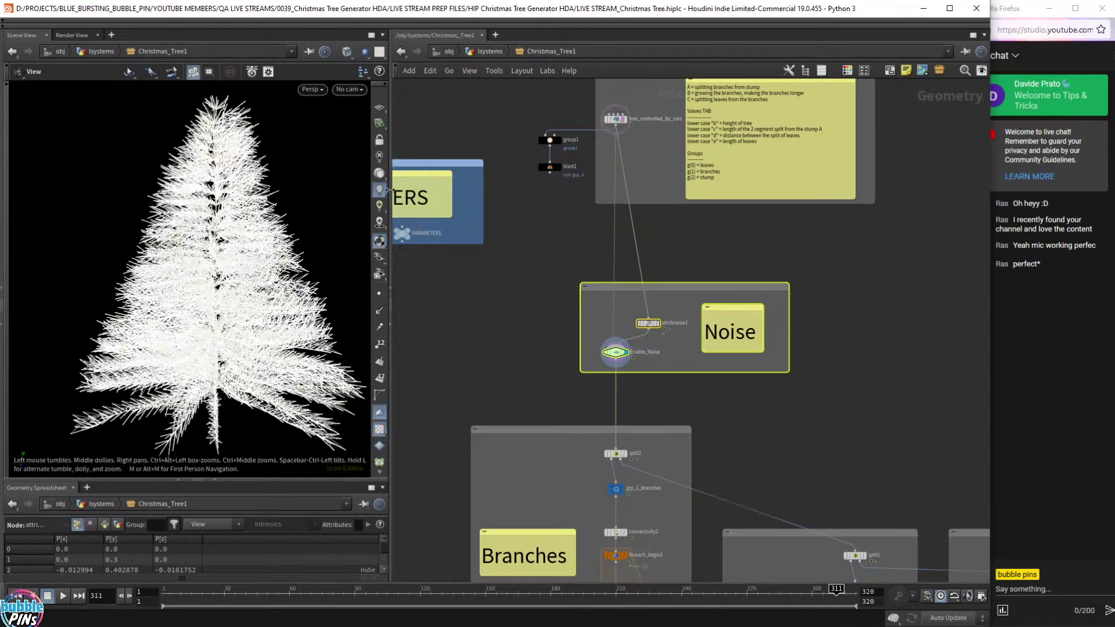
left_click(625, 123)
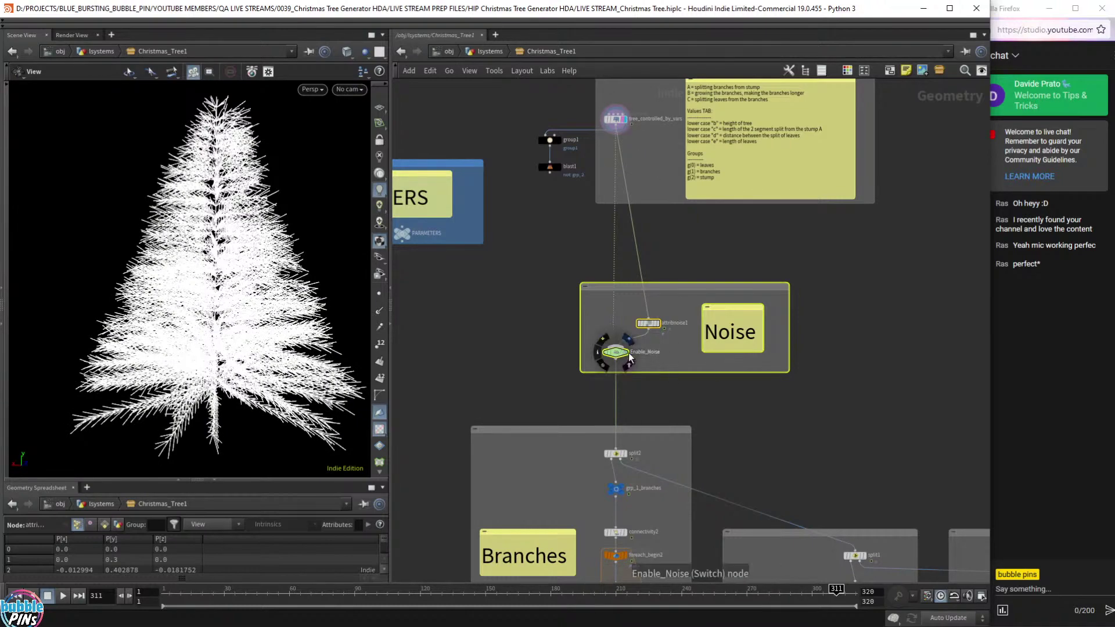
left_click(660, 326)
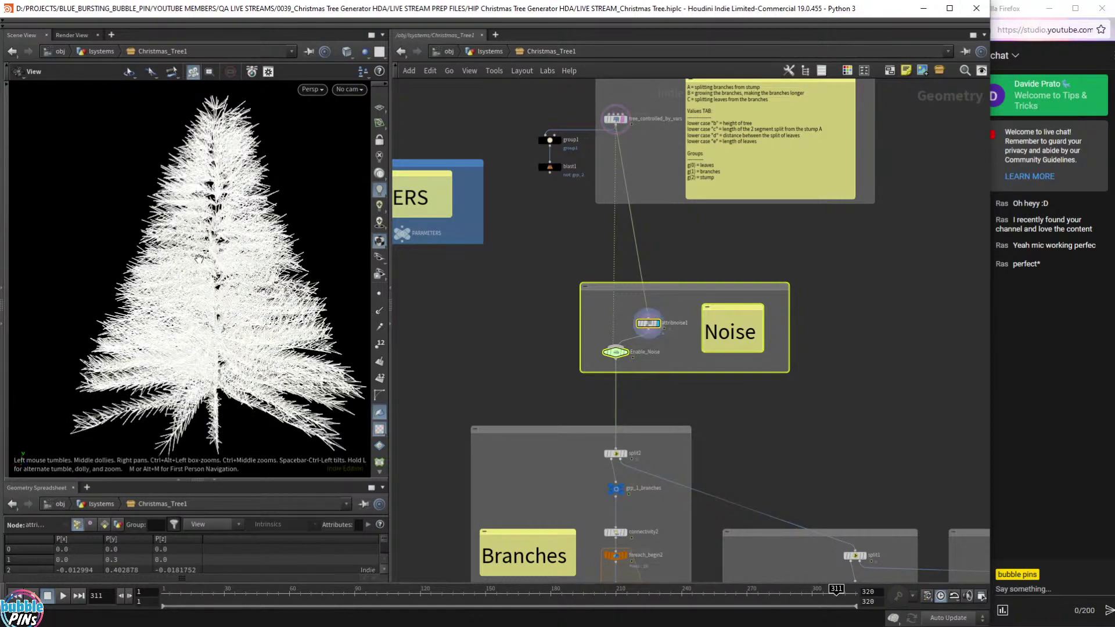
mouse_move(220, 268)
left_mouse_down()
mouse_move(210, 286)
mouse_move(214, 254)
left_mouse_up()
left_click_drag(202, 268, 200, 266)
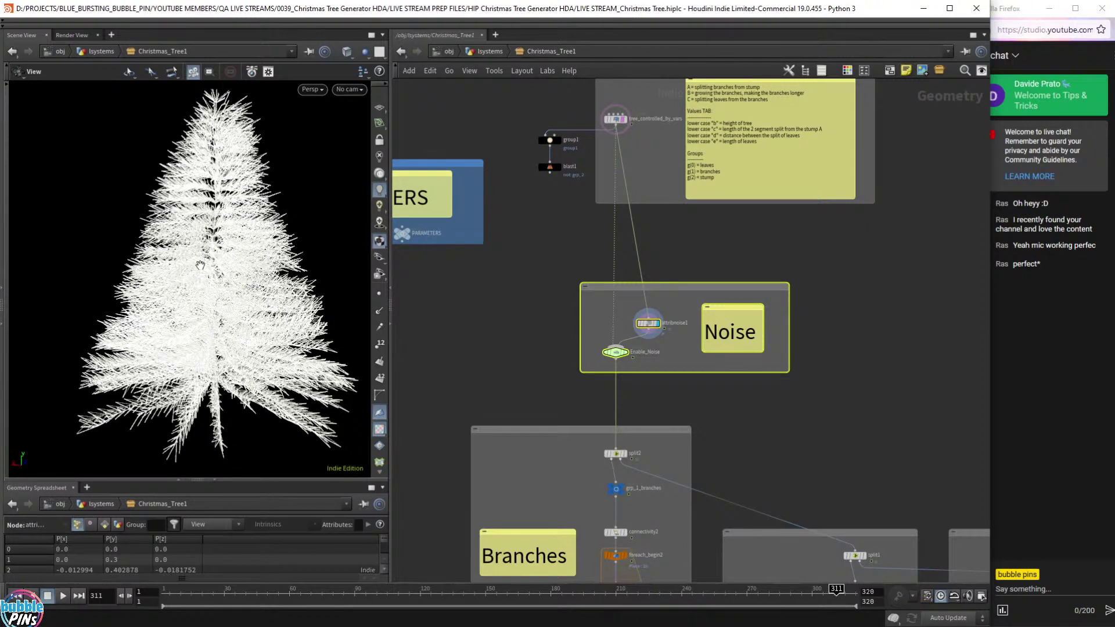
Go up to the lsystems level and toggle Enable Noise on Christmas_Tree1 off and on to compare the tree.
left_click_drag(669, 365, 497, 390)
left_click(484, 55)
key("p")
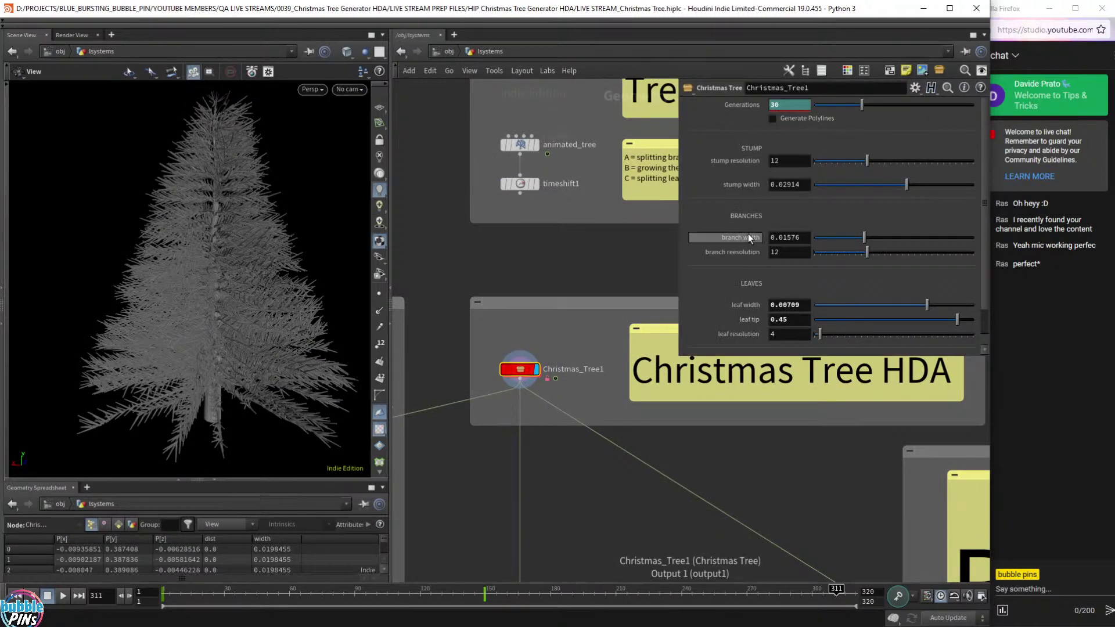
scroll(747, 233, "down", 2)
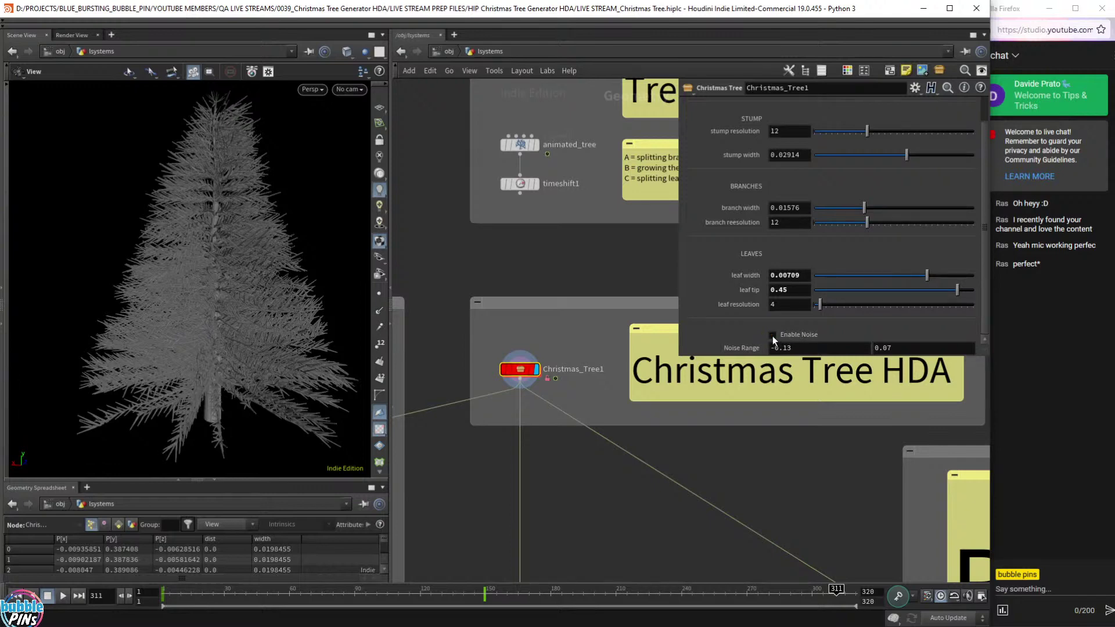
left_click(773, 336)
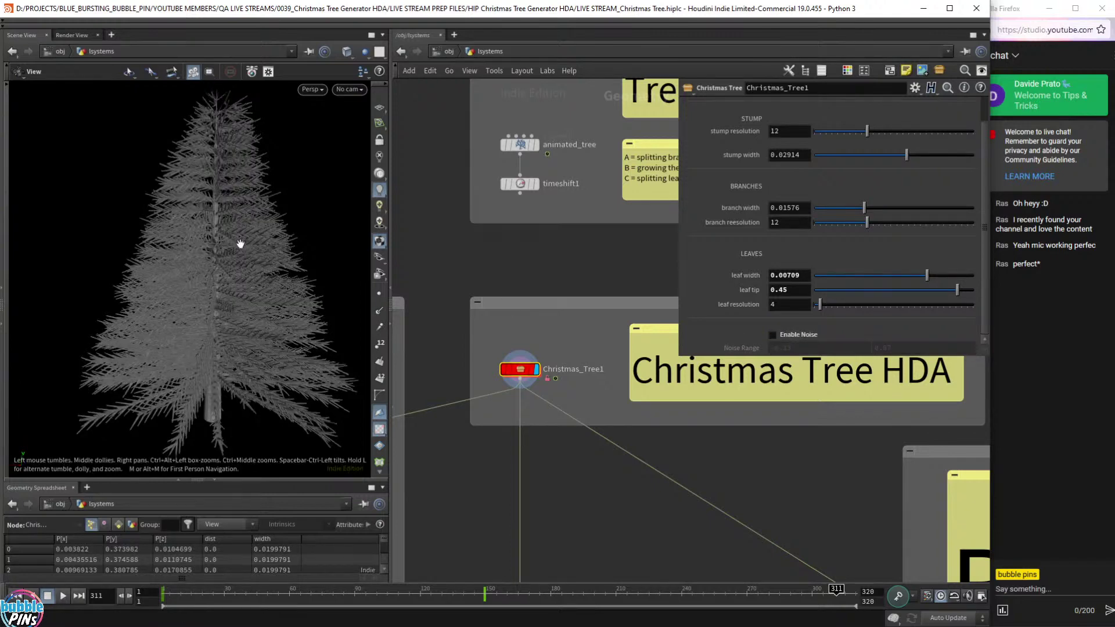
left_click_drag(239, 242, 121, 215)
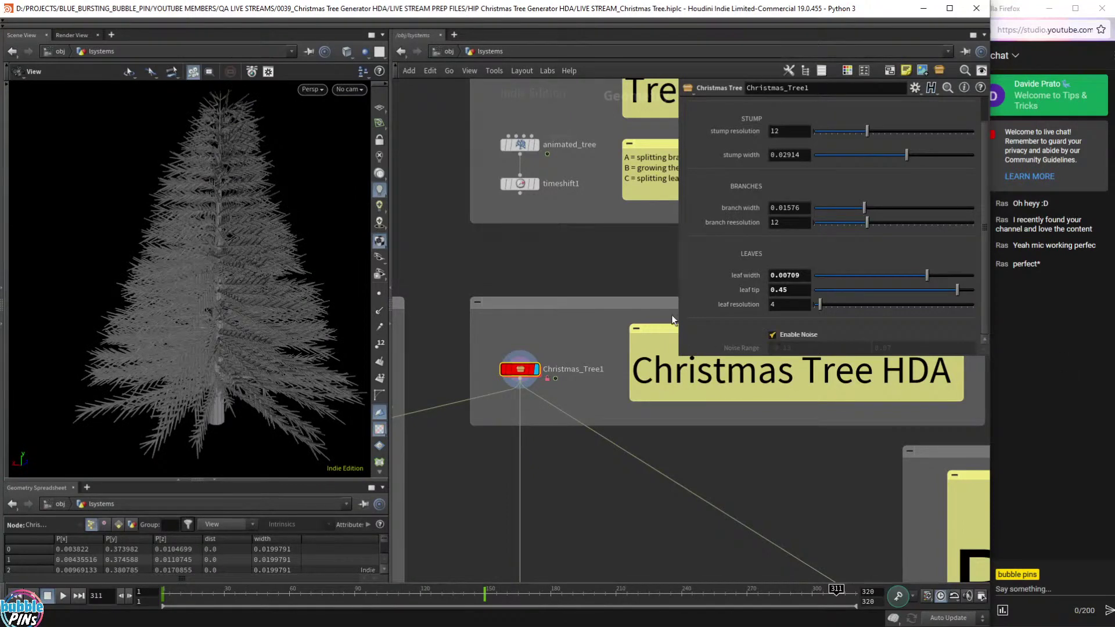
Examine attribnoise1's group, attribute and min/max settings inside Christmas_Tree1, and return to the HDA's Noise Range.
double_click(521, 370)
middle_click_drag(692, 345, 584, 343)
scroll(553, 323, "up", 4)
left_click(519, 319)
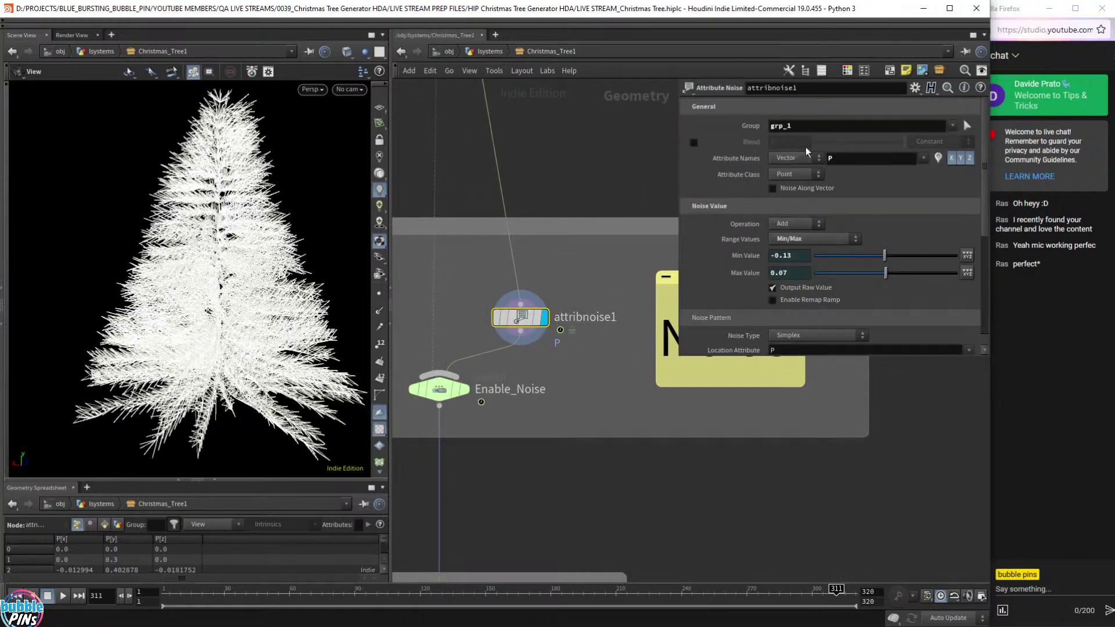
double_click(861, 162)
left_click_drag(250, 363, 214, 337)
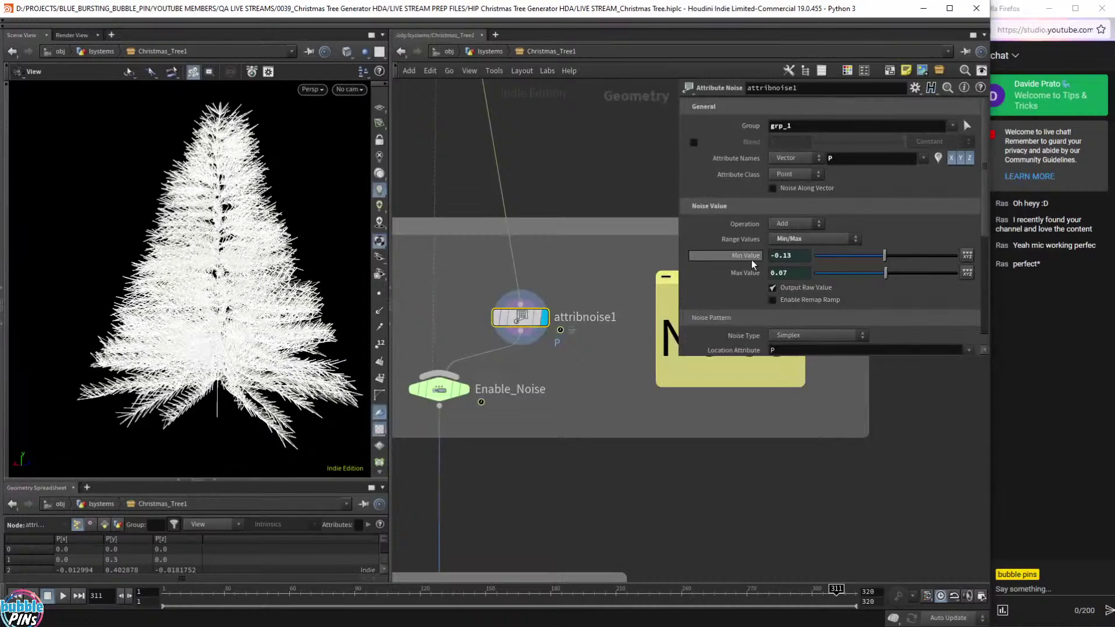
left_click(491, 51)
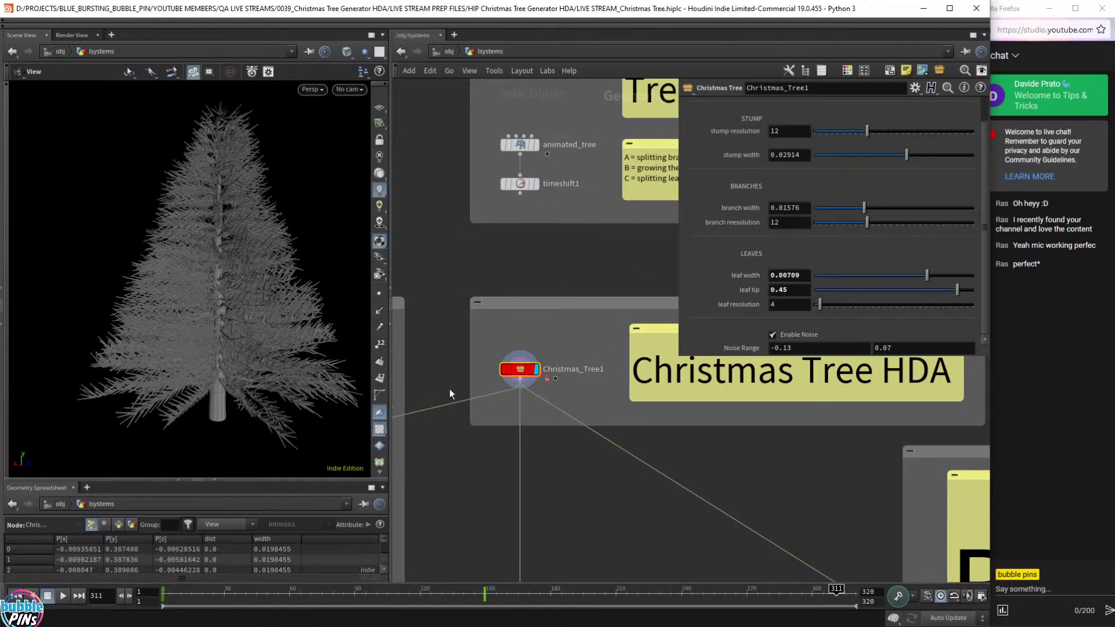
Enter Christmas_Tree1 again, hide the parameter overlay and select the whole Branches section.
double_click(520, 371)
scroll(560, 440, "down", 5)
middle_click_drag(560, 440, 628, 145)
scroll(622, 186, "up", 1)
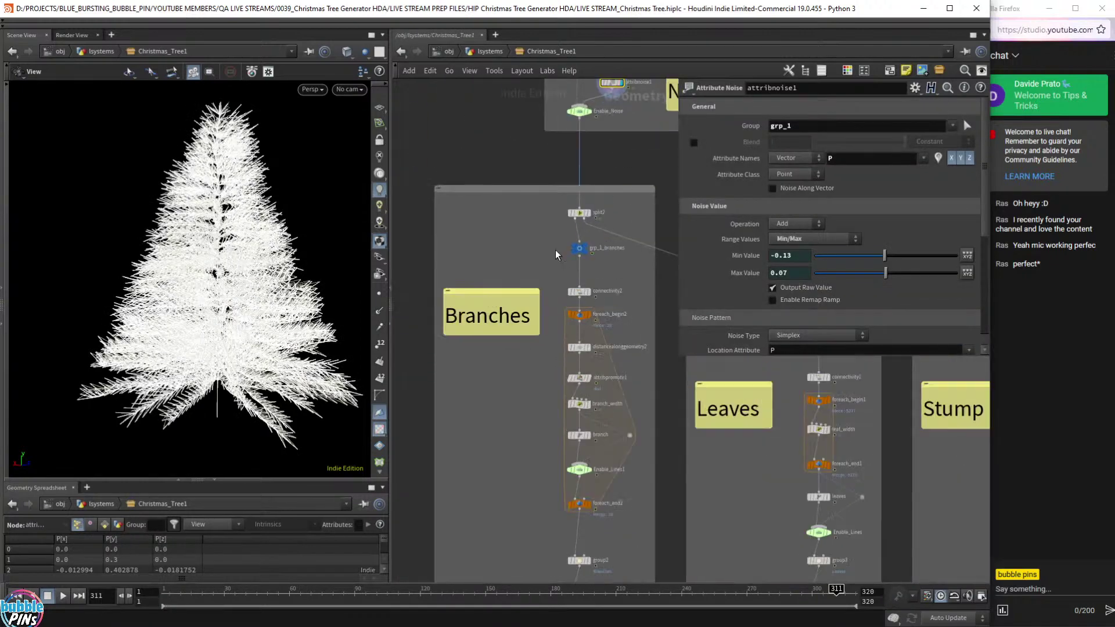
middle_click_drag(502, 417, 488, 334)
scroll(471, 322, "down", 4)
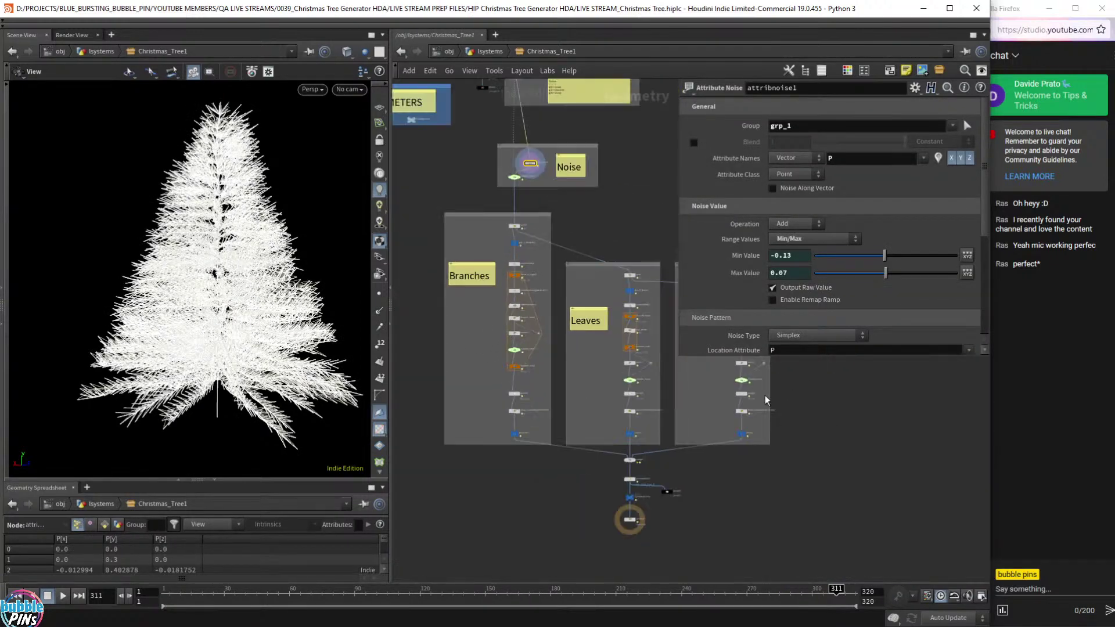
key("p")
scroll(775, 346, "up", 3)
middle_click_drag(776, 347, 945, 359)
scroll(822, 337, "down", 1)
middle_click_drag(733, 300, 716, 326)
left_click_drag(400, 172, 577, 527)
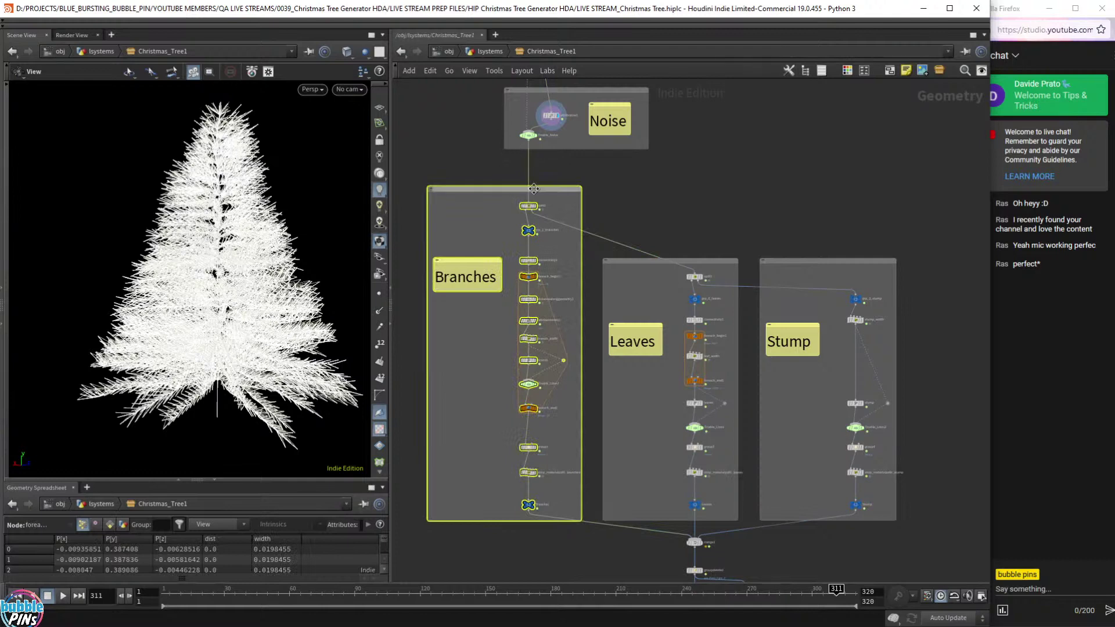
Display split2 in the Branches section, template grp_1_branches and inspect the isolated branches.
scroll(536, 194, "up", 2)
scroll(539, 215, "down", 2)
left_click(538, 213)
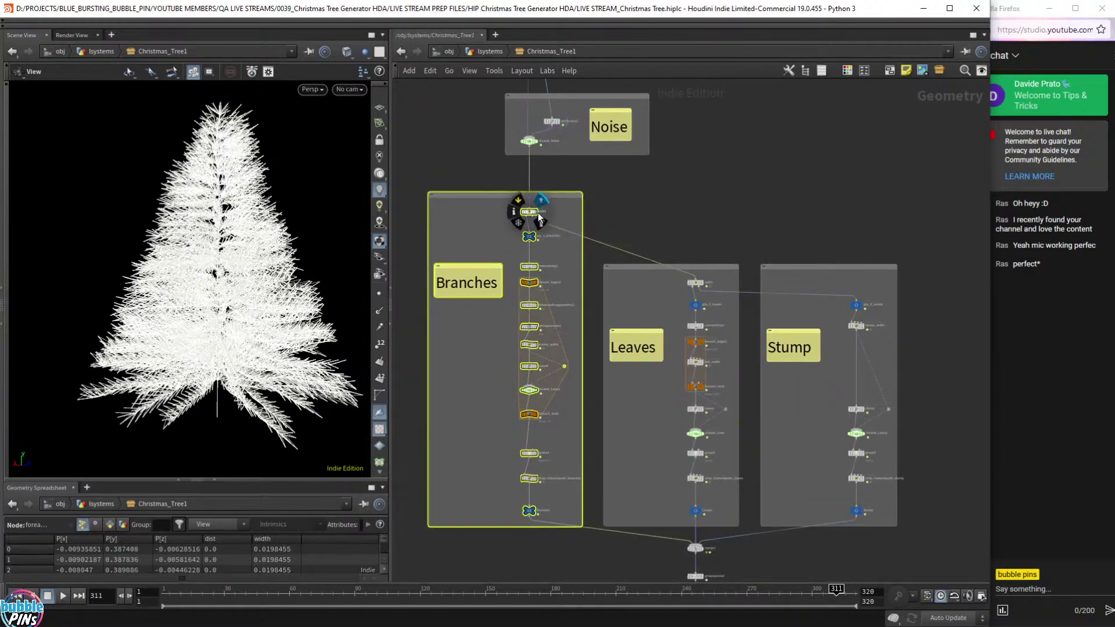
left_click(695, 136)
scroll(554, 194, "up", 1)
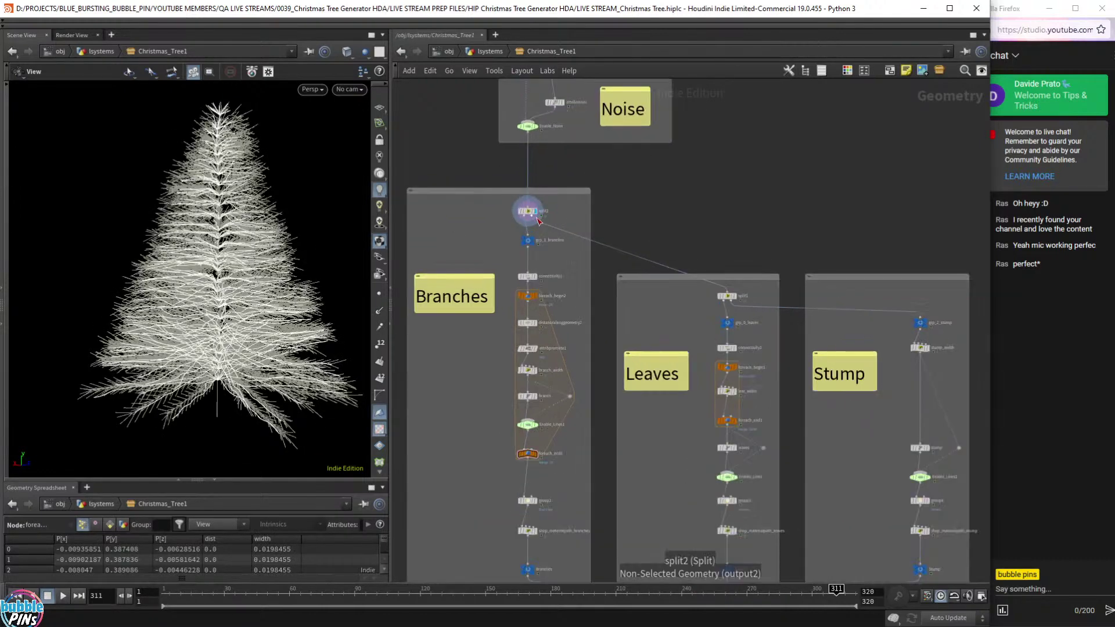
left_click(540, 253)
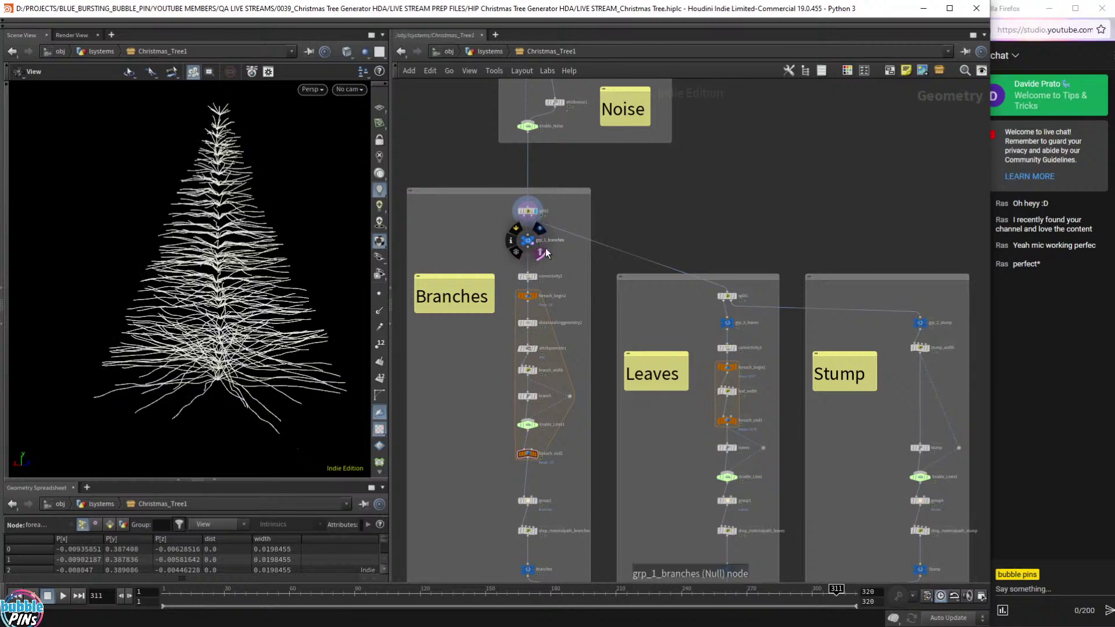
mouse_move(244, 268)
left_mouse_down()
mouse_move(294, 261)
mouse_move(317, 233)
mouse_move(238, 277)
mouse_move(269, 244)
mouse_move(259, 274)
left_mouse_up()
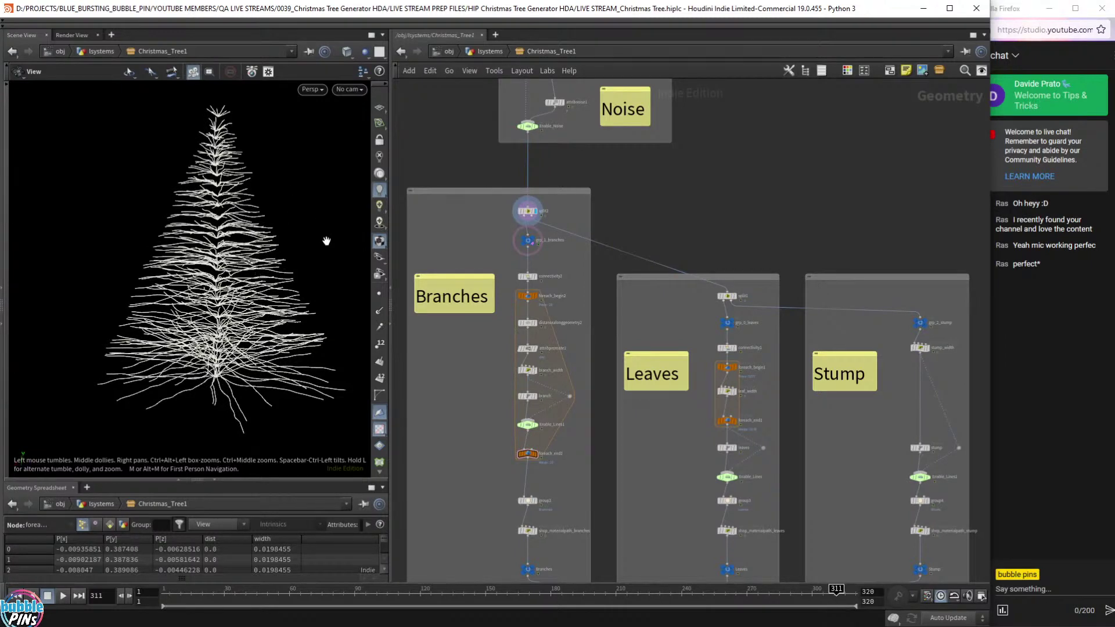
Select tree_controlled_by_vars and display its full L-system output.
scroll(646, 215, "down", 2)
middle_click_drag(645, 215, 644, 456)
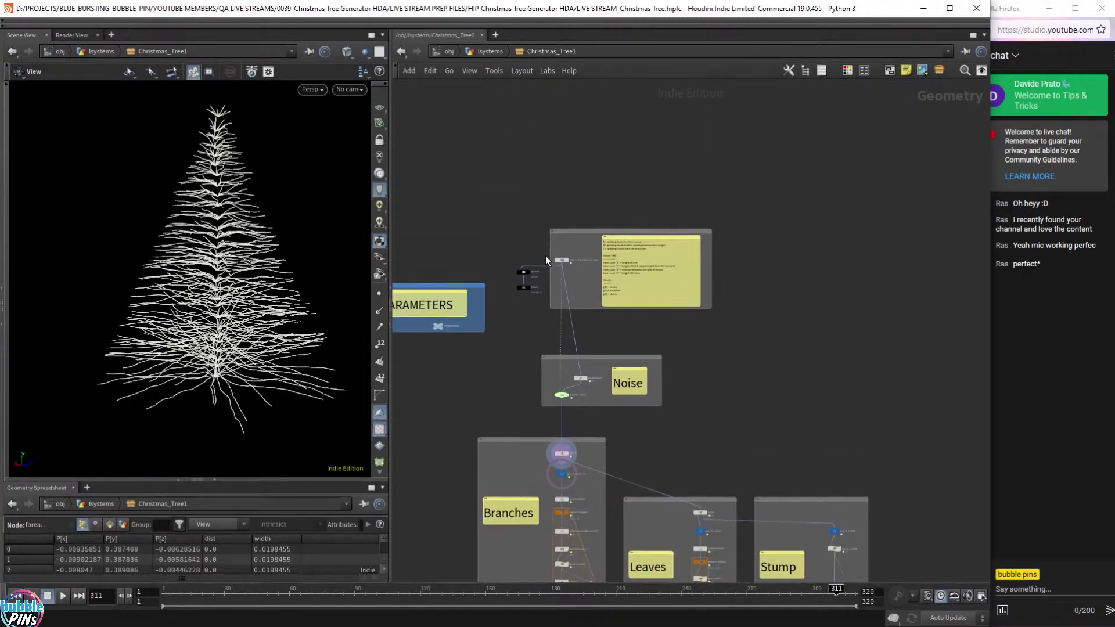
scroll(581, 249, "up", 5)
left_click_drag(551, 257, 497, 323)
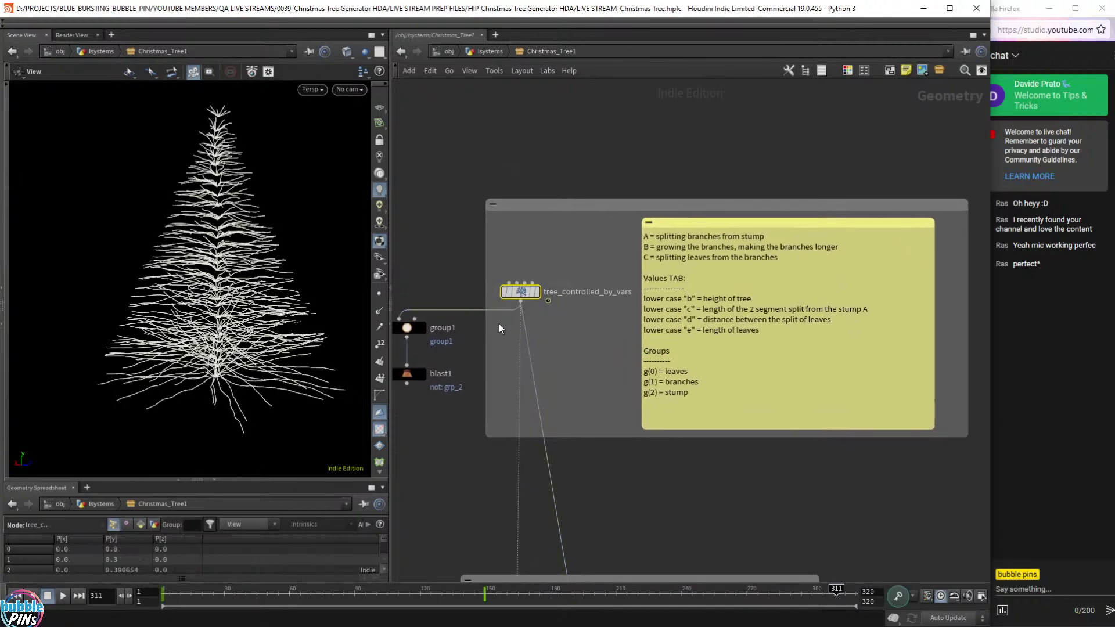
left_click(539, 295)
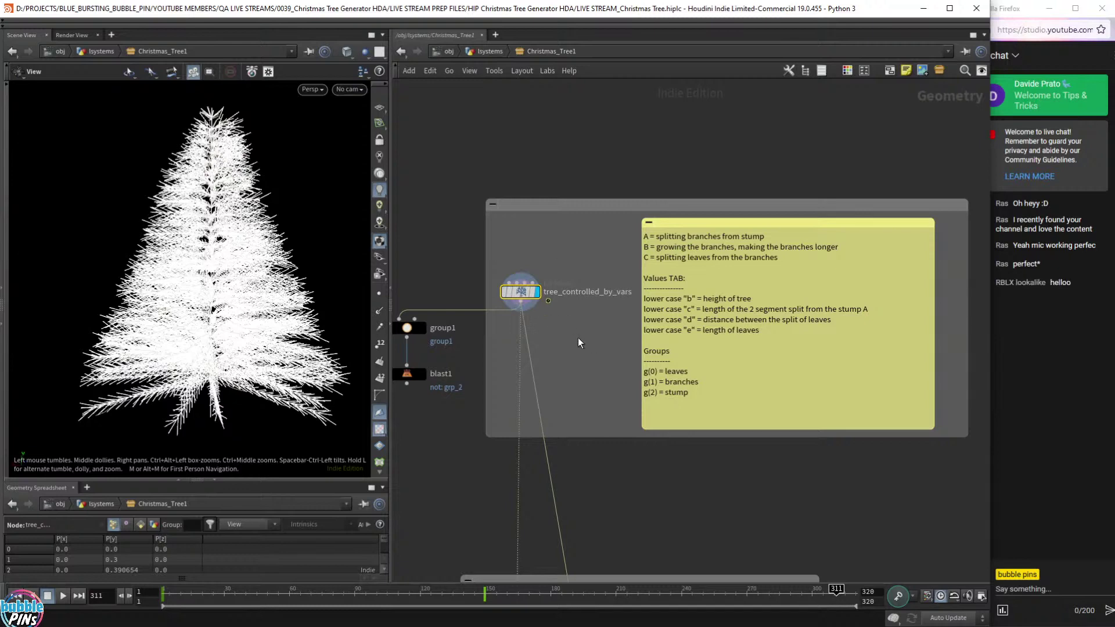
Display grp_1_branches in the Branches section to isolate the branch curves.
scroll(569, 343, "down", 3)
middle_click_drag(657, 485, 659, 206)
middle_click_drag(704, 366, 718, 128)
scroll(719, 167, "down", 1)
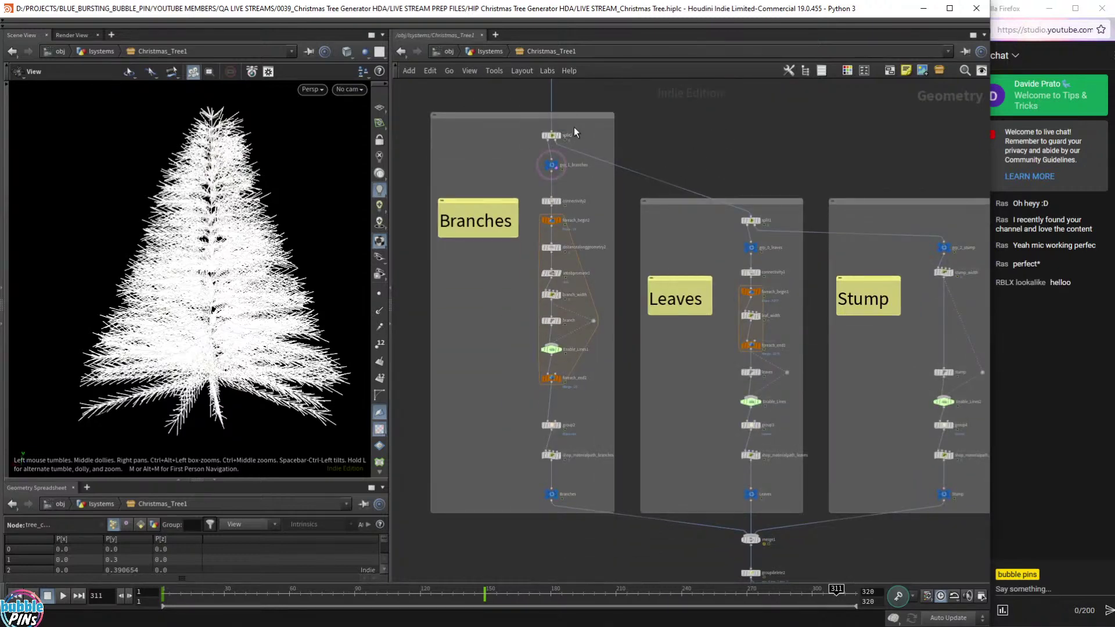
left_click(563, 154)
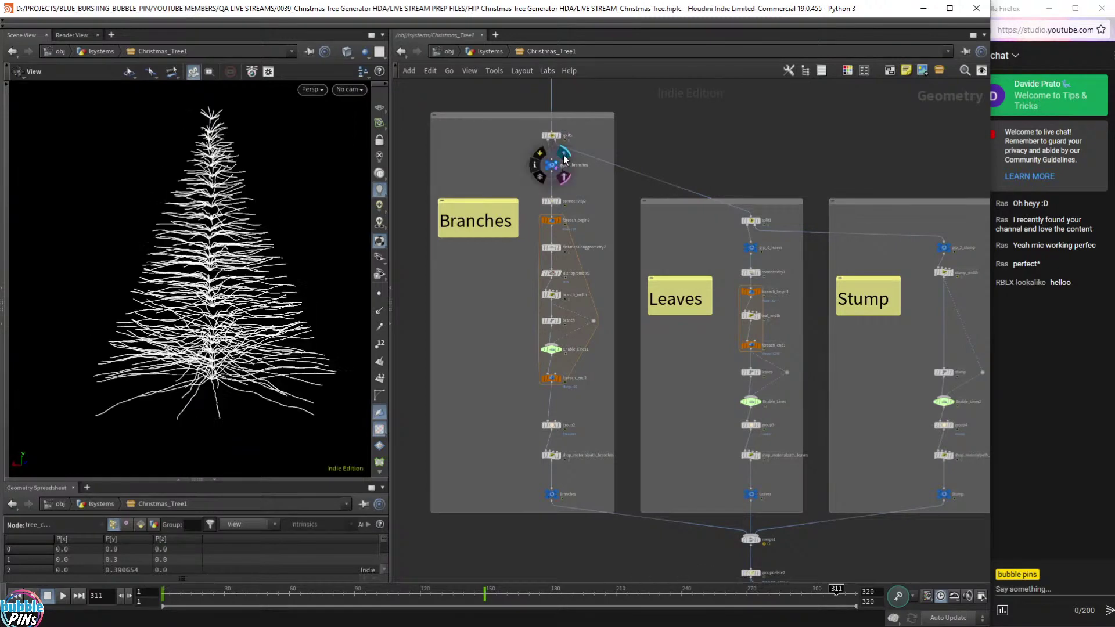
middle_click_drag(706, 137, 700, 192)
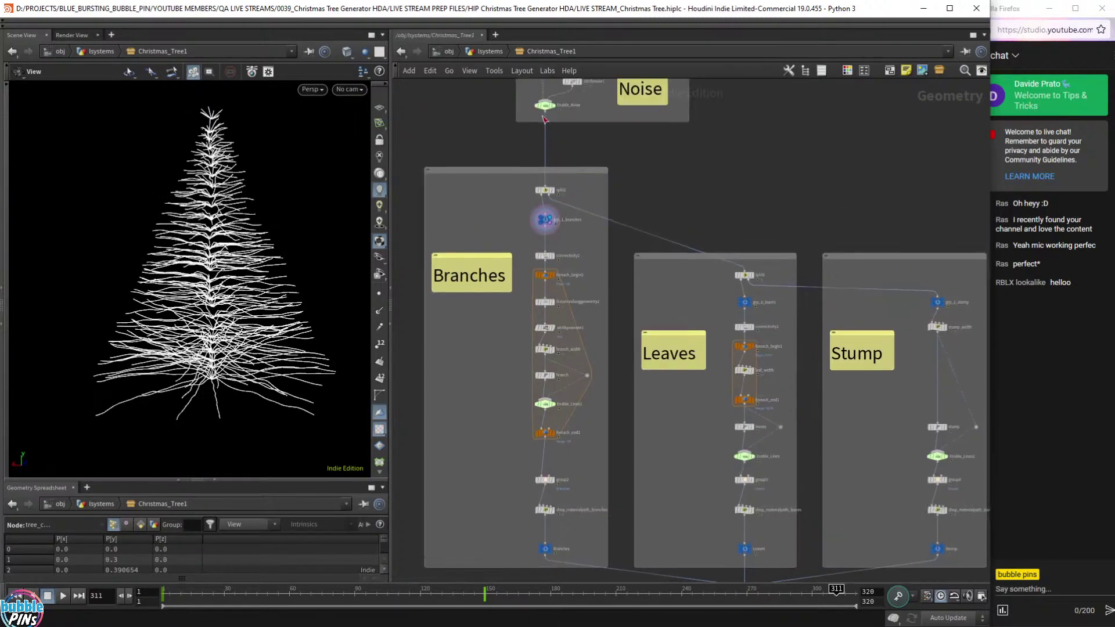
Display grp_0_leaves in the Leaves section and compare the isolated leaves with the Noise section's full output from several angles.
left_click(758, 292)
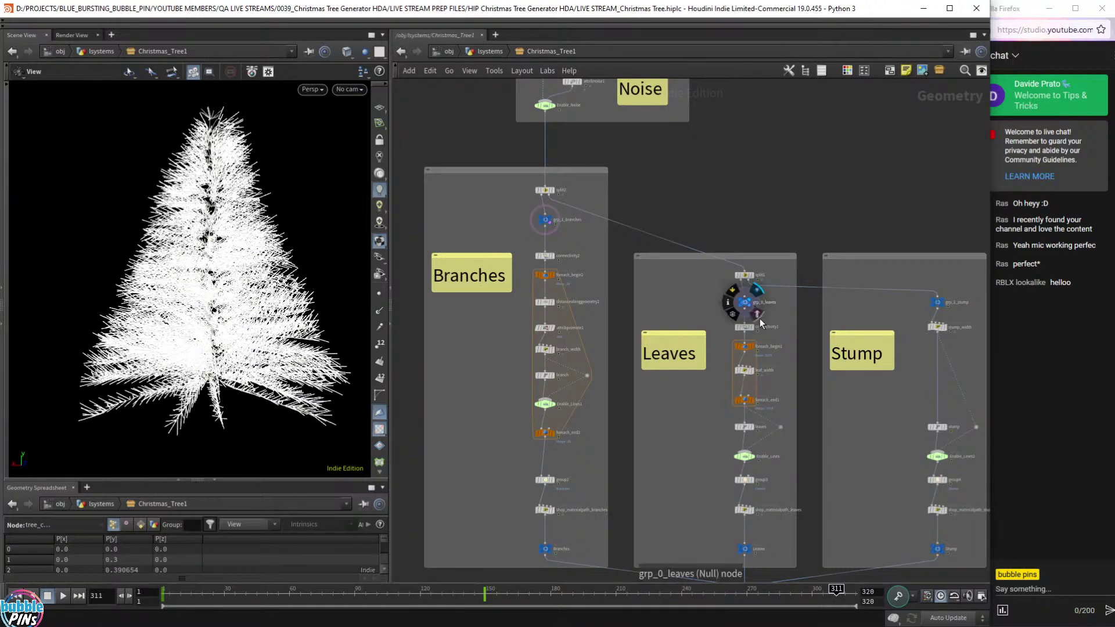
left_click(757, 316)
left_click_drag(216, 254, 250, 262)
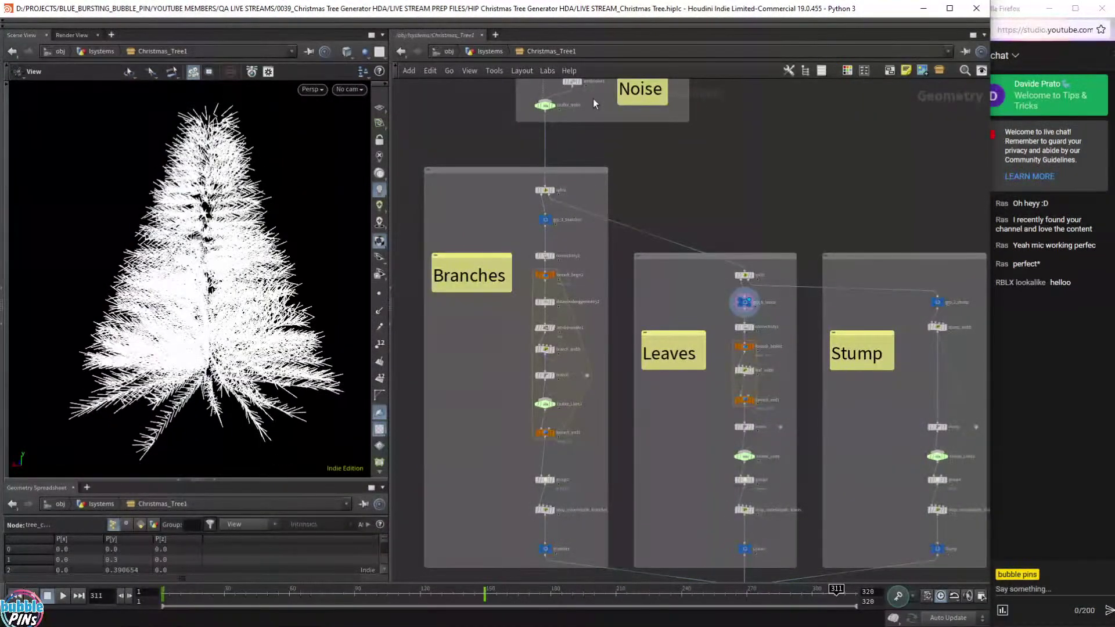
left_click(555, 107)
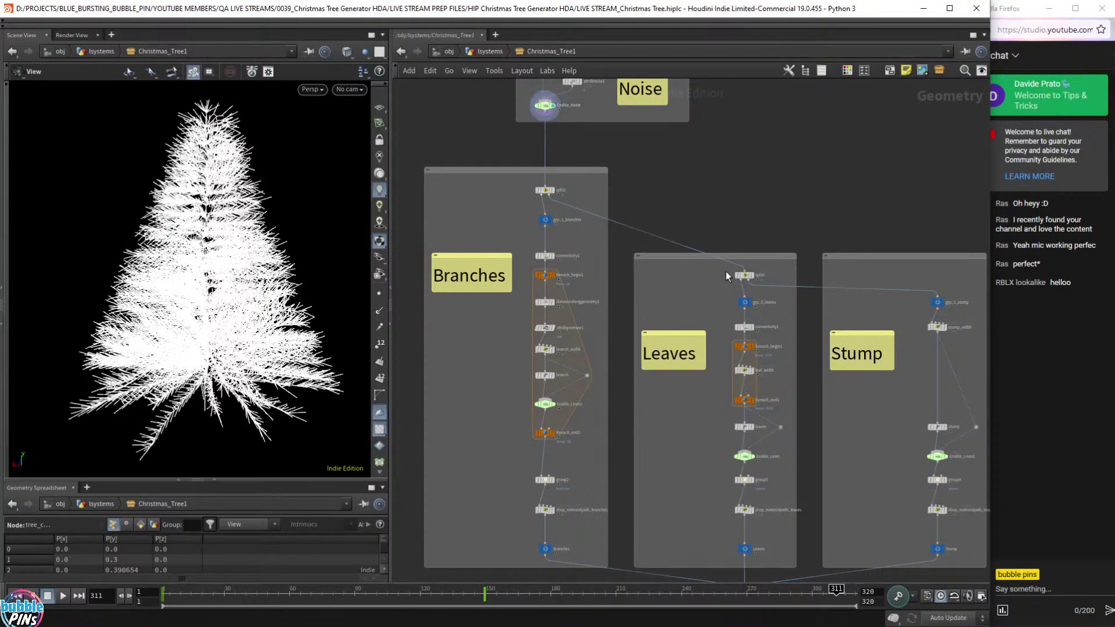
left_click(756, 306)
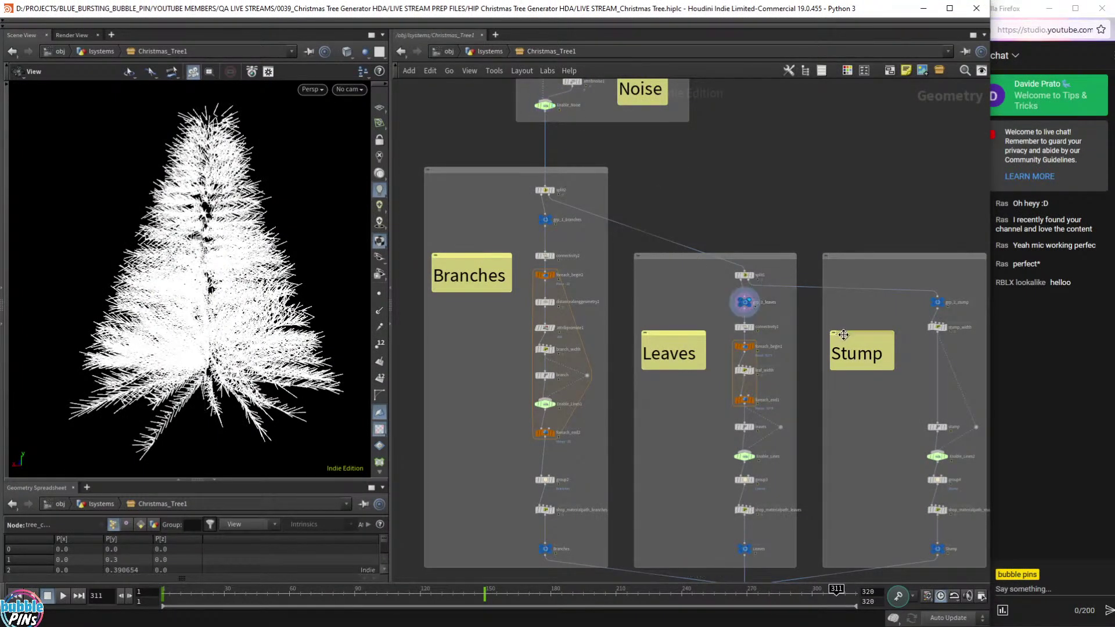
left_click_drag(266, 258, 274, 251)
scroll(190, 229, "up", 6)
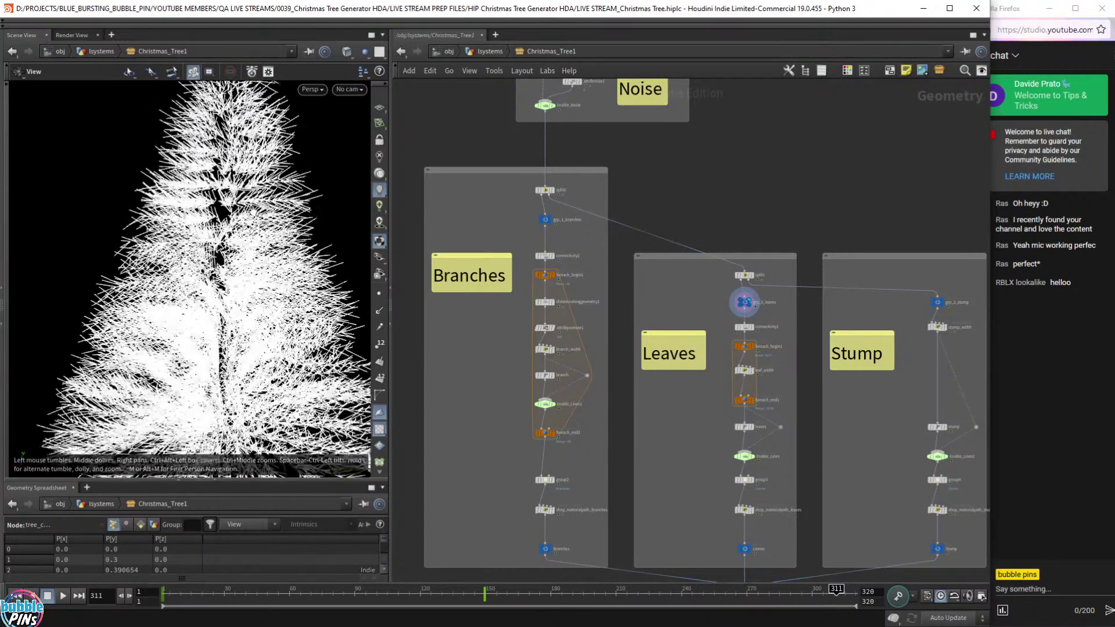
scroll(207, 218, "down", 8)
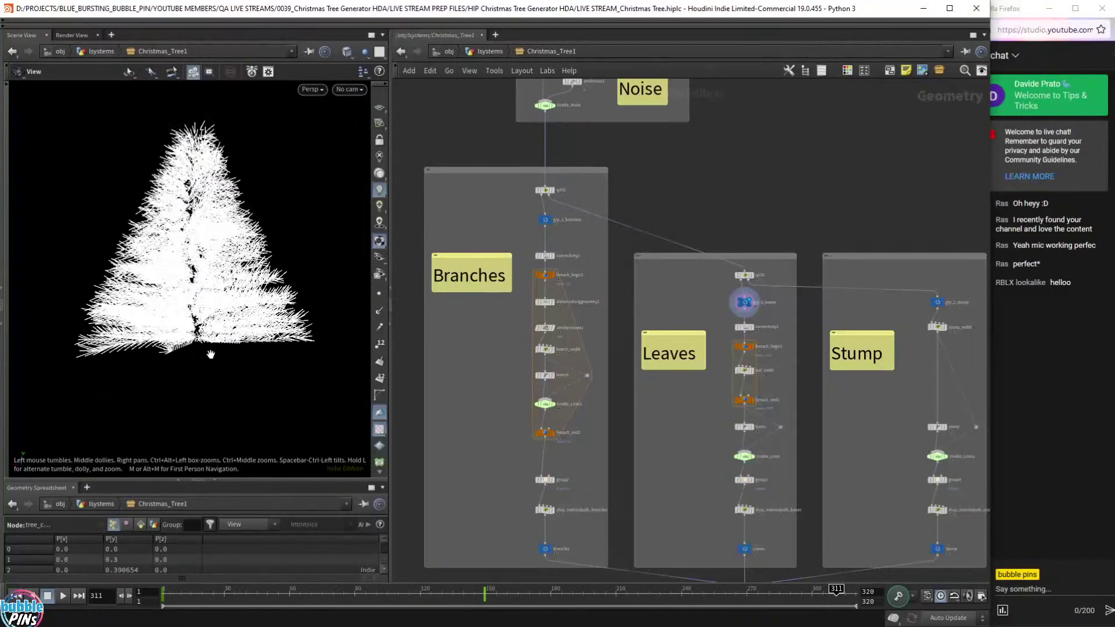
Display the Noise section's output, mark the trunk at the tree's base, and switch the display back to grp_0_leaves for comparison.
left_click(558, 99)
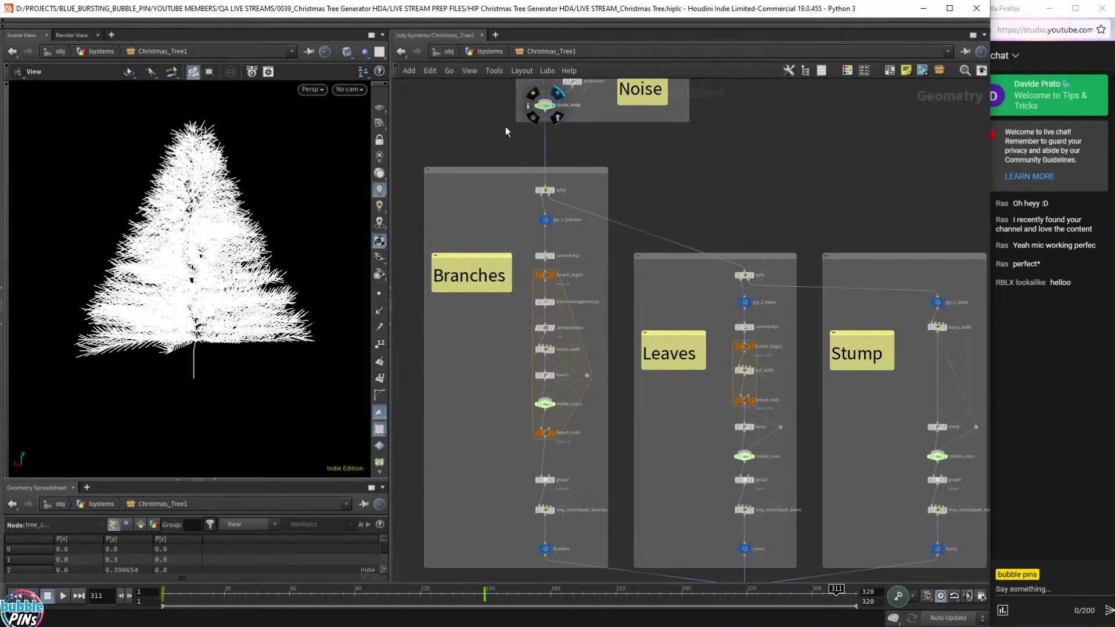
scroll(191, 356, "up", 5)
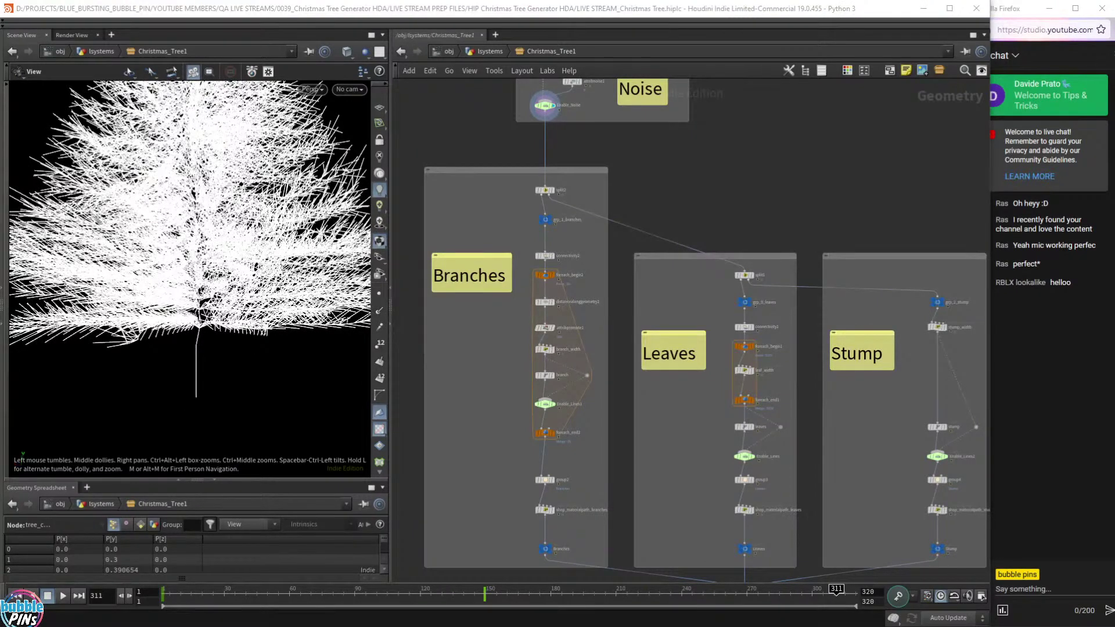
left_click_drag(174, 312, 234, 436)
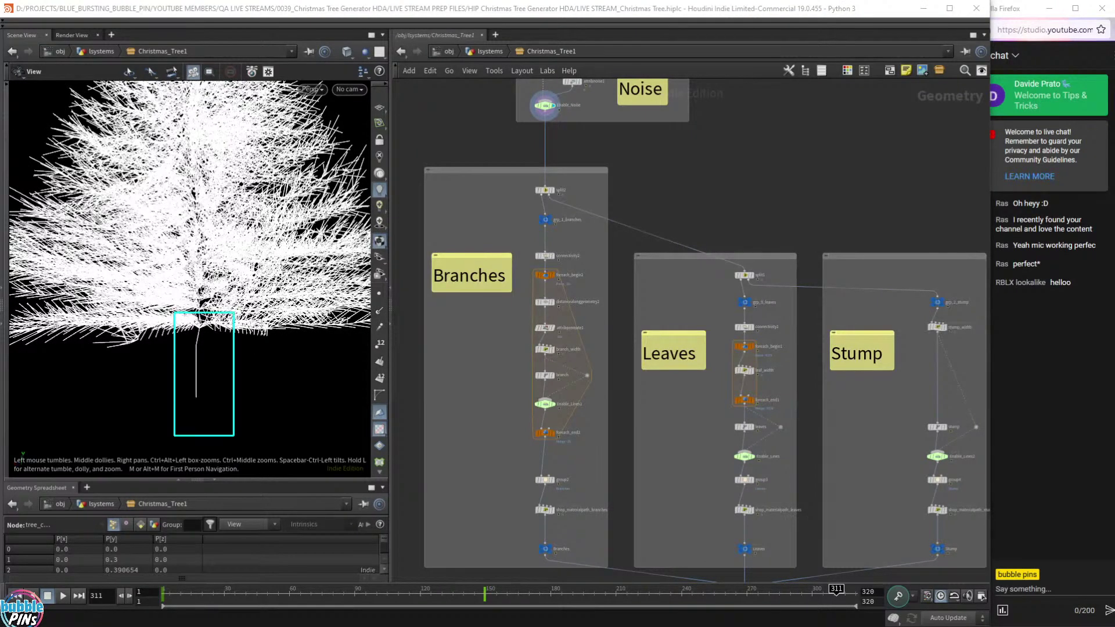
mouse_move(746, 302)
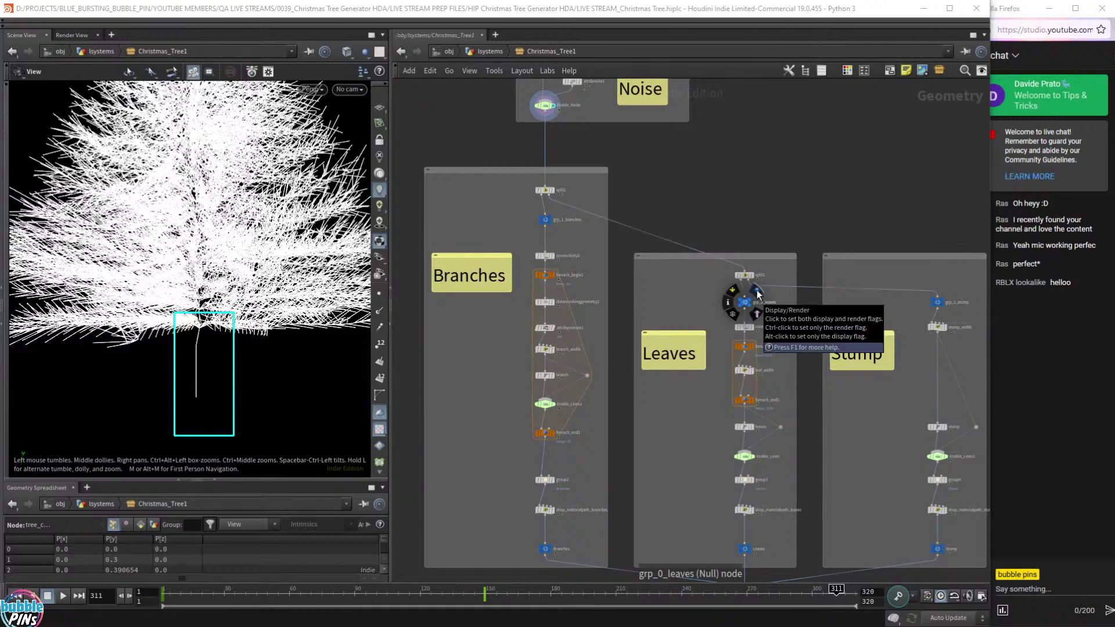
left_click(757, 291)
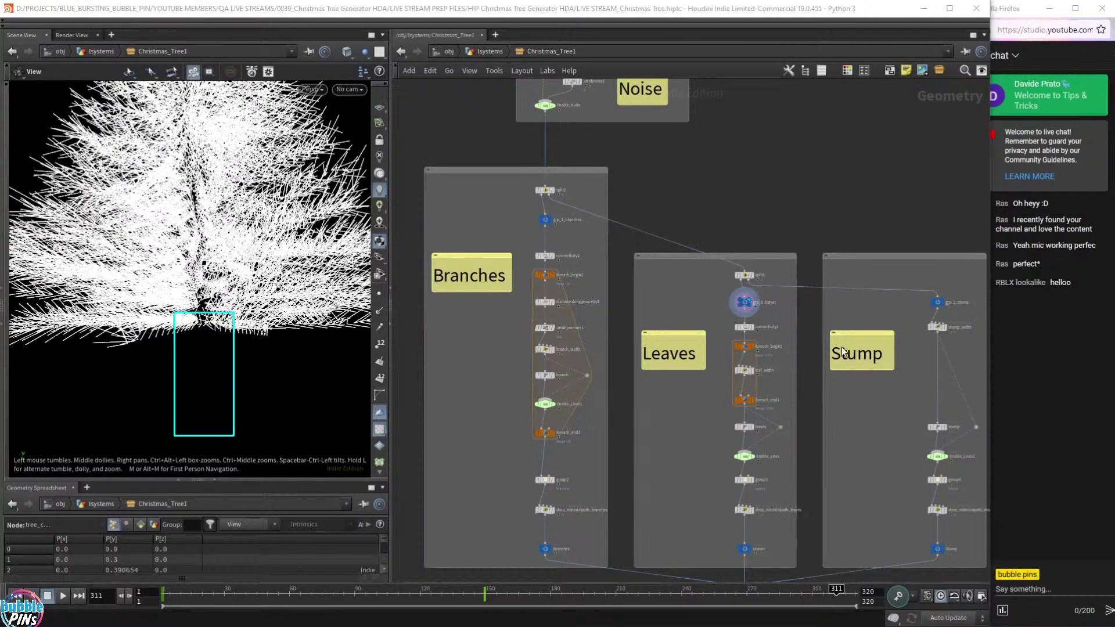
Display grp_2_stump in the Stump section and inspect the isolated trunk curve.
left_click(915, 415)
middle_click_drag(915, 379, 753, 308)
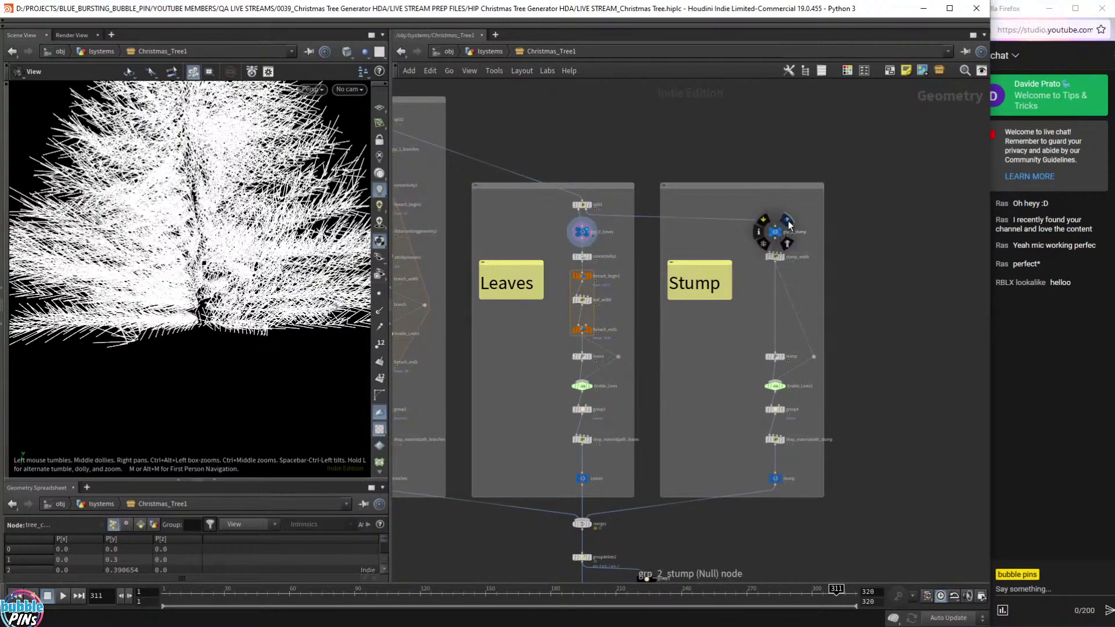
left_click(781, 232)
mouse_move(244, 349)
right_mouse_down()
mouse_move(271, 326)
mouse_move(233, 339)
right_mouse_up()
scroll(271, 326, "down", 4)
mouse_move(229, 322)
left_mouse_down()
mouse_move(240, 386)
mouse_move(242, 341)
mouse_move(219, 327)
left_mouse_up()
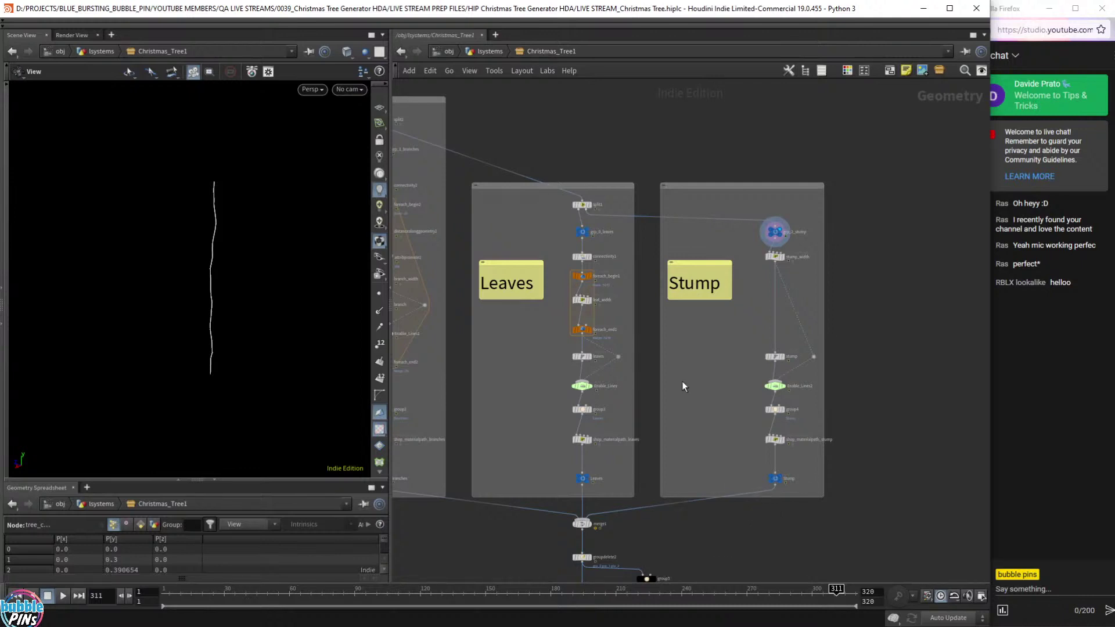
Display the final Branches, Leaves and Stump outputs one after another, and close the Tree Generator thumbnail image.
middle_click_drag(625, 156, 720, 139)
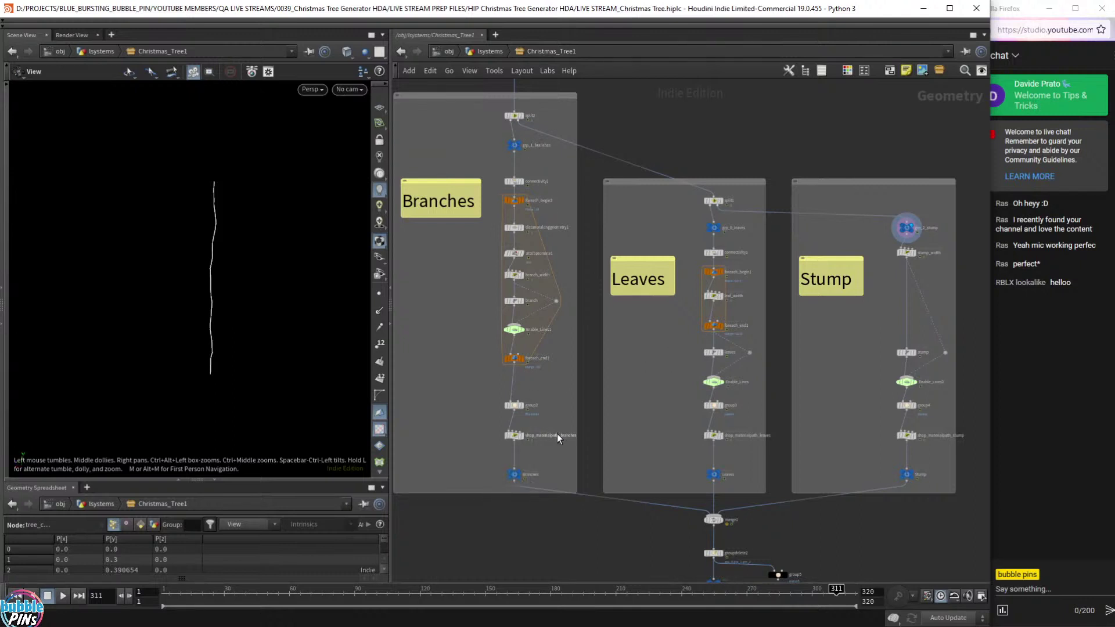
left_click(521, 475)
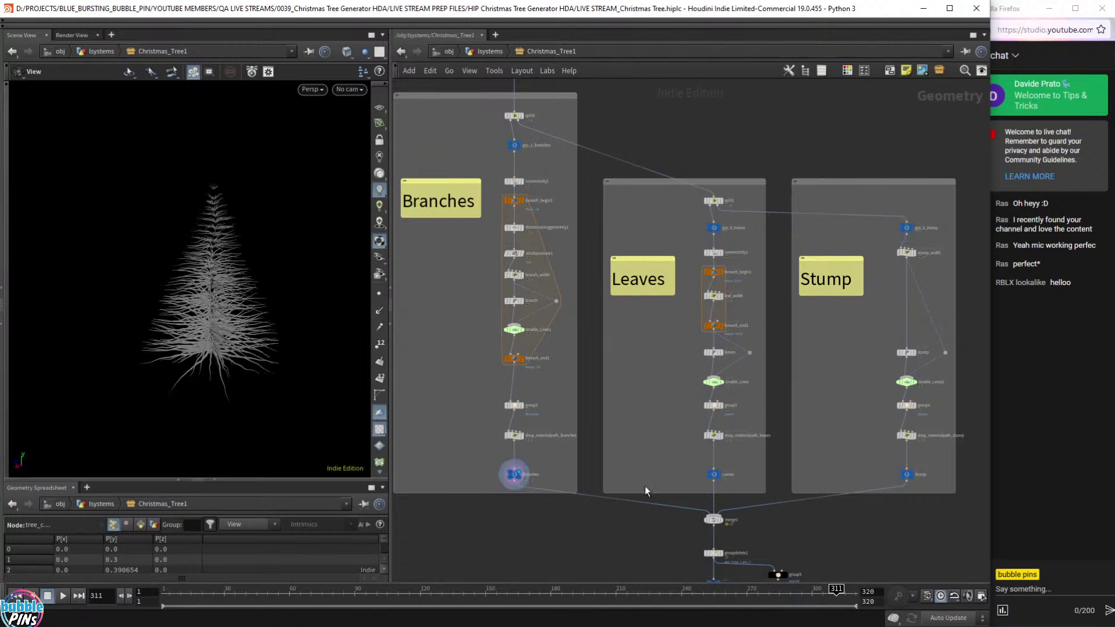
left_click(720, 474)
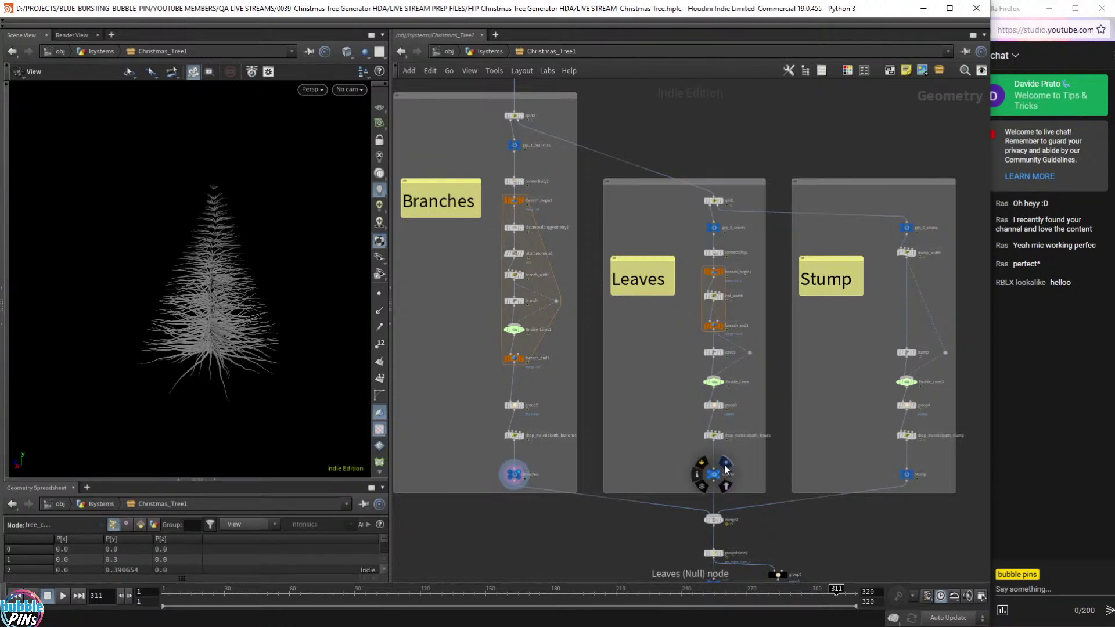
left_click(914, 474)
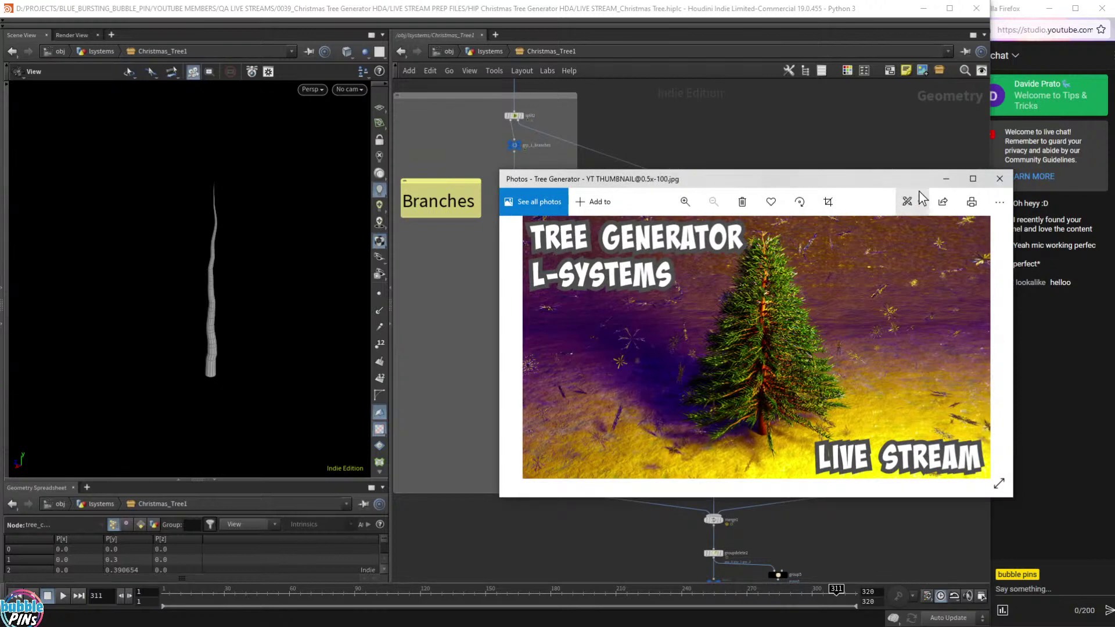
left_click(1000, 178)
left_click(686, 128)
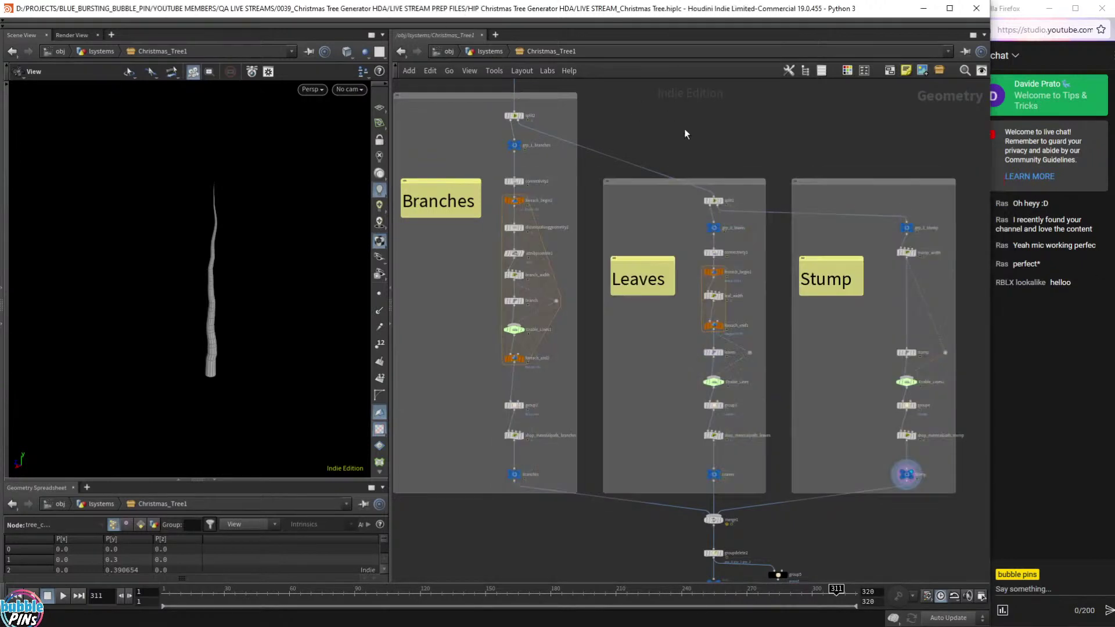
Leave the Christmas_Tree1 asset and go to the non-recursive Basic_Tree_LAYER_0 example at the start of the lsystems network.
scroll(686, 128, "down", 4)
middle_click_drag(663, 155, 662, 282)
middle_click_drag(734, 223, 731, 325)
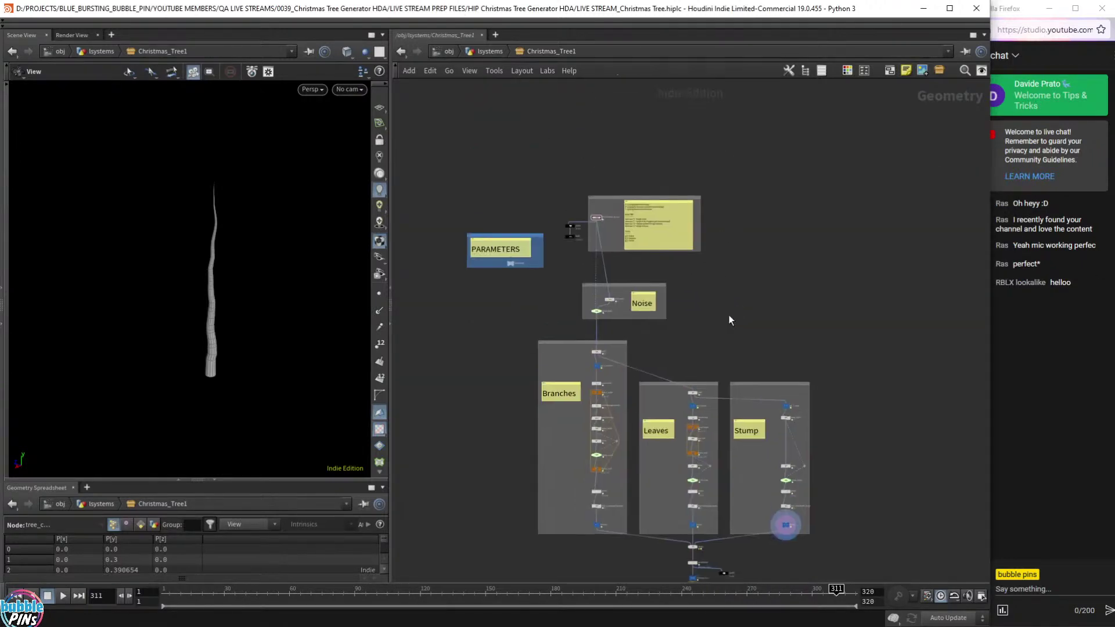
left_click(494, 51)
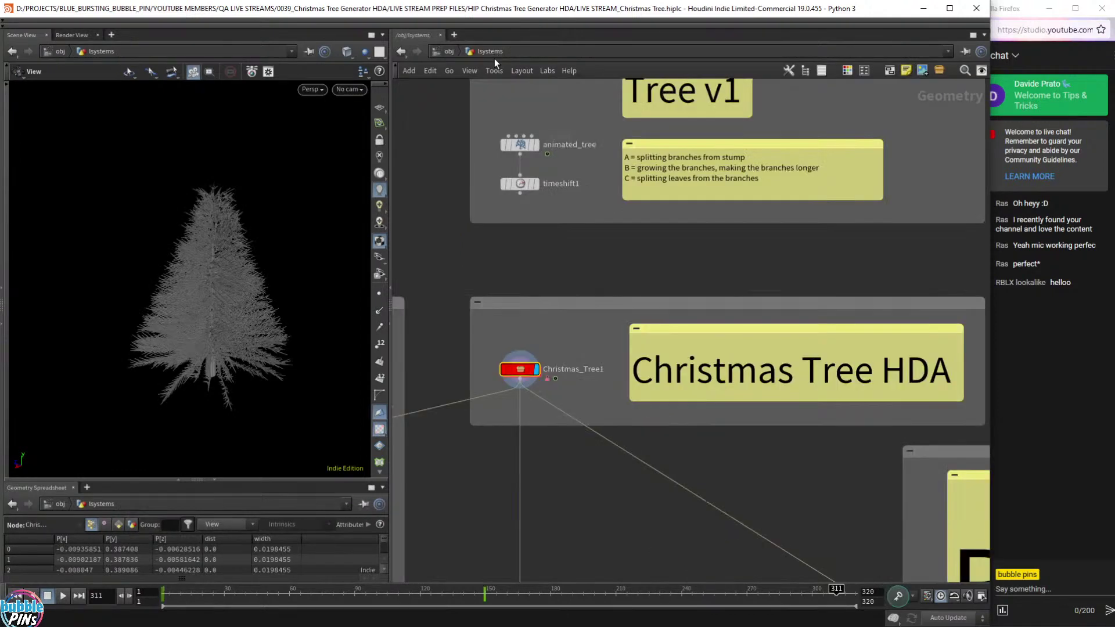
middle_click_drag(554, 291, 551, 481)
middle_click_drag(511, 268, 549, 474)
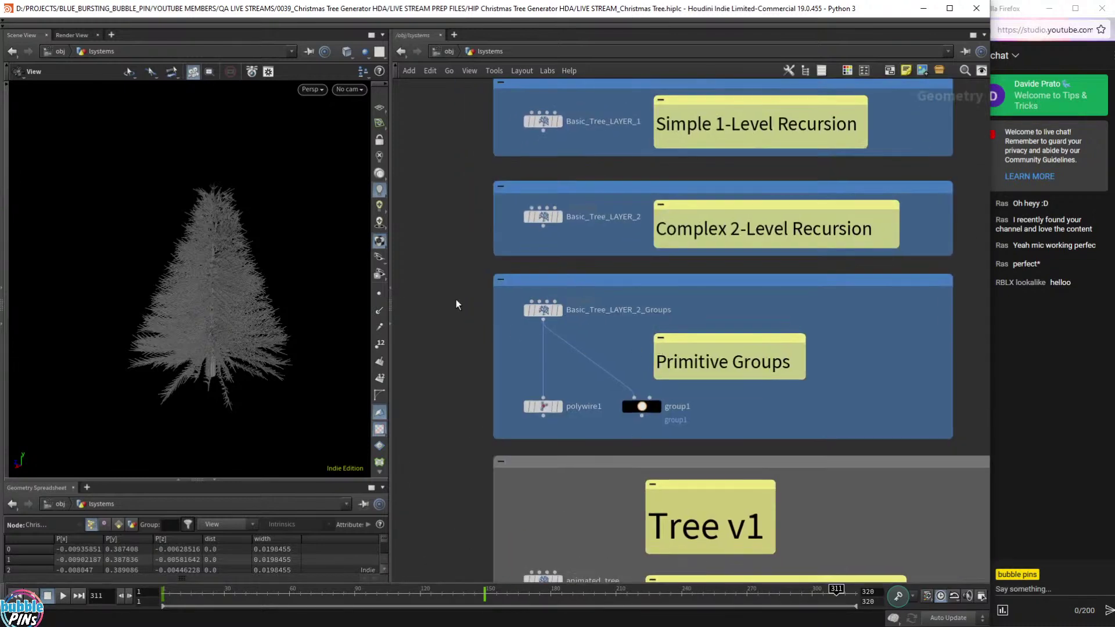
middle_click_drag(439, 156, 462, 472)
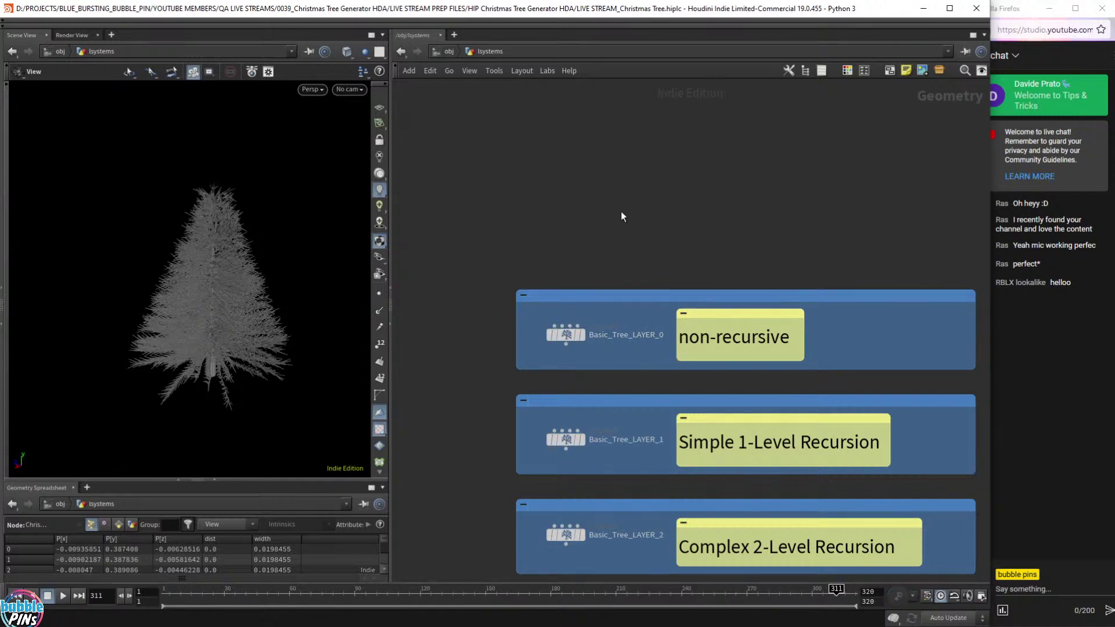
Return the timeline to frame 1, add an L-System node above the non-recursive example and display it.
key("ctrl+Up")
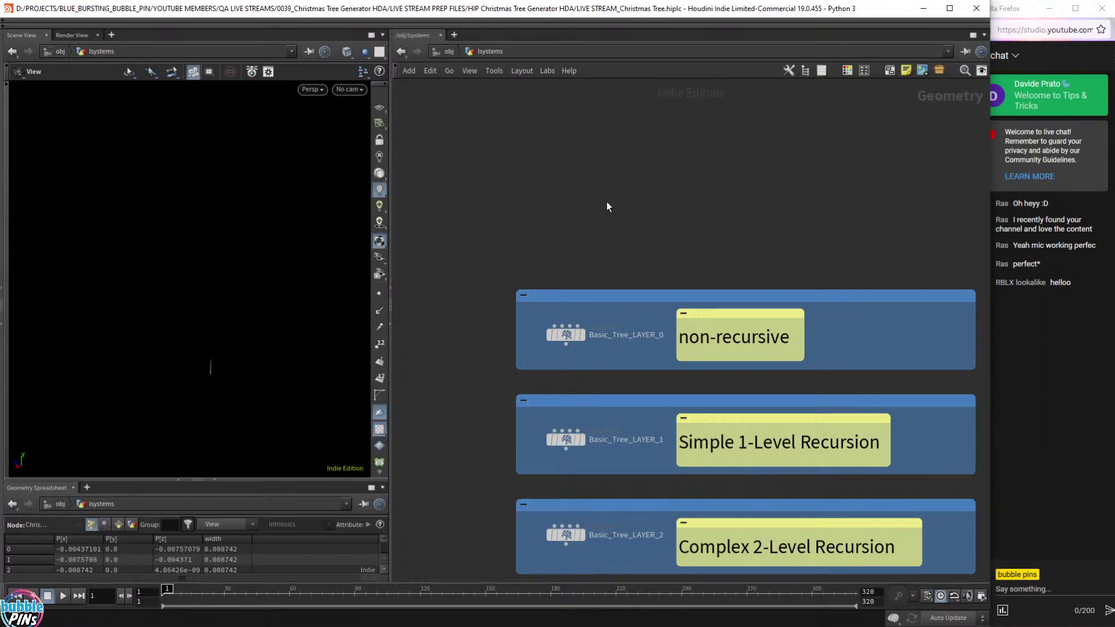
key("Tab")
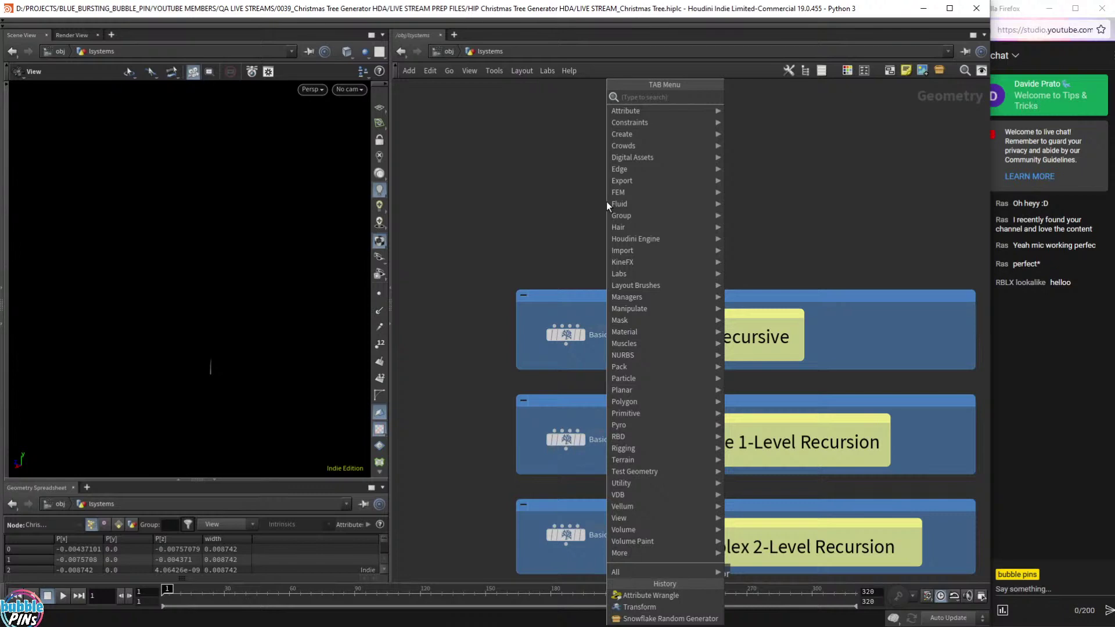
type("lsys")
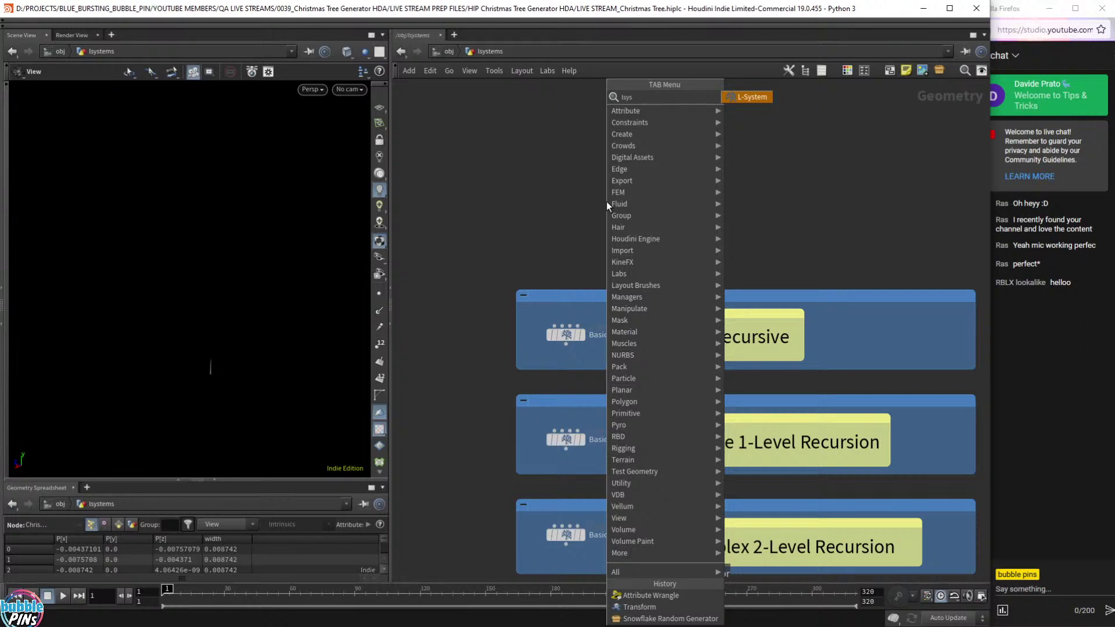
left_click(759, 96)
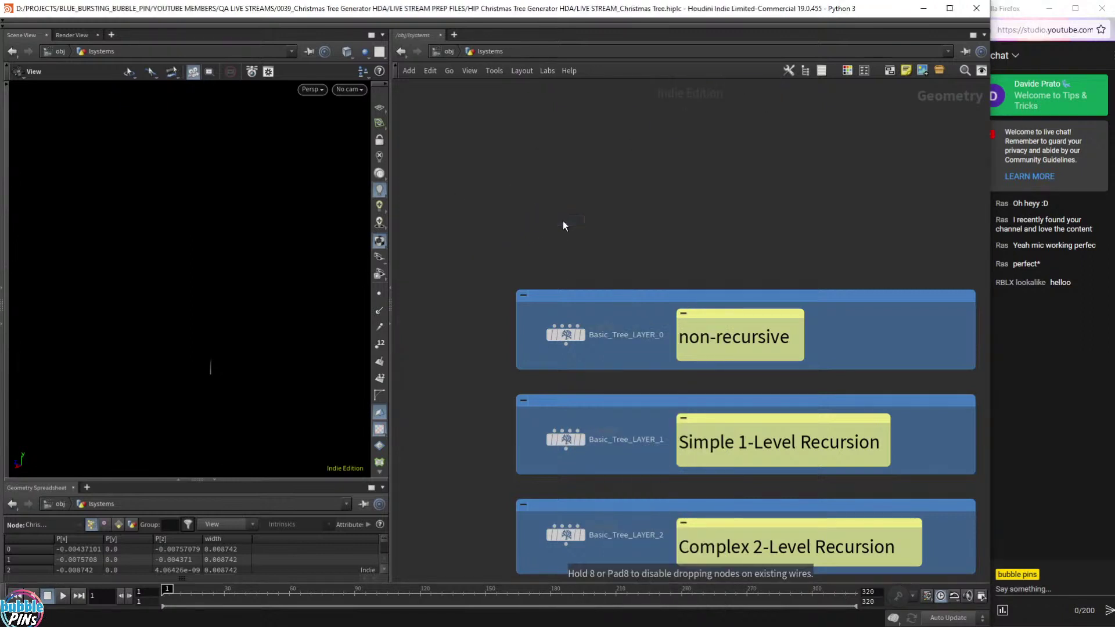
left_click(563, 221)
left_click(583, 221)
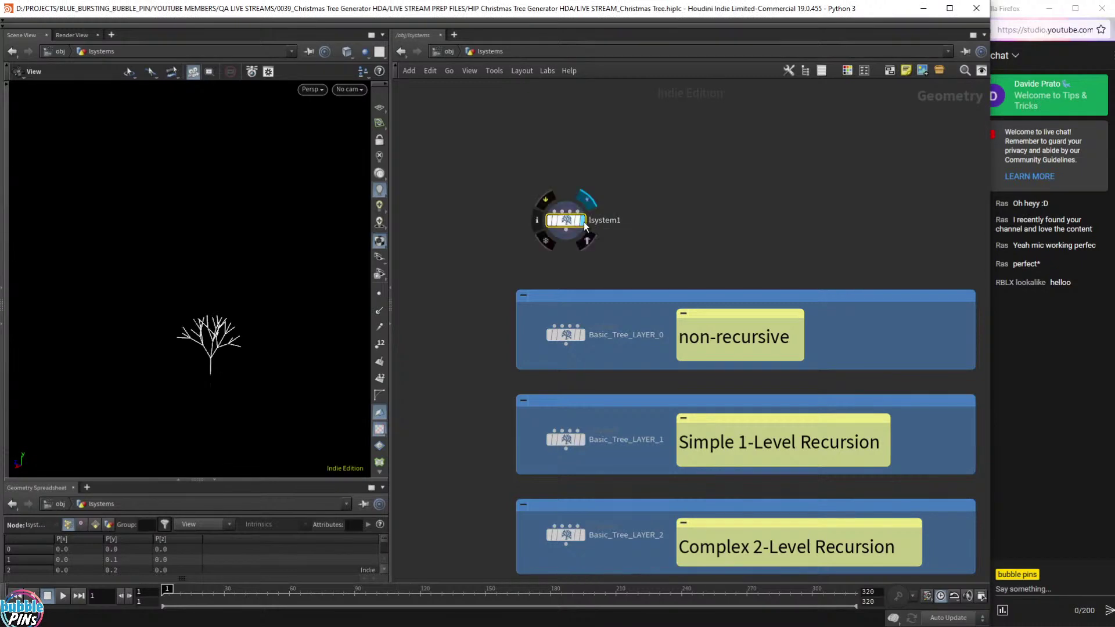
Open the parameters of lsystem1 in a floating window and place it beside the node.
scroll(603, 250, "up", 5)
middle_click_drag(606, 256, 637, 455)
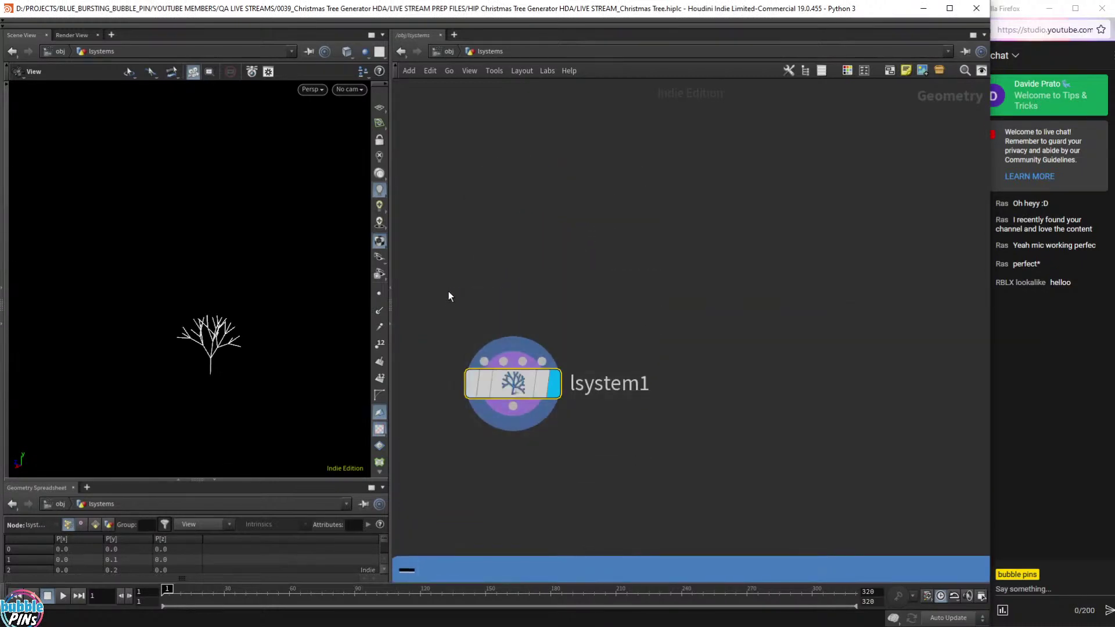
right_click(518, 384)
mouse_move(546, 417)
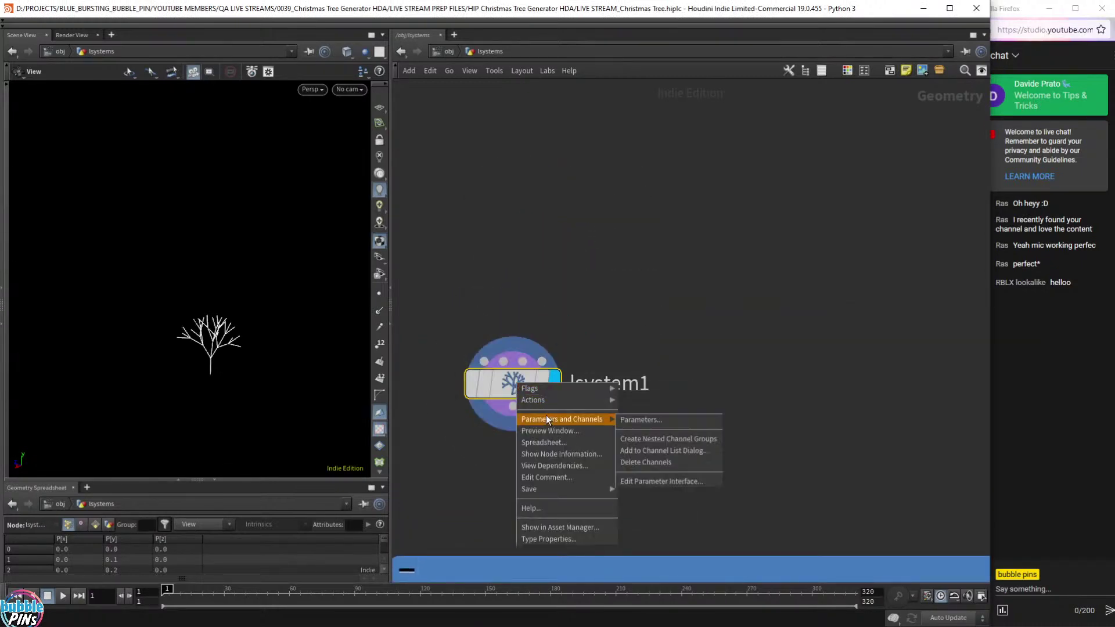
left_click(670, 421)
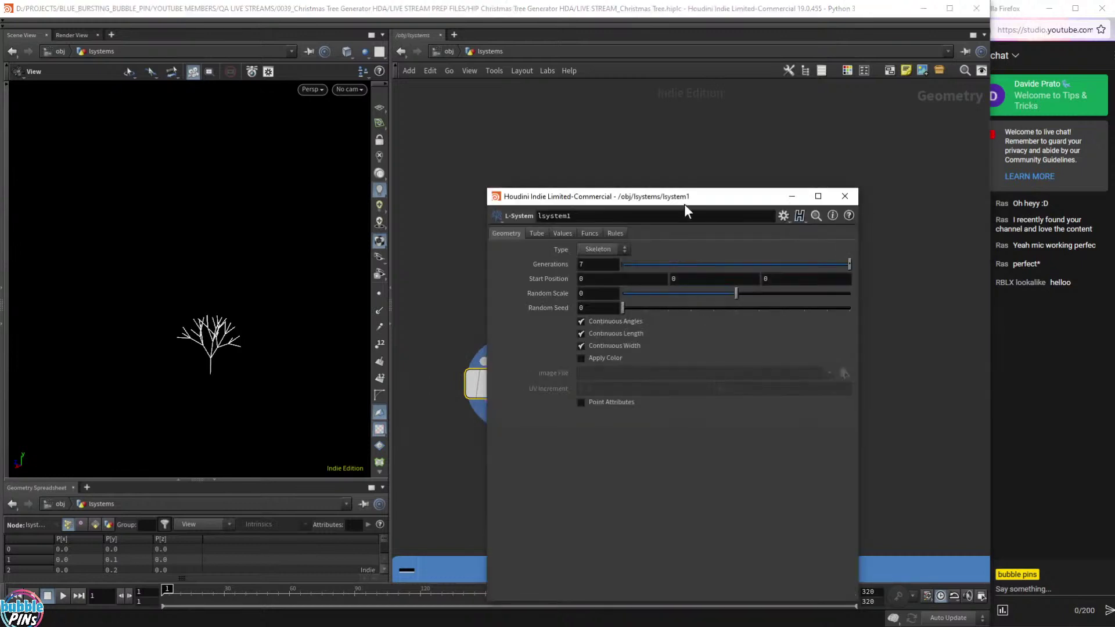
left_click_drag(685, 203, 798, 182)
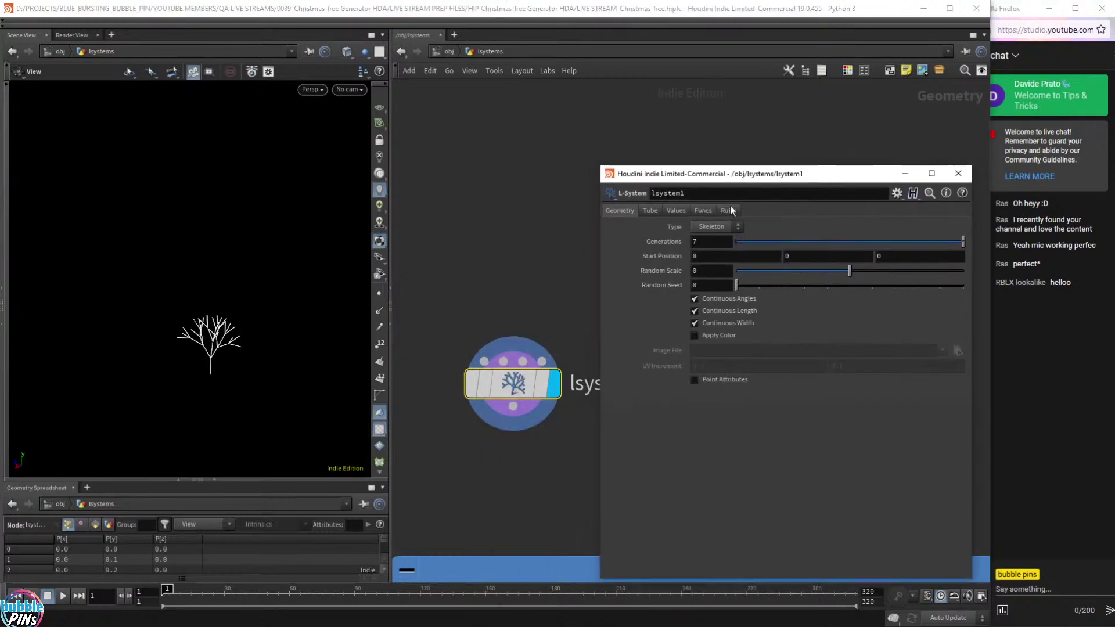
Display the Christmas_Tree1 output again at frame 228, keeping the lsystem1 parameter window open.
scroll(493, 416, "down", 5)
middle_click_drag(494, 557, 452, 256)
middle_click_drag(401, 579, 443, 233)
left_click(510, 381)
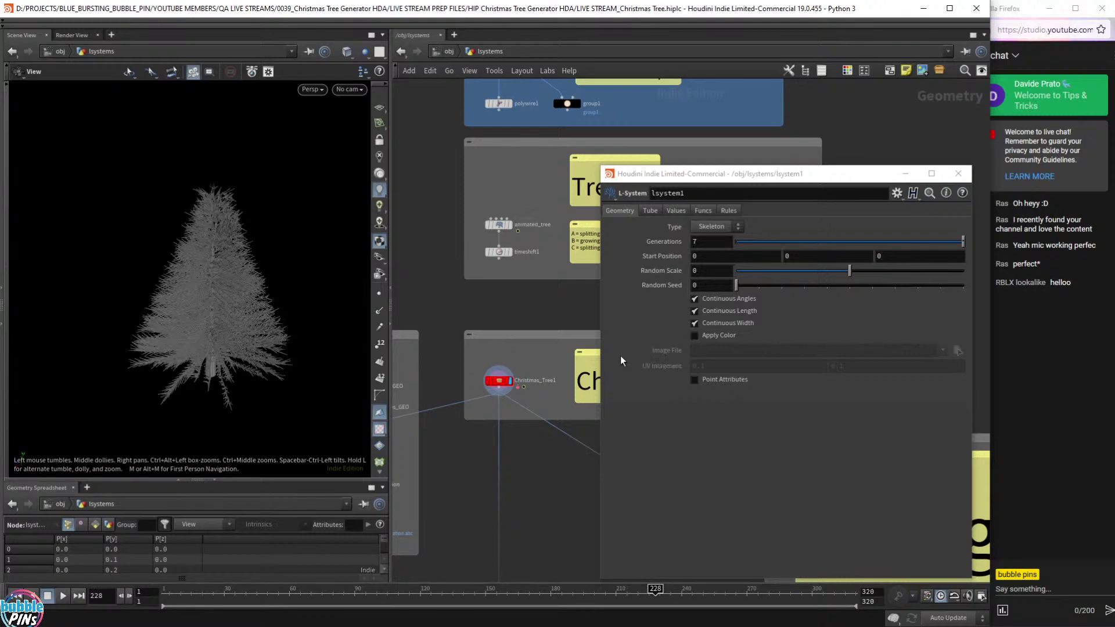
Display the lsystem1 node above the non-recursive example and frame its default tree in the viewport.
middle_click_drag(476, 282, 452, 442)
middle_click_drag(447, 228, 480, 477)
middle_click_drag(447, 303, 437, 386)
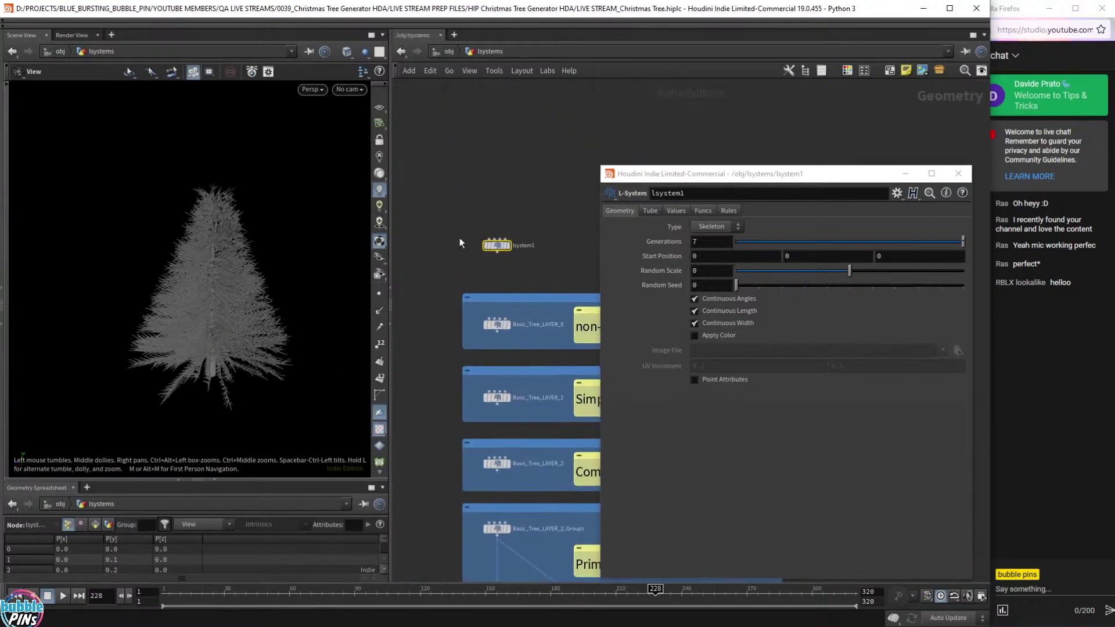
left_click(508, 246)
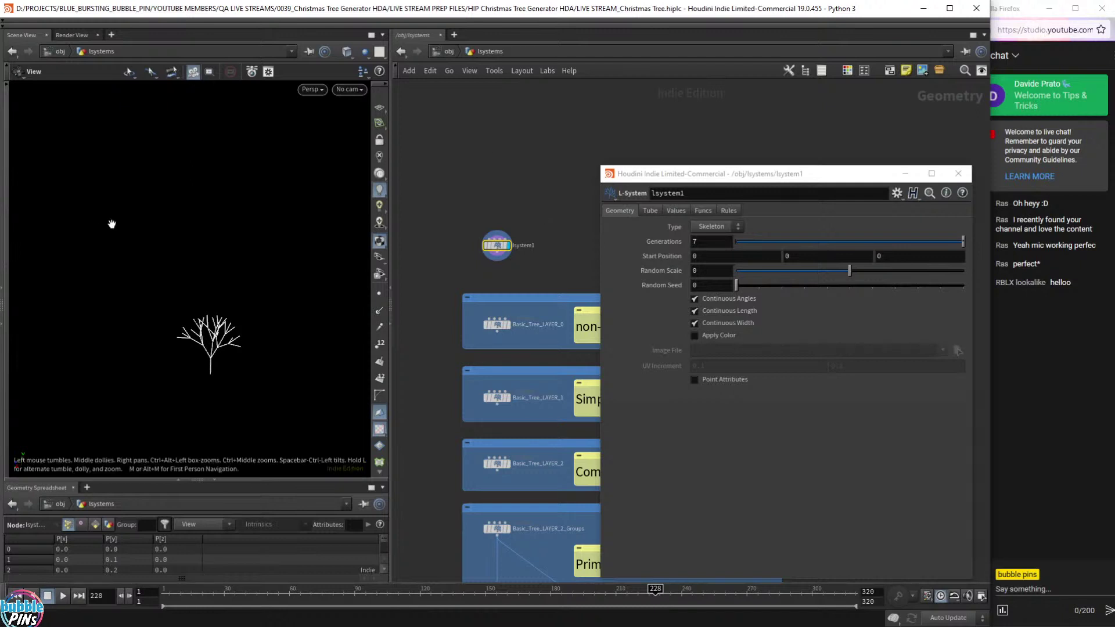
scroll(242, 341, "up", 8)
right_click_drag(217, 358, 253, 342)
left_click_drag(253, 342, 289, 299)
key("f")
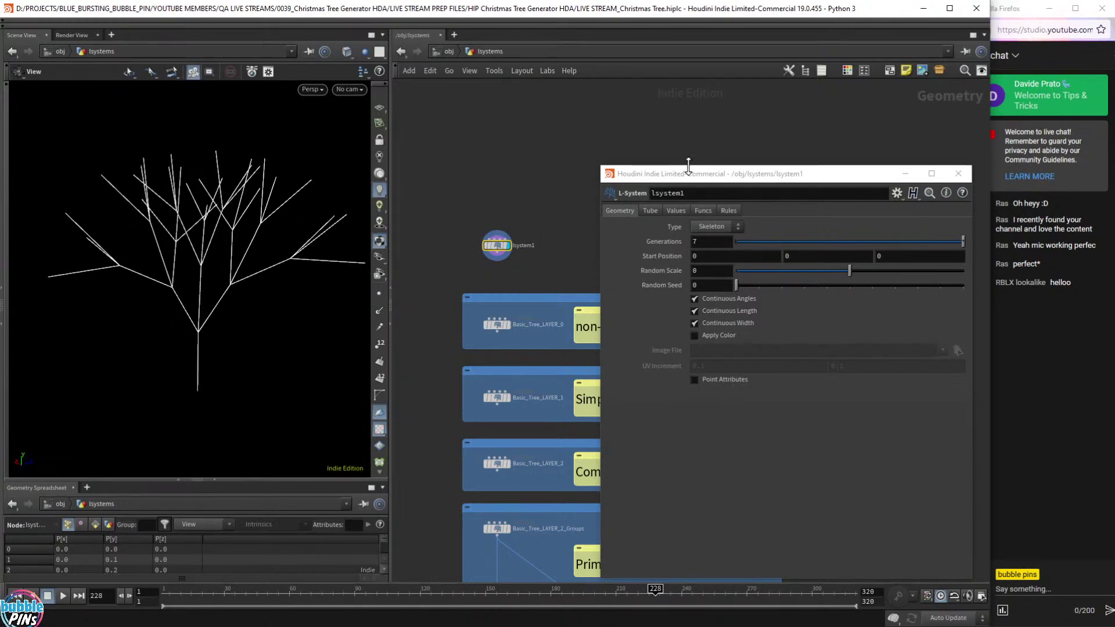
Move the floating lsystem1 parameter window higher and place the enlarged node beside it in the network.
left_click_drag(680, 174, 675, 140)
middle_click_drag(554, 167, 526, 295)
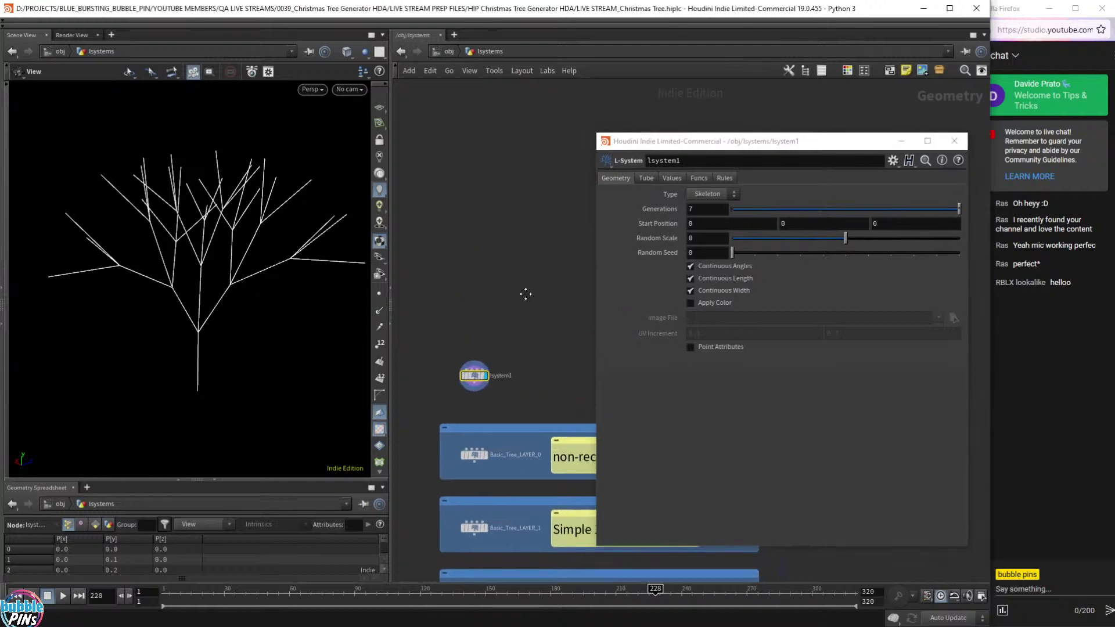
scroll(494, 334, "up", 3)
scroll(495, 335, "up", 3)
middle_click_drag(495, 336, 517, 282)
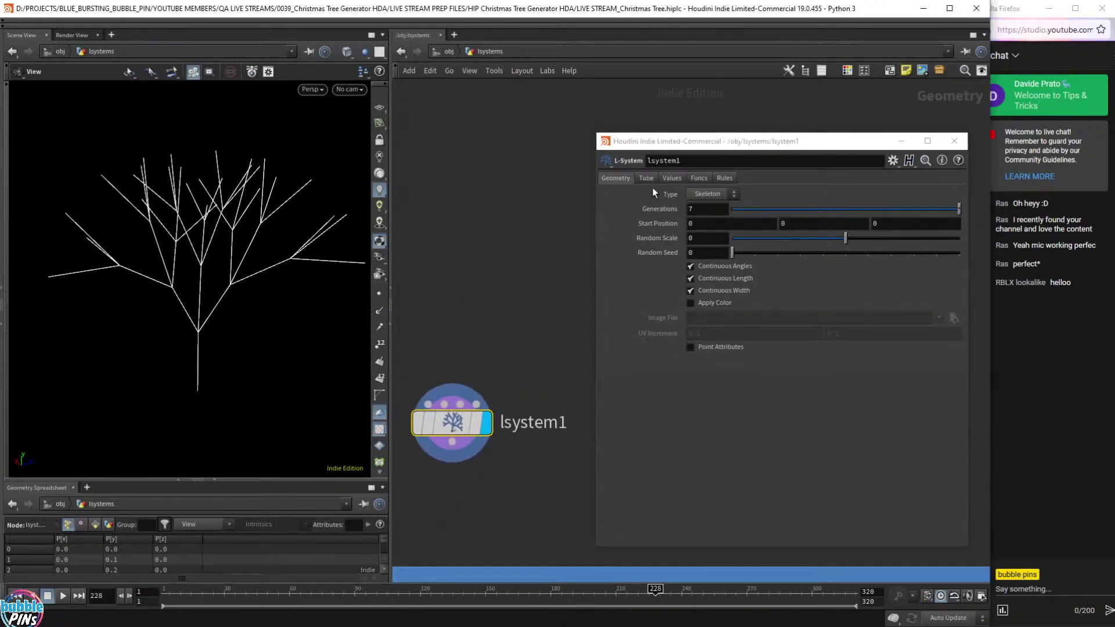
Set the geometry type of lsystem1 to Tube and view the thickened branches.
left_click(719, 195)
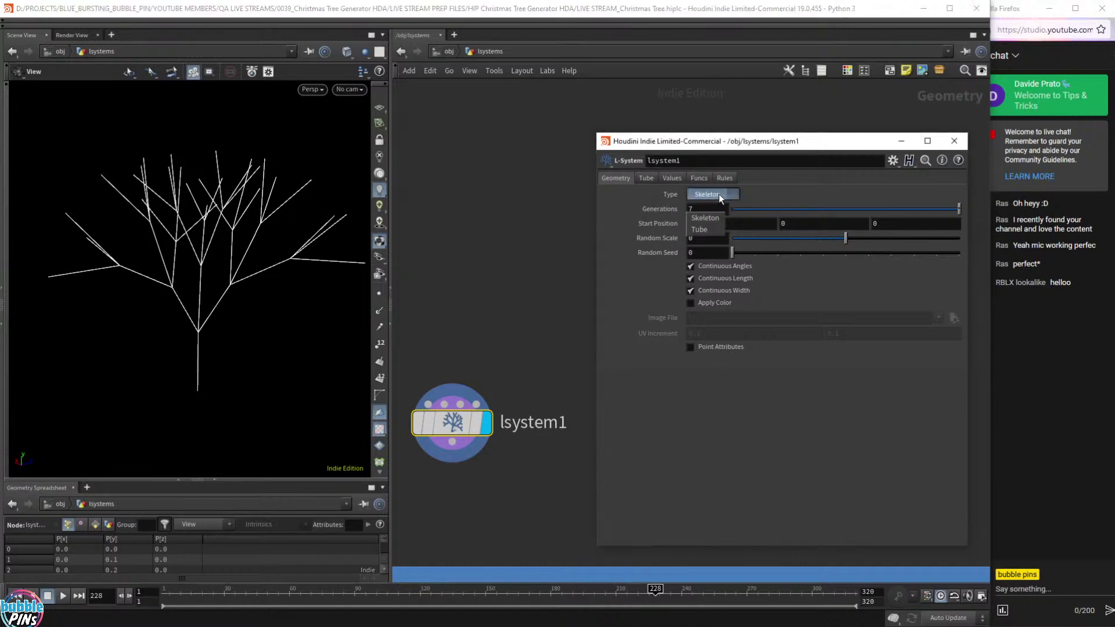
left_click(701, 233)
mouse_move(249, 230)
left_mouse_down()
mouse_move(255, 212)
mouse_move(203, 166)
mouse_move(253, 232)
mouse_move(251, 217)
left_mouse_up()
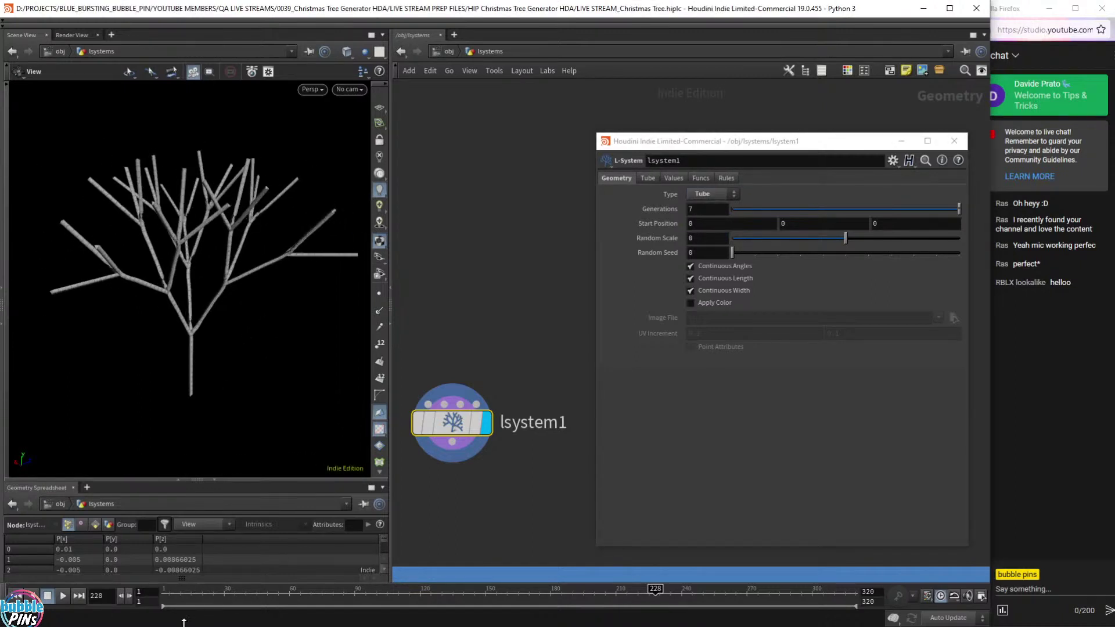
Collapse the geometry spreadsheet and timeline to enlarge the viewport, and set the lsystem1 type back to Skeleton.
left_click(214, 480)
left_click(4, 596)
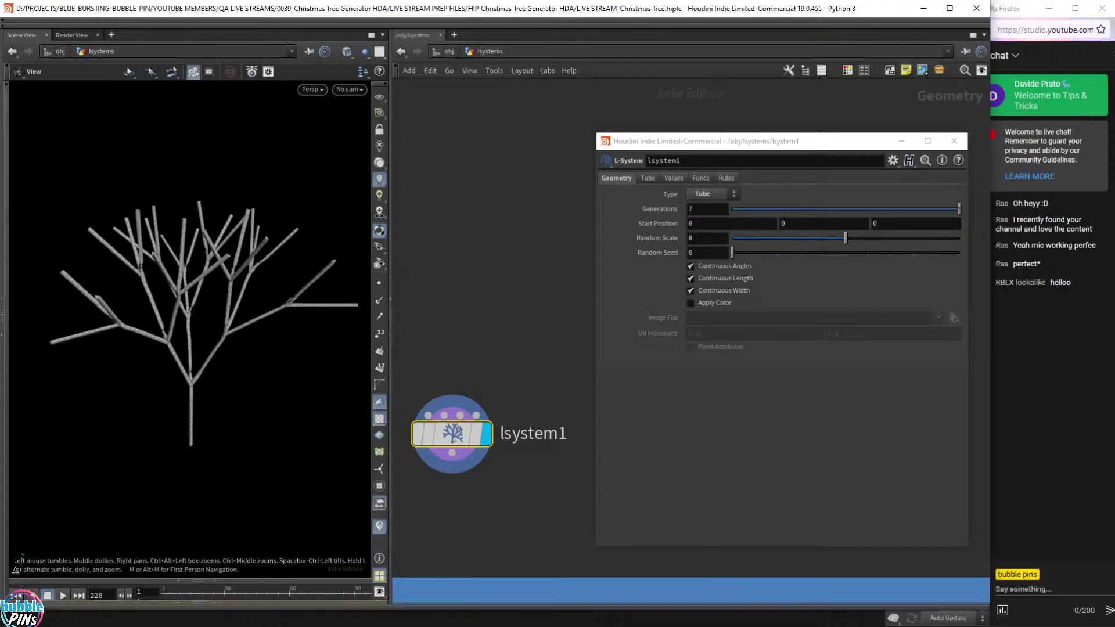
left_click_drag(247, 395, 246, 284)
left_click(708, 195)
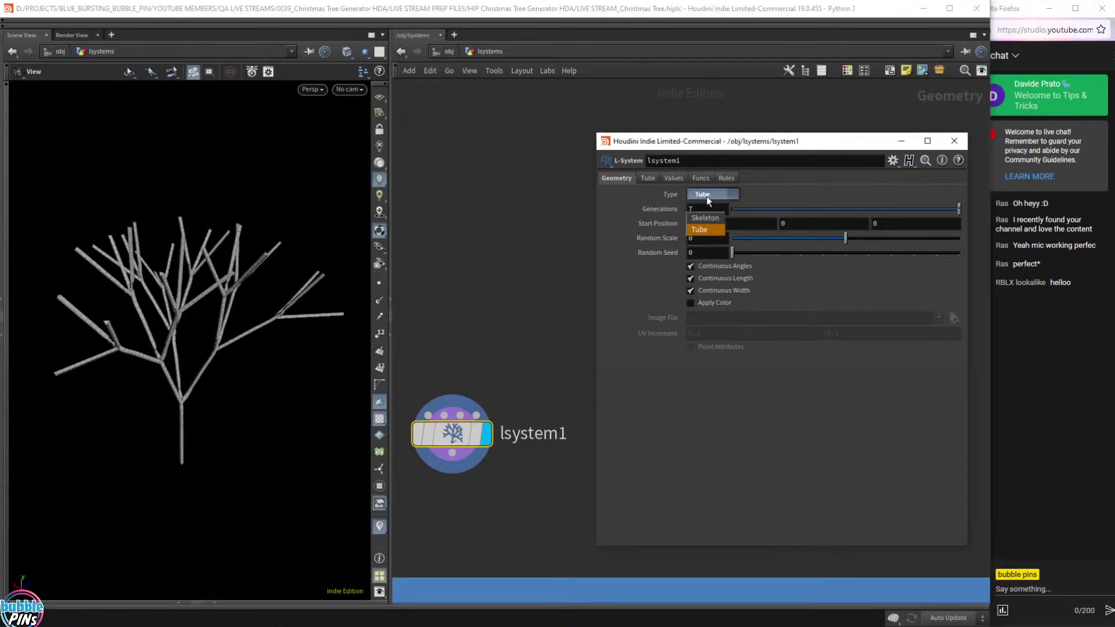
left_click(712, 218)
left_click_drag(330, 314, 281, 295)
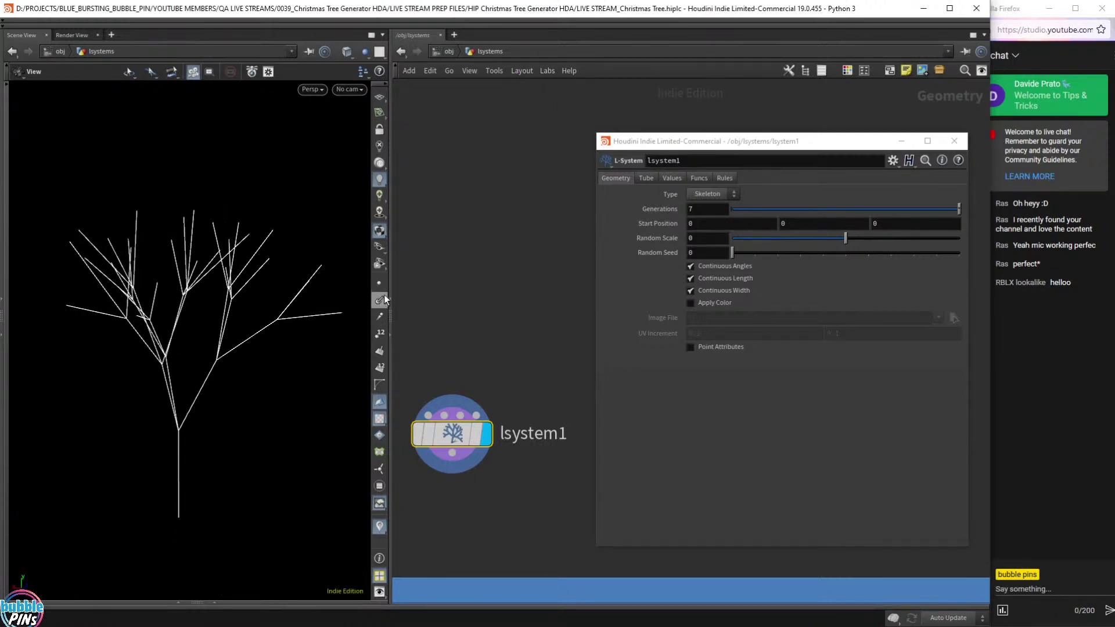
Turn on point display in the viewport and view the skeleton tree's points from several angles.
left_click(380, 284)
mouse_move(226, 373)
left_mouse_down()
mouse_move(242, 374)
mouse_move(229, 368)
left_mouse_up()
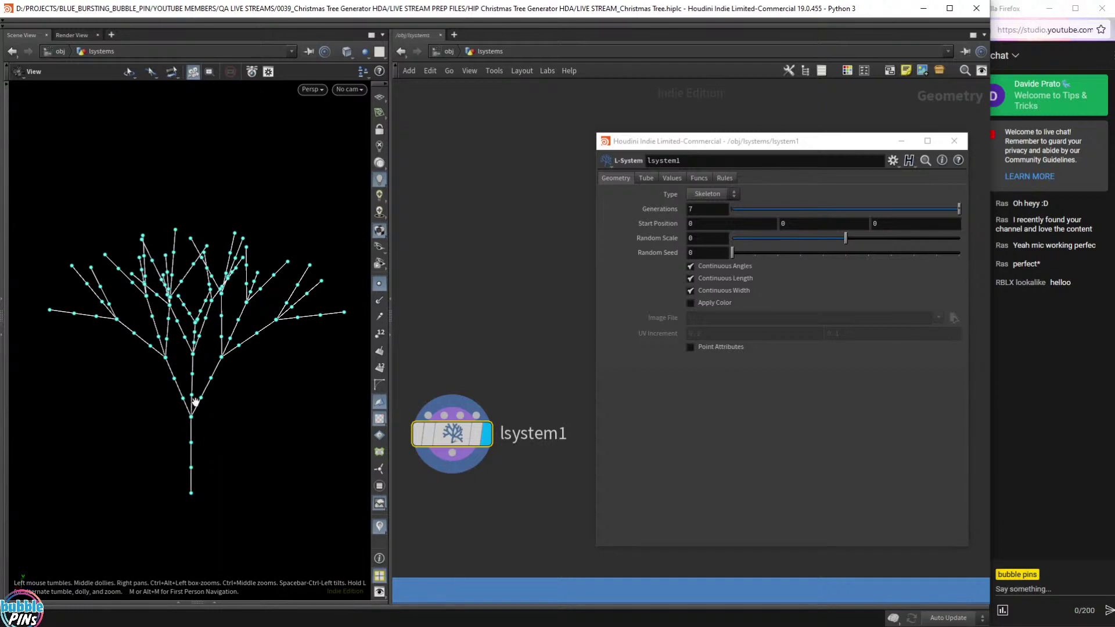
left_click_drag(227, 395, 149, 423)
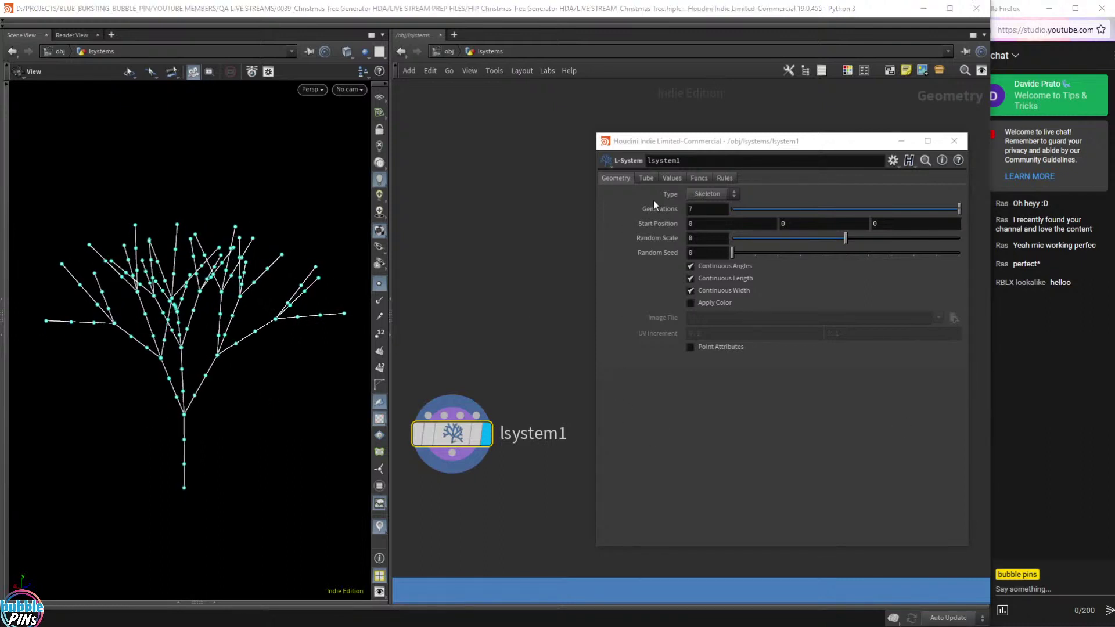
Look through the Tube, Values and Funcs parameters of lsystem1 and open its Rules.
left_click(742, 143)
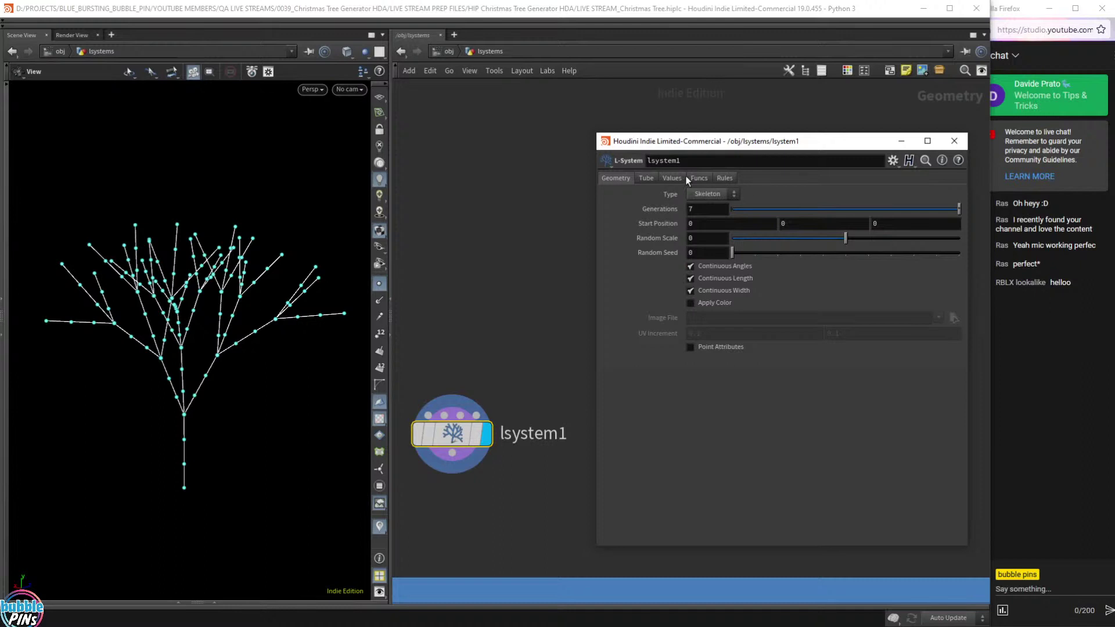
left_click(650, 178)
left_click(671, 178)
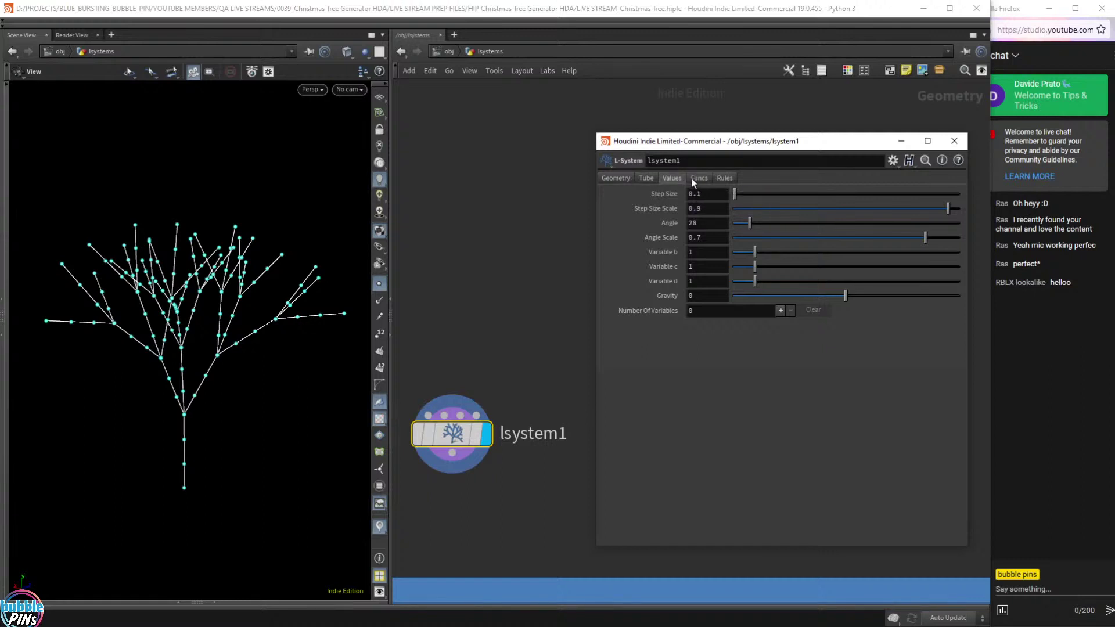
left_click(695, 179)
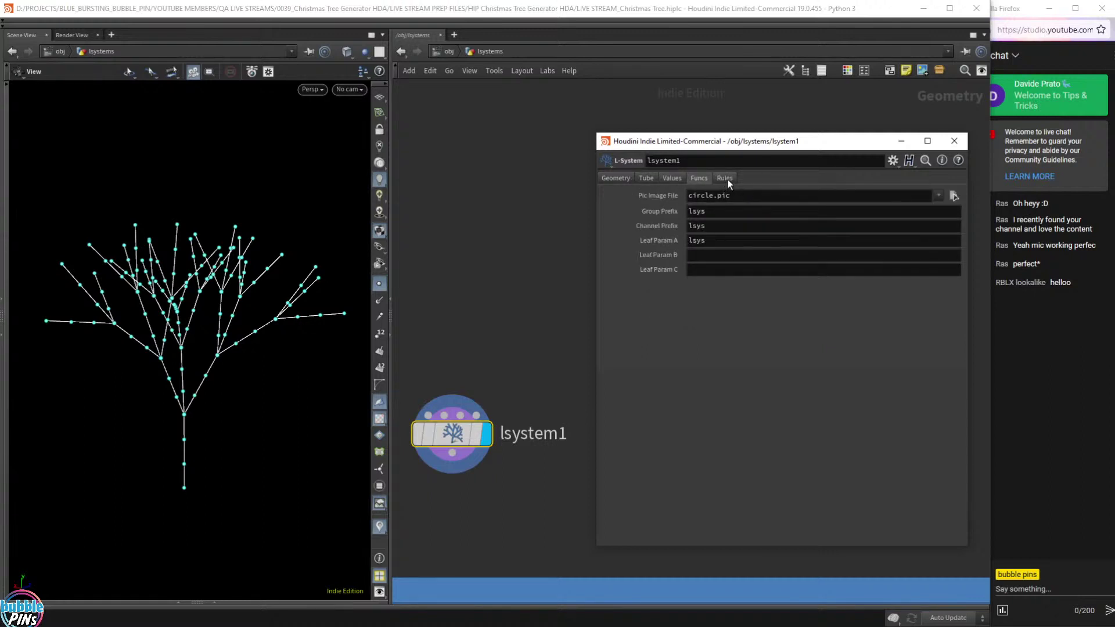
left_click(726, 179)
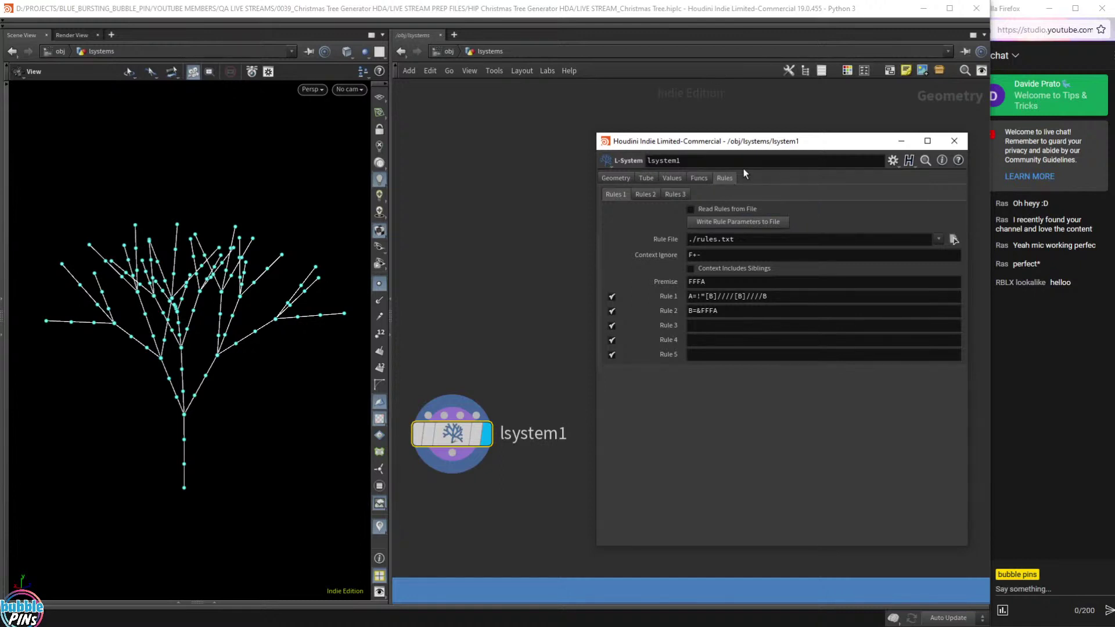
Clear Rule 2 and Rule 1 of lsystem1, leaving only the Premise.
double_click(750, 313)
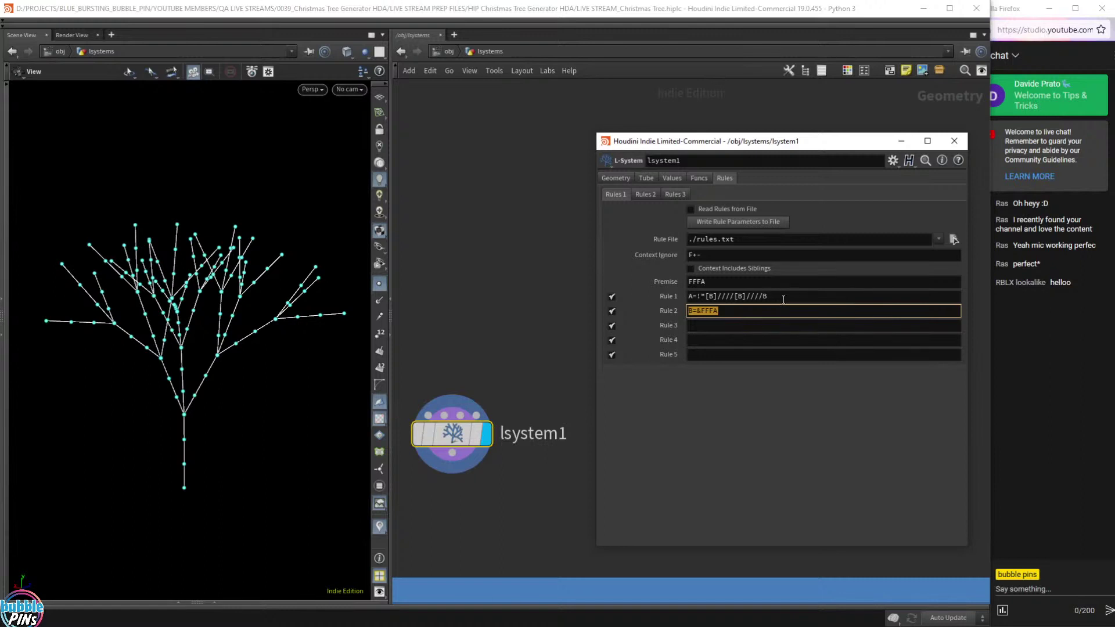
key("BackSpace")
left_click_drag(780, 298, 696, 311)
key("BackSpace")
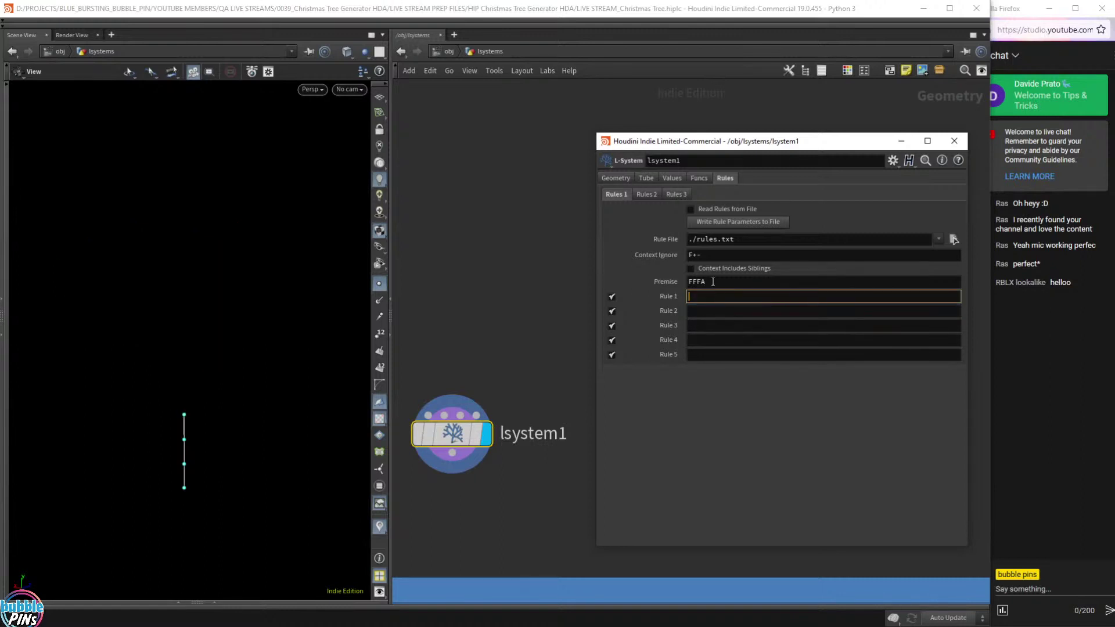
left_click(714, 282)
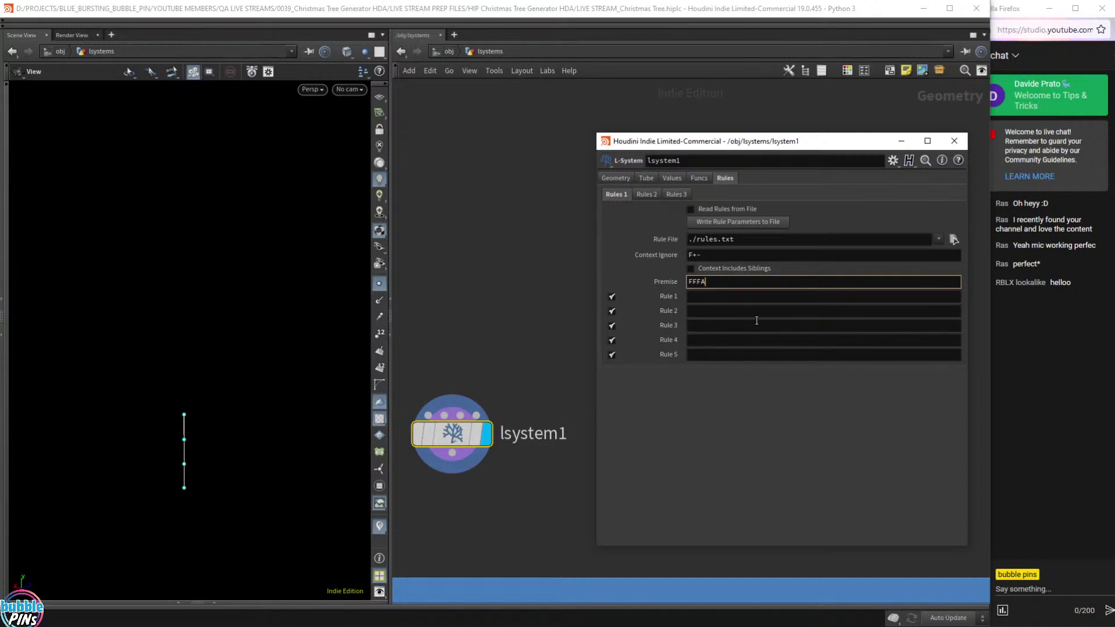
type("=")
key("BackSpace")
left_click(758, 442)
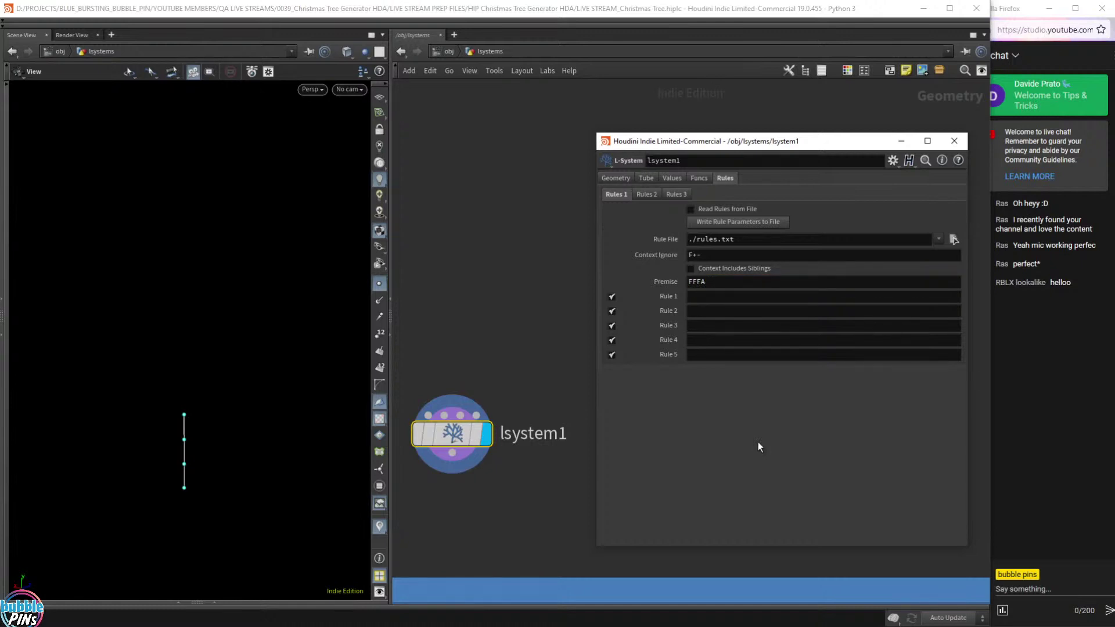
Frame the line drawn by the FFFA premise in the viewport and examine its segments.
left_click(727, 283)
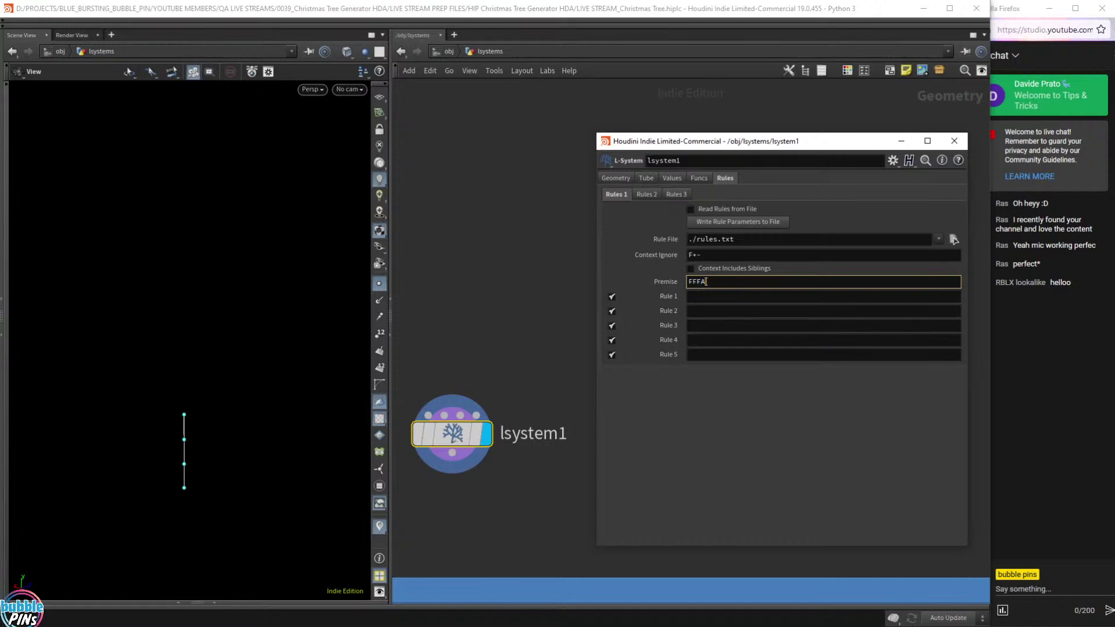
left_click_drag(140, 486, 160, 443)
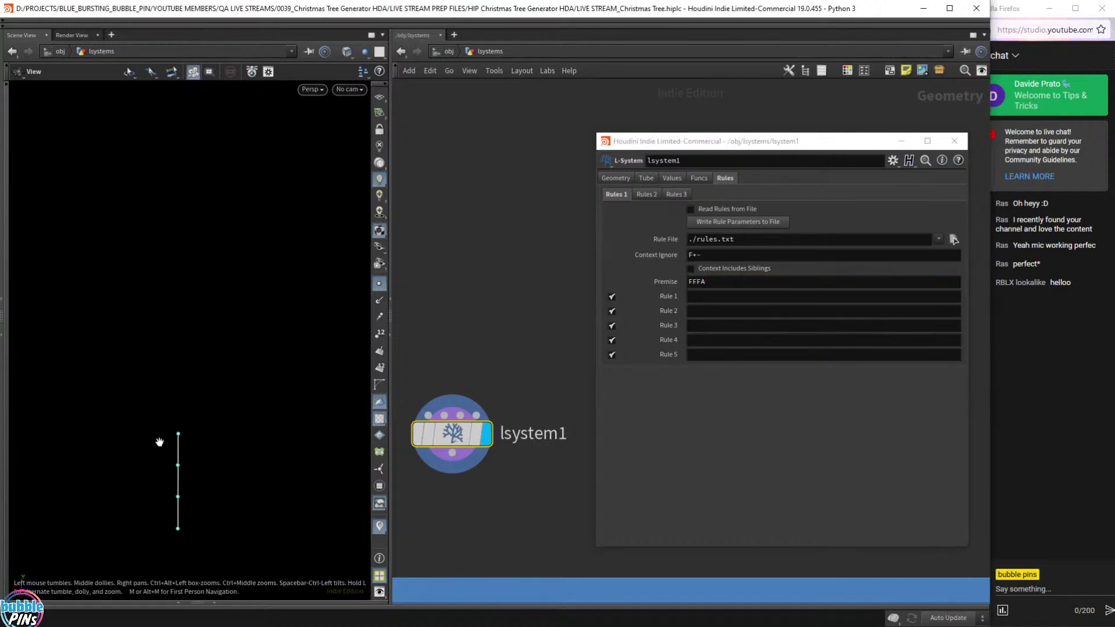
key("f")
scroll(232, 374, "down", 3)
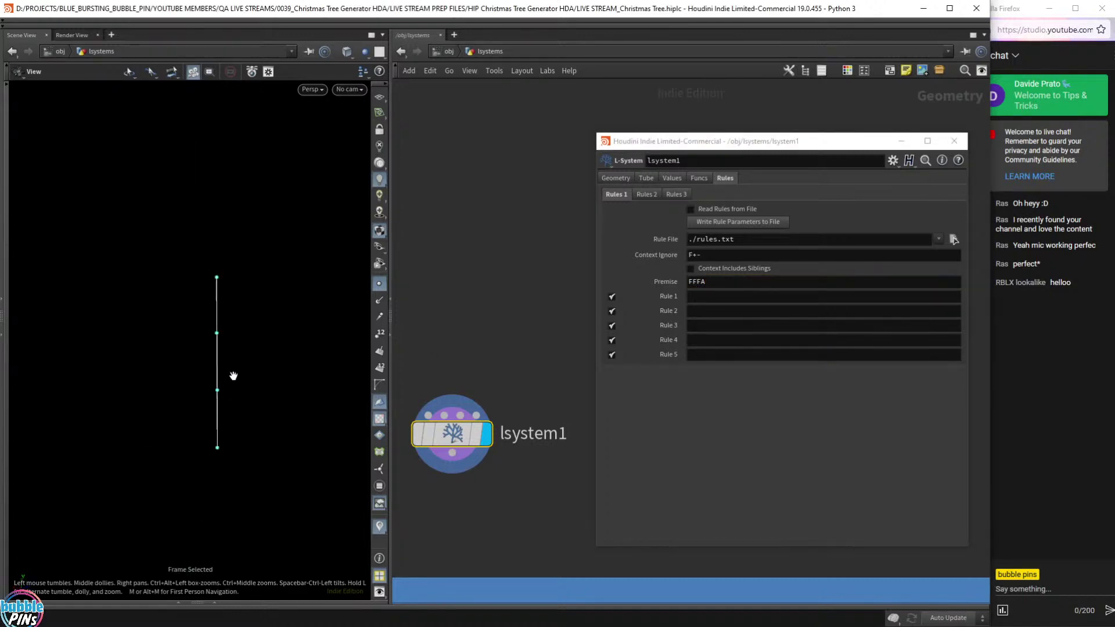
left_click_drag(233, 376, 252, 429)
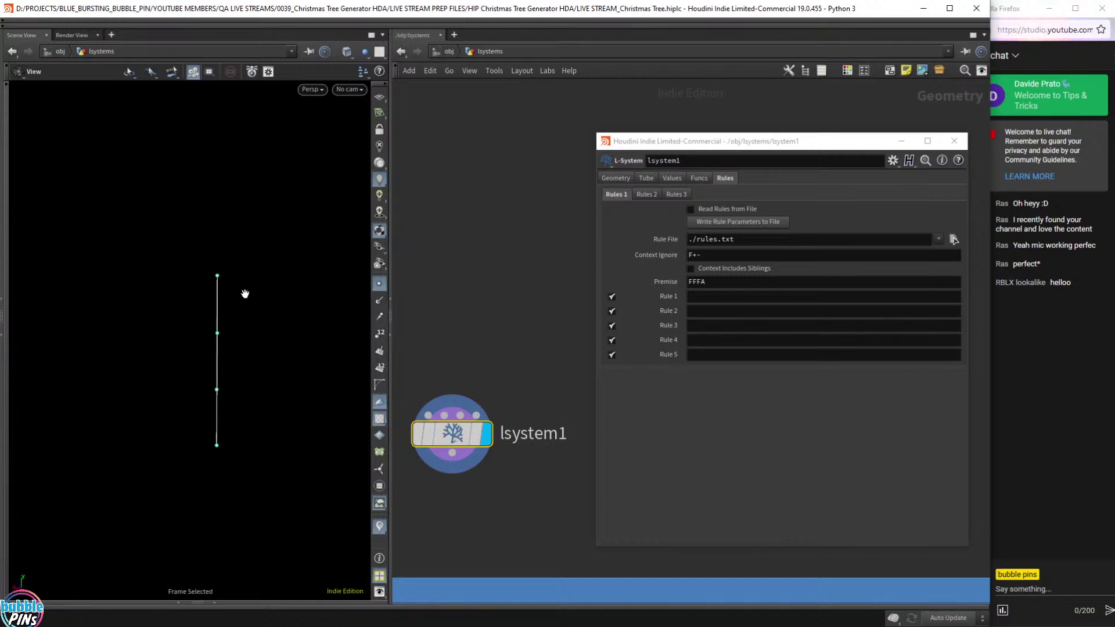
Remove the A from the Premise of lsystem1 so that it reads FFF.
left_click(714, 283)
key("BackSpace")
key("Return")
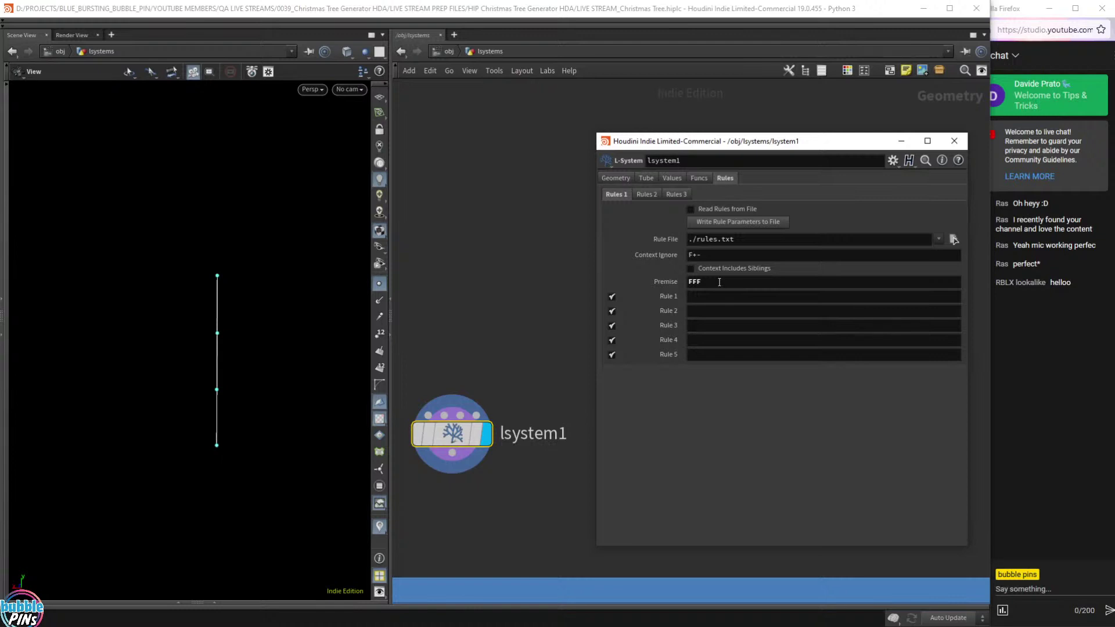
Reduce the Premise to a single F to show one forward segment.
left_click(720, 281)
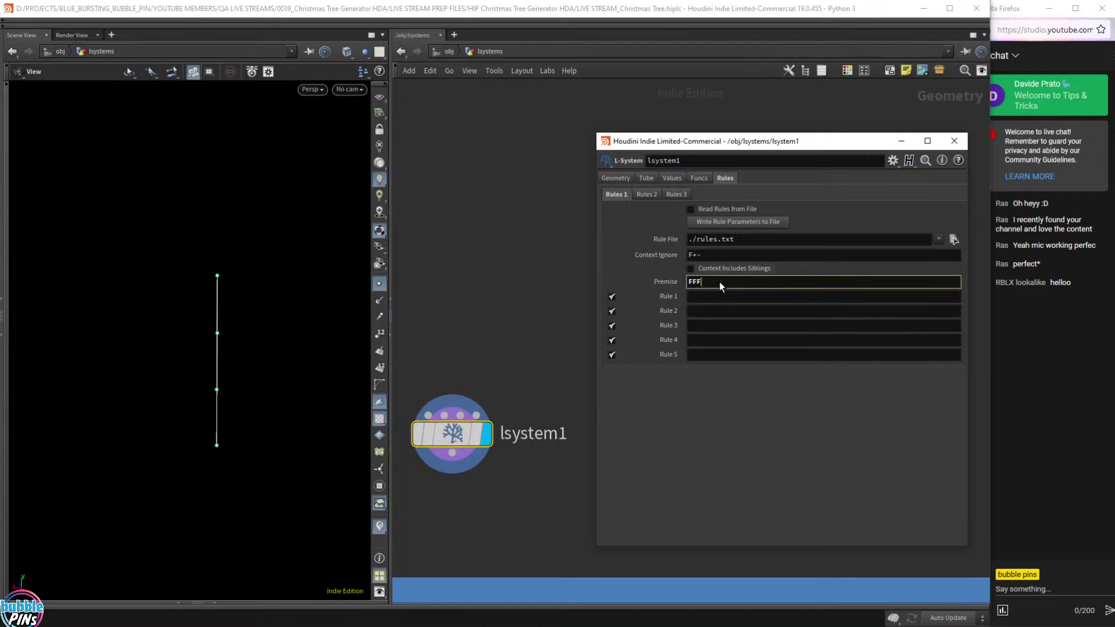
key("BackSpace")
key("BackSpace")
key("Return")
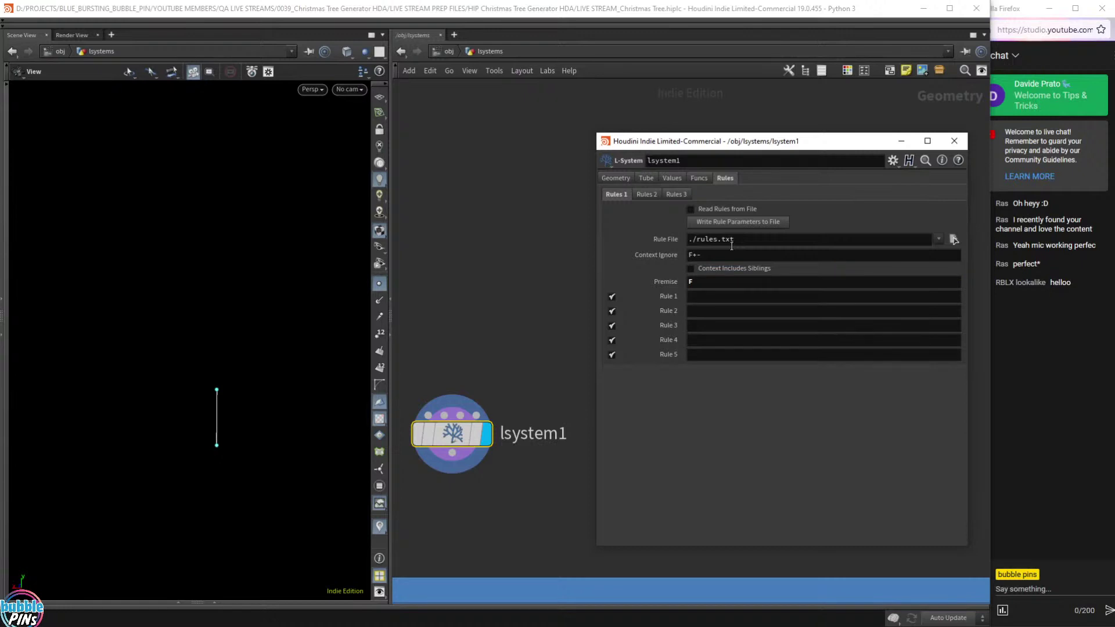
Extend the Premise one segment at a time to FF and FFF.
left_click(735, 282)
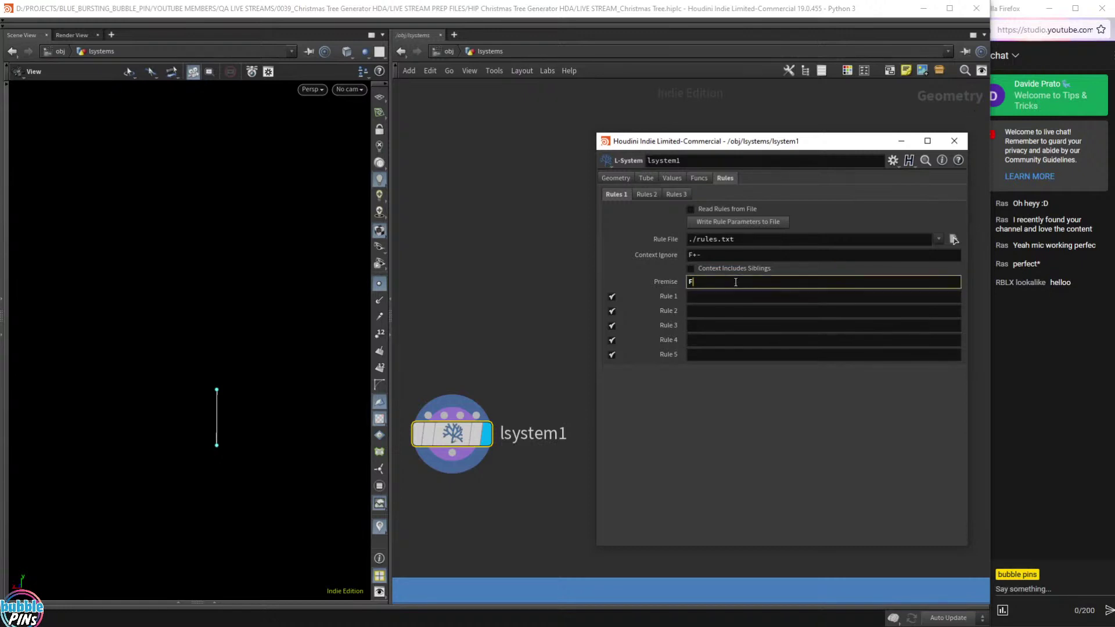
type("F")
key("Return")
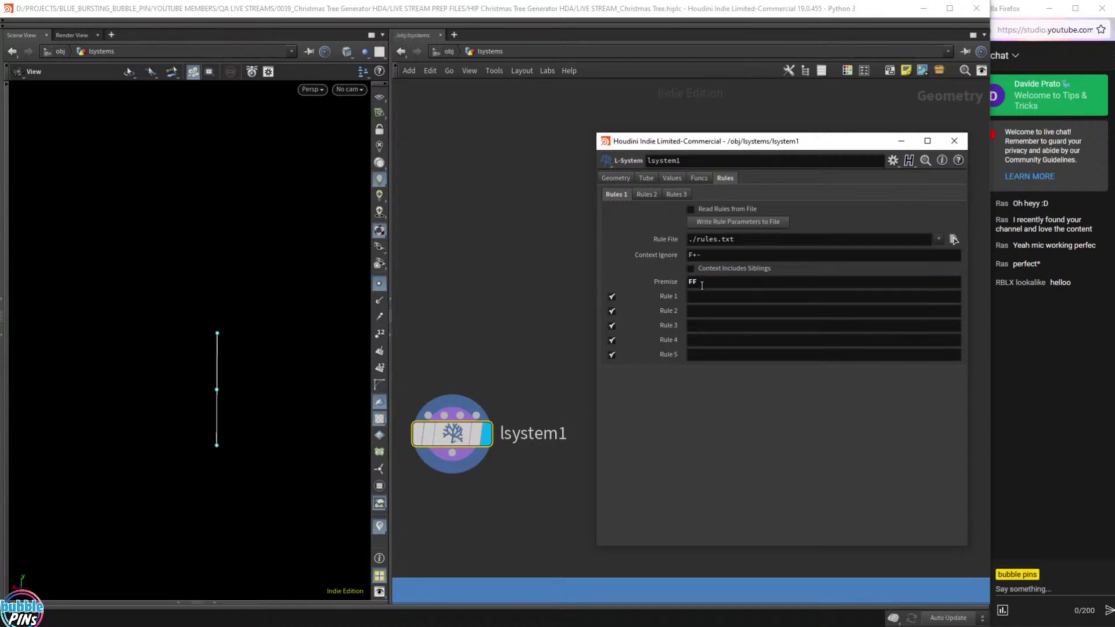
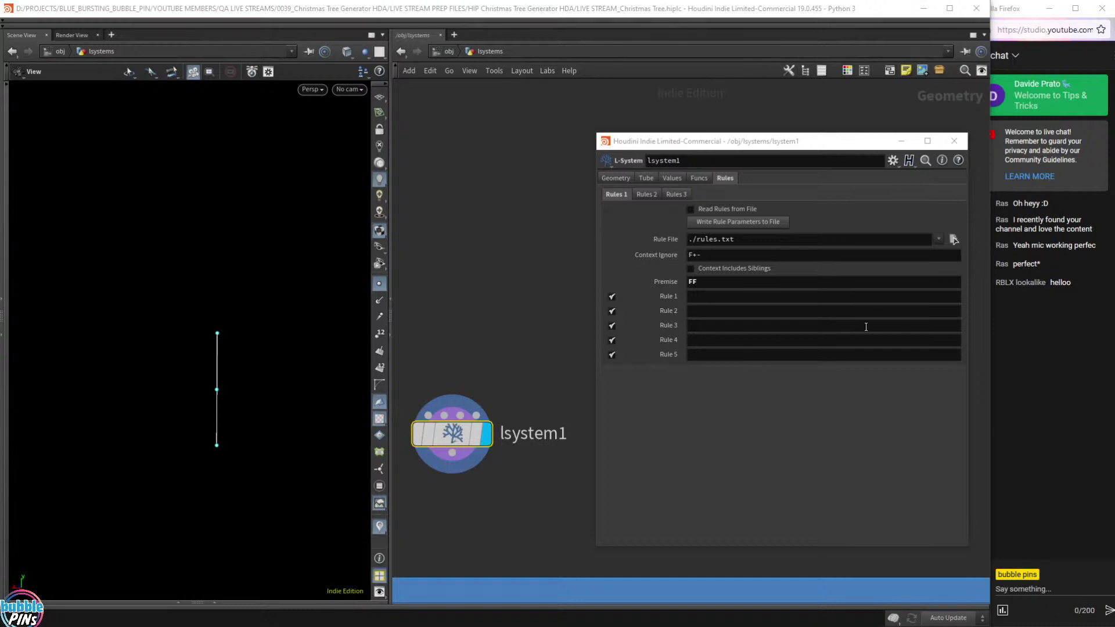
left_click(723, 281)
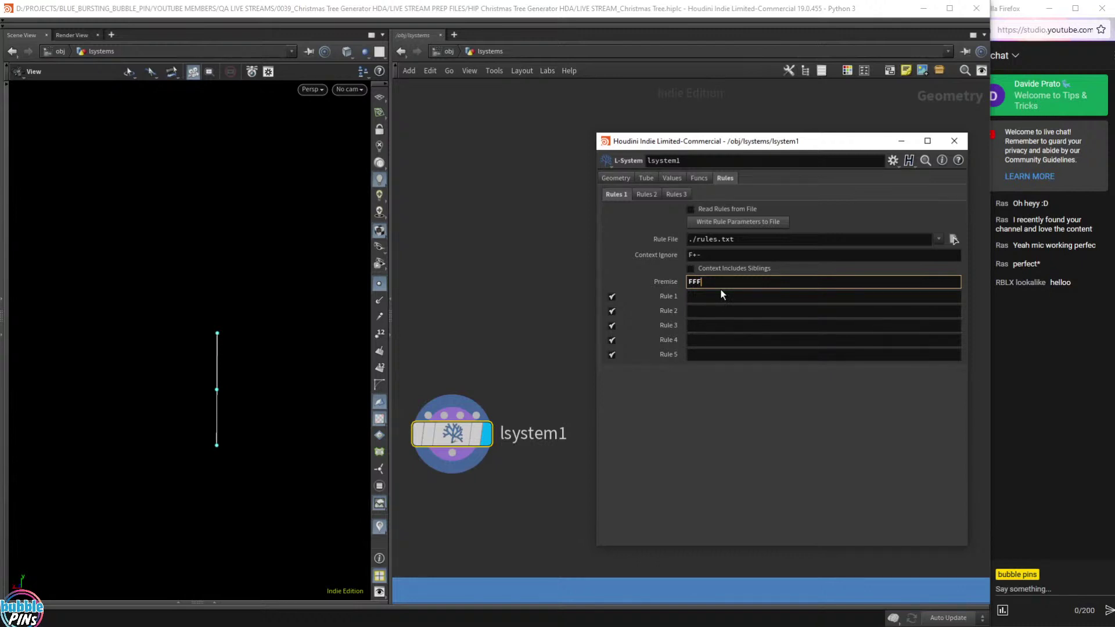
key("Return")
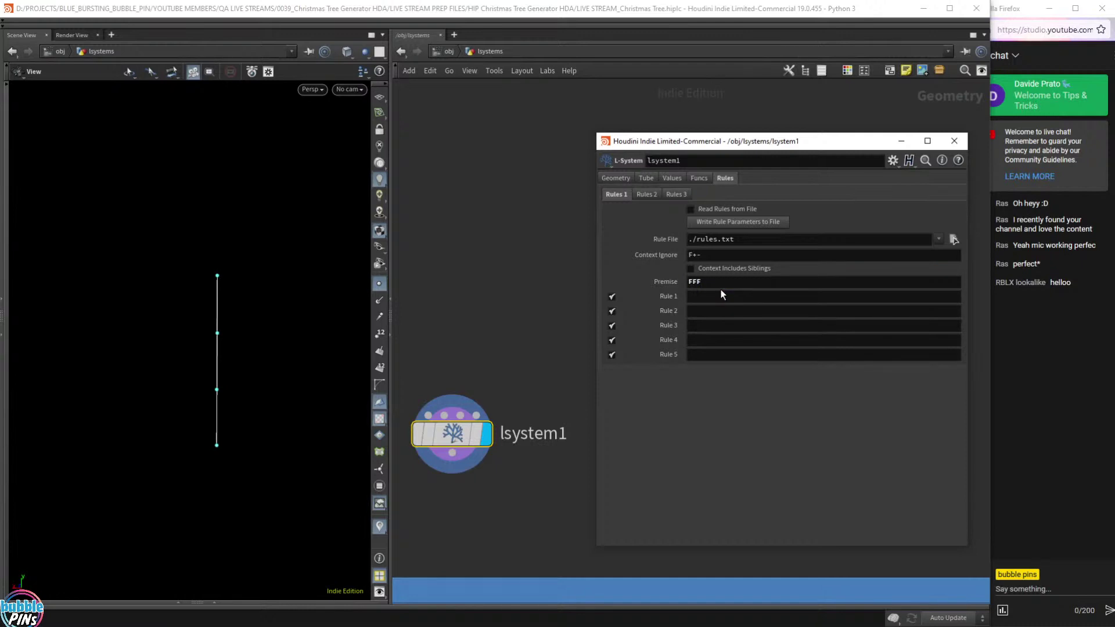
Give the last F of the Premise a length of 1 by changing it to FFF(1).
left_click(743, 283)
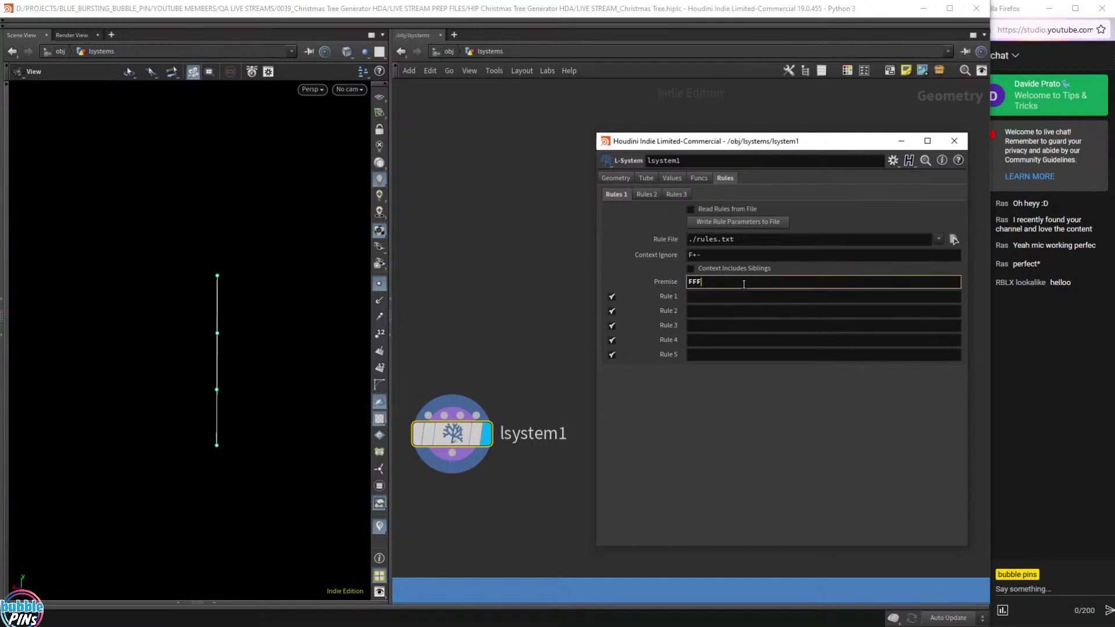
type("(")
type("1)")
key("Return")
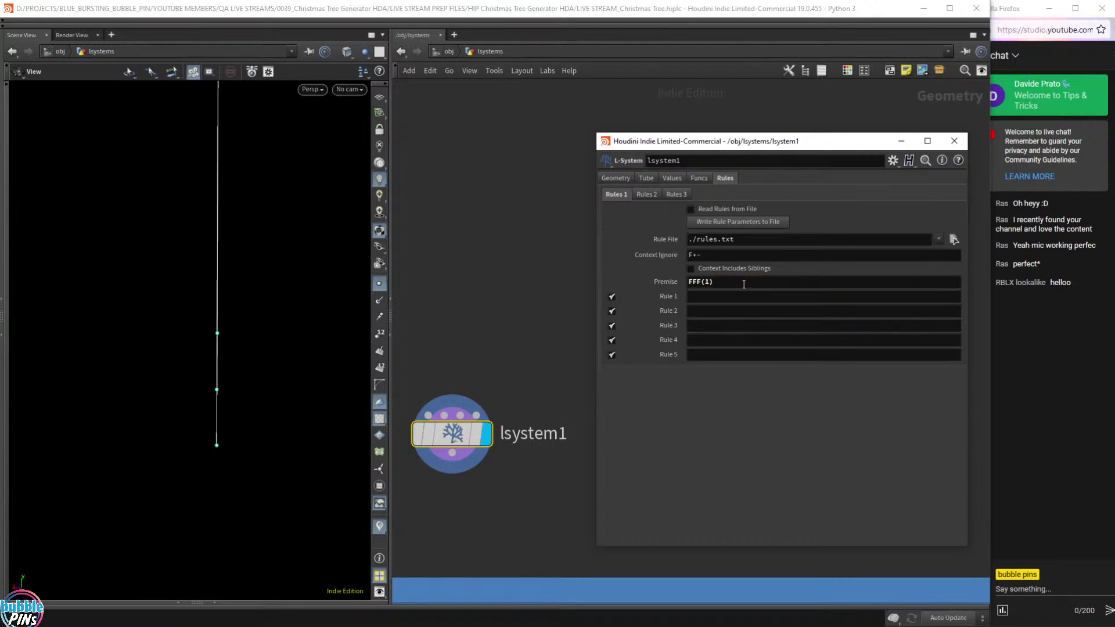
Turn on Display Ortho Grid in the viewport's display options and bring the whole L-system line into view.
left_click(744, 284)
type("d")
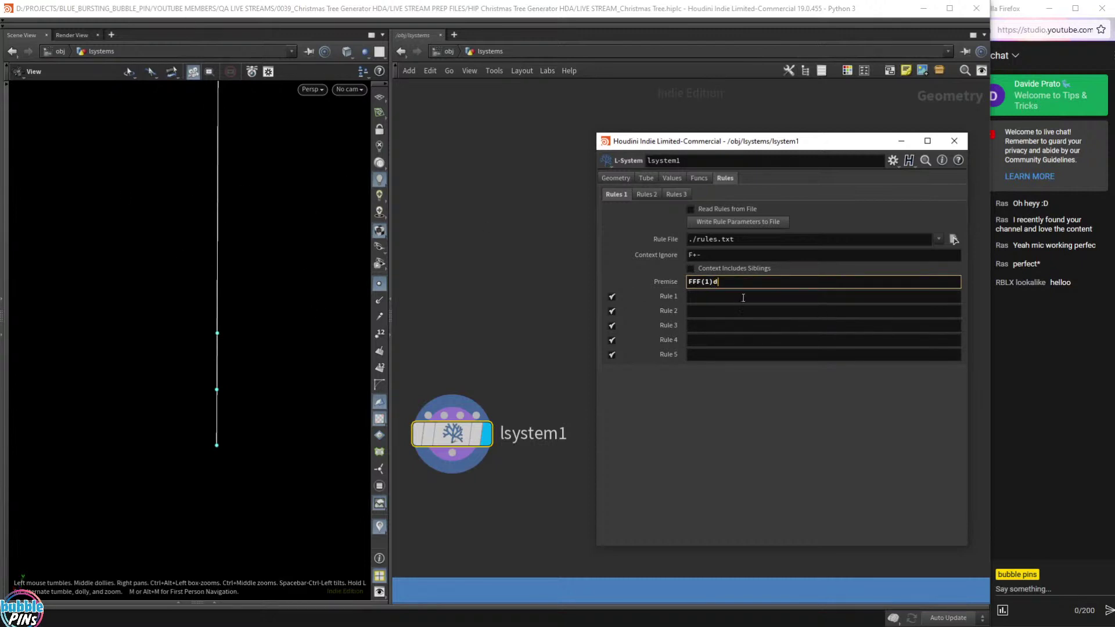
key("BackSpace")
key("d")
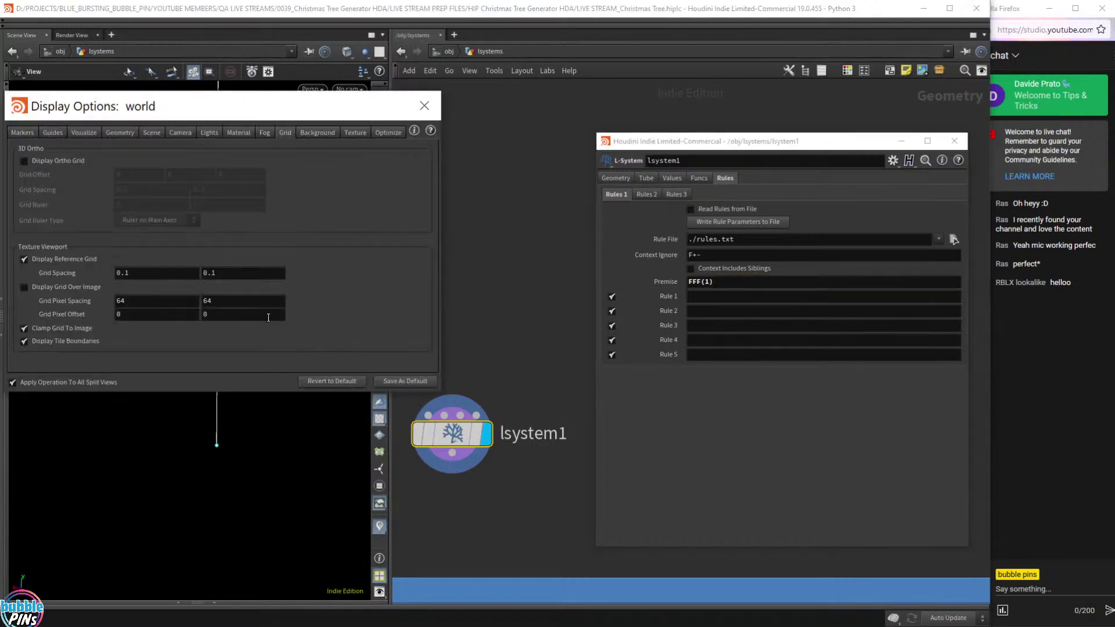
left_click(57, 160)
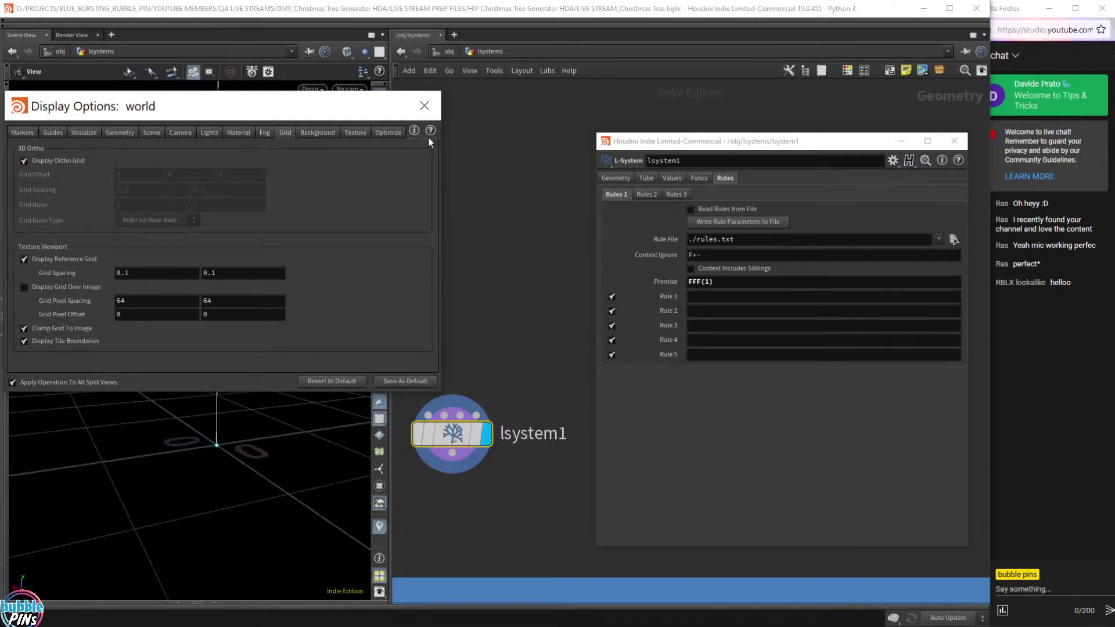
left_click(425, 107)
scroll(258, 295, "down", 4)
scroll(259, 295, "down", 1)
right_click_drag(259, 295, 239, 366)
scroll(239, 366, "down", 2)
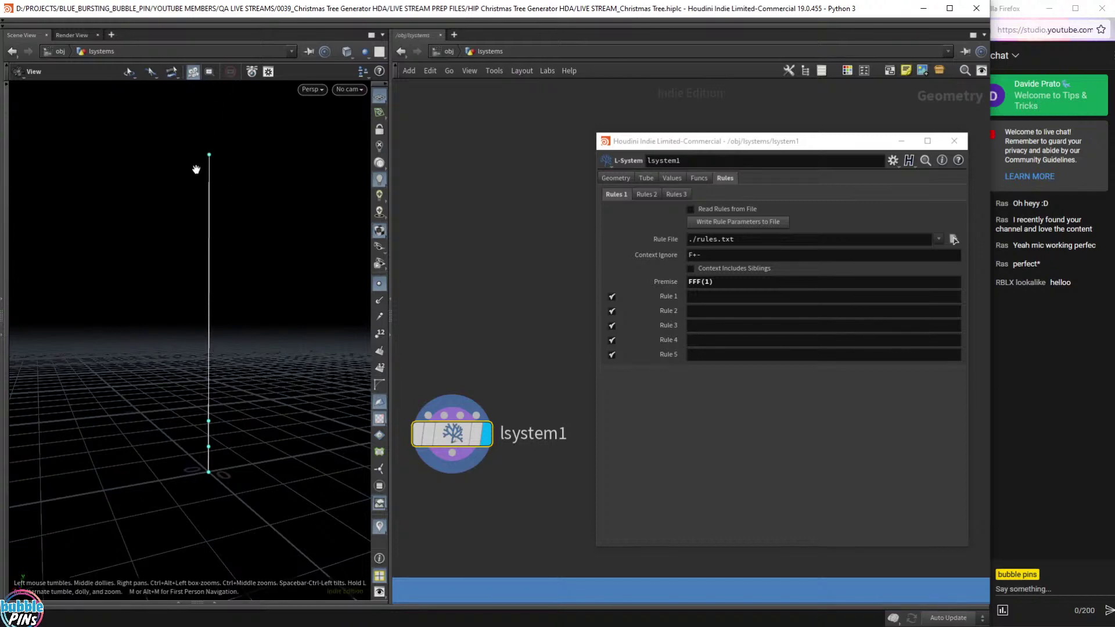
left_click_drag(221, 189, 226, 225)
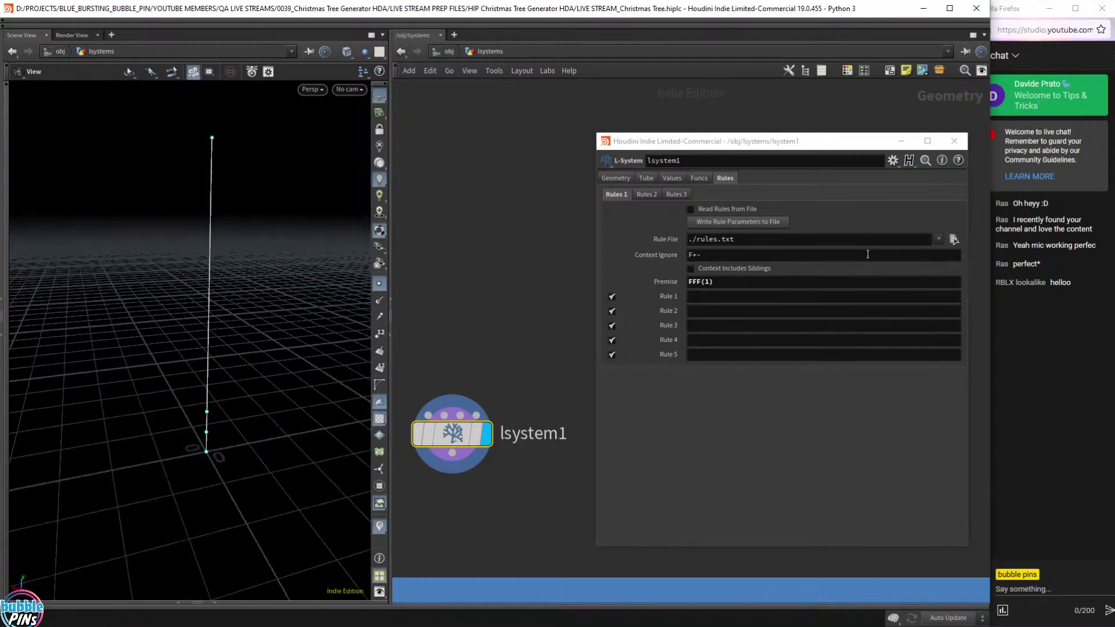
Review lsystem1's Values and Geometry parameters, and re-enter 1 as the length of the last F in the Premise.
left_click(666, 180)
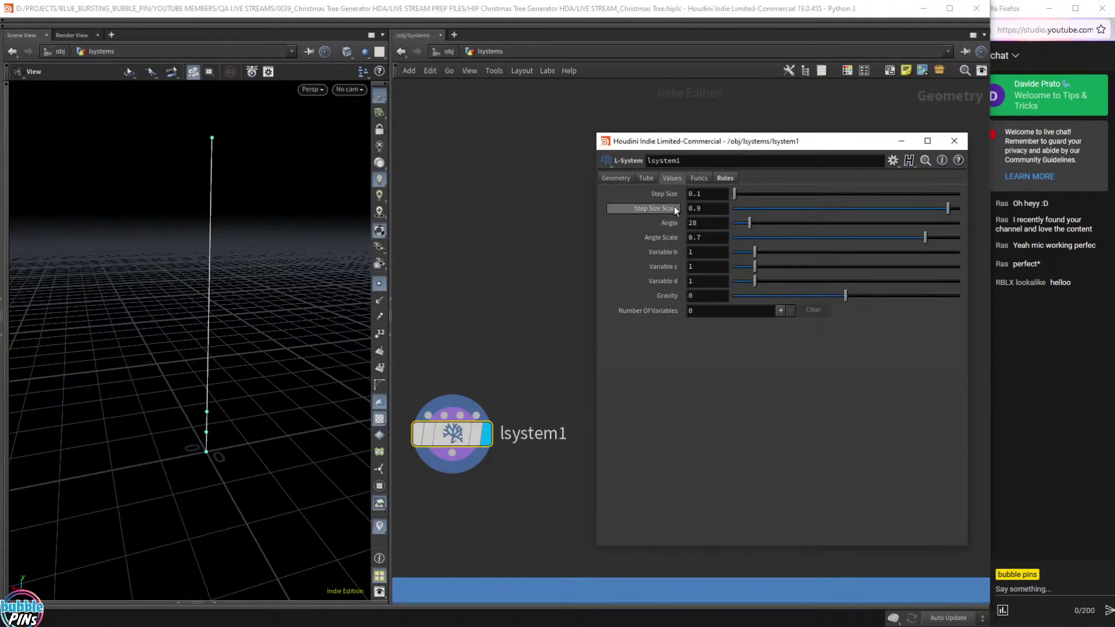
left_click(617, 179)
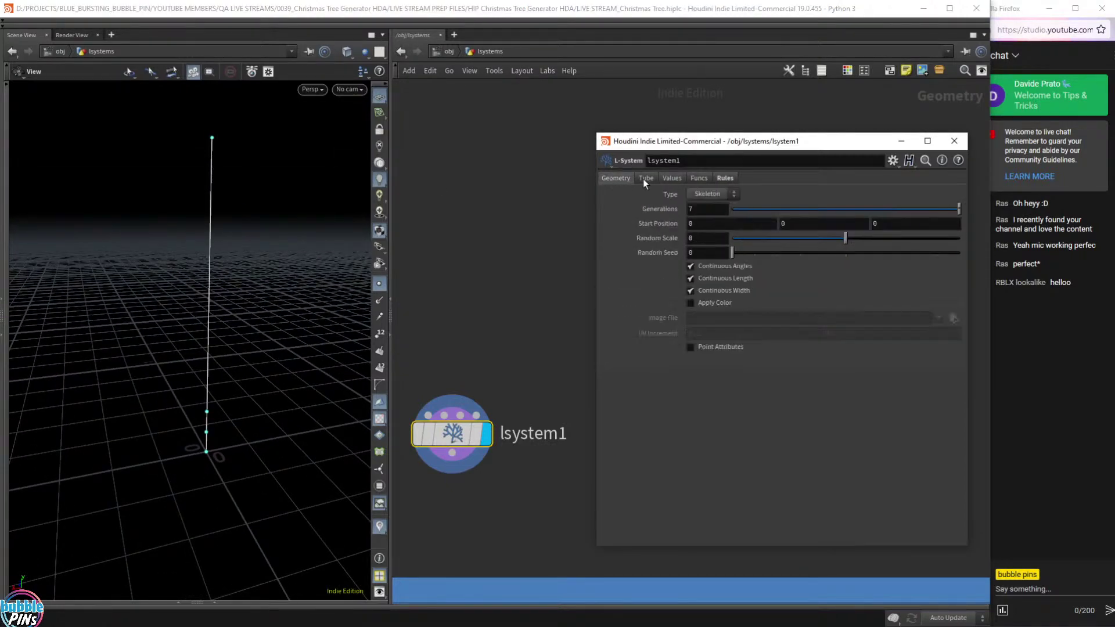
left_click(725, 180)
left_click(719, 284)
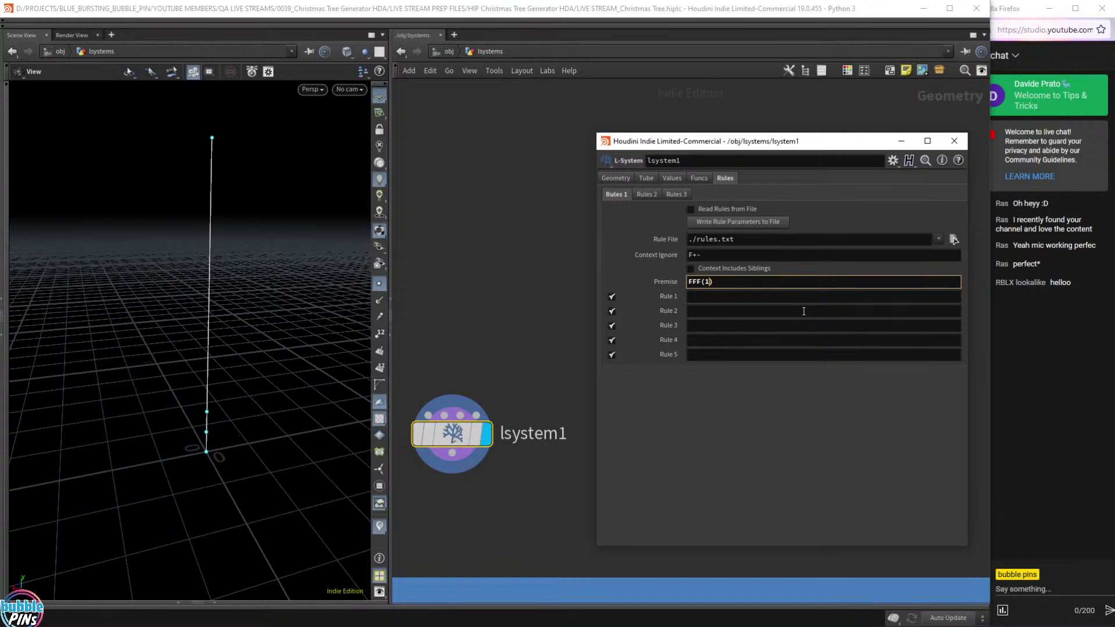
key("BackSpace")
type("1")
key("Return")
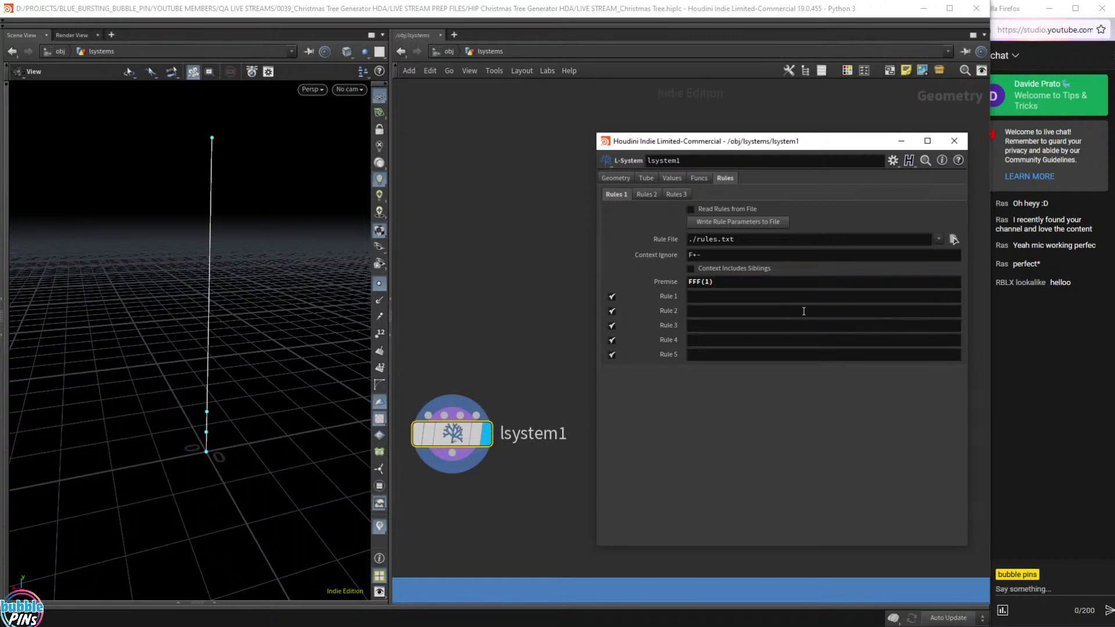
Shorten the last F of the Premise by changing it to FFF(0.1), and examine the segments up close.
left_click(709, 282)
key("BackSpace")
type("0.1")
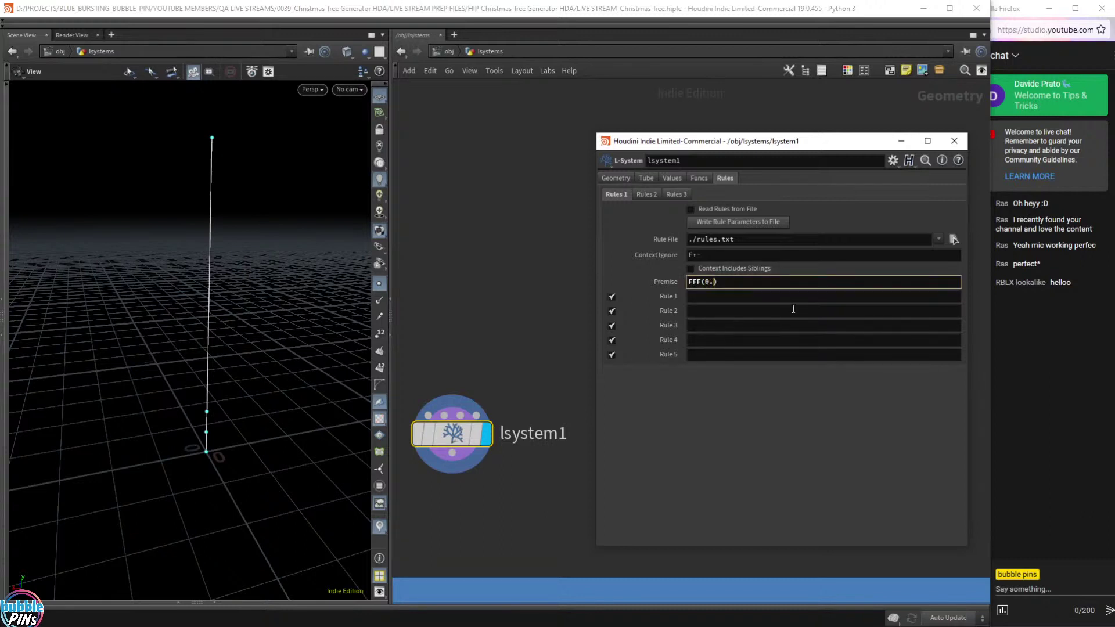
left_click(478, 301)
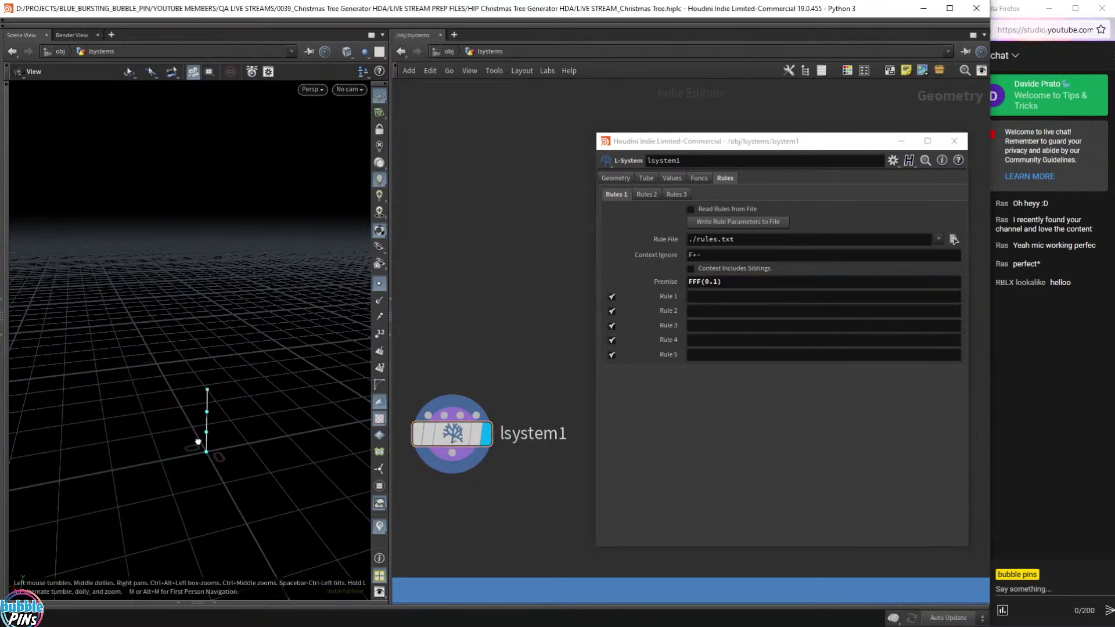
left_click_drag(201, 442, 202, 416)
key("f")
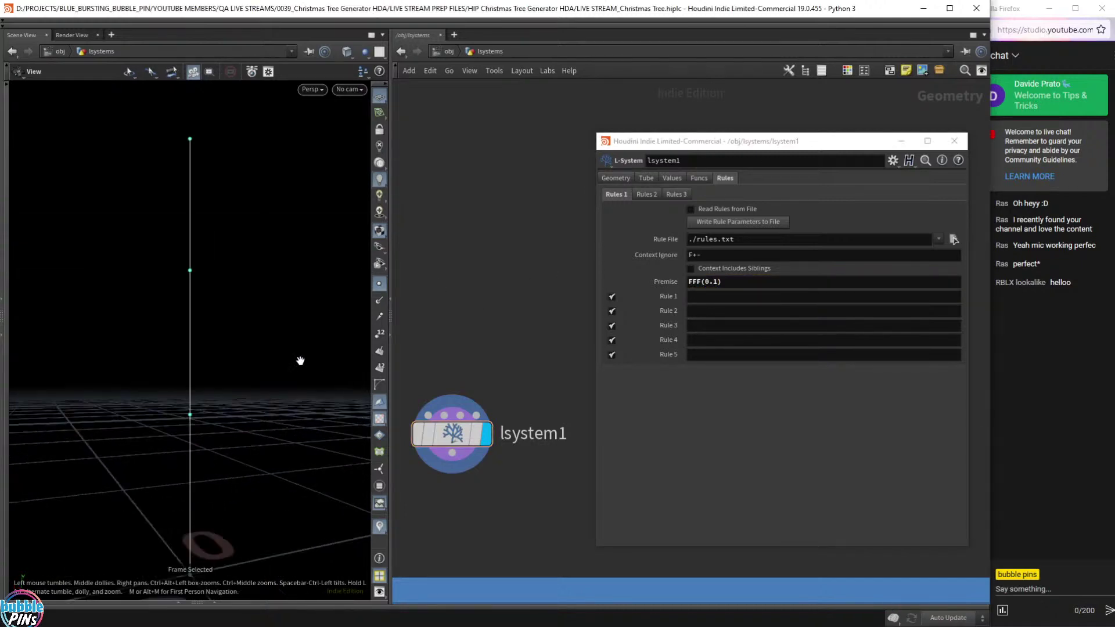
scroll(301, 360, "down", 4)
right_click_drag(282, 351, 215, 351)
left_click_drag(213, 328, 221, 351)
right_click_drag(222, 351, 252, 346)
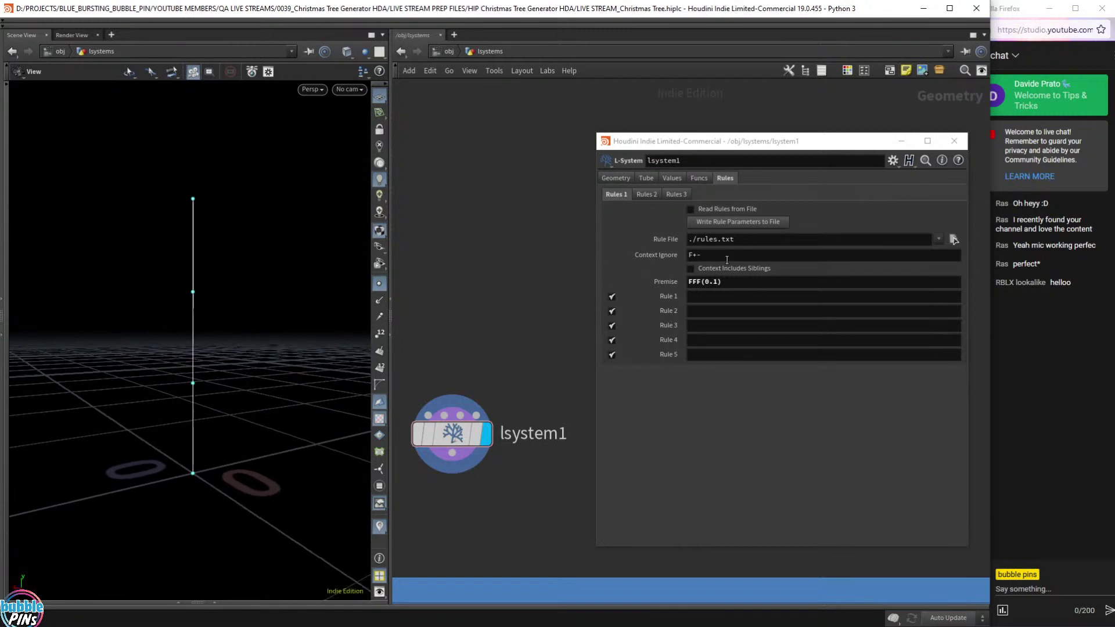
left_click_drag(218, 268, 213, 246)
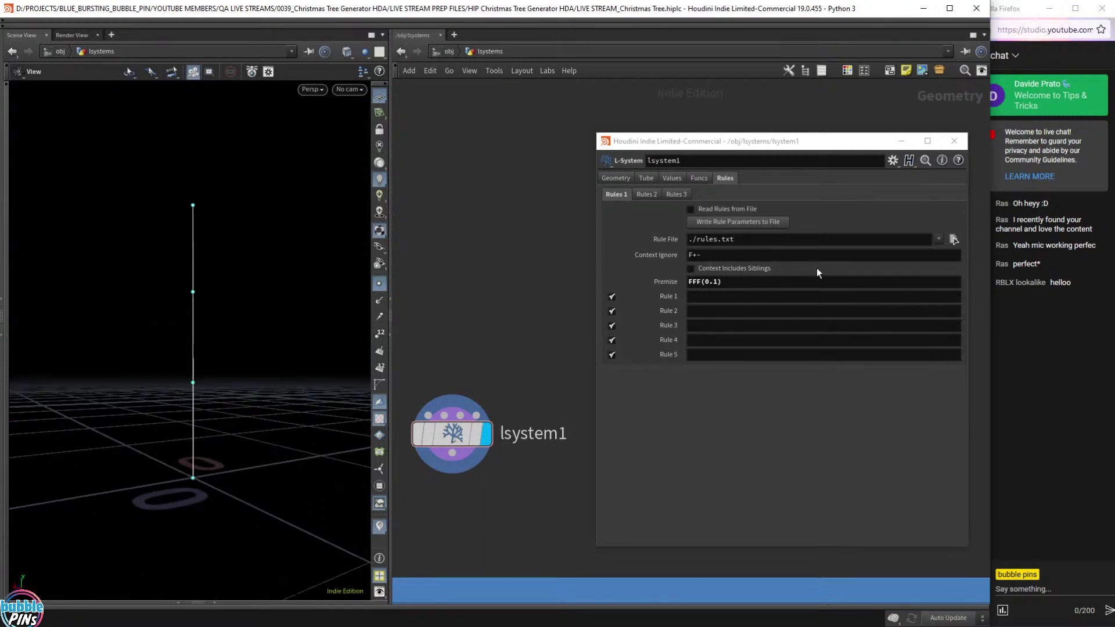
Set the length of the last F in the Premise to 0.05, giving FFF(0.05).
left_click(722, 283)
key("Left")
key("BackSpace")
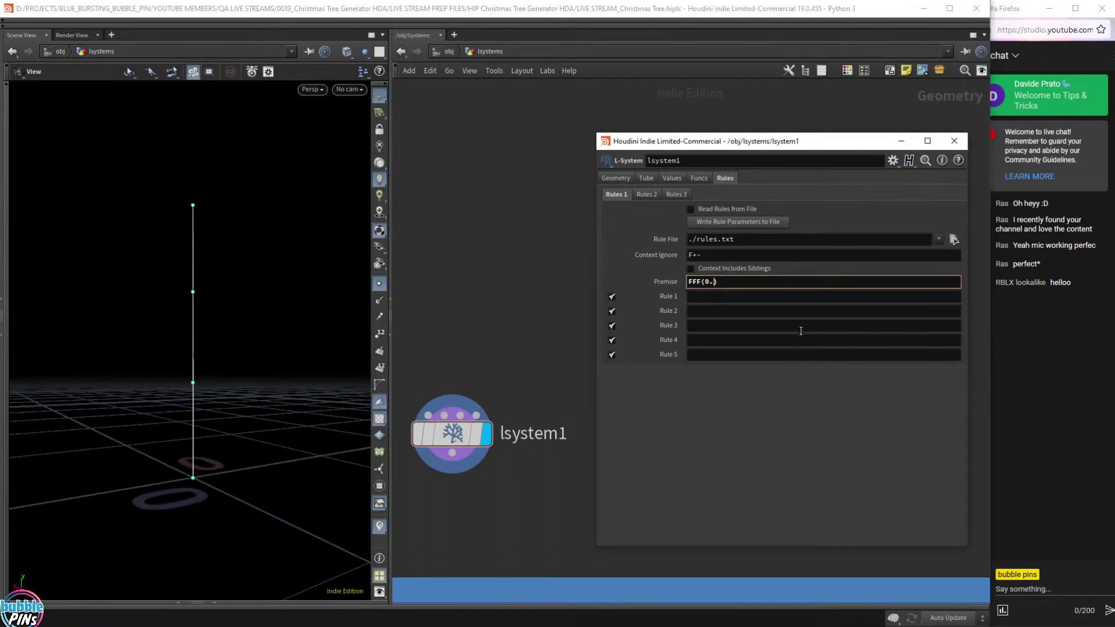
type("05")
key("Return")
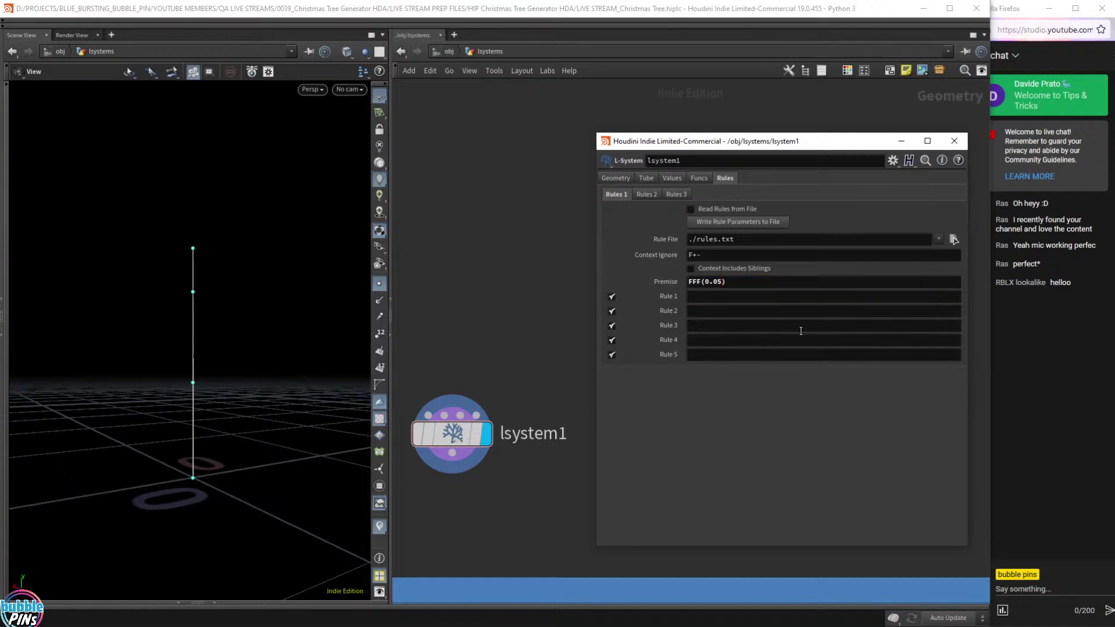
left_click_drag(187, 270, 212, 280)
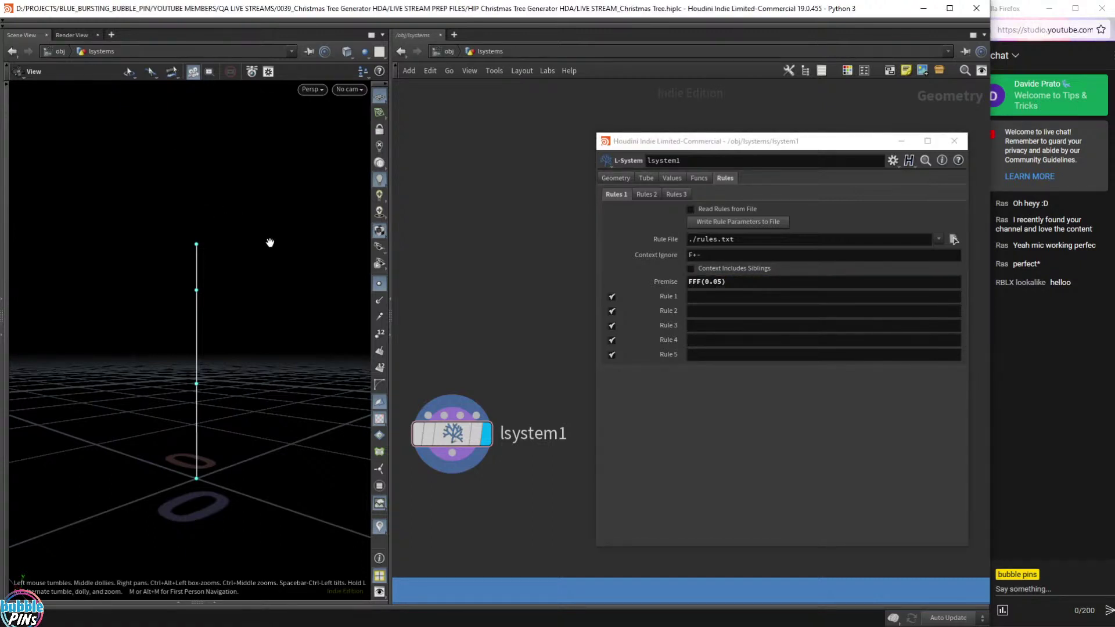
Append +F to the Premise so that a rotated segment follows, giving FFF(0.05)+F.
left_click(751, 284)
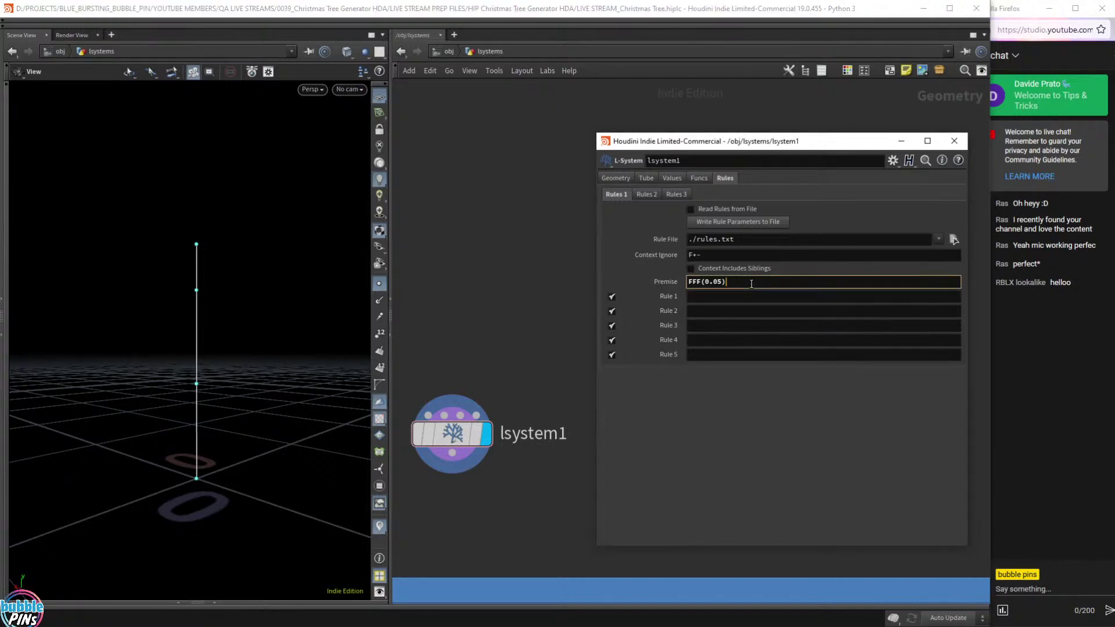
type("+F")
type("-")
key("BackSpace")
key("Return")
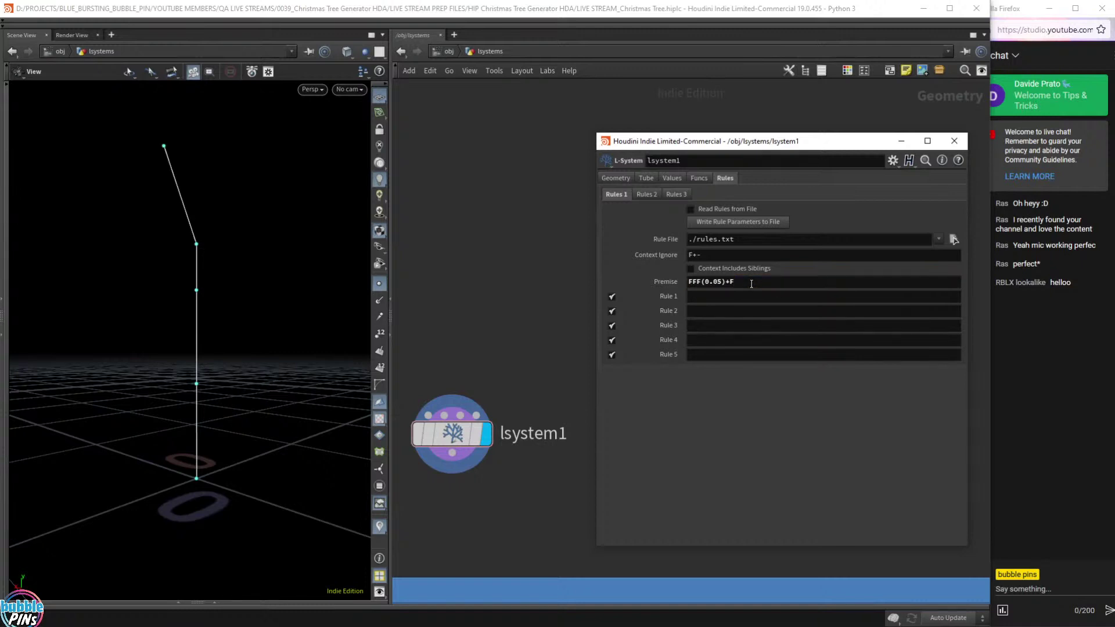
left_click_drag(233, 218, 258, 241)
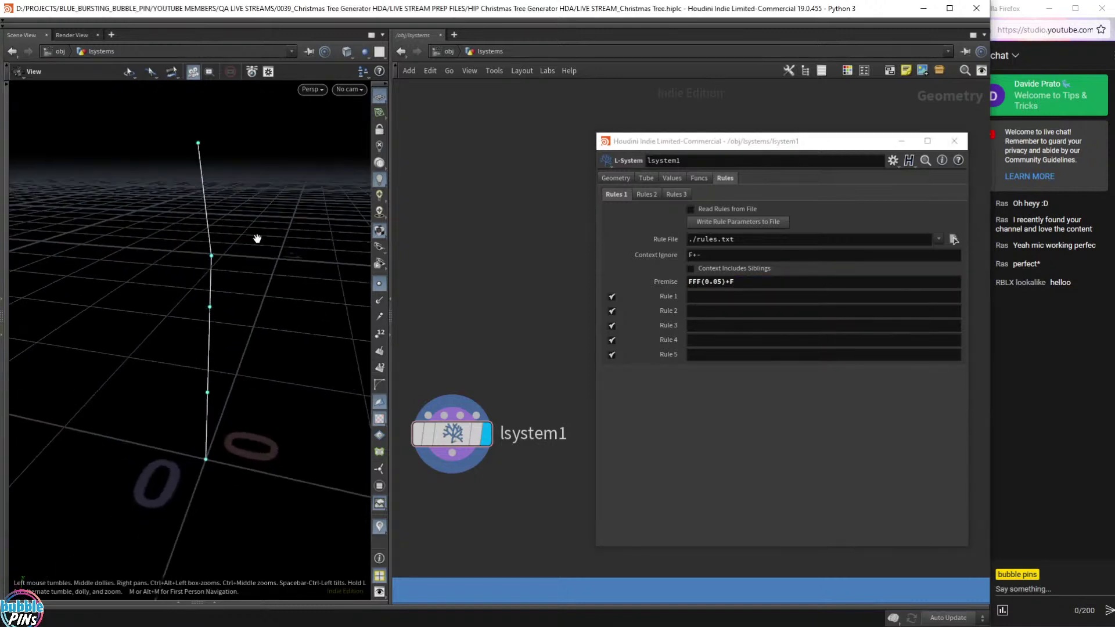
Split the scene view into two side-by-side viewports, widen the pane, and use a Front view beside the perspective view framed on the branch.
key("space+b")
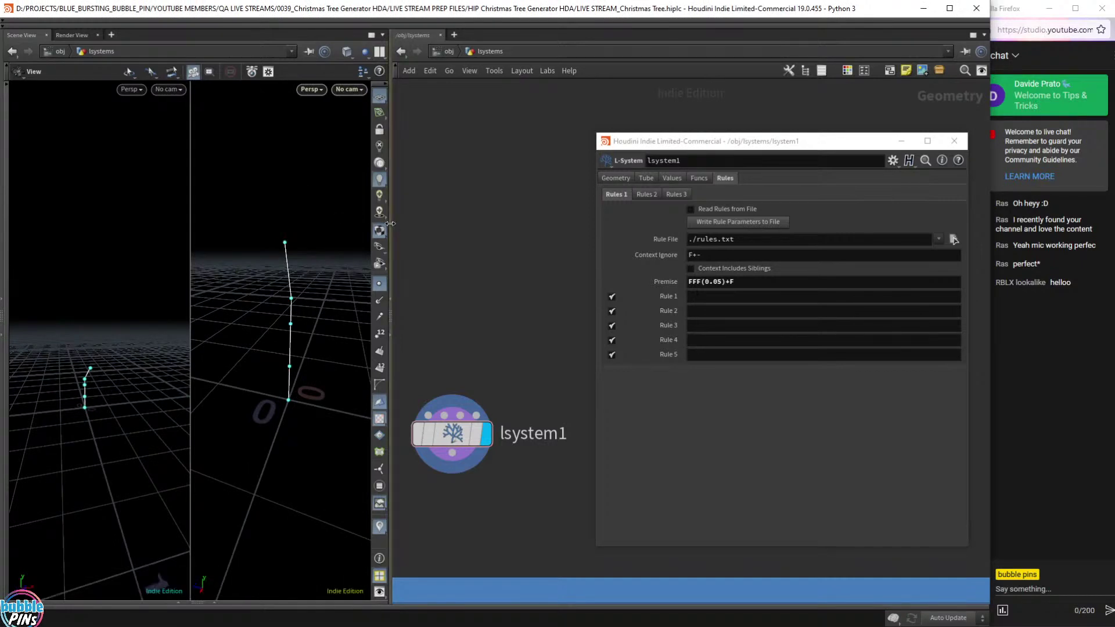
left_click_drag(390, 224, 450, 228)
left_click_drag(122, 355, 143, 302)
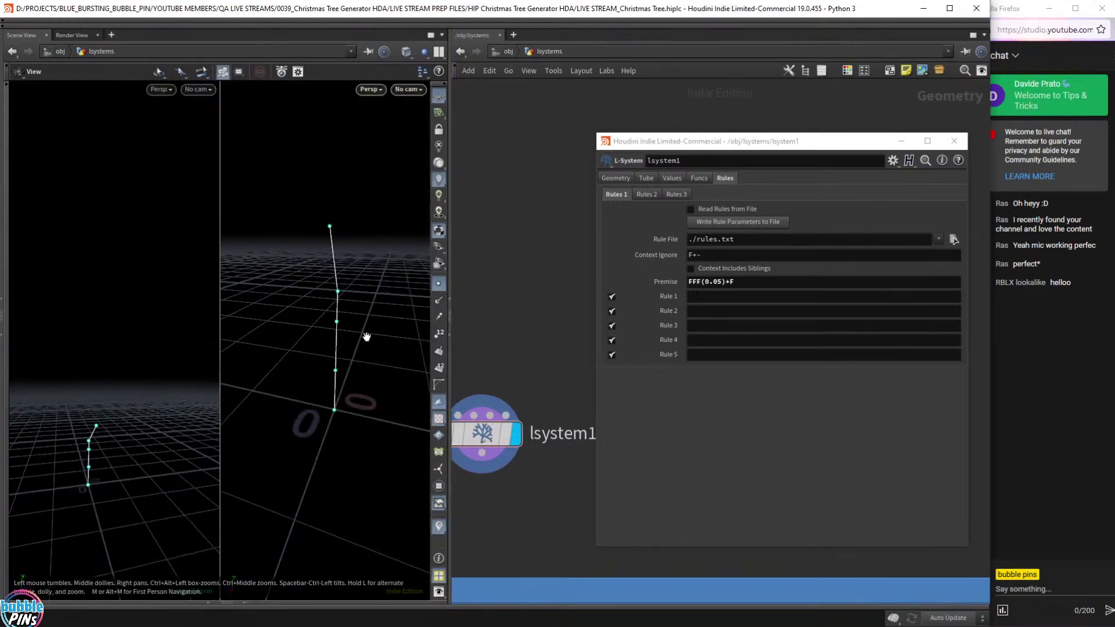
key("space+3")
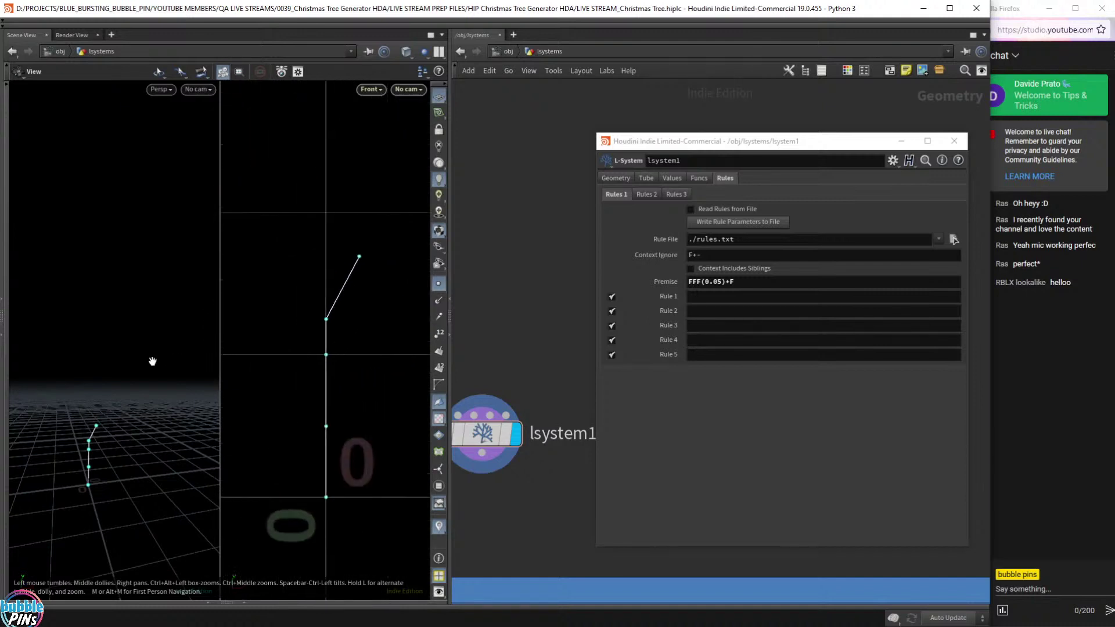
left_click_drag(155, 361, 134, 351)
scroll(125, 342, "up", 5)
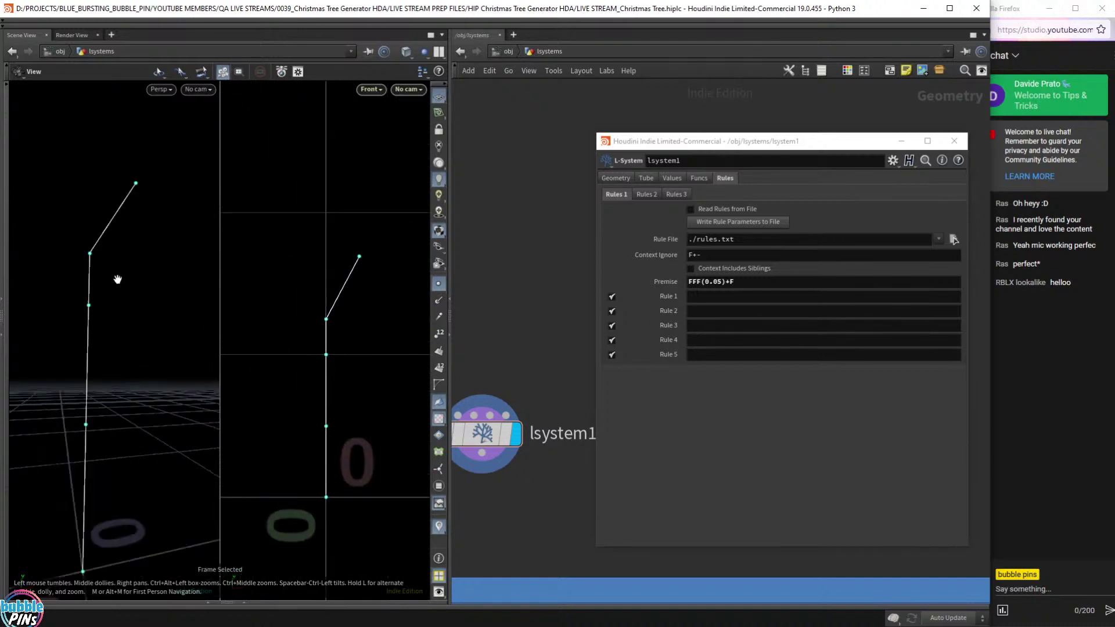
key("space+g")
scroll(121, 316, "down", 3)
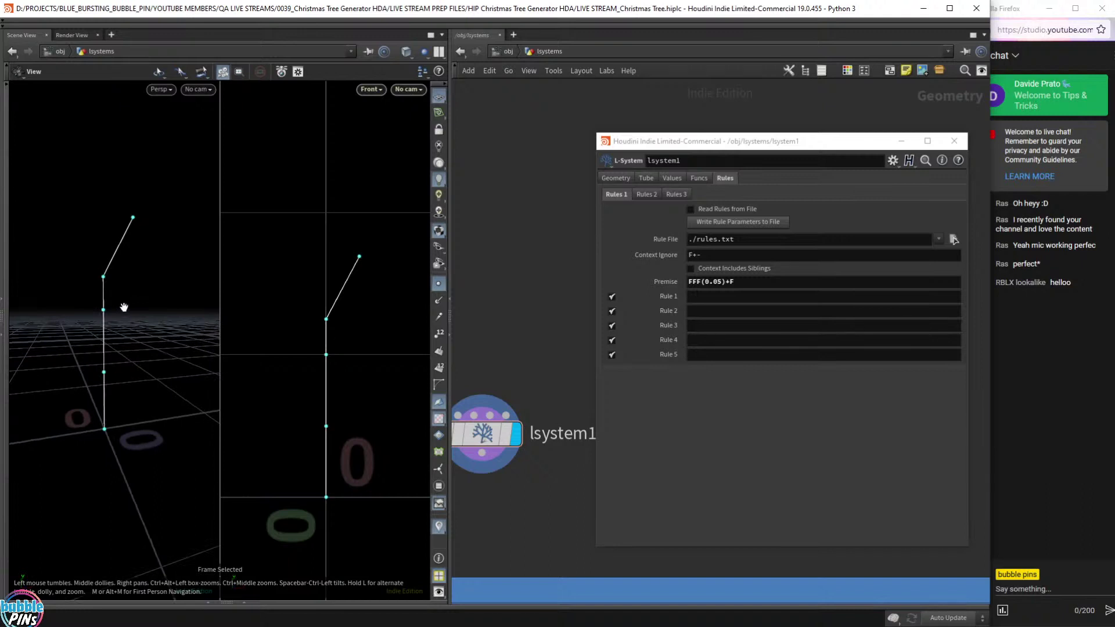
left_click_drag(146, 296, 120, 316)
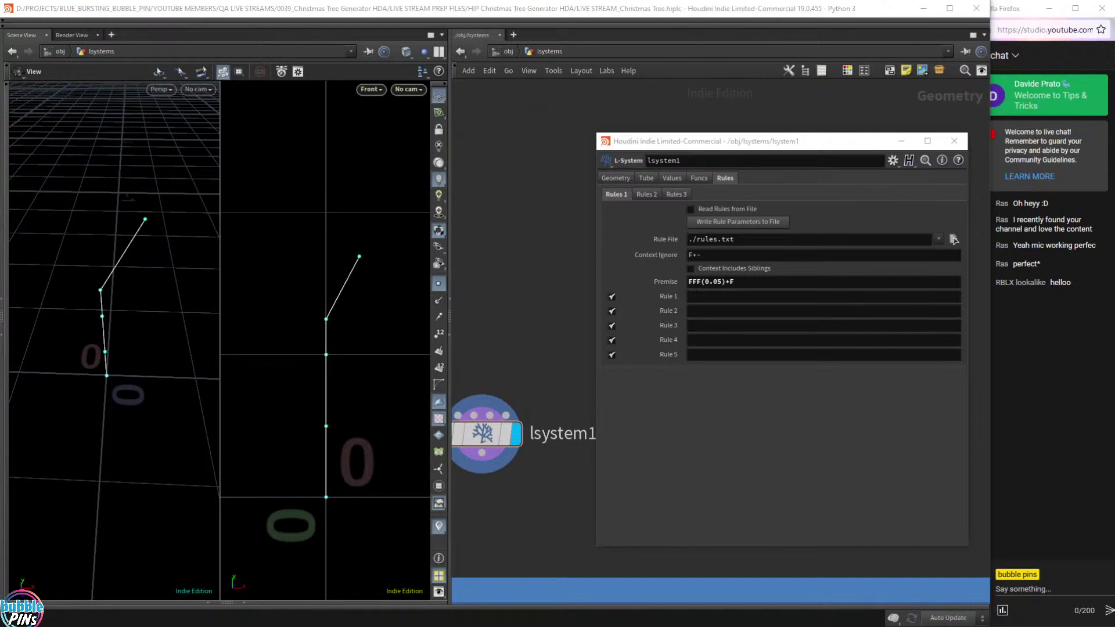
Paste the copied AXIS_PARAMS, object_merge1 and merge4 nodes into the network beside lsystem1.
mouse_move(527, 312)
middle_mouse_down()
mouse_move(580, 316)
mouse_move(661, 283)
middle_mouse_up()
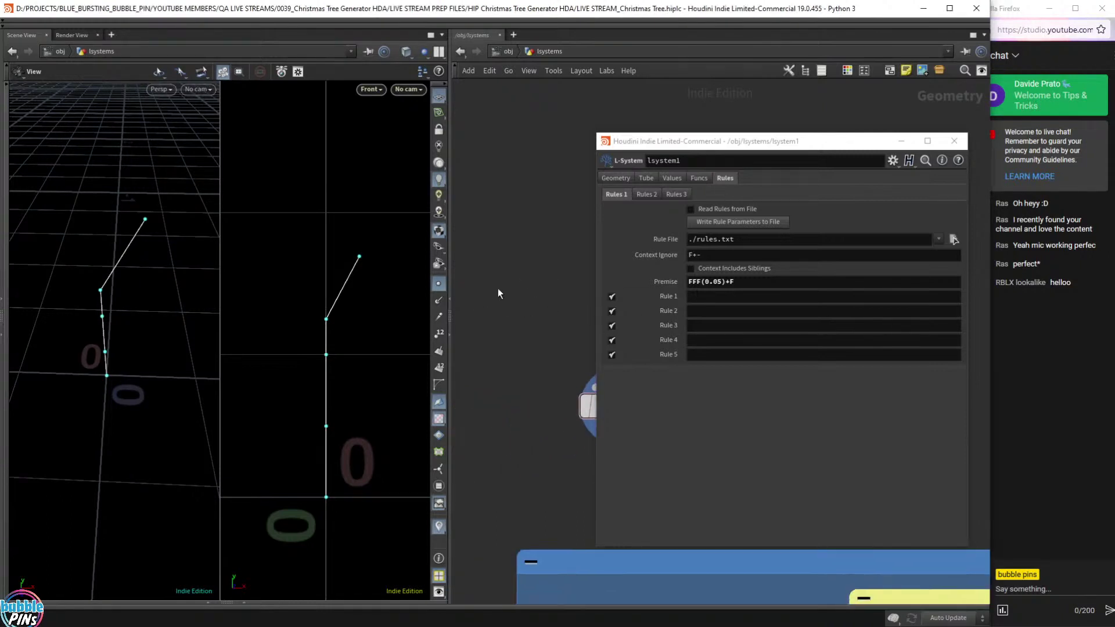
middle_click_drag(498, 294, 575, 279)
middle_click_drag(489, 333, 505, 323)
key("ctrl+v")
scroll(517, 362, "down", 7)
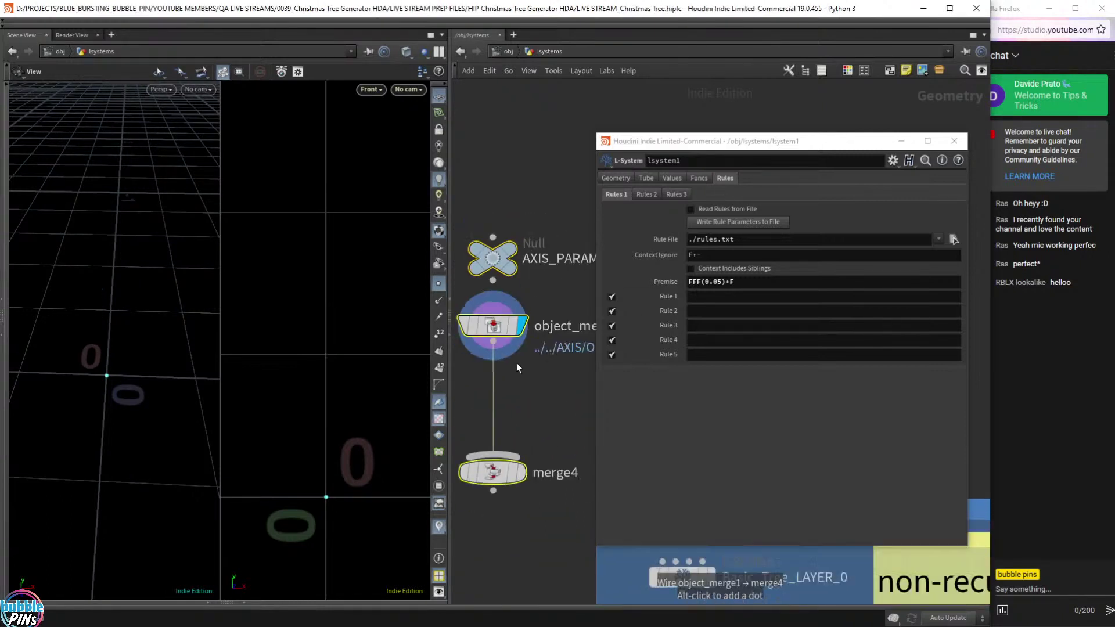
middle_click_drag(528, 372, 517, 372)
left_click_drag(498, 399, 469, 398)
left_click(505, 385)
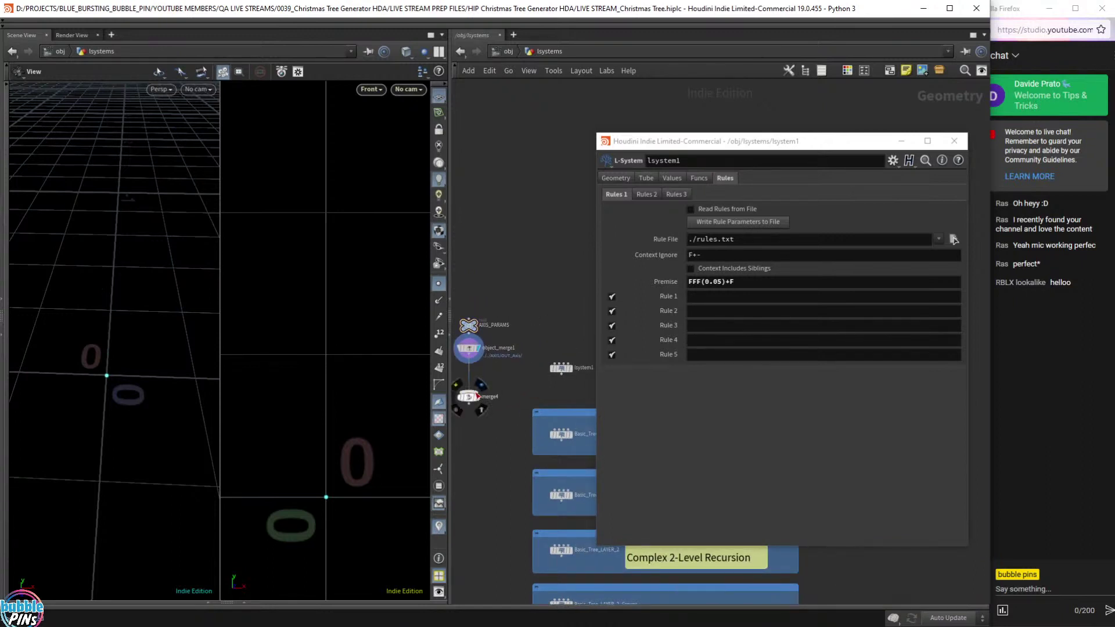
left_click(566, 370)
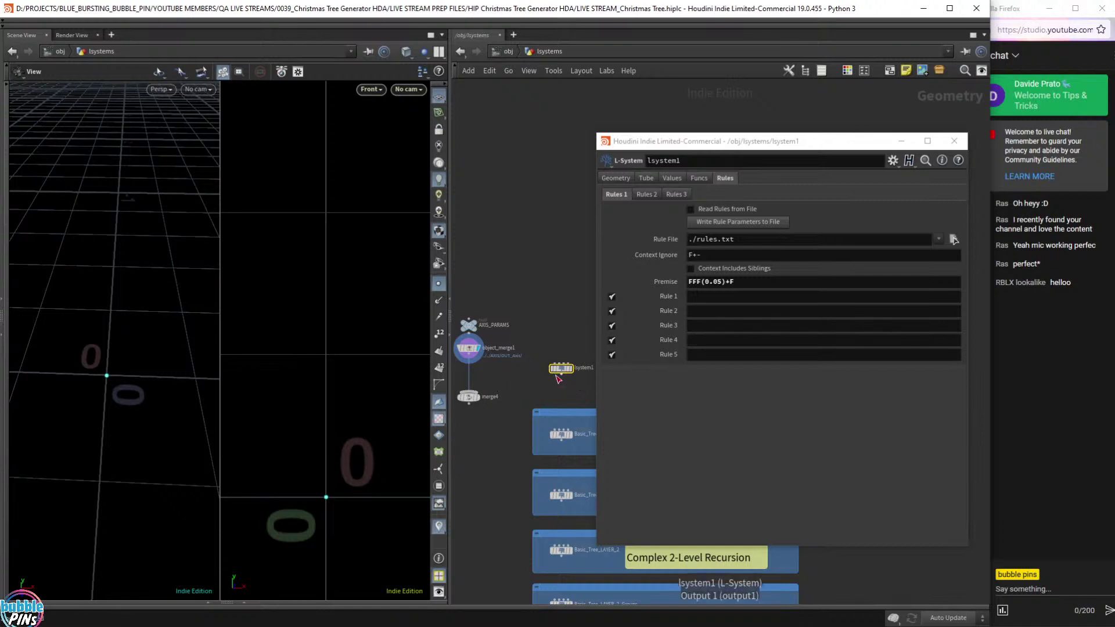
scroll(494, 365, "up", 5)
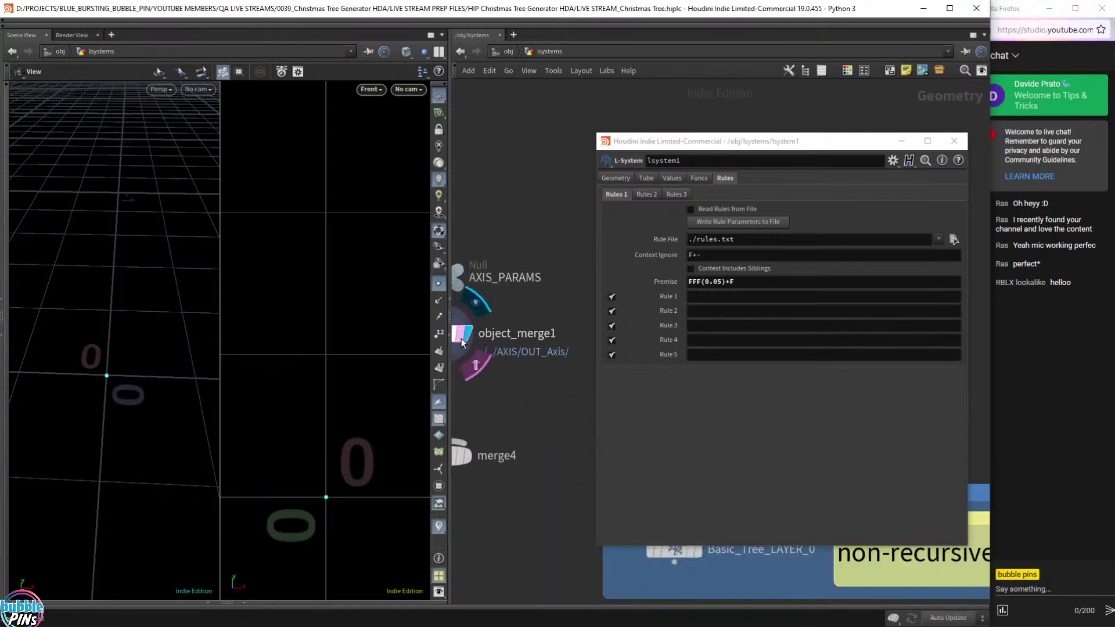
scroll(526, 401, "down", 5)
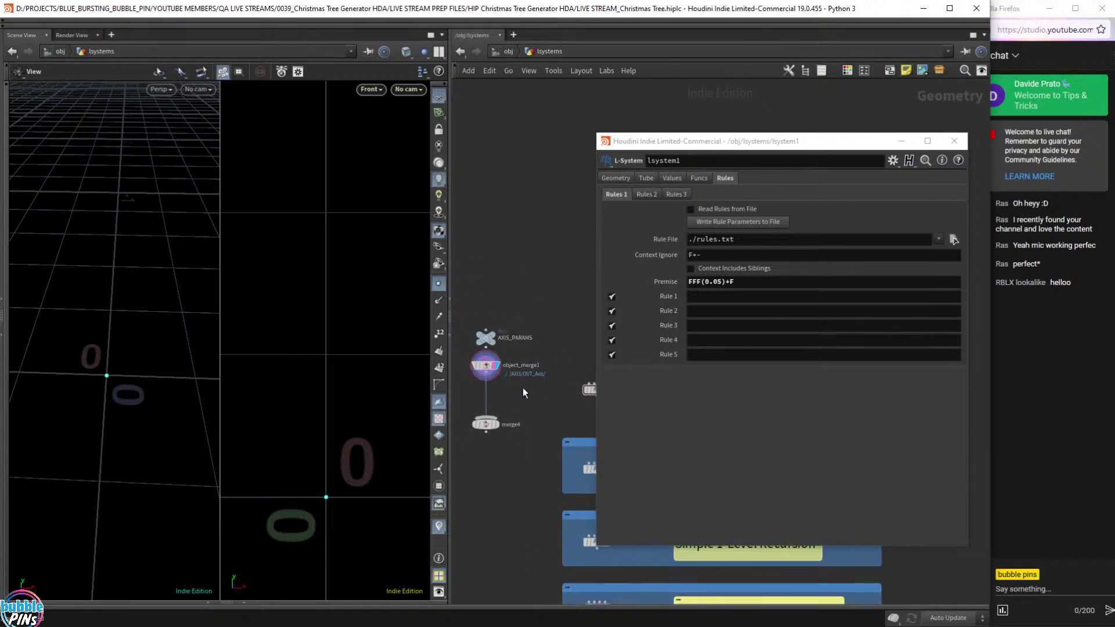
middle_click_drag(340, 348, 339, 320)
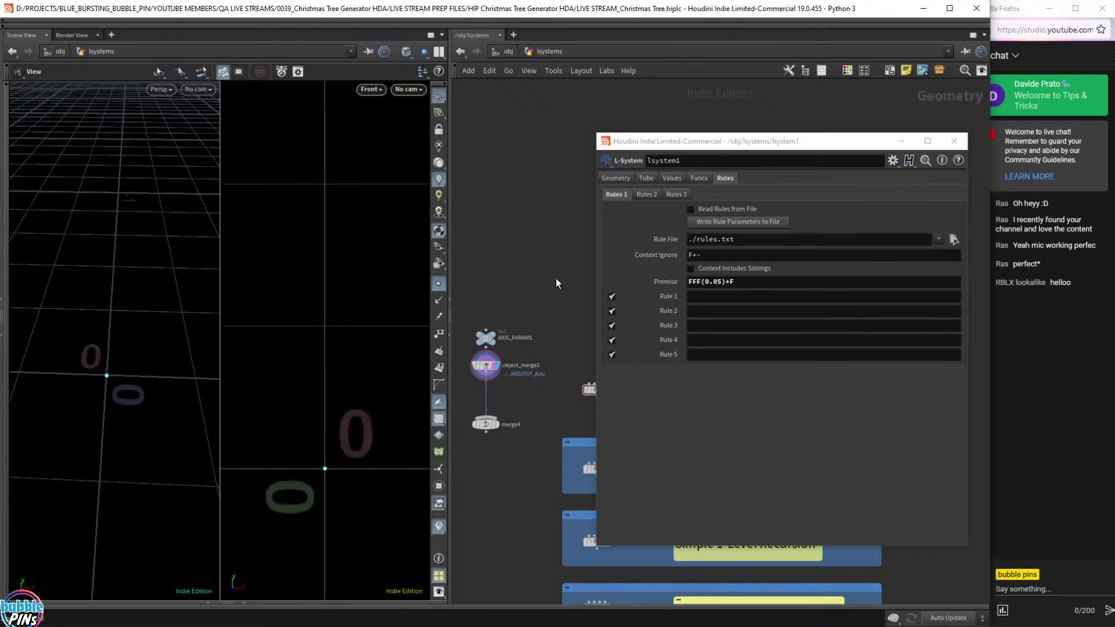
key("f")
scroll(539, 250, "up", 8)
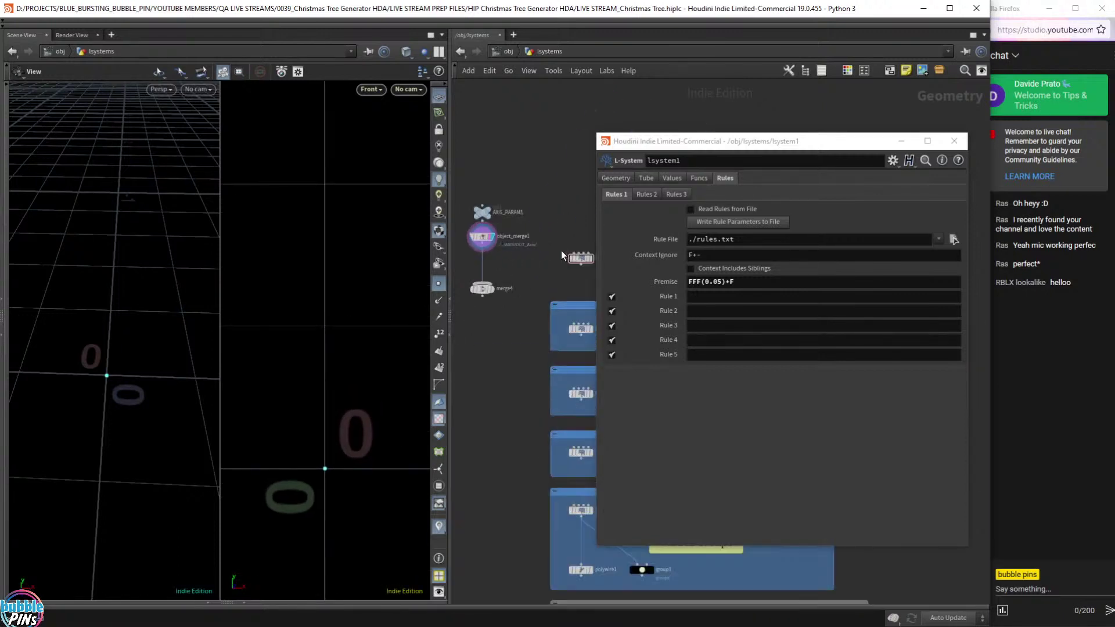
middle_click_drag(526, 206, 521, 268)
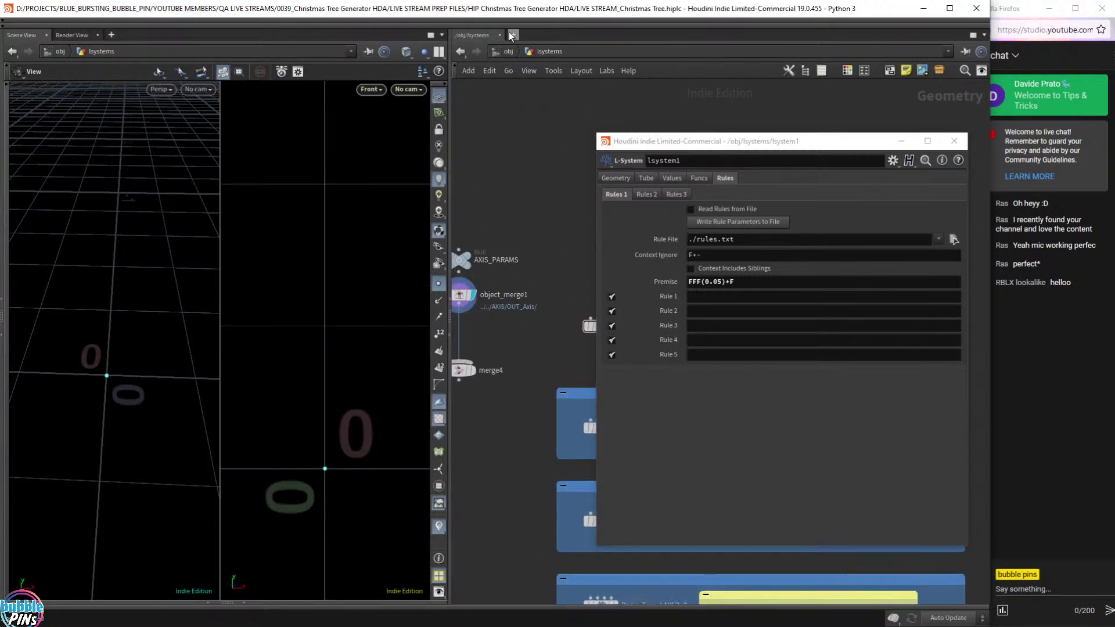
Check the object level, reopen the lsystems network, and follow object_merge1's Object 1 reference to OUT_Axis inside AXIS.
left_click(495, 53)
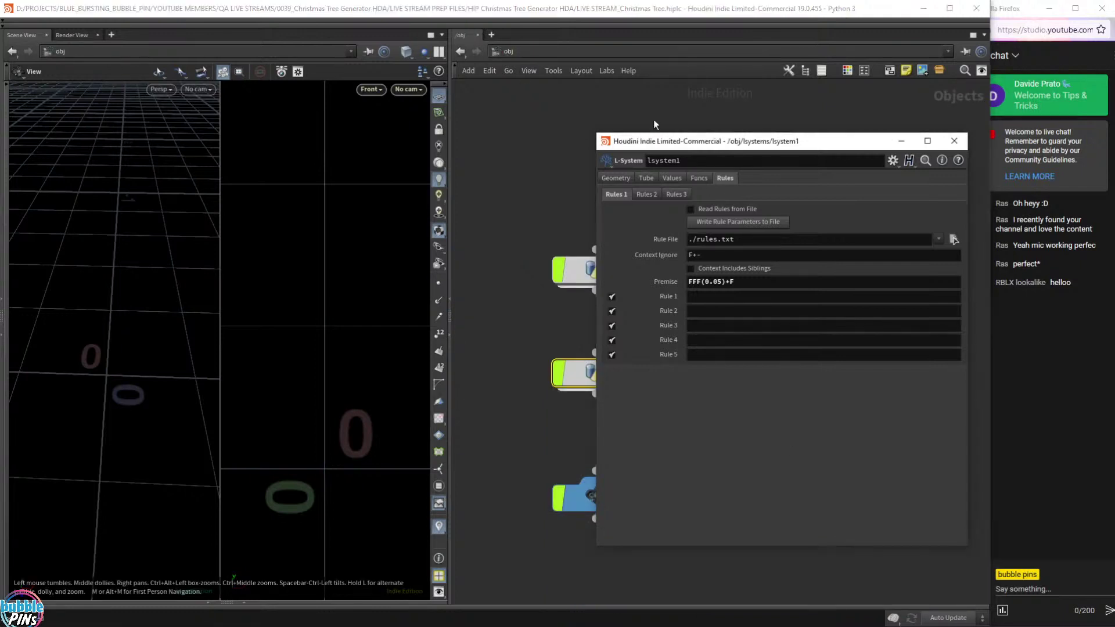
left_click_drag(652, 145, 779, 140)
left_click(588, 275)
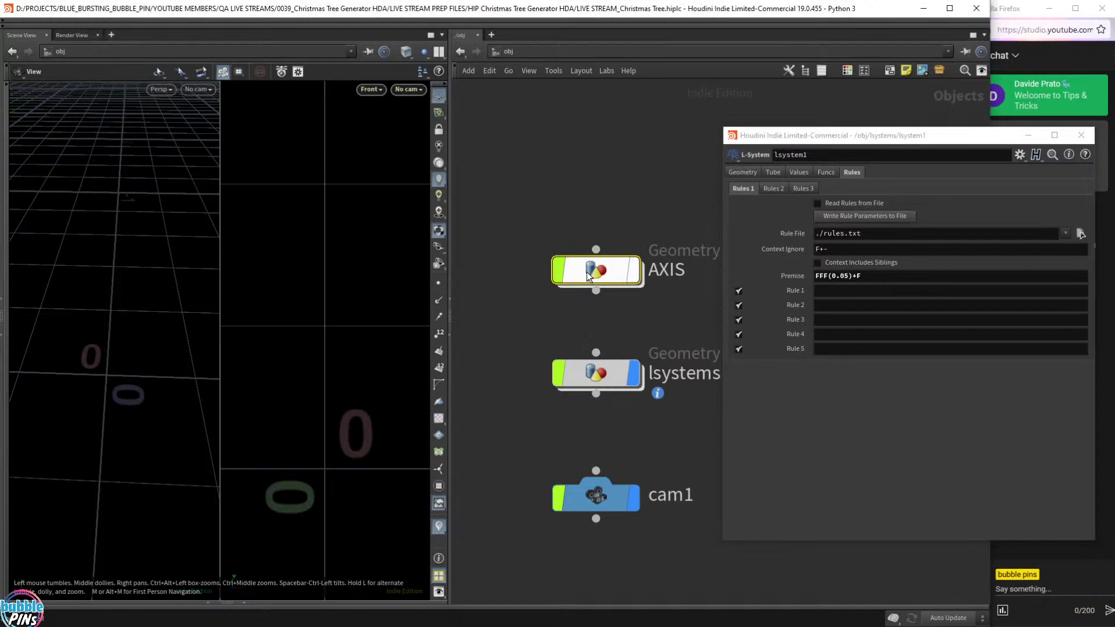
double_click(596, 373)
left_click_drag(538, 322, 559, 317)
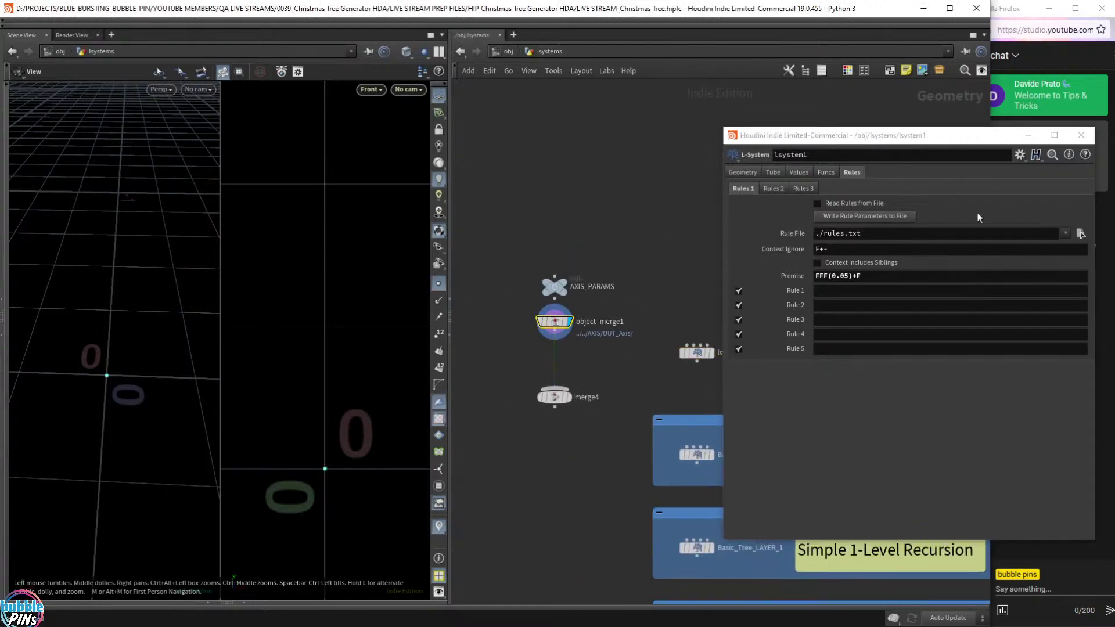
left_click_drag(898, 134, 852, 263)
key("p")
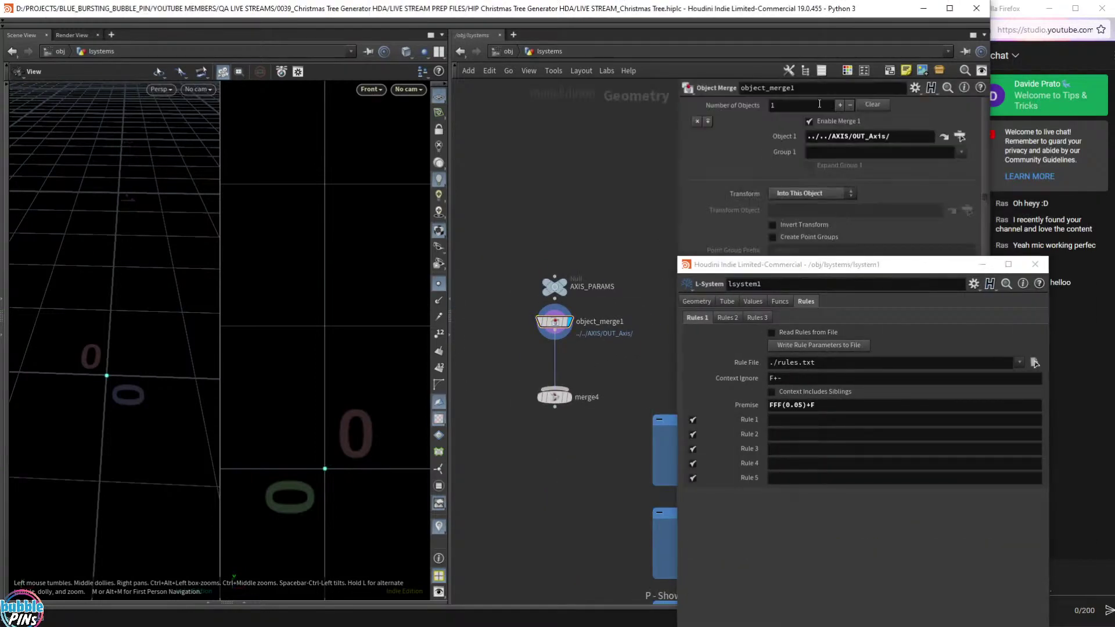
left_click(943, 137)
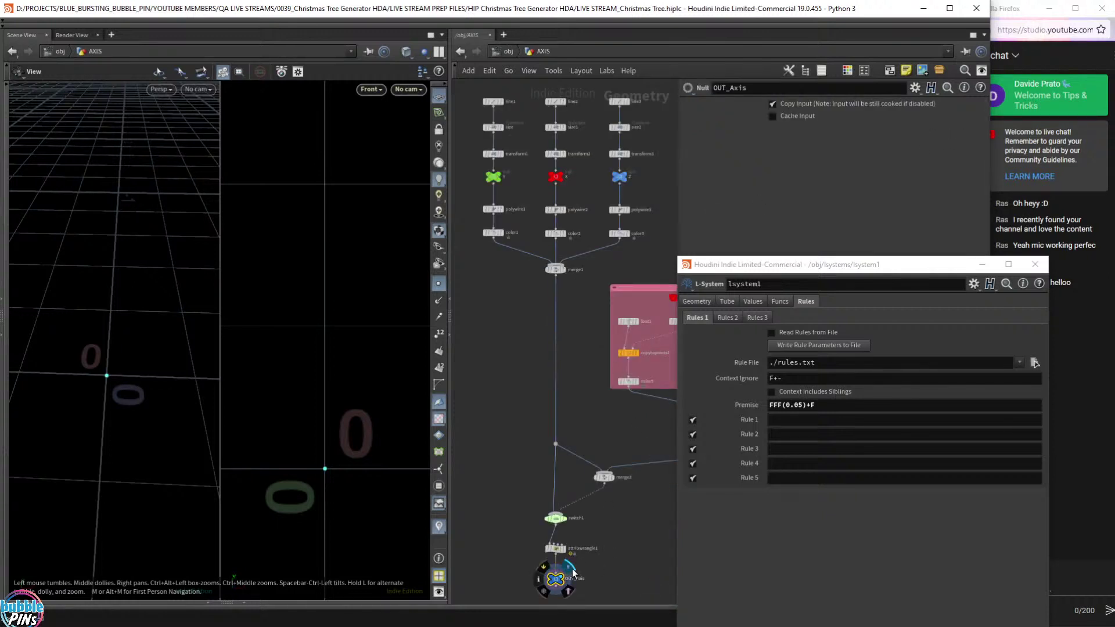
Inspect the AXIS network by displaying merge1, then the line1 source, then merge1 again.
key("f")
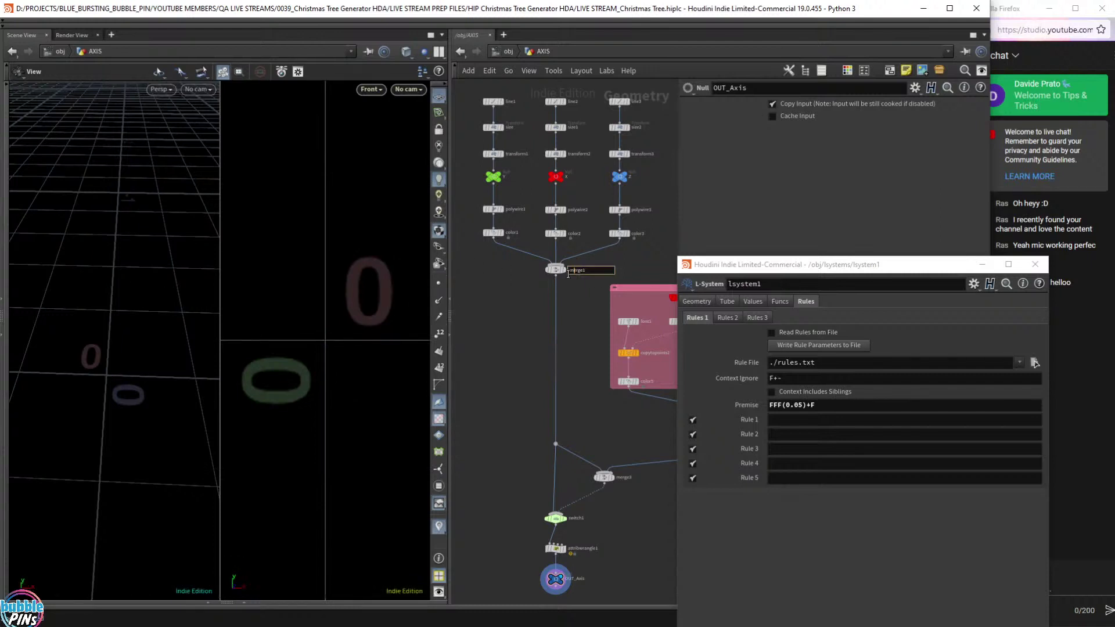
left_click(556, 270)
left_click_drag(877, 268, 857, 509)
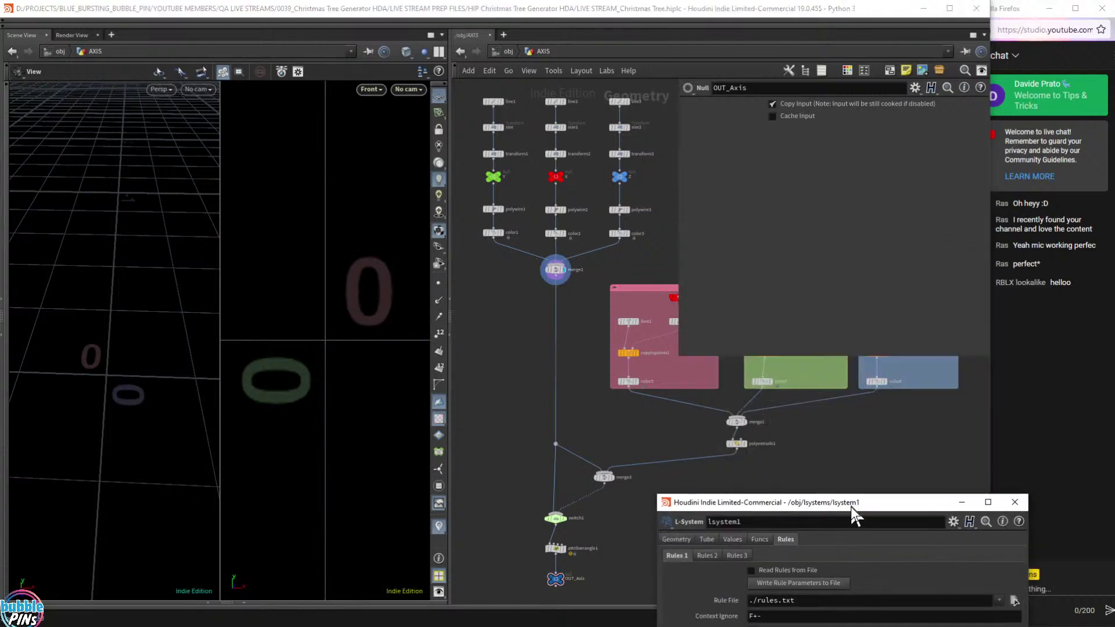
key("p")
middle_click_drag(518, 94, 645, 224)
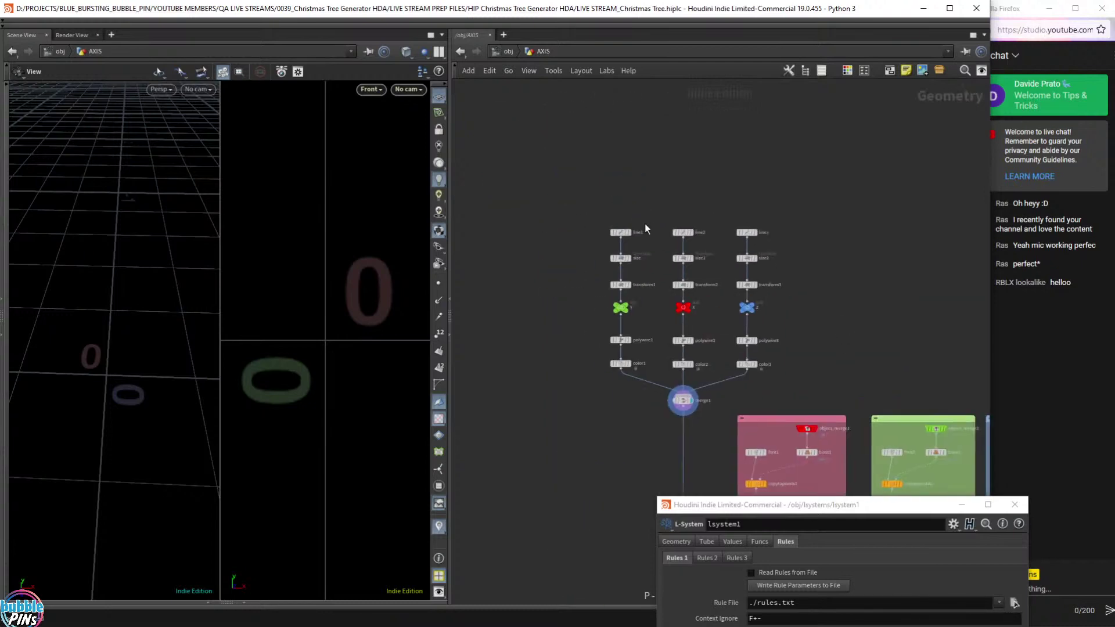
scroll(645, 223, "up", 5)
left_click(593, 260)
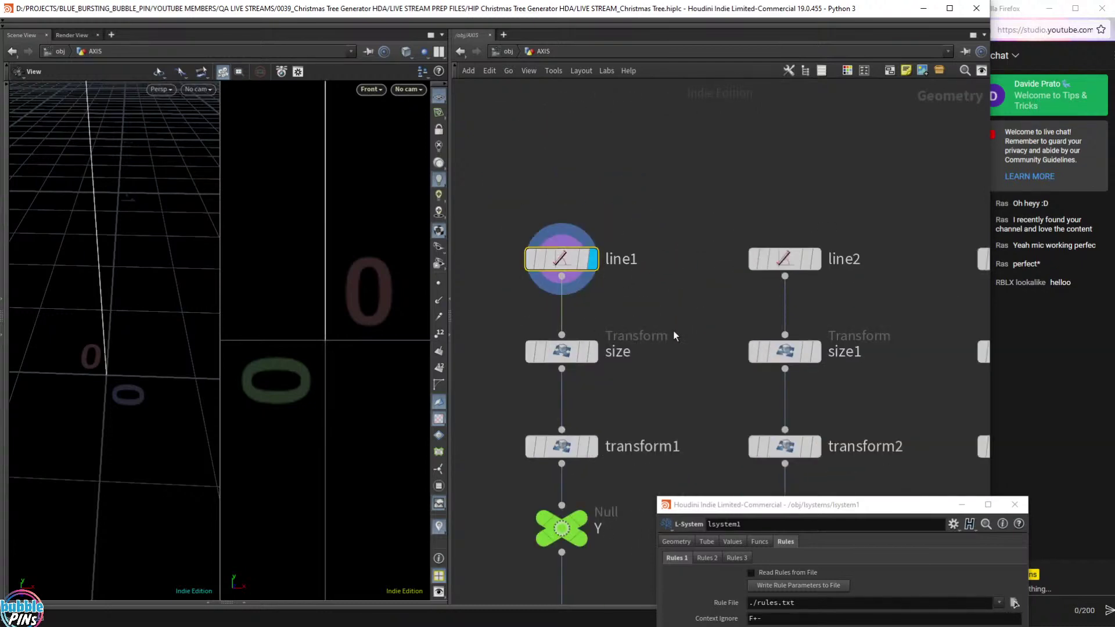
middle_click_drag(674, 422, 624, 85)
scroll(675, 268, "down", 4)
left_click(718, 390)
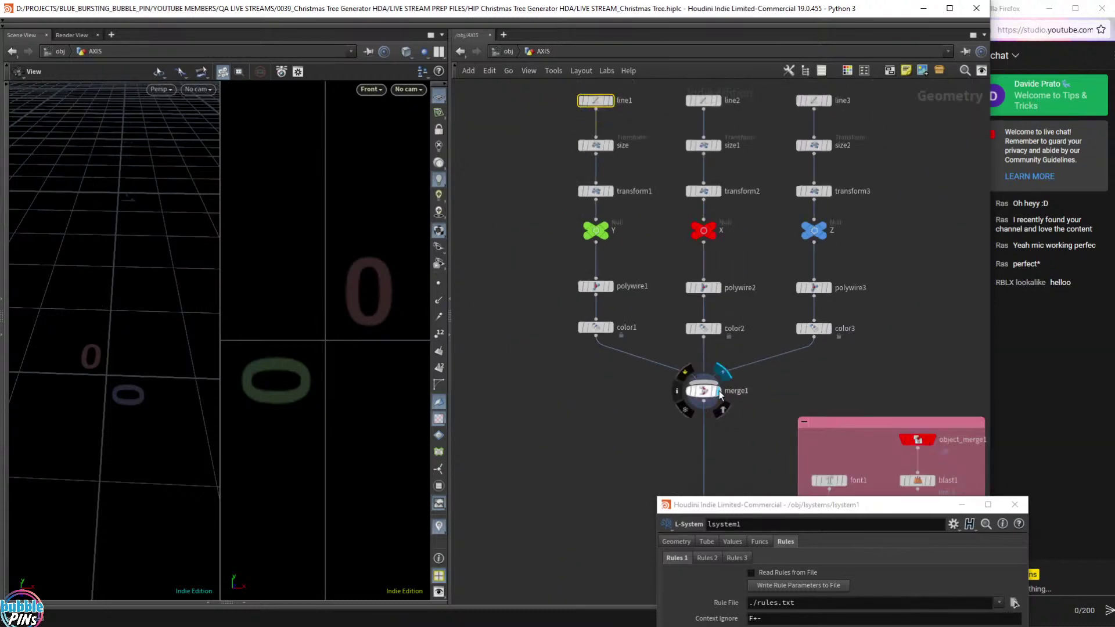
Return the scene view to a single perspective viewport and frame it on the origin.
key("space+g")
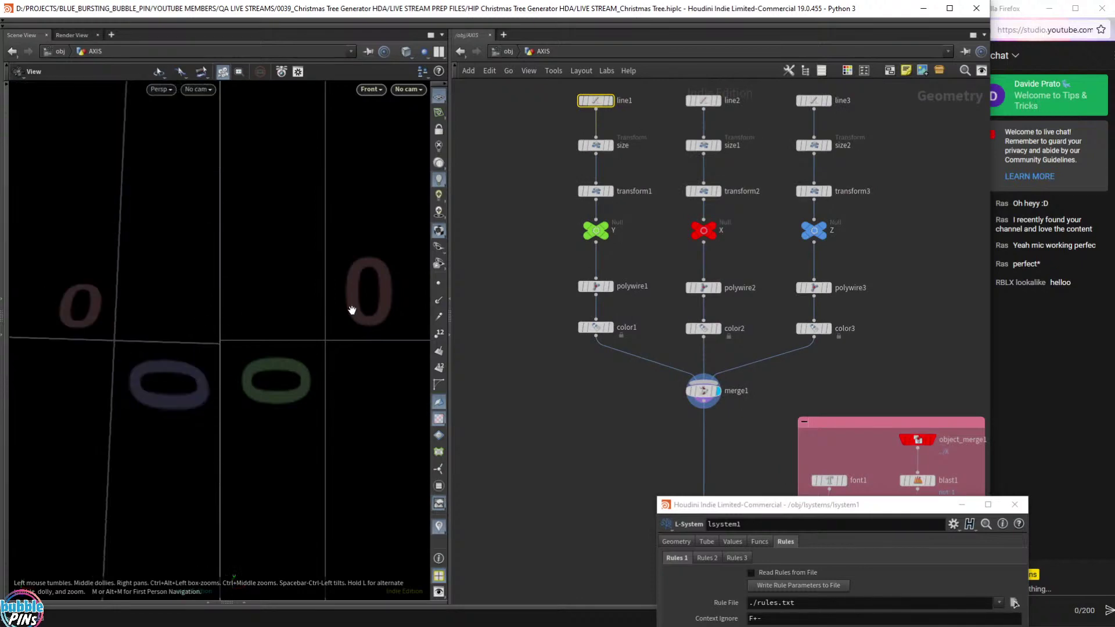
key("space+b")
key("space+1")
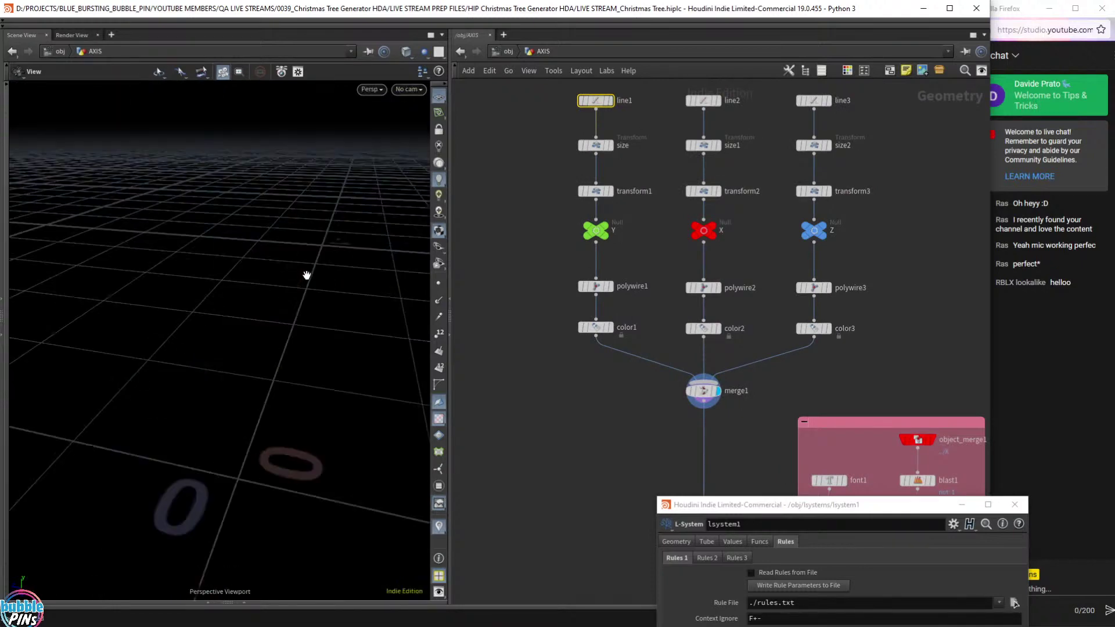
left_click_drag(303, 368, 327, 384)
key("space+g")
left_click_drag(295, 335, 270, 250)
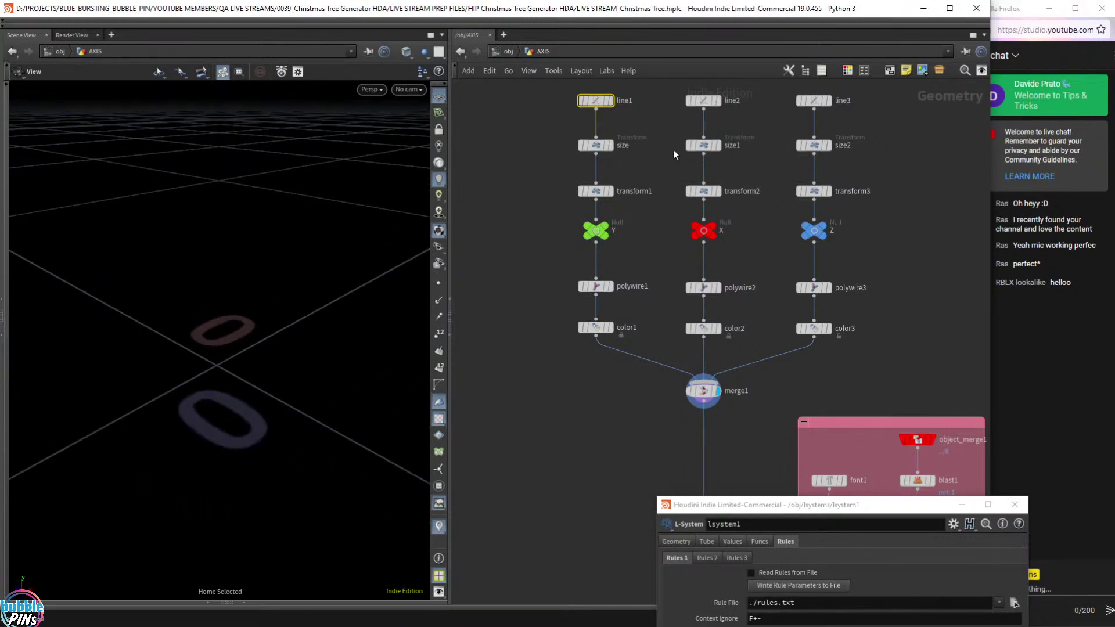
Trace the Y-axis branch through polywire1, transform1 and size, and examine the Uniform Scale expression on size.
left_click(581, 392)
left_click(608, 286)
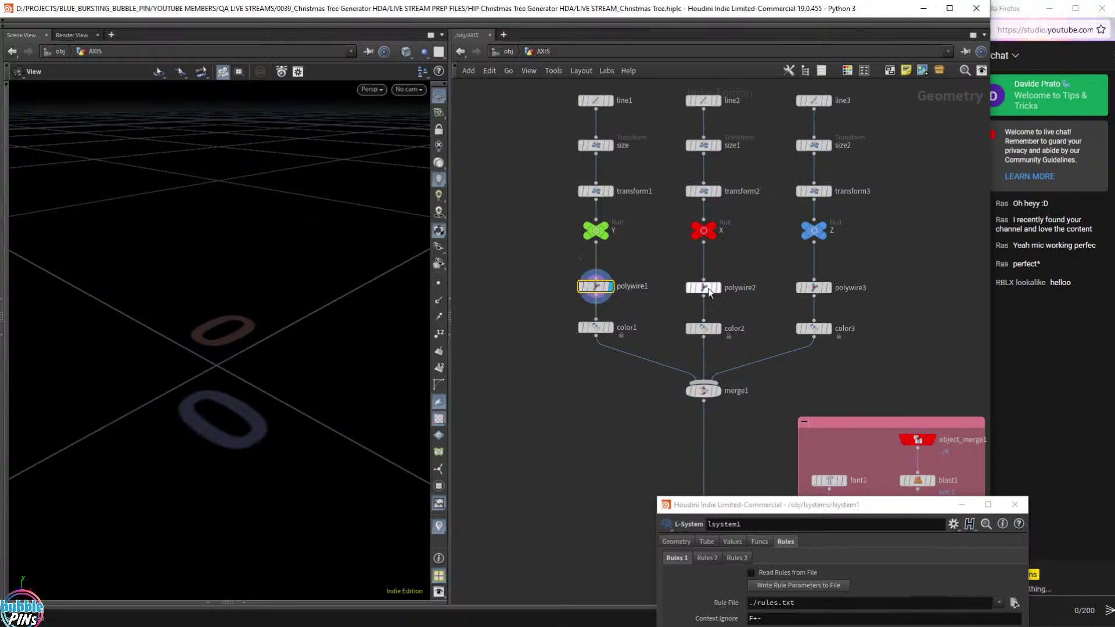
left_click(617, 192)
left_click(613, 199)
left_click(610, 145)
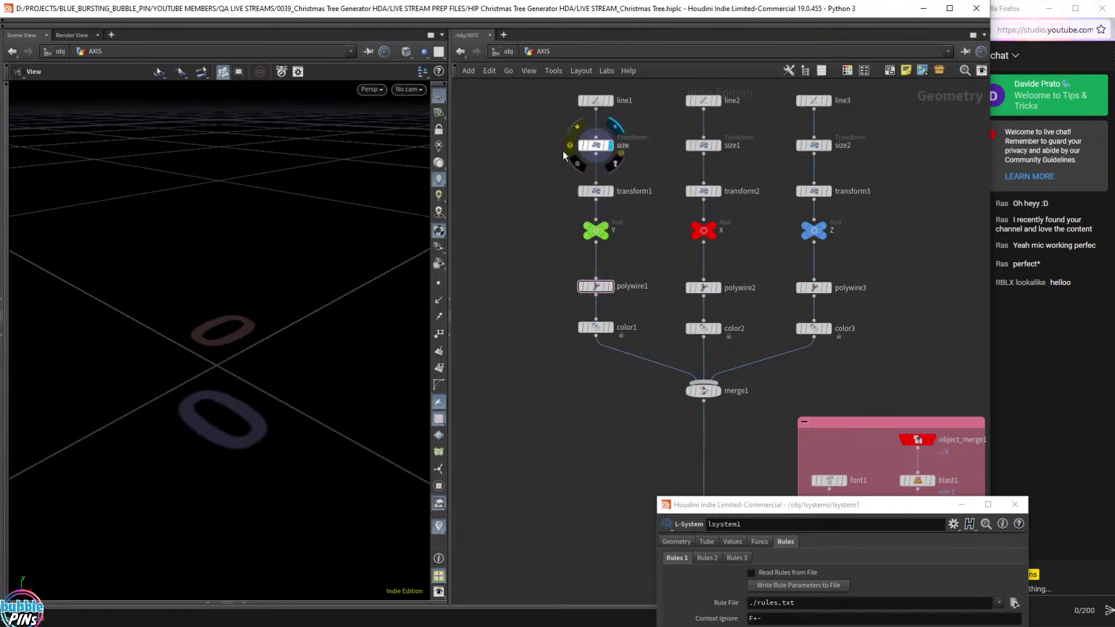
key("p")
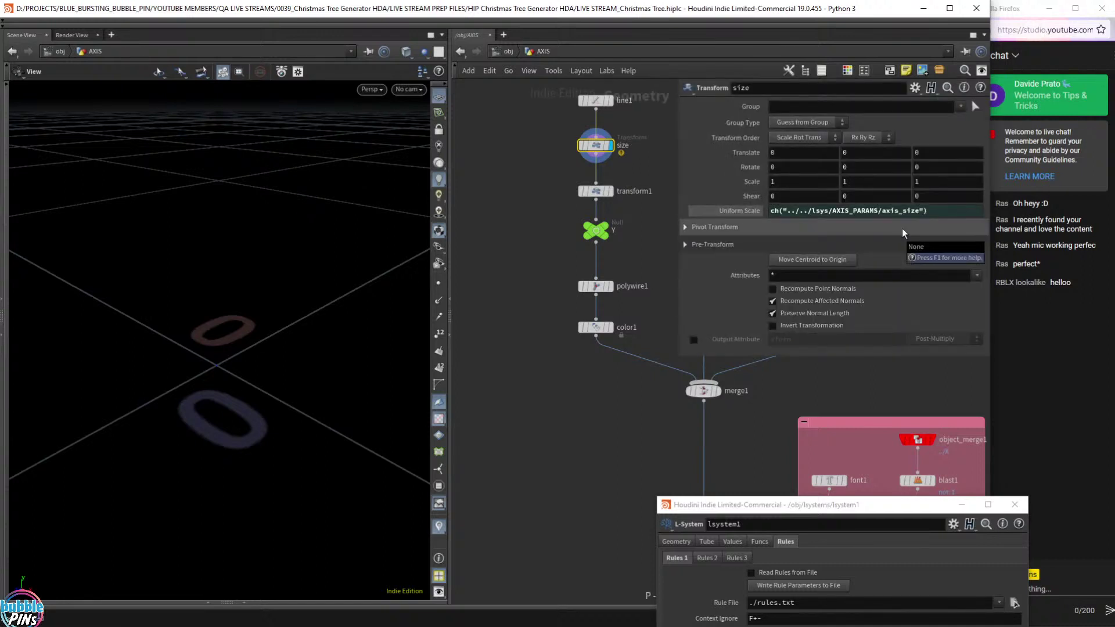
Rename the lsystems geometry object to lsys at the object level.
left_click(510, 54)
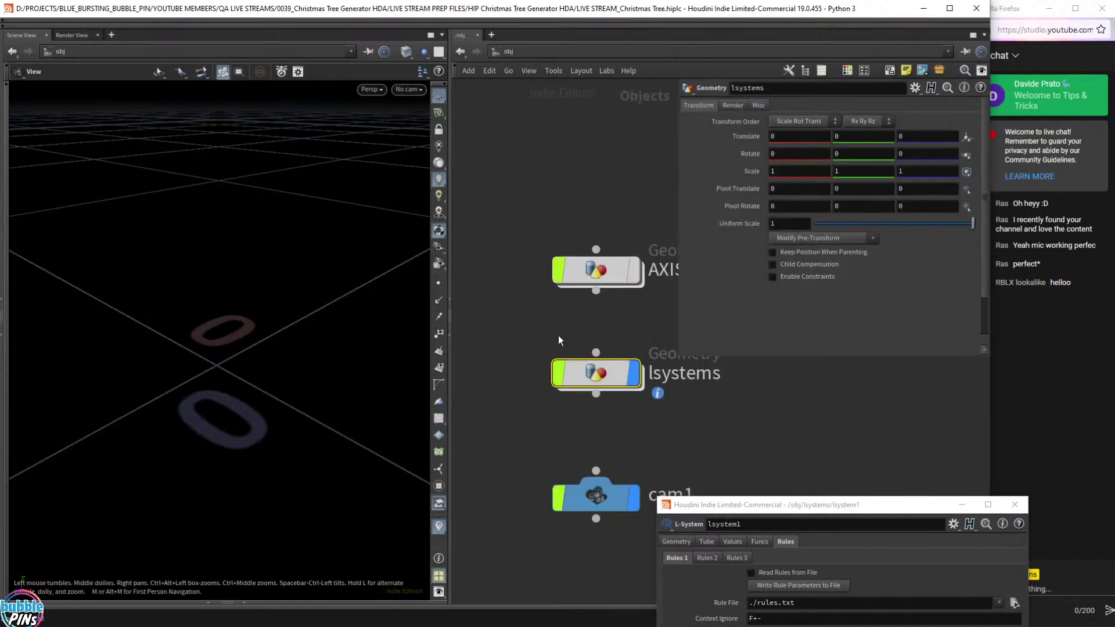
double_click(686, 400)
type("lsys")
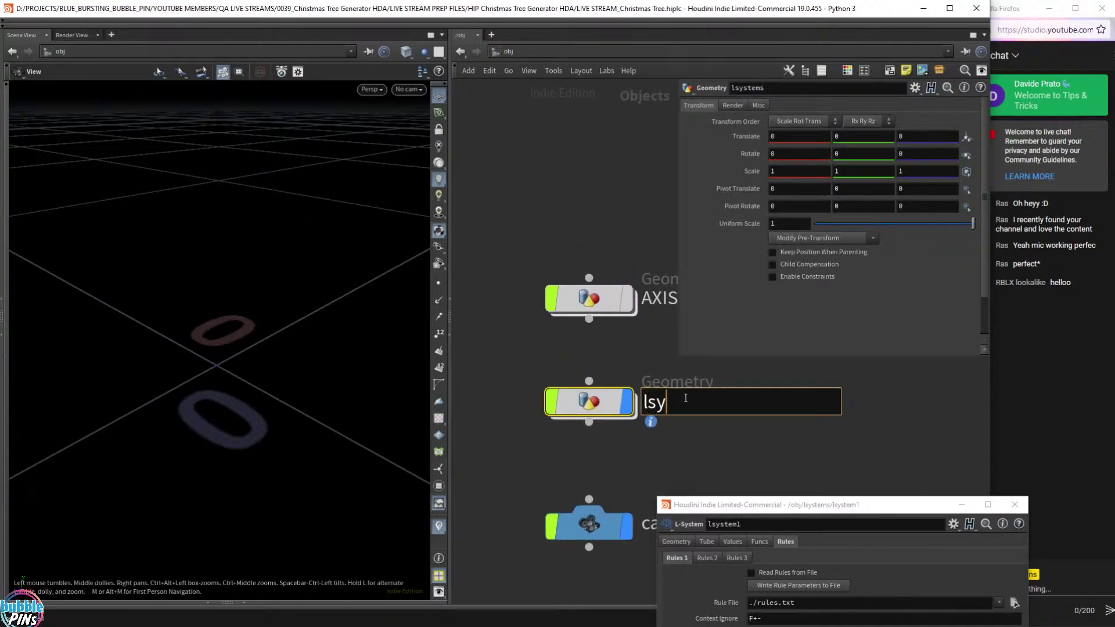
key("Return")
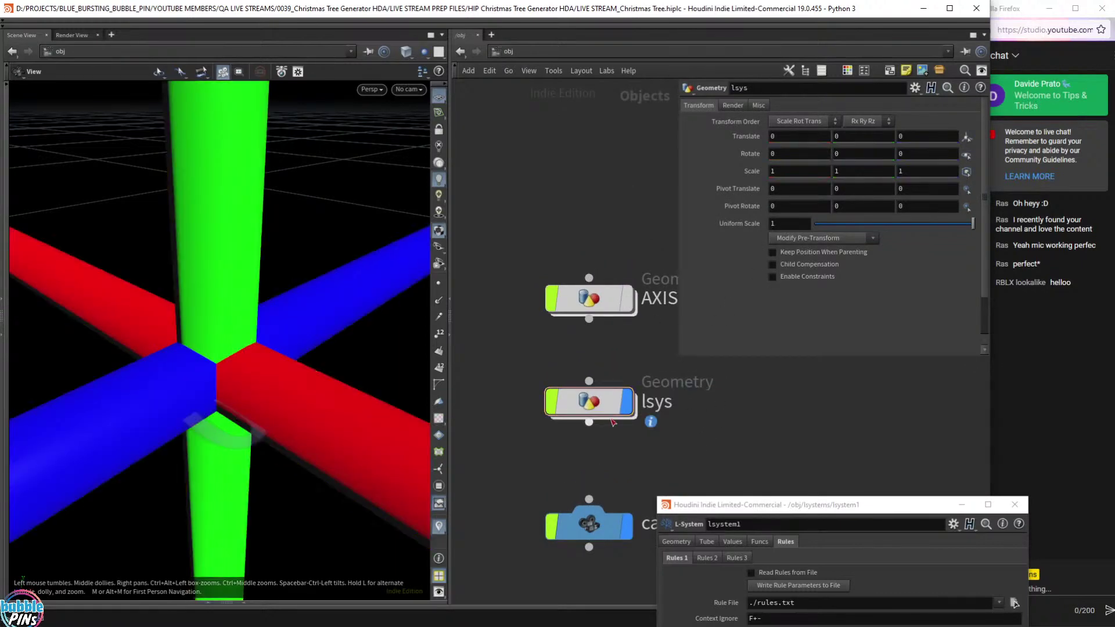
Enter the lsys network and frame the complete XYZ axis reference in the perspective view.
key("i")
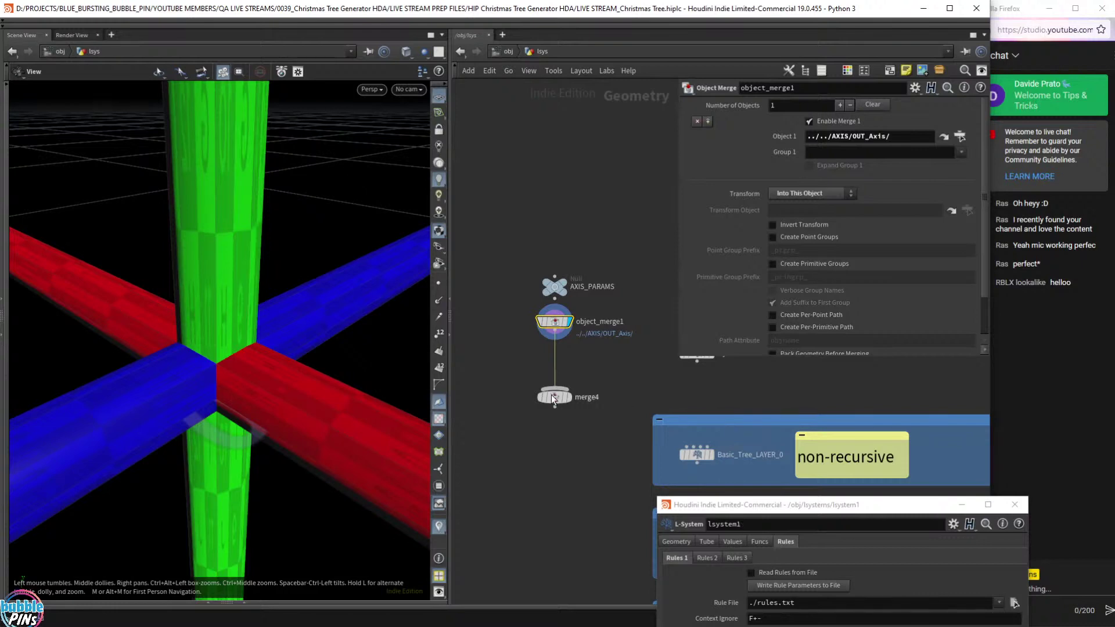
key("f")
left_click_drag(319, 352, 299, 291)
scroll(286, 330, "down", 5)
right_click_drag(286, 332, 227, 367)
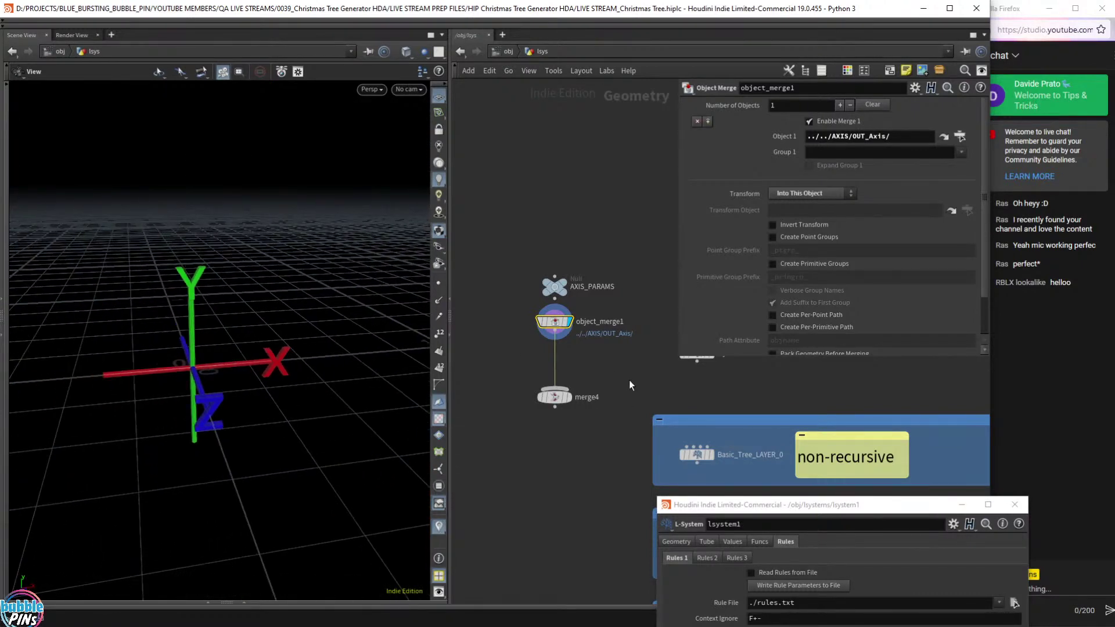
Display lsystem1 together with the axis reference and turn on point display, viewing the branch up close.
middle_click_drag(665, 384, 552, 381)
scroll(593, 375, "up", 5)
scroll(567, 391, "up", 2)
left_click(584, 352)
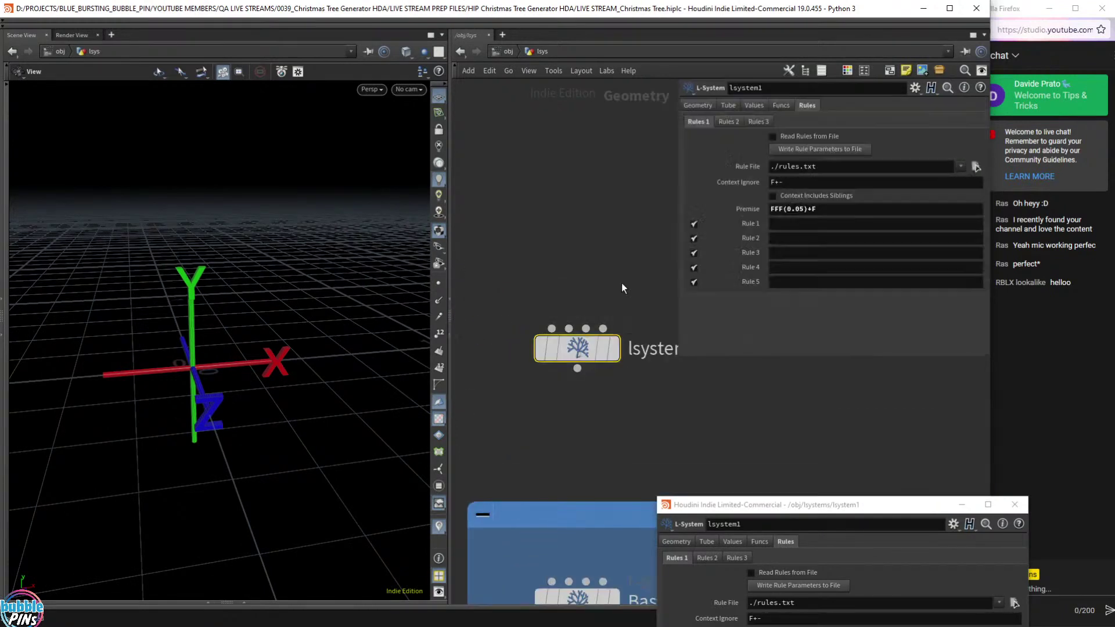
middle_click_drag(634, 243, 573, 282)
middle_click_drag(564, 478, 871, 502)
middle_click_drag(868, 435, 670, 422)
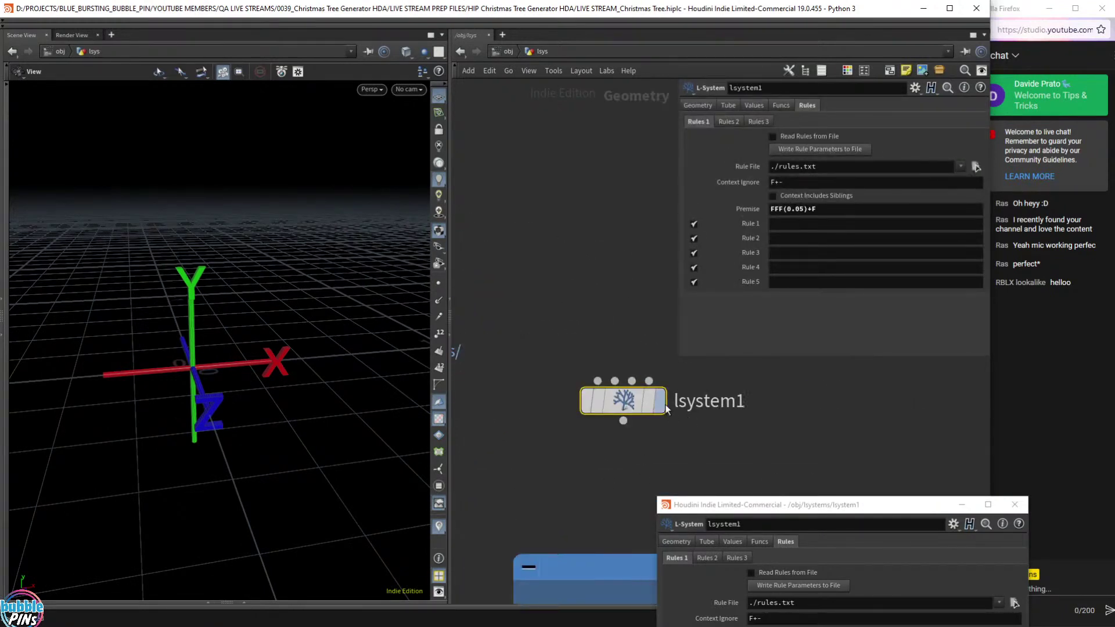
left_click(660, 402)
middle_click_drag(831, 422, 806, 363)
left_click(439, 284)
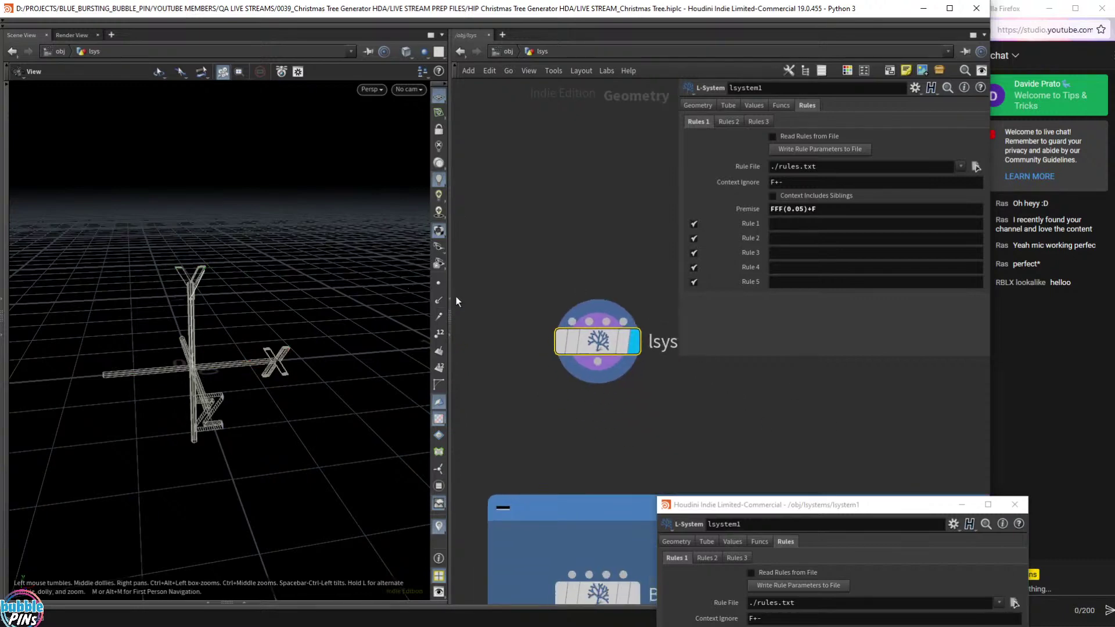
mouse_move(249, 339)
left_mouse_down()
mouse_move(244, 322)
mouse_move(235, 335)
left_mouse_up()
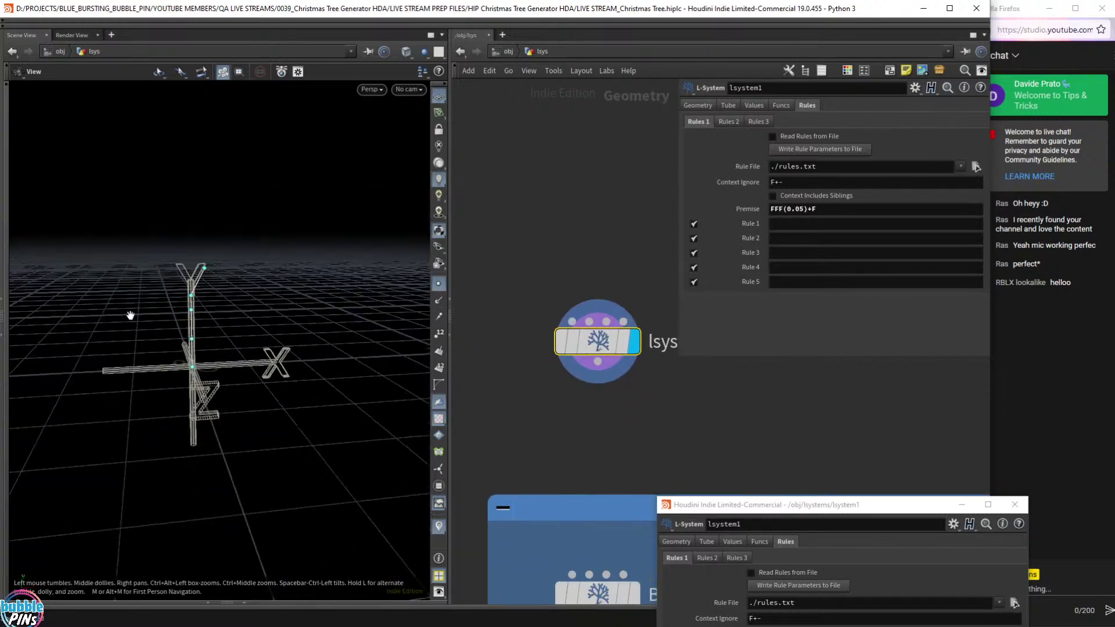
middle_click_drag(130, 316, 243, 337)
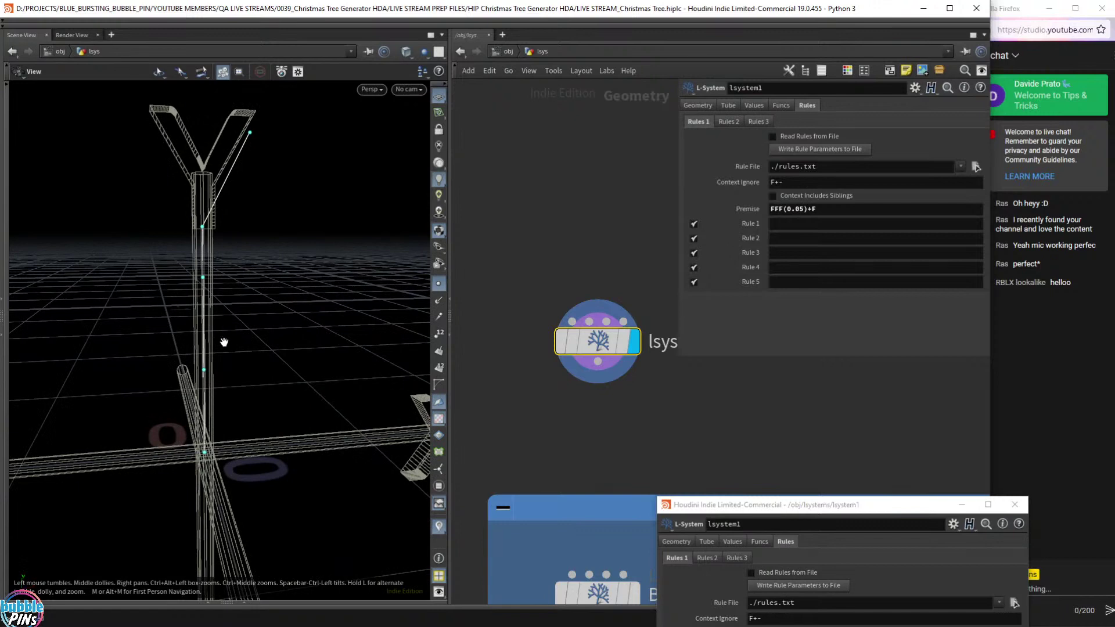
Set the width on the AXIS_PARAMS node to 0.
middle_click_drag(515, 418, 722, 449)
middle_click_drag(565, 399, 565, 440)
left_click(483, 265)
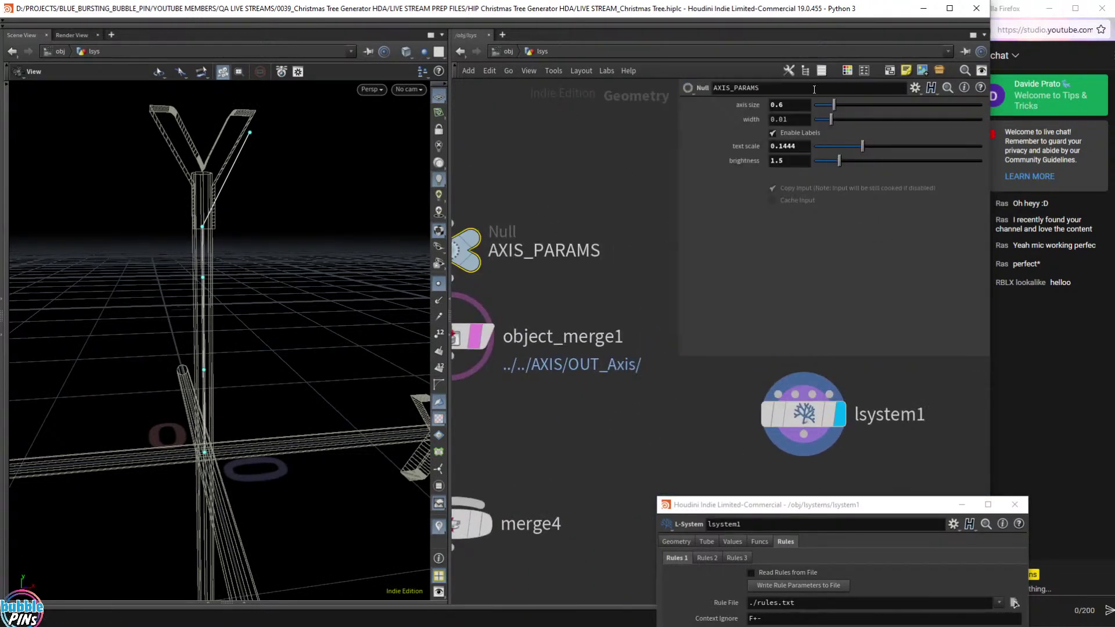
left_click(803, 119)
left_click_drag(831, 122, 814, 131)
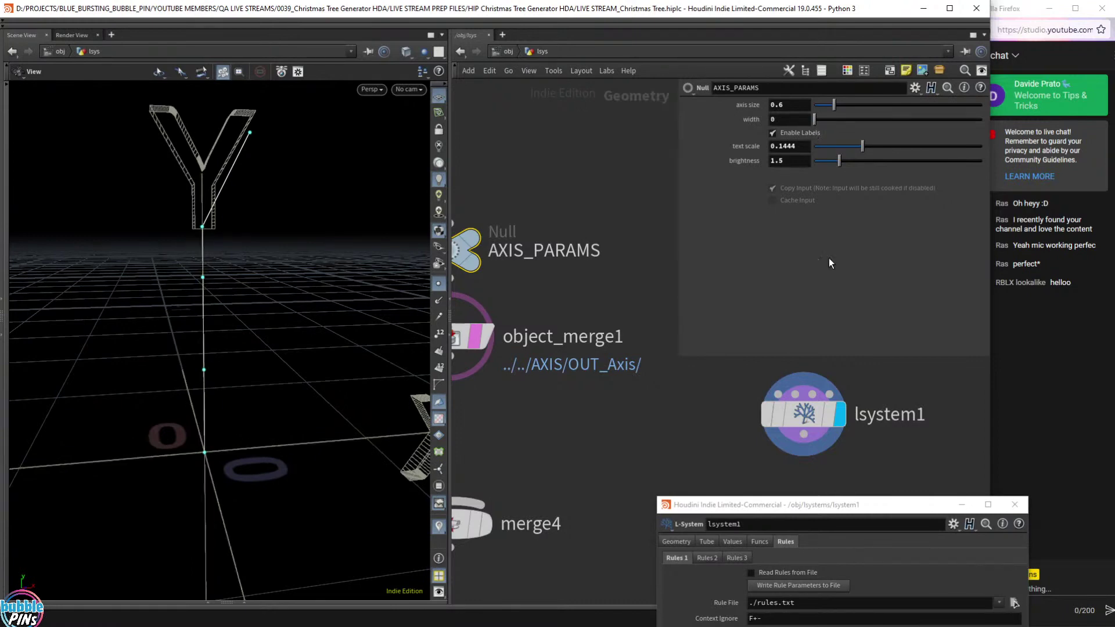
Hide the reference grid in the perspective scene view through the display options.
middle_click_drag(642, 442, 533, 292)
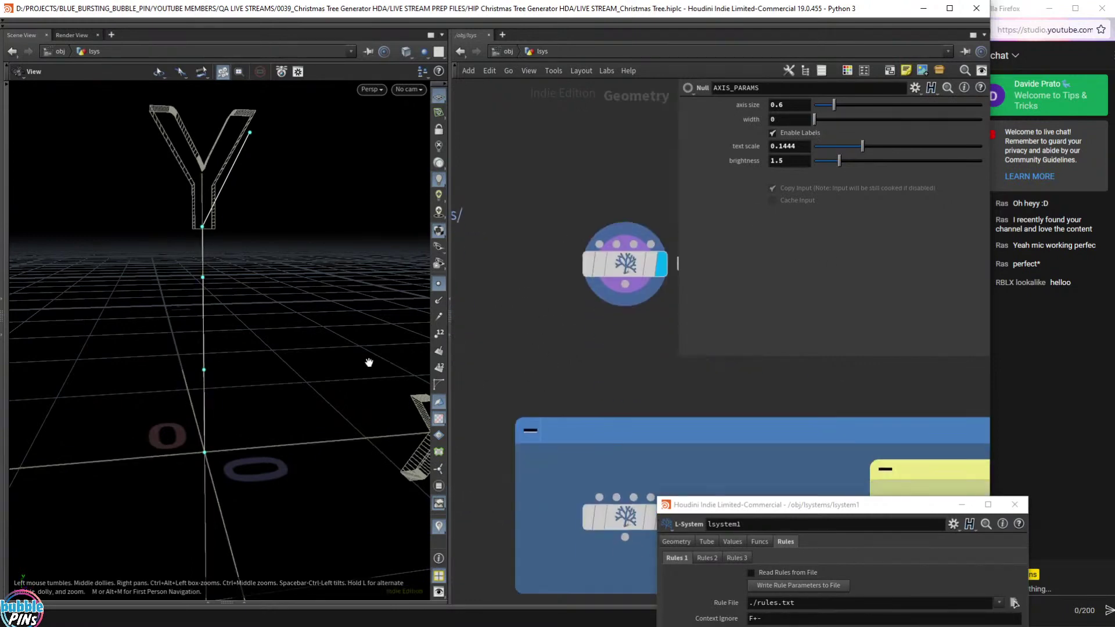
scroll(280, 346, "down", 4)
scroll(287, 338, "down", 2)
left_click_drag(287, 339, 253, 373)
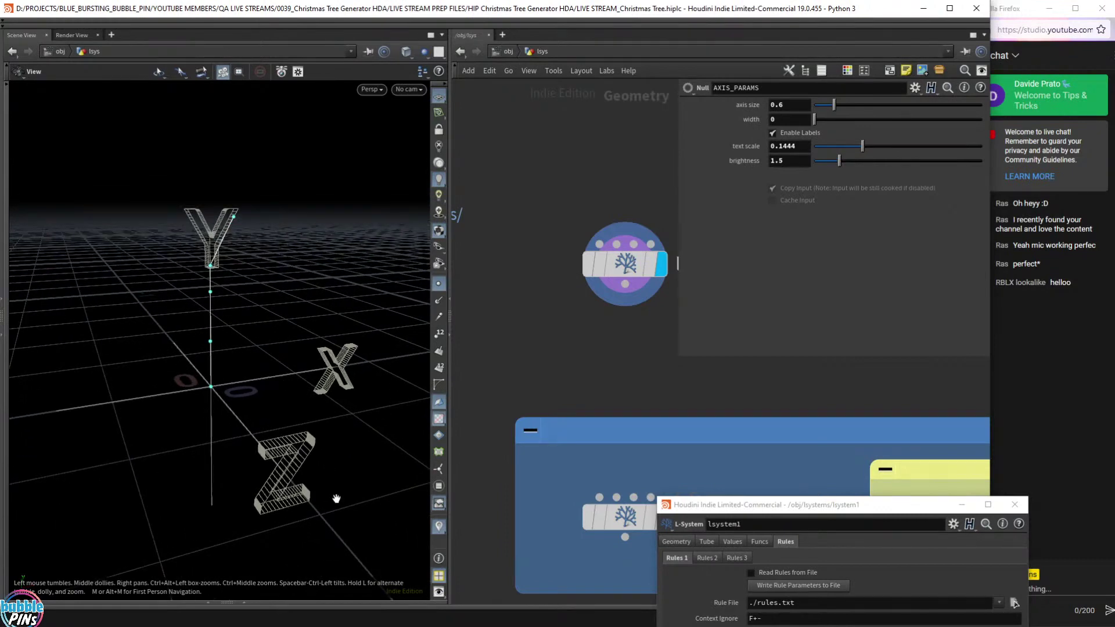
key("d")
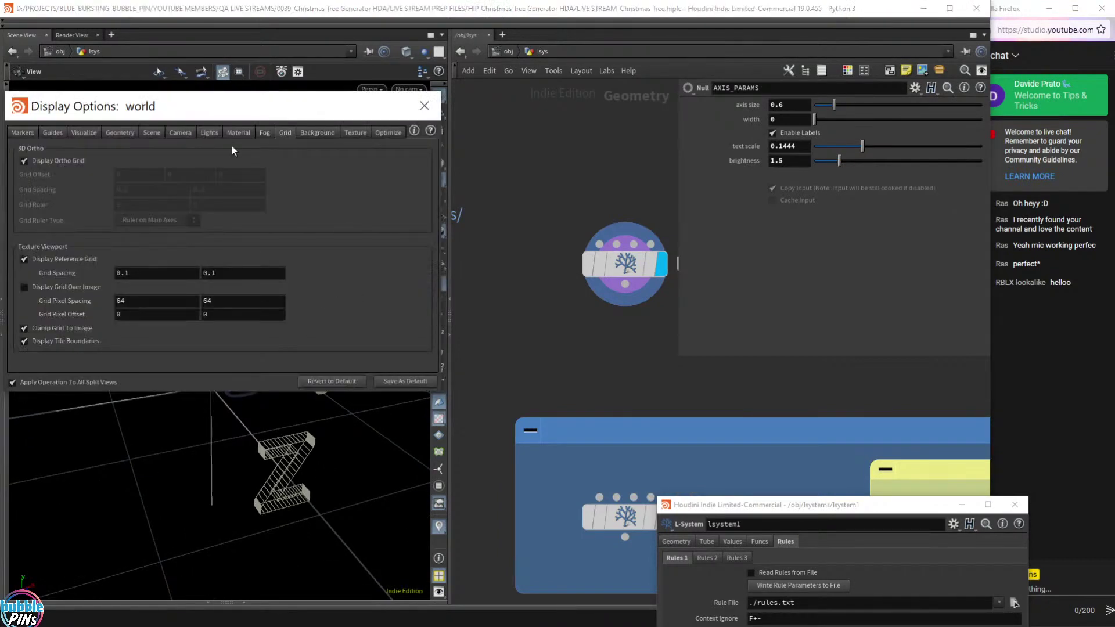
left_click(425, 106)
scroll(220, 343, "up", 3)
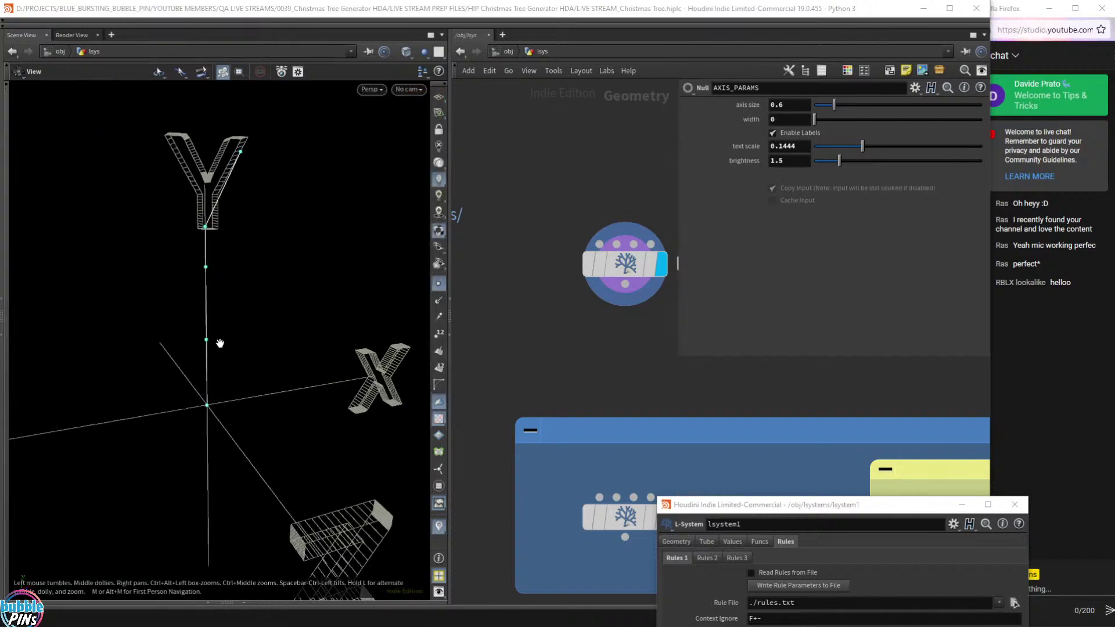
right_click_drag(279, 310, 256, 333)
Move the lsystem1 node beneath the object_merge1 node and delete the merge4 node.
middle_click_drag(600, 340, 842, 498)
left_click_drag(865, 414, 537, 456)
left_click(530, 521)
key("Delete")
middle_click_drag(617, 414, 627, 111)
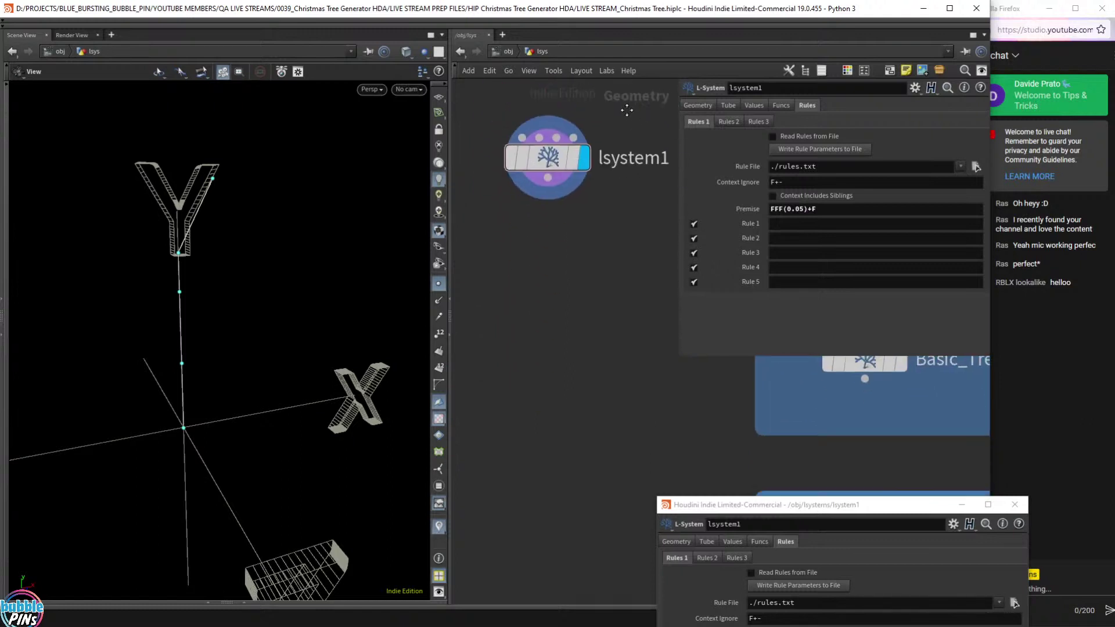
Reposition the lsystem1 node and close its floating parameter window.
left_click_drag(534, 201, 525, 216)
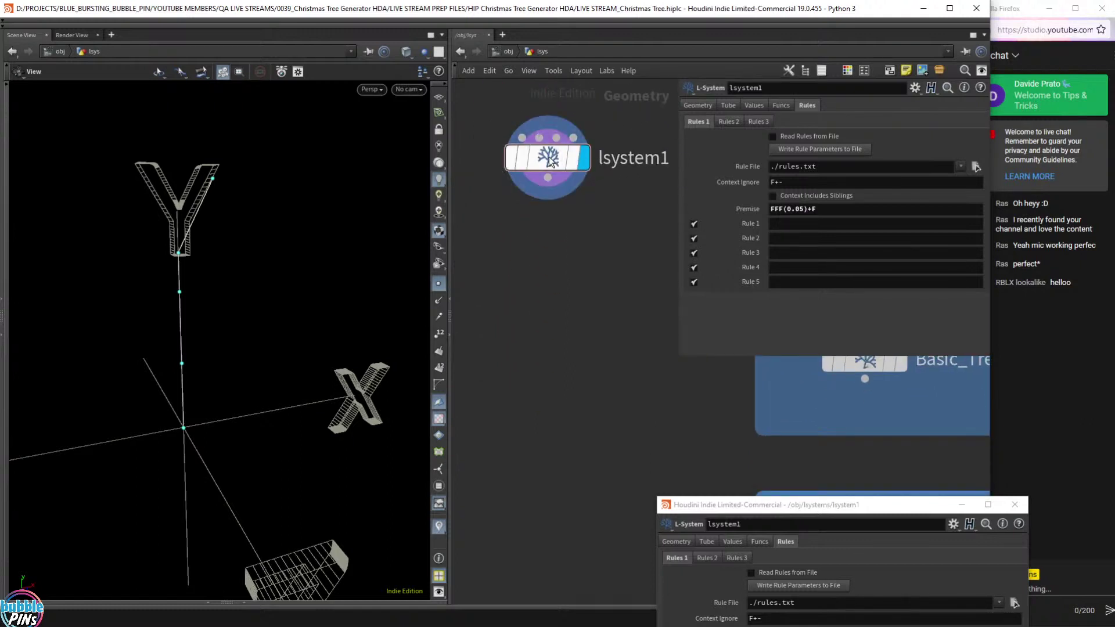
left_click_drag(549, 159, 528, 235)
scroll(607, 261, "up", 3)
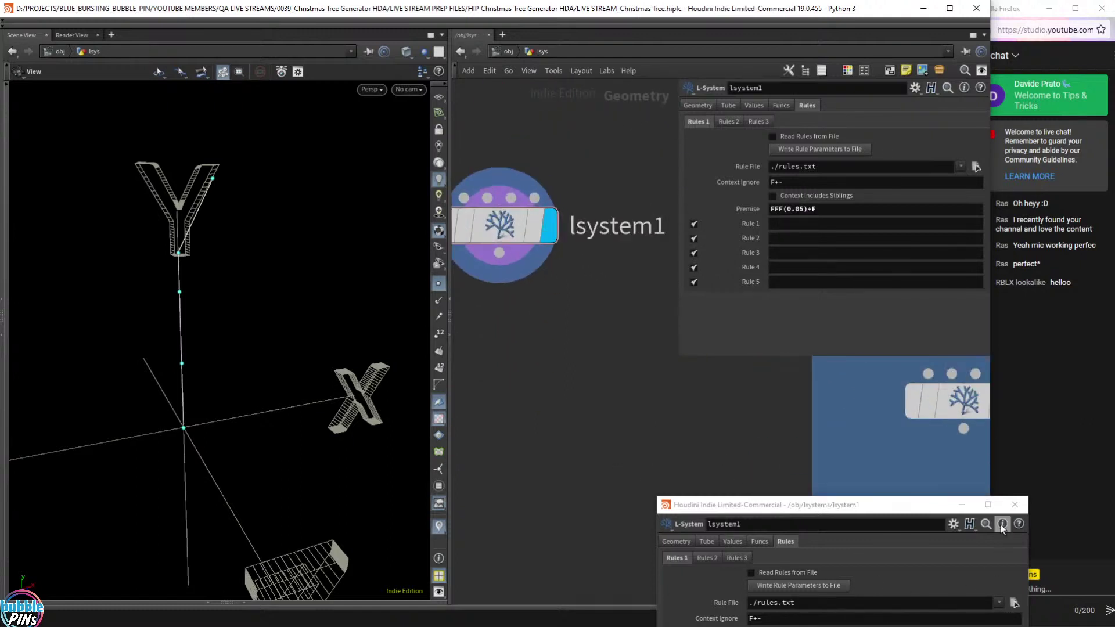
left_click(1015, 505)
middle_click_drag(618, 347, 638, 363)
middle_click_drag(561, 106, 587, 187)
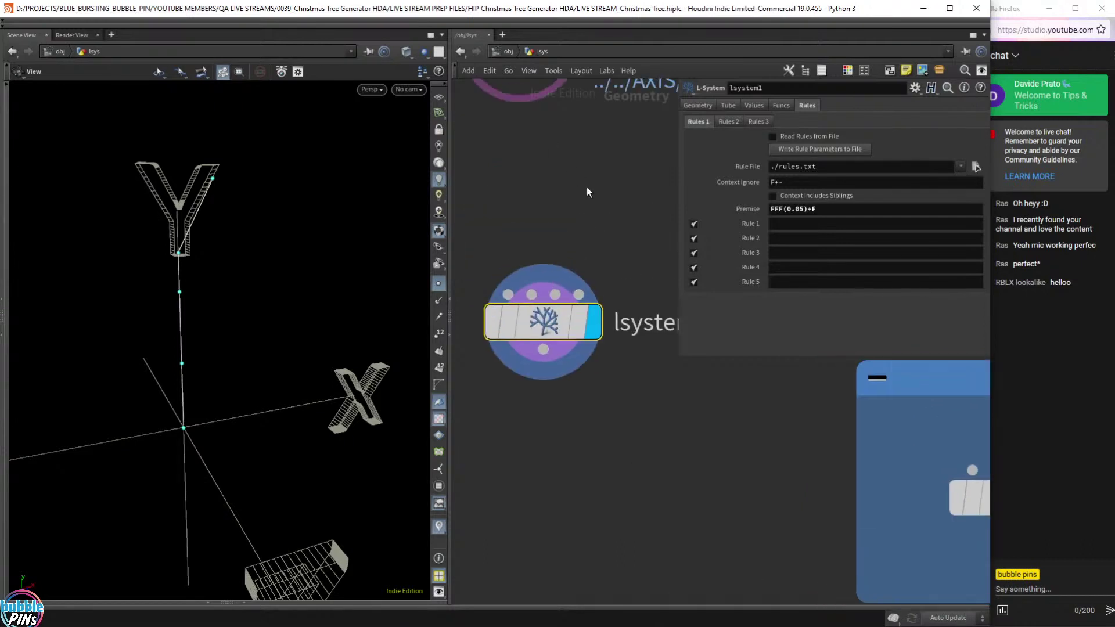
Split the scene view into two side-by-side viewports, with the second one showing the L-system framed from the Front.
left_click(573, 326)
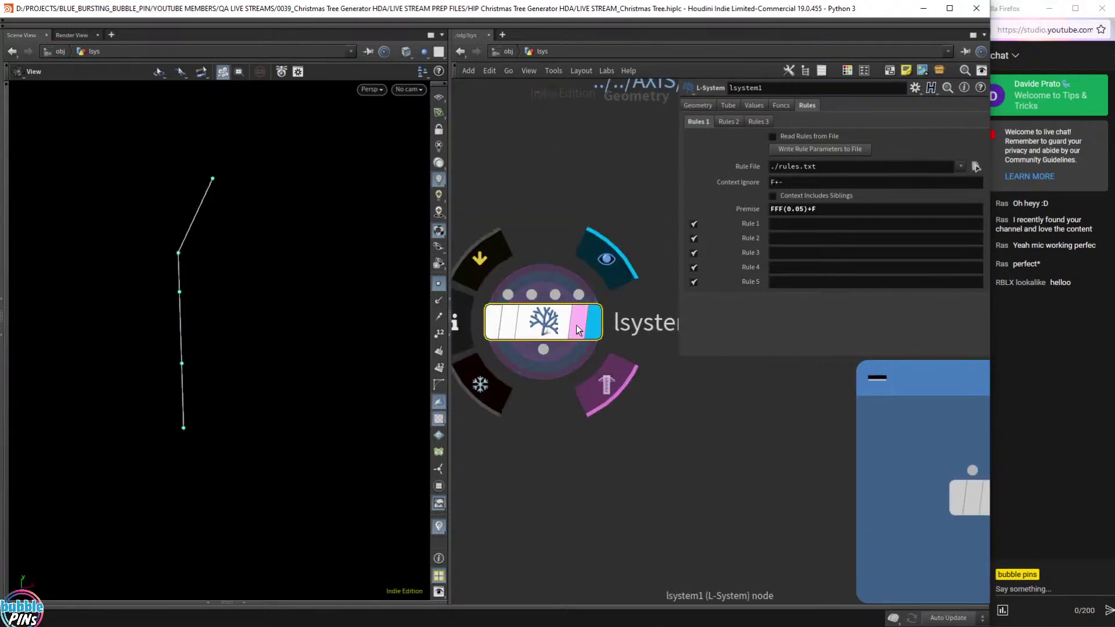
mouse_move(321, 267)
left_mouse_down()
mouse_move(327, 303)
mouse_move(324, 278)
left_mouse_up()
key("ctrl+4")
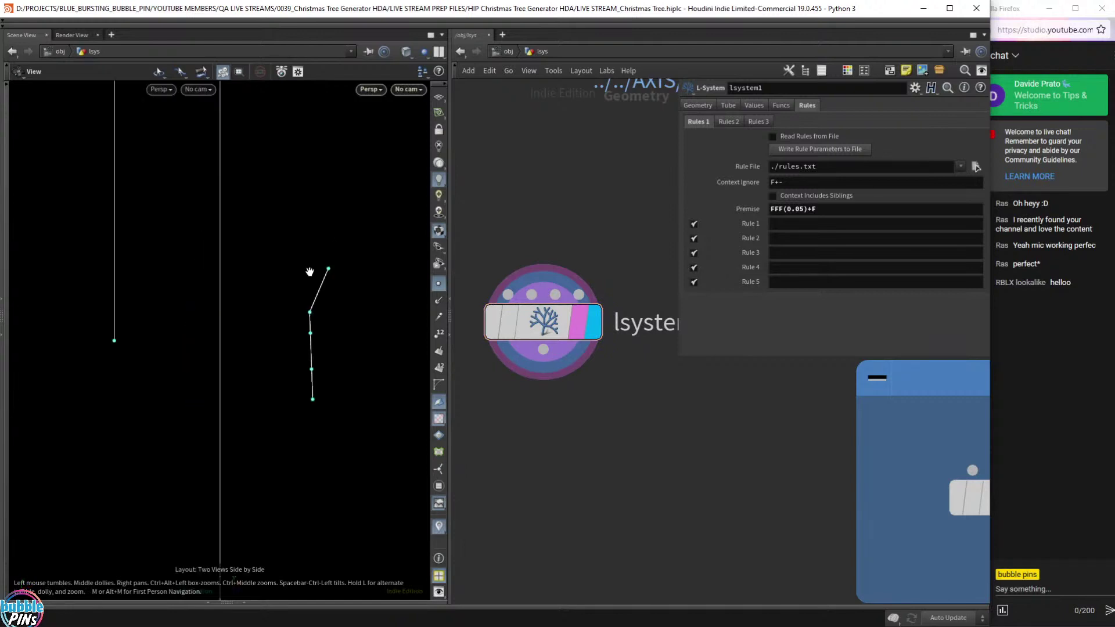
key("f")
left_click_drag(133, 316, 169, 256)
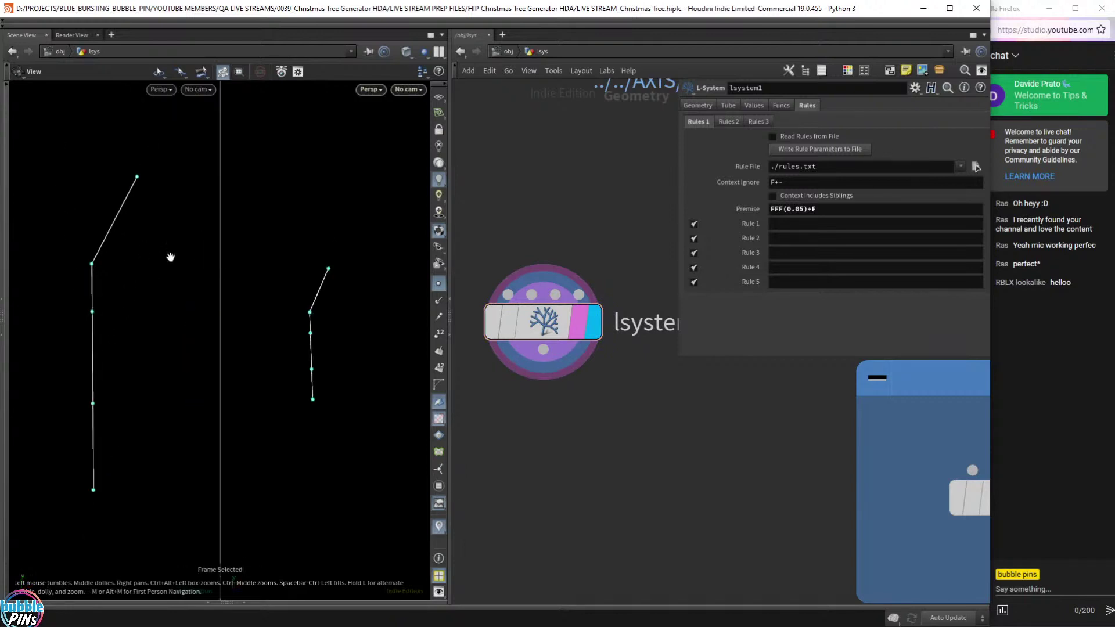
key("3")
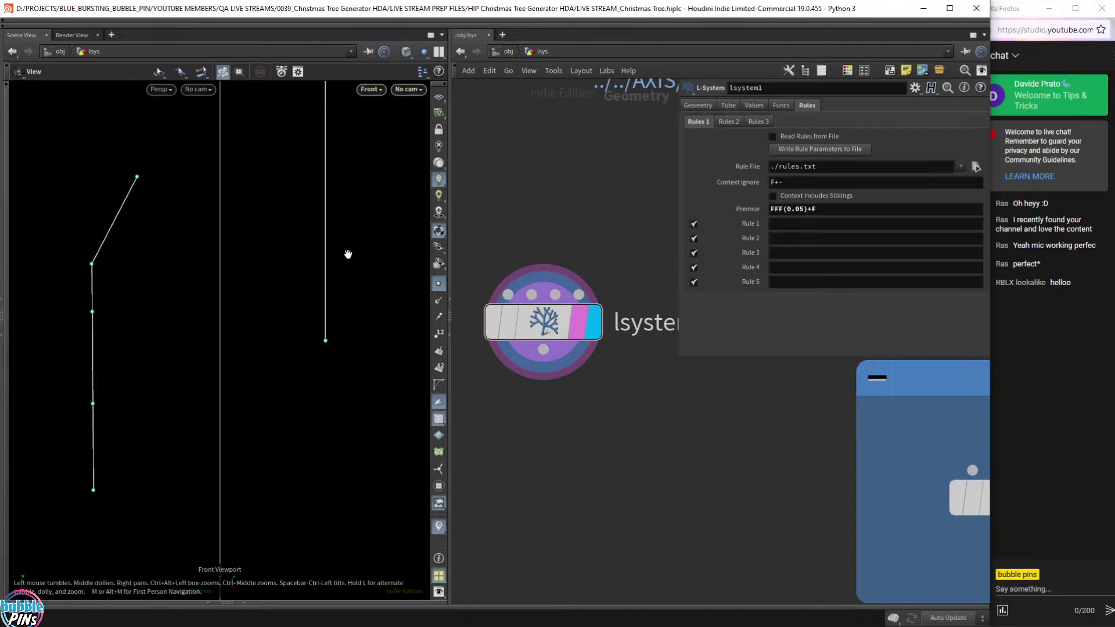
key("f")
Turn on the template flag of object_merge1 to show the axis reference with the L-system in both viewports.
middle_click_drag(521, 138, 530, 266)
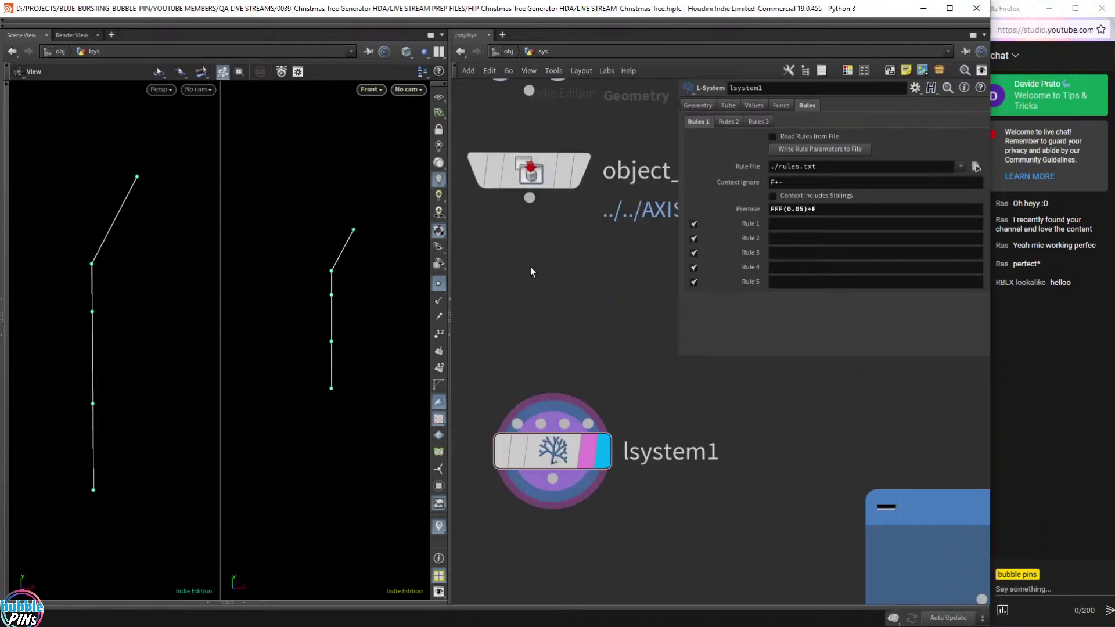
left_click(563, 170)
mouse_move(186, 291)
left_mouse_down()
mouse_move(191, 317)
mouse_move(199, 304)
left_mouse_up()
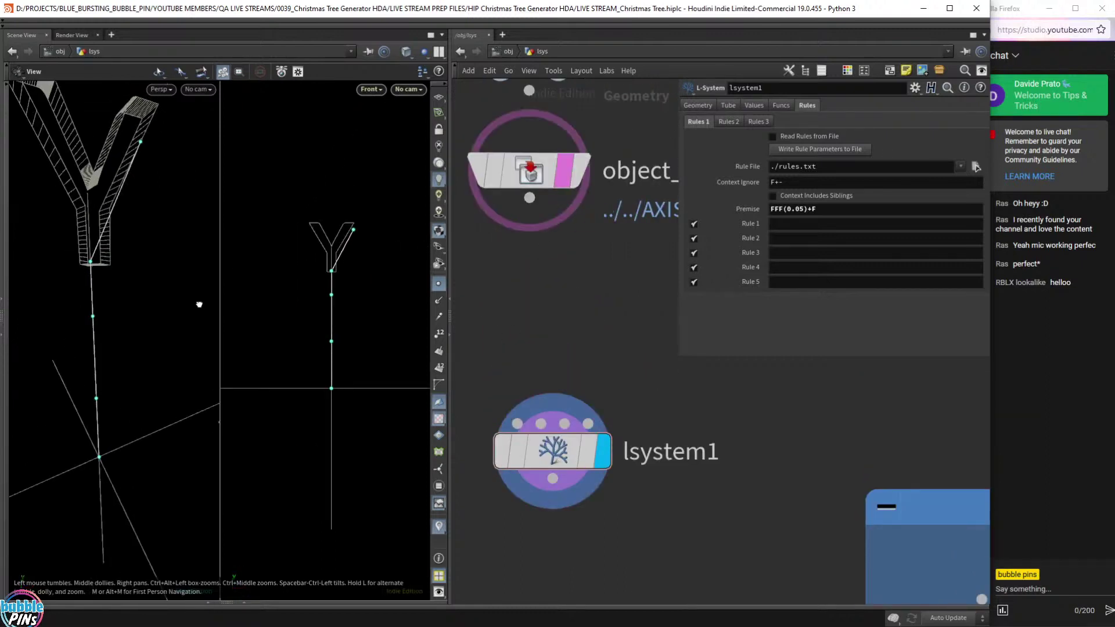
scroll(361, 346, "down", 2)
right_click_drag(362, 345, 335, 353)
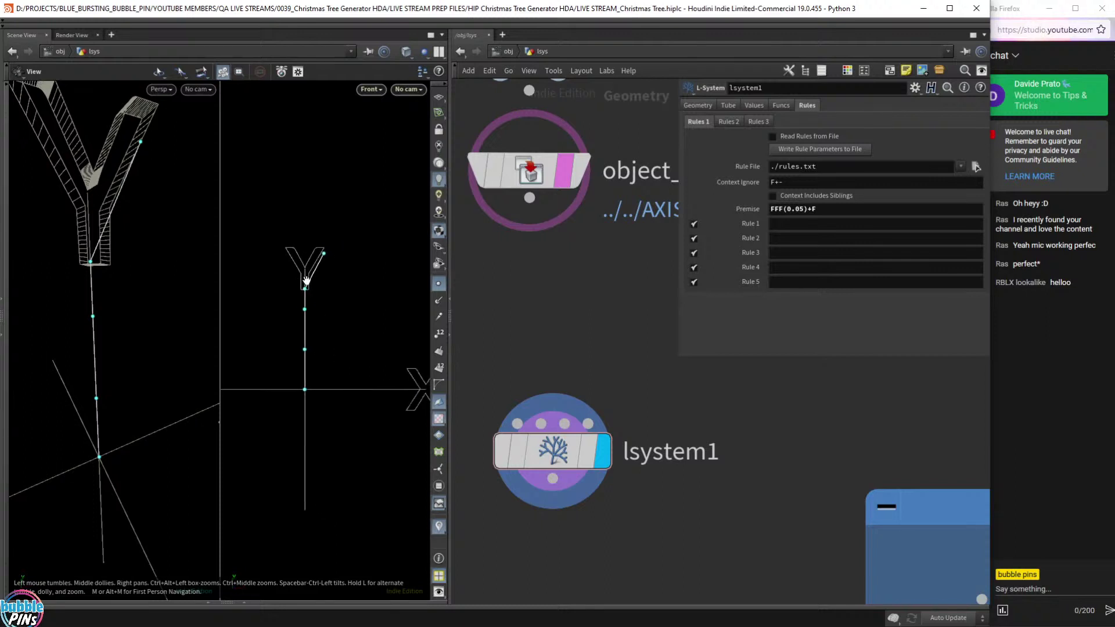
left_click_drag(145, 335, 129, 332)
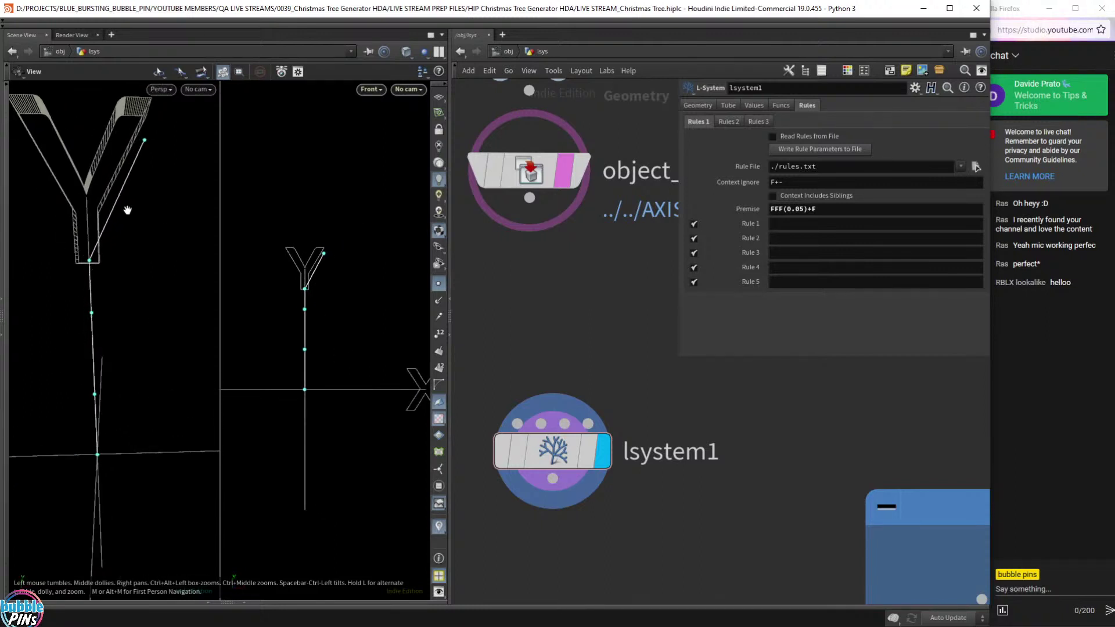
mouse_move(106, 242)
left_mouse_down()
mouse_move(134, 217)
mouse_move(112, 261)
left_mouse_up()
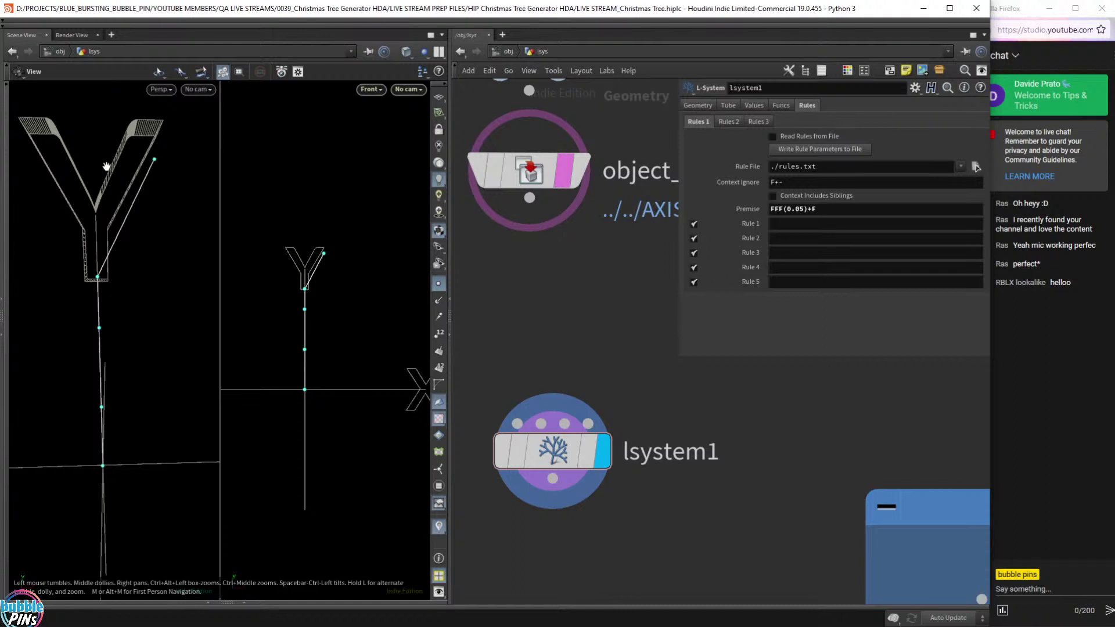
left_click(809, 210)
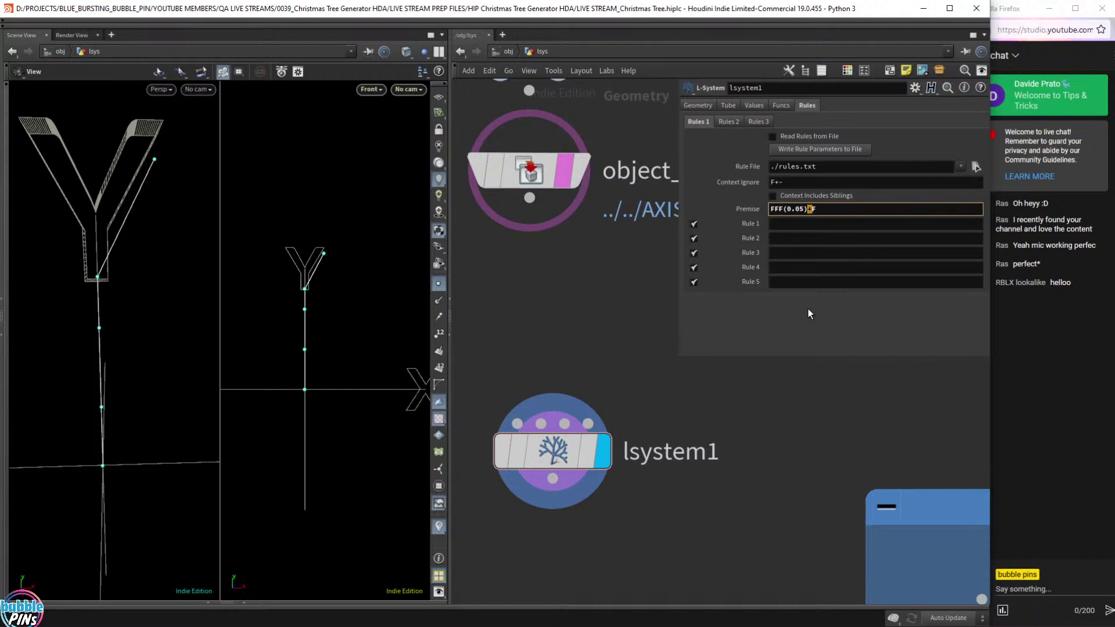
key("Right")
key("shift+Left")
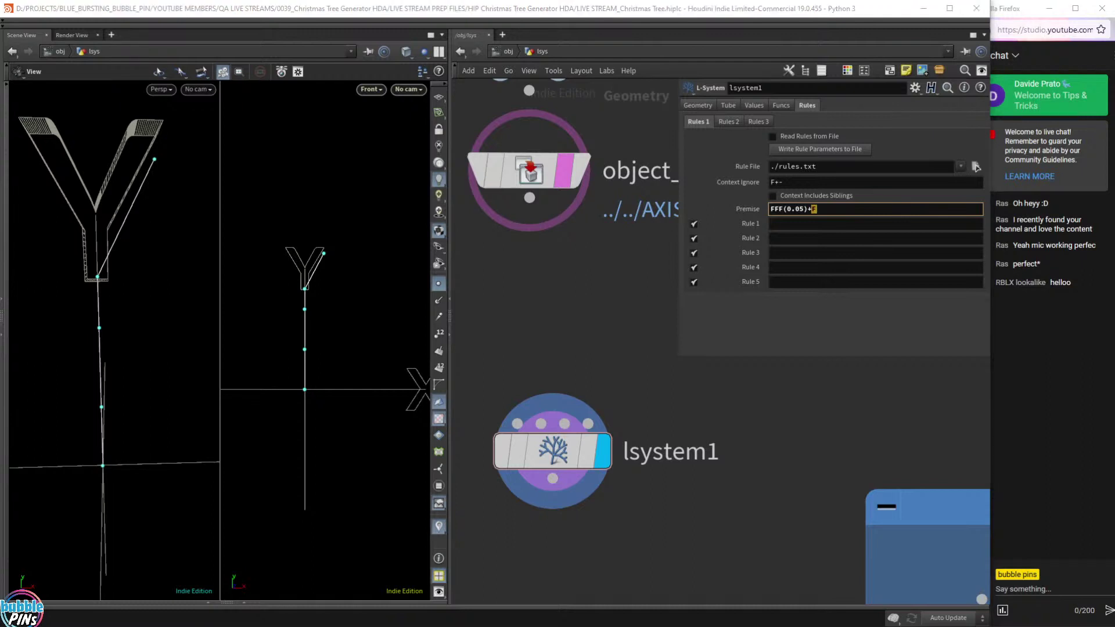
Set the axis size of the AXIS_PARAMS null to 0.9 and reduce its text scale.
middle_click_drag(549, 330, 533, 421)
left_click(531, 144)
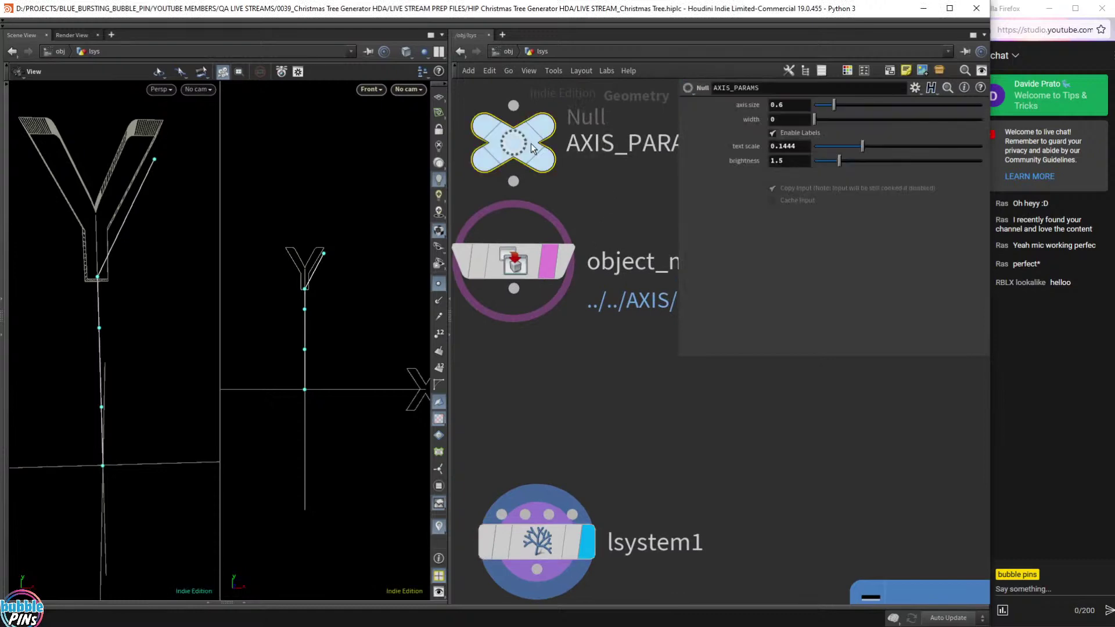
left_click(798, 107)
scroll(797, 106, "up", 3)
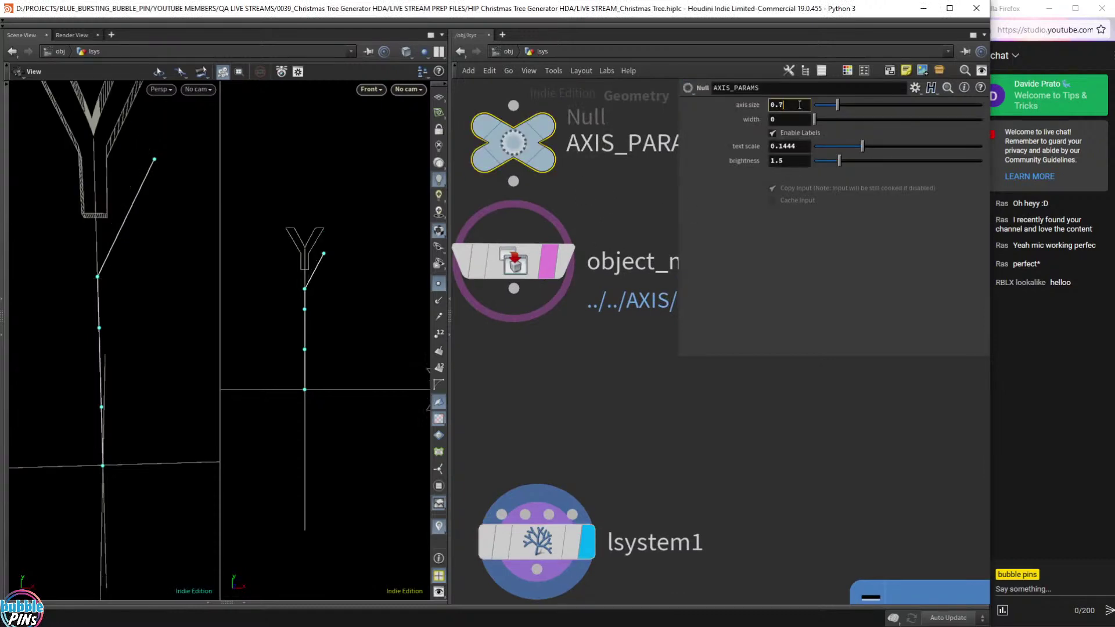
right_click_drag(154, 172, 157, 248)
left_click_drag(157, 247, 154, 260)
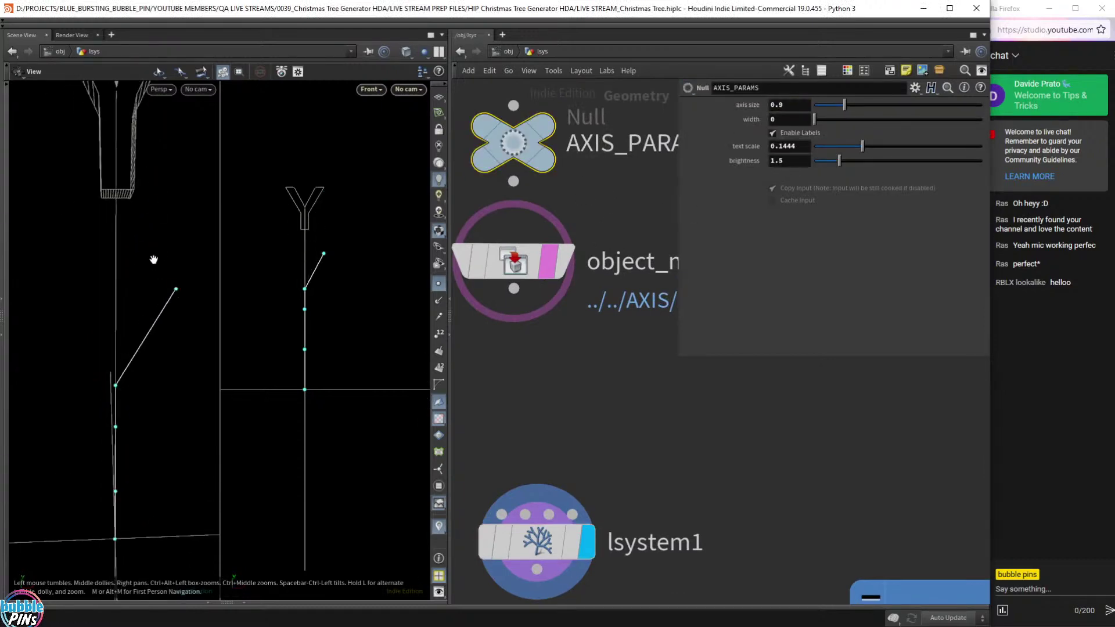
scroll(175, 254, "down", 2)
right_click_drag(175, 254, 173, 297)
scroll(173, 297, "down", 2)
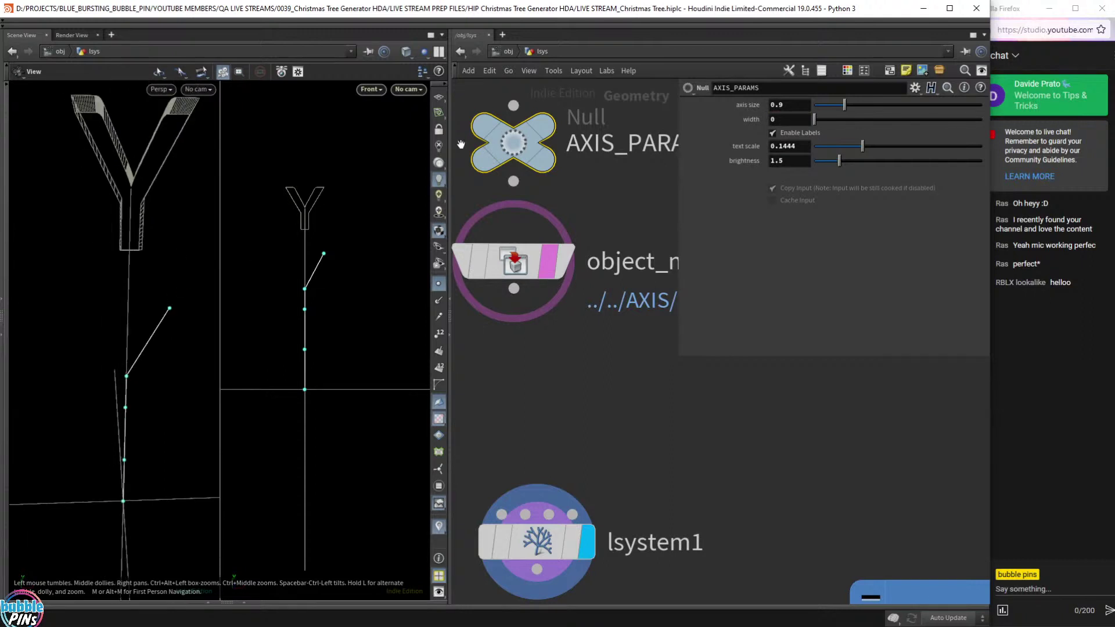
left_click_drag(865, 150, 831, 155)
mouse_move(146, 195)
left_mouse_down()
mouse_move(140, 205)
mouse_move(146, 190)
left_mouse_up()
Try lsystem1's premise without the plus sign as FFF(0.05)F, and restore it to FFF(0.05)+F.
left_click(541, 542)
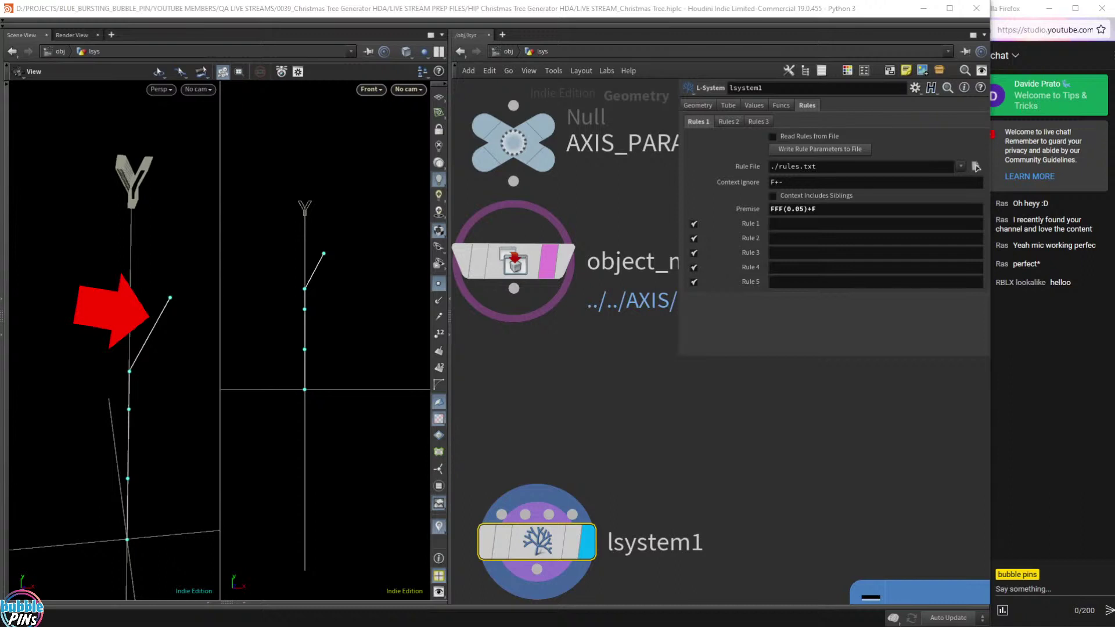
left_click(818, 211)
key("BackSpace")
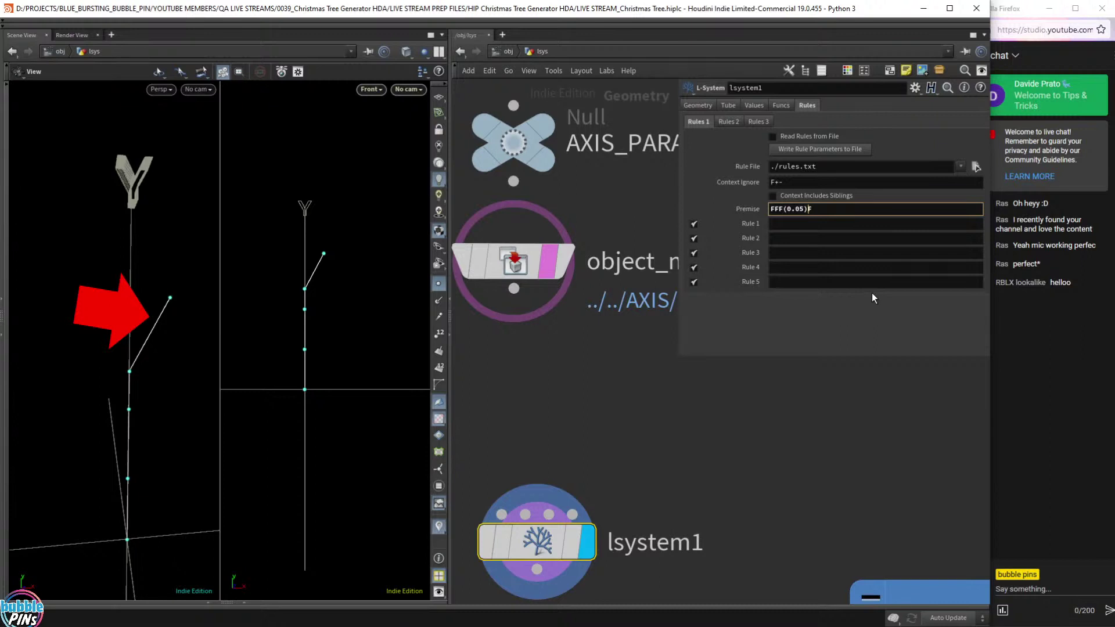
key("Return")
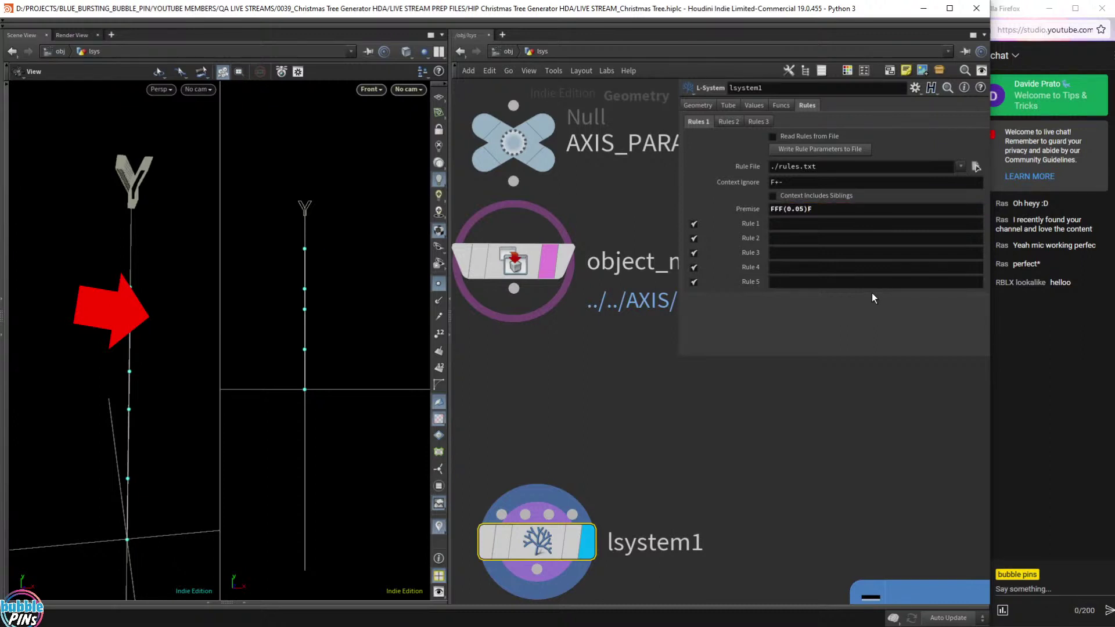
left_click(808, 210)
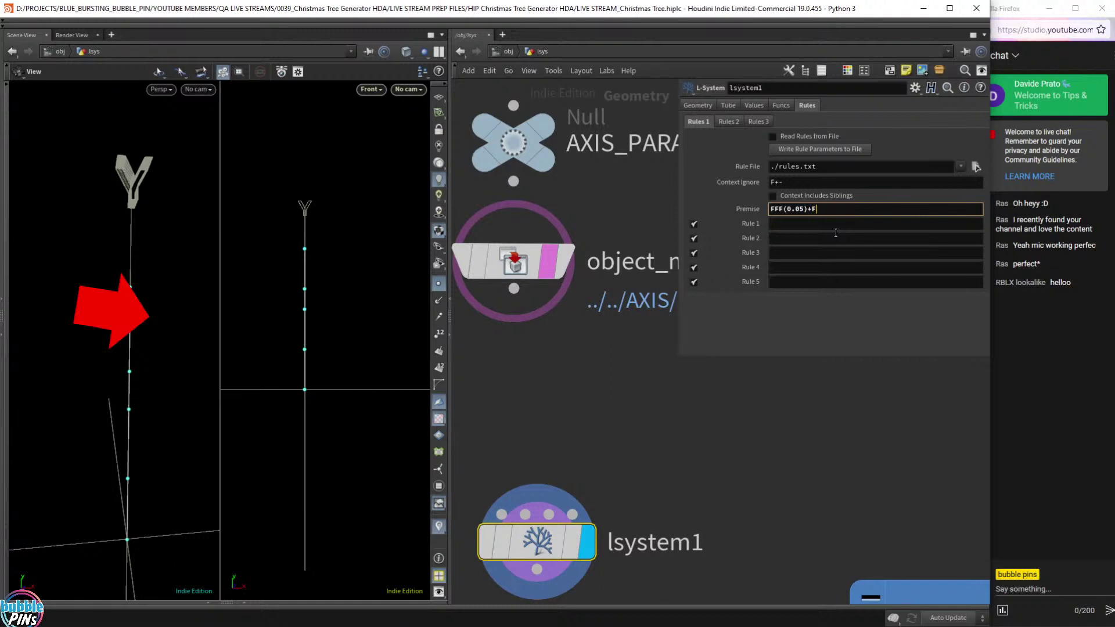
key("Return")
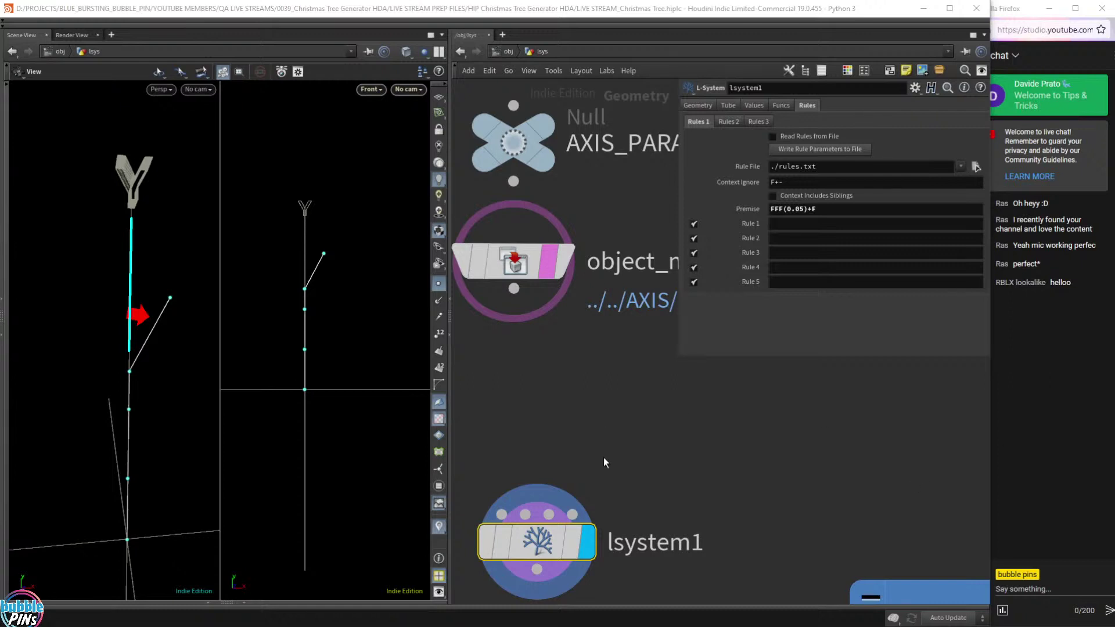
Replace the plus sign with a minus in lsystem1's premise to make it FFF(0.05)-F.
left_click(816, 209)
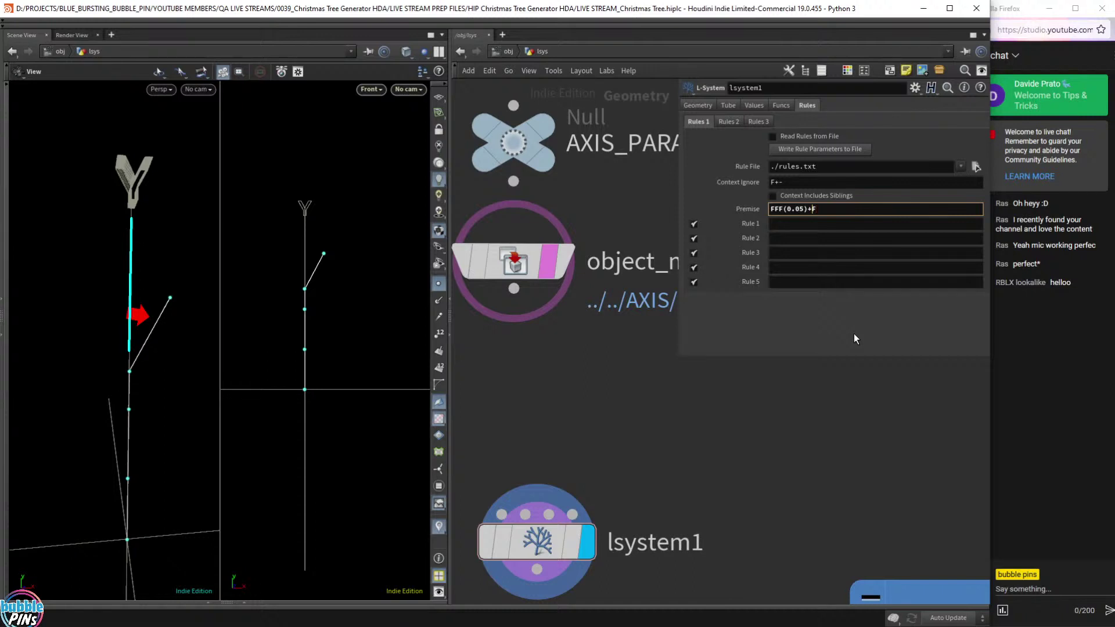
key("BackSpace")
type("-")
key("Return")
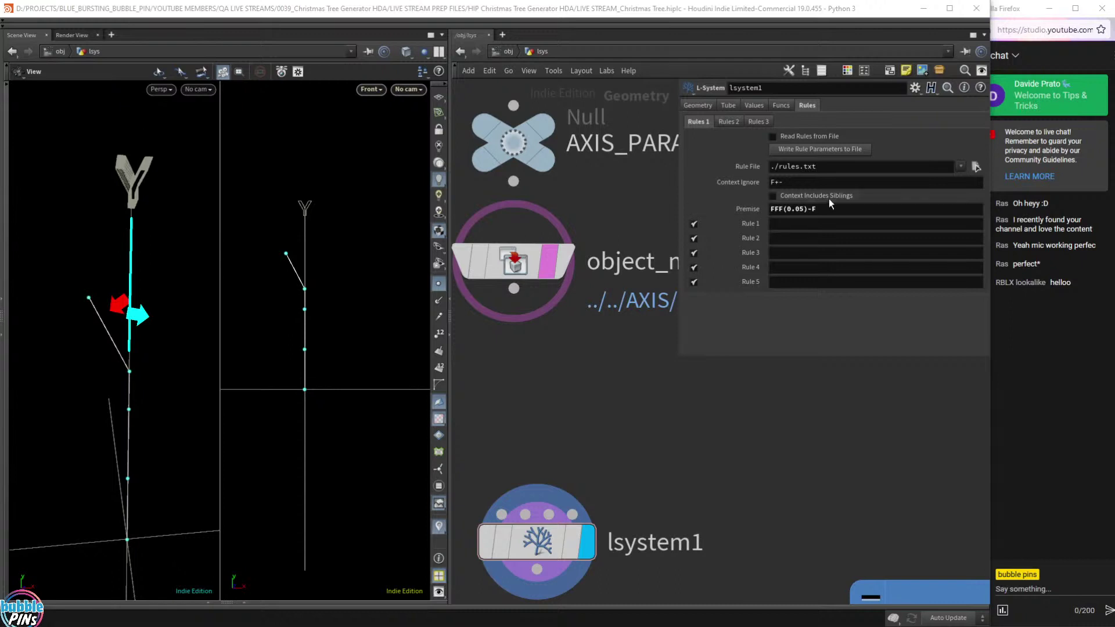
Give the minus turn in lsystem1's premise an explicit 90-degree angle, making it FFF(0.05)-(90)F.
left_click(815, 211)
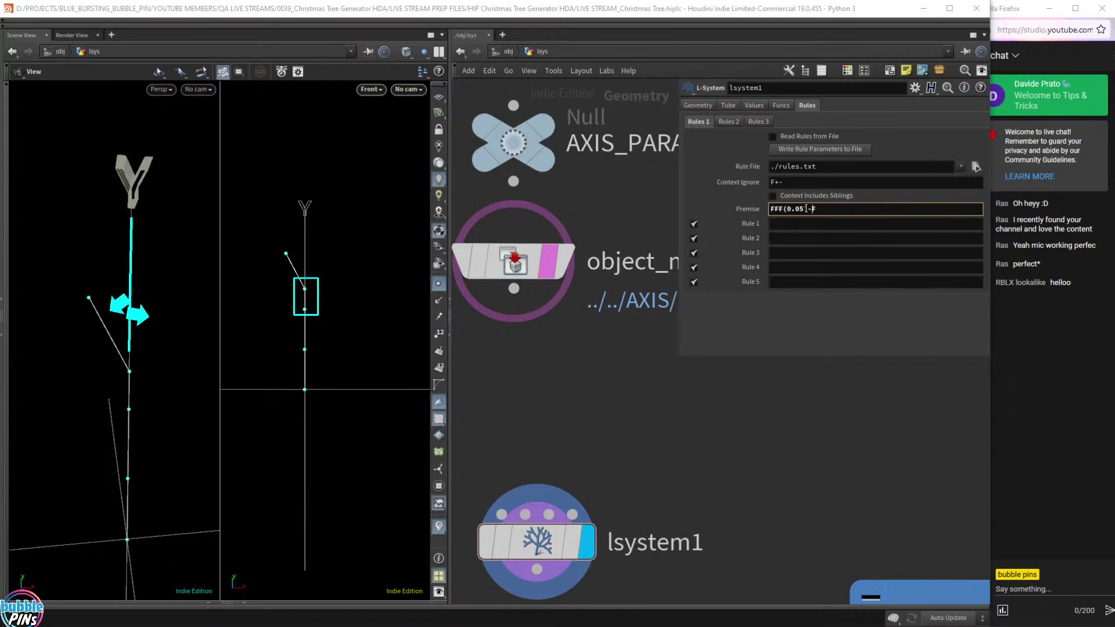
left_click_drag(812, 210, 782, 210)
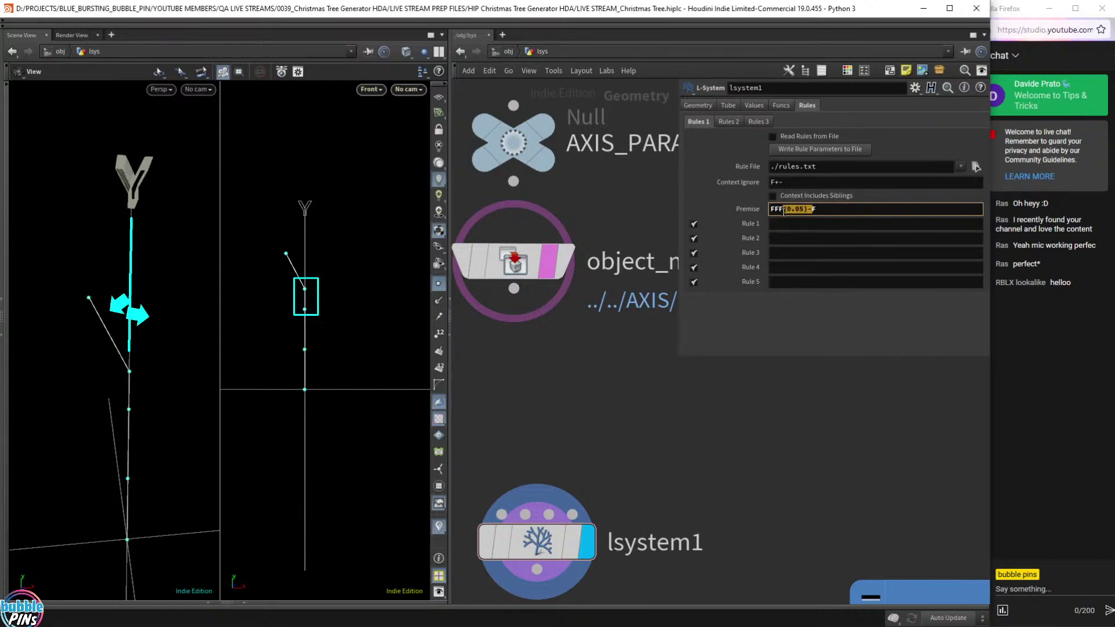
left_click(840, 213)
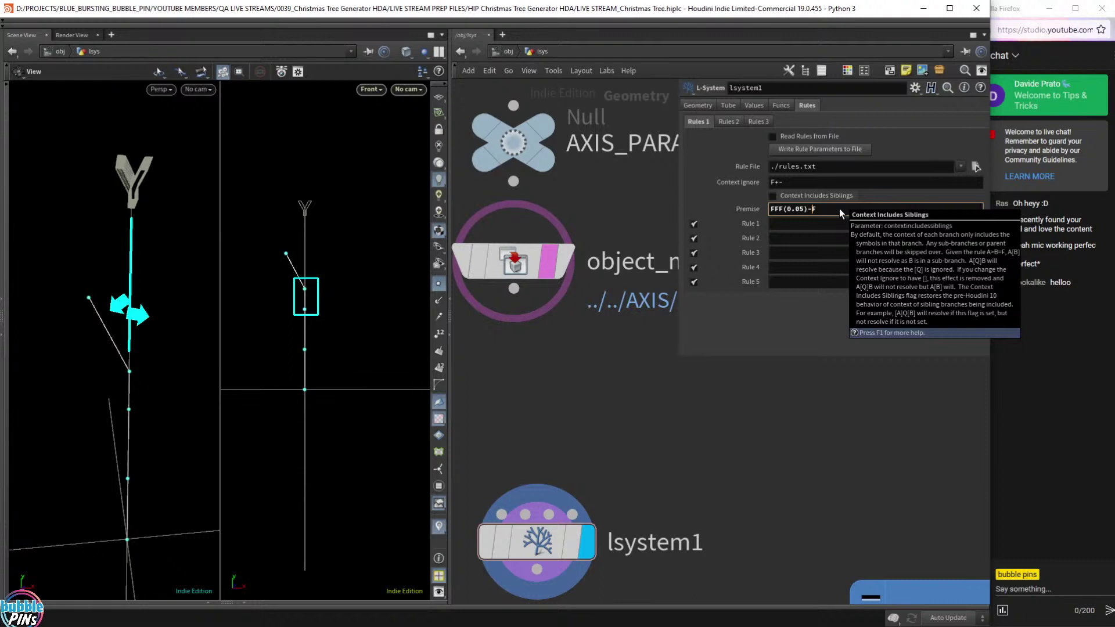
type("()")
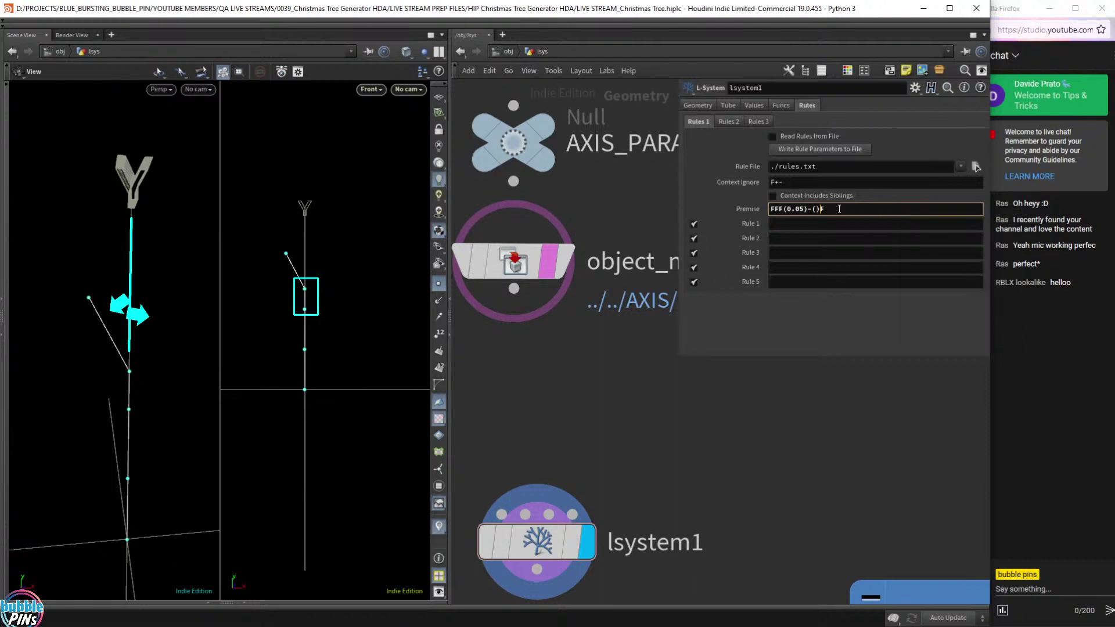
key("Left")
type("90")
key("Return")
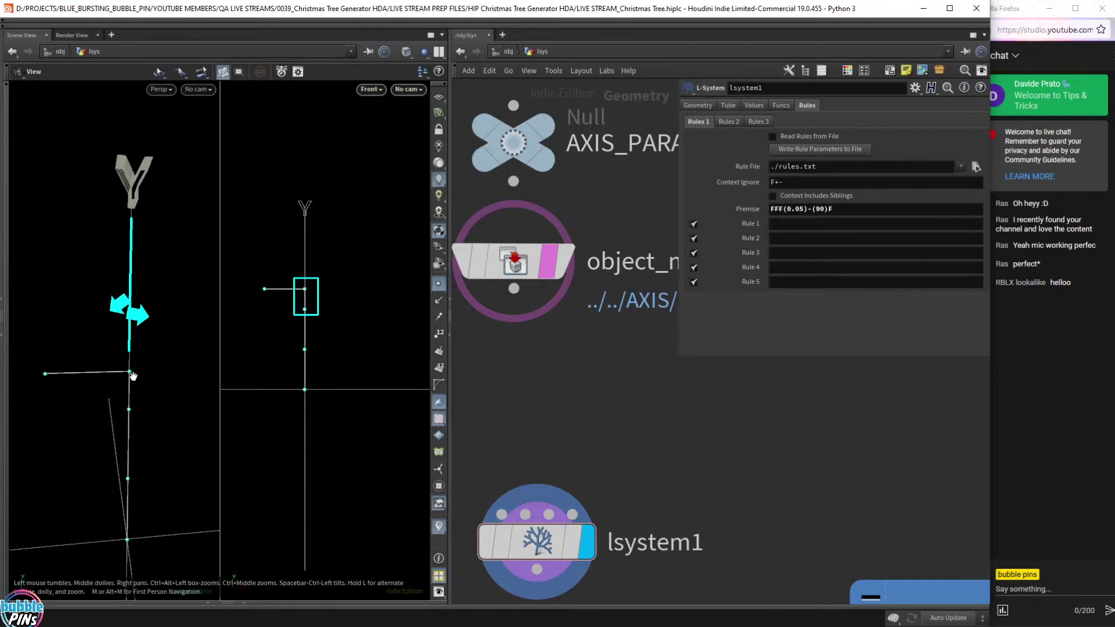
Replace the minus sign before the 90-degree angle in lsystem1's premise with a plus, making it FFF(0.05)+(90)F.
left_click(820, 209)
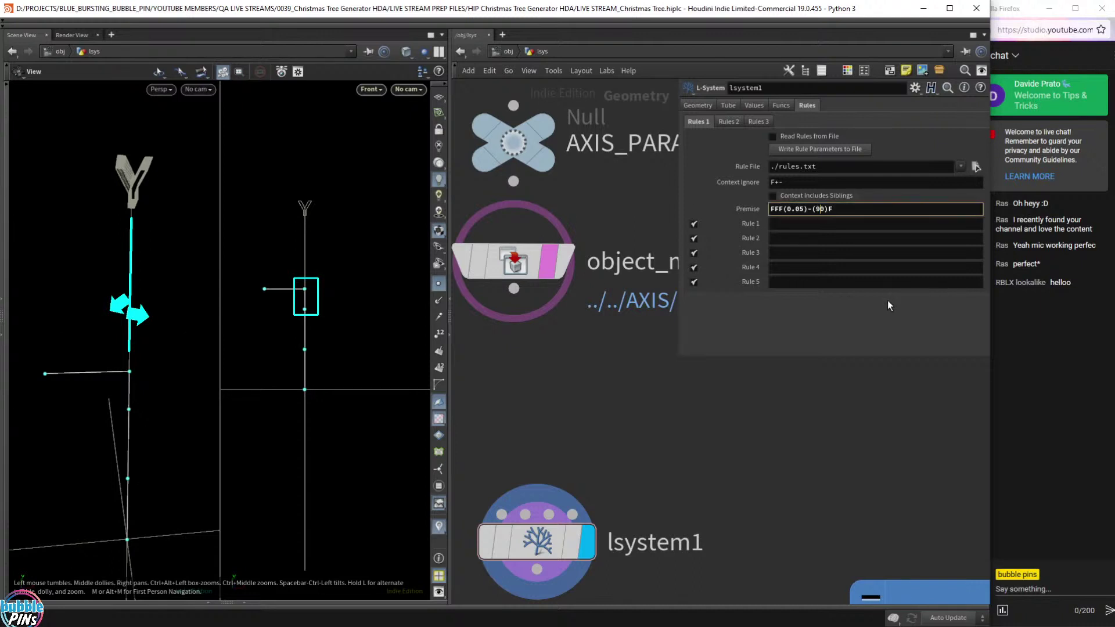
key("Left")
key("shift+Left")
type("+")
key("Return")
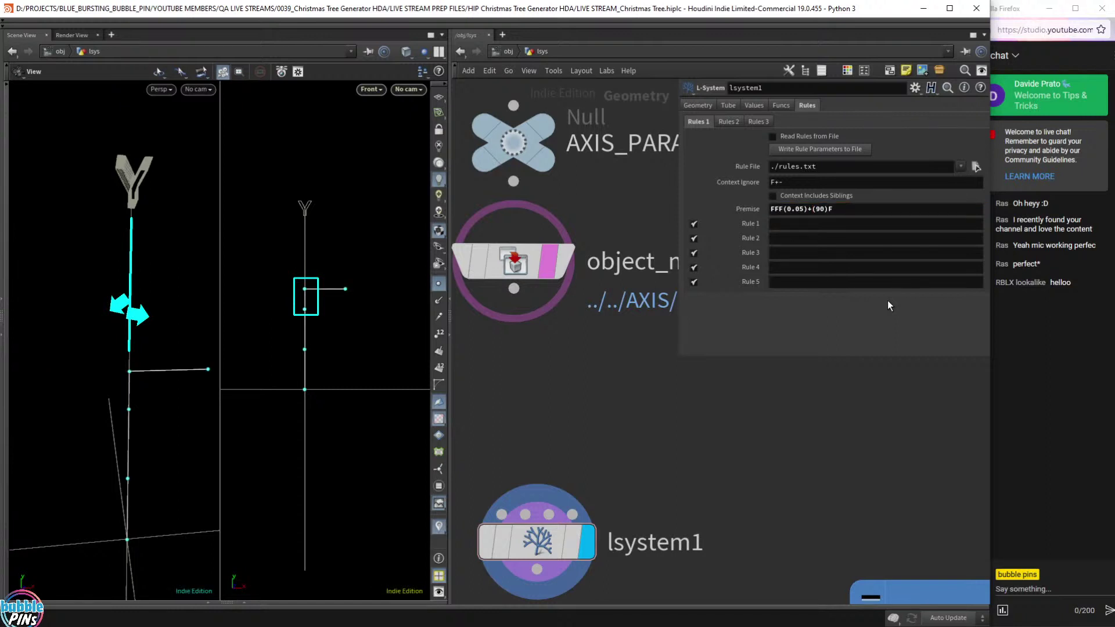
Make the turn angle in lsystem1's premise negative so it reads FFF(0.05)+(-90)F.
left_click(820, 210)
key("Left")
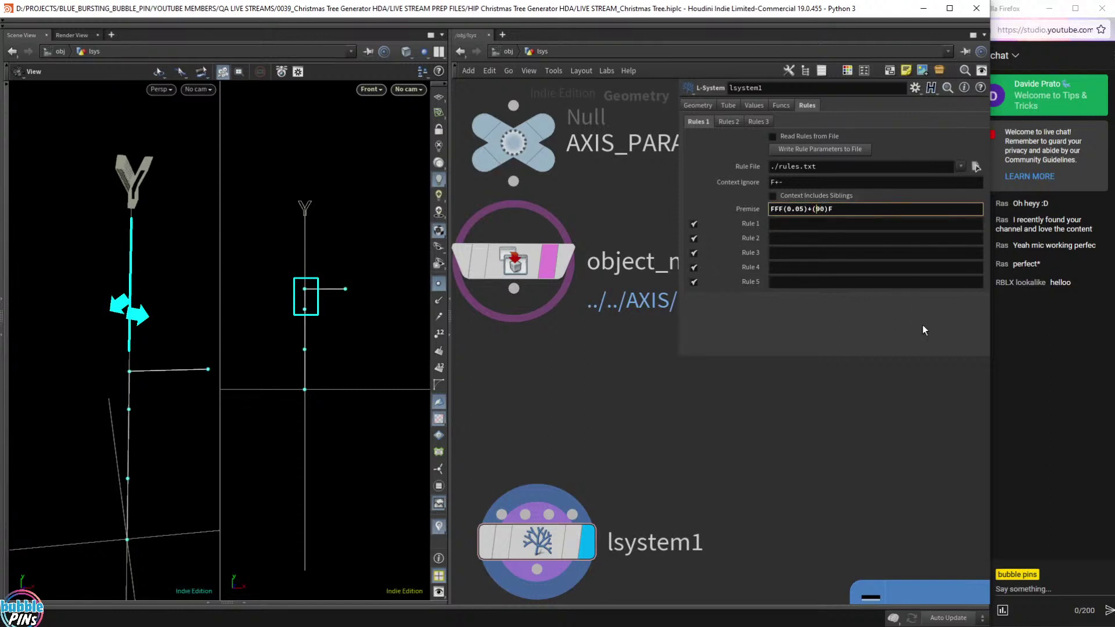
type("-")
key("Return")
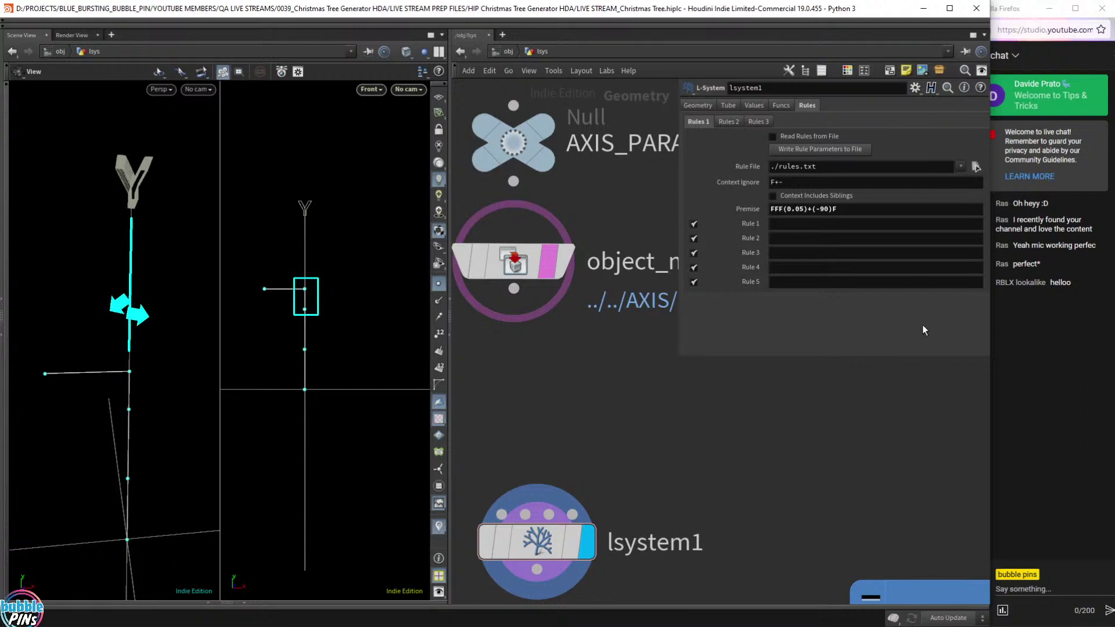
left_click_drag(825, 209, 819, 209)
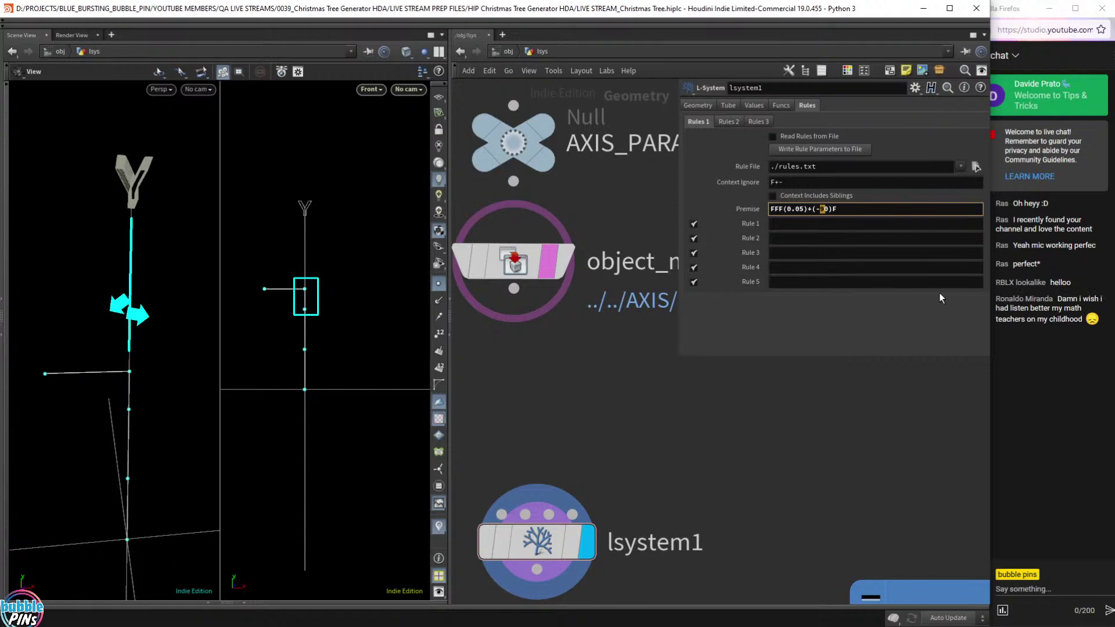
key("Left")
key("Left")
key("Left")
key("Right")
key("Right")
key("Right")
key("Right")
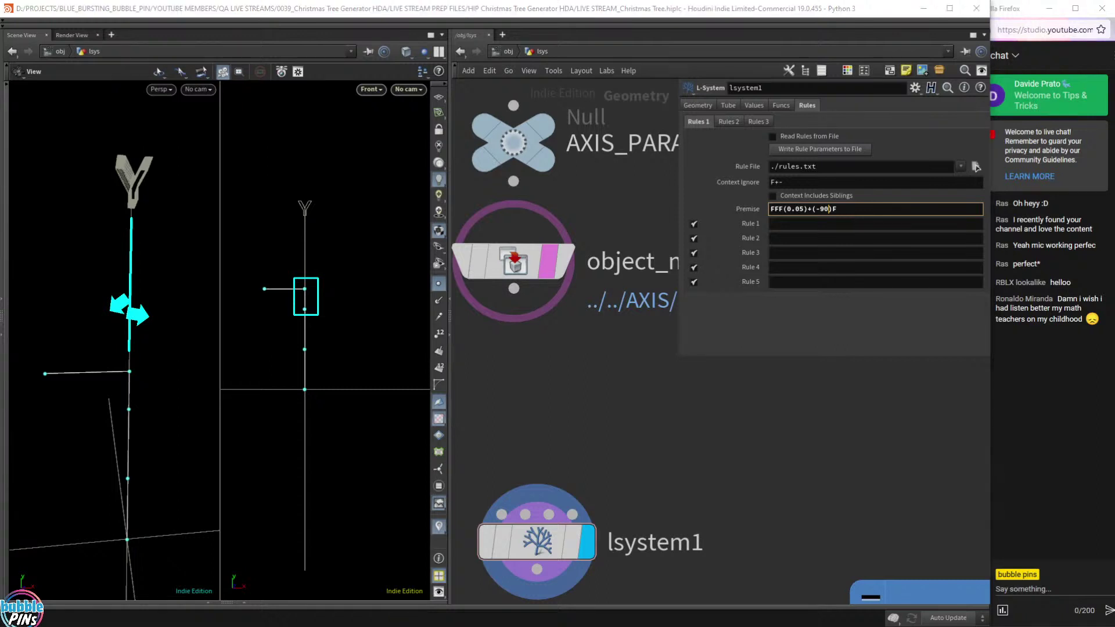
key("Escape")
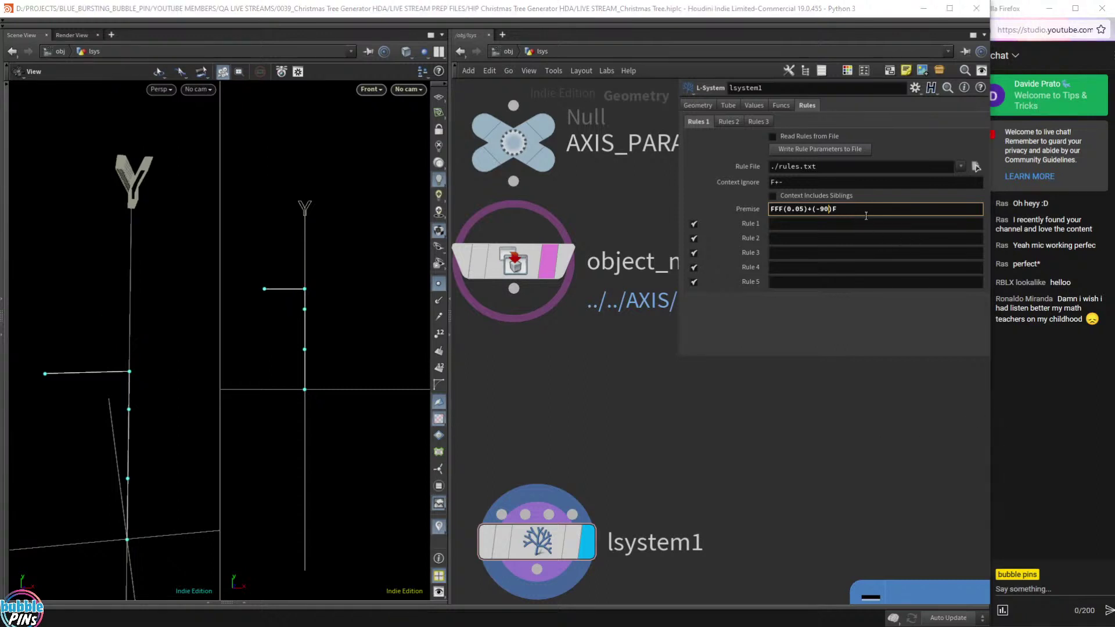
left_click(868, 212)
Hide the axes of the object_merge node in the viewport and show only the Front view, framed on the L-system.
scroll(299, 316, "up", 5)
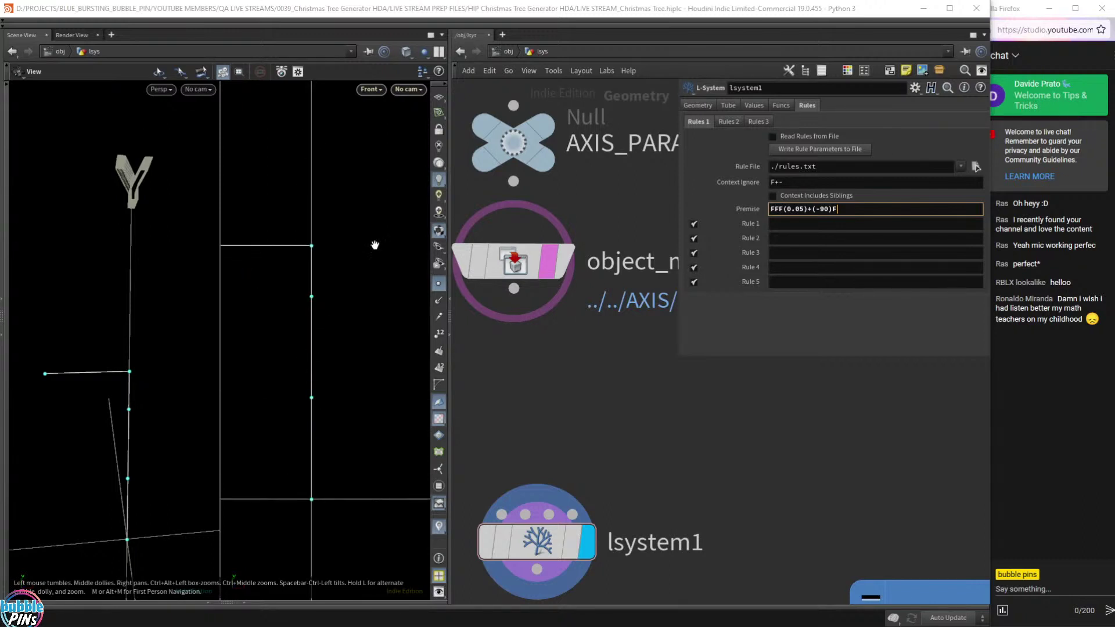
left_click(550, 268)
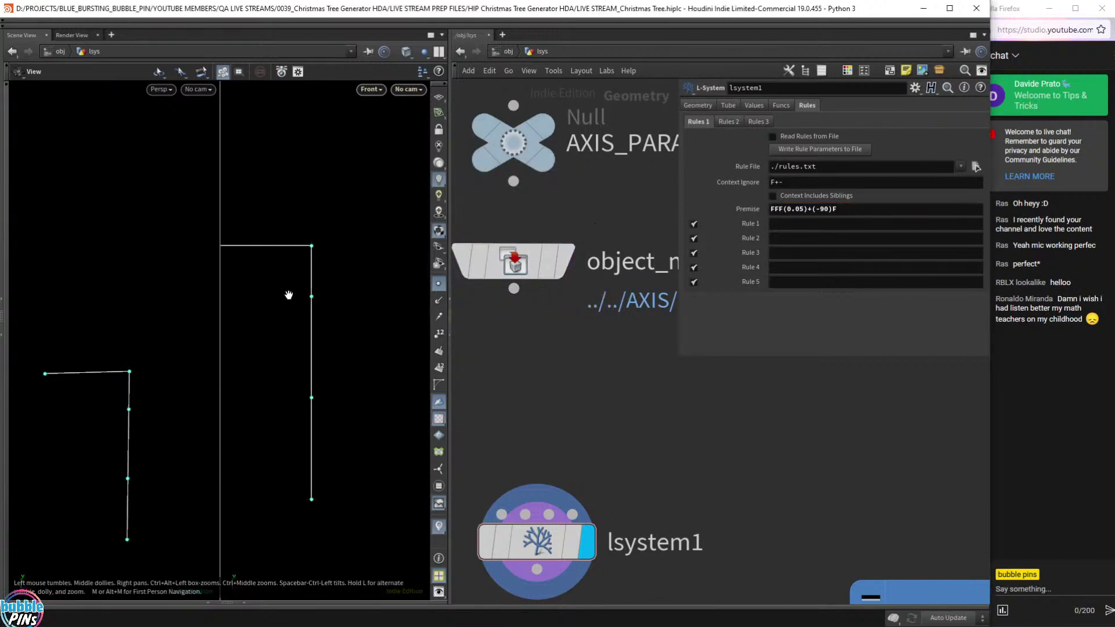
right_click_drag(340, 307, 391, 313)
right_click_drag(193, 352, 187, 163)
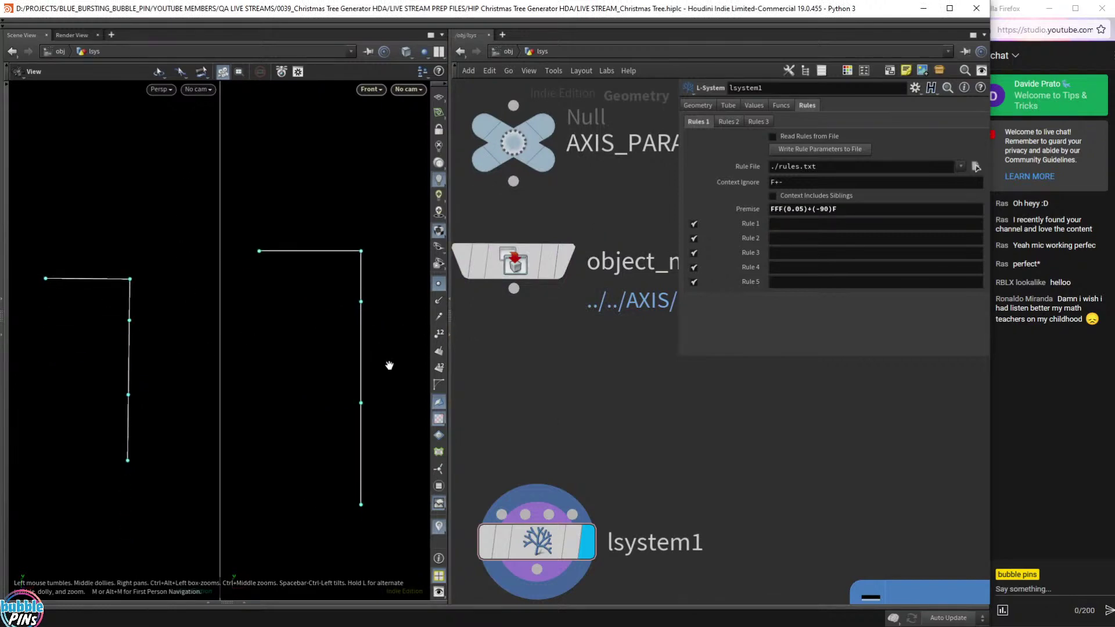
key("space+b")
right_click_drag(276, 338, 274, 281)
scroll(274, 281, "down", 4)
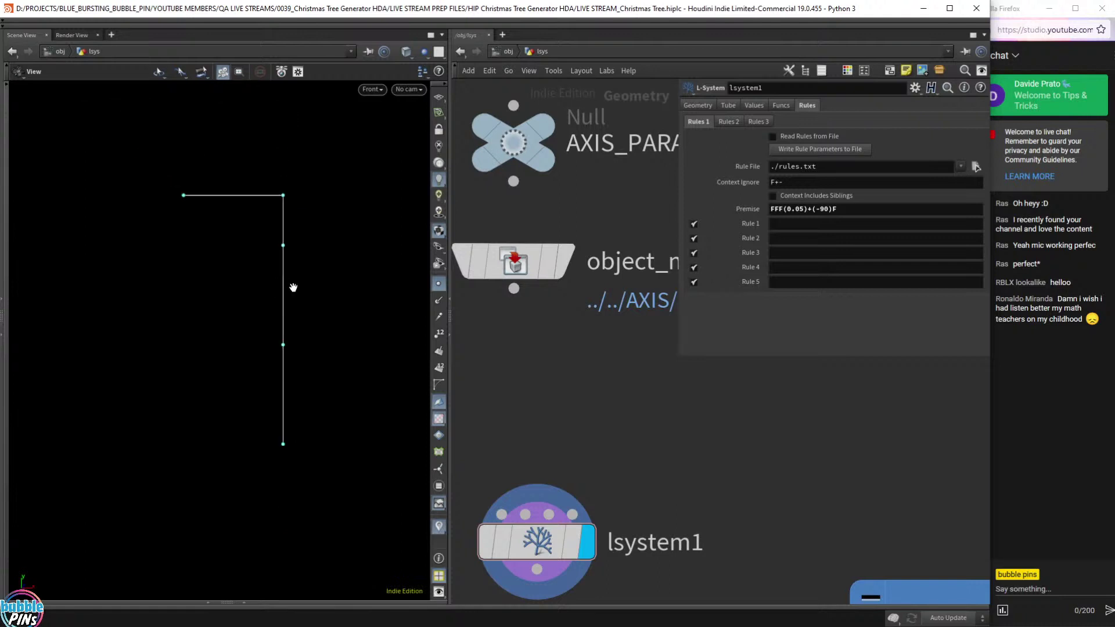
middle_click_drag(293, 287, 290, 316)
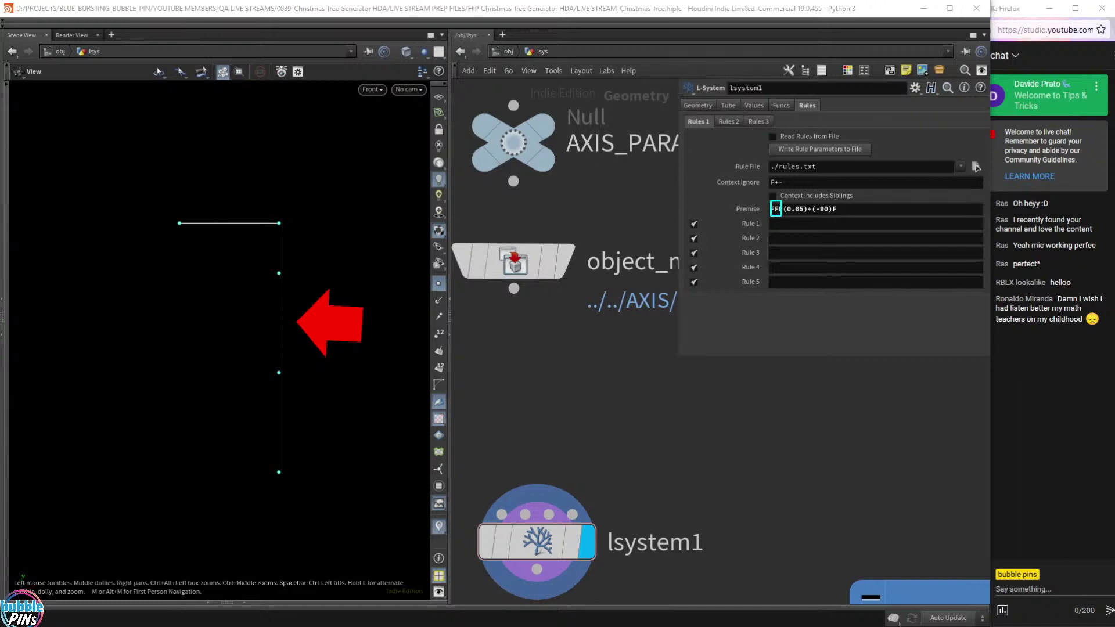
Change the second F in lsystem1's premise to a lowercase f, making it FfF(0.05)+(-90)F.
left_click(779, 211)
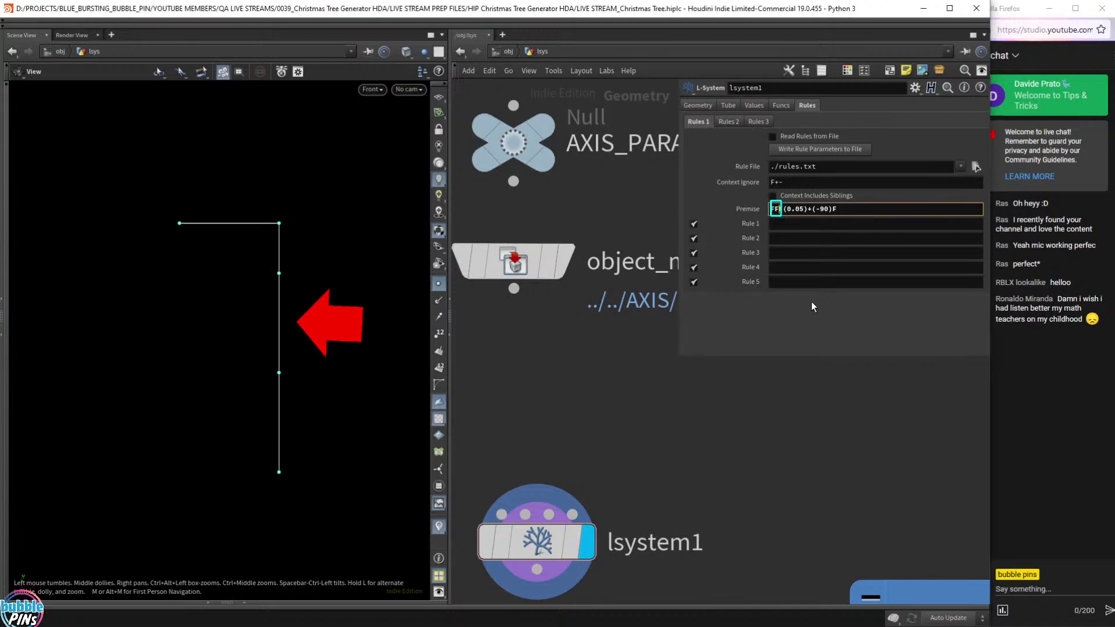
key("shift+Left")
type("f")
key("Return")
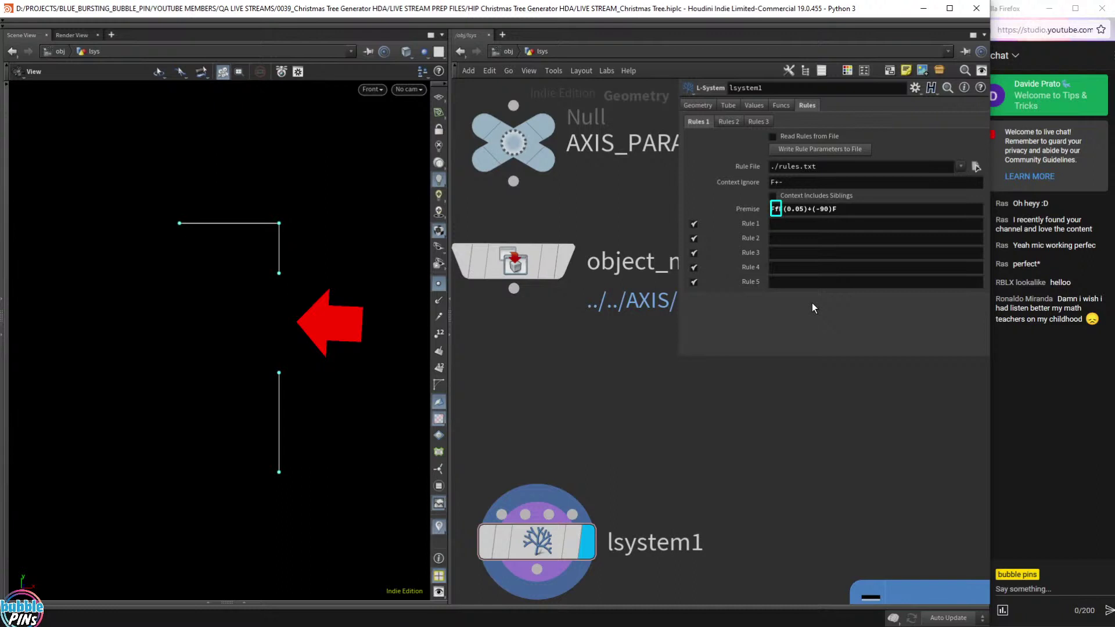
left_click(1040, 370)
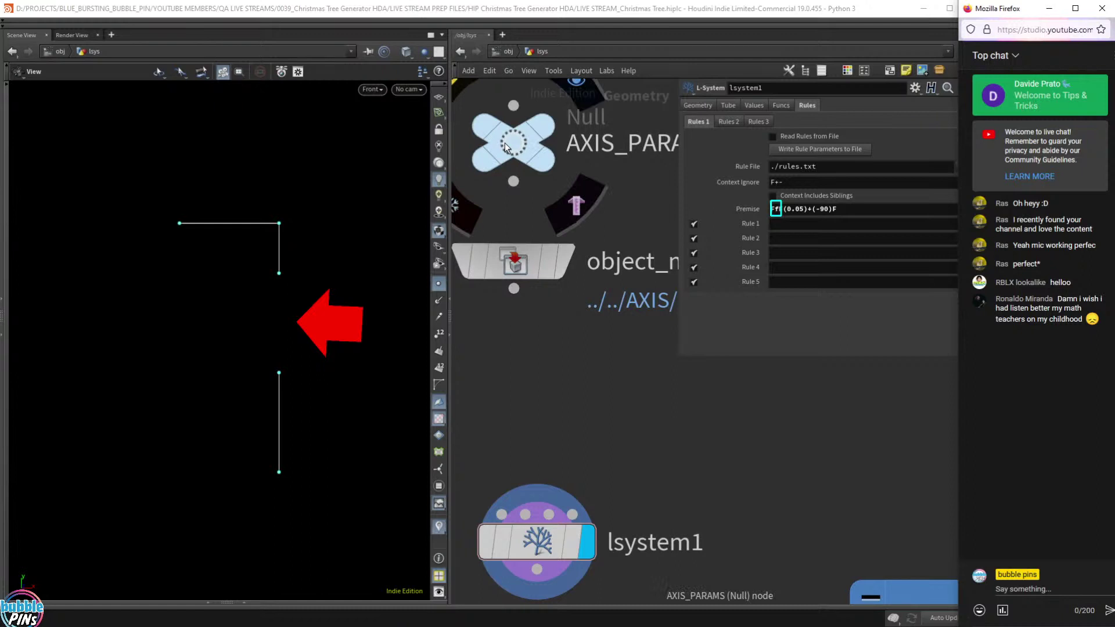
middle_click_drag(651, 413, 616, 406)
scroll(647, 401, "down", 1)
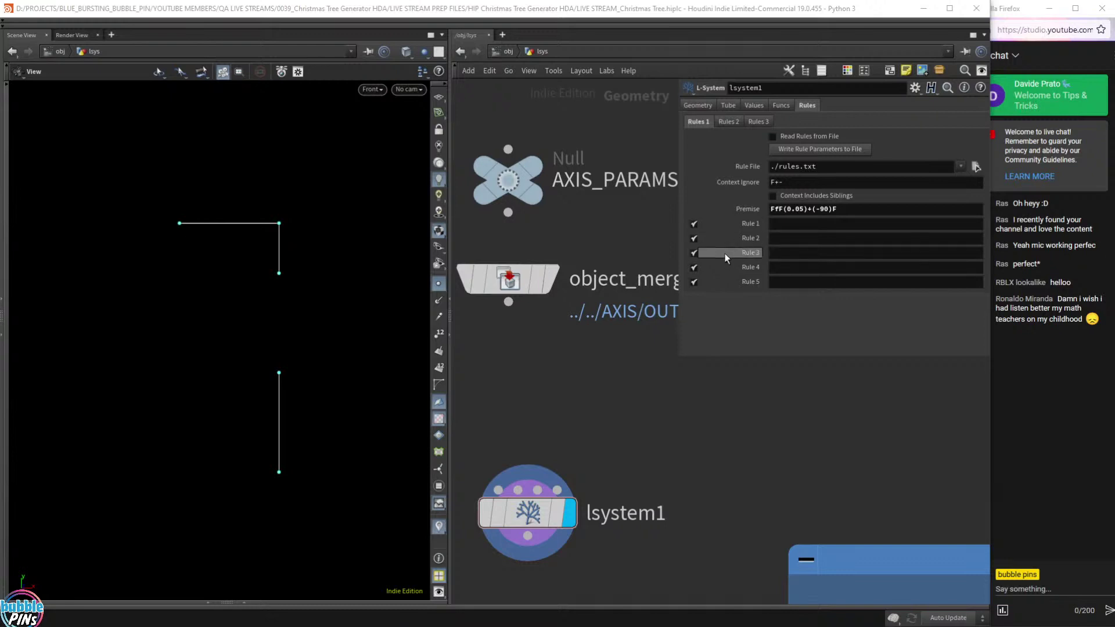
left_click(252, 268)
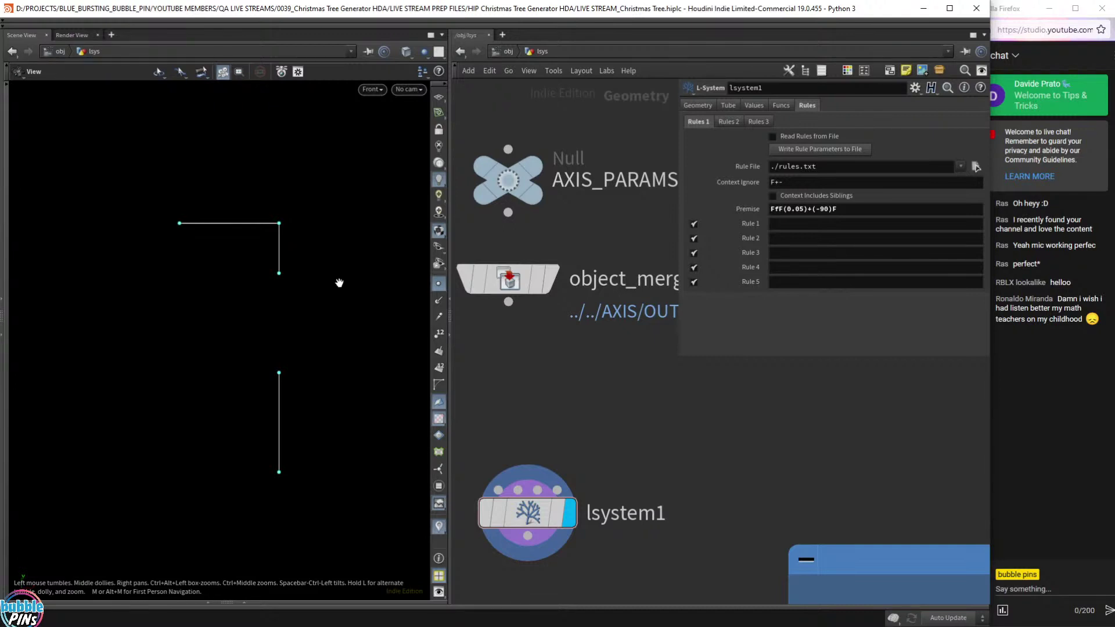
left_click_drag(338, 285, 267, 276)
key("d")
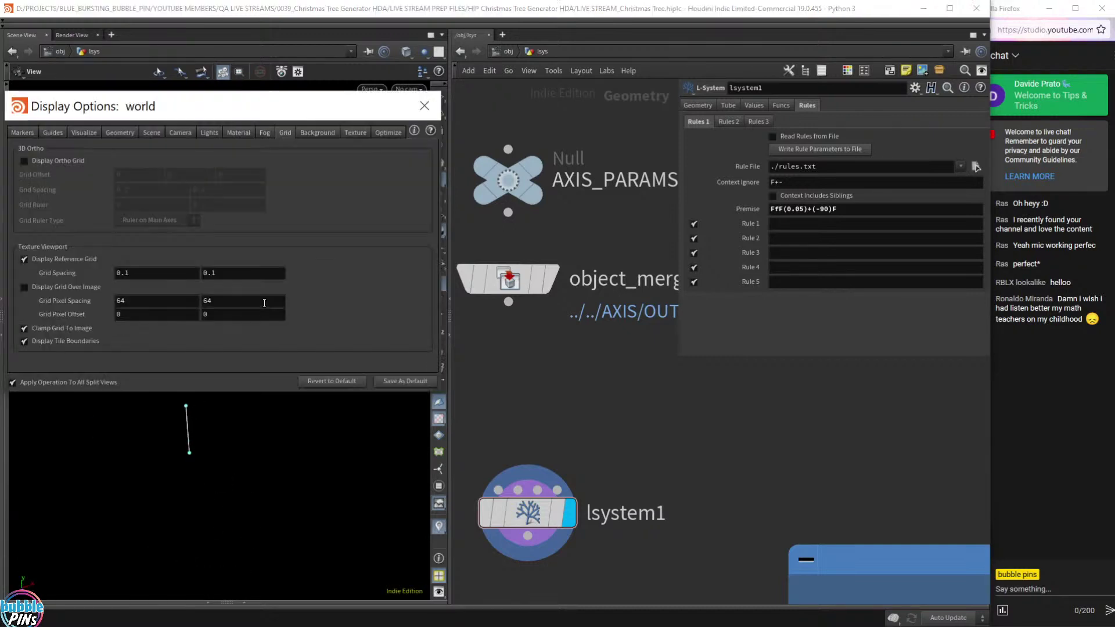
left_click(424, 105)
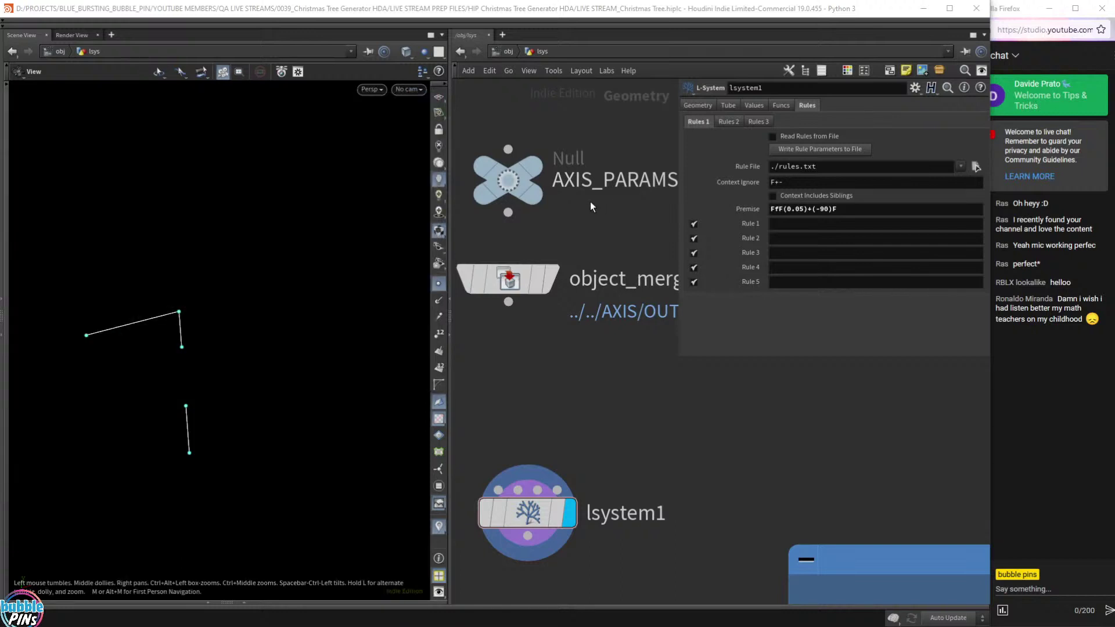
Show the object_merge axes over the L-system in the perspective view and hide them again.
mouse_move(538, 202)
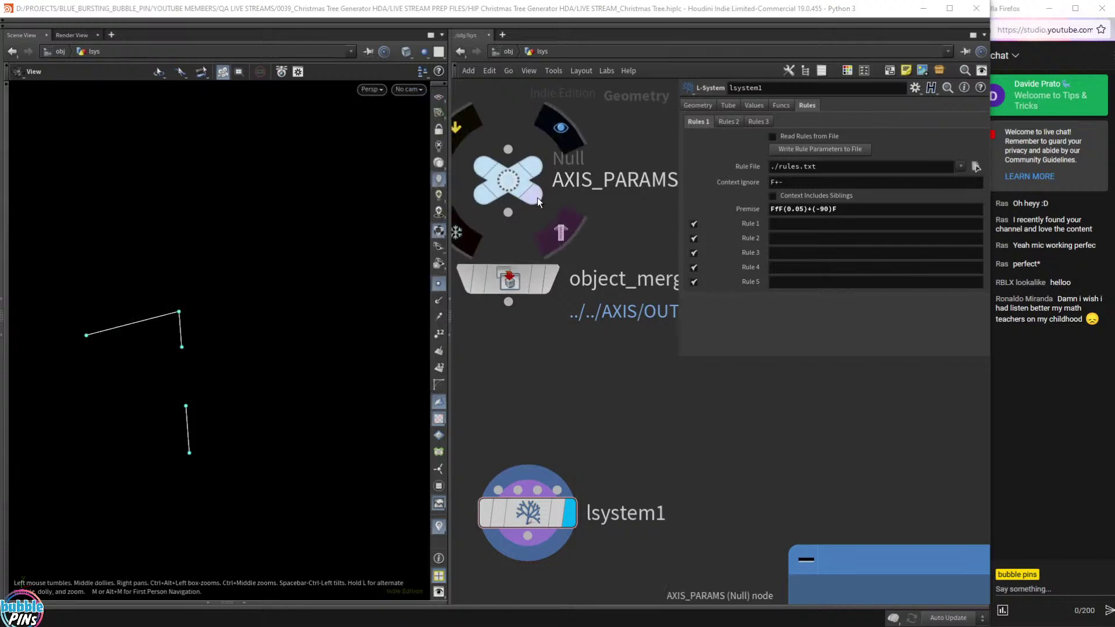
left_click(536, 280)
right_click_drag(230, 380, 299, 343)
left_click_drag(298, 344, 281, 326)
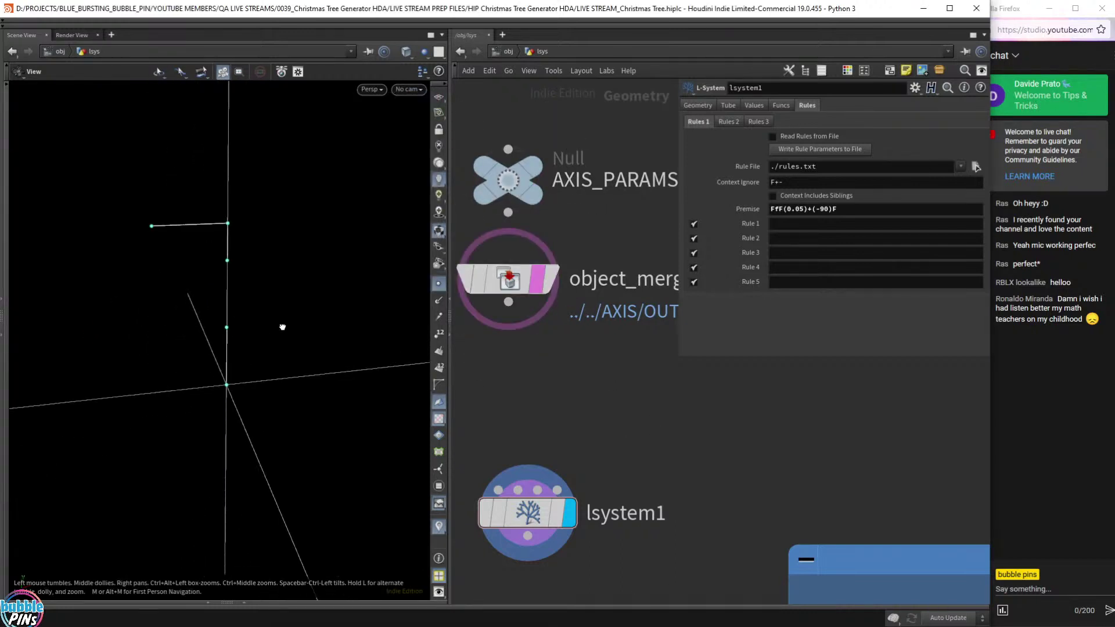
left_click(549, 274)
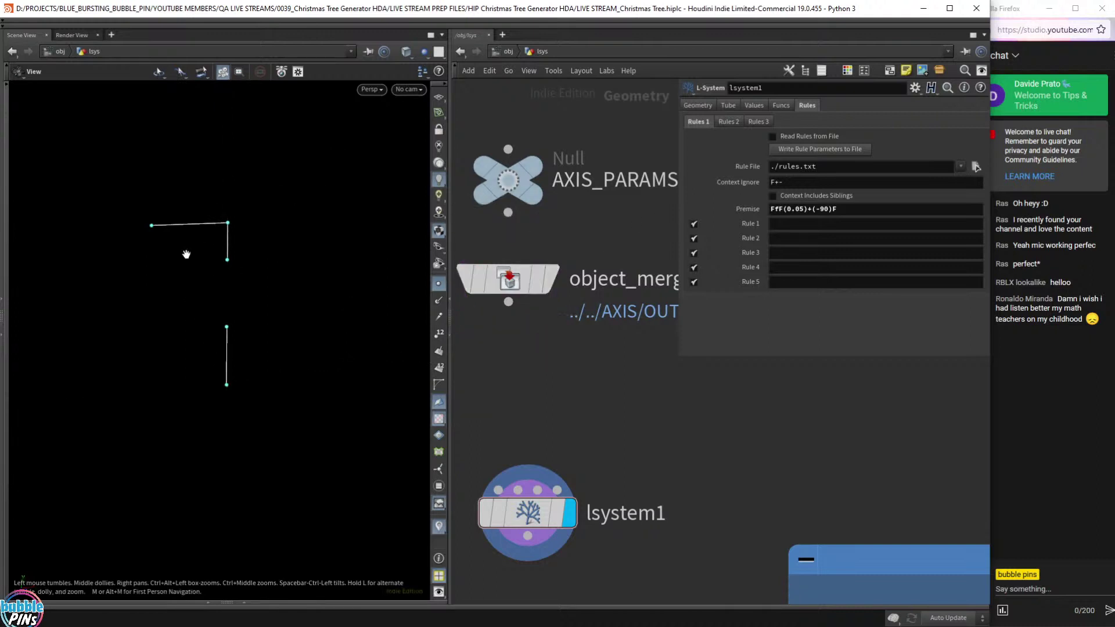
Turn on the ortho grid in the display options and inspect the L-system against the grid in perspective.
key("d")
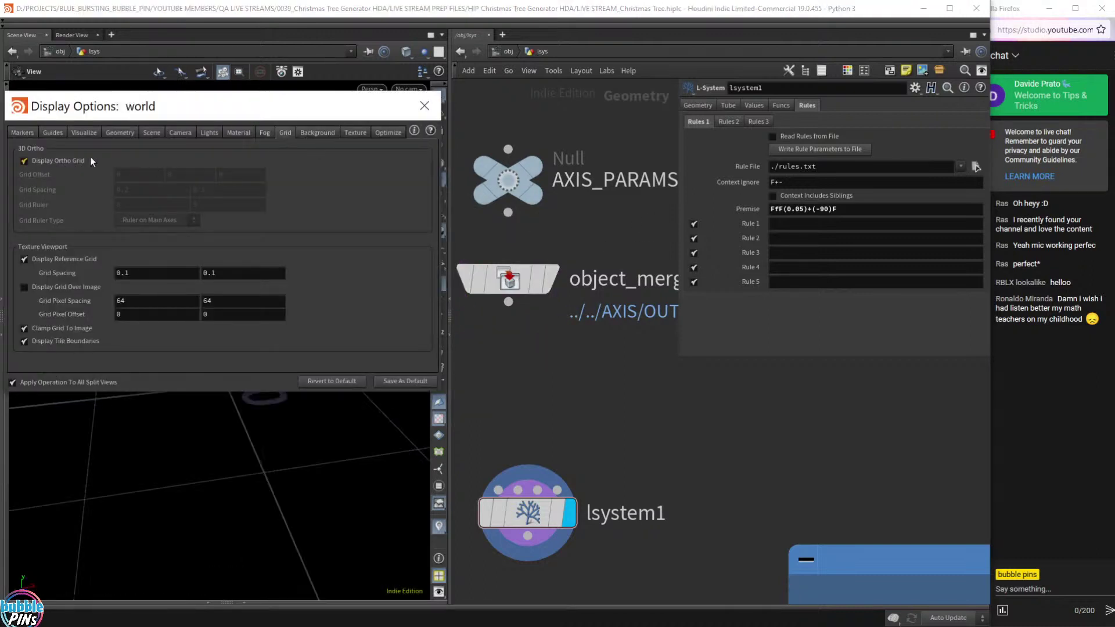
left_click(425, 105)
left_click_drag(235, 364, 234, 365)
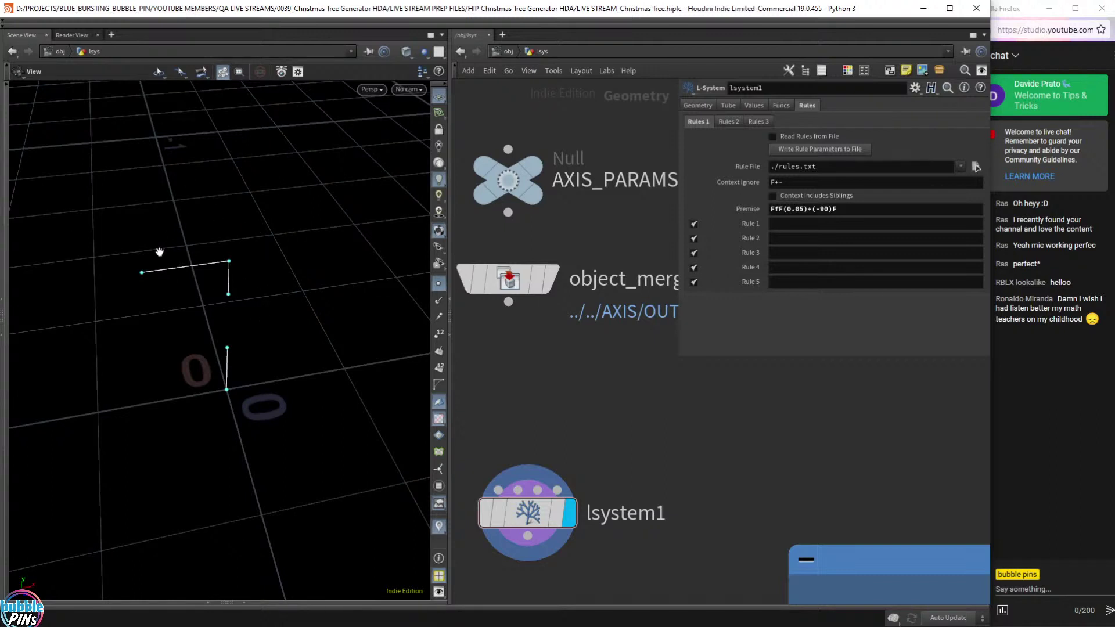
left_click_drag(245, 249, 235, 285)
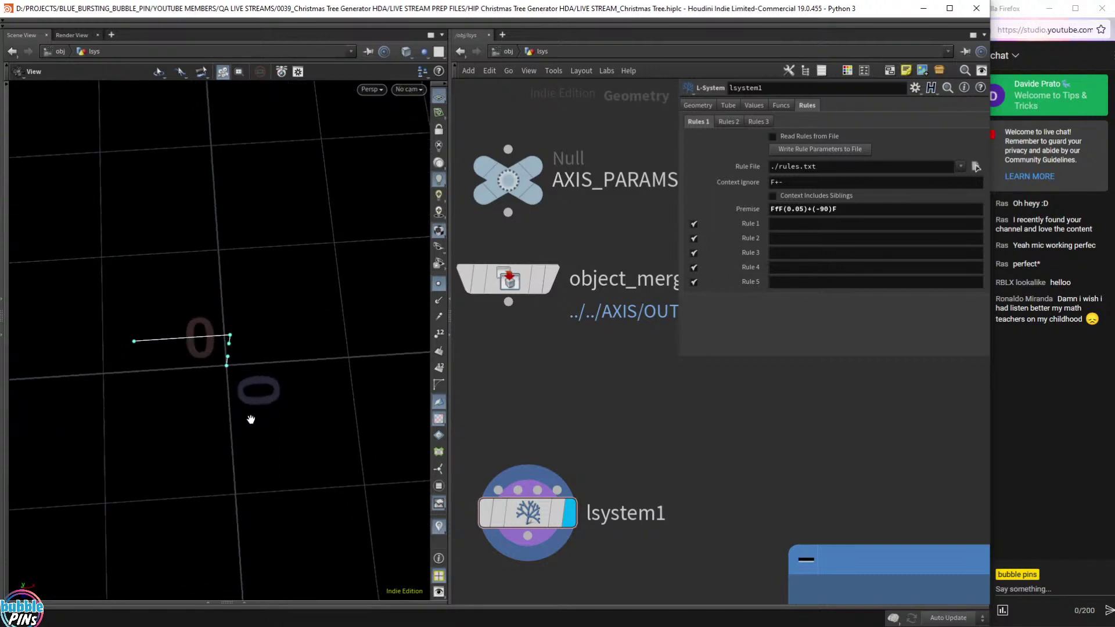
left_click_drag(234, 348, 259, 267)
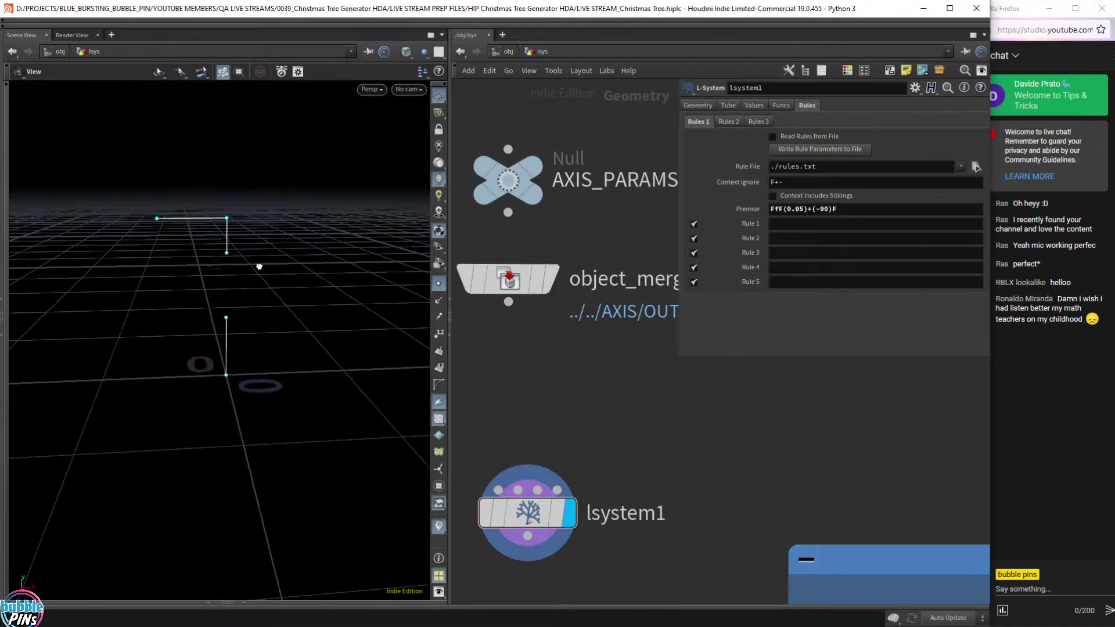
Set the turn angle in lsystem1's premise to -45 degrees, making it FfF(0.05)+(-45)F.
left_click(822, 210)
key("BackSpace")
key("Delete")
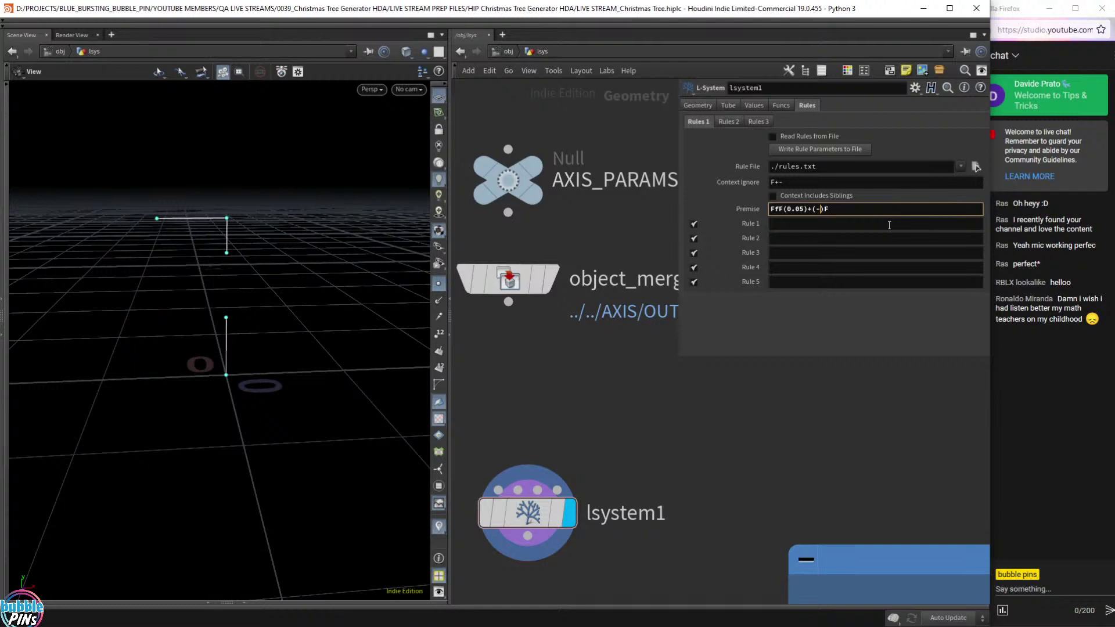
type("45")
key("Return")
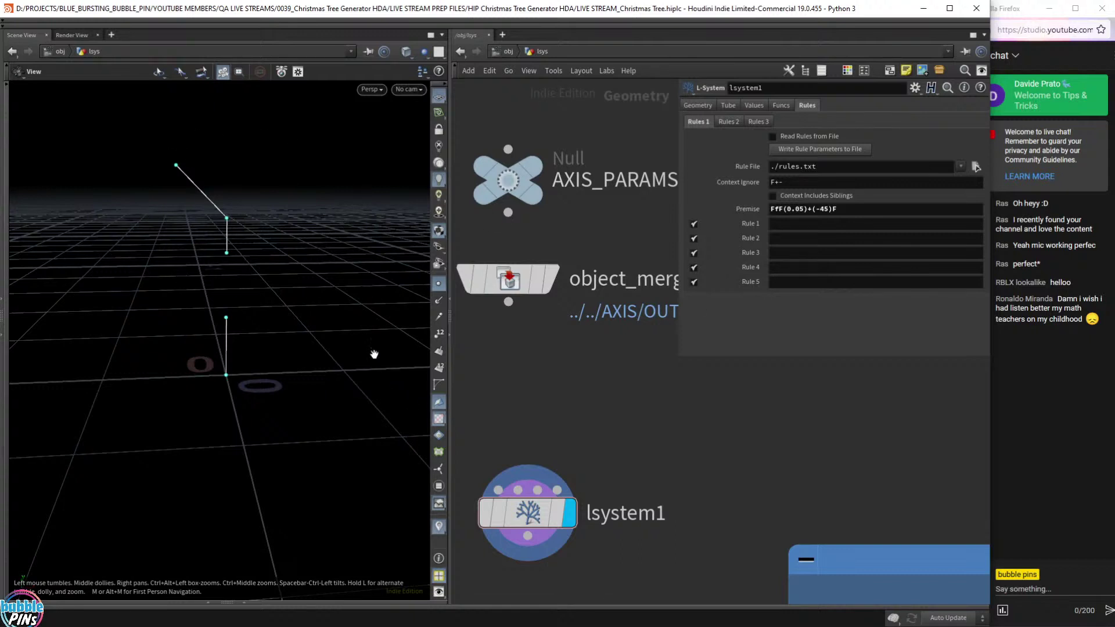
Split the viewport into side-by-side perspective and Front views and frame the L-system in both.
key("ctrl+4")
right_click_drag(341, 287, 370, 322)
key("space+3")
scroll(345, 325, "up", 5)
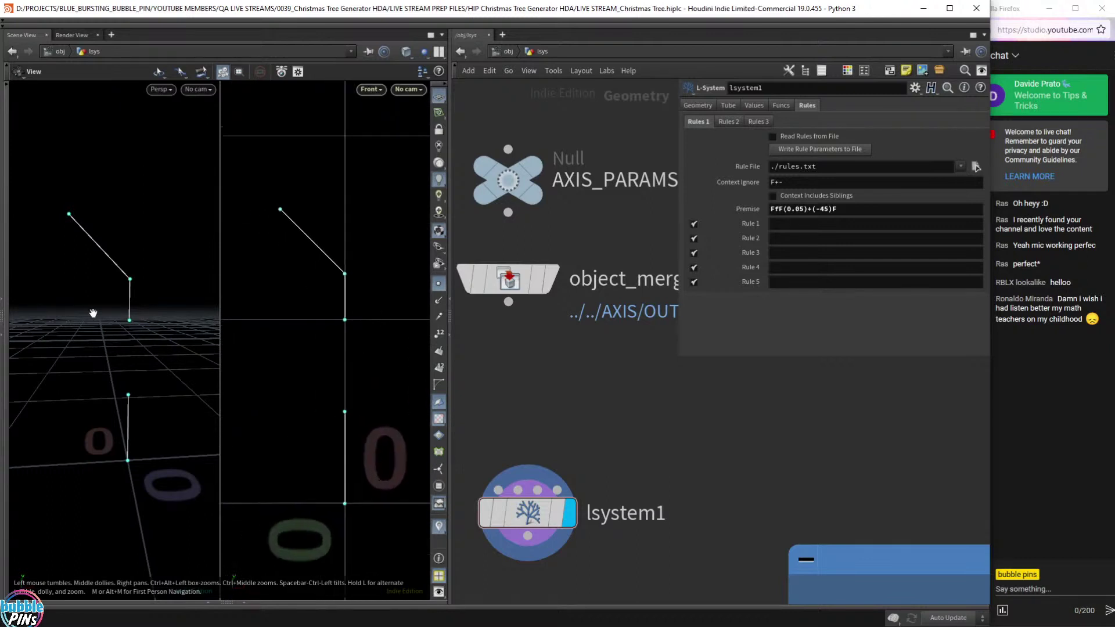
left_click_drag(92, 314, 131, 320)
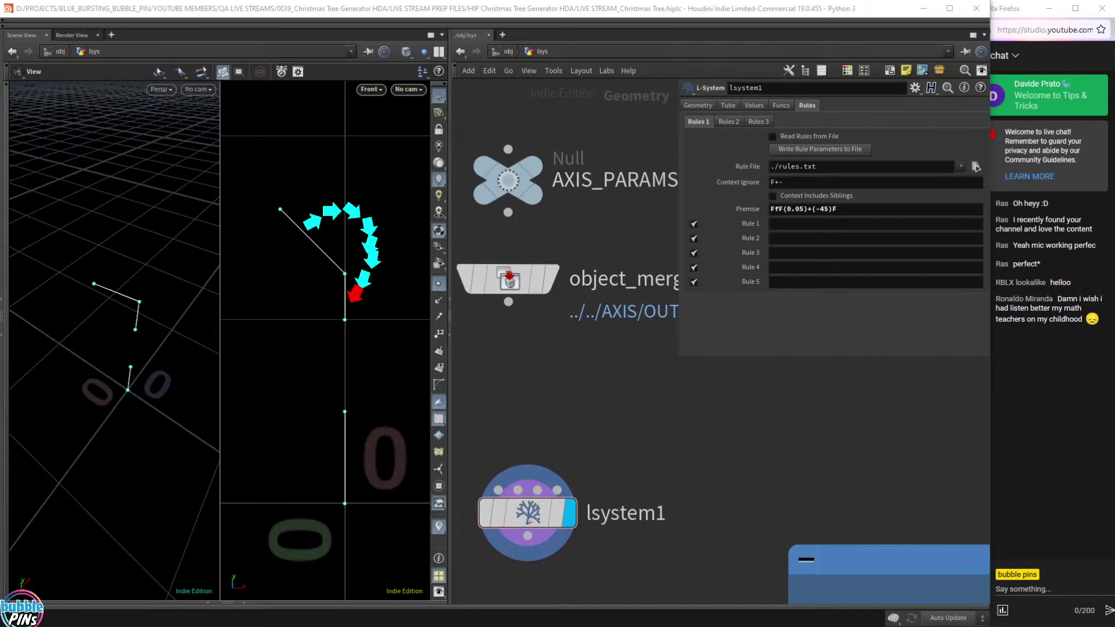
Set the turn angle in lsystem1's premise to -25 degrees, making it FfF(0.05)+(-25)F.
left_click(824, 210)
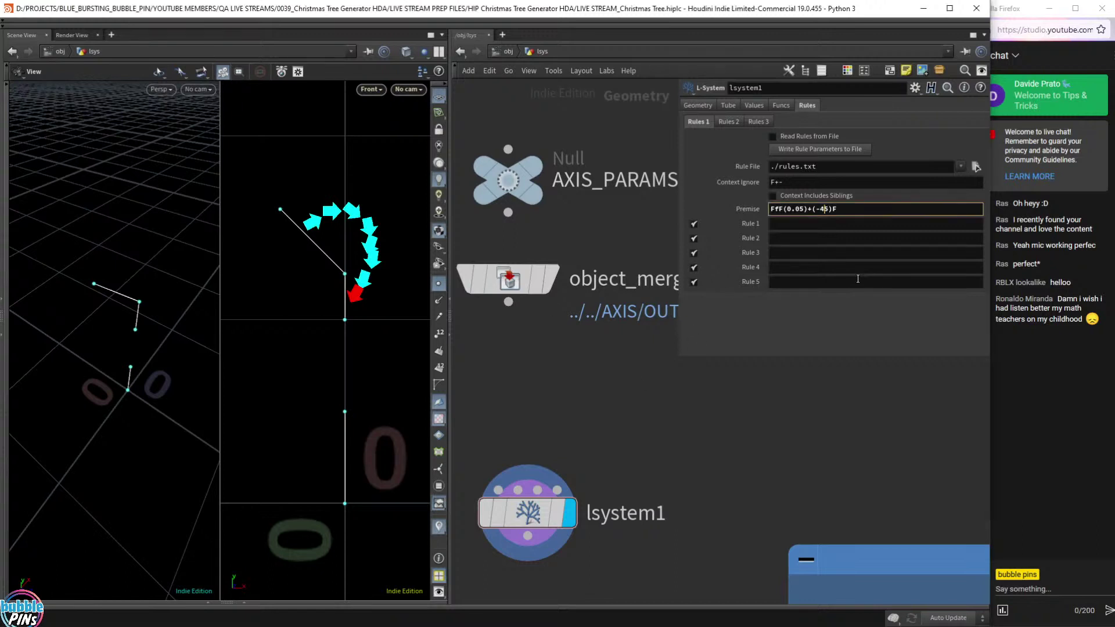
key("shift+Right")
type("2")
key("Return")
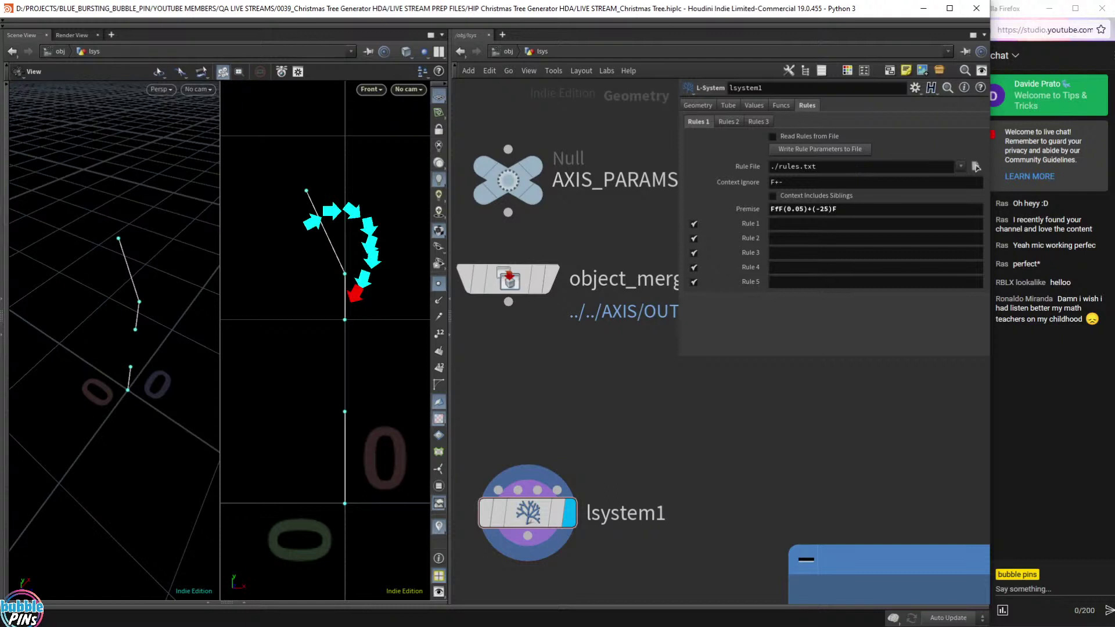
left_click(820, 210)
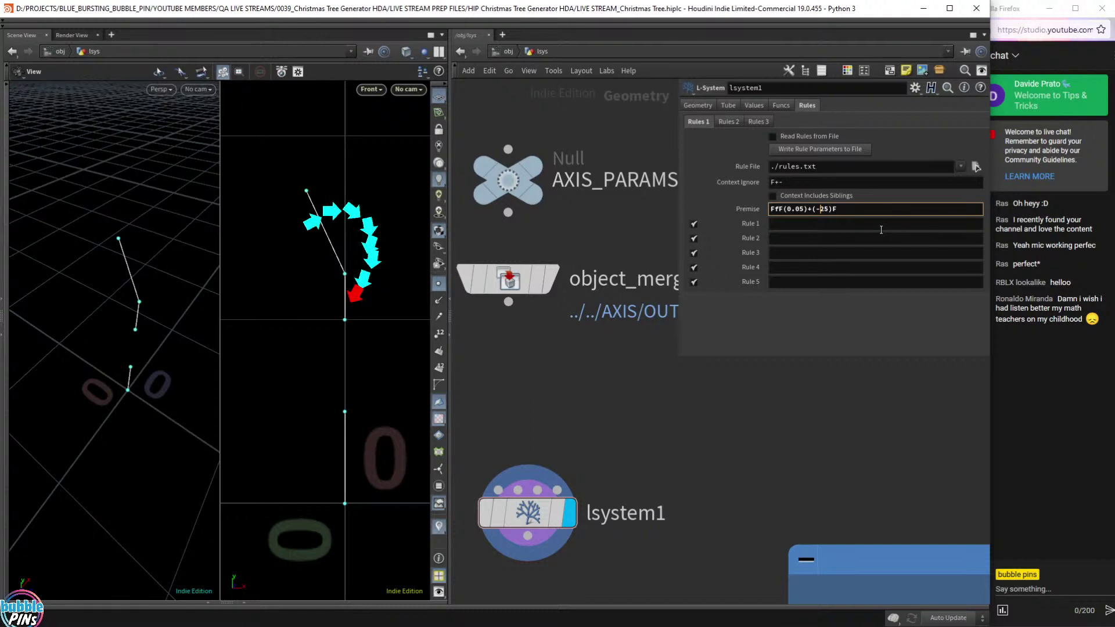
left_click_drag(118, 312, 103, 331)
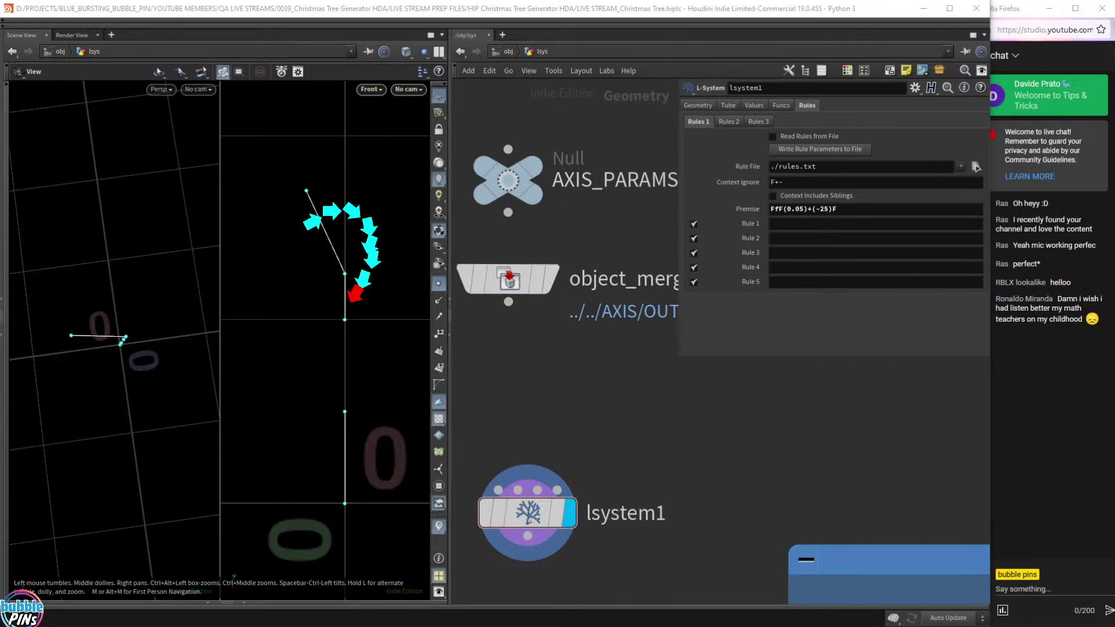
left_click_drag(89, 322, 134, 300)
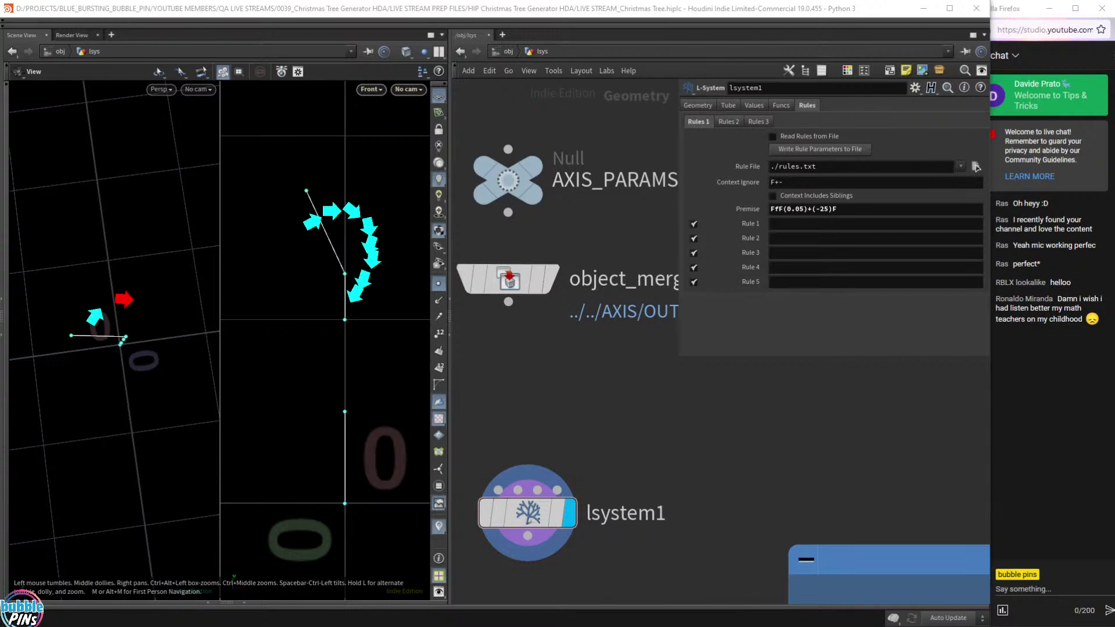
key("ctrl+z")
mouse_move(98, 299)
left_mouse_down()
mouse_move(134, 289)
mouse_move(157, 314)
left_mouse_up()
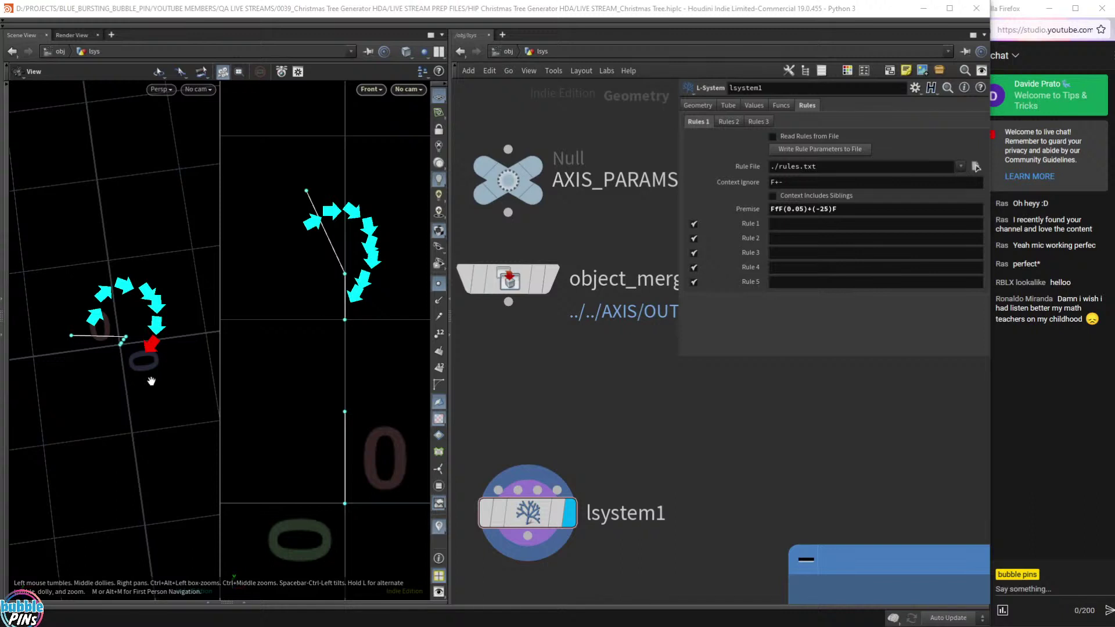
Replace the leading F in lsystem1's premise with a slash, making it /fF(0.05)+(-25)F.
middle_click_drag(668, 479, 680, 401)
left_click_drag(613, 365, 539, 491)
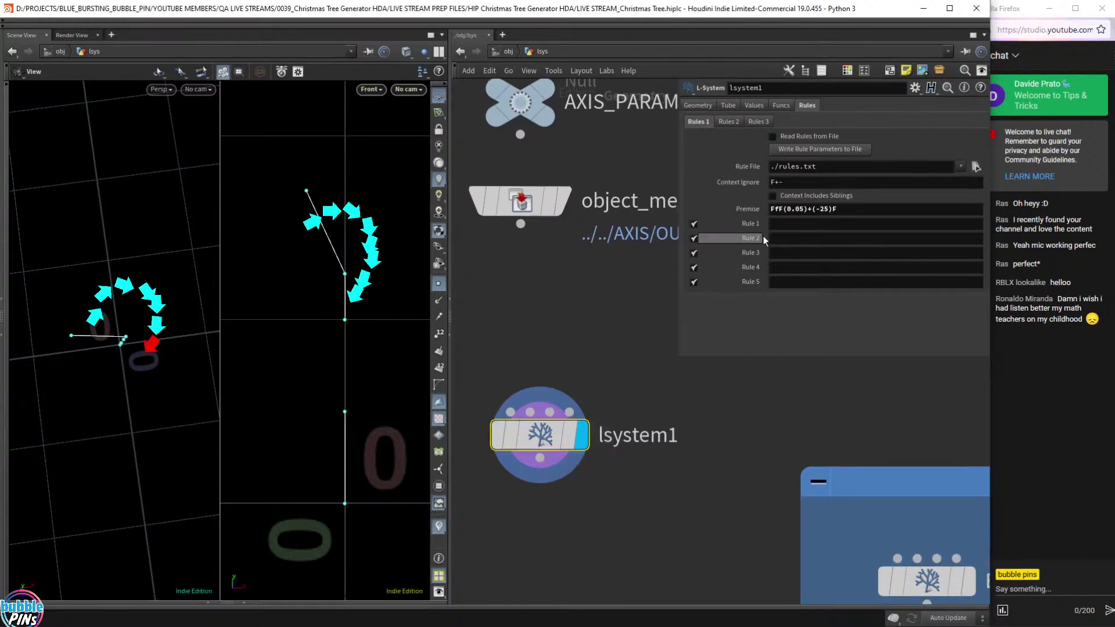
left_click(772, 210)
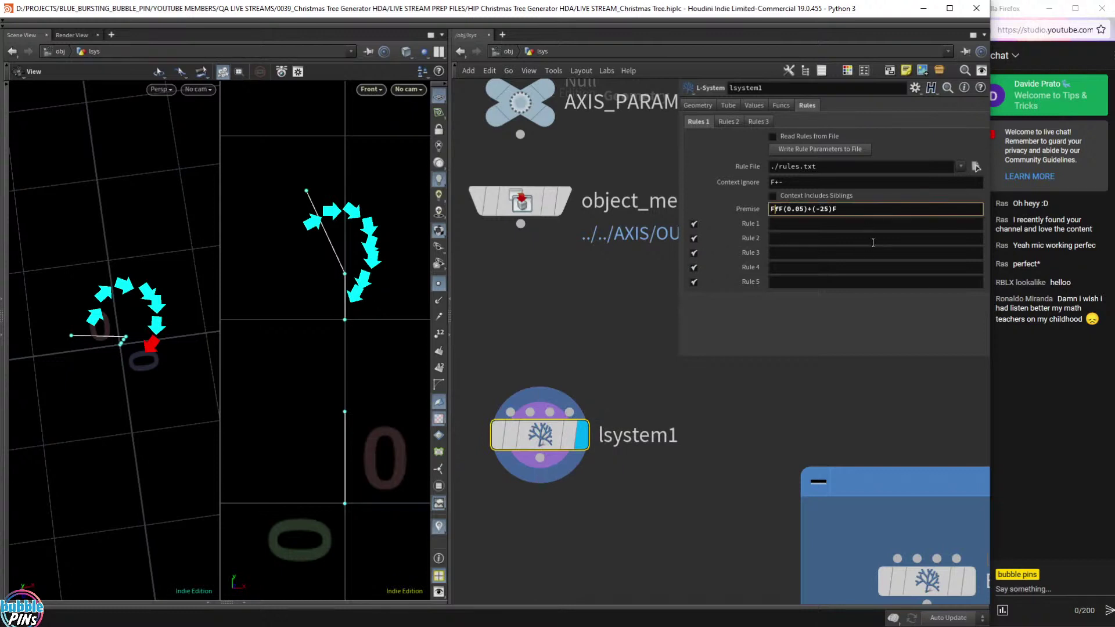
key("Left")
type("/")
key("Delete")
key("shift+End")
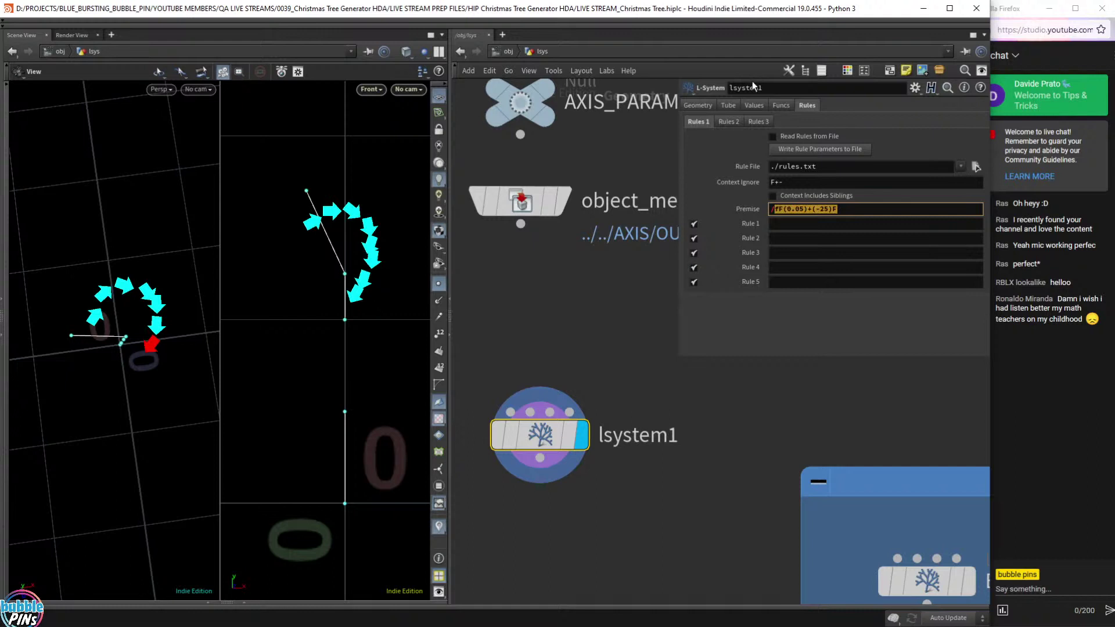
left_click(776, 209)
key("shift+Left")
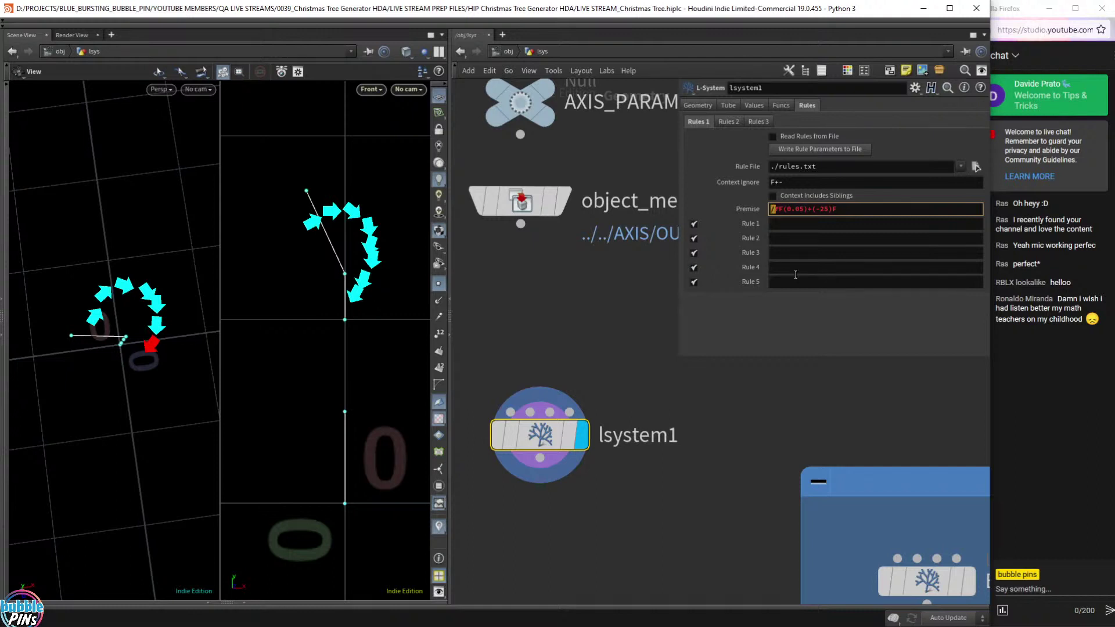
key("shift+End")
key("Return")
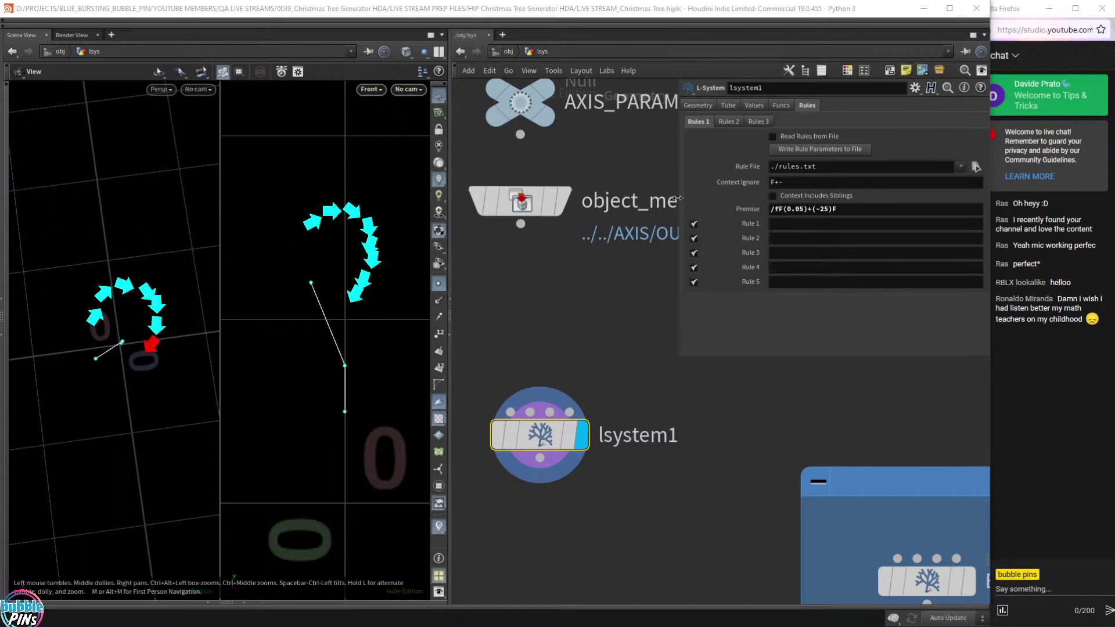
Put the leading F back in place of the slash, making lsystem1's premise FfF(0.05)+(-25)F.
left_click(779, 209)
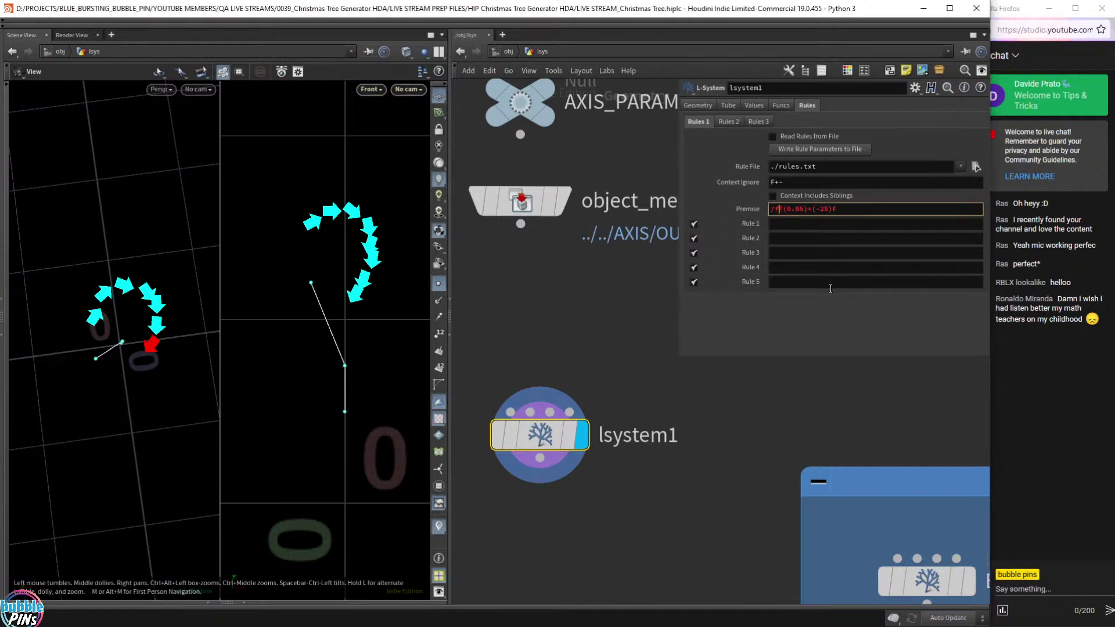
key("Left")
left_click(577, 347)
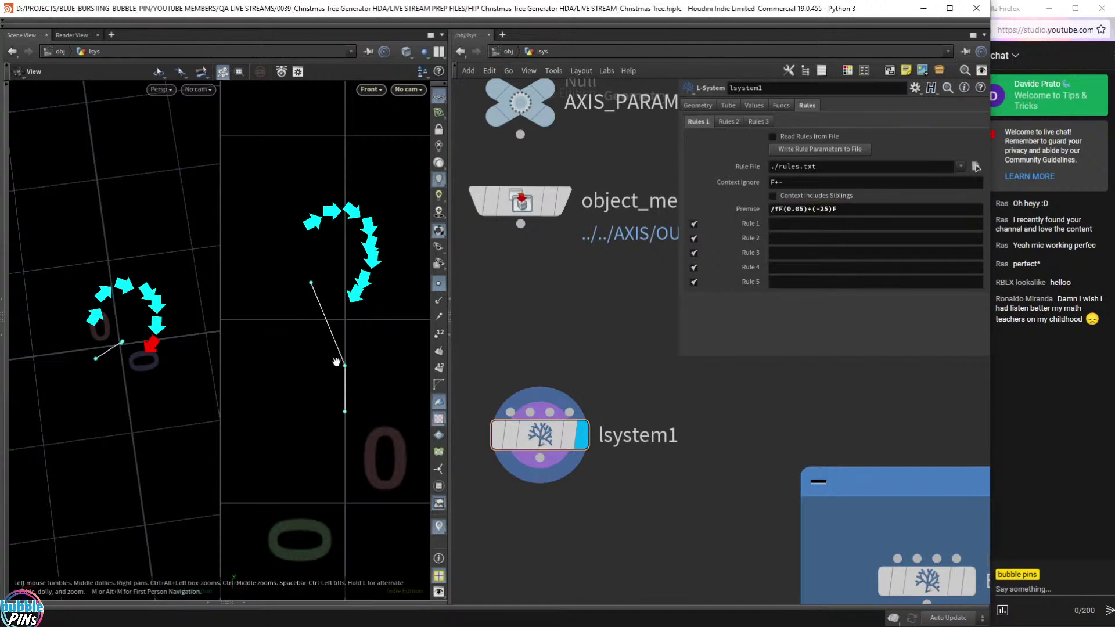
mouse_move(354, 331)
right_mouse_down()
mouse_move(338, 303)
mouse_move(345, 313)
right_mouse_up()
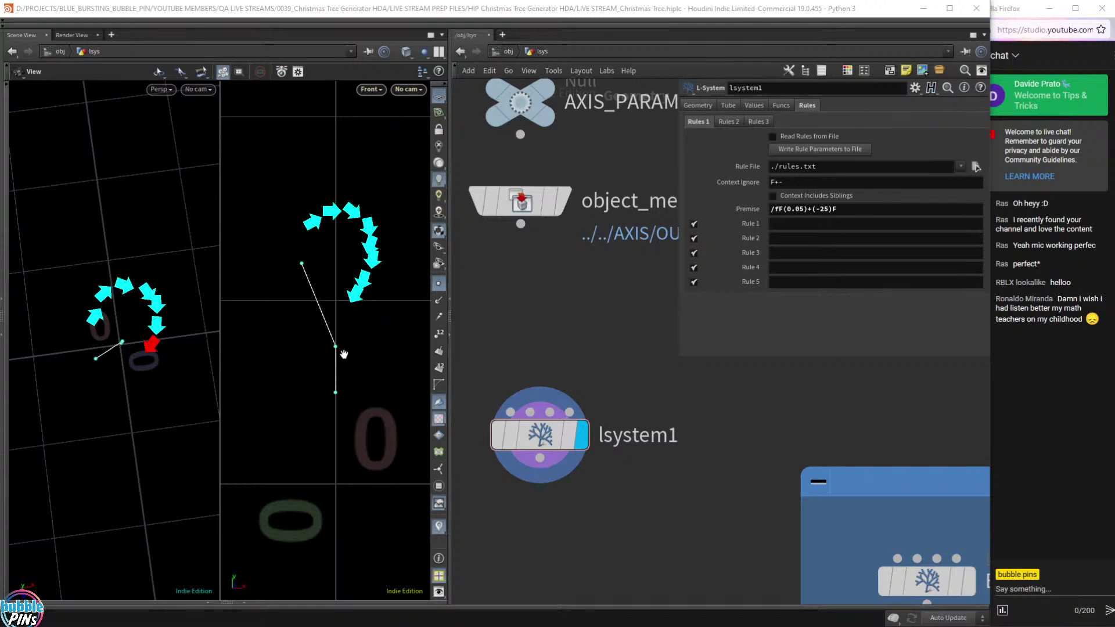
left_click(776, 211)
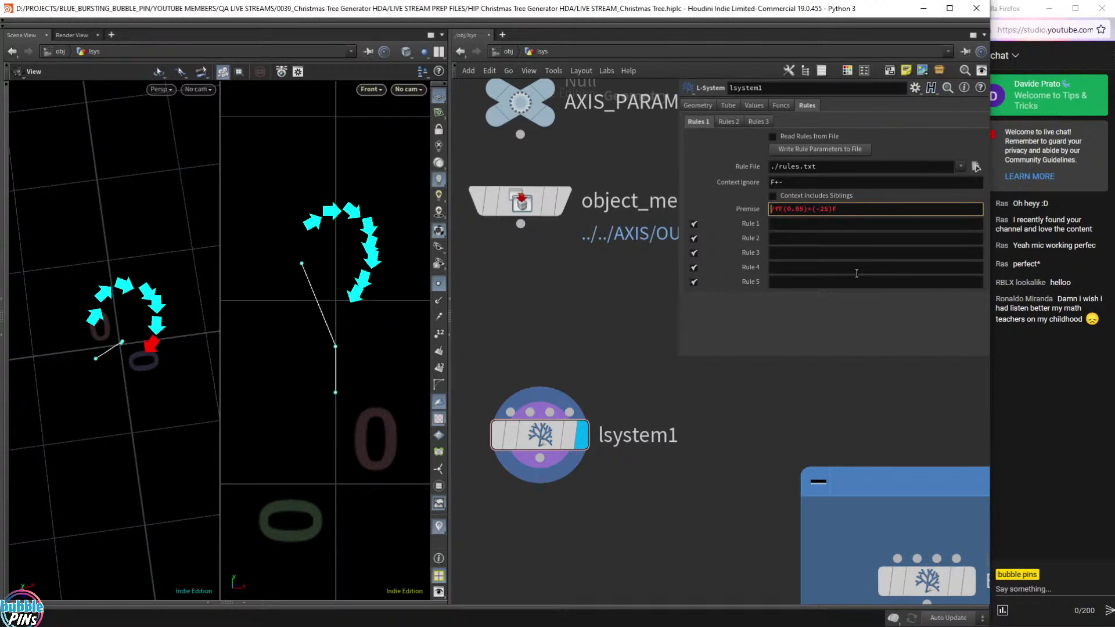
key("Delete")
type("F")
key("Return")
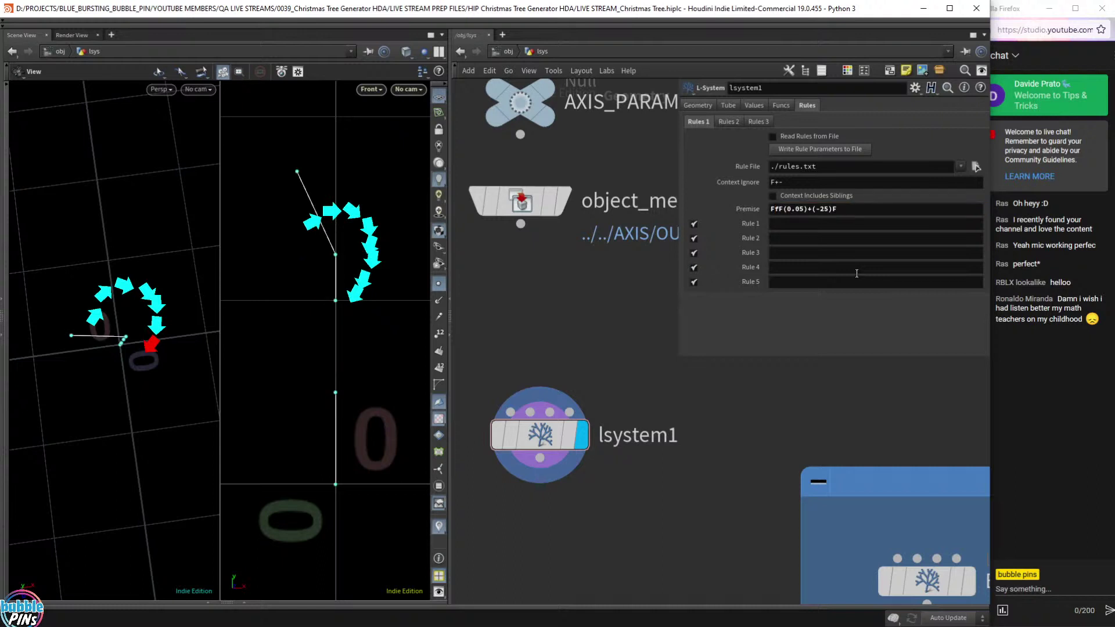
Add a roll symbol / in front of the first F in the premise, making it /FfF(0.05)+(-25)F.
left_click(977, 167)
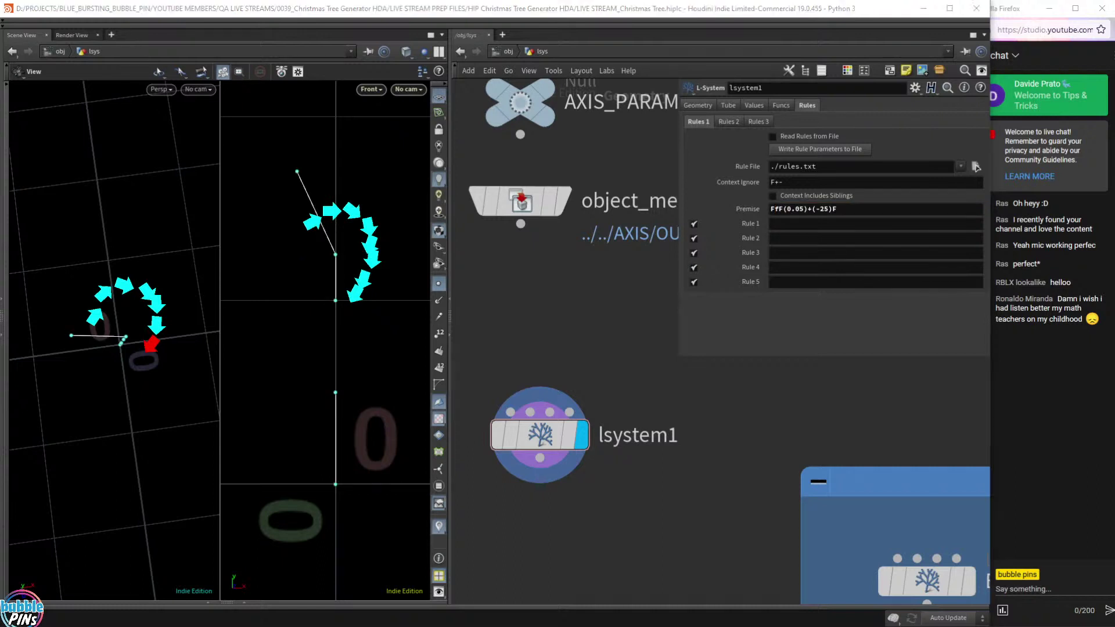
right_click_drag(360, 283, 364, 331)
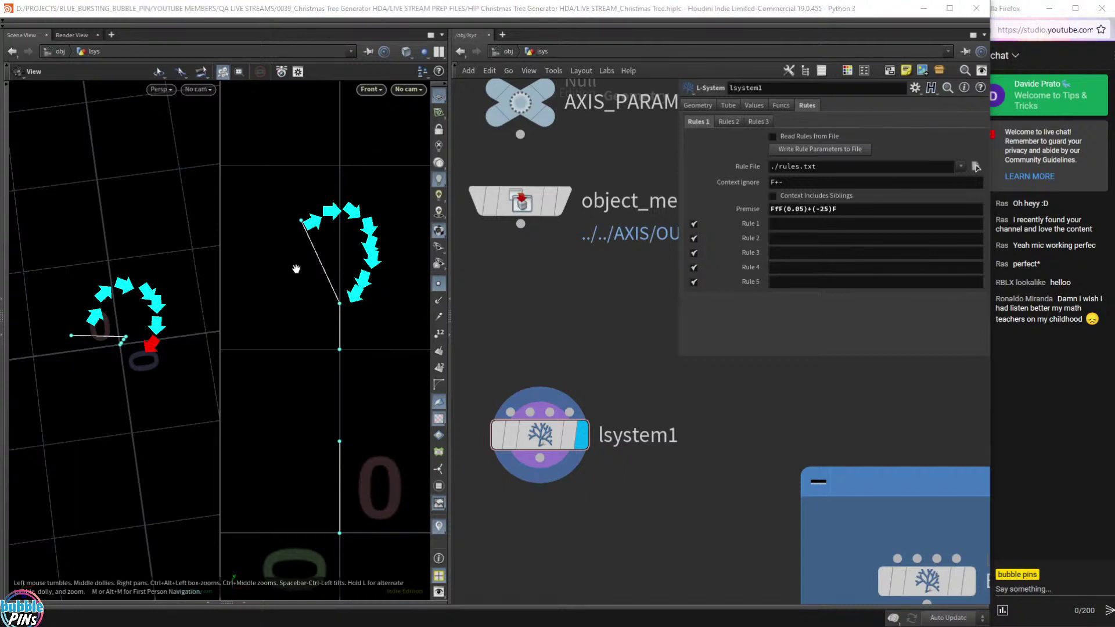
left_click(786, 211)
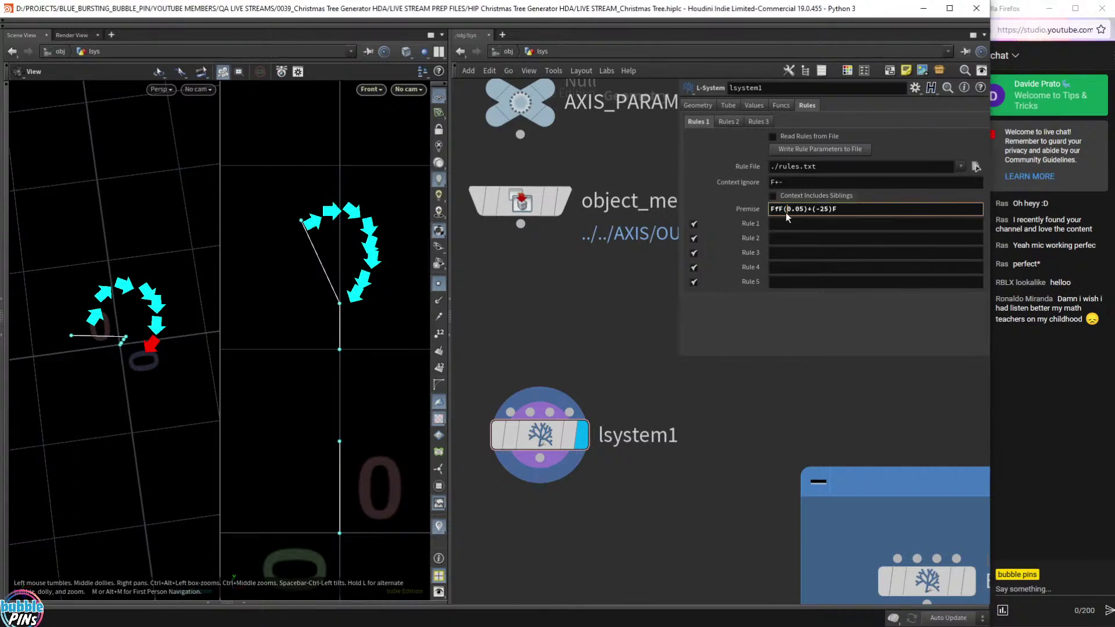
type("/")
key("Return")
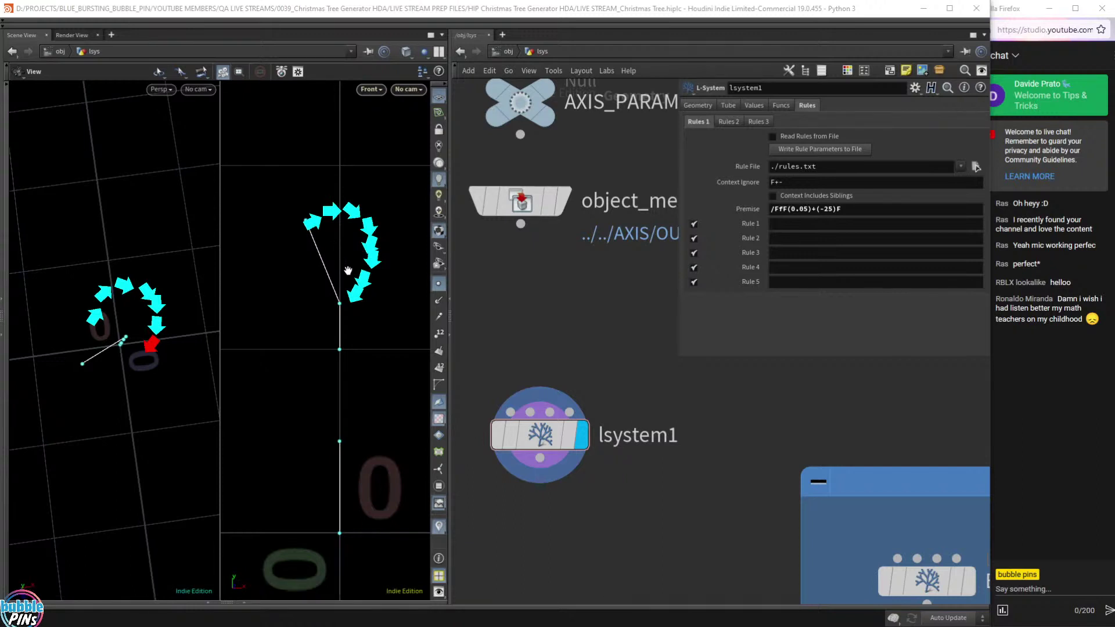
Switch the perspective viewport to the Top view and frame the L-system in it.
mouse_move(100, 381)
left_mouse_down()
mouse_move(110, 338)
mouse_move(107, 383)
left_mouse_up()
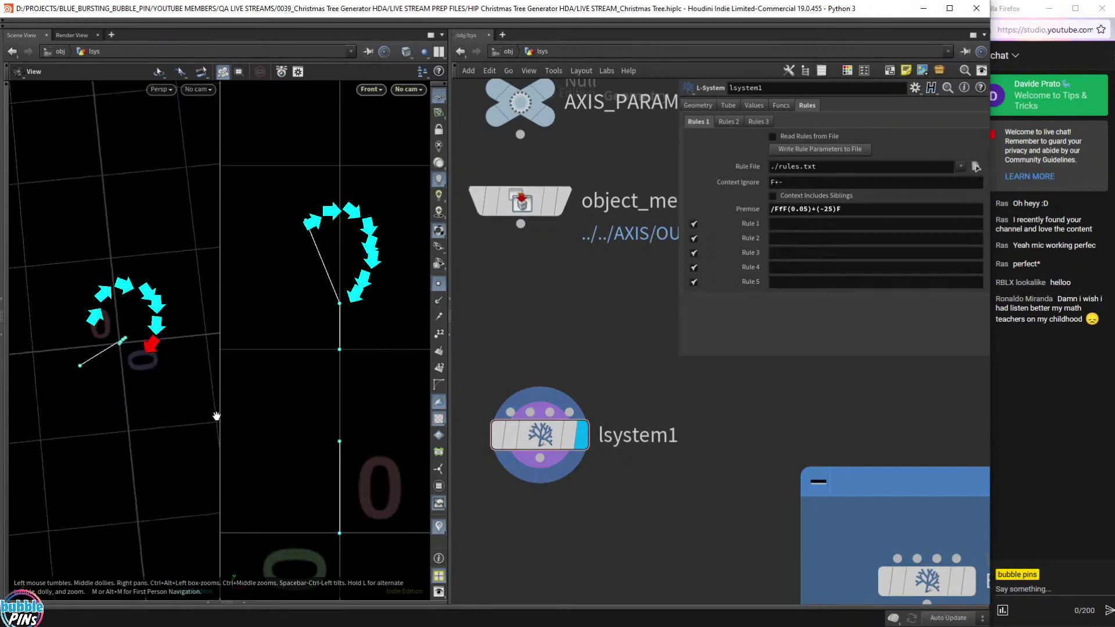
left_click(168, 91)
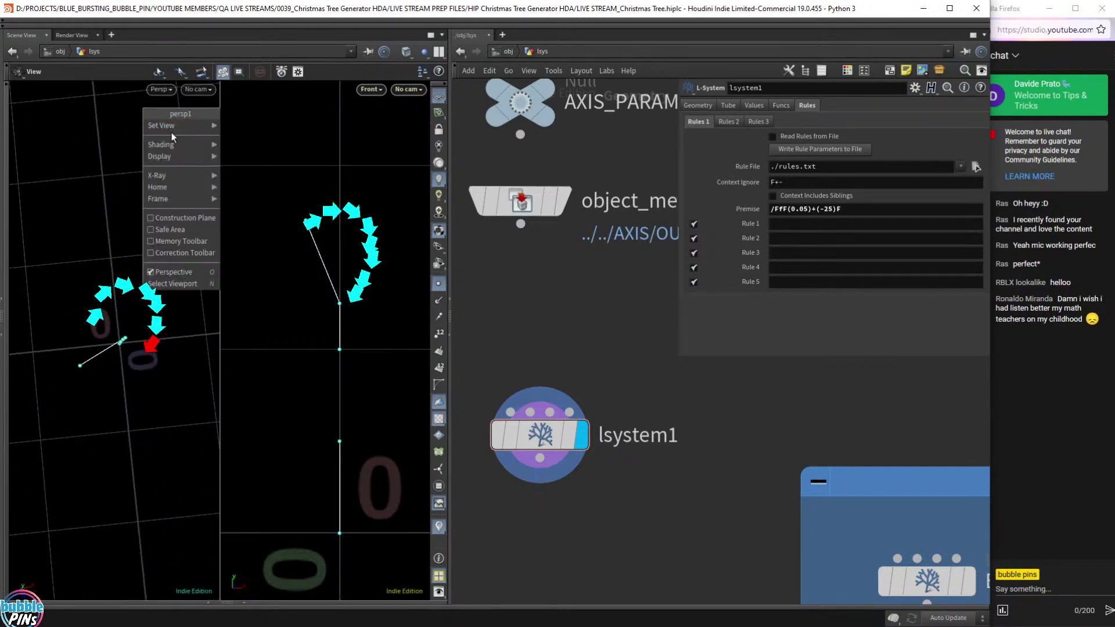
mouse_move(179, 131)
left_click(242, 138)
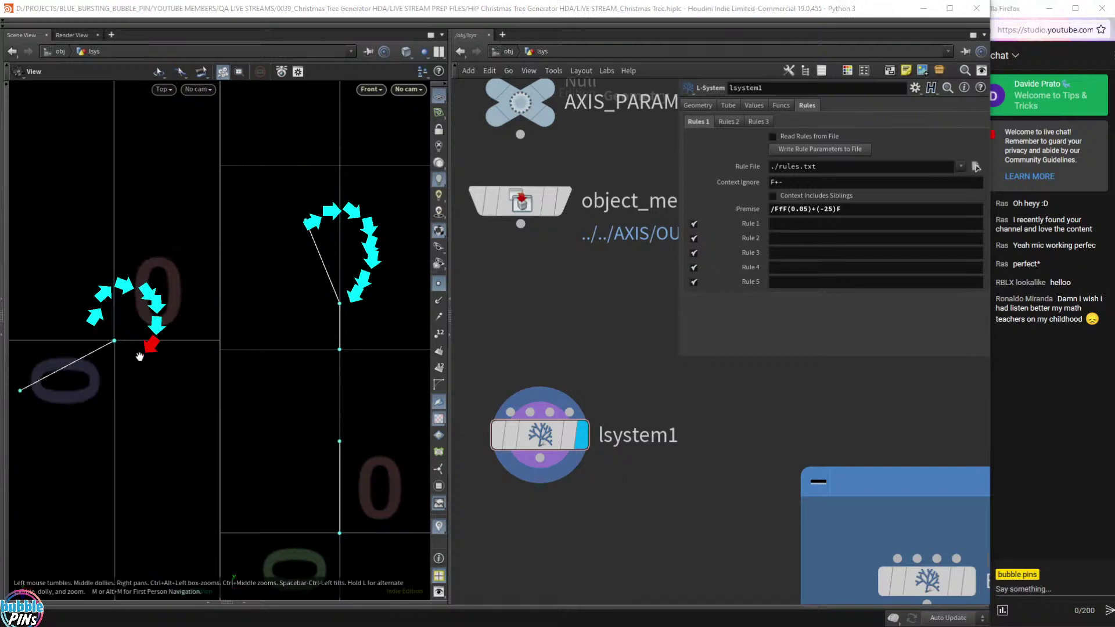
scroll(172, 343, "down", 4)
mouse_move(140, 356)
middle_mouse_down()
mouse_move(172, 343)
mouse_move(145, 339)
middle_mouse_up()
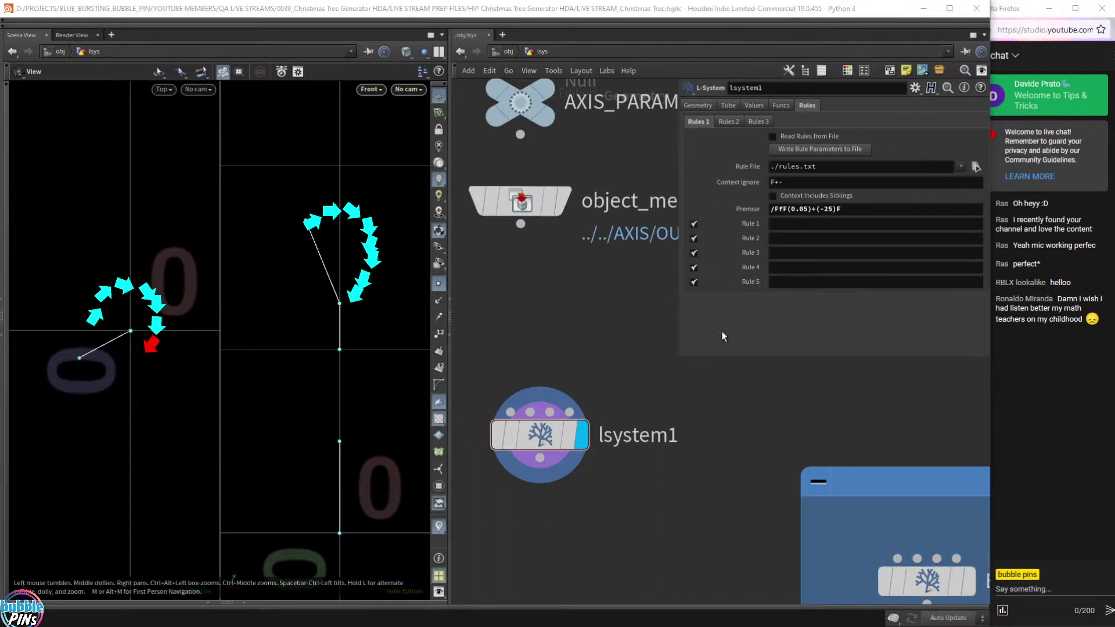
Remove the leading slash from the premise and add it back to compare the branch direction from above.
left_click(776, 211)
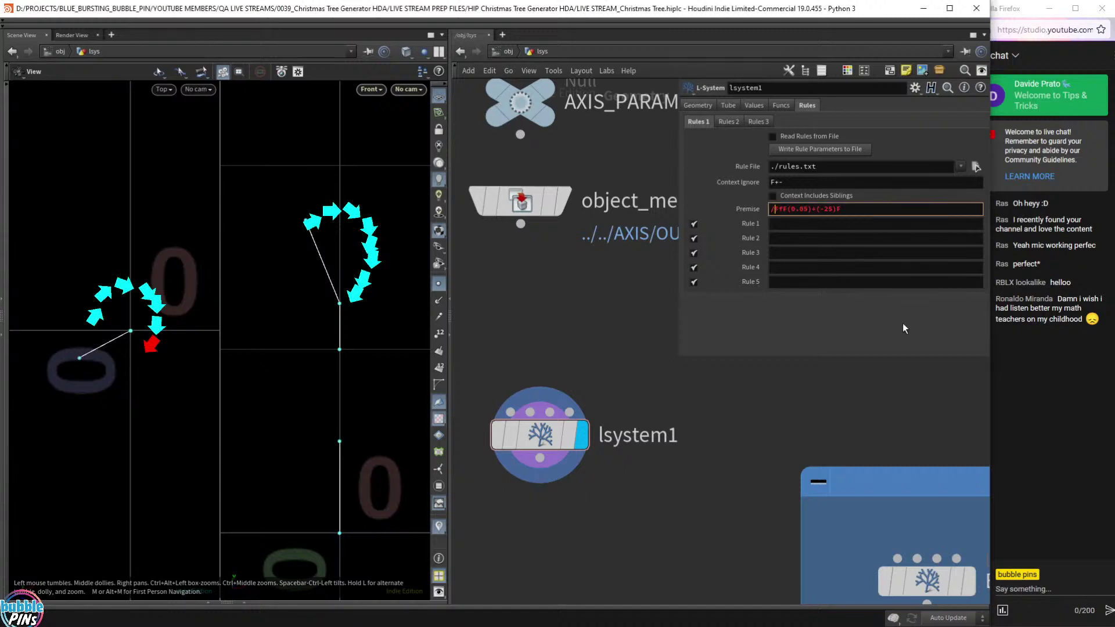
key("BackSpace")
key("Return")
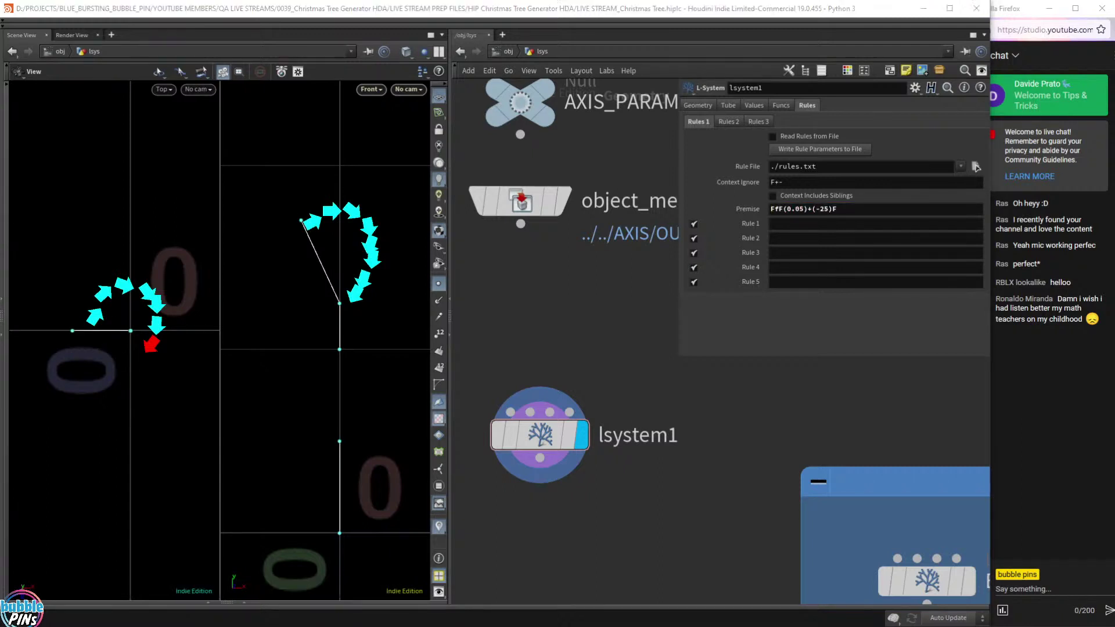
left_click(774, 210)
type("/")
key("Return")
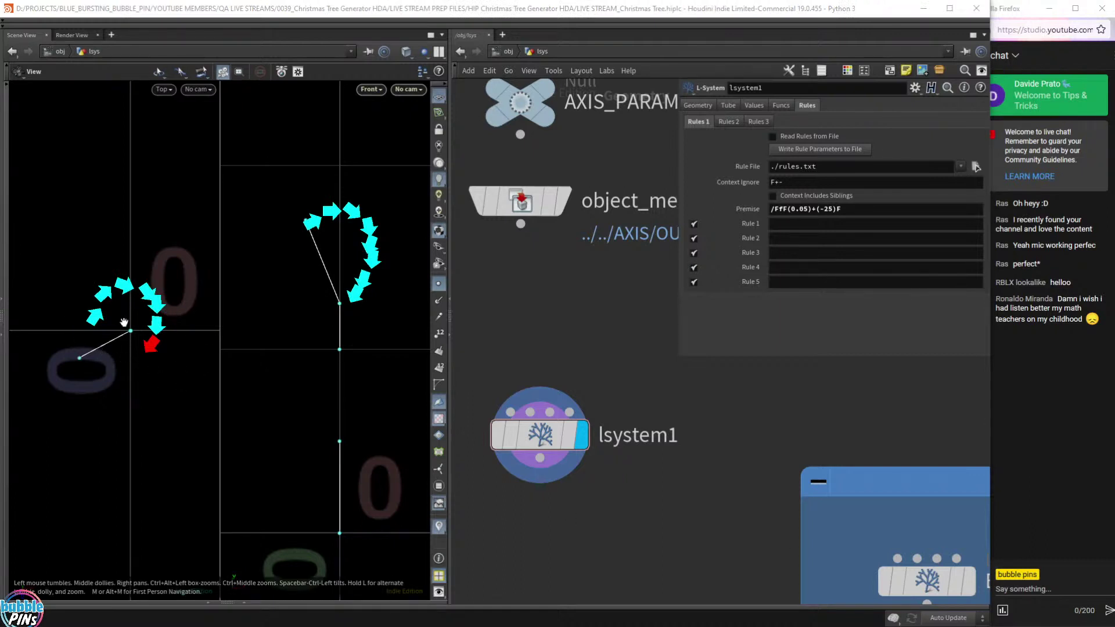
left_click(774, 210)
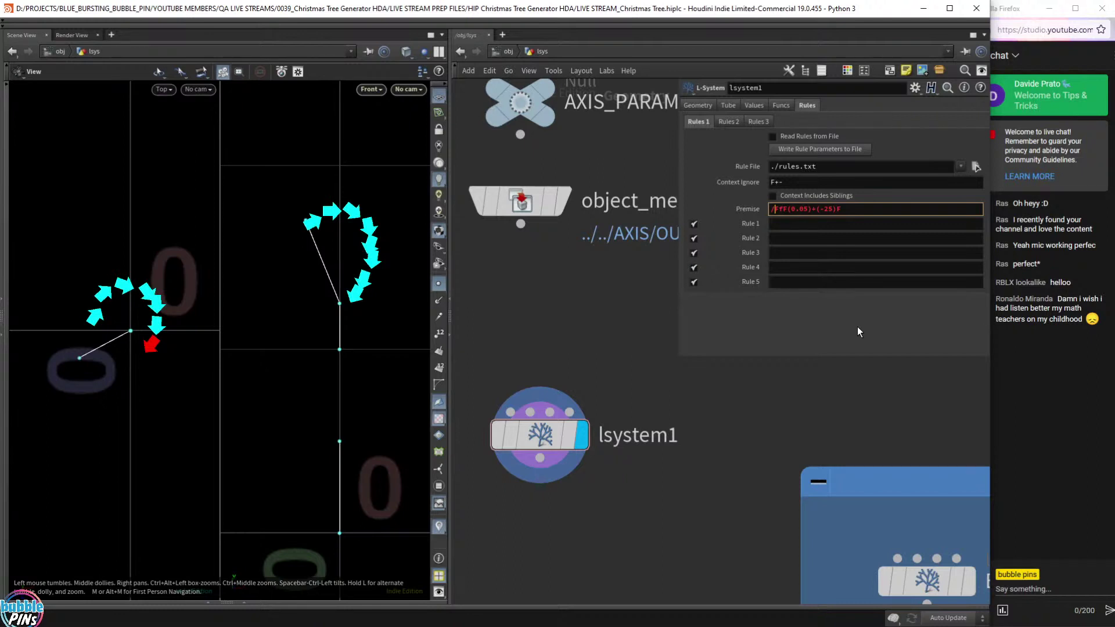
type("()")
key("Left")
key("Left")
key("shift+Right")
key("shift+Right")
key("Delete")
key("Return")
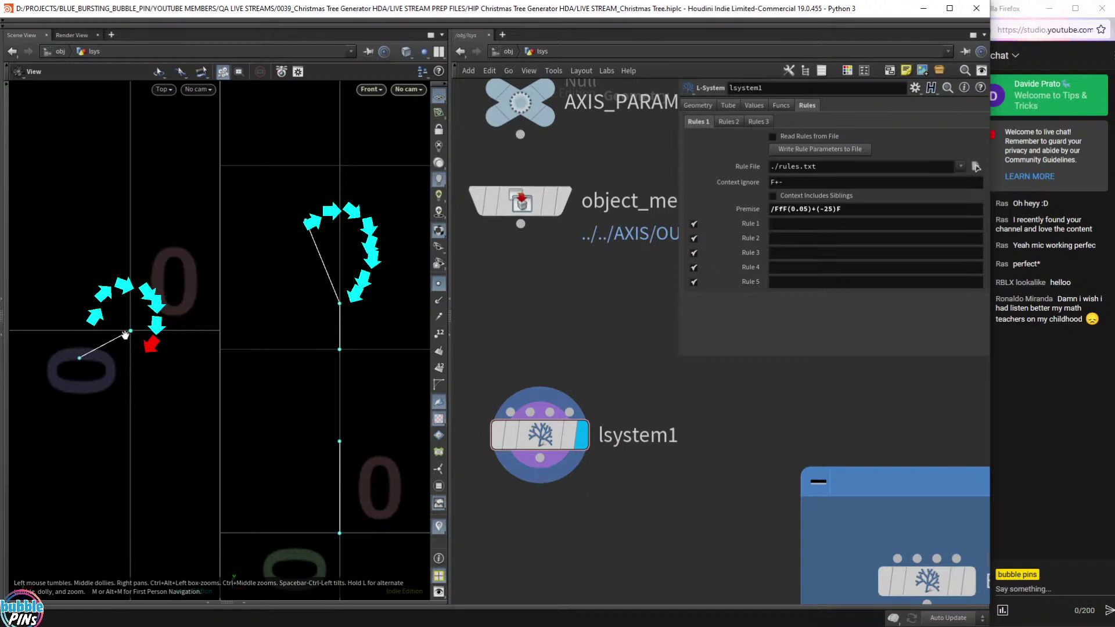
Raise lsystem1's default Angle value to 44 and on up to 360 to rotate the branch in the Top view.
left_click(754, 105)
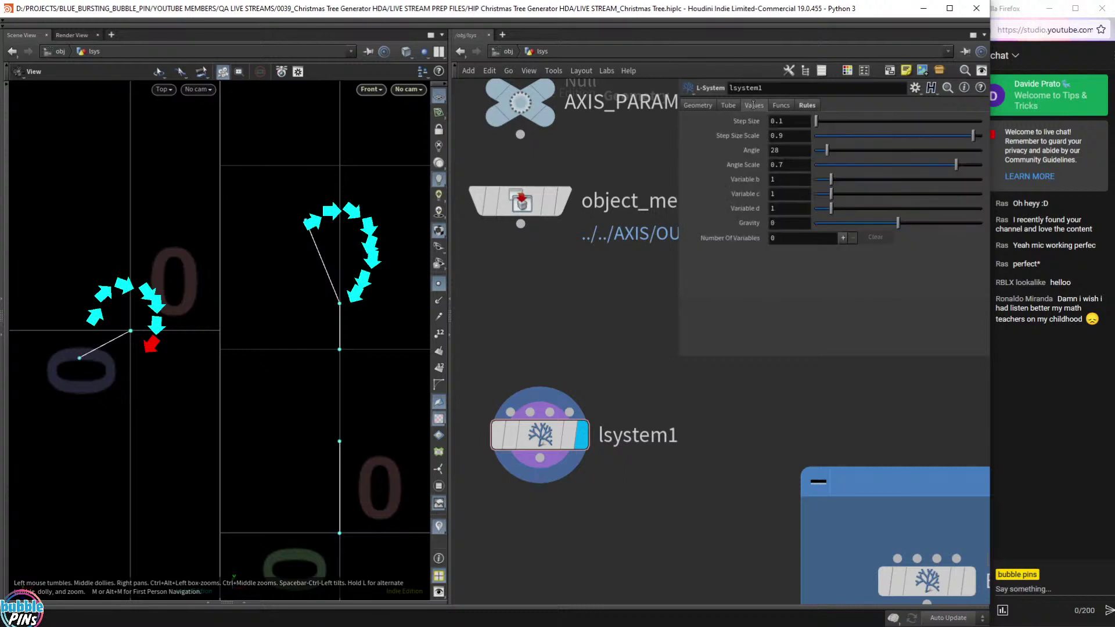
left_click(777, 150)
left_click(827, 154)
mouse_move(827, 154)
left_mouse_down()
mouse_move(944, 135)
mouse_move(834, 134)
left_mouse_up()
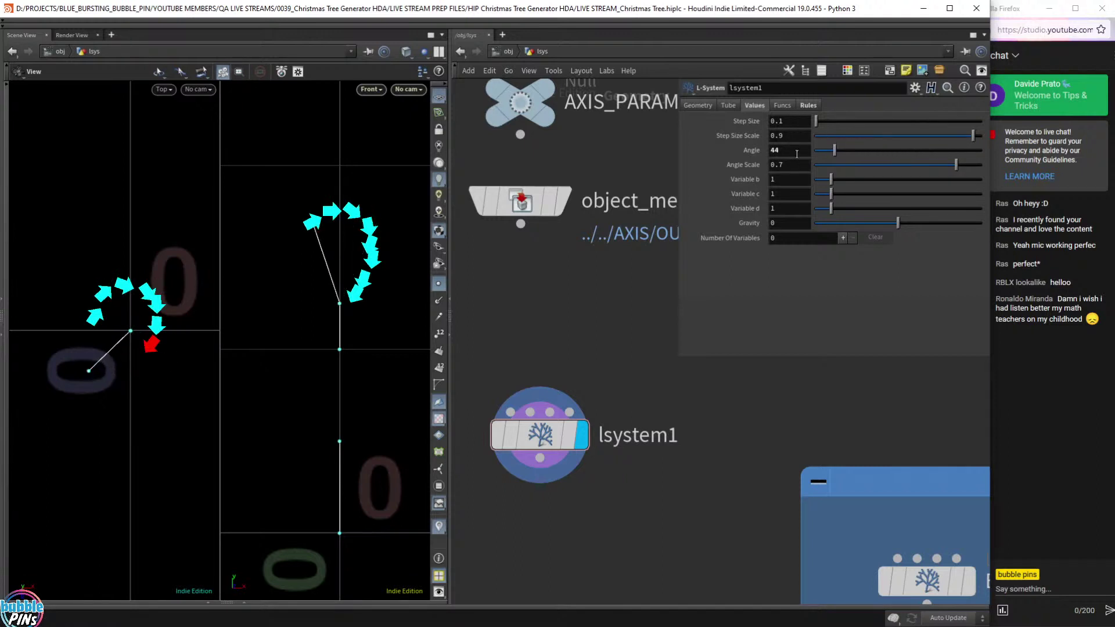
left_click(795, 149)
scroll(795, 149, "down", 14)
middle_click_drag(796, 149, 888, 104)
left_click_drag(840, 150, 985, 151)
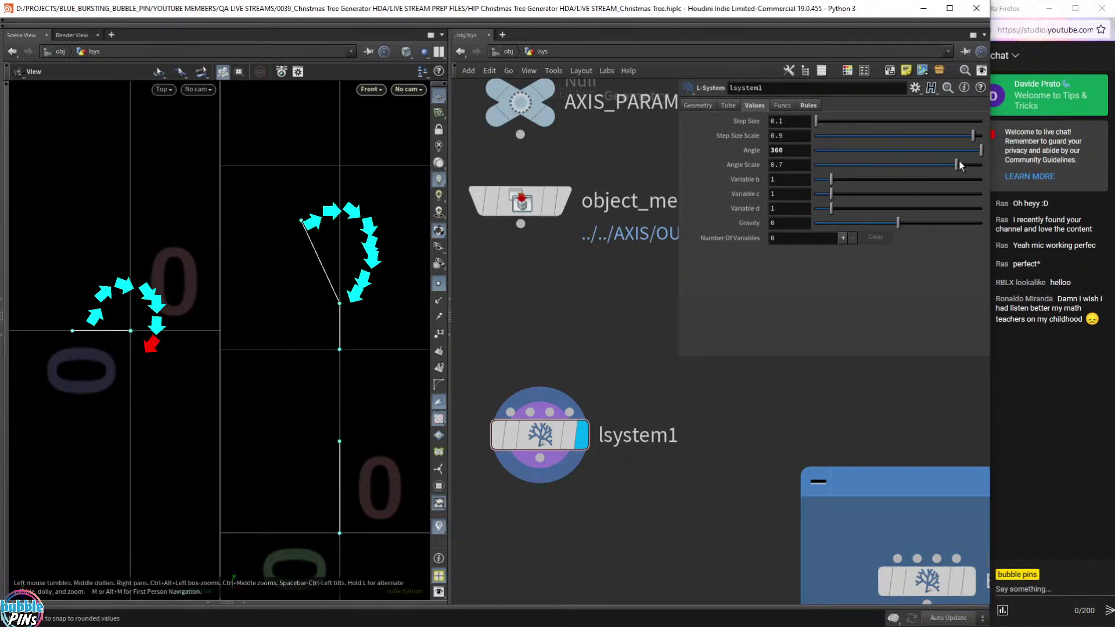
mouse_move(968, 152)
left_mouse_down()
mouse_move(803, 152)
mouse_move(982, 150)
left_mouse_up()
Insert empty parentheses after the leading slash in the premise, making it /()FfF(0.05)+(-25)F.
left_click(807, 106)
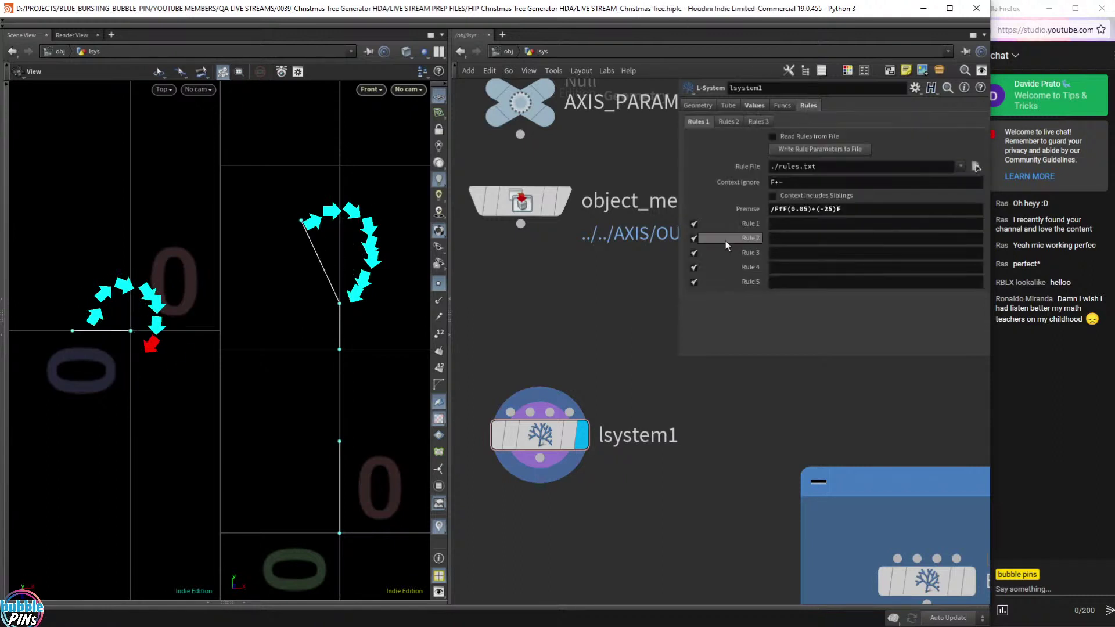
left_click(773, 213)
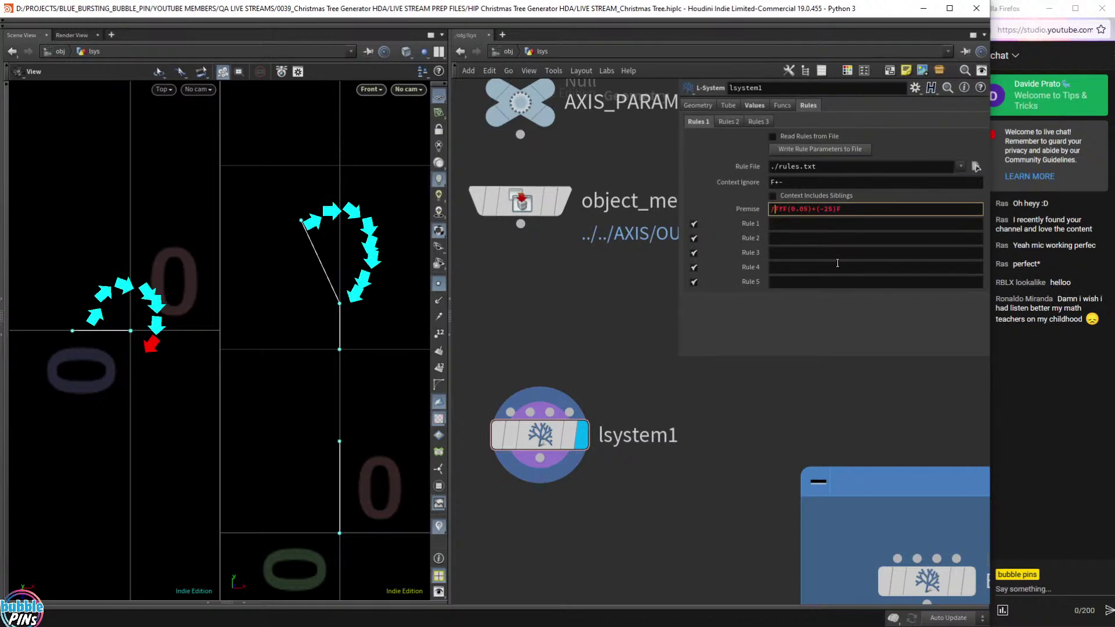
type("/()")
Revert lsystem1's Angle value to its default.
left_click(760, 109)
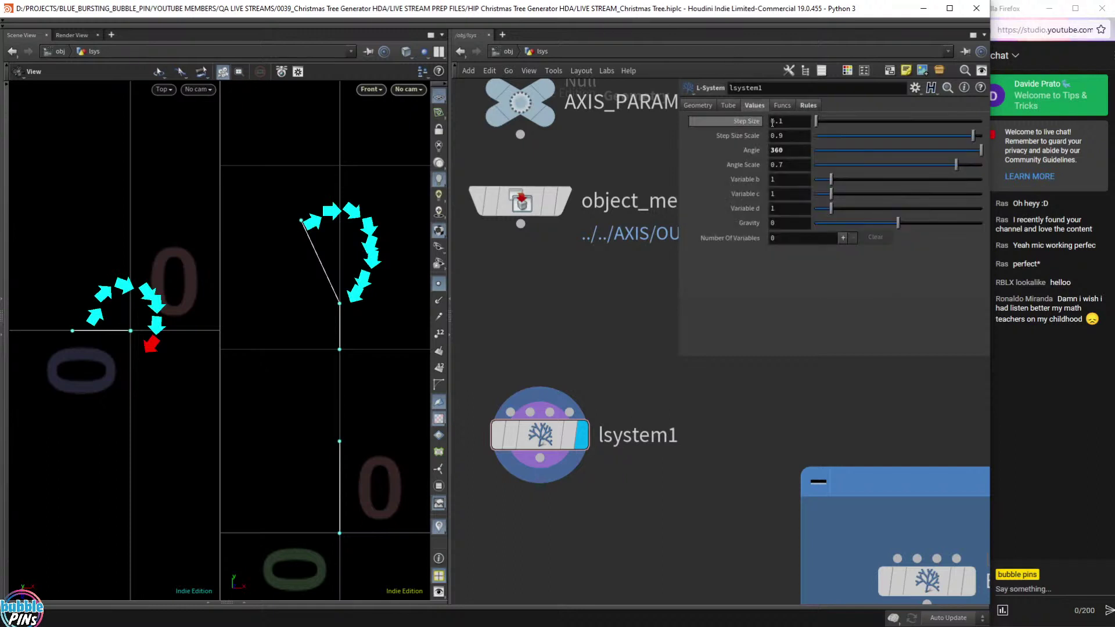
left_click_drag(786, 150, 732, 146)
right_click(751, 153)
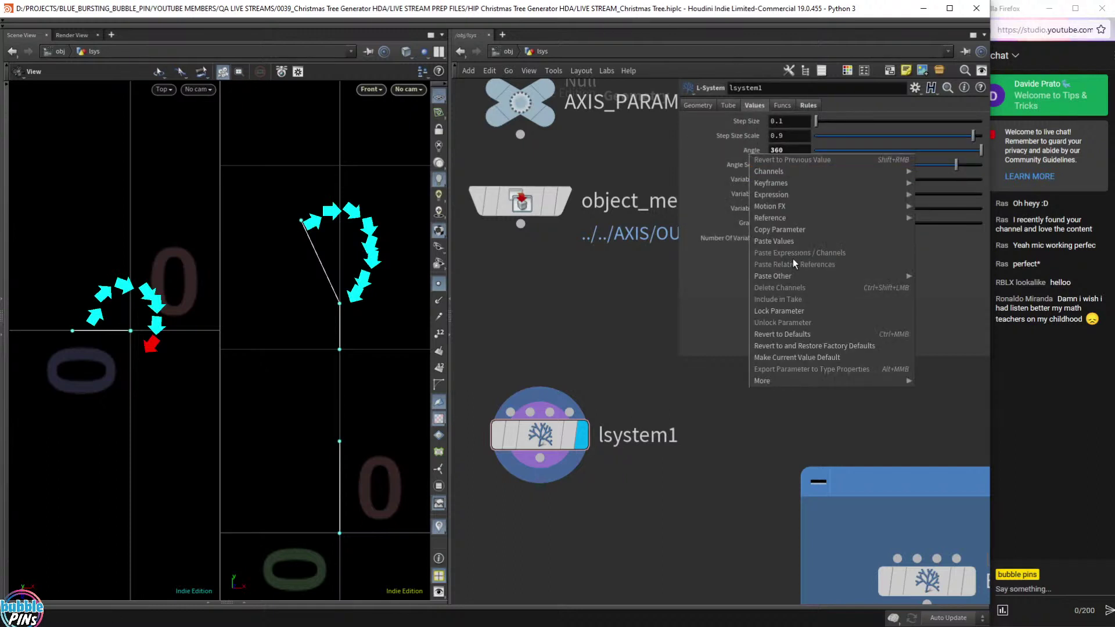
left_click(790, 333)
Set the leading roll angle in the premise to 45 degrees, making it /(45)FfF(0.05)+(-25)F.
left_click(807, 106)
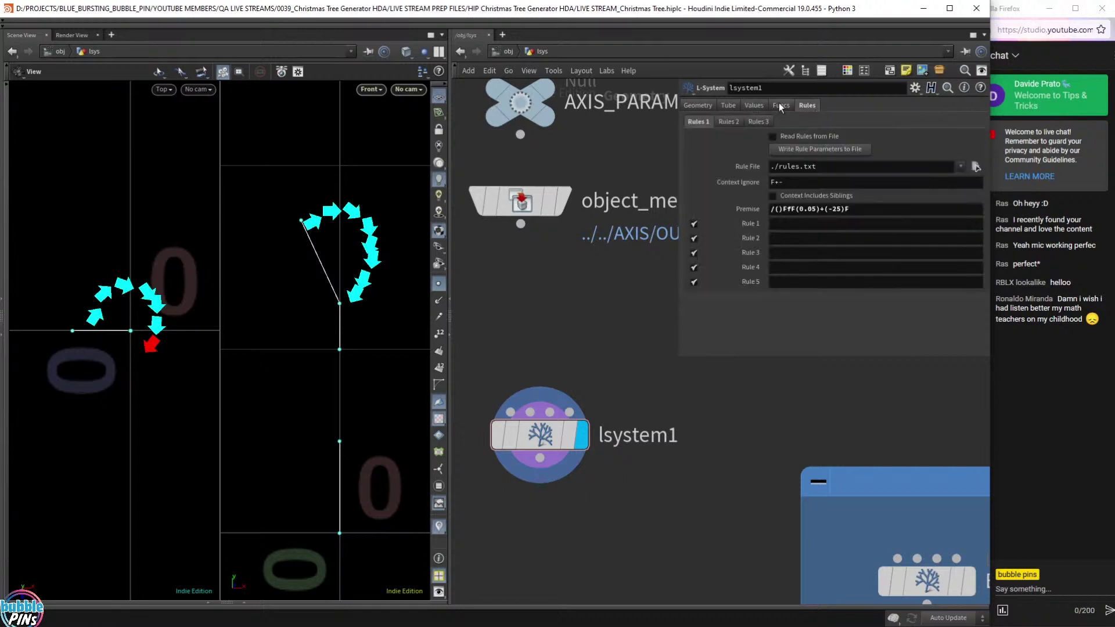
left_click(778, 210)
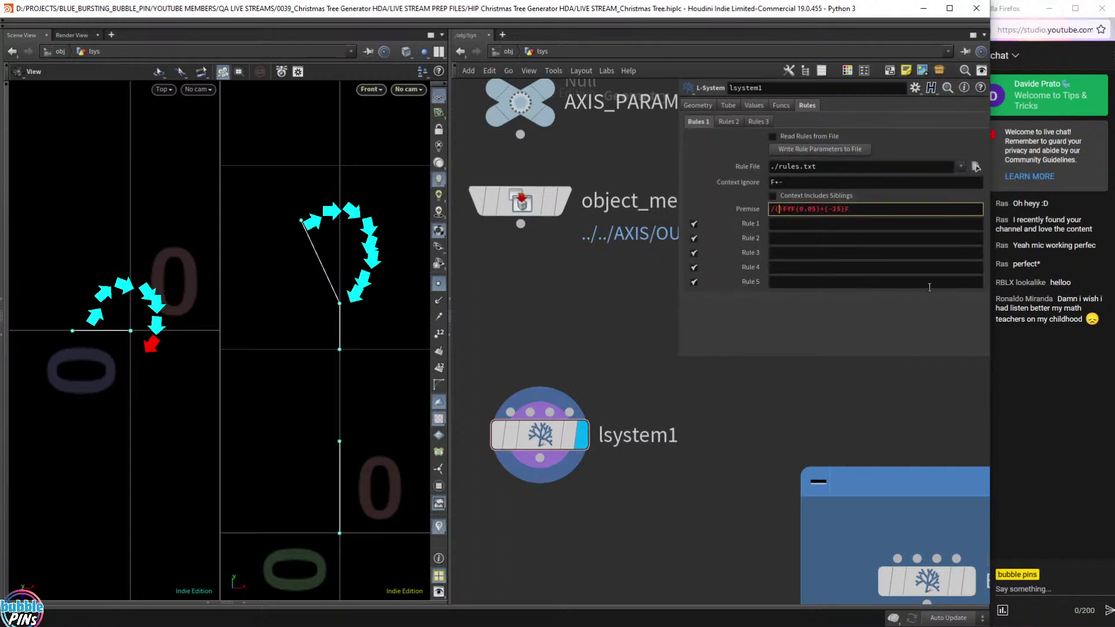
type("45")
key("Return")
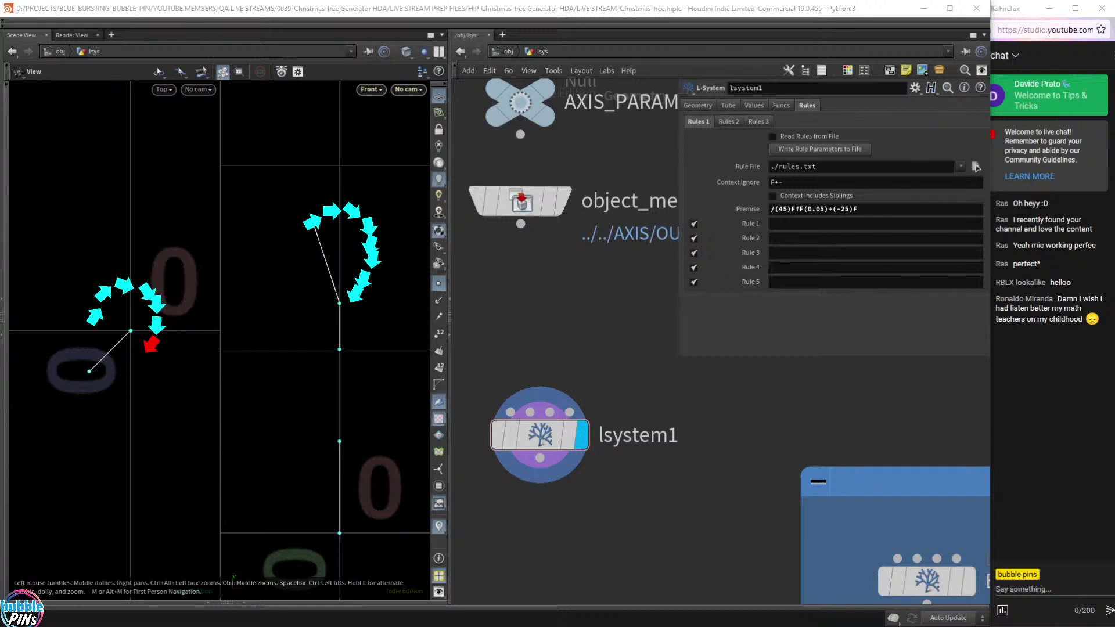
left_click(880, 207)
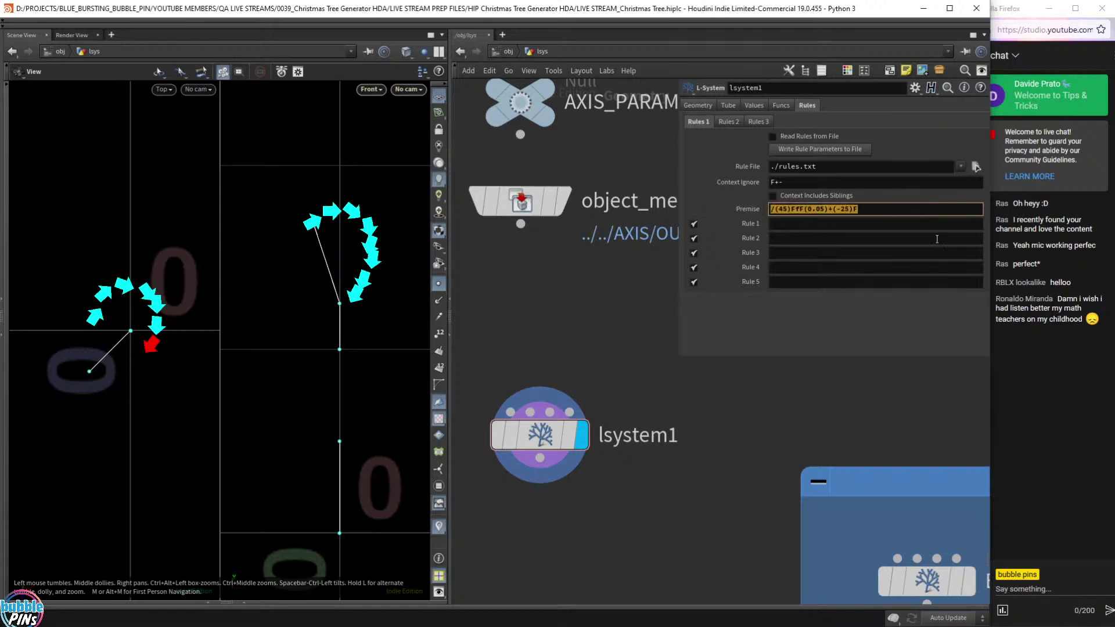
Examine lsystem1's premise string, its Generations parameter and the empty Rule 1 to Rule 5 fields.
left_click(862, 209)
left_click_drag(862, 210, 740, 211)
left_click(755, 388)
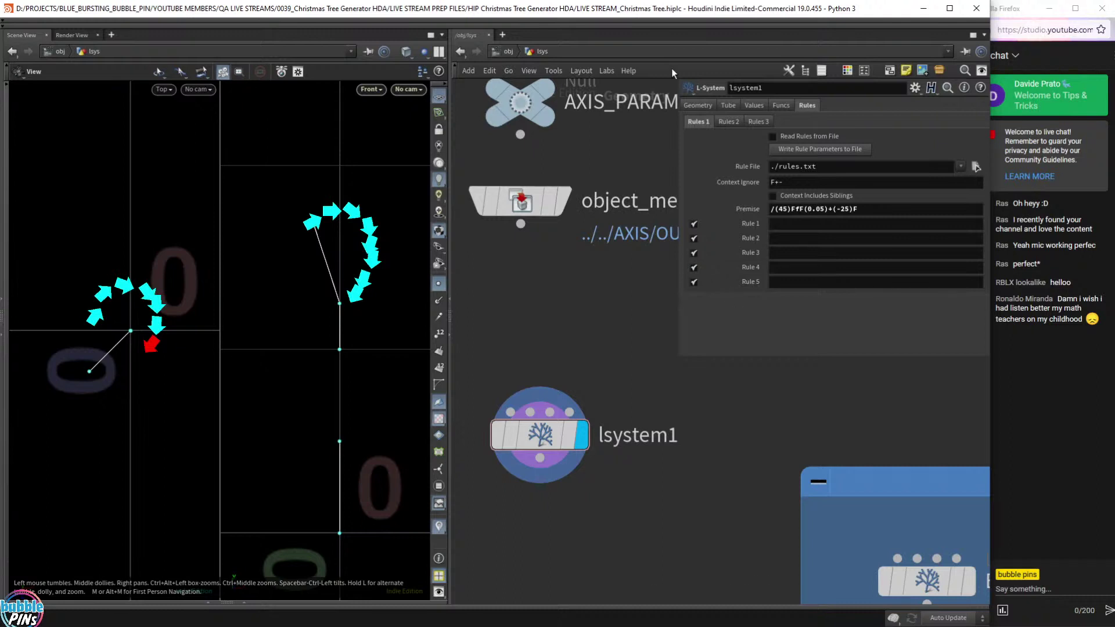
left_click(699, 106)
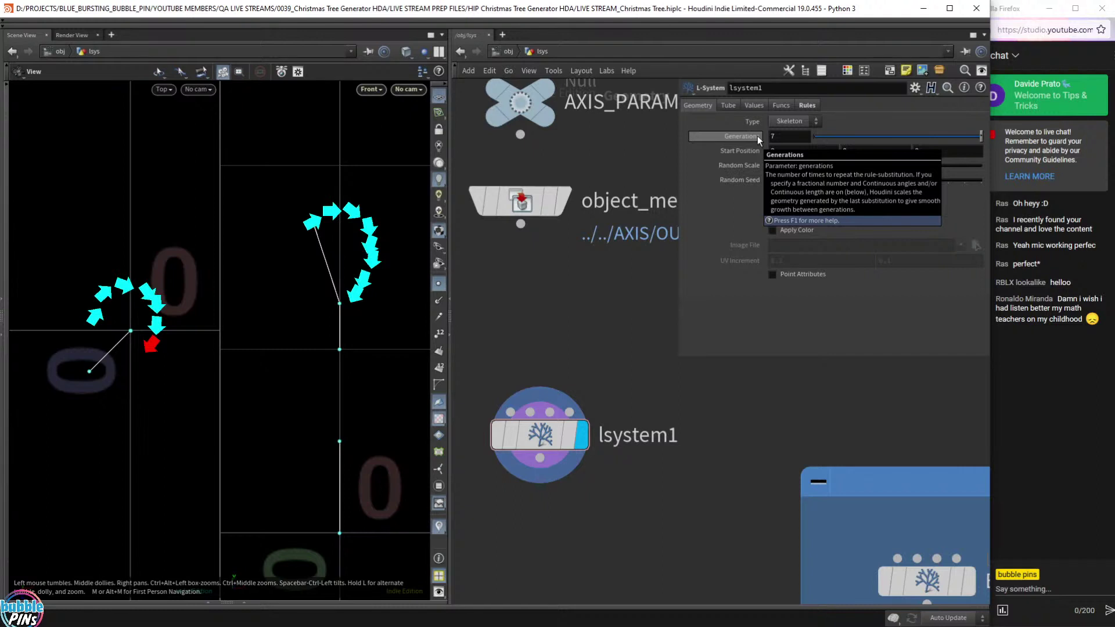
left_click(809, 105)
left_click(865, 213)
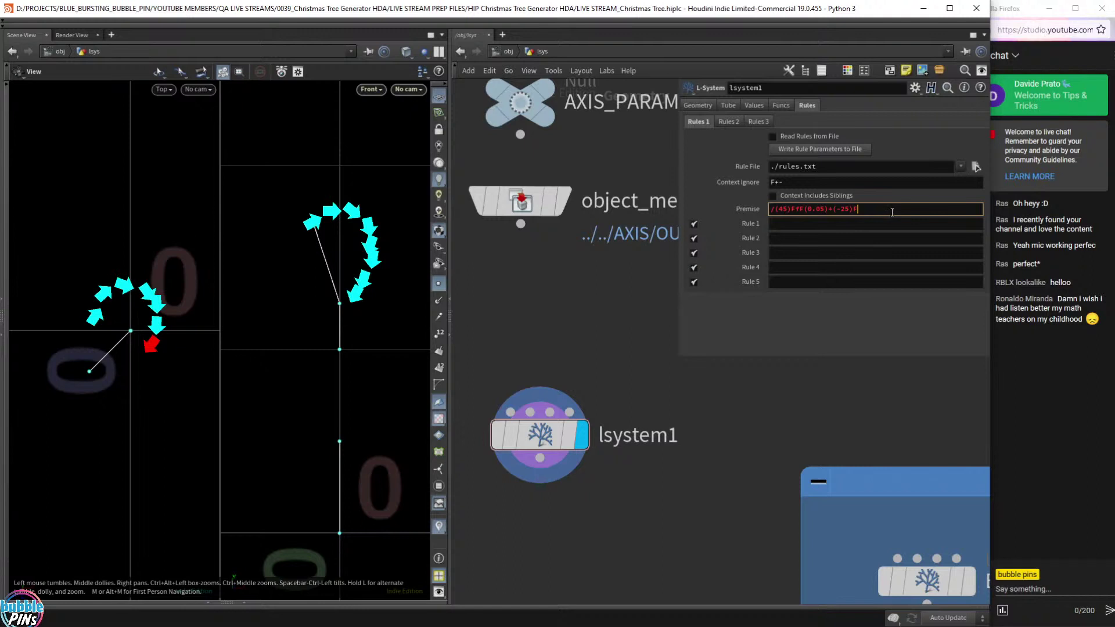
left_click(858, 224)
left_click(859, 239)
left_click(844, 255)
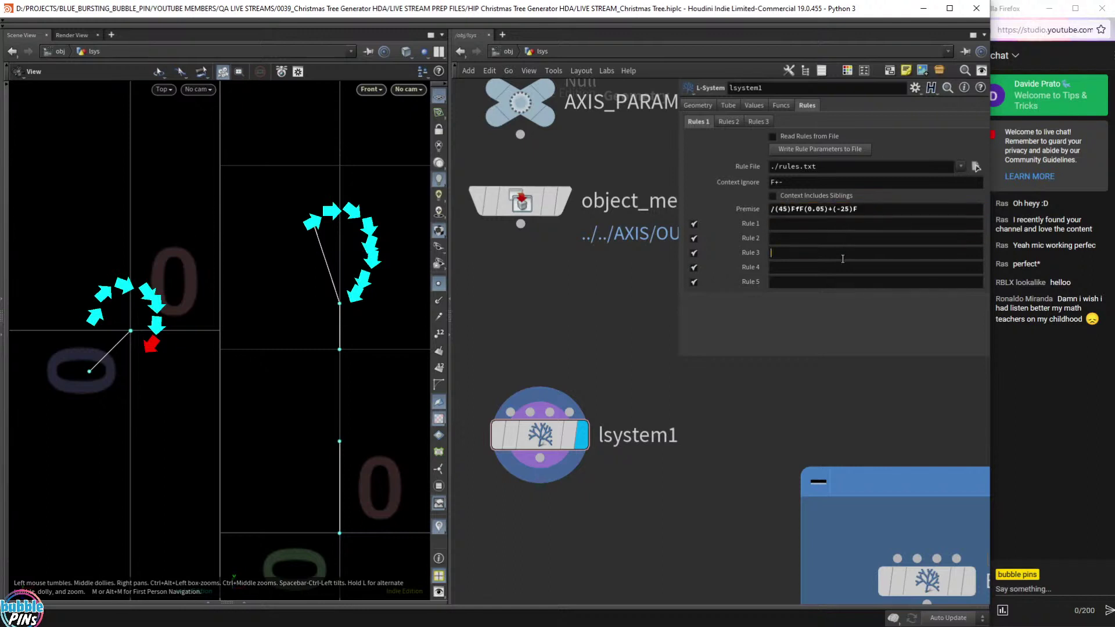
left_click(842, 268)
left_click(851, 282)
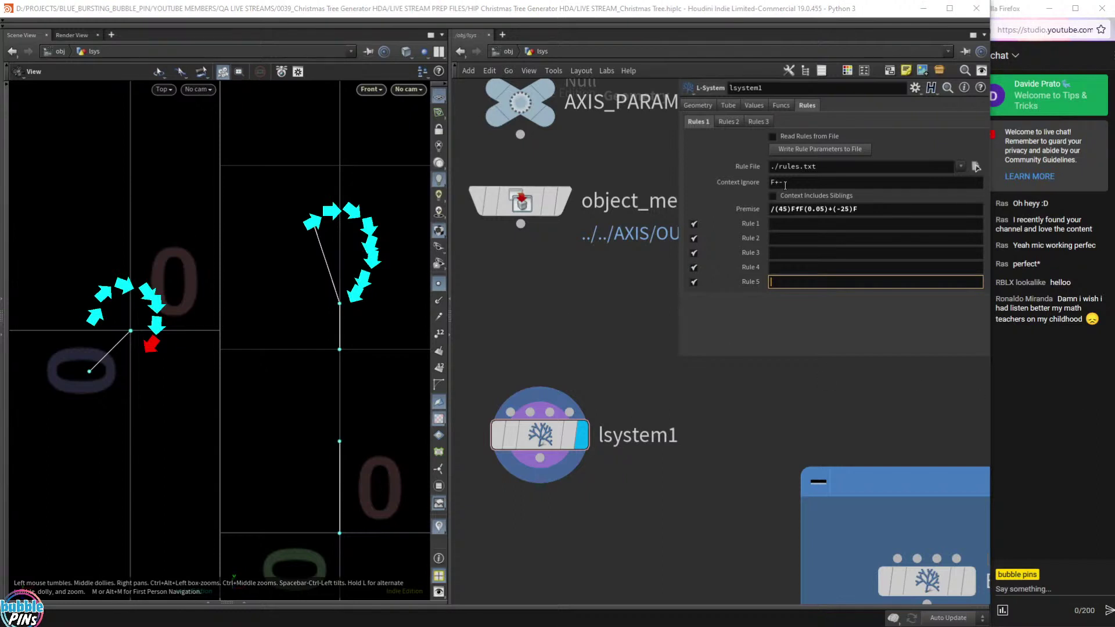
left_click(781, 226)
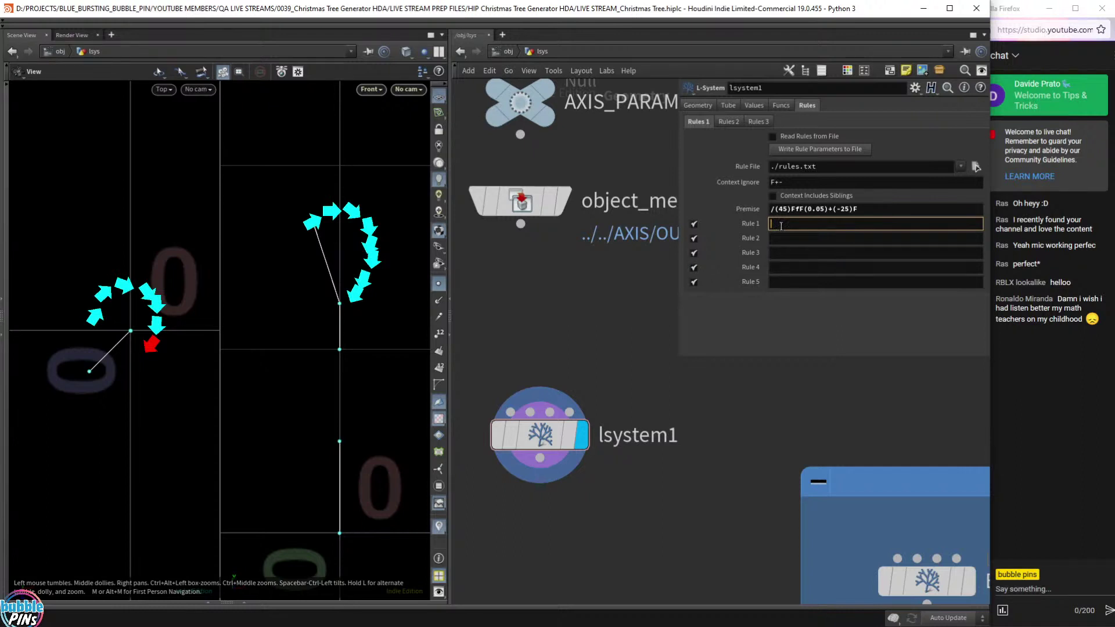
Set lsystem1's Generations to 0, to 1 and finally to 2.
left_click(697, 105)
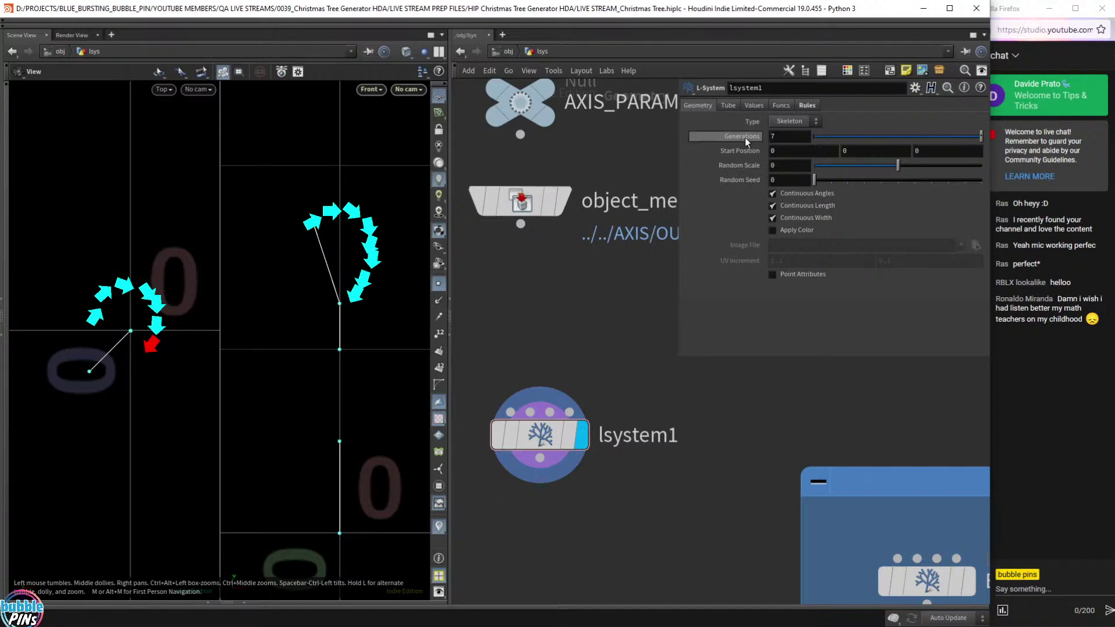
left_click(789, 136)
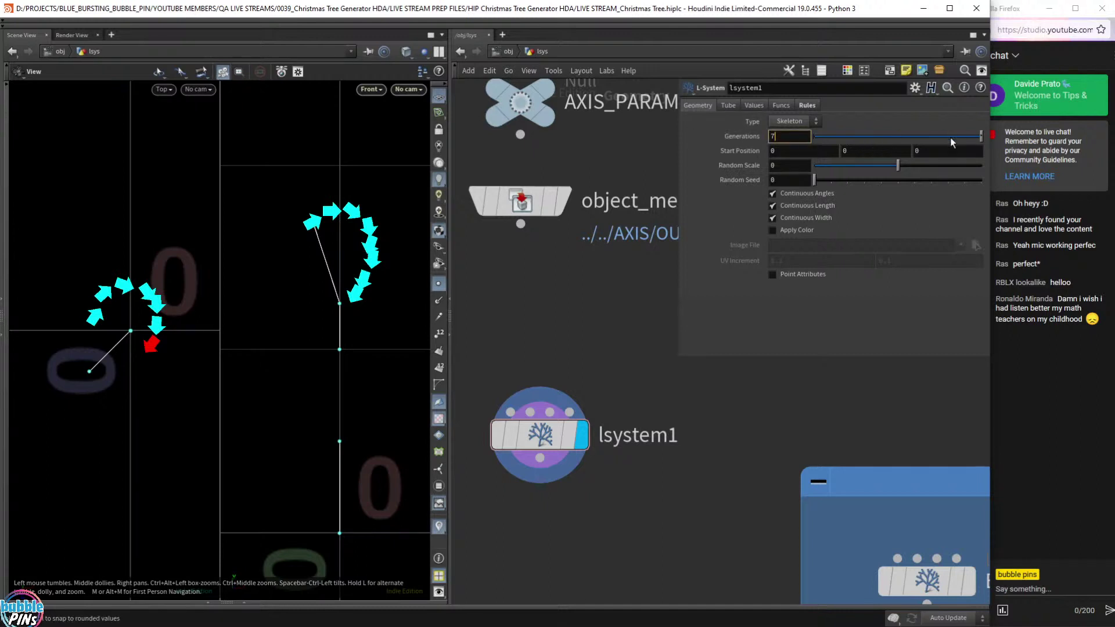
left_click_drag(950, 137, 725, 135)
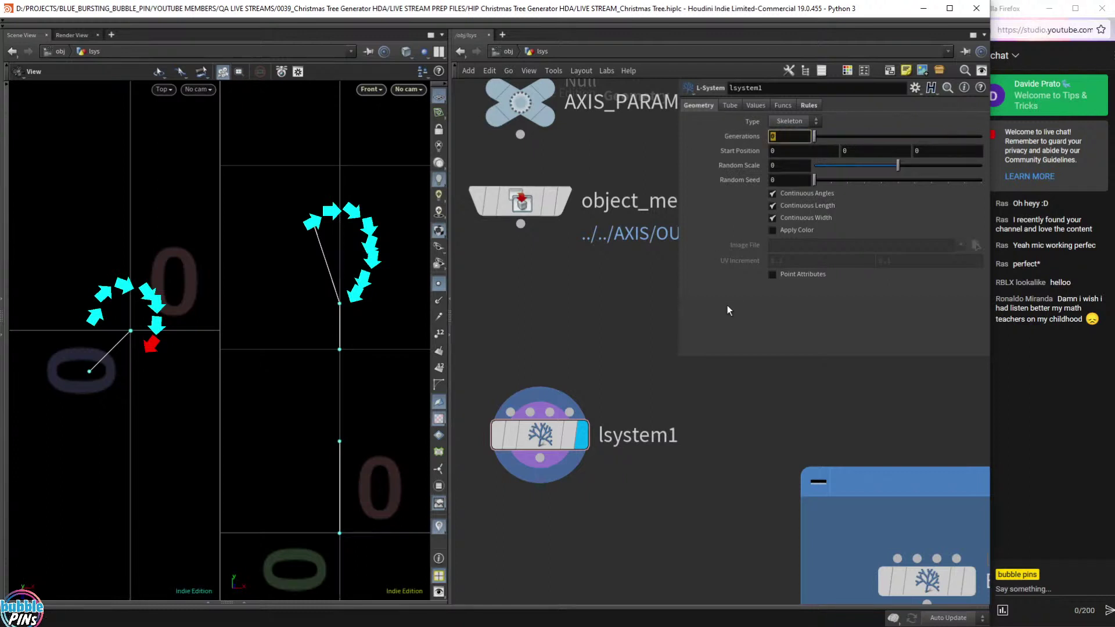
left_click_drag(814, 140, 733, 138)
type("1")
key("Return")
left_click_drag(782, 137, 691, 142)
type("2")
key("Return")
Review the premise string together with the empty Rule 1 field.
left_click(809, 105)
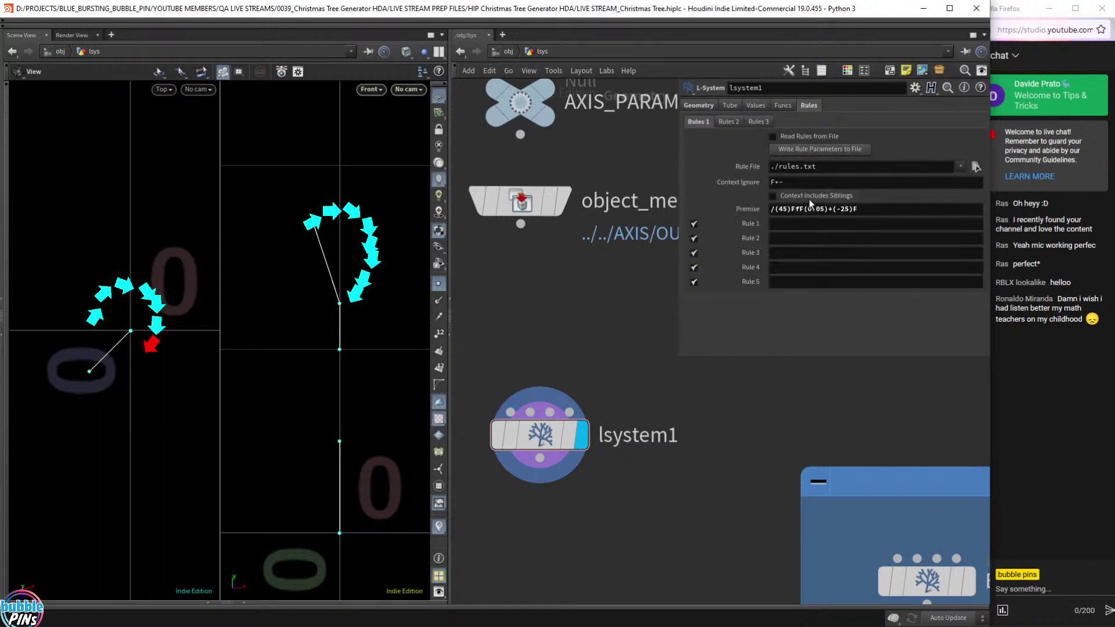
left_click(797, 227)
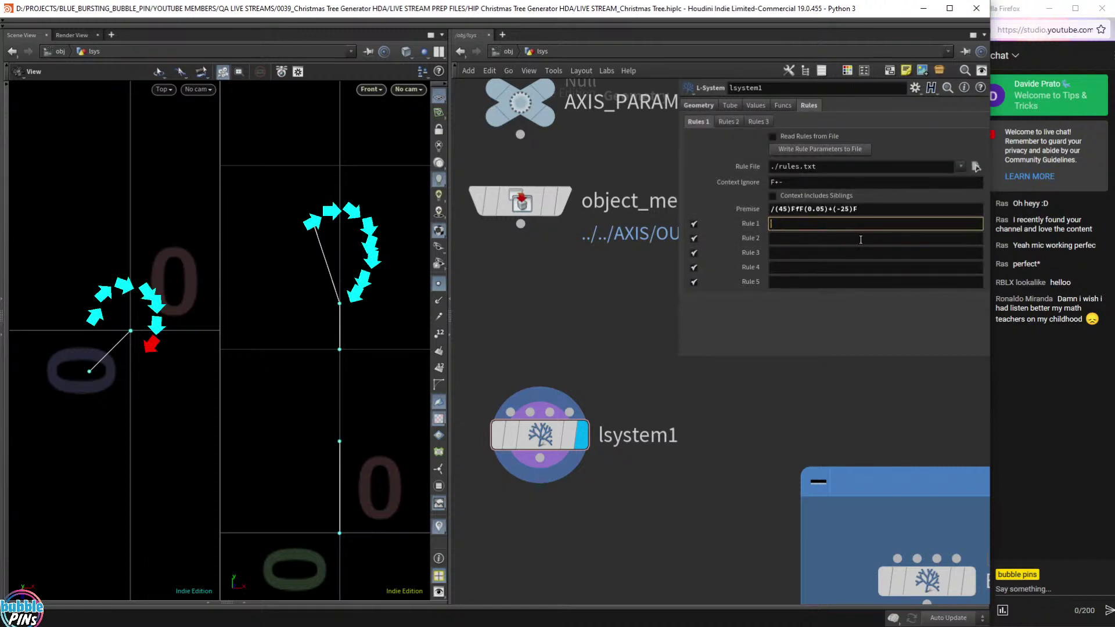
left_click(892, 210)
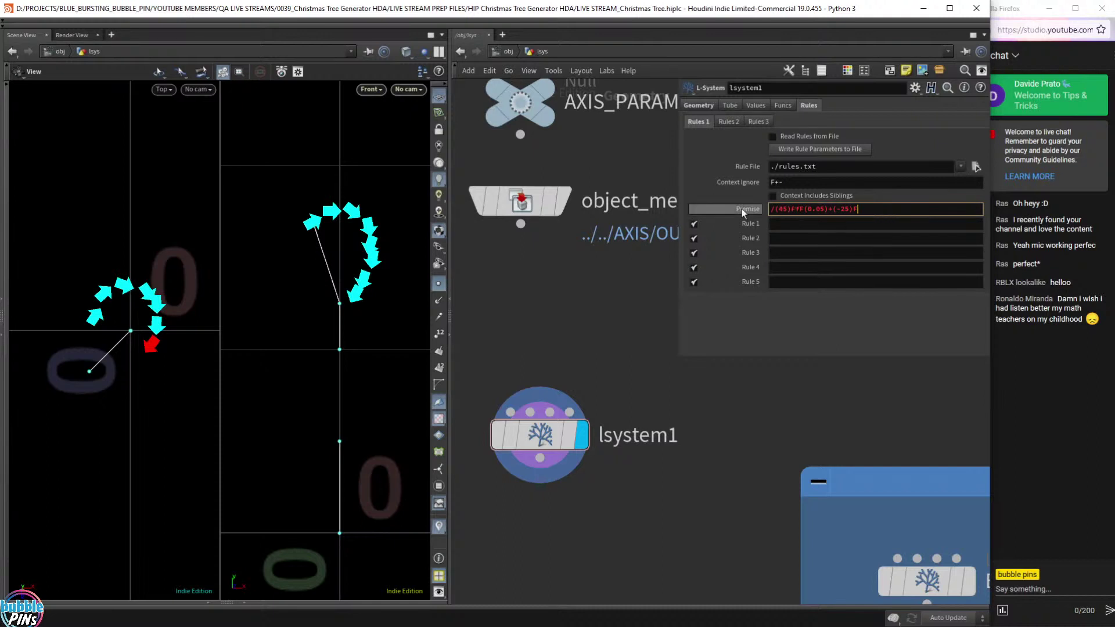
left_click_drag(866, 210, 630, 201)
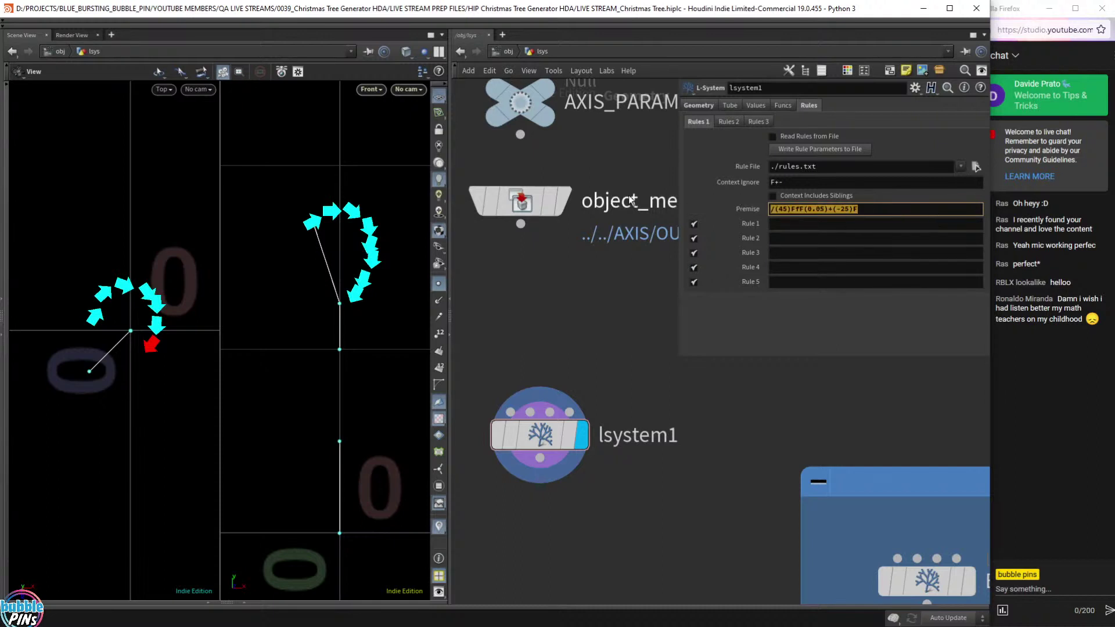
left_click(861, 226)
left_click_drag(865, 210, 636, 202)
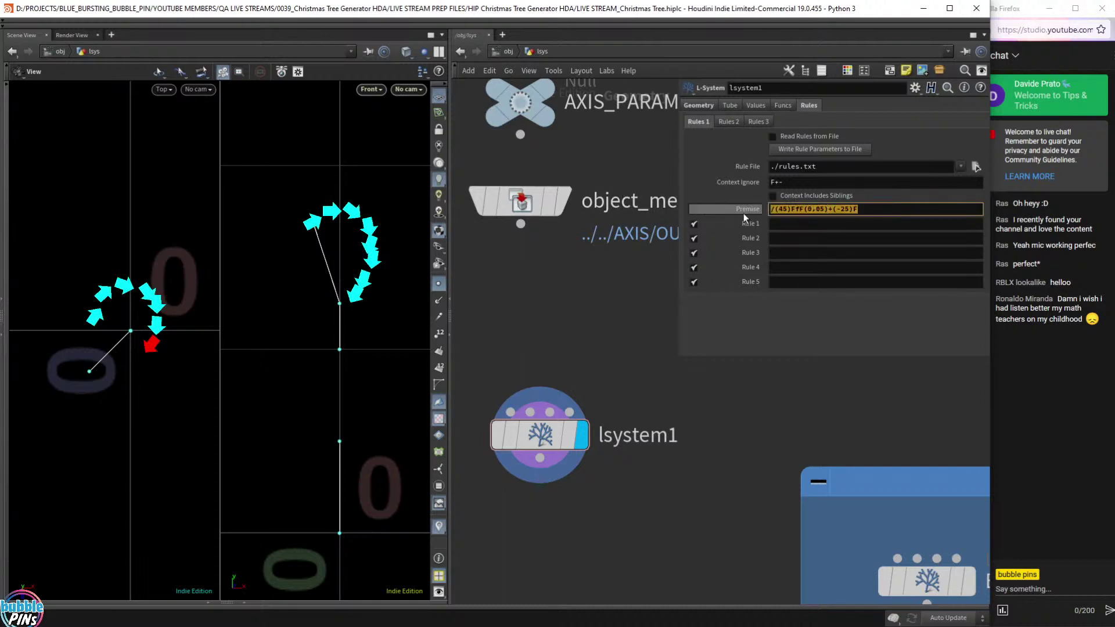
left_click(886, 210)
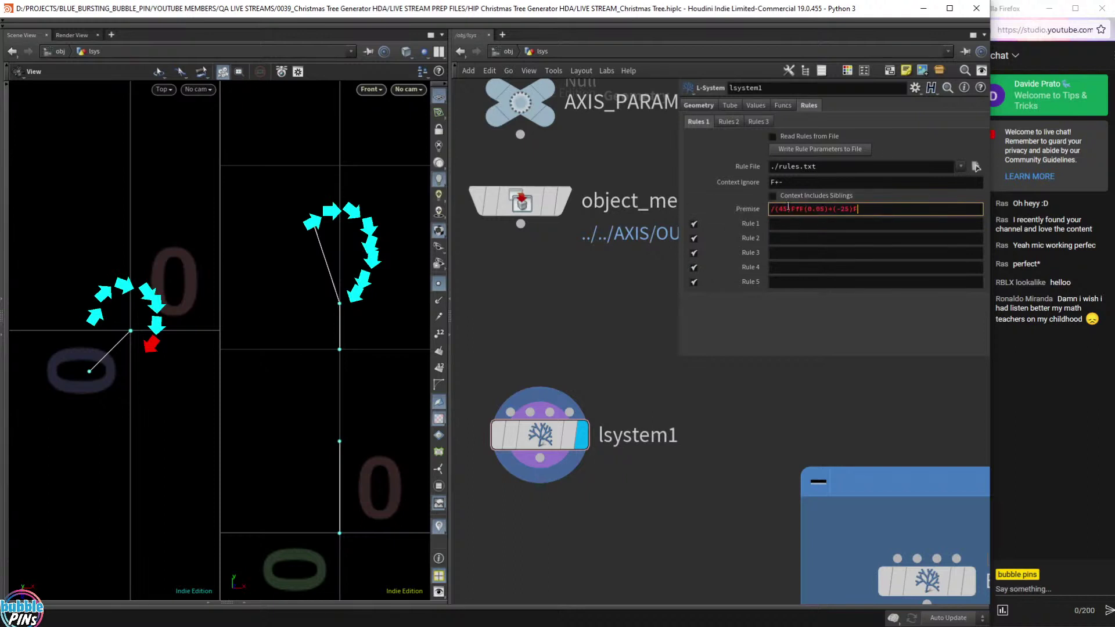
key("Return")
left_click(895, 211)
key("Return")
Define Rule 1 of lsystem1 as A=F.
left_click(775, 225)
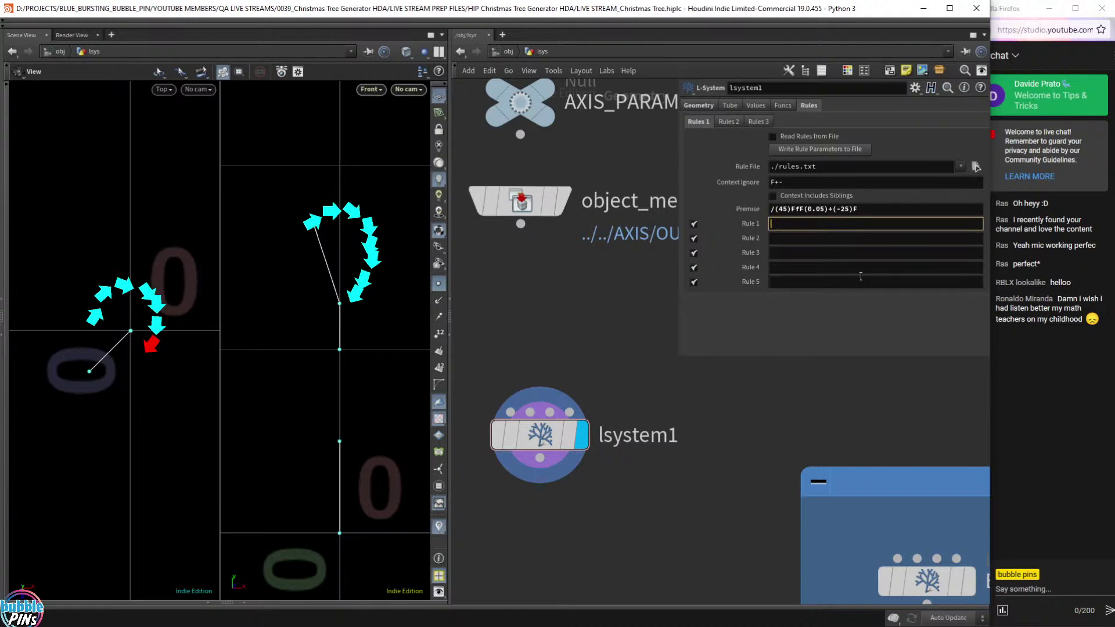
type("A=F")
key("shift+Left")
key("Return")
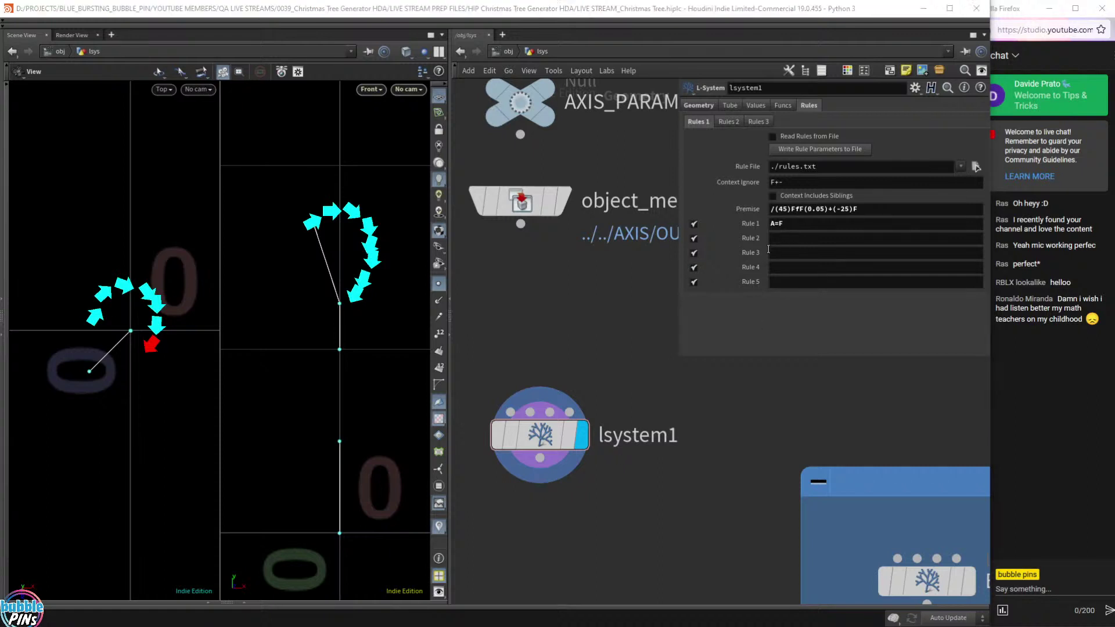
Append the rule symbol A to the end of the premise, making it /(45)FfF(0.05)+(-25)FA.
left_click(826, 224)
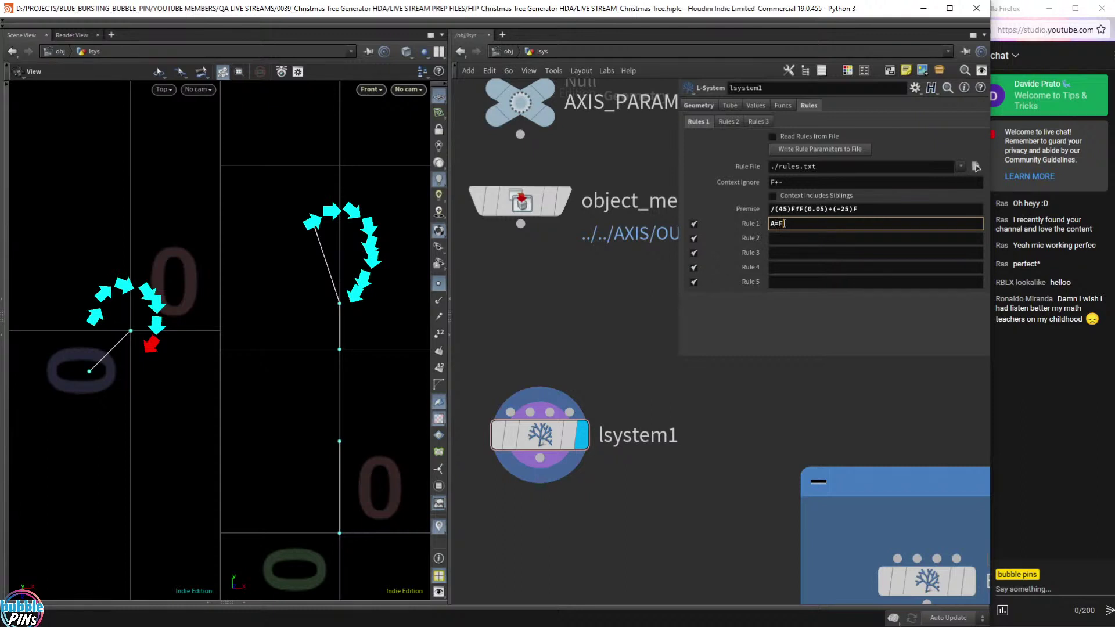
left_click_drag(881, 213, 765, 210)
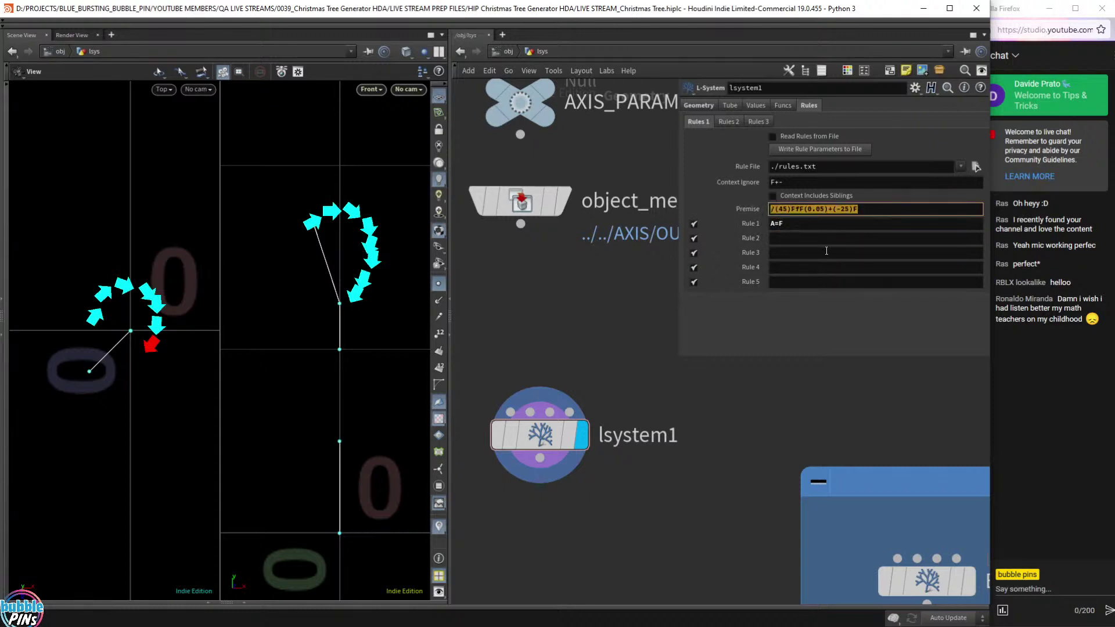
left_click(880, 210)
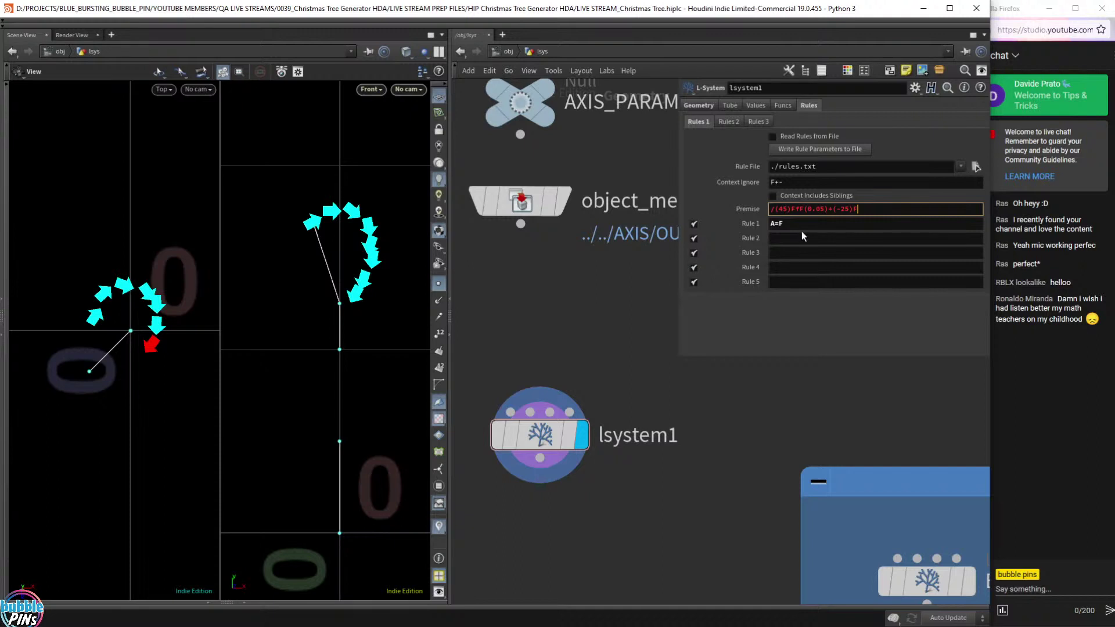
key("Tab")
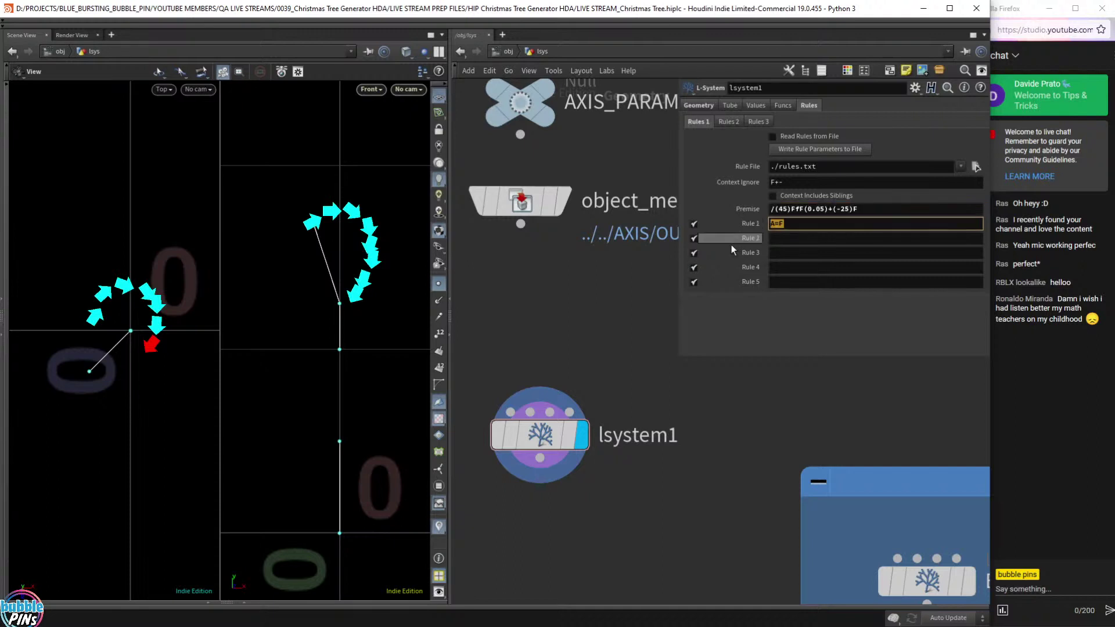
left_click(883, 208)
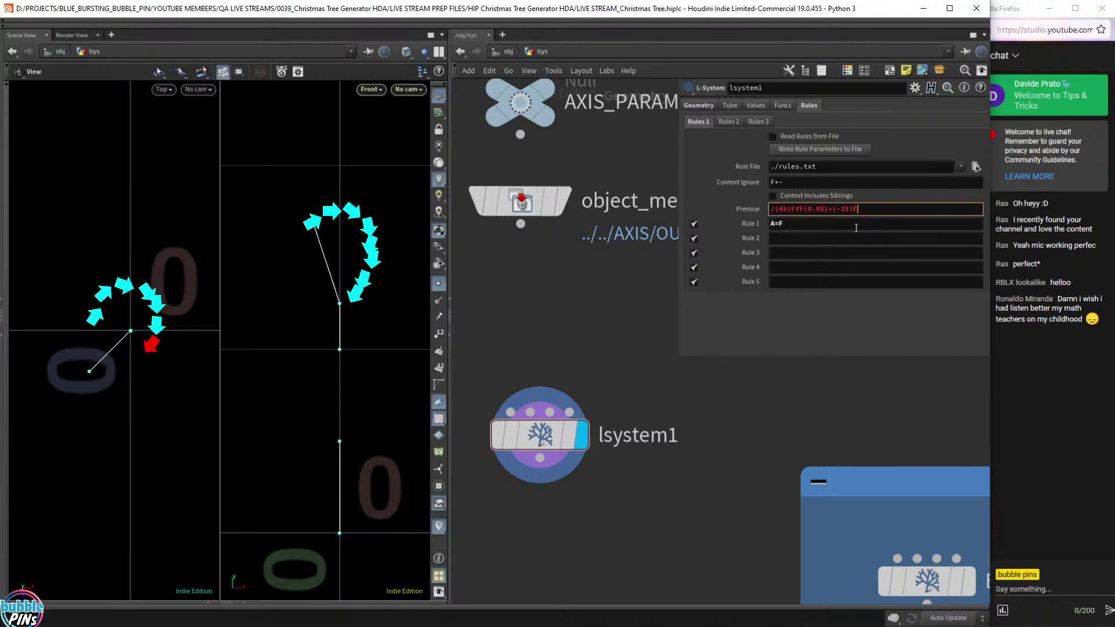
type("A")
key("Return")
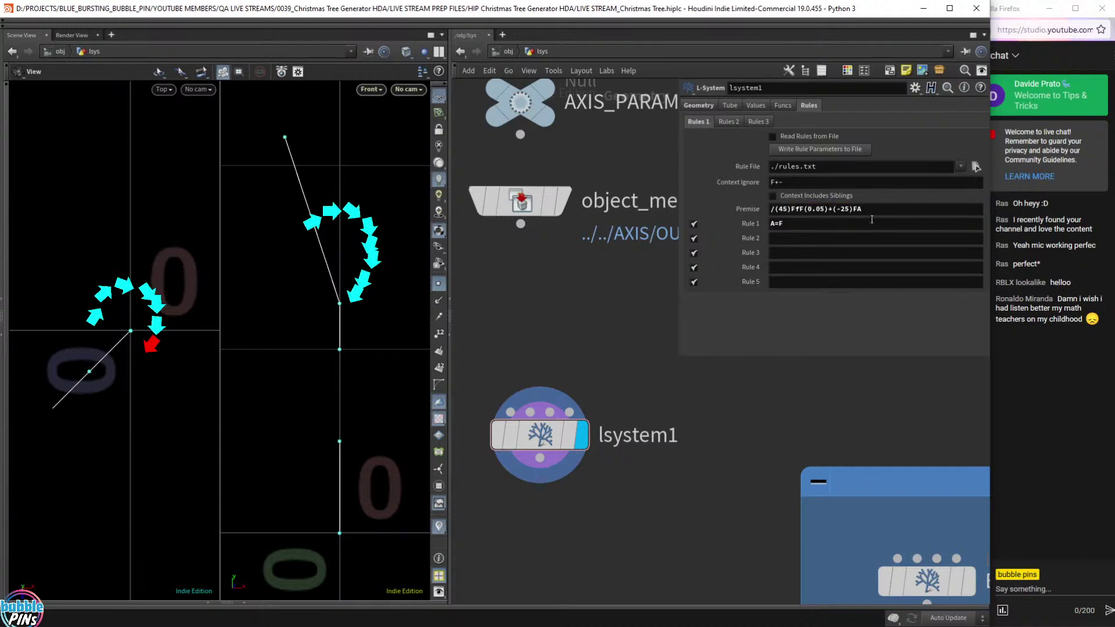
Delete the trailing A from the premise and append it again to compare the branch without and with Rule 1.
left_click(873, 212)
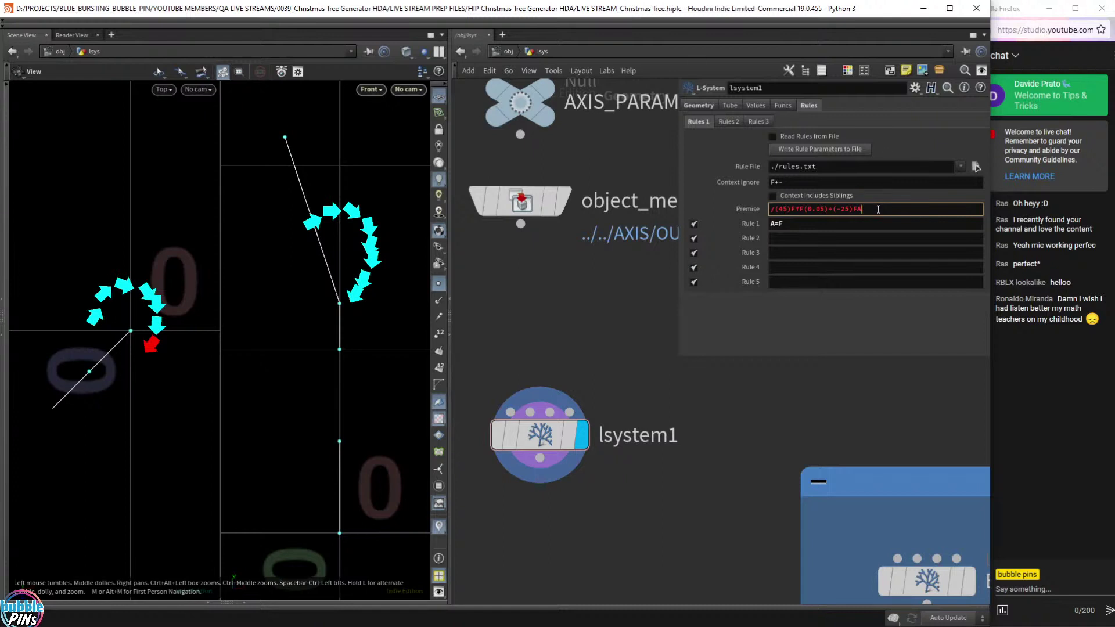
key("BackSpace")
key("Return")
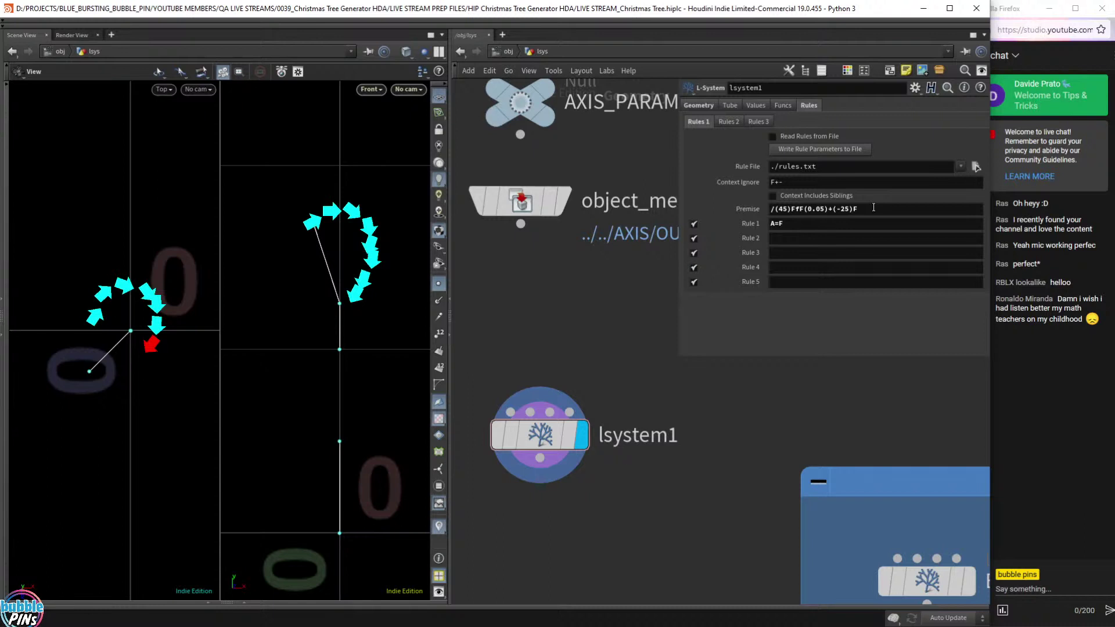
left_click(874, 209)
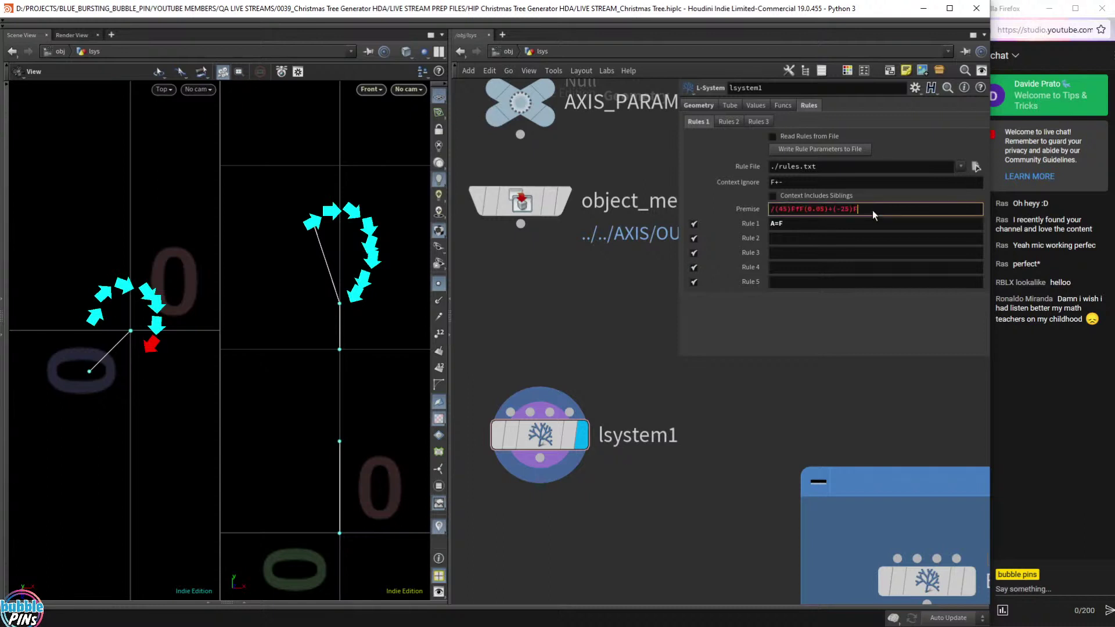
type("A")
key("Return")
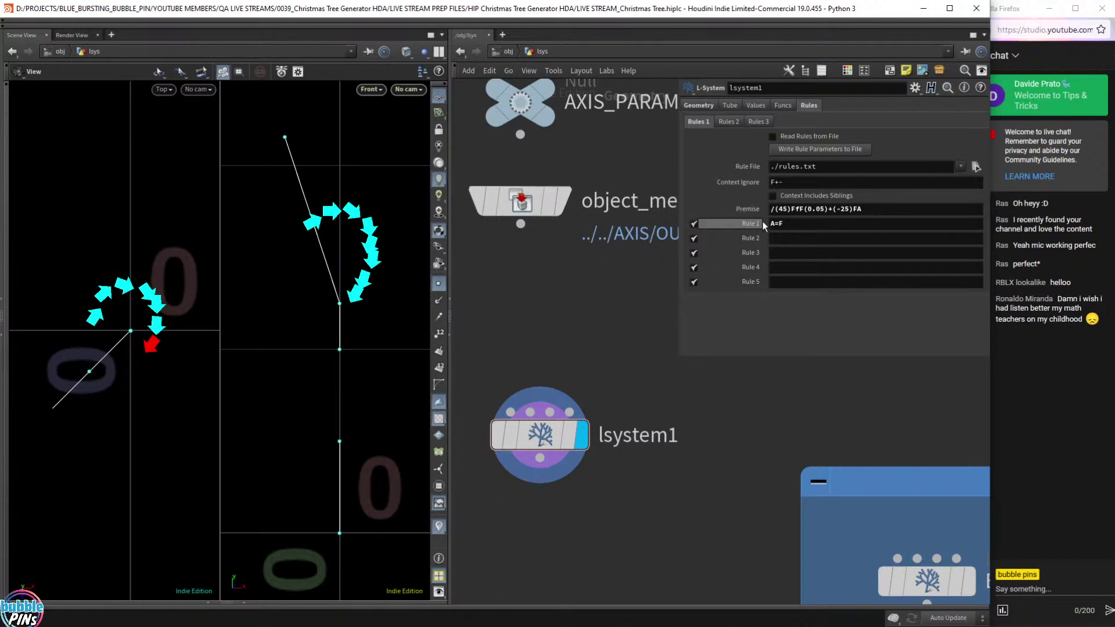
Replace the trailing A in the premise with a literal F, making it /(45)FfF(0.05)+(-25)FF.
left_click(798, 225)
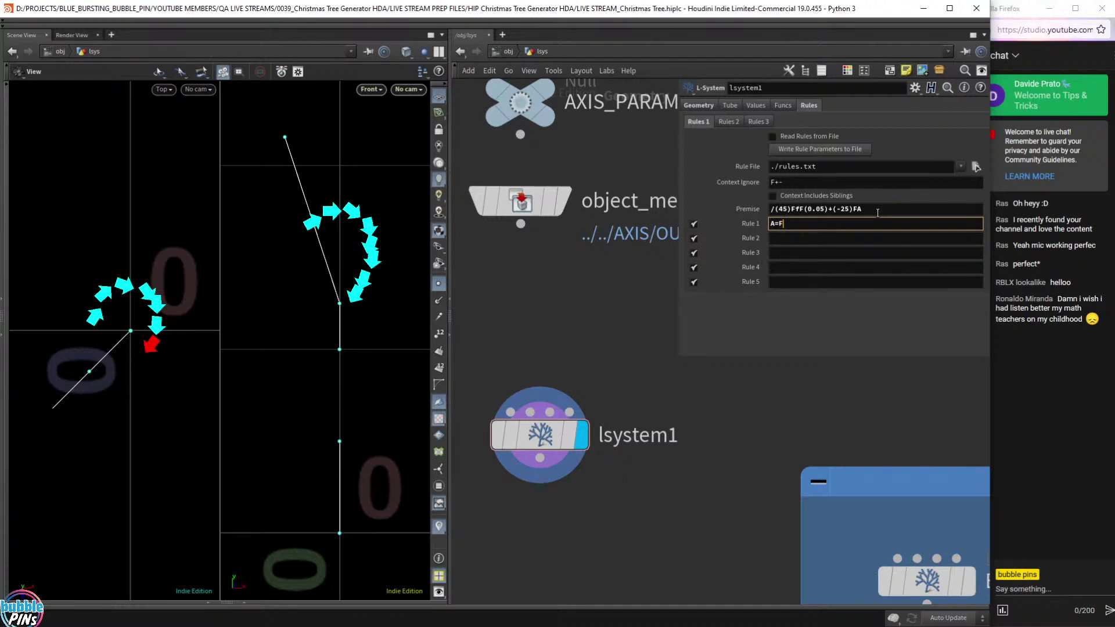
left_click_drag(877, 214, 703, 225)
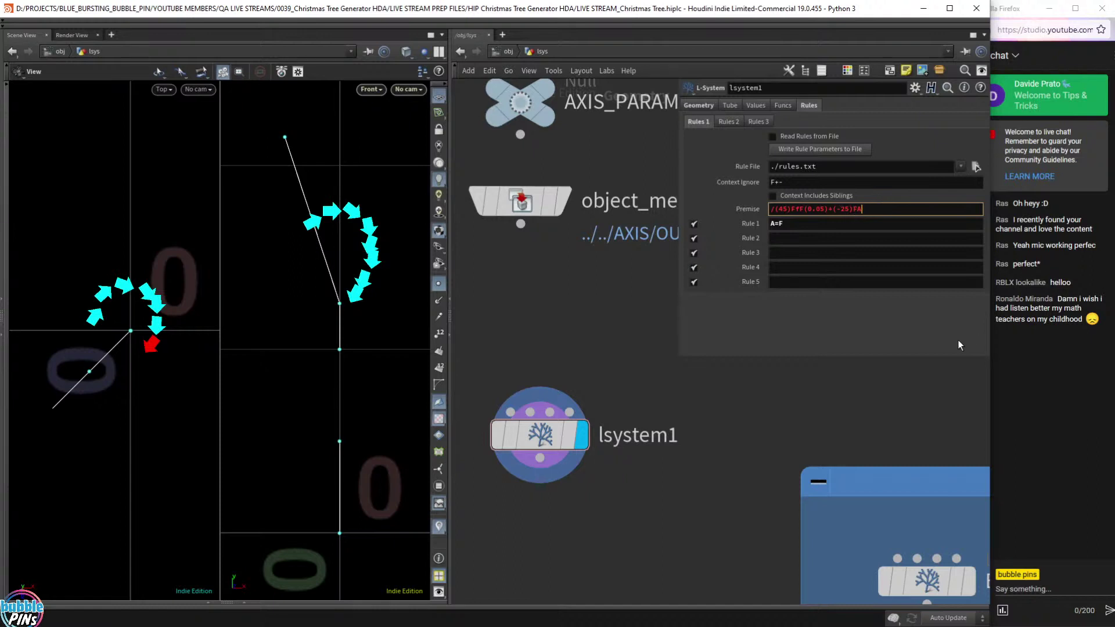
key("shift+Left")
type("F")
key("Return")
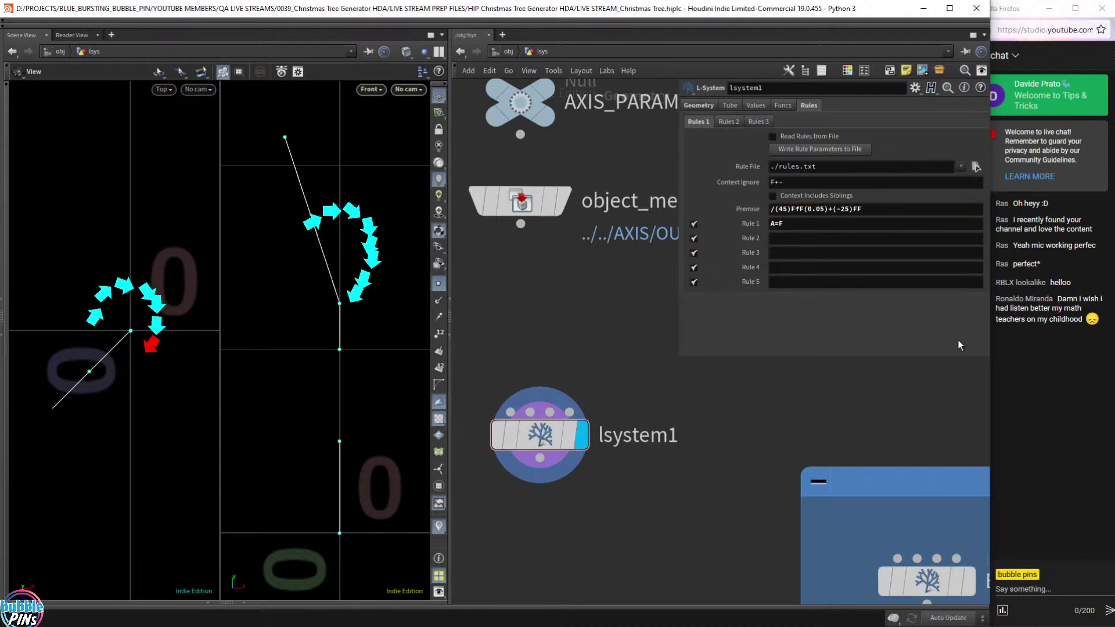
Replace the premise's last F with the rule symbol A, making it /(45)FfF(0.05)+(-25)FA.
left_click(784, 227)
left_click(784, 229)
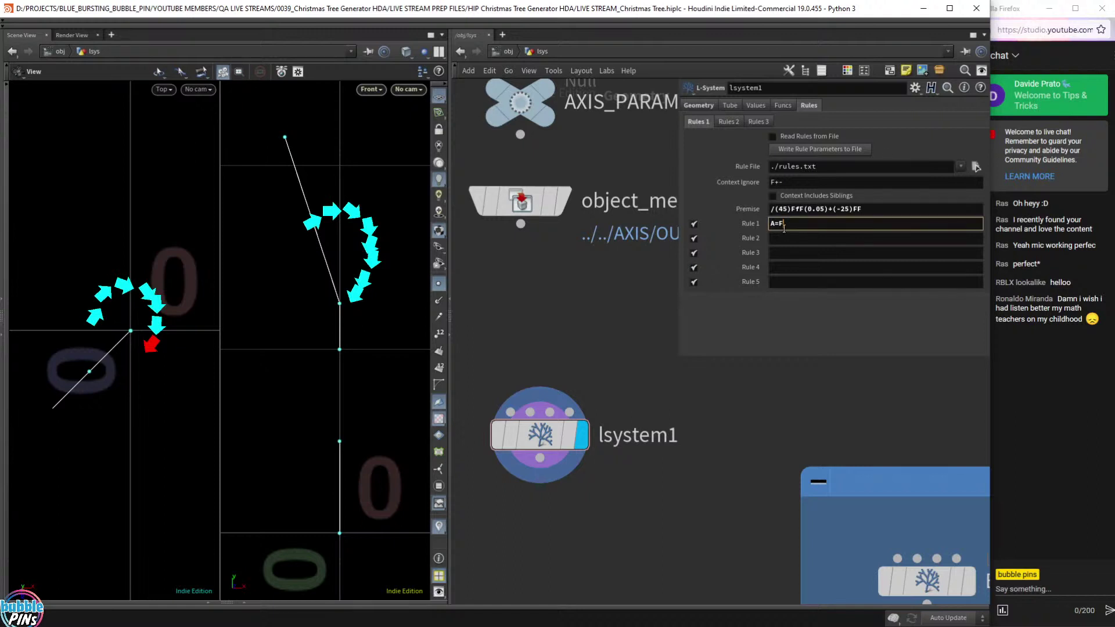
left_click(876, 210)
key("shift+Left")
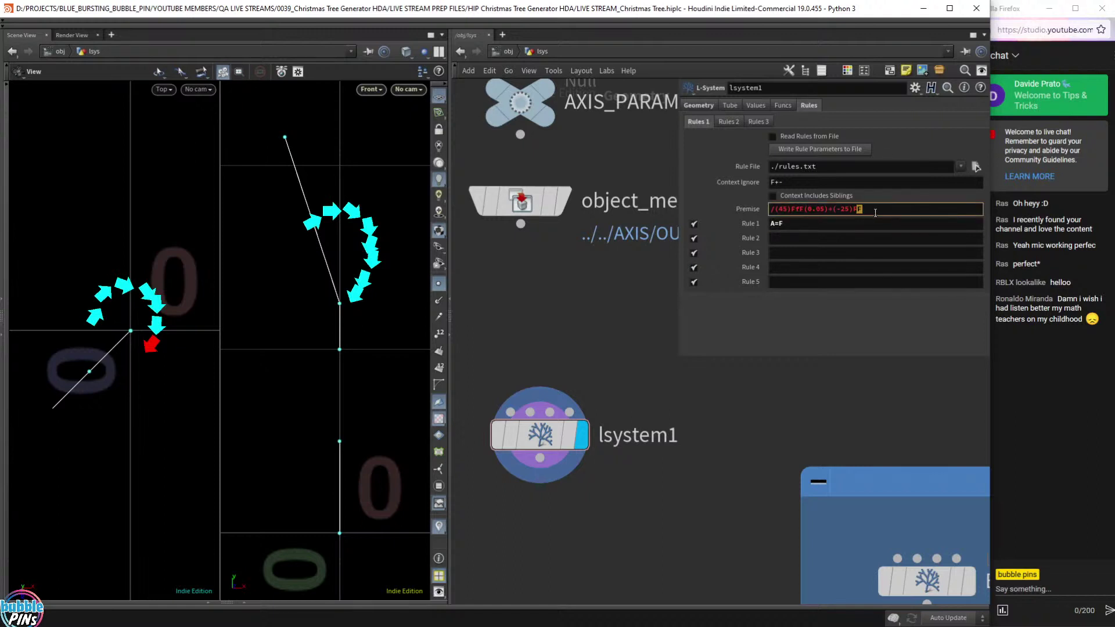
type("A")
key("Return")
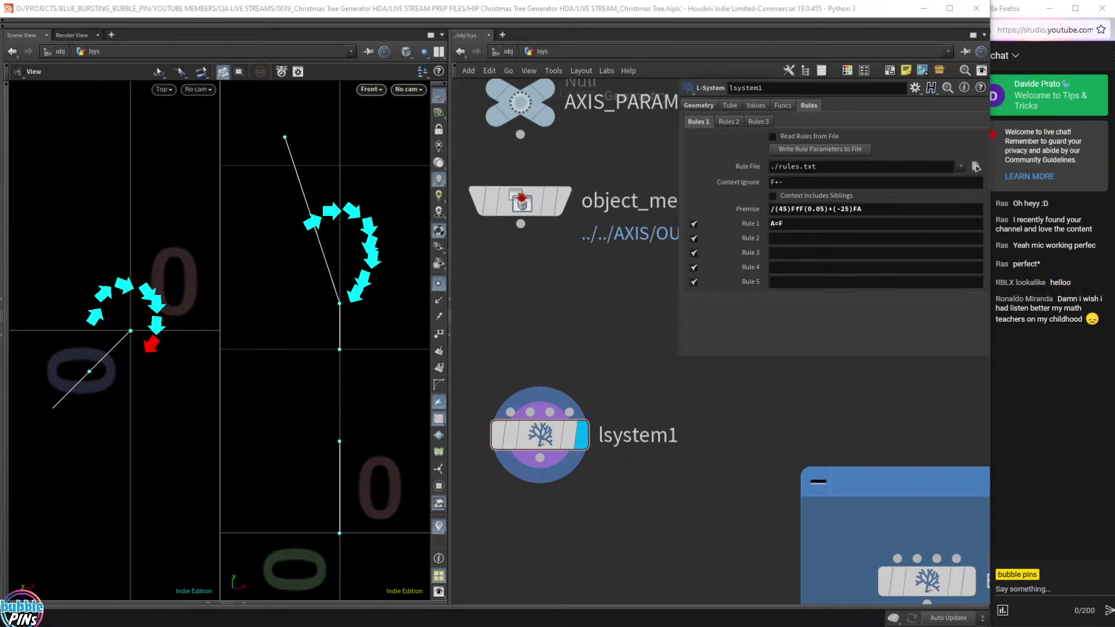
Switch to LSystem Rules Visuals.ai in Illustrator and look closely at the FF!(0.3) premise on the Layer0 non-recursive artboard.
key("alt+Tab")
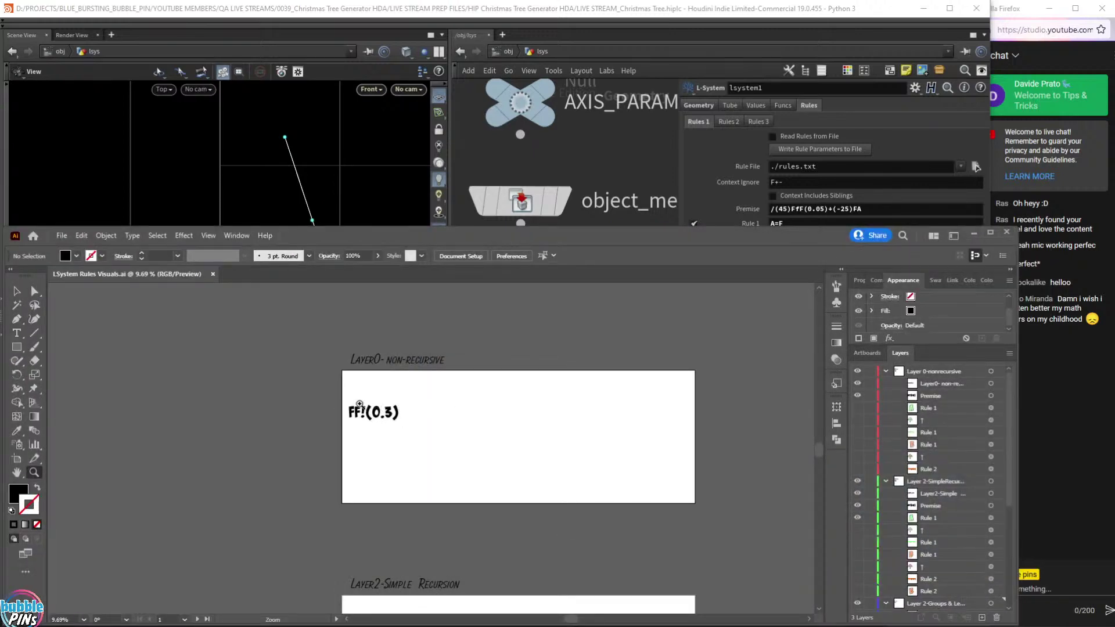
left_click_drag(395, 410, 470, 392)
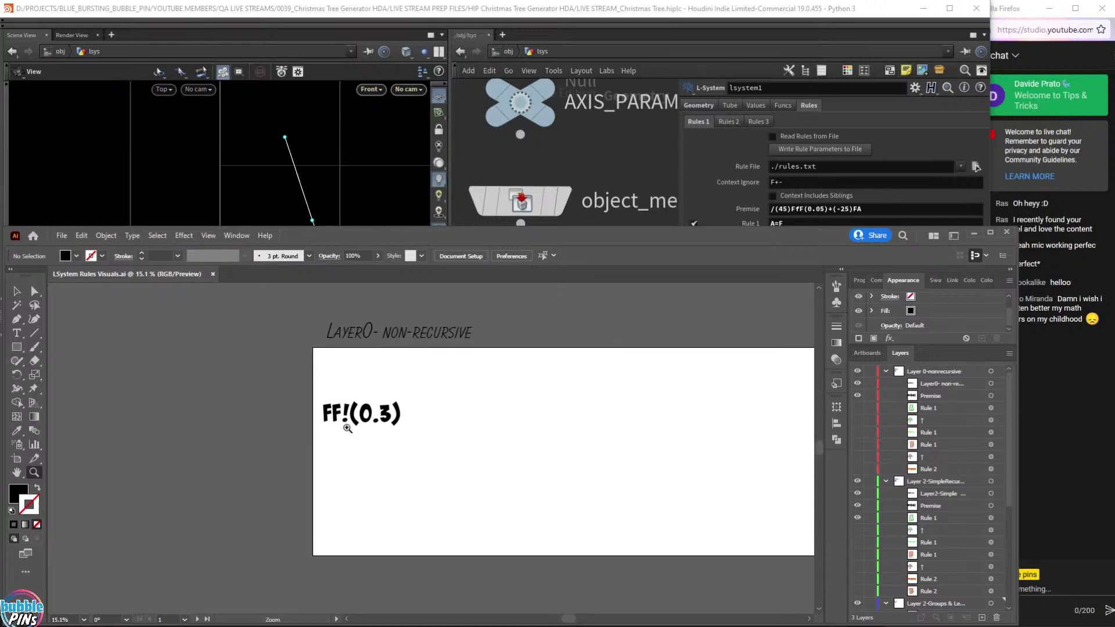
Return to Houdini and change the L-system's Rule 1 to A=-FFFF.
left_click(974, 233)
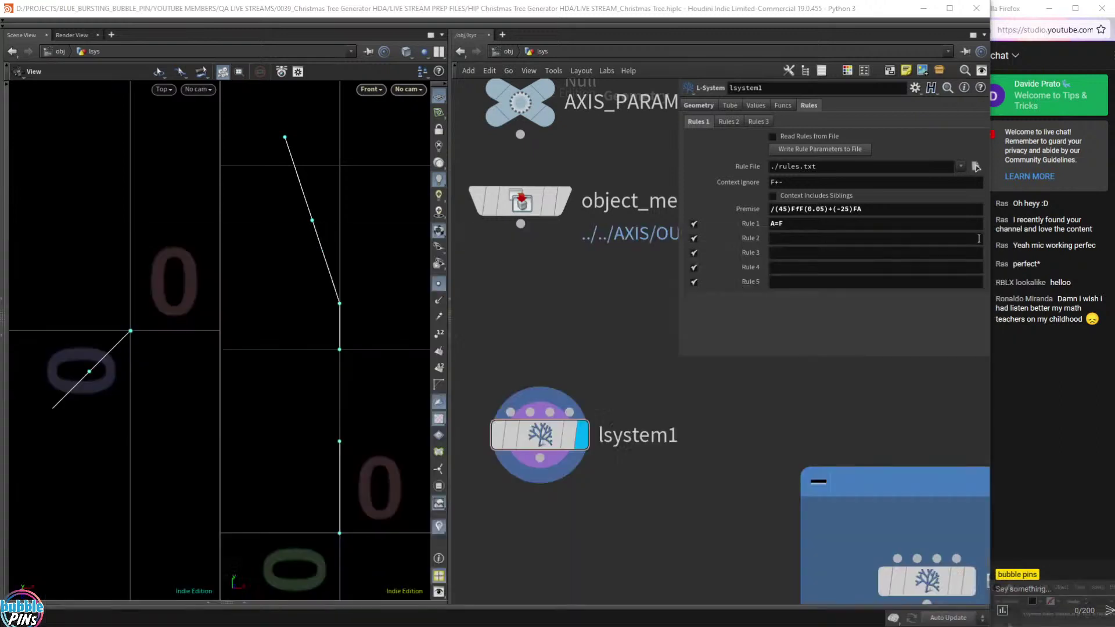
left_click(797, 226)
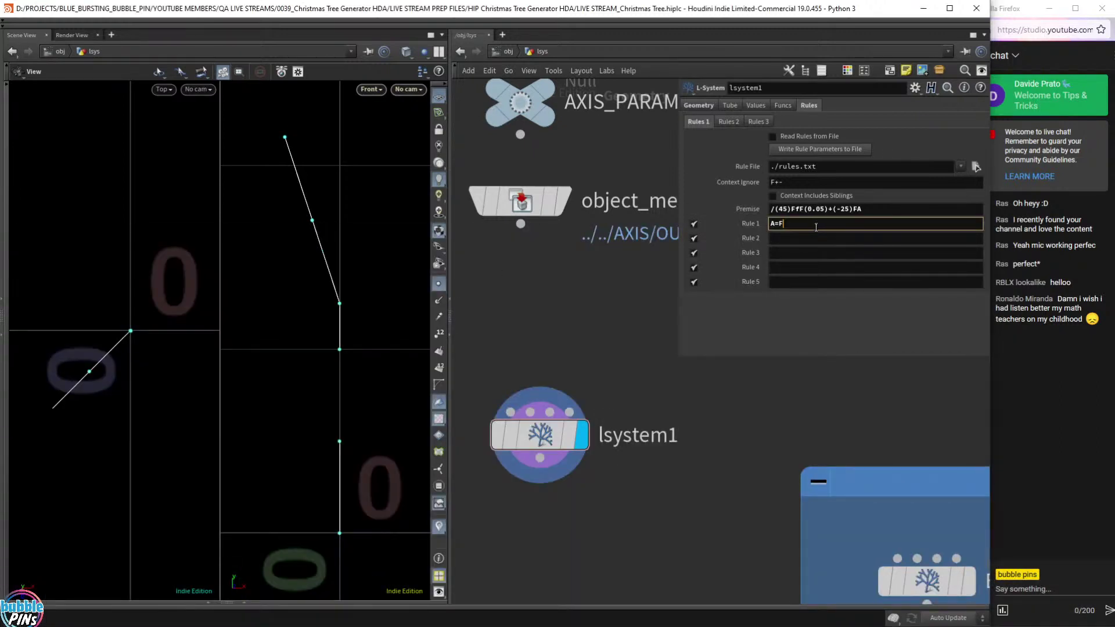
type("FFF")
type("-")
key("Return")
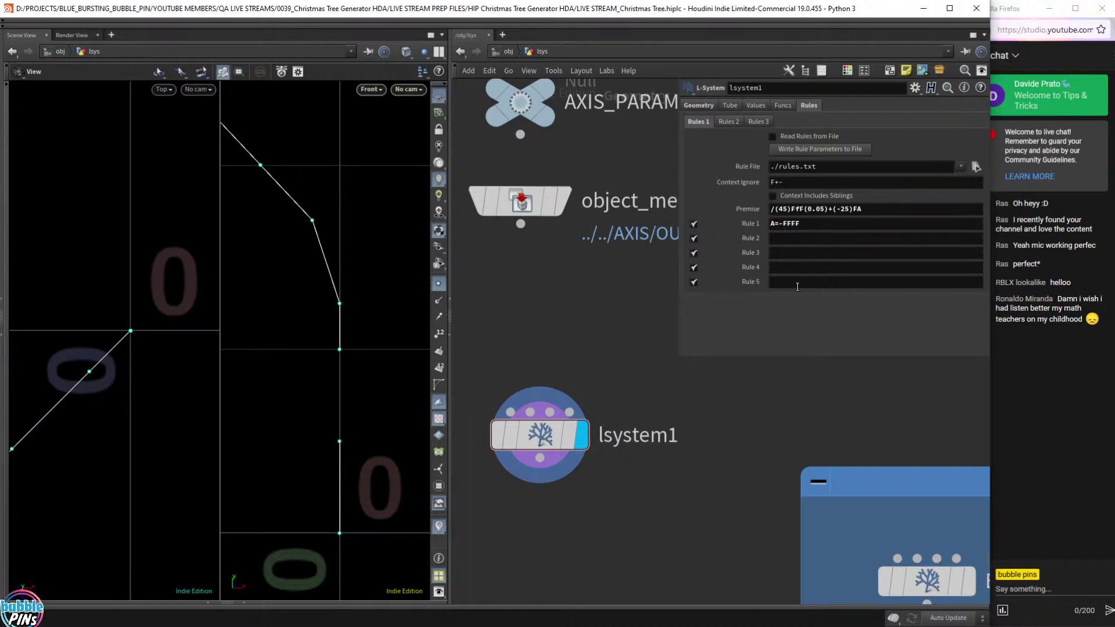
Reverse the turn direction in Rule 1, making it A=+FFFF, and inspect the branch in the front view.
left_click(785, 227)
key("BackSpace")
type("+")
key("Return")
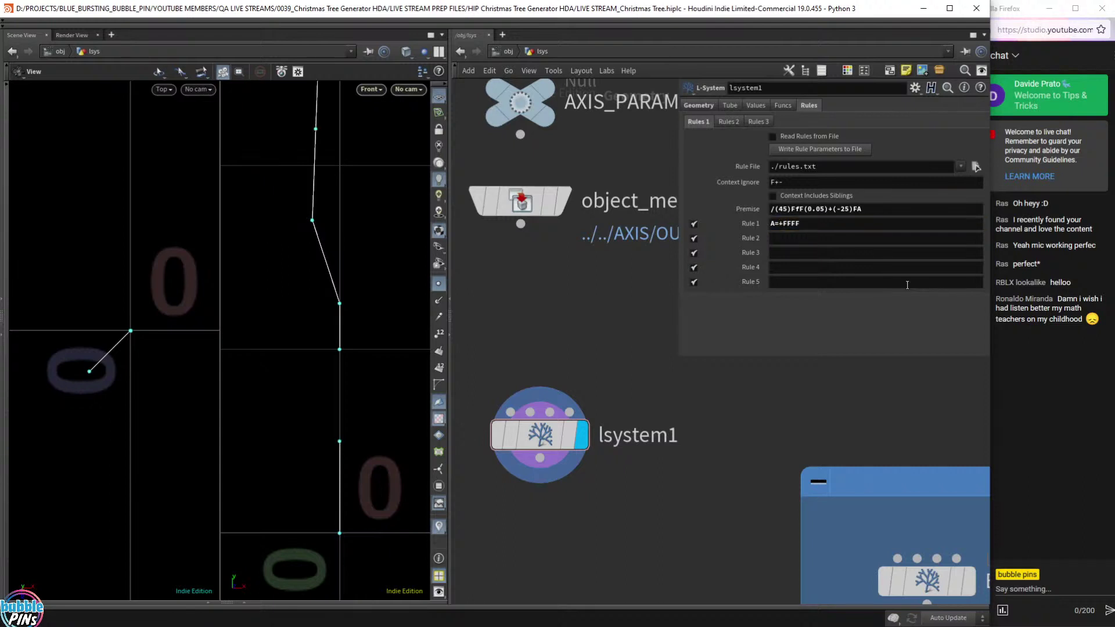
scroll(321, 338, "down", 6)
scroll(349, 294, "up", 1)
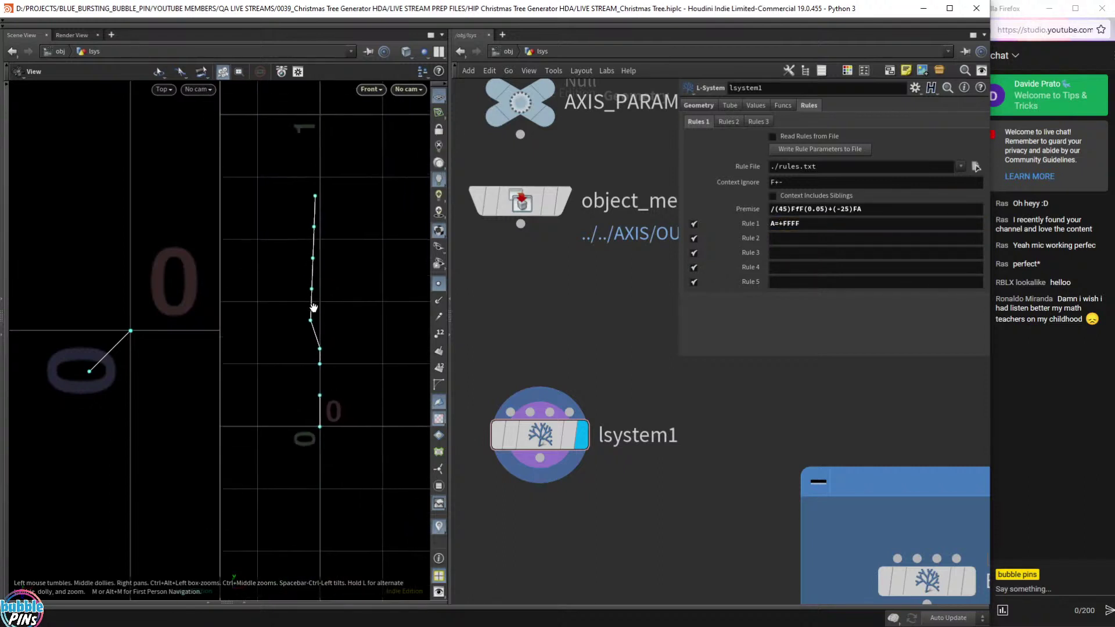
scroll(314, 307, "up", 6)
right_click_drag(351, 312, 364, 139)
scroll(331, 262, "down", 6)
right_click_drag(332, 267, 323, 335)
Give each of the four F symbols in Rule 1 a length of 0.1, making it A=+F(0.1)F(0.1)F(0.1)F(0.1).
left_click(791, 223)
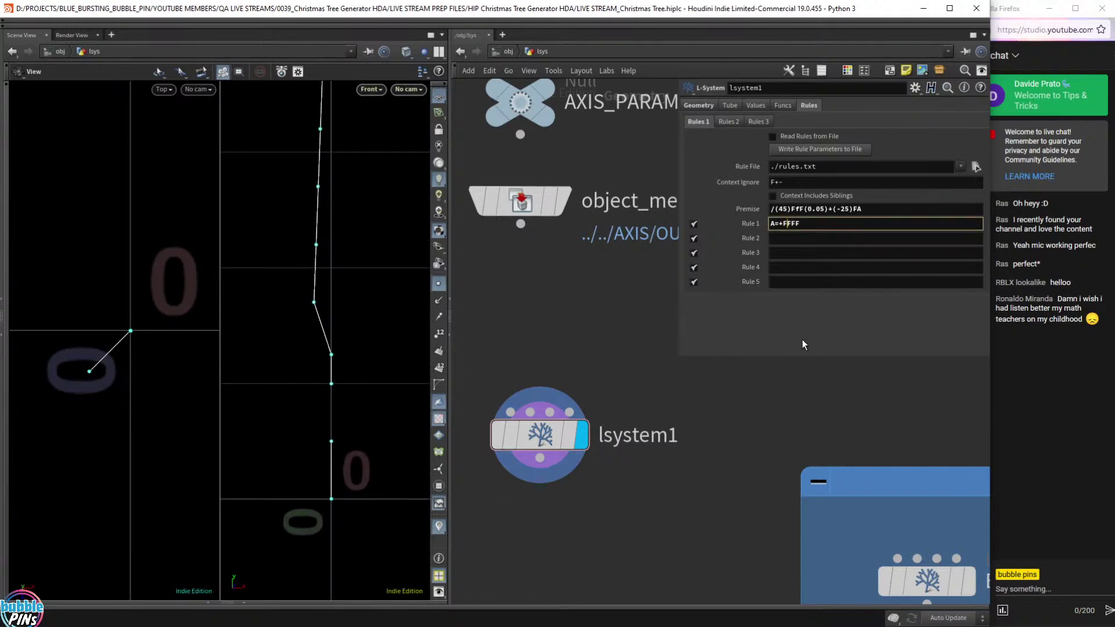
type("(")
type(")")
key("BackSpace")
type(")0.1)")
key("Left")
key("Left")
key("Left")
key("Left")
key("BackSpace")
key("shift+Right")
key("shift+Right")
key("shift+Right")
key("shift+Right")
key("shift+Right")
key("ctrl+c")
key("Right")
key("ctrl+v")
key("Right")
key("ctrl+v")
key("Right")
key("ctrl+v")
key("Return")
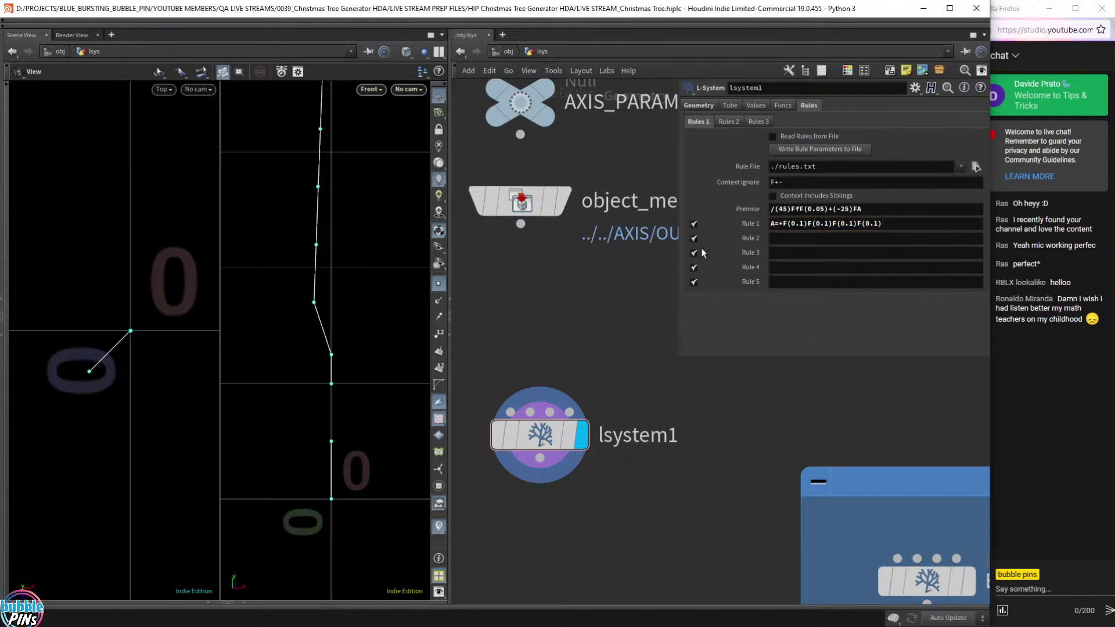
Try lengths of 0.01 and 0.05 for the first F in Rule 1, and settle on 0.03.
left_click(800, 224)
type("0")
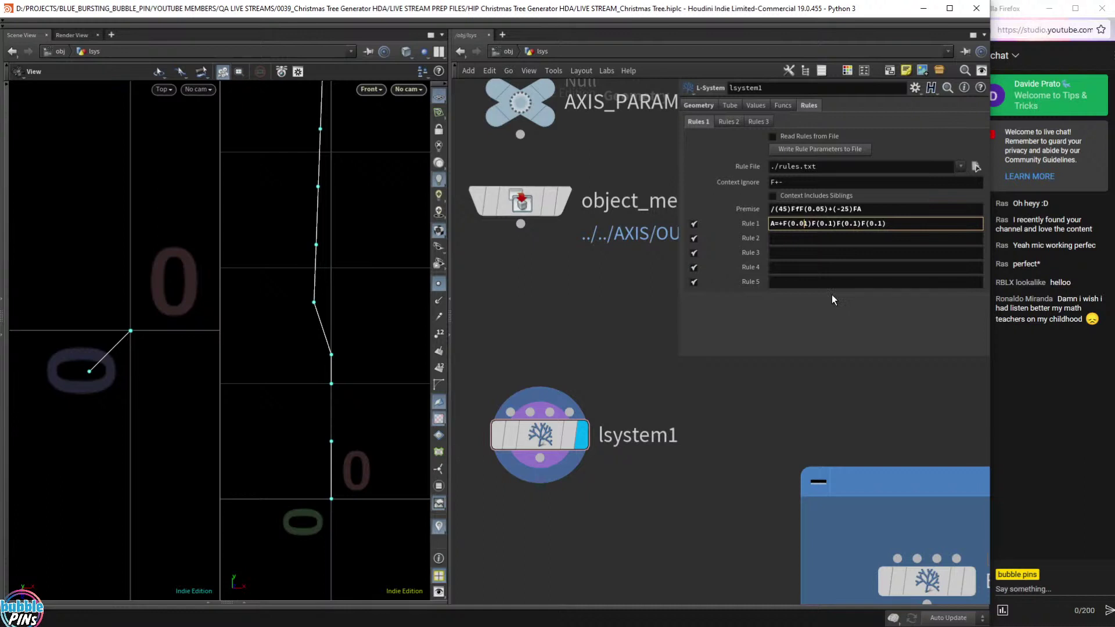
key("Return")
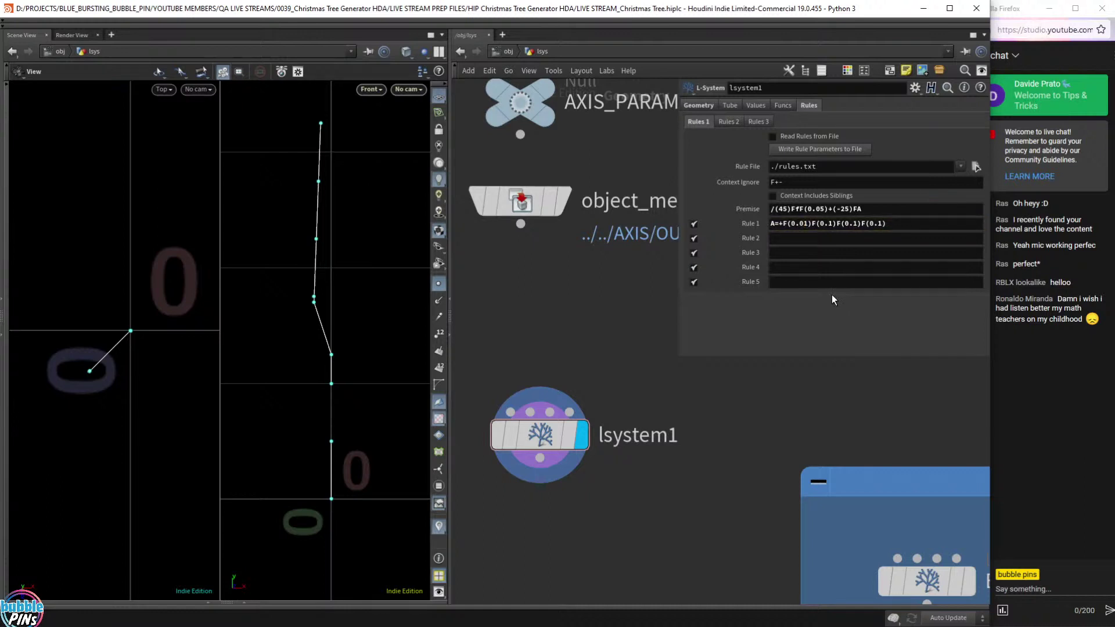
left_click(806, 224)
key("BackSpace")
type("5")
key("Return")
left_click(808, 226)
key("BackSpace")
type("3")
key("Return")
Set the remaining three F lengths in Rule 1 to 0.03, making it A=+F(0.03)F(0.03)F(0.03)F(0.03).
left_click(835, 224)
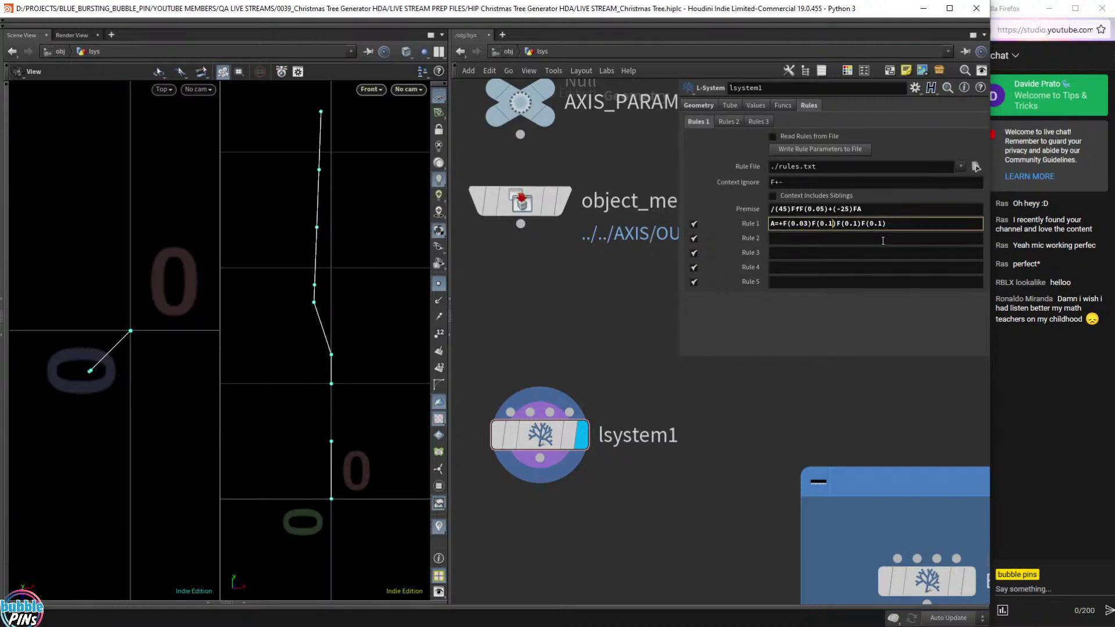
key("BackSpace")
type("03")
key("BackSpace")
type("03")
key("Left")
key("Left")
key("Left")
key("BackSpace")
type("03")
key("Return")
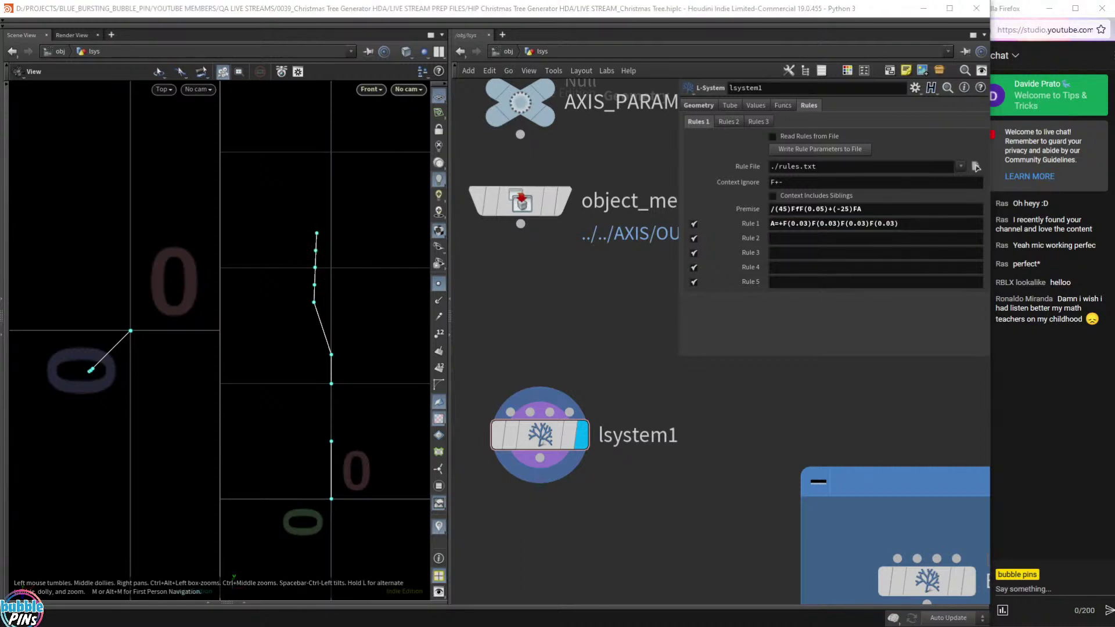
Outline the four short segments in the front view and compare them with the premise's A and Rule 1's replacement string.
left_click_drag(297, 215, 330, 315)
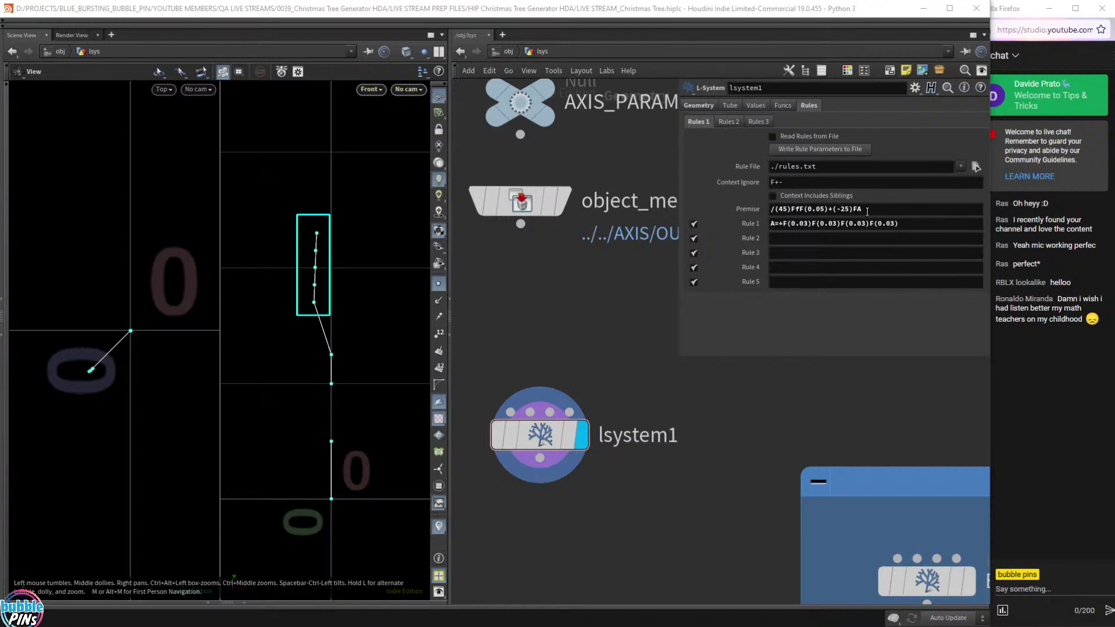
left_click_drag(865, 212, 859, 213)
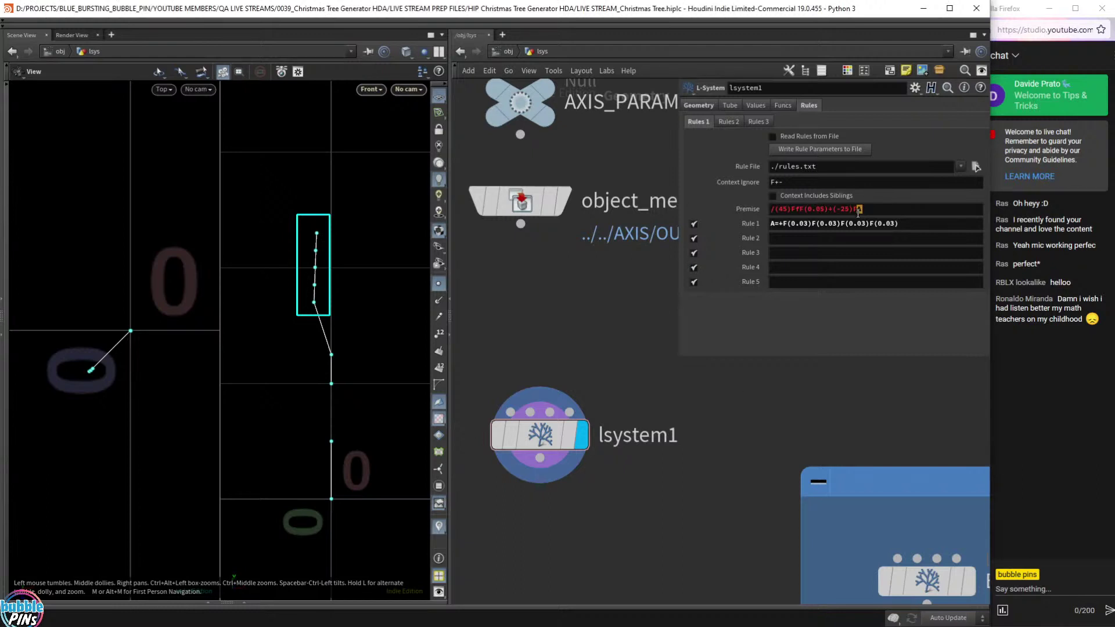
left_click_drag(930, 224, 780, 221)
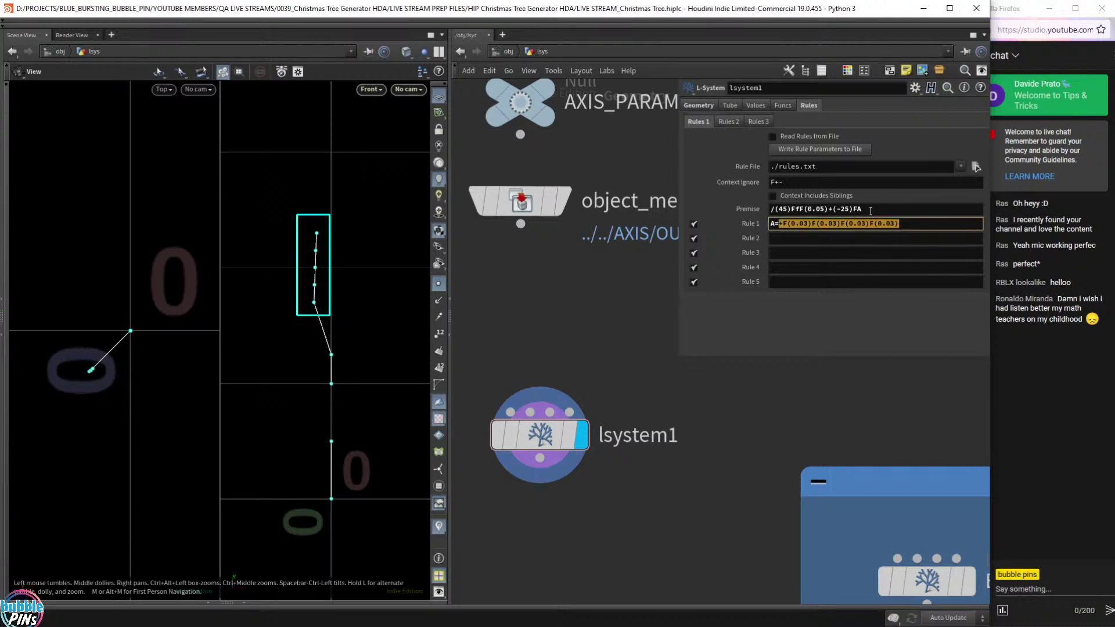
left_click_drag(866, 210, 858, 209)
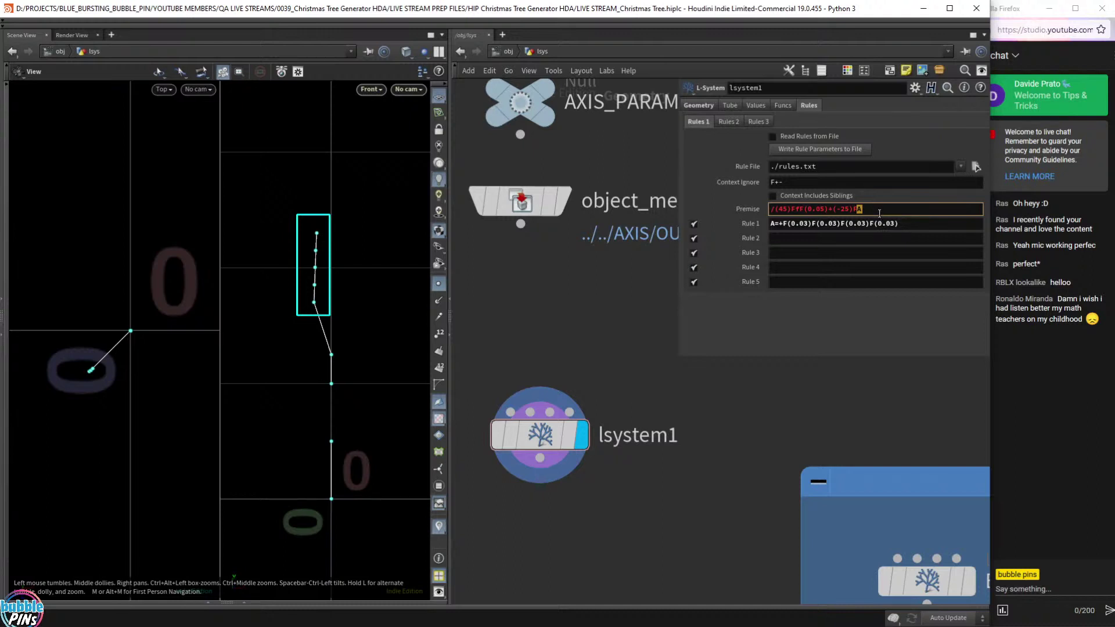
Test Generations values of 5.4, 100 and 1 on the L-system, and restore the parameter's factory default.
left_click(700, 107)
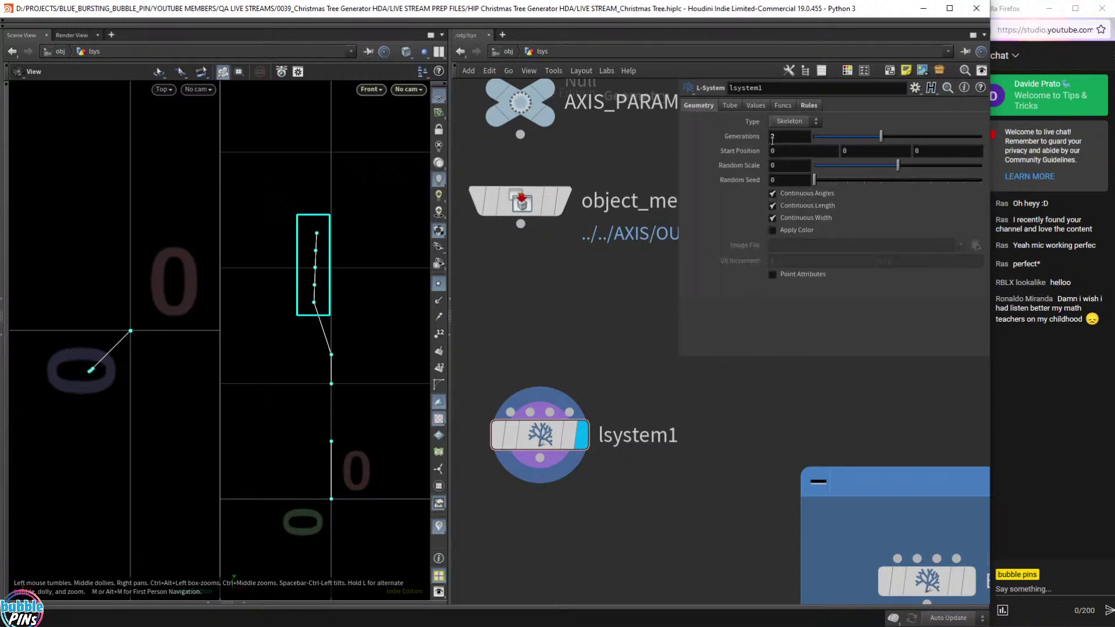
left_click_drag(741, 139, 985, 145)
double_click(799, 135)
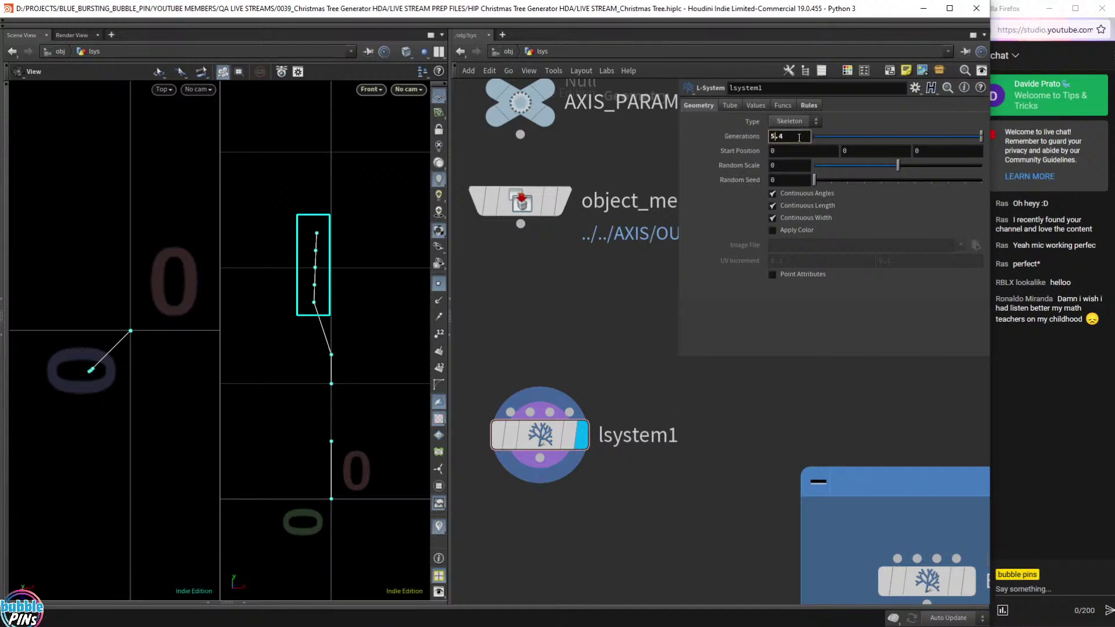
type("100")
key("Return")
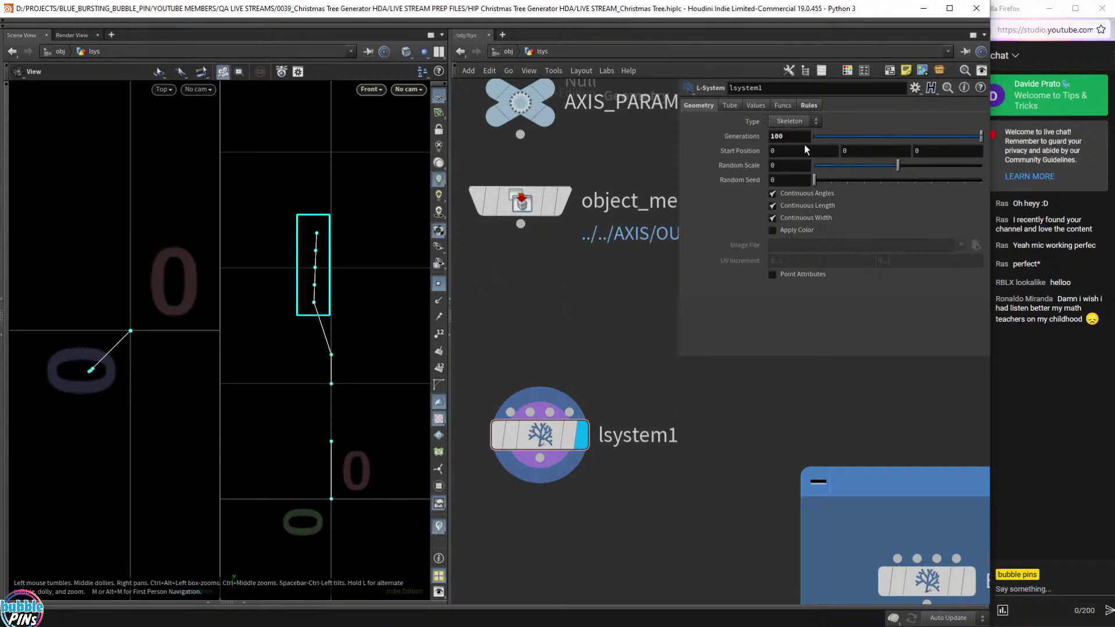
left_click_drag(784, 138, 701, 138)
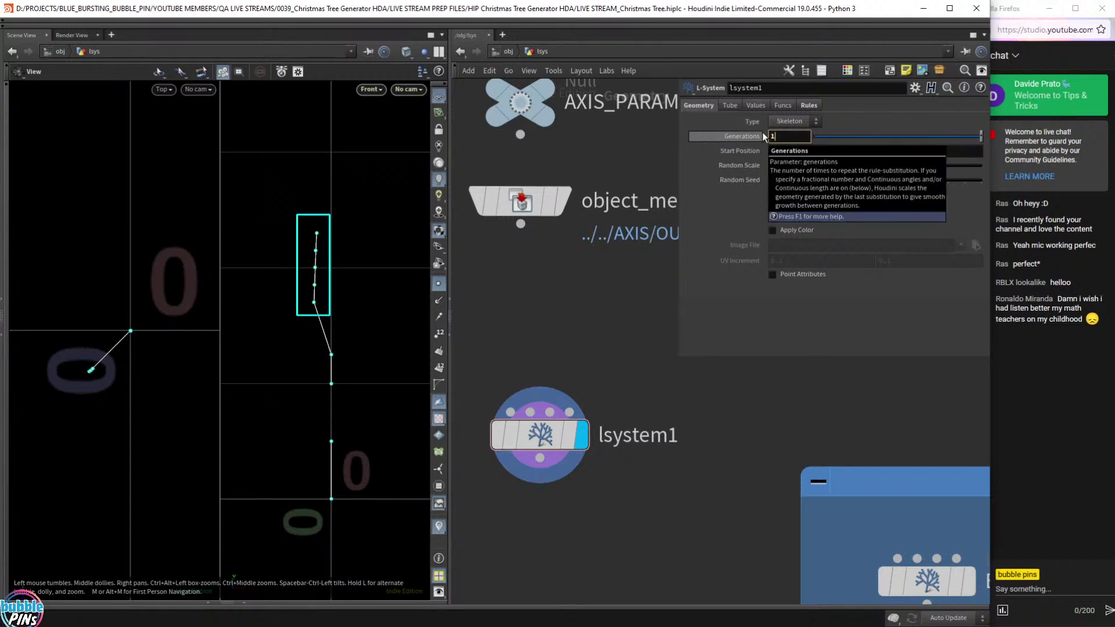
type("1")
key("Return")
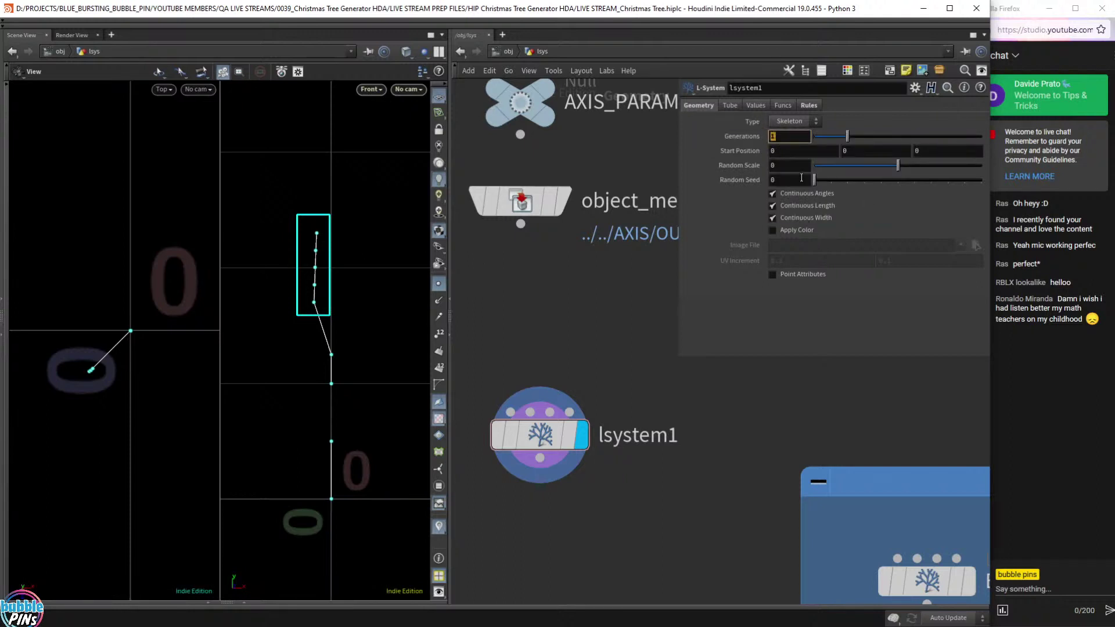
right_click(751, 138)
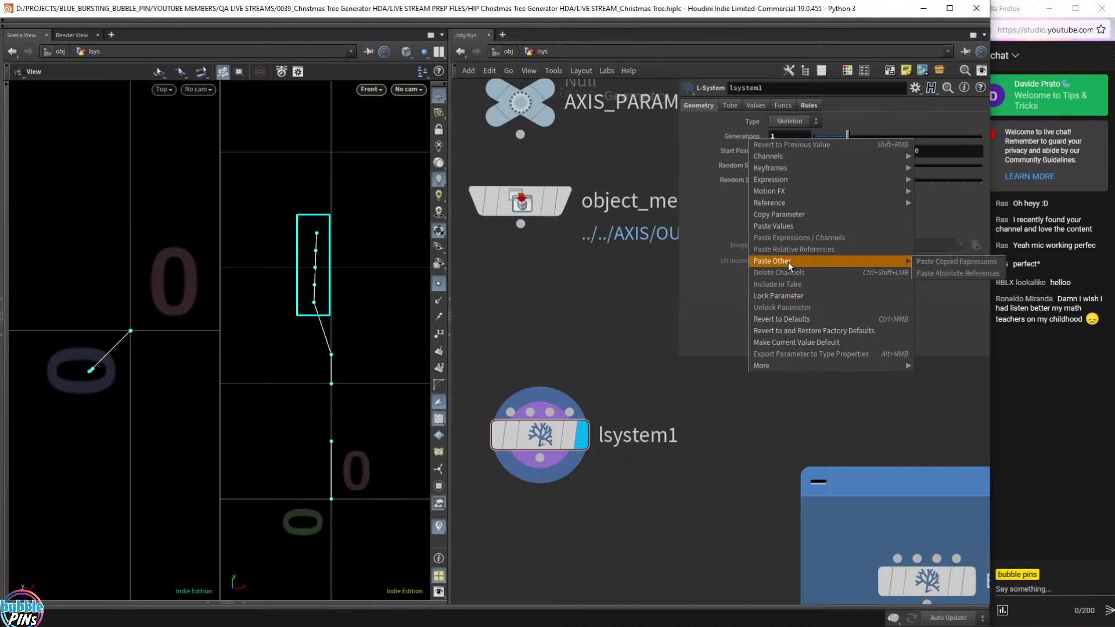
left_click(786, 330)
Append A to Rule 1 to make it recursive, giving A=+F(0.03)F(0.03)F(0.03)F(0.03)A, and inspect the whole curve.
left_click(808, 105)
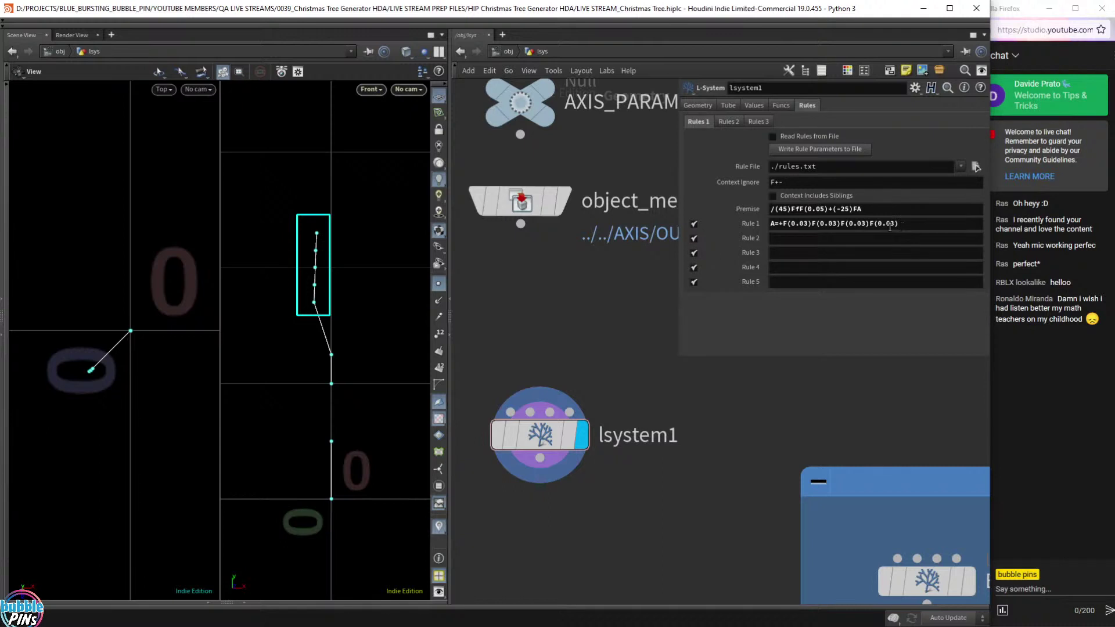
double_click(777, 223)
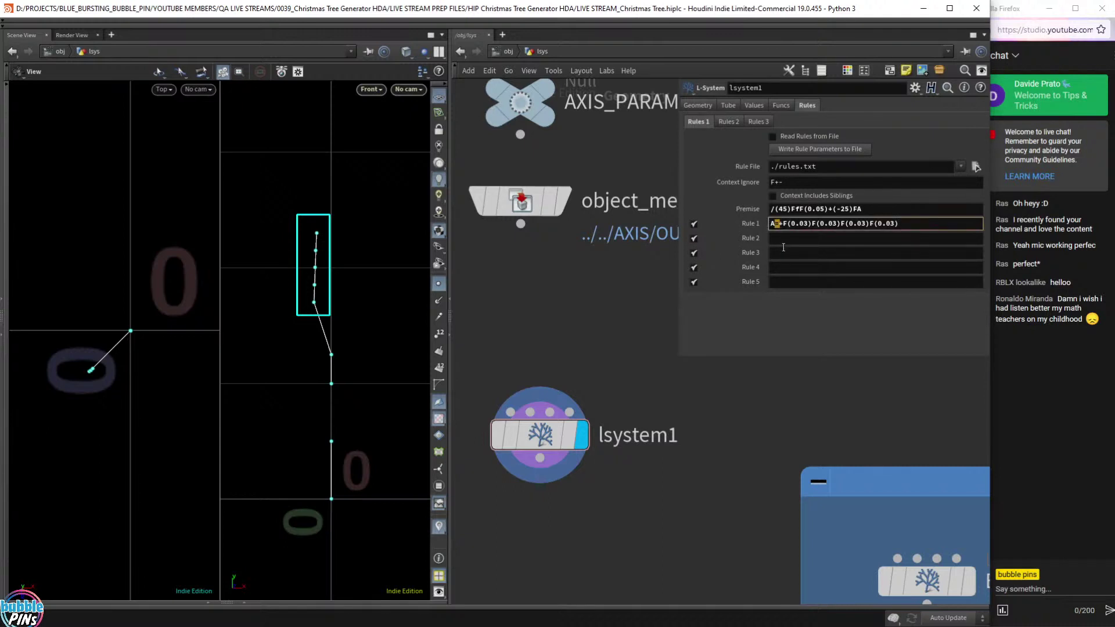
left_click(837, 223)
left_click_drag(783, 224, 923, 224)
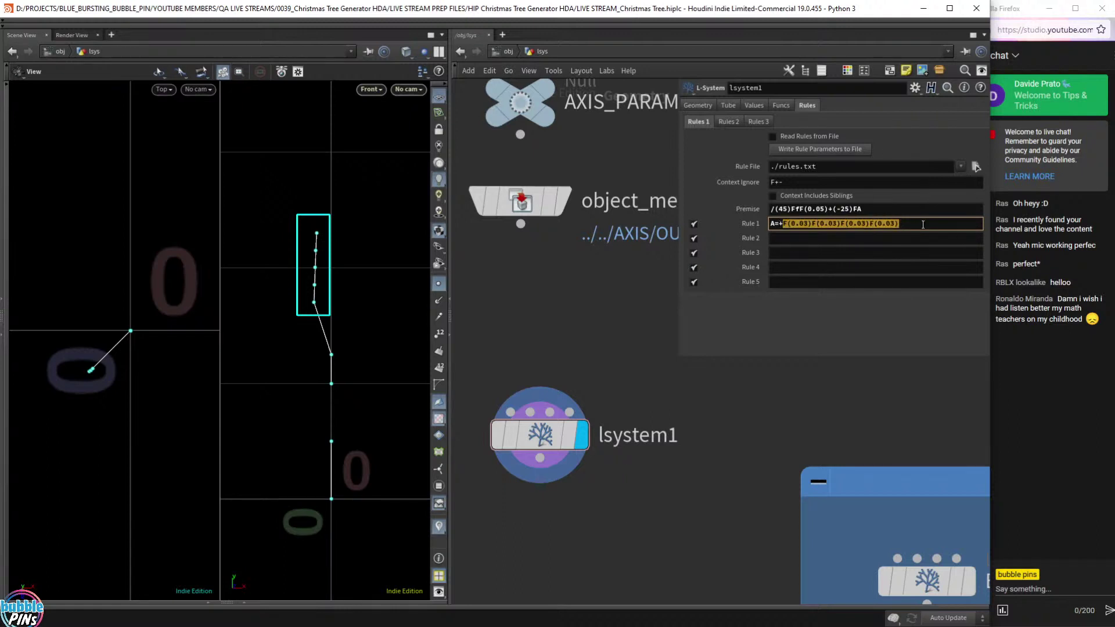
left_click(890, 227)
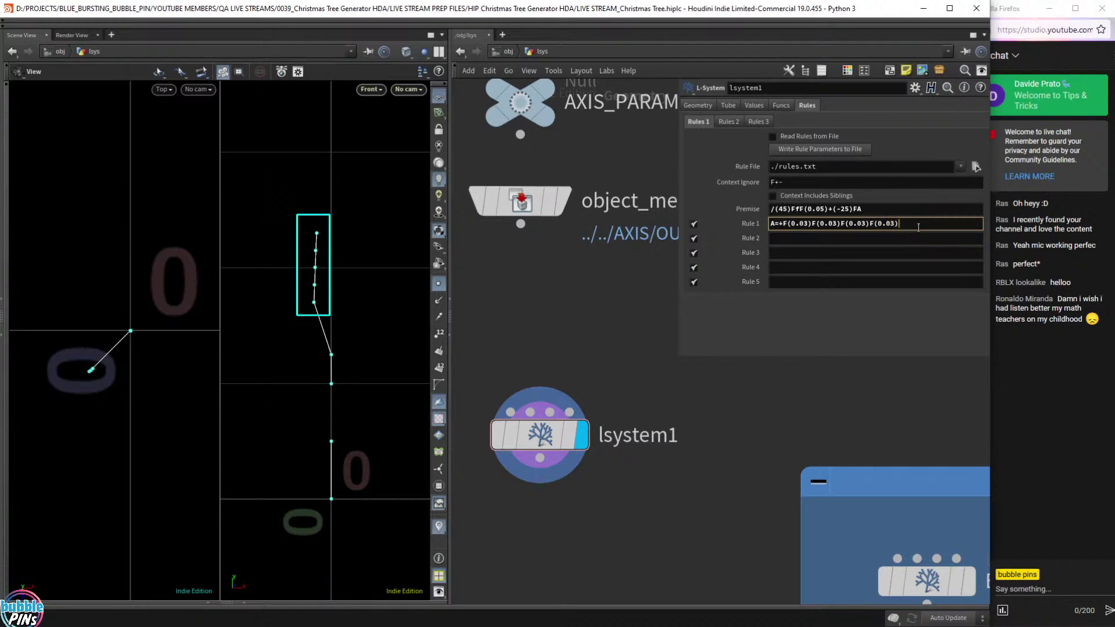
type("A")
key("Return")
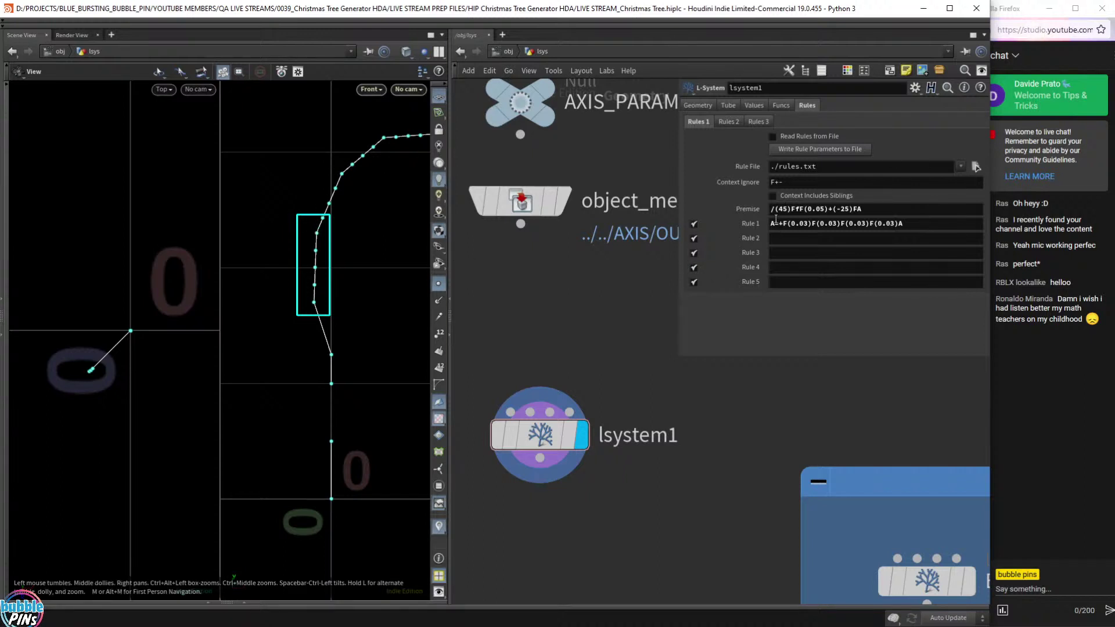
scroll(341, 190, "down", 5)
right_click_drag(378, 205, 339, 224)
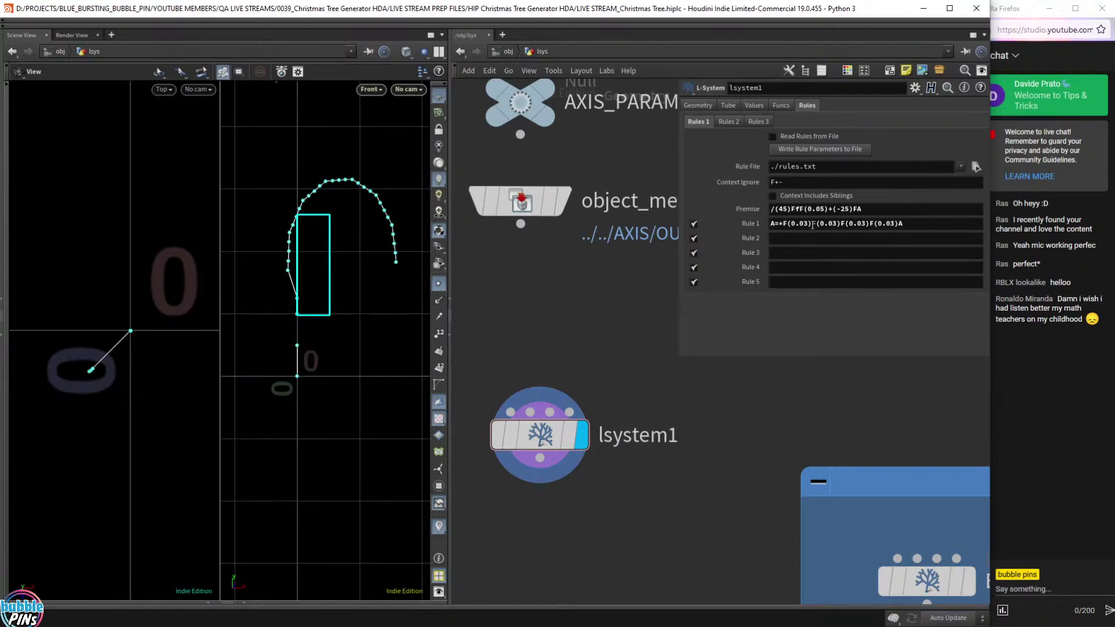
Strip the extra F symbols, the length value and the trailing A from Rule 1, reducing it to A=+F.
left_click_drag(811, 225, 900, 229)
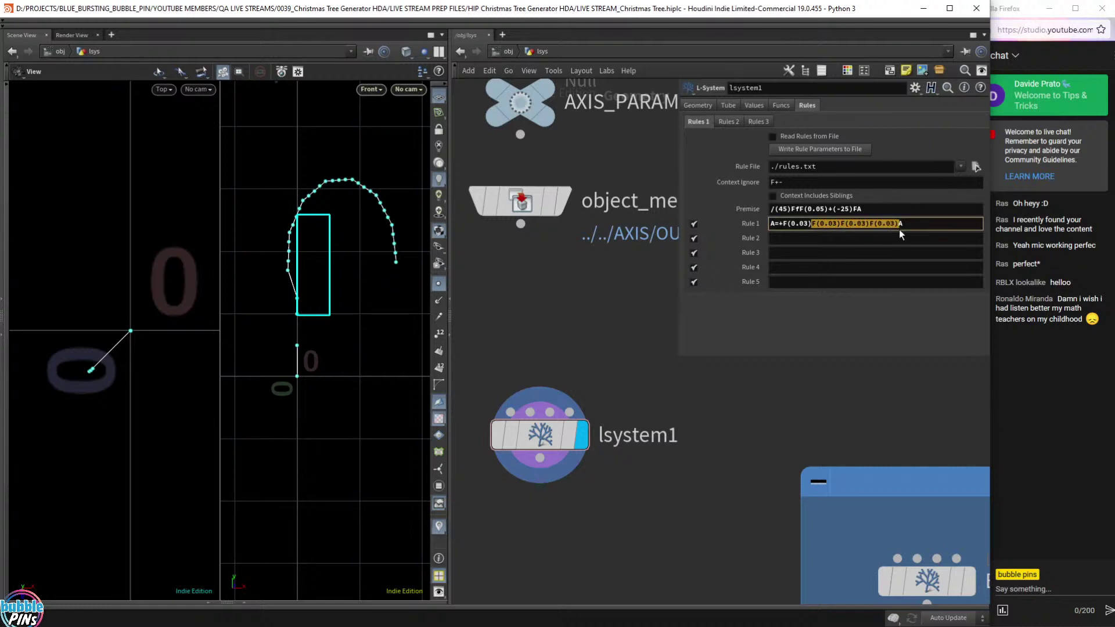
key("BackSpace")
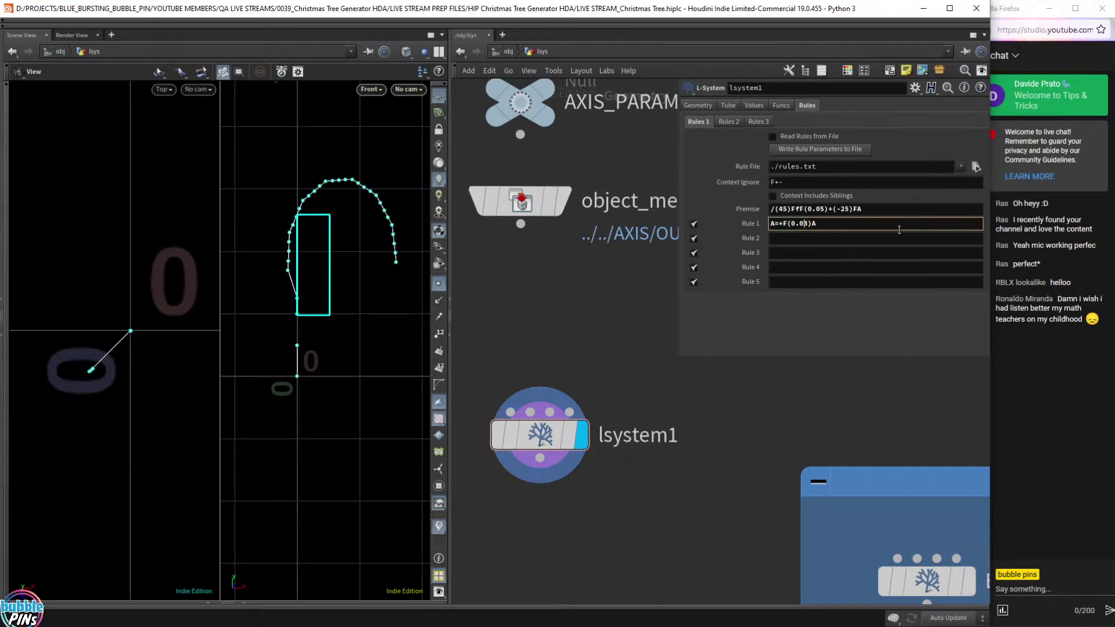
key("Delete")
key("Delete")
key("Delete")
key("Delete")
key("Delete")
key("BackSpace")
key("Return")
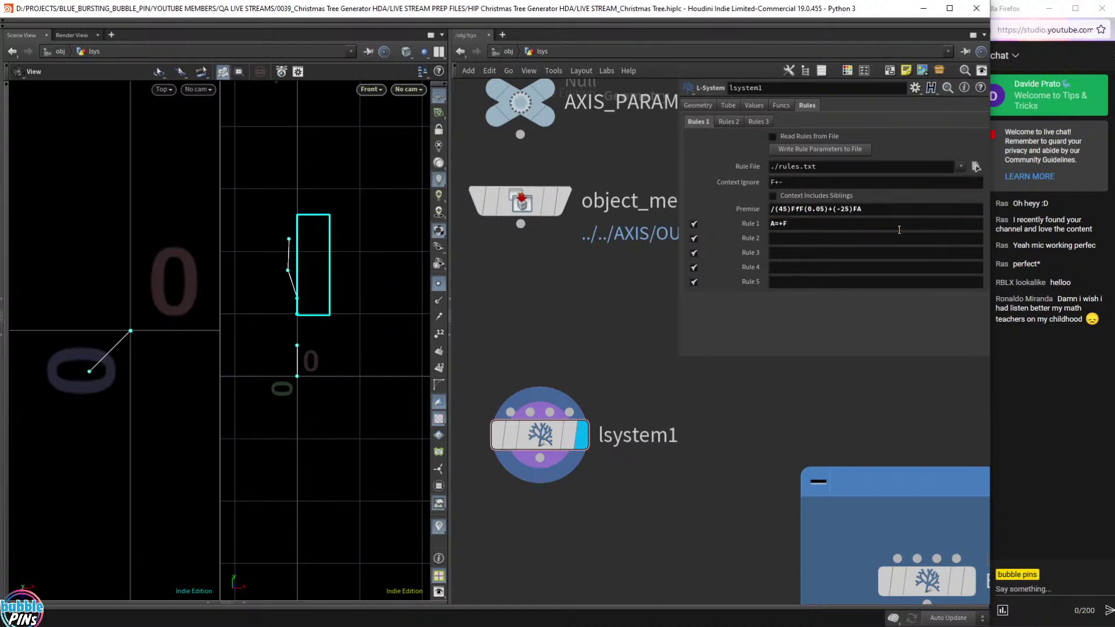
scroll(305, 325, "up", 6)
right_click_drag(292, 299, 320, 342)
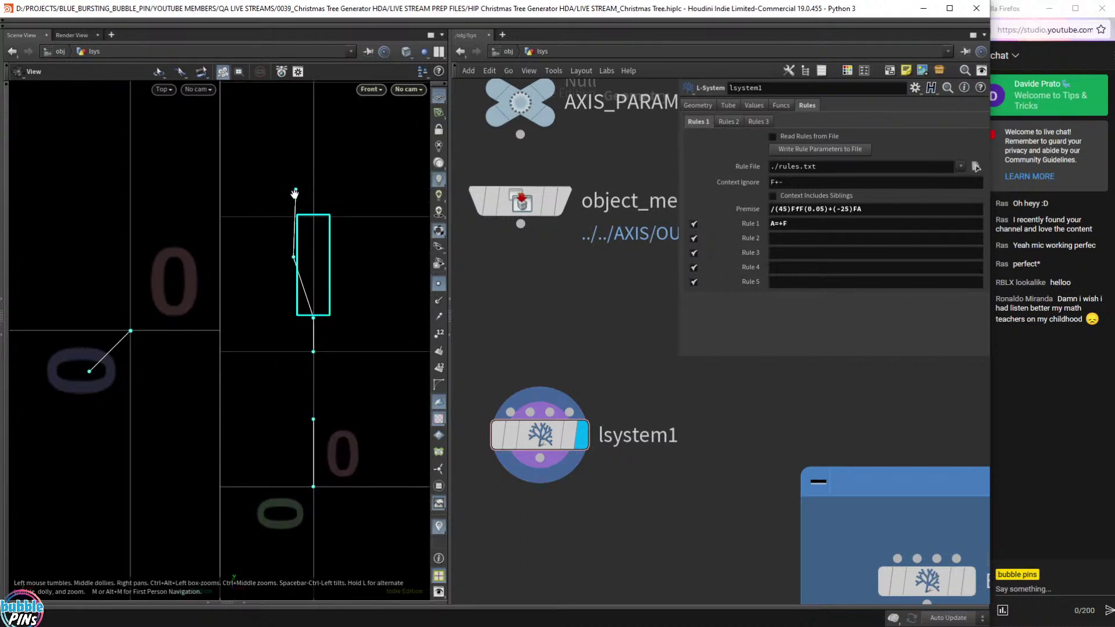
Append A to the simplified Rule 1, making it A=+FA, and inspect the recursive curve in the front view.
left_click(796, 225)
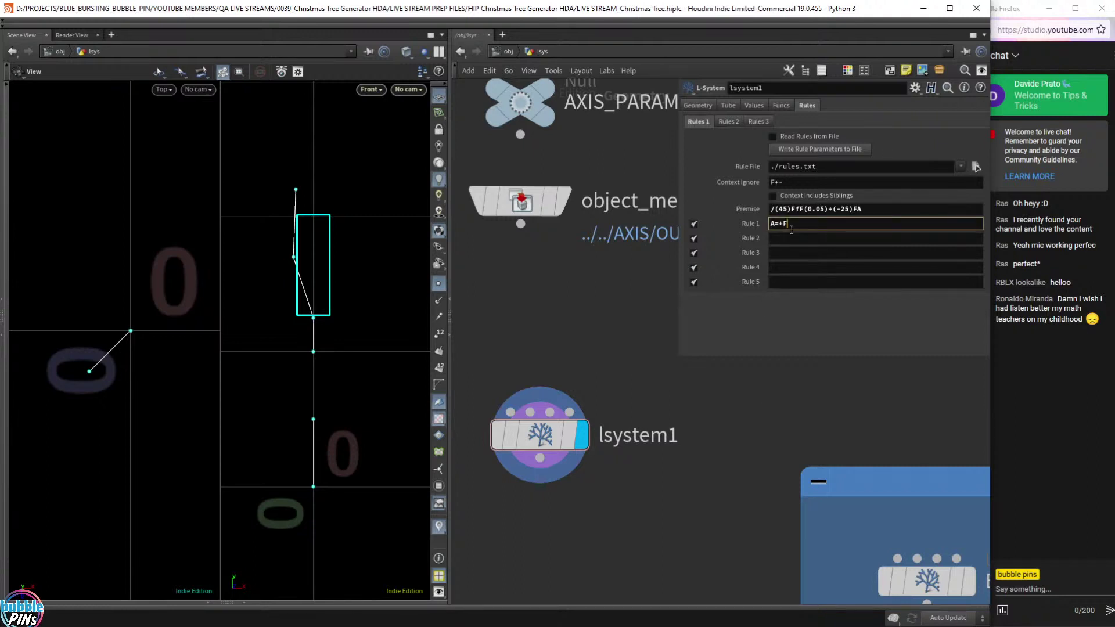
type("A")
key("Return")
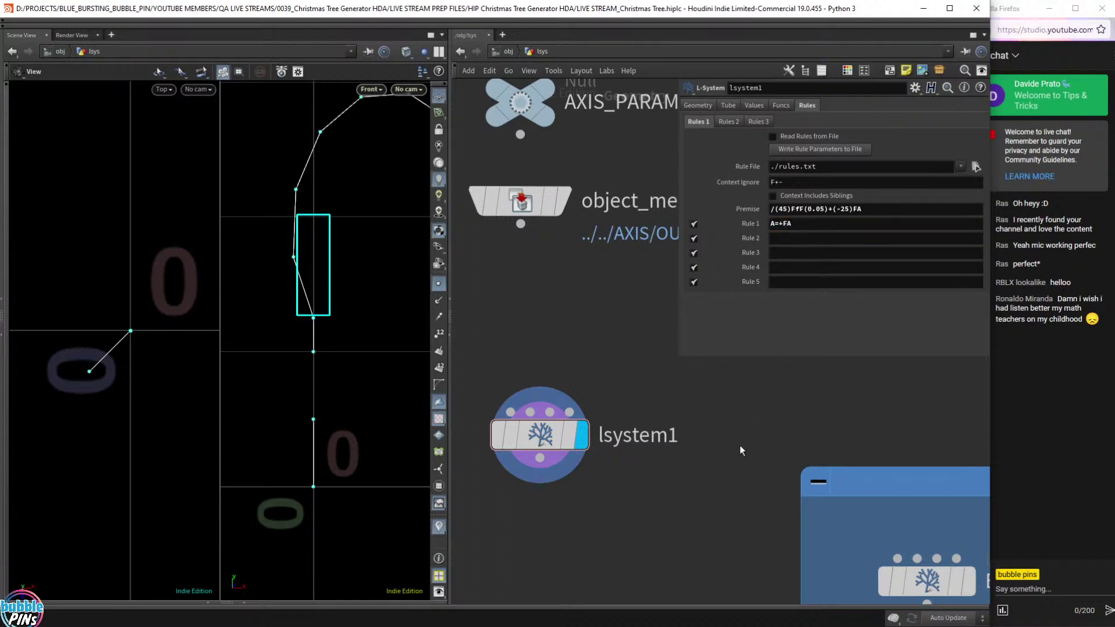
scroll(313, 336, "down", 5)
right_click_drag(361, 332, 337, 360)
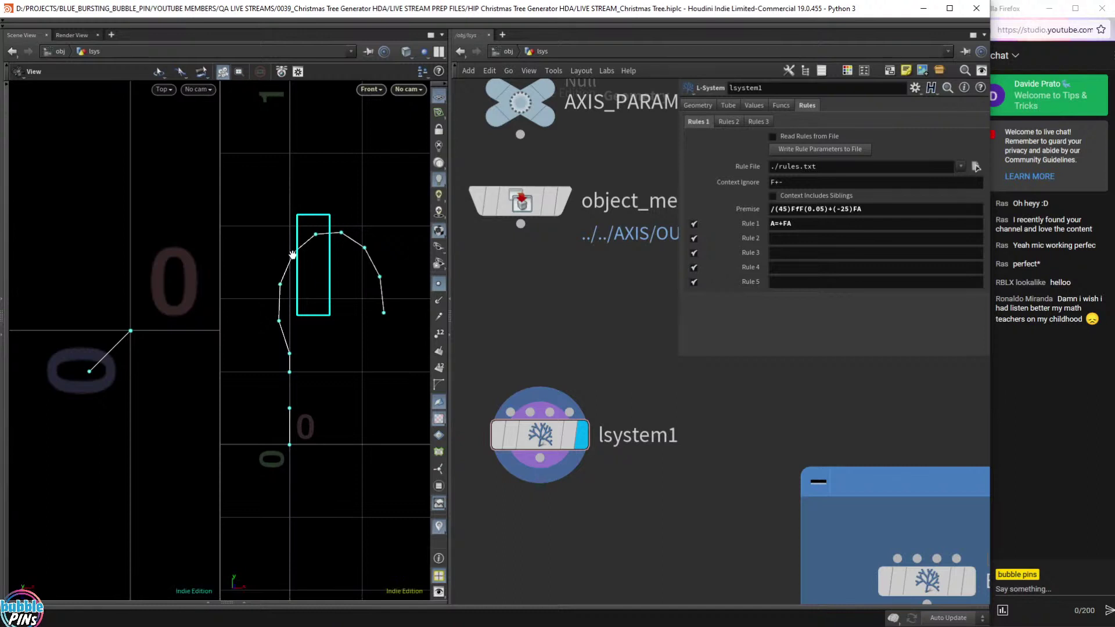
Examine the + symbol in Rule 1 alongside the L-system's Generations parameter.
left_click(781, 224)
type("+")
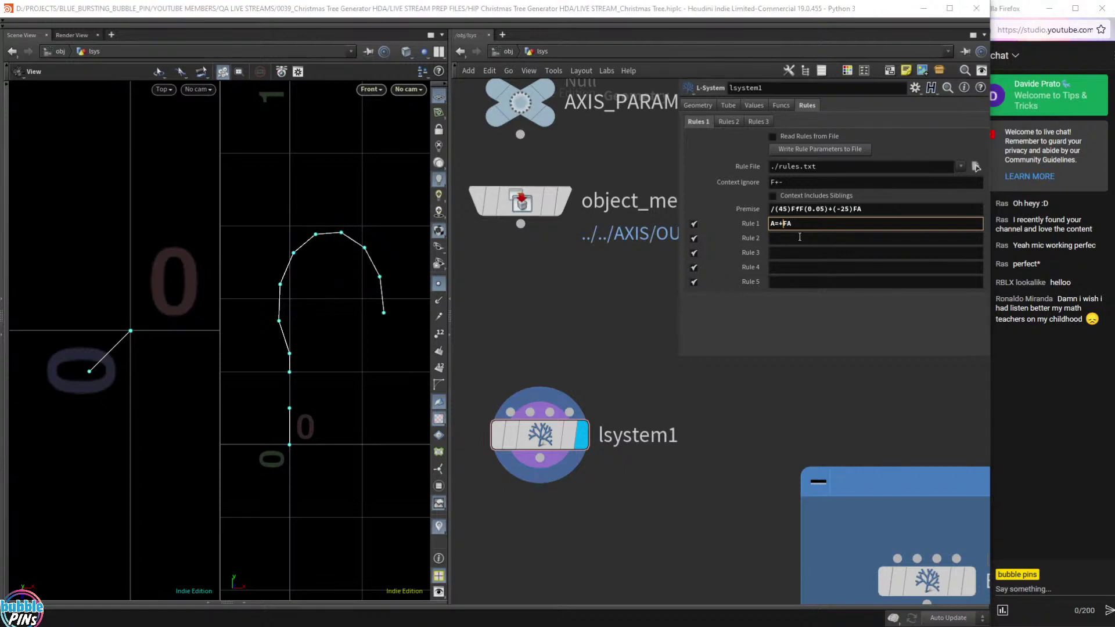
left_click_drag(780, 225, 784, 225)
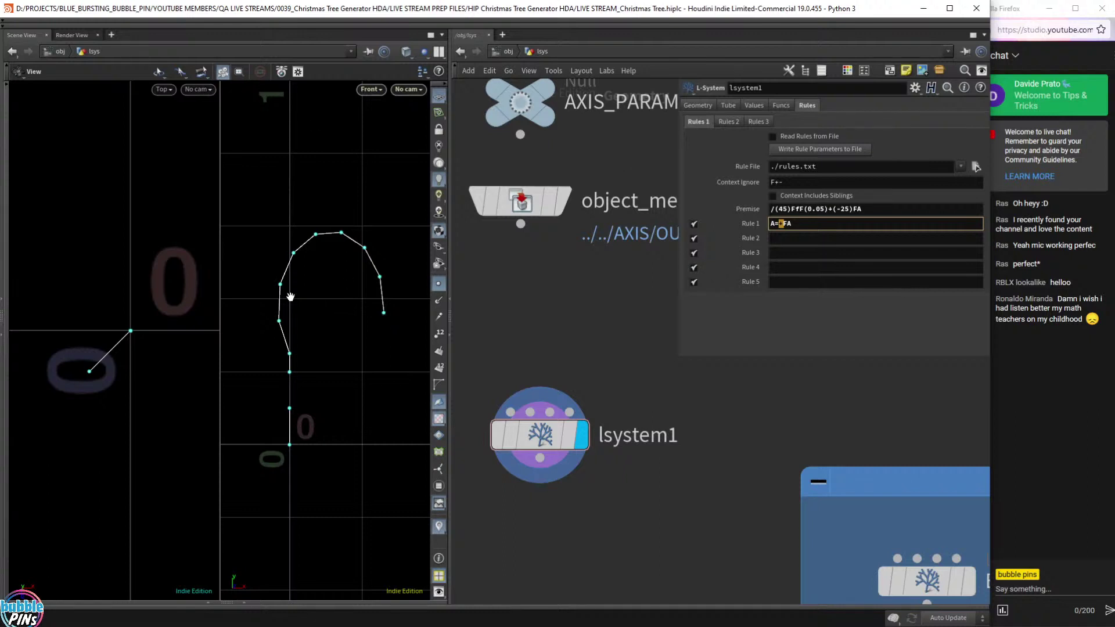
left_click(703, 106)
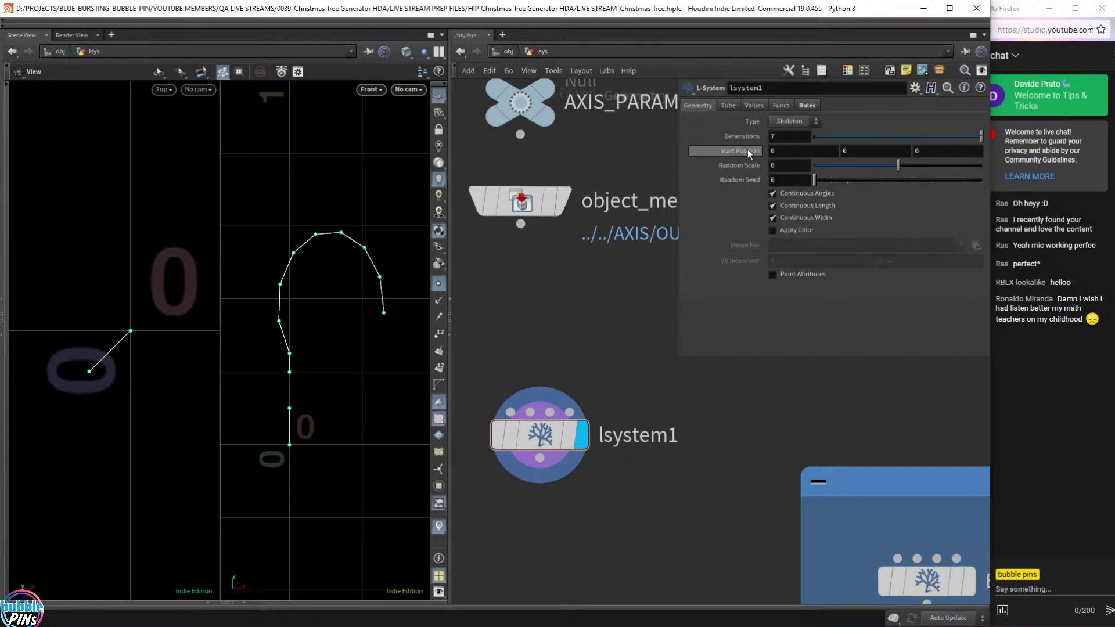
left_click(770, 137)
left_click_drag(770, 140, 760, 141)
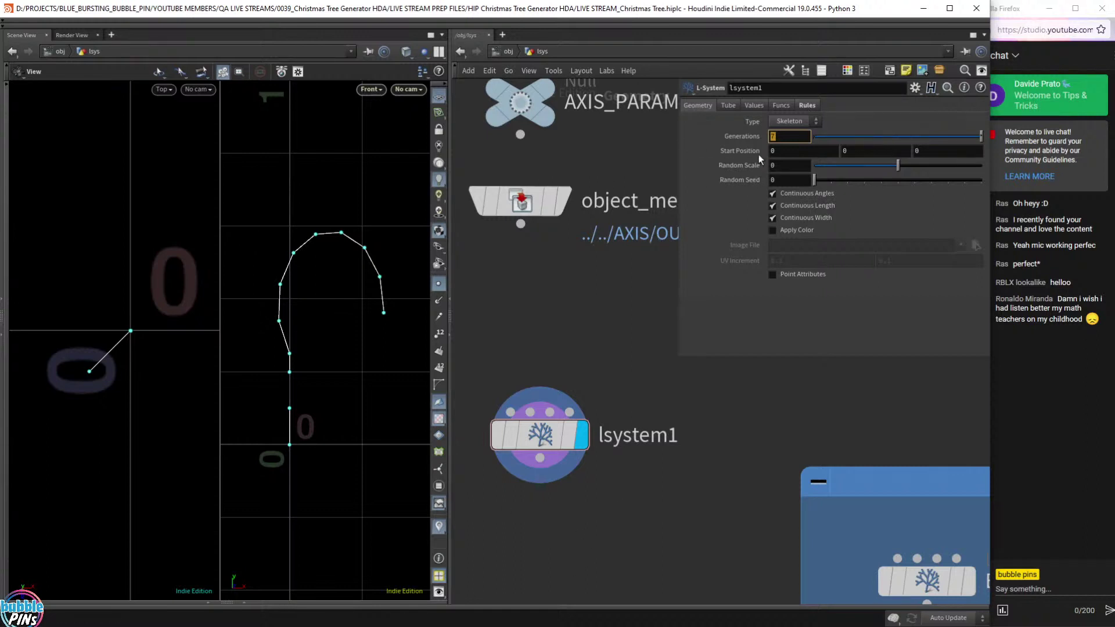
left_click(807, 105)
left_click(807, 226)
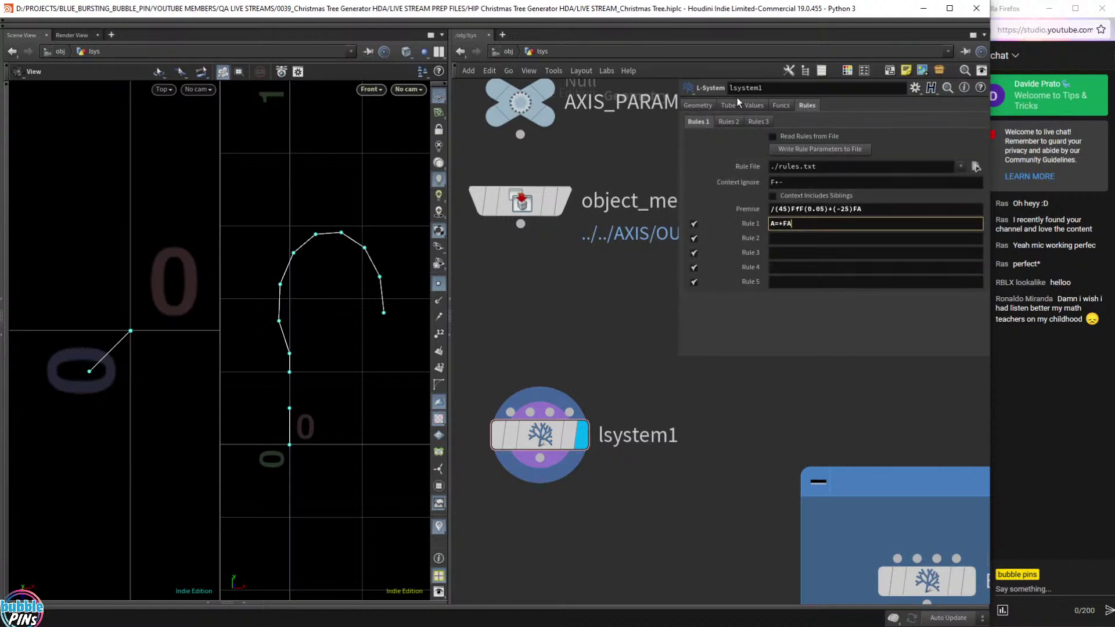
Raise Generations gradually to 10.5, back it off to 10.2, and inspect the last segment of the curve in the front view.
left_click(699, 106)
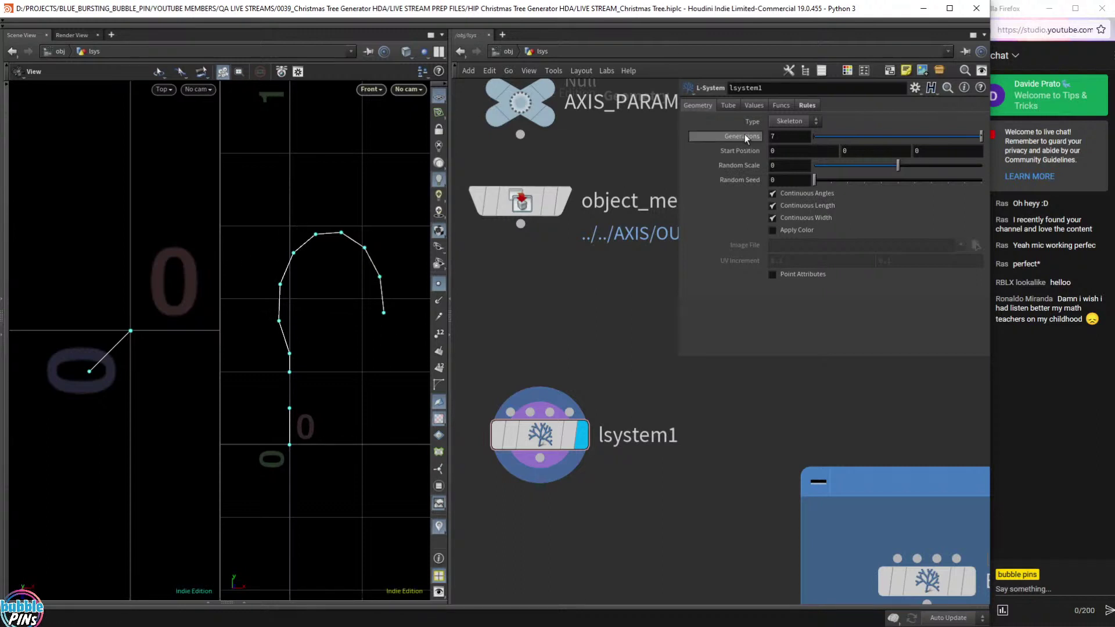
left_click(785, 138)
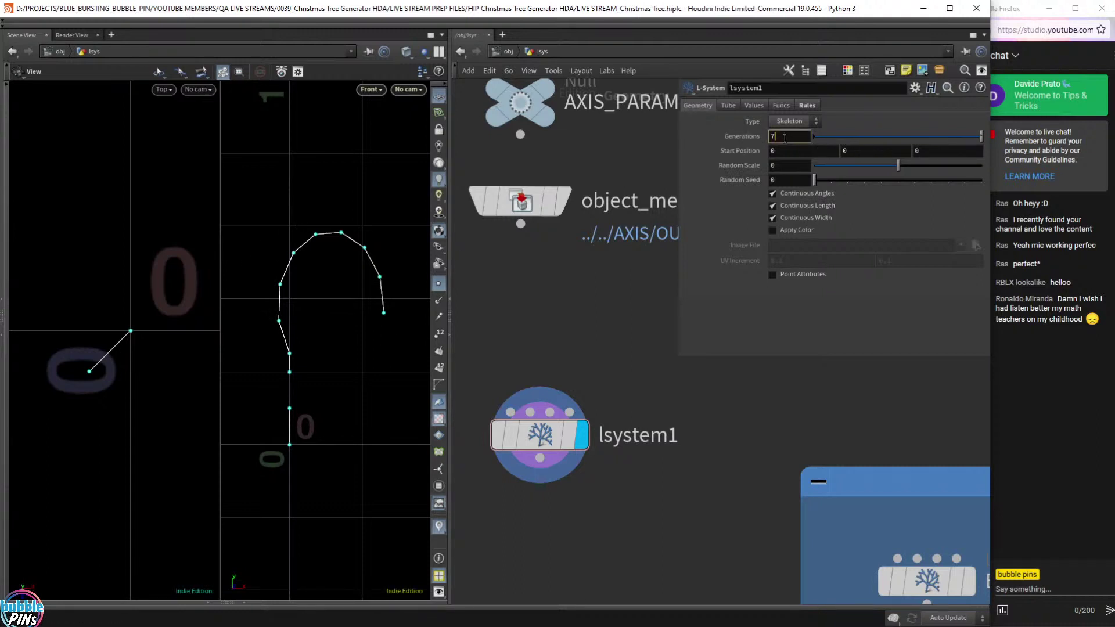
scroll(785, 139, "up", 20)
scroll(789, 141, "up", 15)
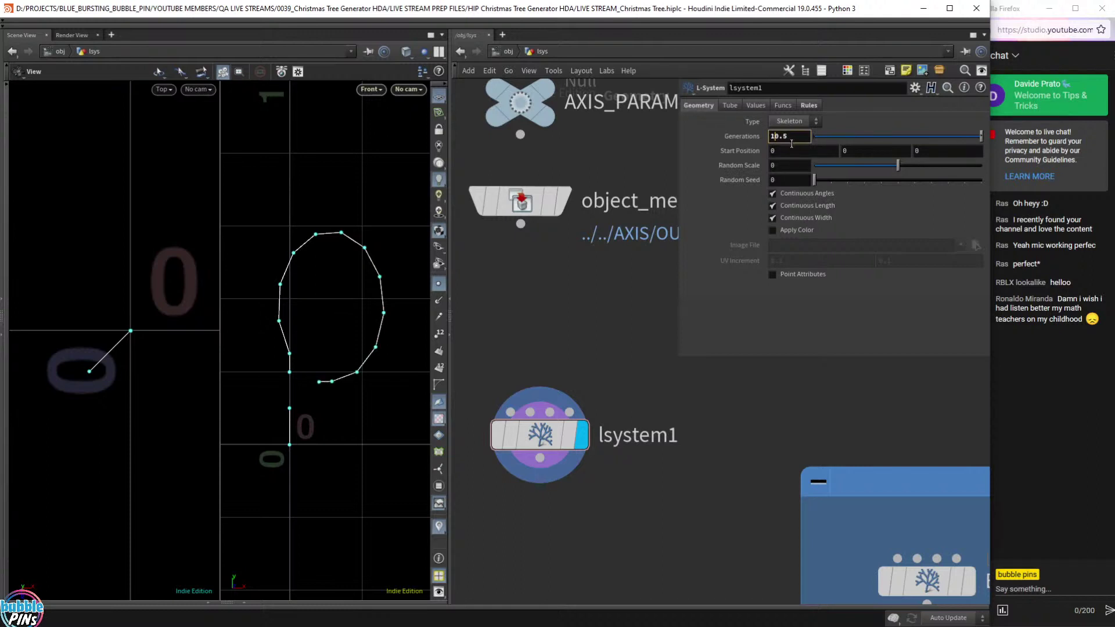
scroll(791, 144, "down", 3)
scroll(329, 382, "up", 6)
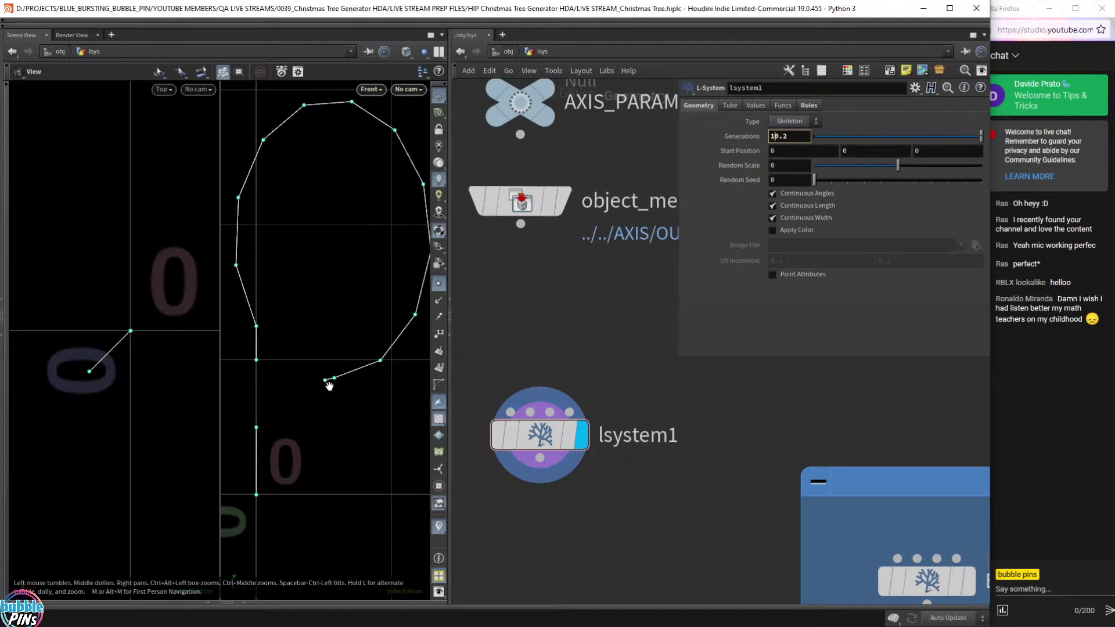
Highlight the recursive A in Rule 1 and raise Generations to 11.1, inspecting the whole curve.
left_click(809, 106)
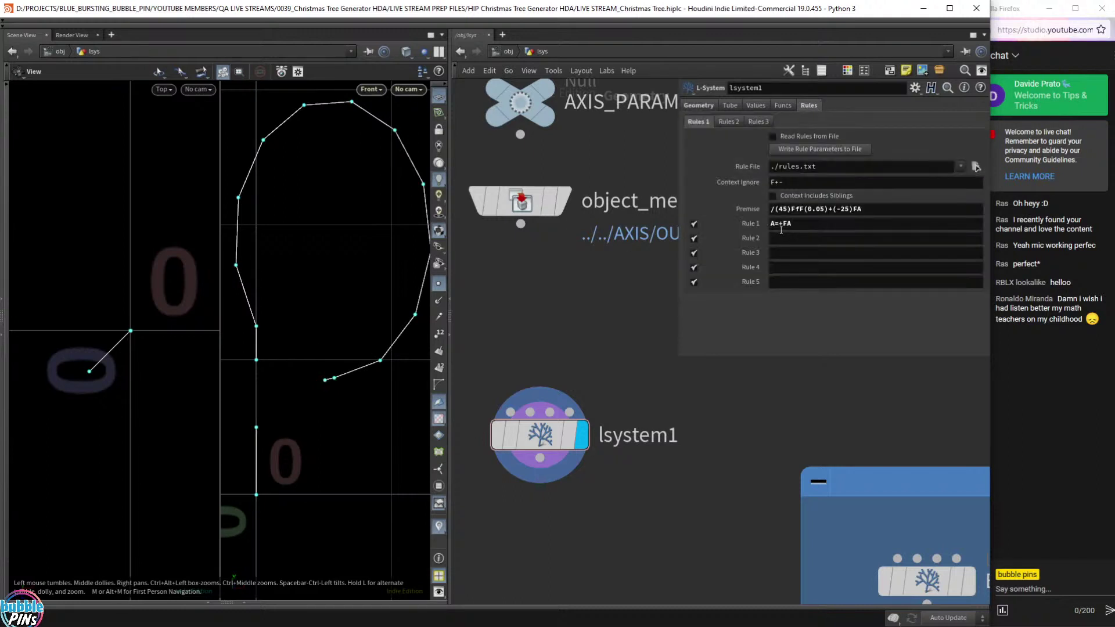
left_click(788, 226)
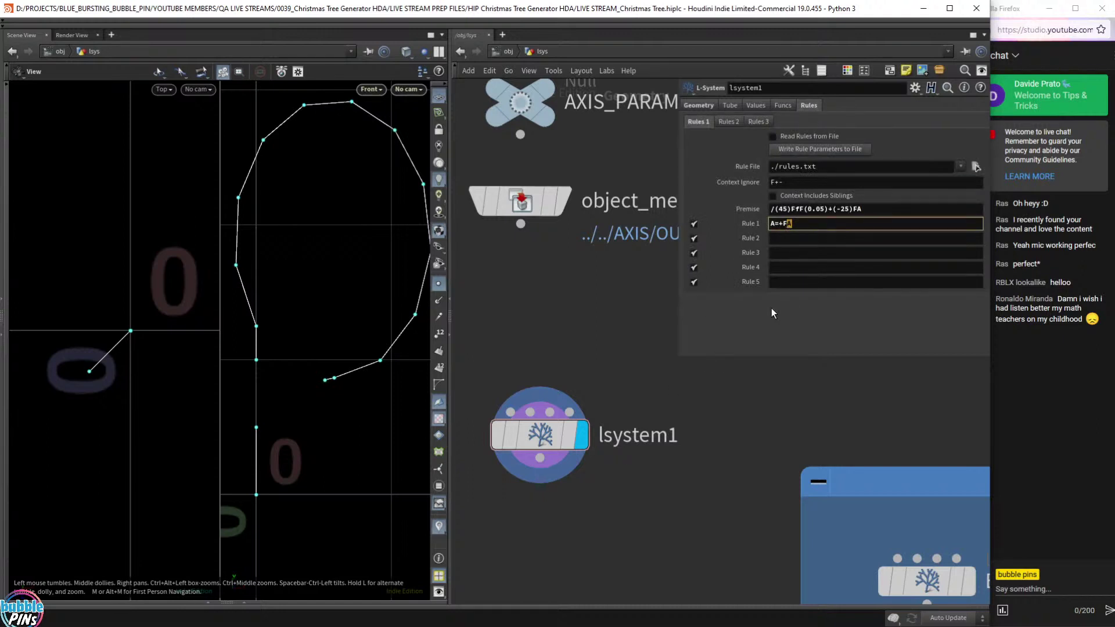
left_click(699, 106)
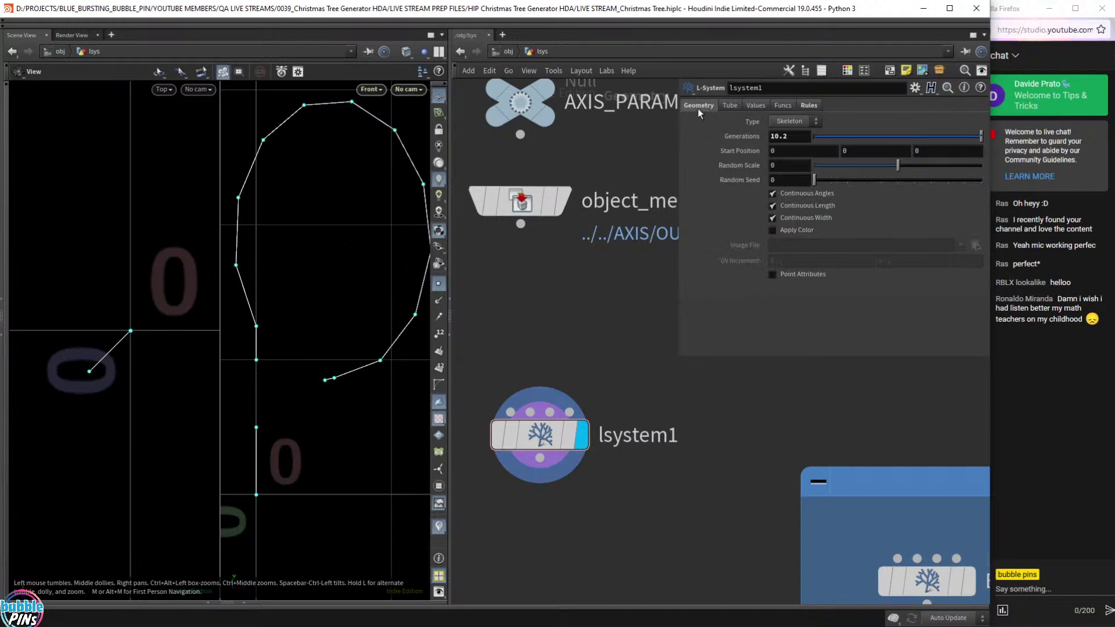
left_click(791, 136)
scroll(794, 137, "up", 9)
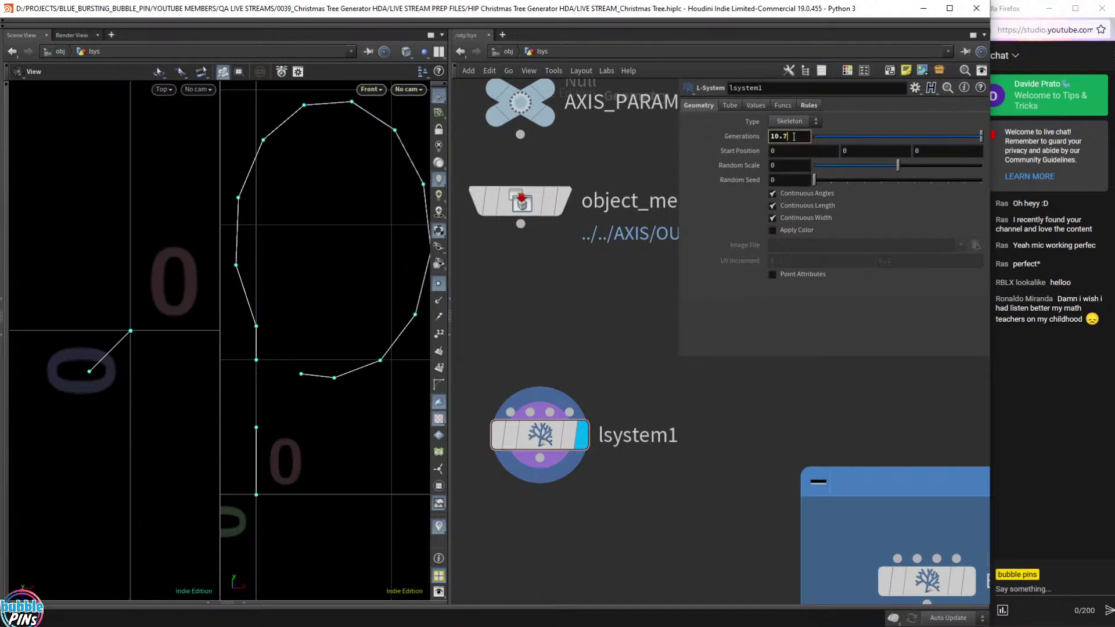
scroll(353, 283, "down", 3)
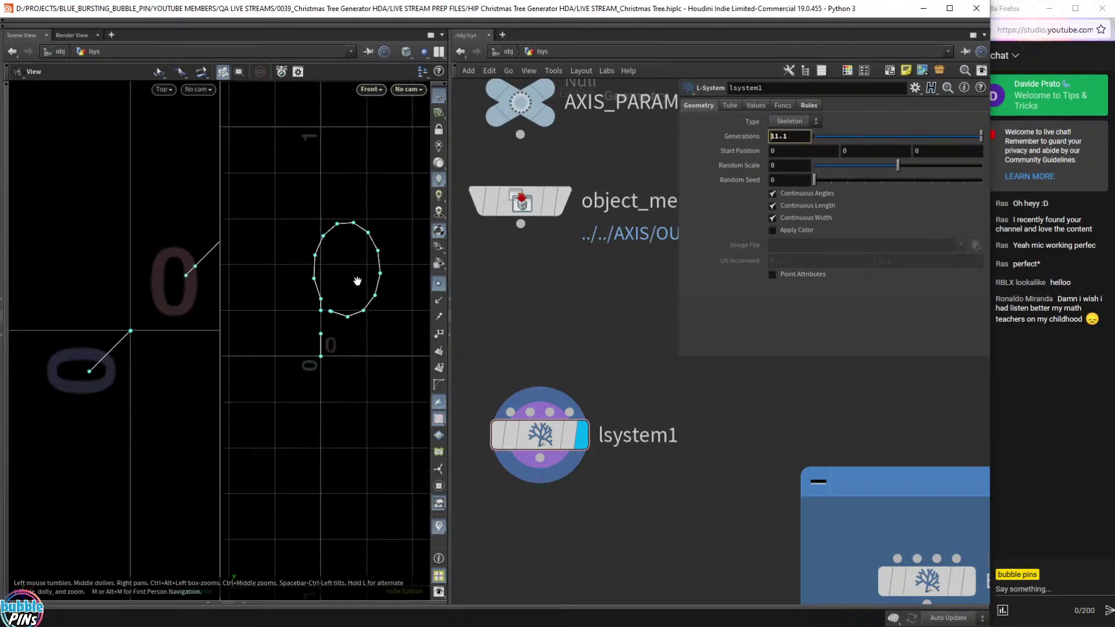
middle_click_drag(363, 280, 360, 294)
Step Generations down through 8.6 and set it to 0.
scroll(796, 138, "down", 20)
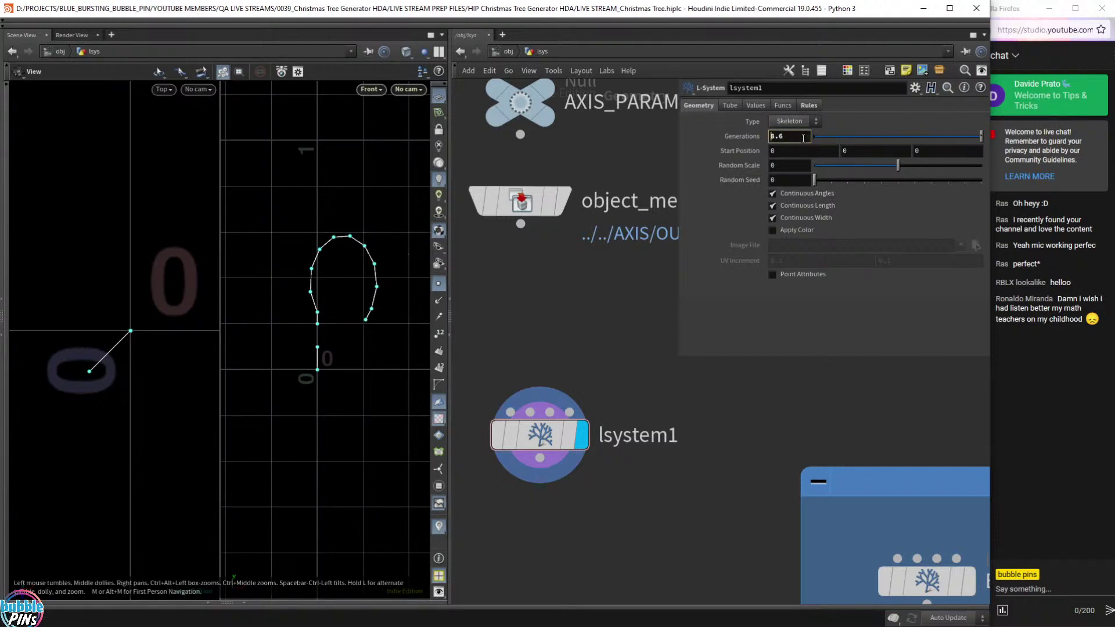
left_click_drag(802, 137, 684, 120)
type("0")
key("Return")
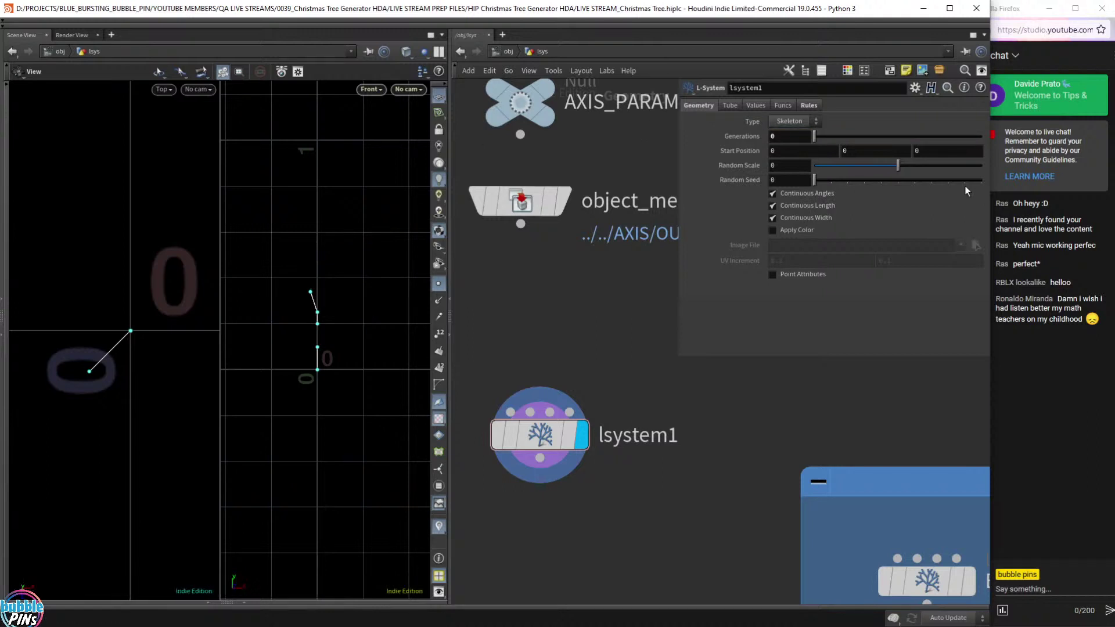
Set Generations to 1 and to 2 in turn, and inspect the segment each generation adds in the front view.
left_click_drag(776, 136, 655, 110)
type("1")
key("Return")
left_click_drag(782, 138, 743, 138)
type("2")
key("Return")
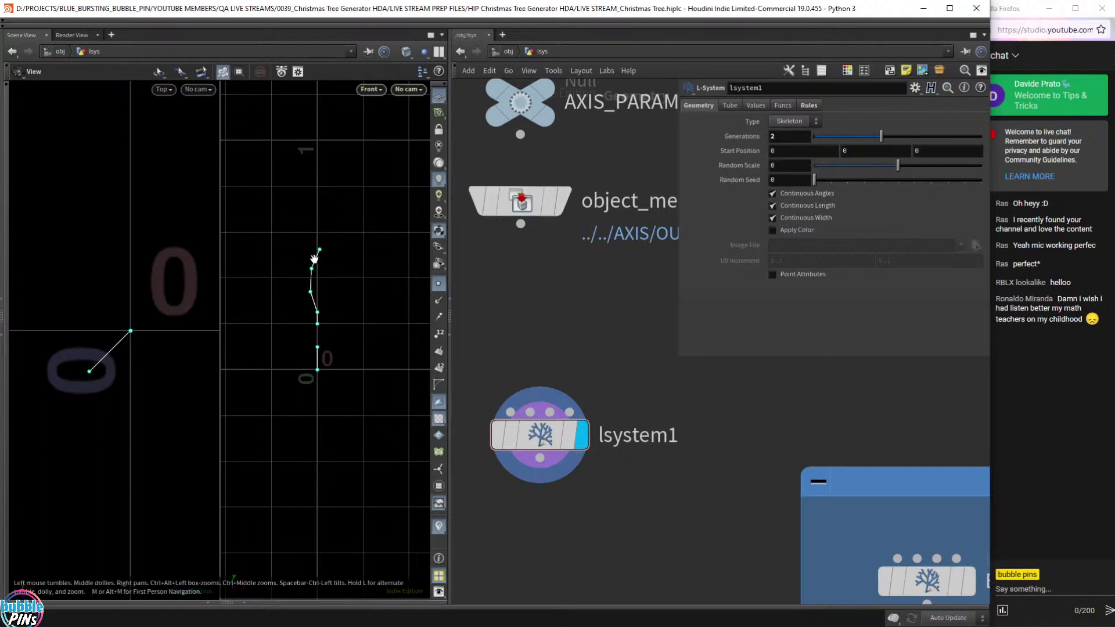
scroll(317, 259, "up", 5)
right_click_drag(346, 261, 327, 258)
Raise Generations gradually from 2.1 past 5.5 to watch the branch grow, and set it to 7.
left_click(792, 137)
scroll(791, 137, "up", 1)
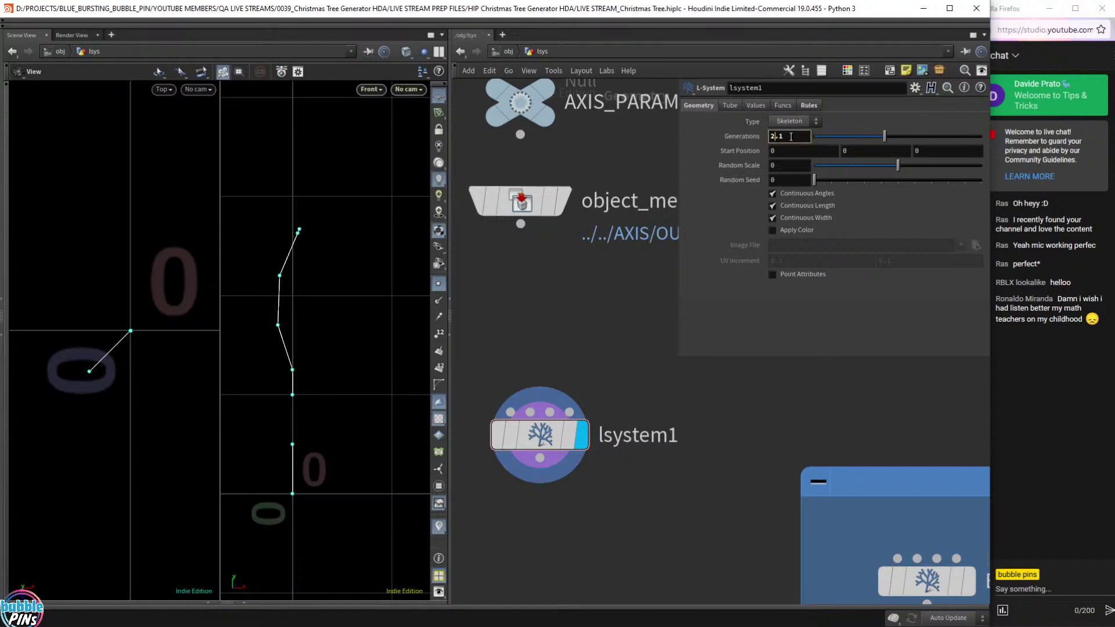
scroll(791, 137, "up", 17)
scroll(791, 137, "up", 17)
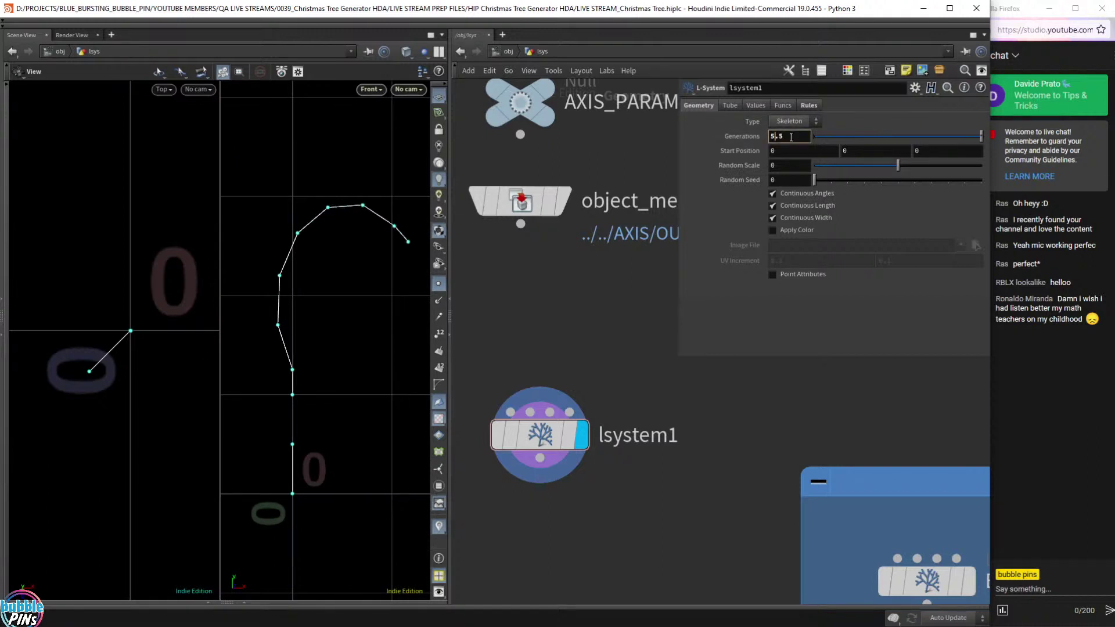
scroll(791, 137, "up", 6)
scroll(791, 137, "up", 5)
left_click_drag(795, 136, 719, 139)
type("7")
key("Return")
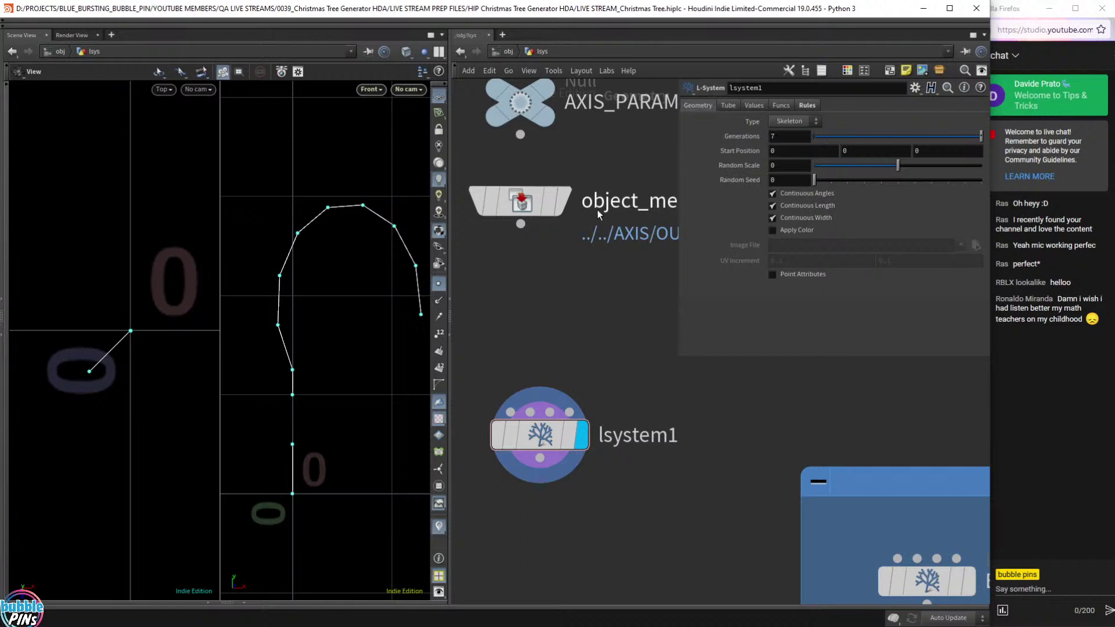
Insert !(0.1) before the A at the end of the Premise and inspect the curve in the perspective and front views.
left_click(807, 106)
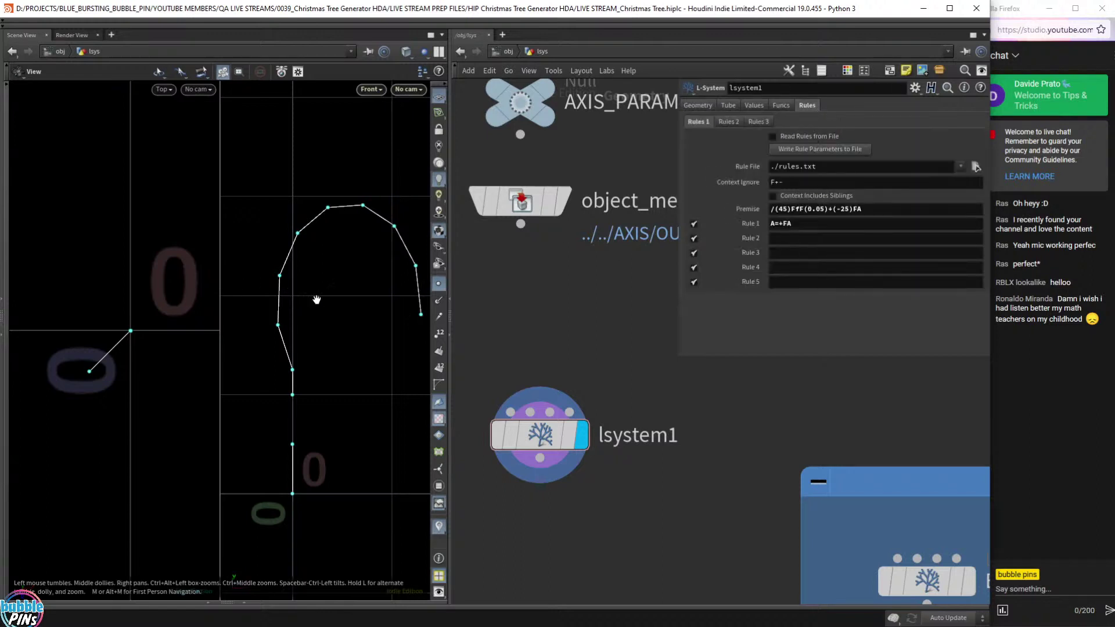
scroll(338, 305, "down", 3)
right_click_drag(349, 304, 334, 314)
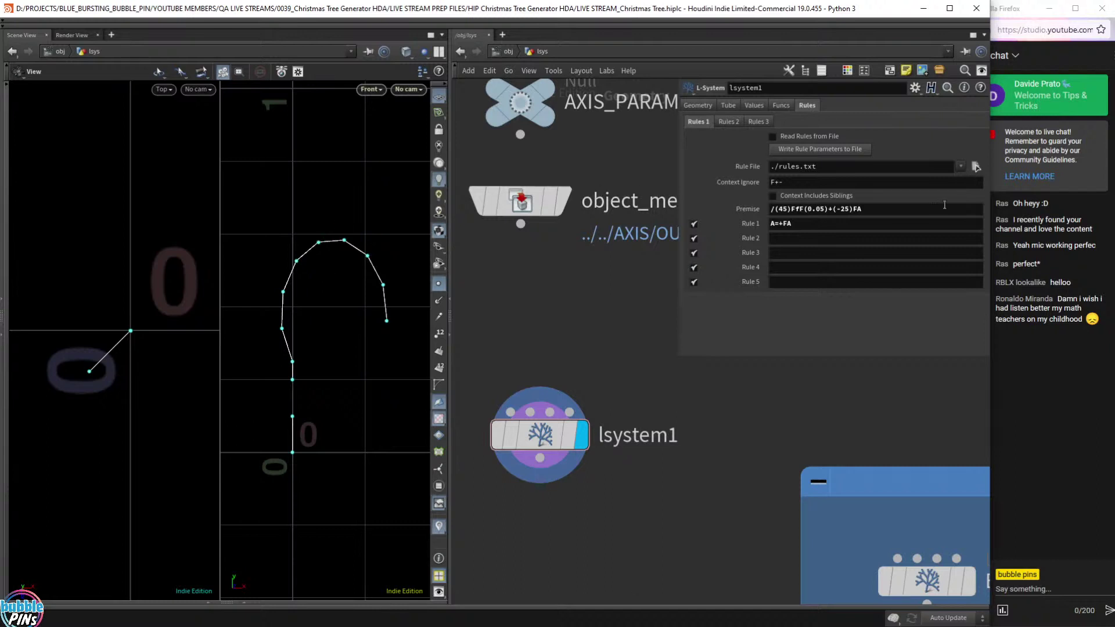
left_click(857, 210)
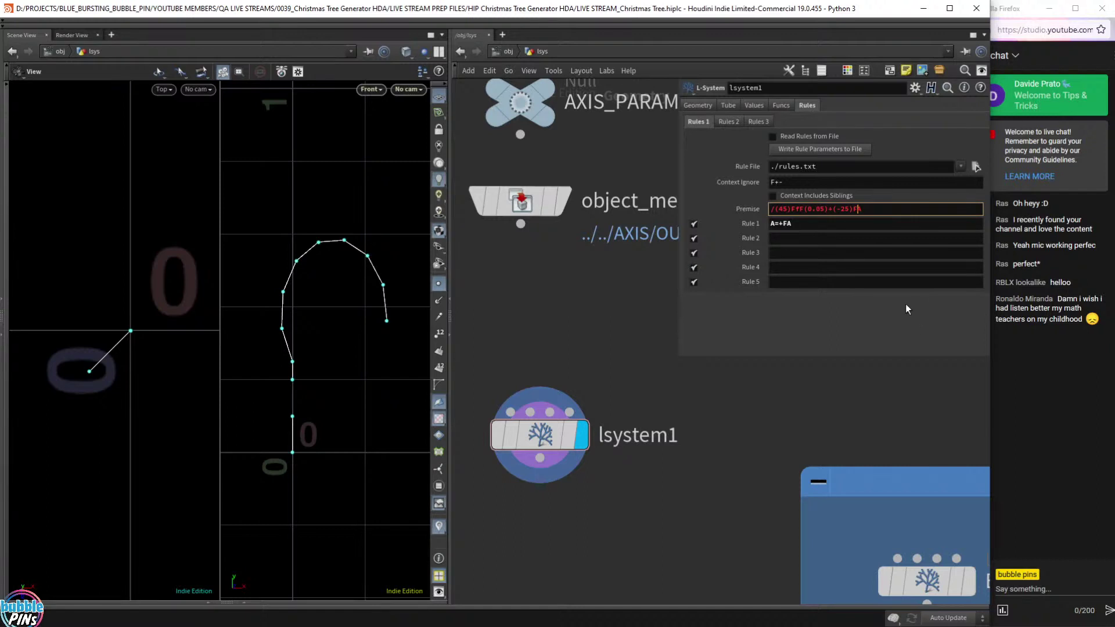
type("!")
key("Return")
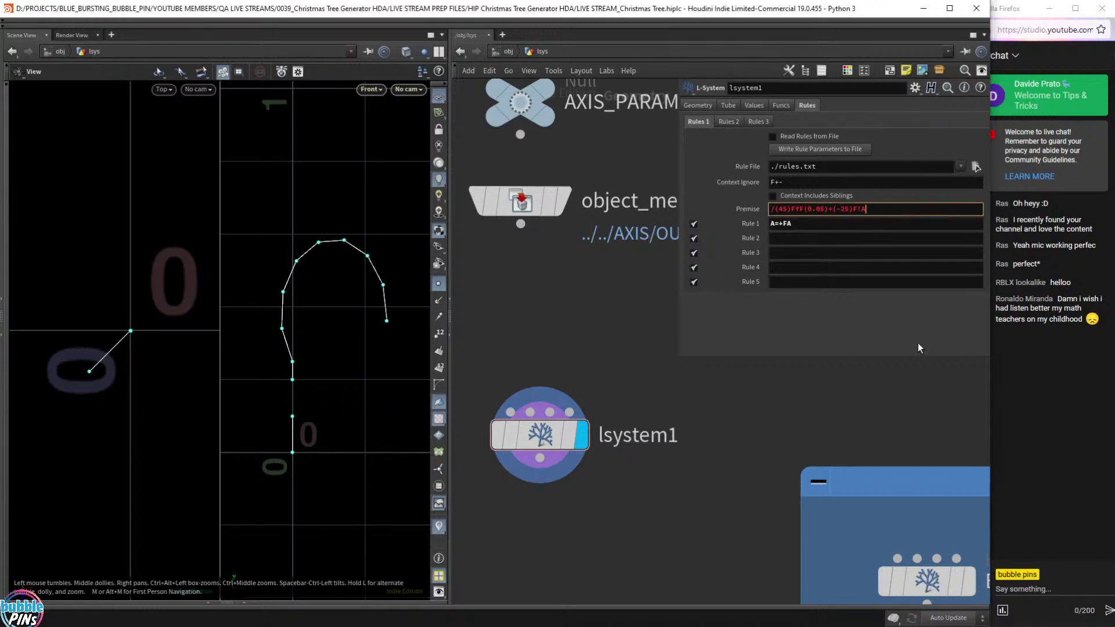
left_click(862, 210)
type("(0.1)")
key("Return")
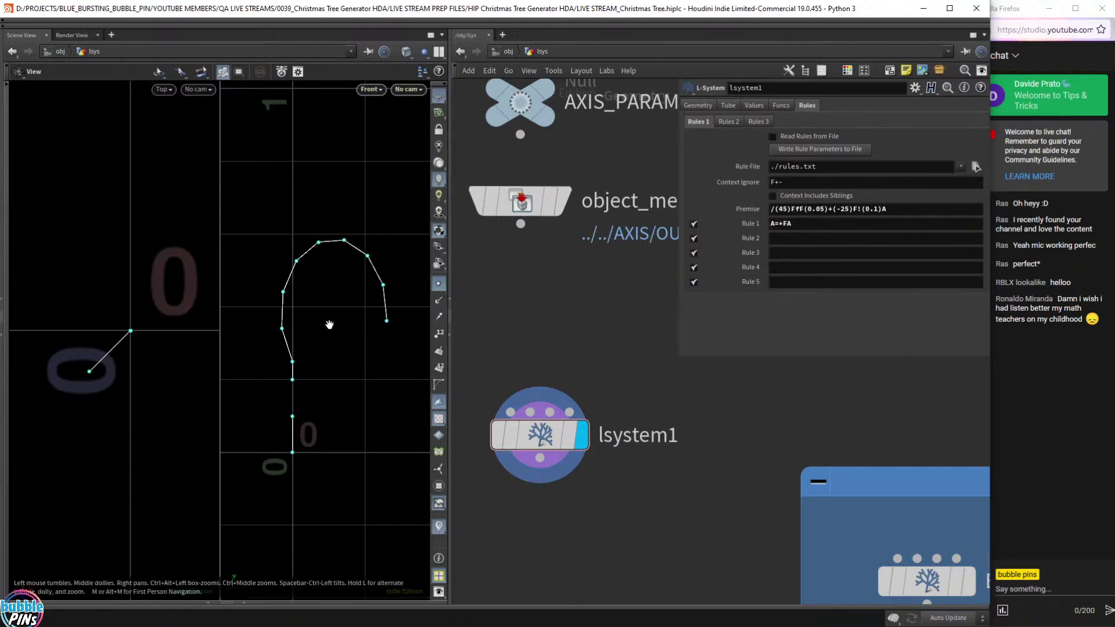
mouse_move(356, 333)
left_mouse_down()
mouse_move(344, 319)
mouse_move(342, 376)
mouse_move(349, 345)
left_mouse_up()
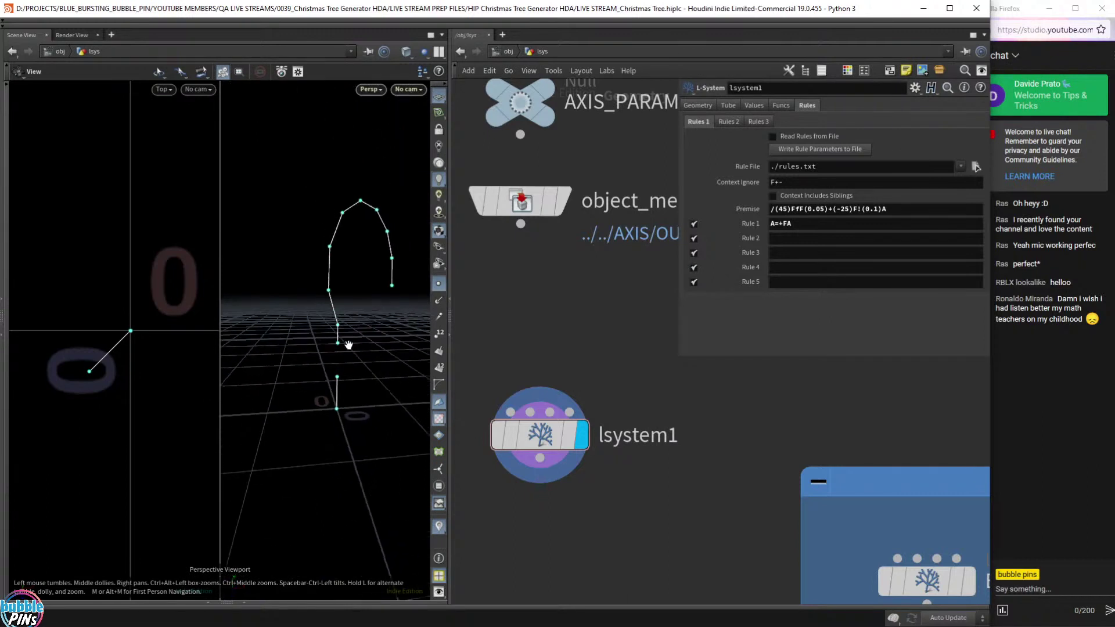
key("space+3")
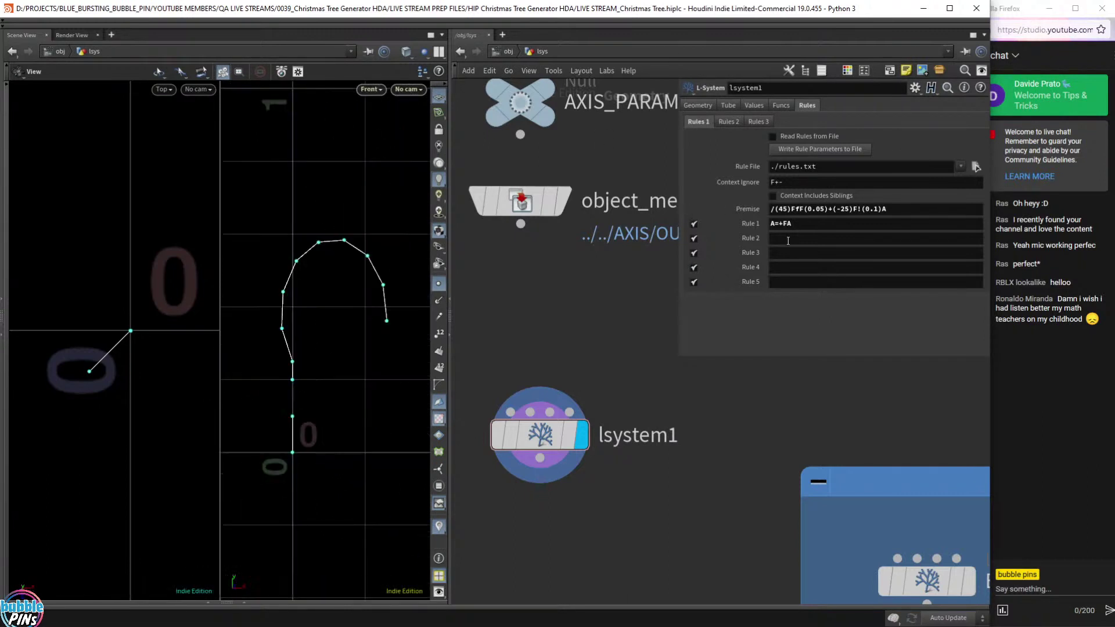
Delete !(0.1) from the Premise, leaving /(45)FfF(0.05)+(-25)FA.
left_click(862, 209)
key("Left")
key("shift+Right")
key("shift+Right")
key("shift+Right")
key("shift+Right")
key("shift+Right")
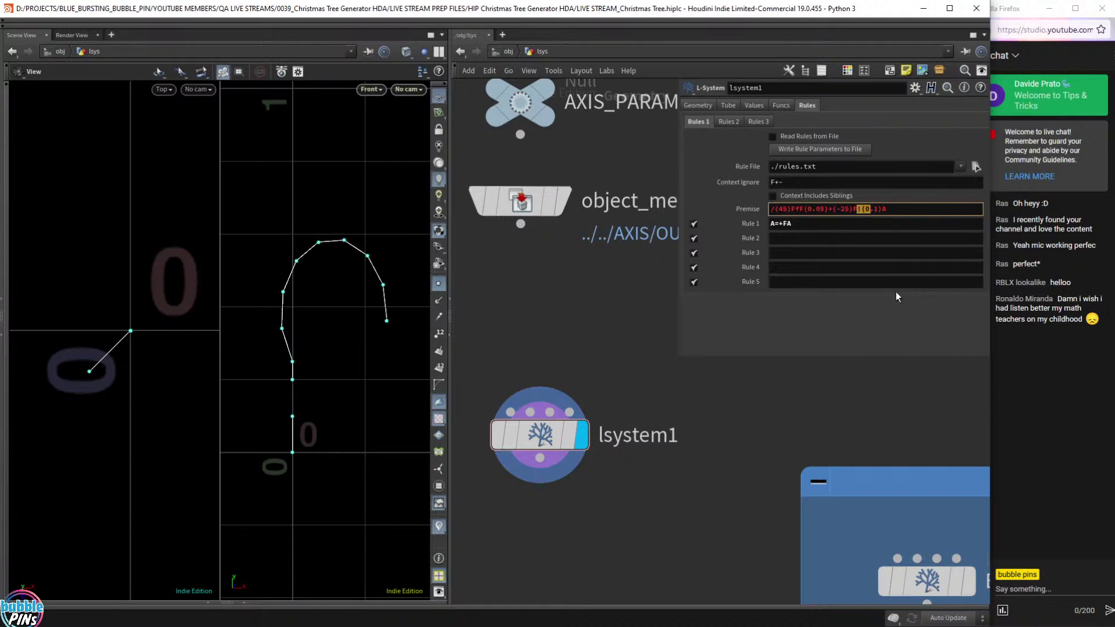
key("shift+Right")
key("Delete")
Insert a ! symbol before the final A in Rule 1, giving A=+F!A.
left_click(787, 226)
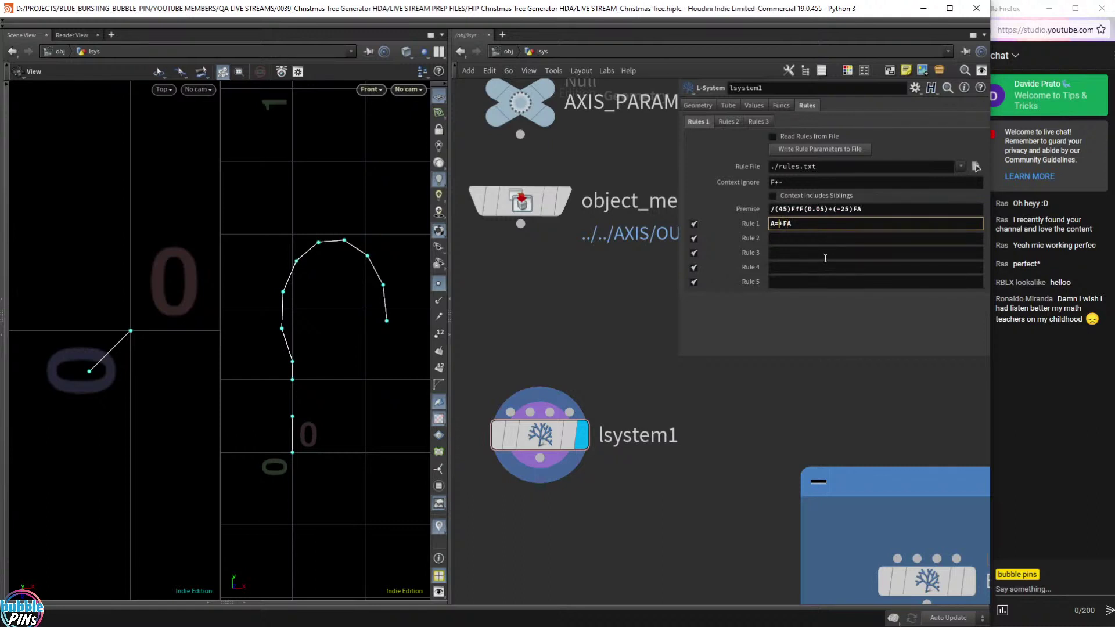
type("!")
key("Return")
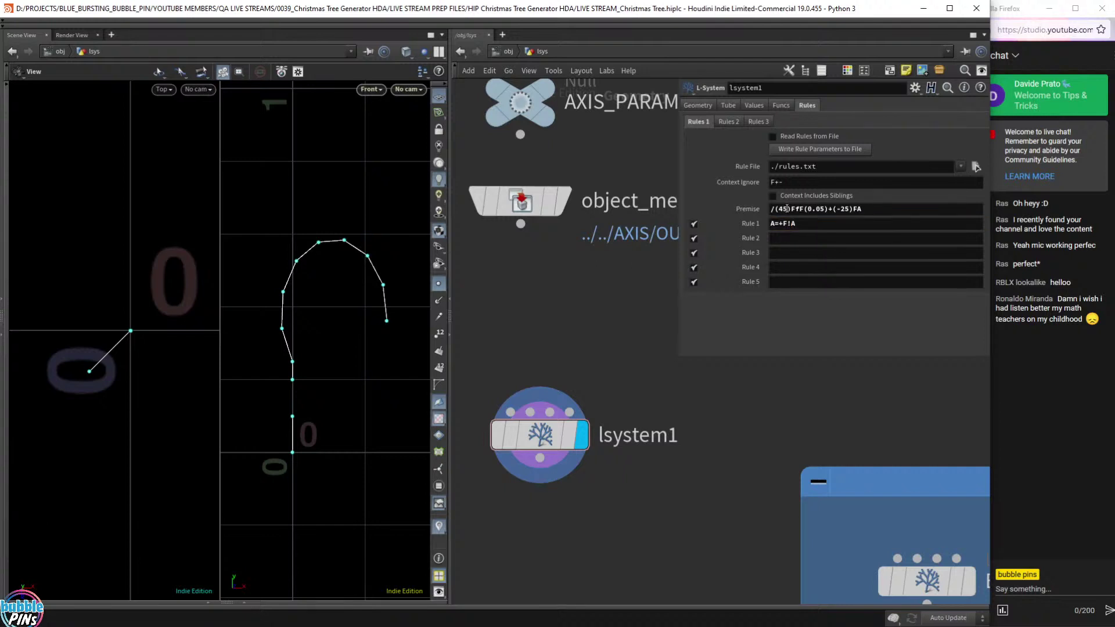
Move the ! symbol in Rule 1 ahead of the F, giving A=+!FA.
left_click(794, 227)
key("BackSpace")
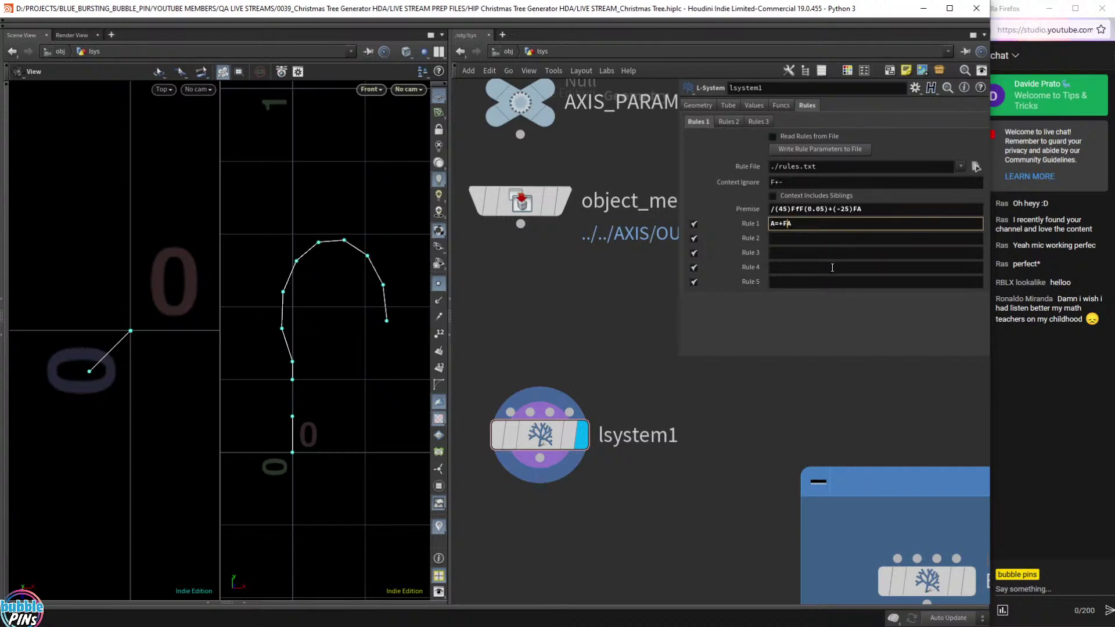
key("Left")
key("Left")
key("Left")
key("Right")
key("Right")
type("!")
key("Return")
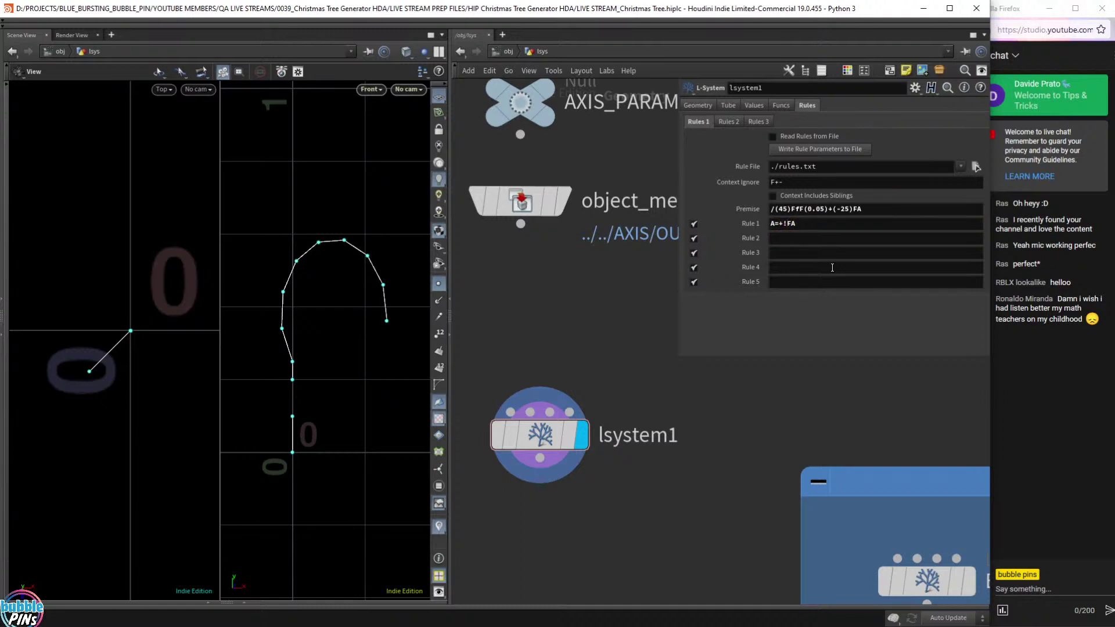
Remove the ! symbol from Rule 1, restoring it to A=+FA.
left_click(792, 223)
key("Left")
key("BackSpace")
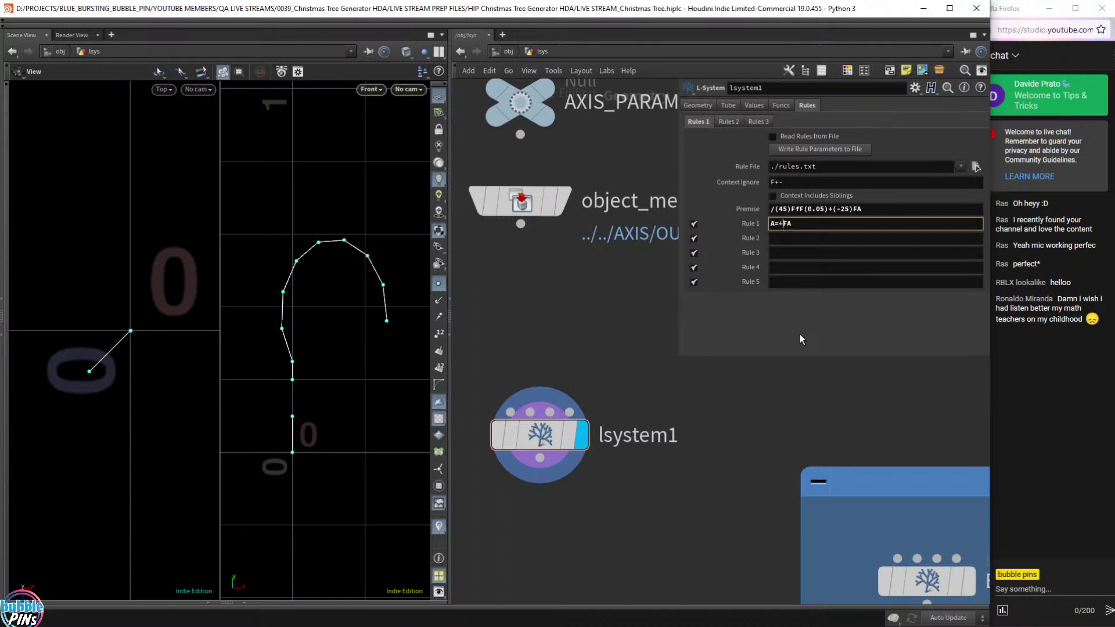
key("Return")
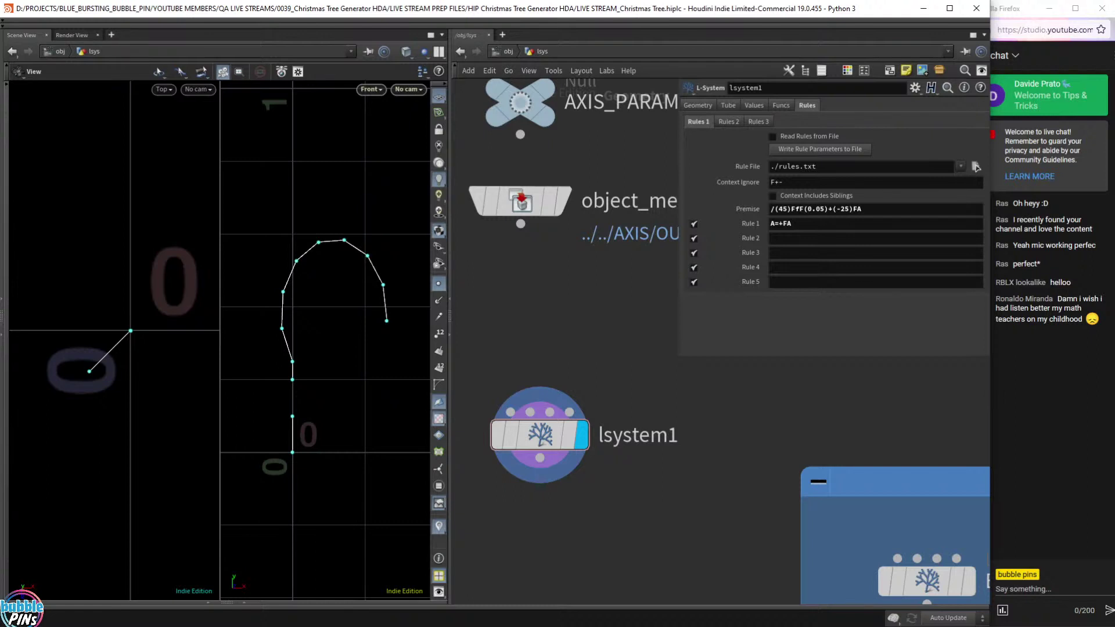
left_click(787, 223)
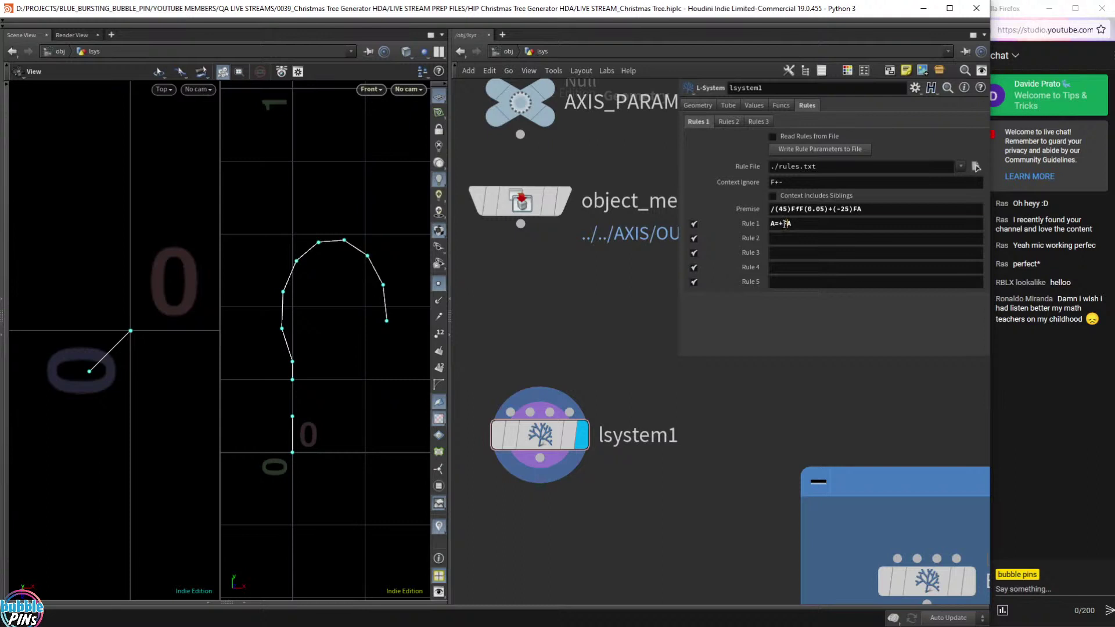
Insert a ! symbol ahead of the final FA in the Premise, giving /(45)FfF(0.05)+(-25)!FA.
left_click(855, 209)
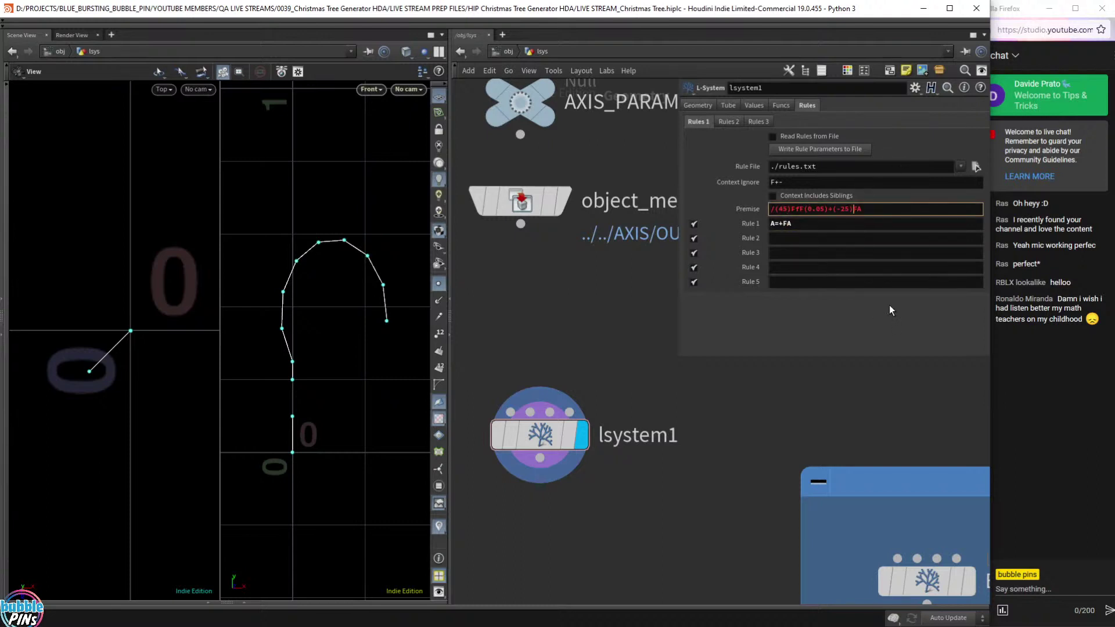
type("!")
key("Return")
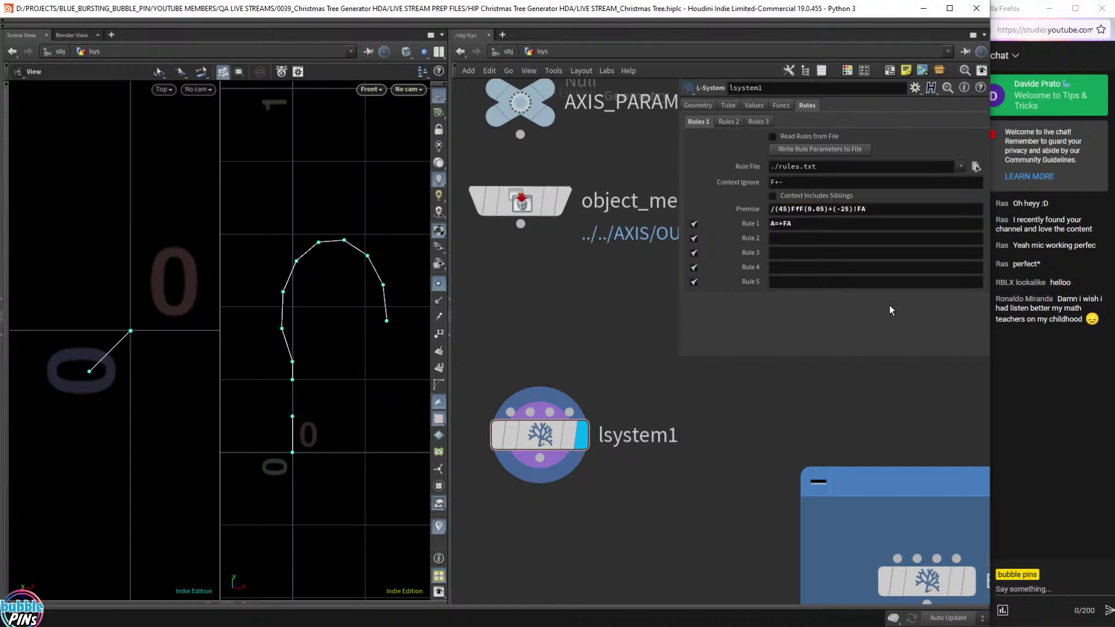
Remove the ! symbol from the Premise, restoring it to /(45)FfF(0.05)+(-25)FA.
left_click_drag(868, 208, 854, 209)
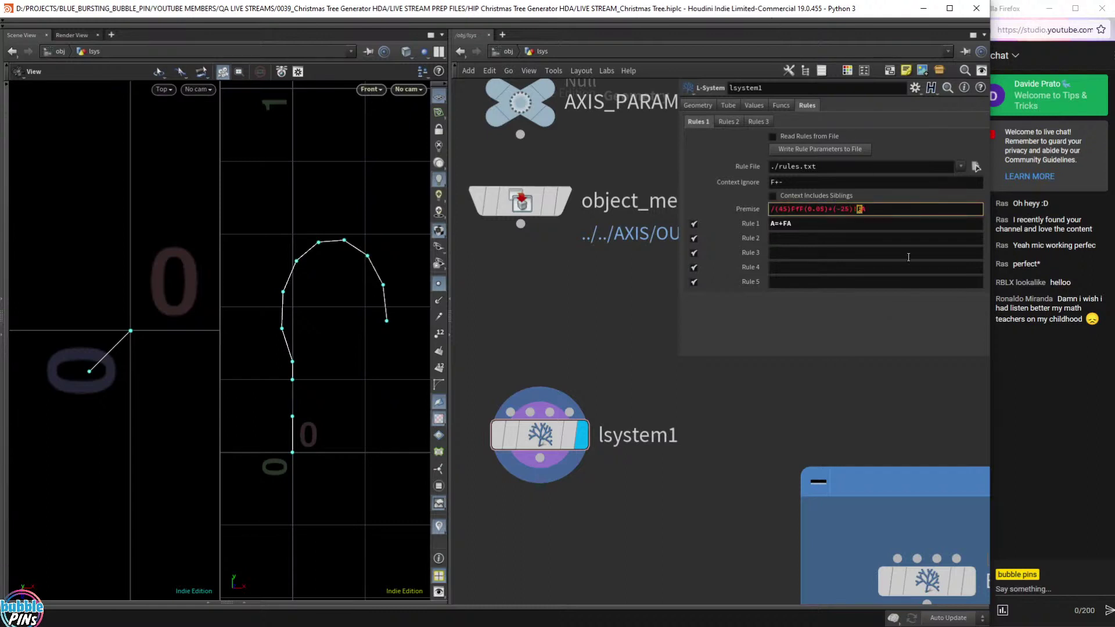
key("Left")
key("Delete")
key("Return")
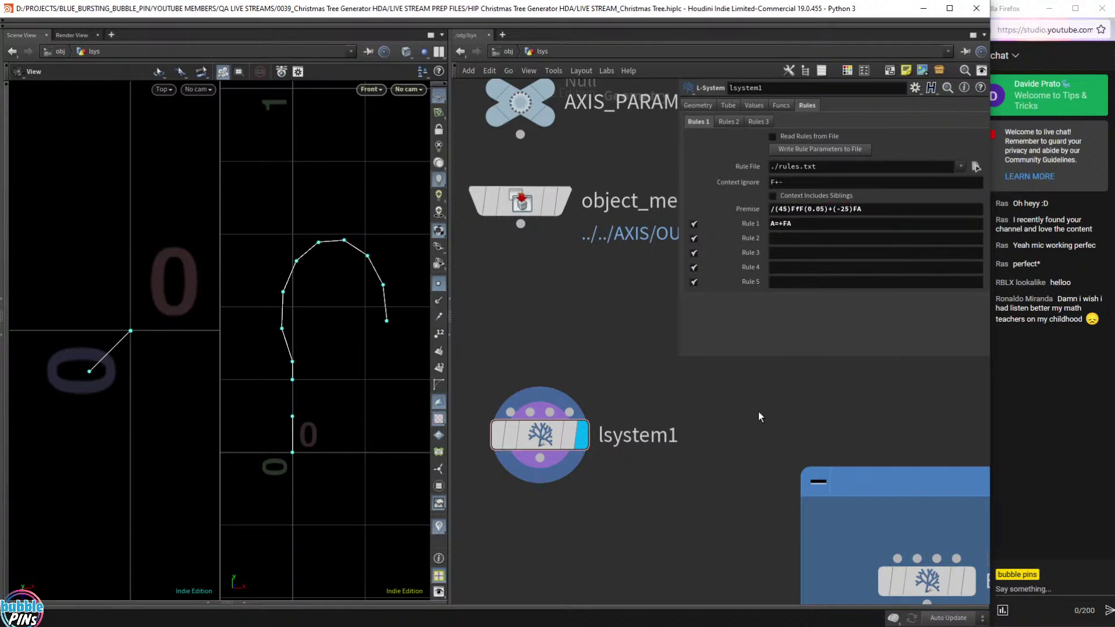
left_click(812, 226)
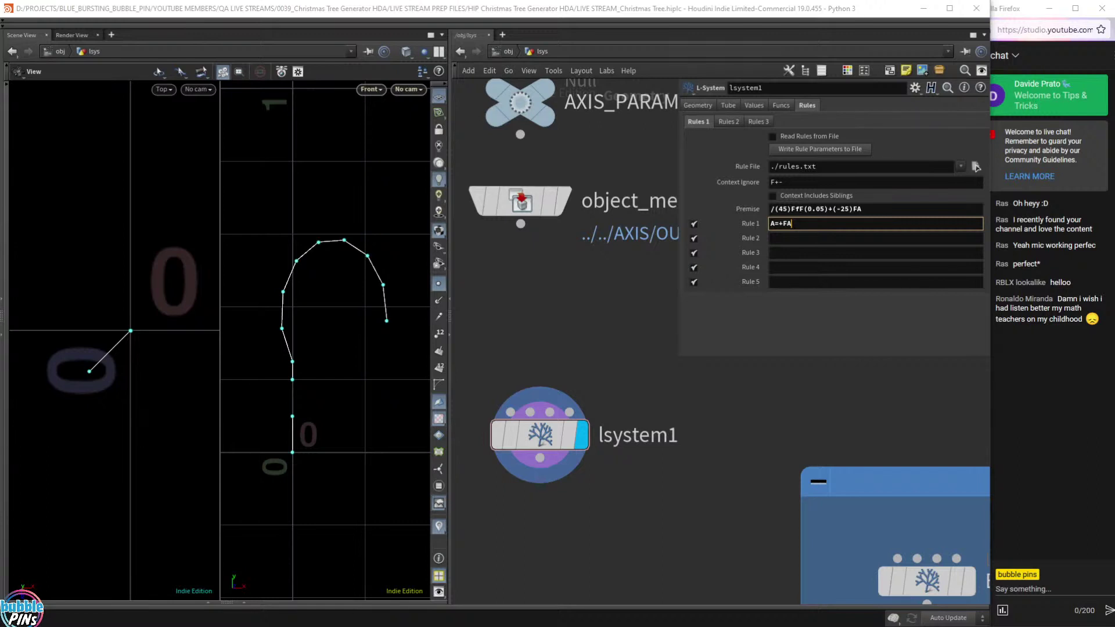
Add a second L-System node below lsystem1 and display it in the viewports.
middle_click_drag(712, 475, 696, 156)
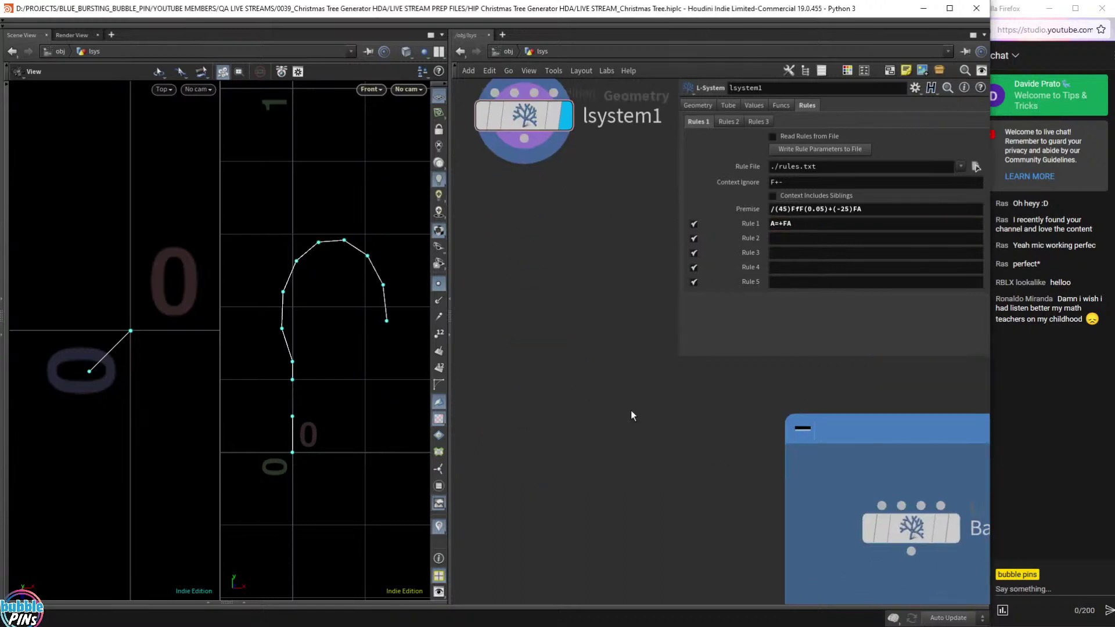
key("Tab")
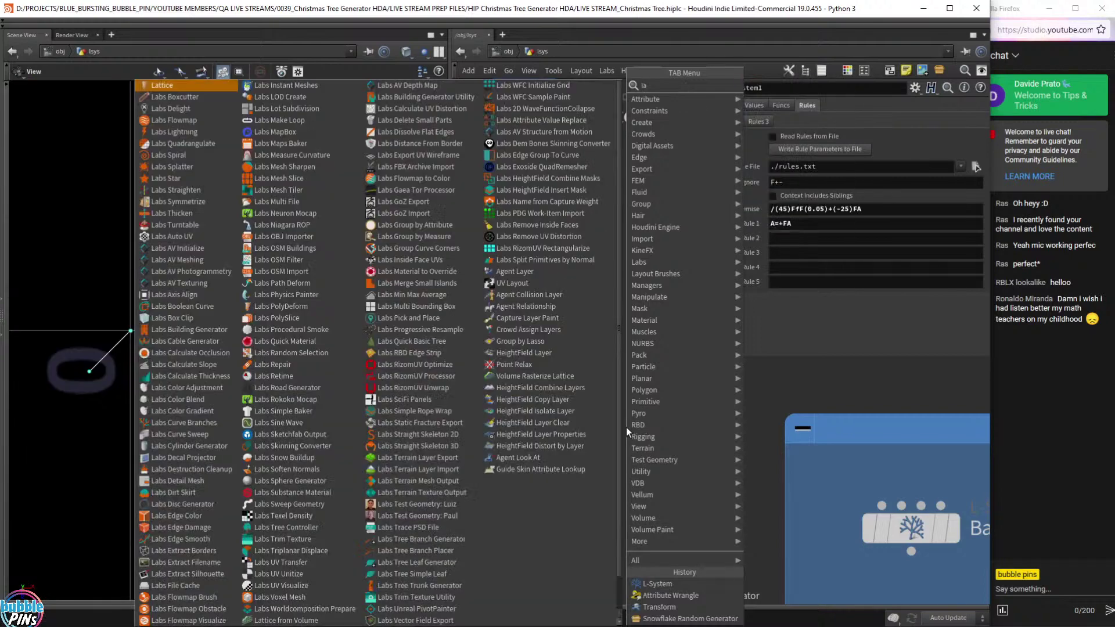
key("Return")
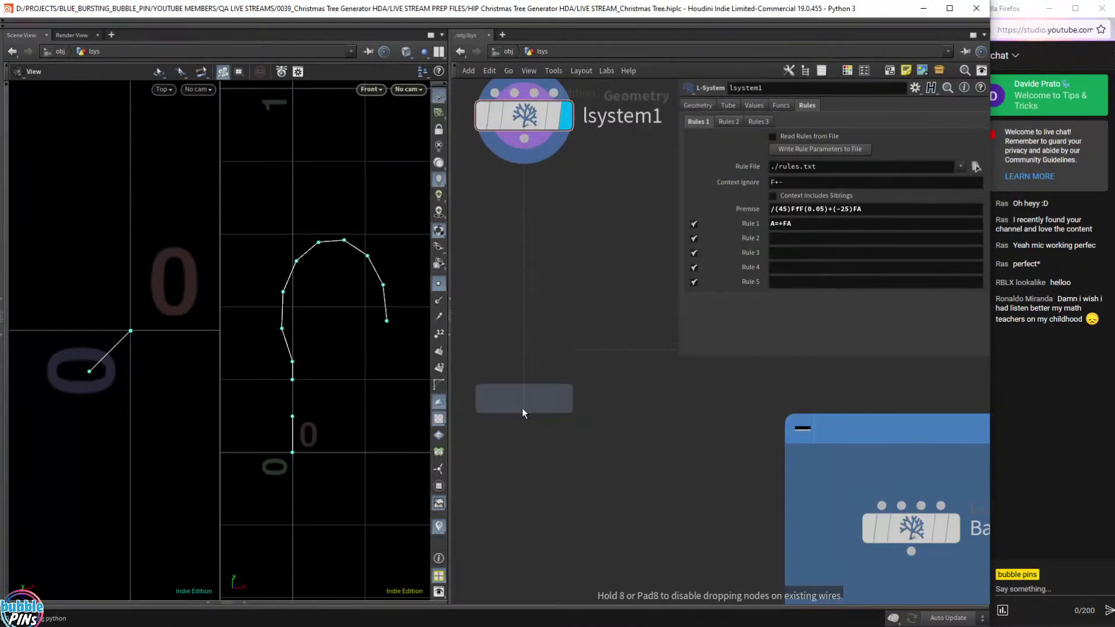
left_click(522, 408)
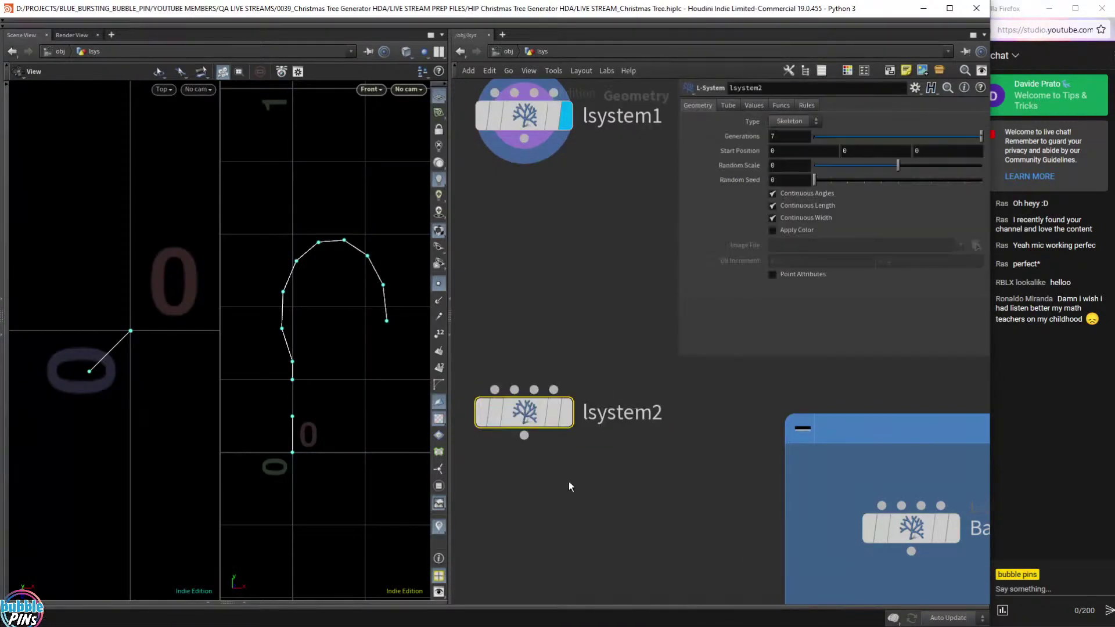
left_click(568, 422)
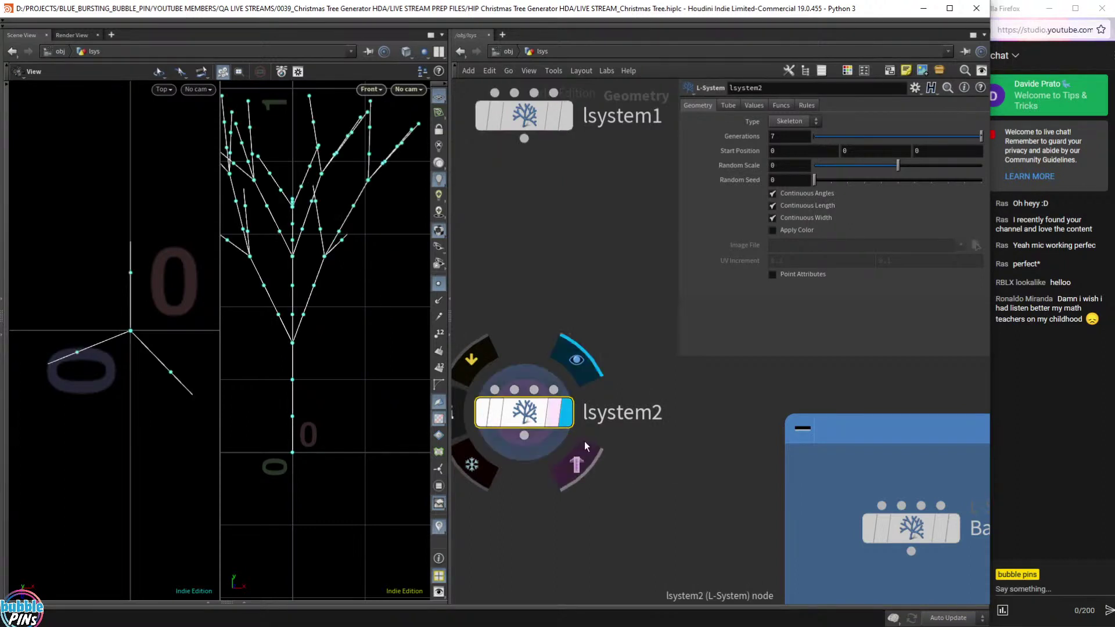
Delete the newly added L-System node below lsystem1.
scroll(584, 442, "down", 1)
left_click_drag(671, 484, 545, 390)
key("Delete")
Select the Basic_Tree_LAYER_0 node beside the non-recursive note to examine its premise and rules.
scroll(652, 439, "down", 4)
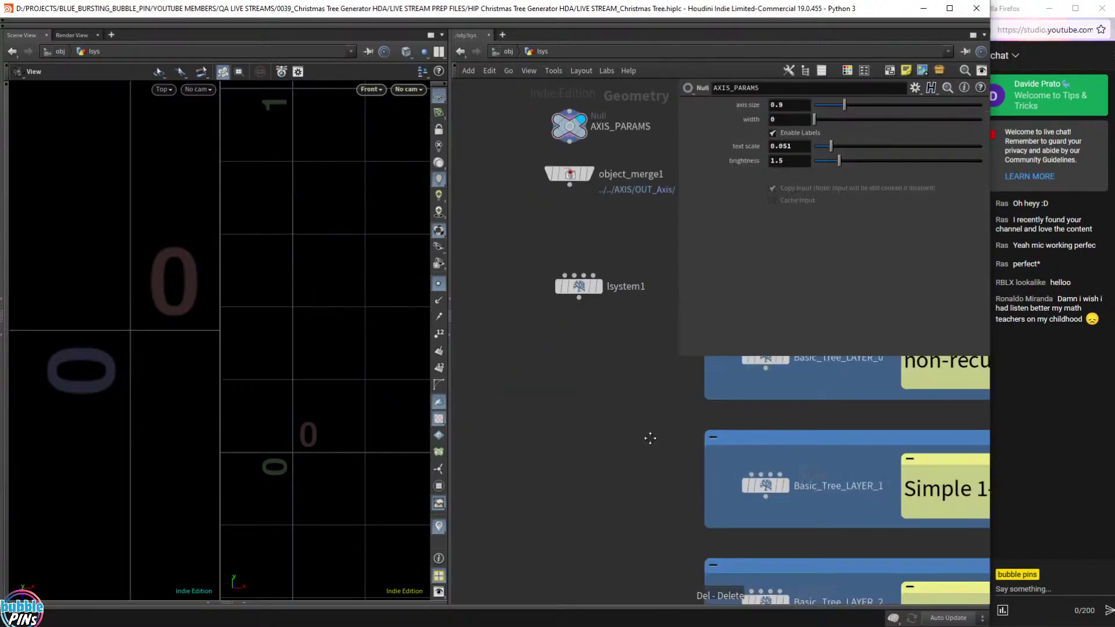
middle_click_drag(650, 438, 503, 459)
middle_click_drag(657, 346, 593, 312)
scroll(618, 407, "up", 2)
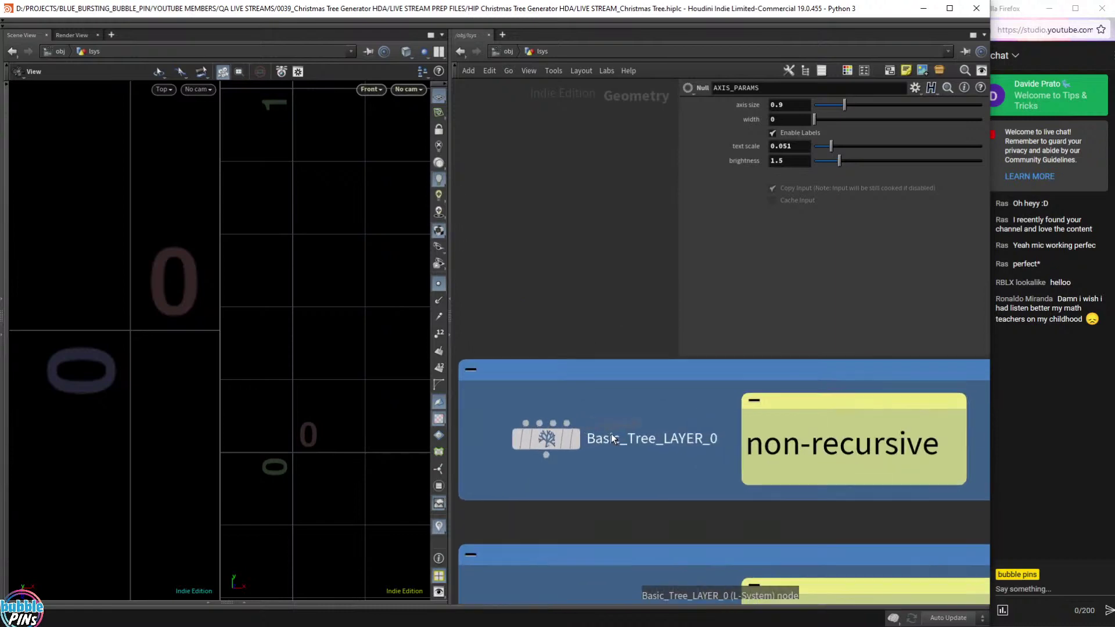
middle_click_drag(626, 410, 631, 413)
left_click(543, 441)
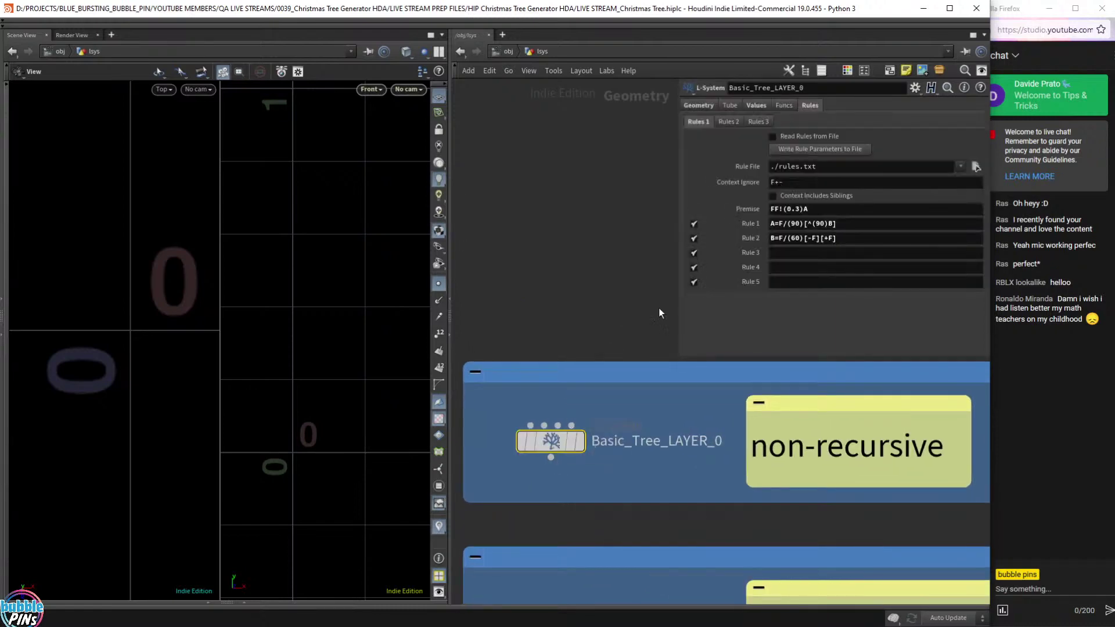
Add a new L-System node above the Basic_Tree_LAYER_0 box.
middle_click_drag(571, 246, 592, 333)
key("Tab")
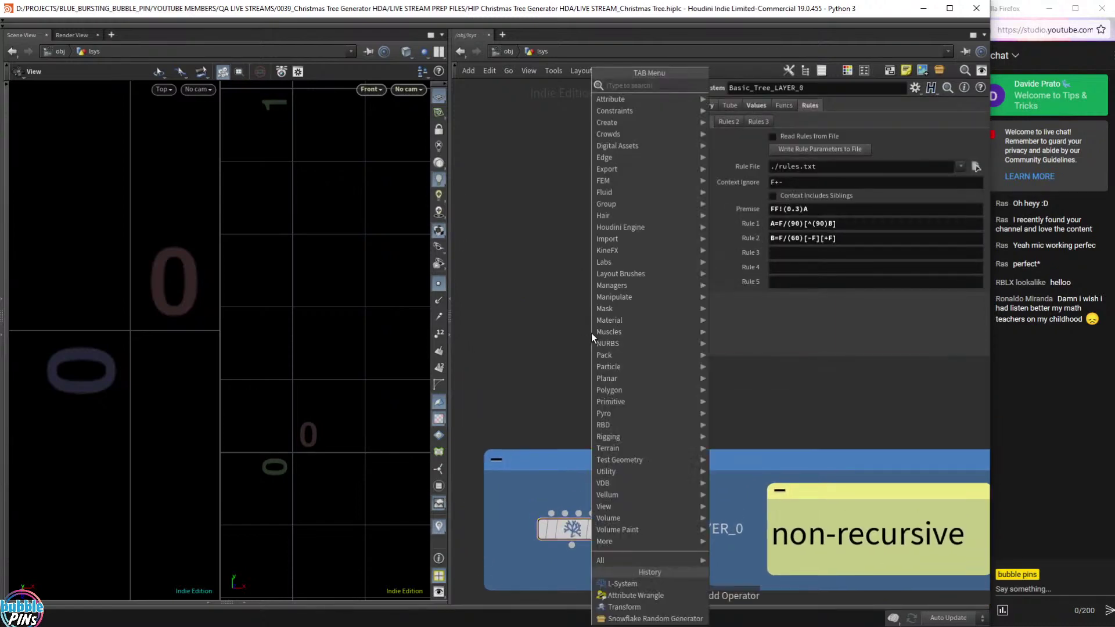
type("ls")
key("Return")
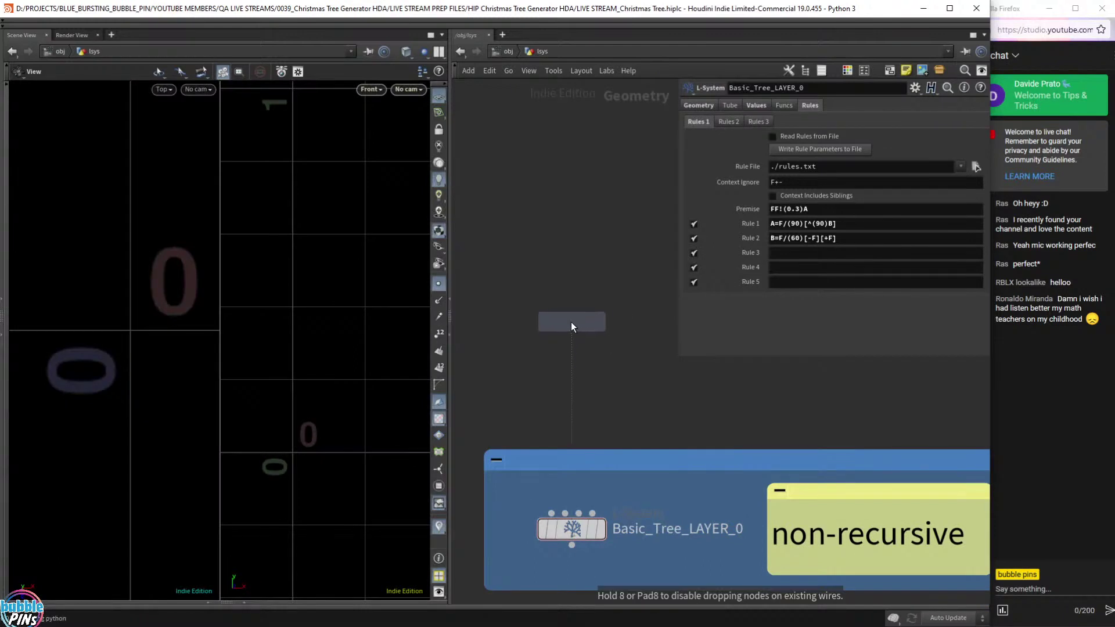
left_click(571, 322)
middle_click_drag(589, 203, 573, 307)
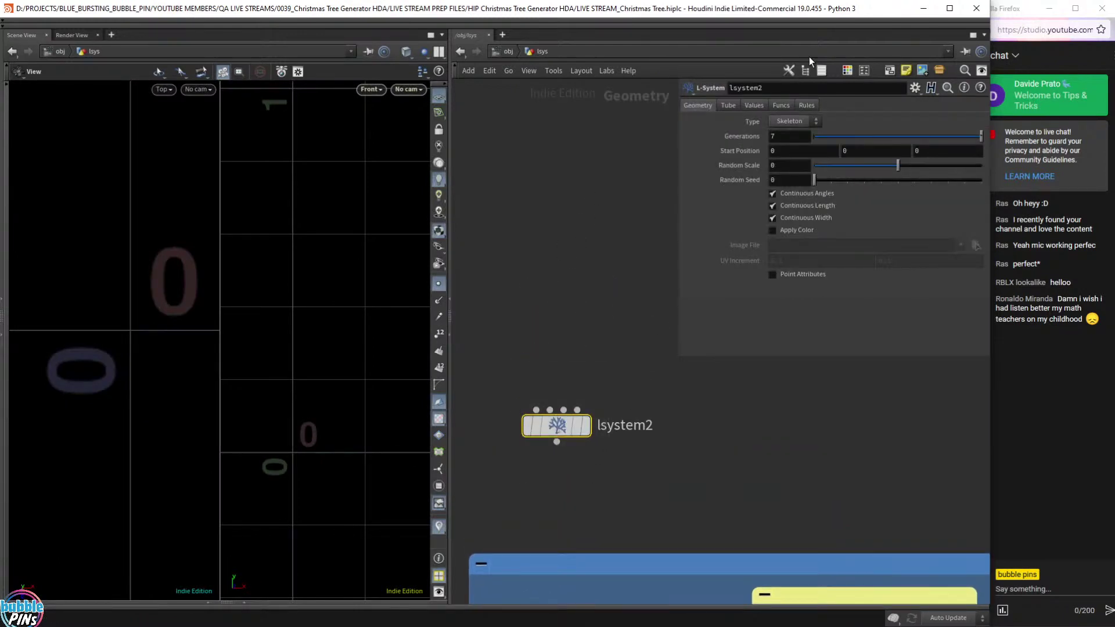
Clear the default Rule 1 and Rule 2 of the new L-System node.
left_click(806, 106)
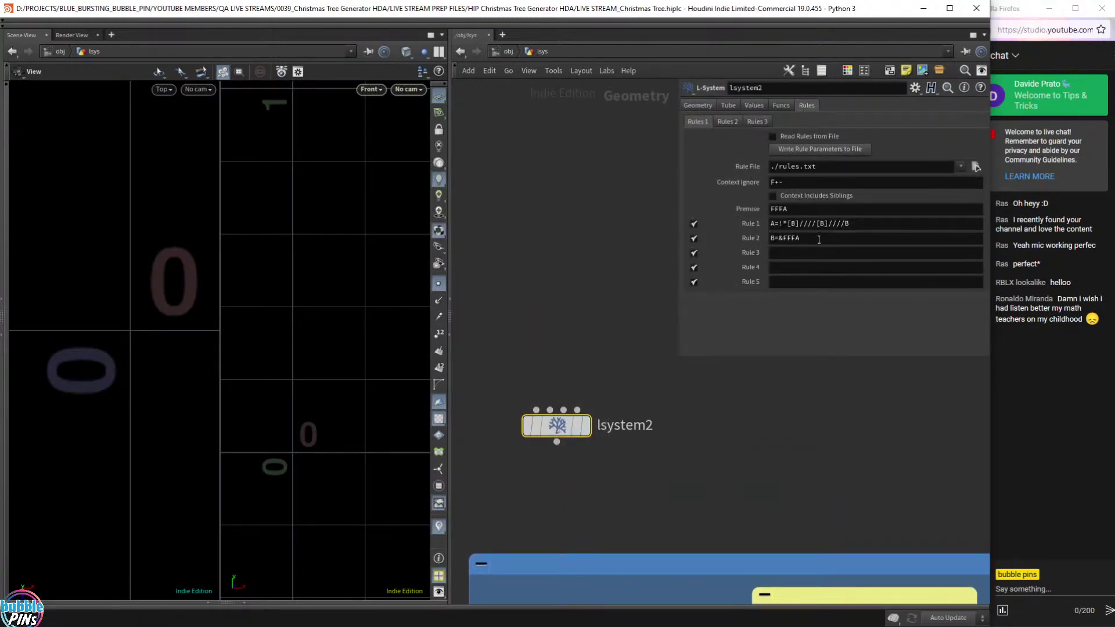
left_click_drag(819, 239, 758, 239)
key("BackSpace")
left_click_drag(907, 222, 674, 211)
key("BackSpace")
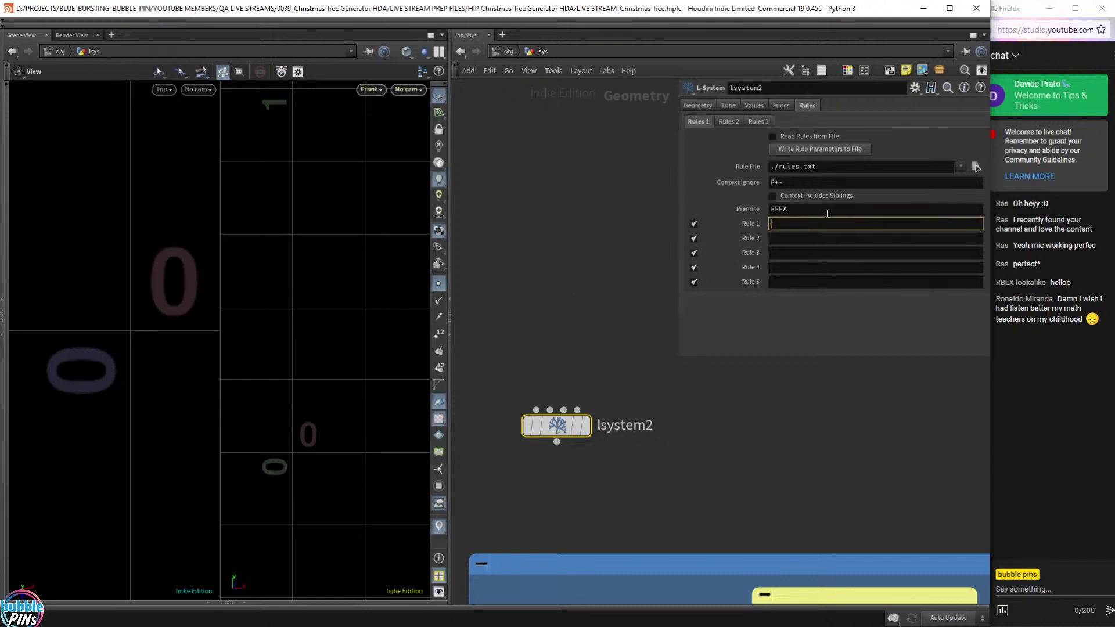
Replace the new L-System node's default Premise with FF!(0.3)A.
left_click(793, 206)
key("BackSpace")
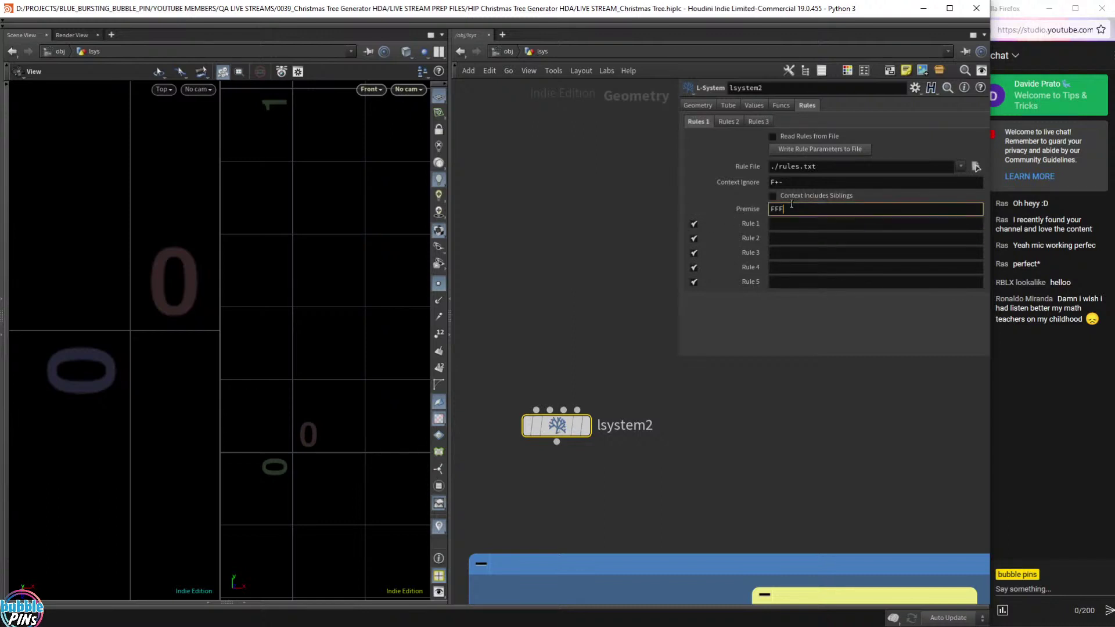
key("Return")
left_click(977, 167)
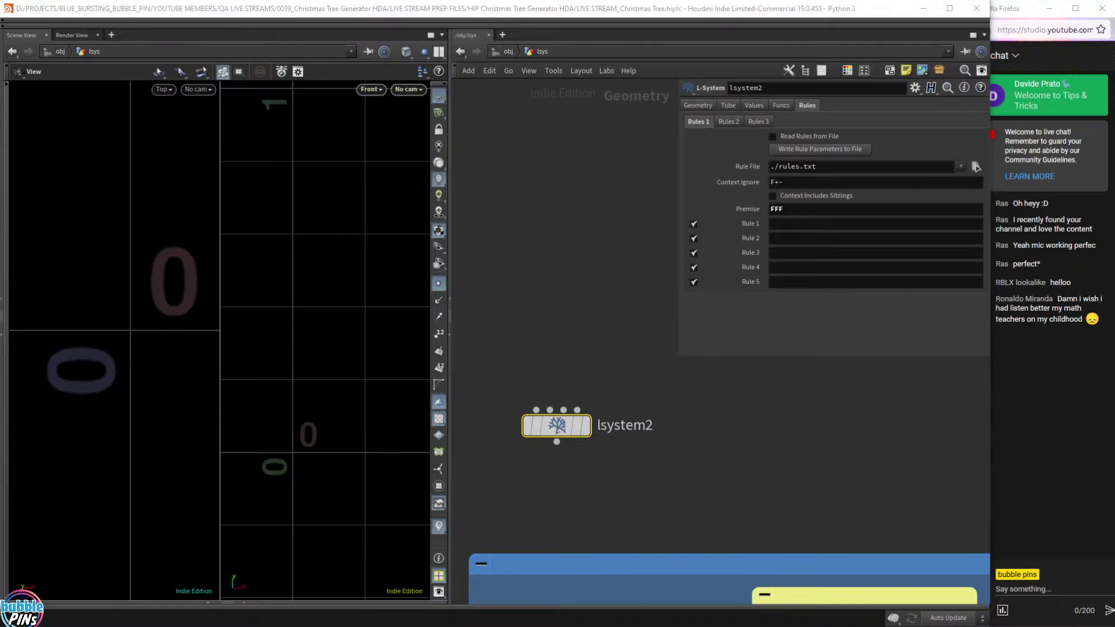
left_click_drag(783, 210, 688, 278)
type("FF!(0.3)A")
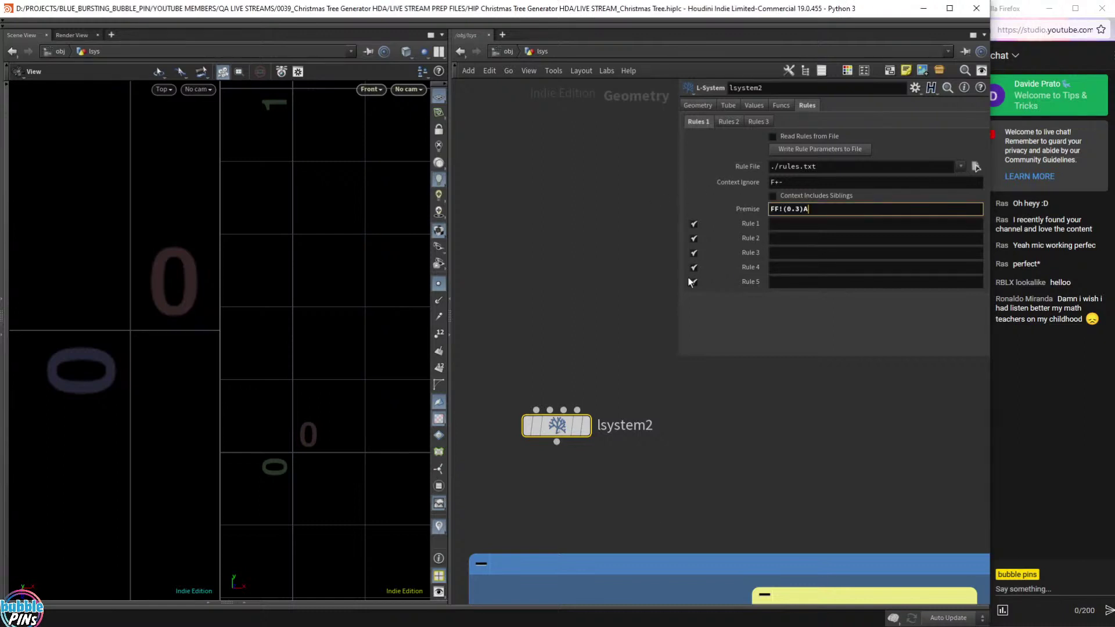
Display the lsystem2 node and change the Top view to a perspective view of the stem.
left_click(678, 411)
left_click(586, 427)
left_click(559, 428)
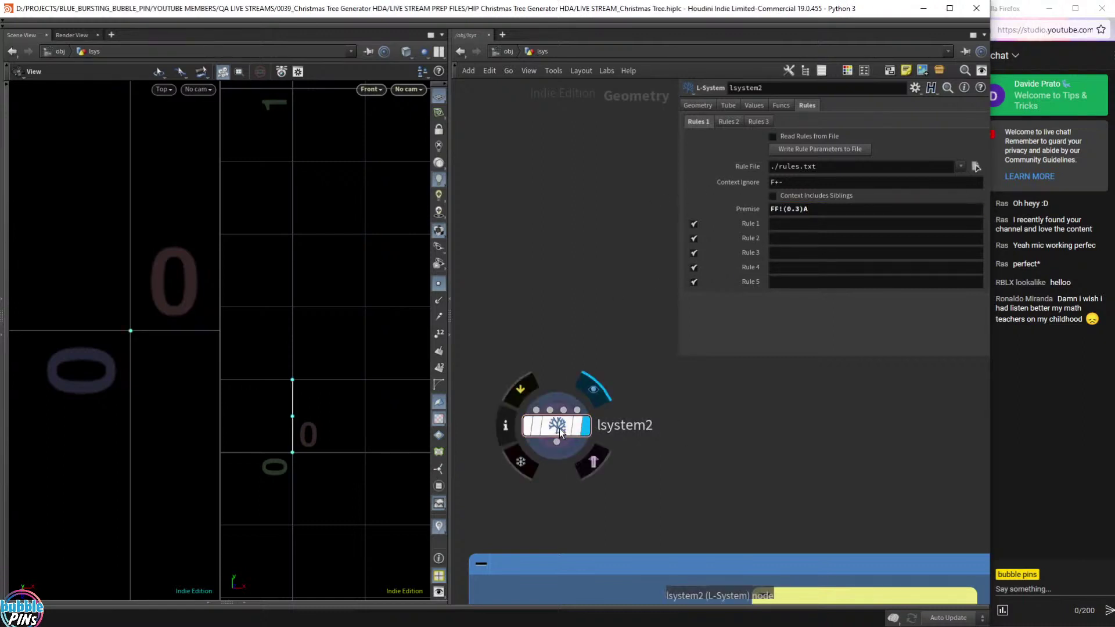
right_click_drag(321, 391, 338, 360)
right_click_drag(143, 318, 138, 348)
key("space+1")
left_click_drag(142, 353, 160, 369)
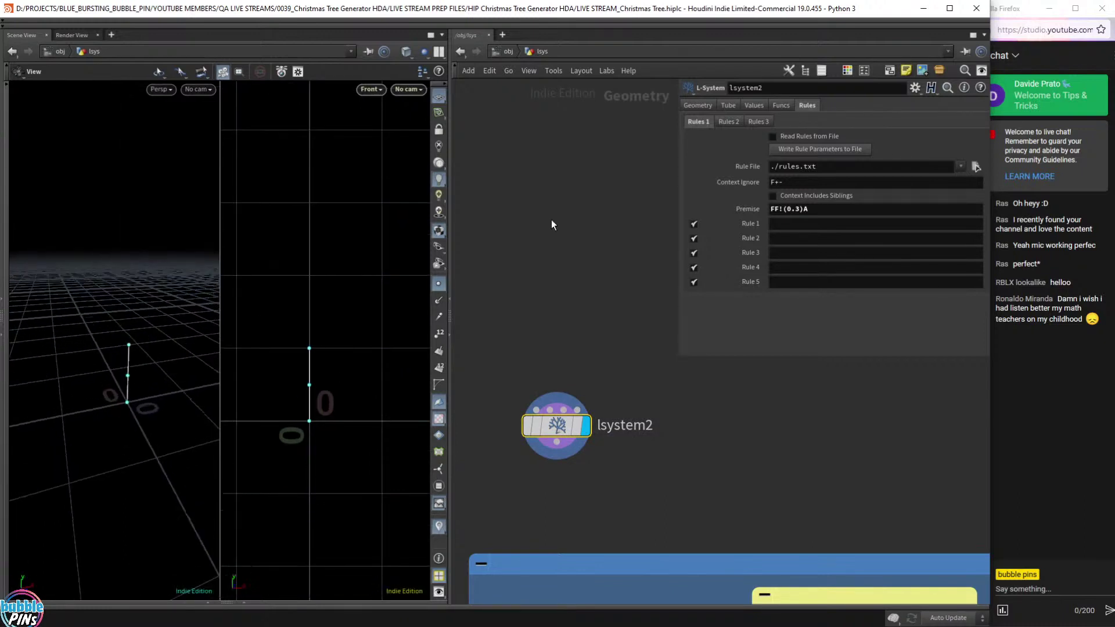
Remove the A from the end of the Premise, leaving FF!(0.3).
left_click(777, 210)
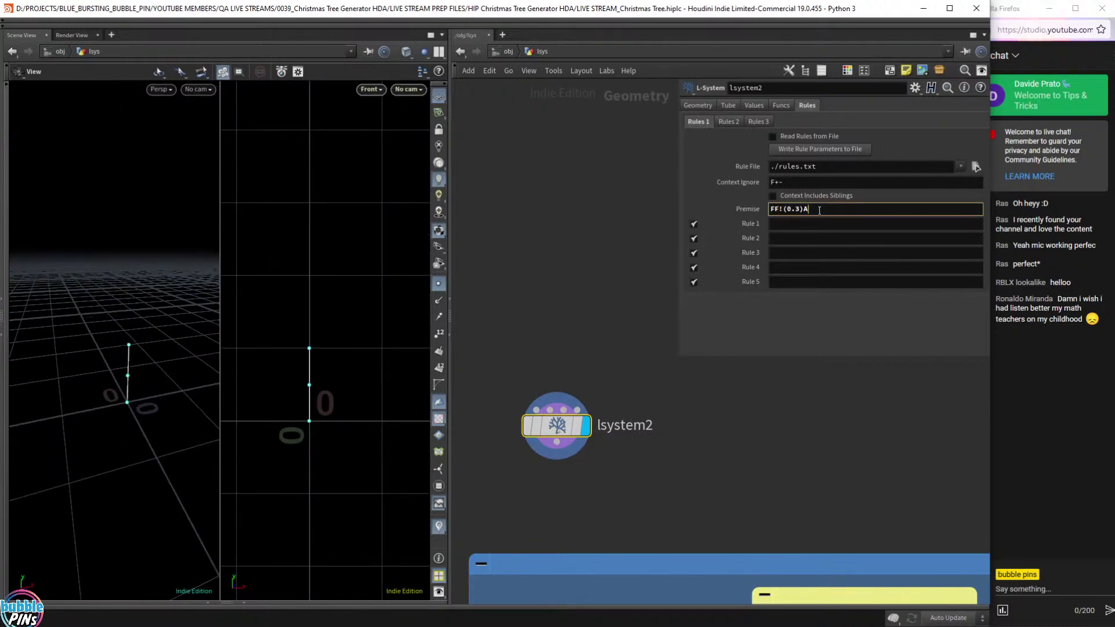
key("BackSpace")
key("Return")
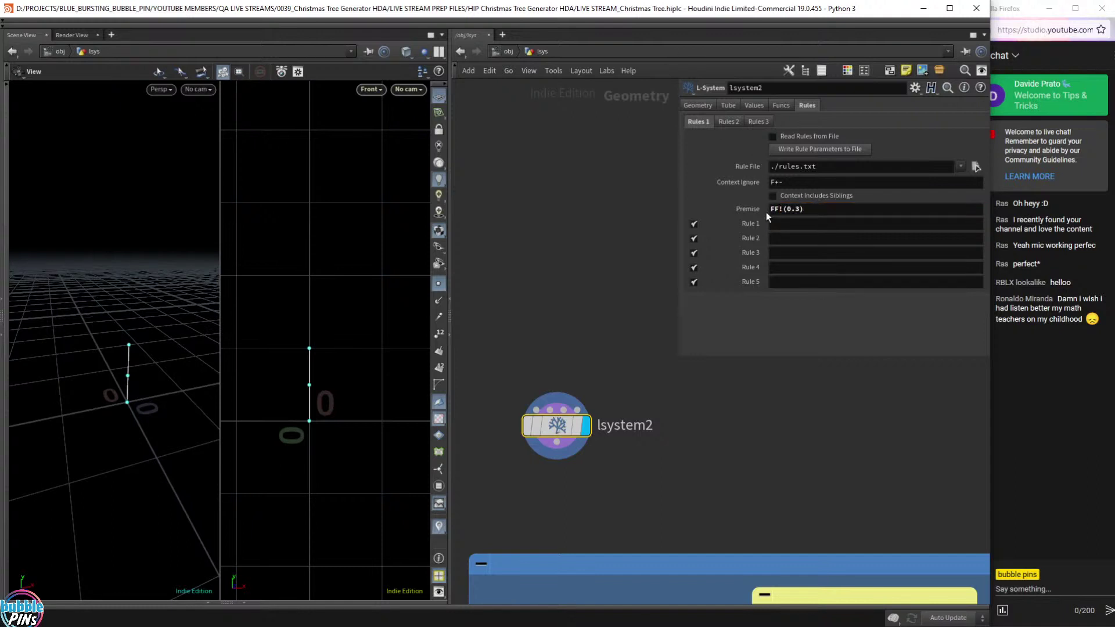
Append A to the Premise again, giving FF!(0.3)A.
scroll(343, 388, "up", 5)
middle_click_drag(335, 377, 388, 365)
left_click_drag(783, 211, 809, 211)
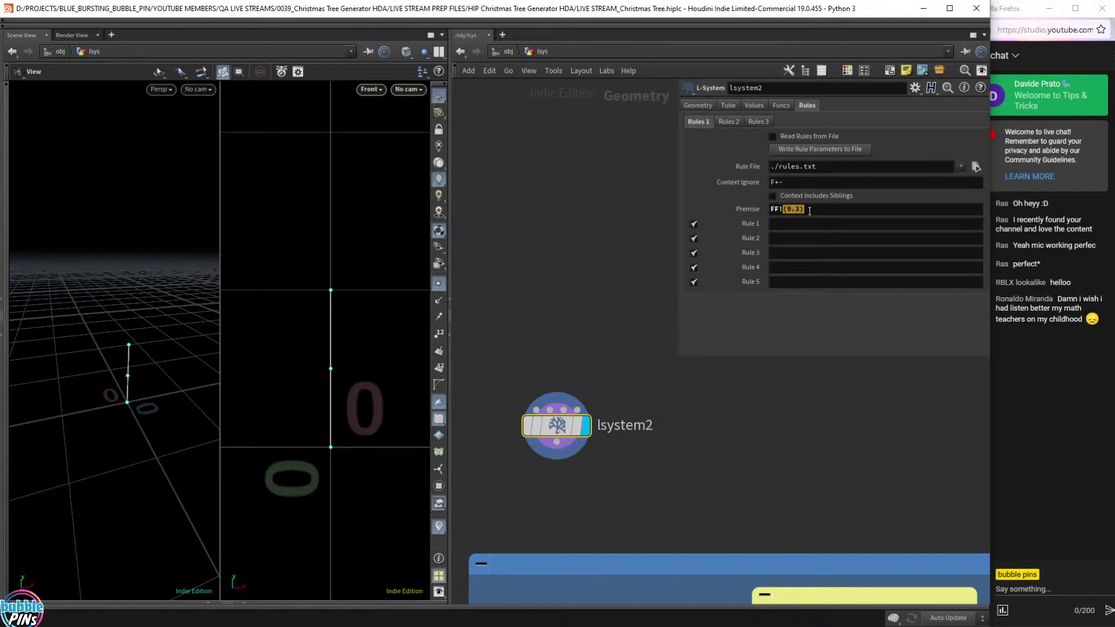
left_click(810, 215)
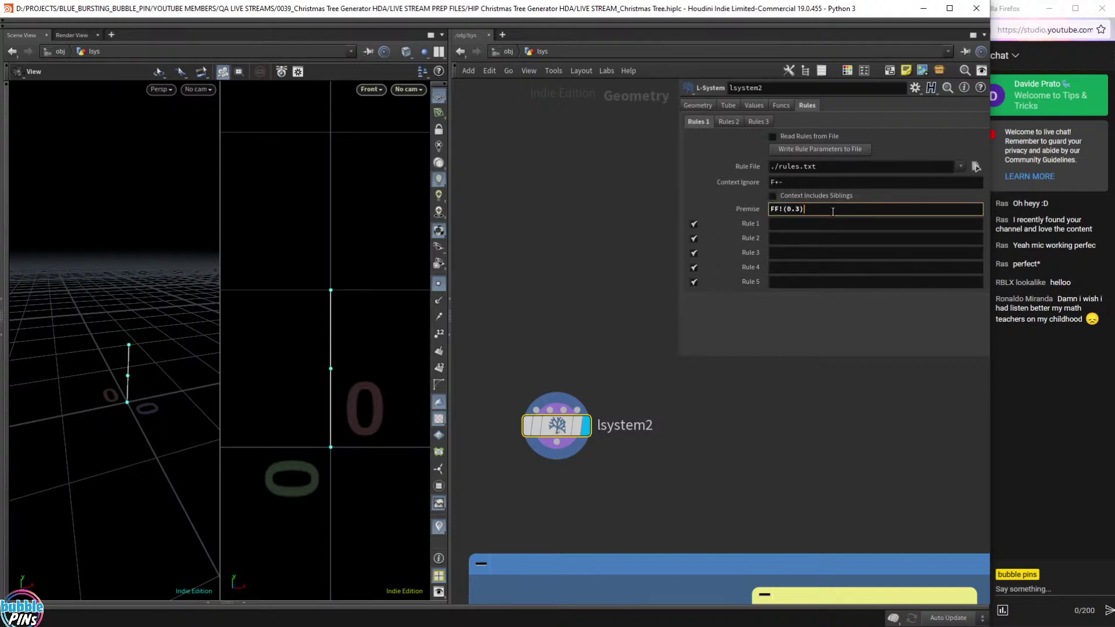
type("A")
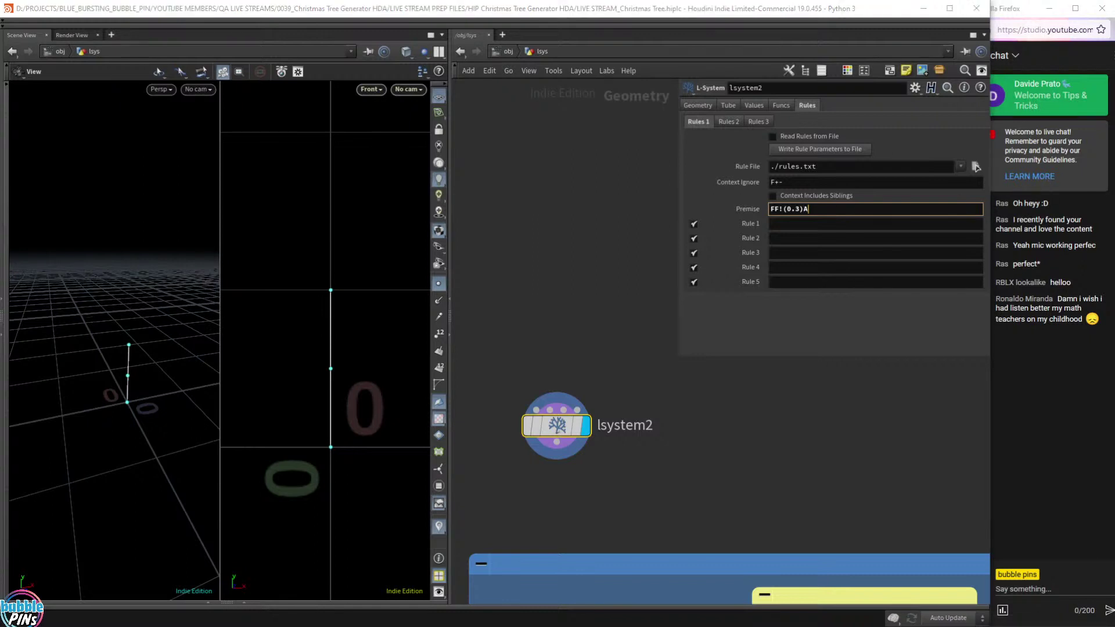
Set Rule 1 of lsystem2 to A=F.
left_click(810, 224)
type("A")
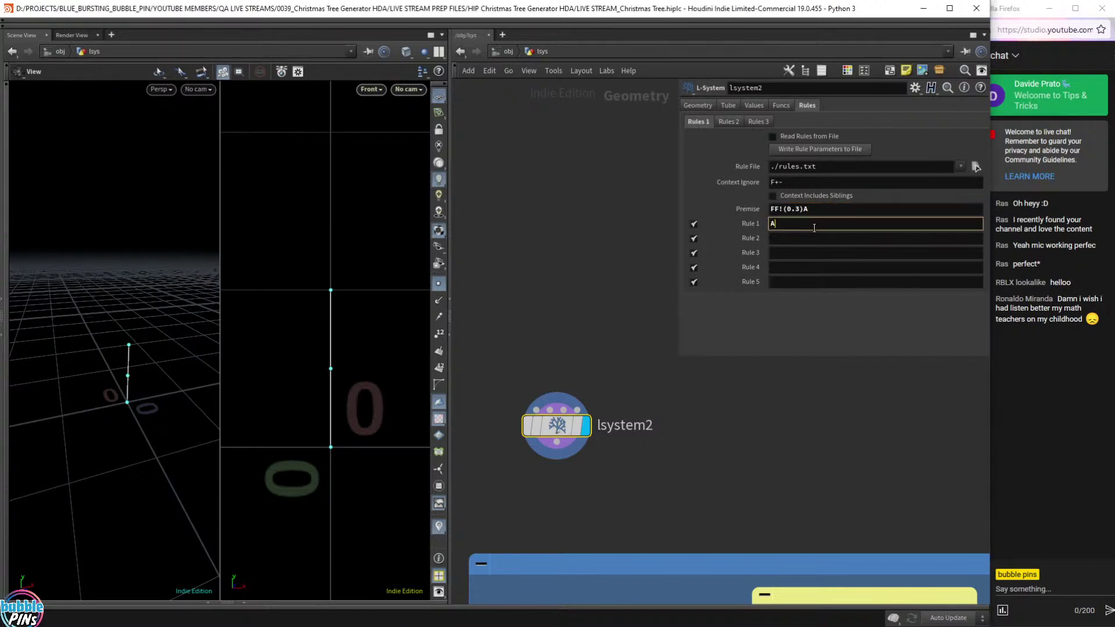
type("=F")
key("Return")
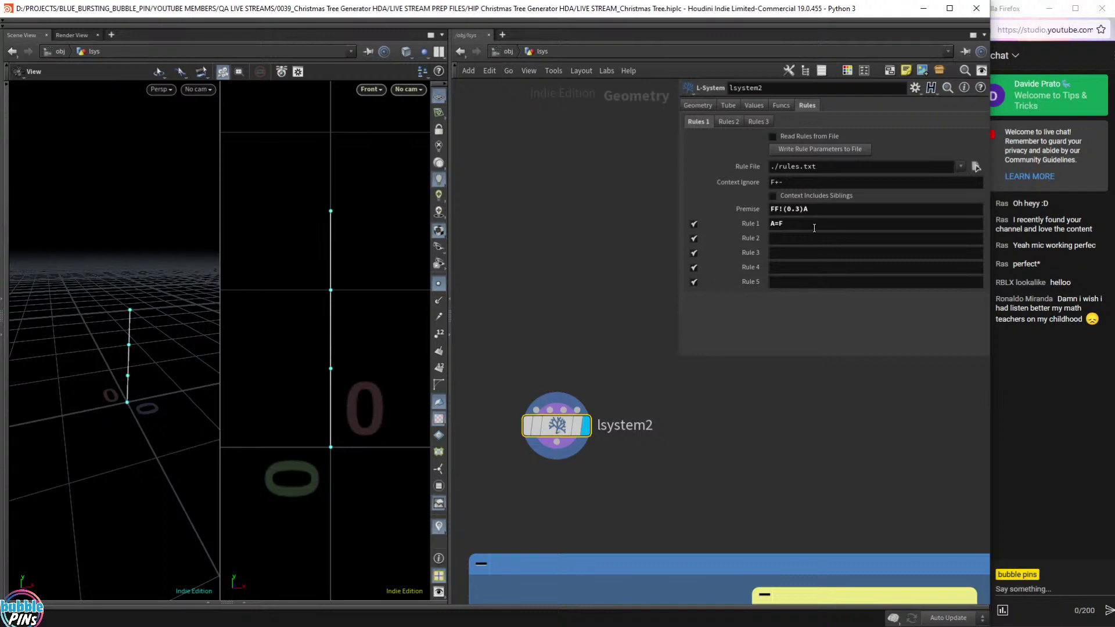
Append a 90-degree roll to Rule 1, giving A=F/(90).
left_click(832, 227)
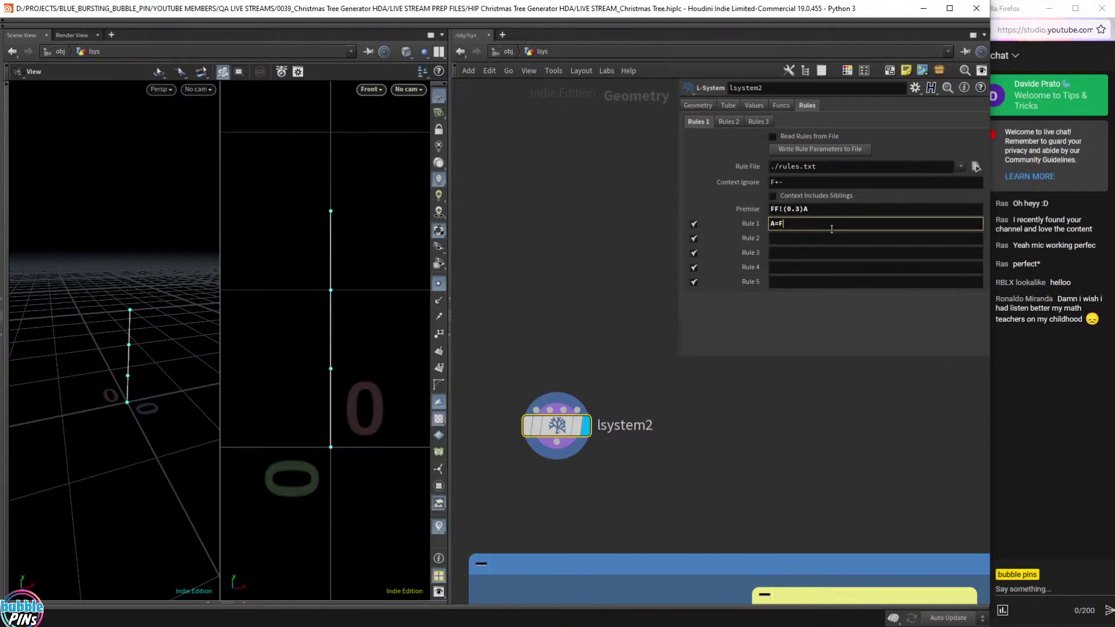
type("/(90)")
key("Return")
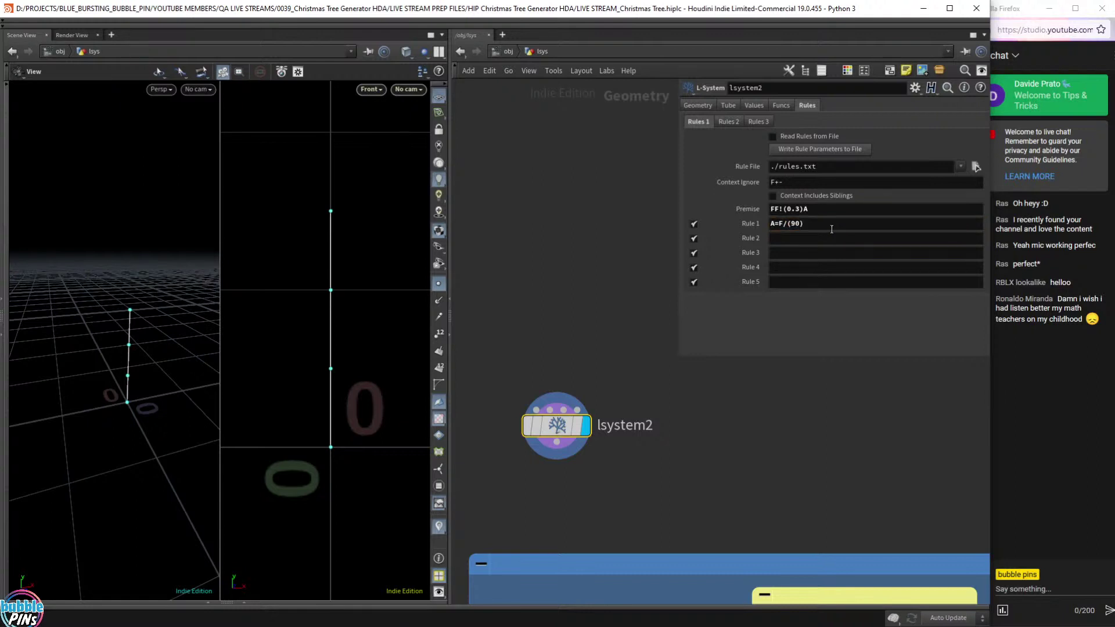
Delete the /(90) roll from Rule 1, leaving A=F.
left_click(816, 224)
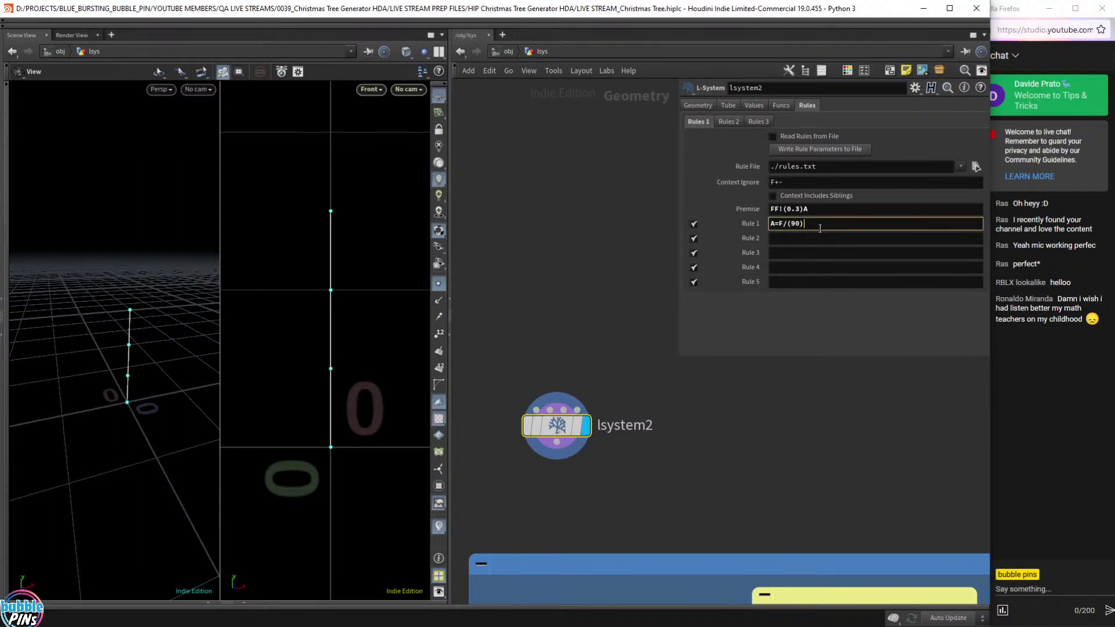
left_click_drag(809, 226, 784, 226)
left_click(809, 226)
key("BackSpace")
key("BackSpace")
key("Return")
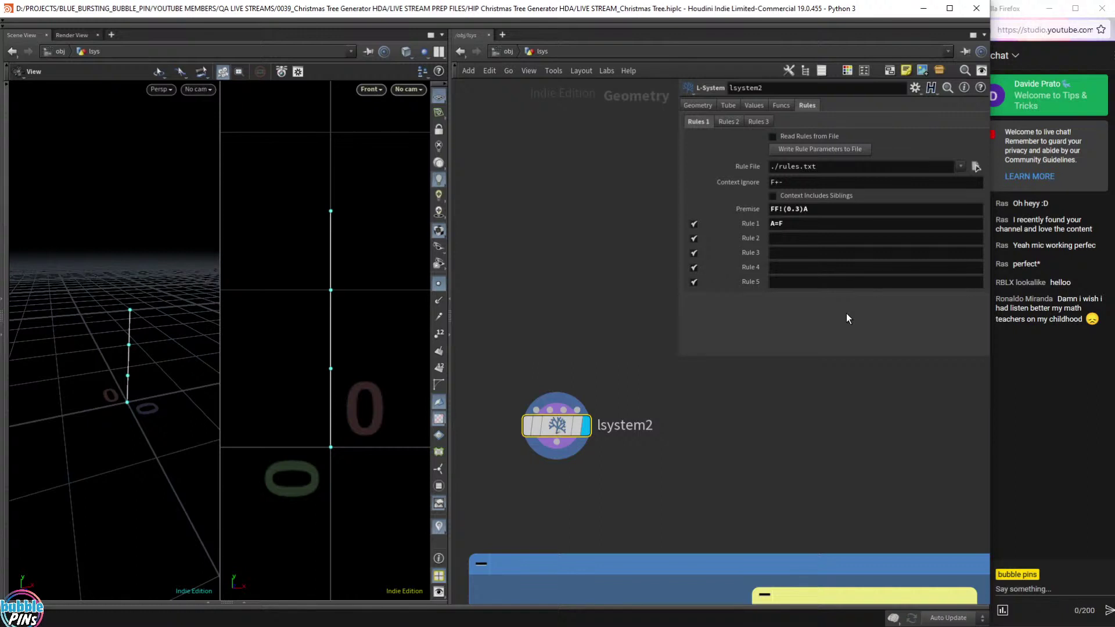
Remove !(0.3) from the Premise of lsystem2, leaving FFA.
left_click(804, 211)
key("shift+Left")
key("shift+Left")
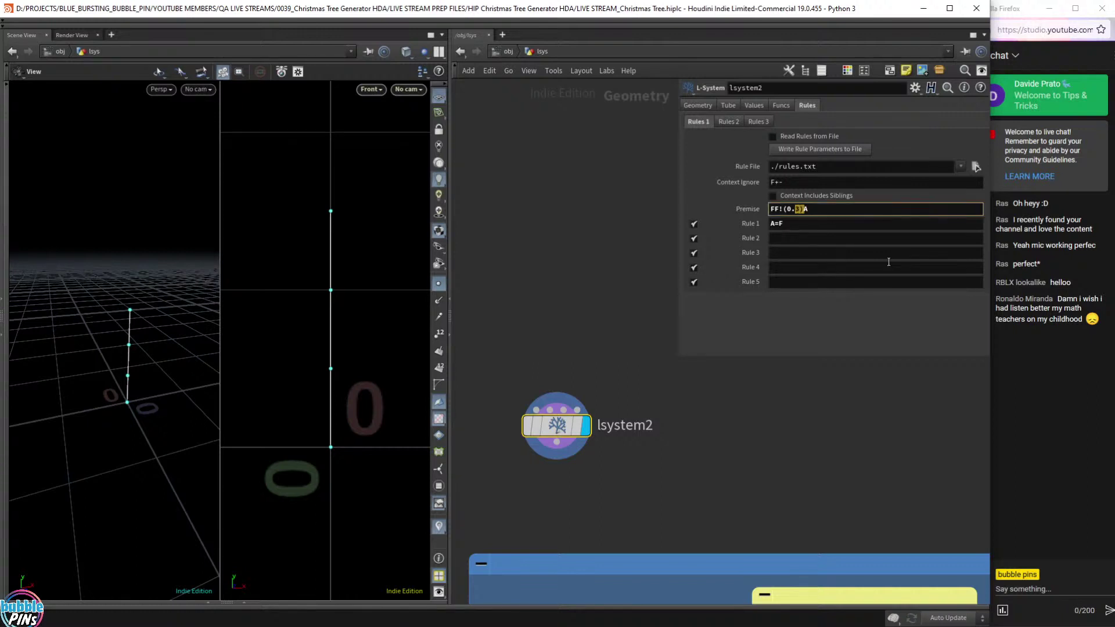
key("shift+Left")
key("shift+Left")
key("shift+Left")
key("shift+Left")
key("BackSpace")
left_click(846, 444)
Append a bracketed branch [F] to Rule 1, giving A=F[F].
left_click(801, 224)
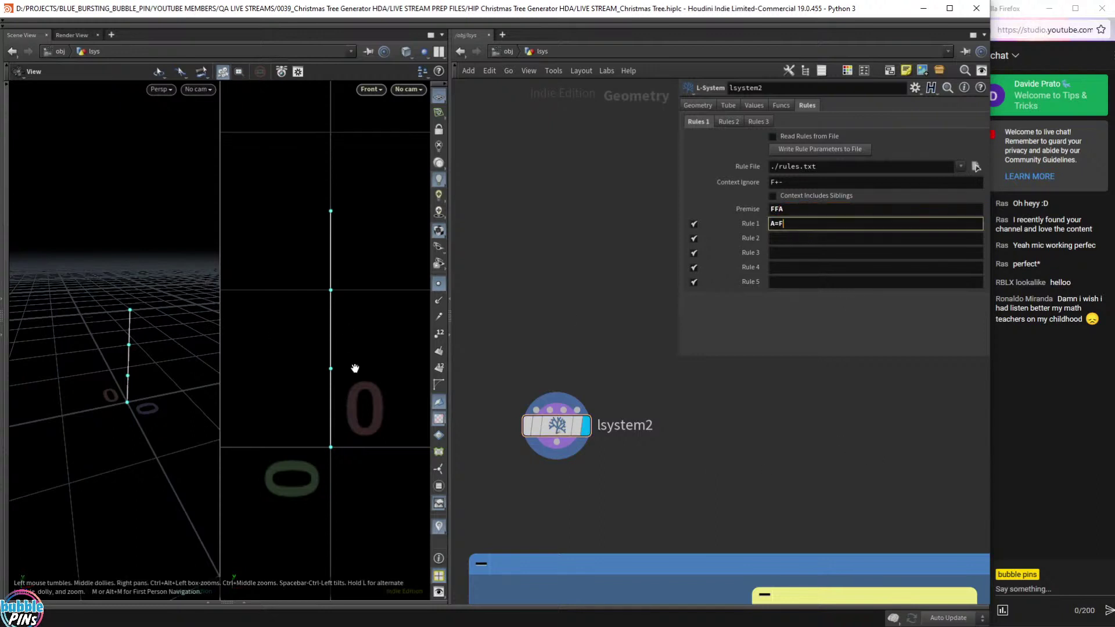
scroll(354, 368, "down", 5)
right_click_drag(344, 352, 313, 386)
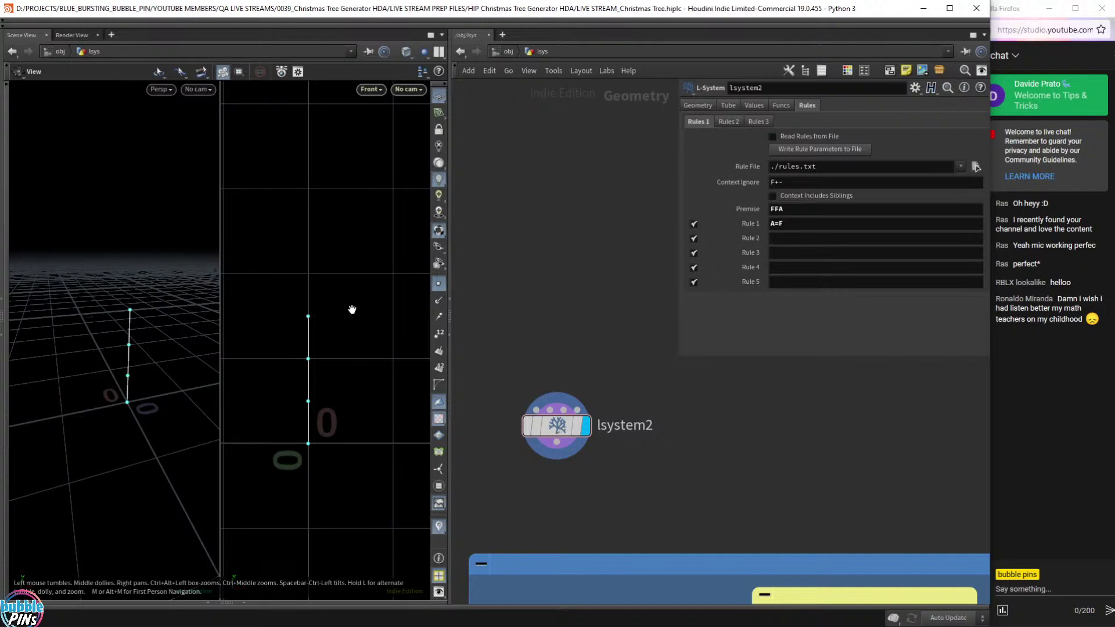
scroll(350, 310, "up", 3)
right_click_drag(333, 333, 359, 315)
left_click_drag(71, 341, 136, 395)
scroll(135, 363, "up", 5)
right_click_drag(137, 395, 136, 400)
left_click(802, 226)
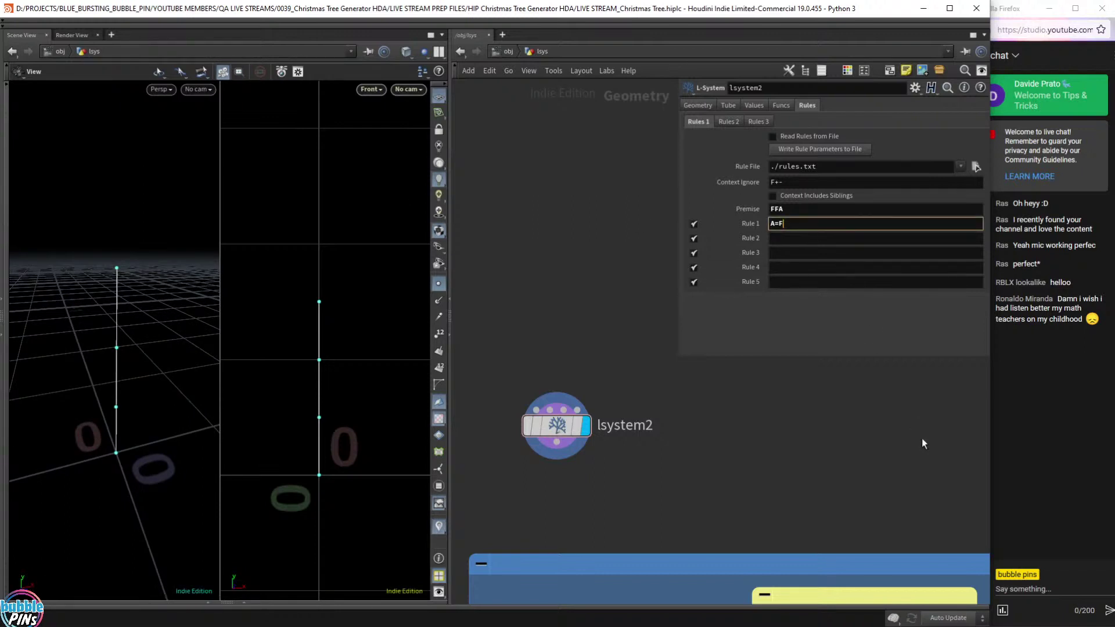
type("[F]")
key("Return")
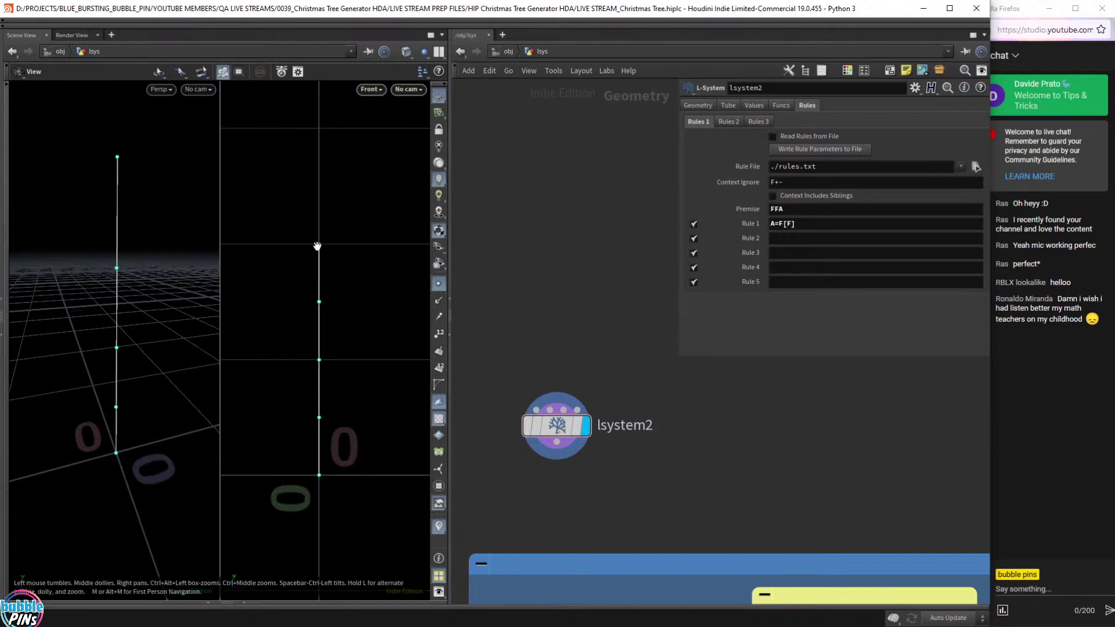
Insert a + turn inside the brackets of Rule 1, giving A=F[+F].
left_click(792, 224)
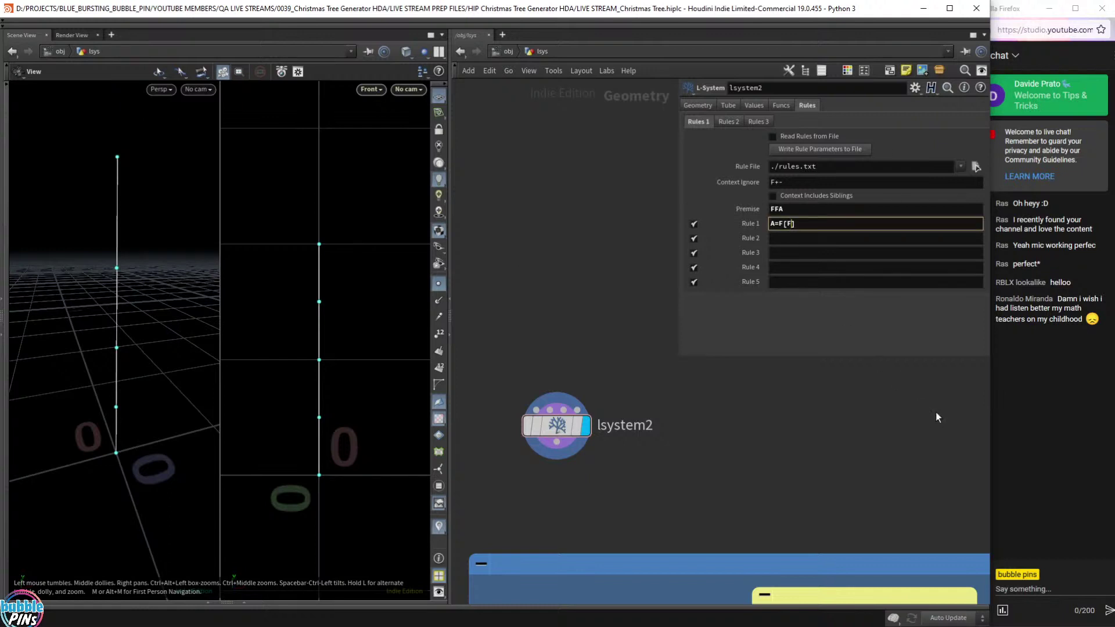
key("Left")
type("+")
key("Return")
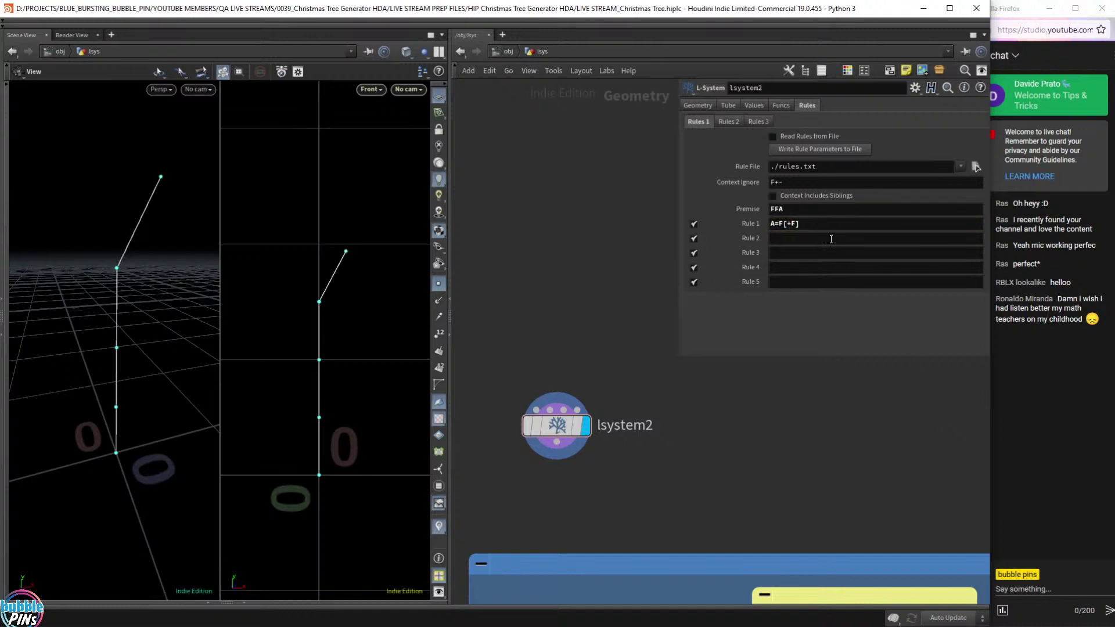
Append a second, opposite branch [-F] to Rule 1, giving A=F[+F][-F].
left_click(809, 229)
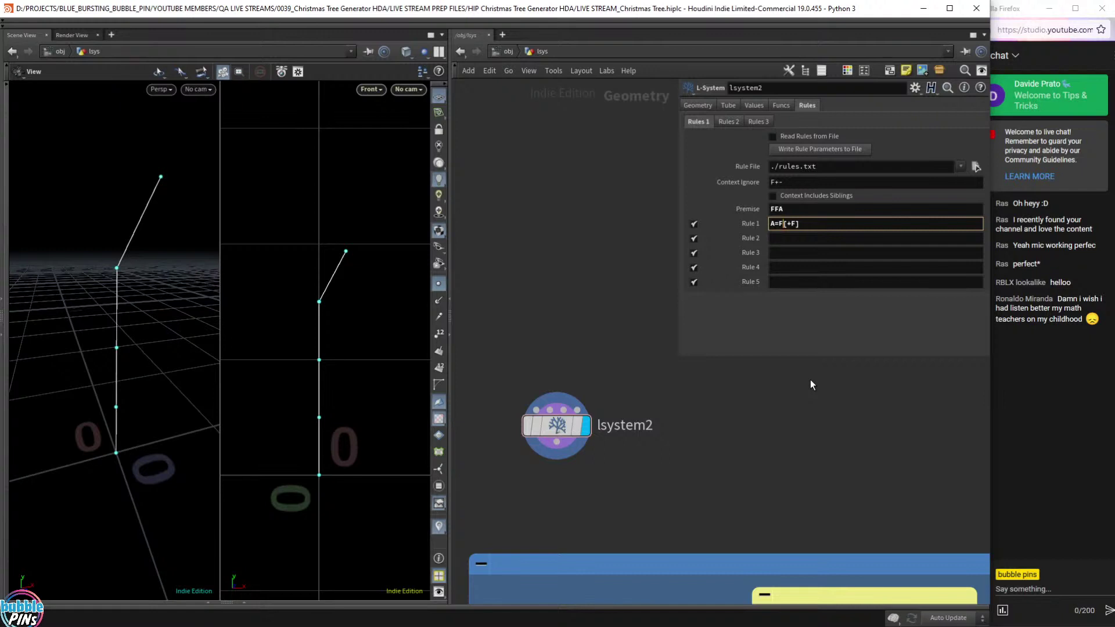
key("Right")
scroll(317, 290, "down", 1)
scroll(346, 273, "up", 3)
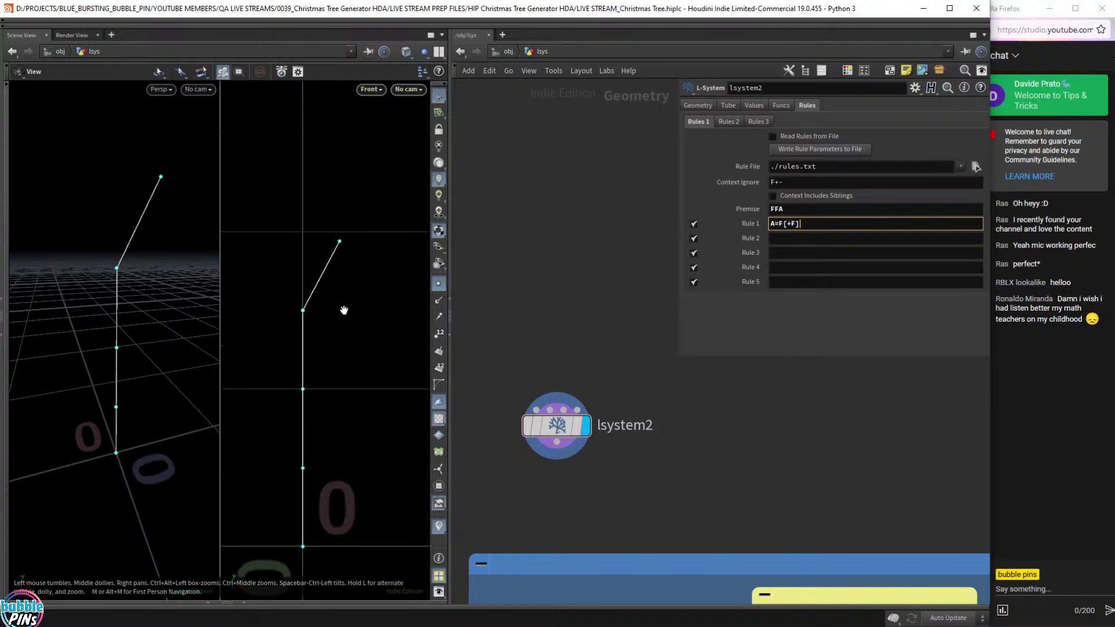
right_click_drag(344, 312, 356, 289)
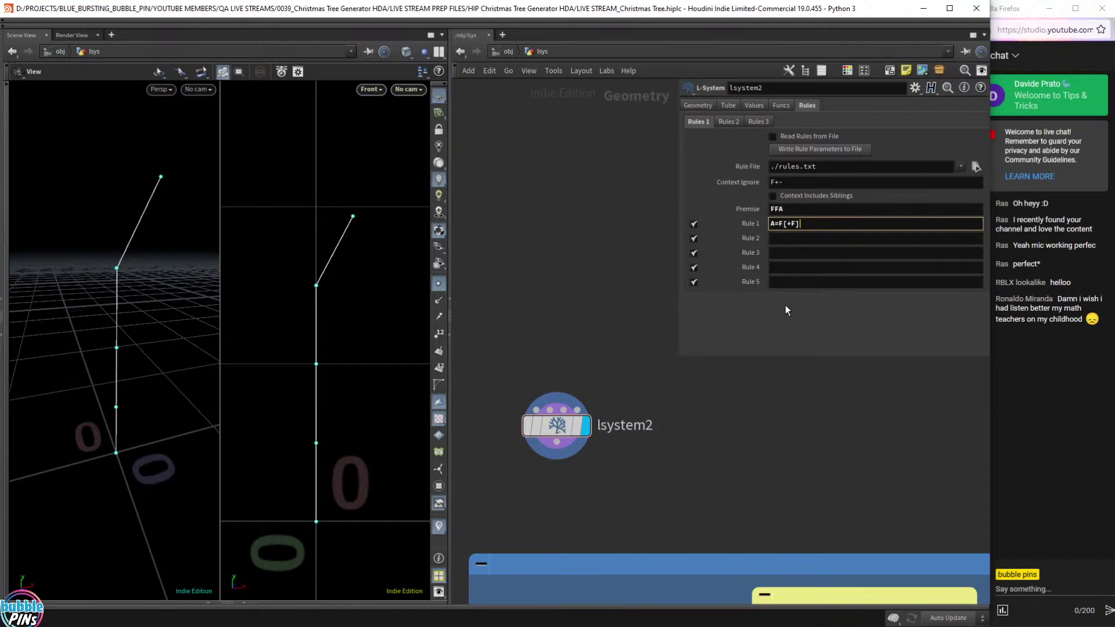
type("[-F]")
key("Return")
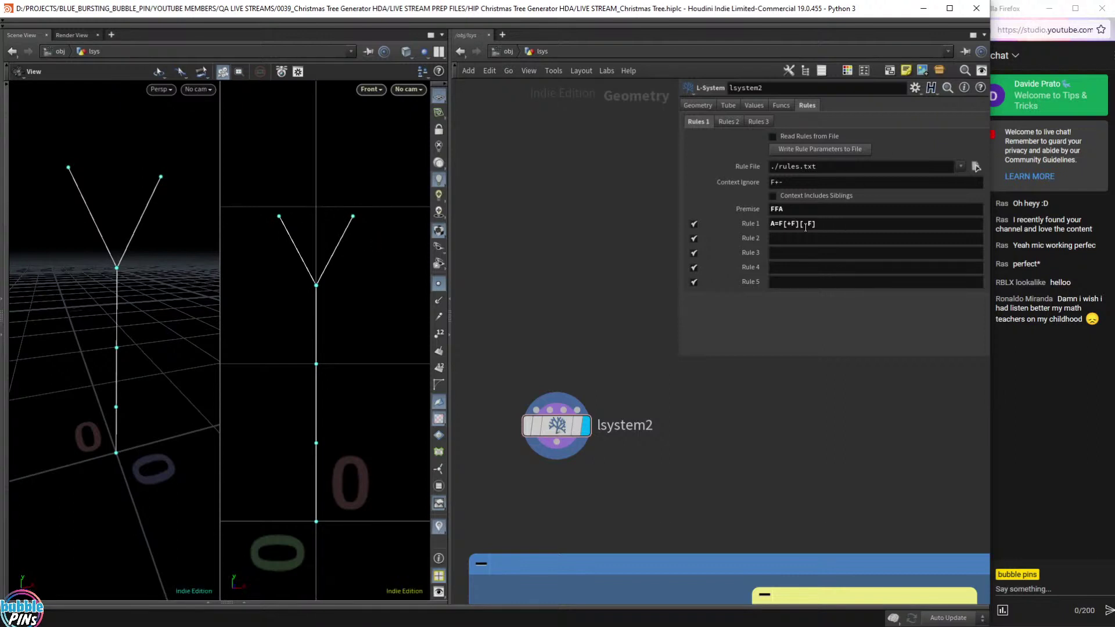
Display lsystem1, duplicate it just above the original, and display the copy.
scroll(602, 400, "down", 3)
middle_click_drag(508, 413, 671, 382)
left_click(581, 447)
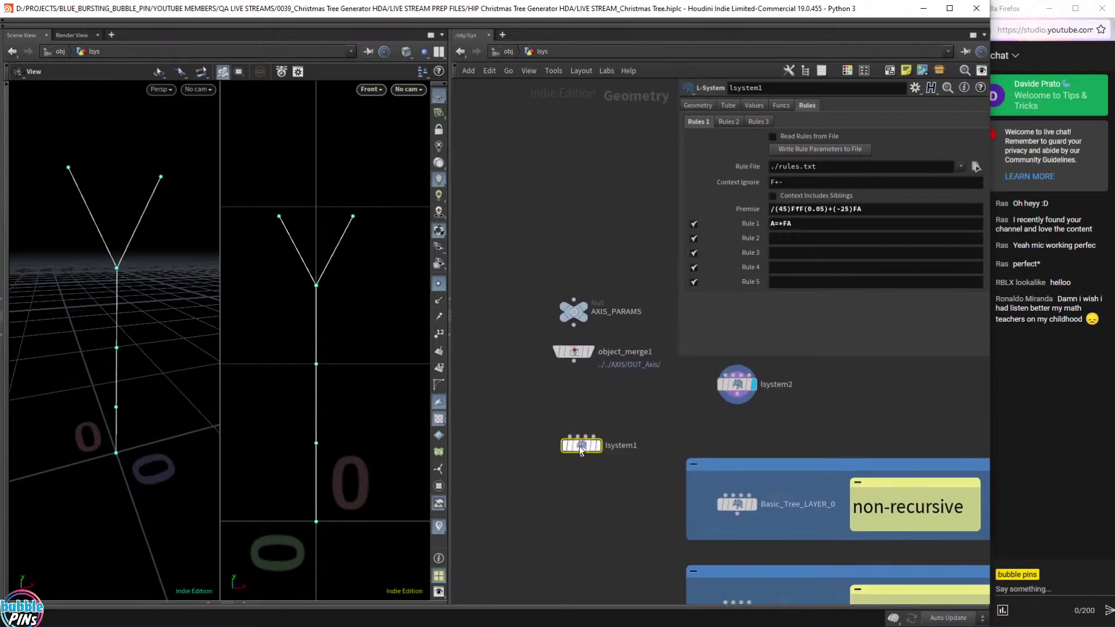
left_click(601, 448)
scroll(241, 283, "down", 4)
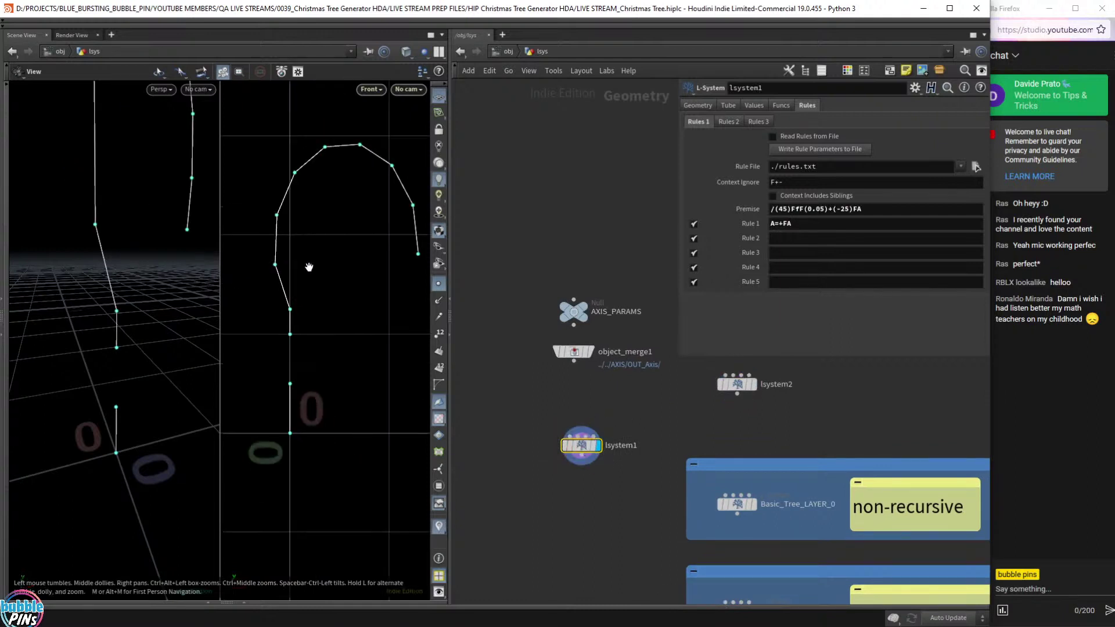
right_click_drag(309, 268, 290, 311)
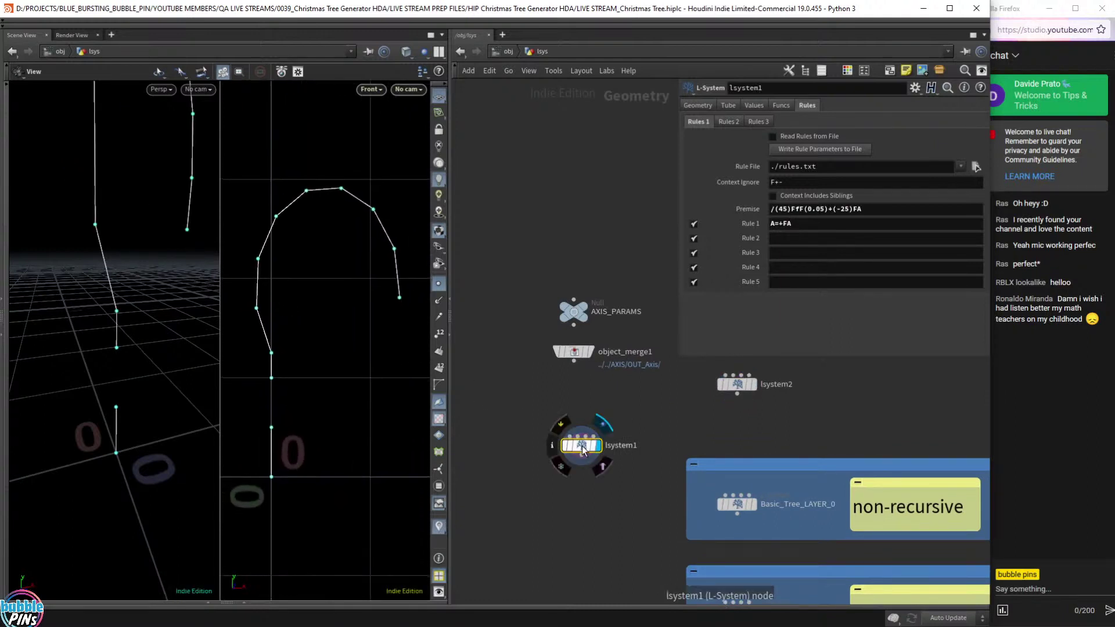
left_click_drag(583, 450, 577, 427)
left_click(591, 427)
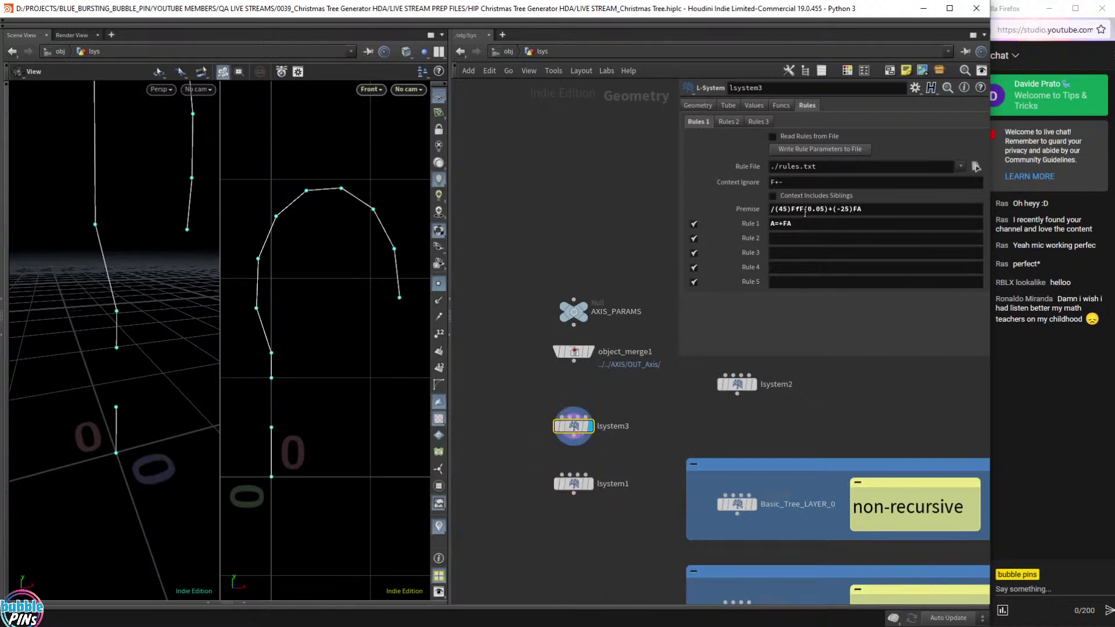
Replace the entire Premise of the duplicated L-System with FFA.
scroll(623, 404, "up", 5)
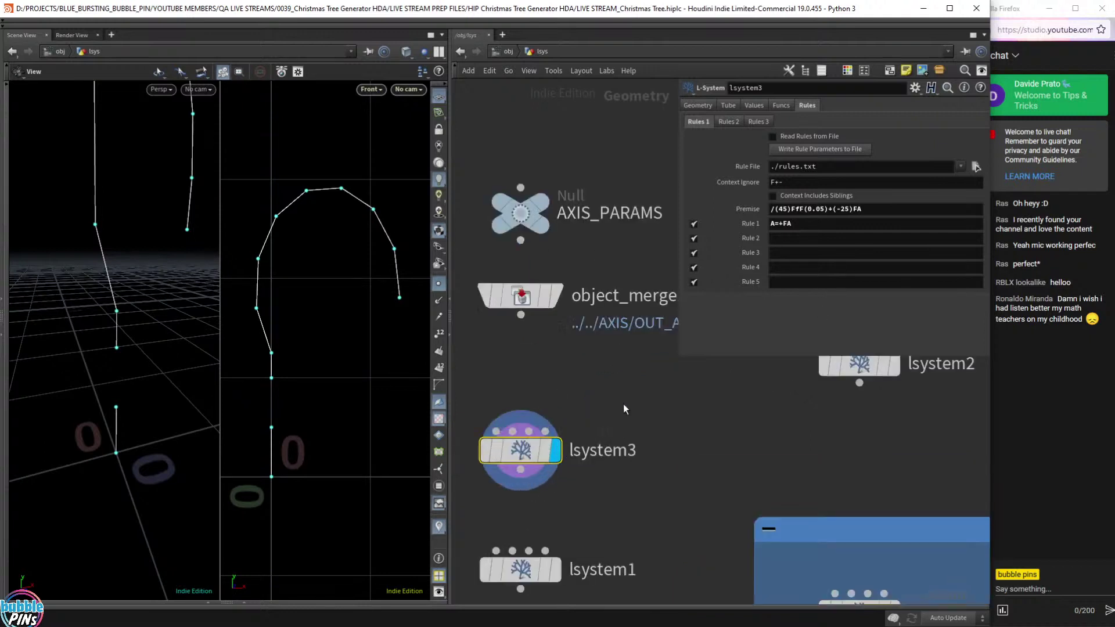
left_click_drag(865, 210, 760, 223)
left_click(863, 209)
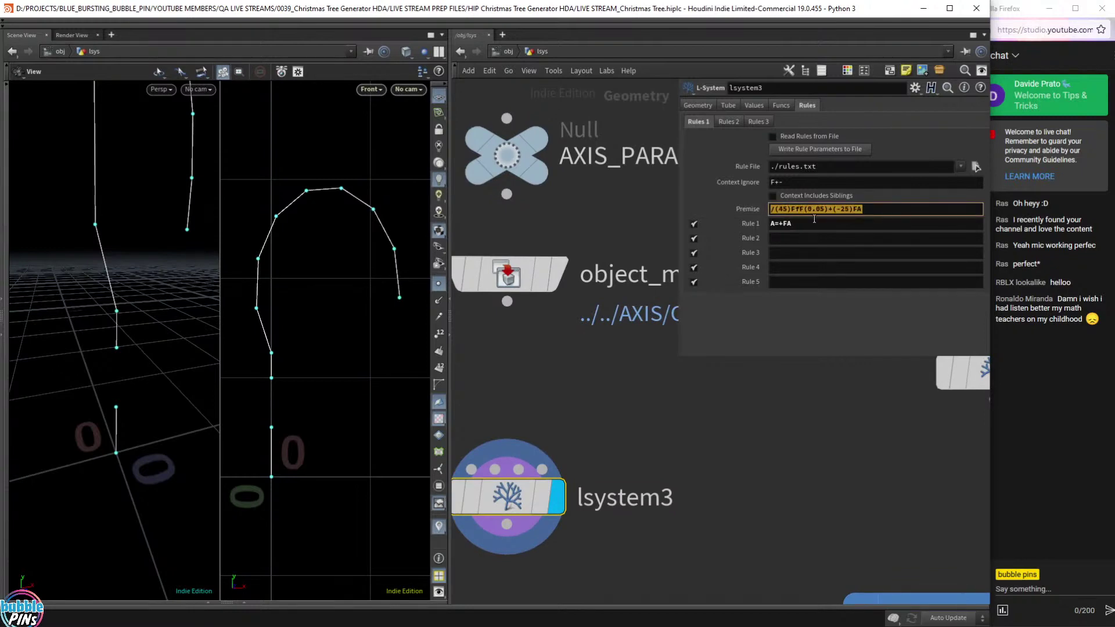
key("BackSpace")
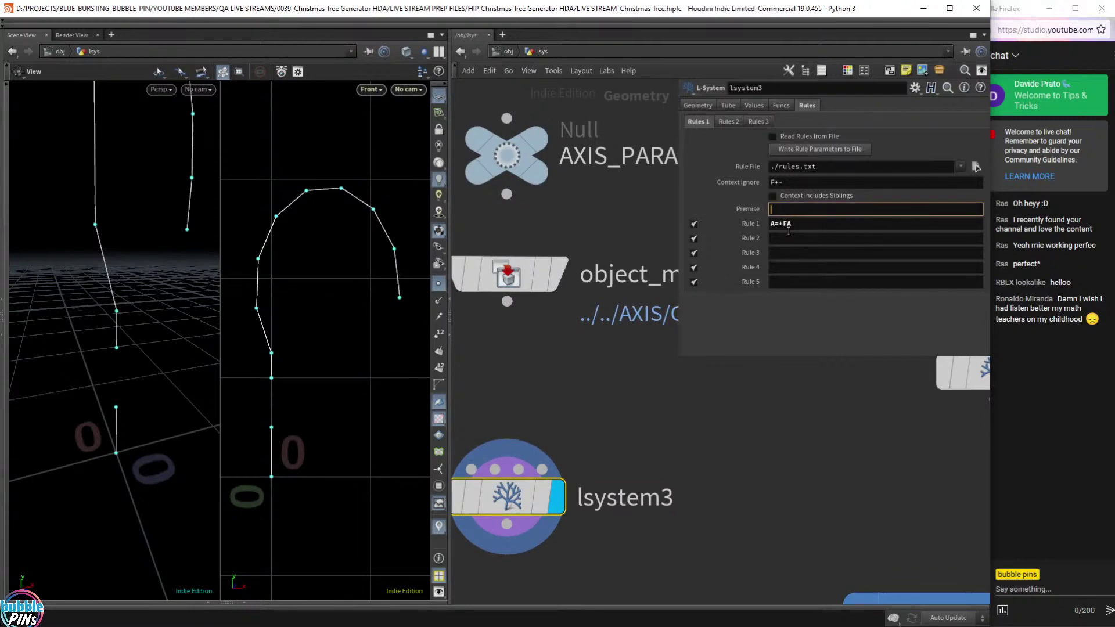
type("FFA")
left_click(794, 226)
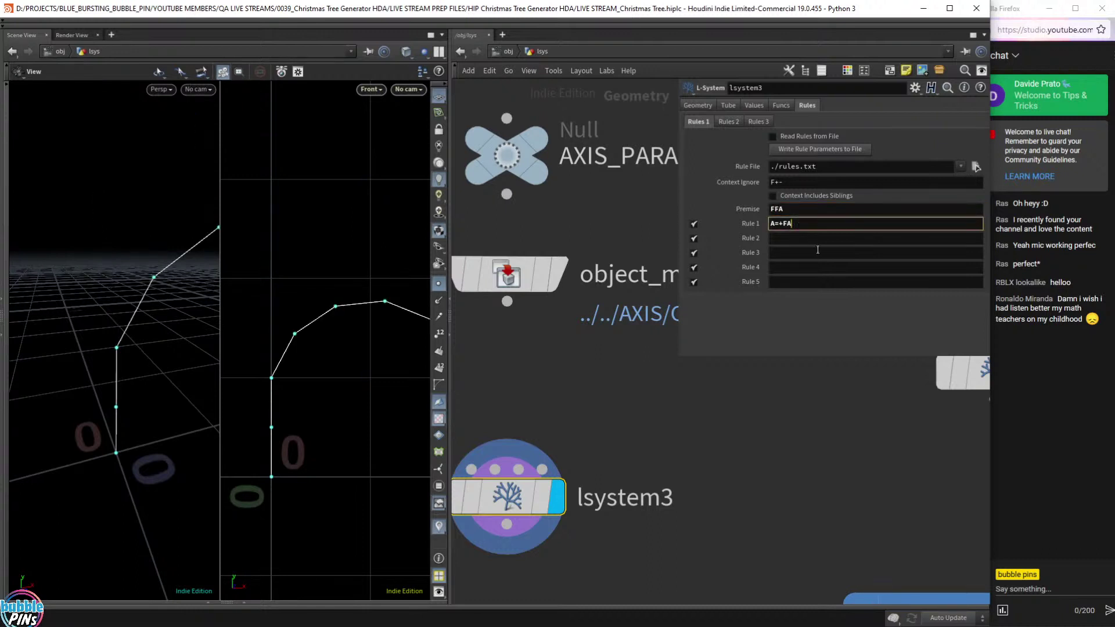
scroll(346, 346, "down", 3)
middle_click_drag(346, 346, 317, 316)
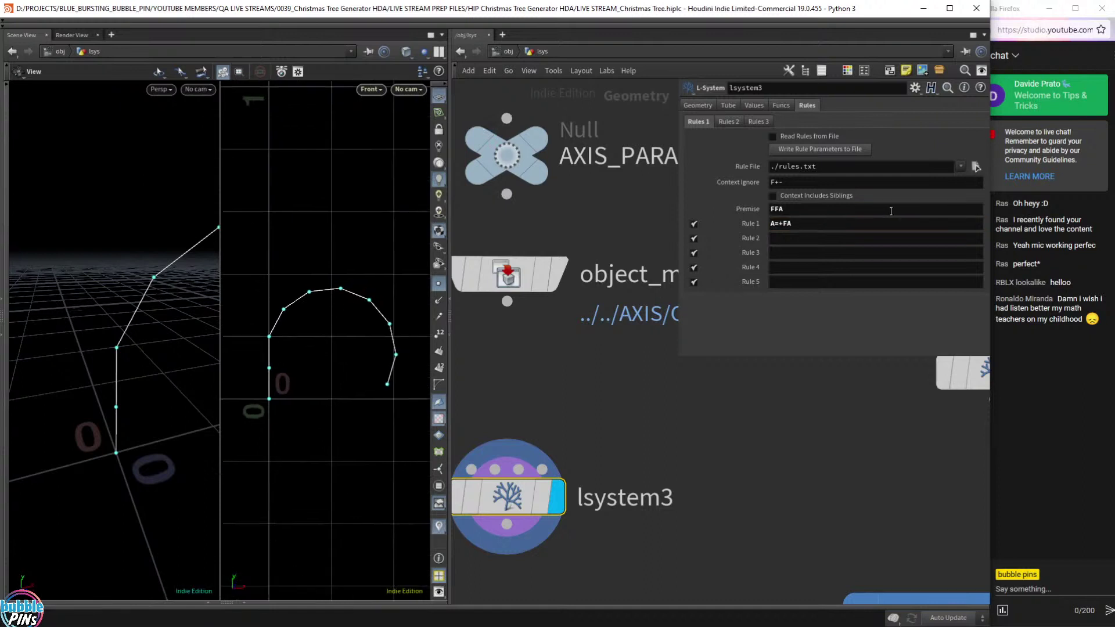
Clear Rule 1 of the duplicated L-System.
left_click(826, 224)
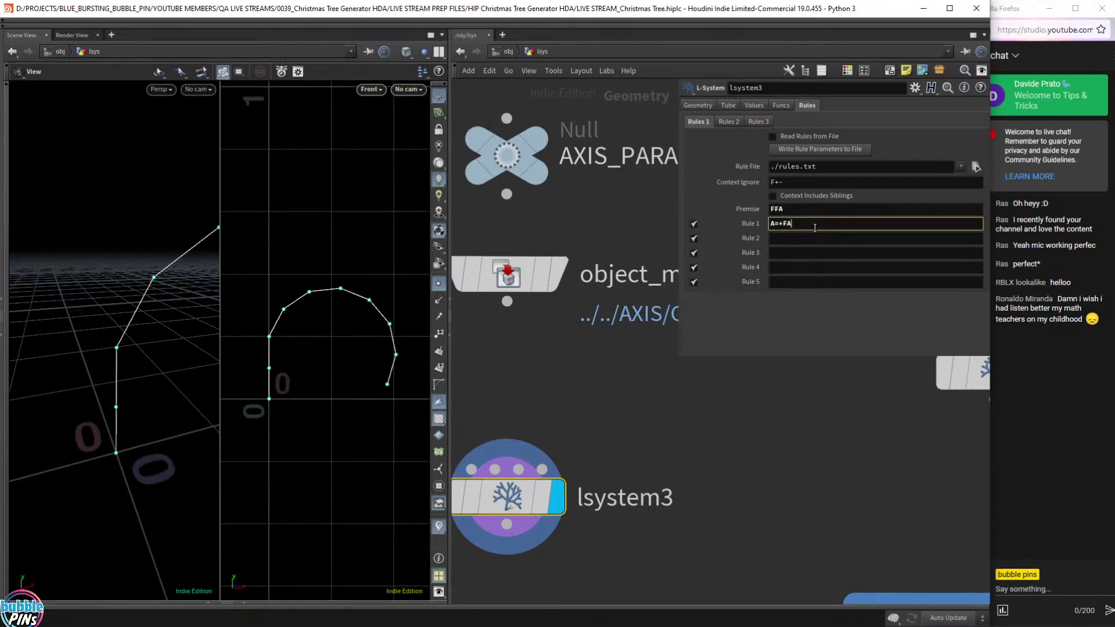
key("ctrl+a")
key("BackSpace")
key("Return")
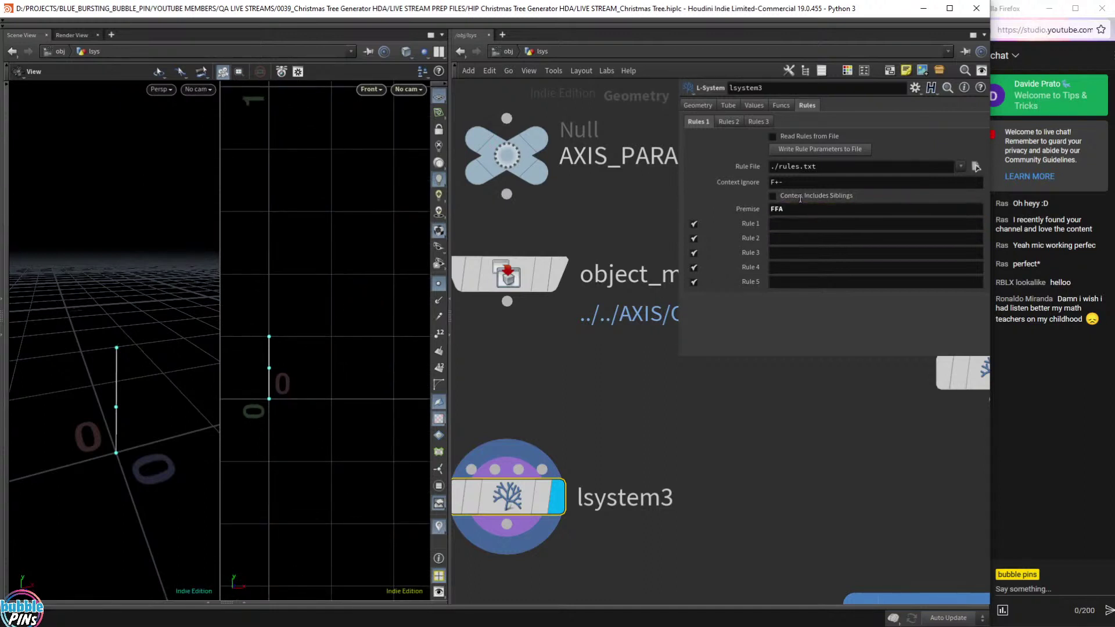
Replace the A in the duplicate's Premise with unbracketed turns, giving FF-F+F.
left_click(796, 209)
key("BackSpace")
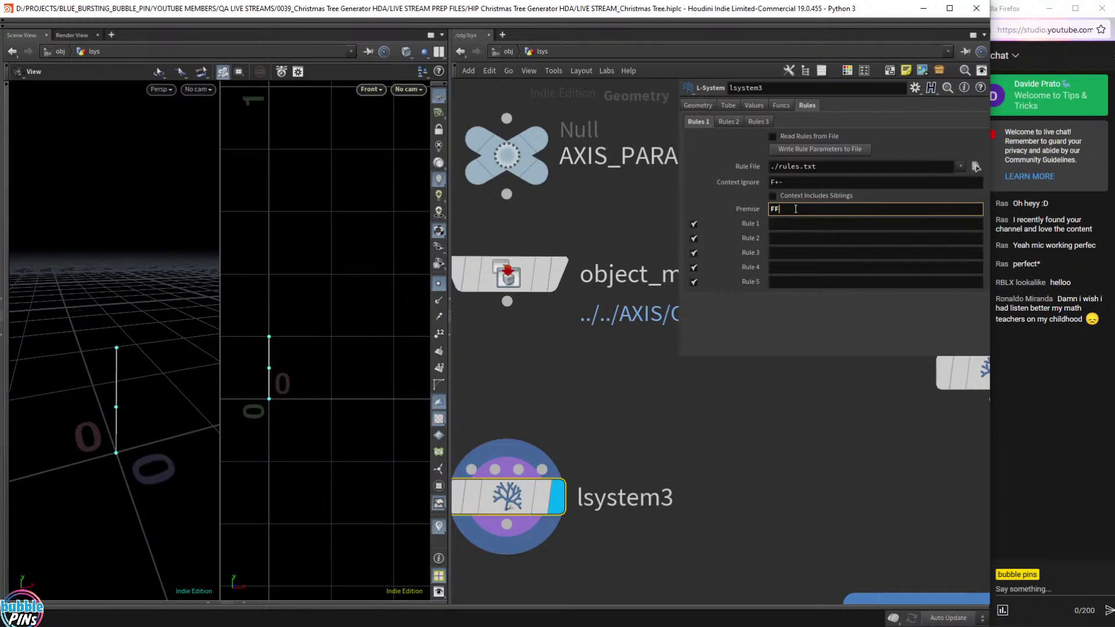
type("[")
type("-")
type("F")
type("+F")
key("Return")
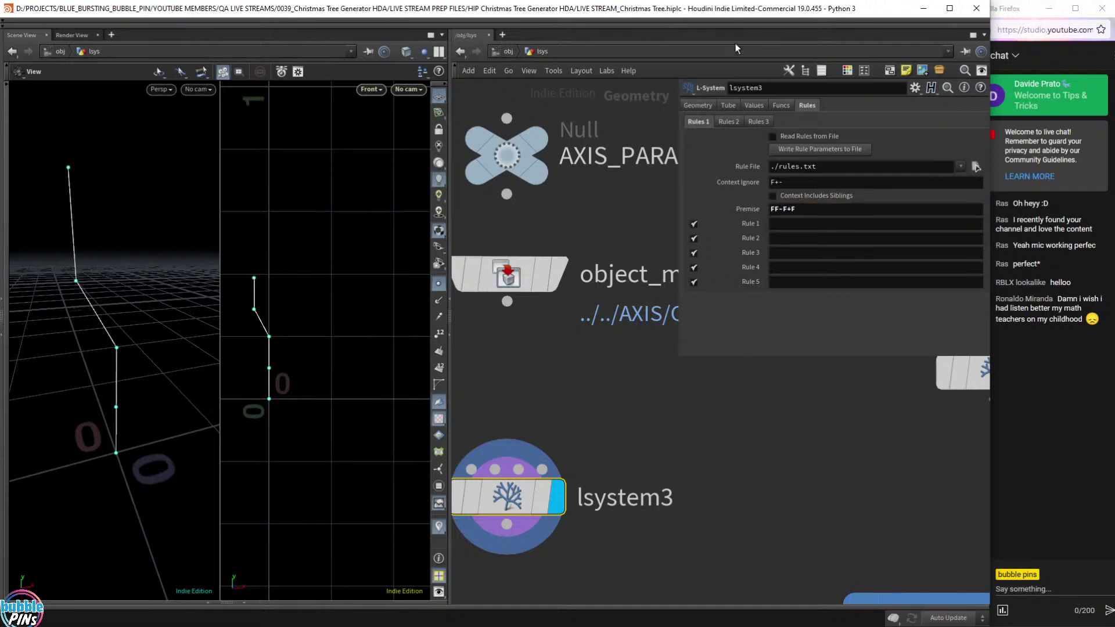
Delete the trailing +F from the Premise, leaving FF-F, and add it back to give FF-F+F.
left_click(805, 209)
key("BackSpace")
key("BackSpace")
key("Return")
right_click_drag(272, 364, 334, 345)
scroll(355, 343, "up", 5)
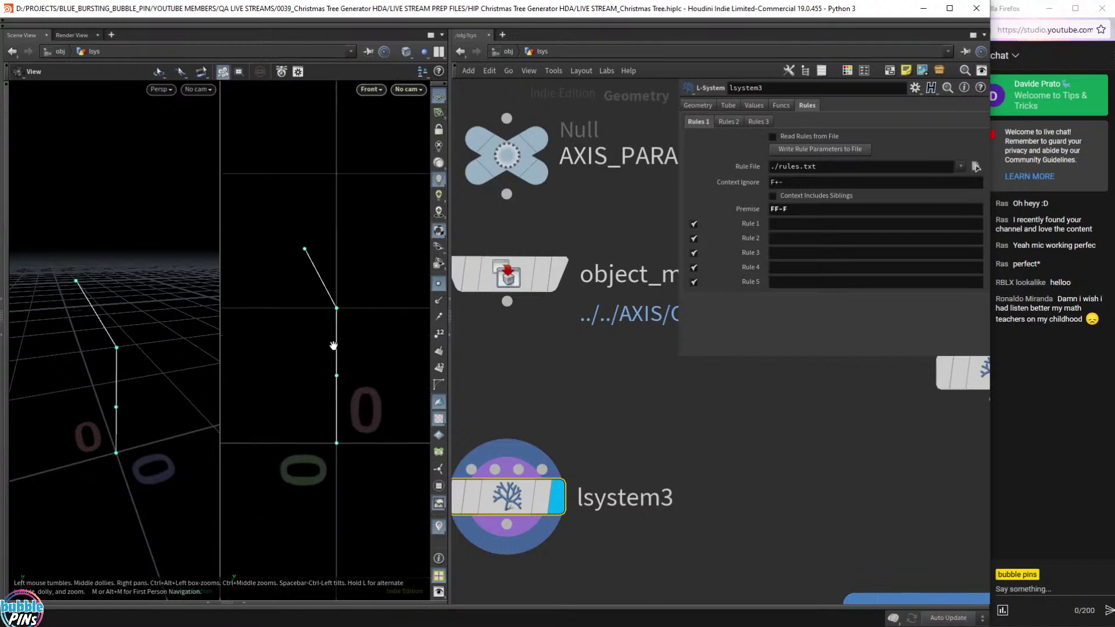
left_click(808, 214)
type("+F")
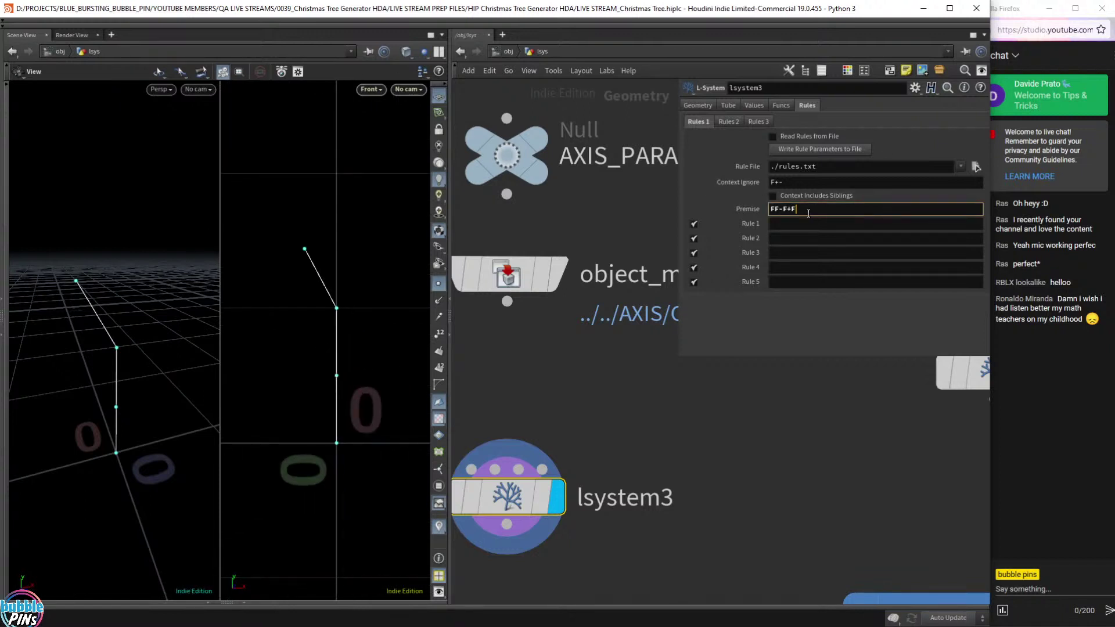
key("Return")
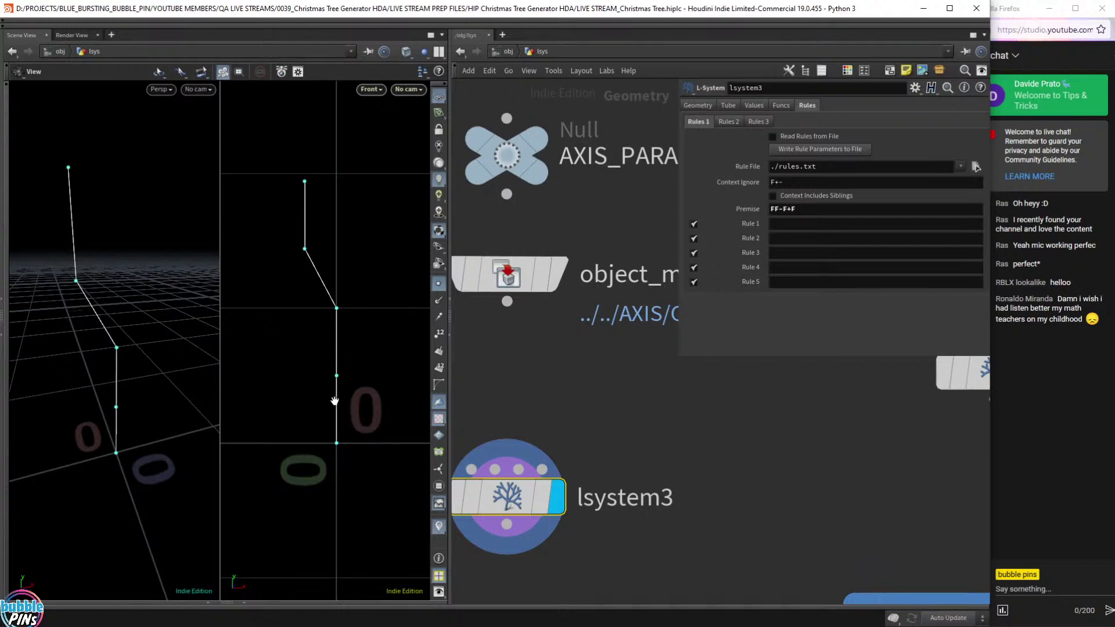
Display the lsystem2 node again and select it to show its rules.
scroll(768, 444, "down", 2)
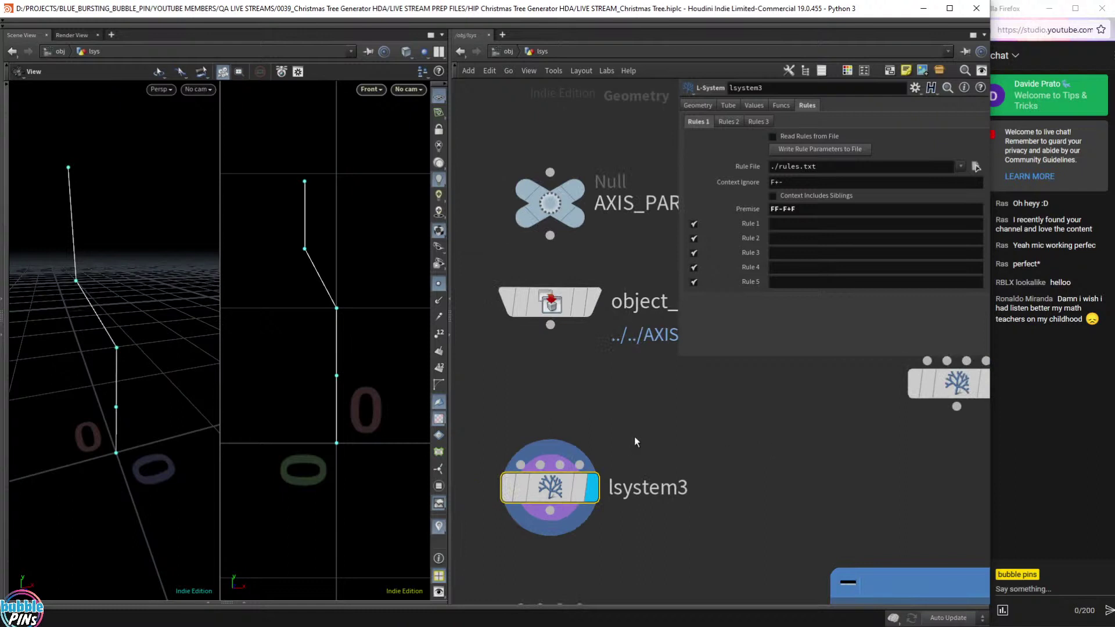
middle_click_drag(864, 440, 549, 476)
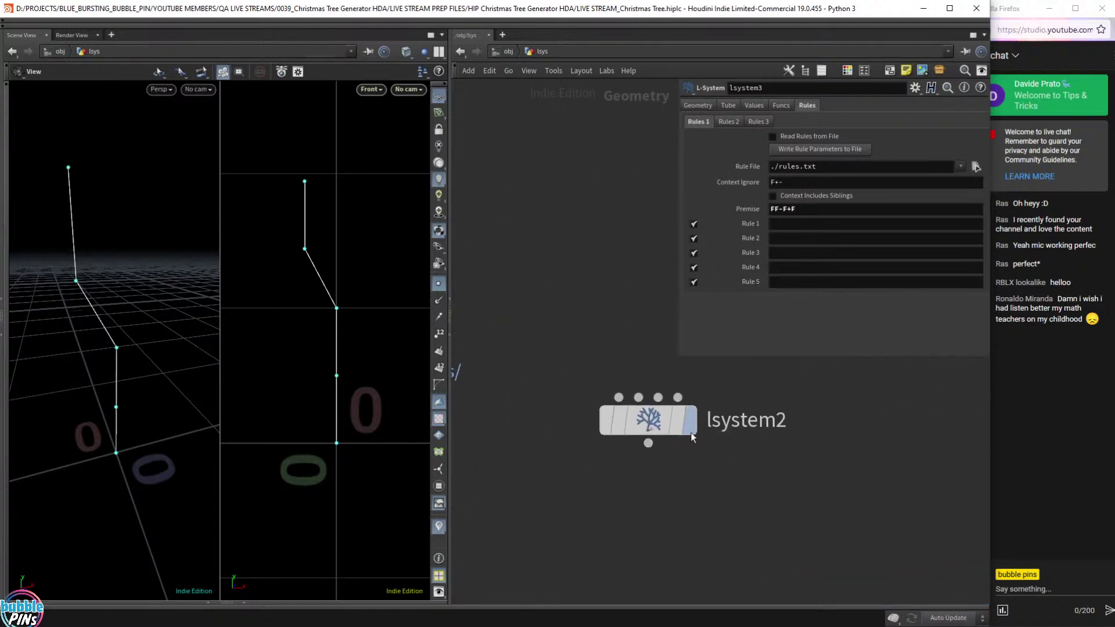
left_click(690, 428)
left_click(666, 432)
middle_click_drag(769, 433, 686, 454)
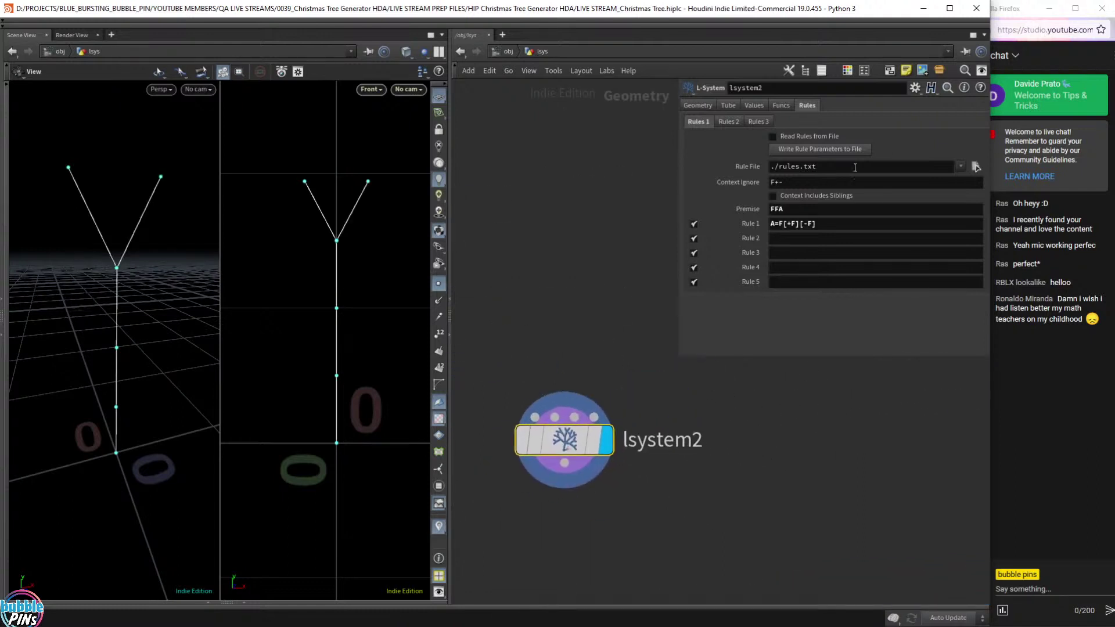
Examine the bracketed branches [+F] and [-F] in Rule 1 of lsystem2, highlighting each one in turn.
left_click(800, 225)
left_click_drag(786, 226, 801, 227)
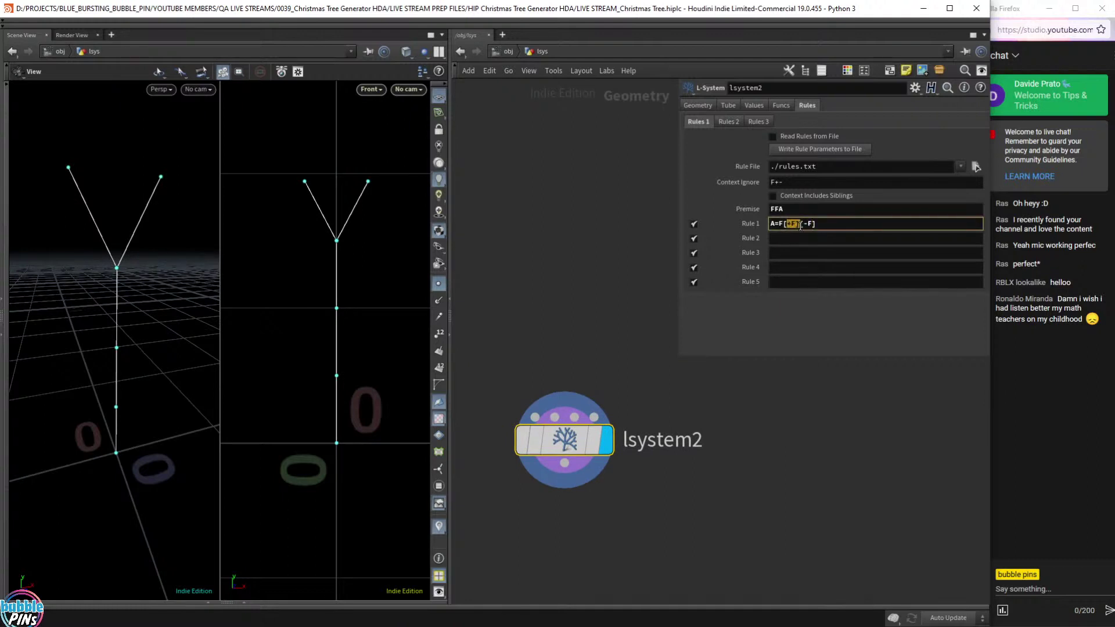
left_click(802, 227)
key("Left")
key("Left")
key("Left")
left_click_drag(784, 227, 798, 230)
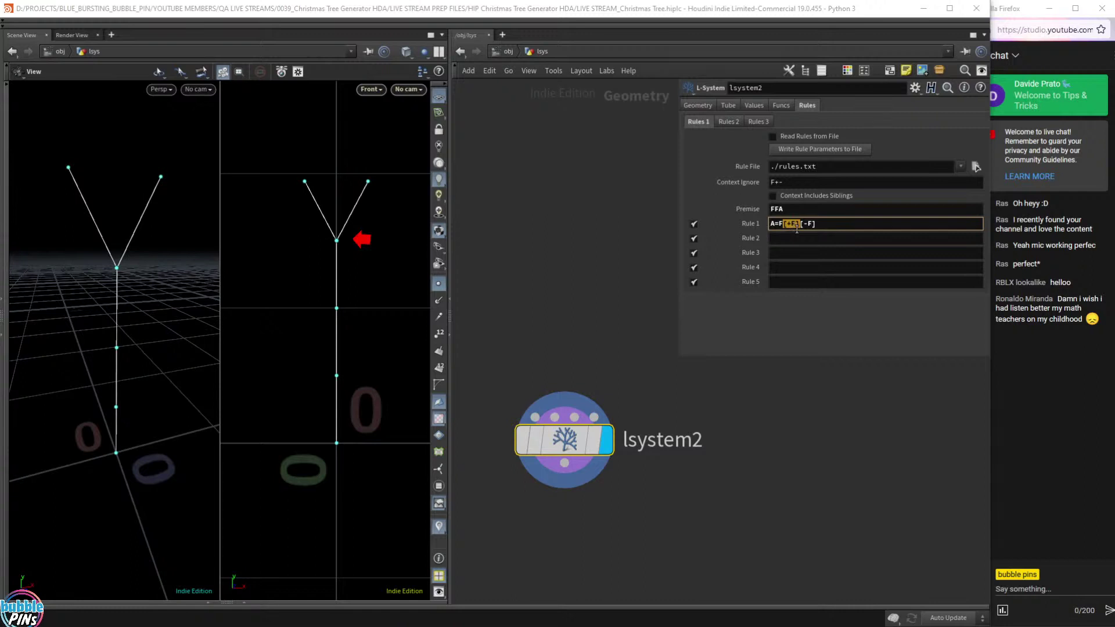
left_click_drag(787, 225, 800, 226)
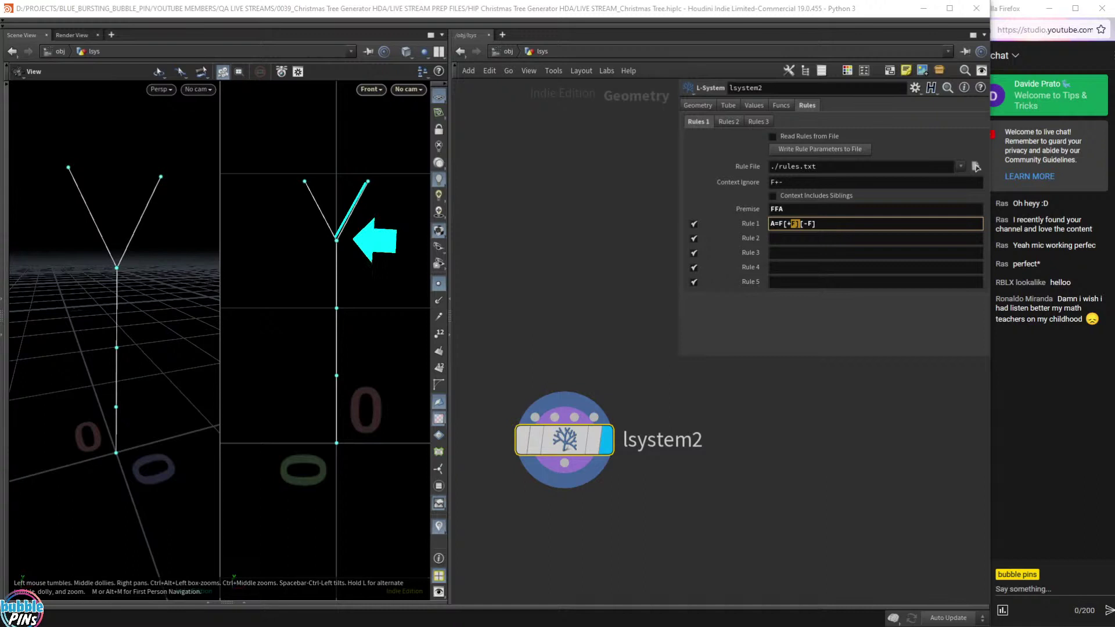
left_click(801, 224)
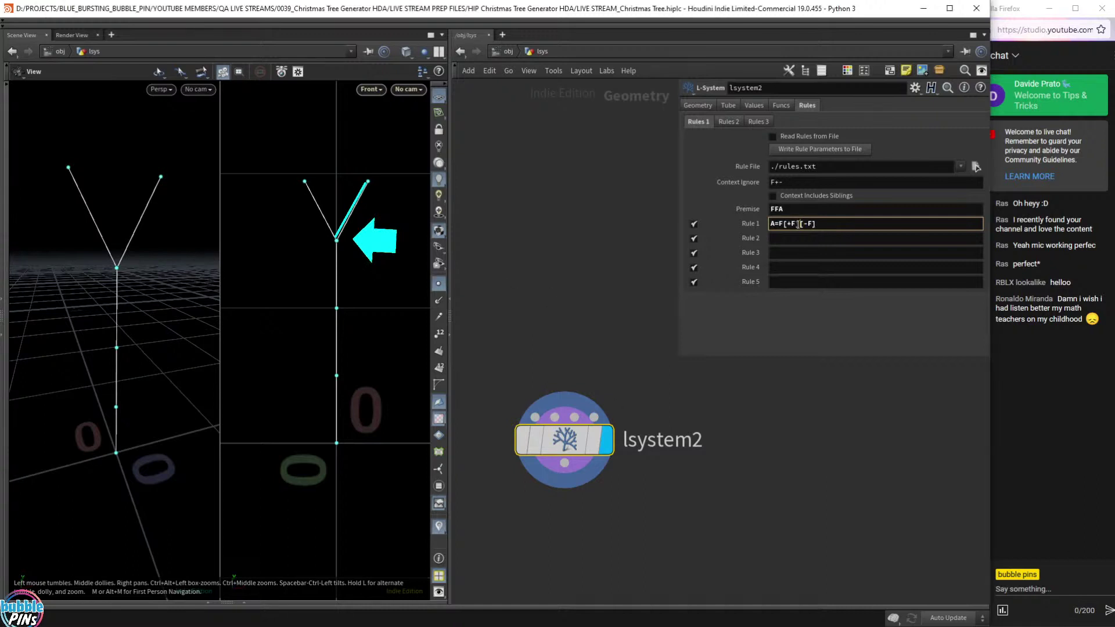
left_click_drag(799, 225, 819, 228)
left_click(802, 226)
left_click_drag(802, 226, 819, 226)
left_click(784, 224)
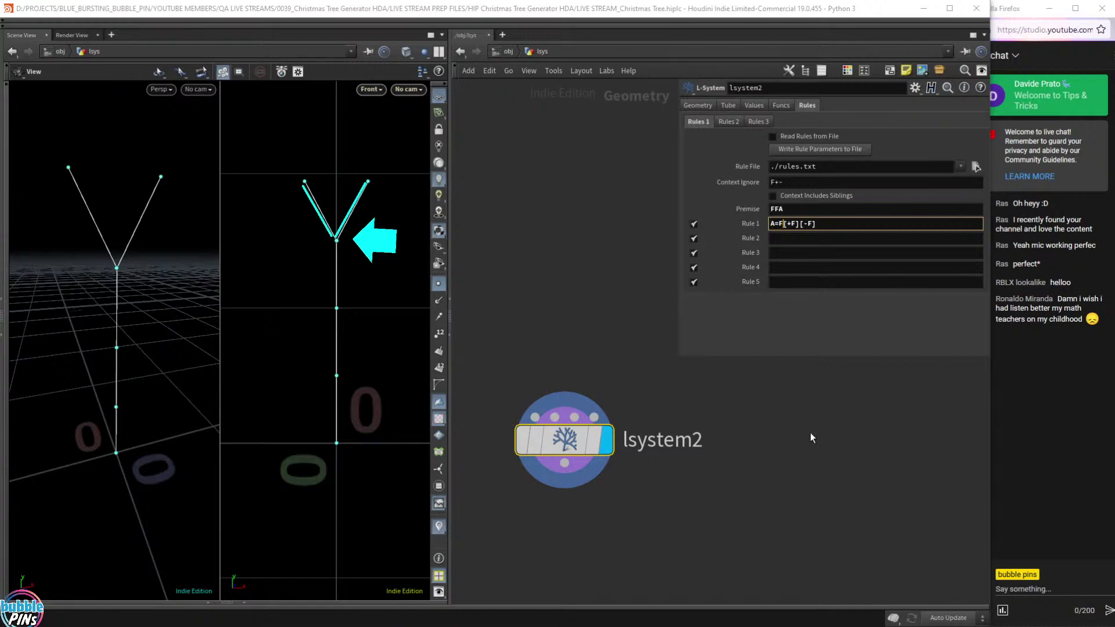
Append two straight F segments after the bracketed branches in Rule 1 of lsystem2, giving A=F[+F][-F]FF.
left_click(836, 227)
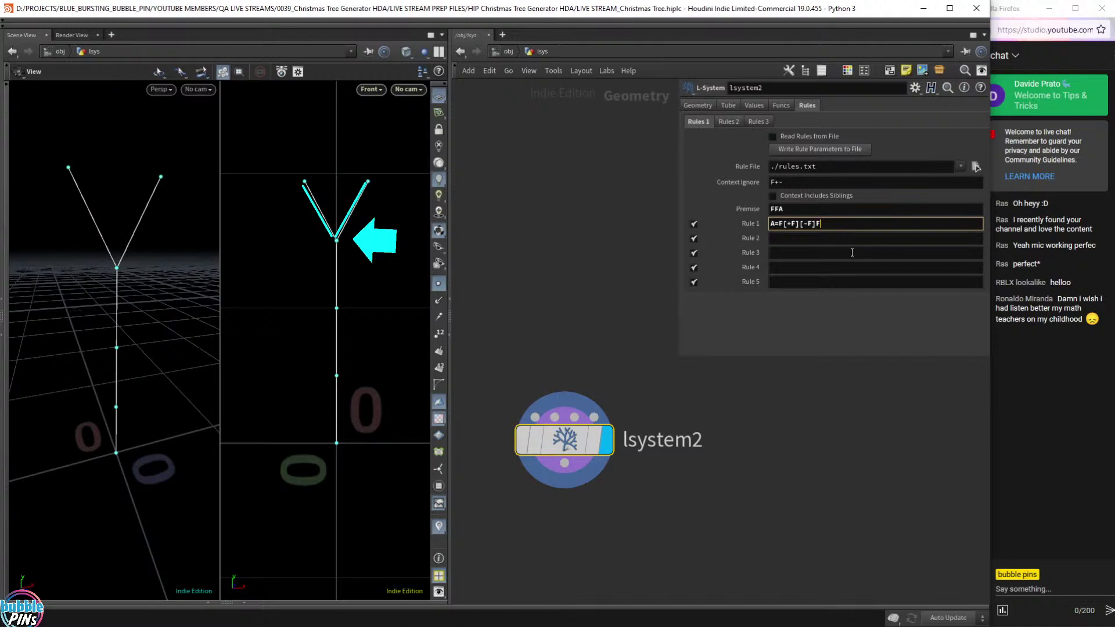
type("F")
key("Return")
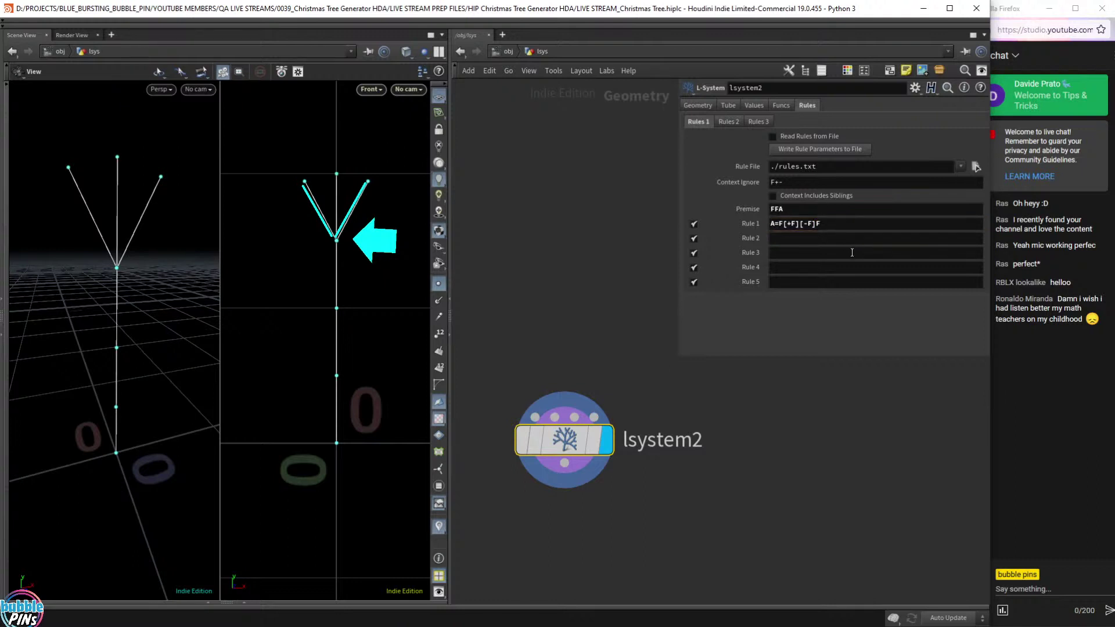
left_click(840, 230)
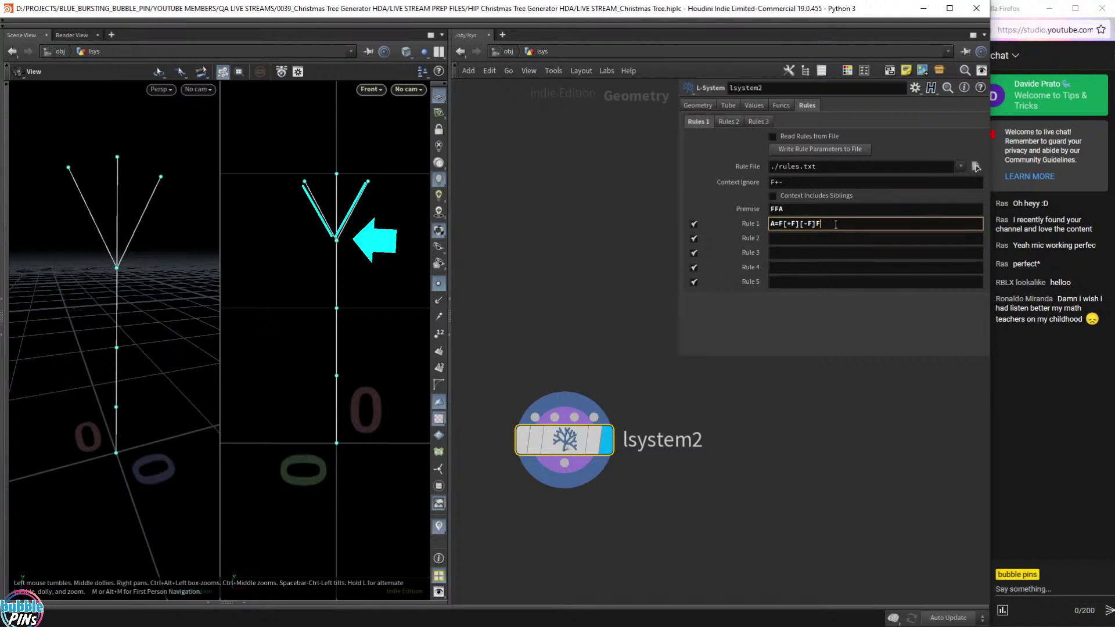
type("F")
key("Return")
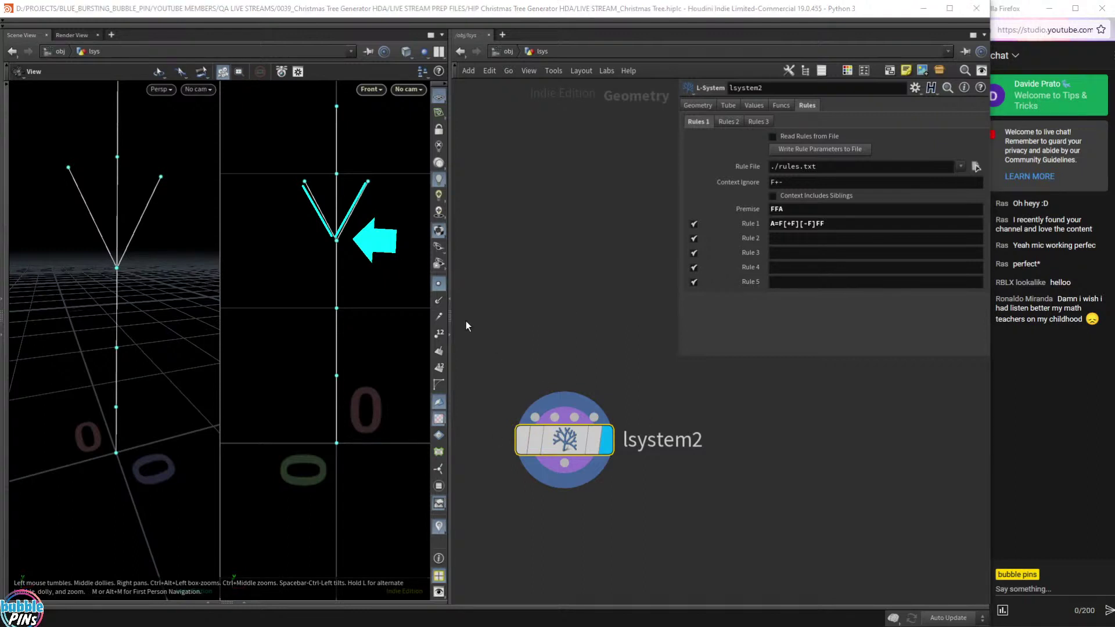
right_click_drag(354, 232, 344, 312)
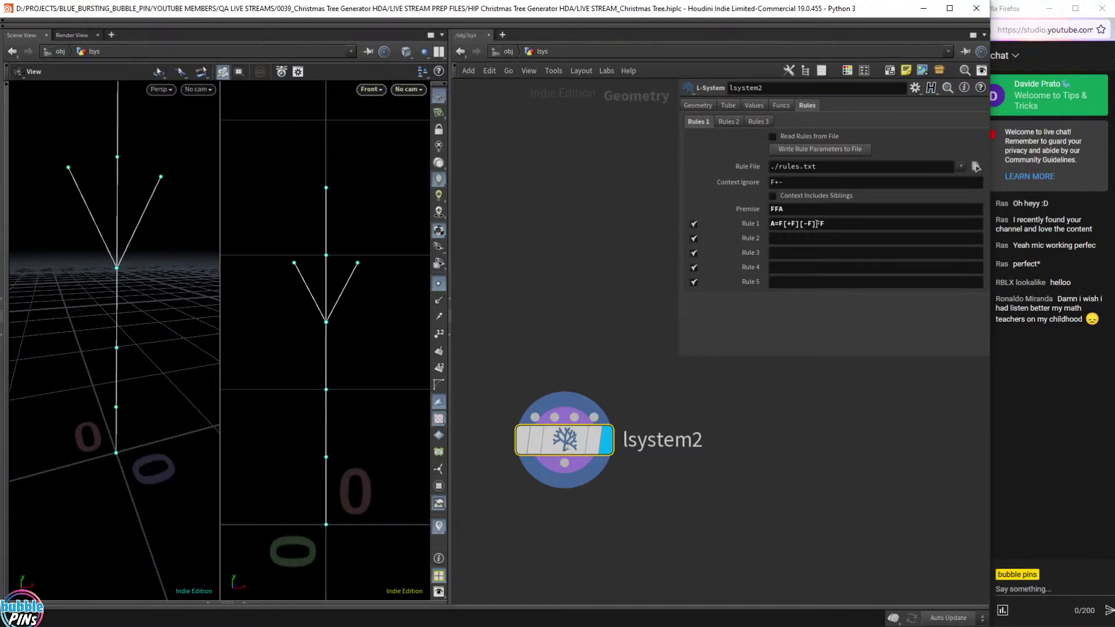
Remove the bracketed branches from Rule 1, leaving A=FFF, and insert [+F][-F] again after the first F.
left_click_drag(817, 224, 782, 226)
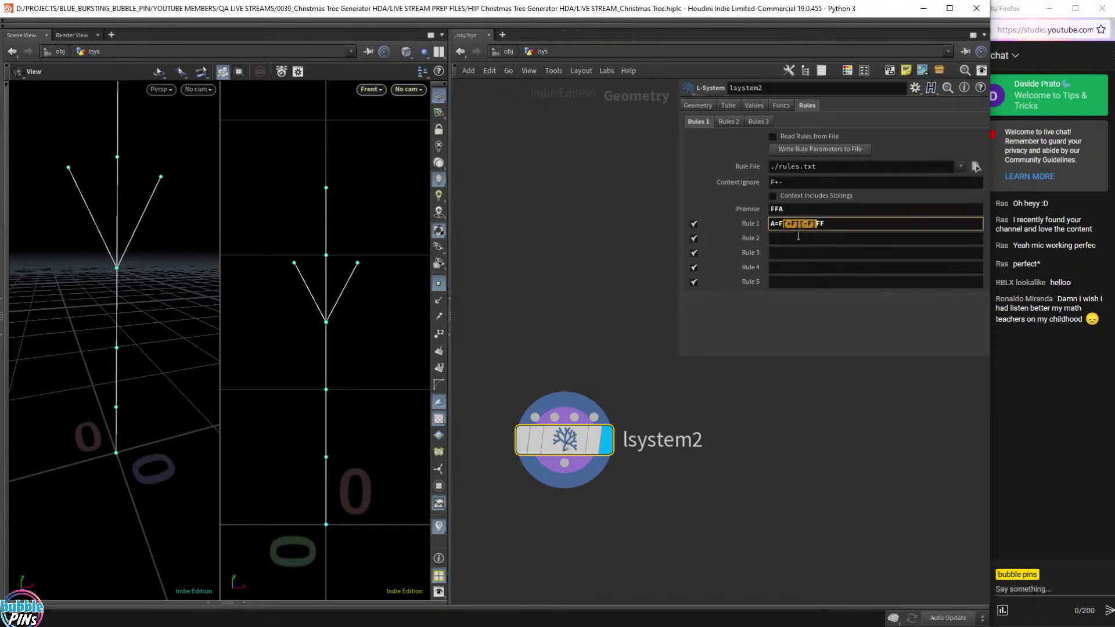
key("BackSpace")
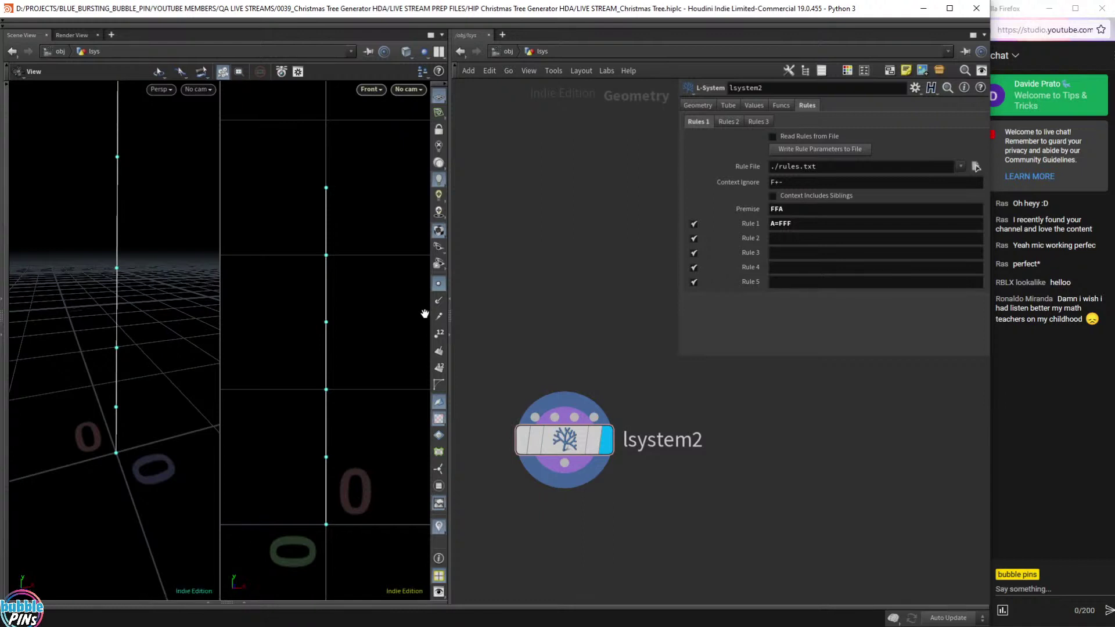
left_click(784, 223)
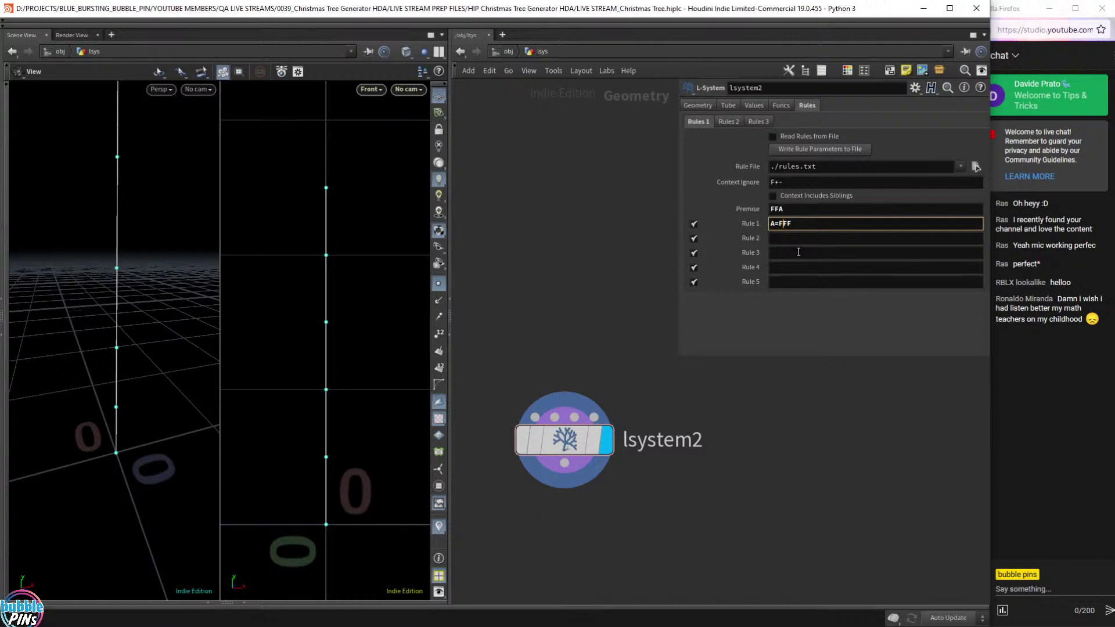
type("[+F][-F]")
key("Return")
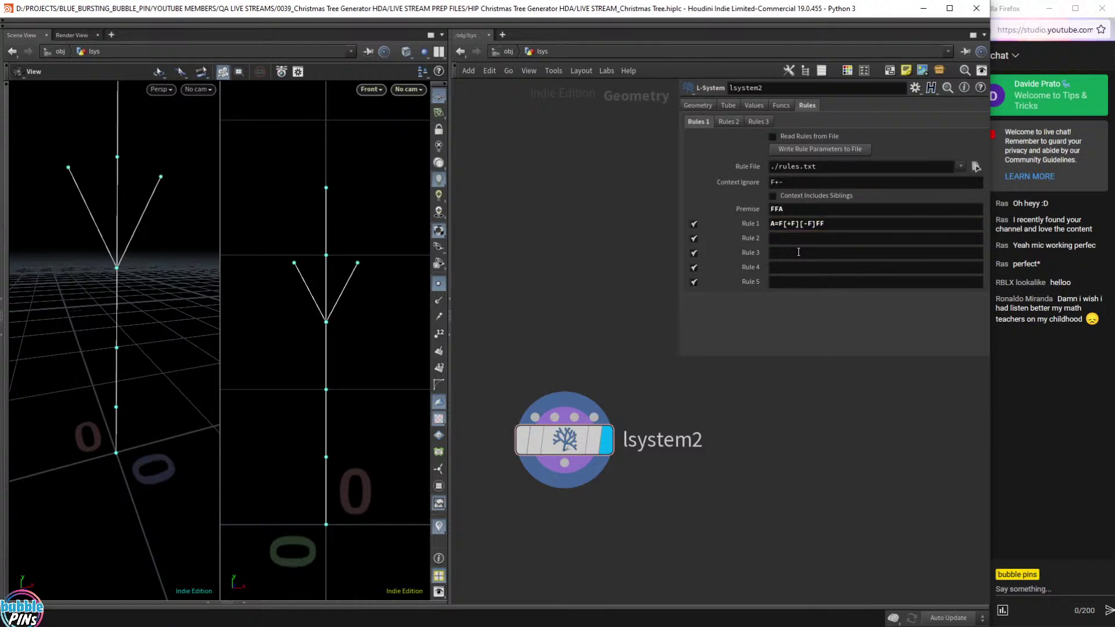
Add a second F inside the first bracketed branch of Rule 1, giving A=F[+FF][-F]FF.
left_click(792, 224)
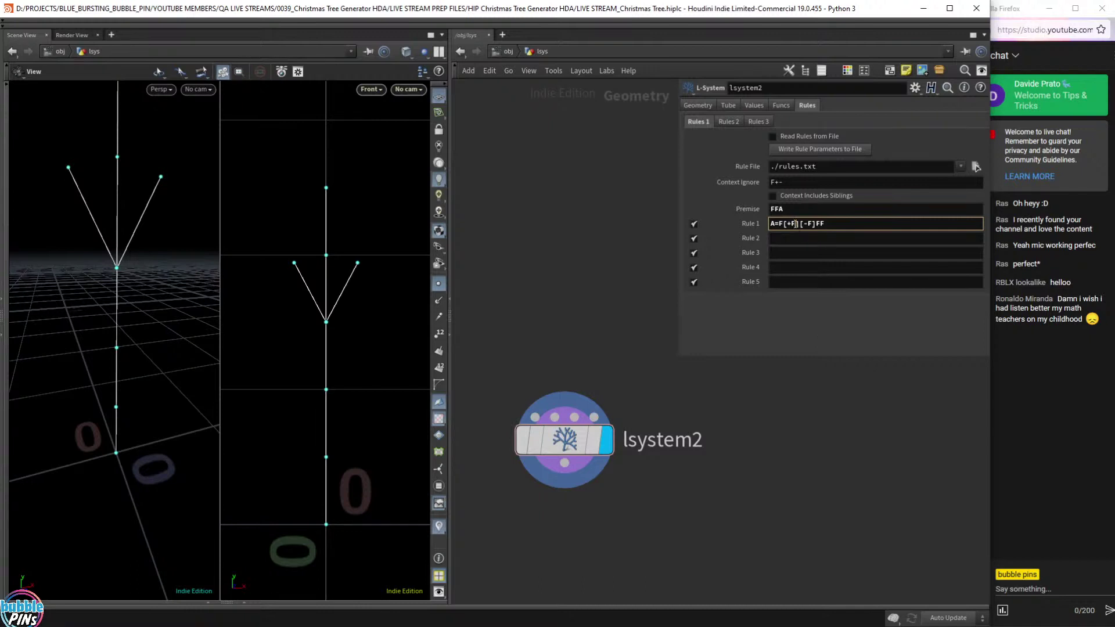
type("F")
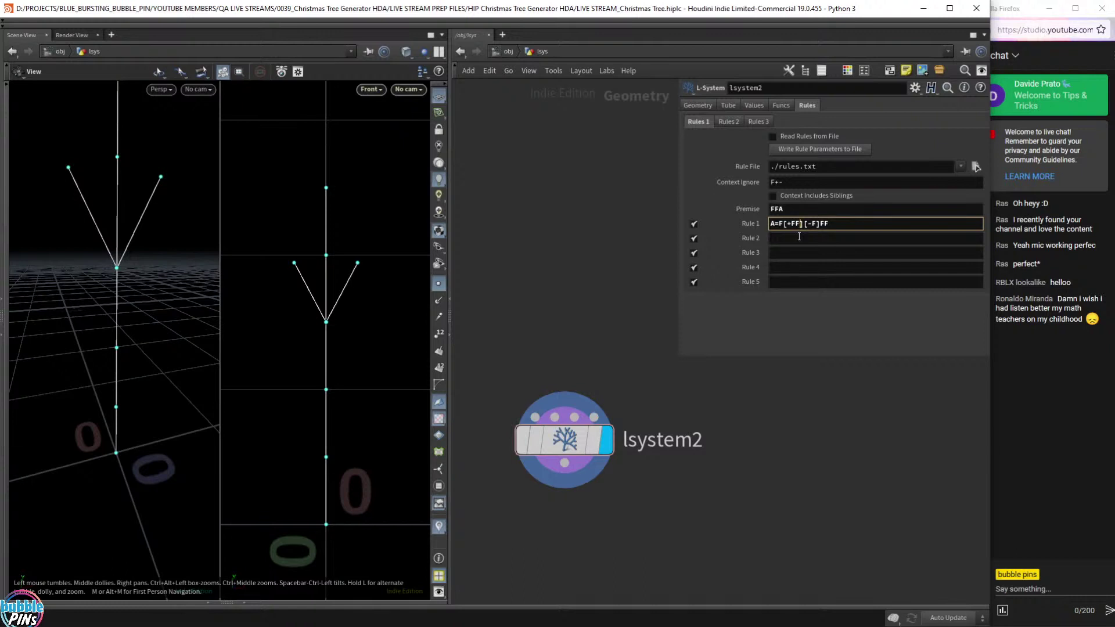
key("Return")
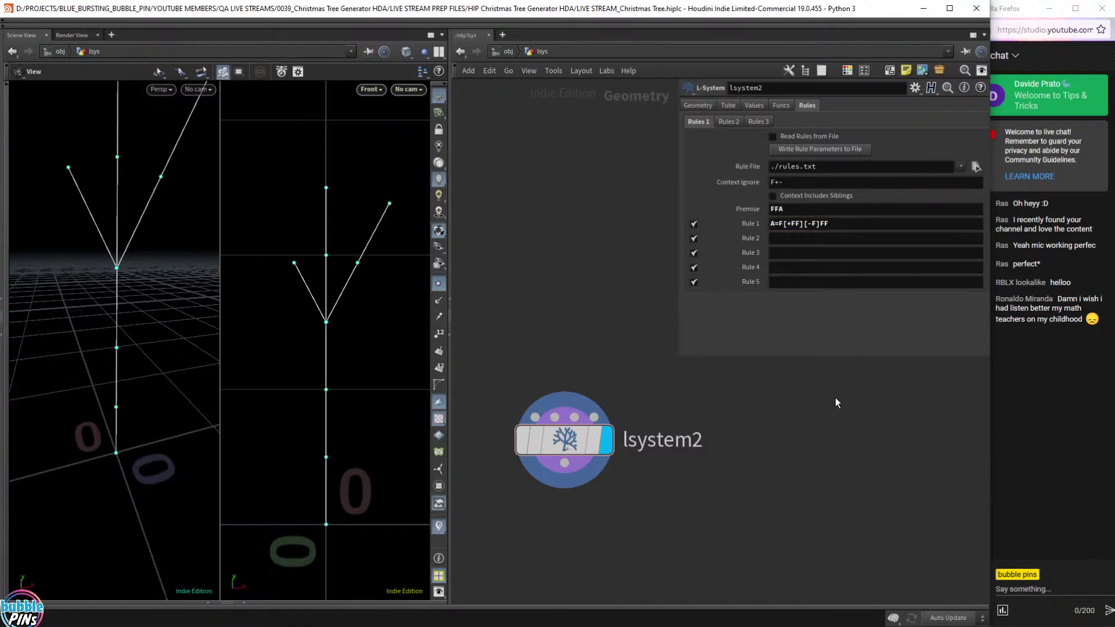
Delete the [-F] branch from Rule 1, leaving A=F[+FF]FF.
left_click(805, 225)
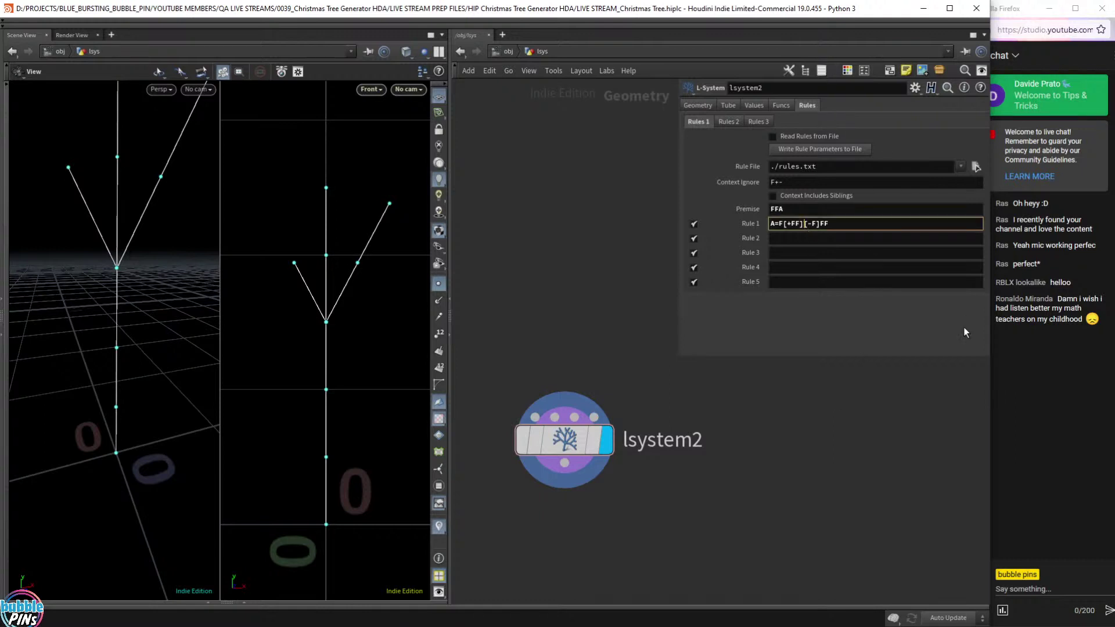
key("shift+Right")
key("shift+Right")
key("shift+Right")
key("Delete")
key("Return")
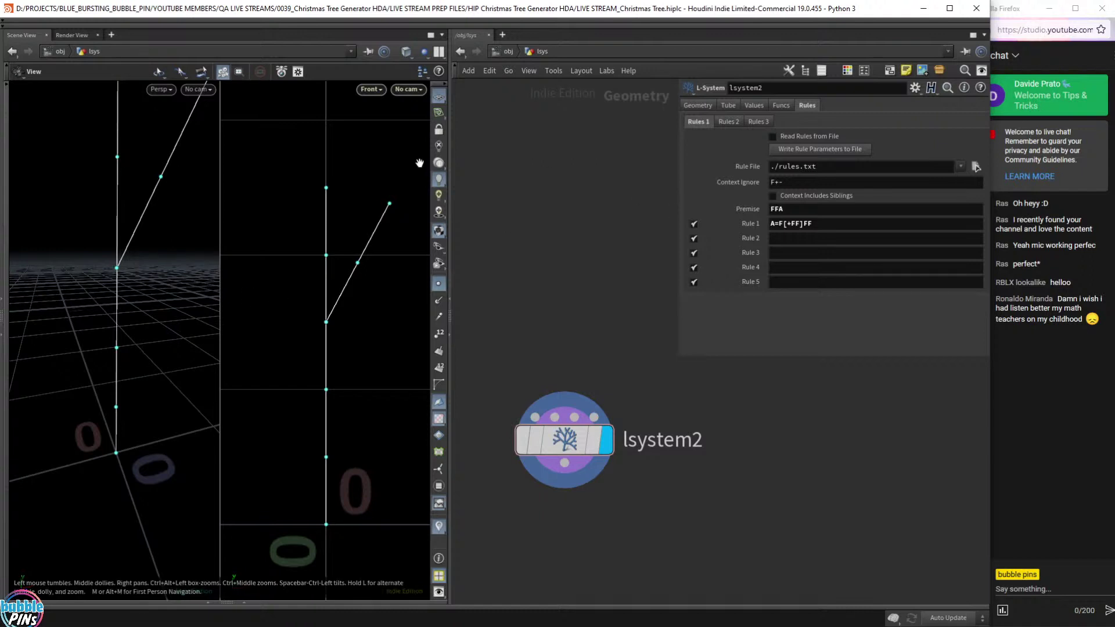
scroll(362, 262, "down", 4)
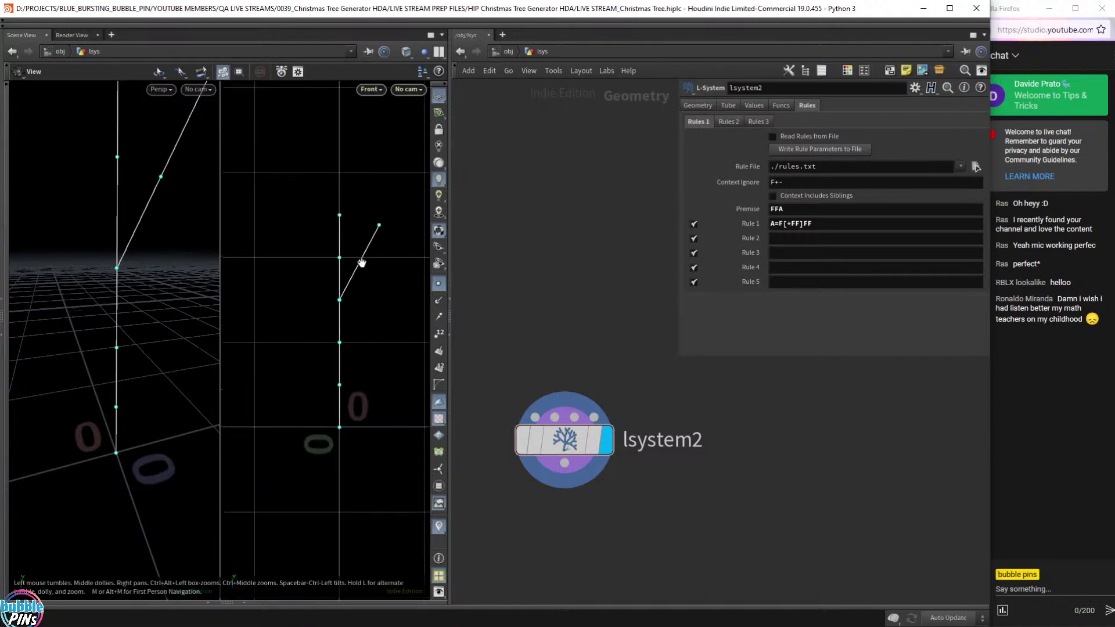
right_click_drag(363, 261, 342, 293)
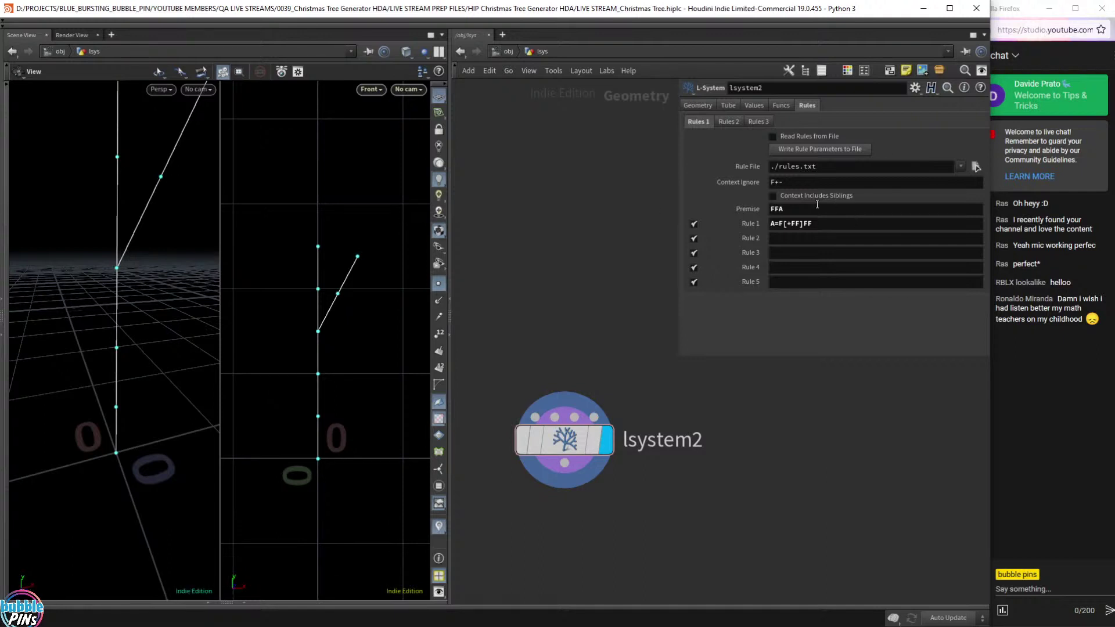
Lengthen the remaining bracketed branch in Rule 1 by six F segments, giving A=F[+FFFFFFFF]FF.
left_click(802, 224)
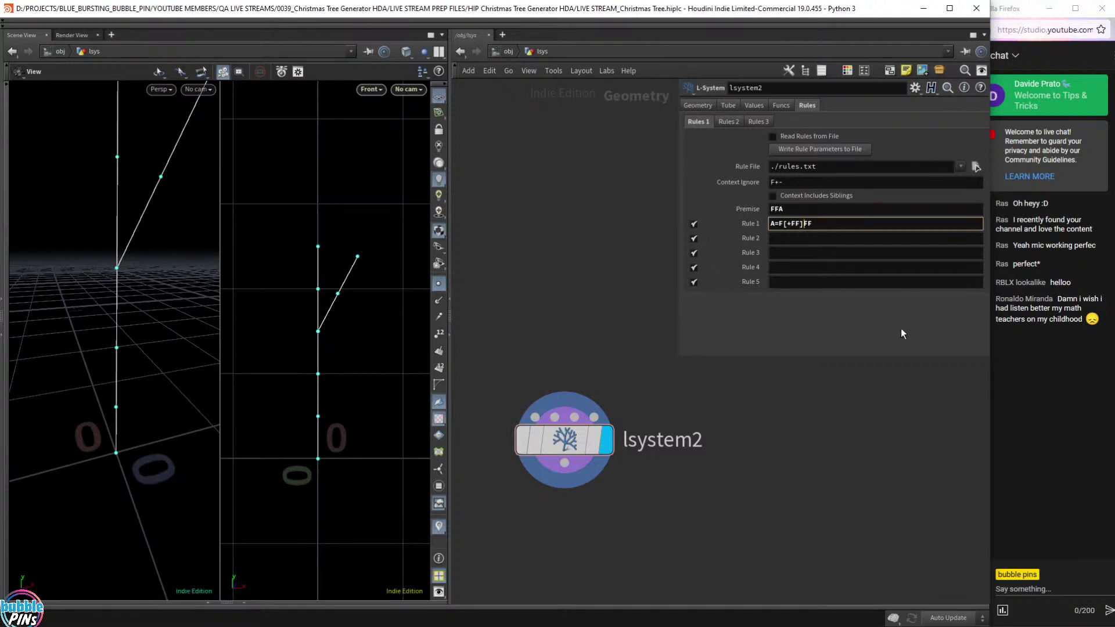
type("FFFFFF")
key("Return")
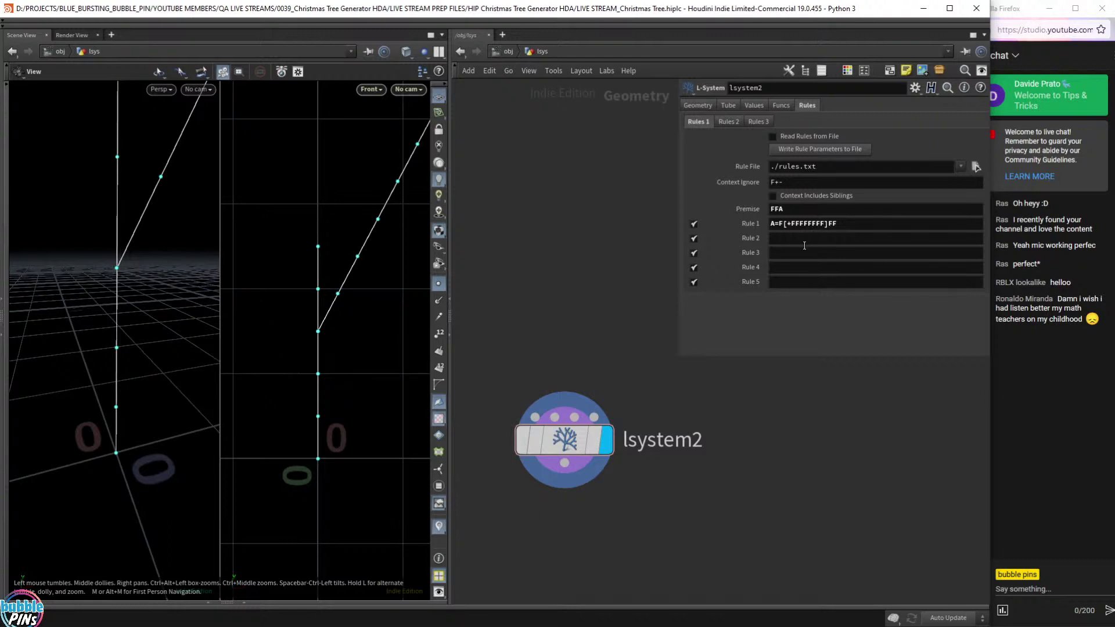
Shorten the bracketed branch to a single F and append a recursive A to Rule 1, giving A=F[+F]FFA.
left_click(826, 224)
key("BackSpace")
key("BackSpace")
key("BackSpace")
key("BackSpace")
key("BackSpace")
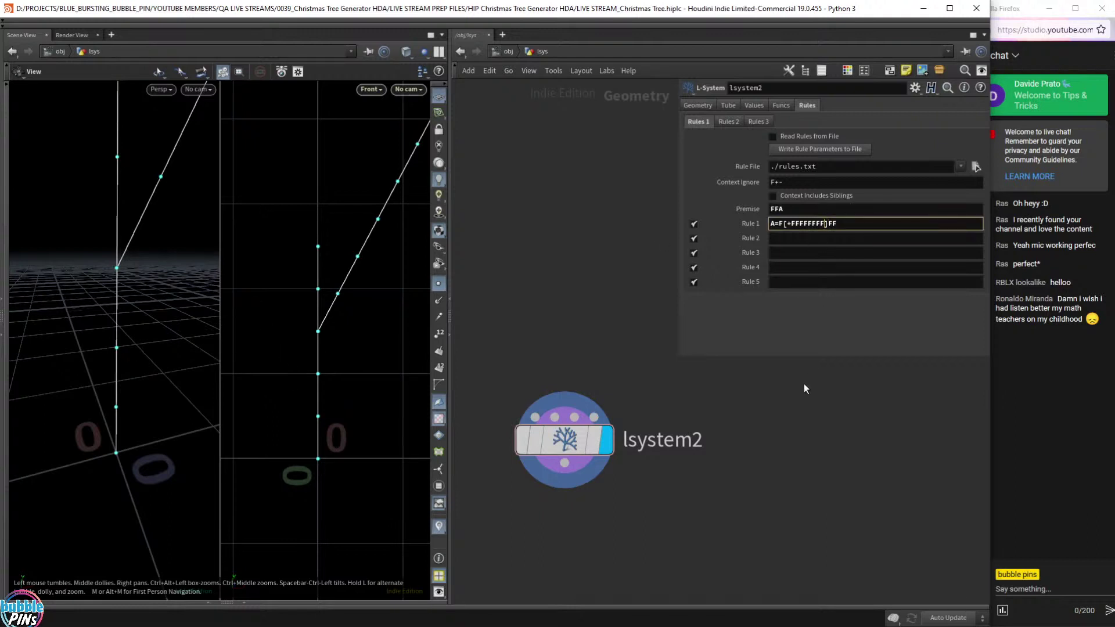
key("BackSpace")
key("BackSpace")
type("A")
key("BackSpace")
key("End")
type("A")
key("Return")
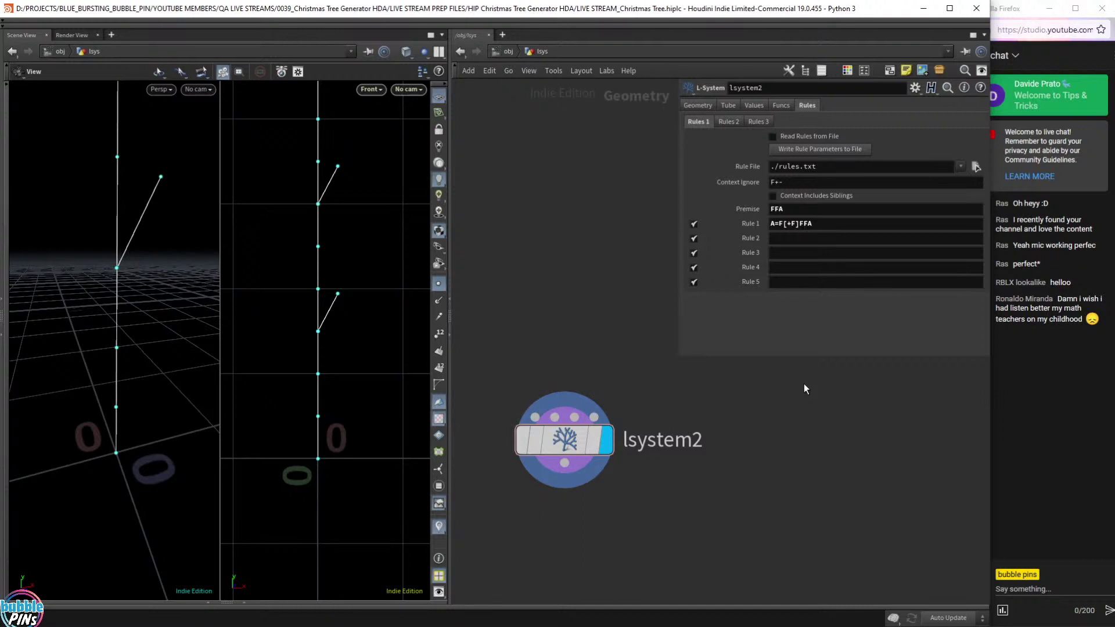
Insert the roll symbol / at the start of Rule 1's replacement string, giving A=/F[+F]FFA.
left_click(822, 224)
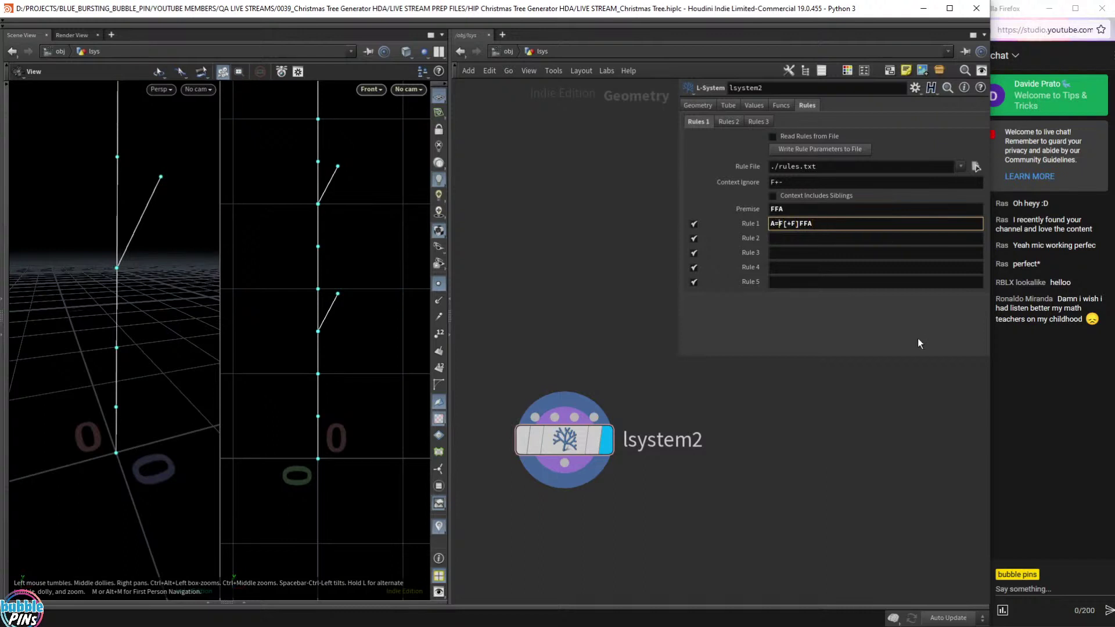
type("/")
key("Return")
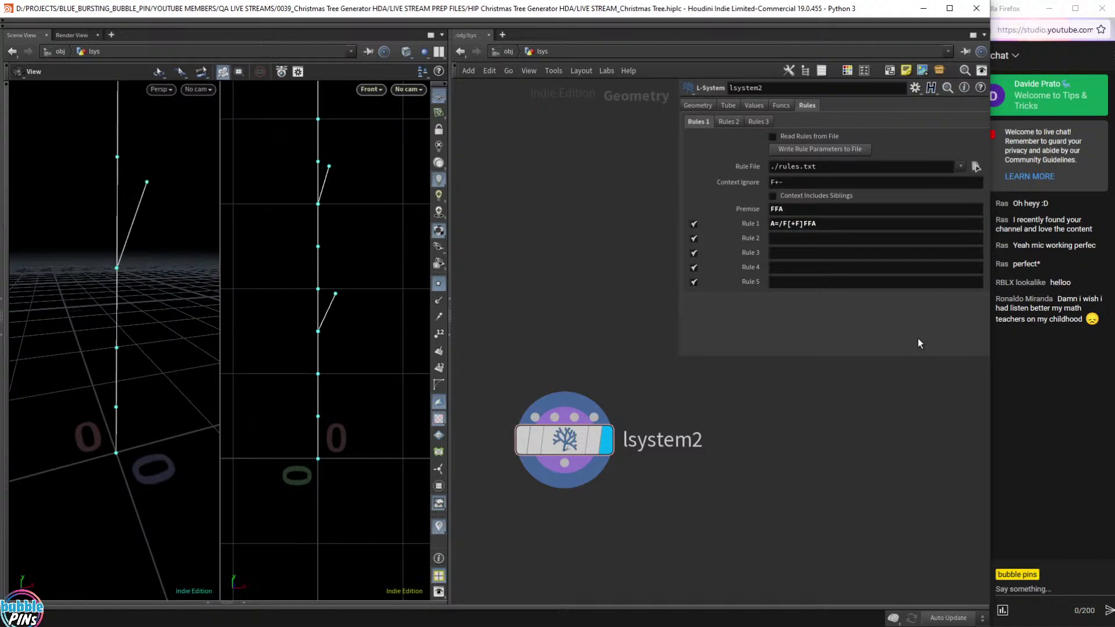
Delete the [+F] branch from Rule 1, leaving A=/FFFA, and inspect the resulting geometry in the front view.
left_click(849, 223)
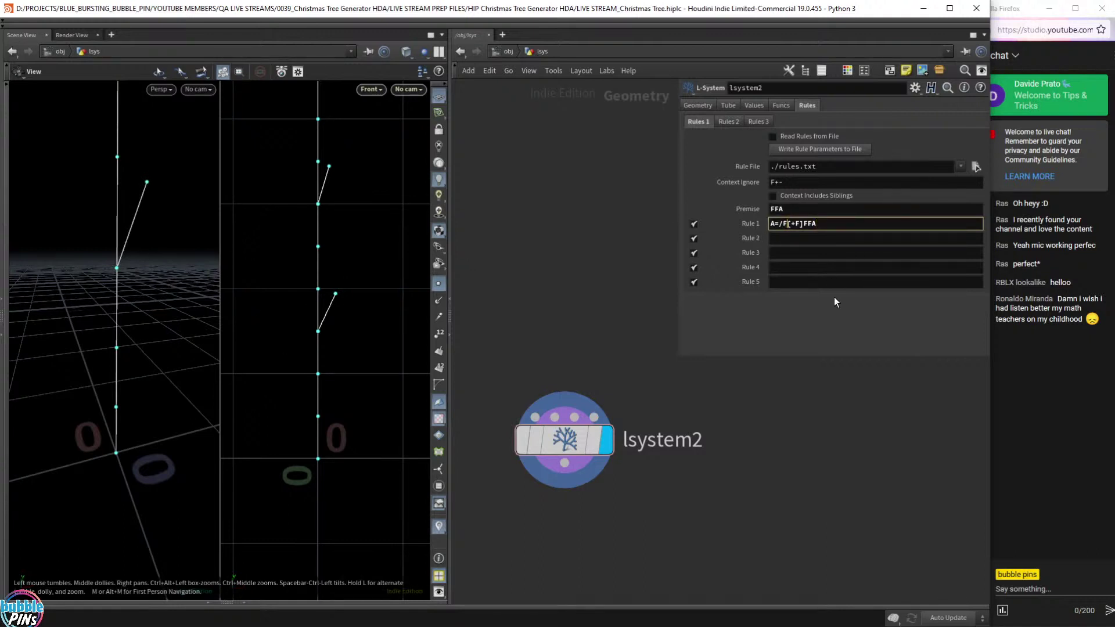
key("shift+Right")
key("shift+Right")
key("shift+Right")
key("Left")
key("shift+Right")
key("Left")
key("shift+Right")
key("shift+Right")
key("shift+Right")
key("shift+Right")
key("Delete")
key("Return")
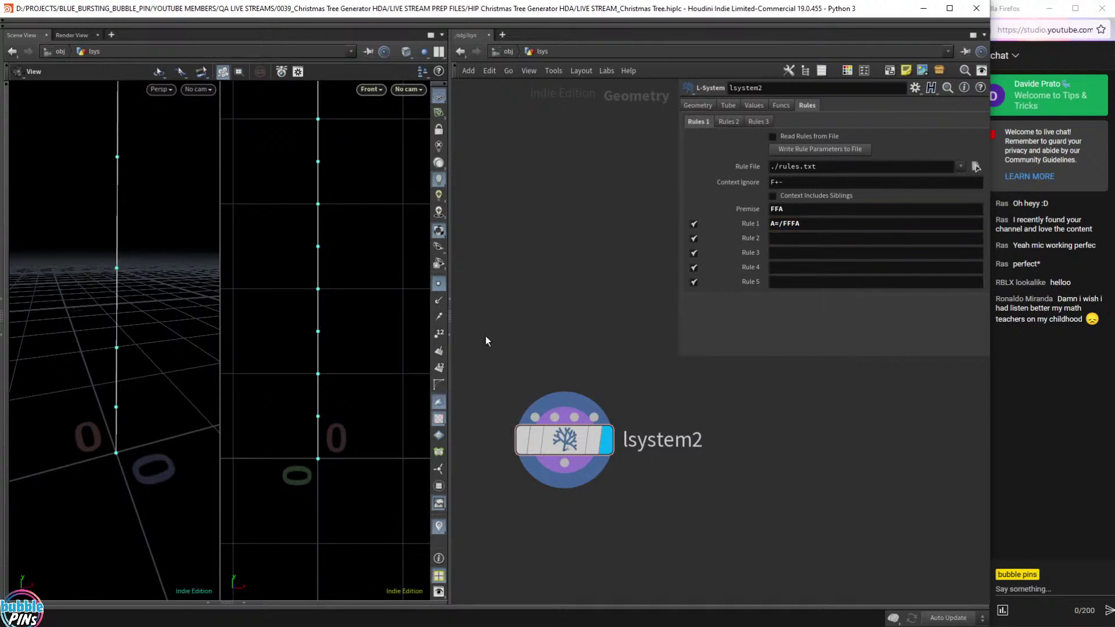
scroll(388, 312, "down", 5)
mouse_move(382, 311)
right_mouse_down()
mouse_move(383, 291)
mouse_move(347, 320)
mouse_move(358, 337)
mouse_move(382, 322)
right_mouse_up()
scroll(348, 321, "up", 2)
scroll(359, 336, "up", 3)
left_click(783, 224)
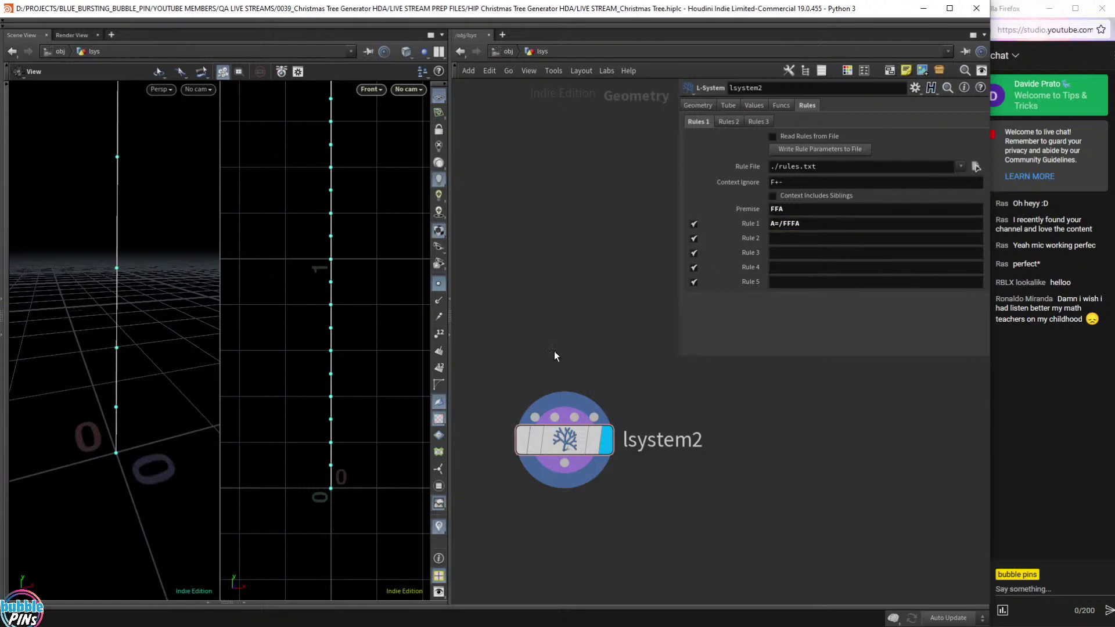
Select the lsystem3 node to show its rules.
middle_click_drag(556, 355, 781, 310)
middle_click_drag(505, 450, 697, 447)
left_click(586, 506)
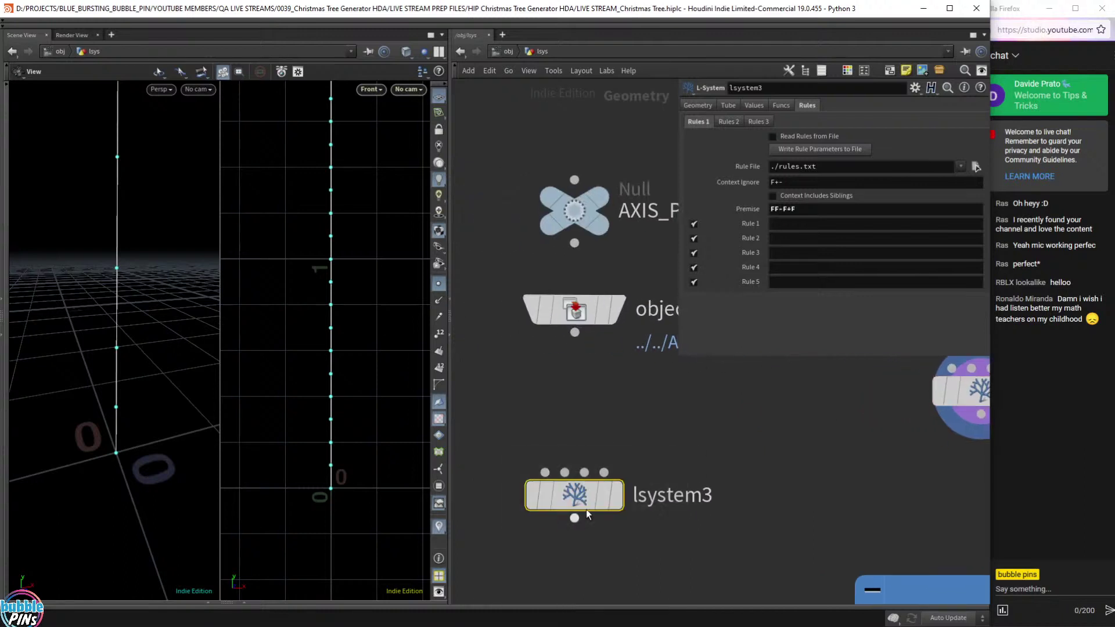
Review the rules of the lsystem1 node and return to the lsystem2 node's rules.
middle_click_drag(712, 553, 629, 288)
left_click_drag(579, 323, 526, 411)
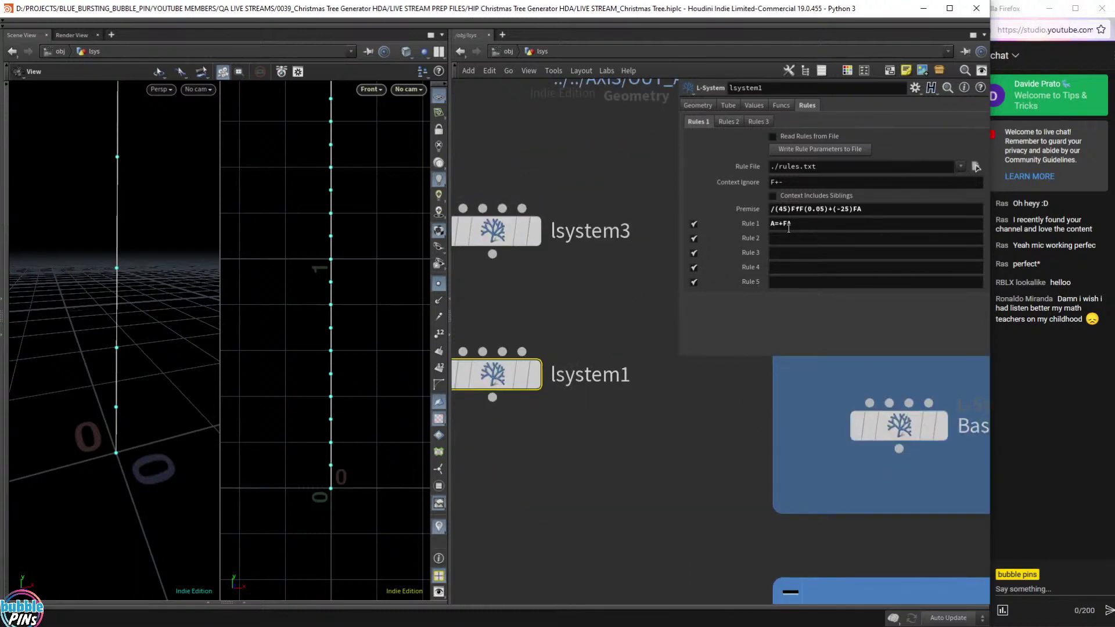
middle_click_drag(733, 415, 562, 542)
middle_click_drag(663, 408, 524, 496)
left_click_drag(644, 431, 540, 321)
left_click_drag(122, 312, 219, 269)
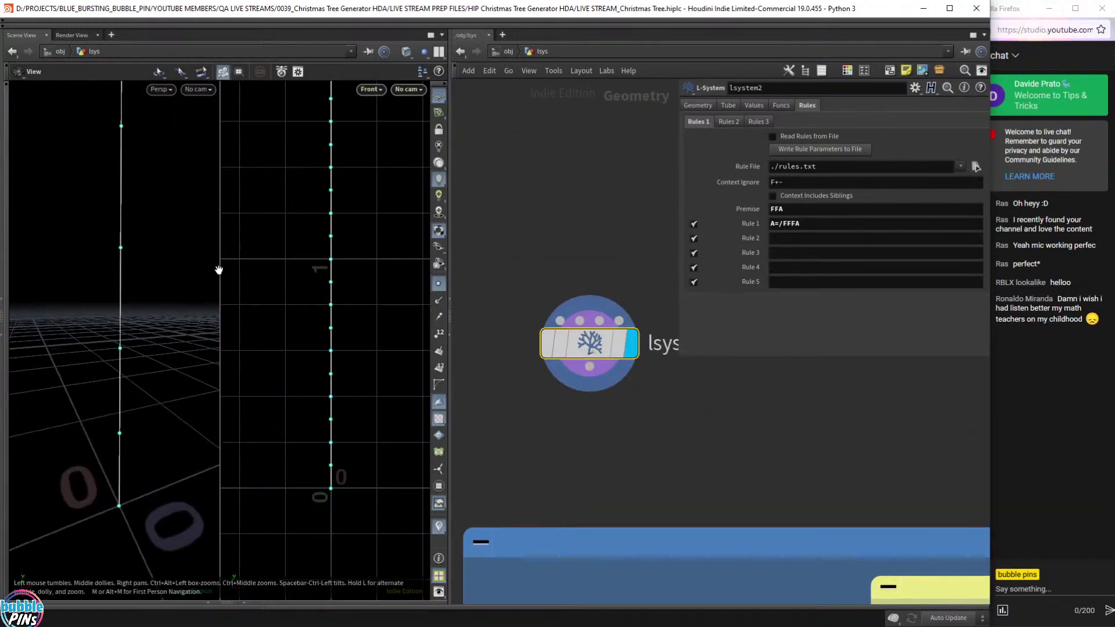
Replace the leading slash in Rule 1 of lsystem2 with a plus, making it A=+FFFA.
left_click(783, 225)
key("BackSpace")
type("+")
key("Return")
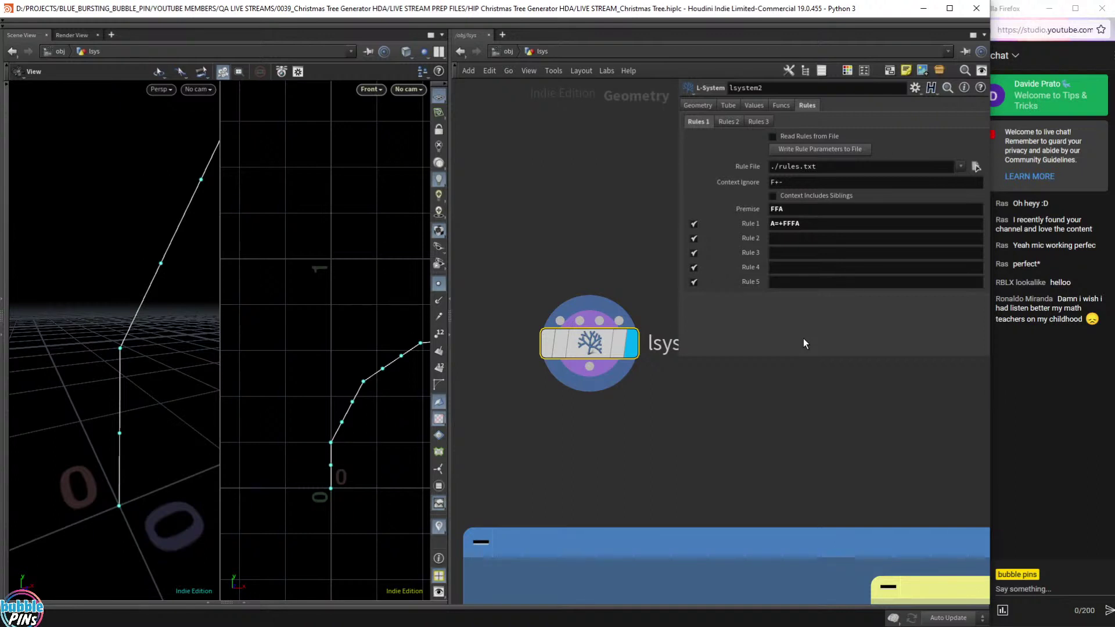
Undo the recent edits until Rule 1 of lsystem2 is back to A=F[+F][-F]FF.
left_click(790, 441)
key("ctrl+z")
key("ctrl+z")
key("ctrl+z")
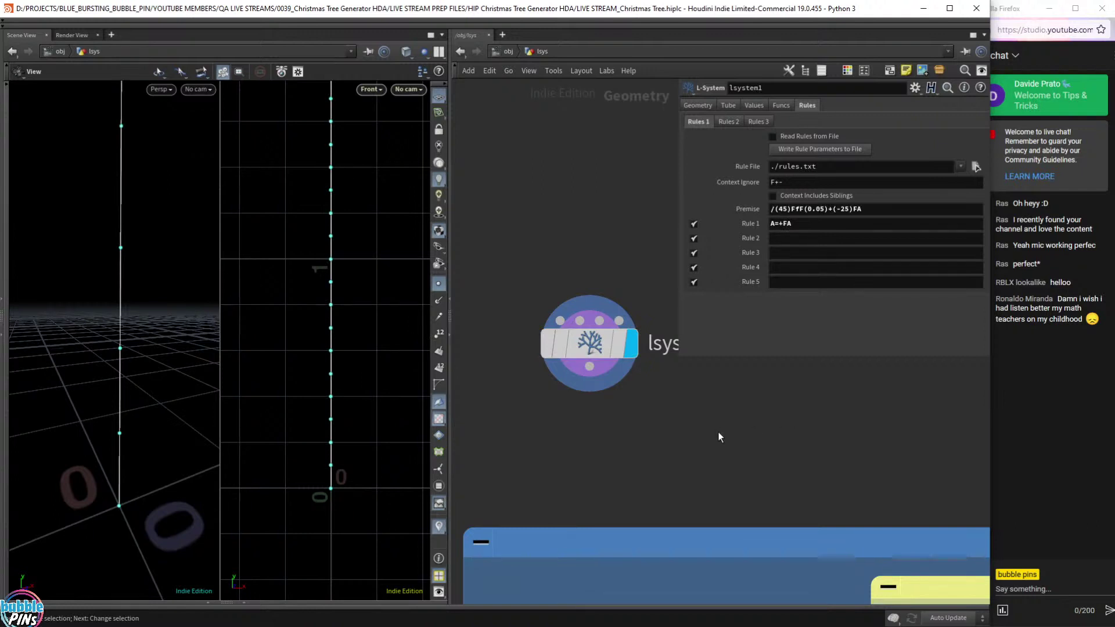
key("ctrl+z")
key("ctrl+z")
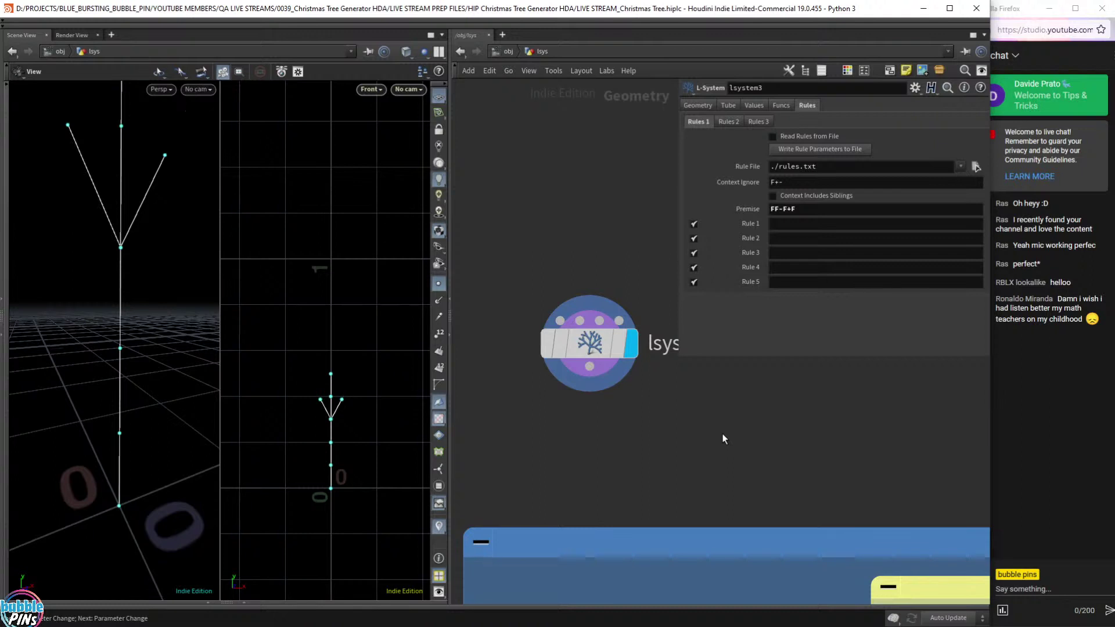
key("ctrl+z")
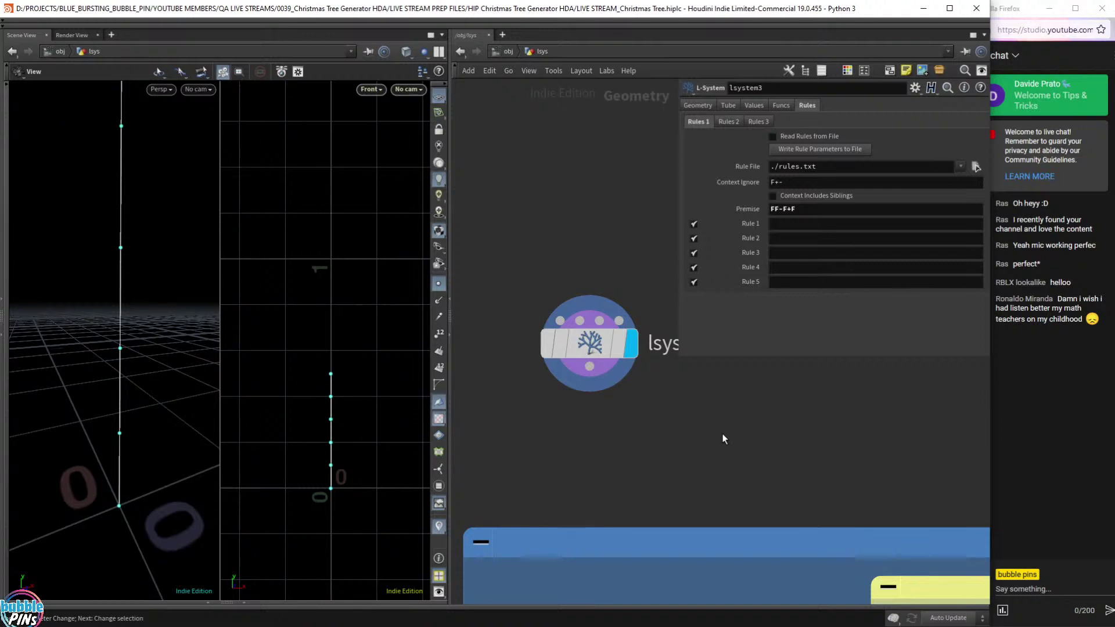
left_click_drag(723, 434, 479, 277)
key("ctrl+z")
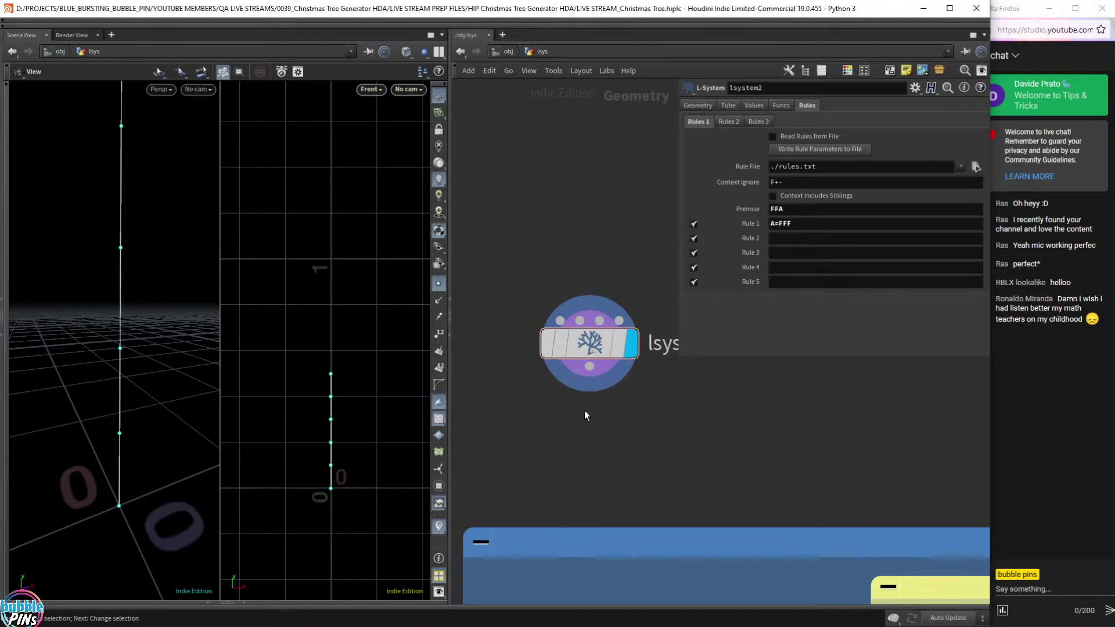
key("ctrl+shift+z")
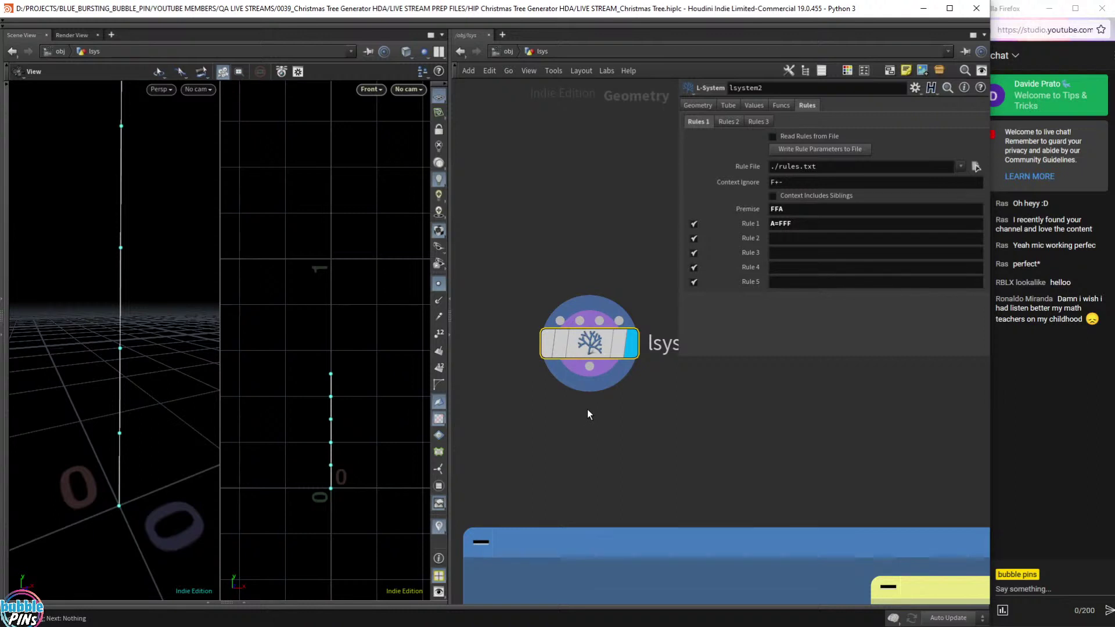
key("ctrl+z")
key("ctrl+z")
key("ctrl+z")
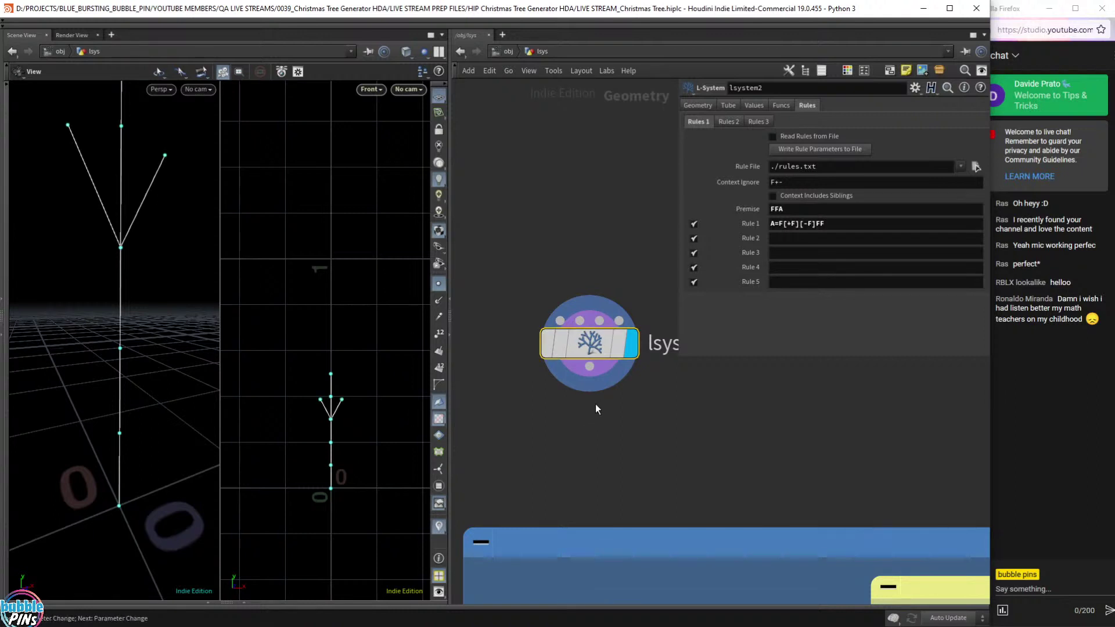
Add a recursive A inside the first bracket of Rule 1, making it A=F[+FA][-F]FF.
left_click_drag(793, 423, 610, 244)
scroll(344, 405, "up", 8)
right_click_drag(353, 406, 369, 289)
scroll(377, 262, "down", 4)
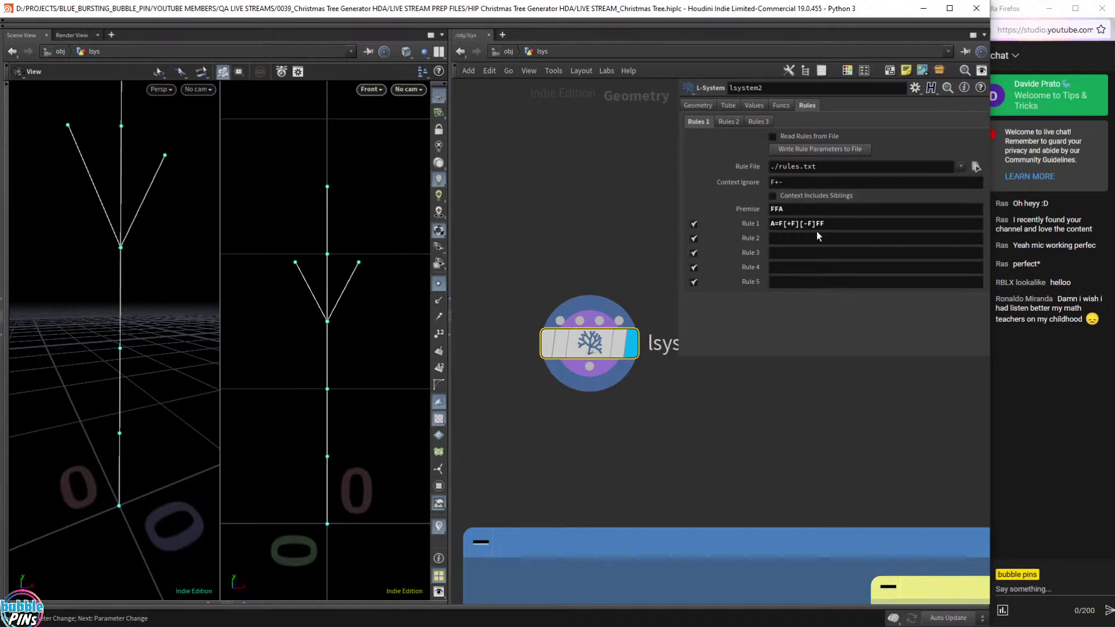
left_click(779, 224)
left_click(801, 224)
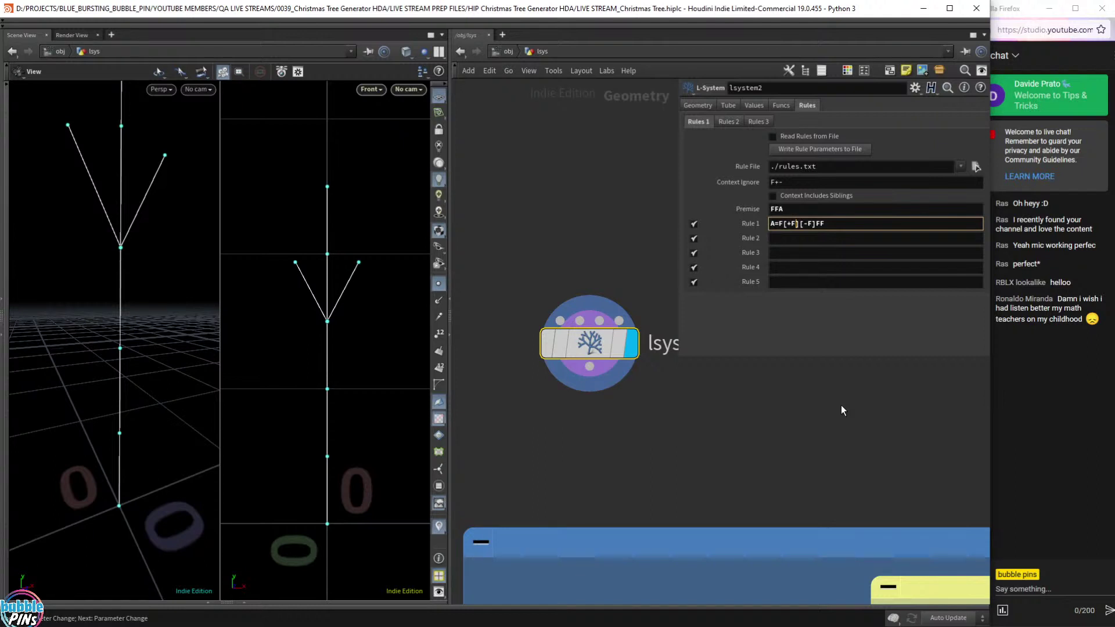
type("A")
key("Return")
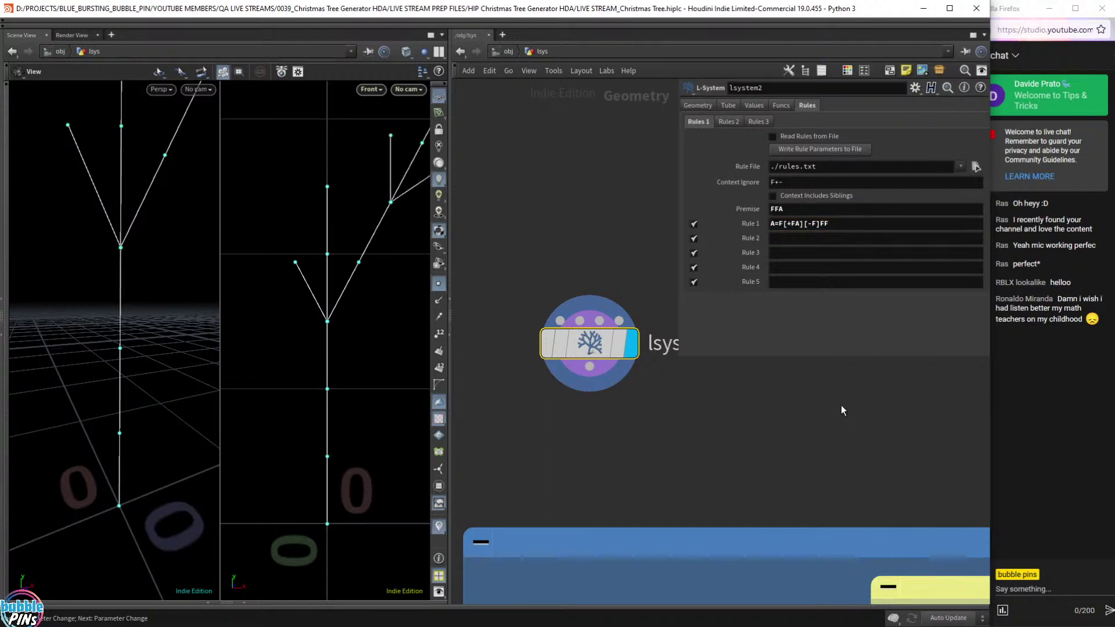
Examine the curved chain of branches in the front view and enlarge that view to a single viewport.
middle_click_drag(276, 364, 352, 336)
right_click_drag(352, 337, 321, 354)
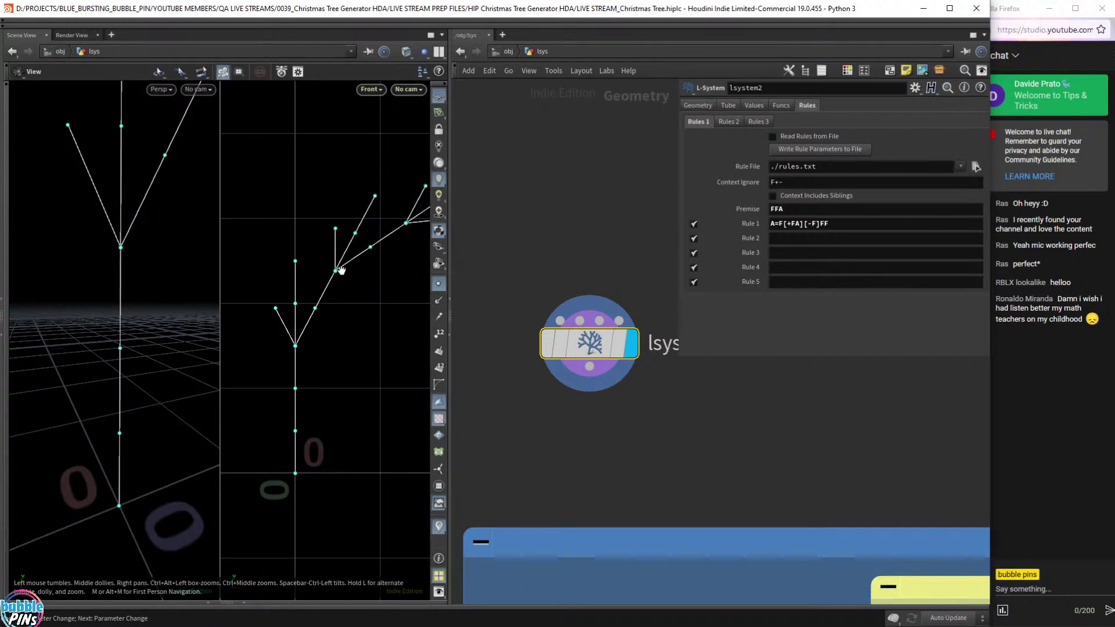
scroll(342, 272, "down", 3)
right_click_drag(342, 271, 296, 293)
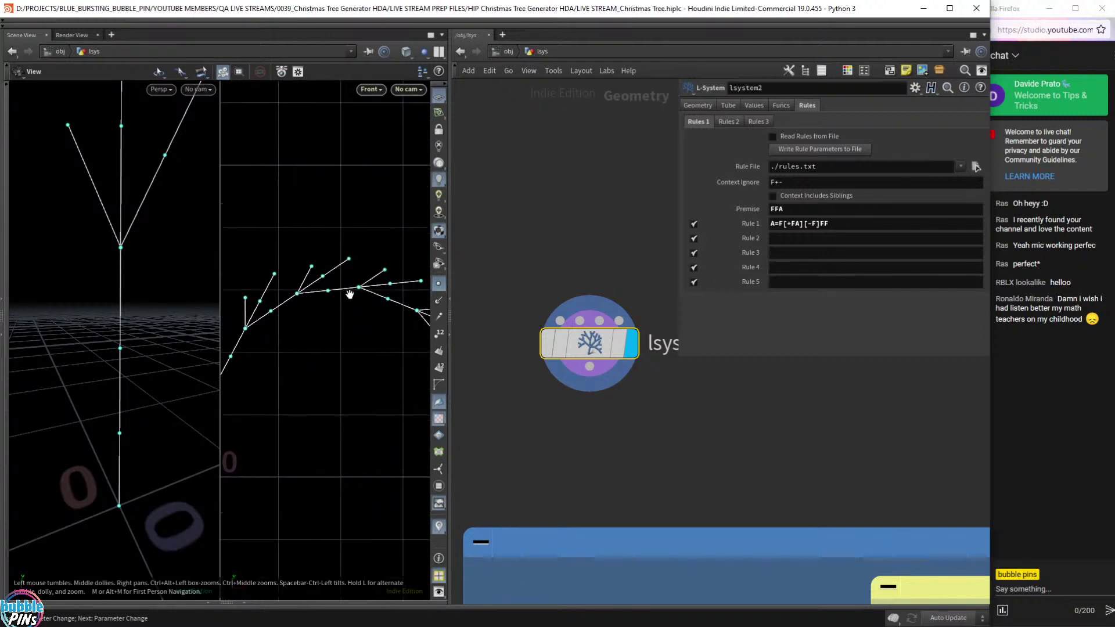
scroll(353, 294, "down", 4)
scroll(354, 294, "down", 3)
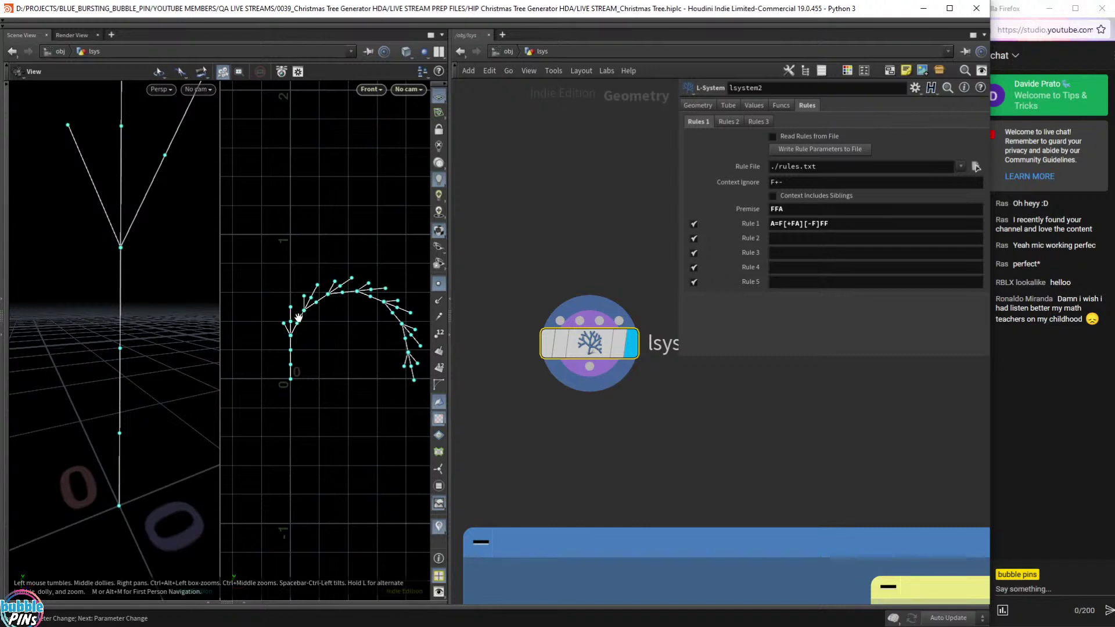
scroll(298, 319, "up", 3)
scroll(339, 323, "up", 4)
key("space+b")
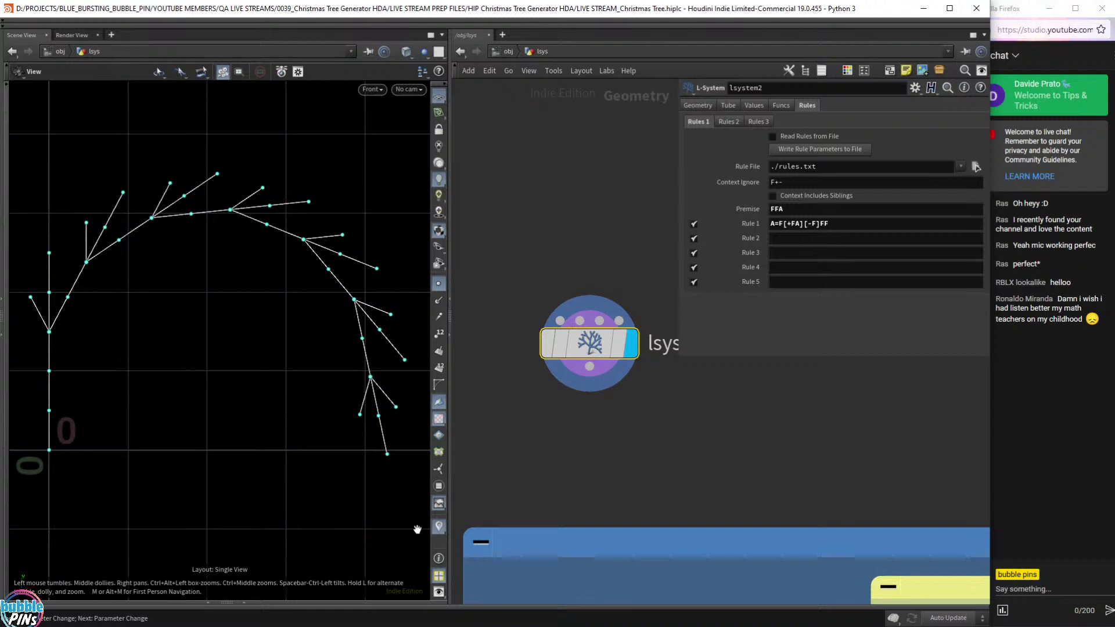
Check the Generations value and the A symbol in the Premise and Rule 1 of lsystem2.
left_click(698, 106)
double_click(782, 136)
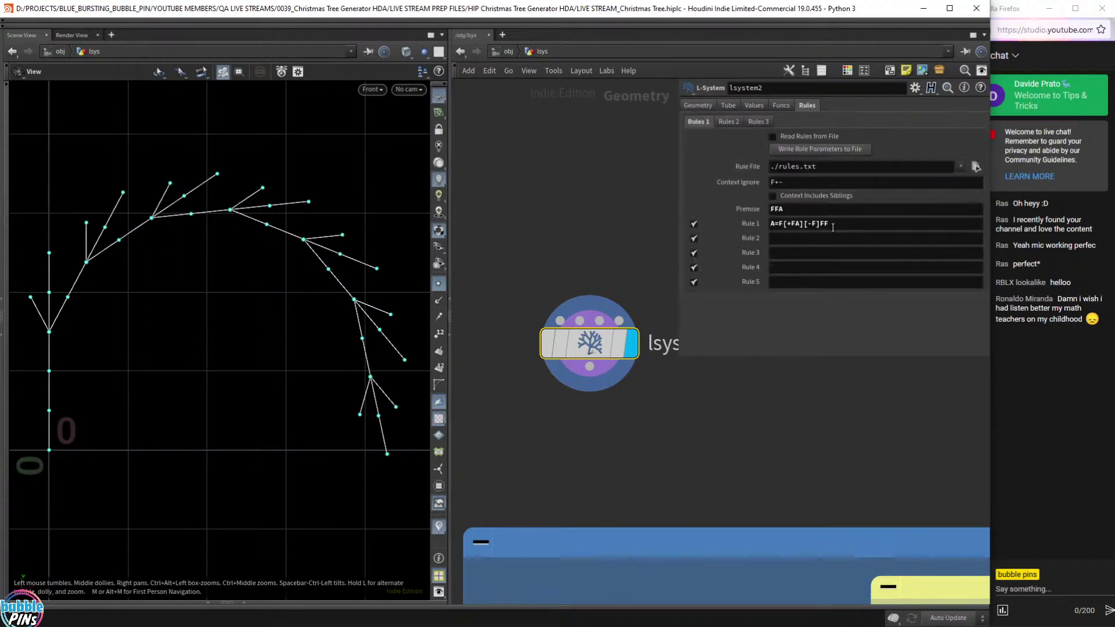
left_click(849, 227)
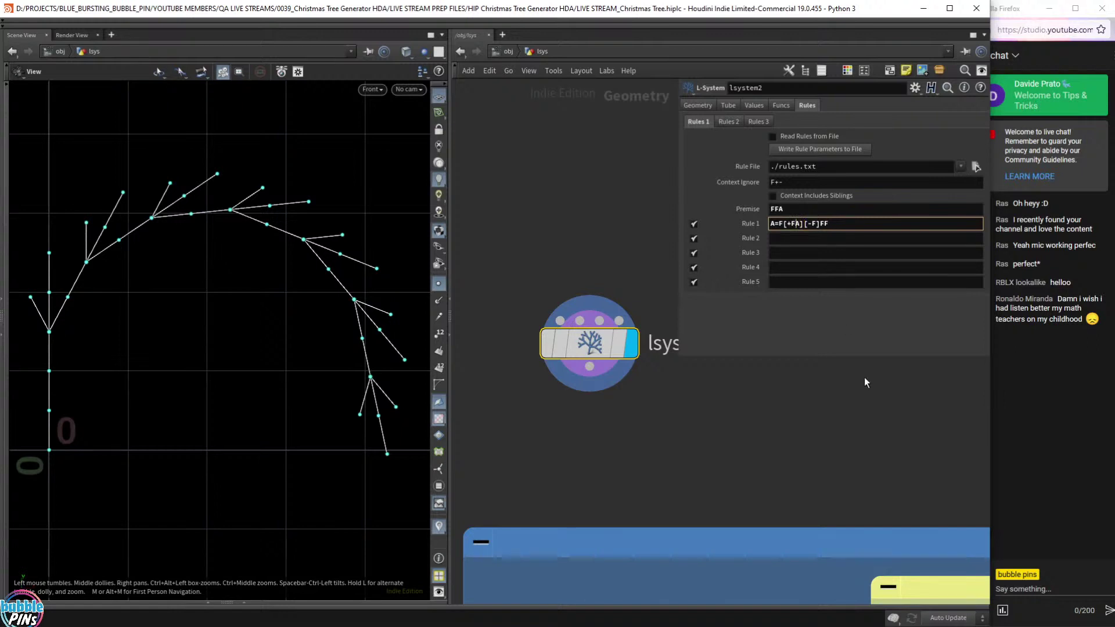
key("shift+Right")
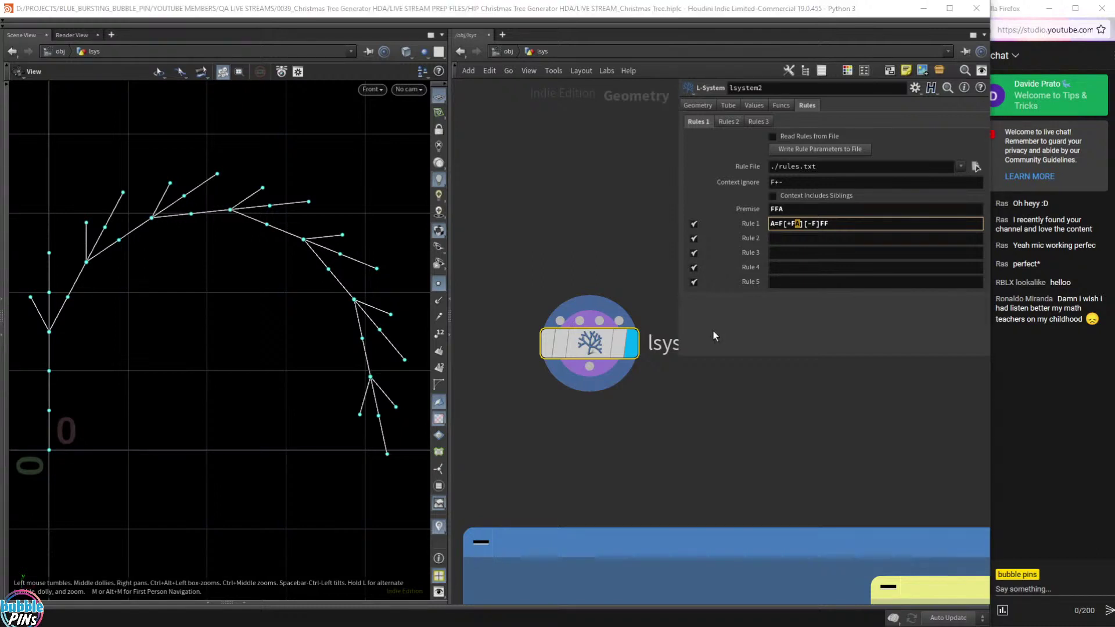
left_click(802, 211)
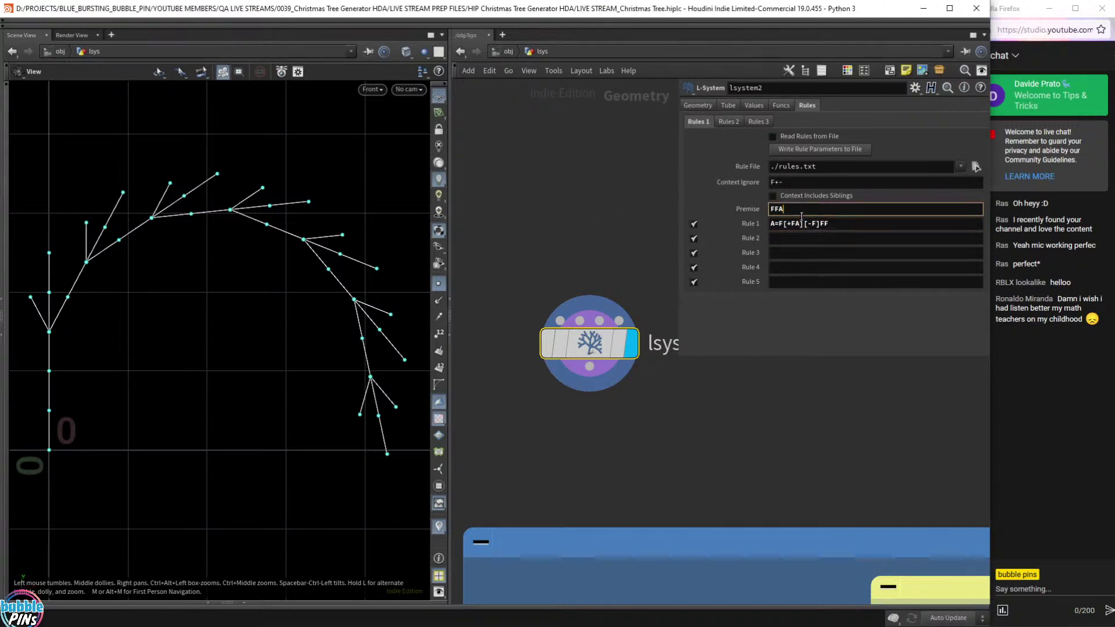
left_click(803, 224)
Sweep the Generations value up and down to preview the growth, and set it back to 7.
left_click(704, 106)
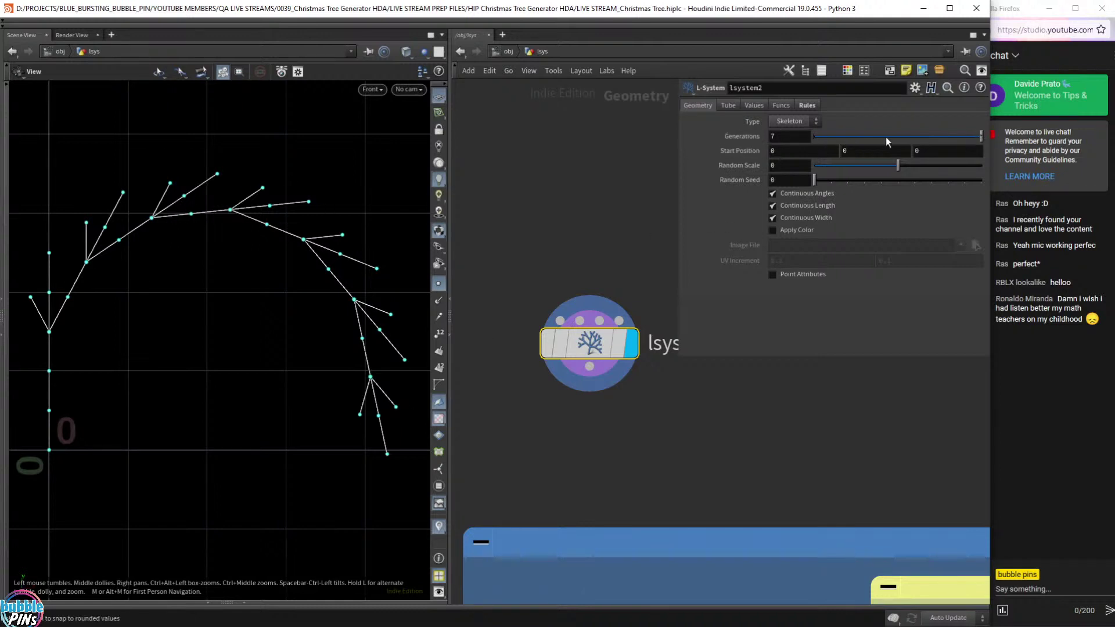
left_click(789, 138)
scroll(793, 138, "up", 20)
scroll(795, 138, "up", 13)
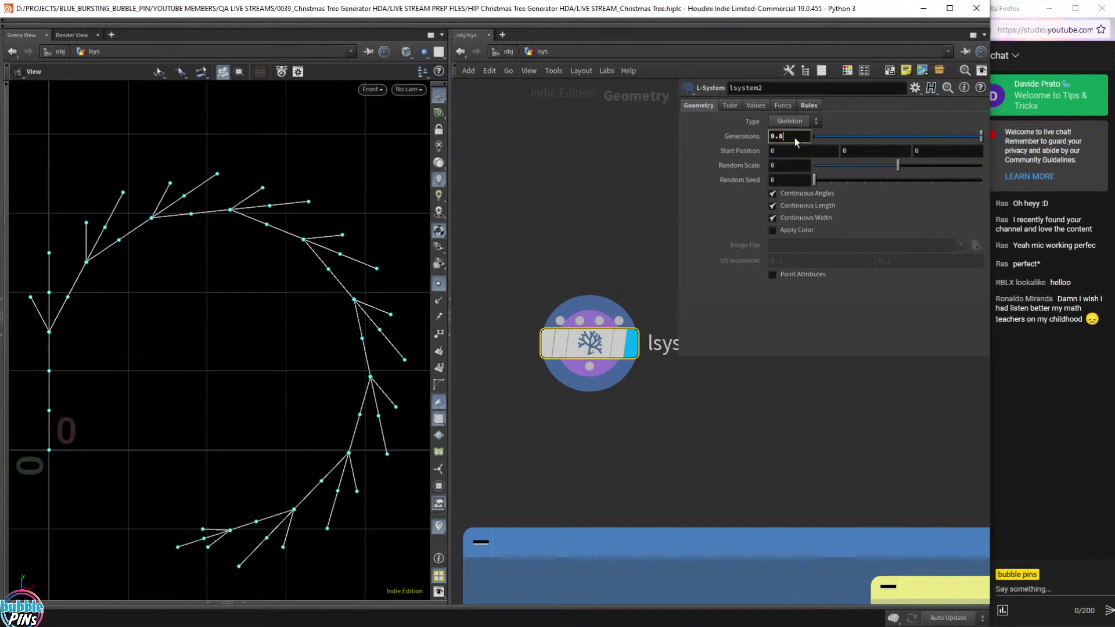
scroll(794, 136, "down", 20)
scroll(795, 137, "down", 20)
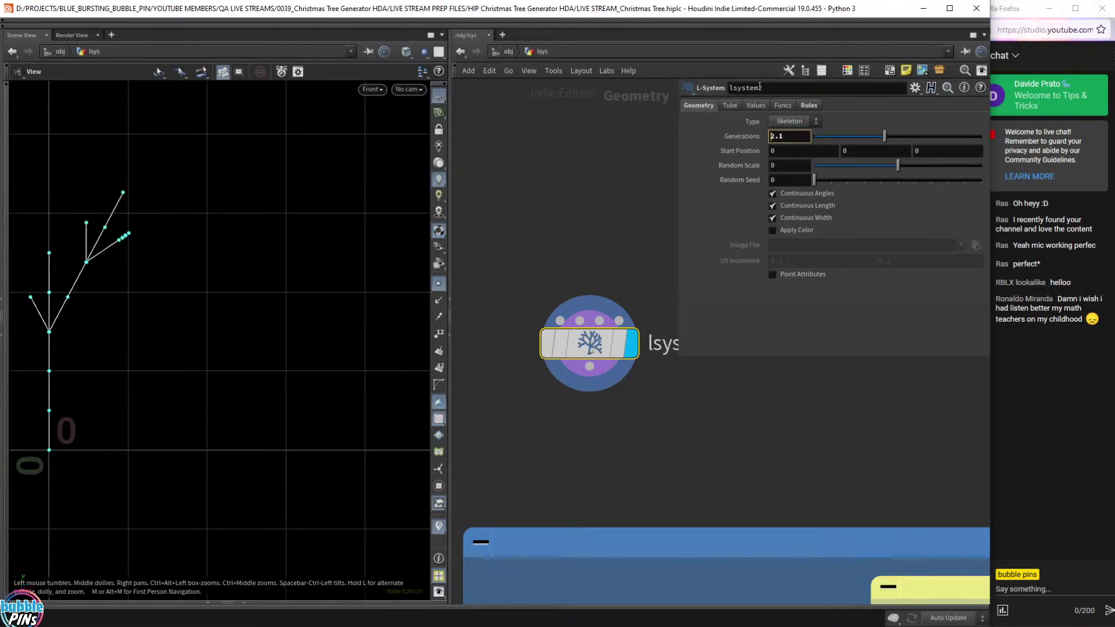
left_click_drag(781, 132, 983, 180)
type("7")
key("Return")
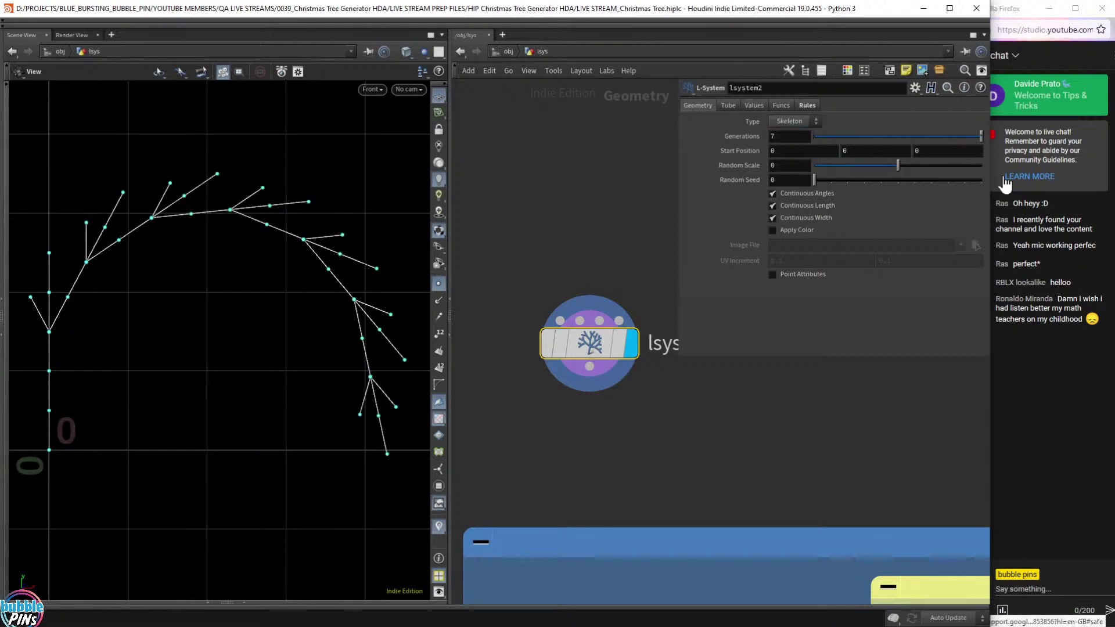
Add a recursive A inside the second bracket of Rule 1, making it A=F[+FA][-FA]FF.
left_click(807, 105)
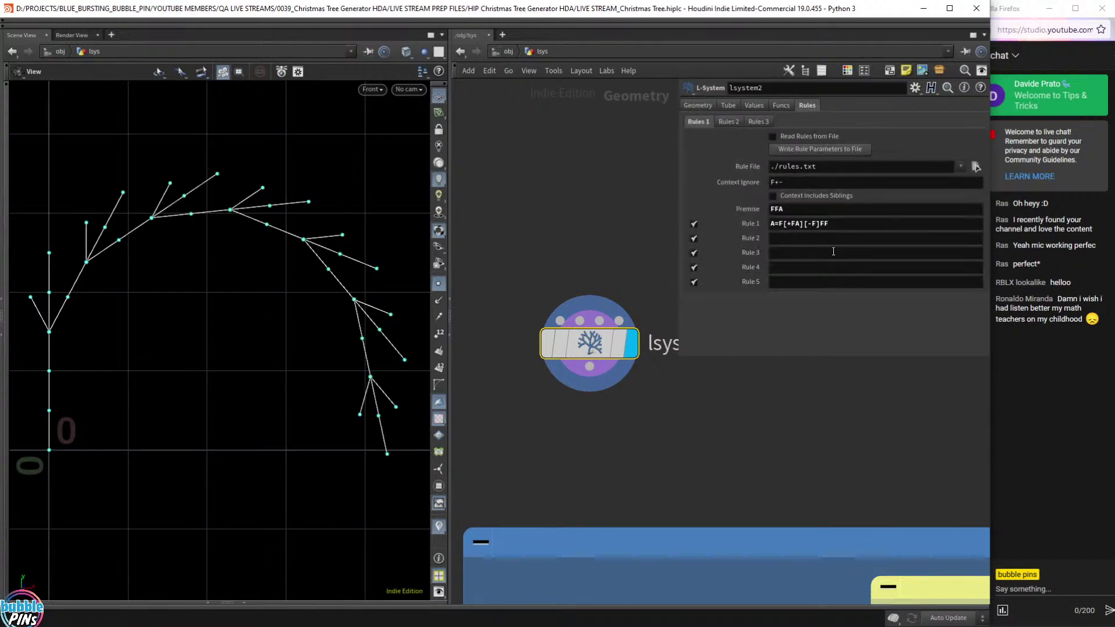
left_click(816, 224)
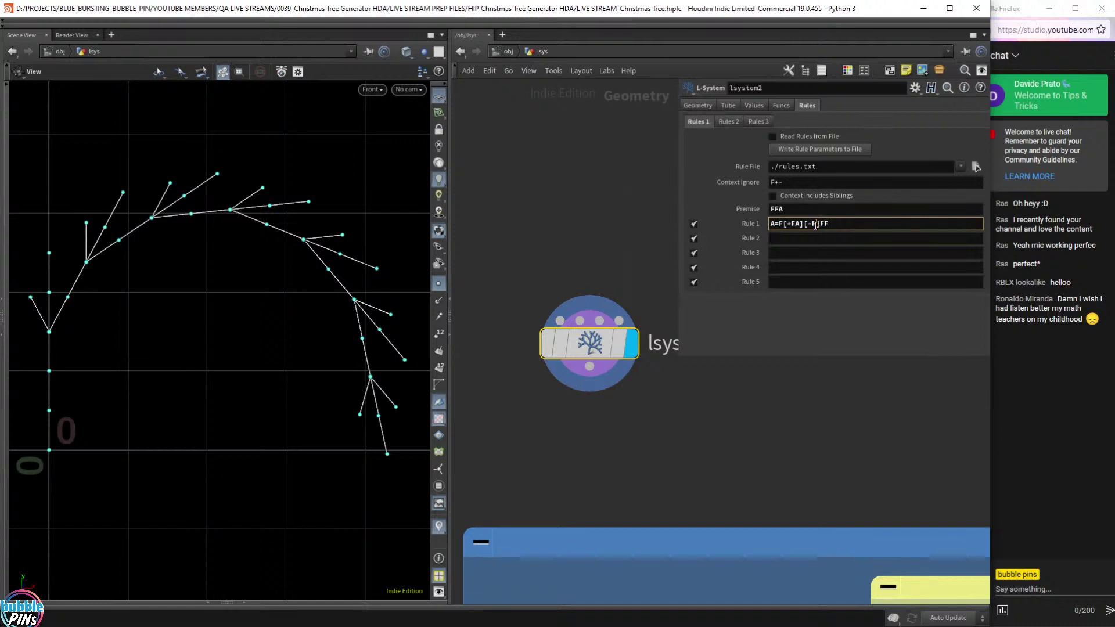
type("A")
left_click(836, 303)
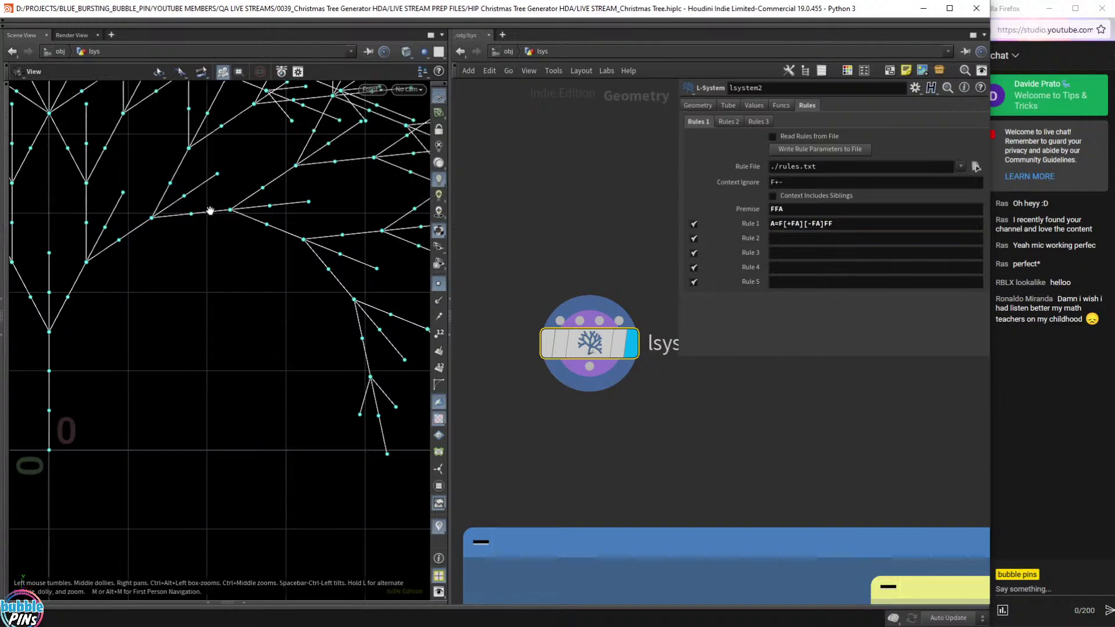
scroll(243, 215, "down", 4)
scroll(243, 215, "down", 3)
right_click_drag(244, 215, 299, 298)
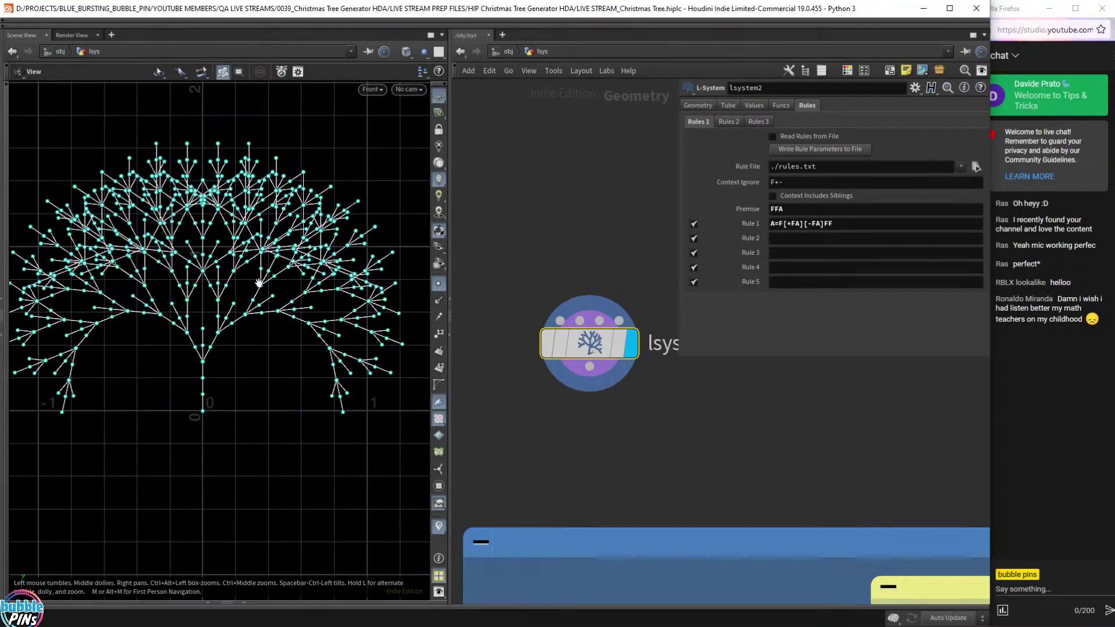
Examine the symmetric branching structure from several distances and angles in the perspective view.
key("space+1")
left_click_drag(237, 250, 227, 180)
scroll(236, 184, "down", 6)
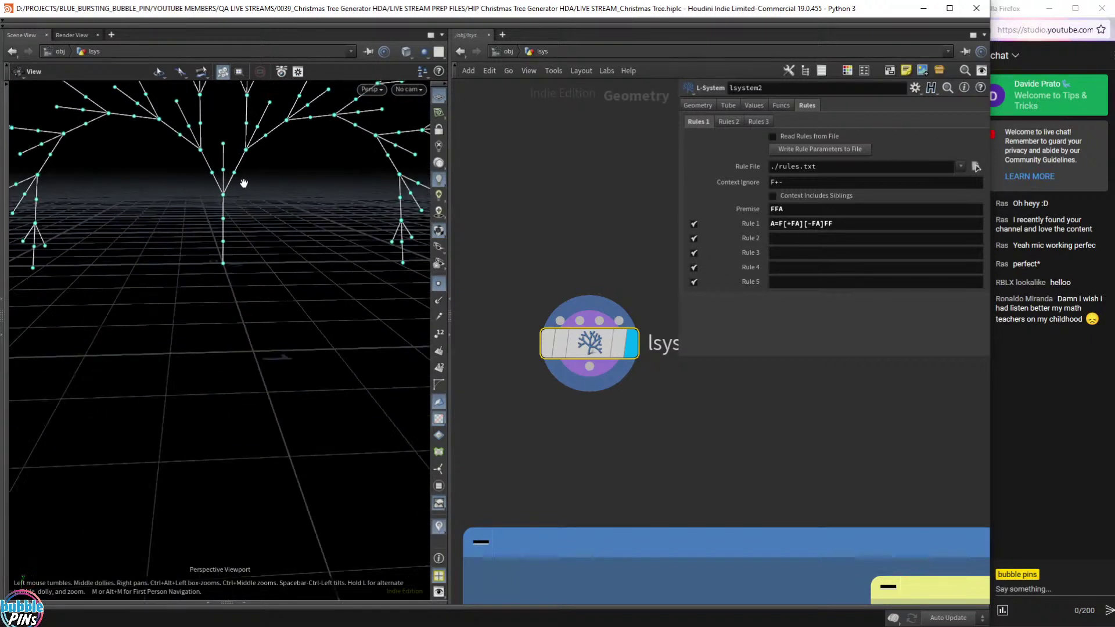
scroll(246, 183, "down", 6)
right_click_drag(246, 181, 241, 224)
scroll(241, 221, "up", 6)
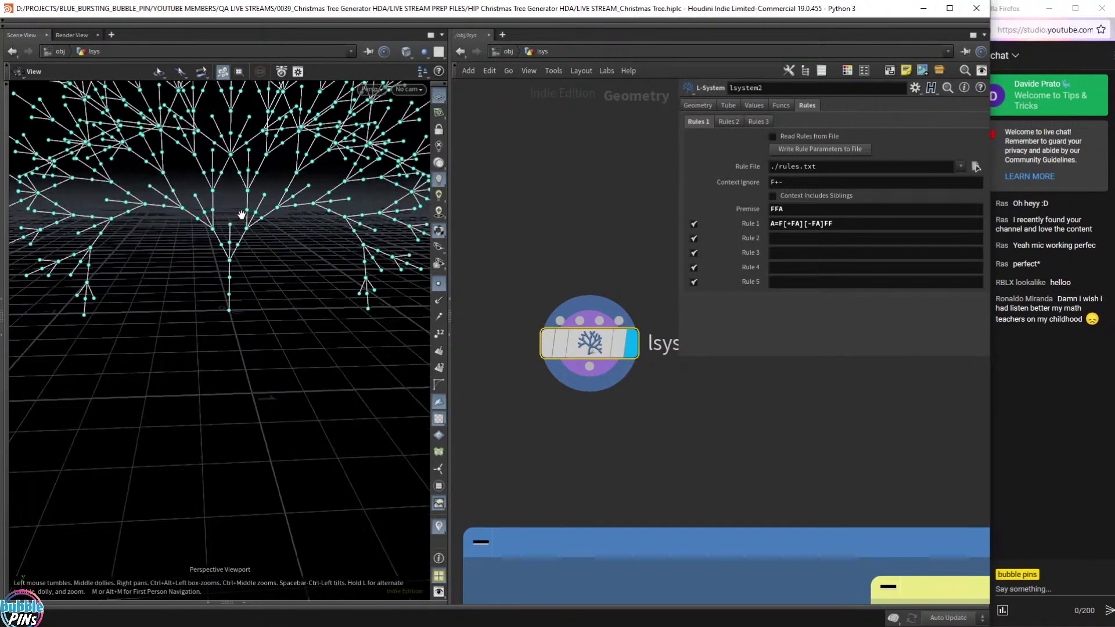
scroll(289, 221, "up", 2)
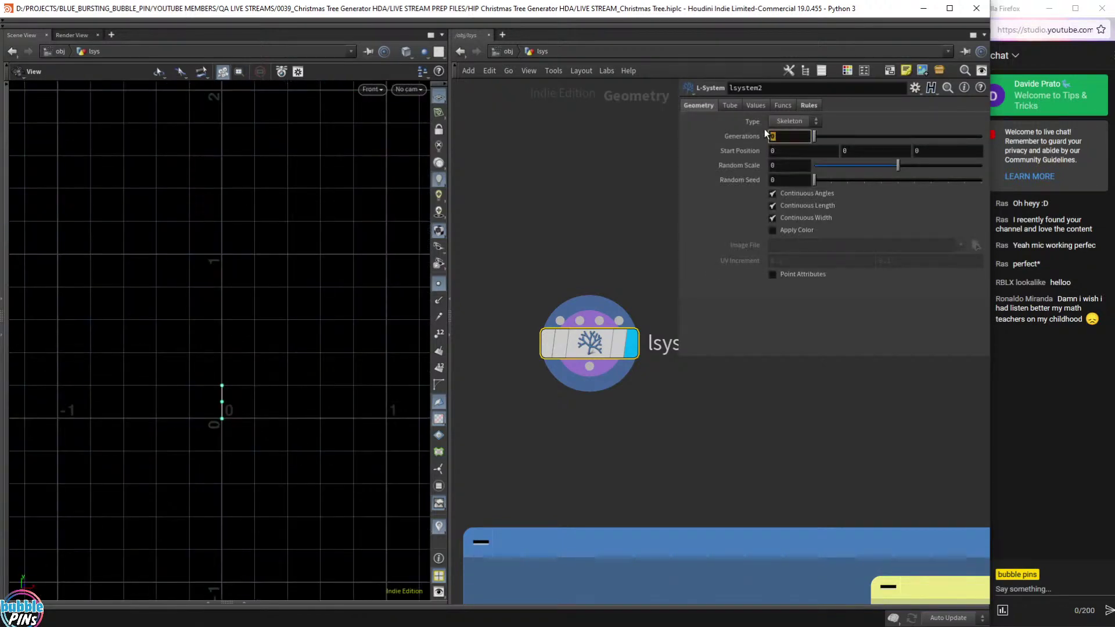
Step the Generations value of lsystem2 through 1, 2 and 3 to compare how the branches multiply.
type("1")
key("Return")
scroll(206, 374, "up", 4)
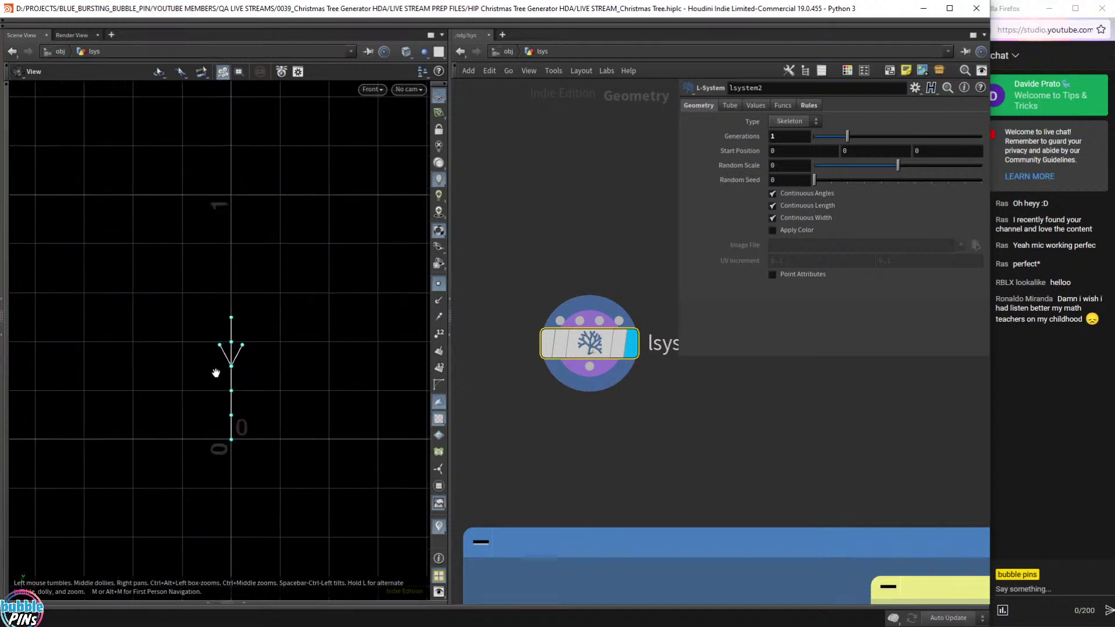
double_click(781, 140)
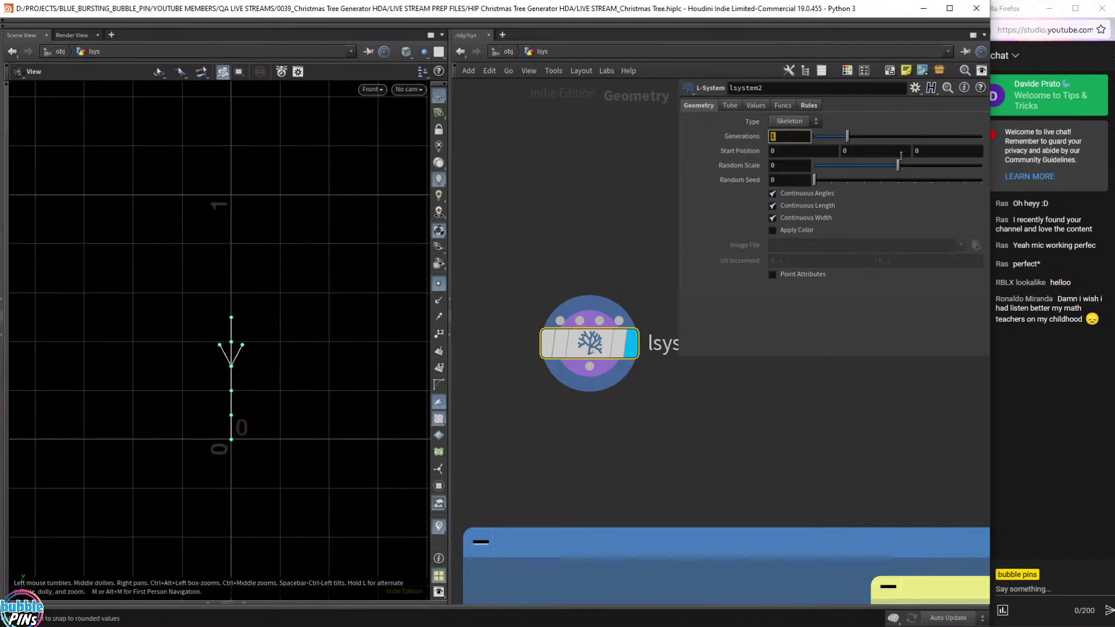
type("2")
key("Return")
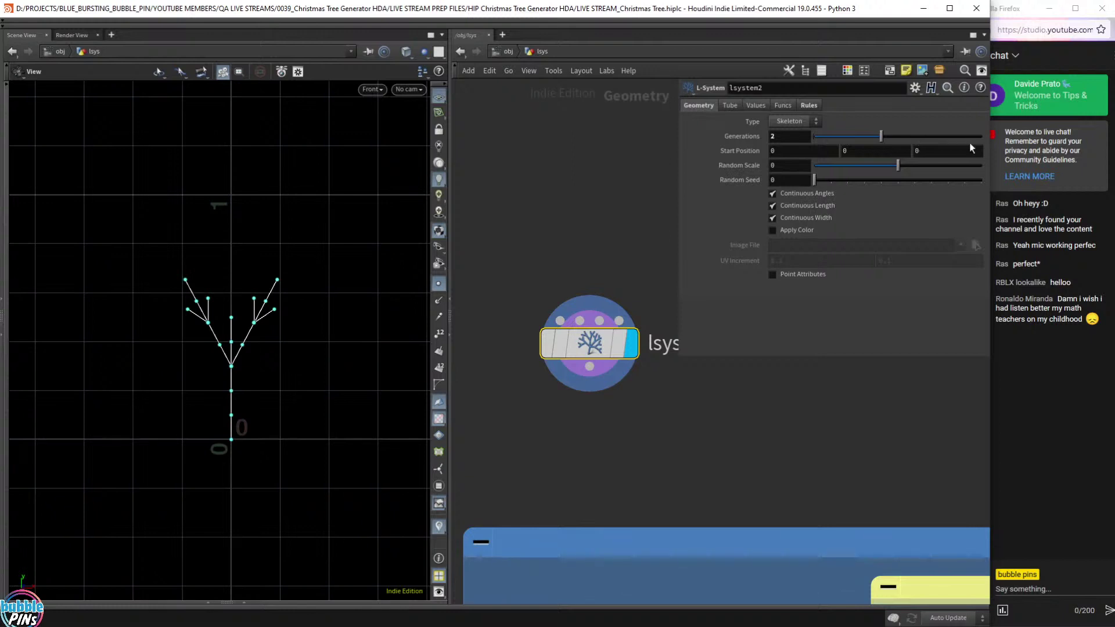
left_click_drag(788, 137, 705, 156)
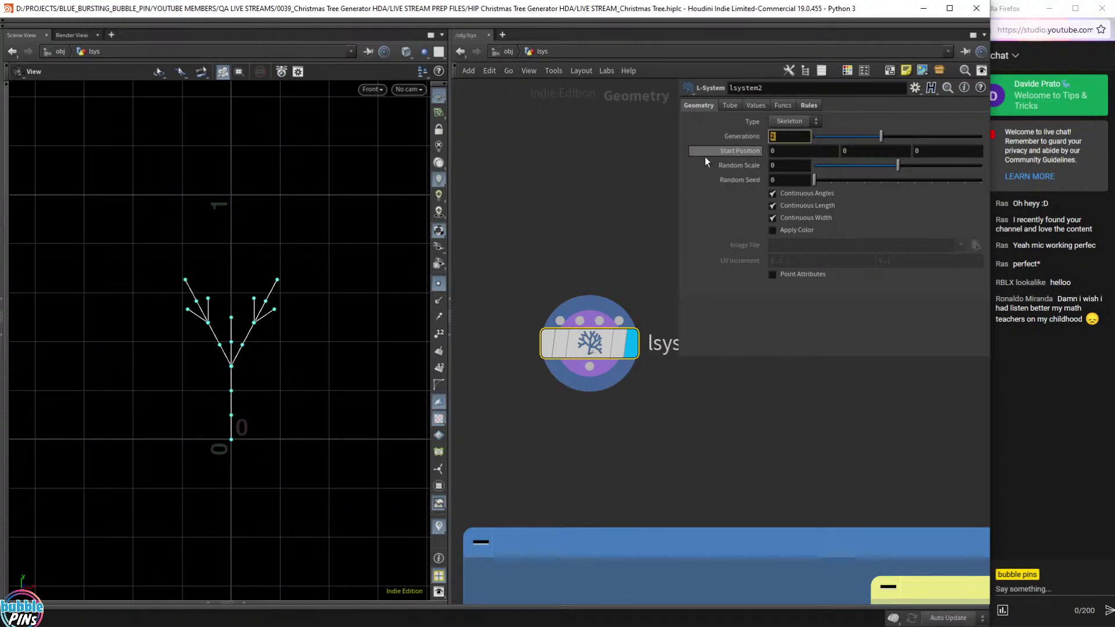
type("3")
key("Return")
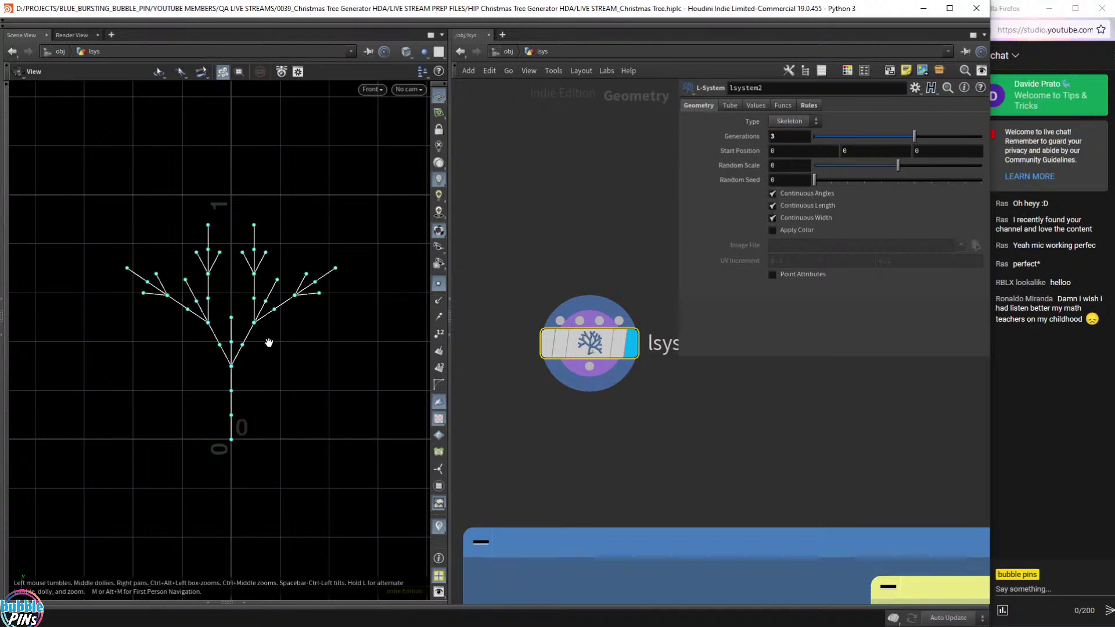
Sweep the Generations value between 3 and 1 in fractional steps to preview the growth, and leave it at 1.
left_click(786, 139)
scroll(786, 140, "down", 6)
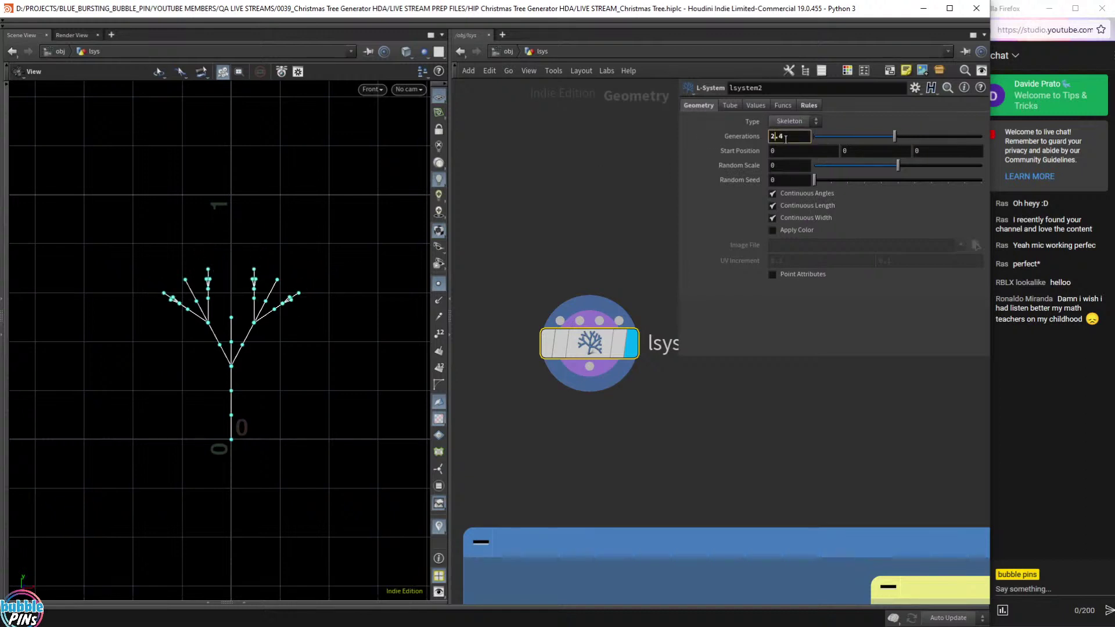
scroll(786, 138, "down", 4)
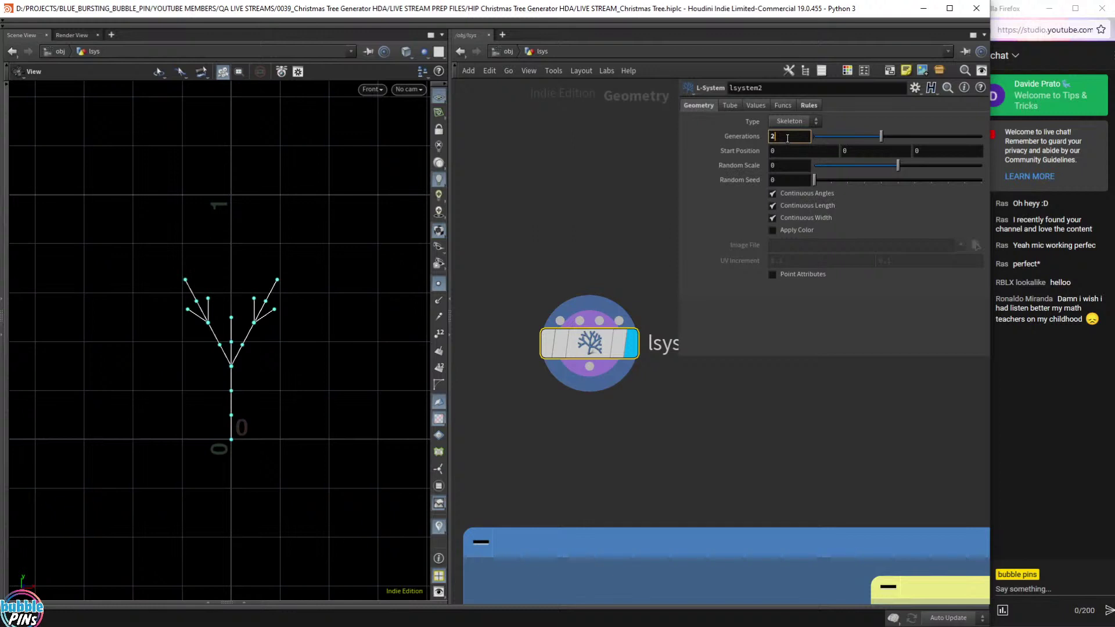
scroll(788, 138, "up", 2)
scroll(788, 138, "up", 5)
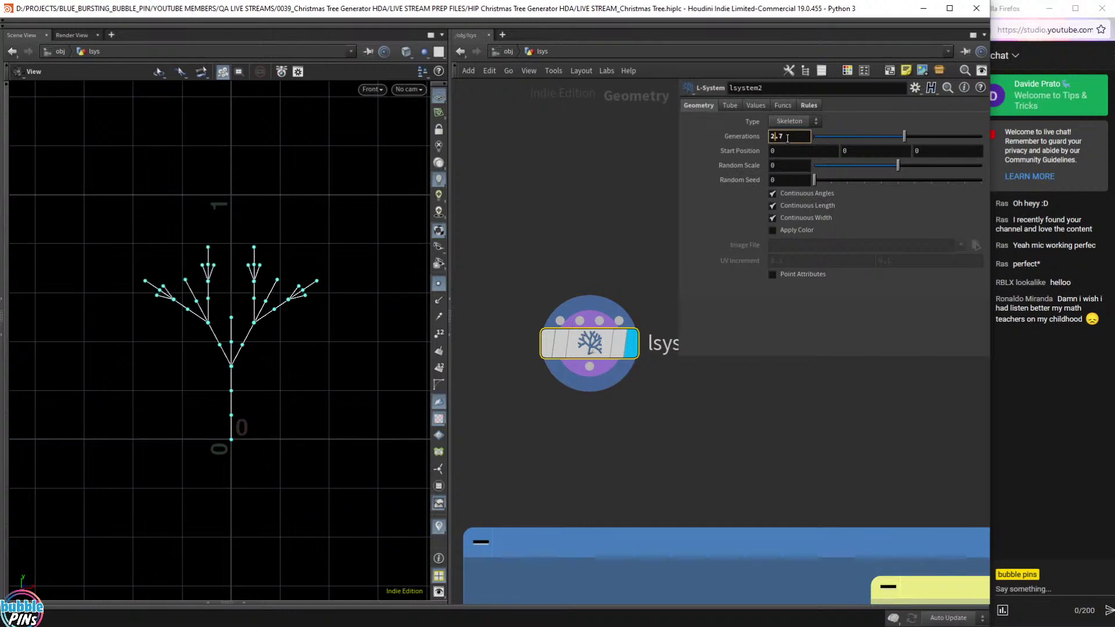
scroll(788, 138, "down", 2)
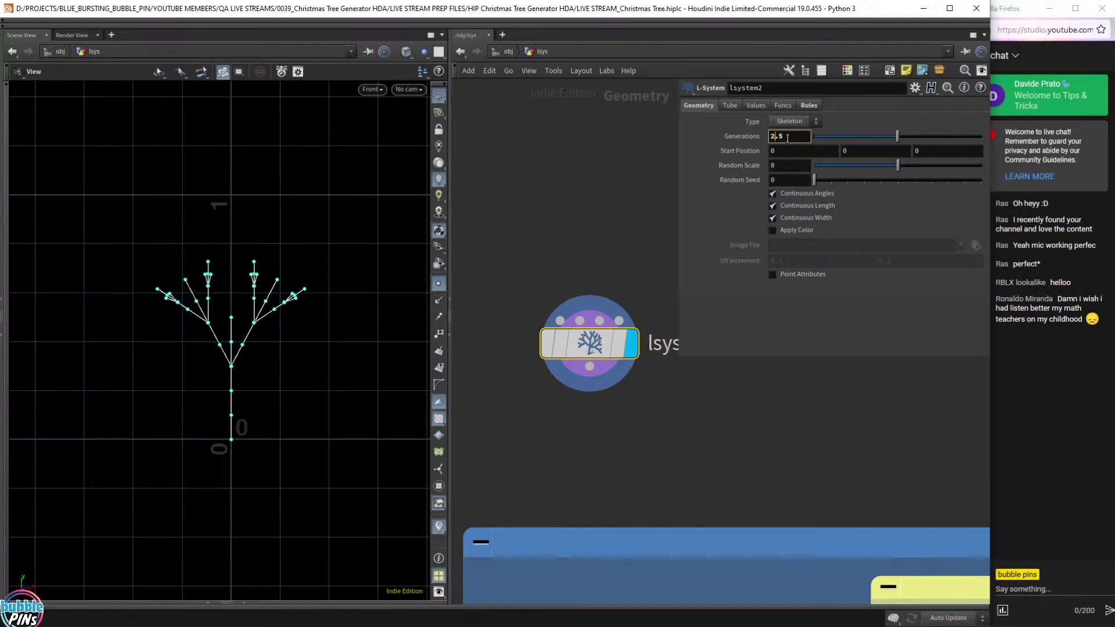
scroll(788, 137, "down", 8)
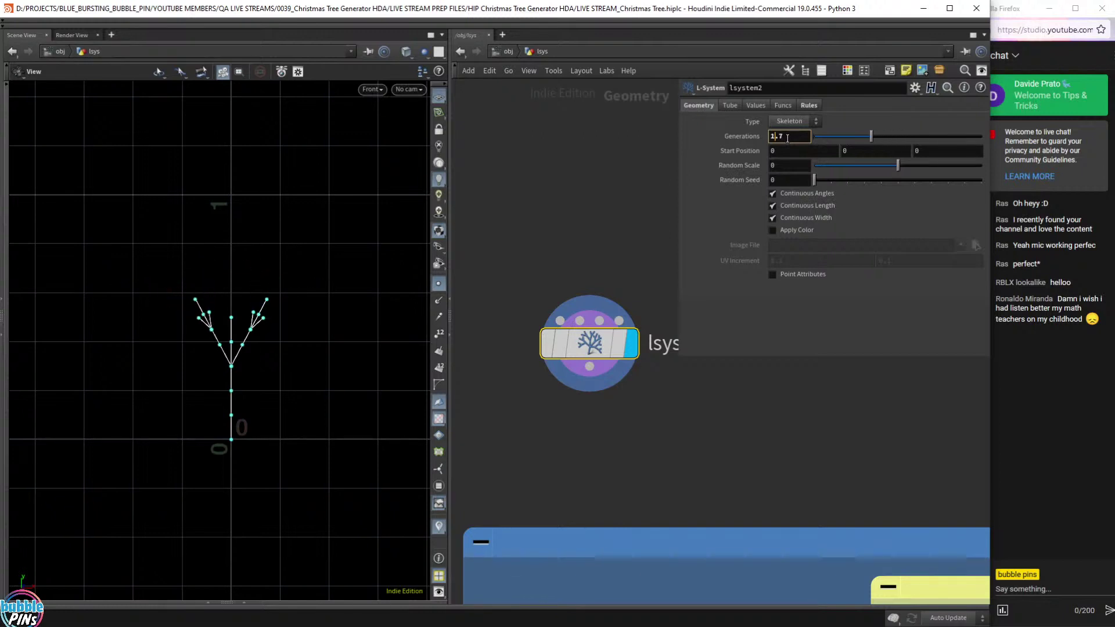
scroll(787, 137, "down", 6)
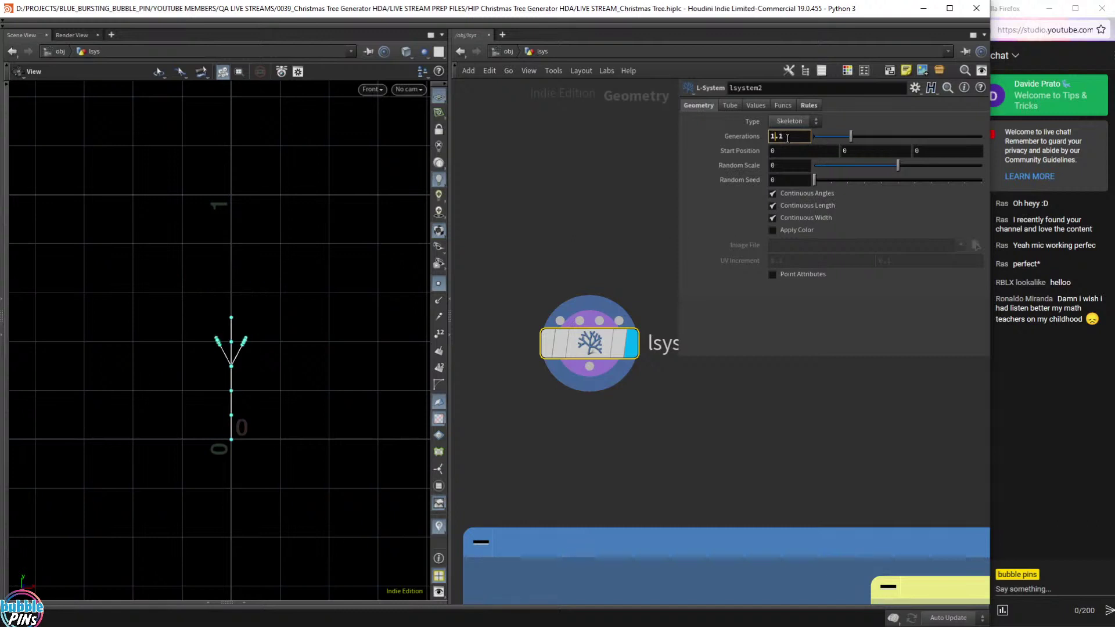
scroll(788, 138, "down", 1)
scroll(273, 365, "up", 1)
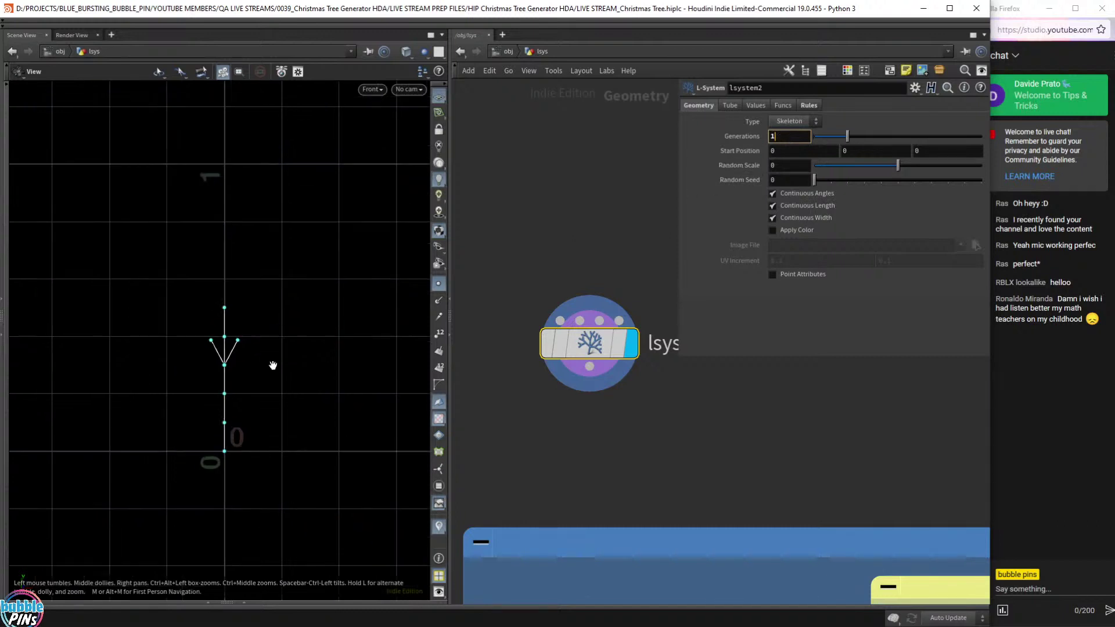
scroll(273, 365, "up", 3)
right_click_drag(275, 365, 299, 339)
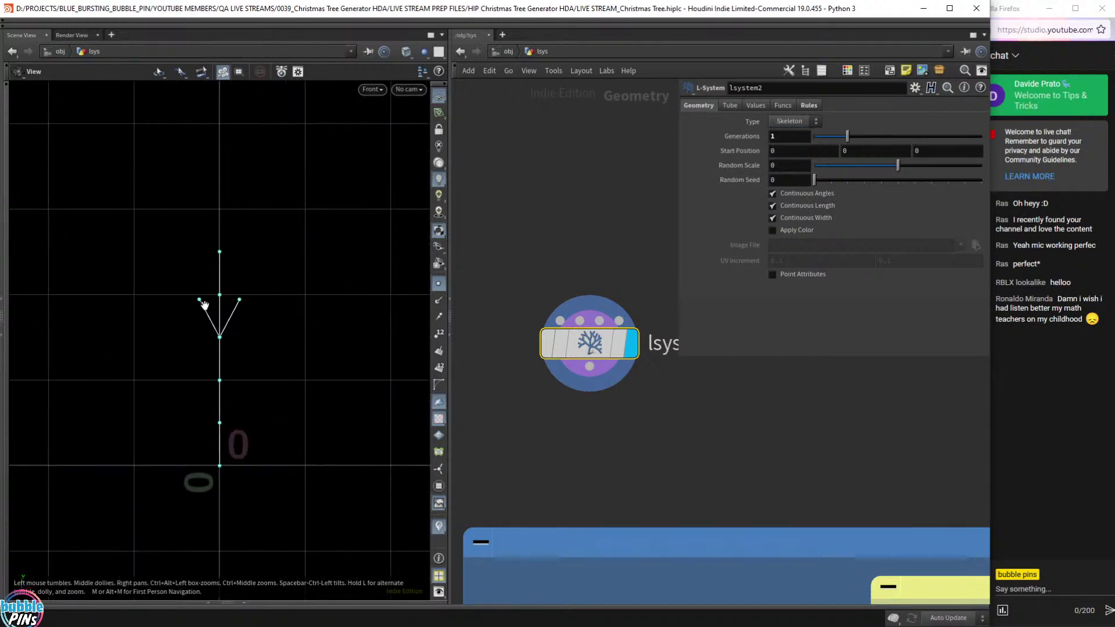
Examine the bracketed branches and their recursive A symbols in Rule 1, A=F[+FA][-FA]FF, against the forked shape.
left_click(810, 106)
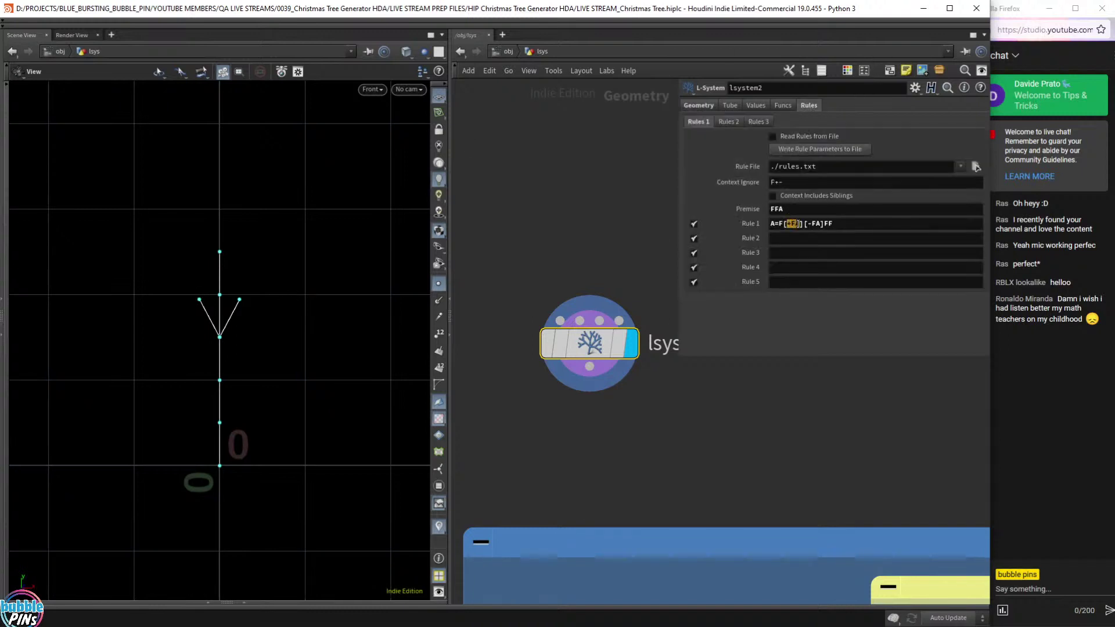
left_click(799, 223)
type("A")
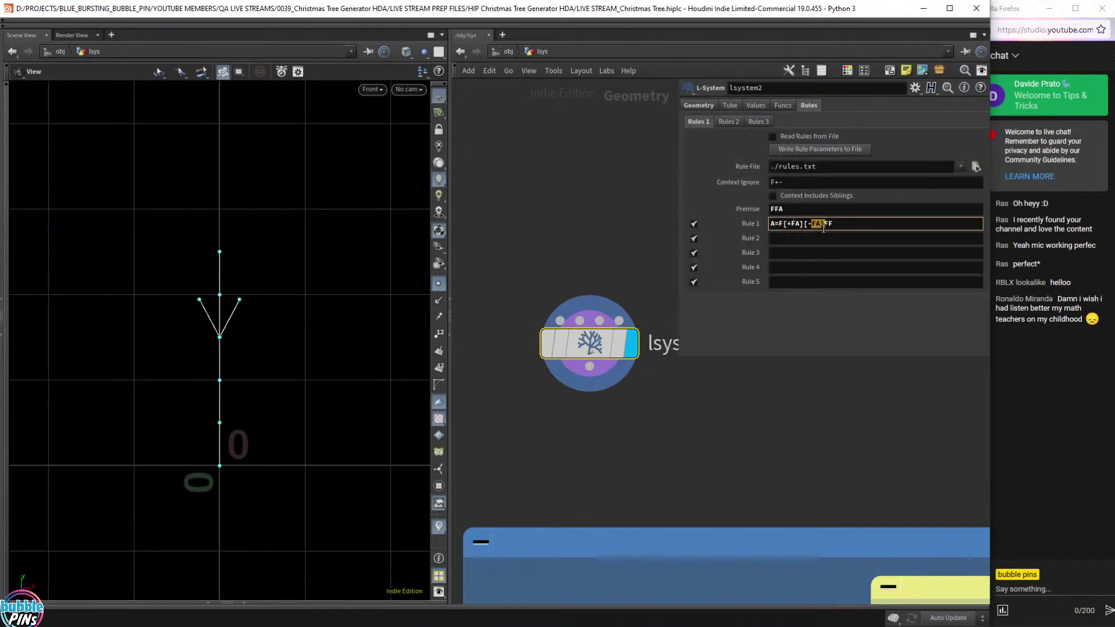
left_click(832, 324)
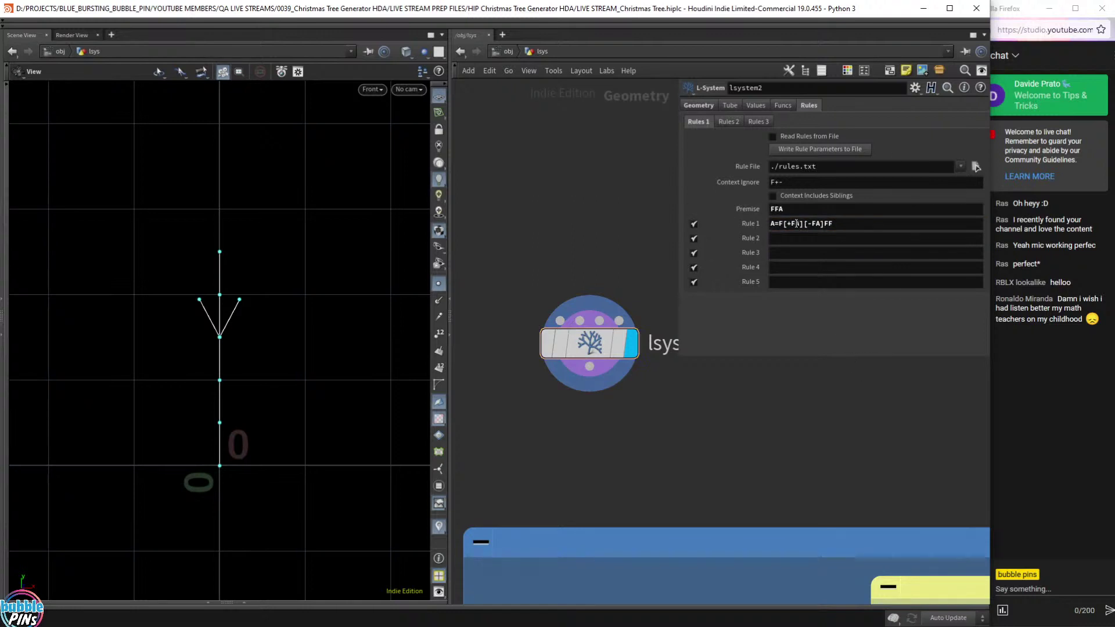
left_click_drag(796, 224, 800, 228)
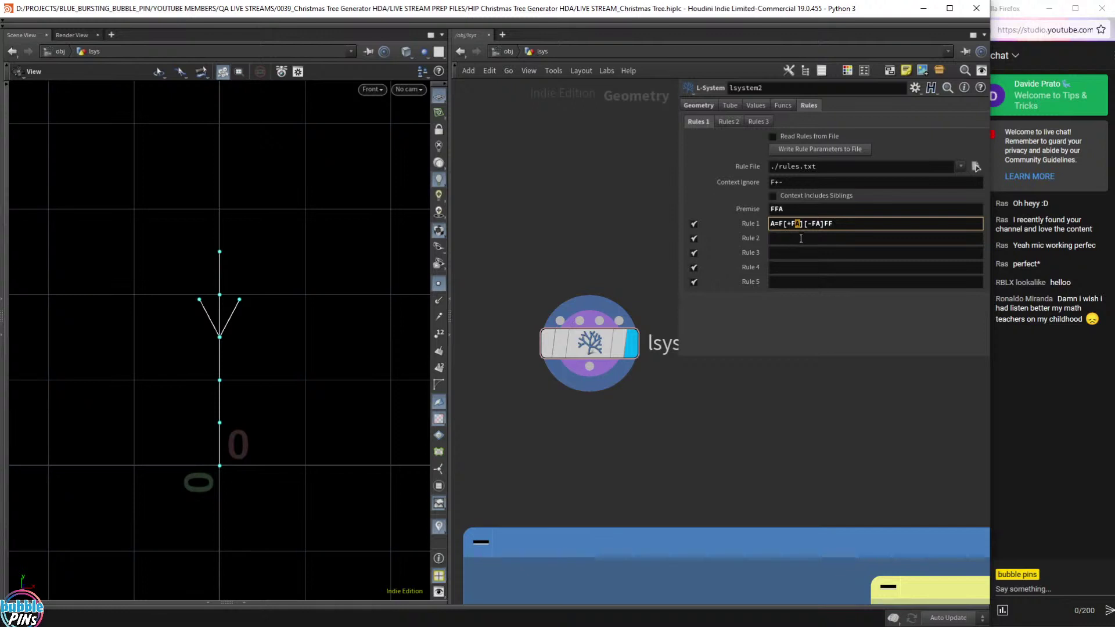
left_click(815, 226)
left_click_drag(805, 225, 784, 227)
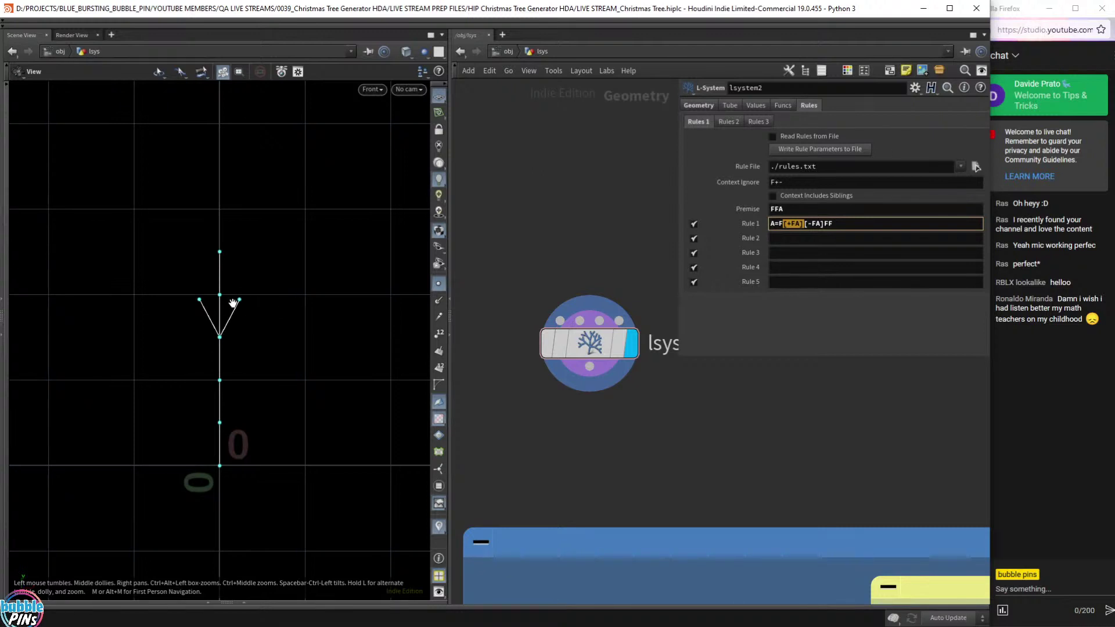
Remove the [-FA] branch from Rule 1, compare the shape with and without it, and restore A=F[+FA][-FA]FF.
left_click_drag(804, 224, 823, 225)
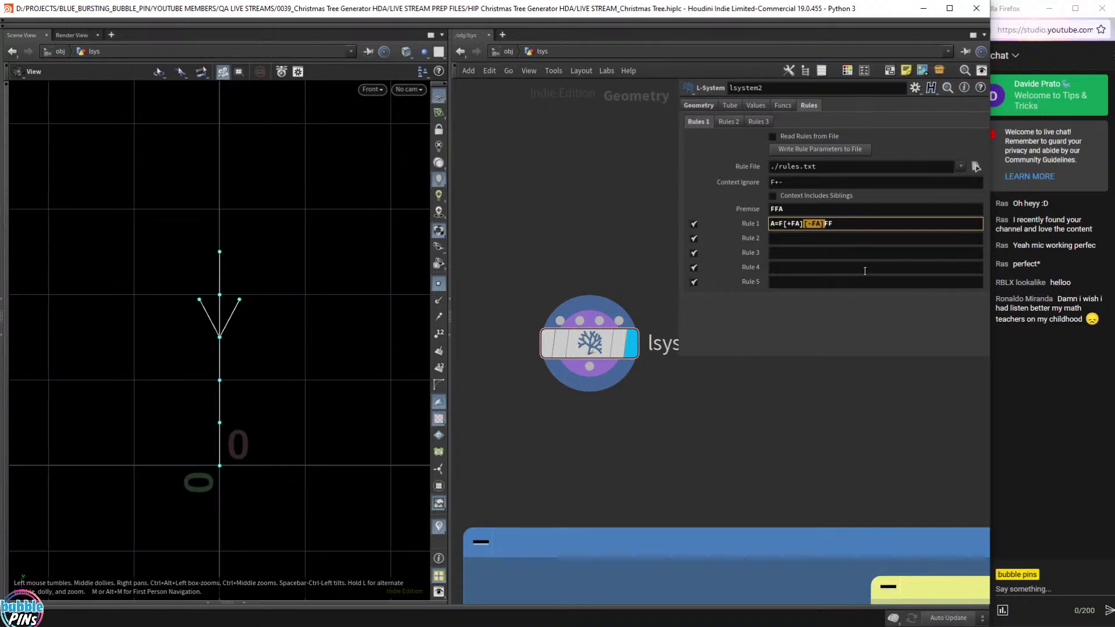
key("Delete")
key("Return")
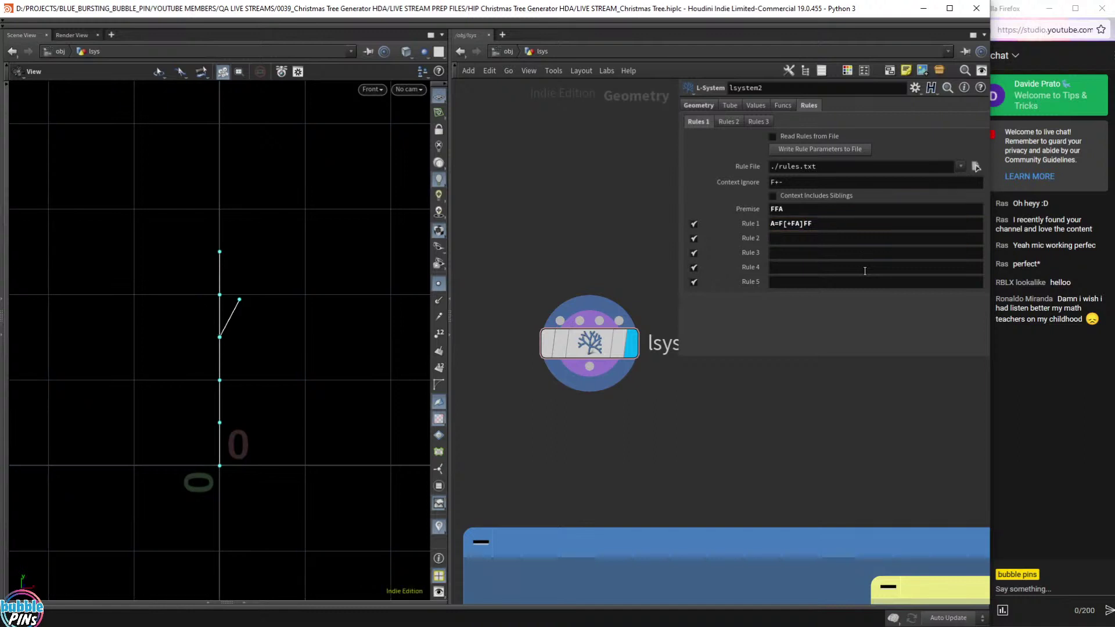
key("ctrl+z")
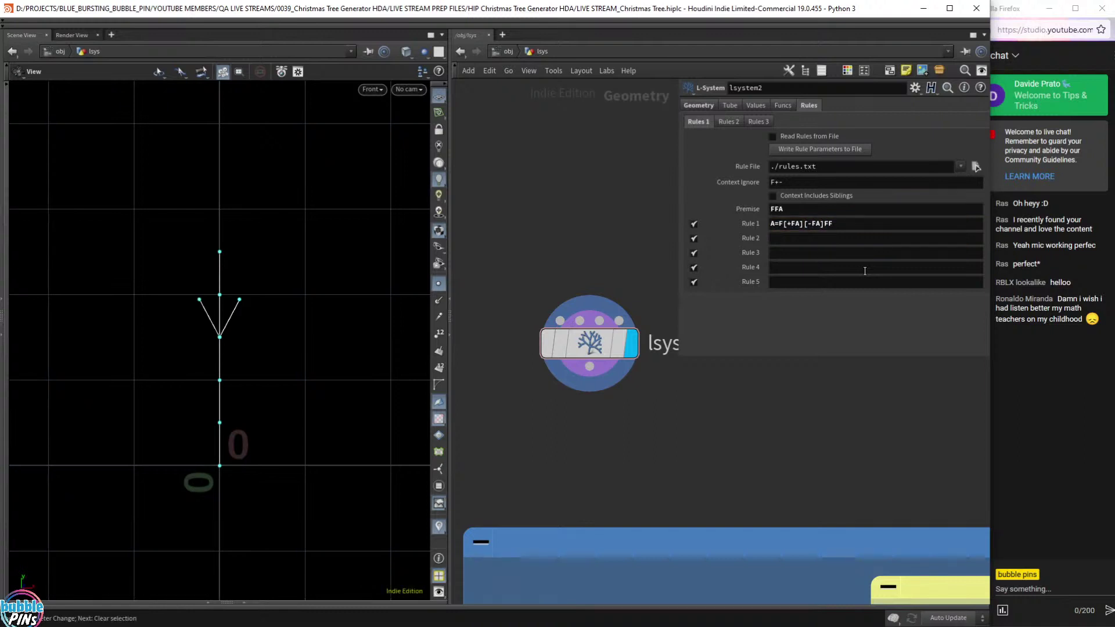
key("ctrl+y")
key("ctrl+z")
key("ctrl+y")
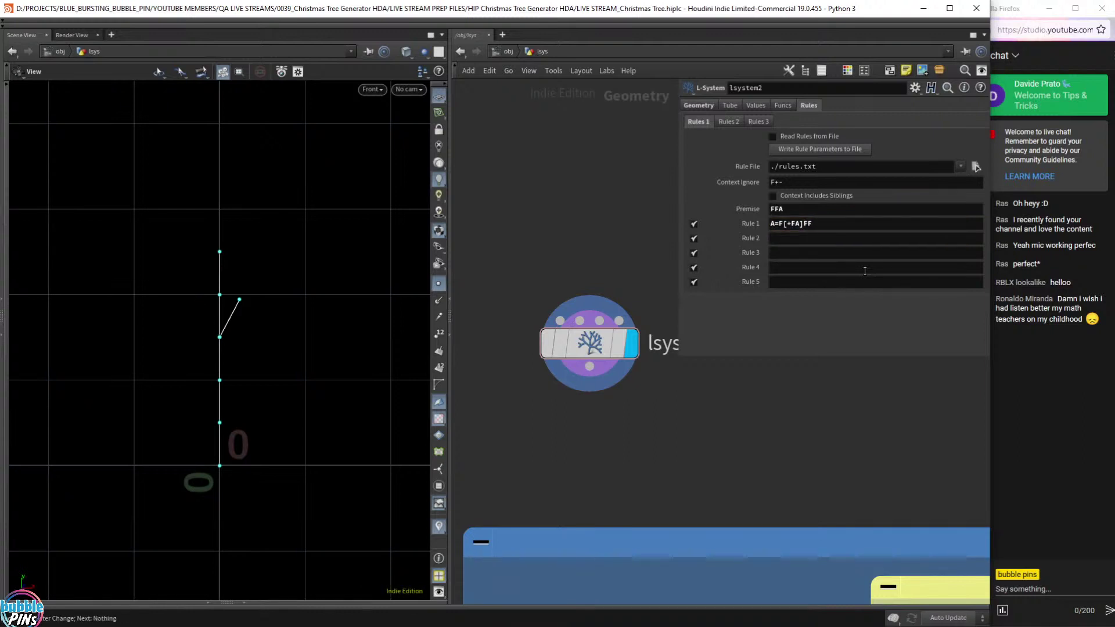
key("ctrl+z")
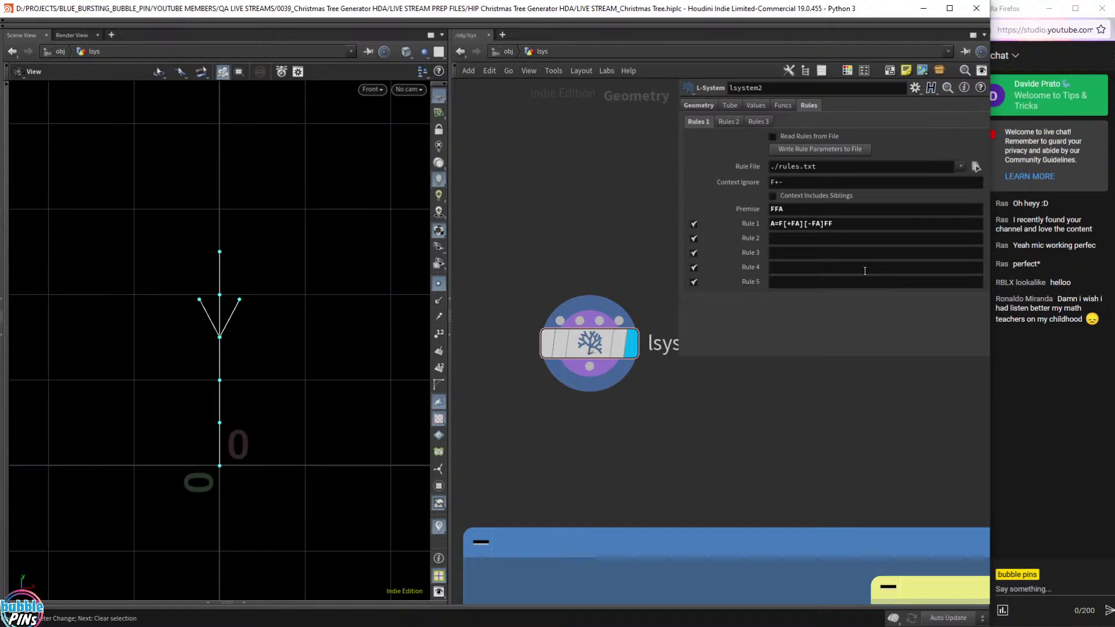
Raise Generations gradually from 1, sweep it back and forth above 2 to preview new branches, and settle on 2.
left_click(801, 223)
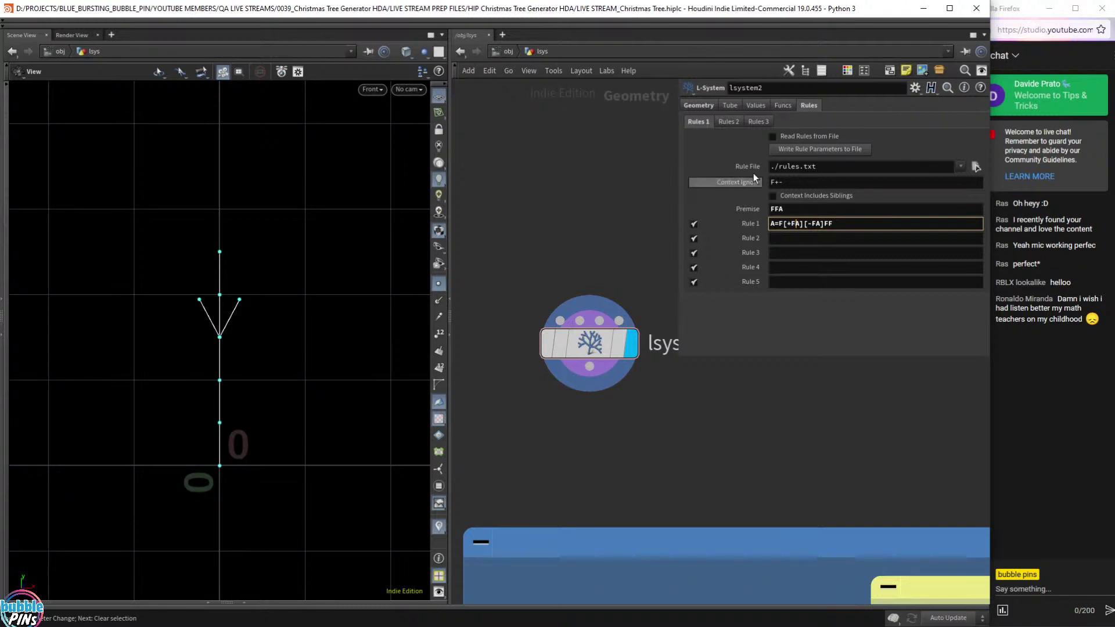
left_click(705, 106)
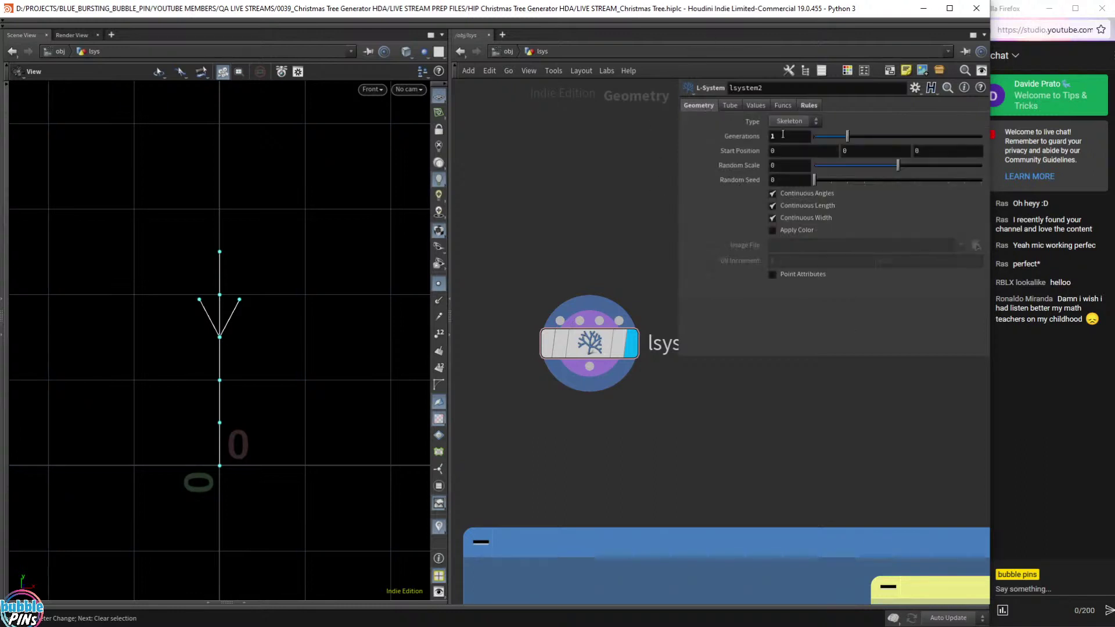
left_click(795, 136)
scroll(796, 136, "up", 2)
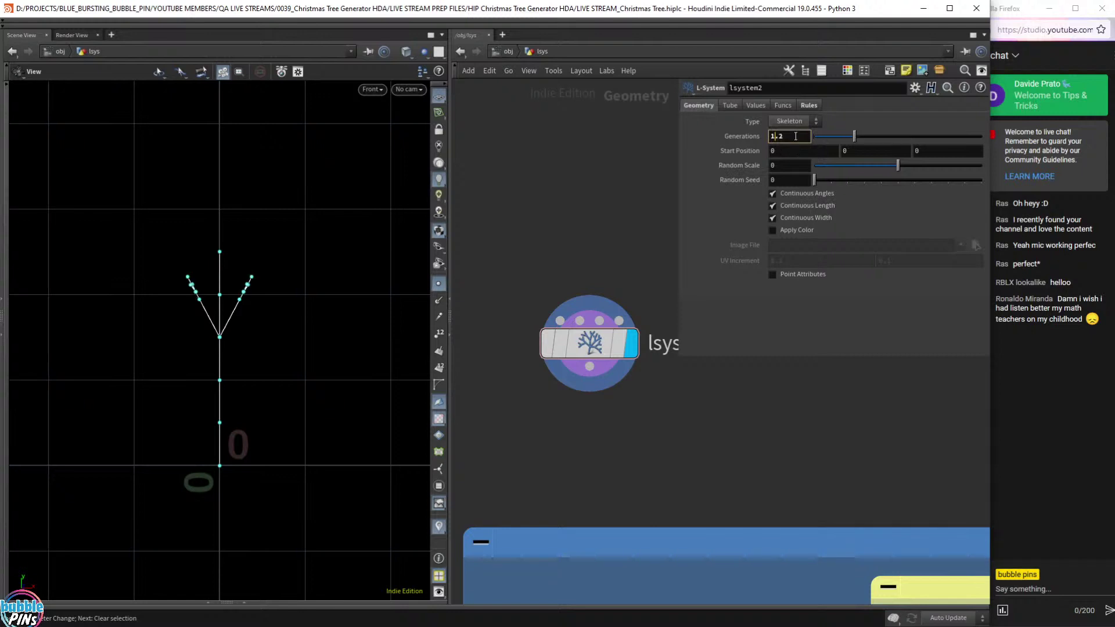
scroll(795, 137, "up", 2)
scroll(795, 137, "up", 6)
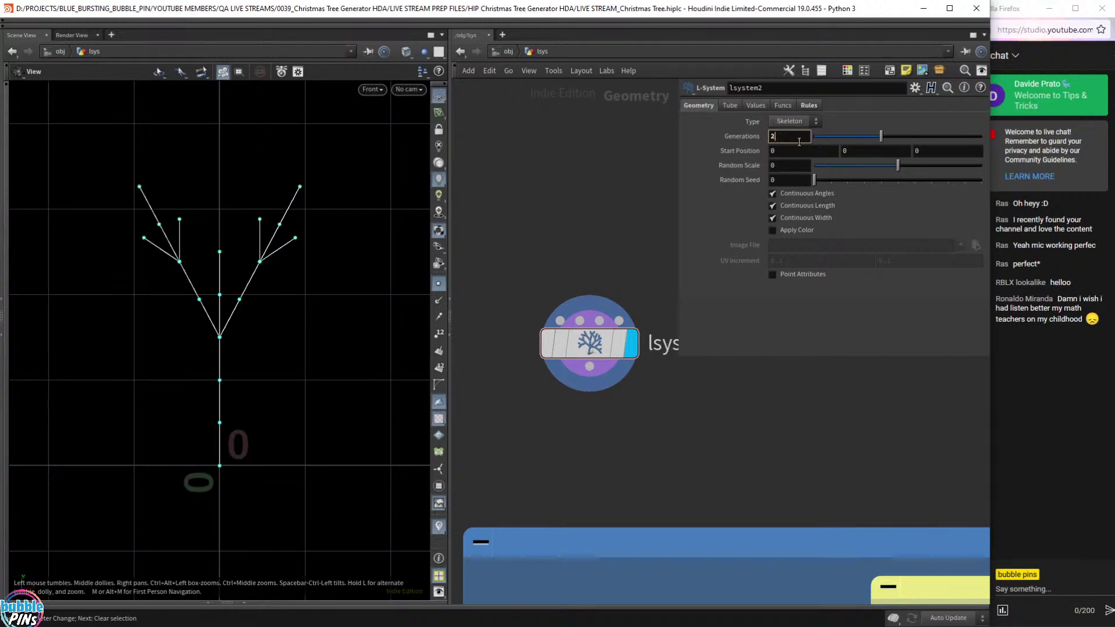
scroll(794, 141, "up", 3)
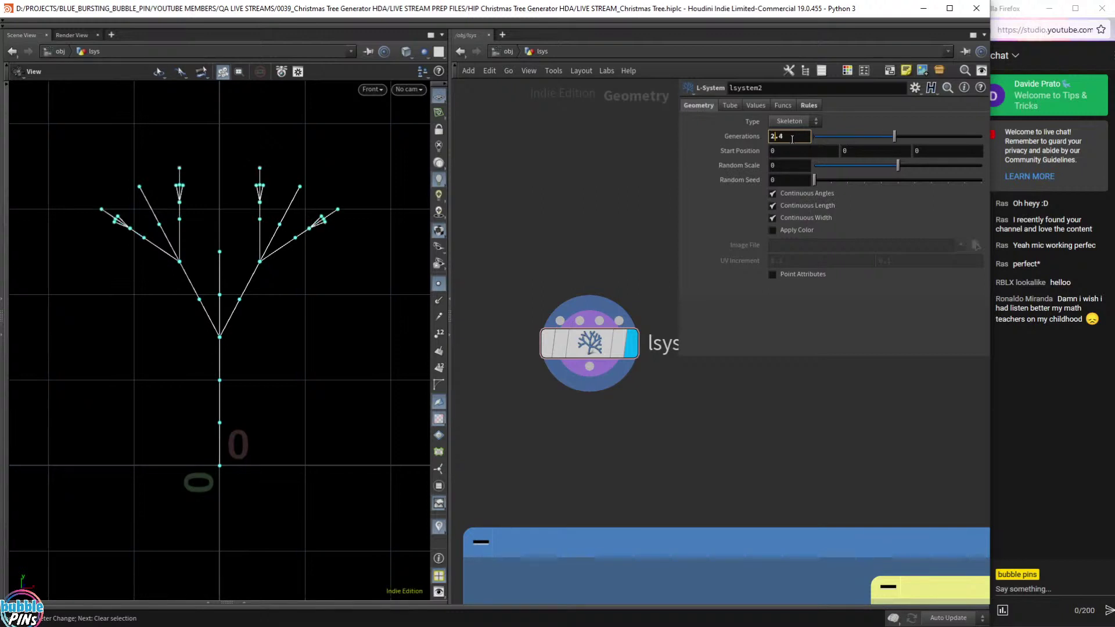
scroll(792, 140, "up", 2)
scroll(793, 140, "down", 2)
scroll(792, 140, "up", 2)
scroll(793, 140, "down", 4)
scroll(792, 140, "up", 3)
scroll(792, 140, "down", 4)
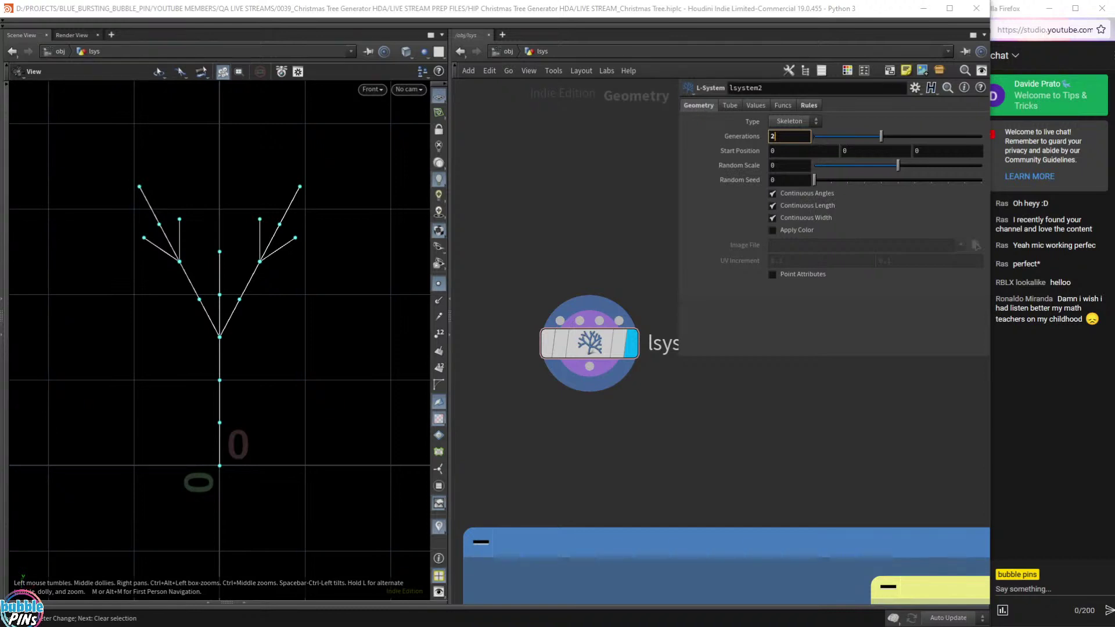
Annotate the second-generation structure with cyan rectangles around the two side branches and arrows on their smaller offshoots.
left_click_drag(191, 241, 246, 460)
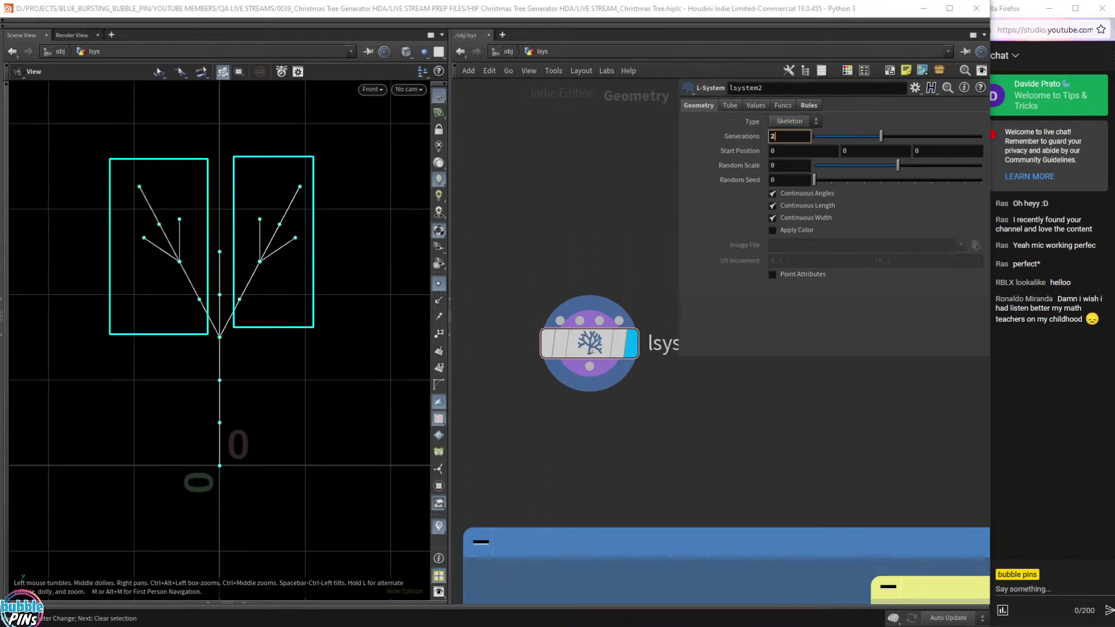
left_click_drag(128, 232, 154, 248)
key("ctrl+z")
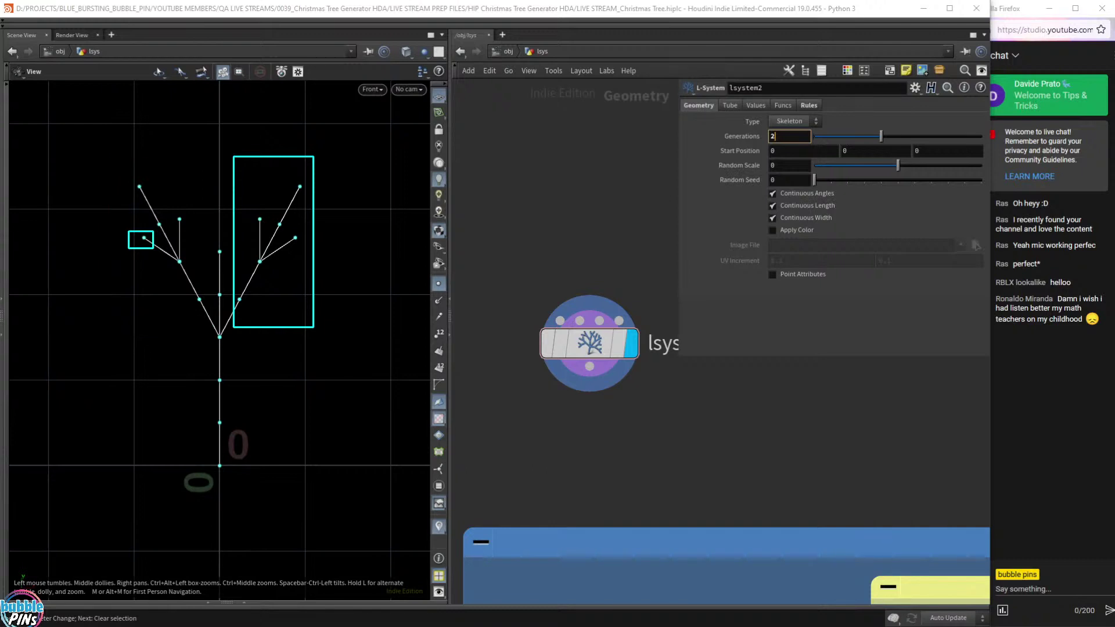
key("ctrl+z")
left_click_drag(117, 168, 209, 335)
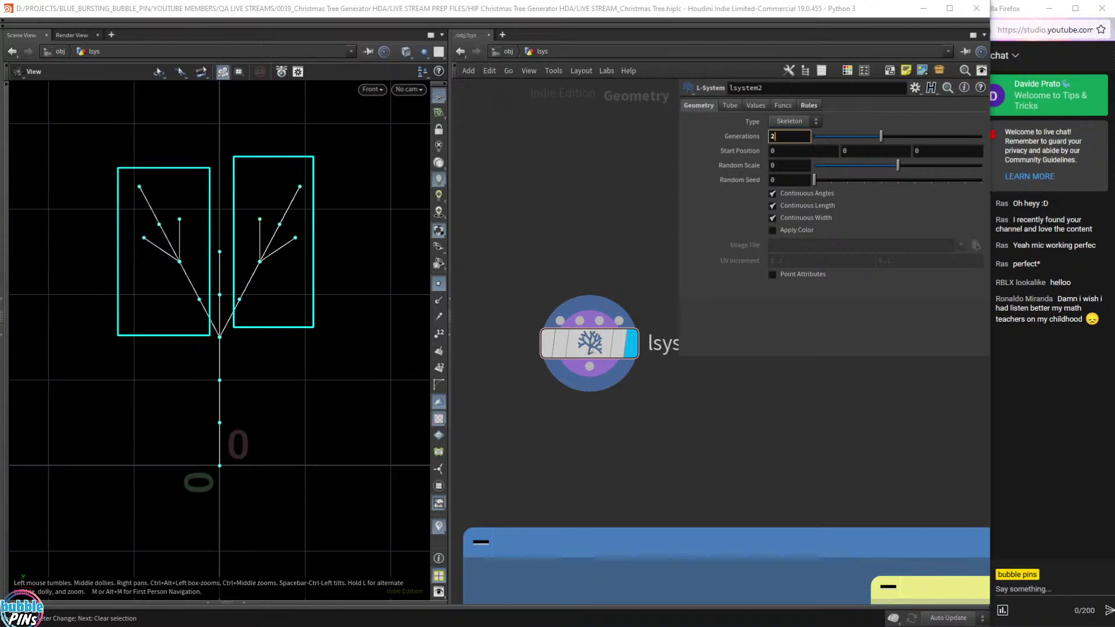
left_click_drag(176, 260, 140, 235)
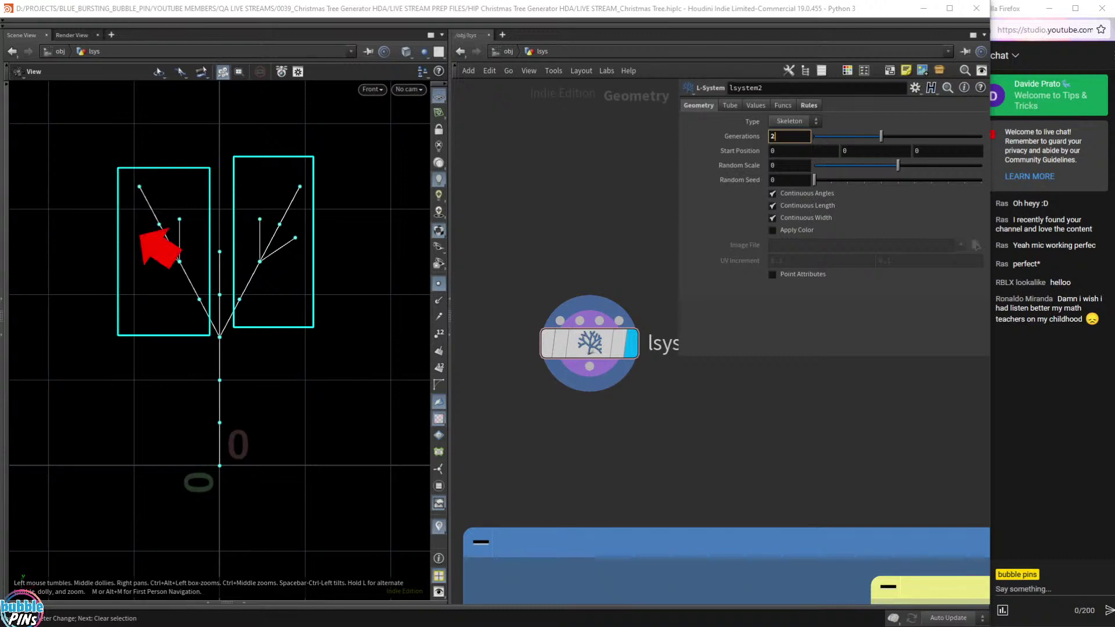
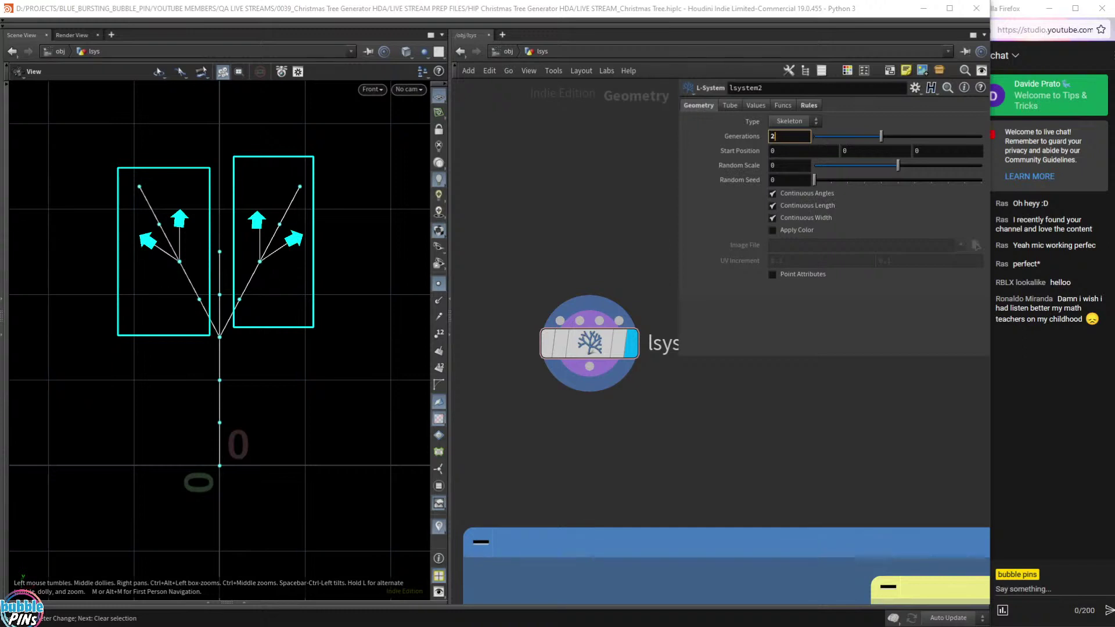
left_click(797, 136)
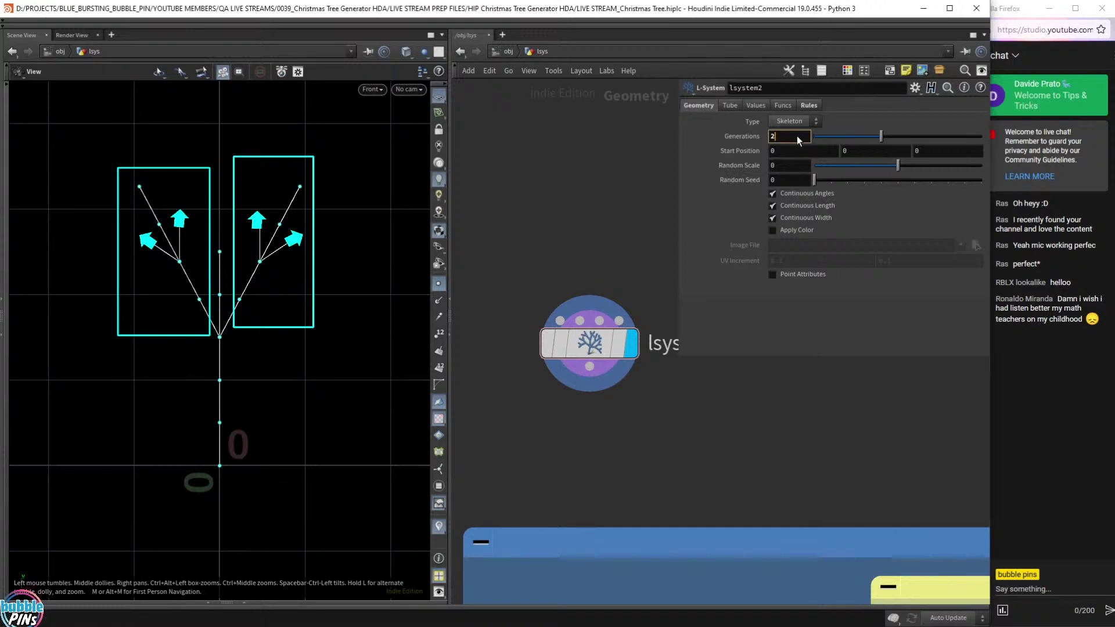
Sweep Generations back and forth around 2, and raise it to 3.1 to grow the next set of side branches.
scroll(797, 136, "up", 5)
scroll(797, 136, "down", 3)
scroll(797, 136, "up", 2)
scroll(797, 136, "down", 4)
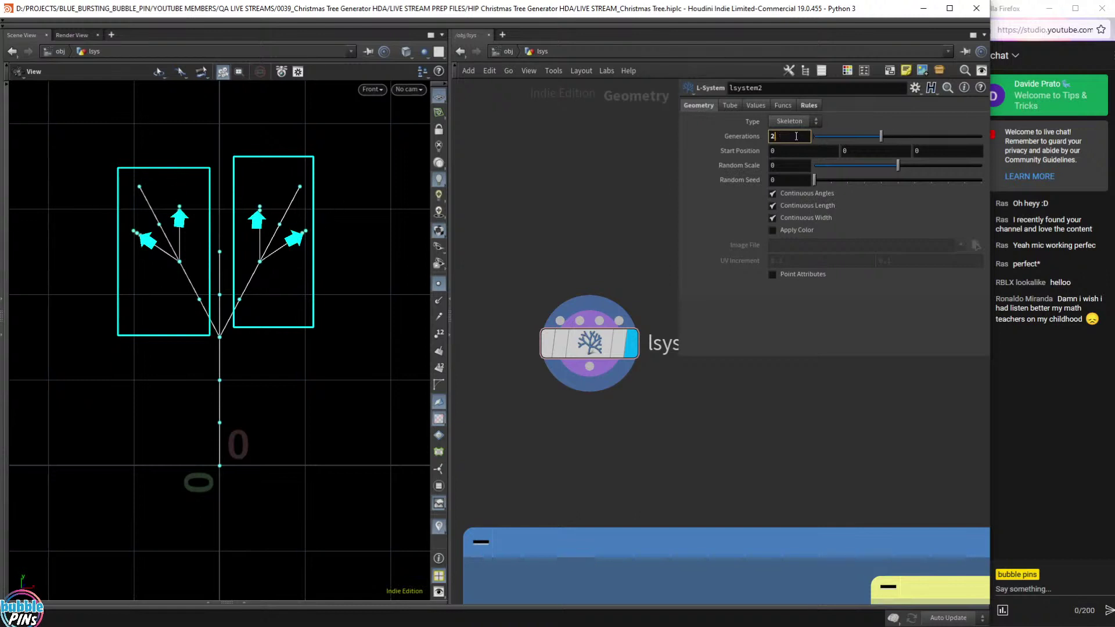
scroll(797, 136, "up", 1)
scroll(797, 136, "down", 1)
scroll(797, 133, "up", 3)
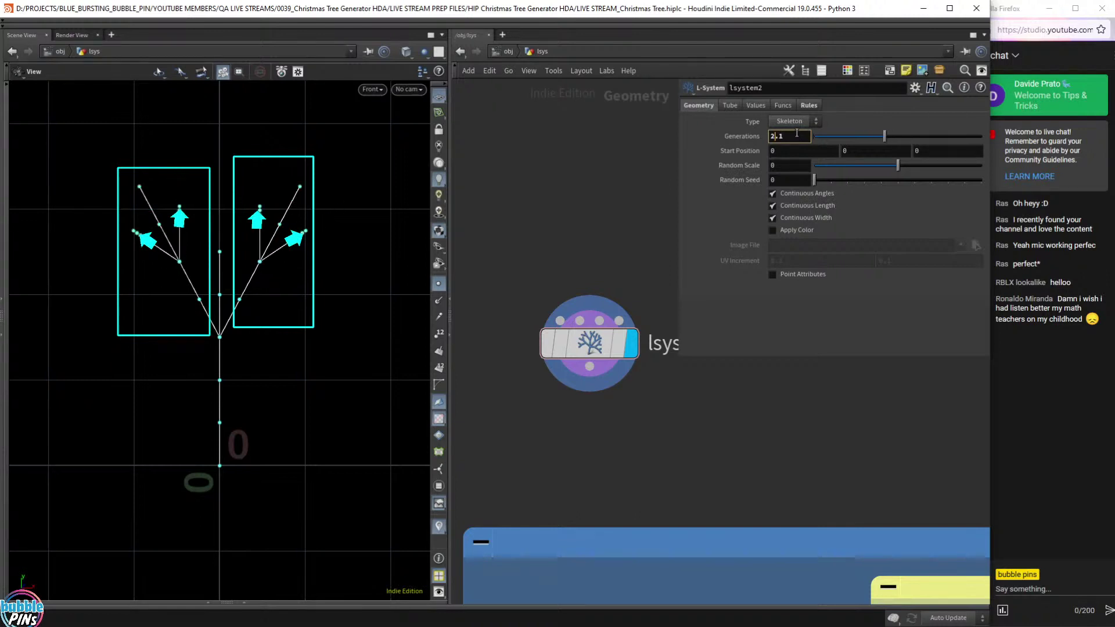
scroll(797, 133, "up", 8)
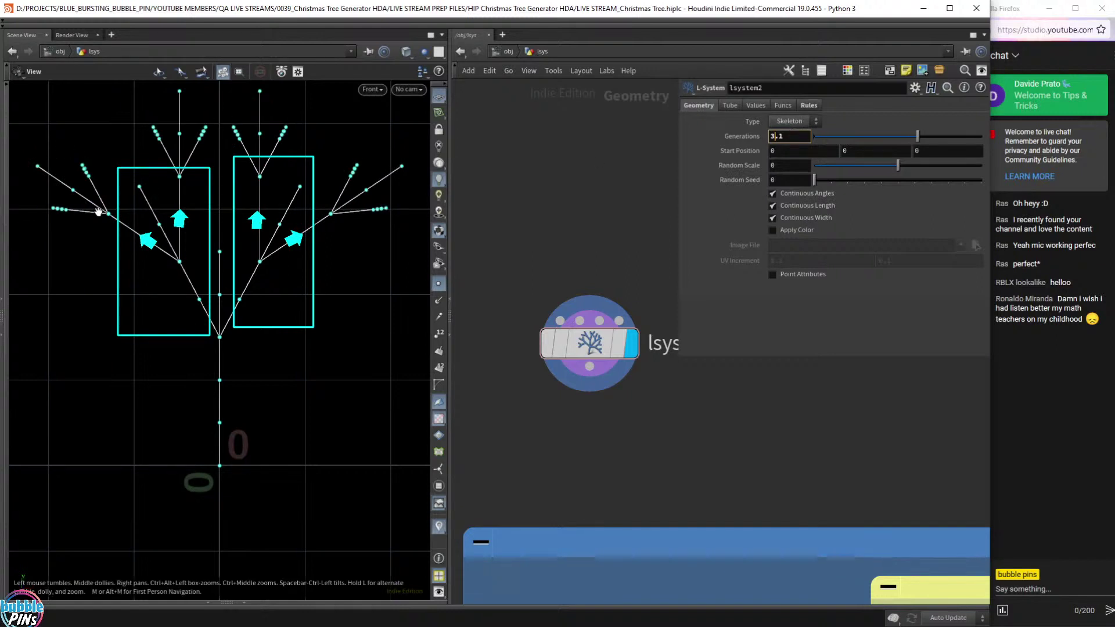
left_click(118, 192)
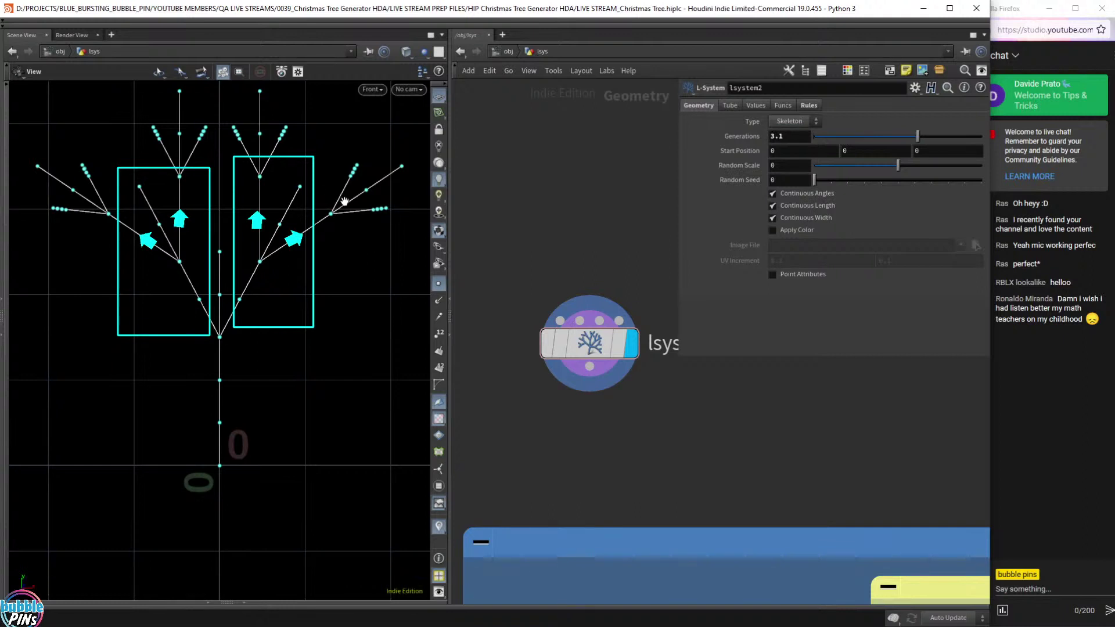
Raise Generations to 3.4, sweeping it down and up to preview how the newest branch tips grow.
left_click(791, 138)
scroll(791, 138, "up", 3)
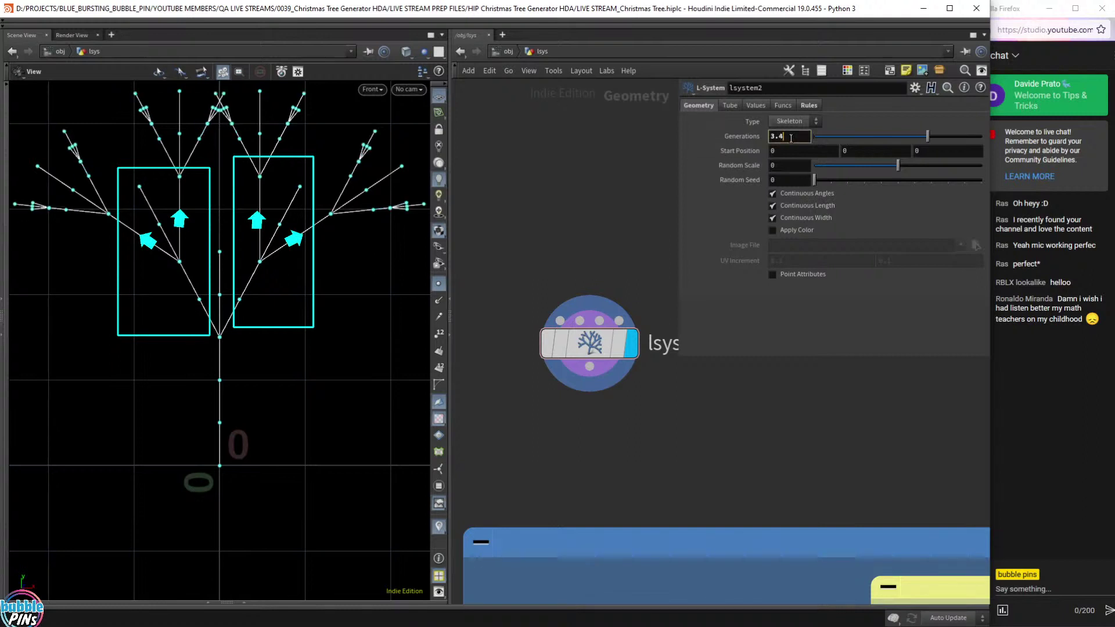
scroll(791, 138, "down", 4)
scroll(791, 138, "up", 4)
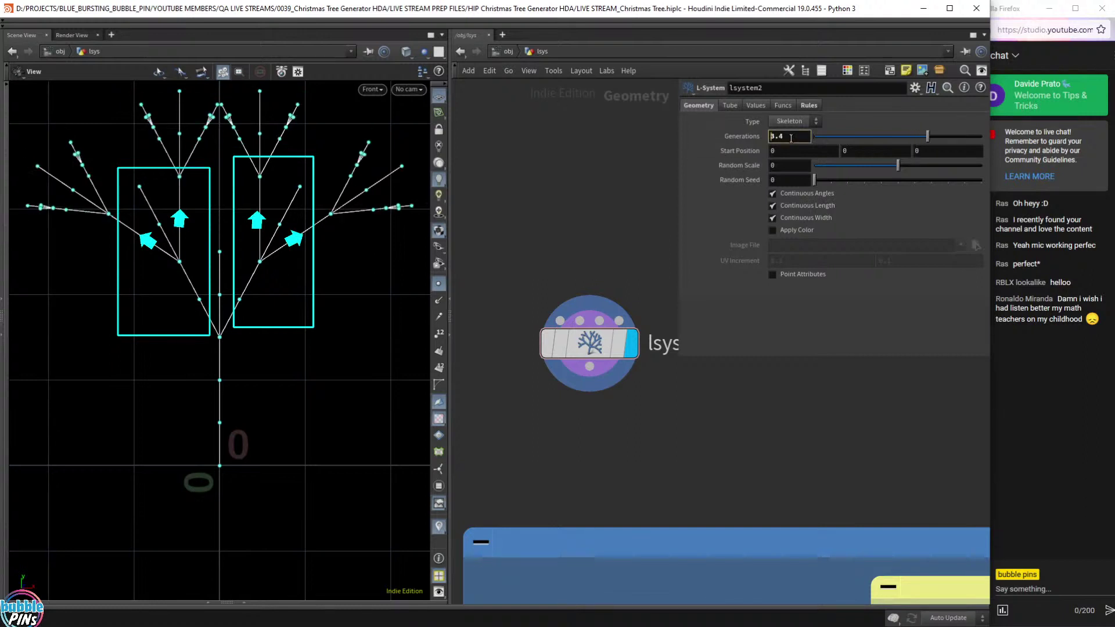
scroll(792, 139, "down", 2)
scroll(791, 138, "up", 2)
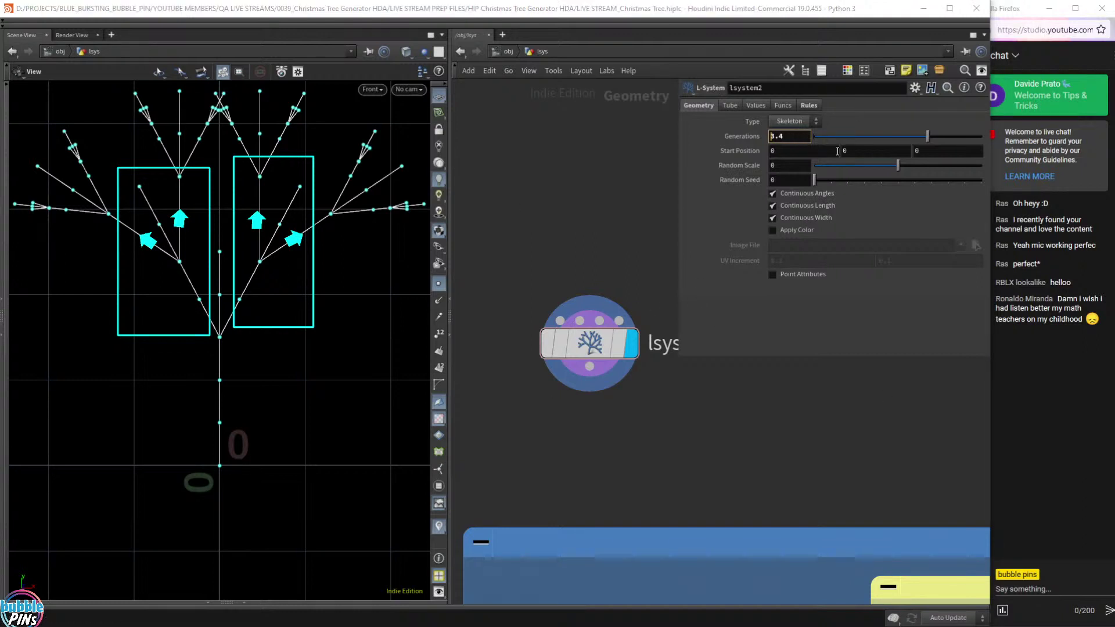
Raise Generations to 5.5 and frame the whole branching tree in the front view.
left_click(797, 136)
scroll(797, 137, "up", 15)
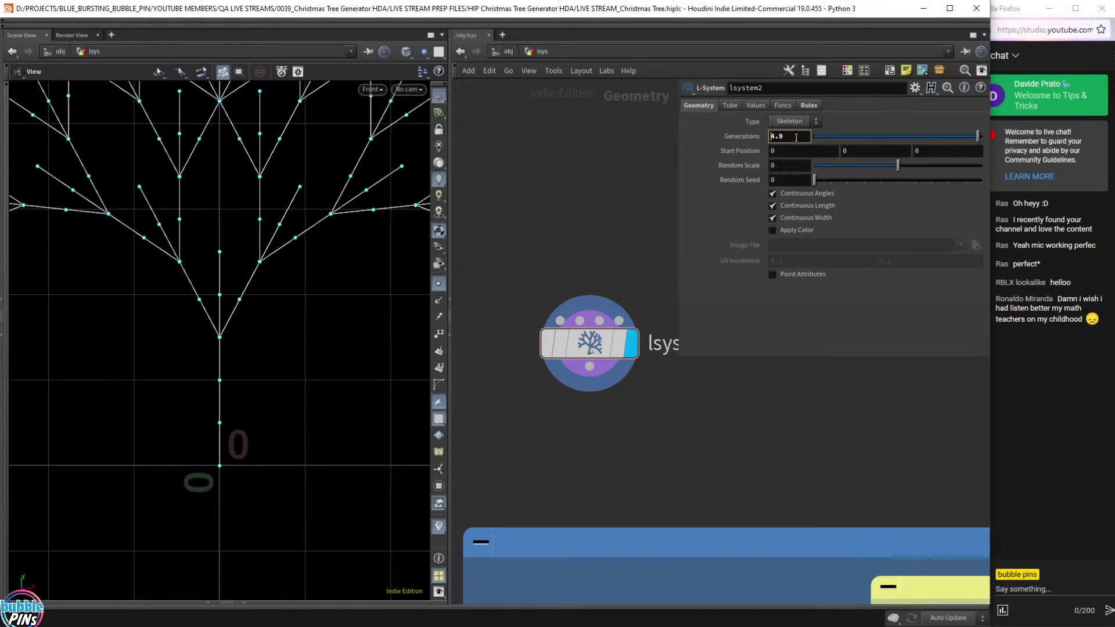
scroll(797, 138, "up", 6)
scroll(293, 307, "down", 8)
right_click_drag(308, 297, 279, 361)
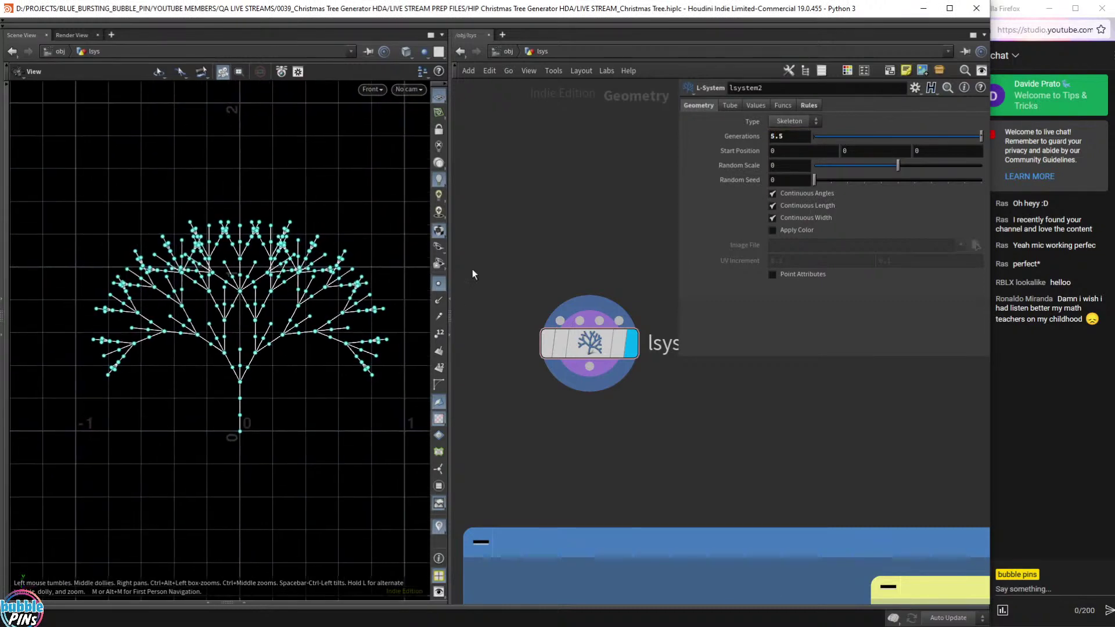
Increase Generations further to 7.6 to produce a denser tree.
left_click_drag(820, 140, 1024, 135)
left_click(799, 139)
scroll(800, 138, "up", 5)
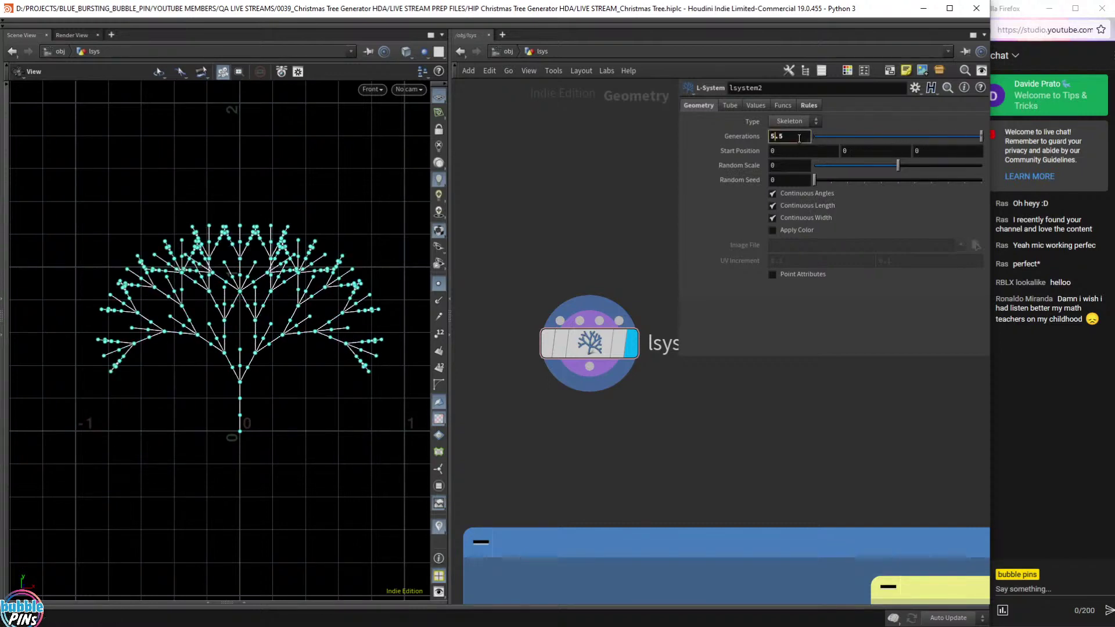
scroll(800, 139, "up", 20)
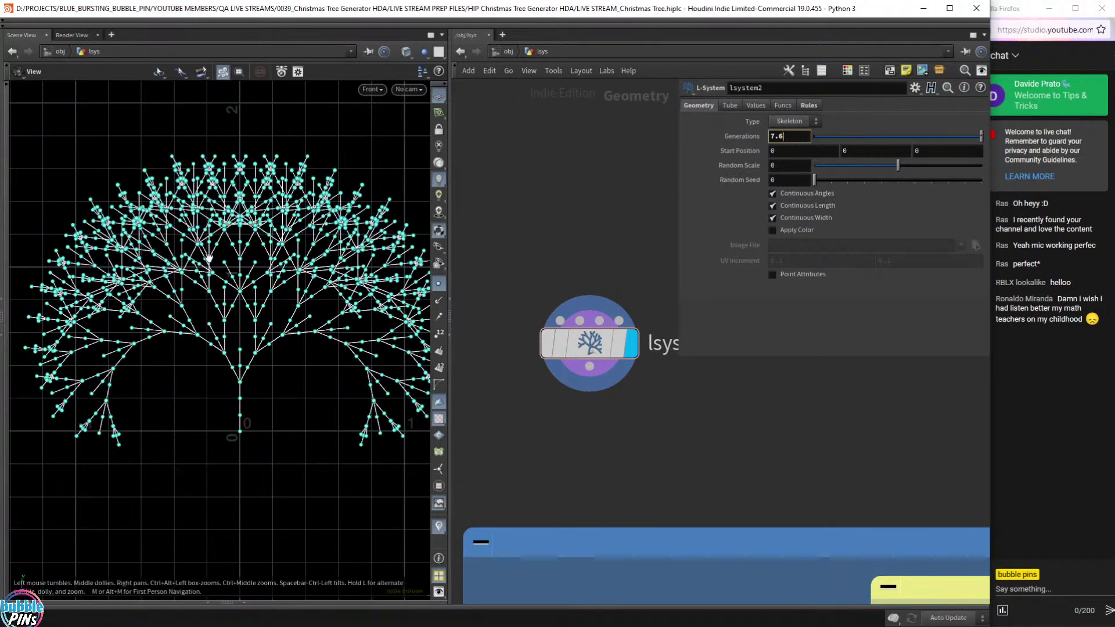
Switch the viewport to perspective and orbit around the dense tree to examine its depth edge-on.
mouse_move(337, 238)
right_mouse_down()
mouse_move(297, 258)
mouse_move(340, 238)
right_mouse_up()
right_click_drag(347, 294, 319, 322)
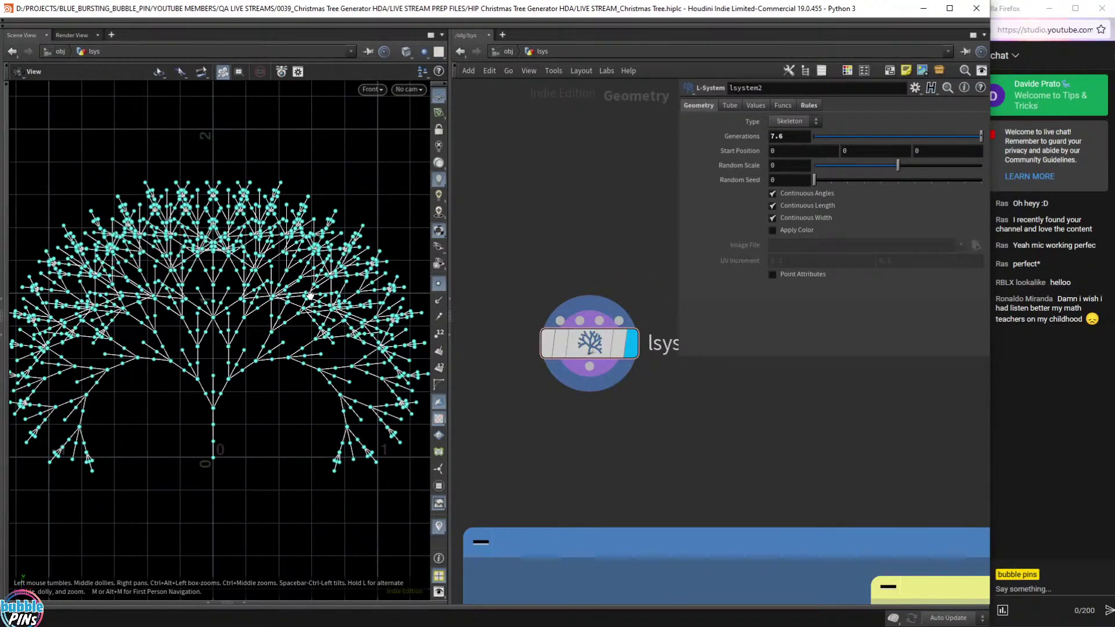
key("space+1")
left_click_drag(298, 197, 265, 308)
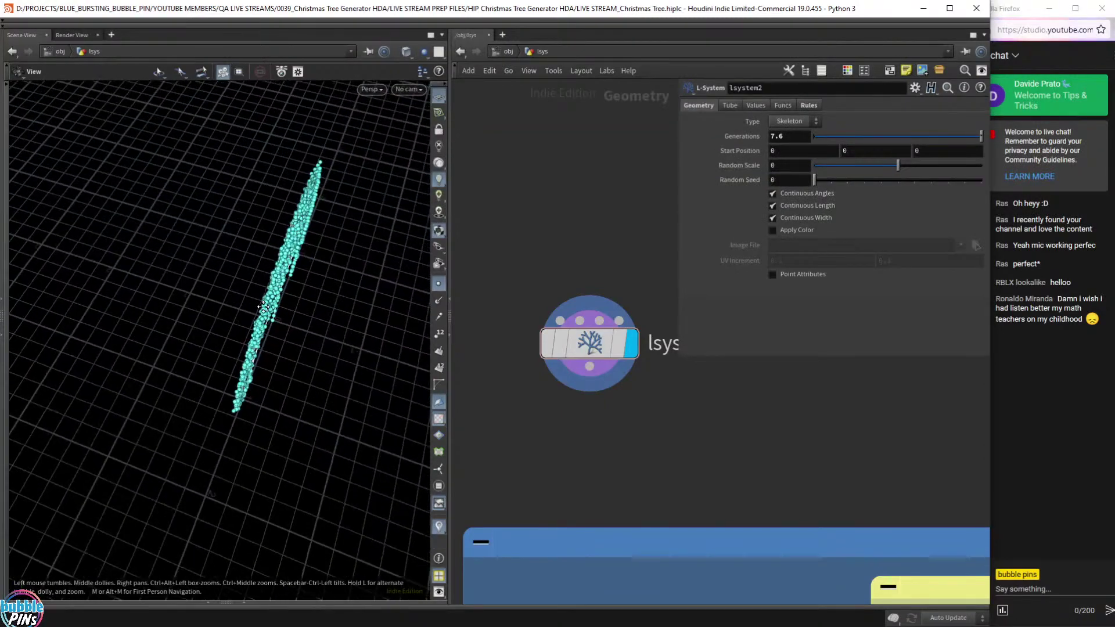
Review the Premise FFA and Rule 1, A=F[+FA][-FA]FF, against the tree in the perspective view.
left_click(808, 105)
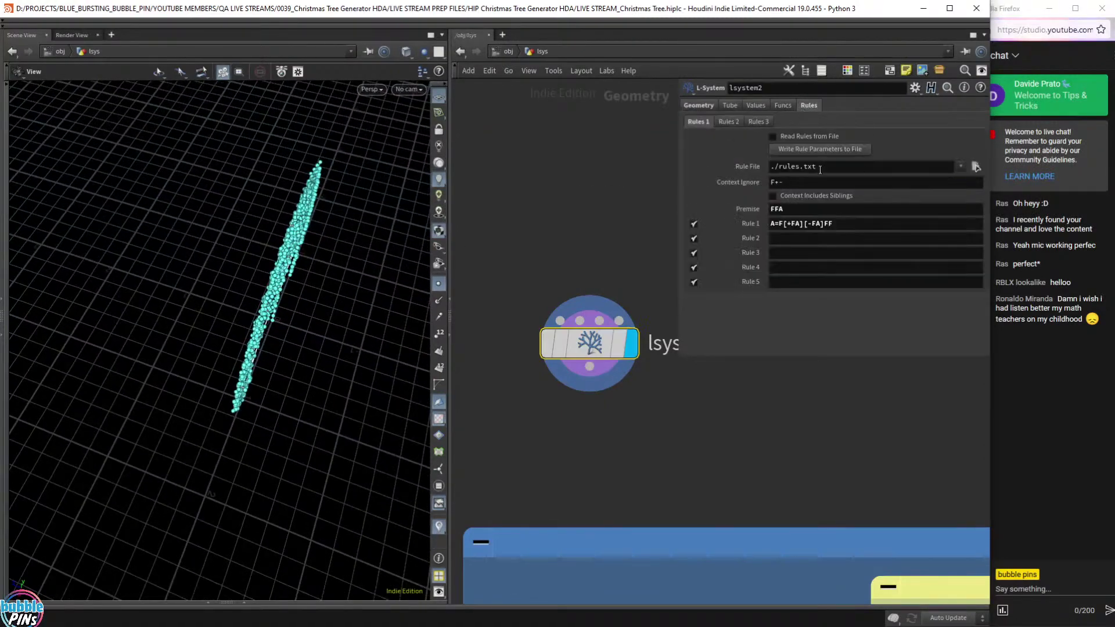
left_click(860, 224)
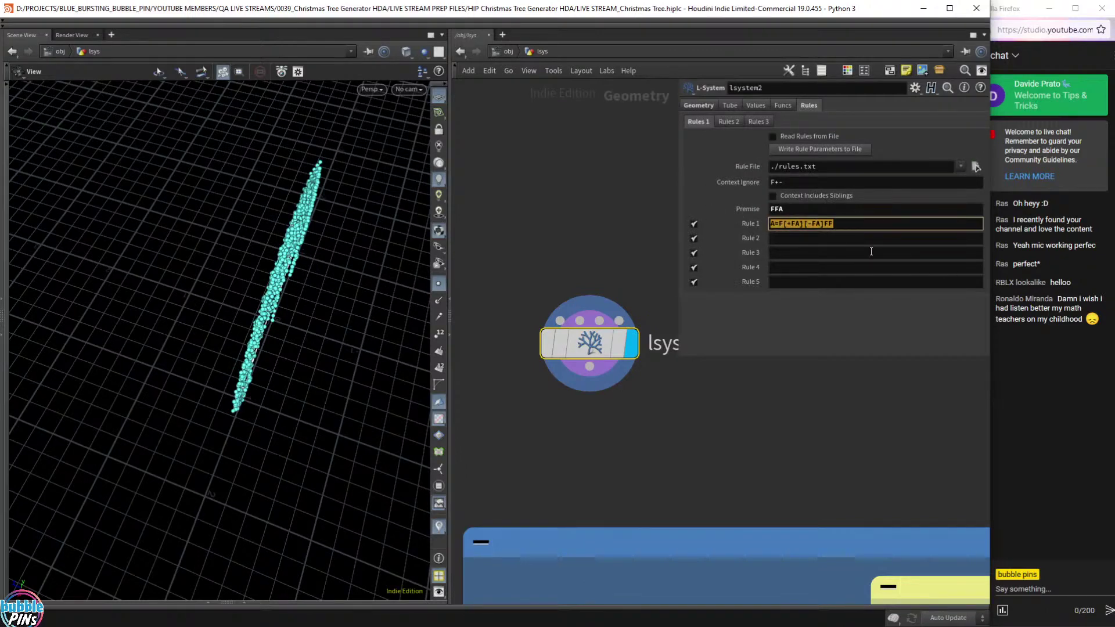
left_click_drag(814, 210, 710, 207)
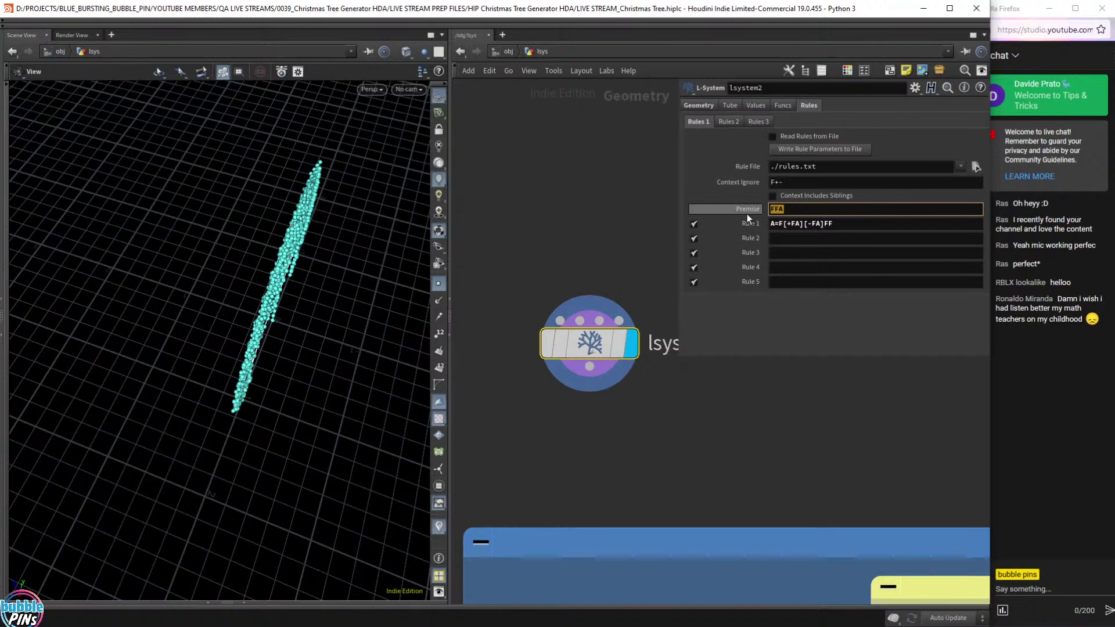
mouse_move(314, 294)
left_mouse_down()
mouse_move(341, 288)
mouse_move(310, 296)
mouse_move(323, 293)
left_mouse_up()
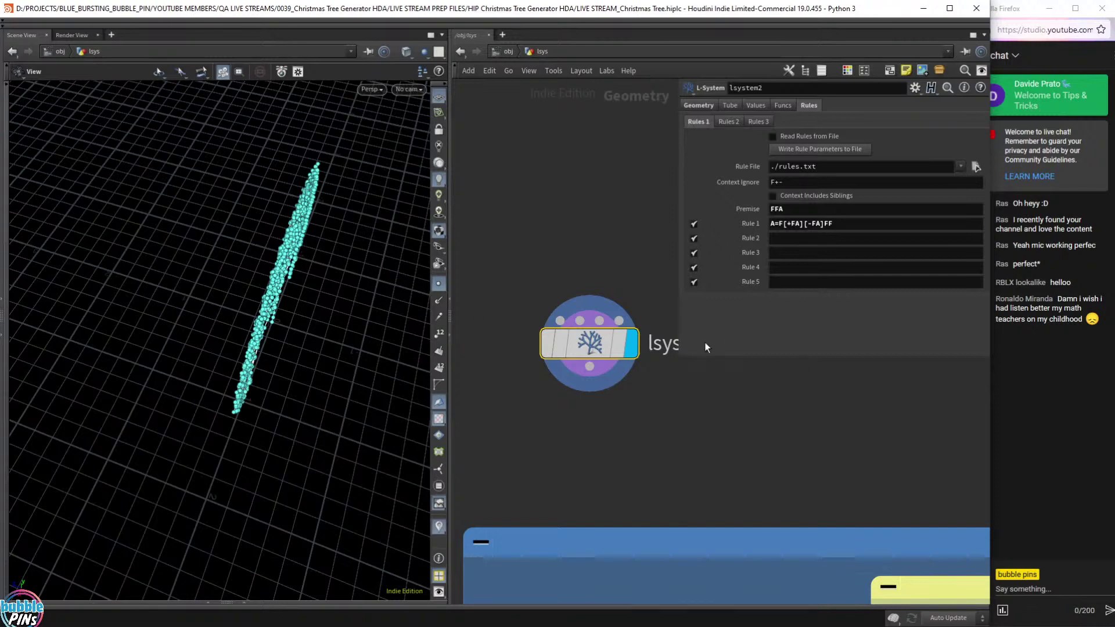
middle_click_drag(705, 489, 670, 367)
middle_click_drag(655, 278, 656, 359)
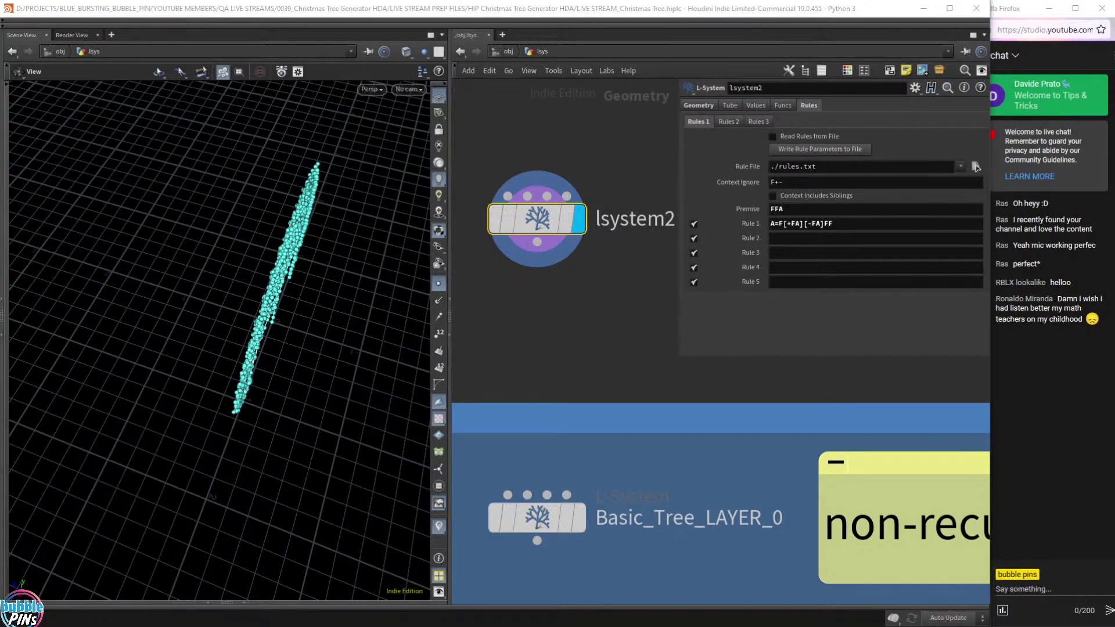
left_click(600, 287)
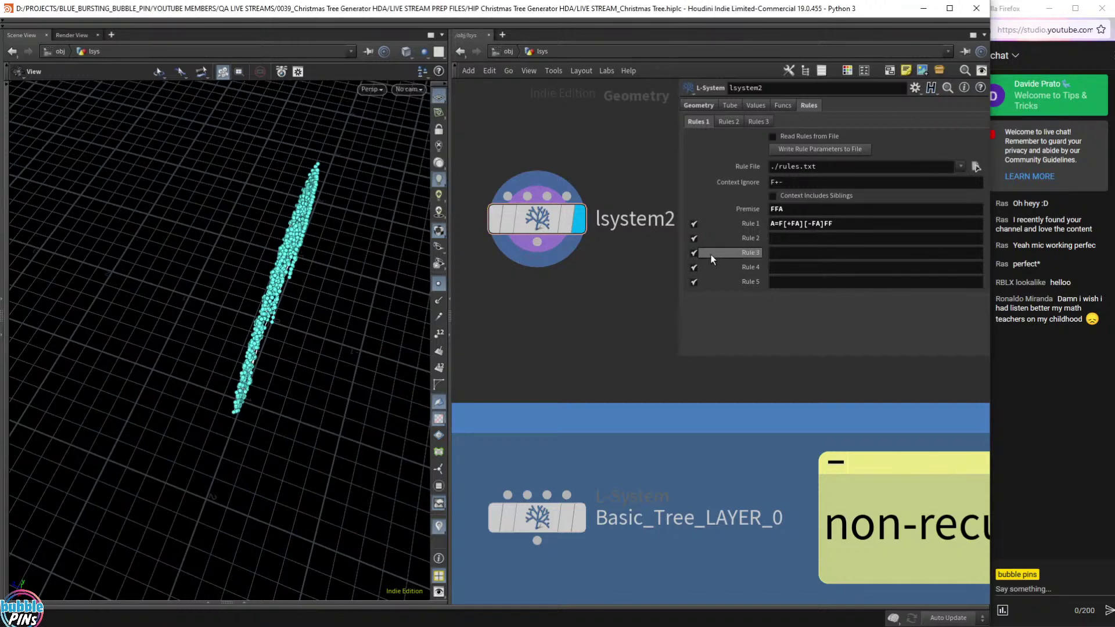
left_click(977, 168)
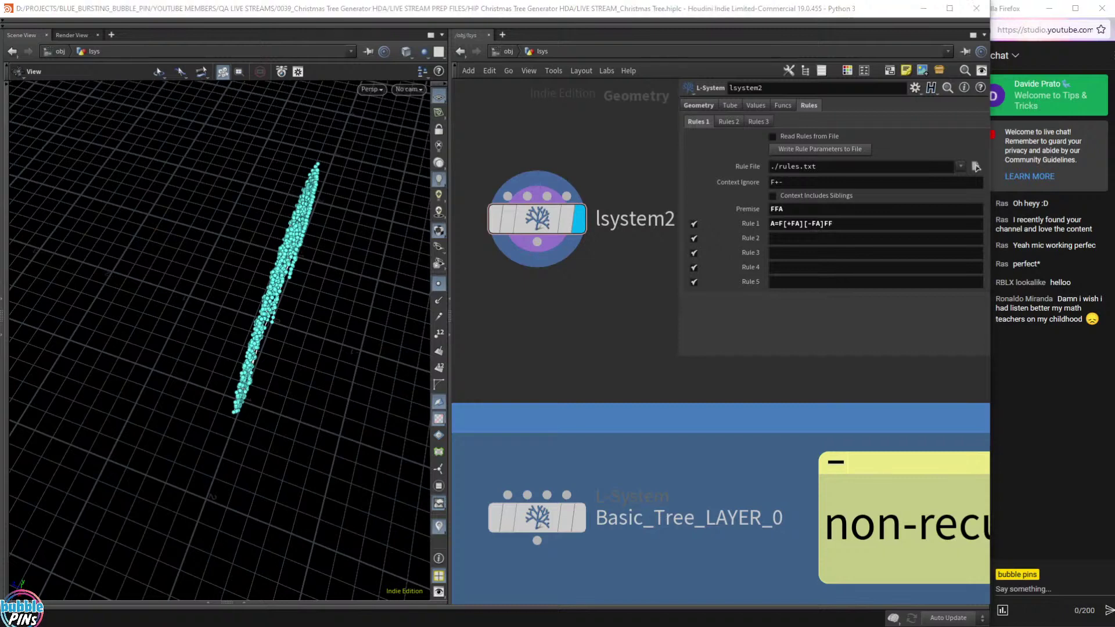
Shorten Rule 1 to A=F[+FA]FF by removing the [-FA] branch, and orbit to view the single curving branch.
left_click(796, 223)
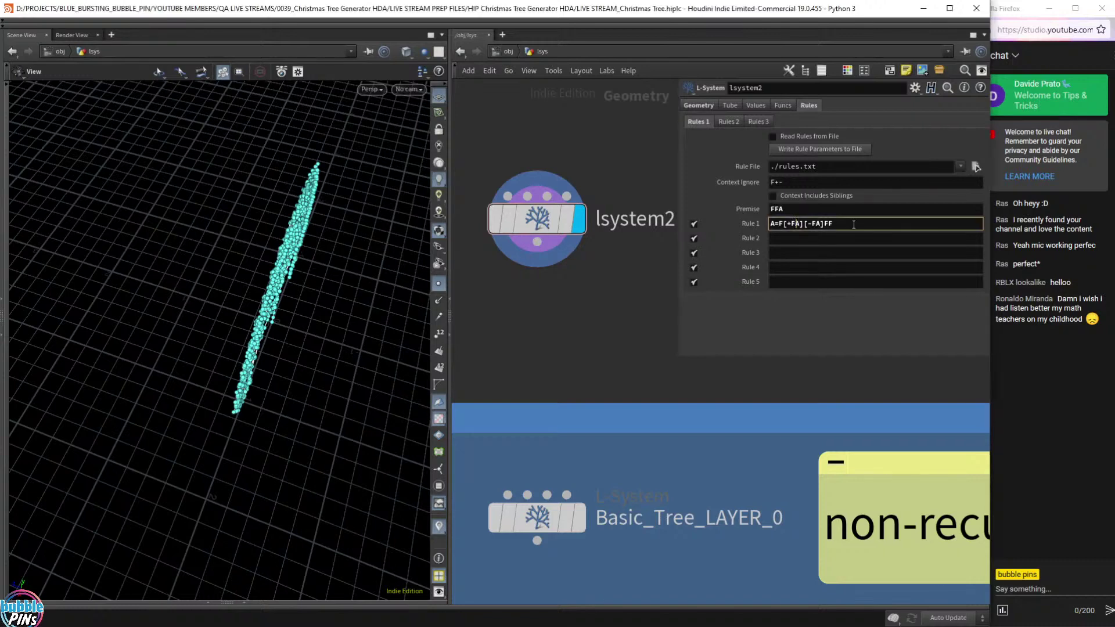
left_click(826, 226)
key("shift+Right")
key("shift+Right")
key("shift+Right")
key("shift+Right")
key("shift+Right")
middle_click_drag(605, 335, 597, 485)
left_click_drag(808, 225, 825, 226)
key("BackSpace")
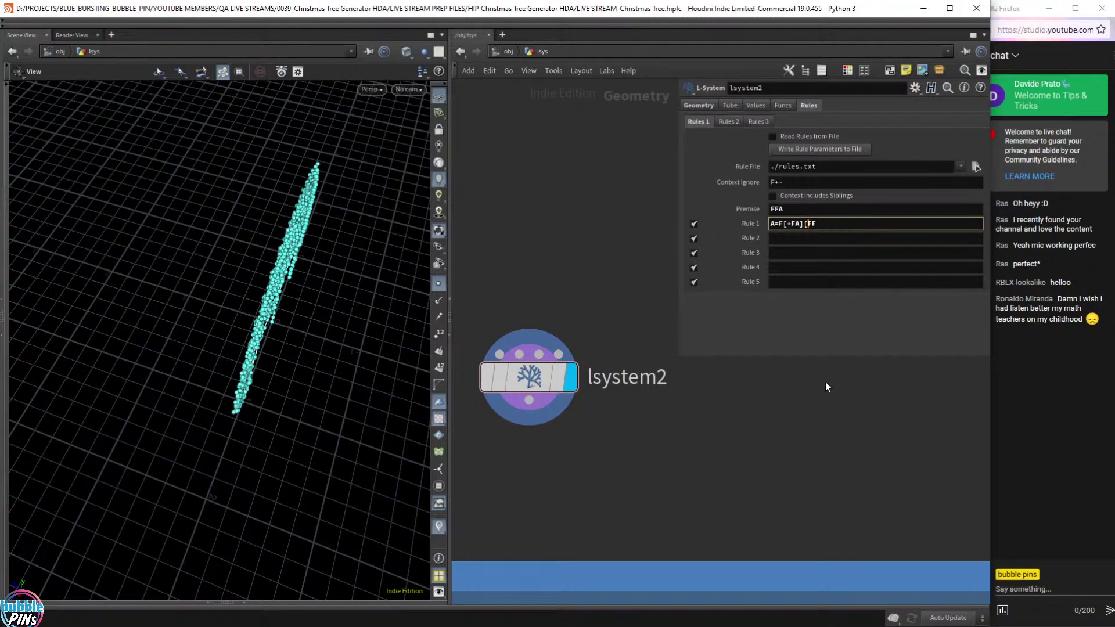
key("BackSpace")
key("Return")
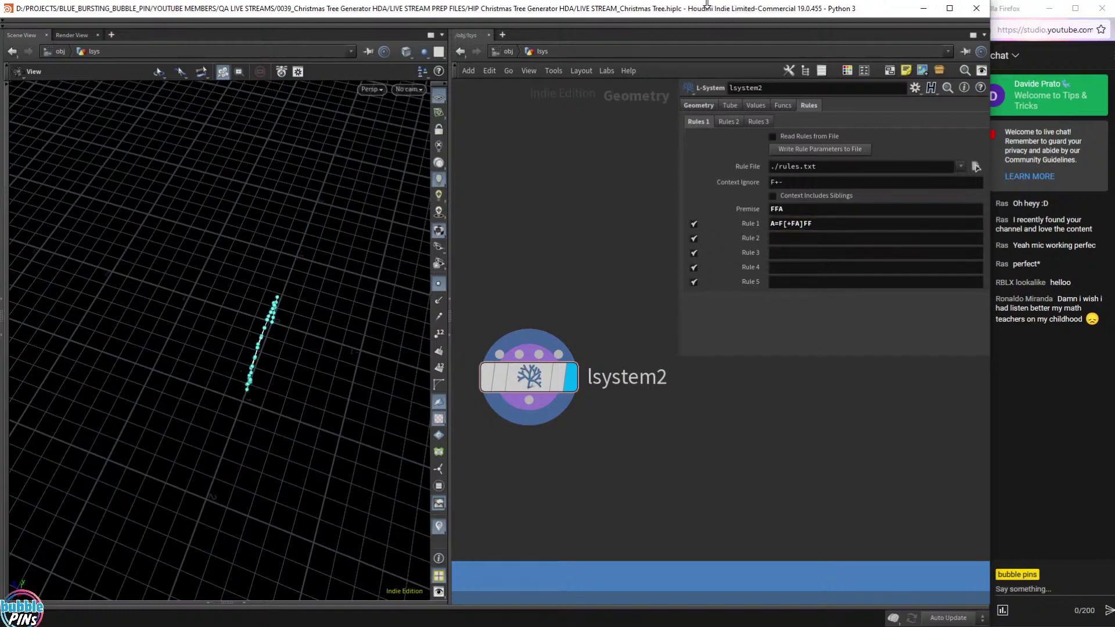
left_click_drag(162, 424, 244, 351)
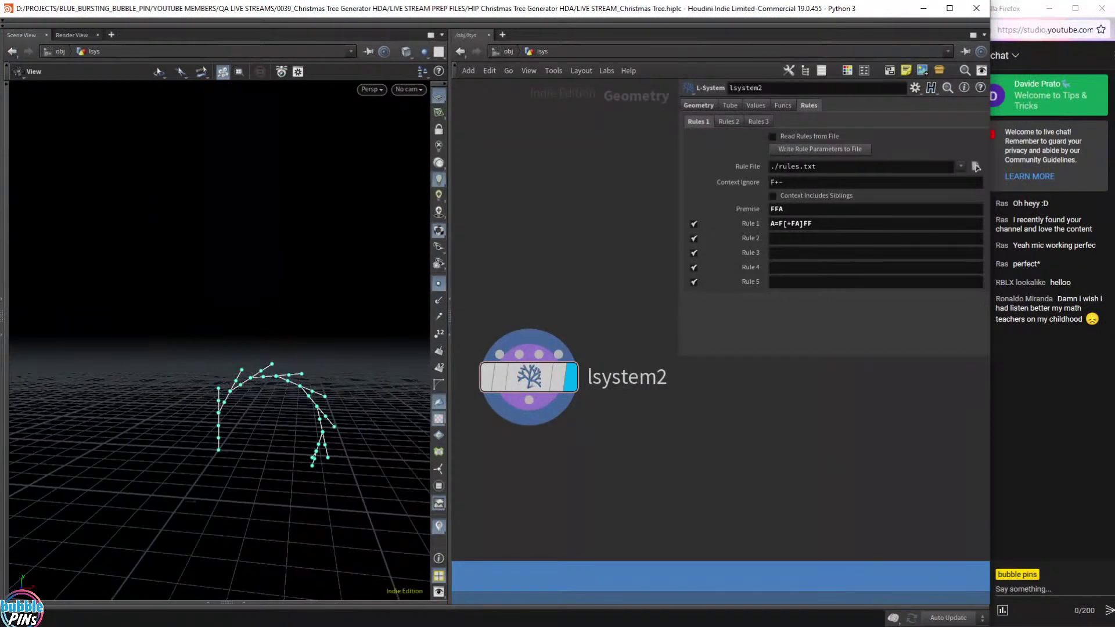
Try Rule 1 without the [+FA] branch, as A=FFF, and undo that removal.
left_click(785, 224)
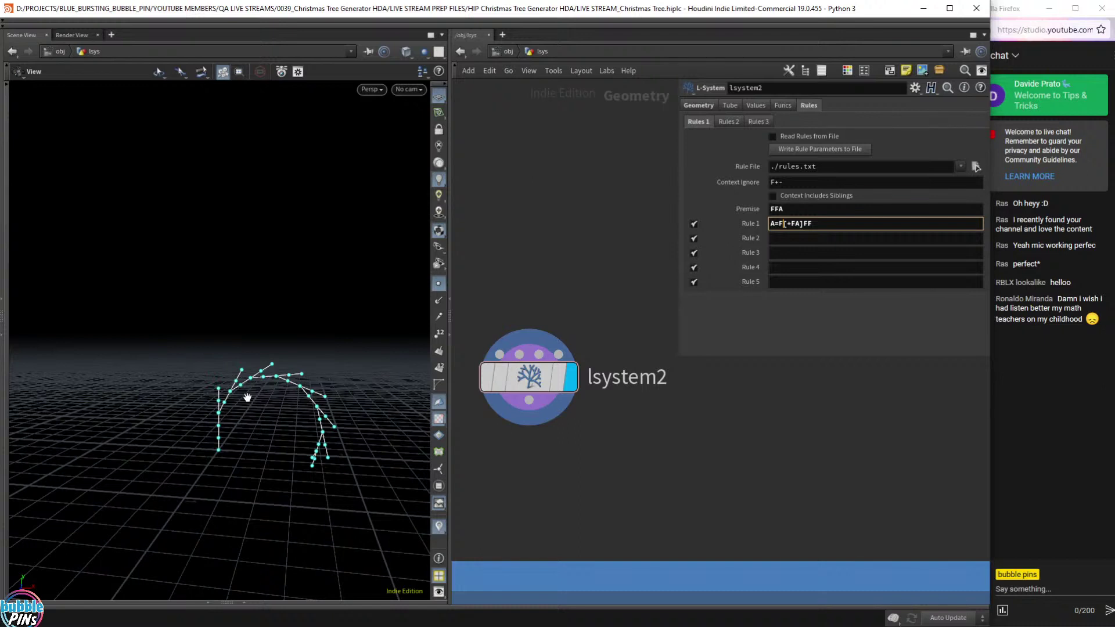
type("/")
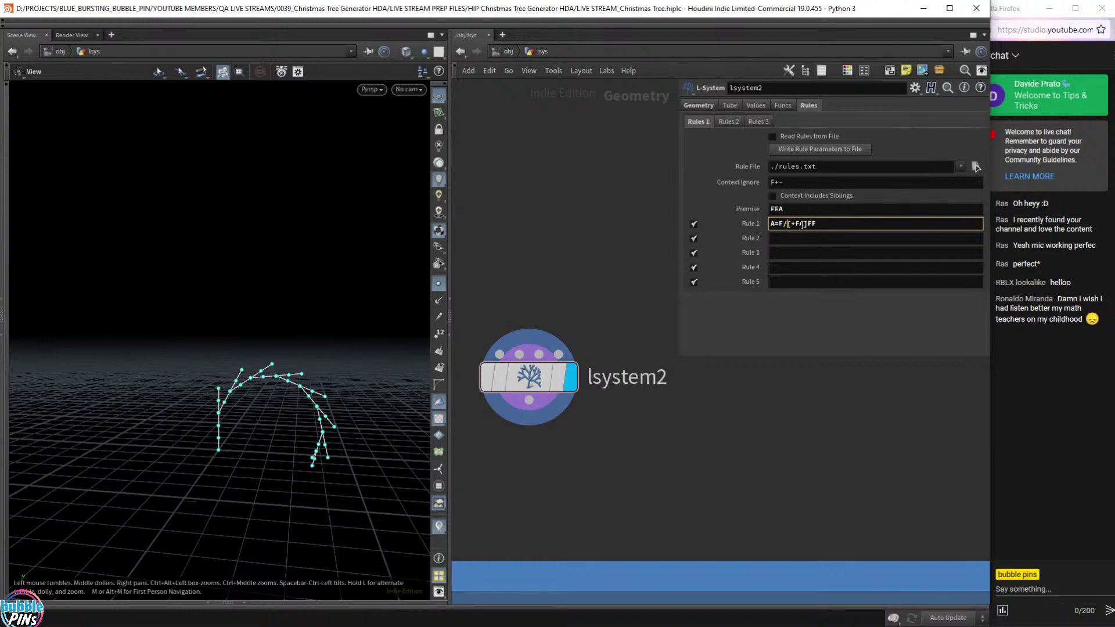
key("BackSpace")
key("shift+Right")
key("shift+Right")
key("shift+Right")
key("shift+Right")
key("shift+Right")
key("BackSpace")
key("Return")
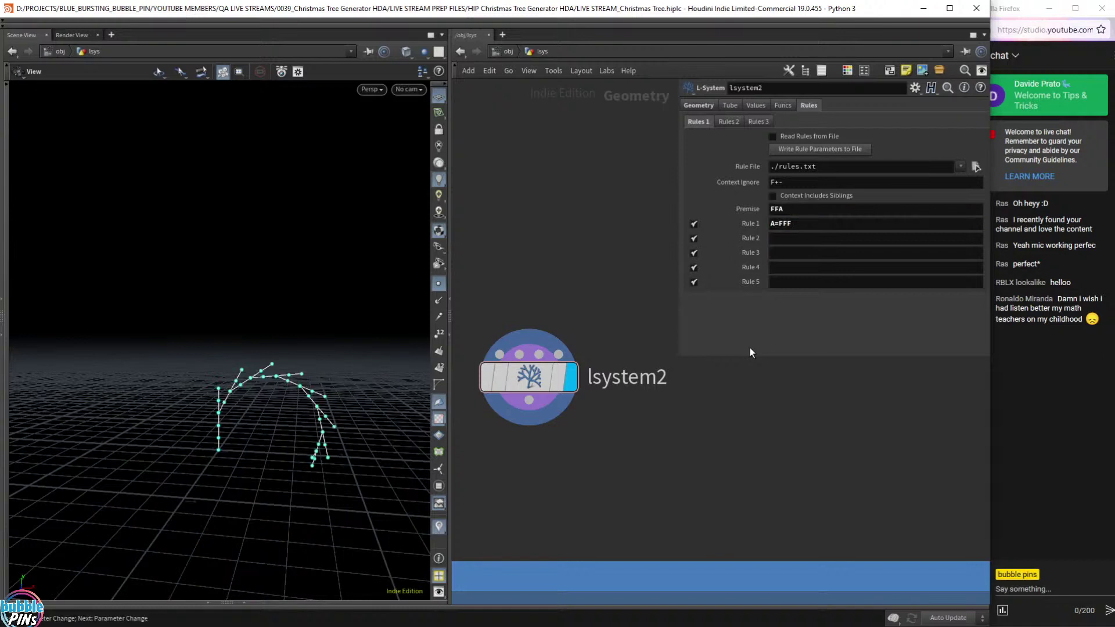
key("ctrl+z")
Insert a / rotation before the bracketed branch so Rule 1 reads A=F/[+FA]FF, and inspect the twist from several angles.
left_click(785, 225)
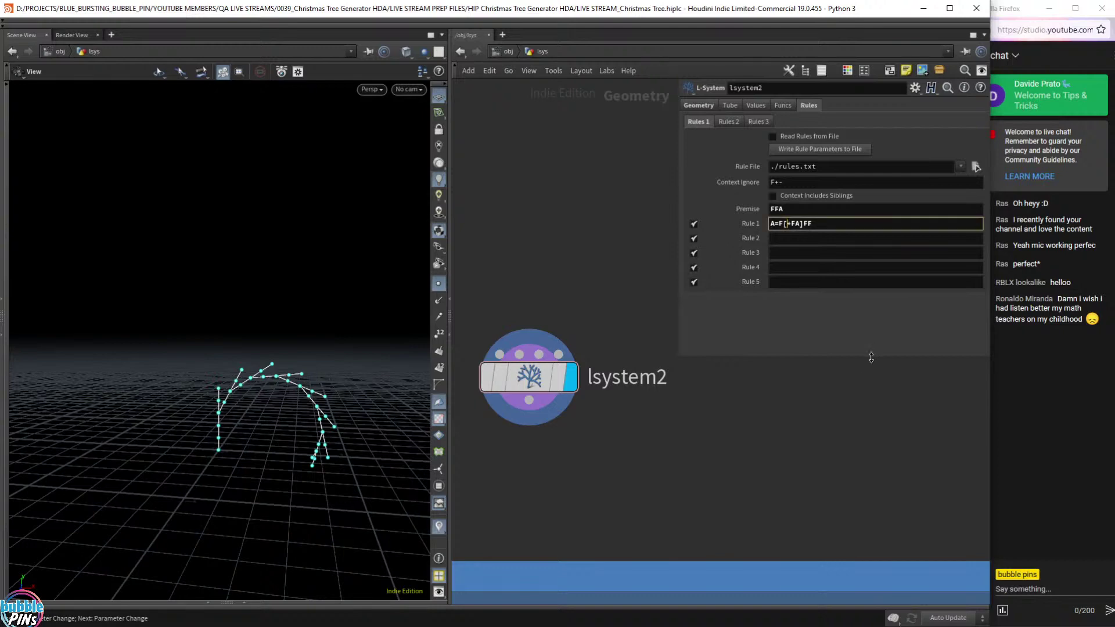
type("/")
key("Return")
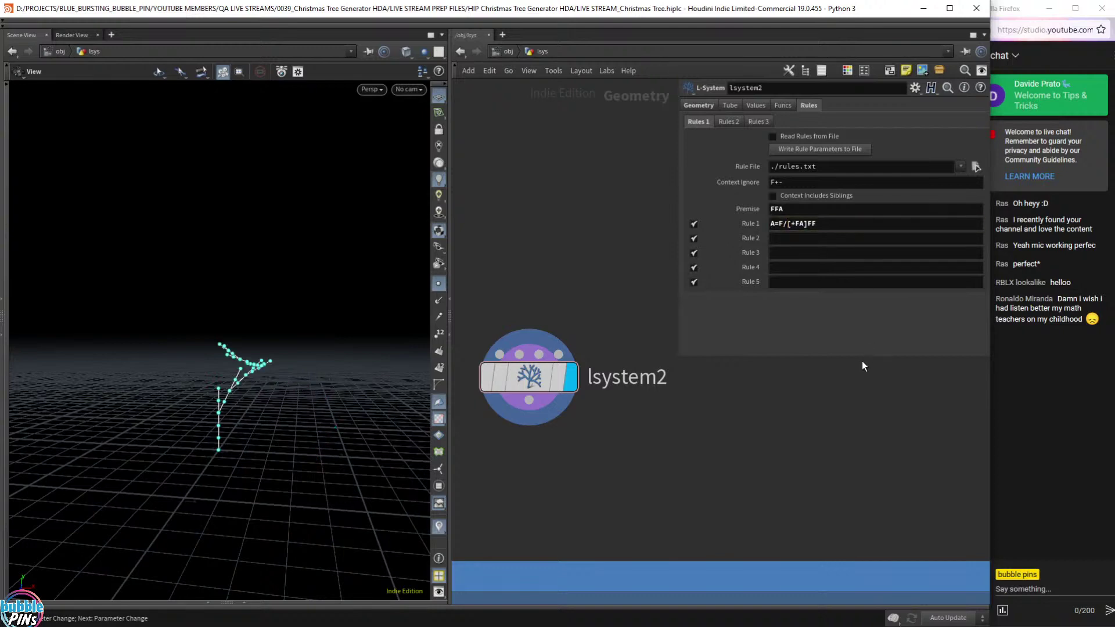
left_click_drag(274, 359, 249, 406)
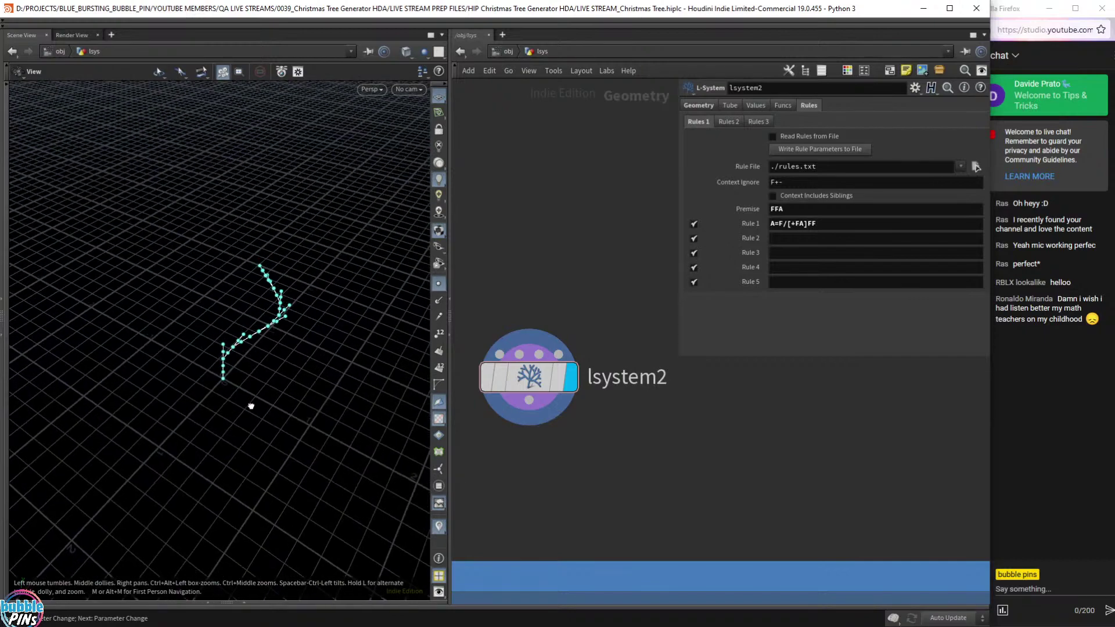
left_click(788, 227)
left_click_drag(273, 327, 318, 323)
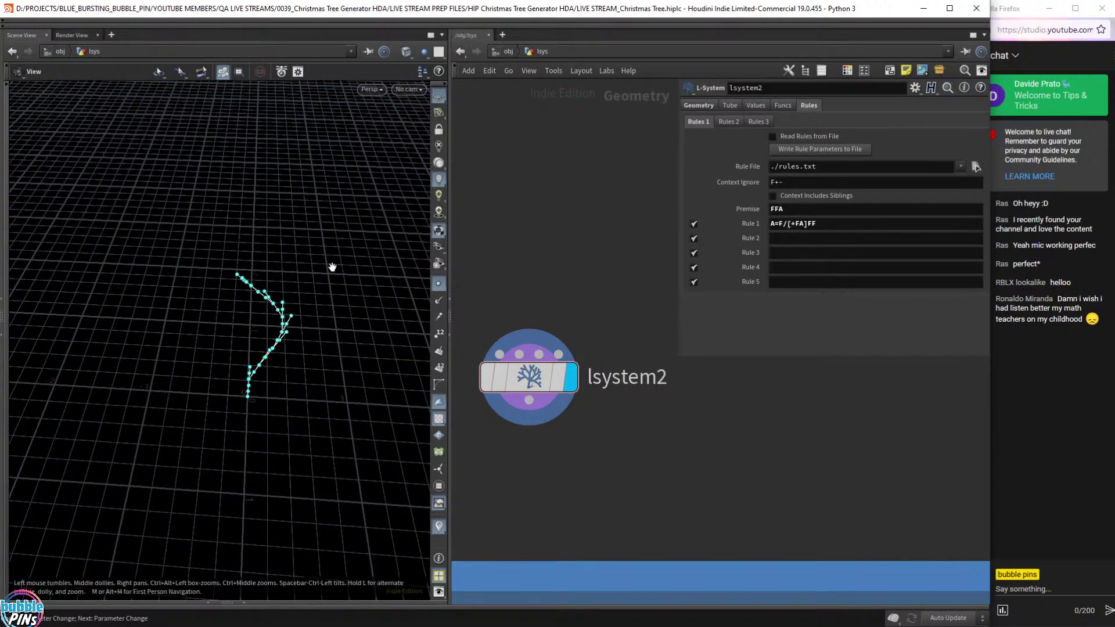
Raise Generations beyond 10 to extend the twisting branch, view it from a lower angle, and return to the rules.
left_click(698, 105)
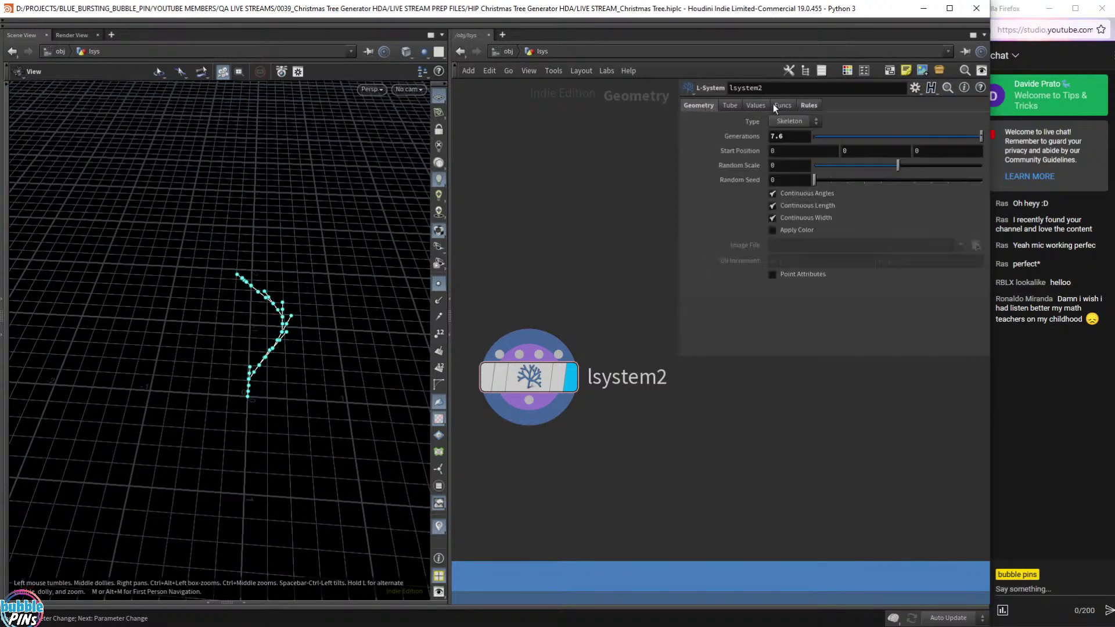
left_click_drag(981, 137, 1043, 140)
left_click(790, 137)
scroll(791, 138, "up", 10)
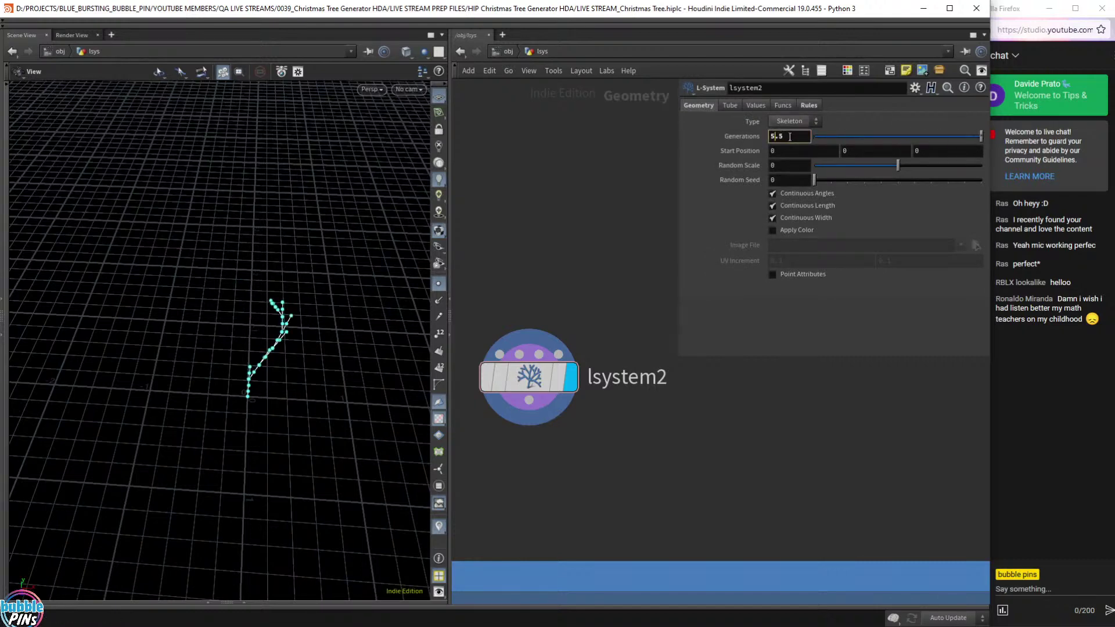
scroll(792, 138, "up", 20)
scroll(790, 138, "up", 20)
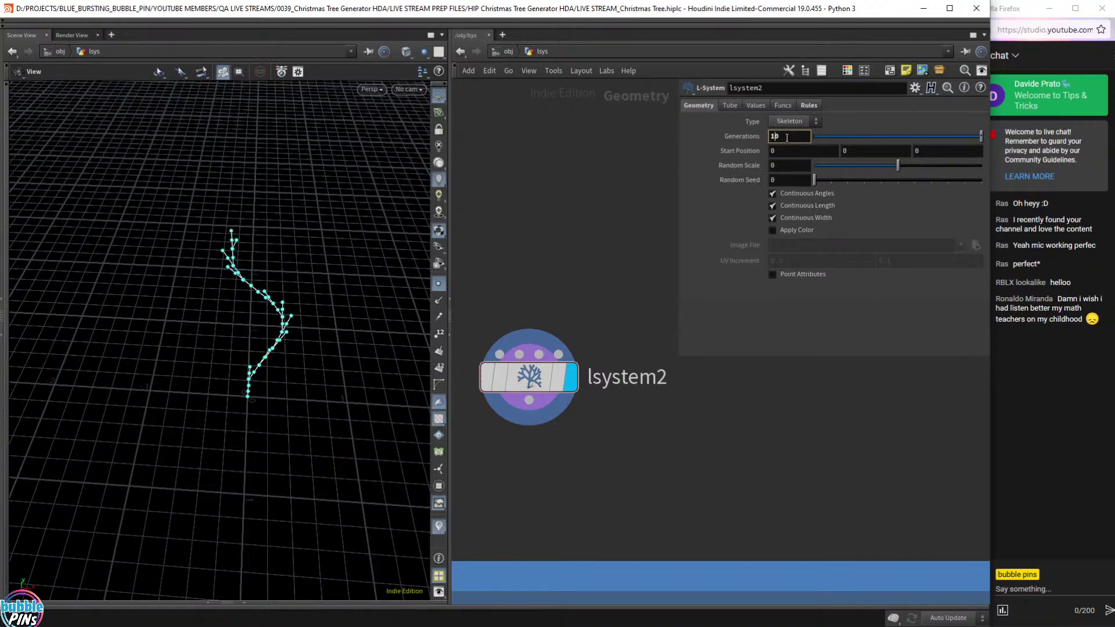
scroll(787, 138, "up", 20)
scroll(792, 138, "up", 18)
mouse_move(290, 327)
left_mouse_down()
mouse_move(214, 276)
mouse_move(256, 279)
mouse_move(259, 229)
mouse_move(395, 255)
mouse_move(331, 292)
mouse_move(301, 323)
mouse_move(277, 317)
mouse_move(306, 316)
mouse_move(293, 307)
mouse_move(303, 297)
mouse_move(303, 311)
mouse_move(279, 299)
mouse_move(292, 291)
mouse_move(292, 311)
left_mouse_up()
left_click(809, 105)
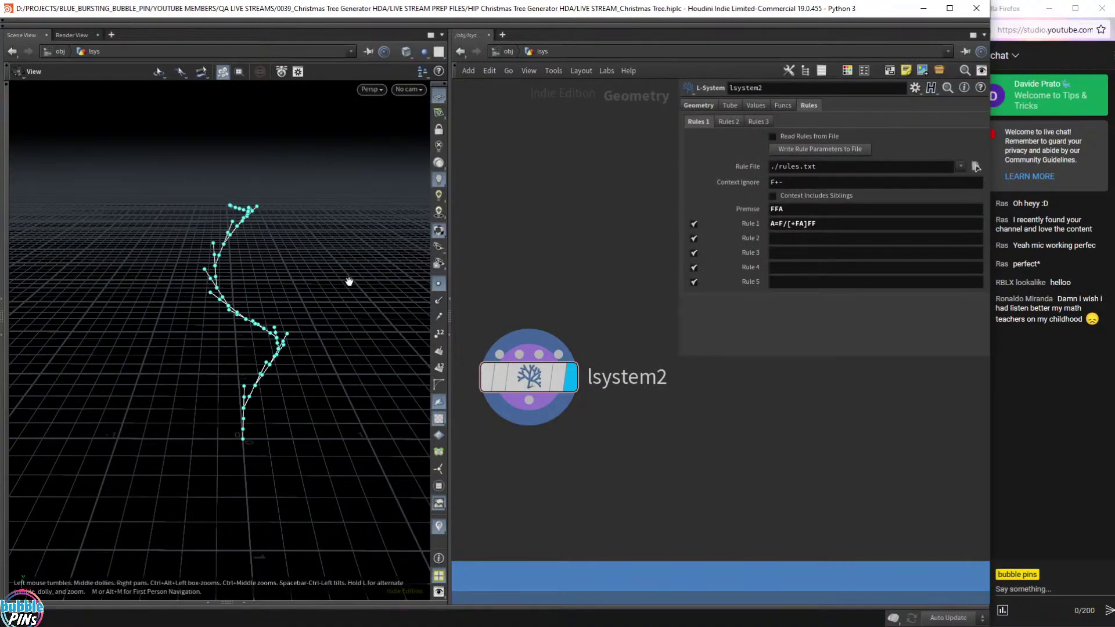
Replace the end of Rule 1 with a single bracketed branch and no / rotation, so it reads A=F[+FA].
mouse_move(352, 272)
left_mouse_down()
mouse_move(331, 252)
mouse_move(355, 265)
left_mouse_up()
left_click(851, 227)
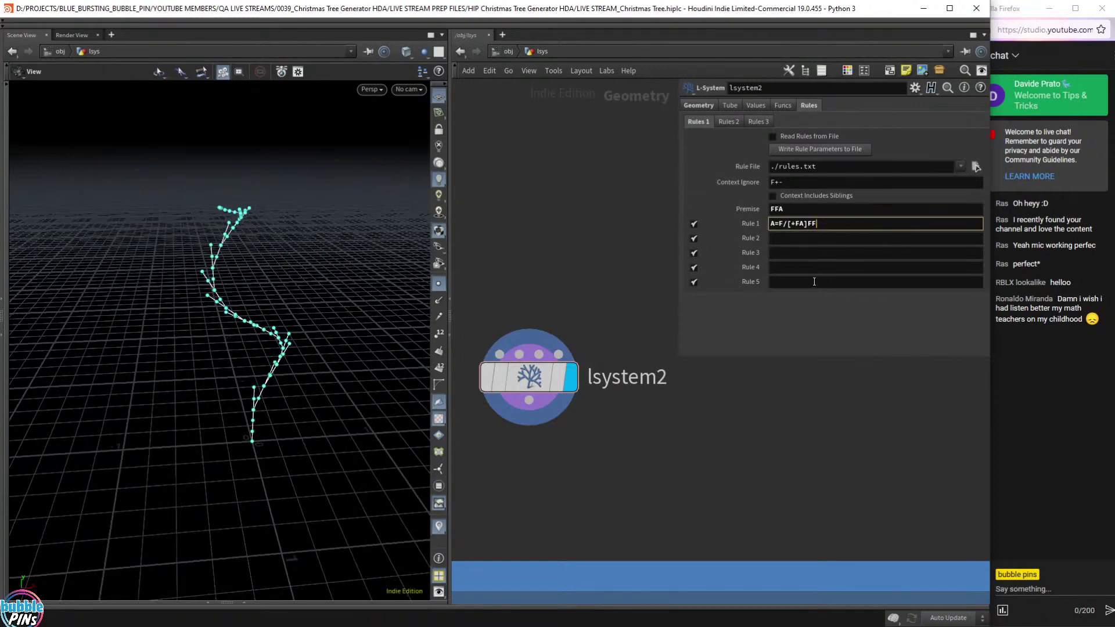
key("Left")
key("Left")
key("Left")
key("shift+End")
key("Delete")
key("BackSpace")
type("[")
type("FA]")
key("Left")
key("Left")
key("Left")
type("+")
key("Return")
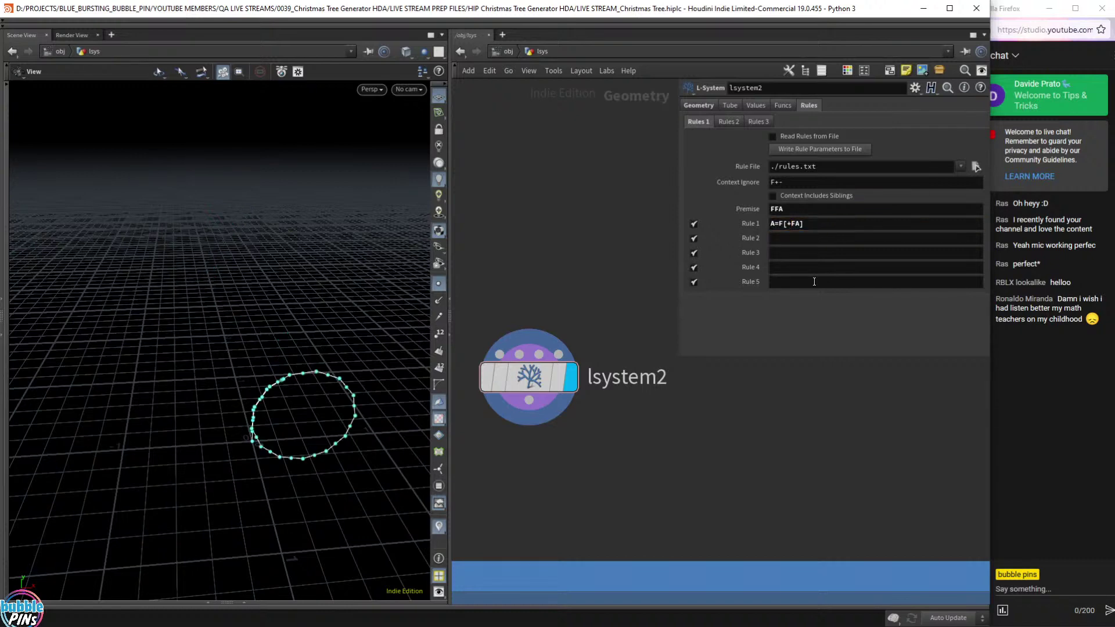
Remove the + from the branch and insert a 90-degree / rotation before the bracket, so Rule 1 reads A=F/(90)[FA].
left_click(790, 224)
key("BackSpace")
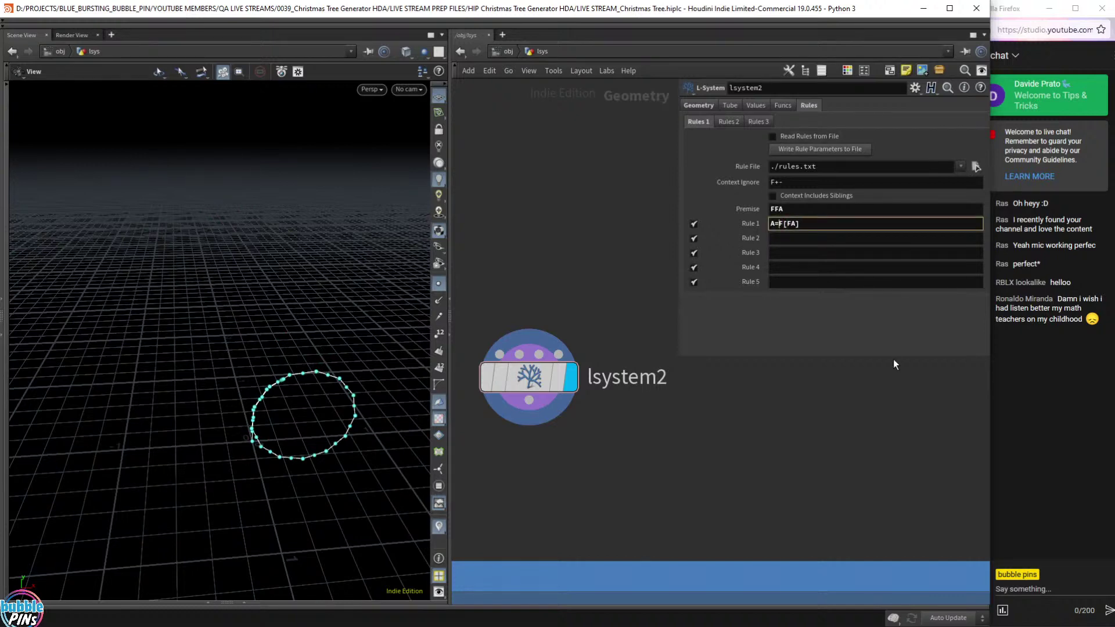
type("/")
key("Return")
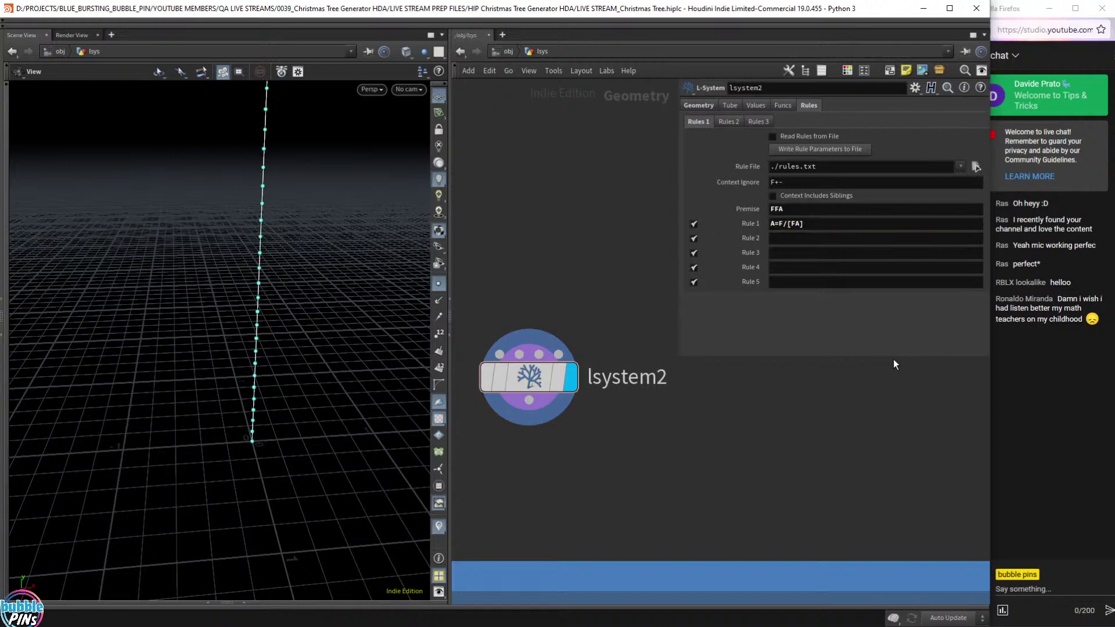
left_click(787, 224)
type("(90)")
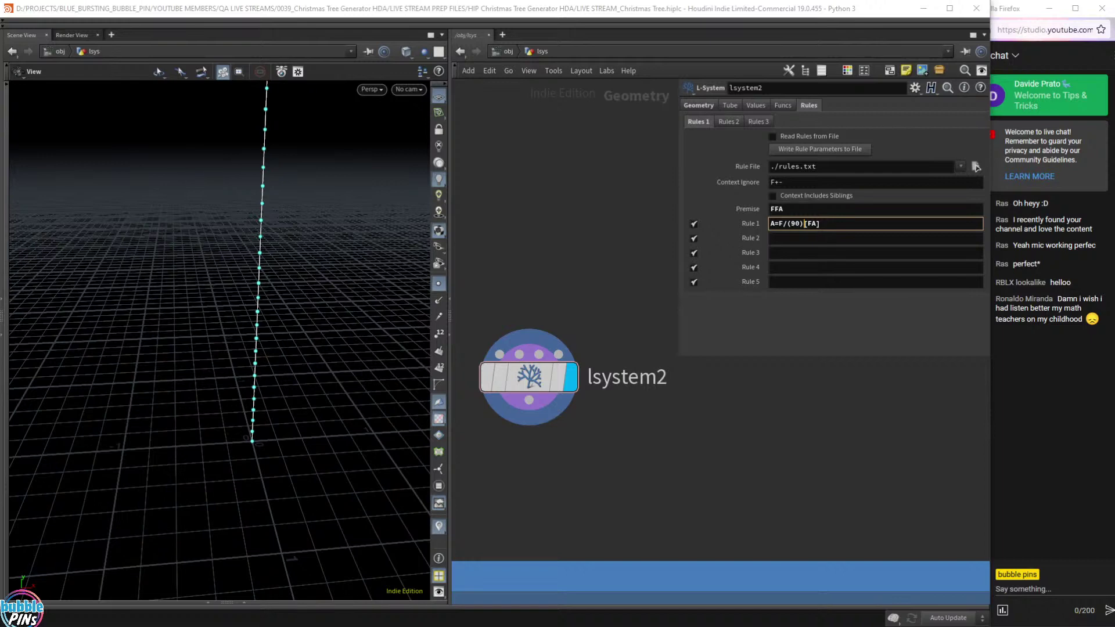
Replace everything after the equals sign in Rule 1 so the rule reads A=FB.
left_click_drag(820, 224, 784, 236)
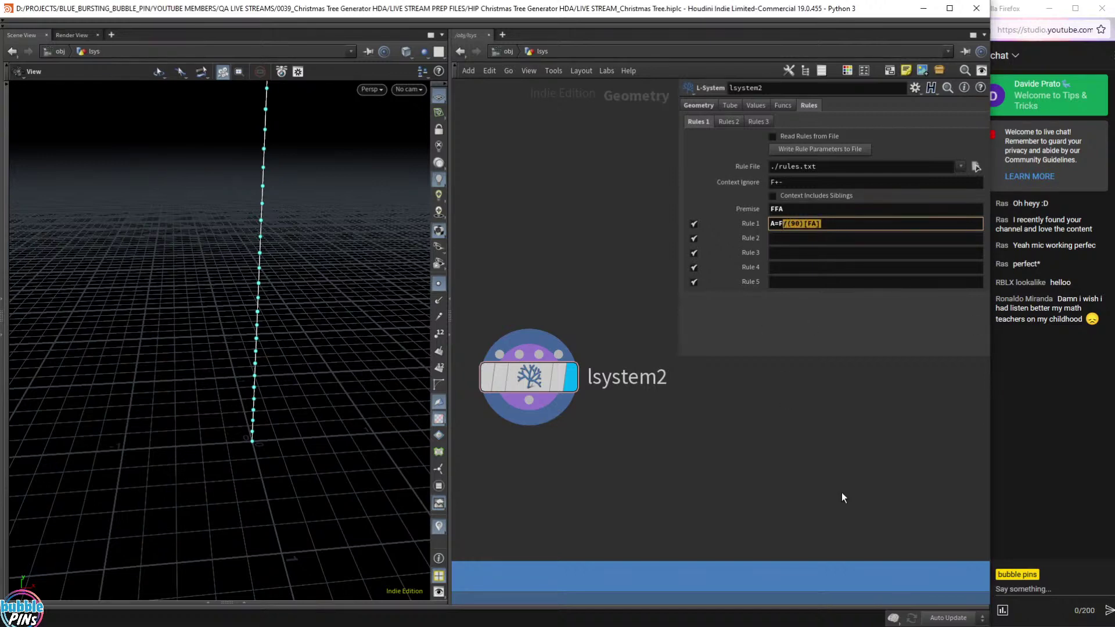
key("BackSpace")
key("BackSpace")
type("FB")
left_click(802, 240)
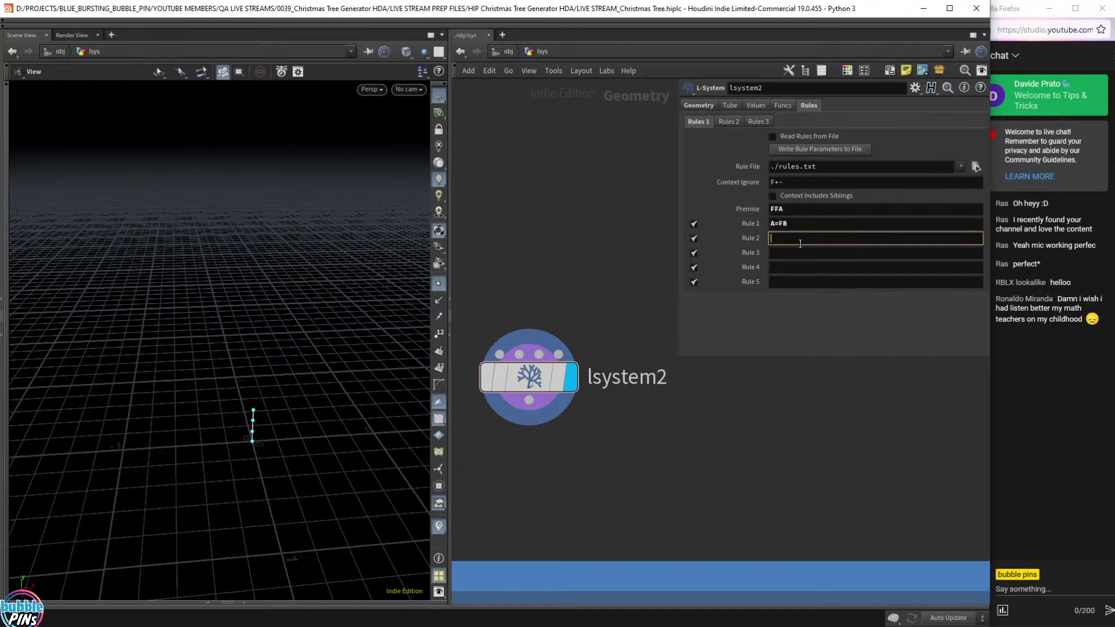
left_click(788, 226)
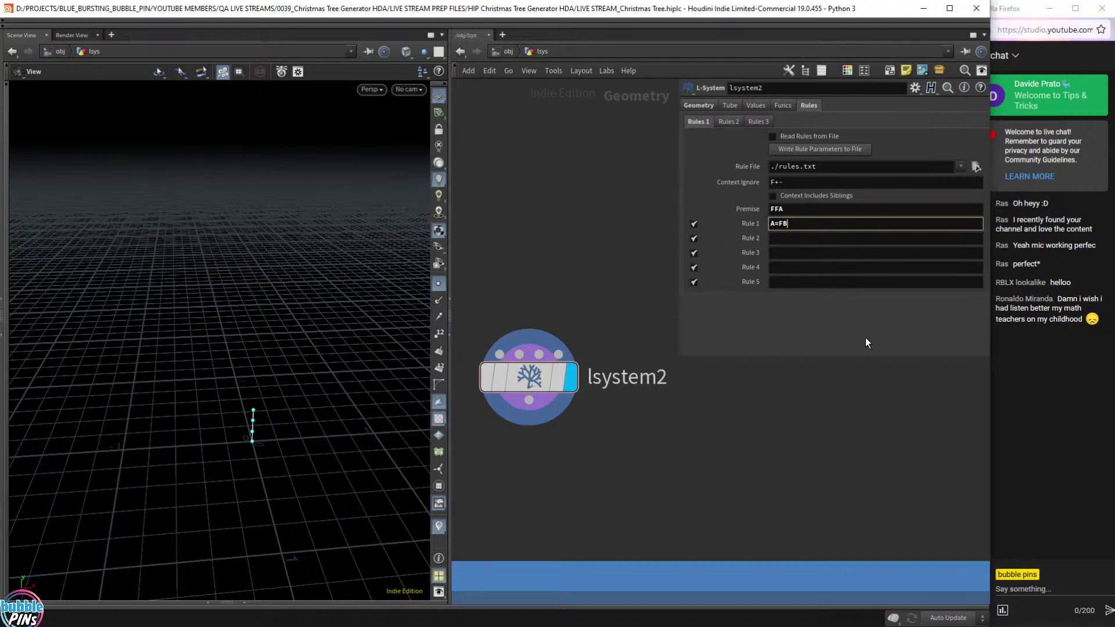
left_click(794, 239)
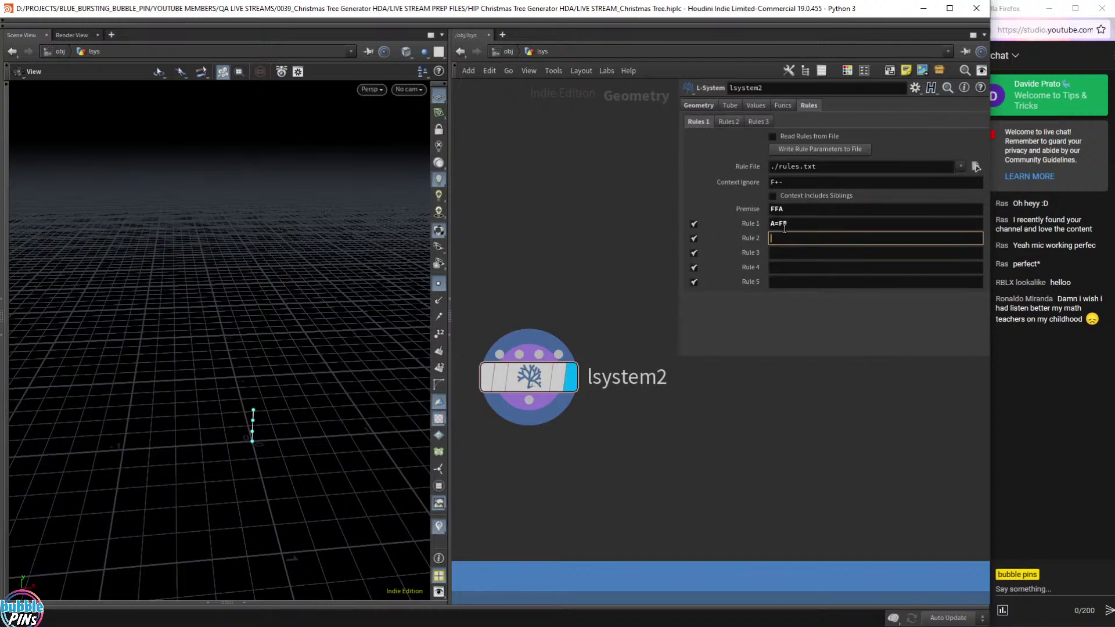
Insert a [+F] branch before the B so Rule 1 reads A=F[+F]B, and view the branch up close.
left_click(783, 225)
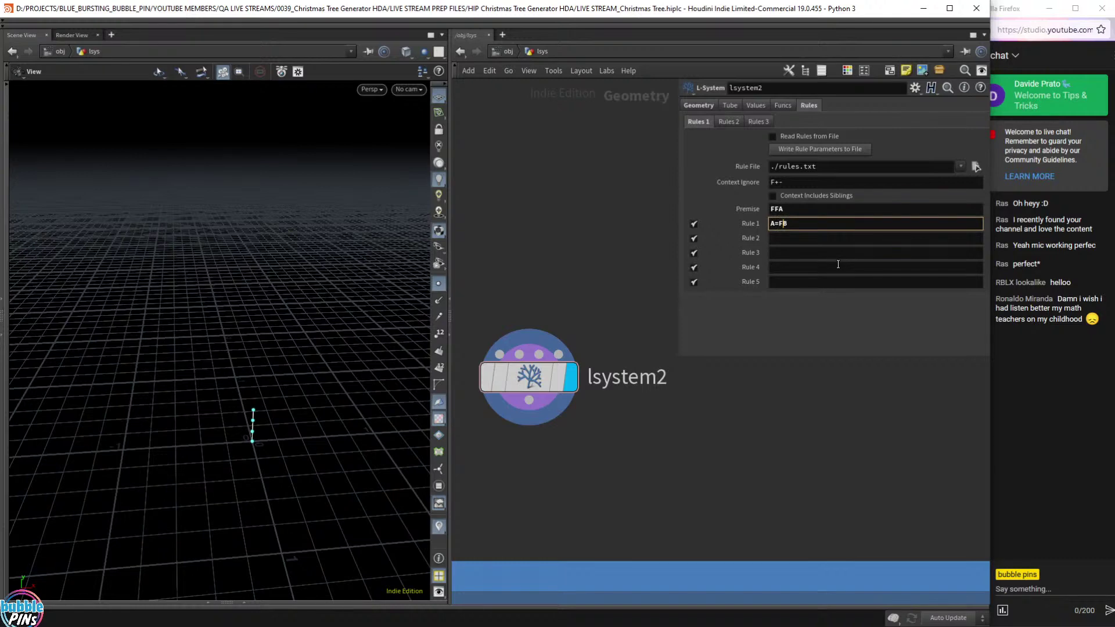
type("[+F]")
key("Return")
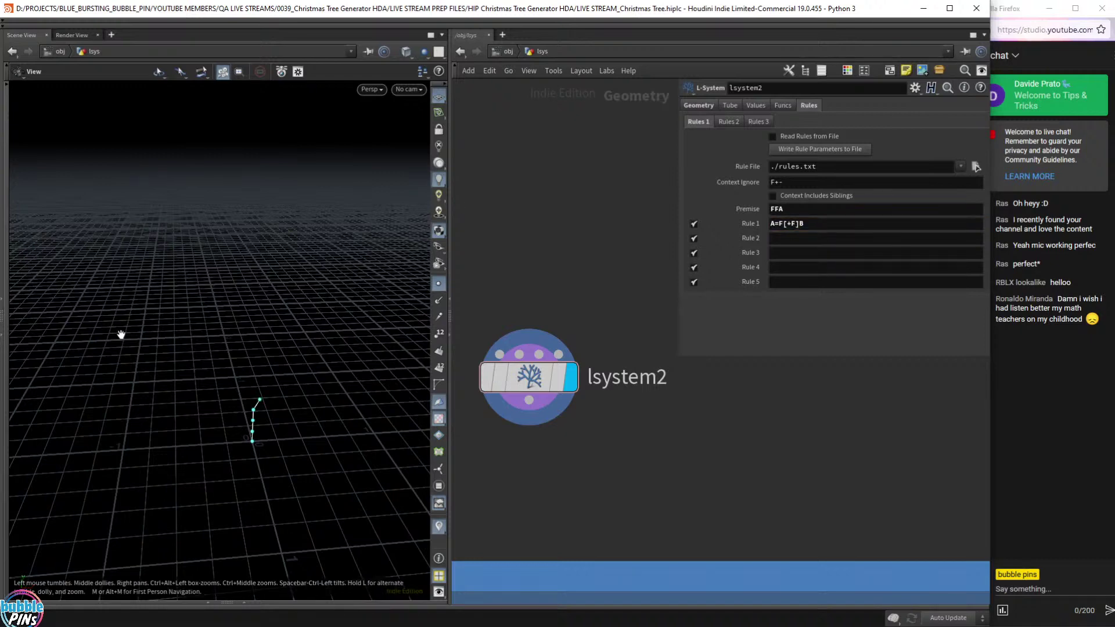
left_click_drag(279, 411, 245, 367)
middle_click_drag(245, 367, 377, 417)
right_click_drag(377, 417, 316, 349)
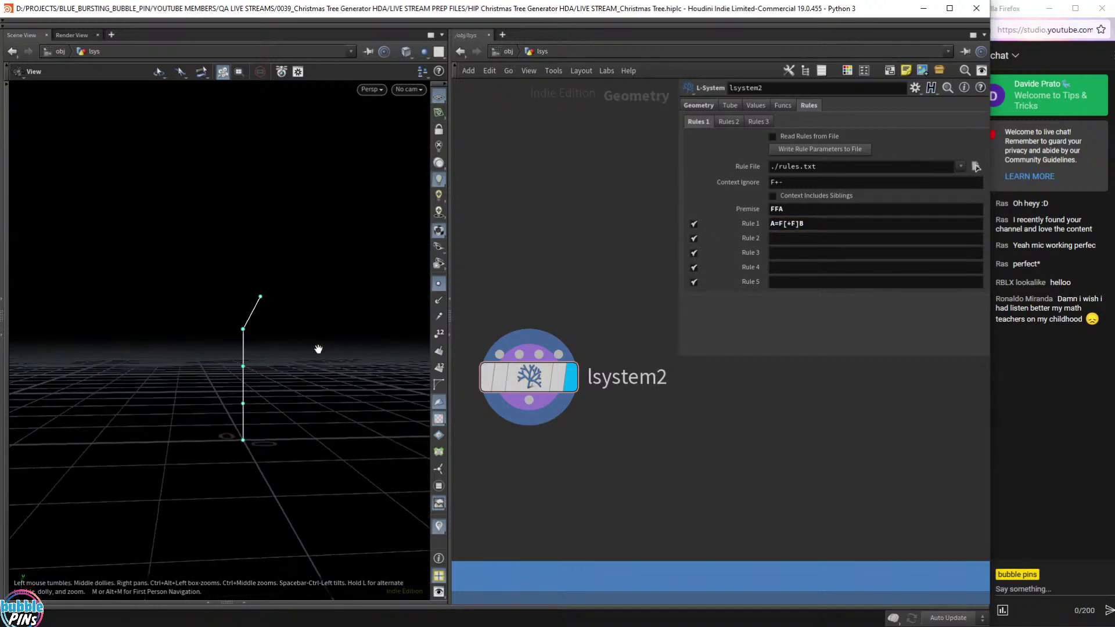
Replace the B with A so Rule 1 reads A=F[+F]A, and frame the whole trunk with its repeated branches.
left_click(818, 223)
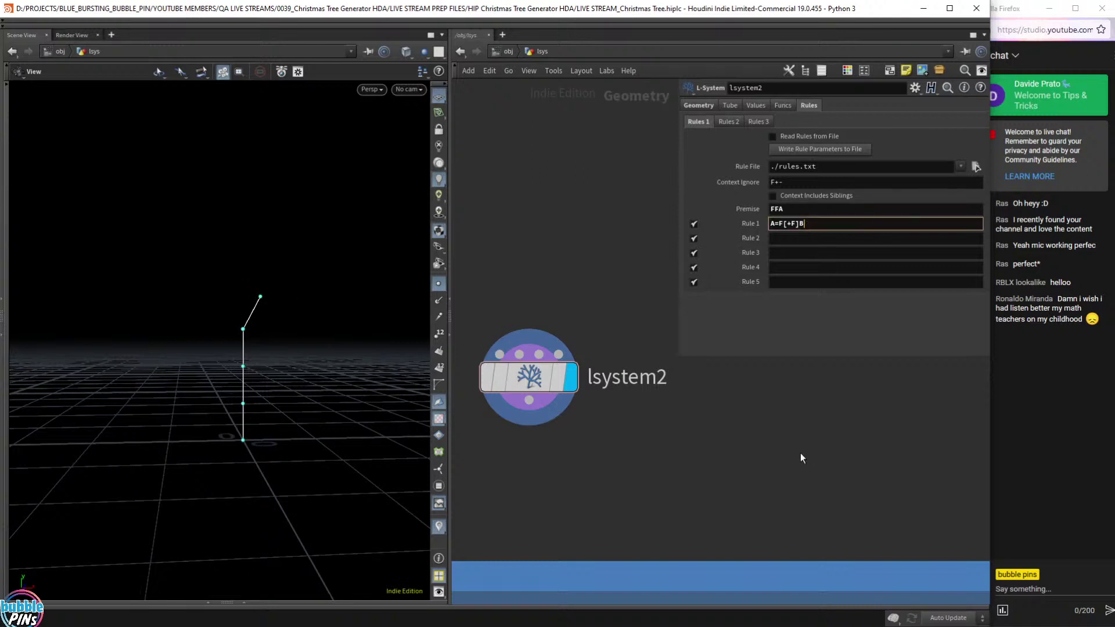
key("BackSpace")
type("A")
key("Return")
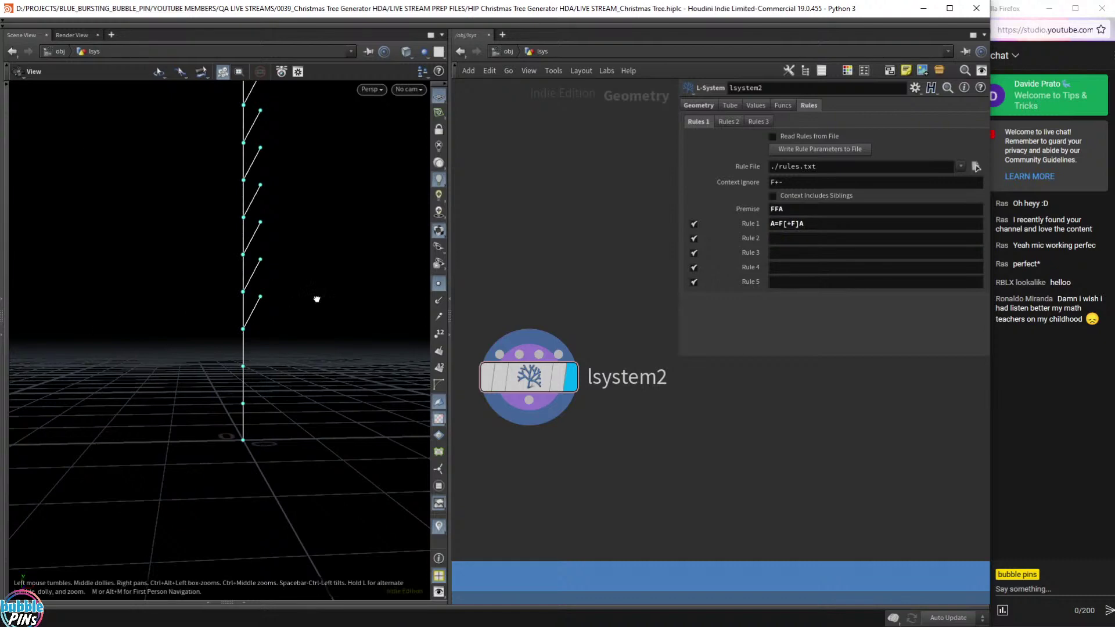
mouse_move(317, 300)
left_mouse_down()
mouse_move(336, 312)
mouse_move(315, 310)
left_mouse_up()
scroll(307, 303, "down", 5)
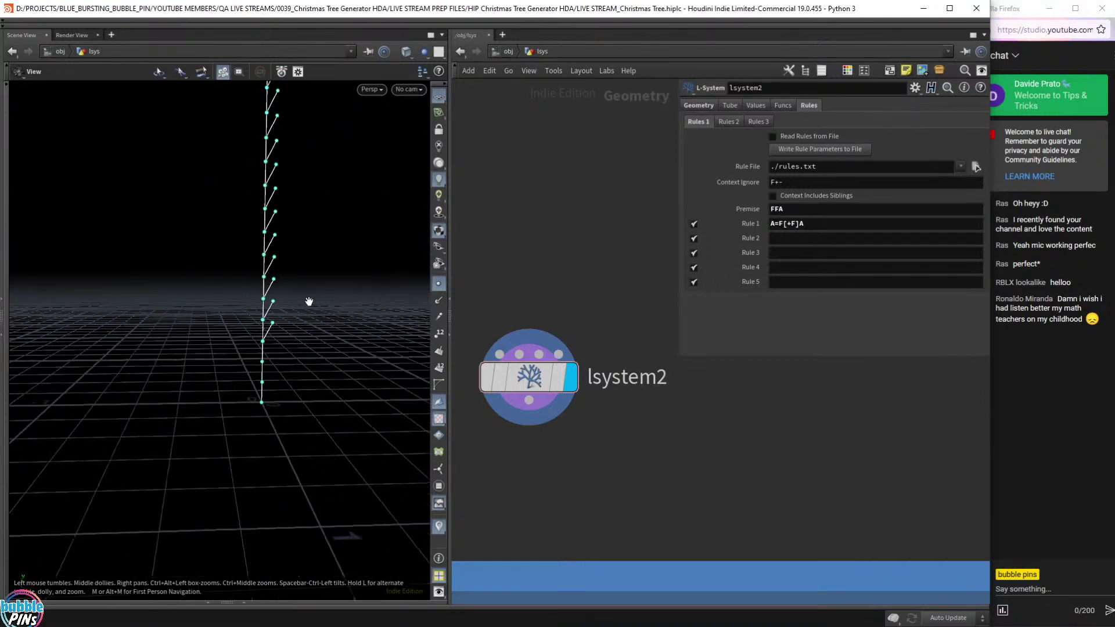
right_click_drag(310, 295, 282, 361)
right_click_drag(281, 221, 281, 237)
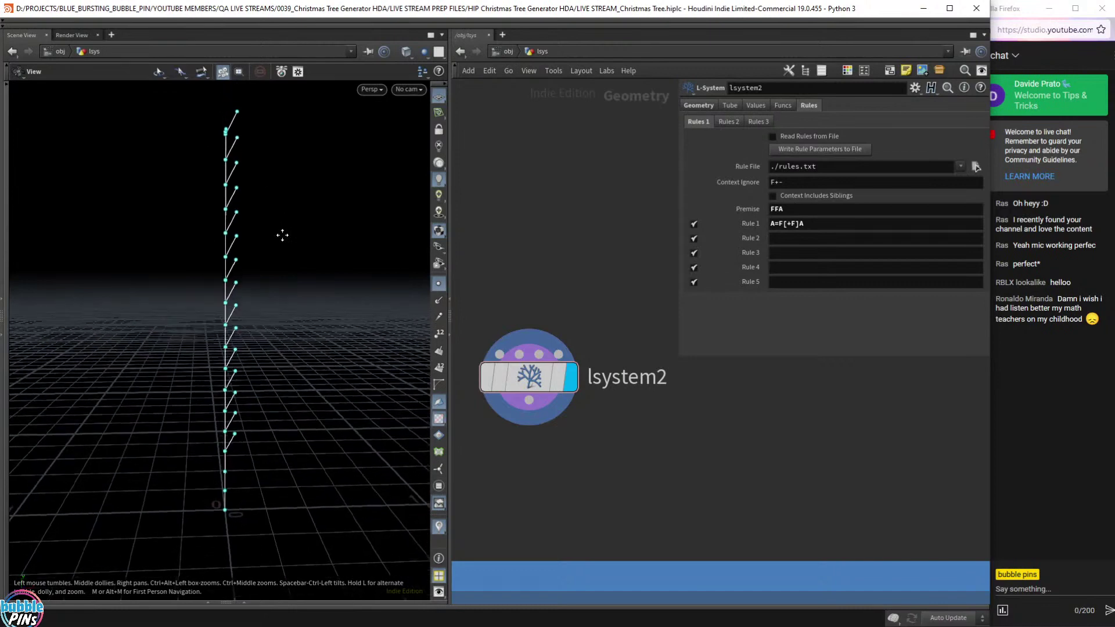
left_click_drag(282, 237, 287, 237)
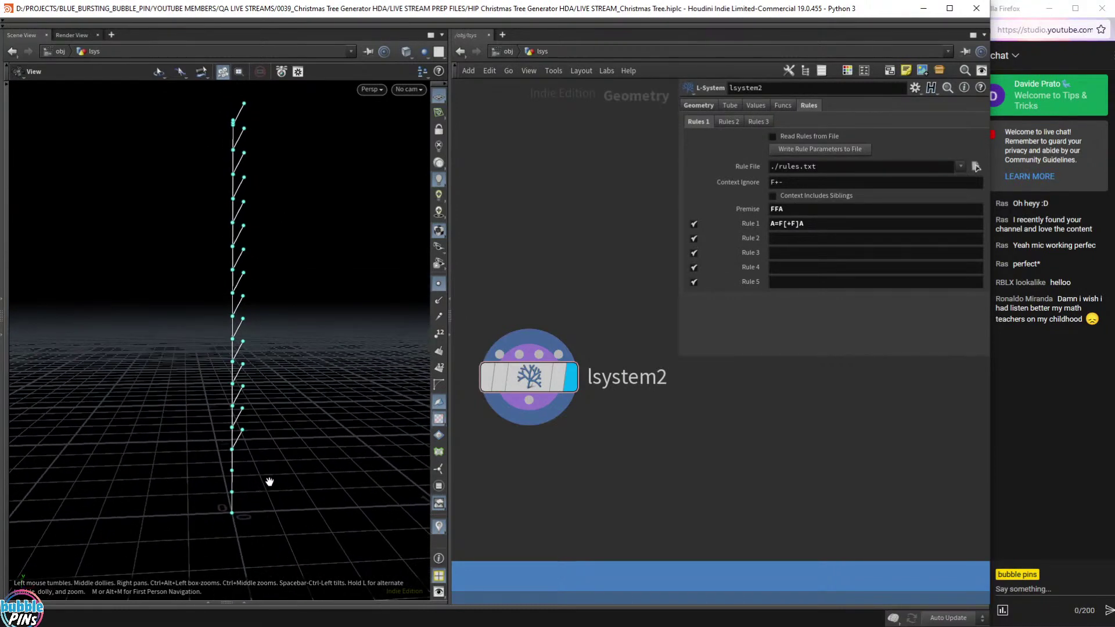
Try moving the A inside the brackets so Rule 1 reads A=F[+FA].
left_click(818, 225)
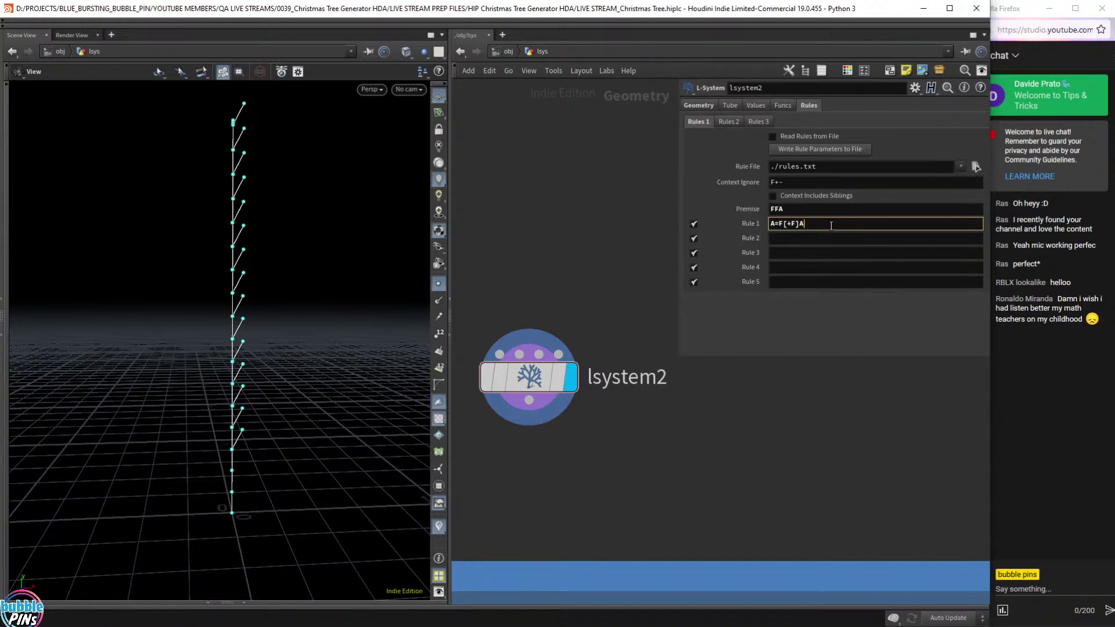
key("BackSpace")
key("BackSpace")
type("A]")
key("Return")
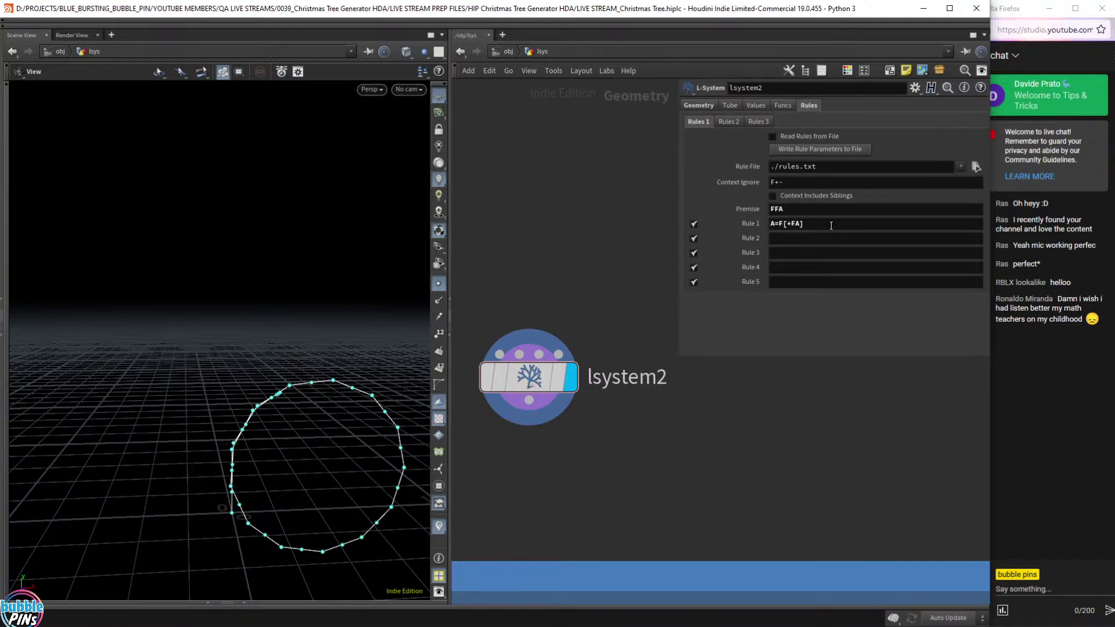
Move the A back outside the brackets so Rule 1 reads A=F[+F]A.
left_click(815, 226)
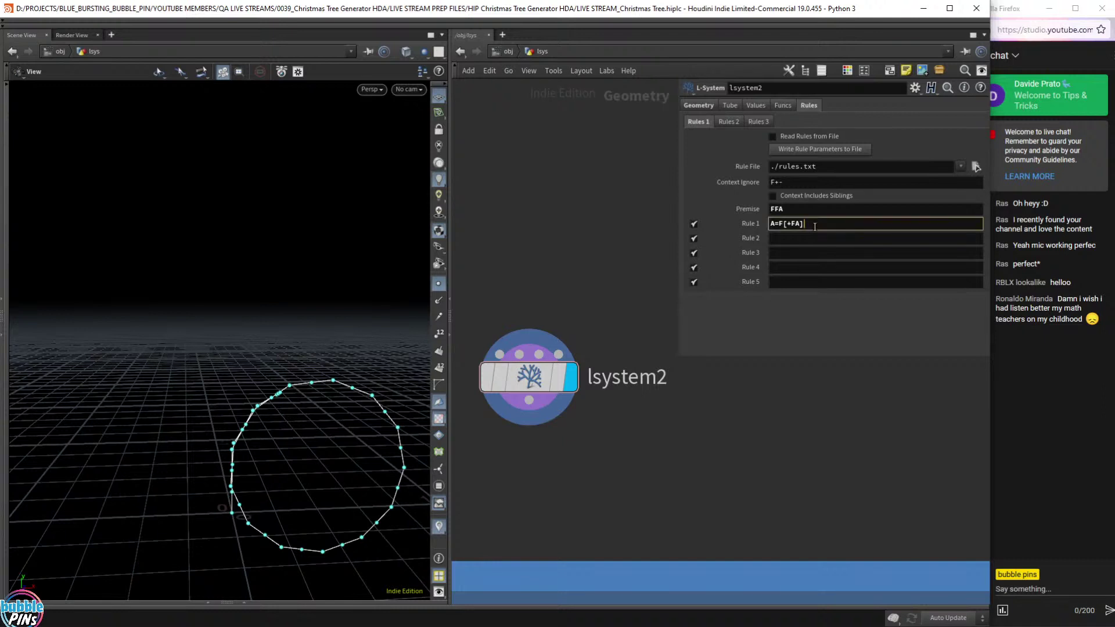
key("Left")
key("shift+Left")
key("BackSpace")
type("A")
key("Return")
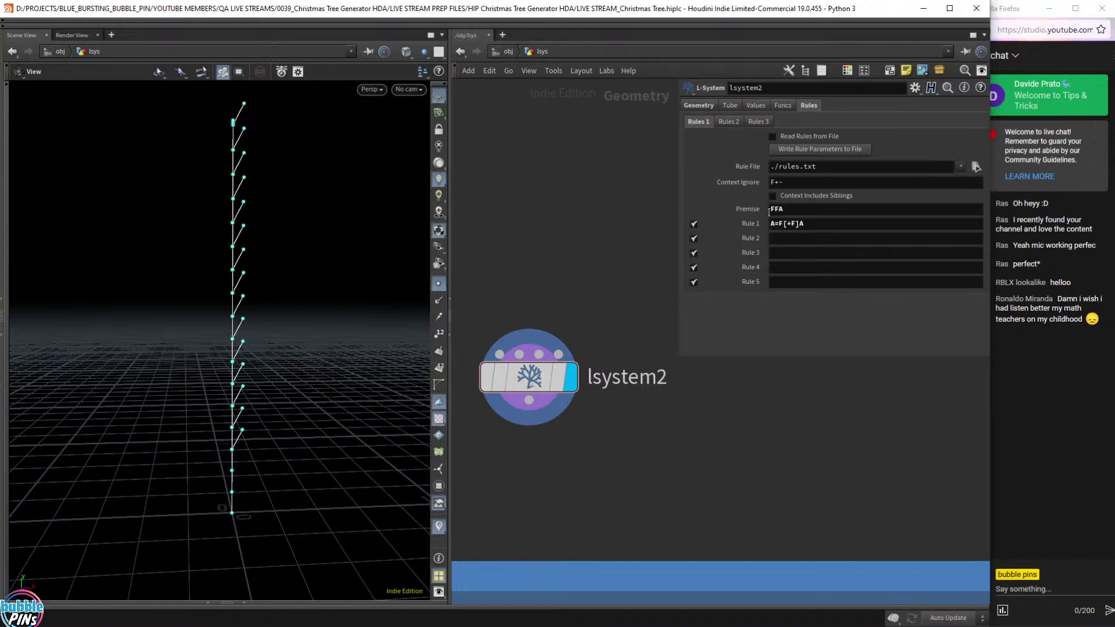
Remove the [+F] branch so Rule 1 reads A=FA and produces only a straight trunk.
left_click(784, 225)
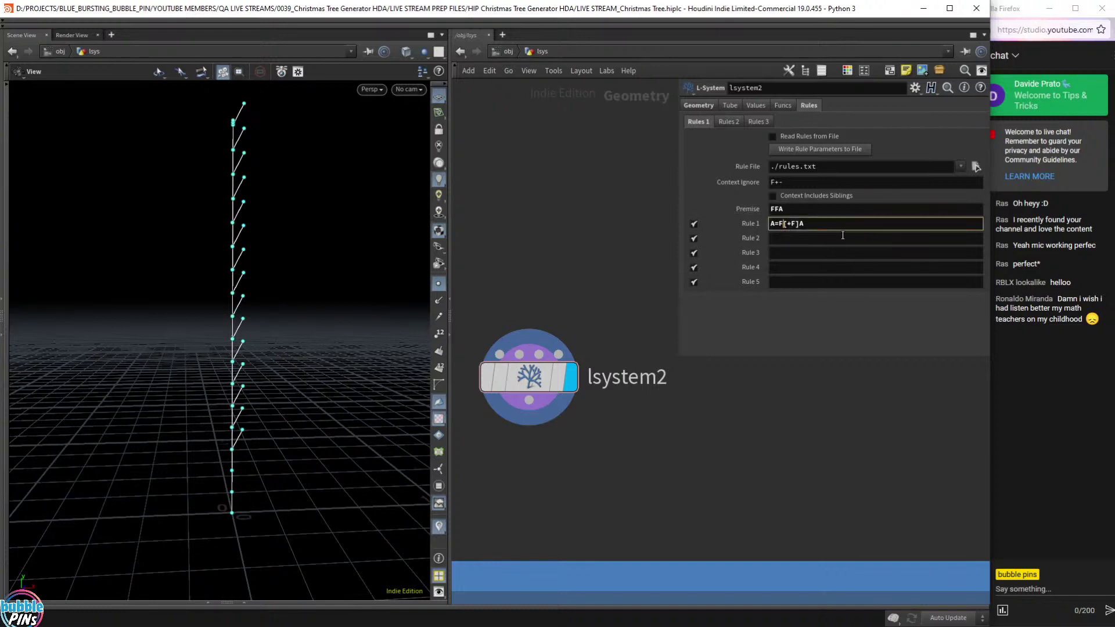
left_click(851, 227)
left_click(798, 226)
key("shift+Left")
key("shift+Left")
key("shift+Left")
key("shift+Left")
key("BackSpace")
key("Return")
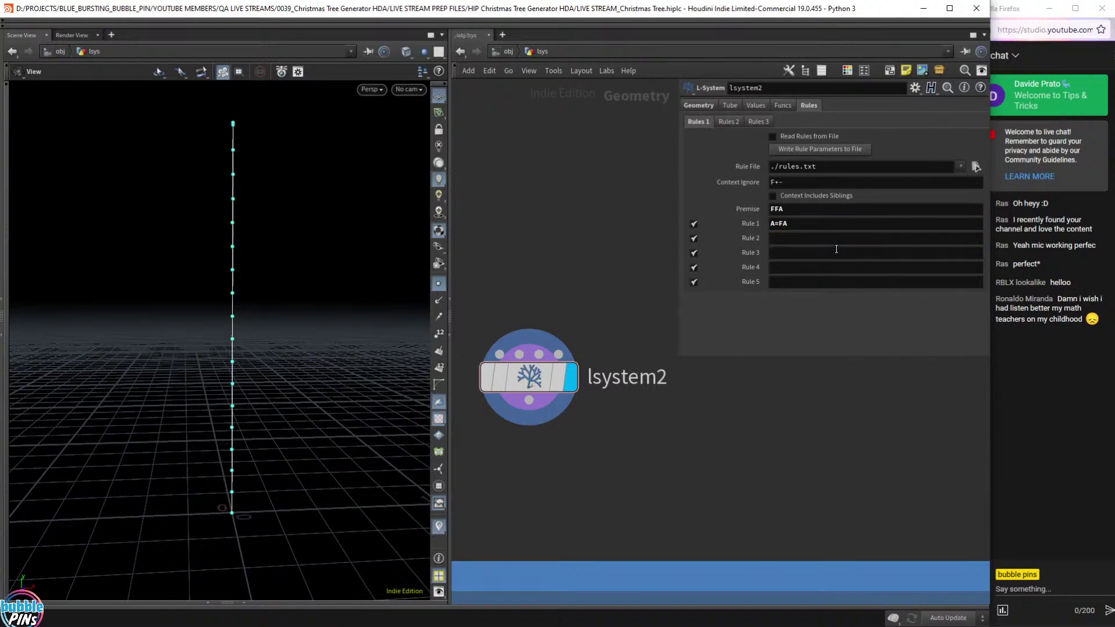
Lower Generations to about 5.6 and raise it slightly again to watch how the straight trunk grows.
left_click(699, 105)
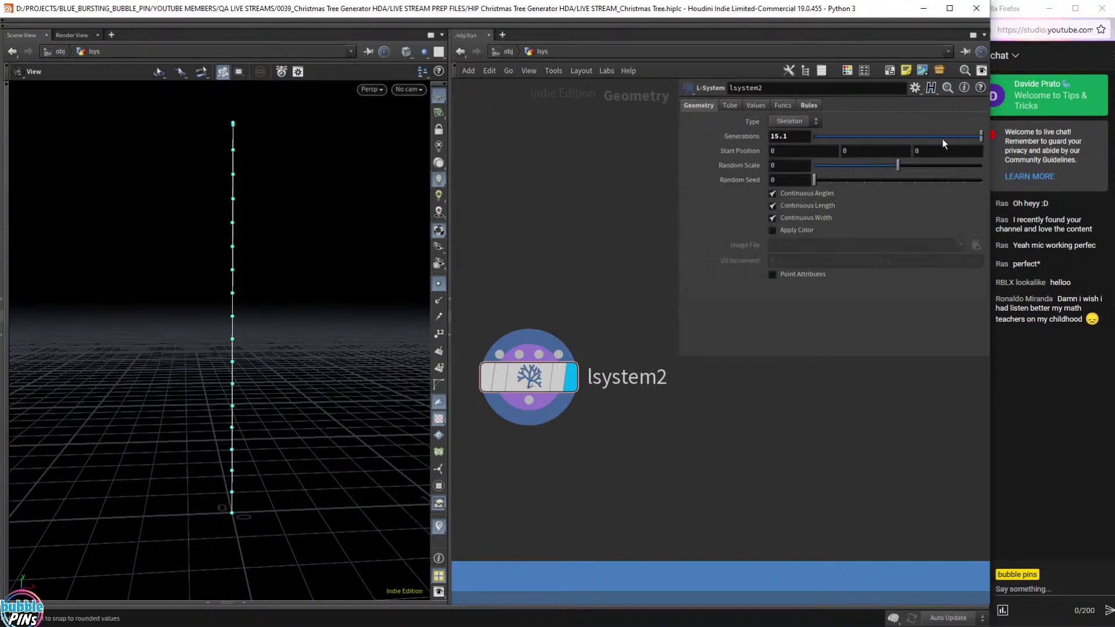
left_click_drag(942, 138, 1025, 141)
left_click(789, 136)
scroll(790, 136, "up", 15)
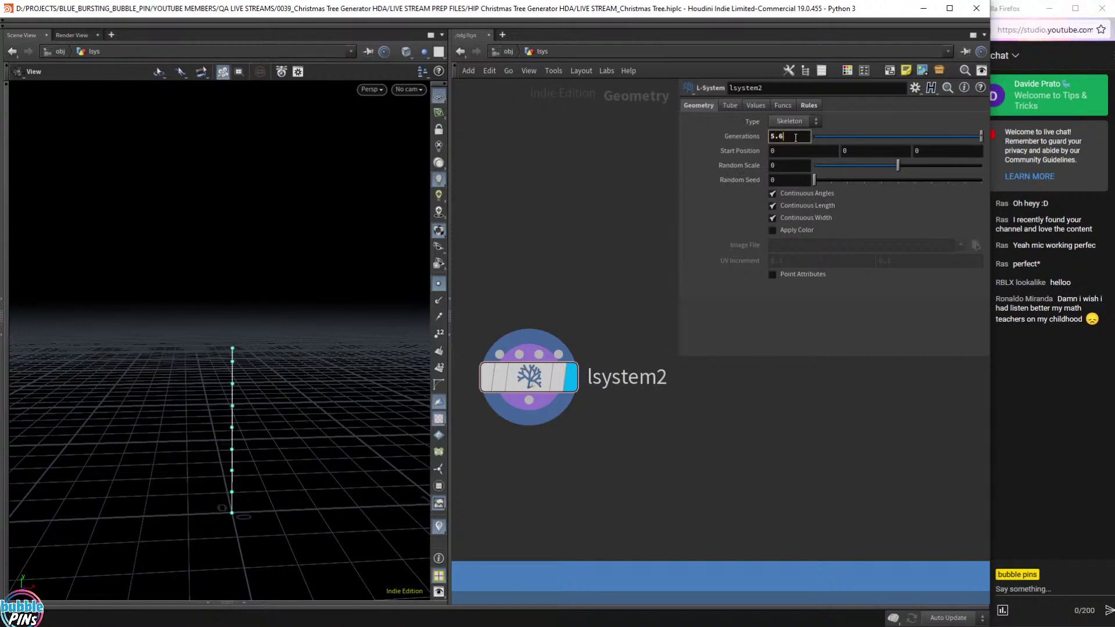
scroll(794, 136, "up", 10)
Insert [+F] before the A so Rule 1 reads A=F[+F]A, and view the branches on the trunk up close.
left_click(810, 105)
left_click(792, 224)
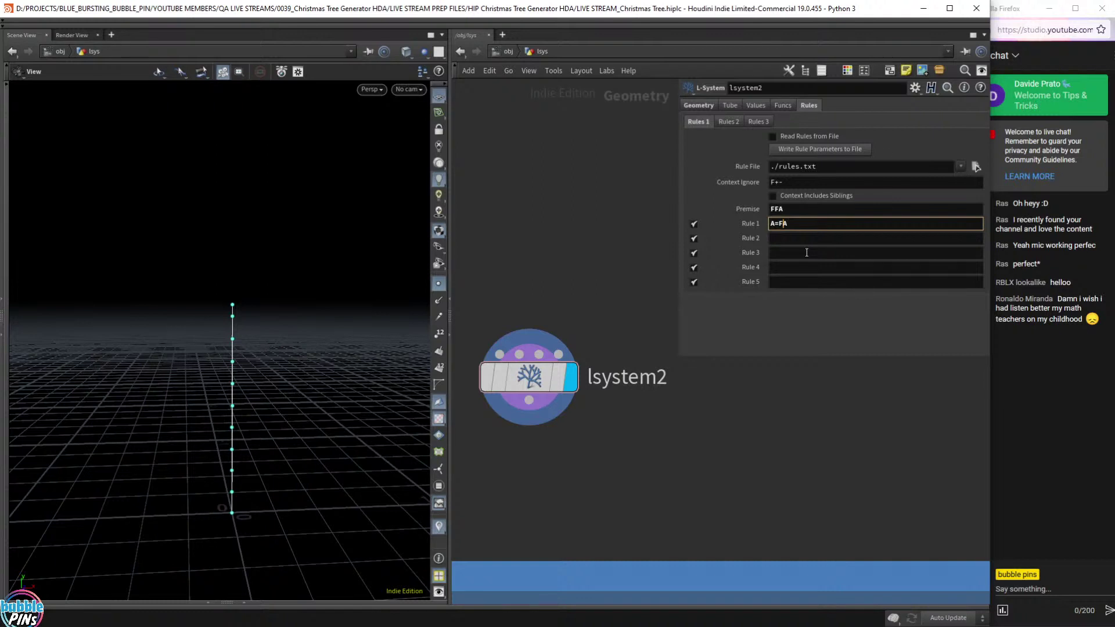
type("[+F]")
key("Return")
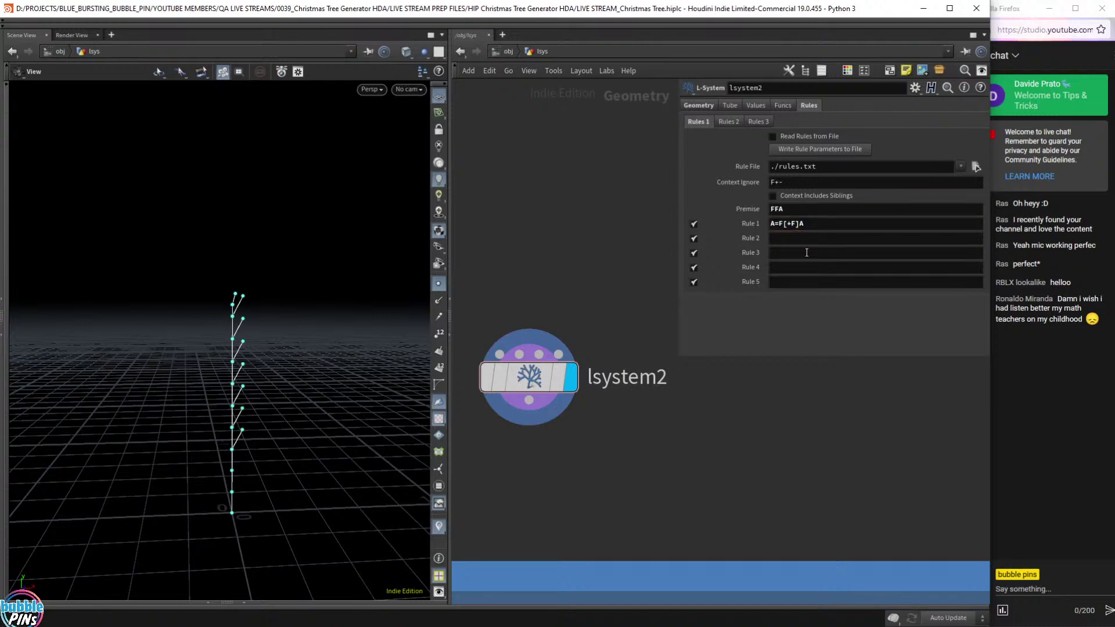
scroll(223, 443, "up", 7)
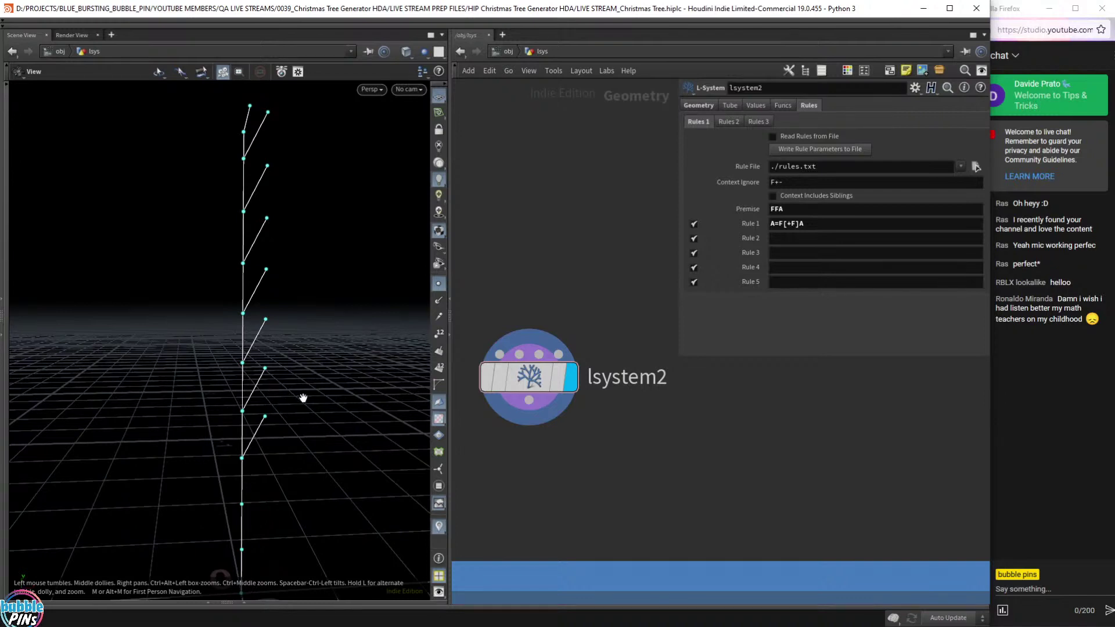
mouse_move(270, 417)
left_mouse_down()
mouse_move(243, 418)
mouse_move(267, 420)
left_mouse_up()
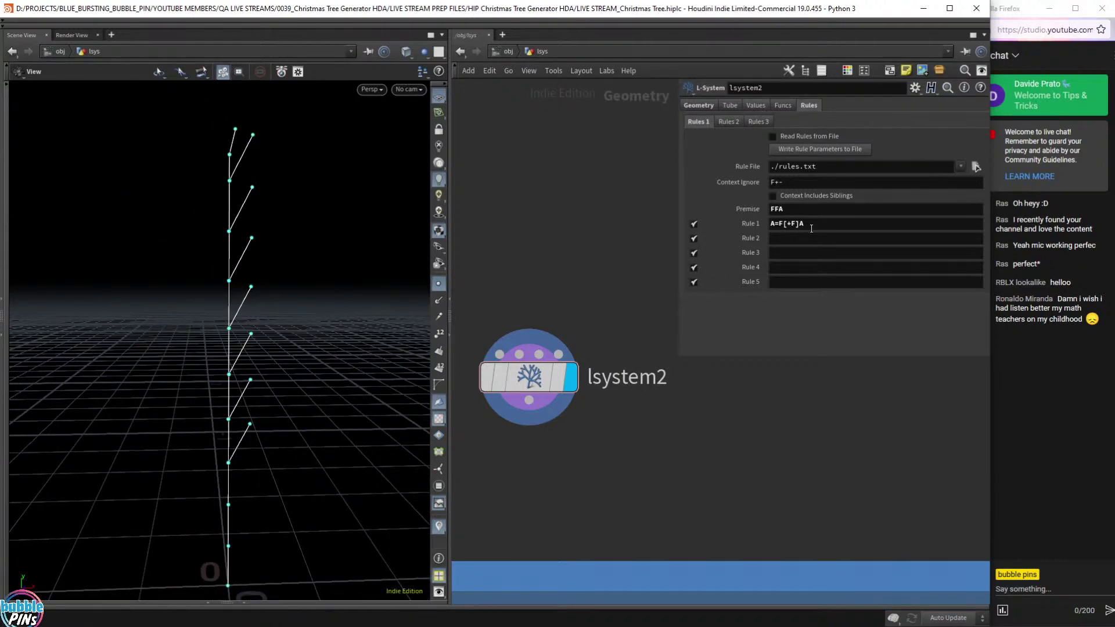
Give the branch a 65-degree turn angle so Rule 1 reads A=F[+(65)F]A.
left_click(792, 224)
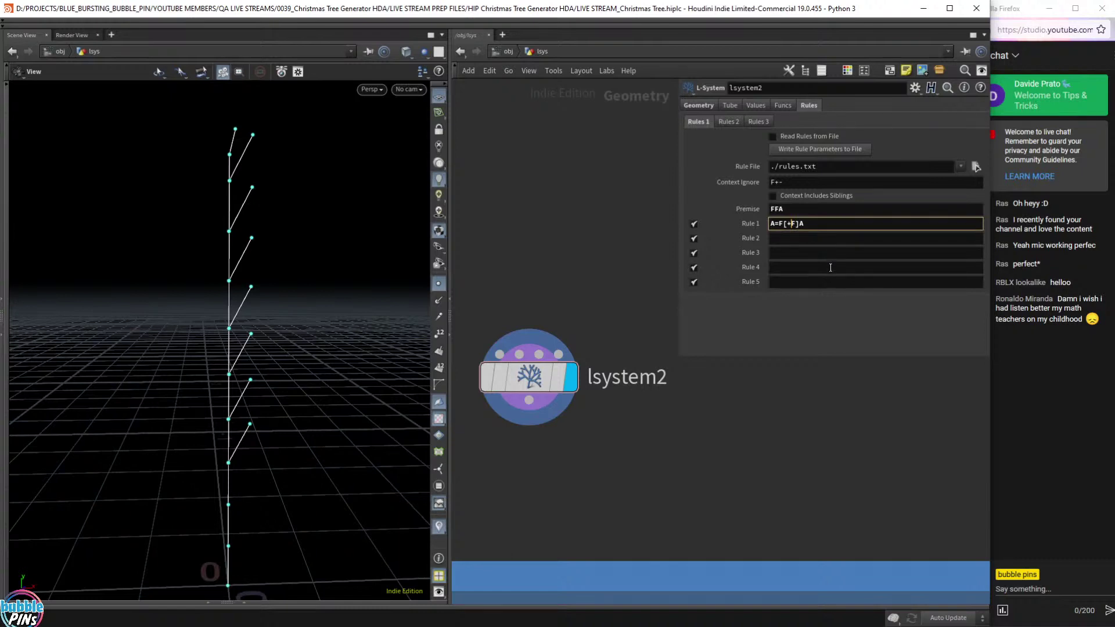
type("(")
type(")")
type("65")
key("Return")
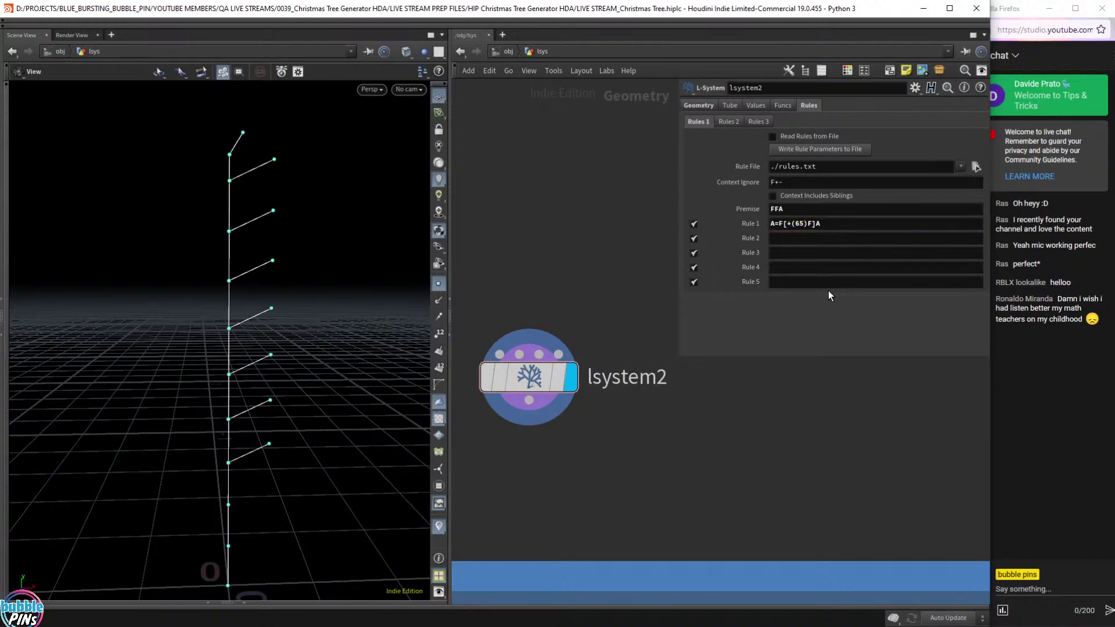
left_click(784, 238)
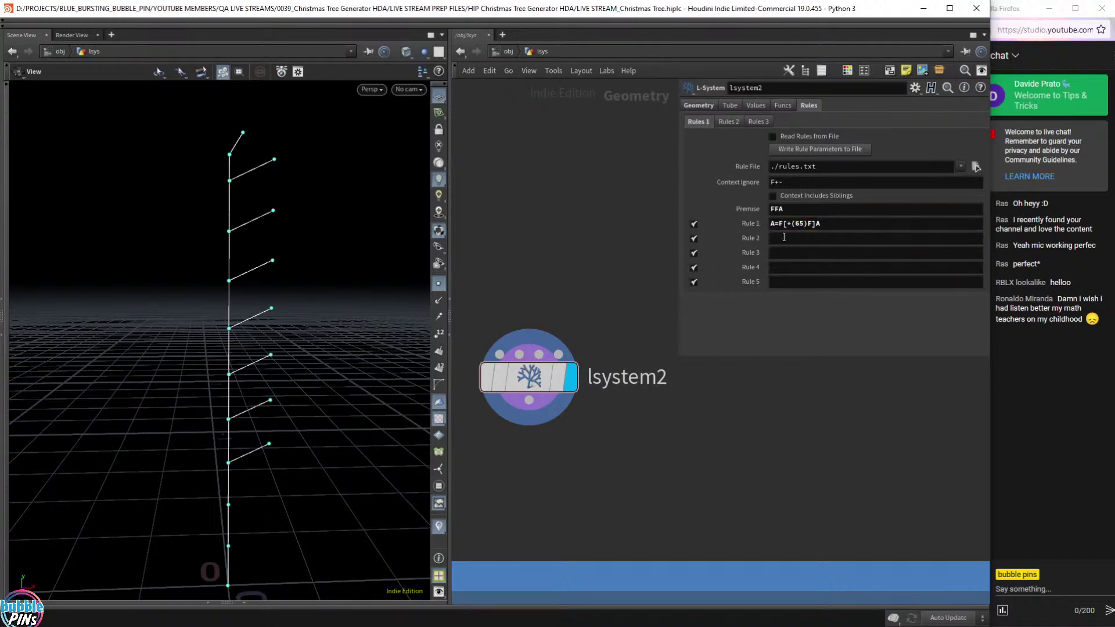
left_click(840, 224)
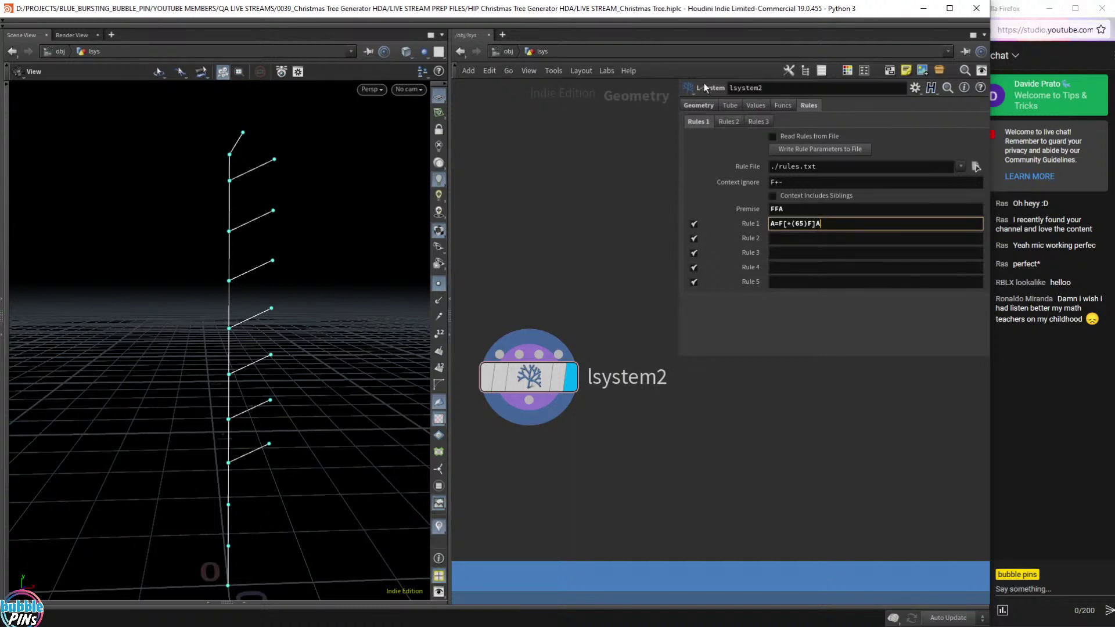
Vary Generations up and down to show the branches growing, and leave it at 6.
left_click(710, 106)
left_click(800, 138)
scroll(801, 137, "up", 10)
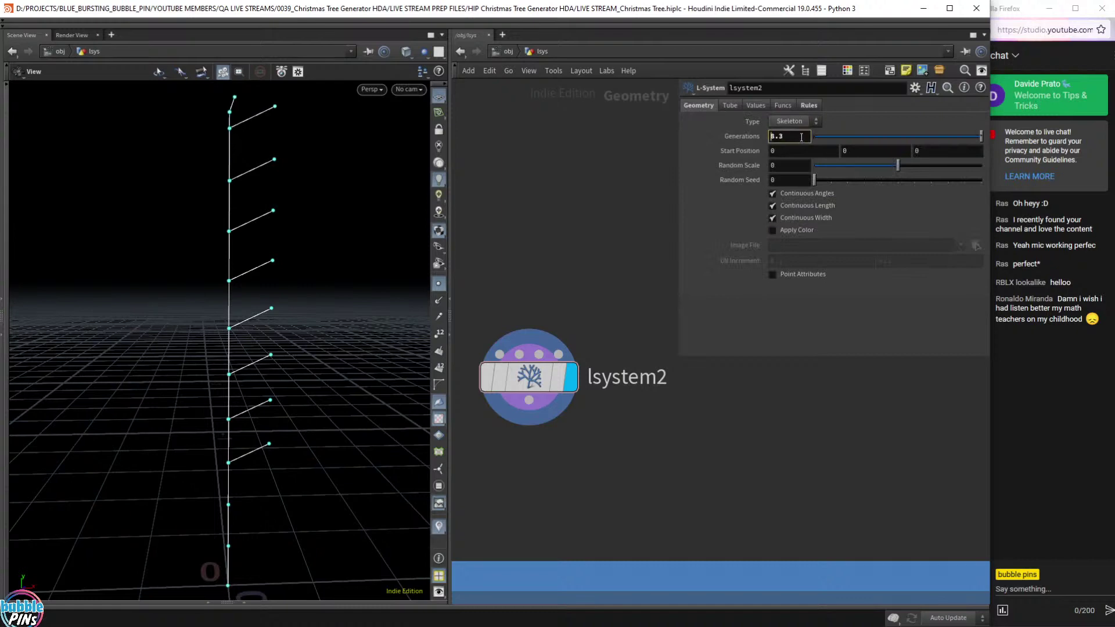
scroll(802, 137, "down", 2)
scroll(801, 136, "down", 20)
scroll(800, 138, "down", 7)
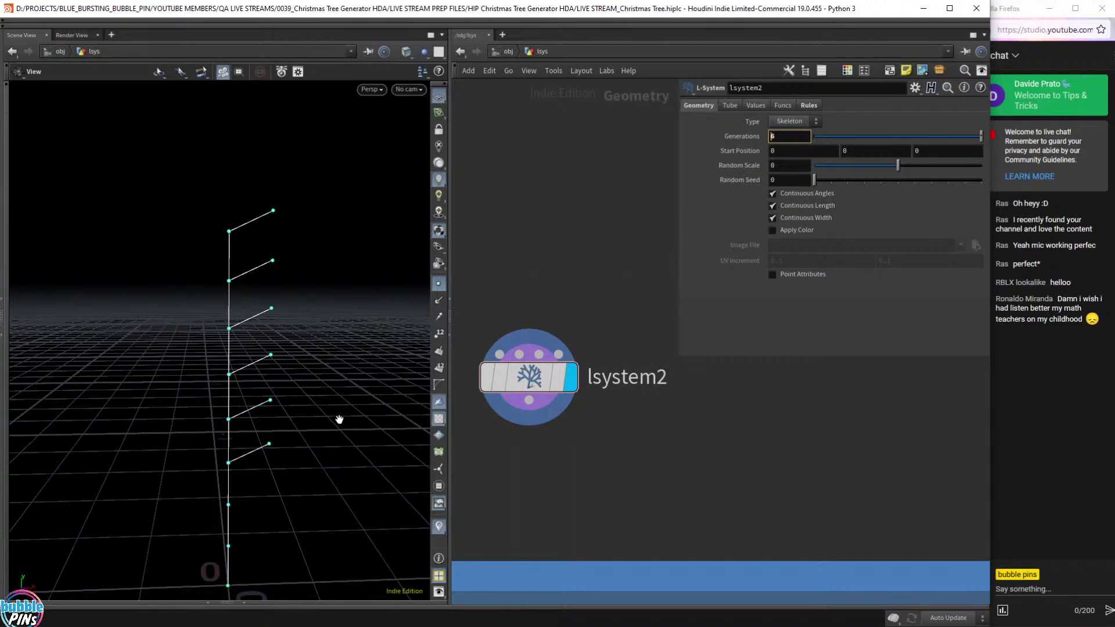
Define Rule 2 of the L-System as B=F+F.
left_click(809, 105)
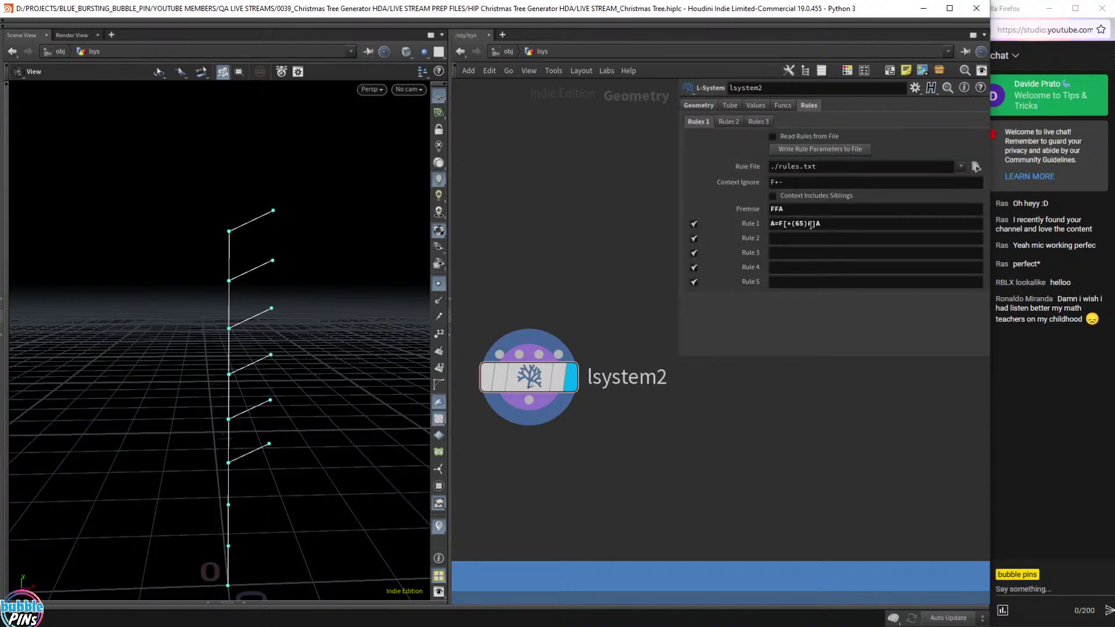
left_click(814, 223)
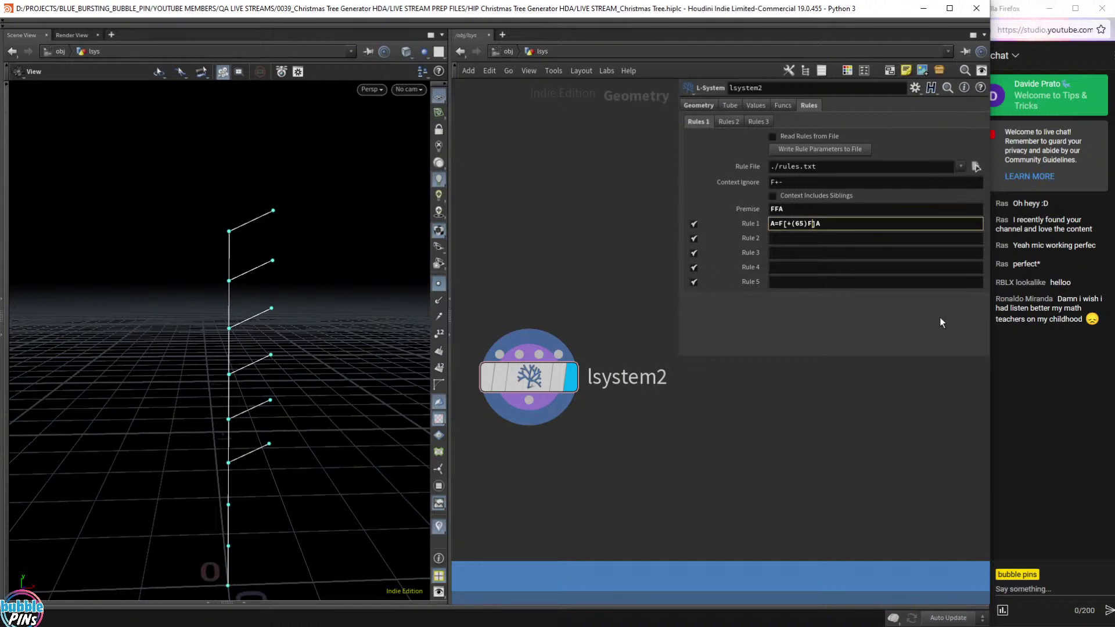
left_click(807, 244)
type("B=")
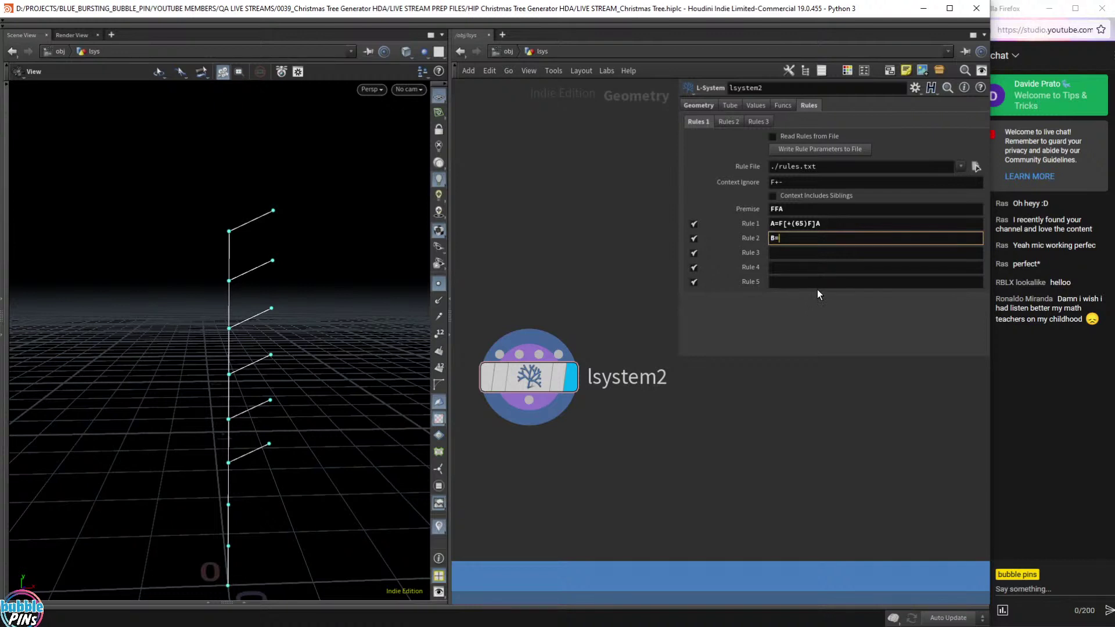
type("F")
type("+F")
key("Return")
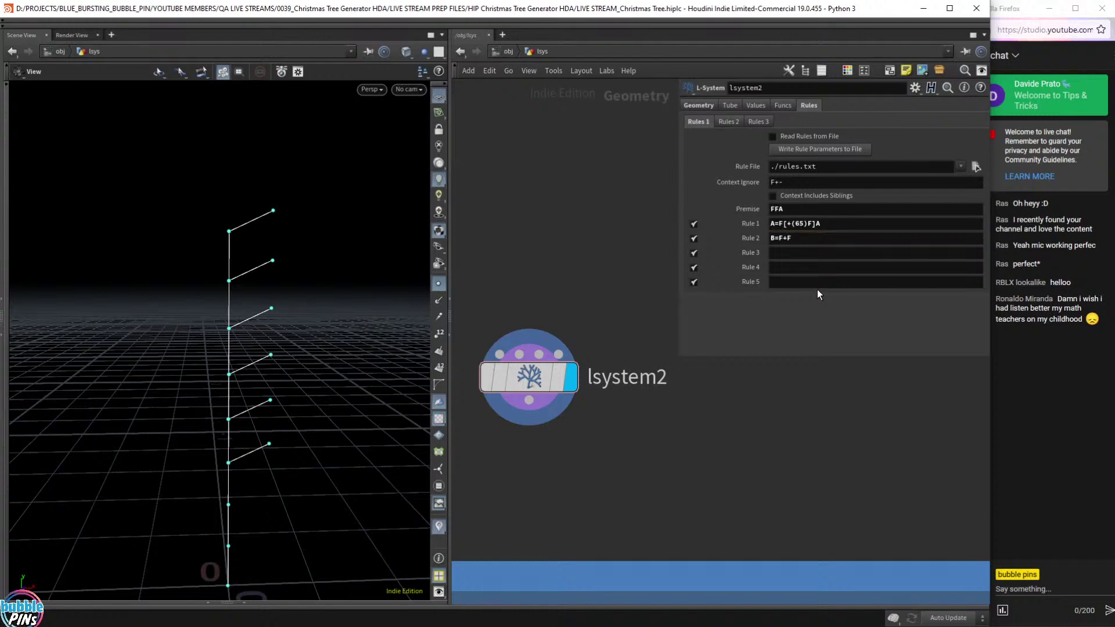
left_click_drag(802, 239, 743, 239)
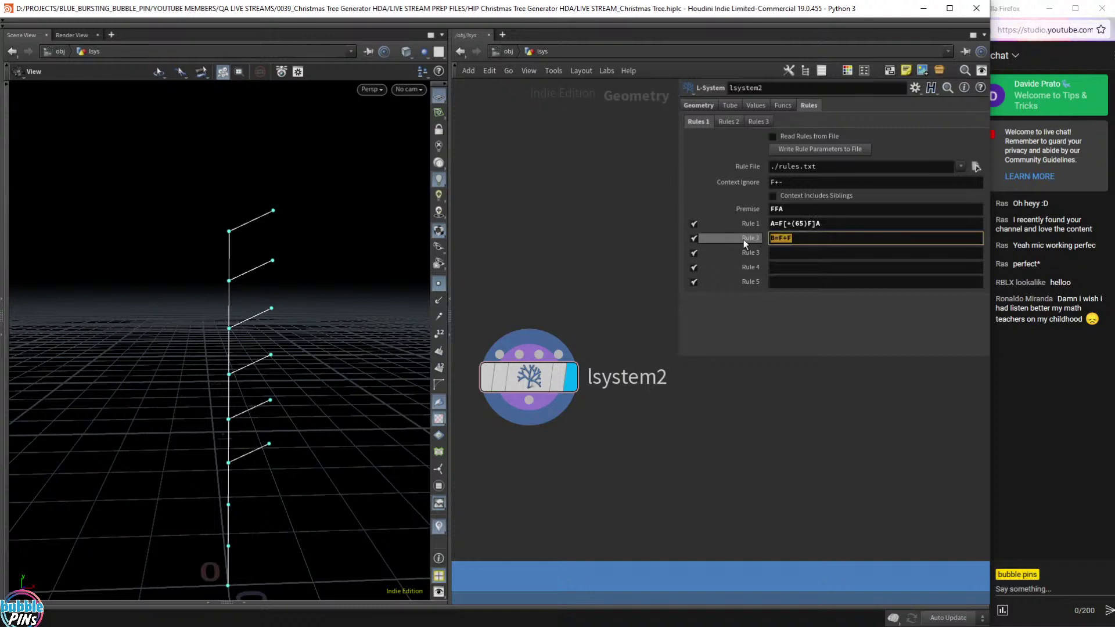
left_click(779, 239)
key("shift+End")
left_click(778, 239)
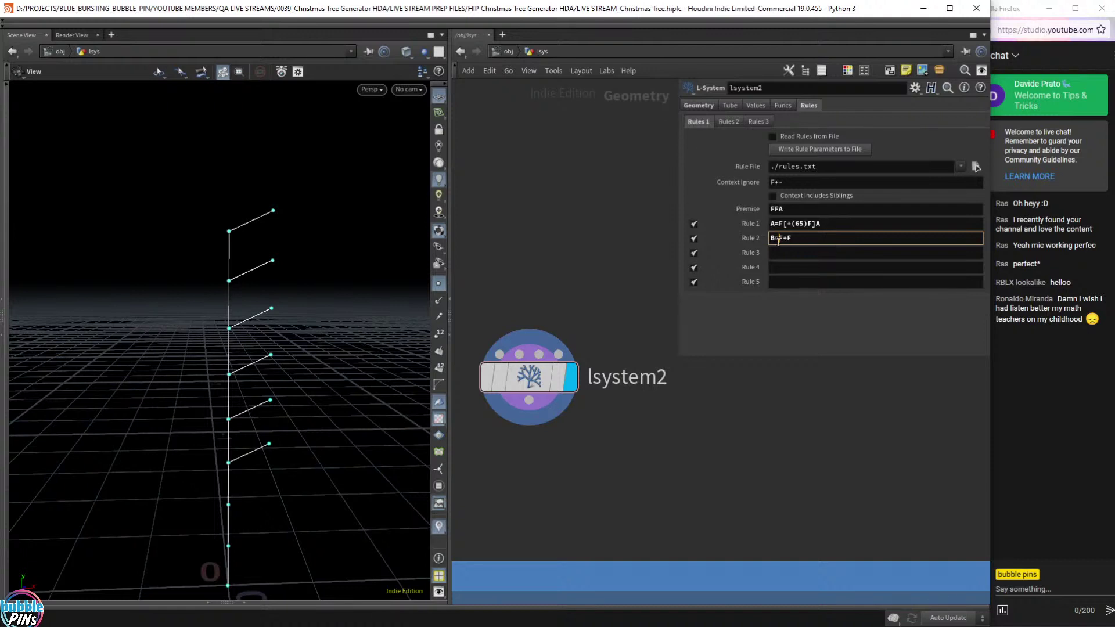
Insert B after the bracketed F in Rule 1 so it reads A=F[+(65)FB]A, and view the extended branches.
left_click(816, 225)
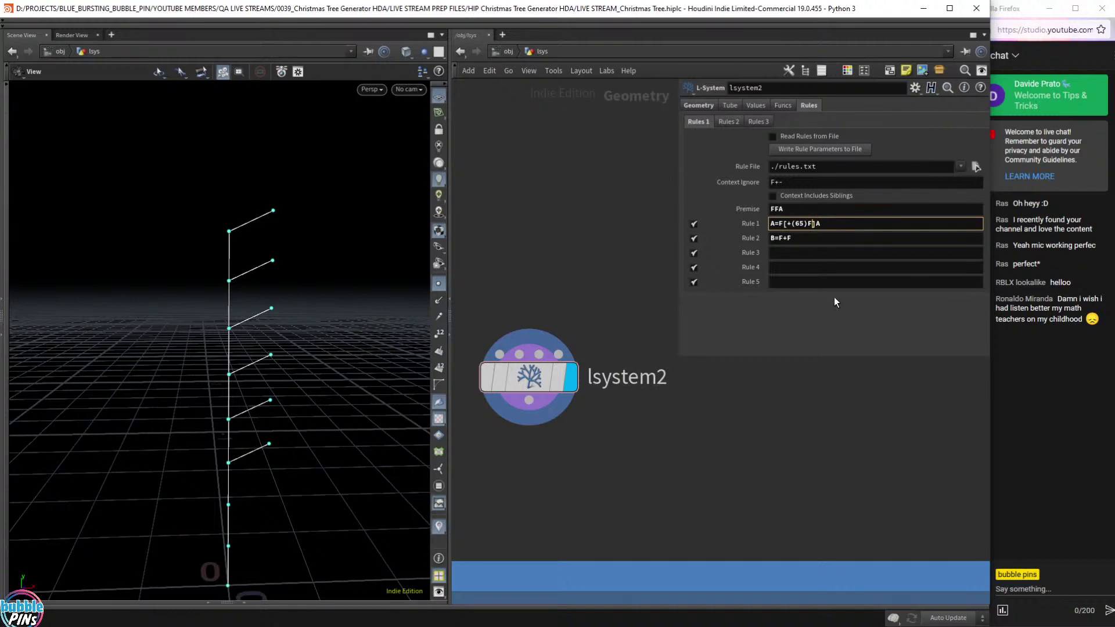
type("B")
key("Return")
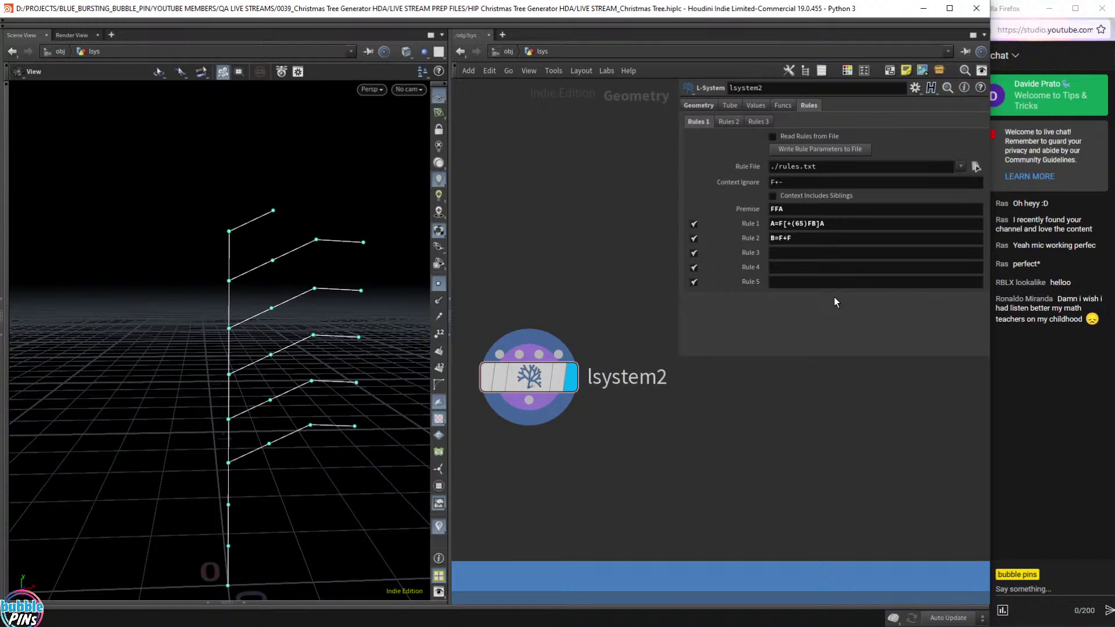
left_click_drag(347, 290, 349, 311)
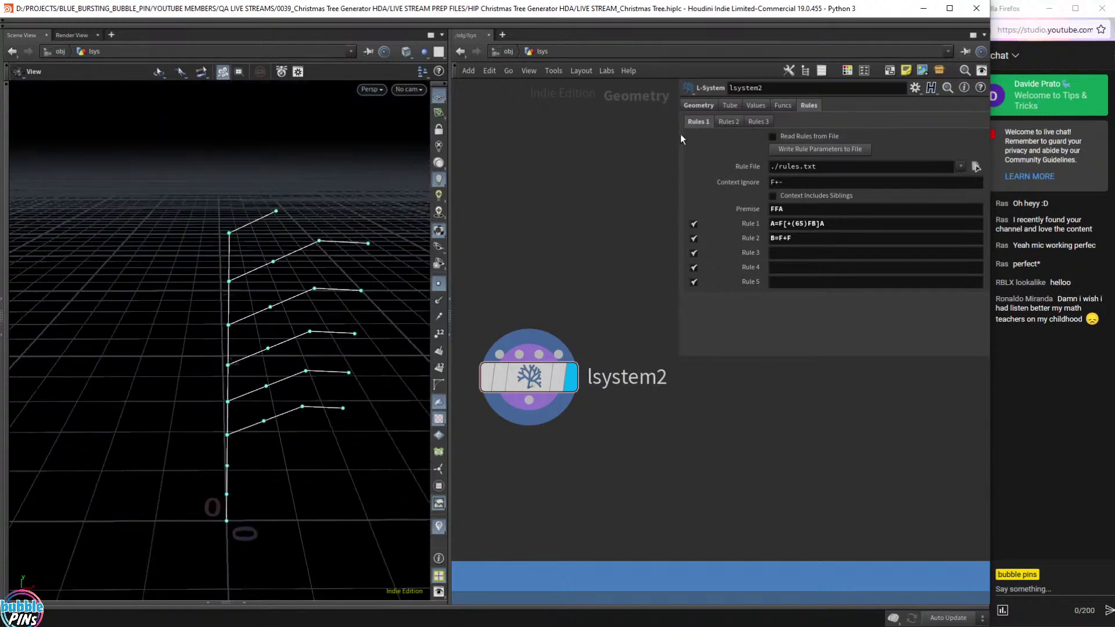
Raise Generations to 8.3 to watch new bent branches grow up the trunk, and frame the whole structure.
left_click(699, 106)
scroll(789, 139, "up", 14)
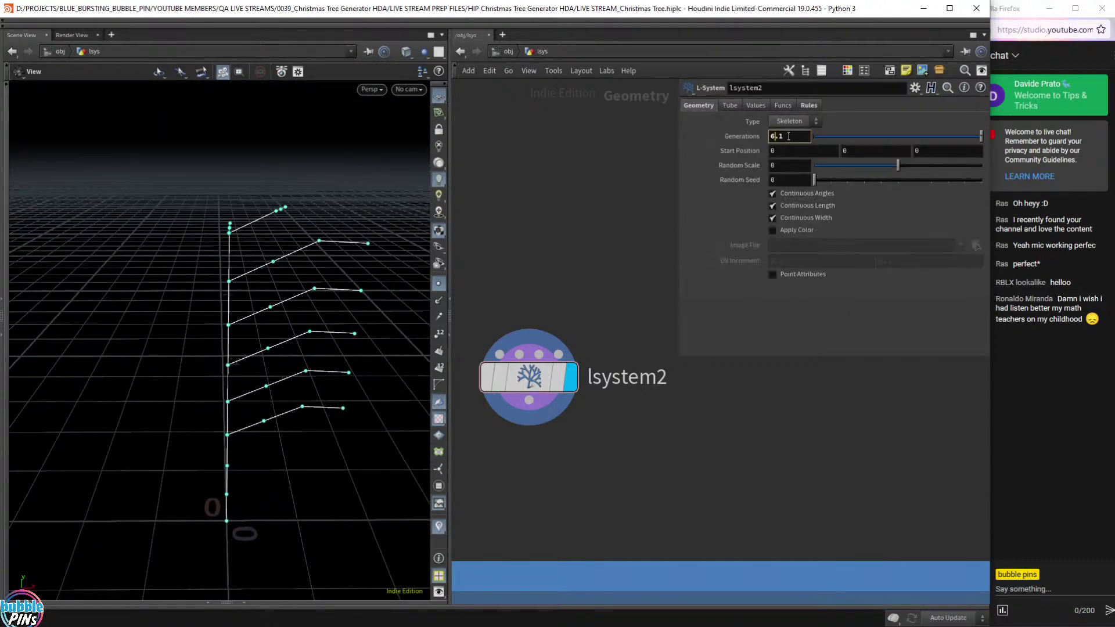
scroll(790, 138, "up", 5)
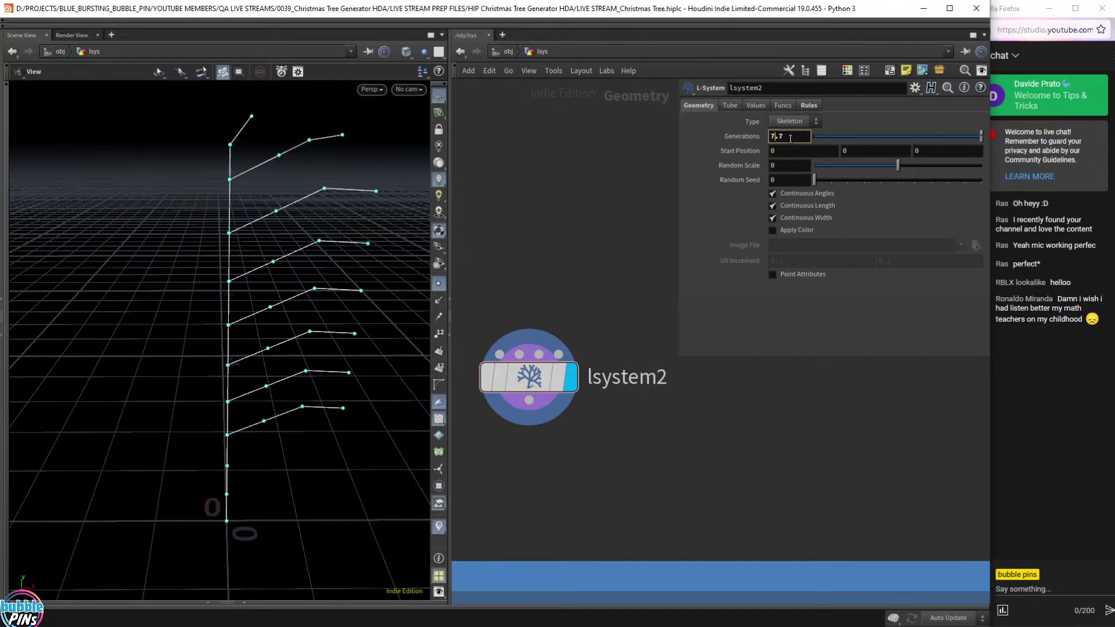
scroll(790, 139, "up", 4)
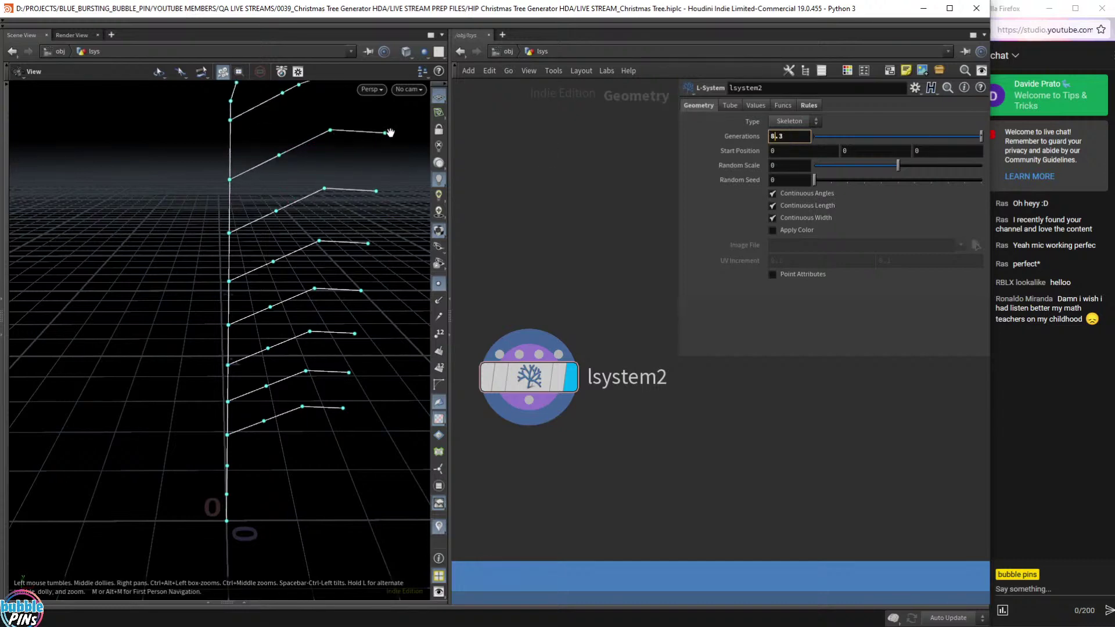
scroll(345, 396, "down", 3)
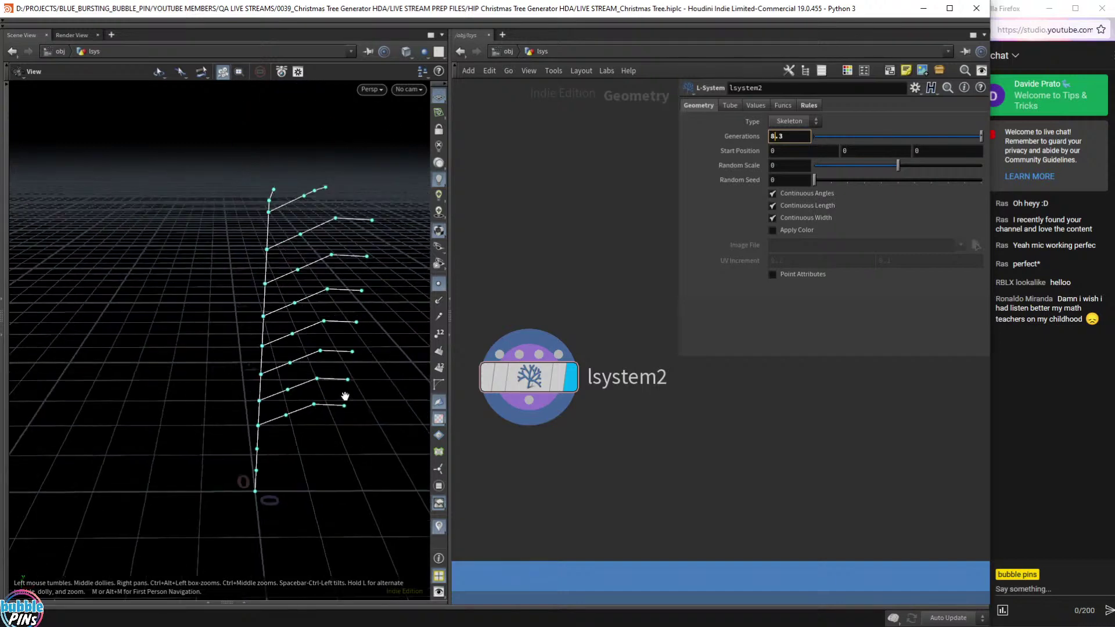
scroll(345, 393, "down", 1)
scroll(342, 373, "up", 4)
scroll(341, 369, "down", 1)
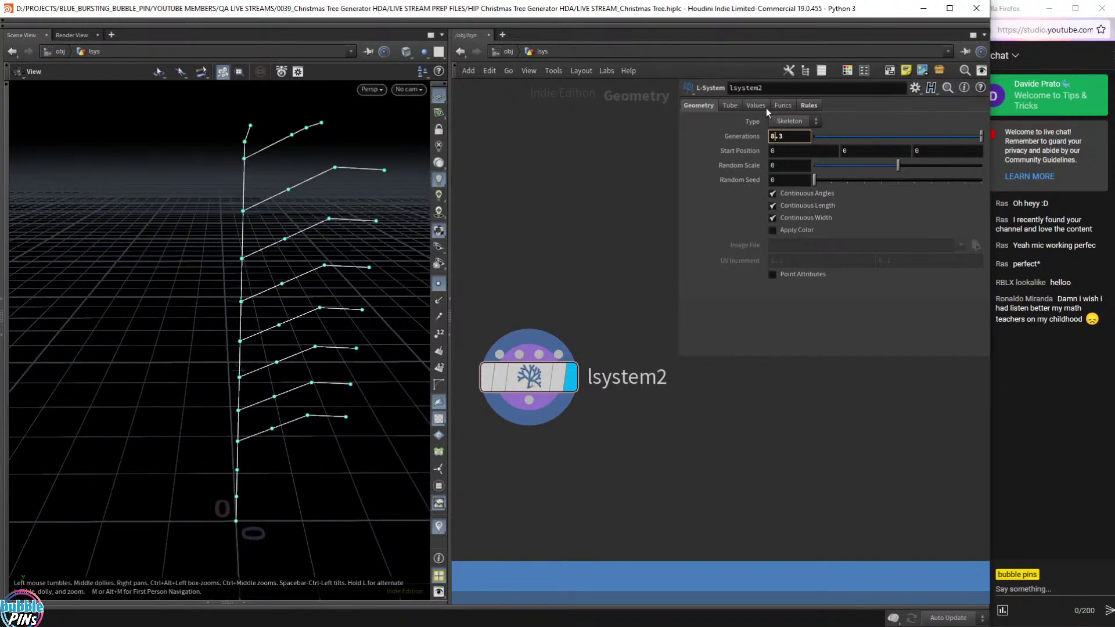
Append B to Rule 2 so it calls itself as B=F+FB, and view the curling branches as a whole.
left_click(807, 107)
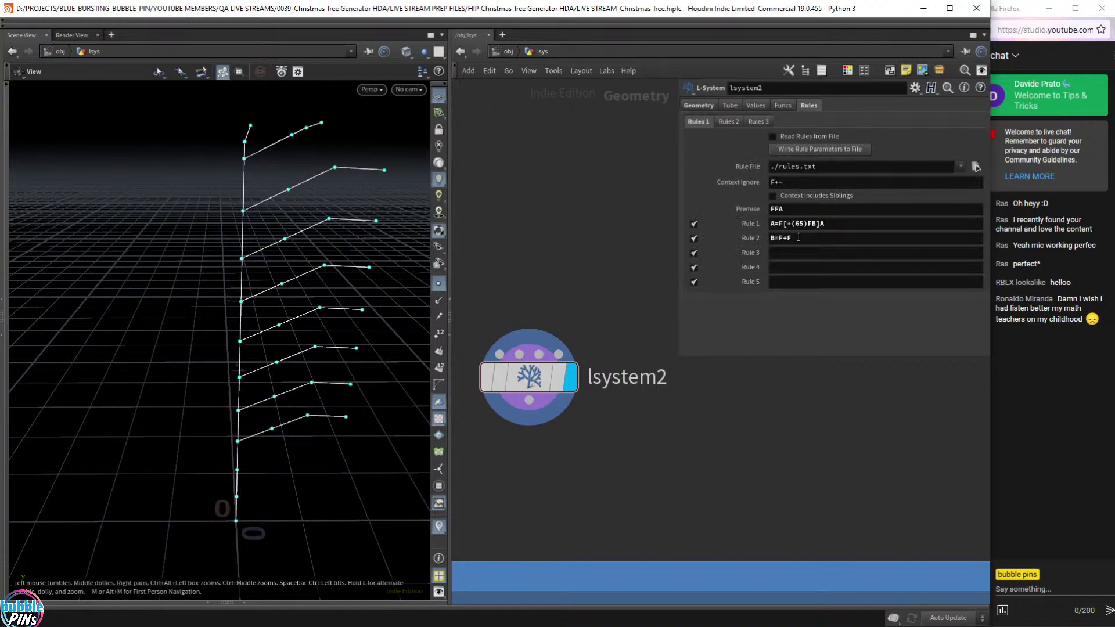
left_click(804, 239)
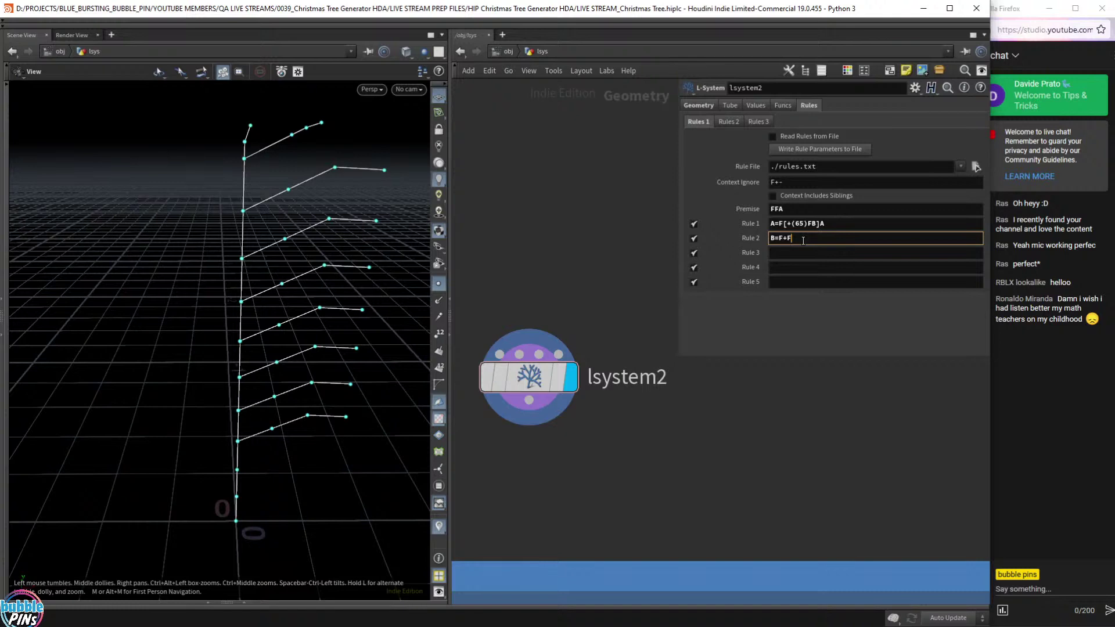
type("B")
key("Return")
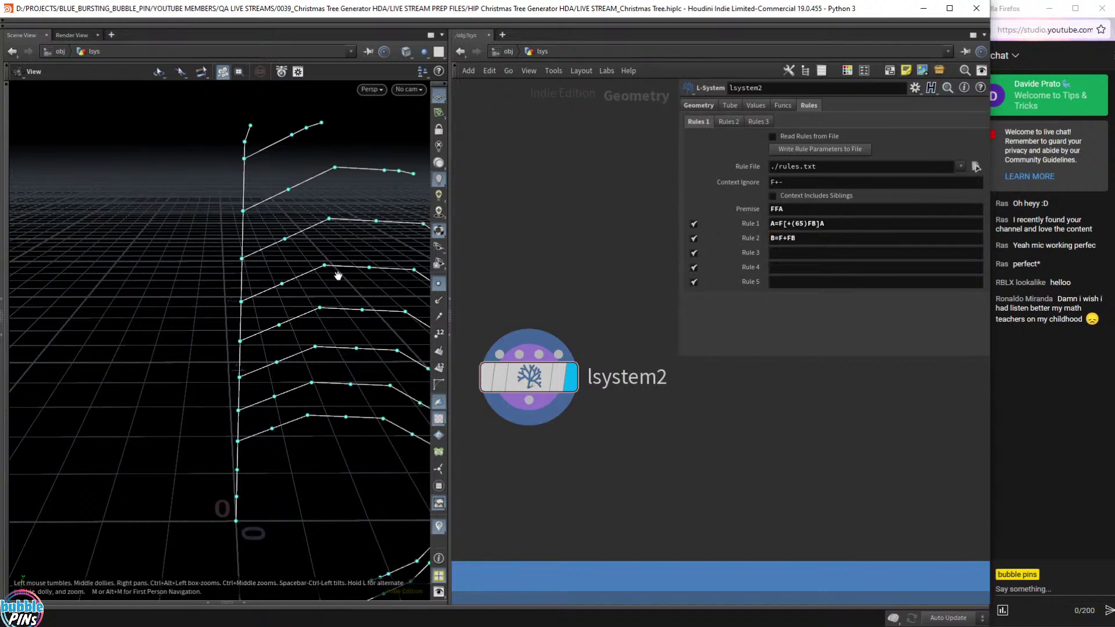
right_click_drag(338, 275, 207, 319)
middle_click_drag(206, 319, 298, 339)
left_click_drag(327, 359, 353, 334)
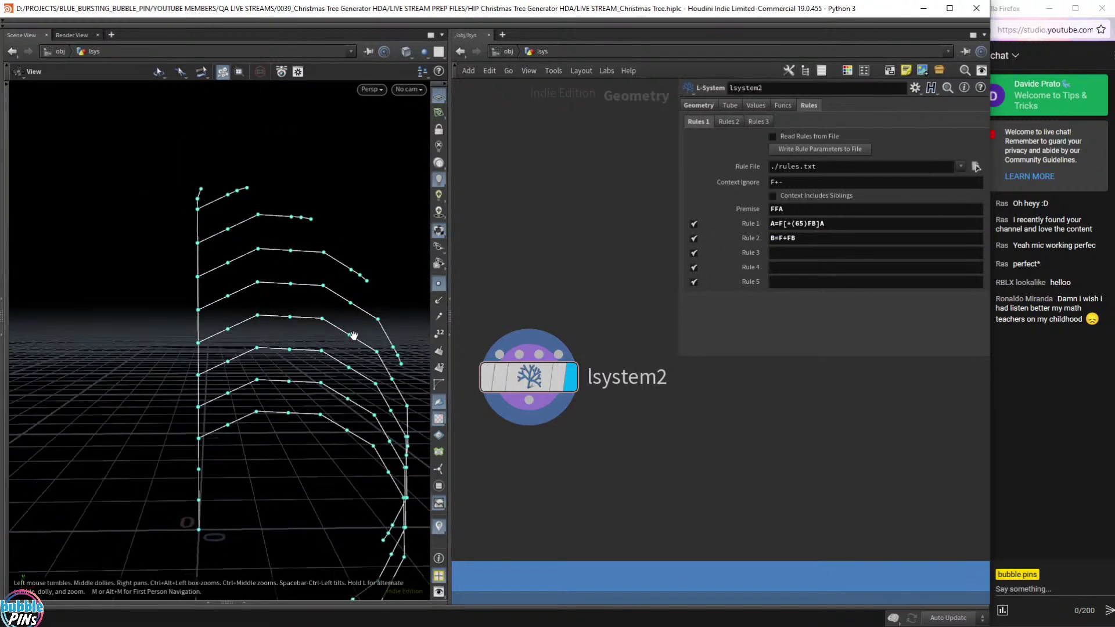
scroll(351, 334, "down", 3)
Lower Generations to 3.75 and raise it gradually to 7.55 to watch the branches curl as they grow.
left_click(699, 105)
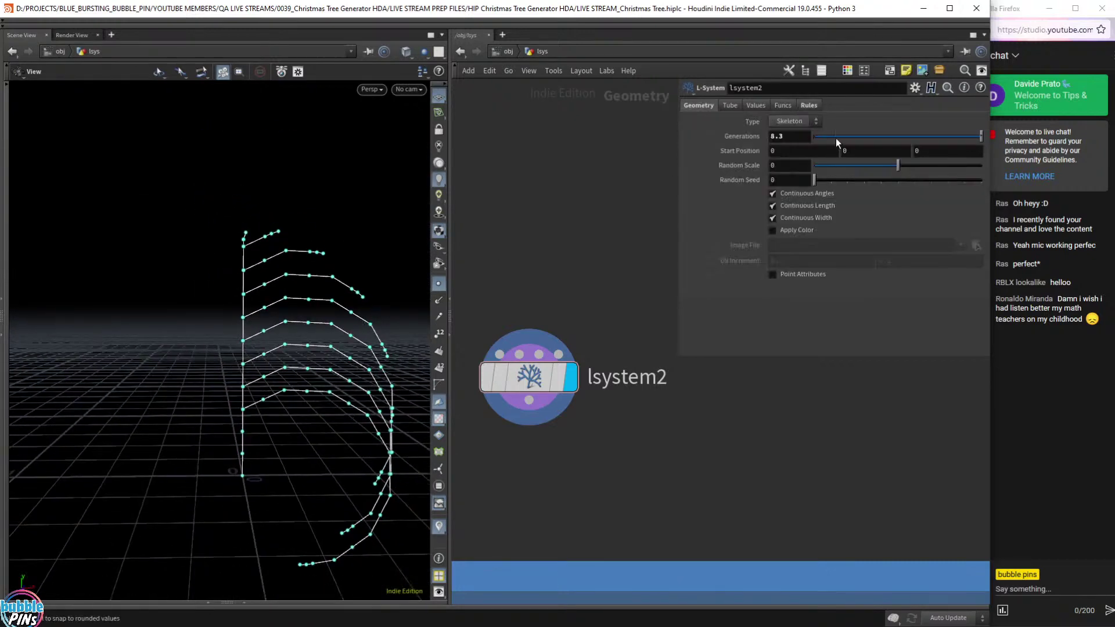
left_click_drag(835, 138, 940, 139)
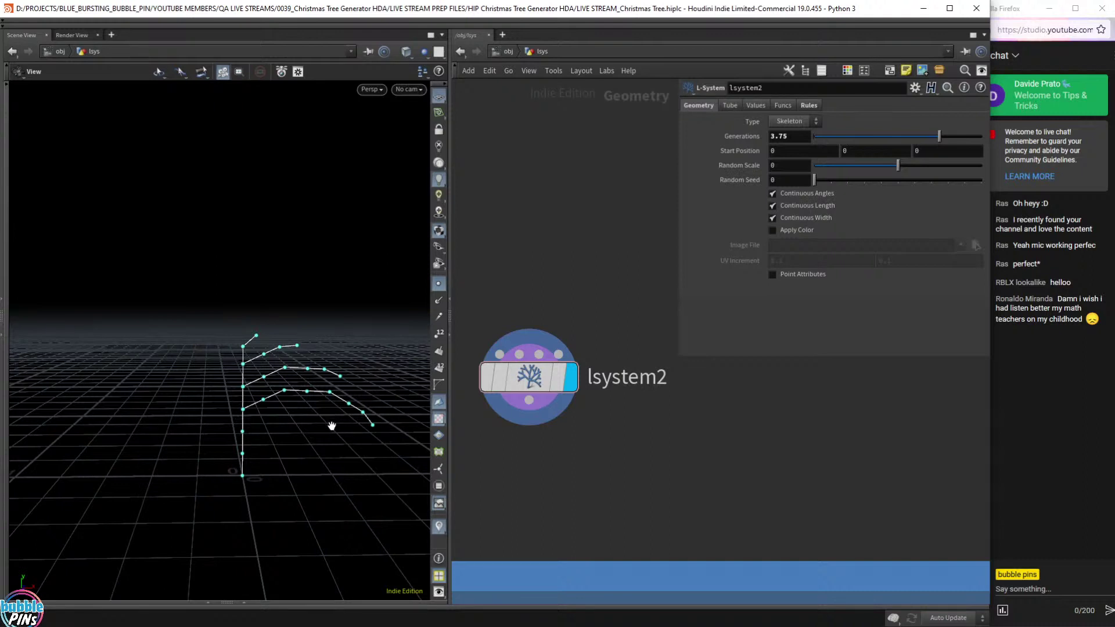
left_click(798, 140)
scroll(798, 139, "up", 17)
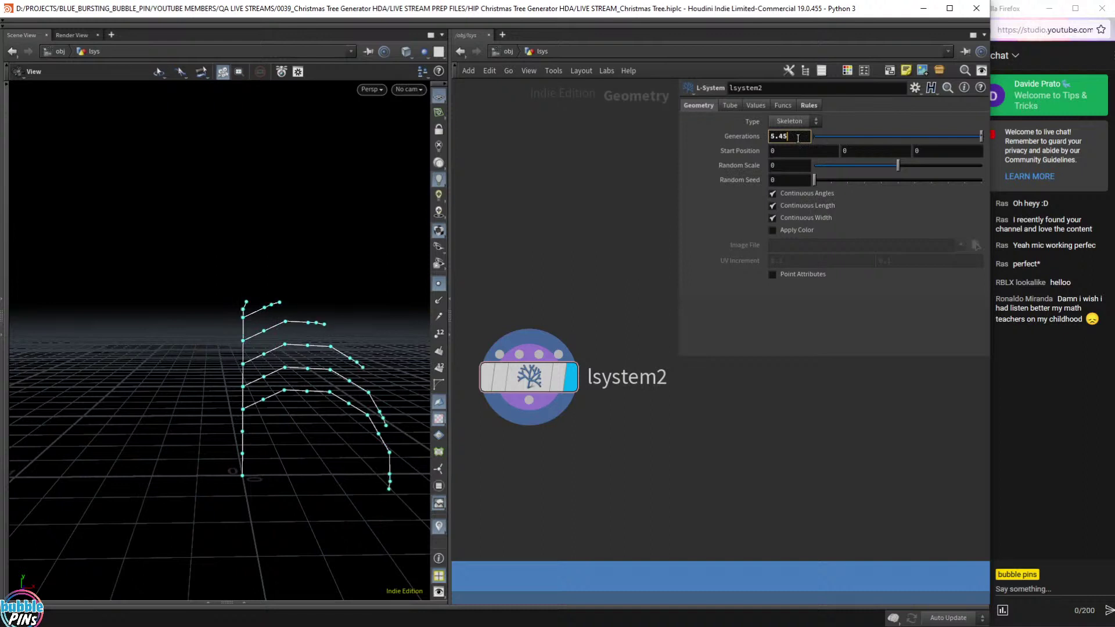
scroll(798, 138, "up", 20)
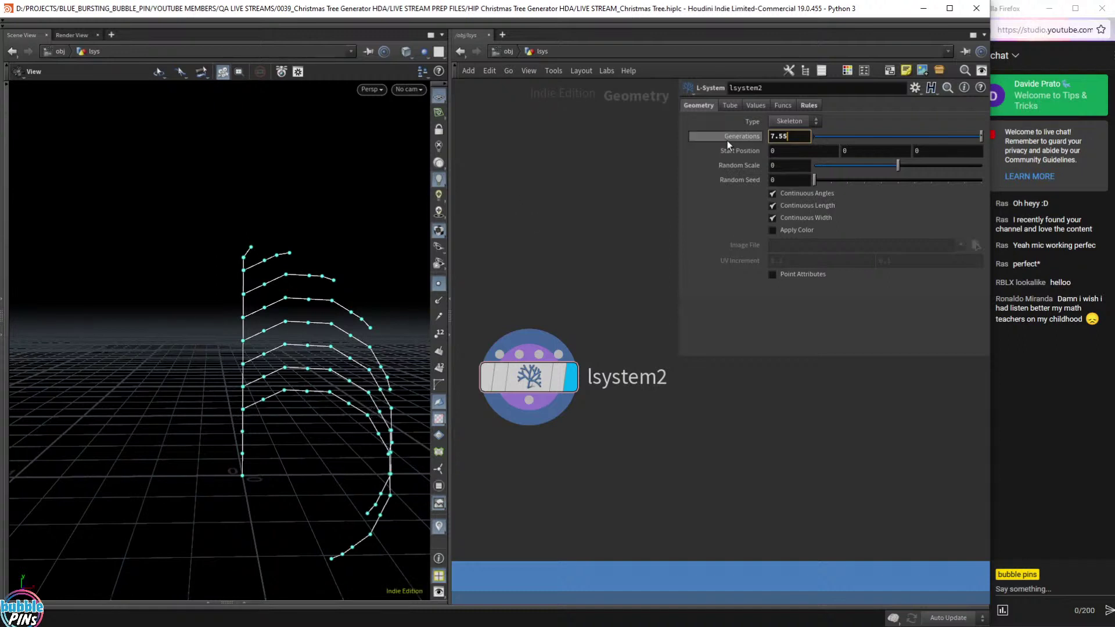
Replace the + turn in Rule 2 with a / roll so it reads B=F/FB, and inspect the branches.
left_click(809, 105)
left_click(803, 240)
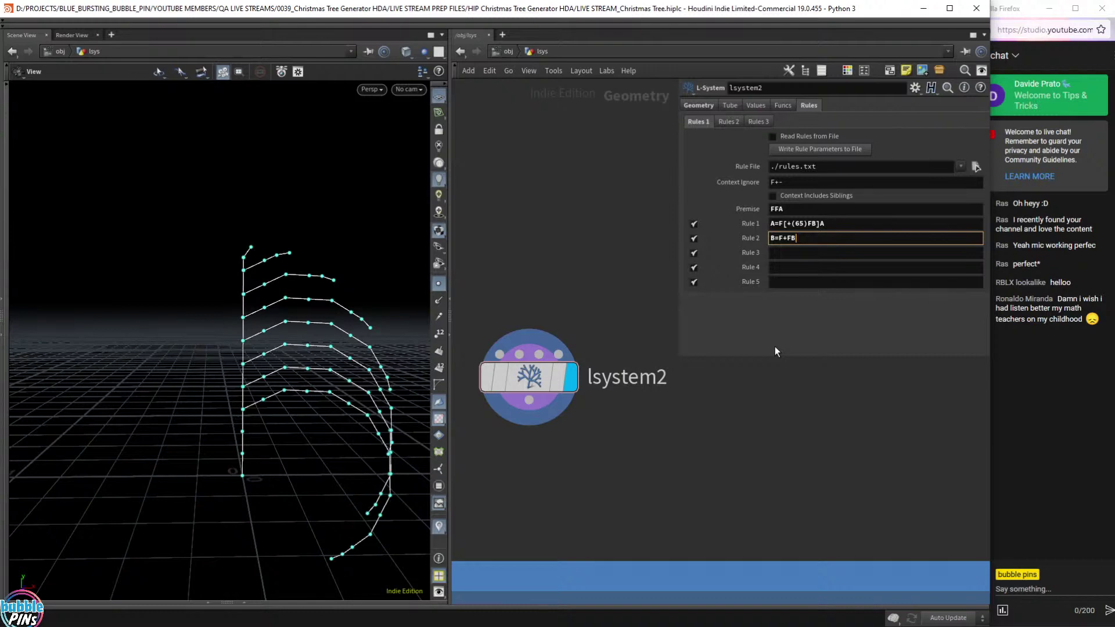
key("Left")
key("Left")
key("Left")
key("shift+Right")
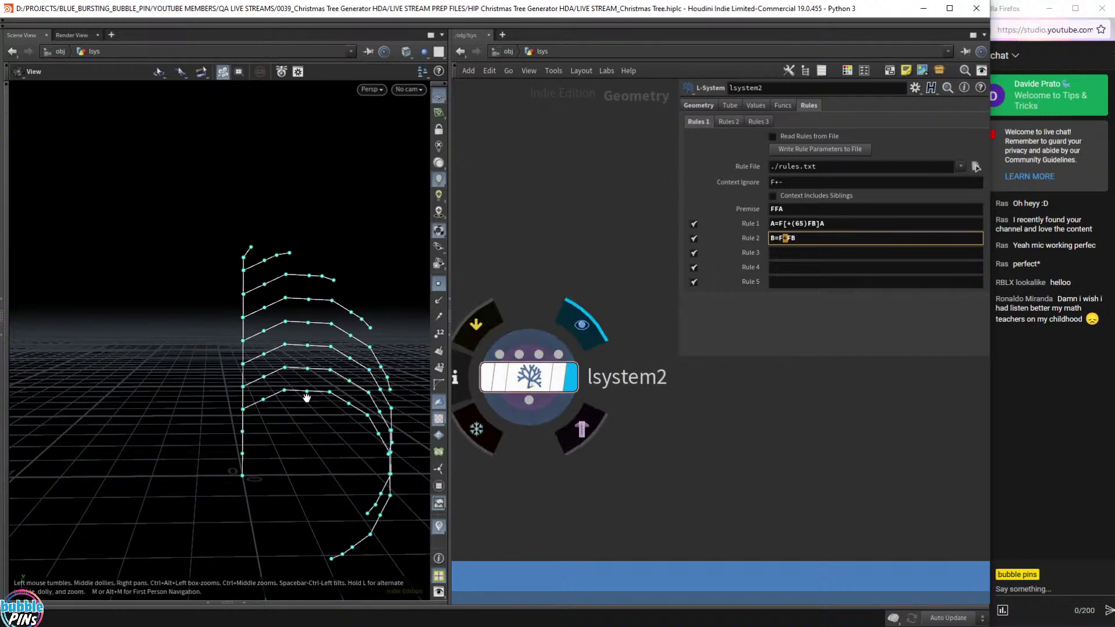
left_click_drag(306, 396, 302, 423)
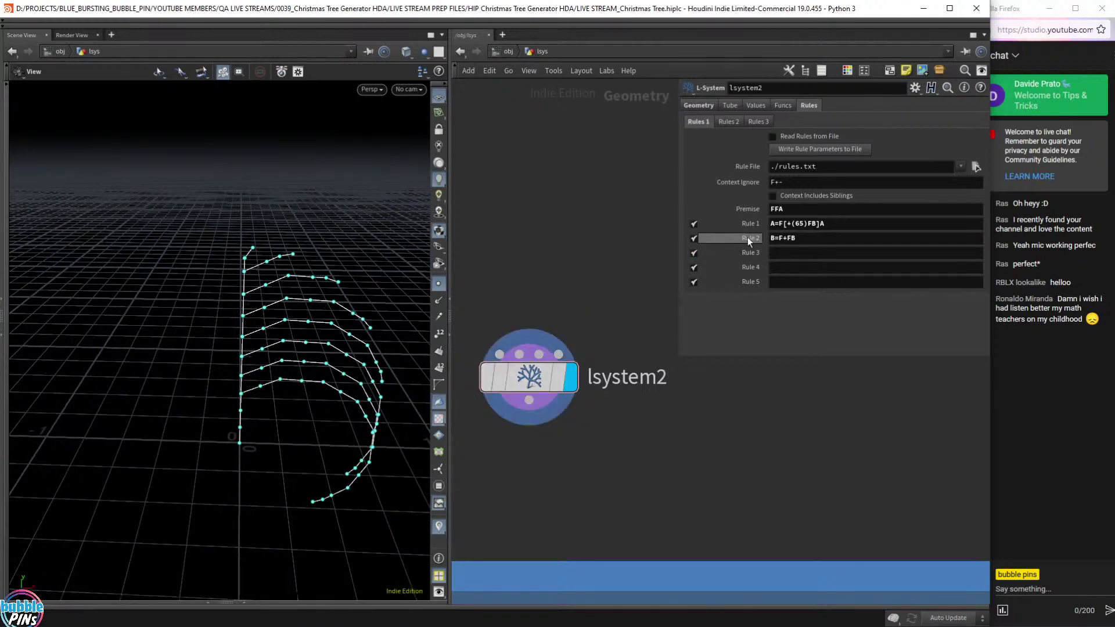
left_click(785, 238)
key("BackSpace")
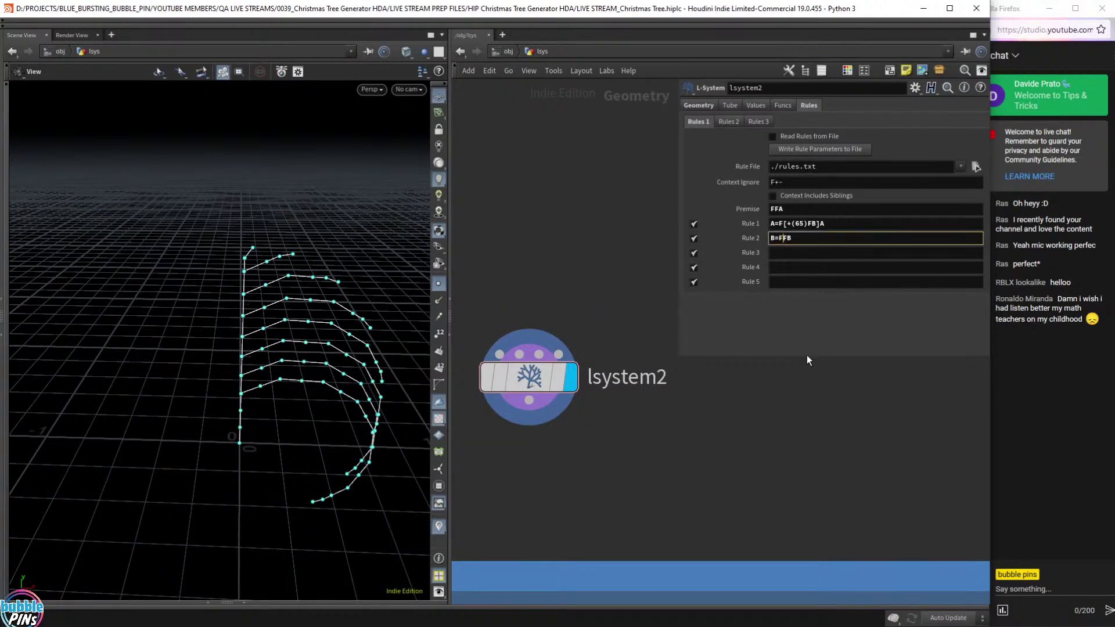
type("/")
key("Return")
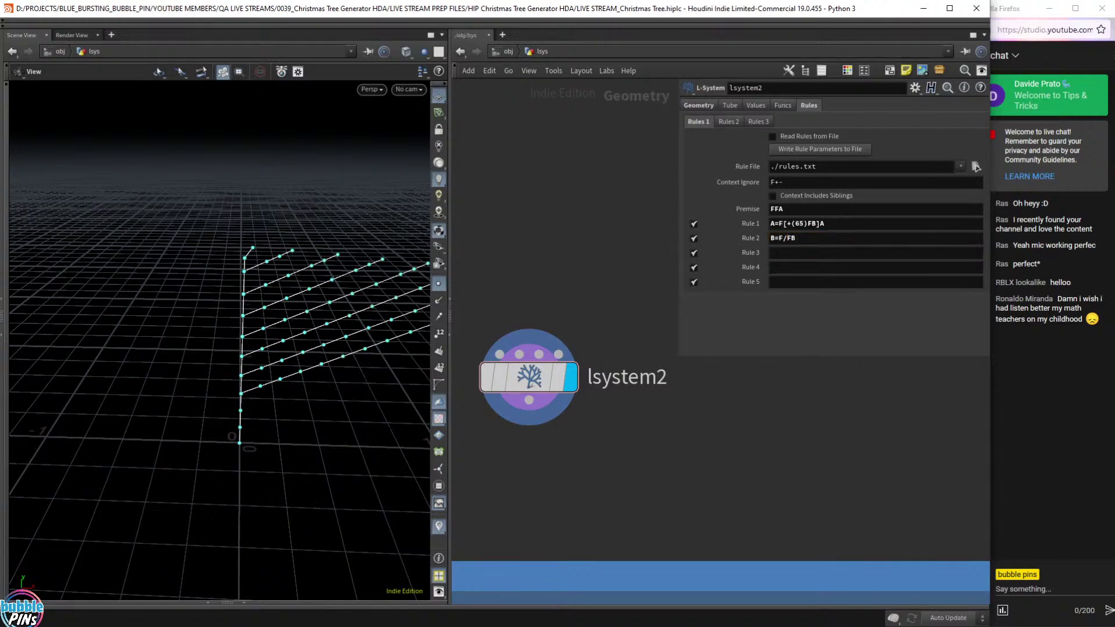
left_click_drag(303, 261, 355, 296)
Try a 60-degree roll in Rule 2 as B=F/(60)FB, and take the angle out again.
left_click(788, 242)
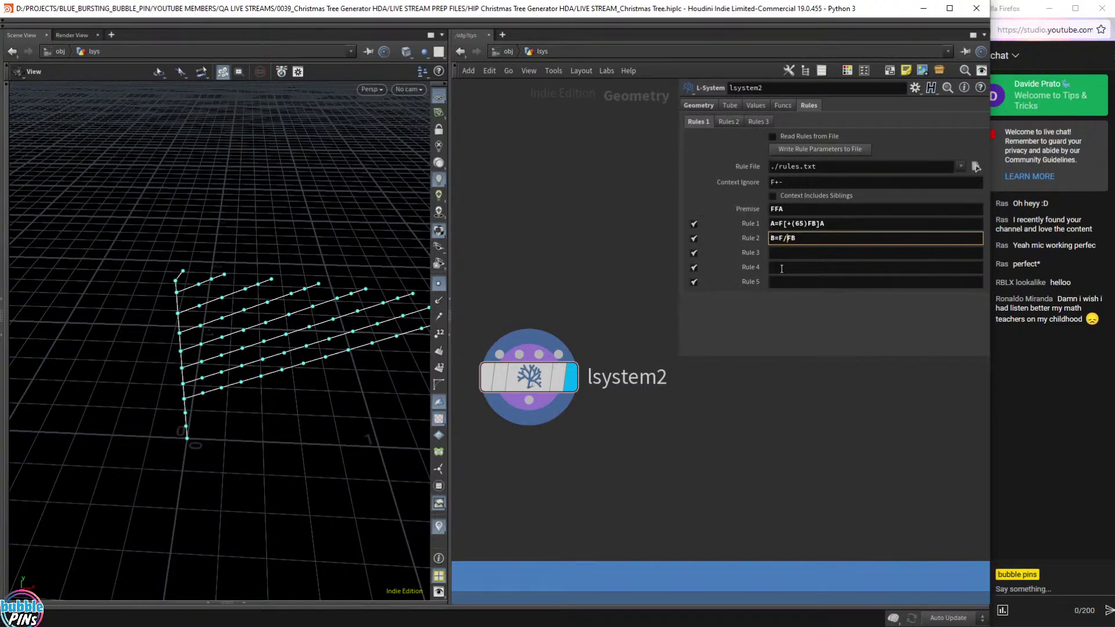
type("(60)")
key("Return")
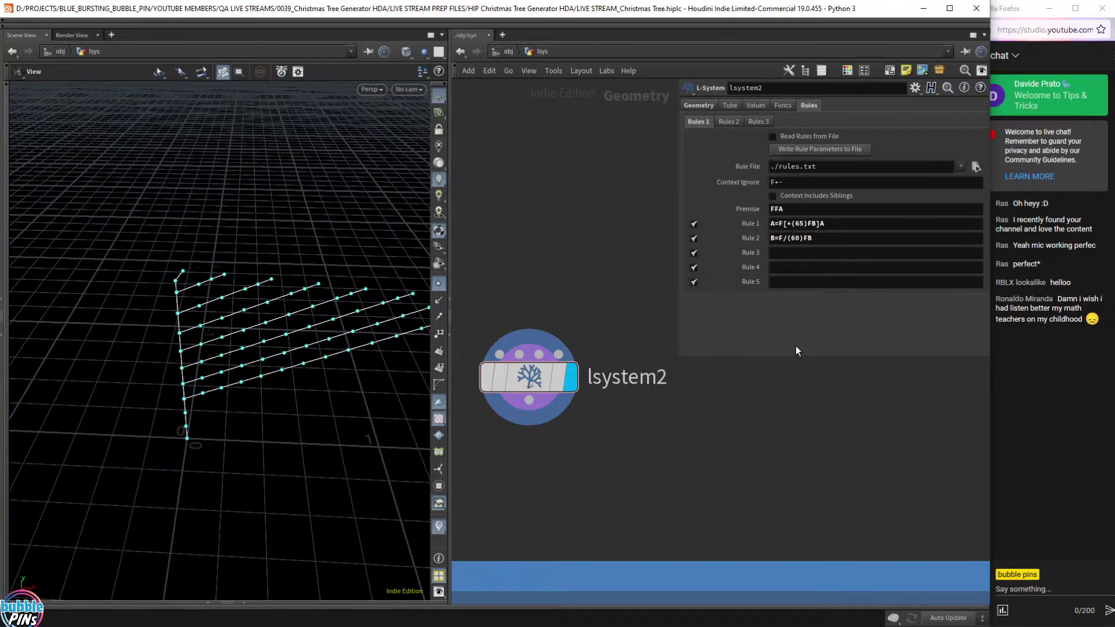
left_click(809, 239)
key("BackSpace")
key("BackSpace")
key("BackSpace")
key("BackSpace")
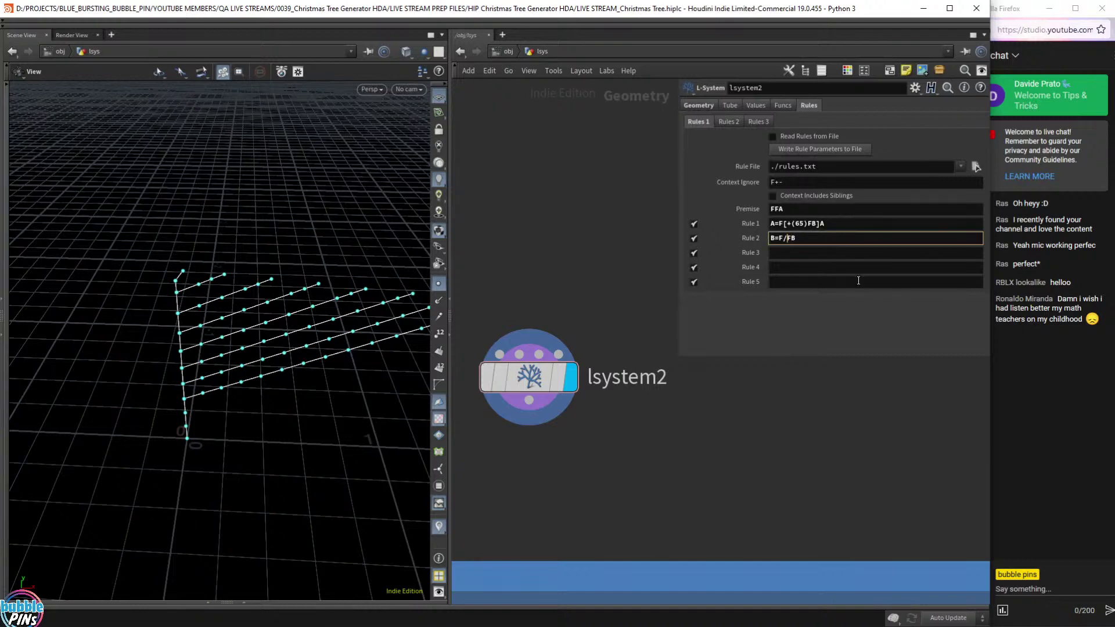
Rewrite Rule 2 with two opposite side branches as B=F[+F][-F]B, and inspect the resulting twigs up close.
key("BackSpace")
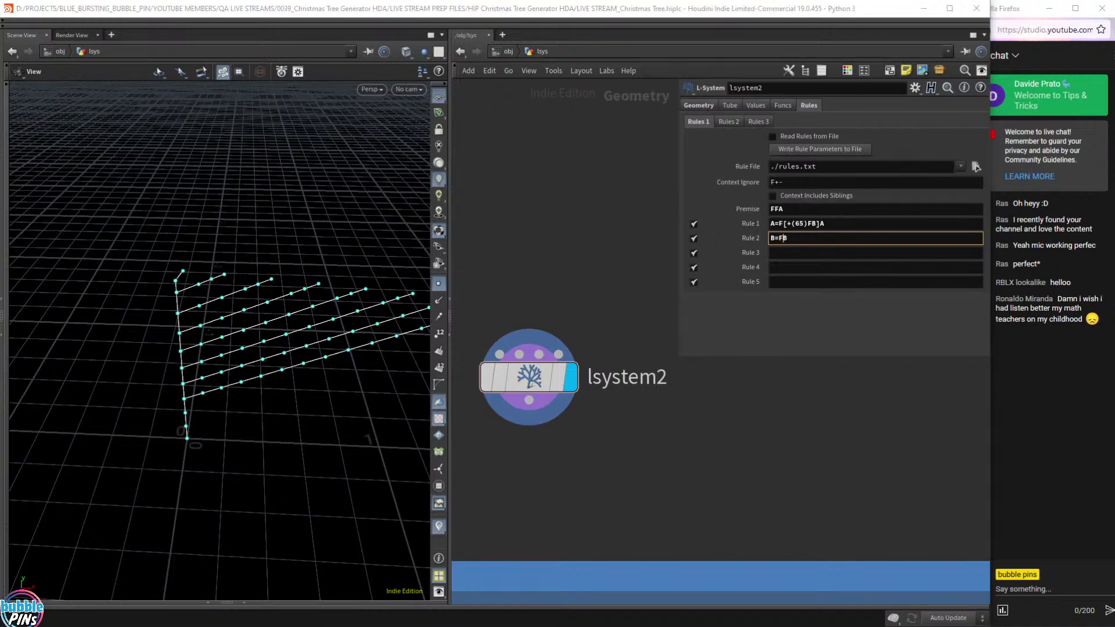
left_click(816, 241)
left_click(800, 241)
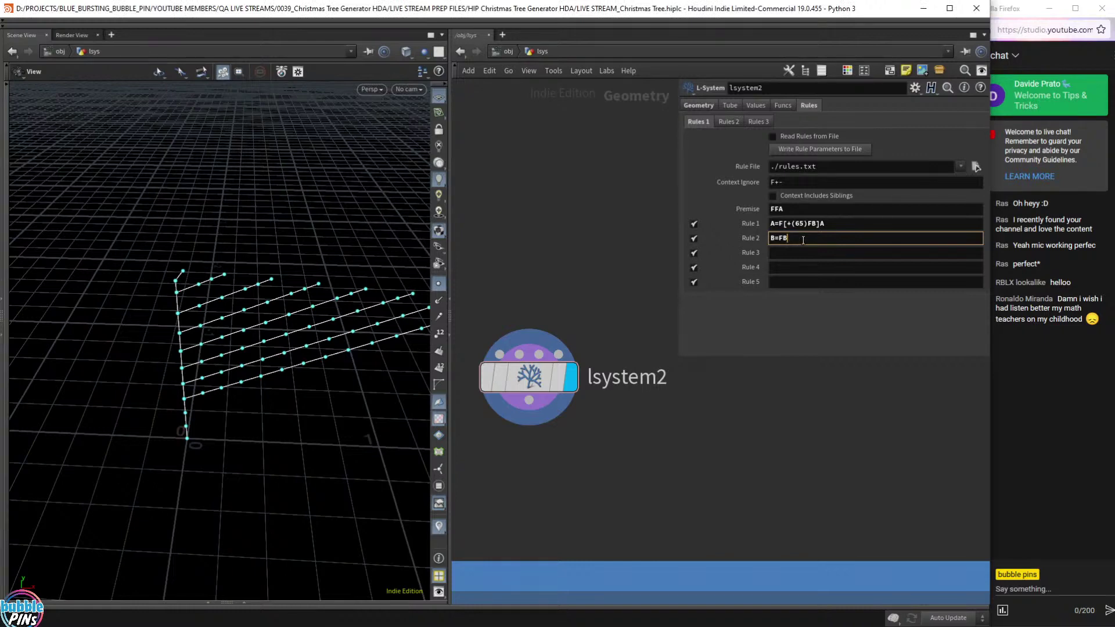
type("[][]")
type("+F")
type("-F")
key("Return")
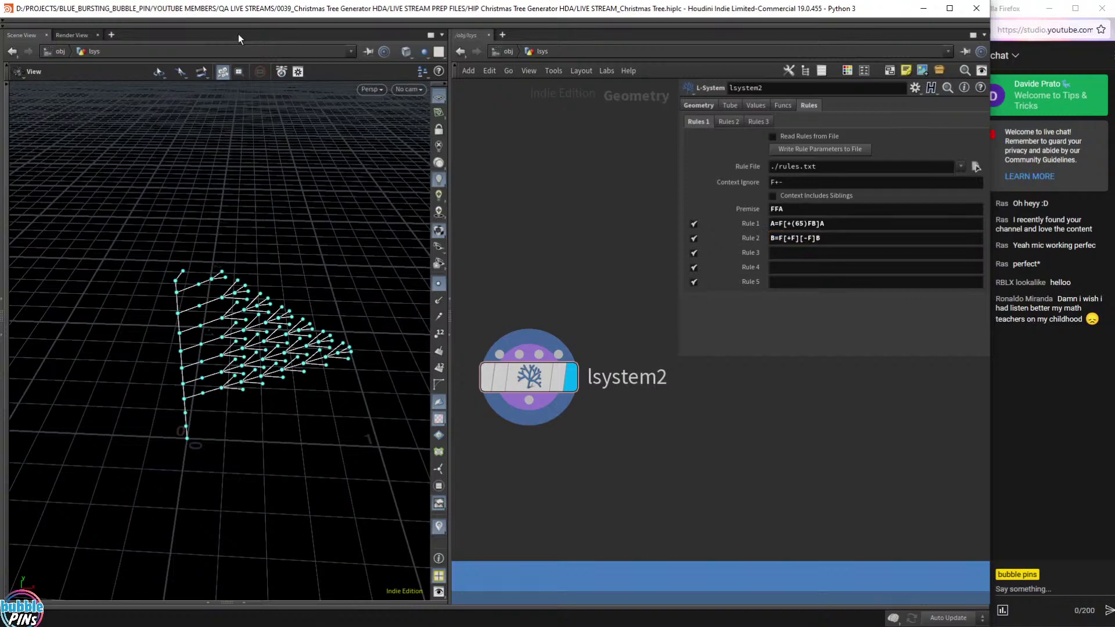
left_click_drag(277, 359, 271, 329)
middle_click_drag(271, 330, 305, 330)
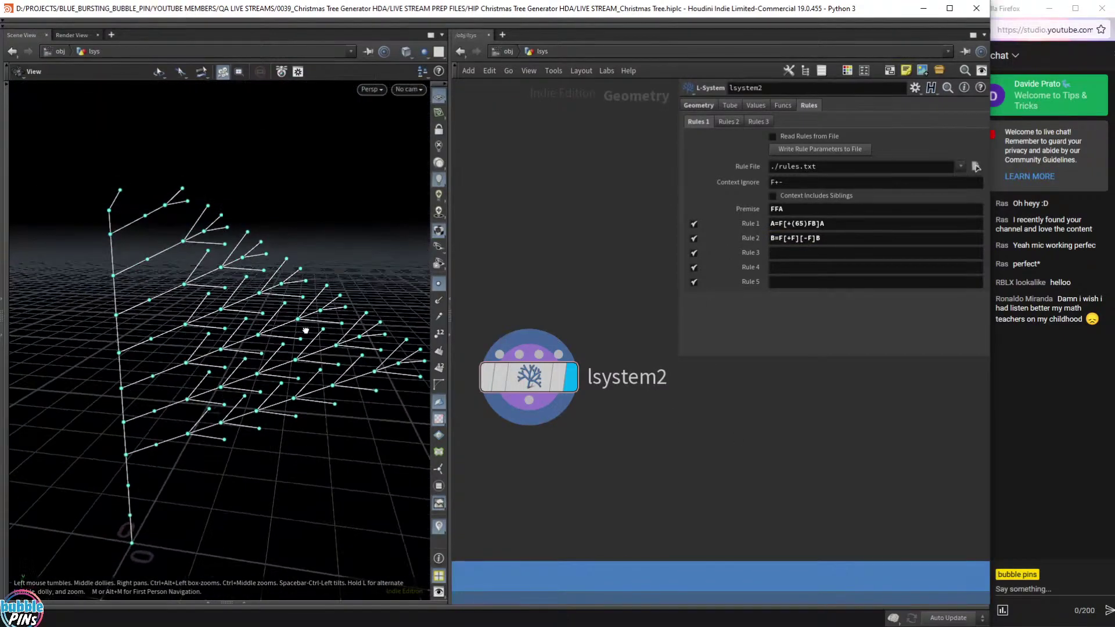
left_click_drag(305, 331, 306, 335)
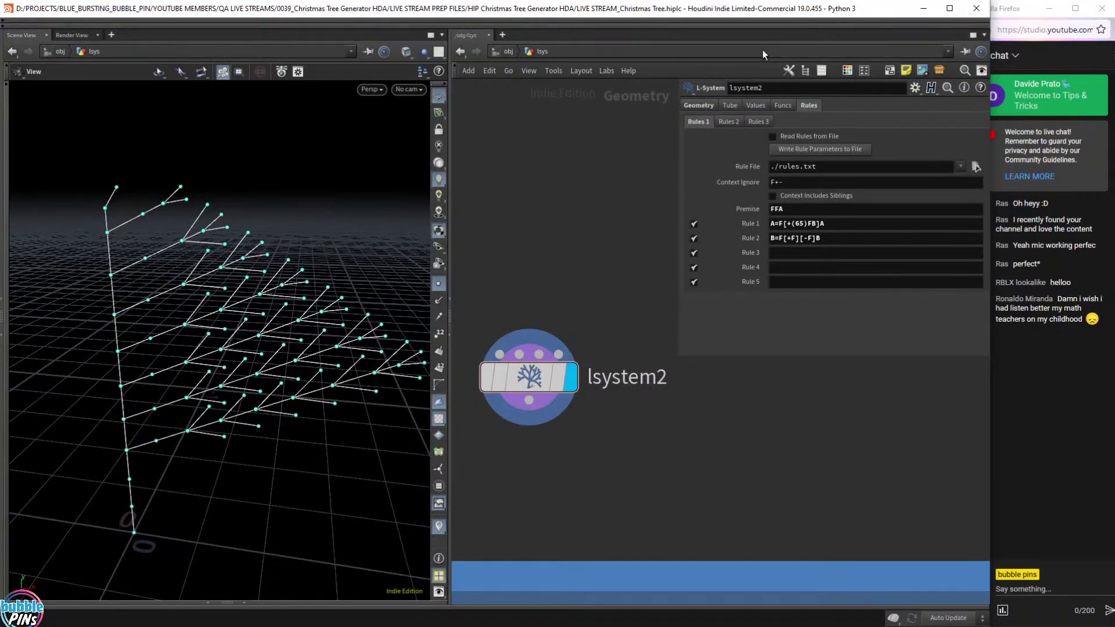
Lower Generations to 5 and raise it gradually to 10.4 to watch the paired twigs grow.
left_click(700, 105)
scroll(800, 141, "down", 20)
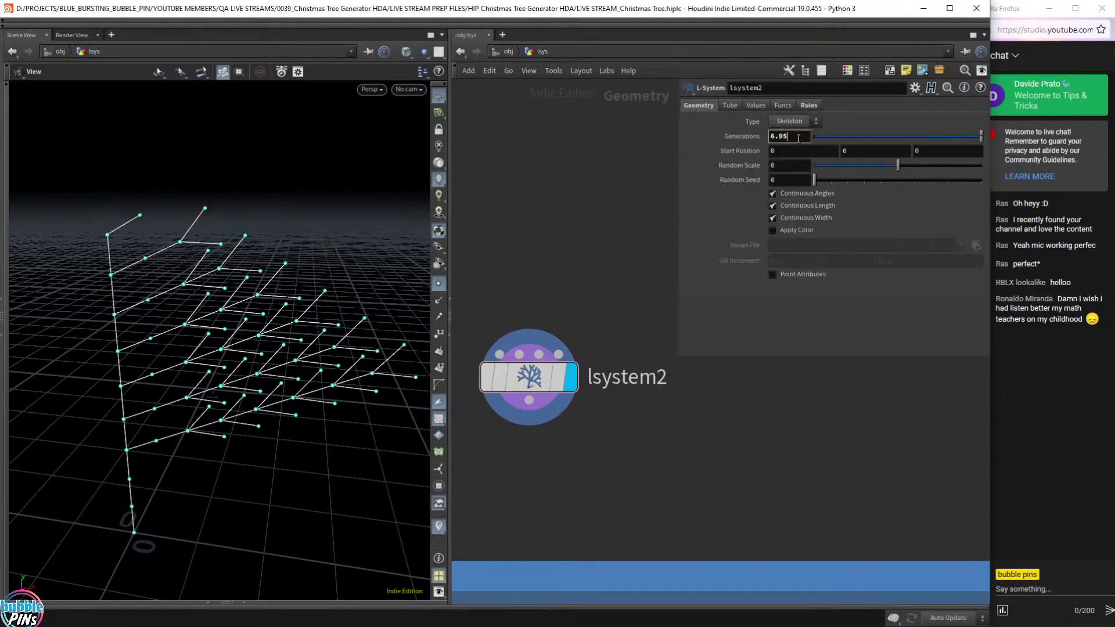
left_click_drag(845, 137, 1032, 141)
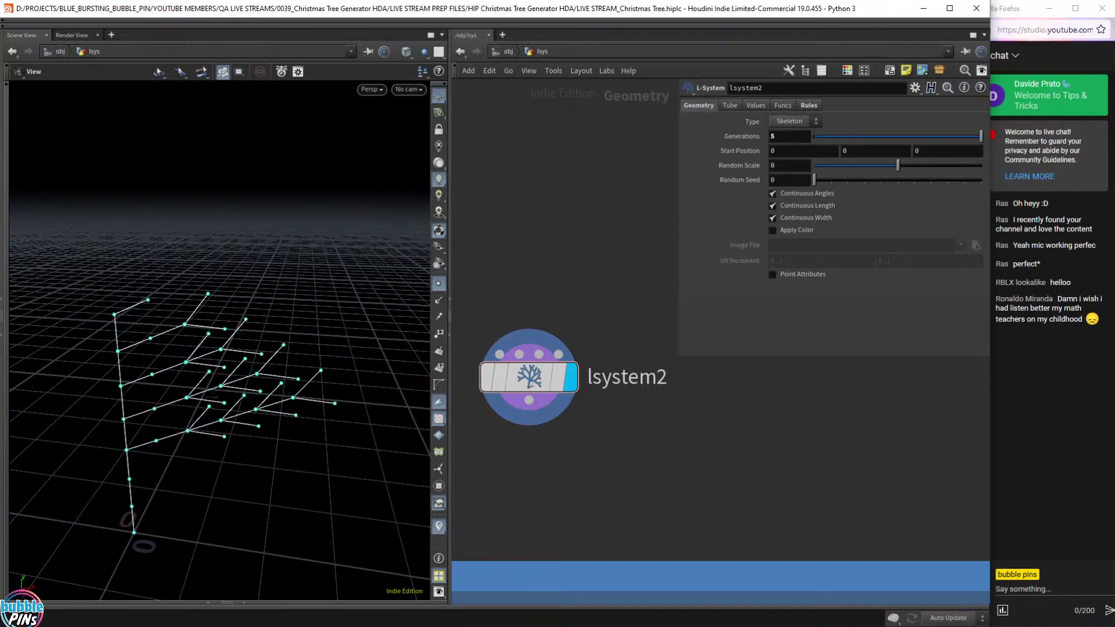
left_click(789, 138)
scroll(788, 138, "up", 8)
scroll(789, 137, "up", 20)
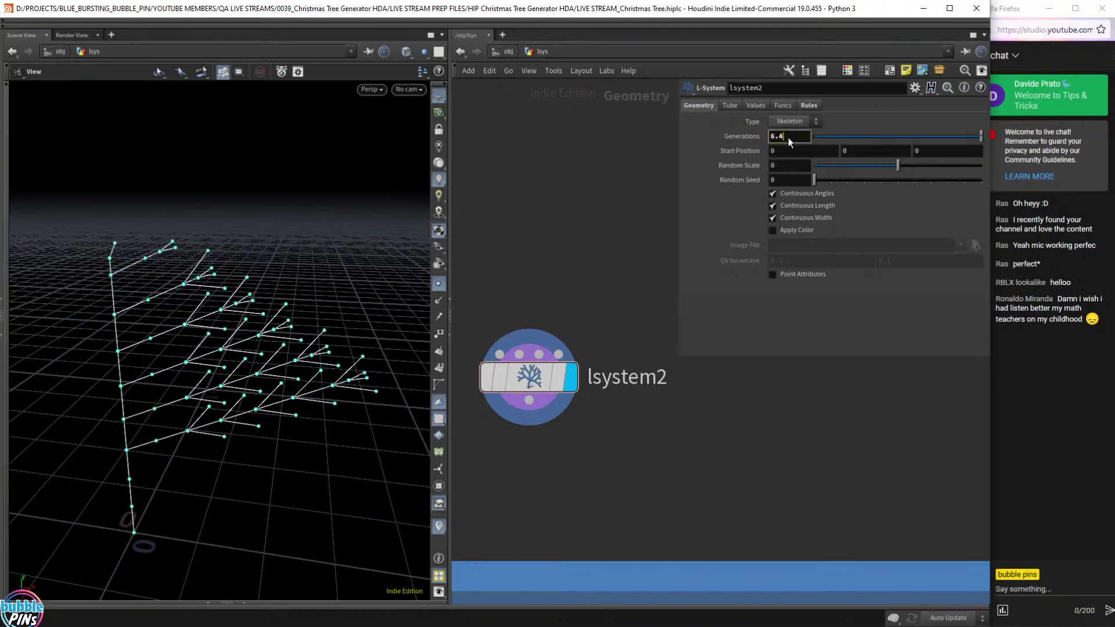
scroll(790, 137, "up", 18)
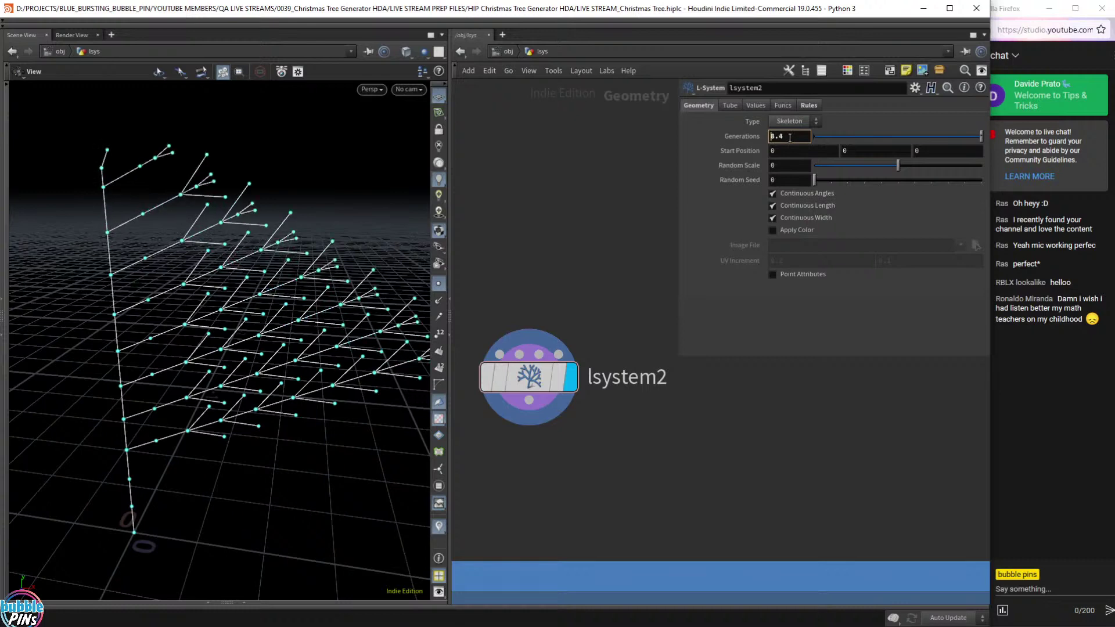
scroll(789, 137, "up", 6)
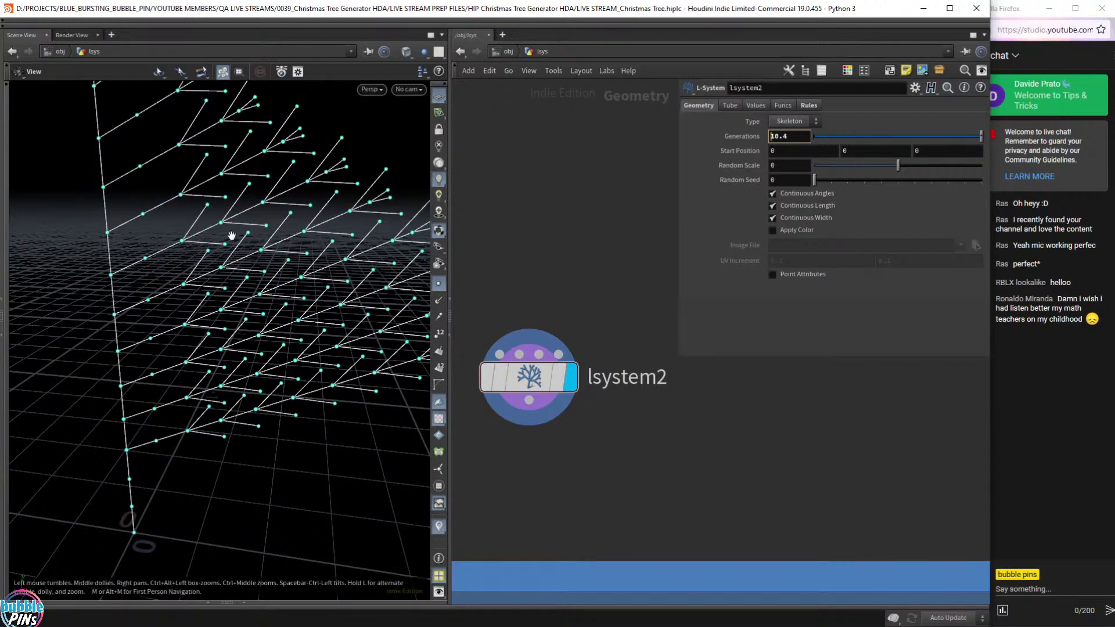
Add a / roll before the side branches in Rule 2 so it reads B=F/[+F][-F]B, and inspect the twisted twigs.
left_click(809, 106)
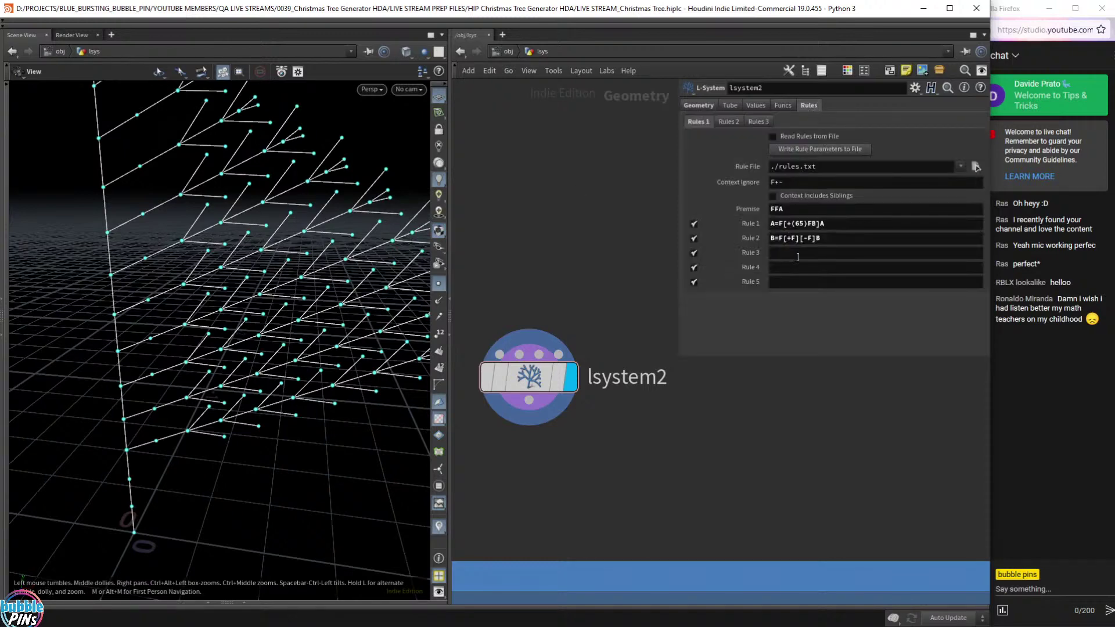
left_click(781, 238)
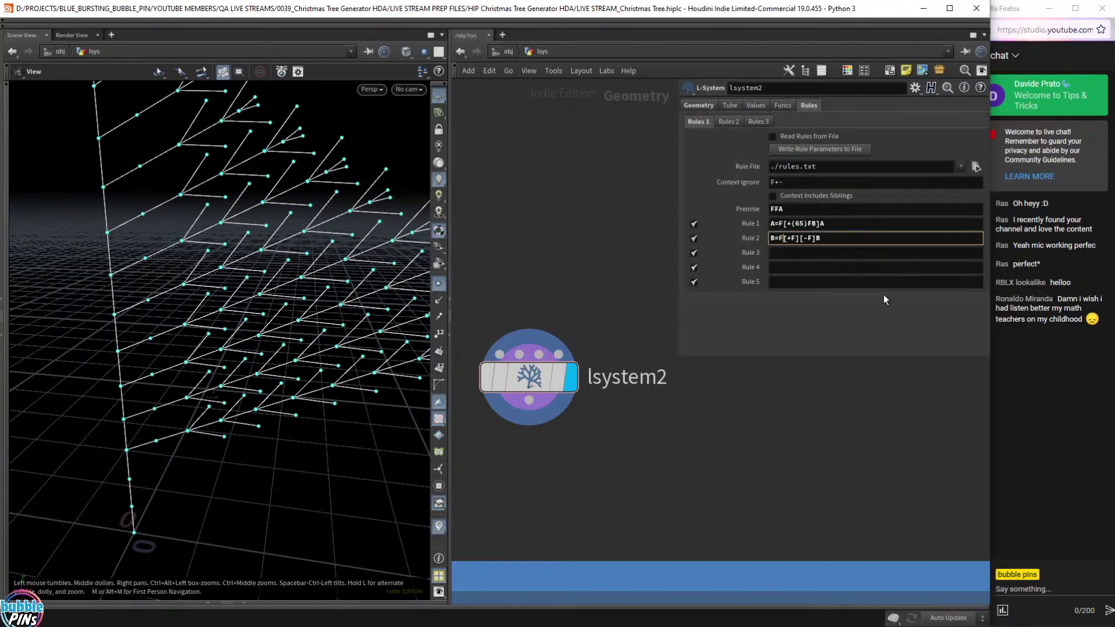
key("Return")
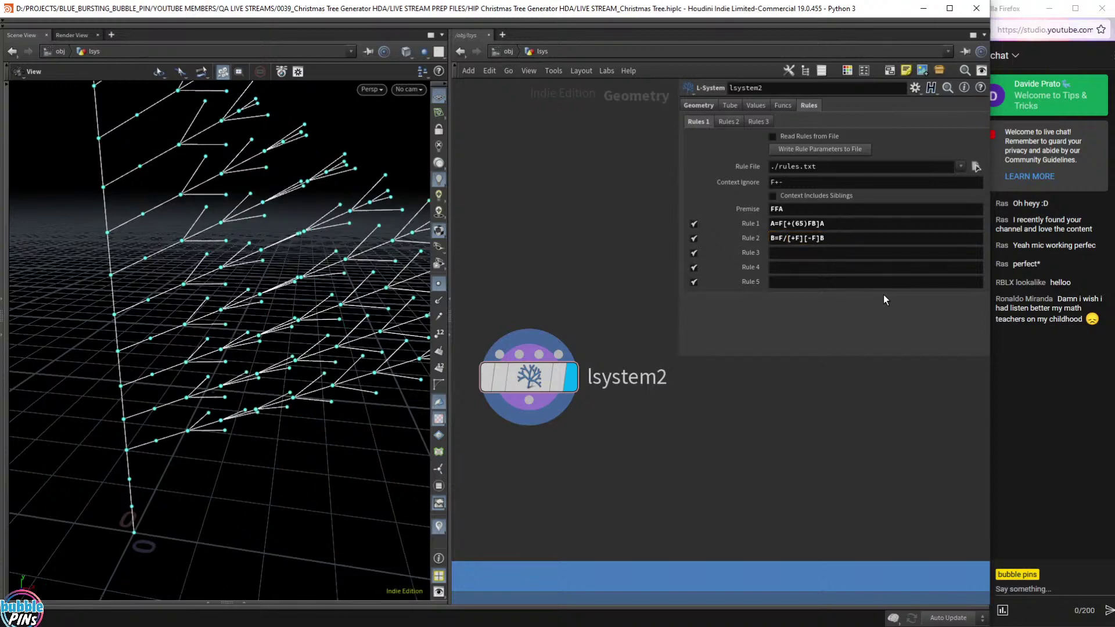
left_click_drag(783, 239, 787, 240)
left_click_drag(356, 288, 241, 265)
right_click_drag(241, 265, 260, 317)
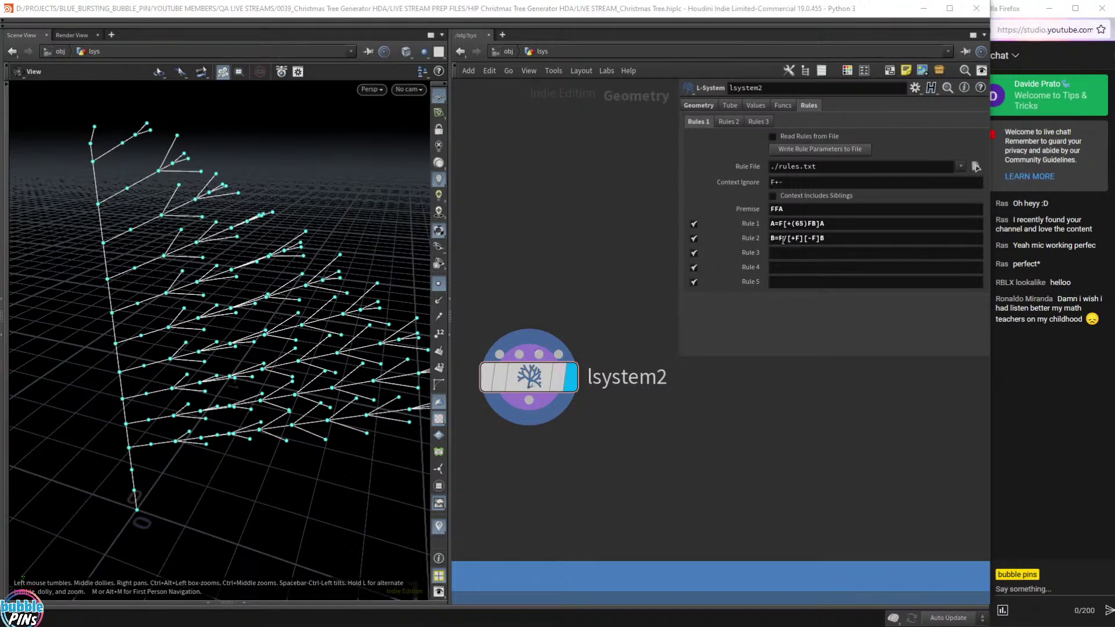
left_click_drag(783, 239, 788, 241)
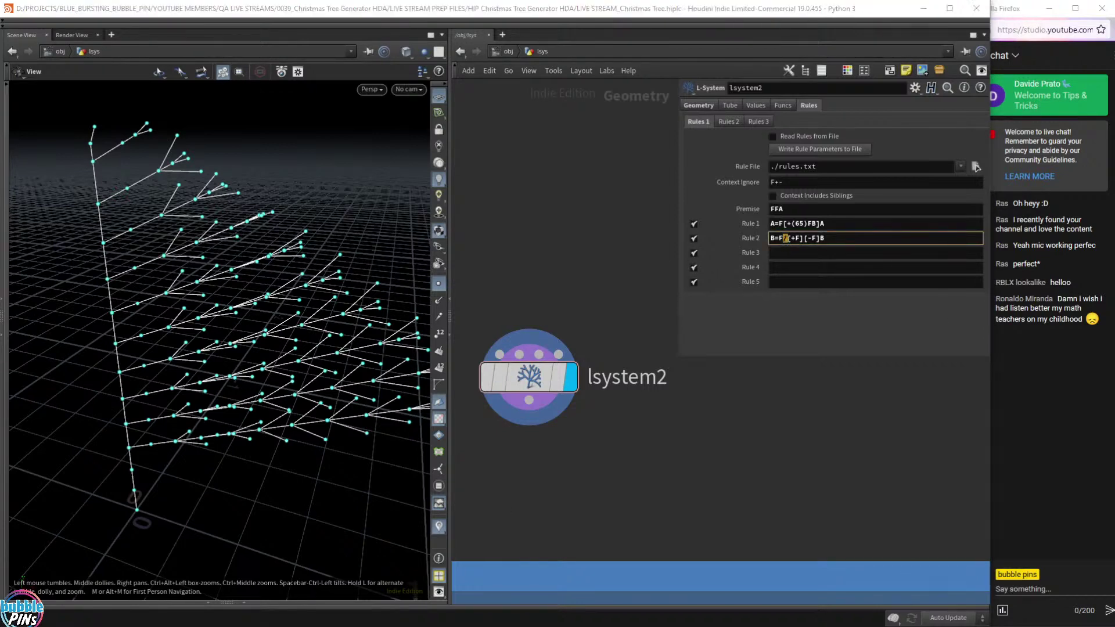
Set Generations to 5 and mark the roll axis along the lowest side branch.
left_click(709, 109)
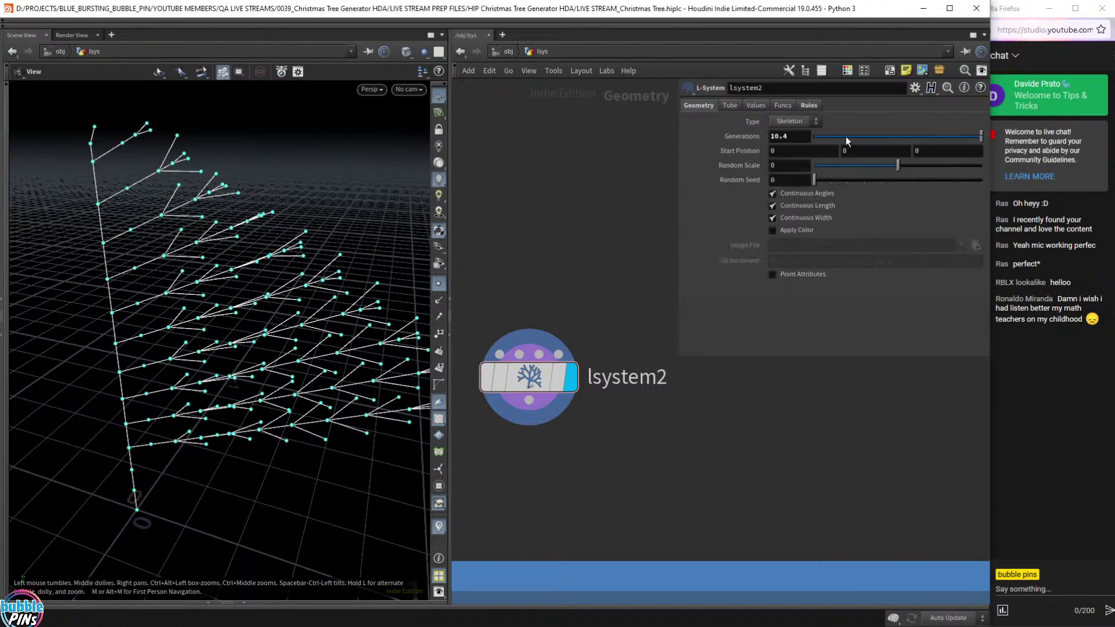
left_click_drag(848, 137, 984, 139)
right_click_drag(275, 319, 314, 232)
middle_click_drag(315, 232, 306, 326)
right_click_drag(306, 326, 321, 304)
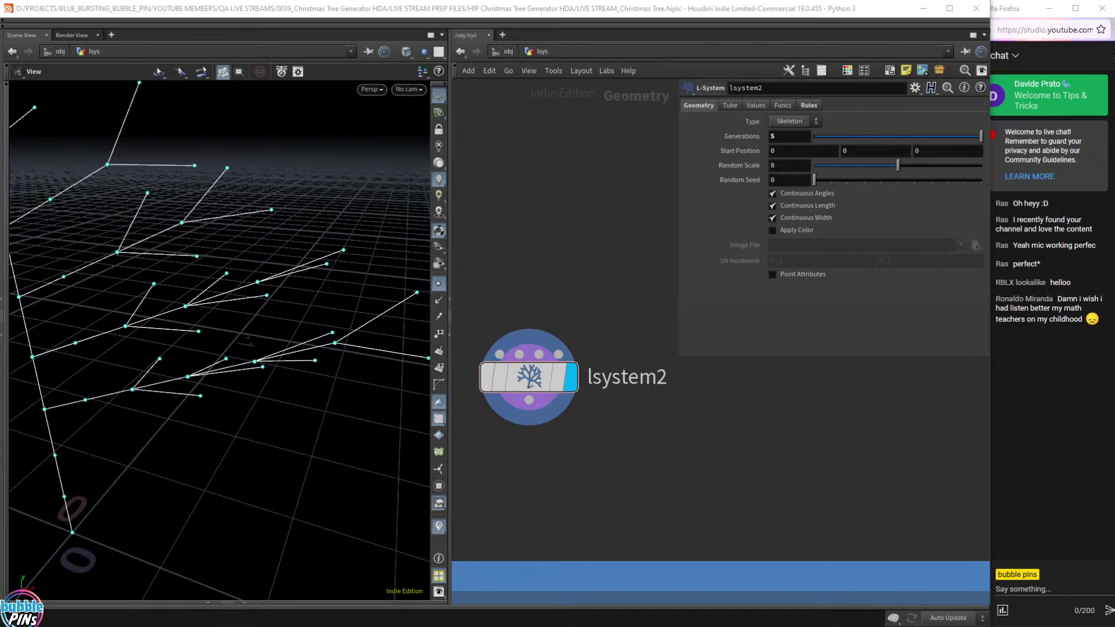
left_click_drag(85, 400, 295, 354)
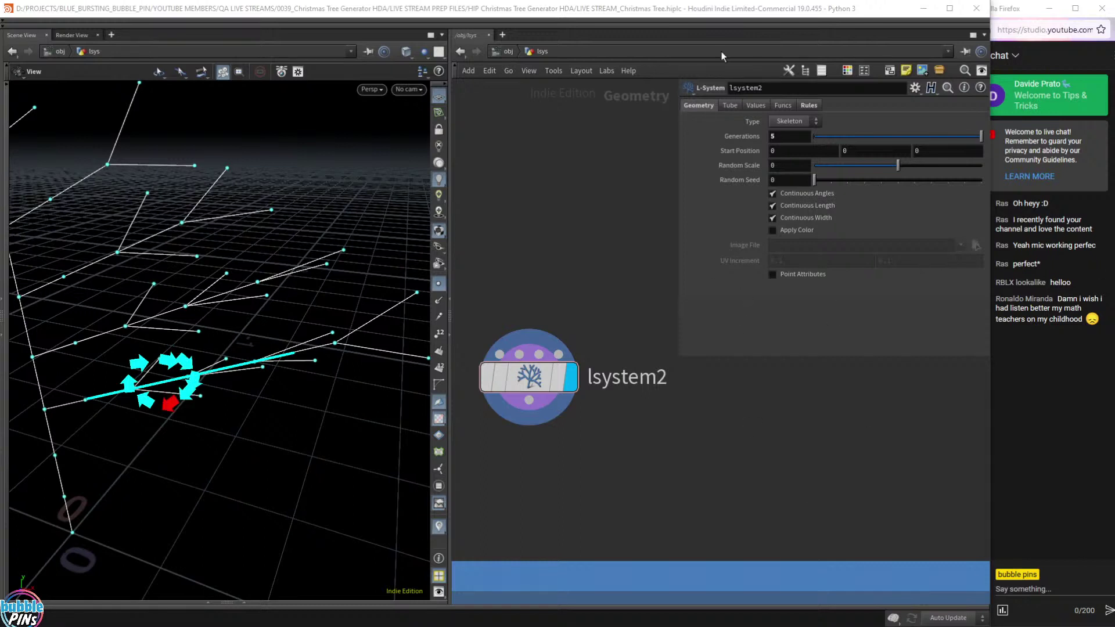
Give the roll in Rule 2 an explicit angle of 0 so it reads B=F/(0)[+F][-F]B.
left_click(533, 372)
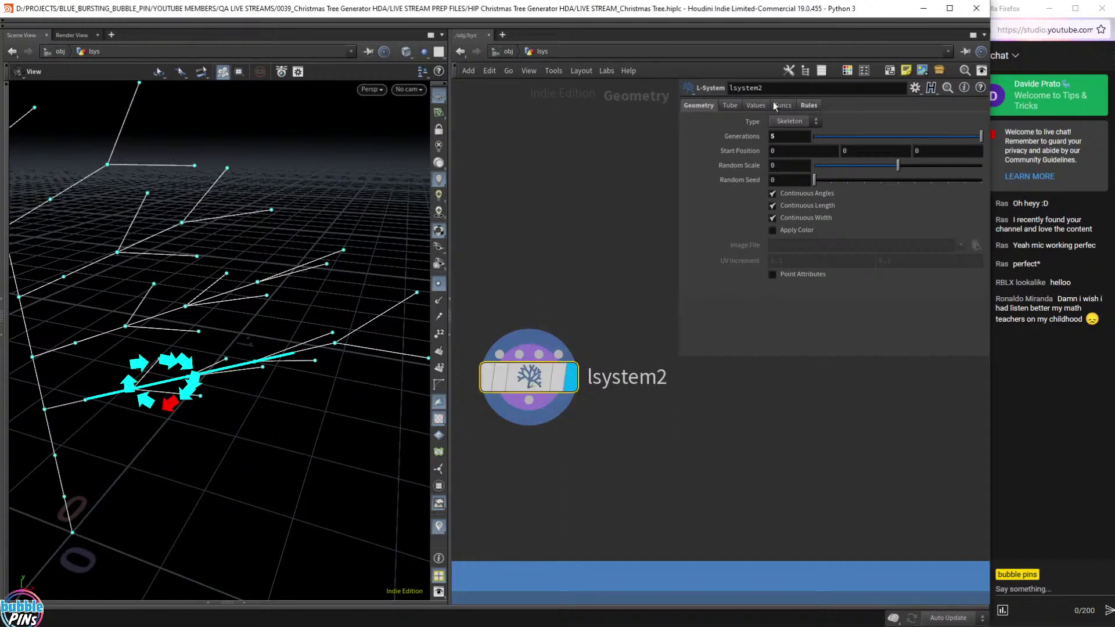
left_click(810, 106)
left_click(784, 238)
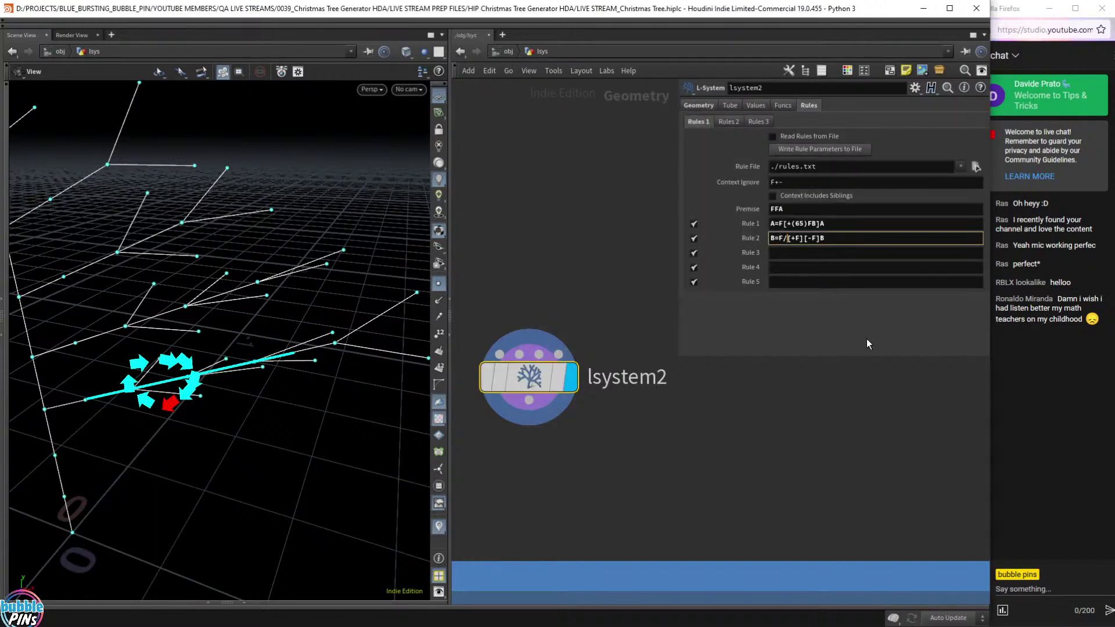
type("(0)")
key("Return")
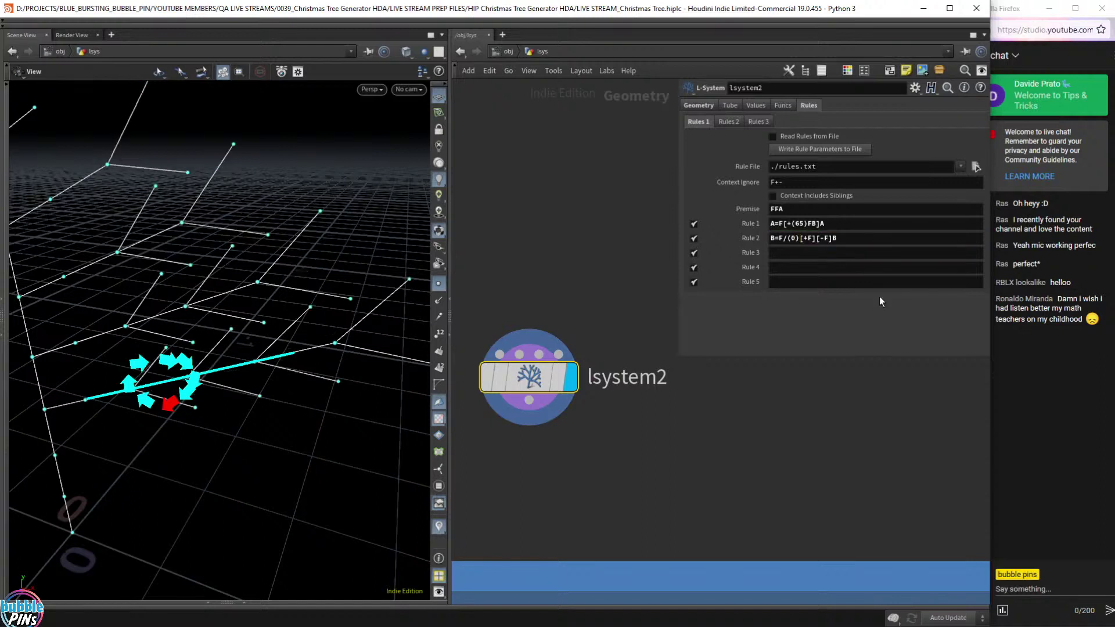
Try roll angles of 10 and 1 in Rule 2 to compare the twig orientation.
left_click(790, 239)
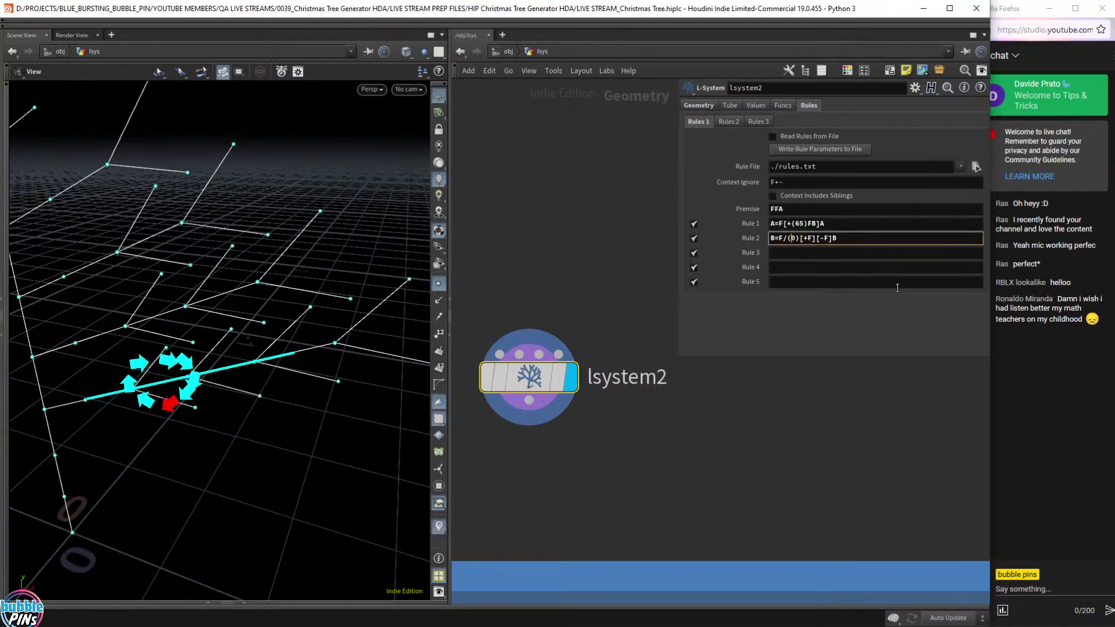
type("1")
key("Return")
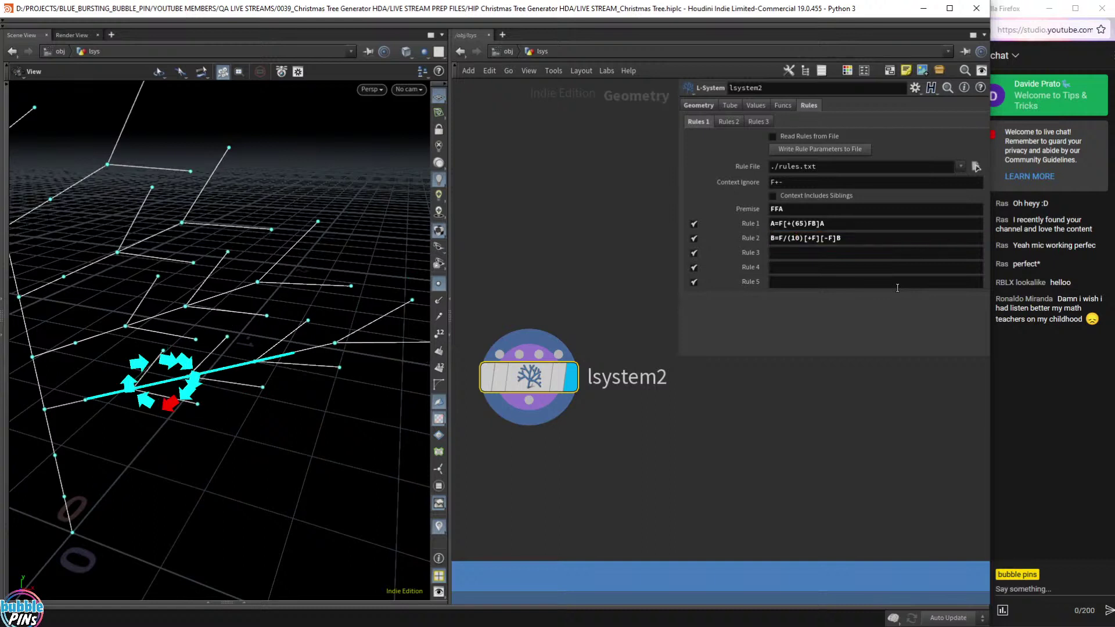
left_click(796, 241)
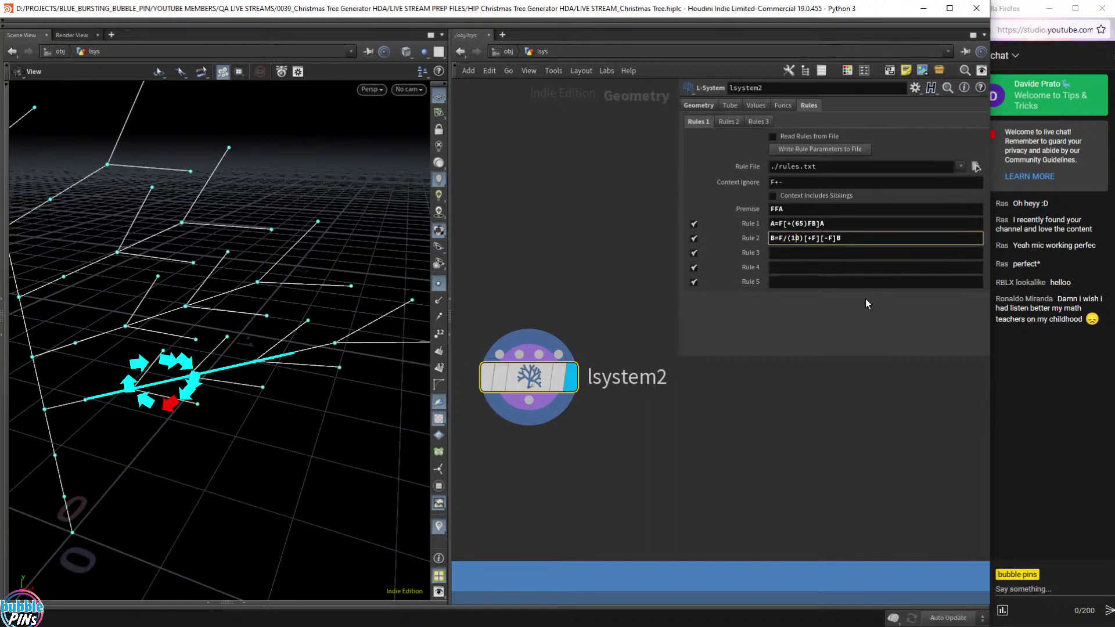
key("BackSpace")
key("Delete")
type("1")
key("Return")
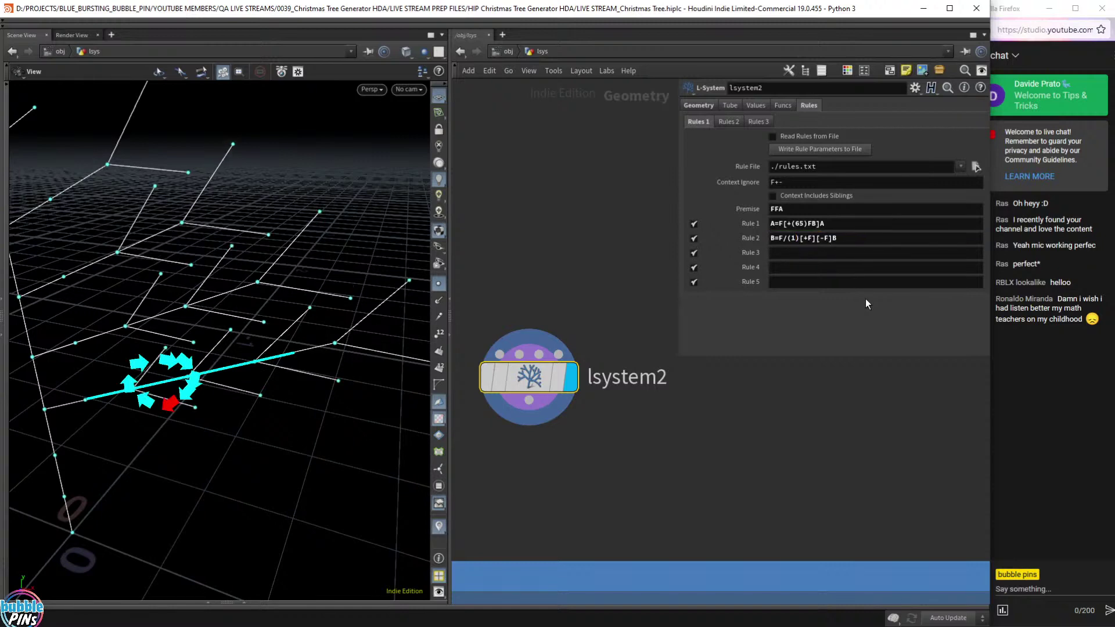
Step the Rule 2 roll angle through 2, 4 and 7 to see the twigs rotate slightly.
left_click(796, 239)
key("BackSpace")
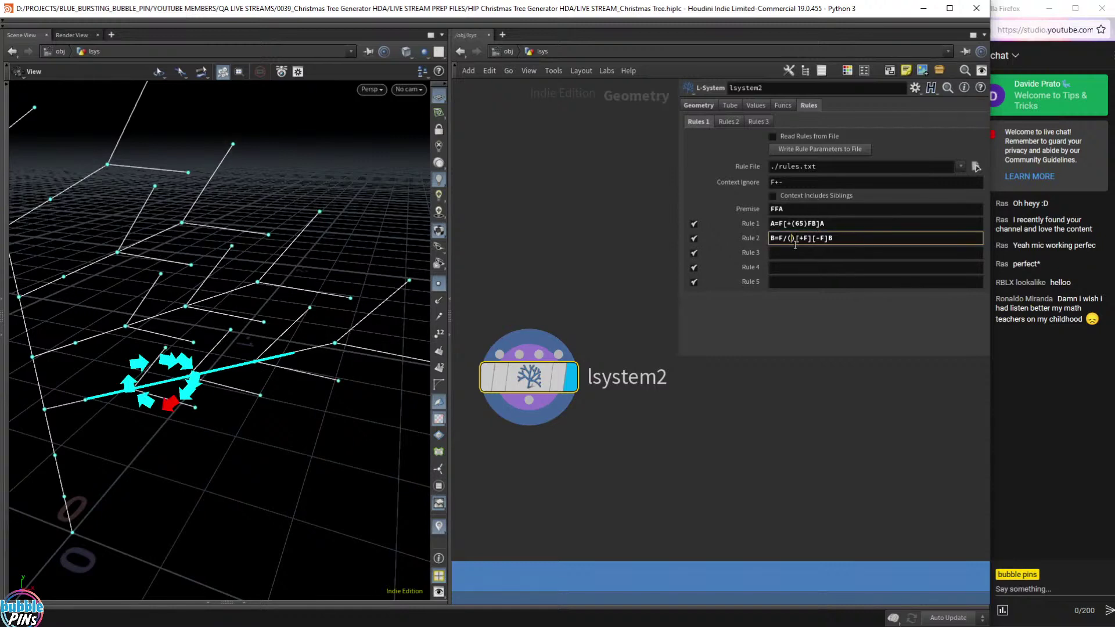
type("2")
key("Return")
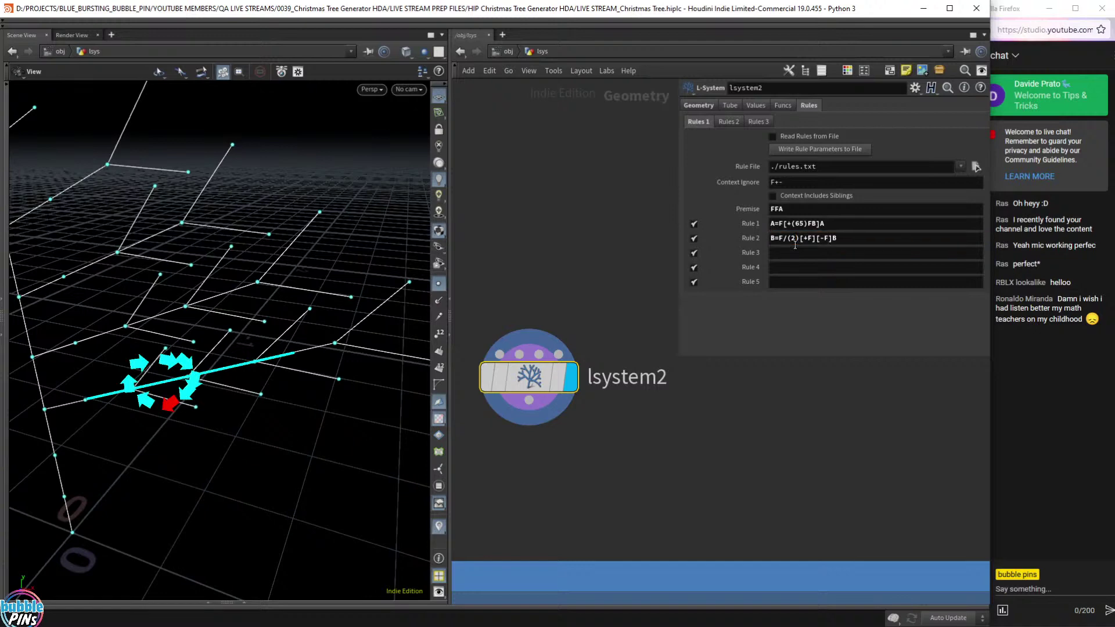
left_click(795, 241)
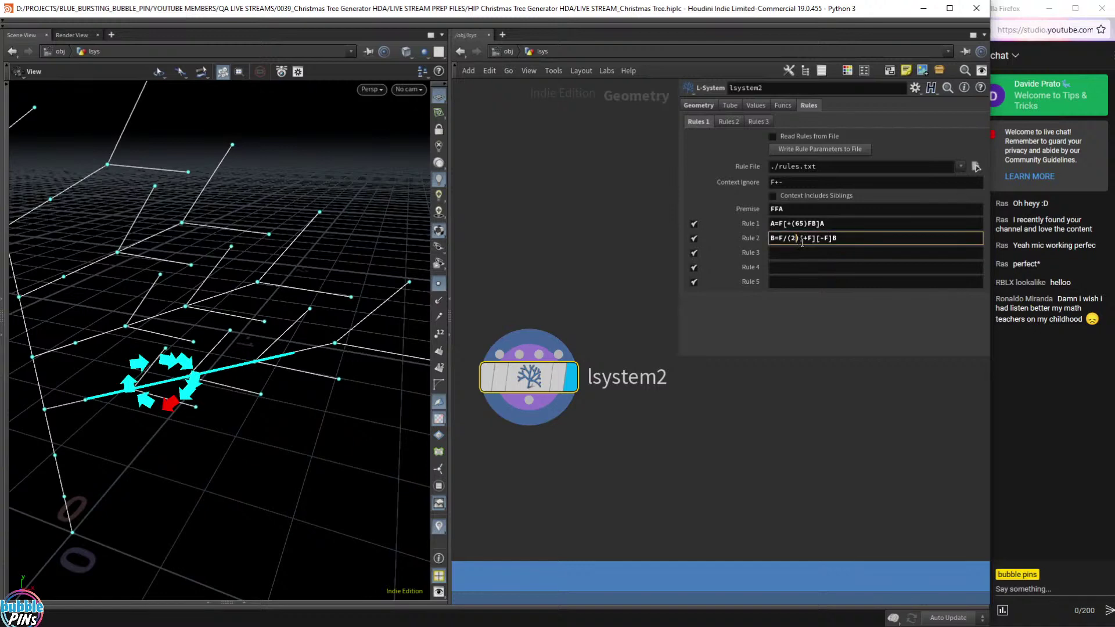
key("BackSpace")
type("4")
key("Return")
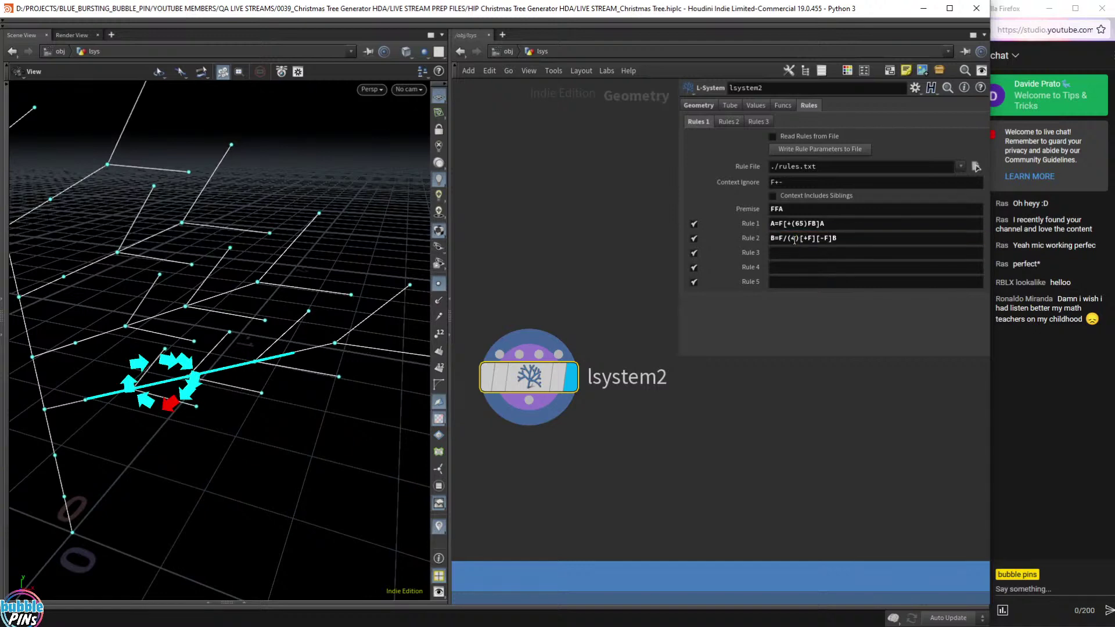
left_click(795, 241)
key("BackSpace")
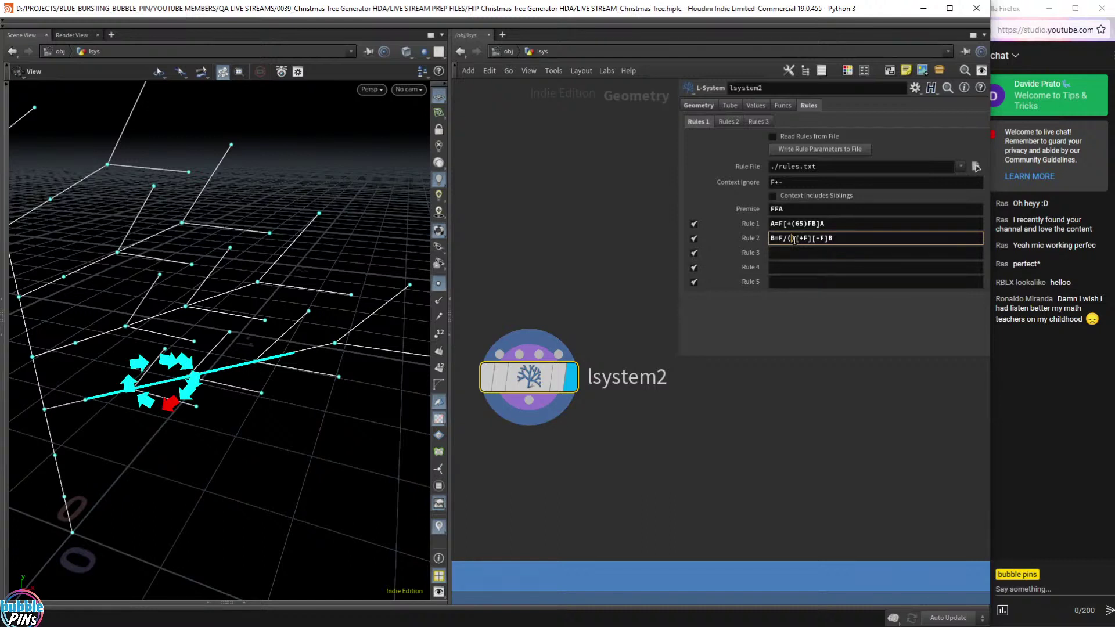
type("7")
key("Return")
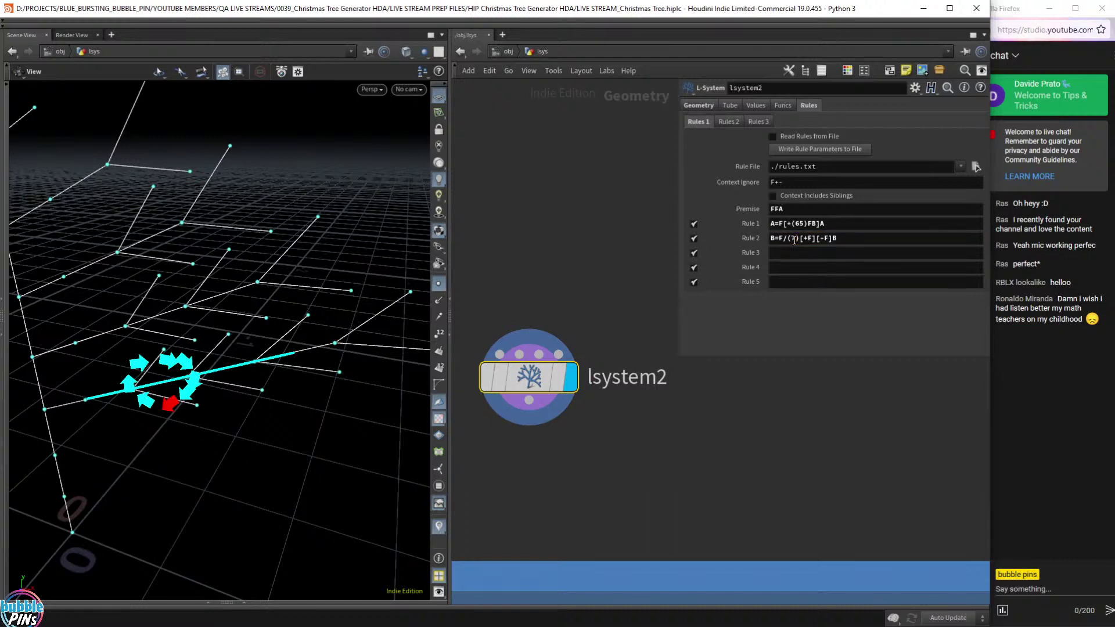
Raise the Rule 2 roll angle gradually to 98 so the rule reads B=F/(98)[+F][-F]B.
left_click(797, 240)
key("Up")
key("Up")
key("Up")
key("Up")
key("Up")
key("Up")
key("Up")
key("Up")
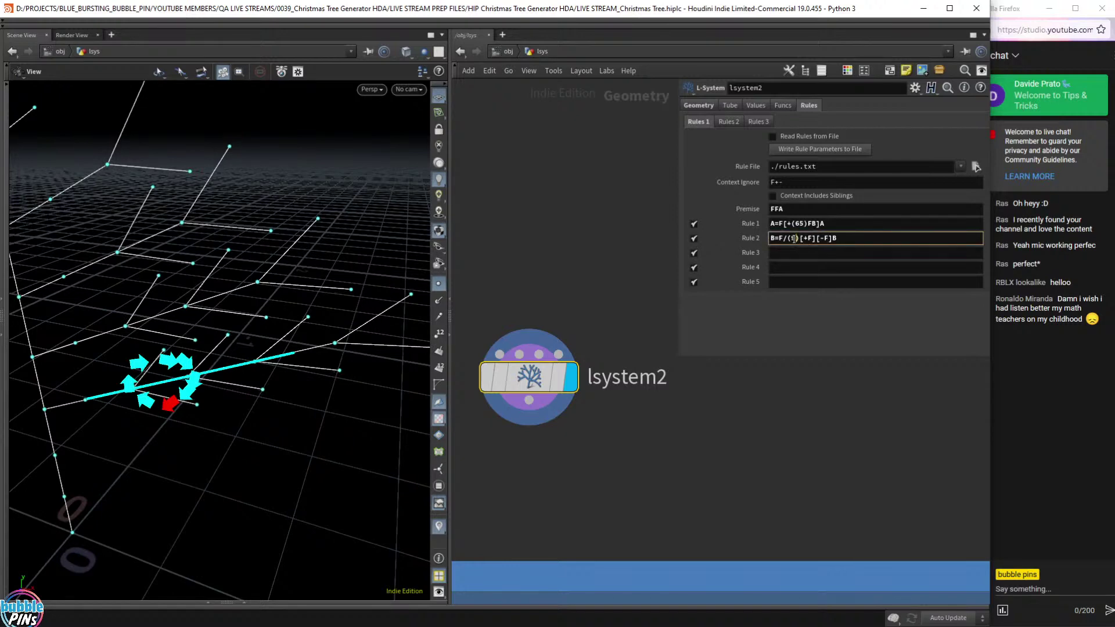
key("Up")
key("Up")
key("Up")
key("Up")
key("Up")
key("Up")
key("Up")
key("Up")
key("Up")
key("Up")
key("Up")
key("Up")
key("Up")
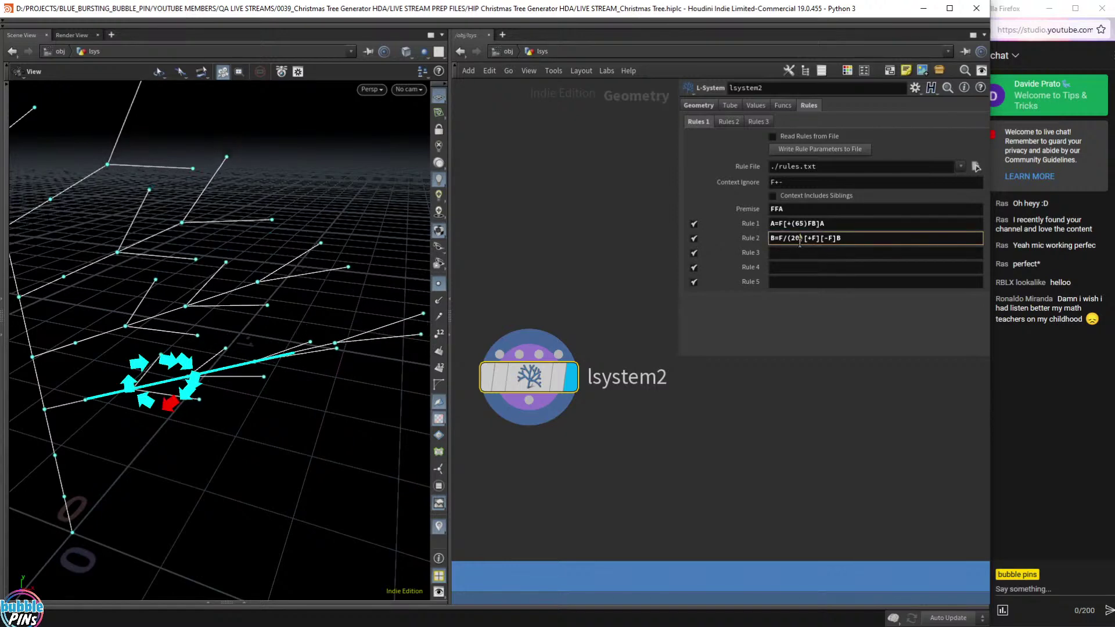
key("Up")
key("Up")
key("Up")
key("Up")
key("Up")
key("Up")
key("Up")
key("Up")
key("Up")
key("Up")
key("Up")
key("Up")
key("Up")
key("Up")
key("Up")
key("Up")
key("Up")
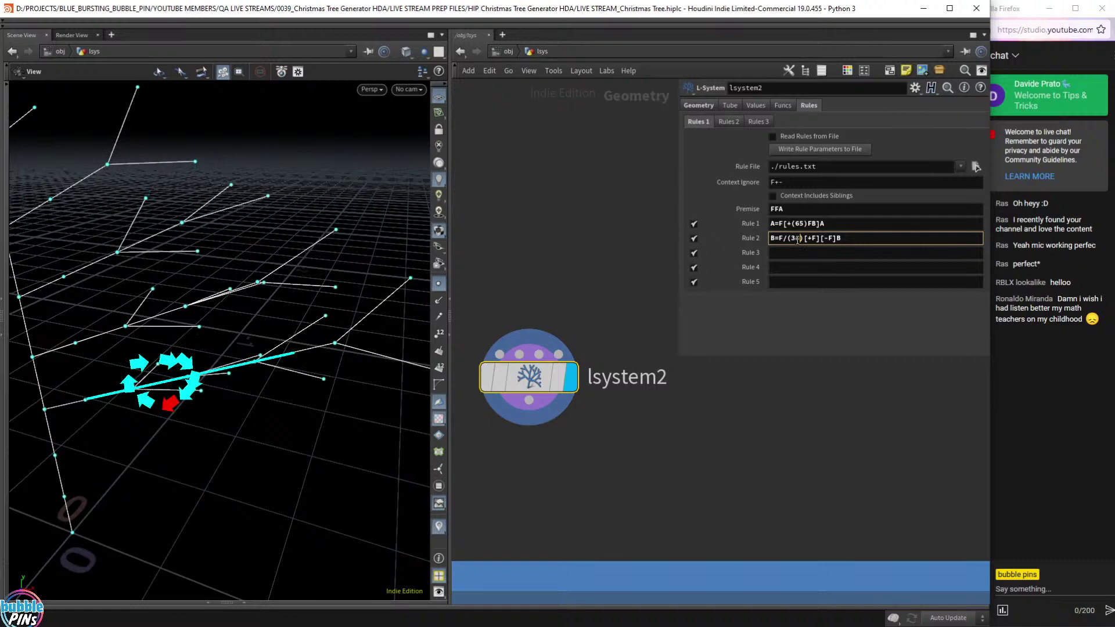
key("Up")
key("Up")
key("Up")
key("Up")
key("Up")
key("Up")
key("Up")
key("Up")
key("Up")
key("Up")
key("Up")
key("Up")
key("Up")
key("Up")
key("Up")
key("Up")
key("Up")
key("Up")
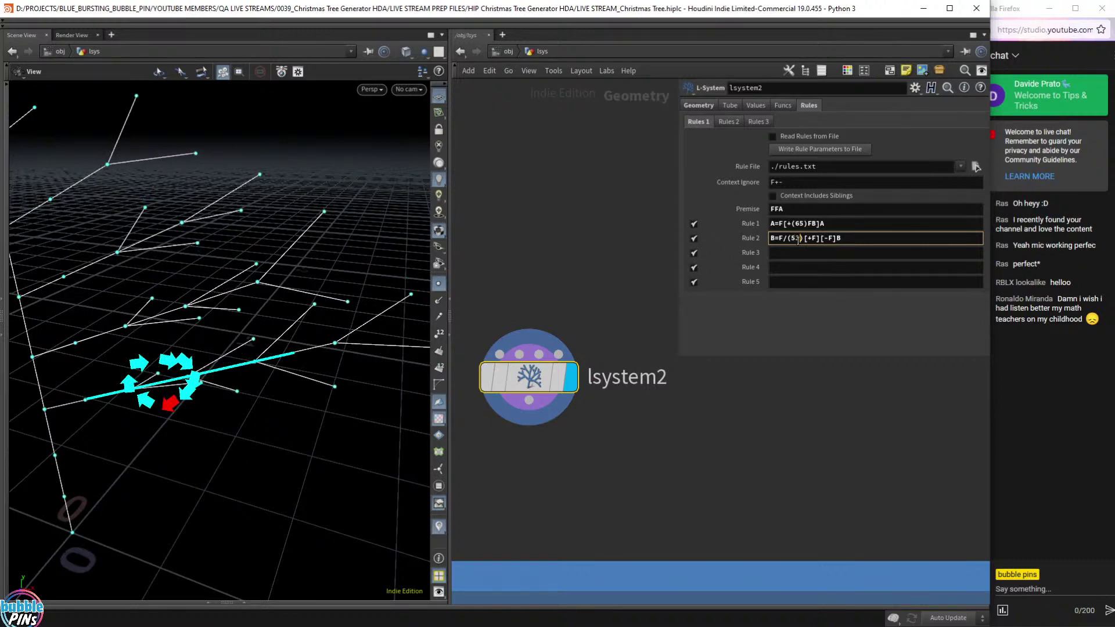
key("Up")
key("Up")
key("Up")
key("Up")
key("Up")
key("Up")
key("Up")
key("Up")
key("Up")
key("Up")
key("Up")
key("Up")
key("Up")
key("Up")
key("Up")
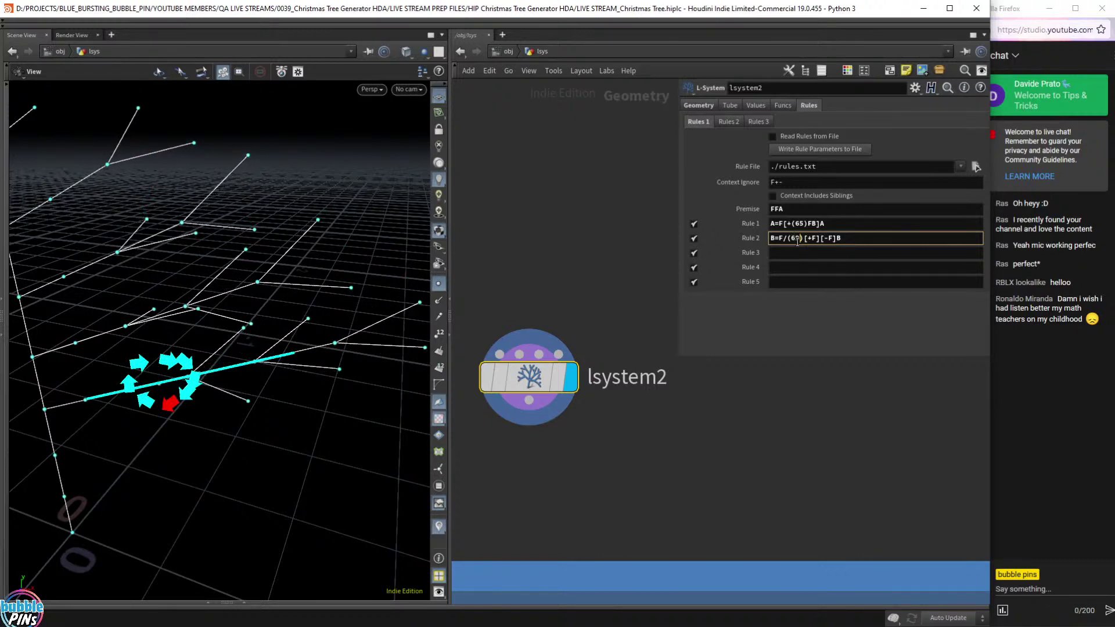
key("Up")
key("Up")
key("Up")
key("Up")
key("Up")
key("Up")
key("Up")
key("Up")
key("Up")
key("Up")
key("Up")
key("Up")
key("Up")
key("Up")
key("Up")
key("Up")
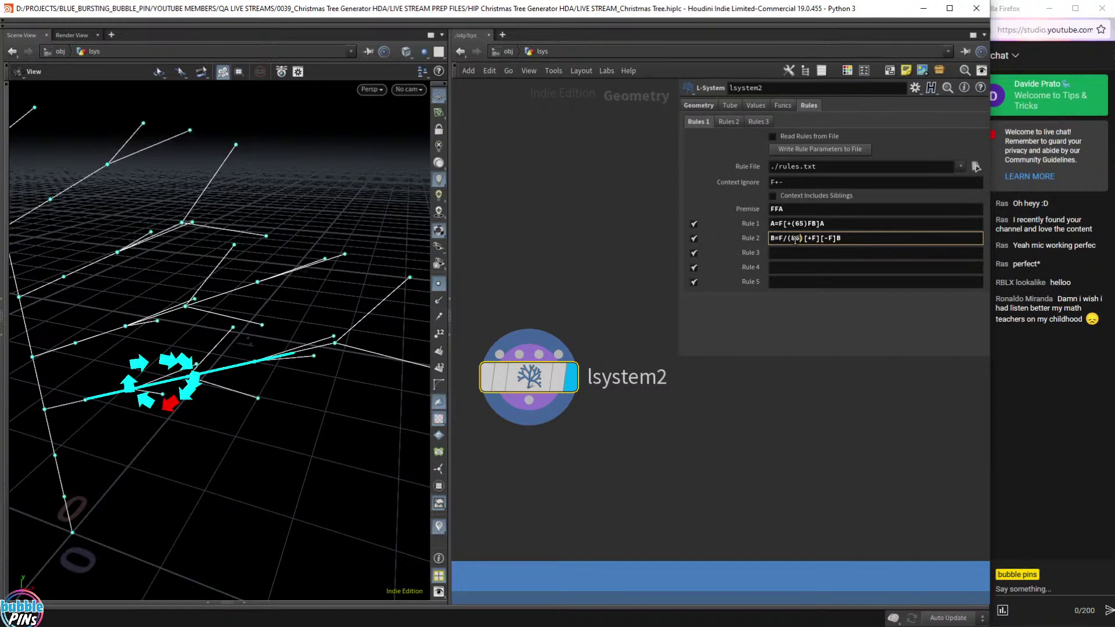
key("Up")
key("Up")
key("Up")
key("Up")
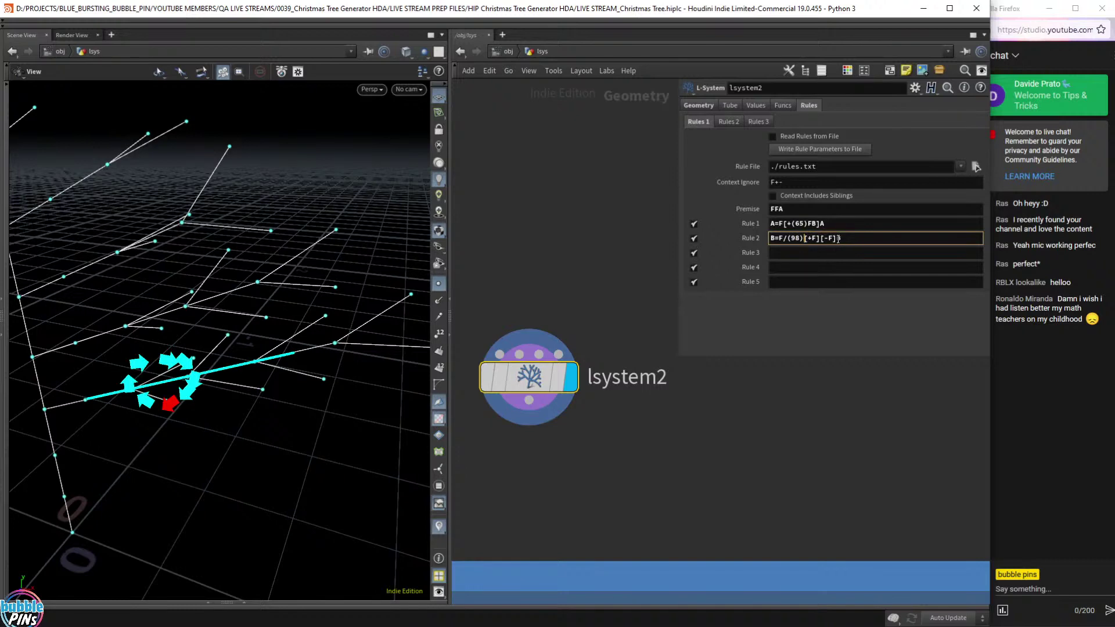
Try Rule 2 without its bracketed side branches as B=F/(98)B, and undo the removal.
left_click(841, 239)
left_click_drag(841, 239, 805, 240)
key("BackSpace")
key("ctrl+z")
key("shift+Left")
key("shift+Left")
key("shift+Left")
key("shift+Left")
key("shift+Left")
key("shift+Left")
key("shift+Left")
key("shift+Left")
key("BackSpace")
key("Return")
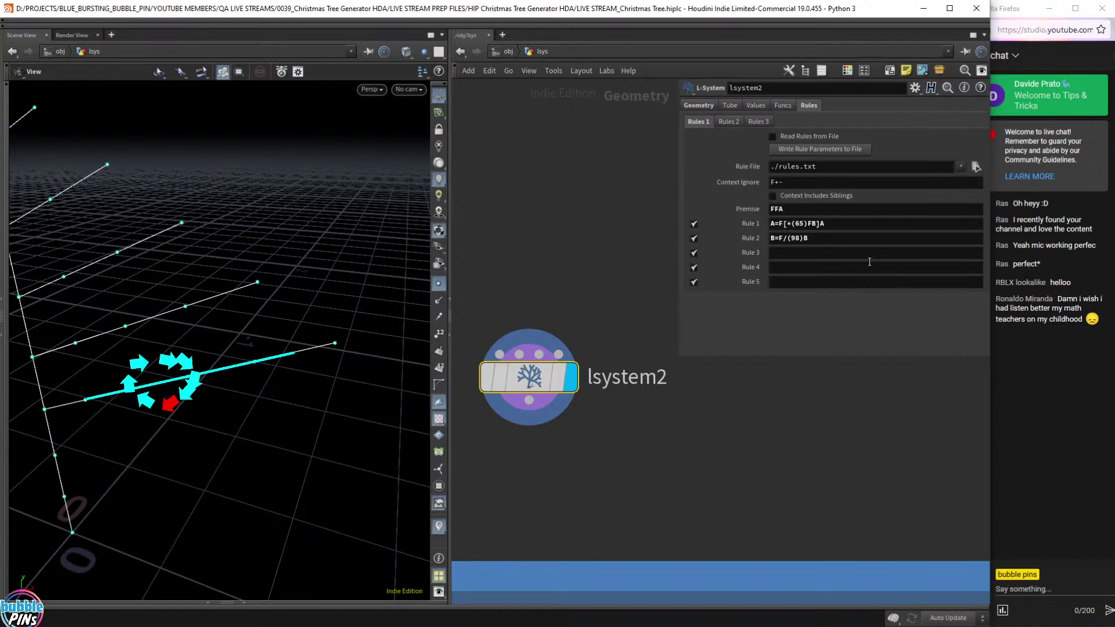
key("ctrl+z")
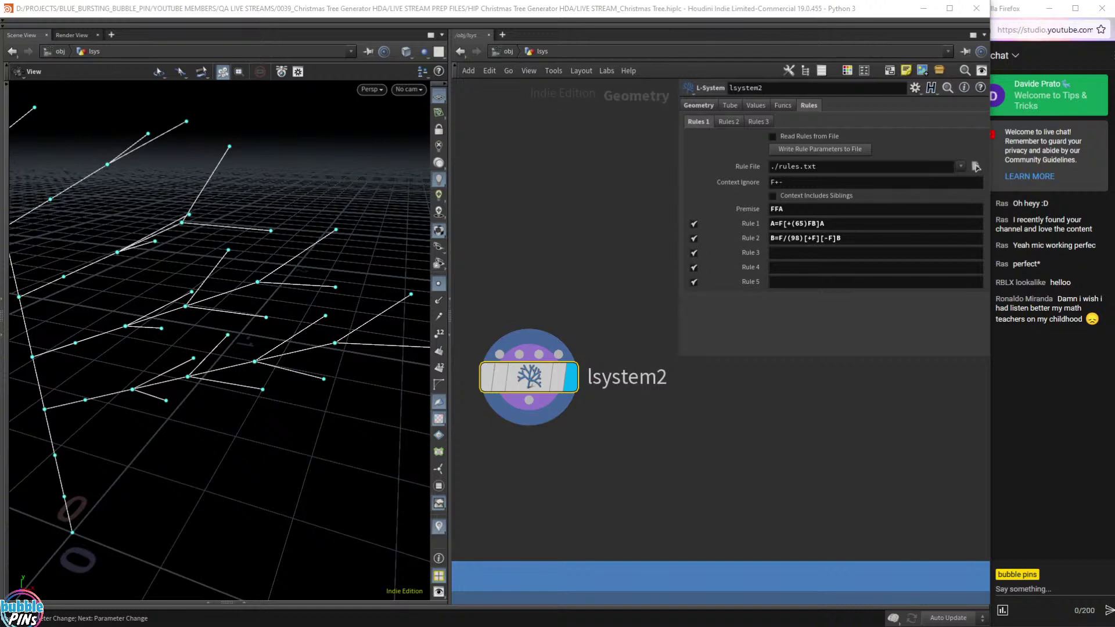
Display the Basic_Tree_LAYER_1 L-System node beside the Simple 1-Level Recursion note and show its rules.
left_click_drag(217, 302, 319, 327)
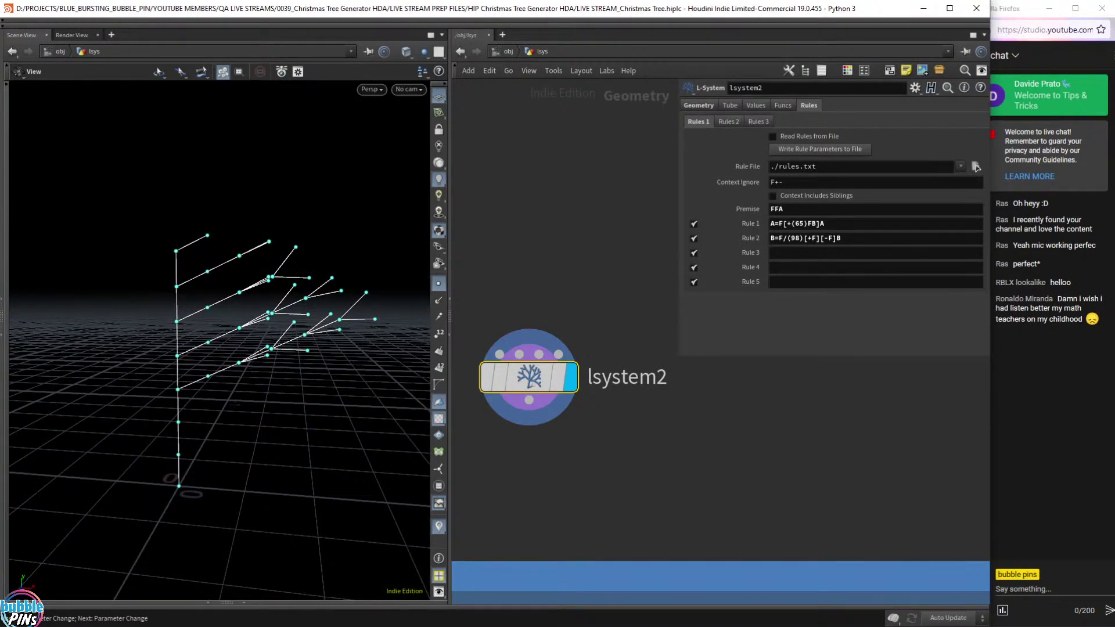
left_click(976, 167)
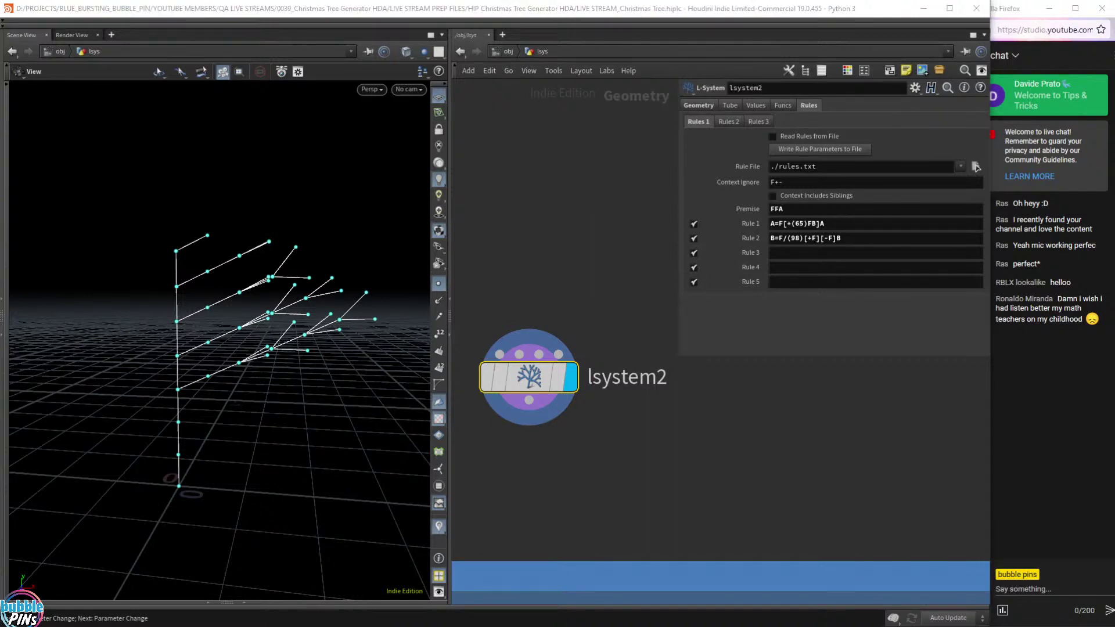
middle_click_drag(590, 441, 615, 184)
middle_click_drag(635, 372, 612, 323)
scroll(616, 373, "down", 2)
middle_click_drag(668, 500, 632, 414)
left_click_drag(583, 426, 506, 494)
left_click(543, 461)
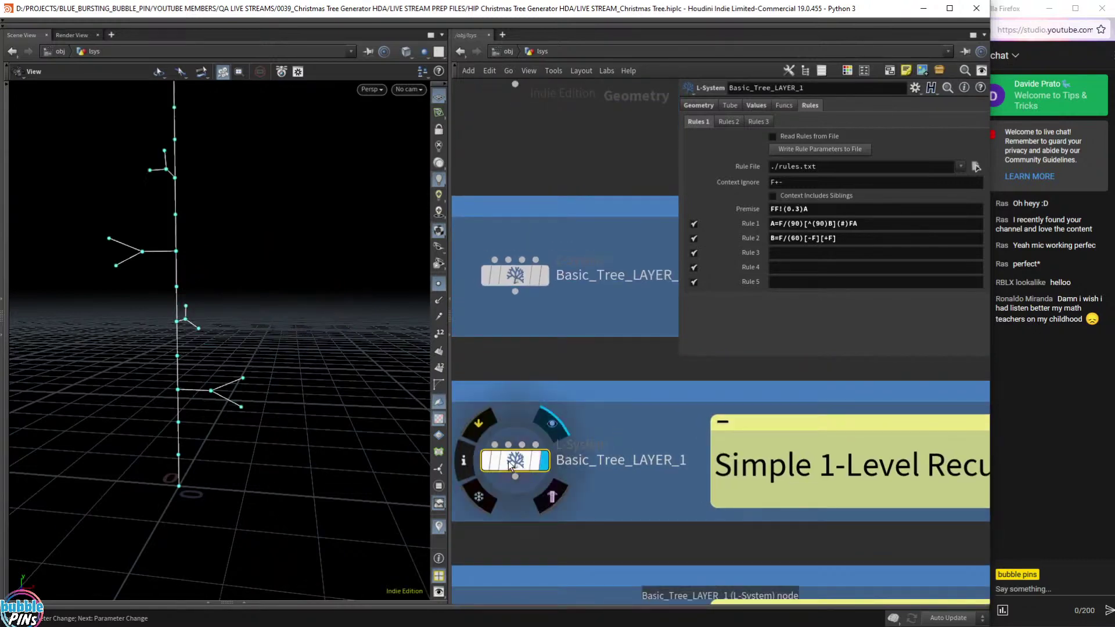
left_click_drag(200, 265, 250, 359)
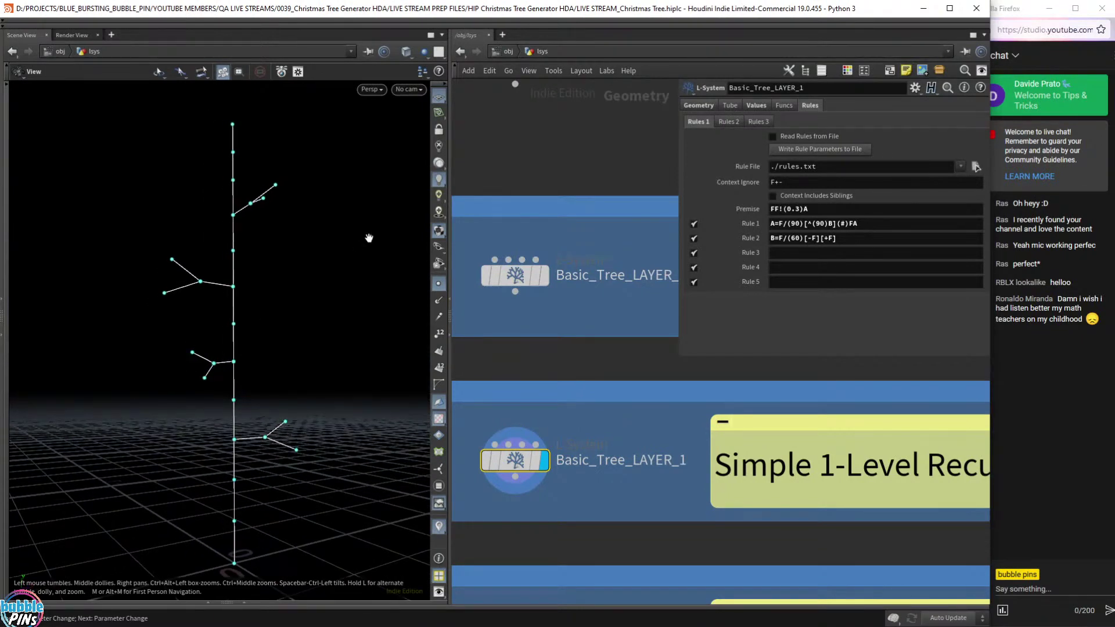
Examine the premise, Rule 1 and Rule 2 of Basic_Tree_LAYER_1, including the bracketed B branch and the ! operator.
left_click_drag(780, 239, 786, 239)
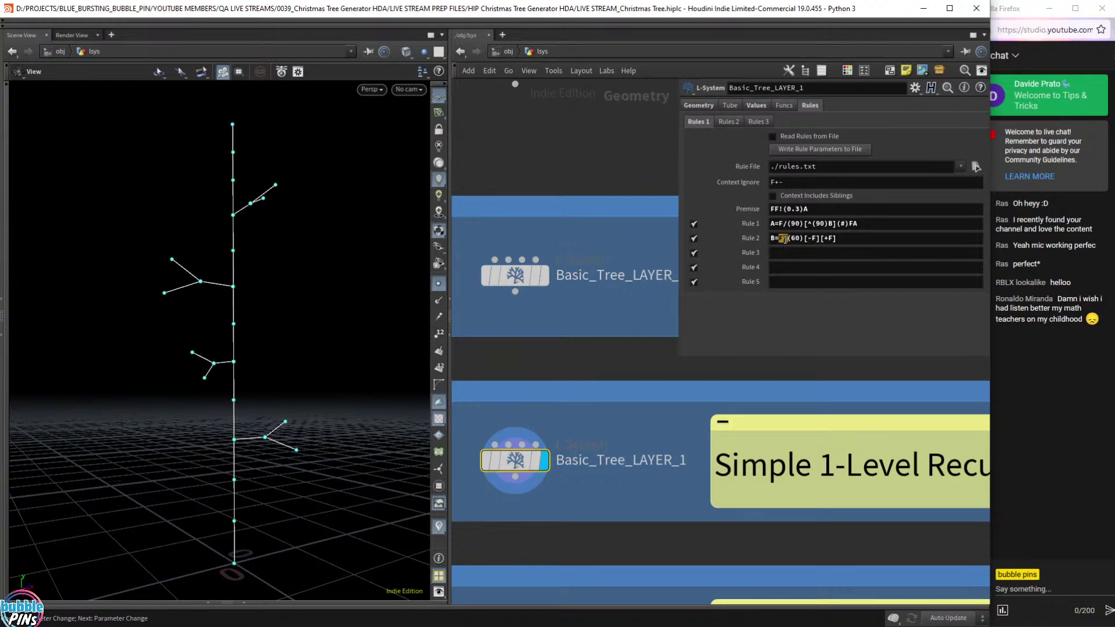
left_click(917, 226)
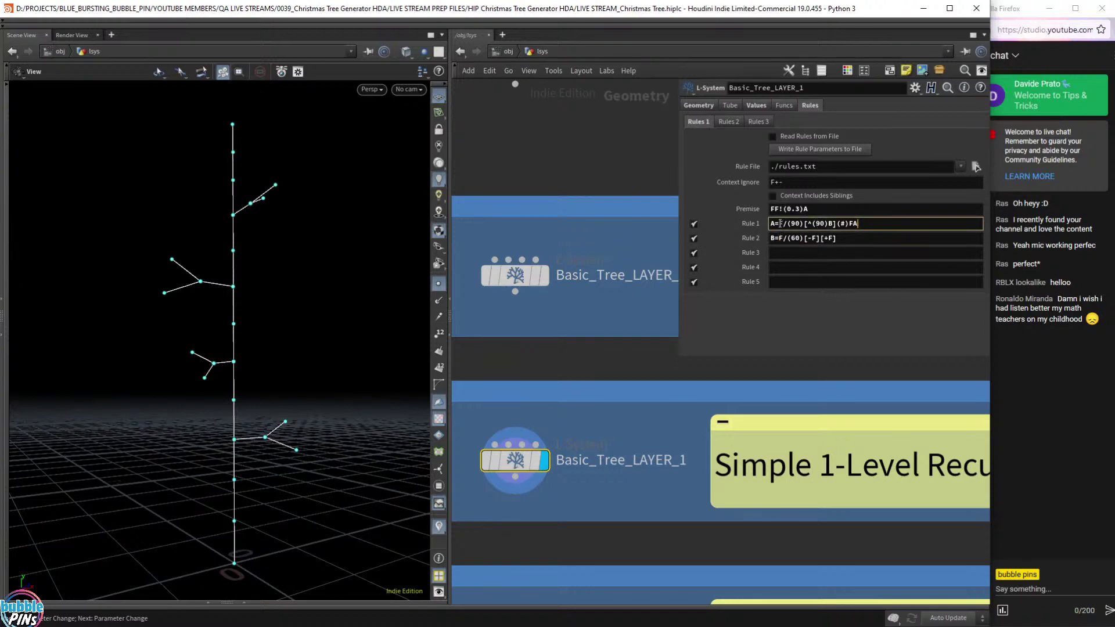
left_click_drag(780, 225, 665, 220)
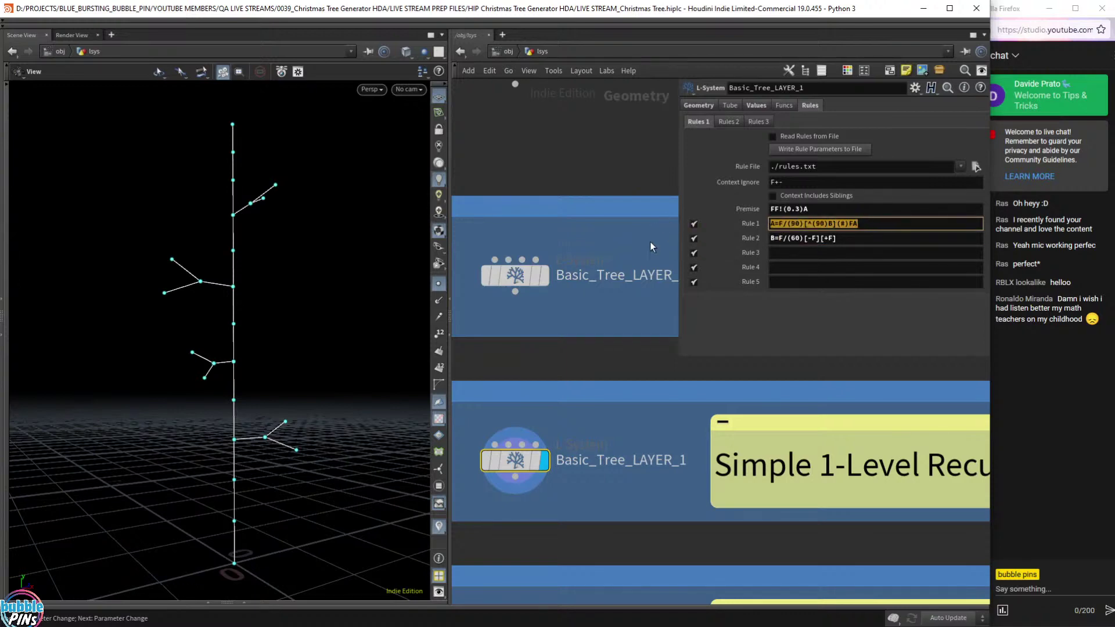
left_click(774, 239)
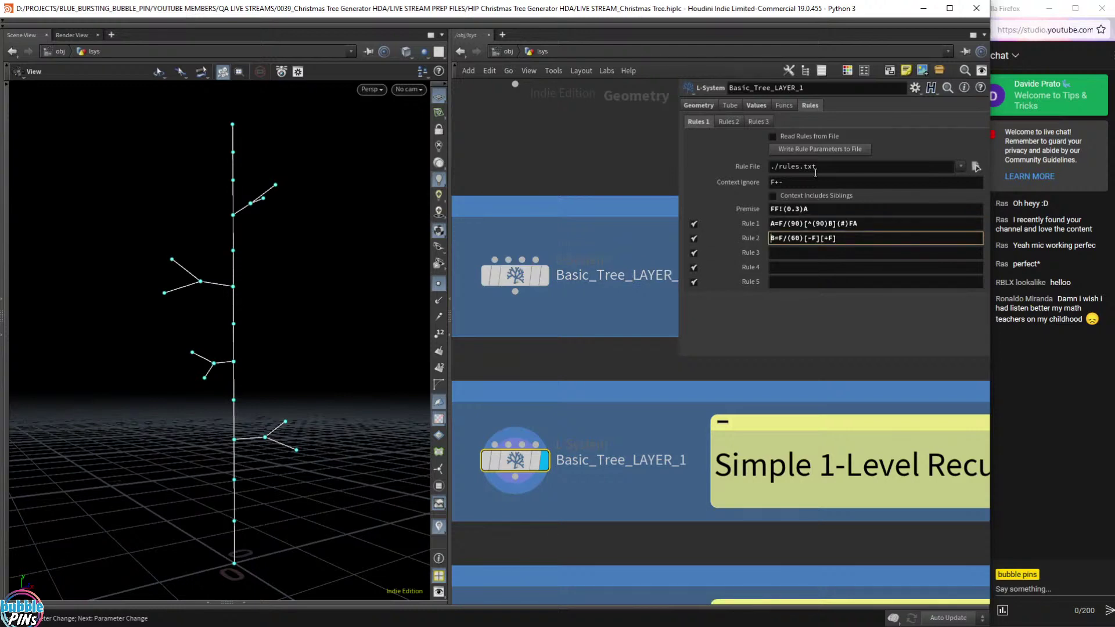
left_click(841, 224)
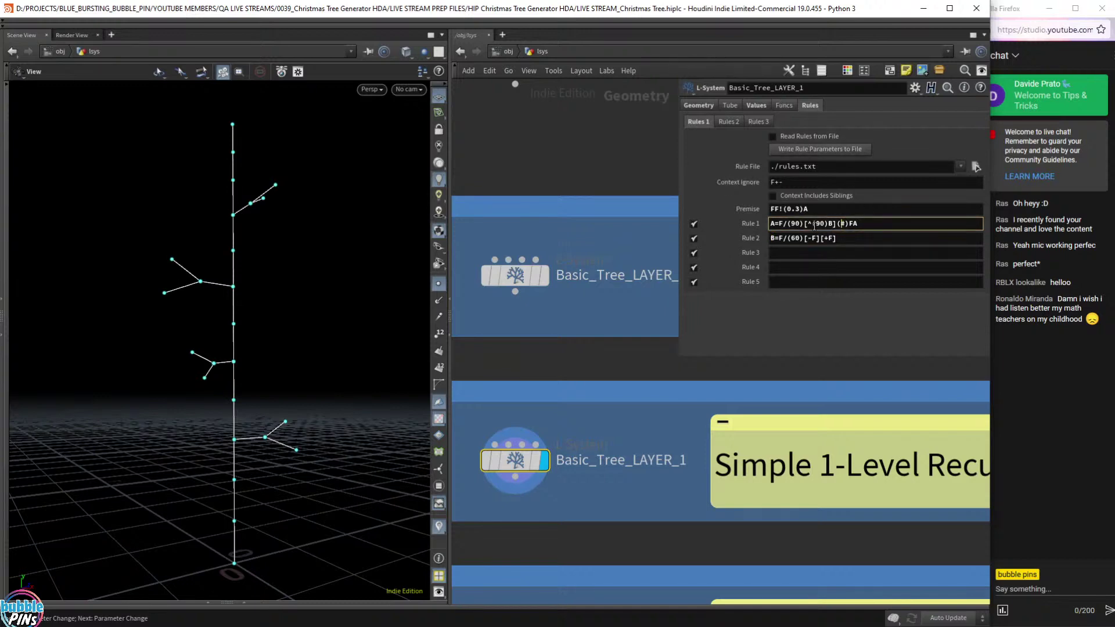
left_click_drag(804, 224, 825, 224)
left_click(839, 224)
left_click_drag(841, 225, 846, 226)
left_click(858, 226)
mouse_move(777, 211)
left_mouse_down()
mouse_move(838, 212)
mouse_move(788, 213)
left_mouse_up()
left_click(837, 212)
left_click(777, 211)
left_click(783, 212)
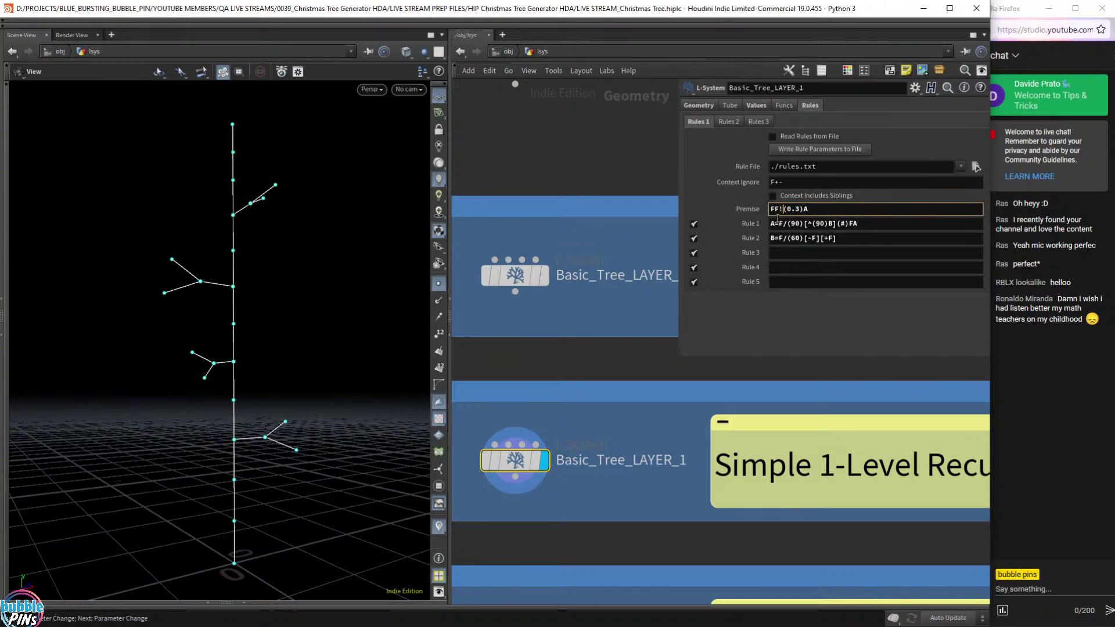
Change the geometry type of Basic_Tree_LAYER_1 from Skeleton to Tube and view the trunk's thickness.
left_click(695, 105)
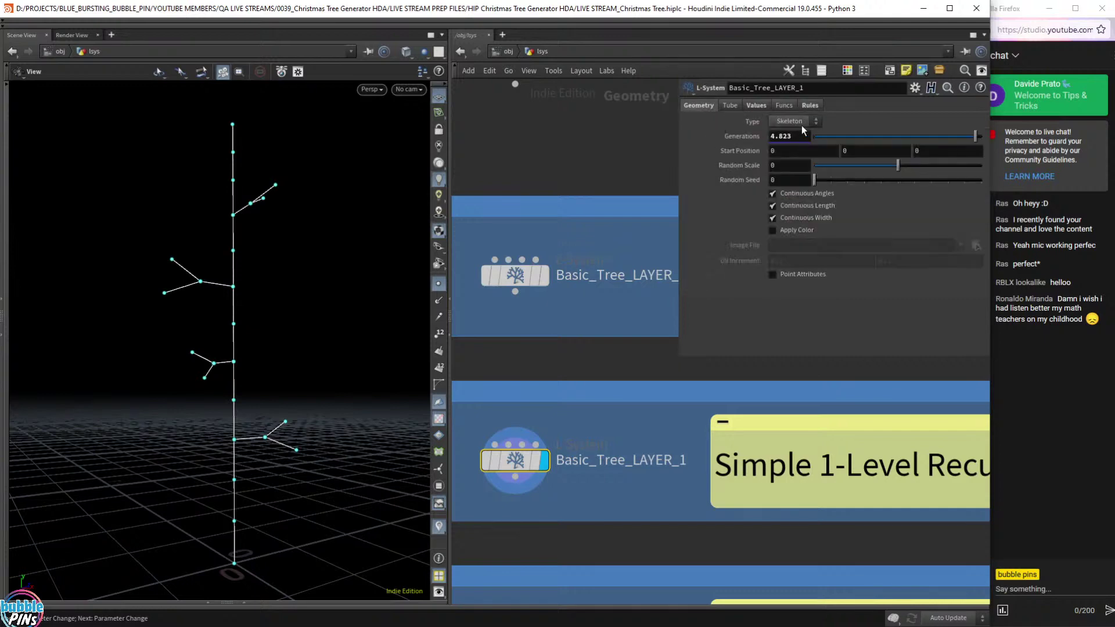
left_click(801, 124)
left_click(779, 157)
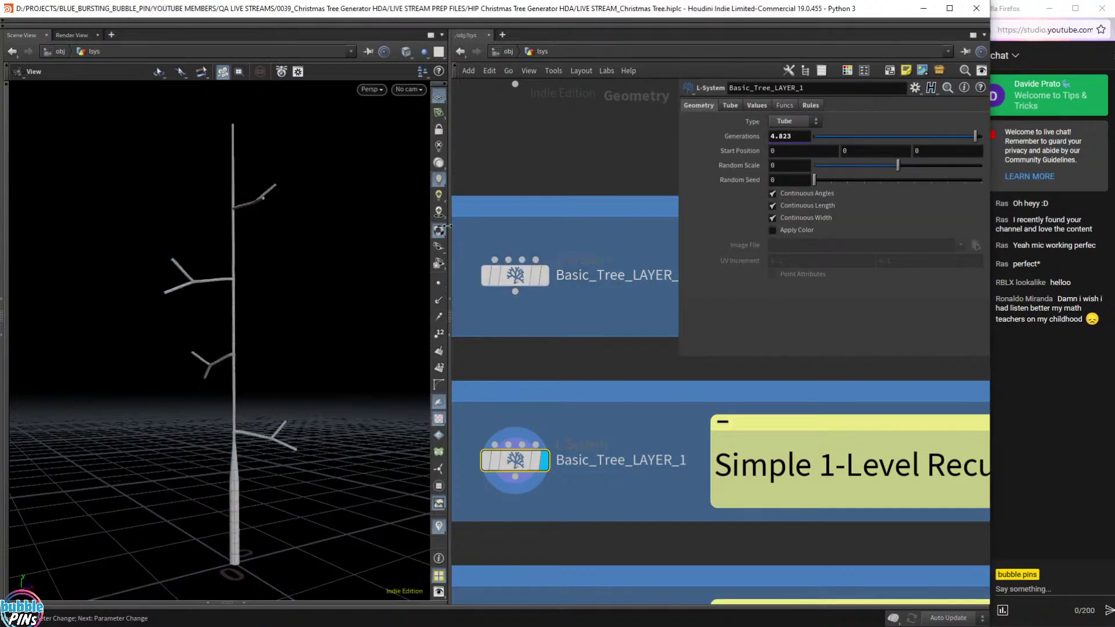
left_click_drag(260, 308, 241, 538)
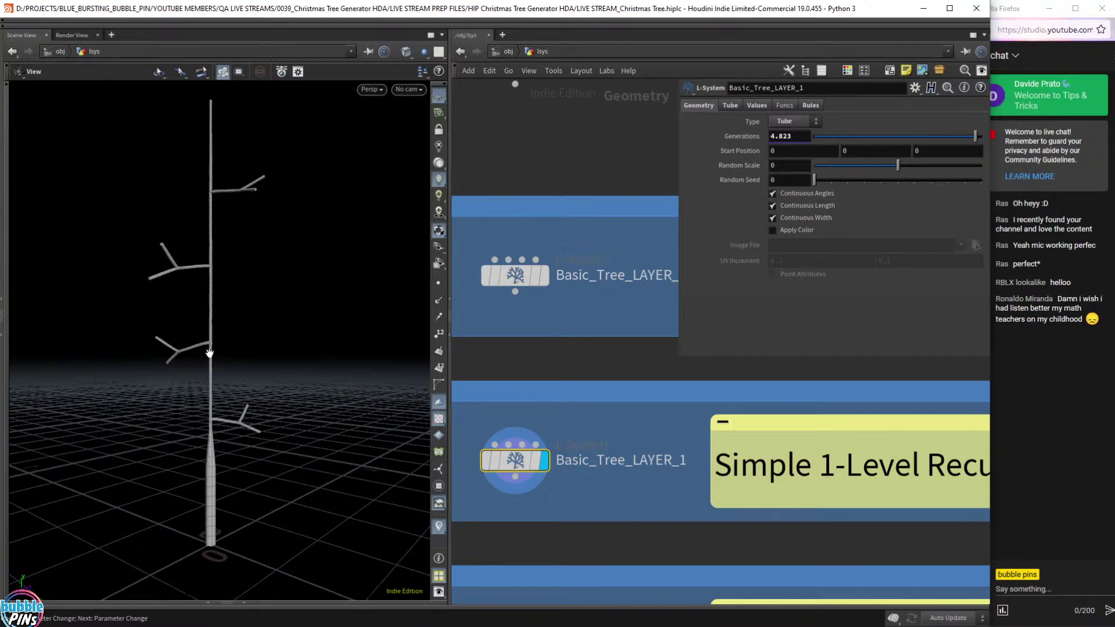
Try the premise without its ! operator as FF(0.3)A to compare the trunk thickness.
left_click(813, 105)
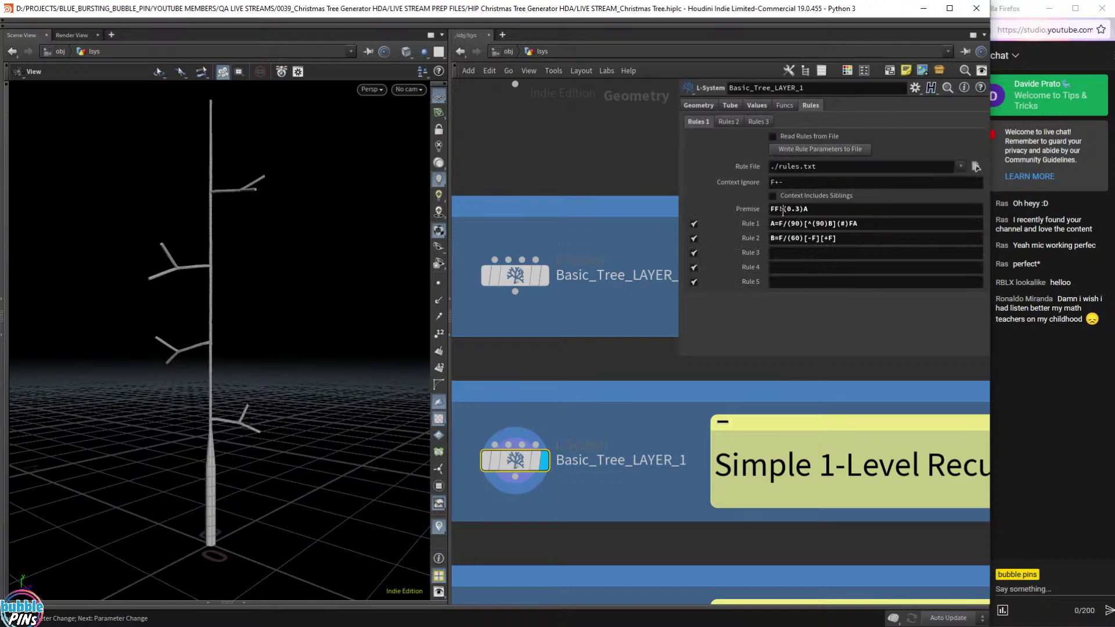
left_click_drag(782, 212, 779, 212)
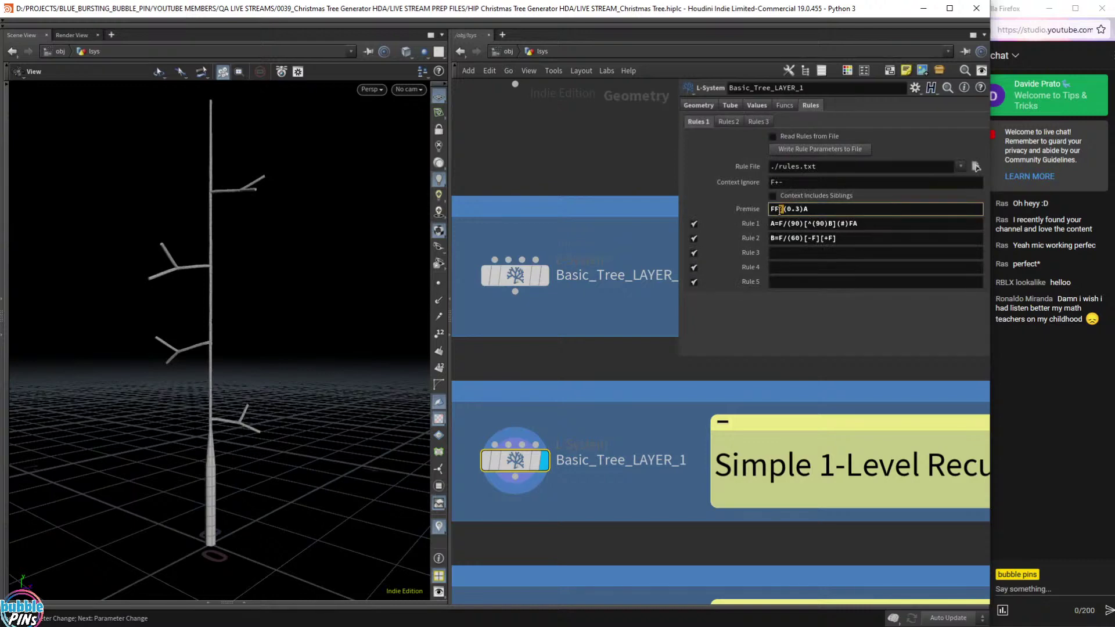
left_click_drag(822, 209, 745, 209)
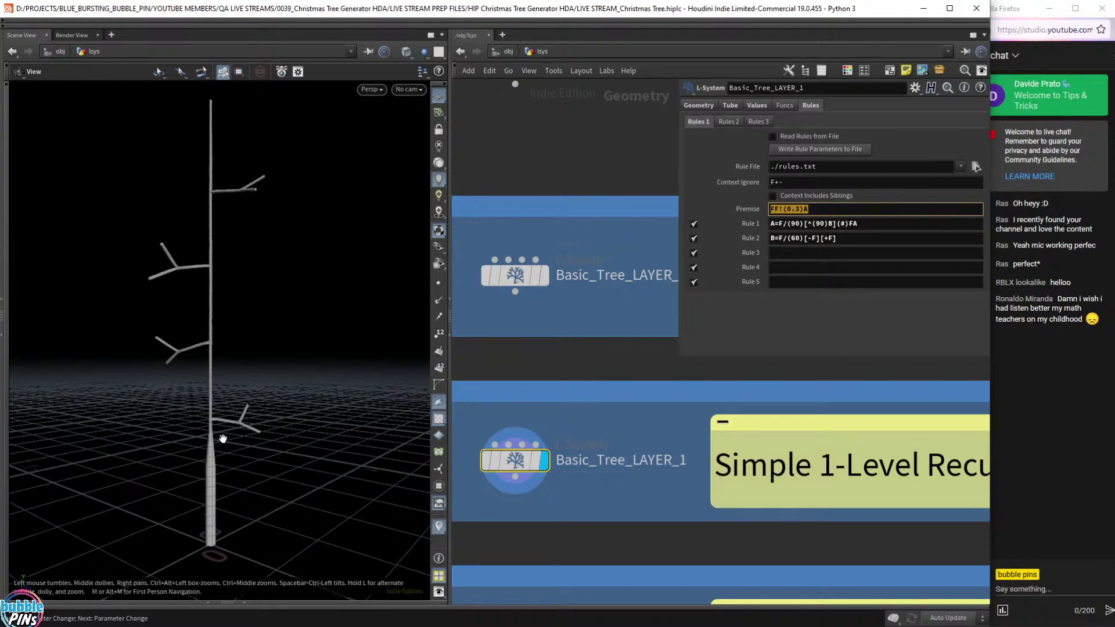
left_click(784, 210)
key("Left")
type("z")
key("Left")
key("Left")
key("shift+Right")
key("shift+Right")
key("BackSpace")
key("Return")
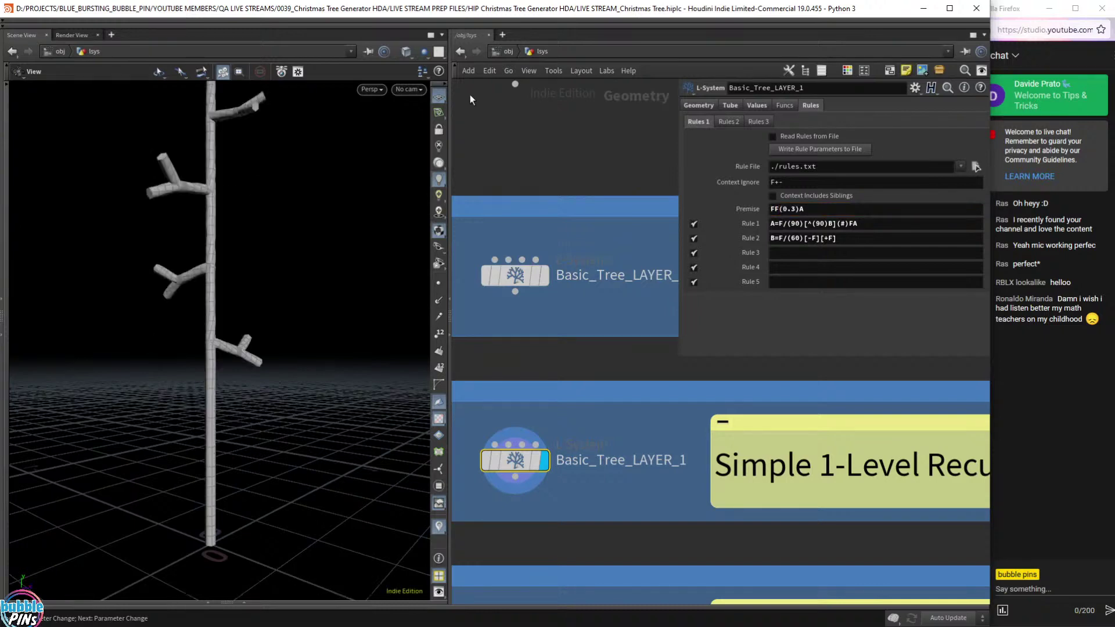
scroll(249, 400, "down", 4)
right_click_drag(261, 337, 270, 357)
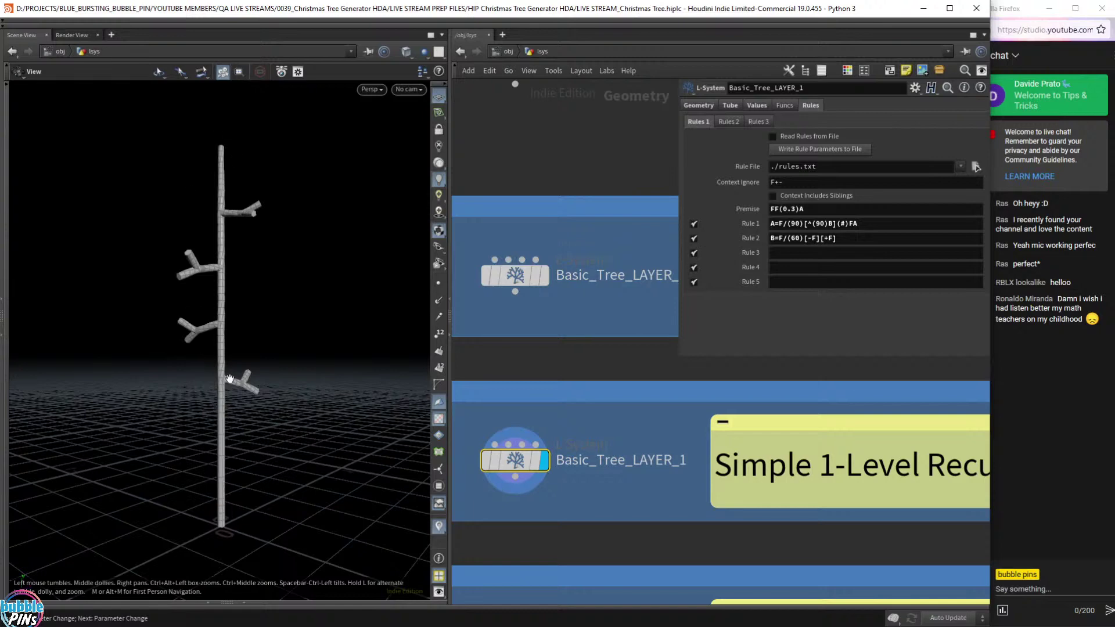
Restore the ! operator in the premise so it reads FF!(0.3)A.
left_click(782, 210)
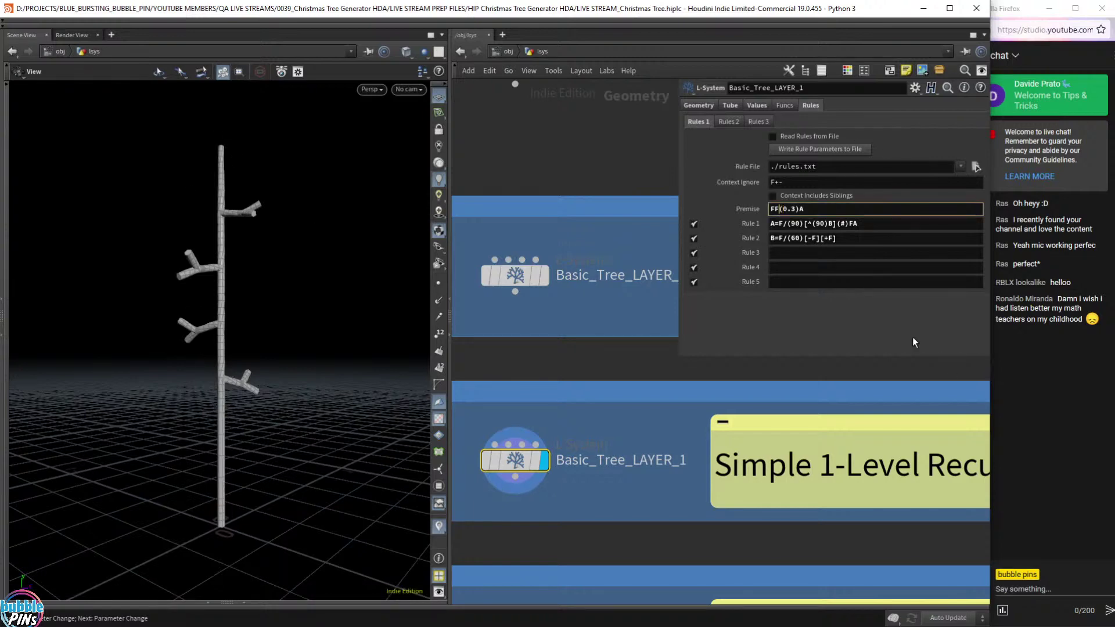
type("!")
key("Return")
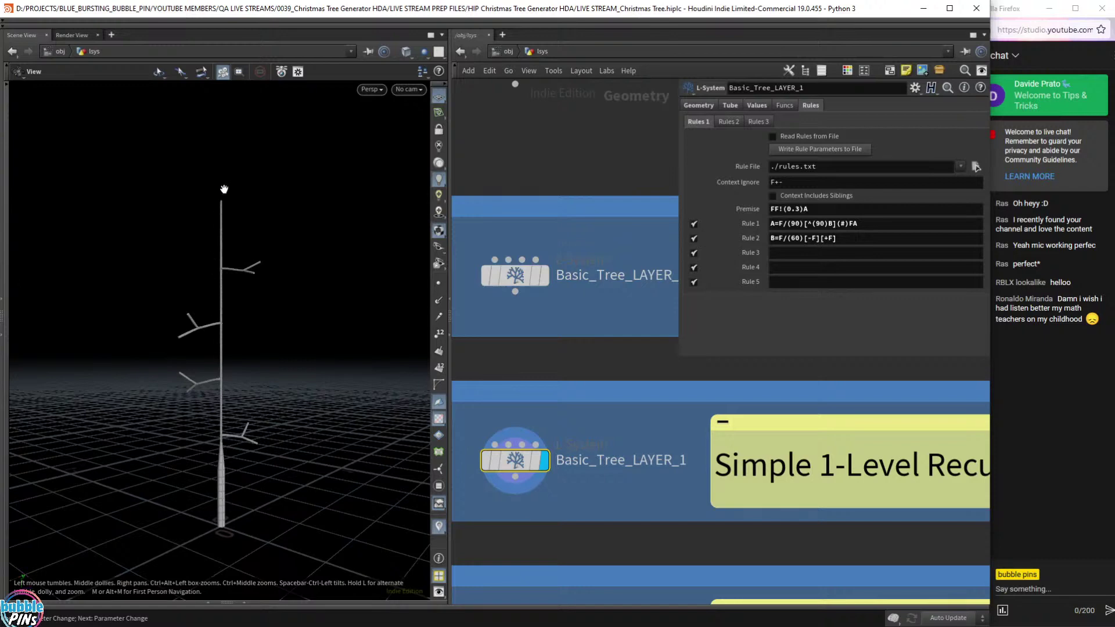
Add the ! operator at the start of Rule 1 so it reads A=!F/(90)[^(90)B](#)FA.
left_click_drag(829, 213, 804, 213)
left_click(802, 210)
left_click(808, 211)
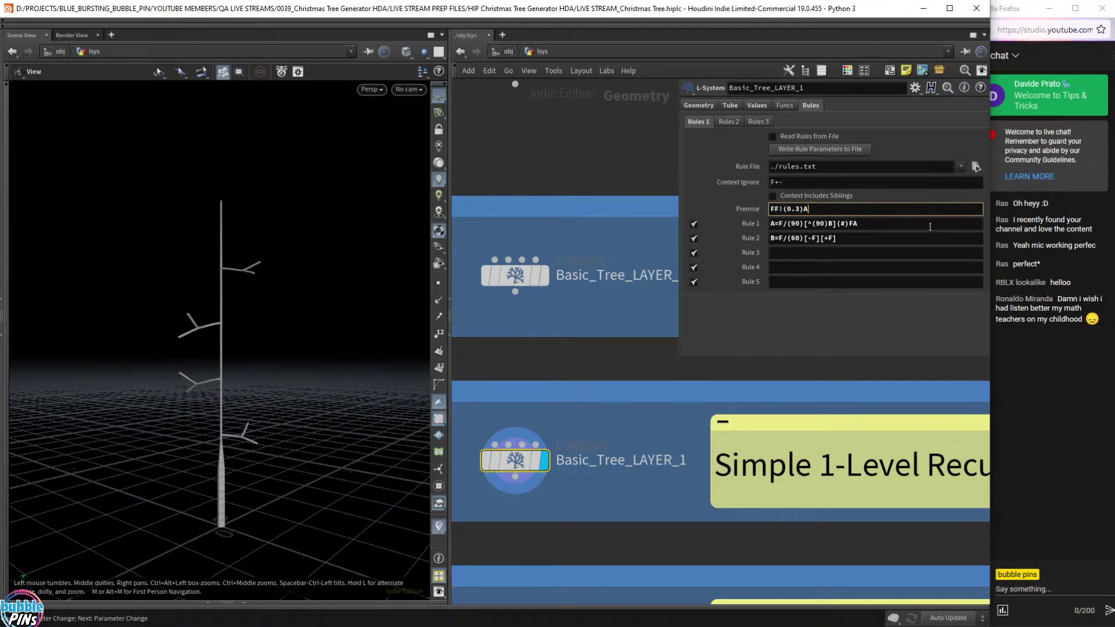
left_click(778, 223)
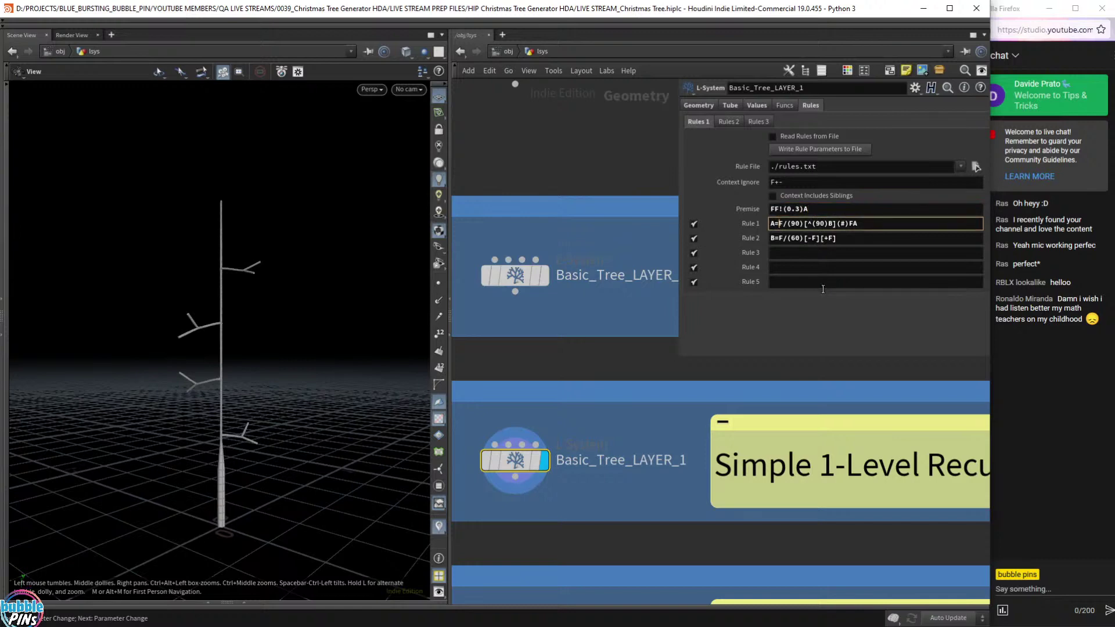
type("!")
key("Return")
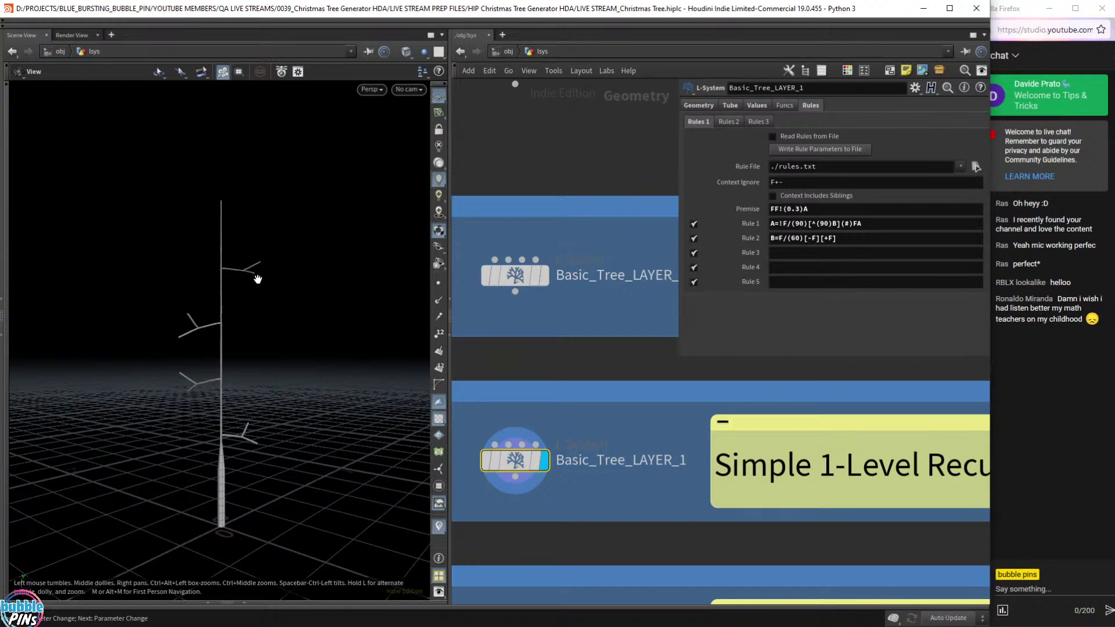
Remove the ! operator from the premise so it reads FF(0.3)A, keeping the one in Rule 1.
left_click(788, 214)
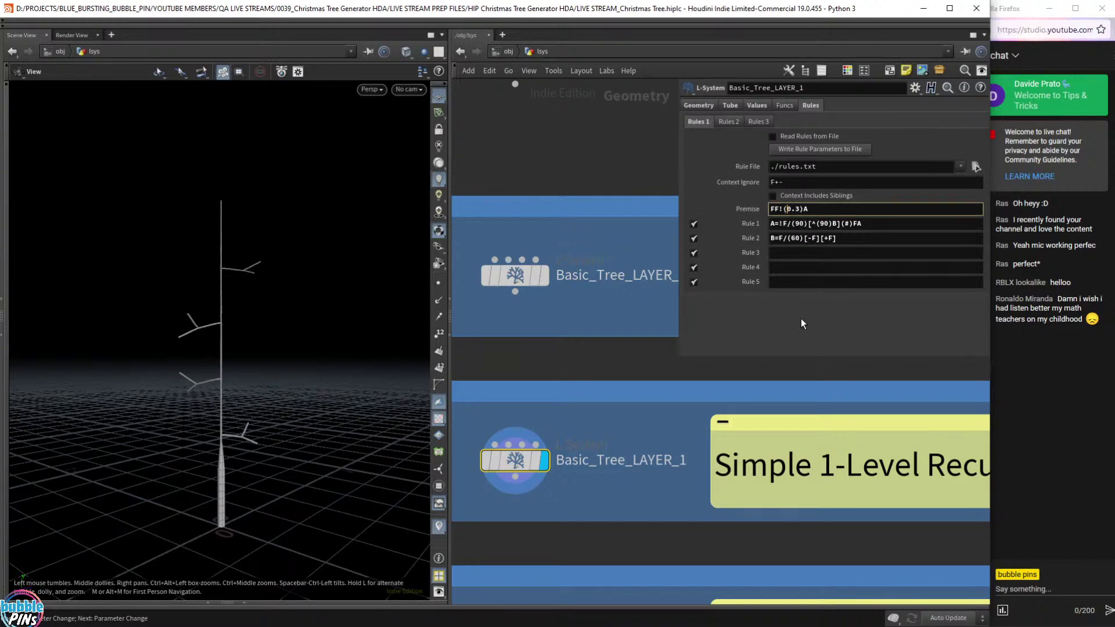
key("Left")
key("BackSpace")
key("Return")
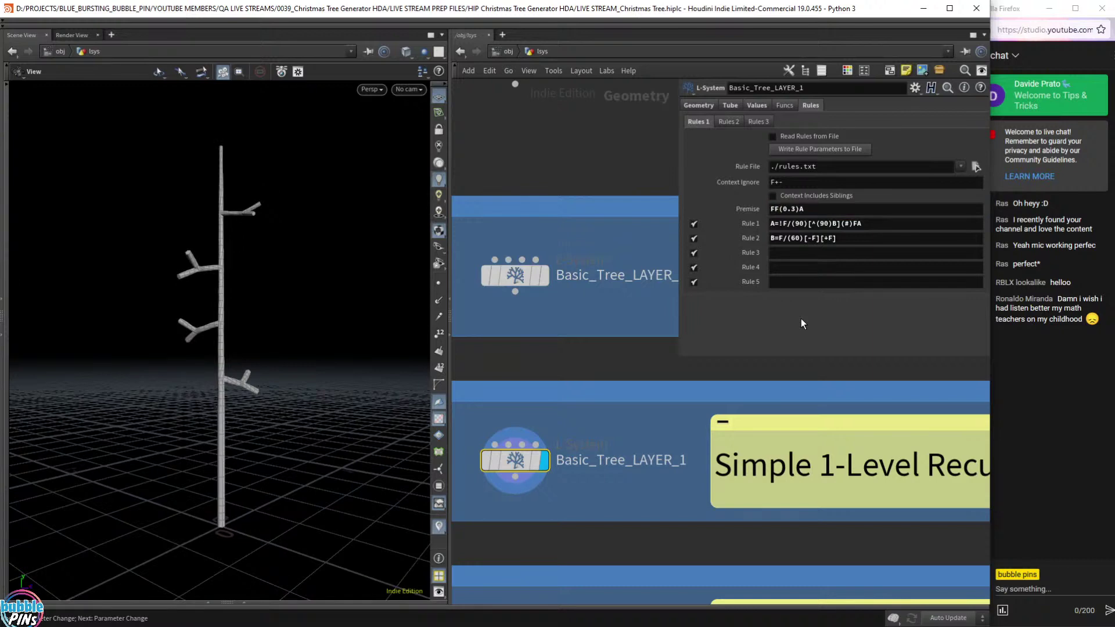
left_click(781, 224)
type("!")
key("Return")
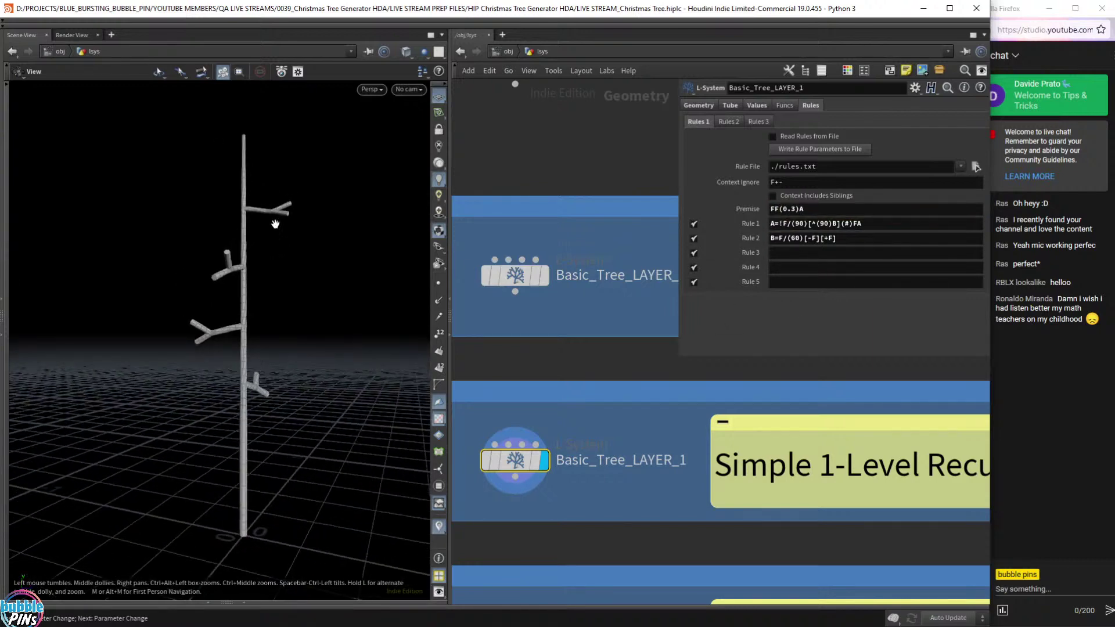
Raise Generations to 7.123, reduce it to 6.423, and inspect how the trunk and branches taper.
left_click(704, 108)
left_click(800, 138)
scroll(800, 139, "up", 7)
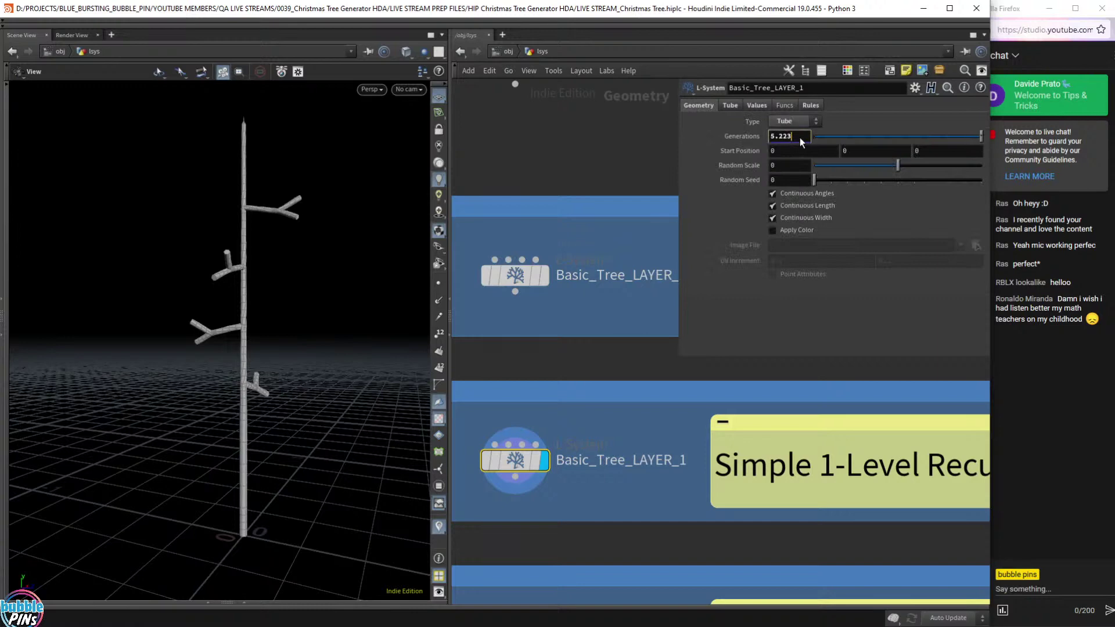
scroll(800, 138, "up", 9)
scroll(806, 137, "up", 4)
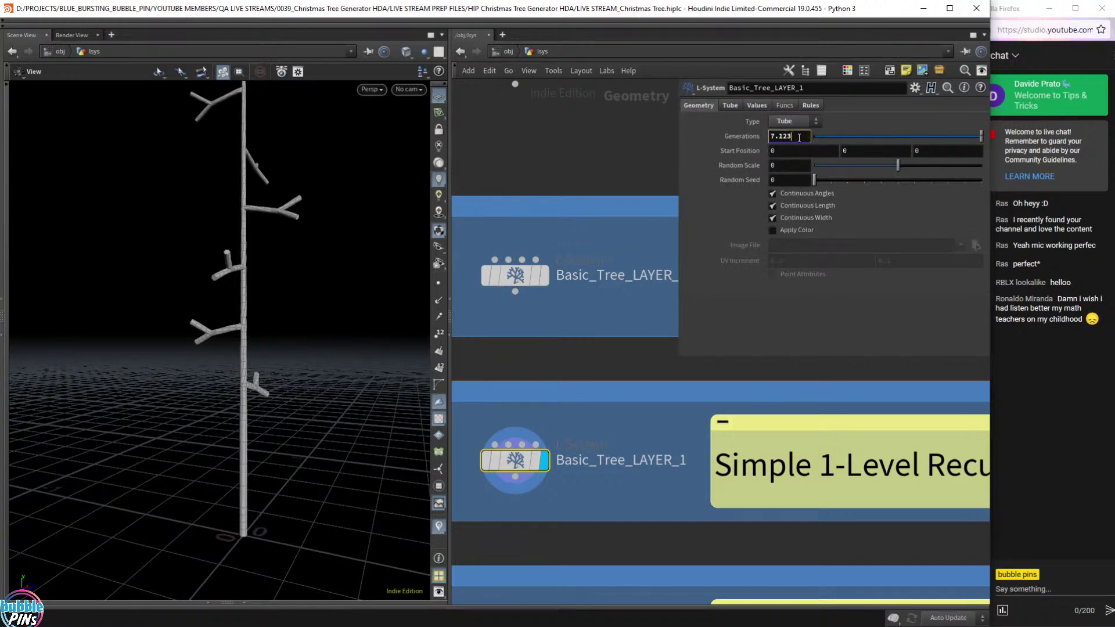
scroll(799, 138, "down", 7)
right_click_drag(253, 111, 257, 167)
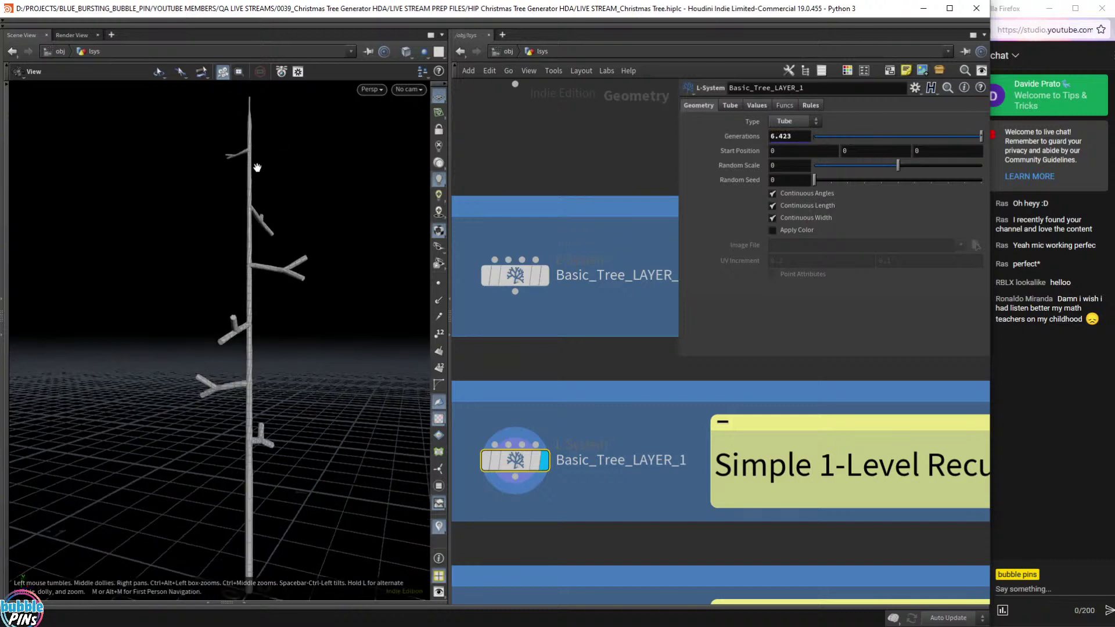
left_click_drag(257, 167, 299, 146)
scroll(301, 145, "up", 12)
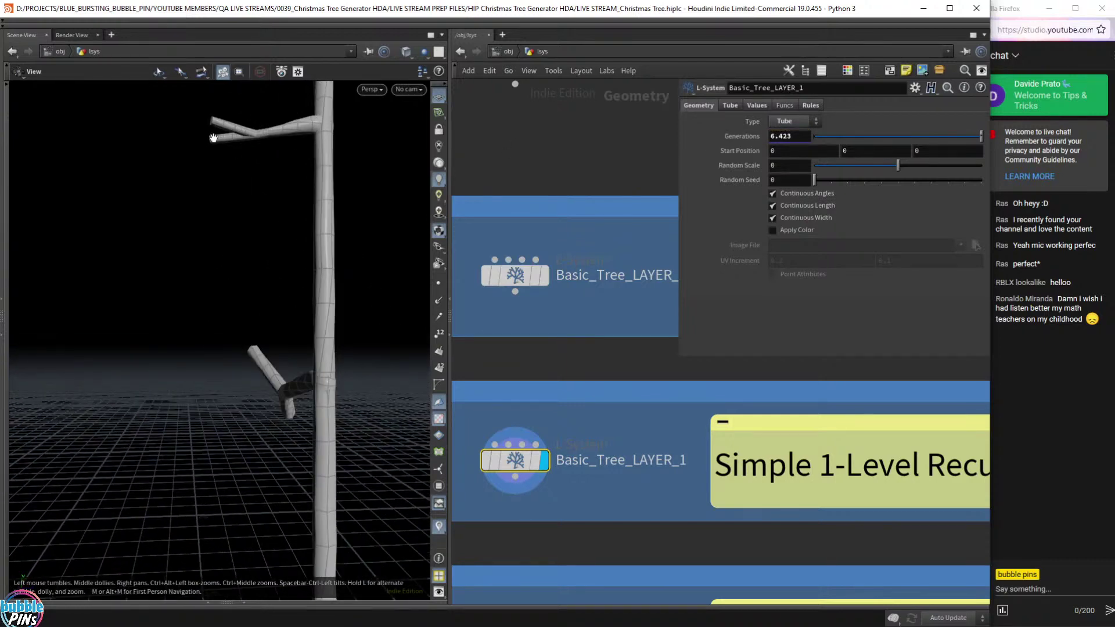
scroll(274, 241, "down", 8)
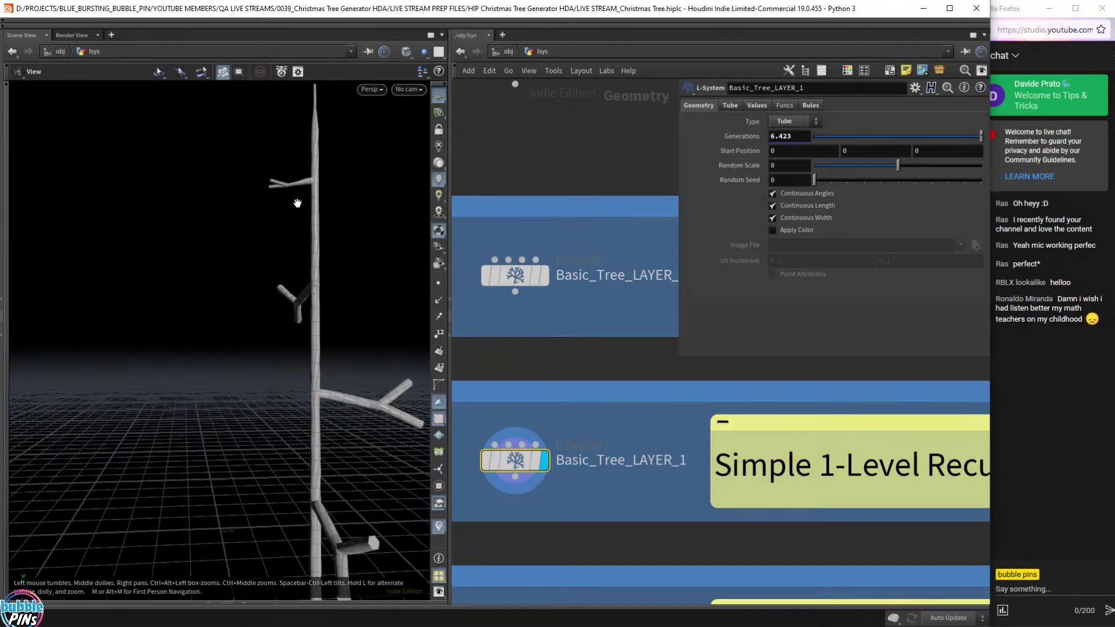
scroll(297, 204, "down", 5)
left_click_drag(385, 341, 402, 361)
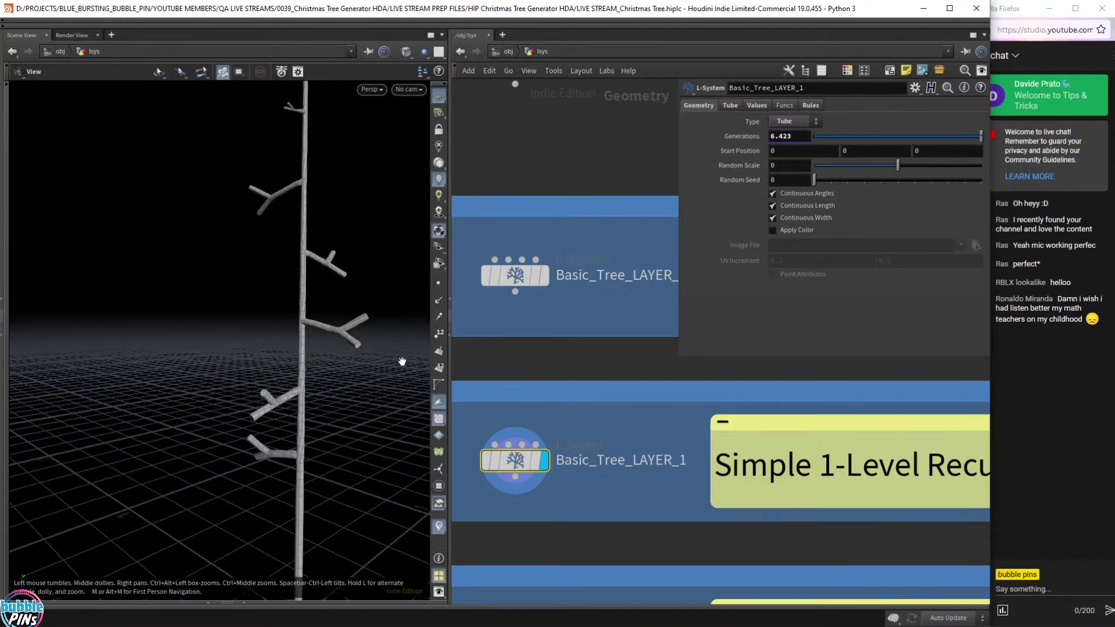
Make Rule 2 recursive by appending B so it reads B=F/(60)[-F][+F]B.
left_click(808, 108)
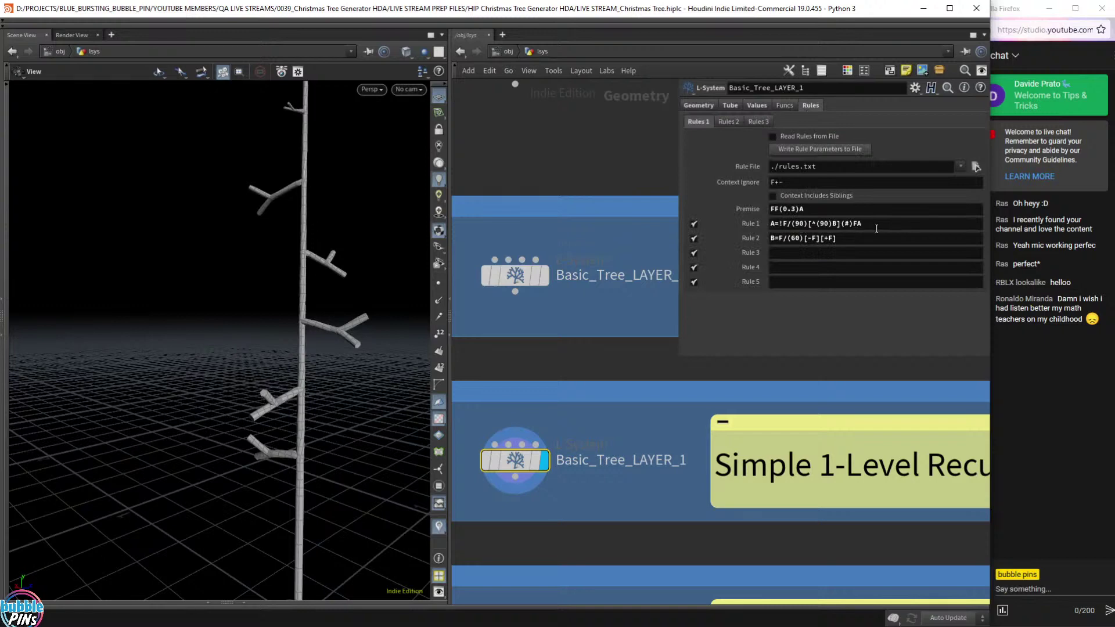
left_click(862, 242)
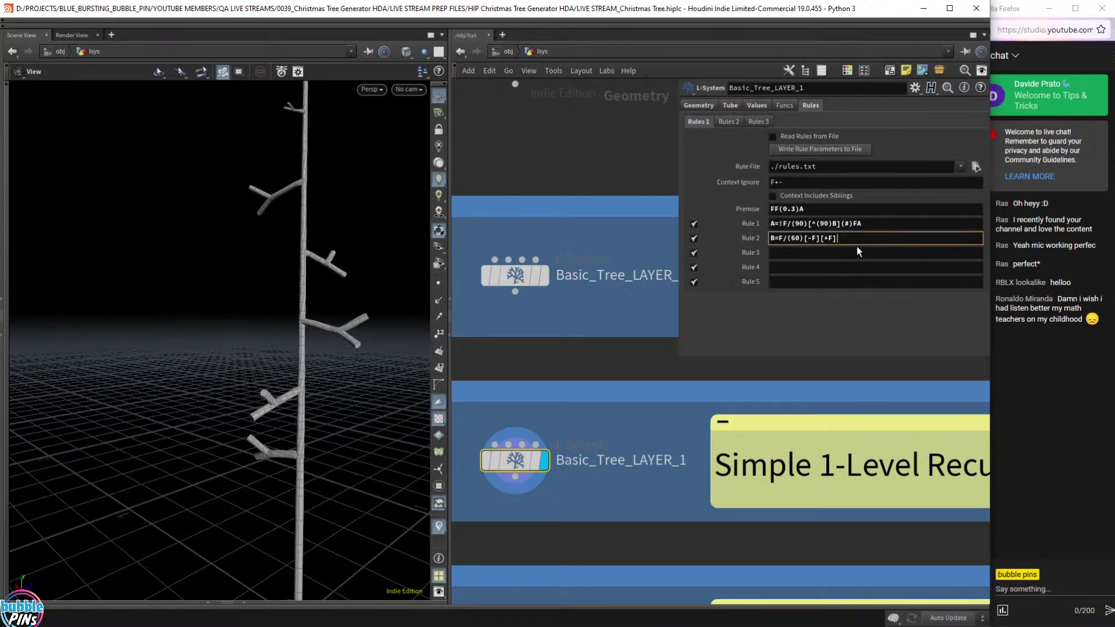
type("B")
key("Return")
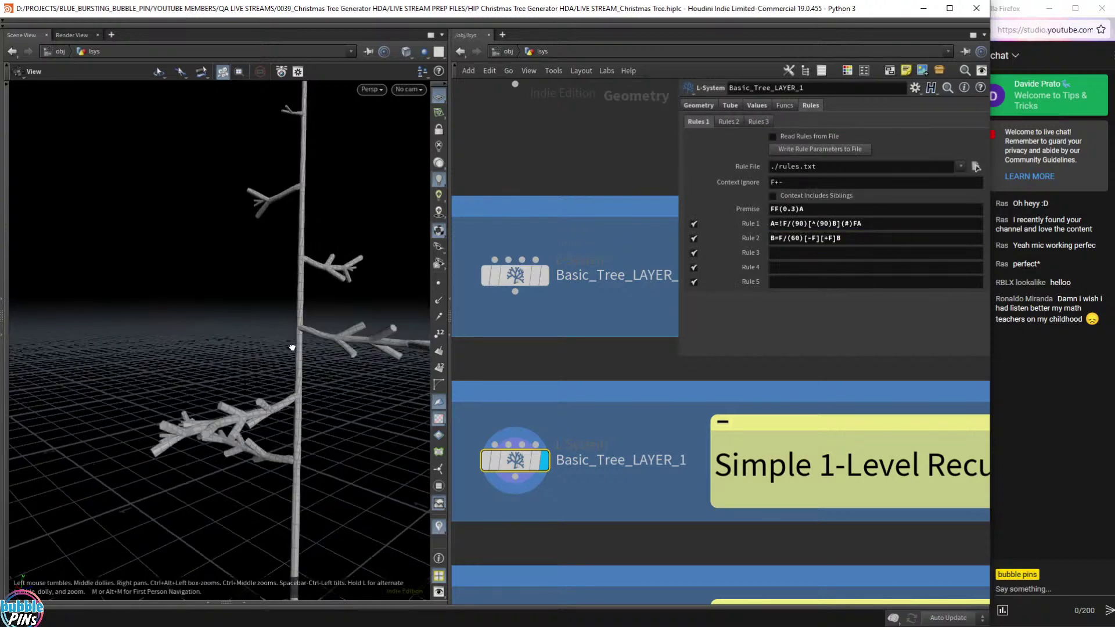
Raise Generations on Basic_Tree_LAYER_1 gradually to 8.323 and on to about 10.8, watching the recursive branches grow.
left_click_drag(292, 347, 272, 325)
scroll(275, 327, "down", 2)
left_click_drag(249, 275, 294, 294)
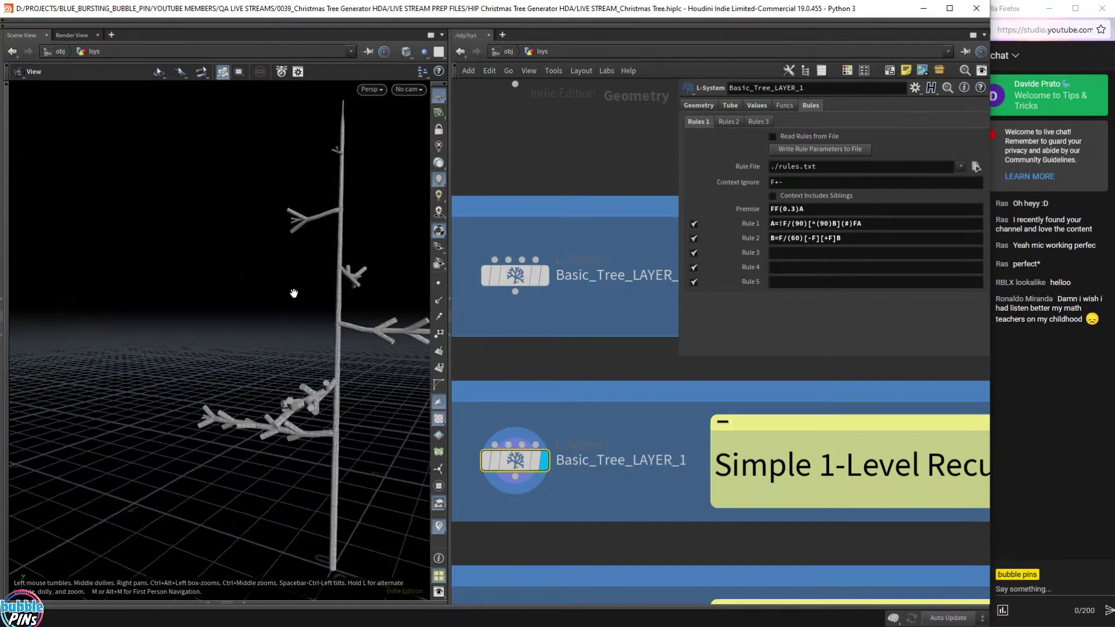
left_click(703, 106)
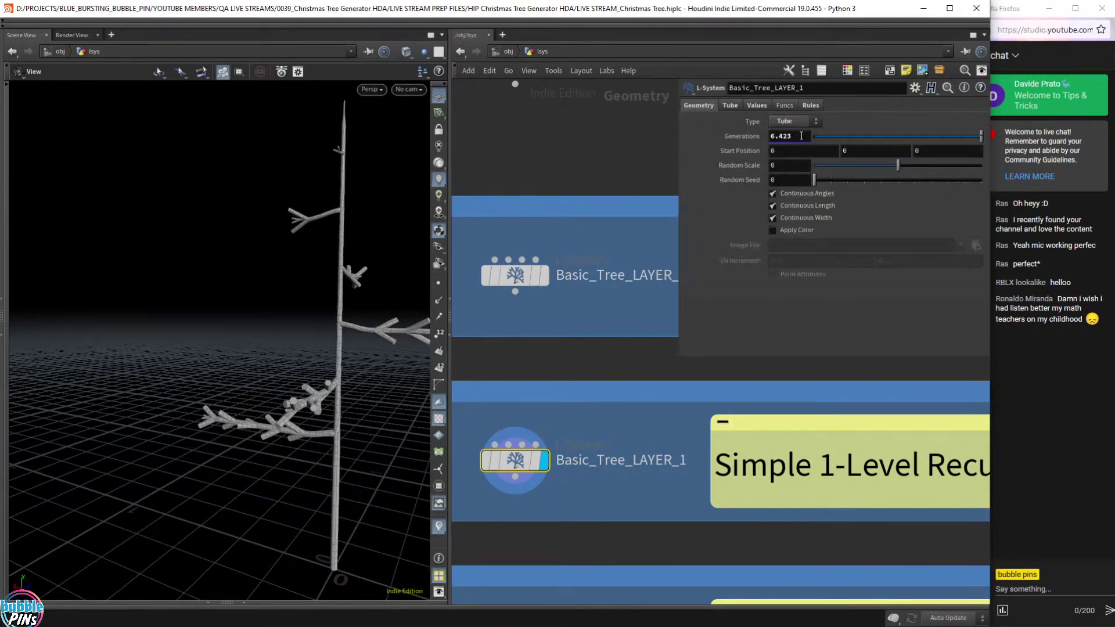
left_click(801, 137)
scroll(800, 139, "up", 19)
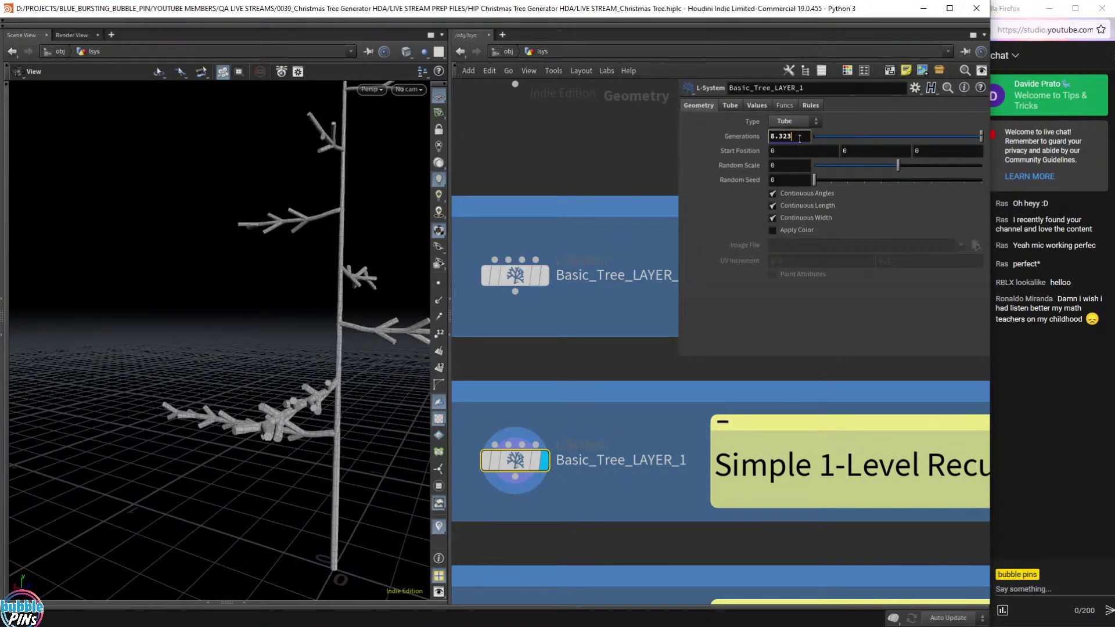
scroll(800, 139, "up", 15)
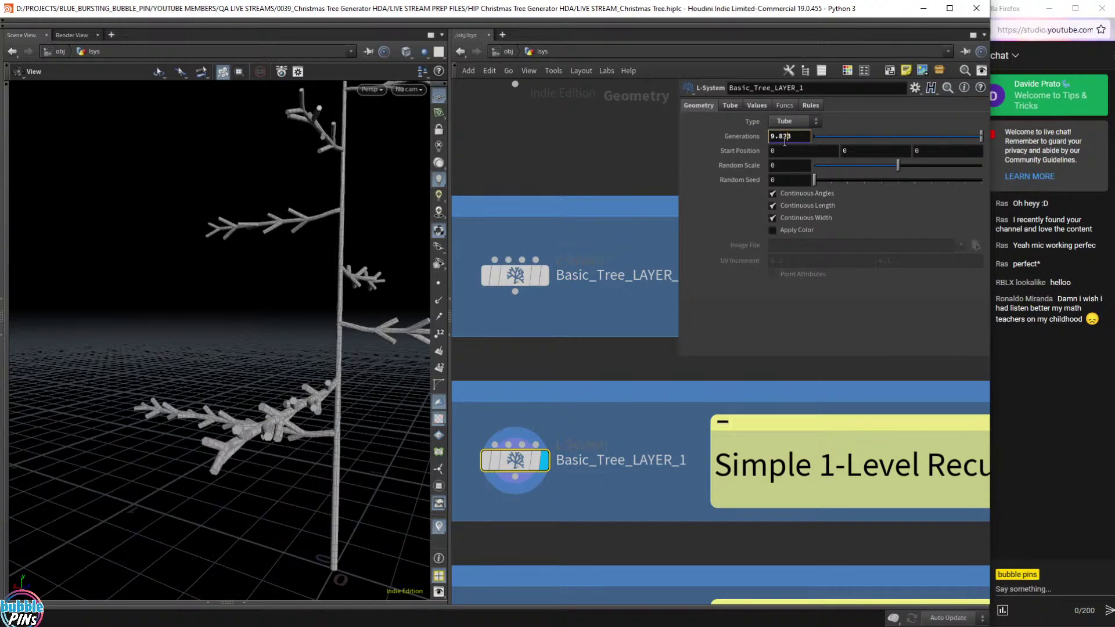
scroll(785, 141, "up", 10)
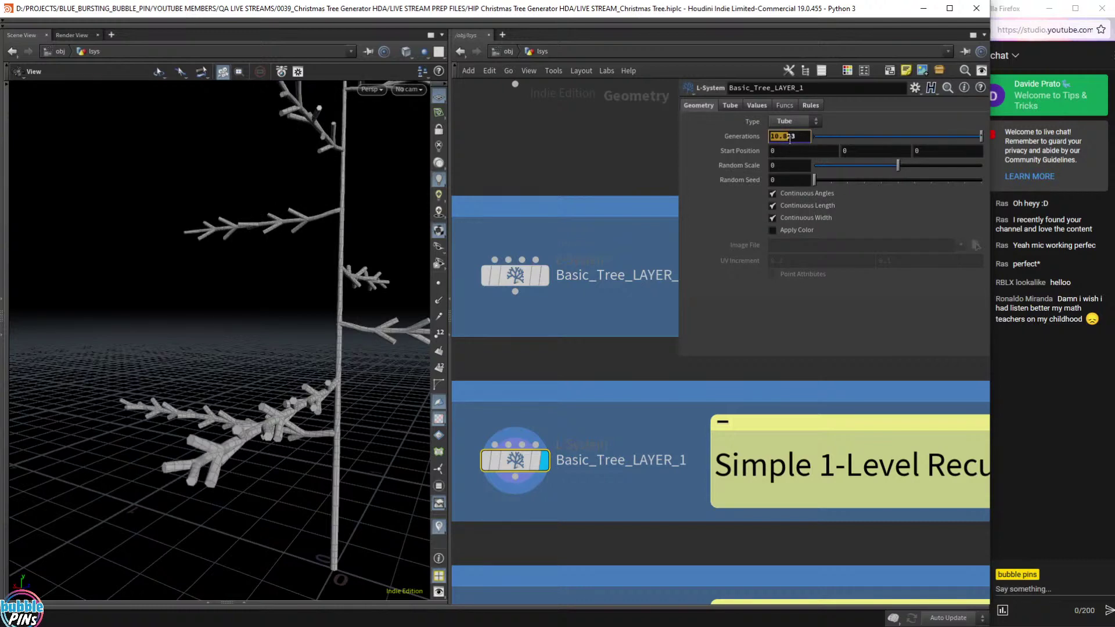
Set Generations to 100 and look over the much longer branches.
left_click_drag(796, 140, 621, 133)
type("100")
key("Return")
left_click_drag(213, 251, 380, 278)
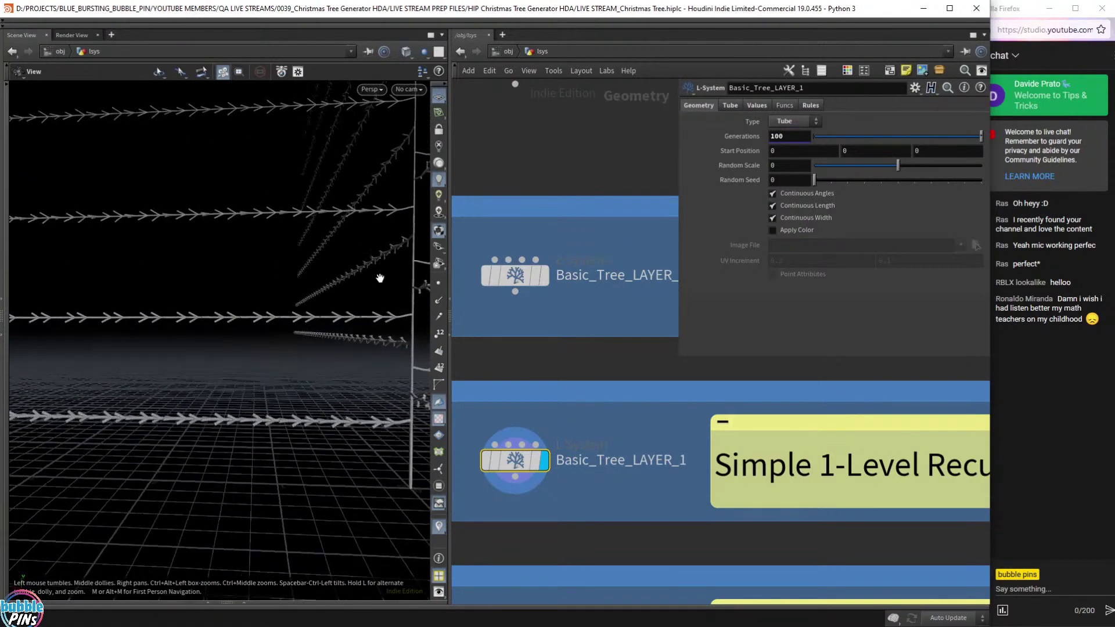
Set the L-System's Generations to 20.
left_click_drag(791, 139, 580, 126)
type("20")
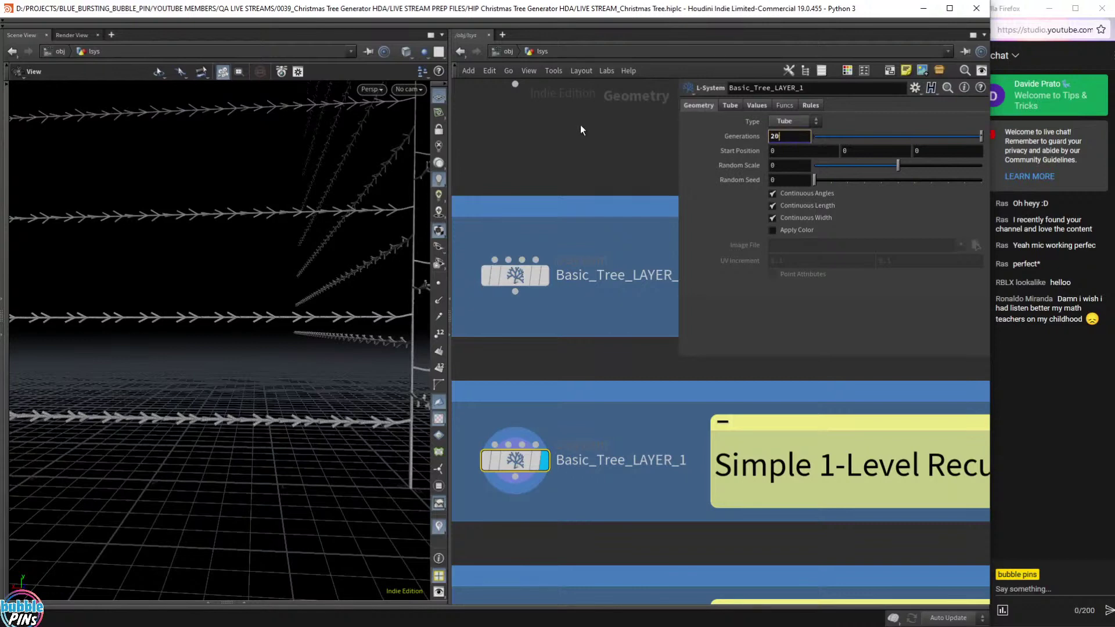
key("Return")
Examine the 20-generation tree from base to tip, comparing branch length, twig pattern and thickness along the trunk.
right_click_drag(385, 318, 276, 379)
scroll(343, 303, "up", 8)
key("z")
scroll(35, 140, "up", 3)
scroll(277, 357, "down", 3)
right_click_drag(313, 319, 322, 354)
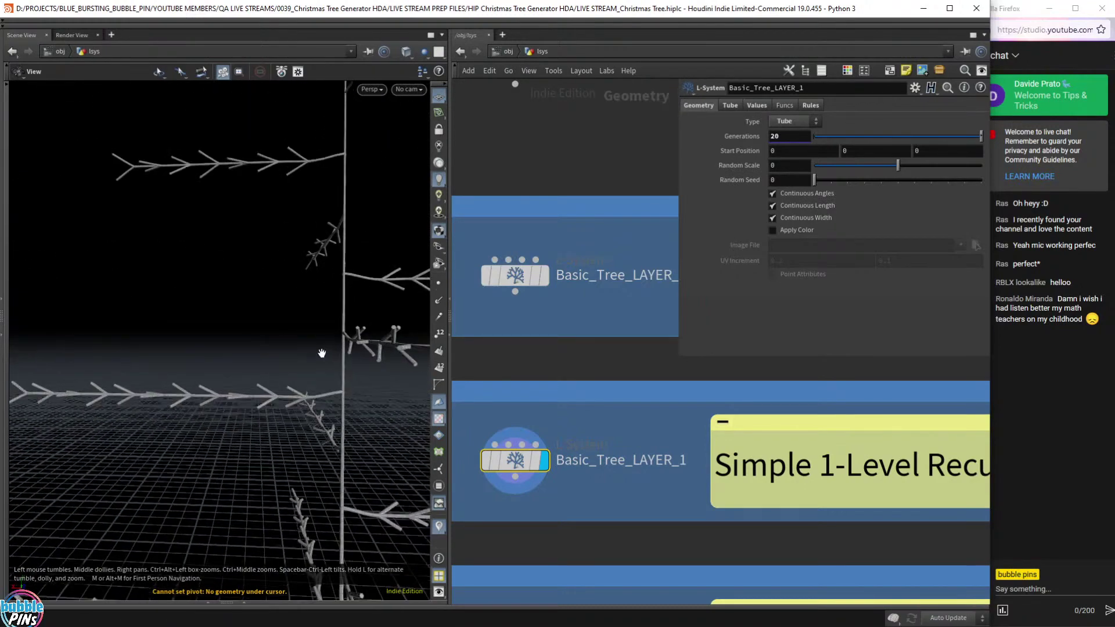
scroll(316, 347, "down", 3)
left_click_drag(312, 341, 291, 244)
right_click_drag(291, 244, 285, 373)
left_click_drag(286, 373, 304, 448)
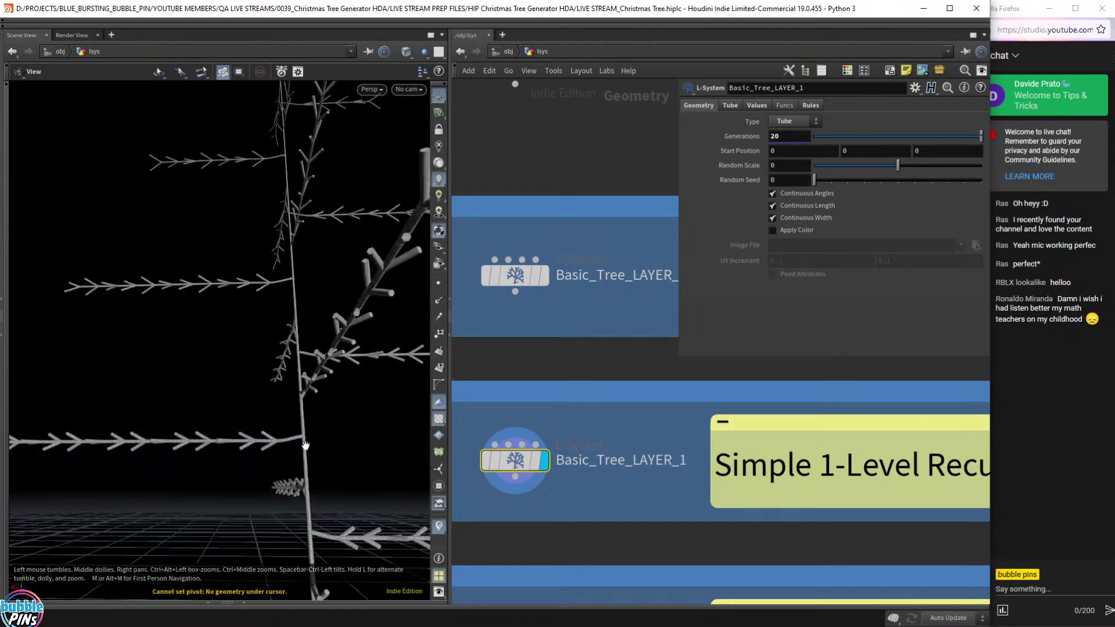
right_click_drag(304, 448, 256, 438)
left_click_drag(256, 438, 318, 366)
right_click_drag(319, 366, 323, 419)
left_click_drag(323, 419, 357, 361)
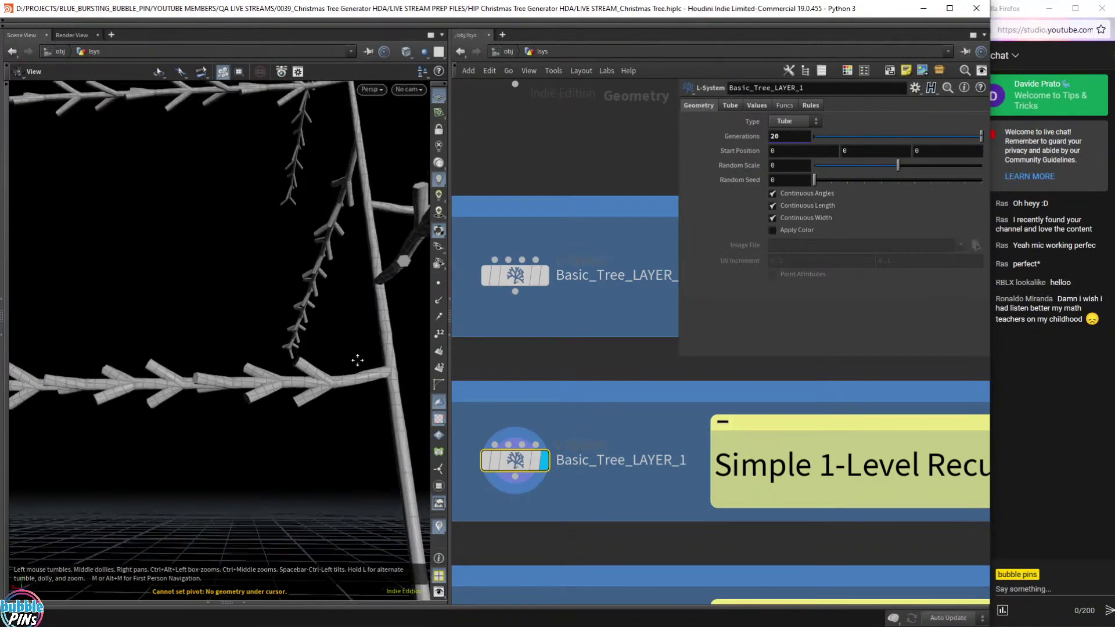
right_click_drag(356, 361, 336, 405)
mouse_move(323, 423)
left_mouse_down()
mouse_move(341, 441)
mouse_move(227, 406)
mouse_move(322, 426)
left_mouse_up()
left_click_drag(258, 413, 331, 483)
right_click_drag(331, 482, 336, 361)
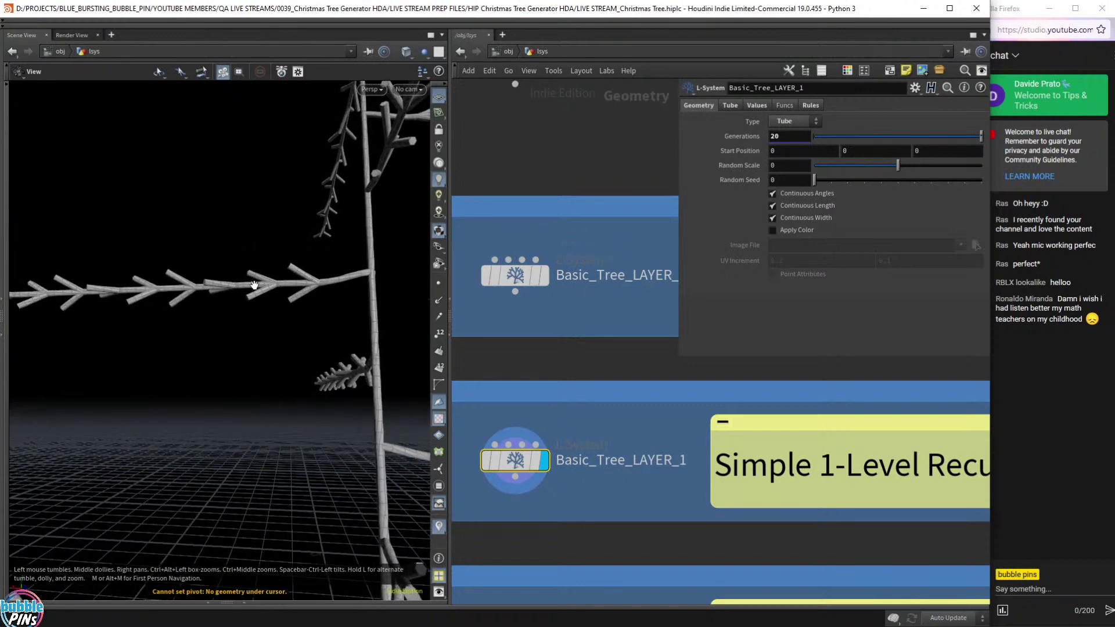
left_click_drag(253, 286, 317, 291)
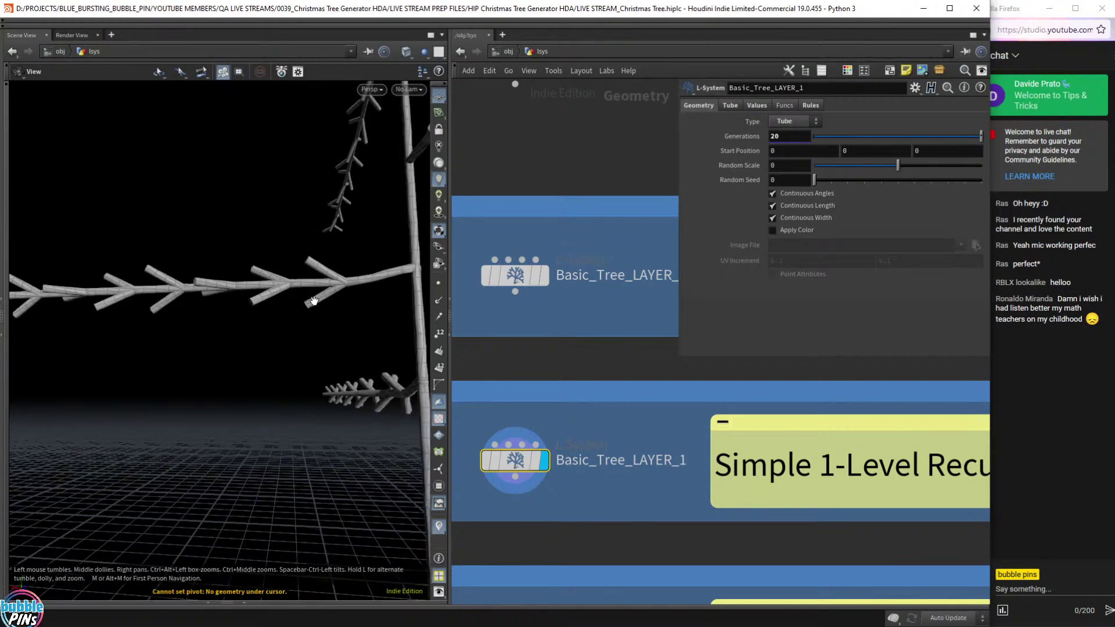
mouse_move(338, 219)
left_mouse_down()
mouse_move(357, 269)
mouse_move(324, 291)
mouse_move(326, 349)
mouse_move(260, 310)
left_mouse_up()
left_click_drag(380, 298, 338, 353)
right_click_drag(338, 352, 342, 401)
right_click_drag(308, 139, 323, 284)
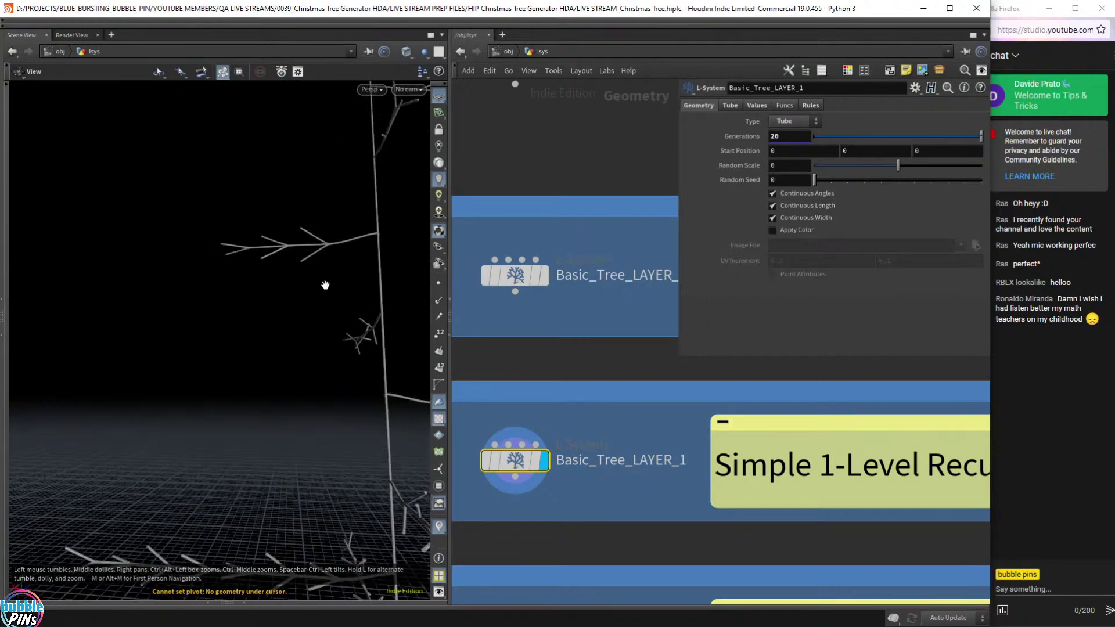
right_click_drag(388, 237, 368, 372)
right_click_drag(310, 280, 317, 325)
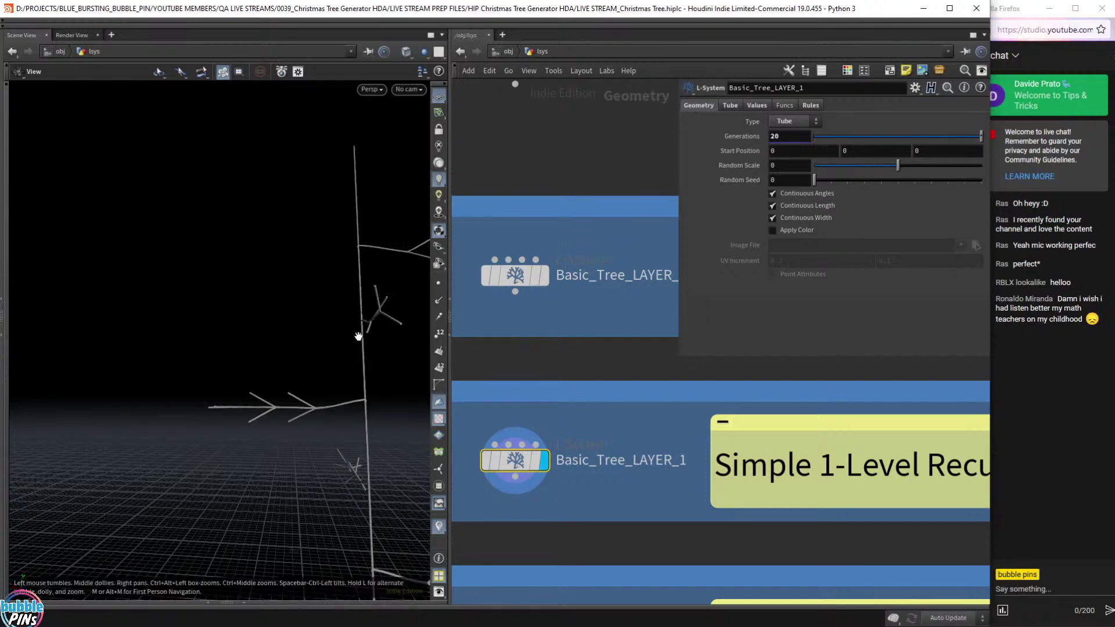
Review the part of Rule 1 following the ! operator and compare it with the branches along the trunk.
left_click(808, 105)
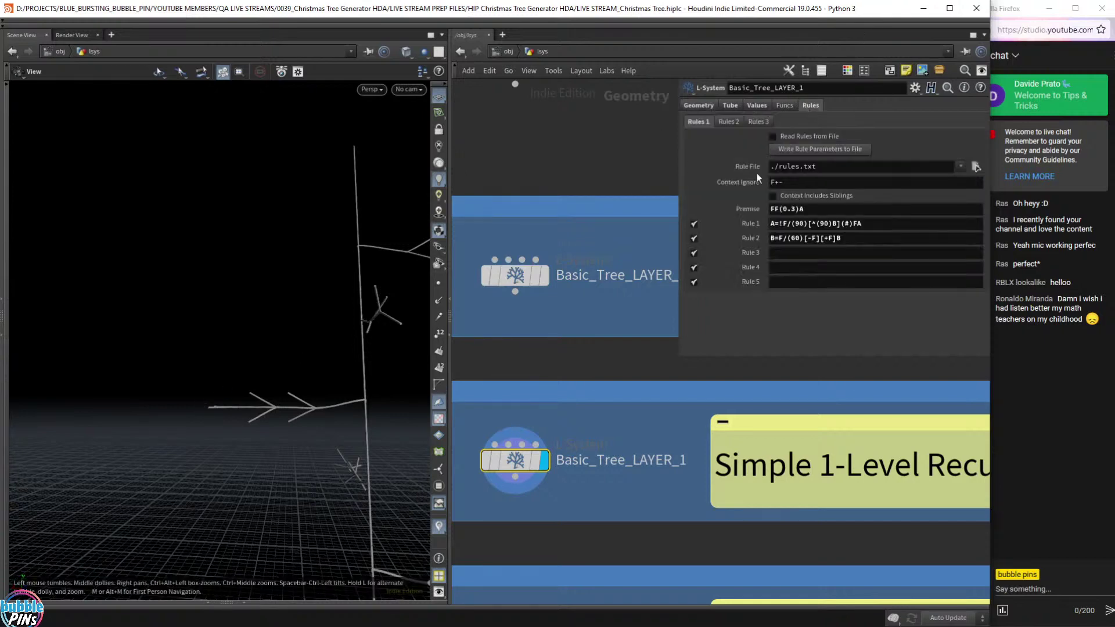
left_click(783, 225)
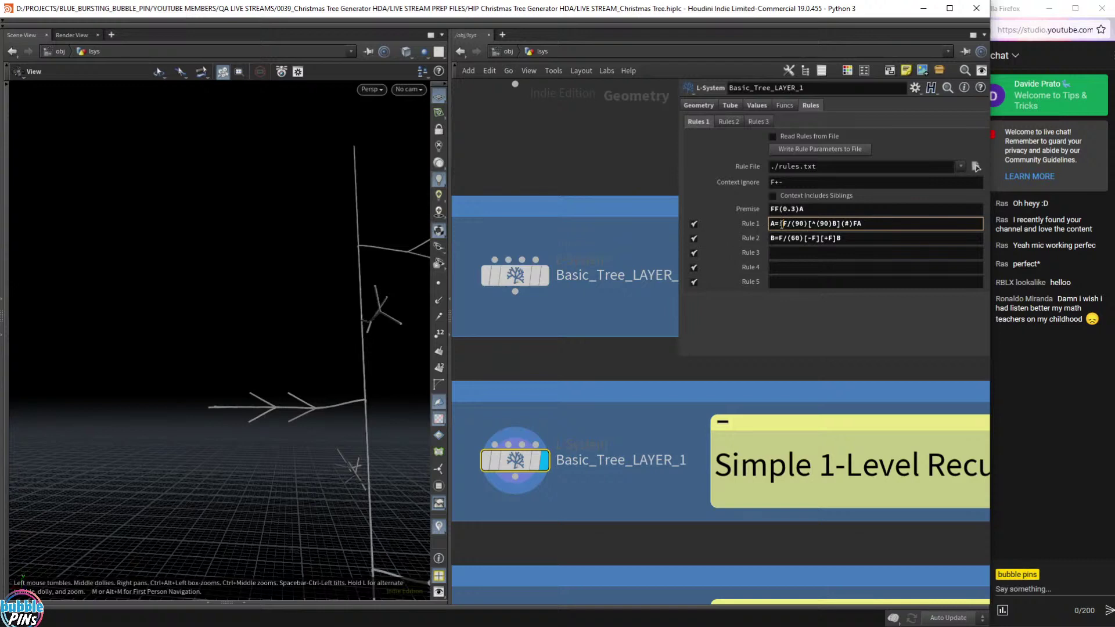
left_click_drag(782, 225, 947, 226)
left_click(833, 226)
left_click_drag(783, 223, 988, 242)
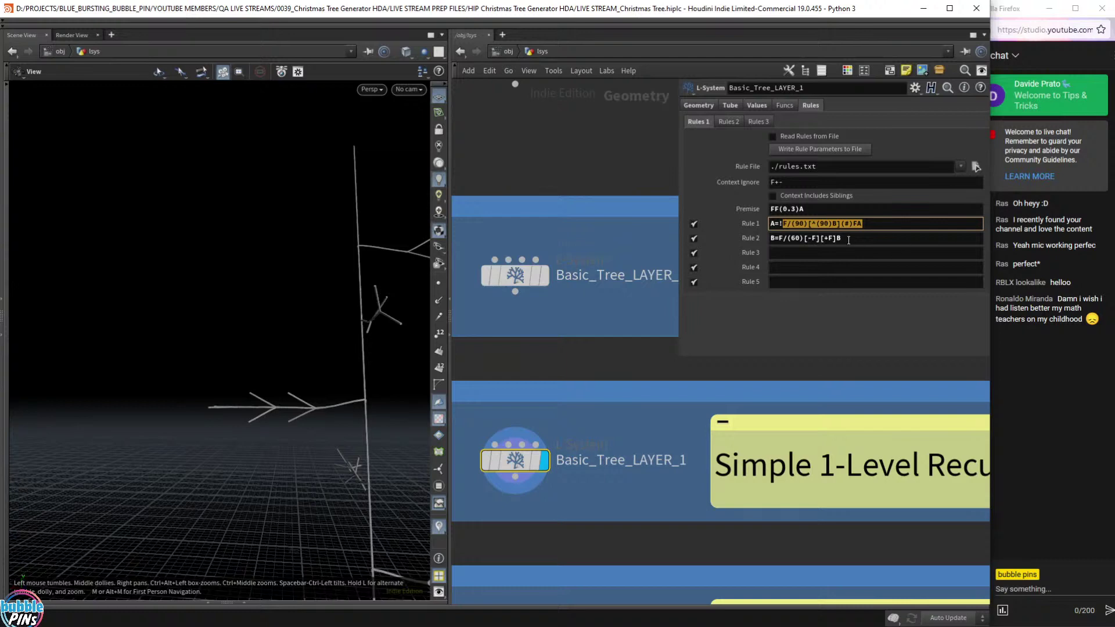
left_click(826, 228)
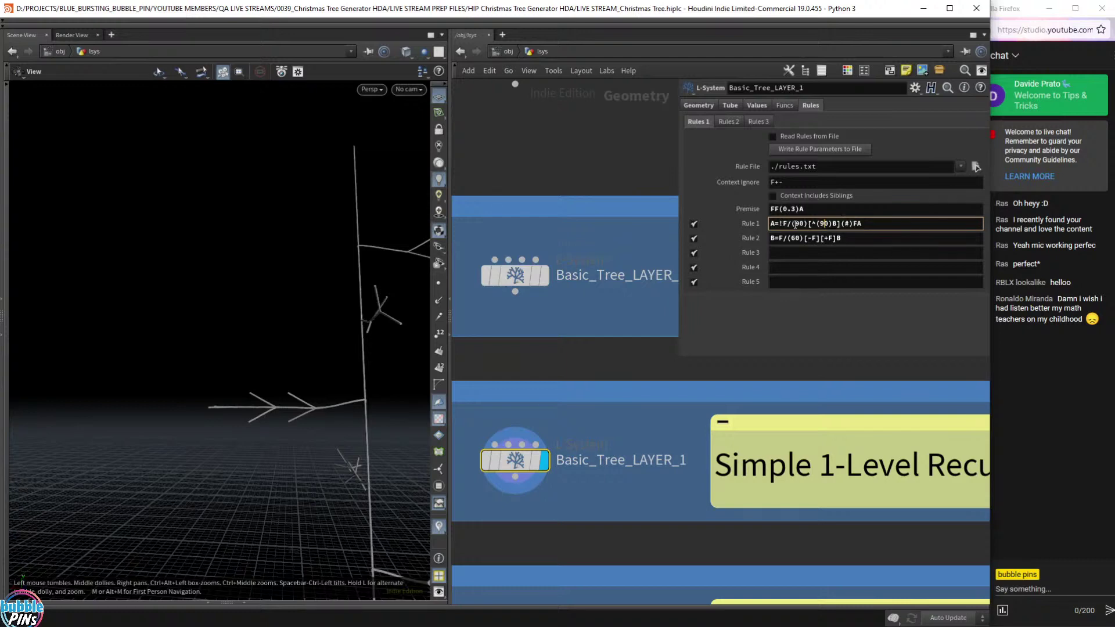
mouse_move(317, 305)
right_mouse_down()
mouse_move(277, 147)
mouse_move(280, 102)
right_mouse_up()
right_click_drag(281, 401, 278, 130)
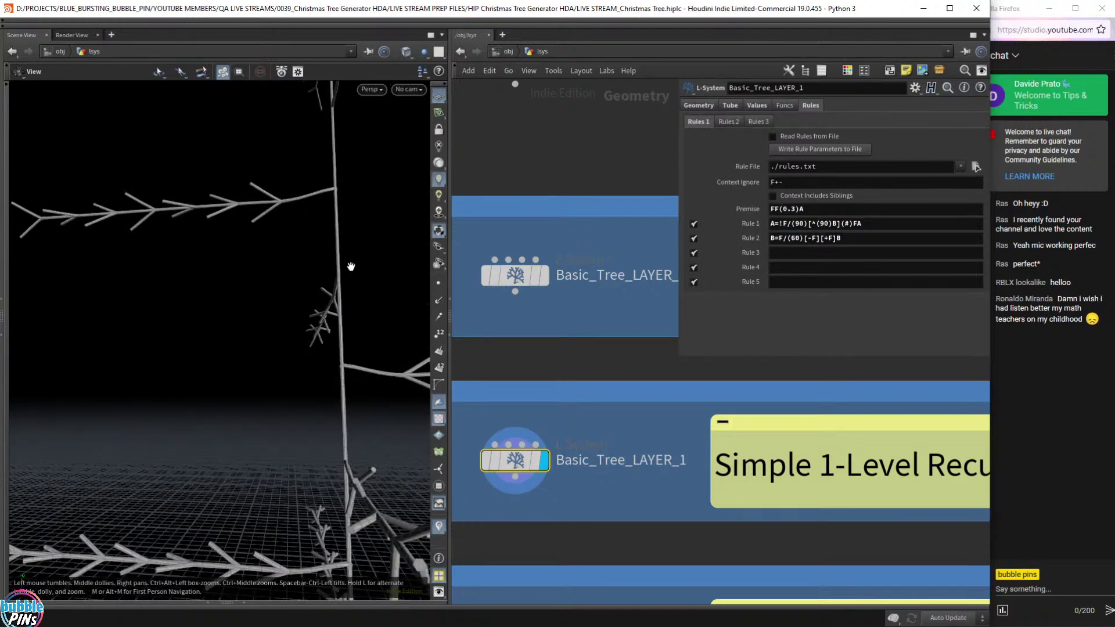
Select and display the Basic_Tree_LAYER_2 node, and examine its skeleton tree and rules.
scroll(668, 446, "down", 4)
middle_click_drag(662, 471, 652, 400)
scroll(622, 441, "up", 3)
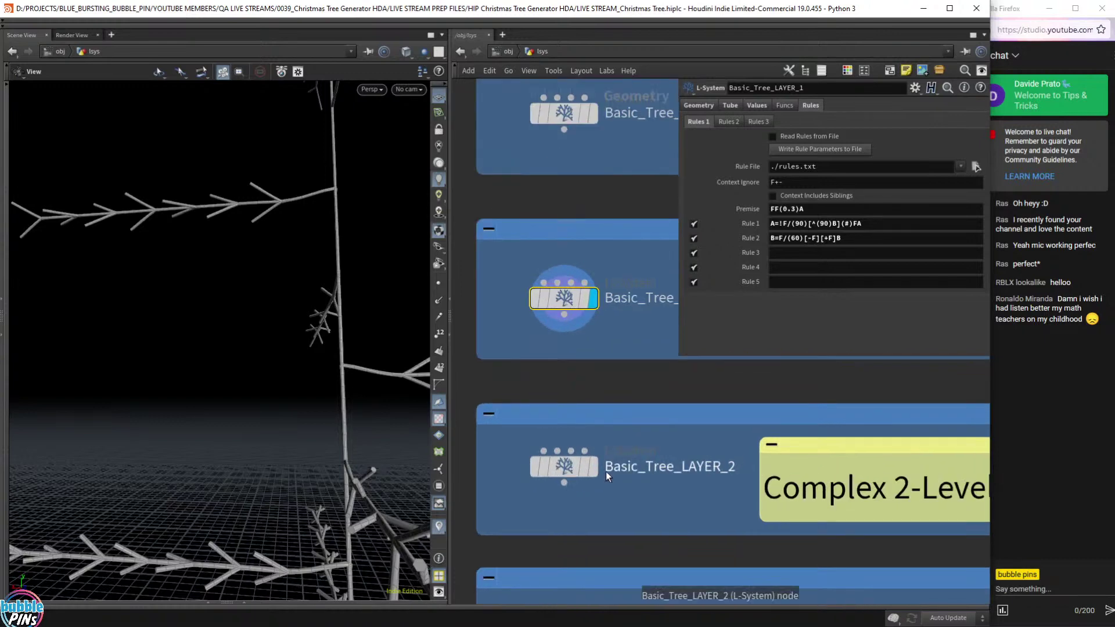
left_click(595, 473)
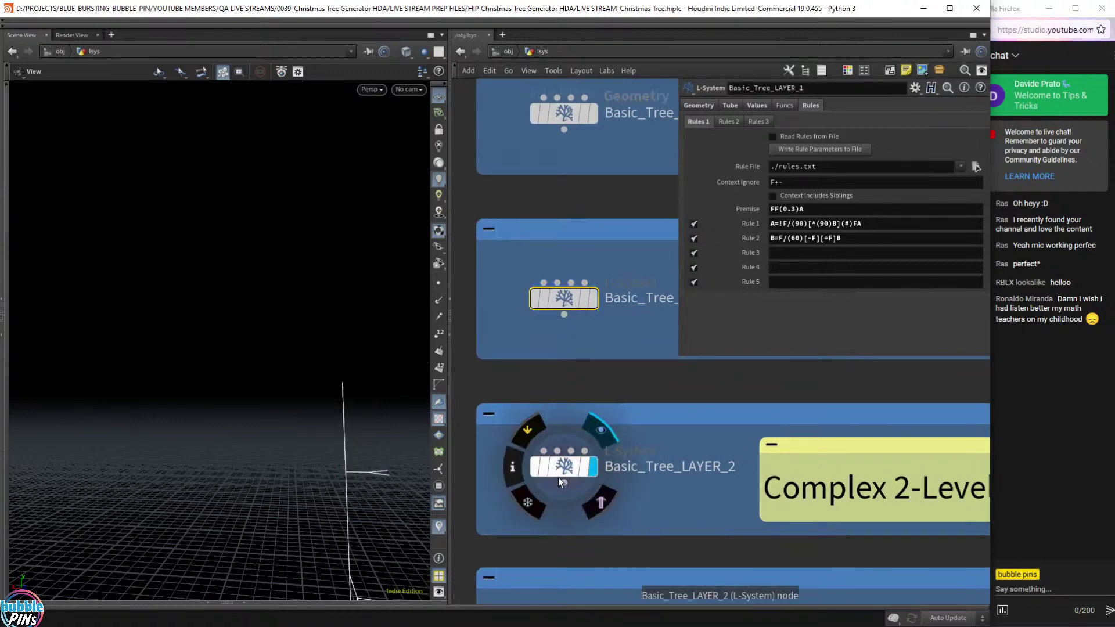
right_click_drag(346, 433, 289, 291)
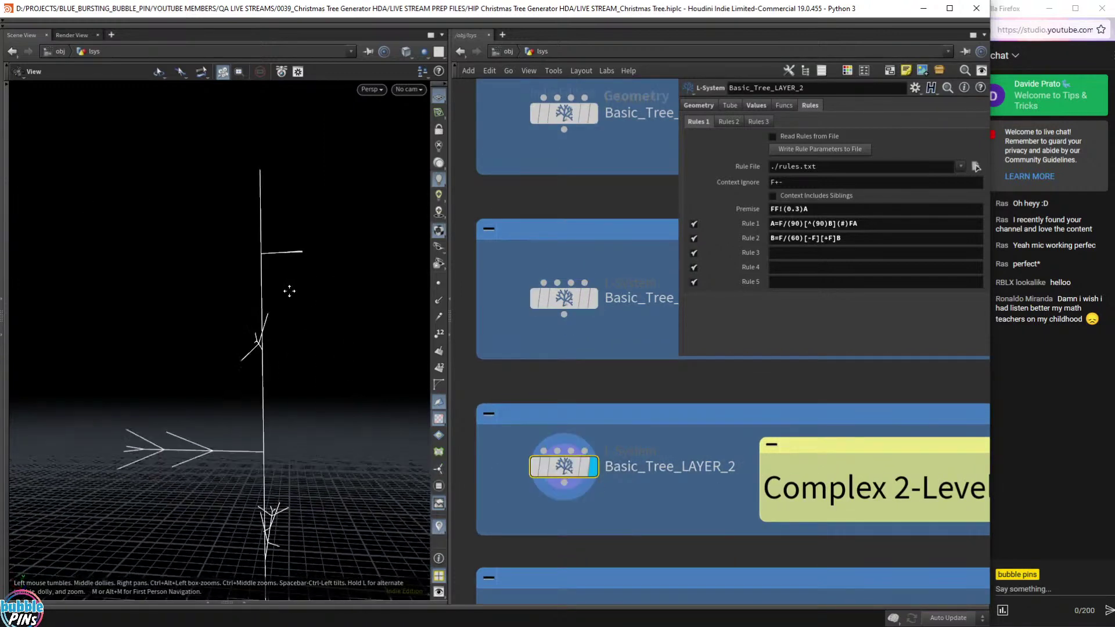
left_click_drag(289, 291, 362, 357)
scroll(329, 352, "down", 2)
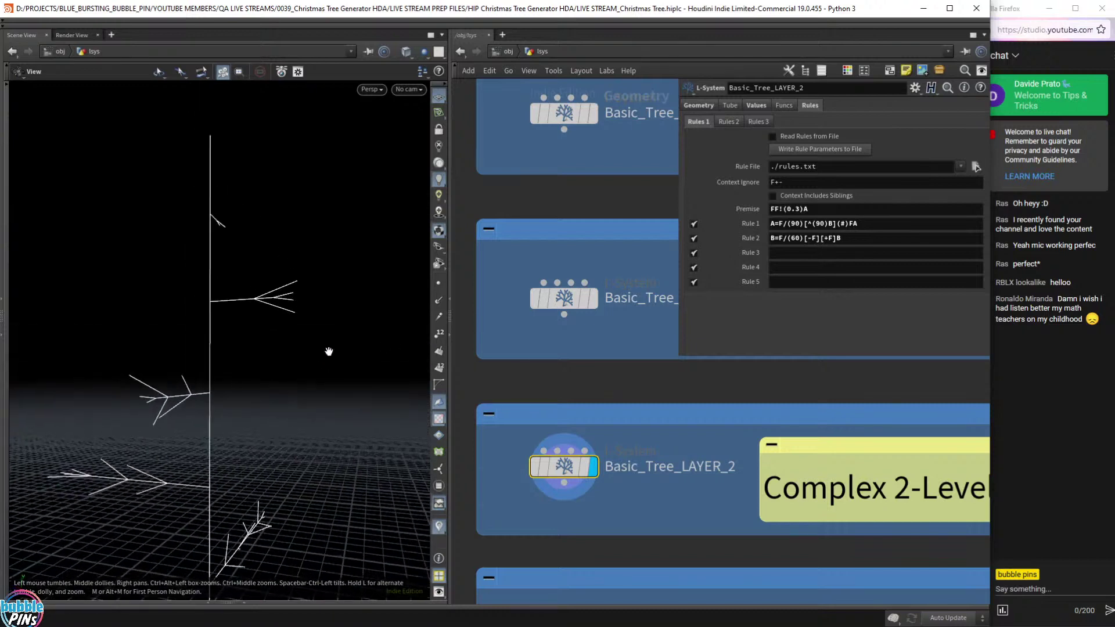
left_click_drag(633, 427, 626, 439)
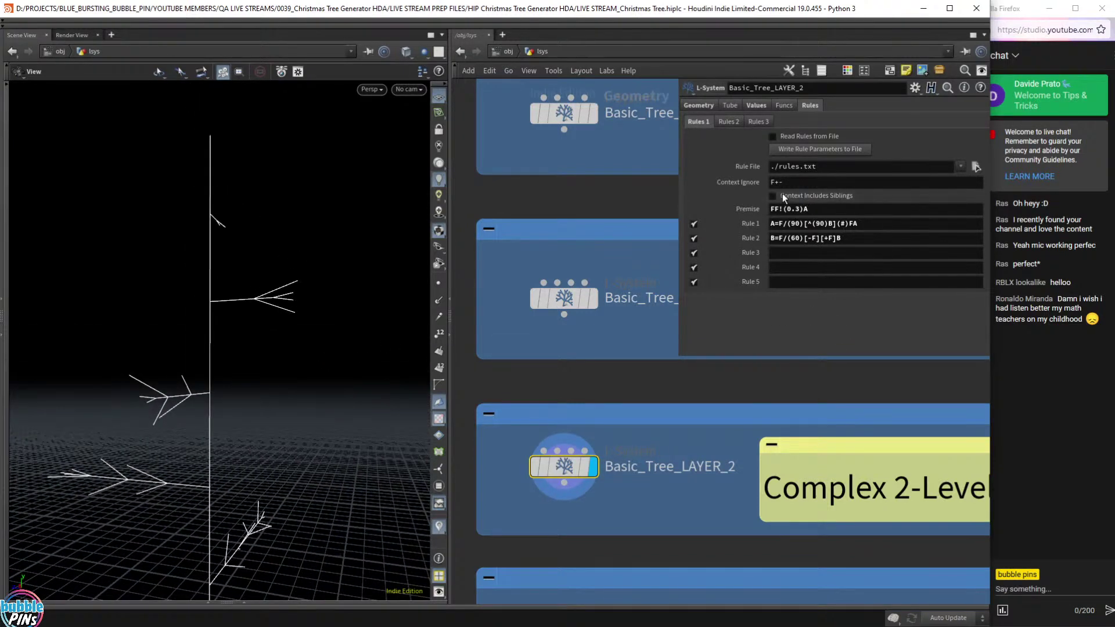
Select and display the Basic_Tree_LAYER_2_Groups node in the Primitive Groups section.
scroll(627, 409, "down", 3)
middle_click_drag(643, 584, 632, 469)
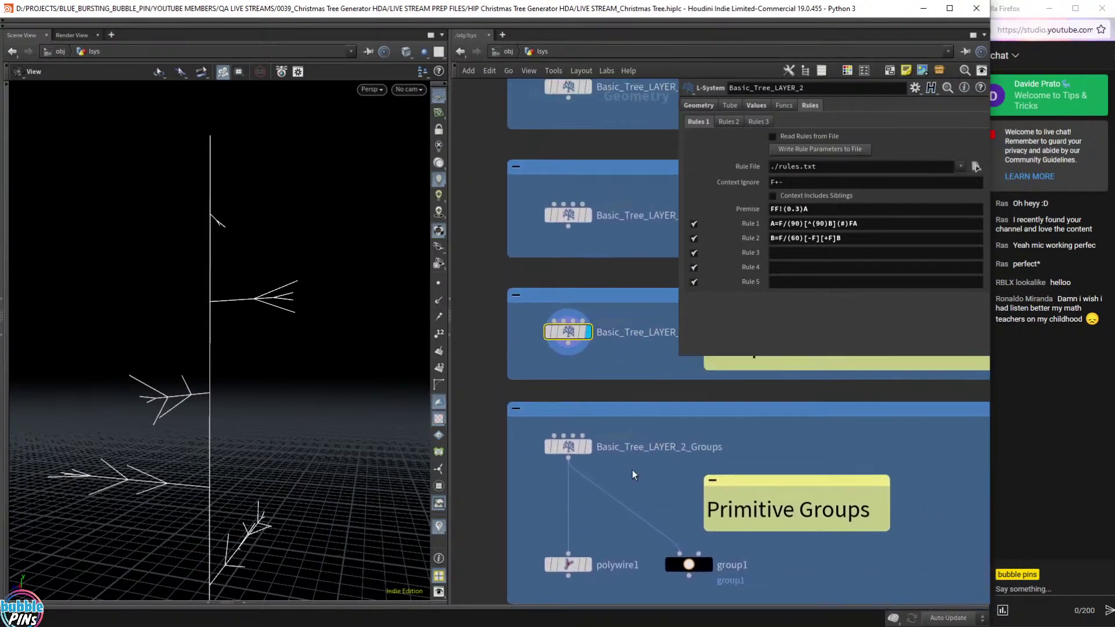
left_click(568, 447)
left_click(588, 446)
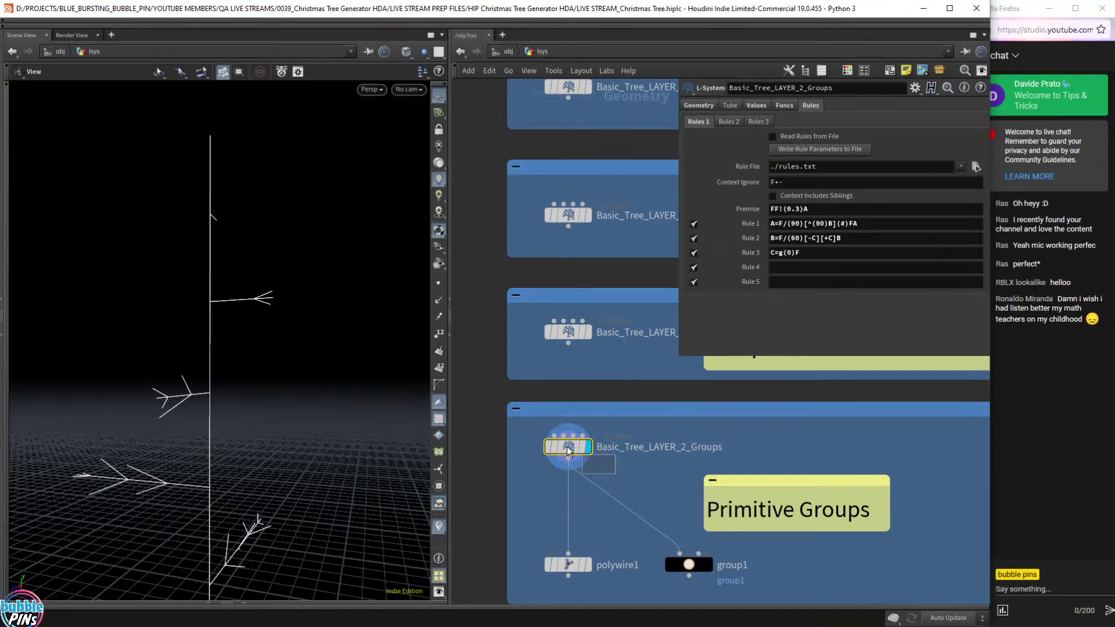
Review Rules 2 and 3 and clear Rule 3 so that C has no definition.
left_click(875, 239)
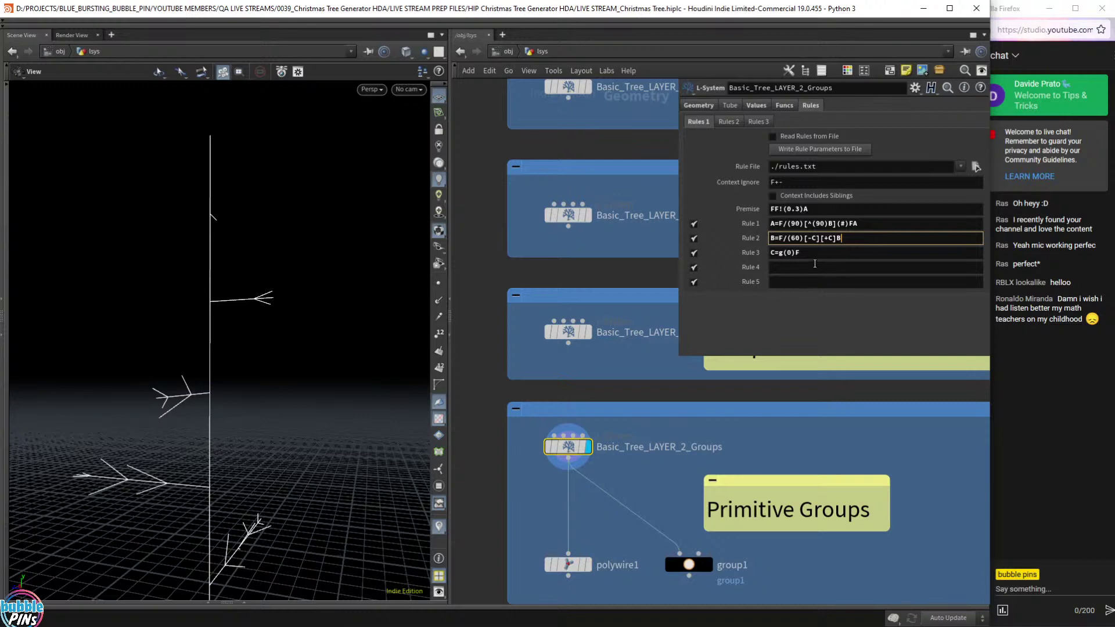
left_click(814, 254)
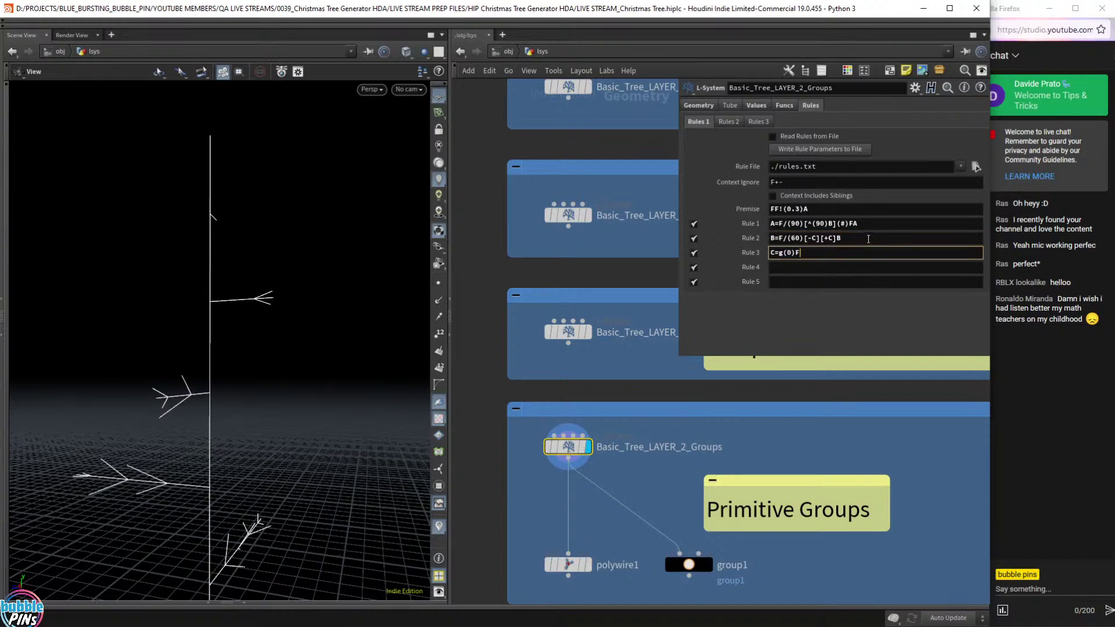
left_click(831, 238)
left_click(829, 254)
key("ctrl+a")
key("BackSpace")
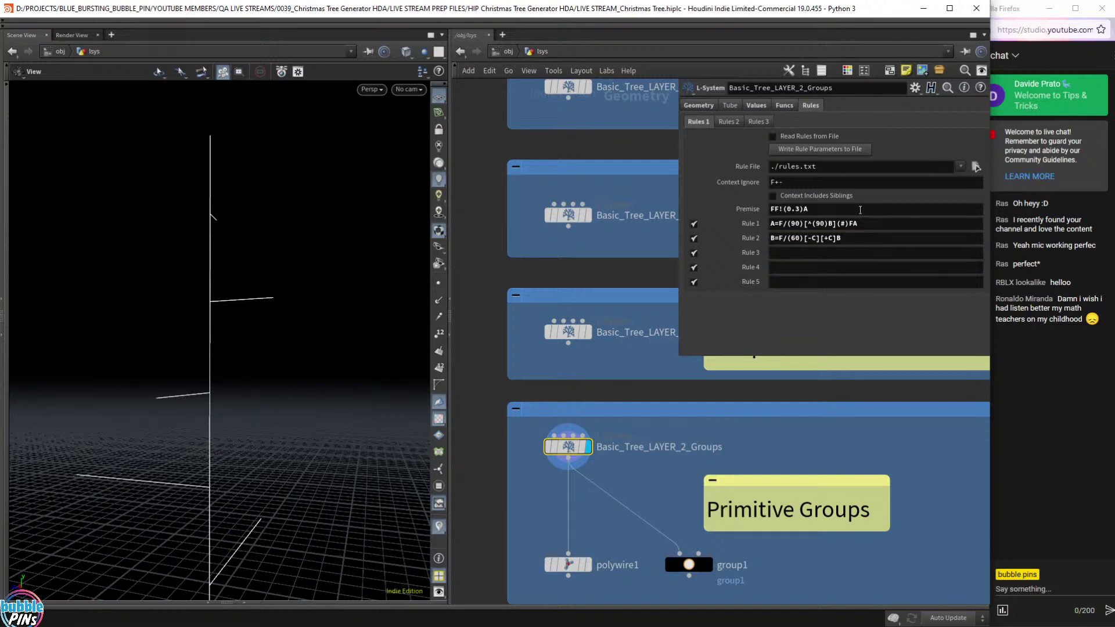
Turn on point display in the viewport, inspect the bare branches, and highlight the first C in Rule 2.
left_click(439, 284)
left_click_drag(267, 348, 304, 340)
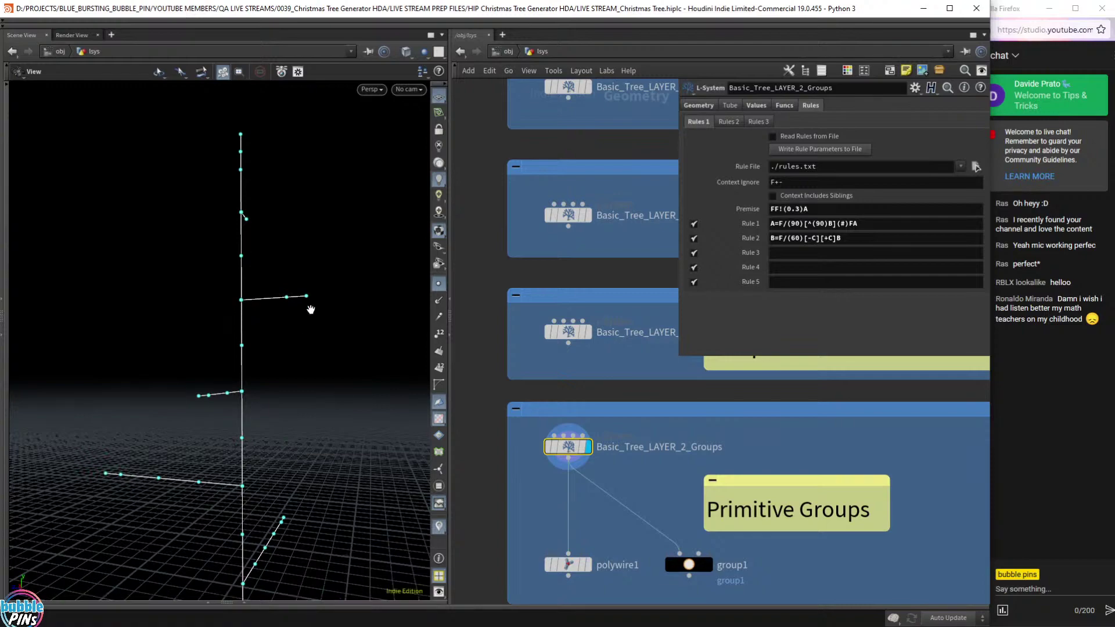
left_click_drag(281, 410, 259, 398)
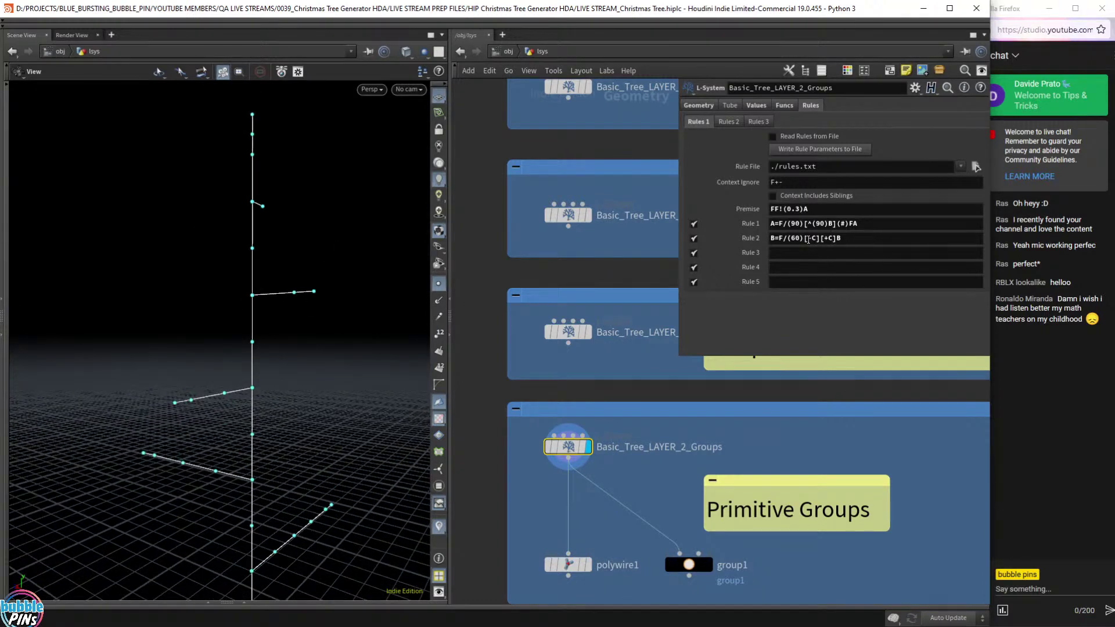
left_click_drag(812, 239, 815, 239)
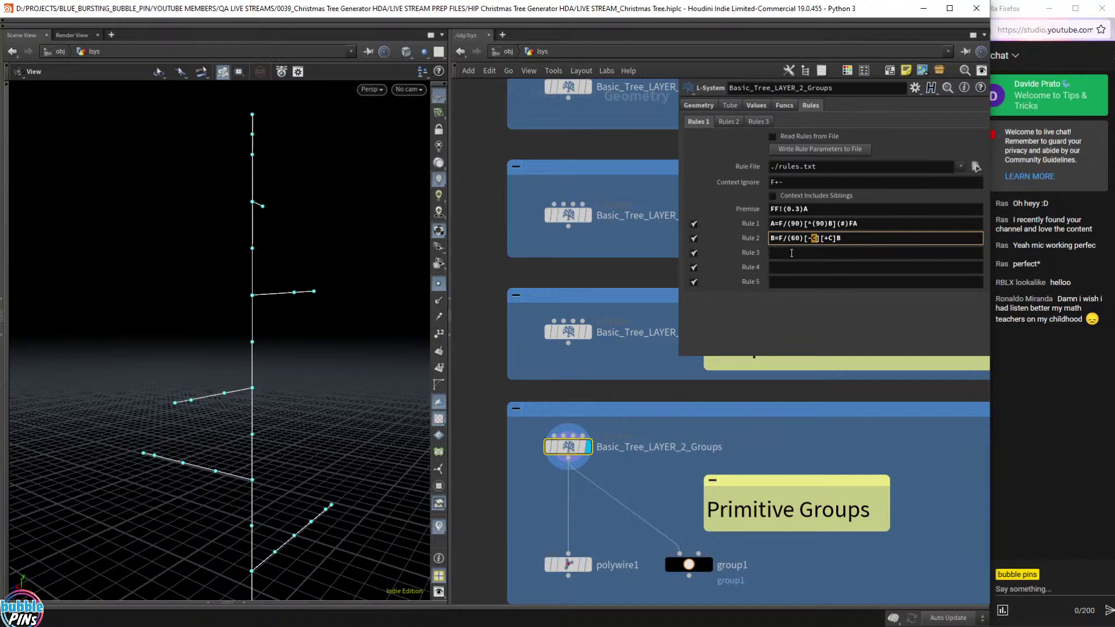
Define Rule 3 as C=F, leaving out the g(0) group operator.
left_click(791, 253)
type("C=g(0)F")
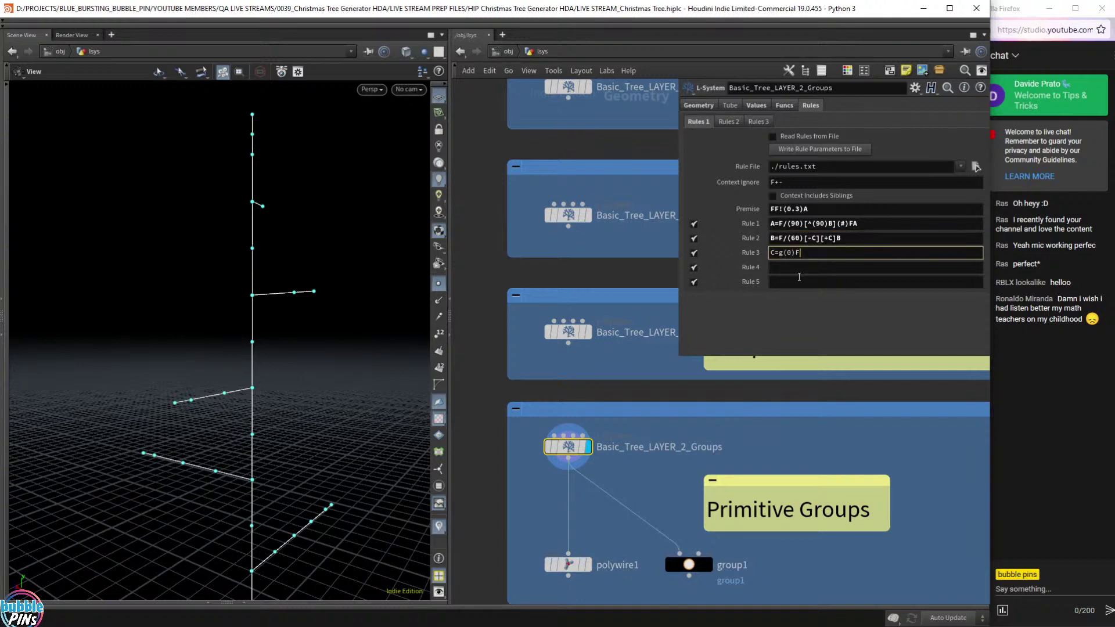
key("shift+Left")
key("shift+Left")
key("Right")
key("shift+Left")
key("shift+Left")
key("shift+Left")
key("shift+Left")
key("BackSpace")
key("Return")
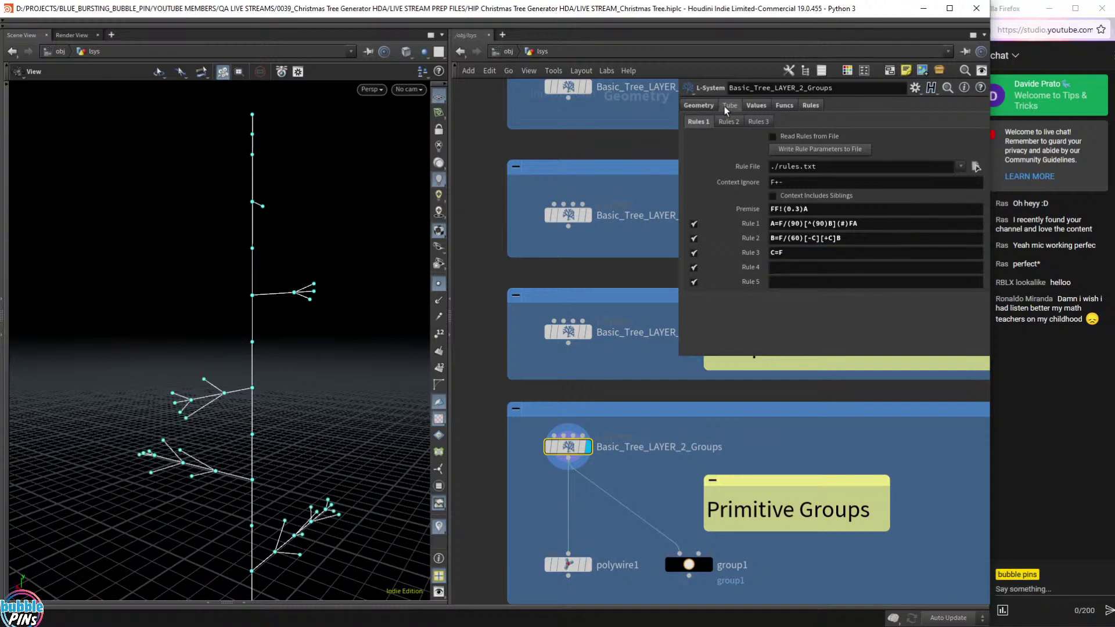
Reduce Generations on Basic_Tree_LAYER_2_Groups to 0.
left_click(702, 106)
left_click_drag(898, 138, 799, 143)
scroll(327, 320, "down", 2)
right_click_drag(327, 320, 268, 253)
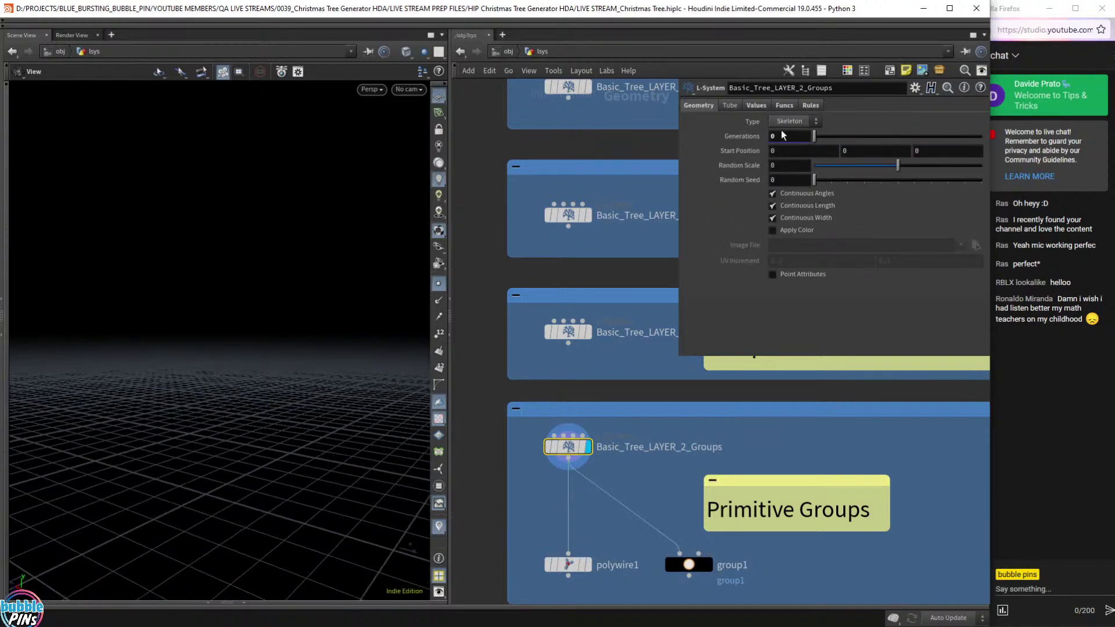
Grow the bare tree gradually by raising Generations on Basic_Tree_LAYER_2_Groups to 9.2.
left_click_drag(820, 138, 863, 137)
middle_click_drag(297, 382, 273, 379)
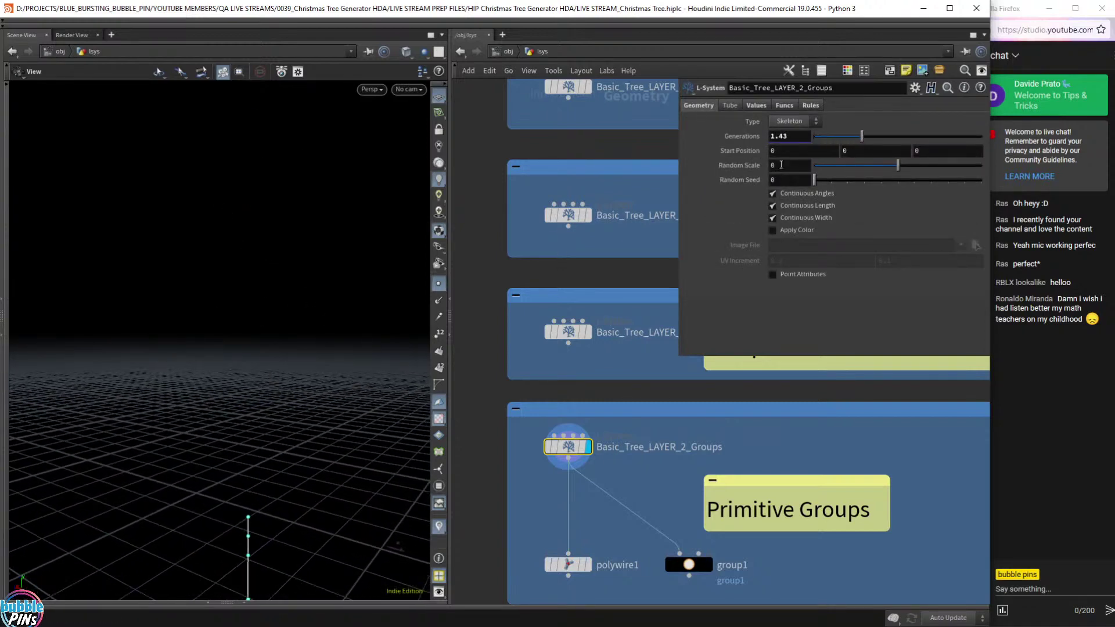
left_click_drag(864, 138, 990, 142)
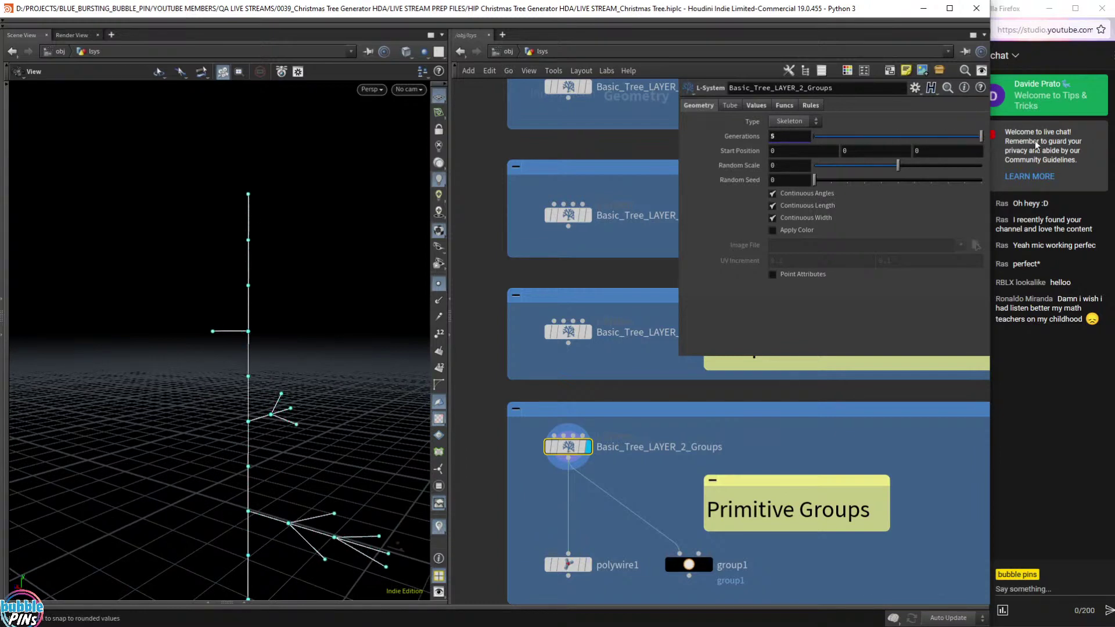
left_click(787, 137)
scroll(788, 137, "up", 8)
scroll(788, 138, "up", 18)
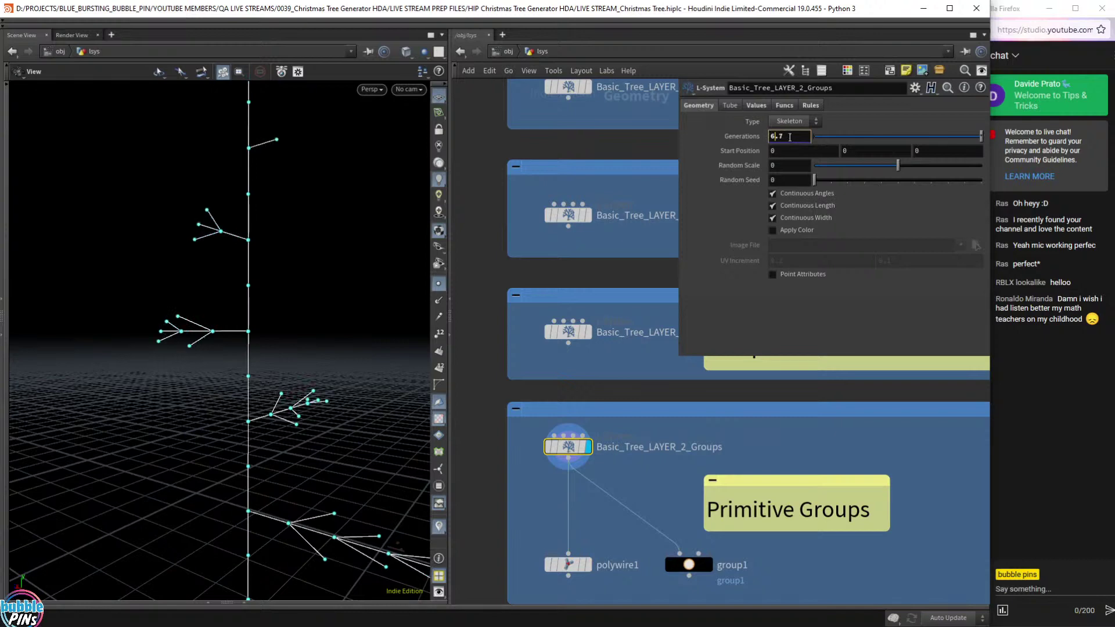
scroll(794, 137, "up", 10)
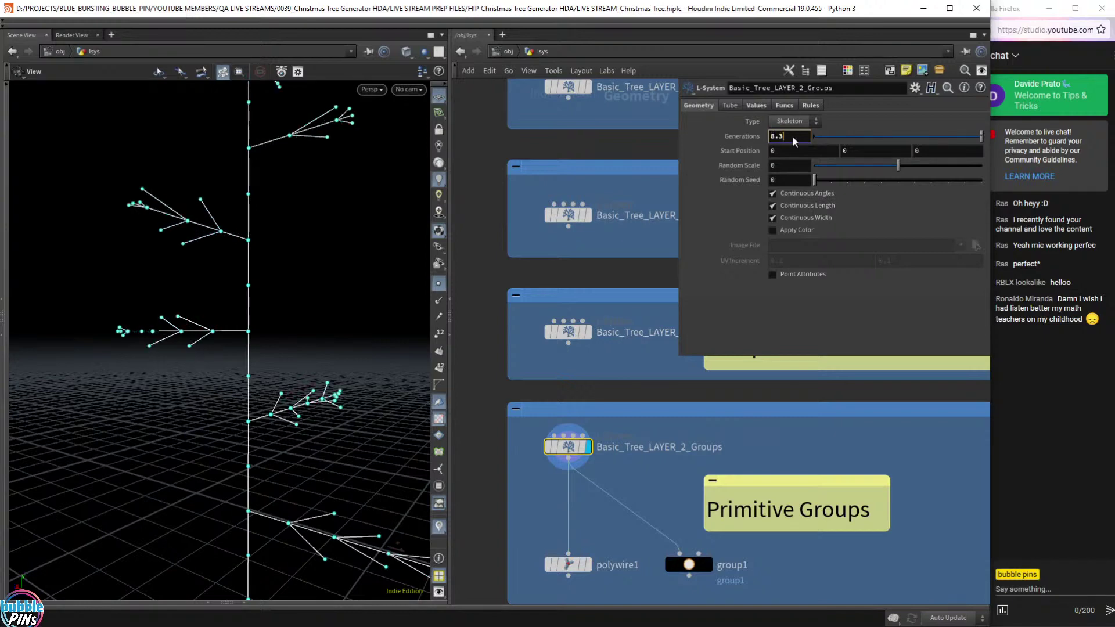
scroll(790, 137, "up", 6)
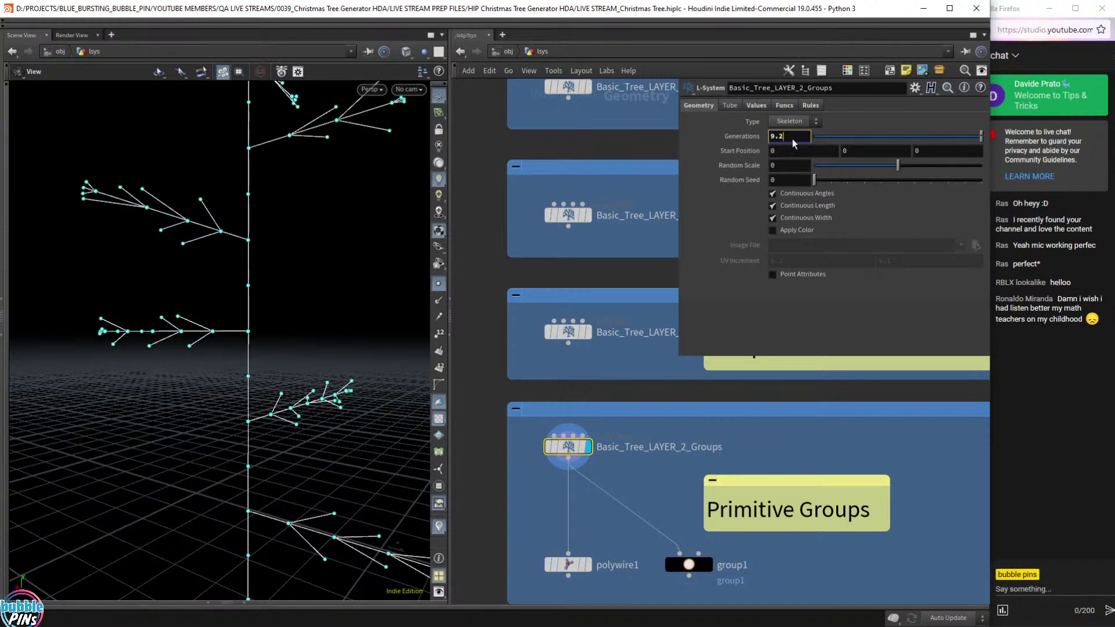
left_click(915, 87)
left_click(924, 114)
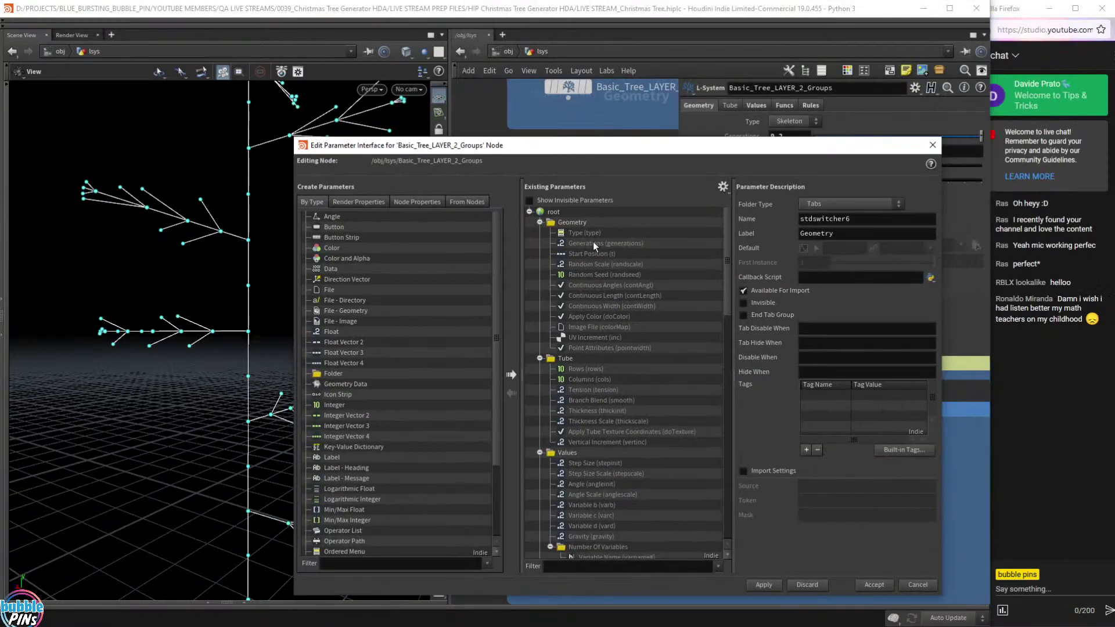
left_click(593, 243)
key("ctrl+a")
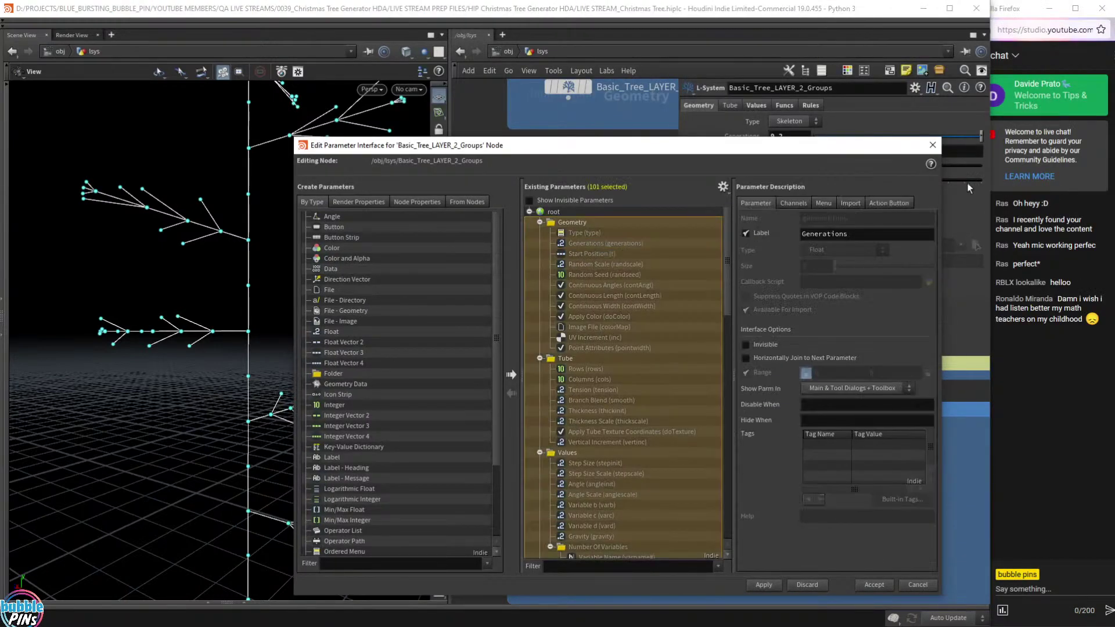
left_click(931, 146)
Raise Generations to 16.9 and inspect the paired side twigs along one branch up close.
left_click(791, 137)
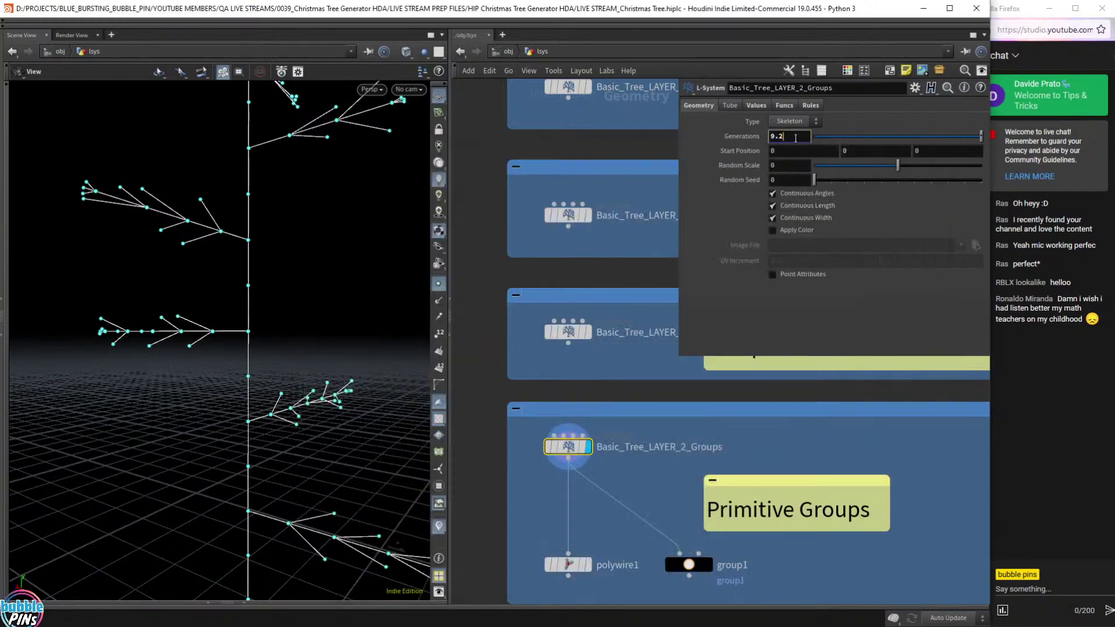
scroll(796, 138, "up", 4)
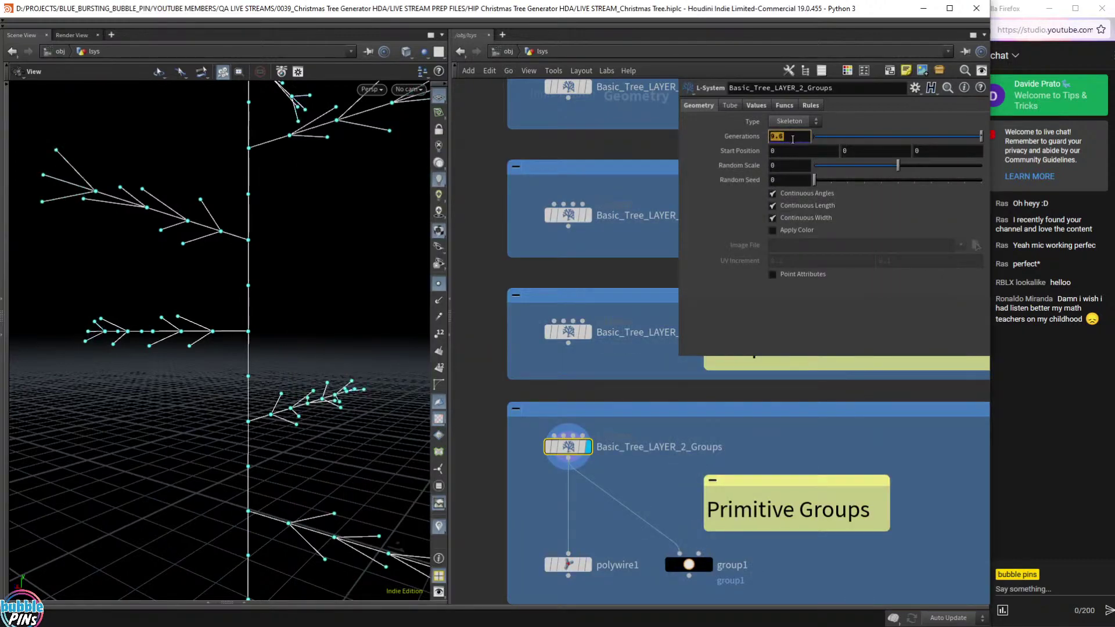
middle_click_drag(793, 140, 1103, 137)
left_click_drag(75, 351, 261, 352)
scroll(261, 351, "up", 5)
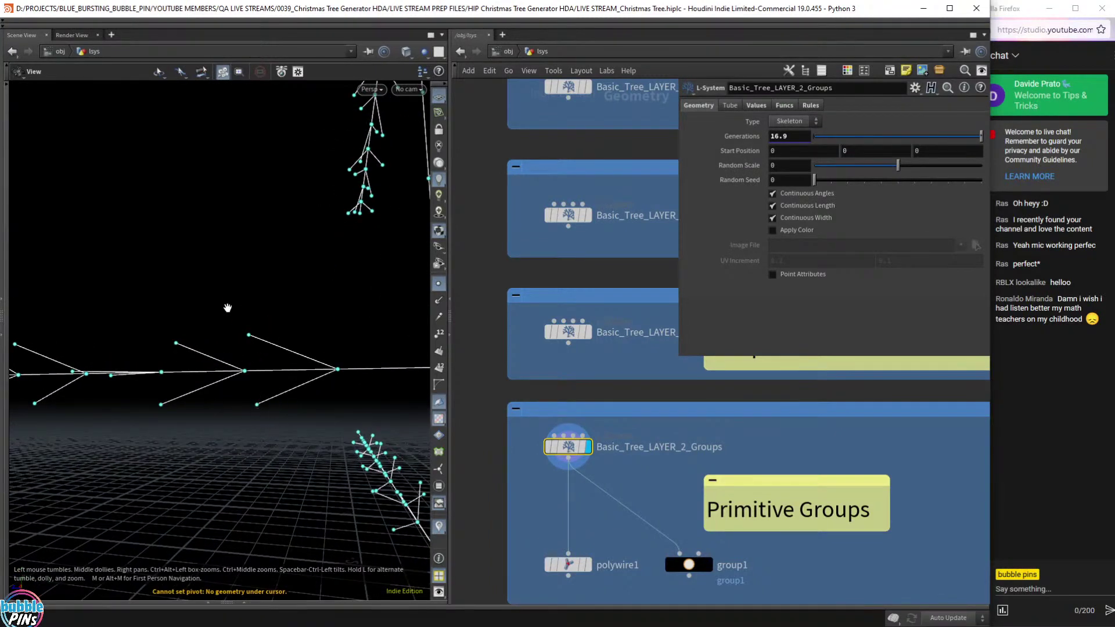
Insert the group operator g(0) before F in Rule 3 so that it reads C=g(0)F.
left_click(811, 105)
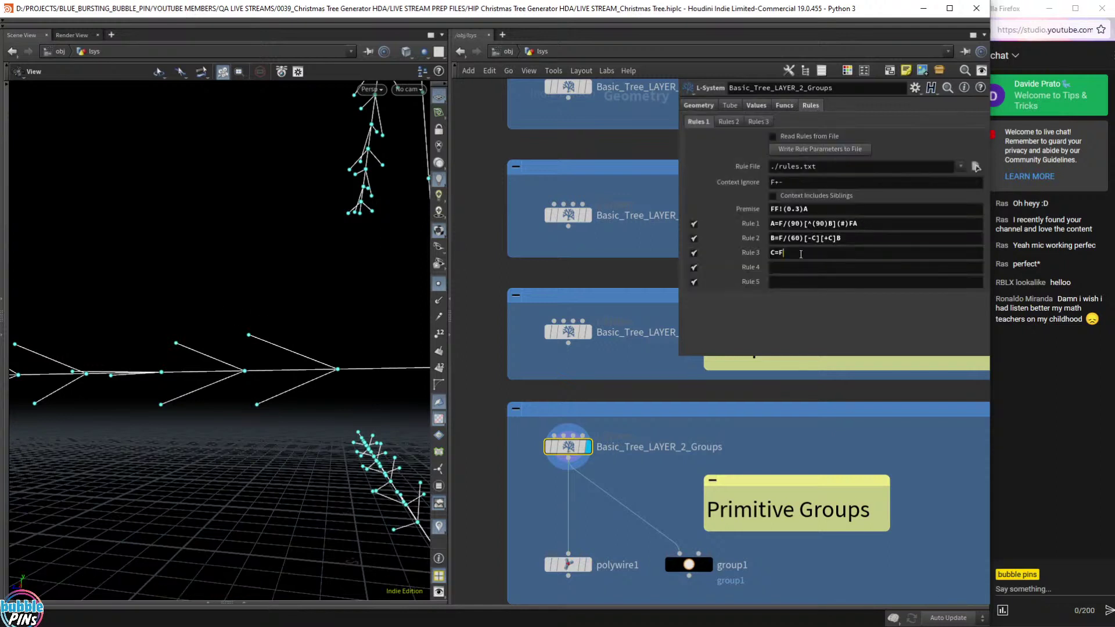
left_click(801, 254)
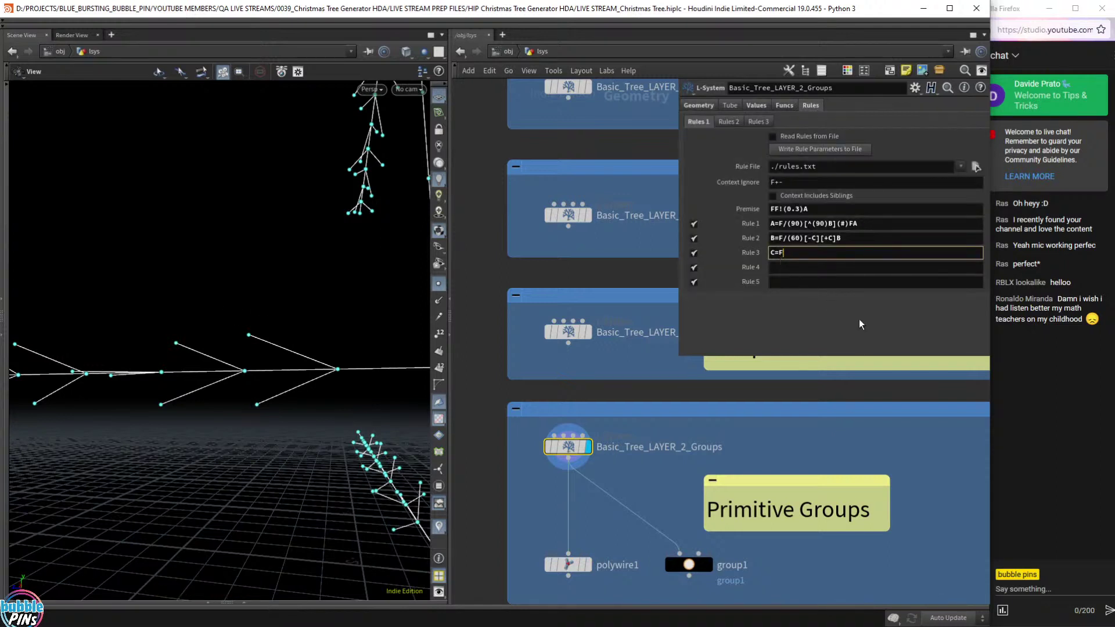
left_click(778, 254)
type("g(0)")
key("Return")
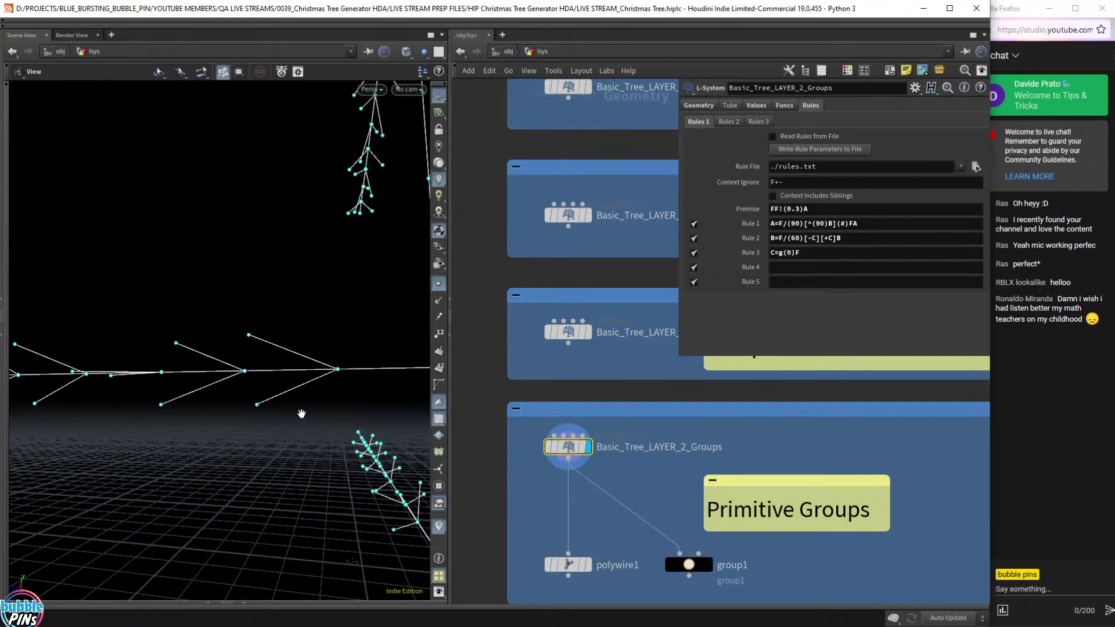
Examine the parts of Rule 3 by highlighting the g operator, its index in parentheses and the F that follows.
left_click(783, 253)
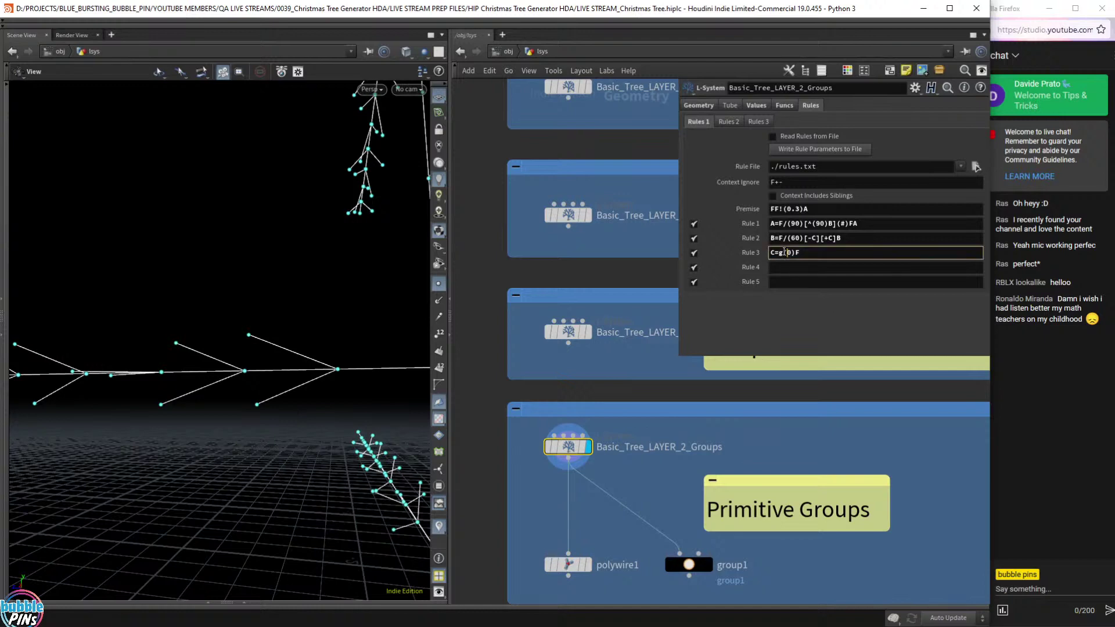
mouse_move(779, 256)
left_mouse_down()
mouse_move(793, 257)
mouse_move(784, 262)
left_mouse_up()
left_click(787, 255)
key("Left")
key("Right")
key("Right")
key("Left")
key("Left")
key("shift+Right")
key("shift+Right")
key("shift+Right")
key("shift+Right")
left_click(810, 253)
left_click_drag(802, 253, 796, 254)
left_click_drag(783, 253, 791, 254)
left_click(802, 259)
Examine the L-System's Group Prefix lsys_ and compare it with the group index 0 in Rule 3.
left_click(785, 106)
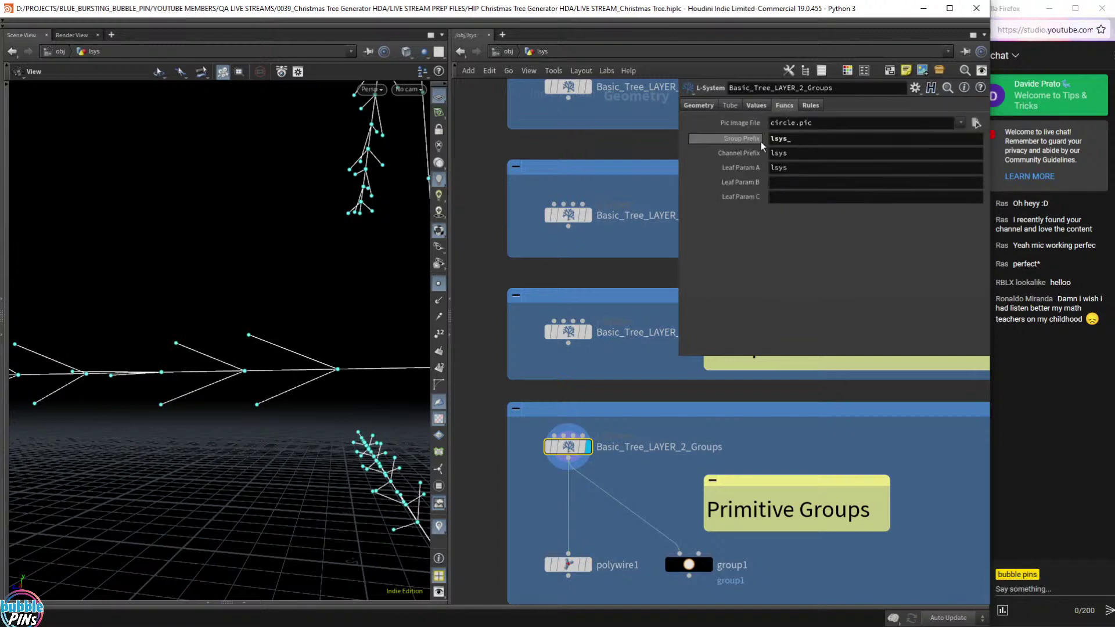
left_click_drag(794, 140, 770, 140)
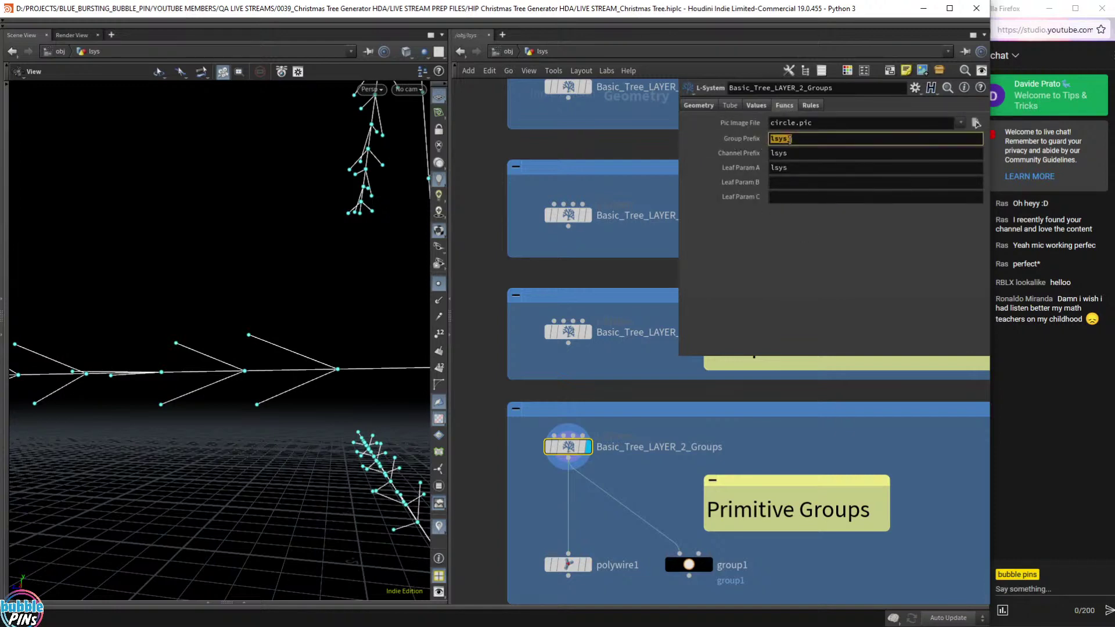
left_click(799, 139)
left_click_drag(794, 140, 786, 140)
left_click(801, 142)
left_click(813, 106)
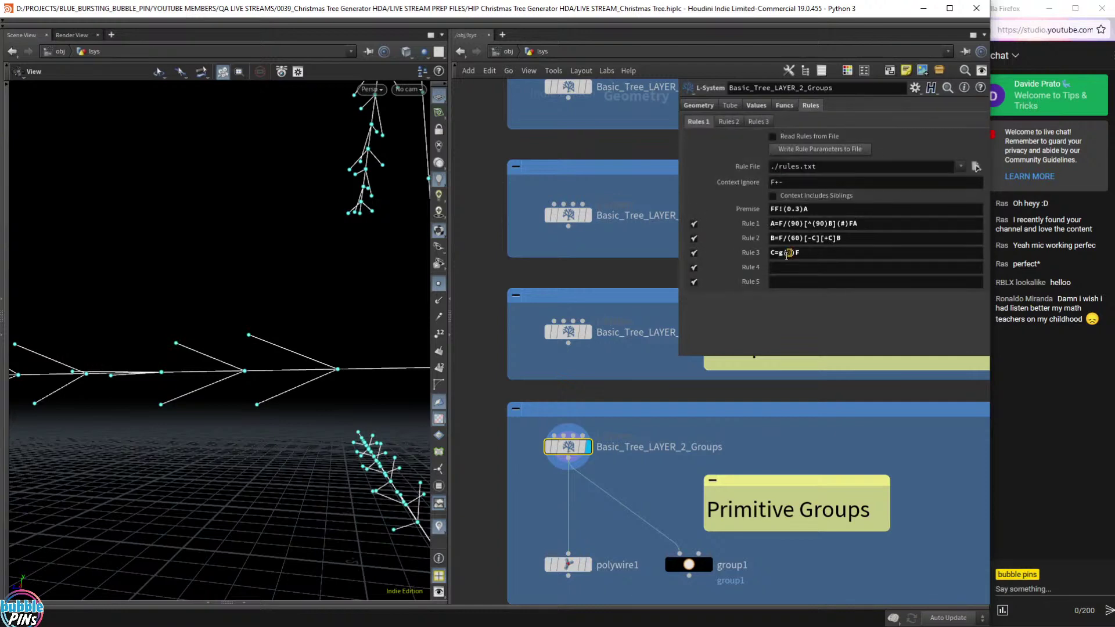
double_click(789, 254)
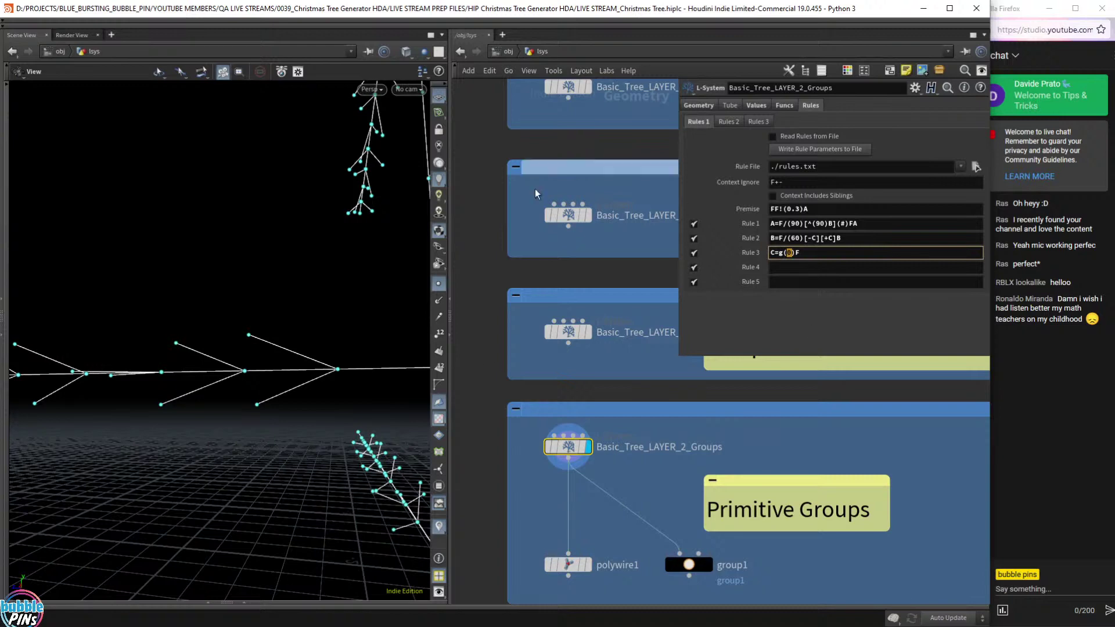
Select the group1 node to review its lsys_0 base group, and frame the whole tree in the viewport.
middle_click_drag(656, 480, 651, 401)
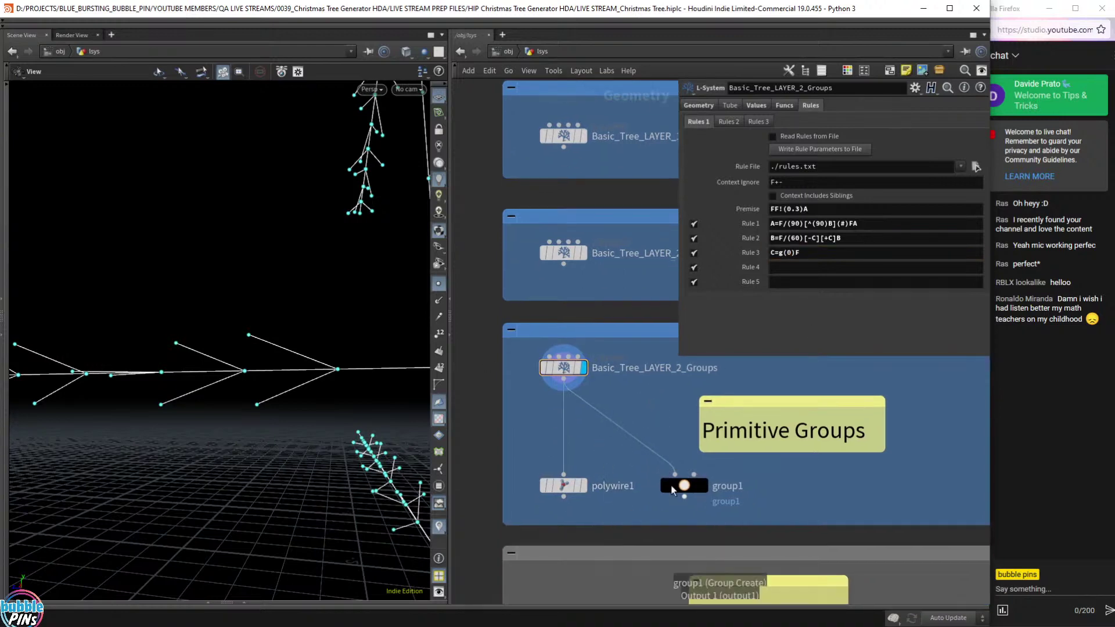
left_click(700, 490)
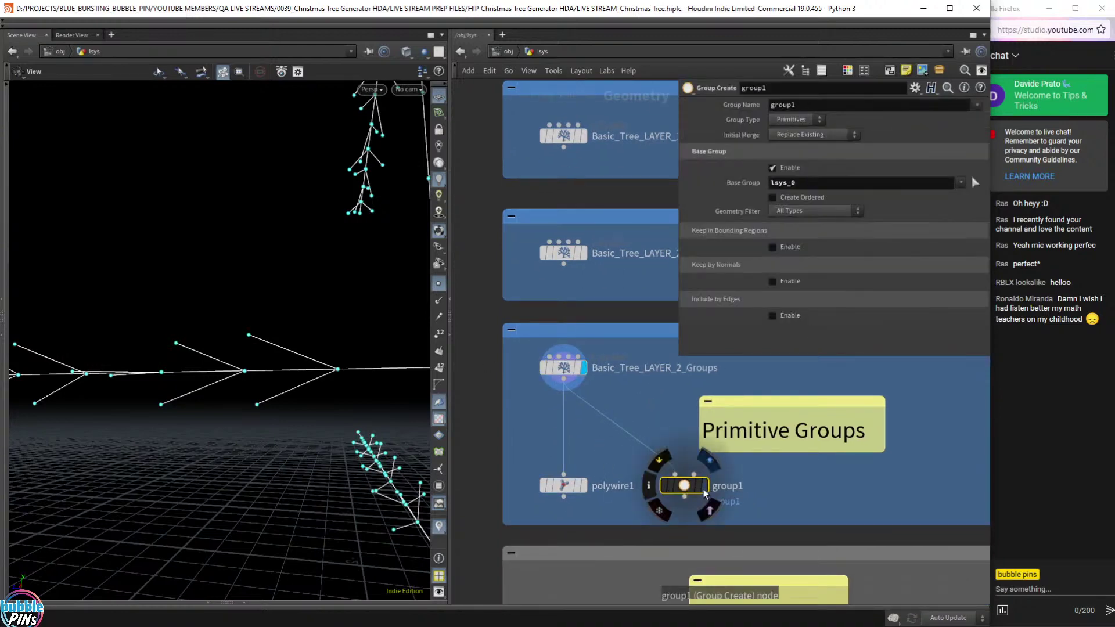
scroll(289, 369, "down", 2)
scroll(321, 372, "down", 2)
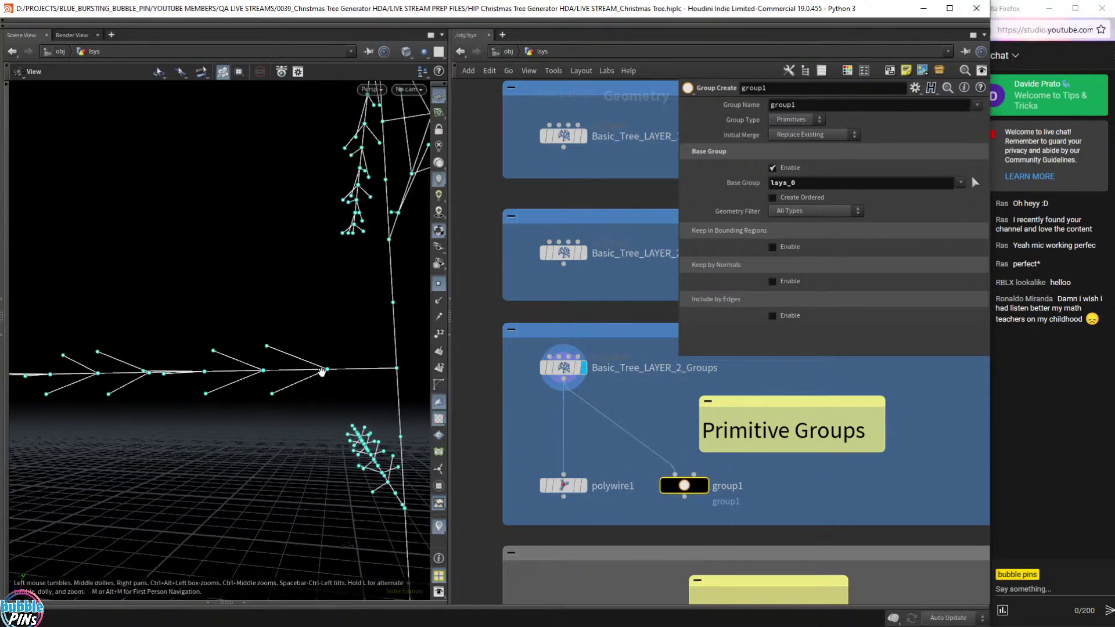
key("space+g")
left_click_drag(295, 343, 285, 327)
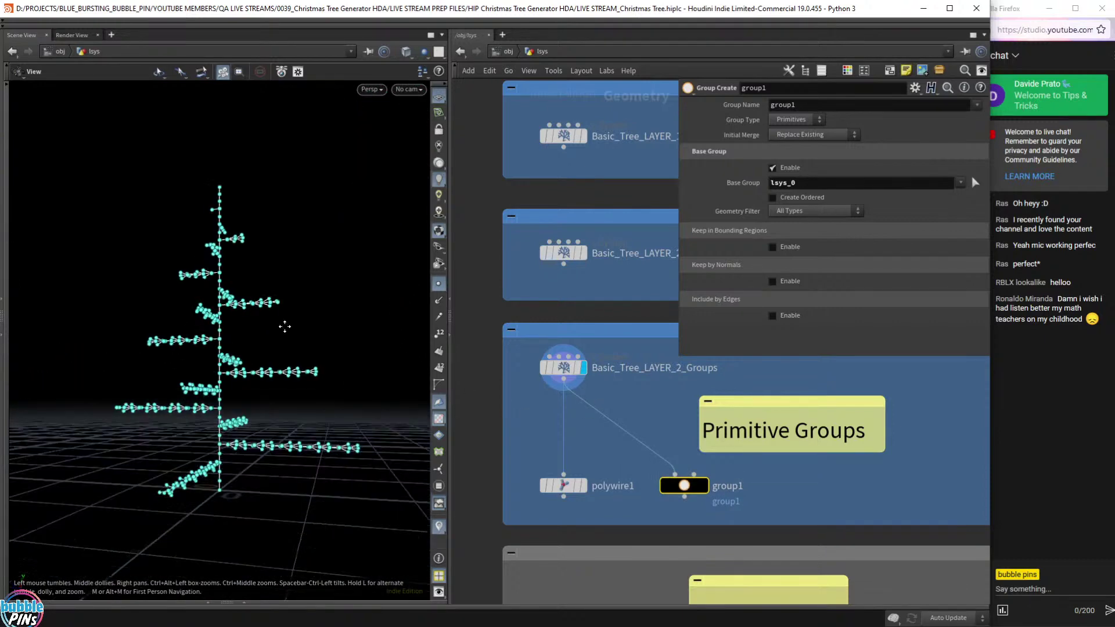
Turn off point display and the ortho grid in the viewport.
left_click(439, 284)
left_click_drag(302, 338, 271, 341)
scroll(272, 341, "up", 4)
right_click_drag(274, 347, 281, 335)
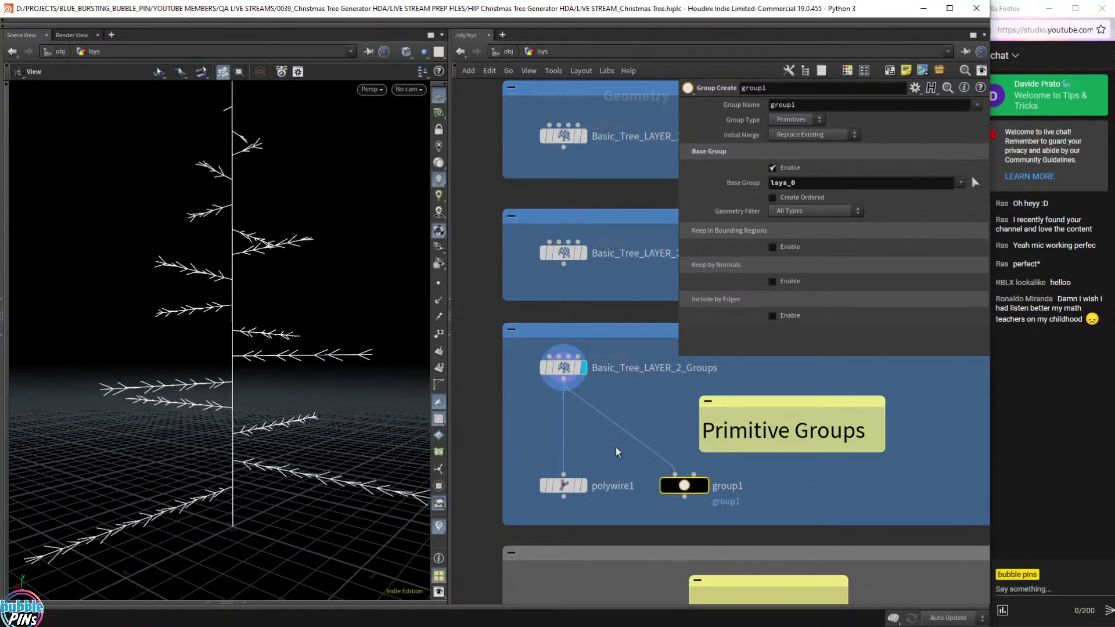
key("d")
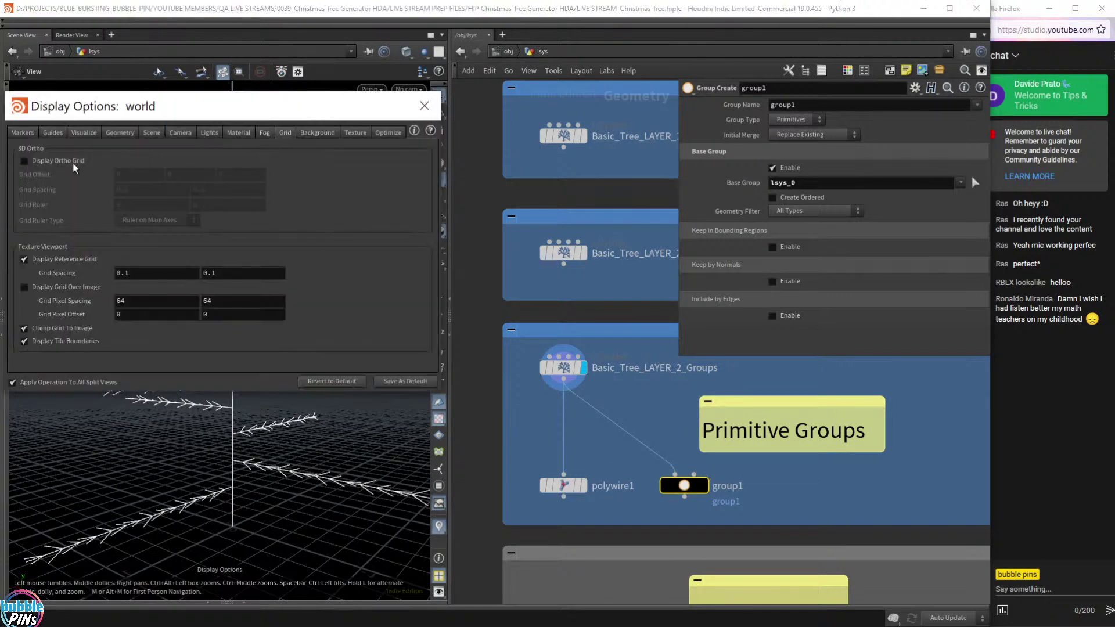
left_click(75, 163)
left_click(425, 105)
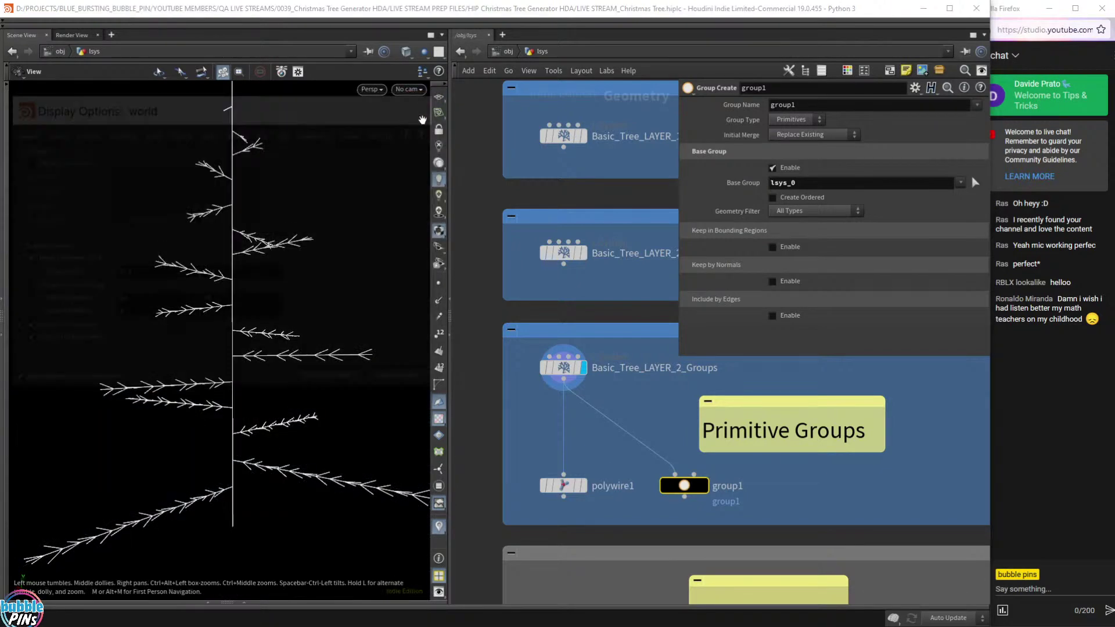
Display the group1 node's output and examine the highlighted twig primitives on the branches up close.
left_click(710, 494)
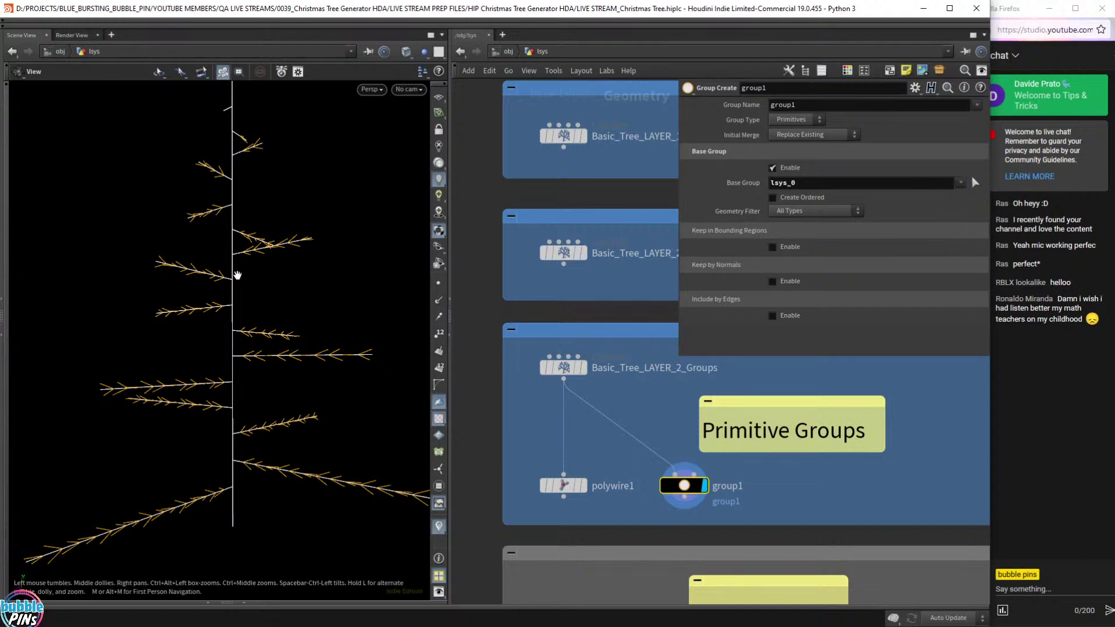
scroll(201, 278, "up", 10)
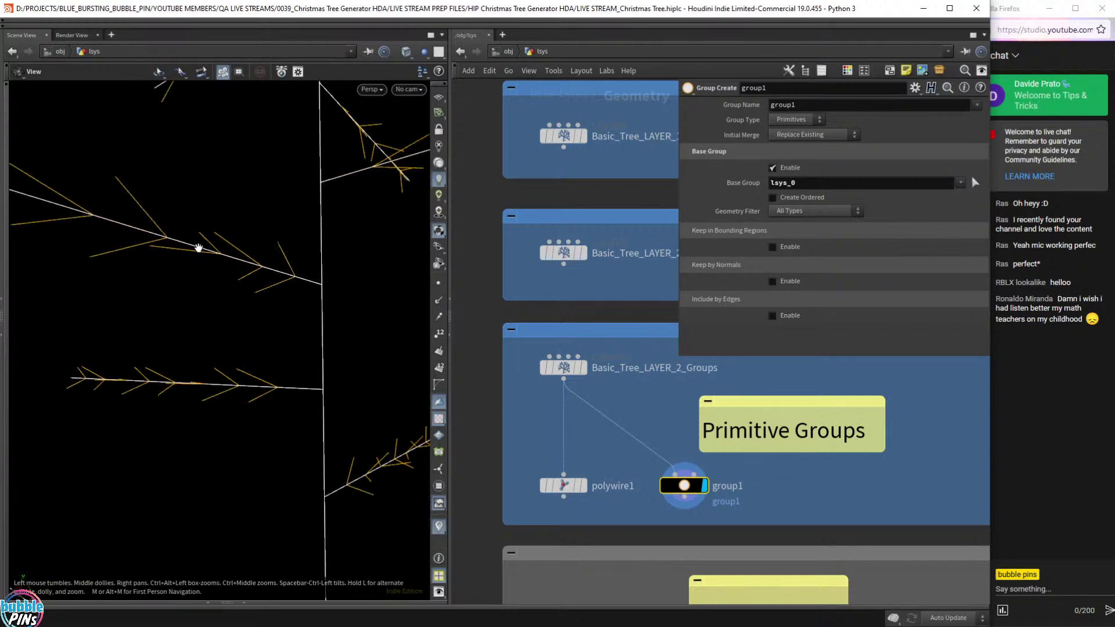
left_click_drag(199, 248, 251, 238)
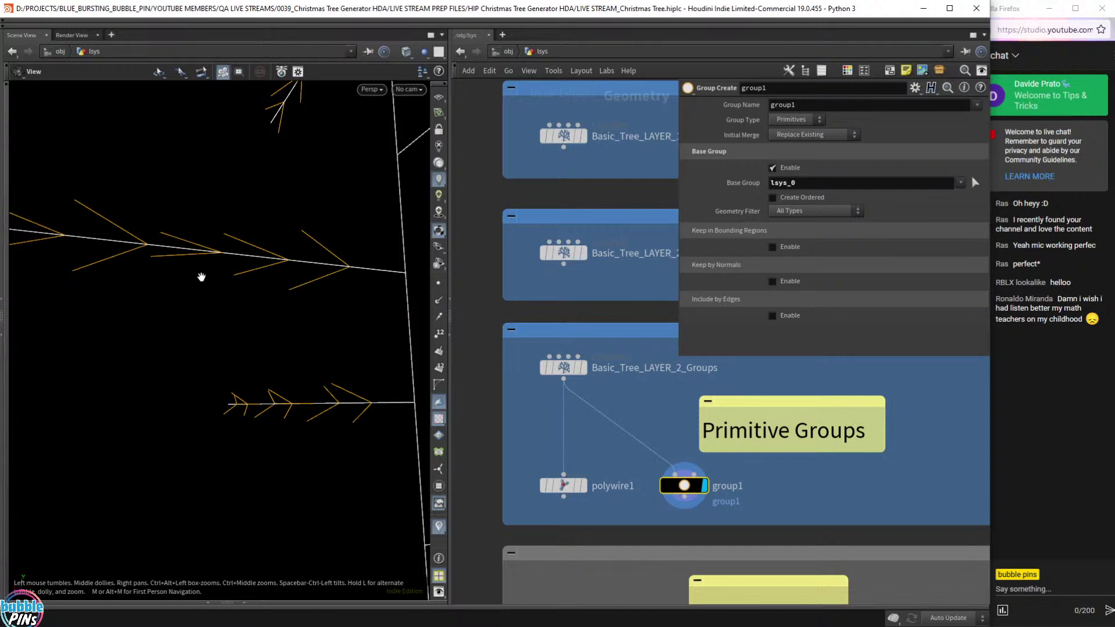
Display the polywire1 node's result in the viewport and highlight the lsys_0 entry in its Group parameter.
left_click_drag(262, 372, 340, 366)
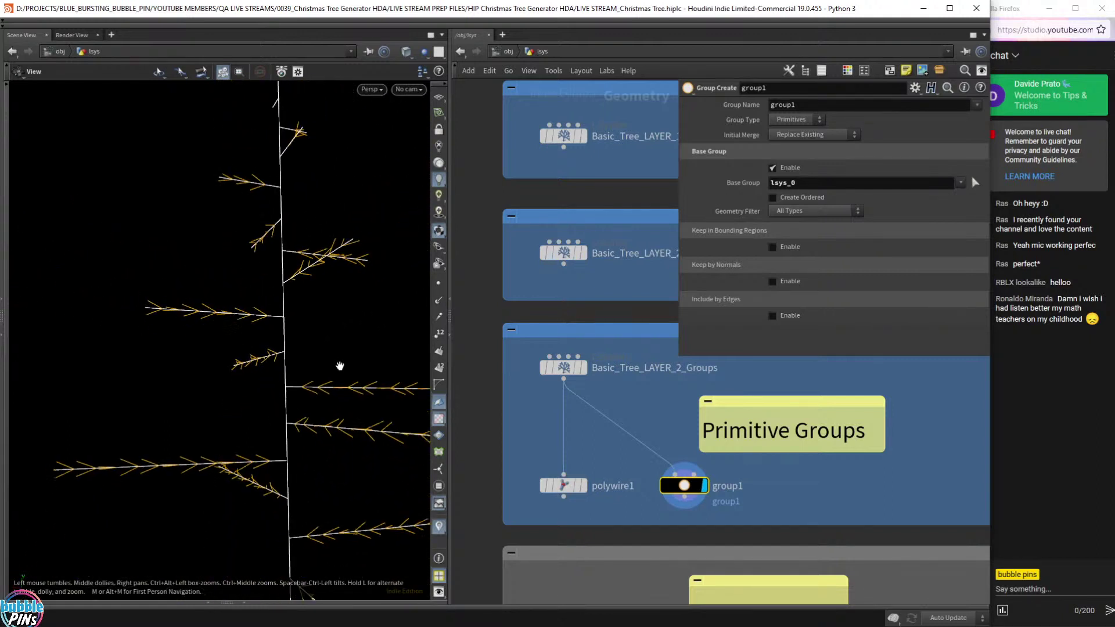
left_click(581, 490)
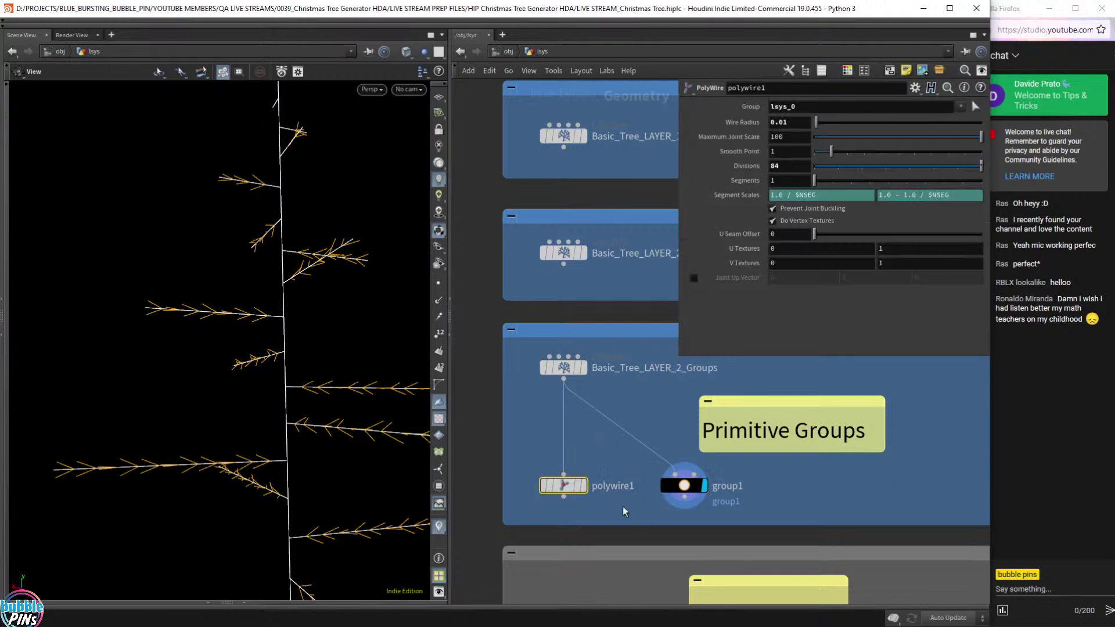
left_click(583, 488)
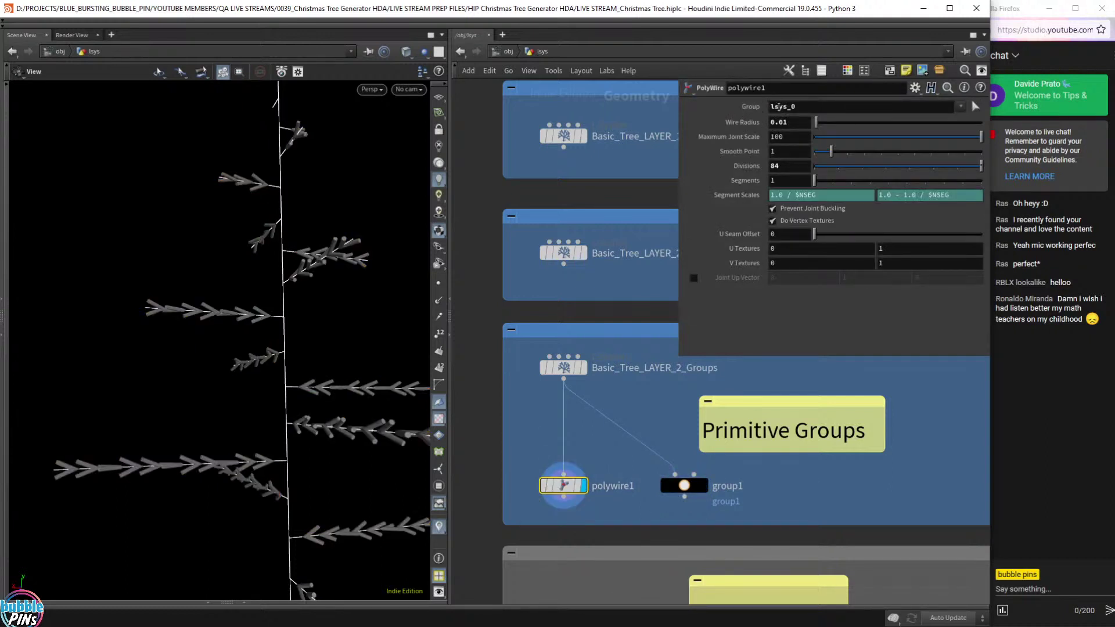
double_click(800, 108)
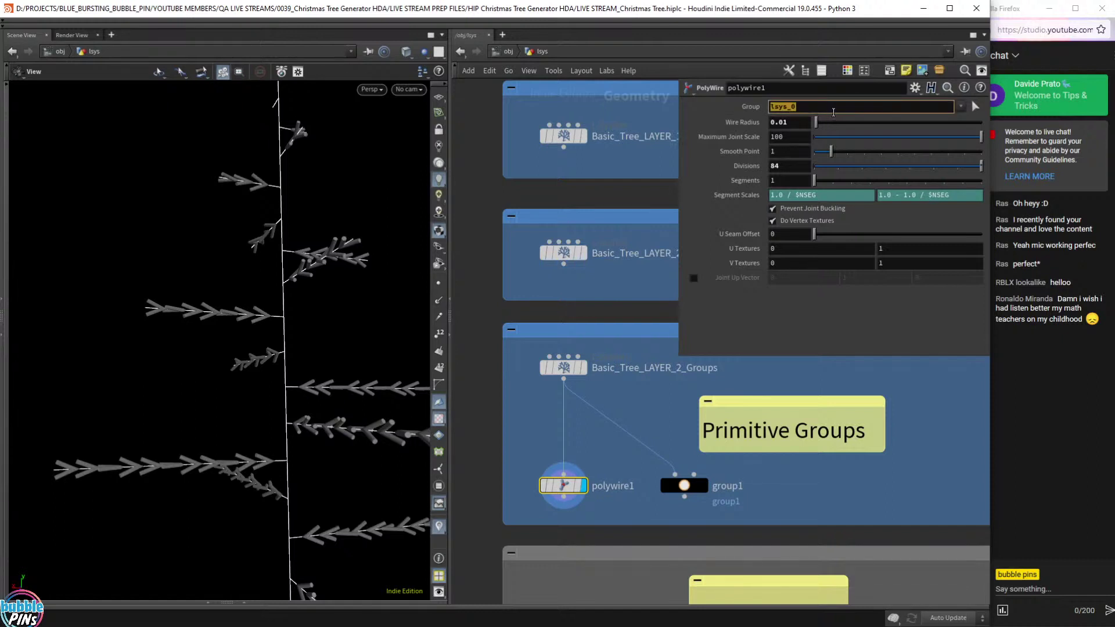
Examine from several angles and distances which parts of the tree polywire1 thickens in the viewport.
left_click_drag(155, 221, 320, 334)
scroll(226, 260, "up", 10)
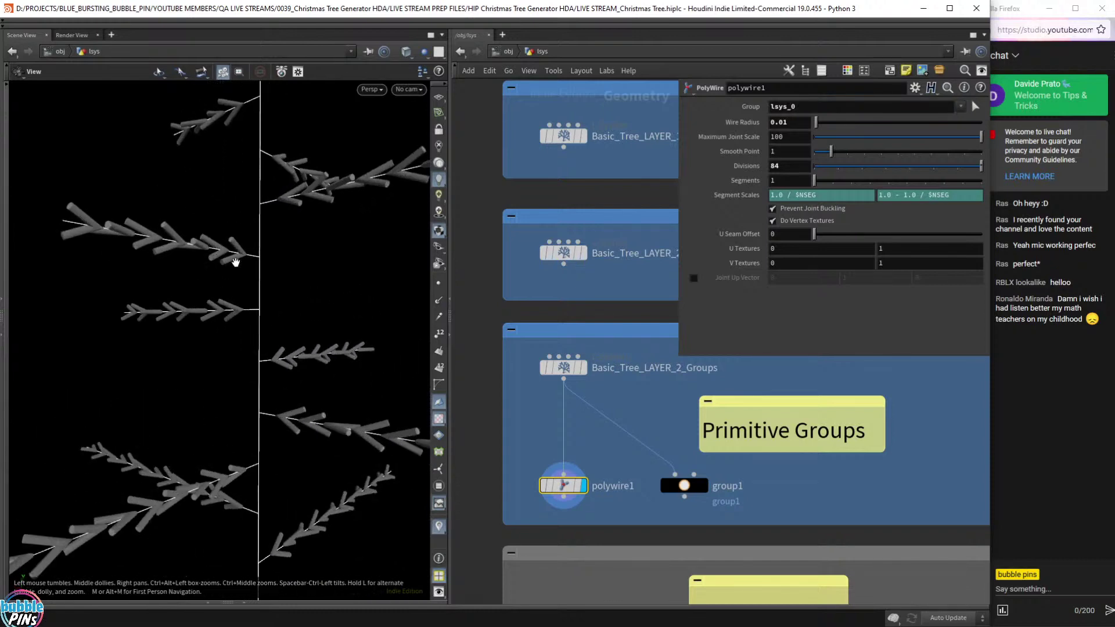
left_click_drag(246, 257, 214, 263)
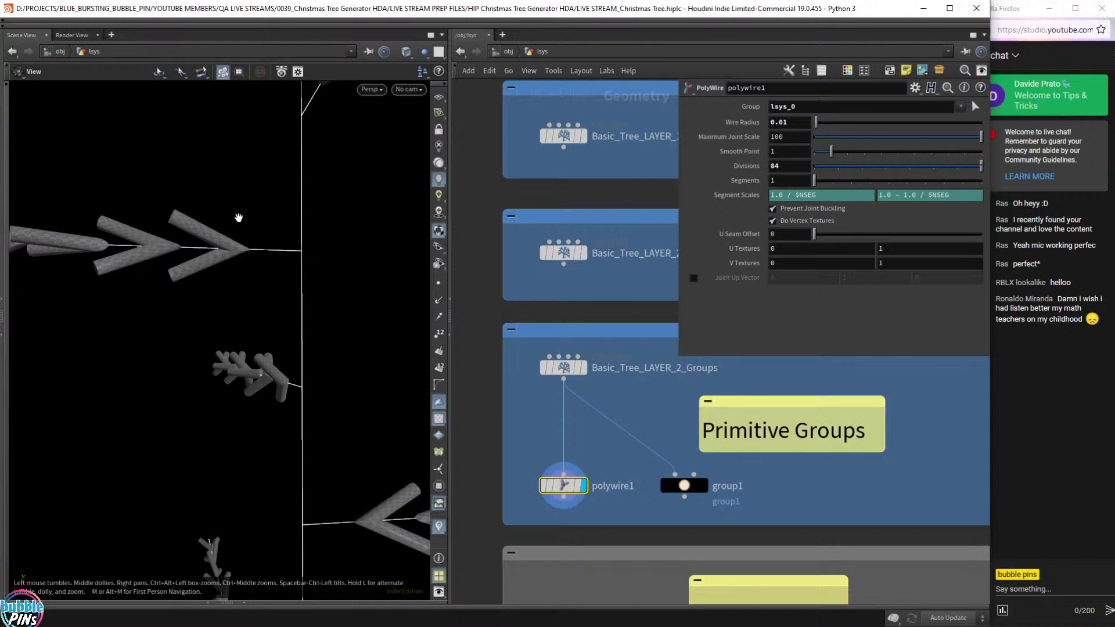
left_click_drag(207, 299, 221, 264)
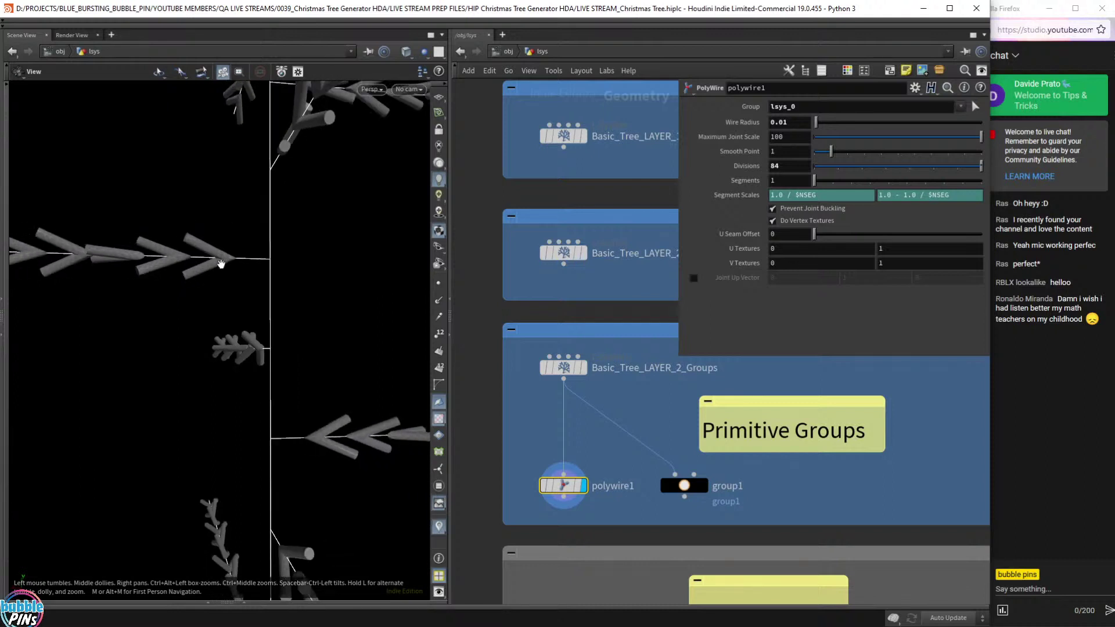
scroll(221, 262, "down", 8)
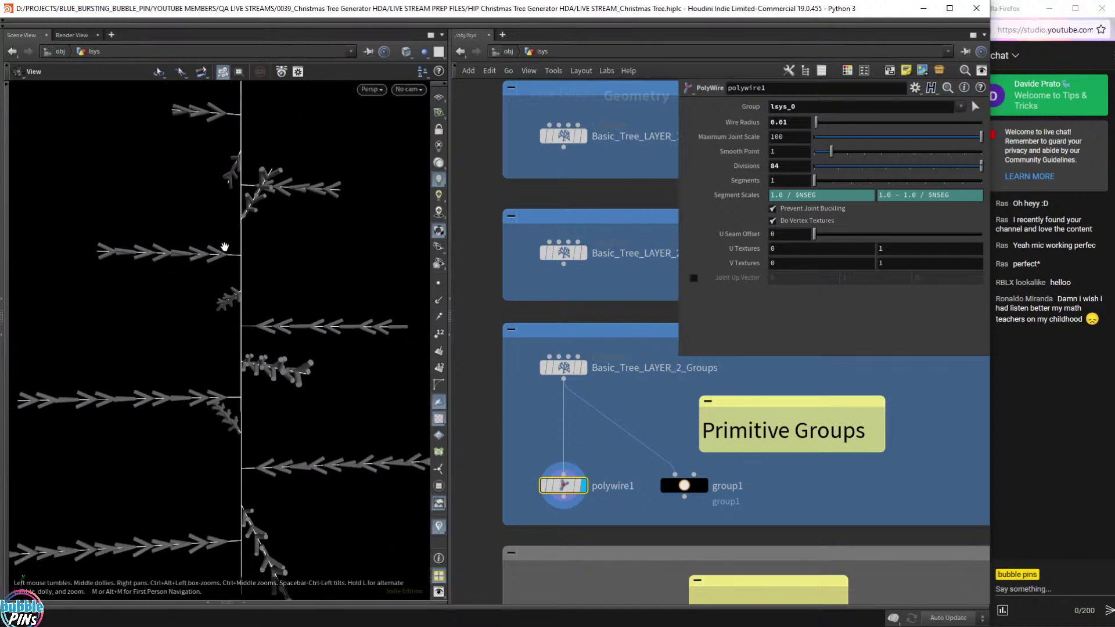
scroll(224, 244, "down", 2)
left_click_drag(225, 281, 273, 291)
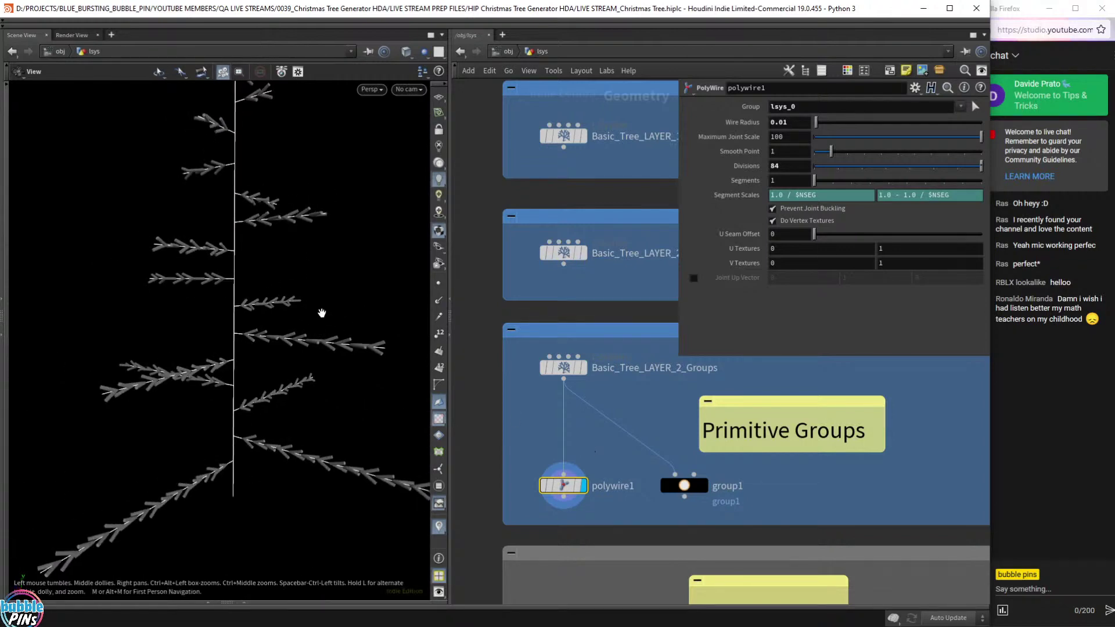
scroll(565, 468, "down", 5)
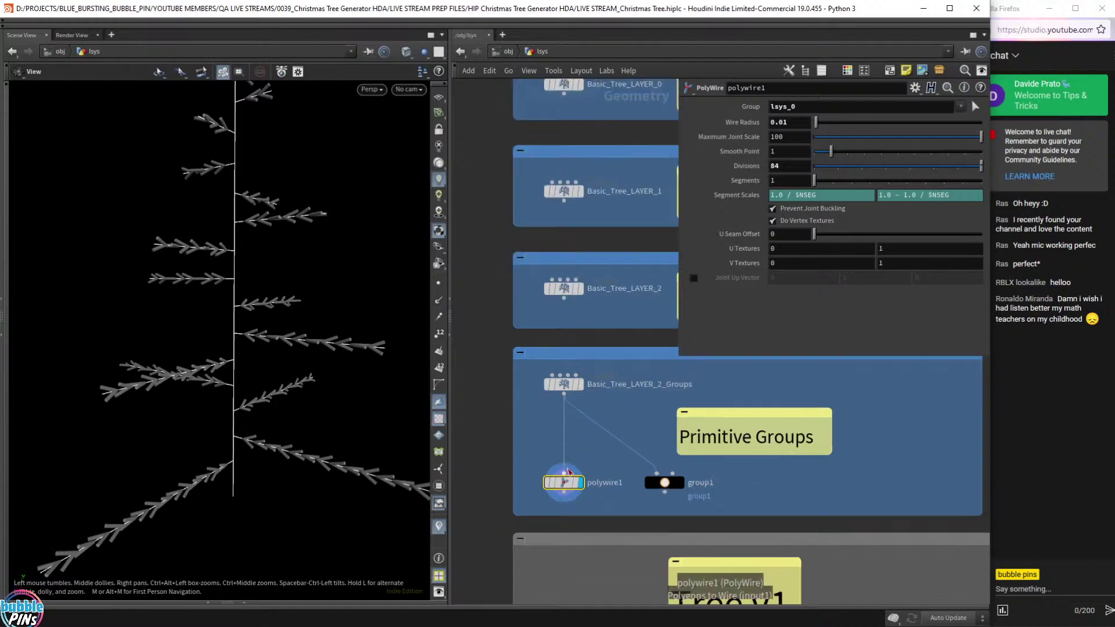
Locate the Christmas_Tree1 asset node further down the network and open its inner network.
middle_click_drag(595, 531, 619, 292)
middle_click_drag(619, 459, 590, 480)
scroll(593, 390, "up", 5)
left_click(566, 422)
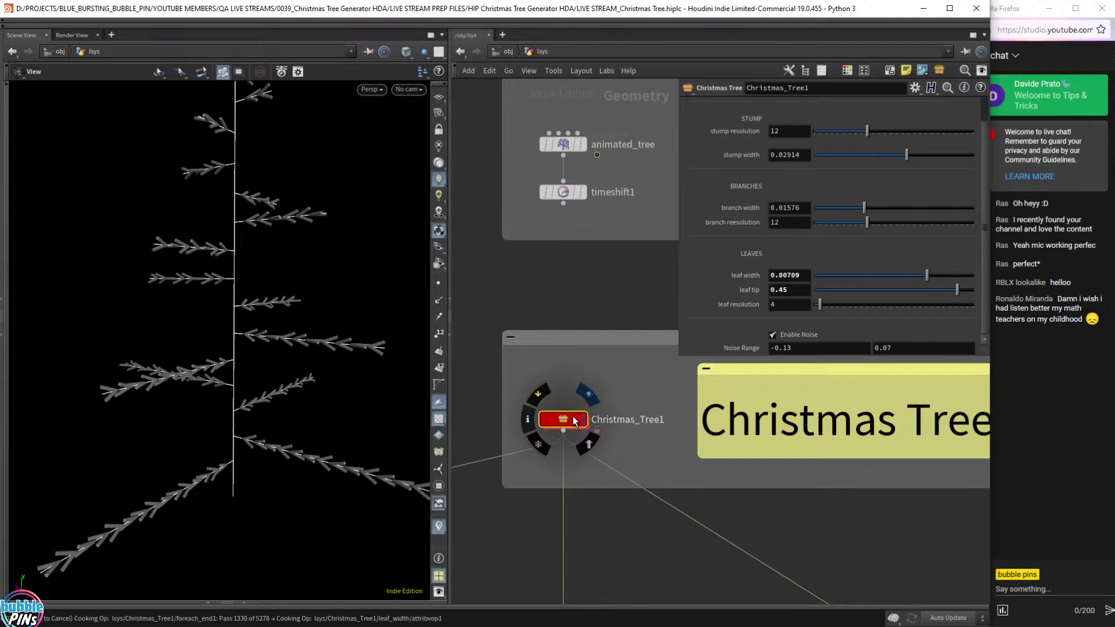
double_click(566, 420)
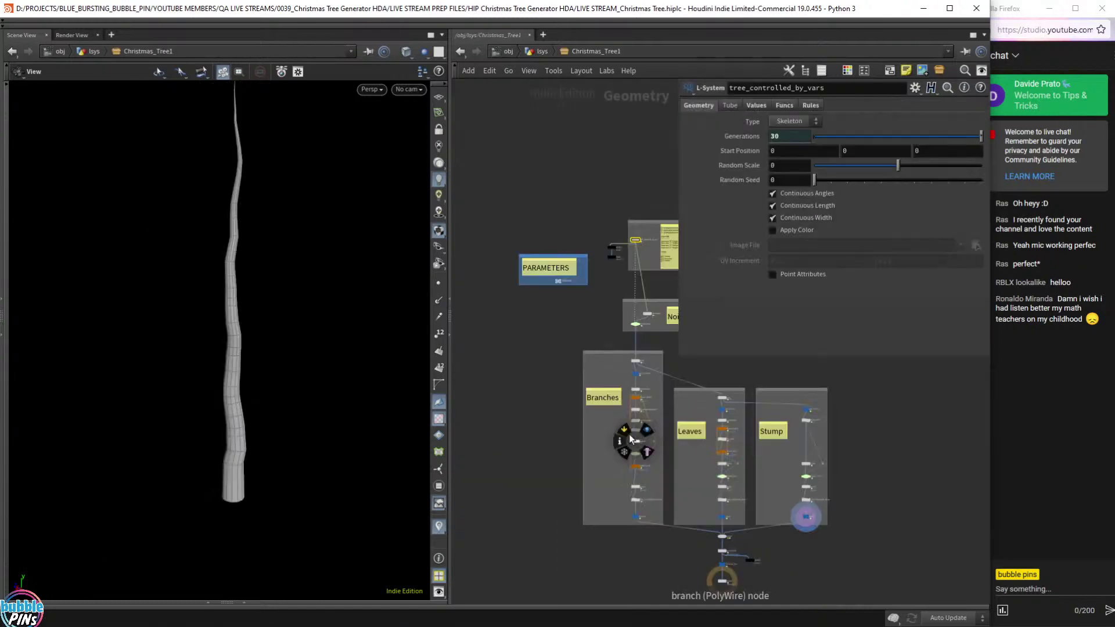
Widen the network view, hide the floating parameter dialog, and frame the Branches, Leaves and Stump sections.
middle_click_drag(493, 403, 479, 400)
scroll(478, 400, "up", 4)
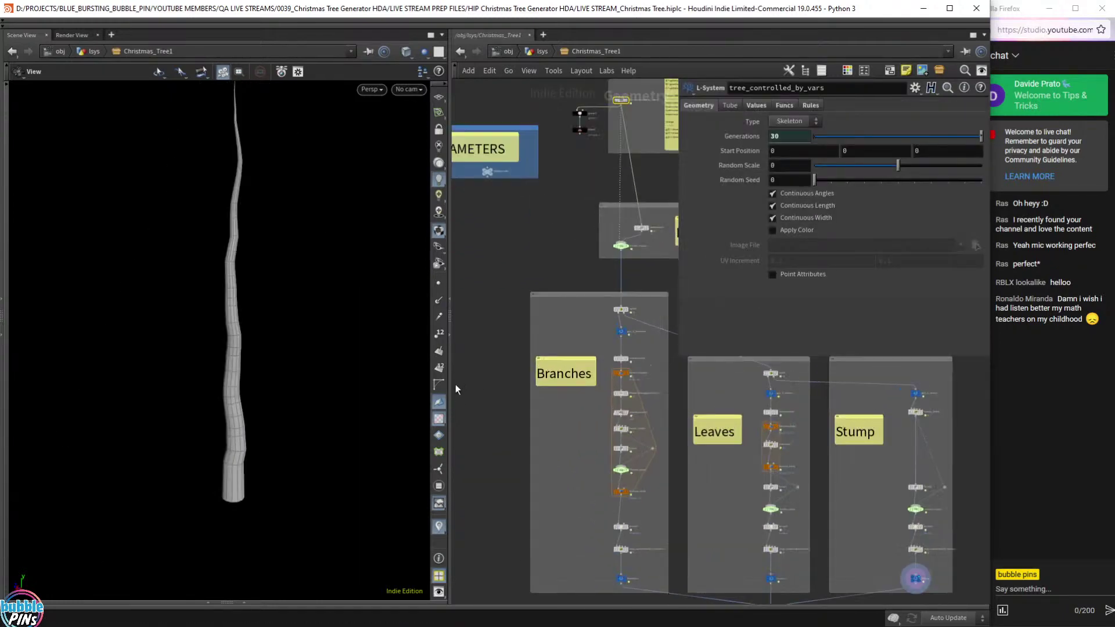
left_click_drag(450, 389, 249, 386)
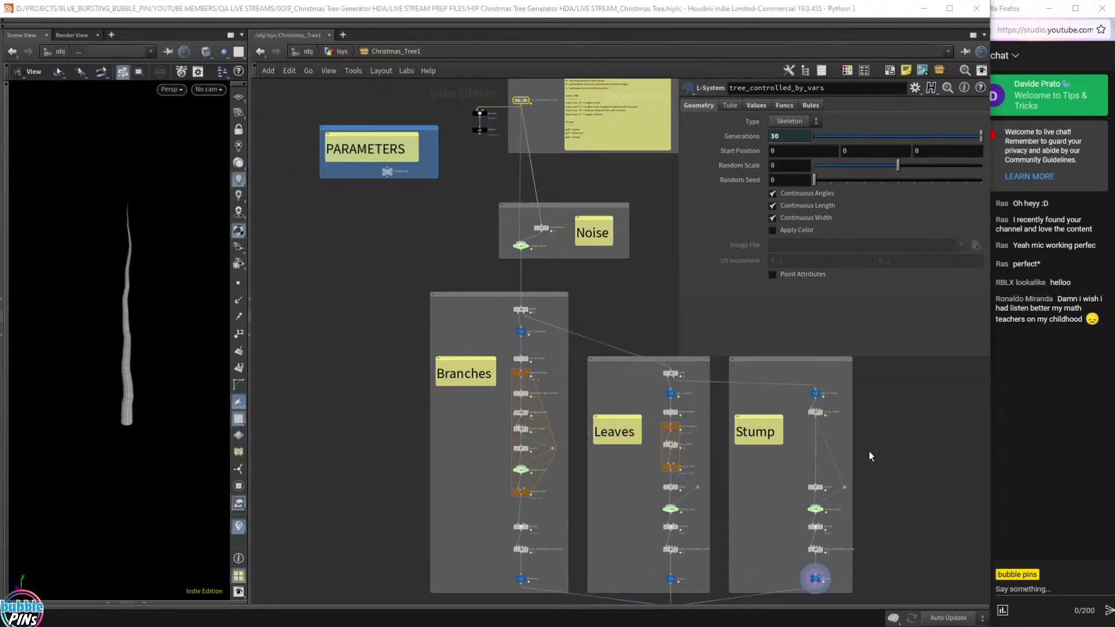
left_click(917, 455)
key("p")
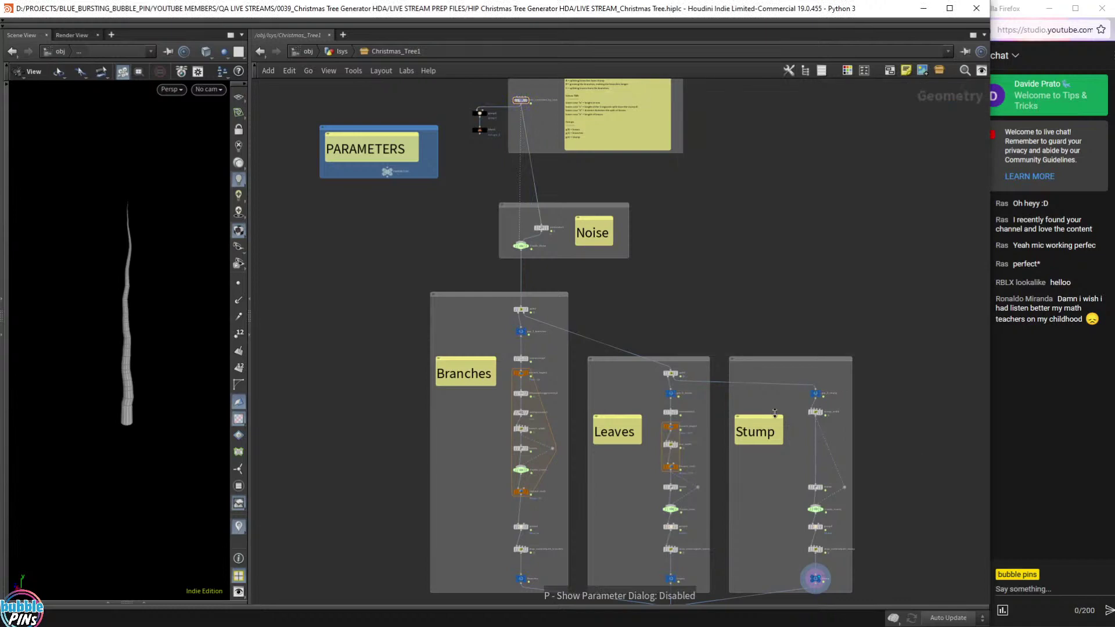
middle_click_drag(740, 323, 686, 217)
scroll(650, 194, "up", 2)
middle_click_drag(489, 312, 521, 219)
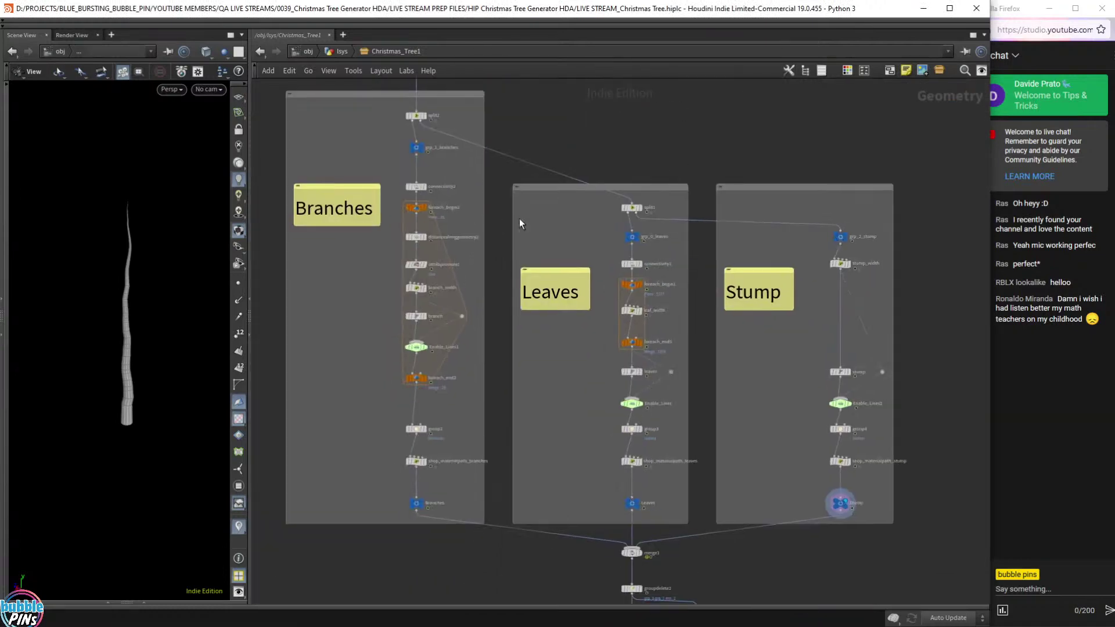
Display the separated branches, leaves and stump group nodes one after another in the viewport.
left_click(429, 141)
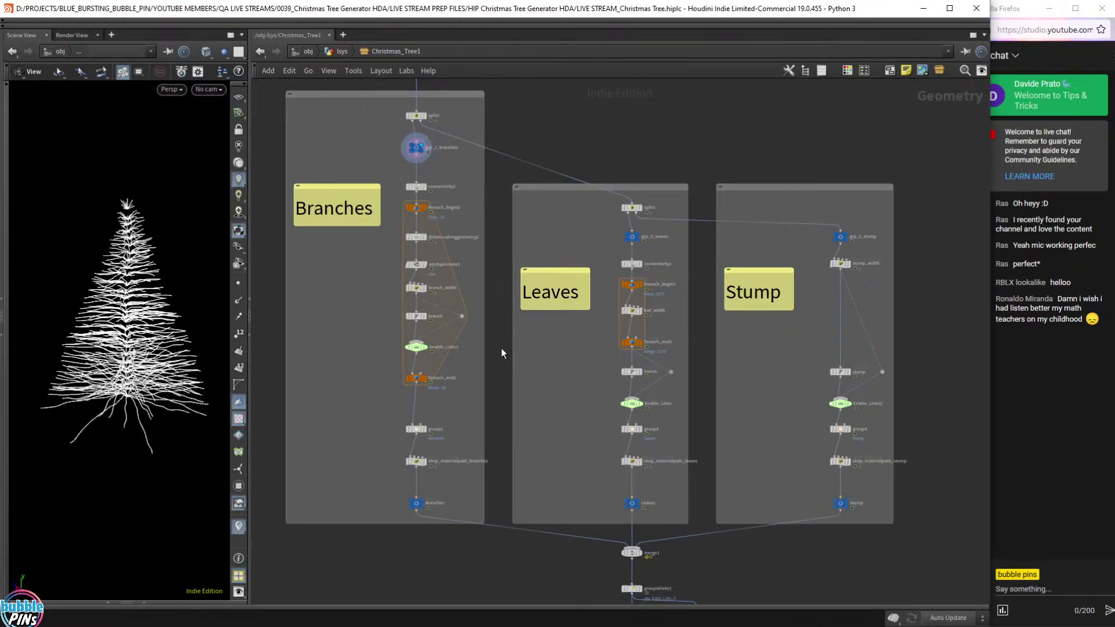
left_click(644, 230)
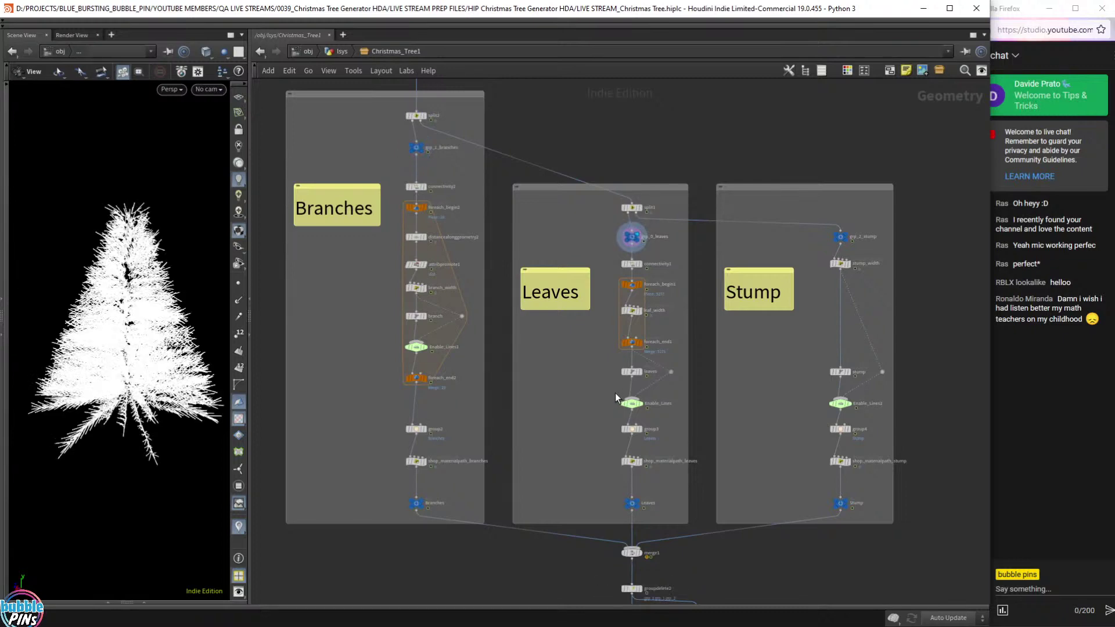
left_click(851, 229)
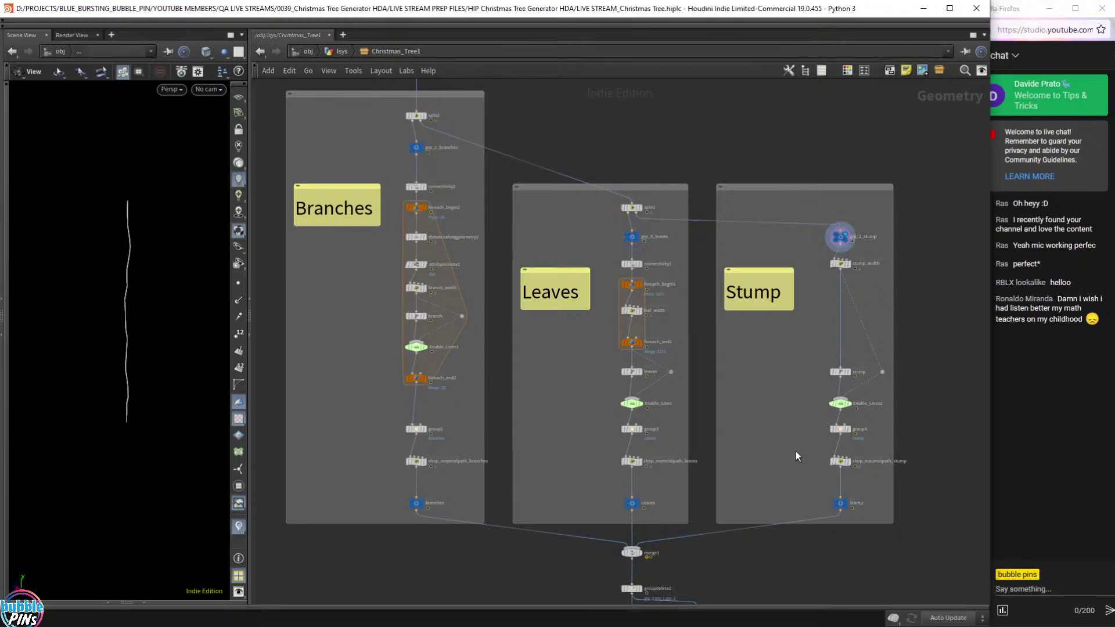
Select the tree_controlled_by_vars L-System node and bring its note on rules, values and groups into view.
mouse_move(596, 126)
middle_mouse_down()
mouse_move(584, 348)
mouse_move(653, 331)
middle_mouse_up()
middle_click_drag(504, 197, 519, 285)
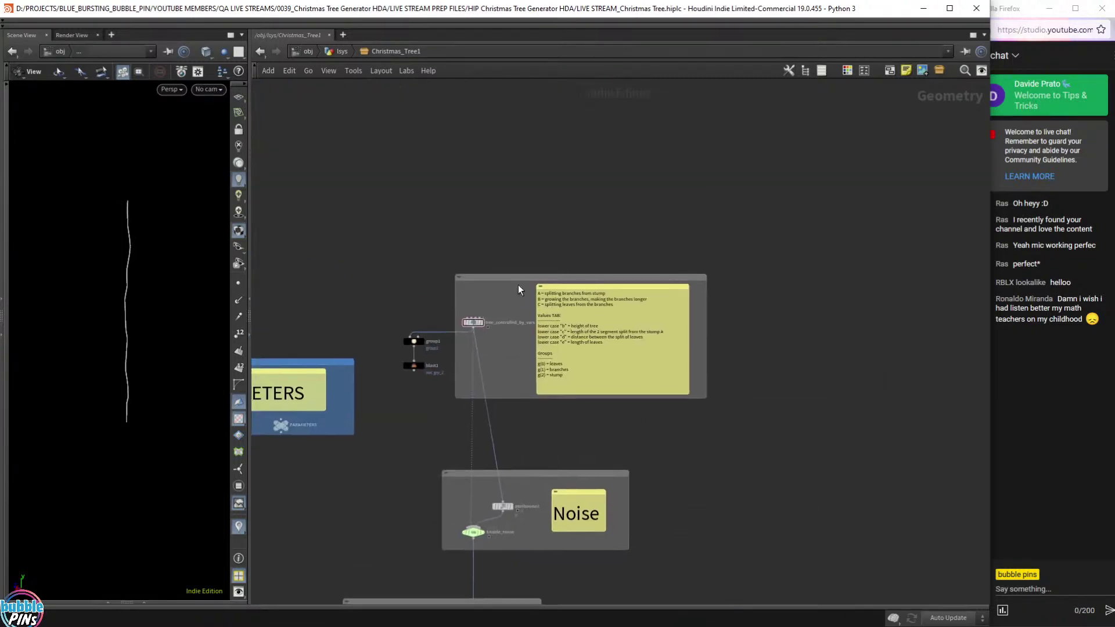
left_click_drag(461, 349, 460, 349)
scroll(474, 332, "up", 6)
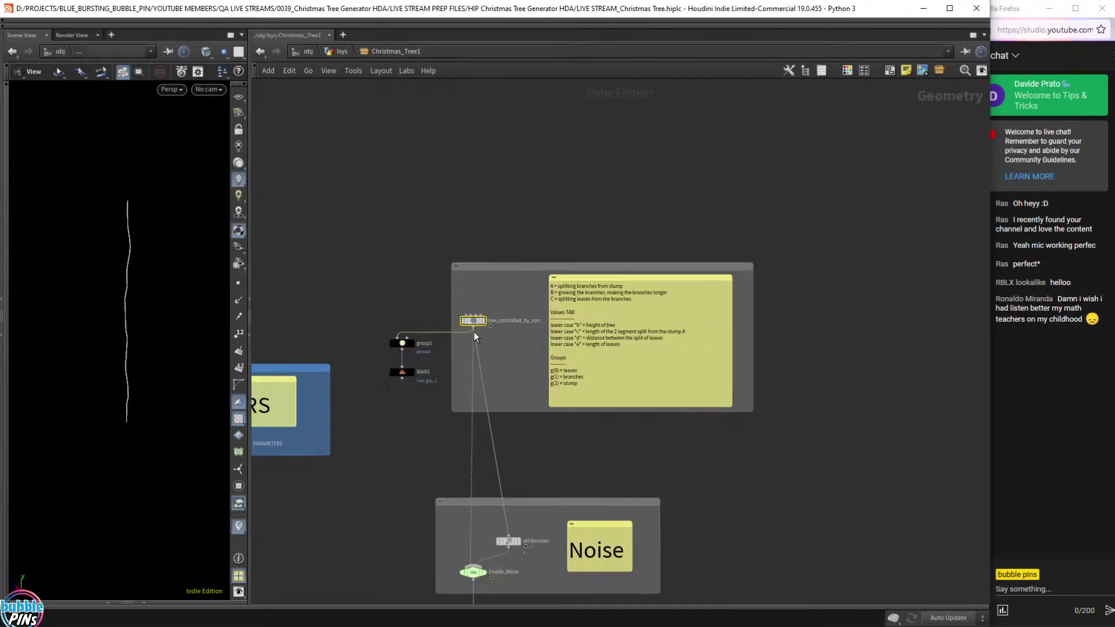
middle_click_drag(559, 378, 470, 407)
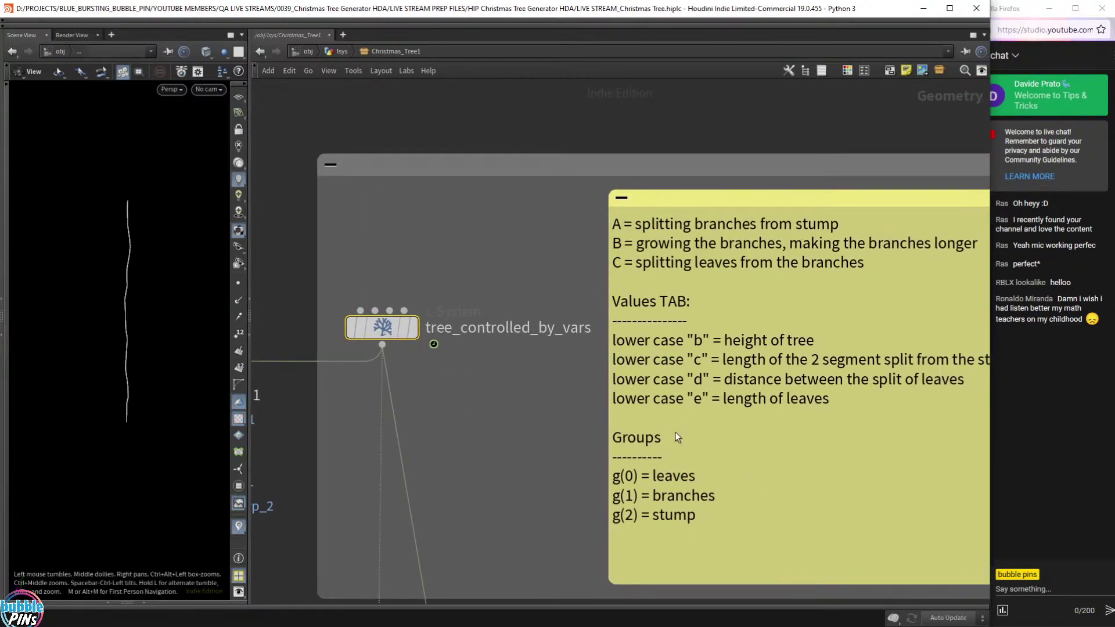
Show the L-System's Rules parameters and shrink the parameter dialog to uncover the explanatory note.
key("p")
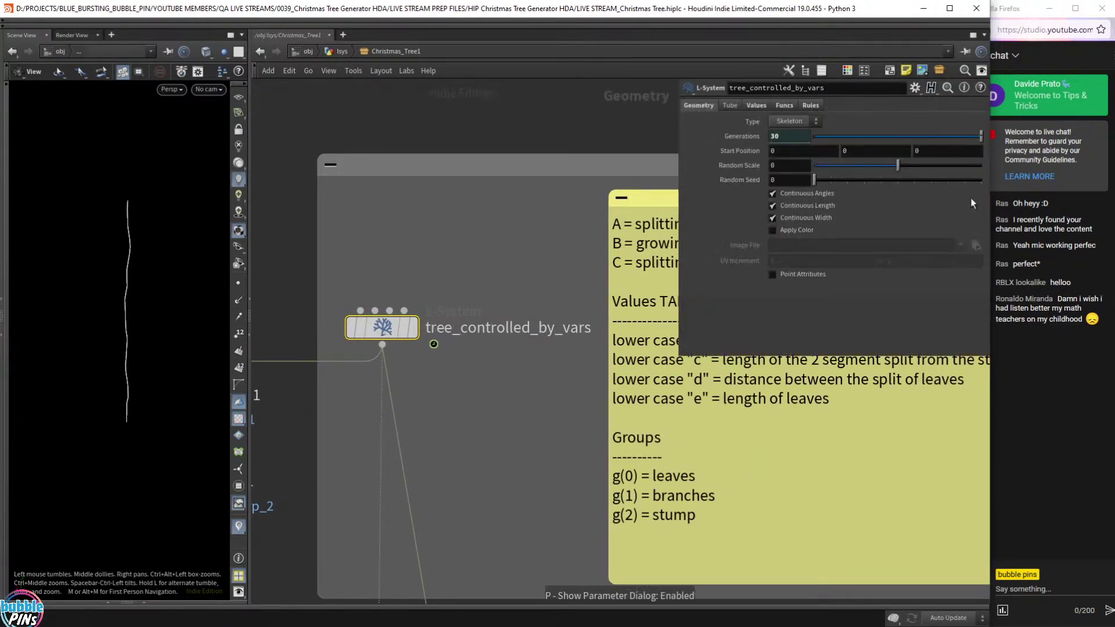
left_click(812, 105)
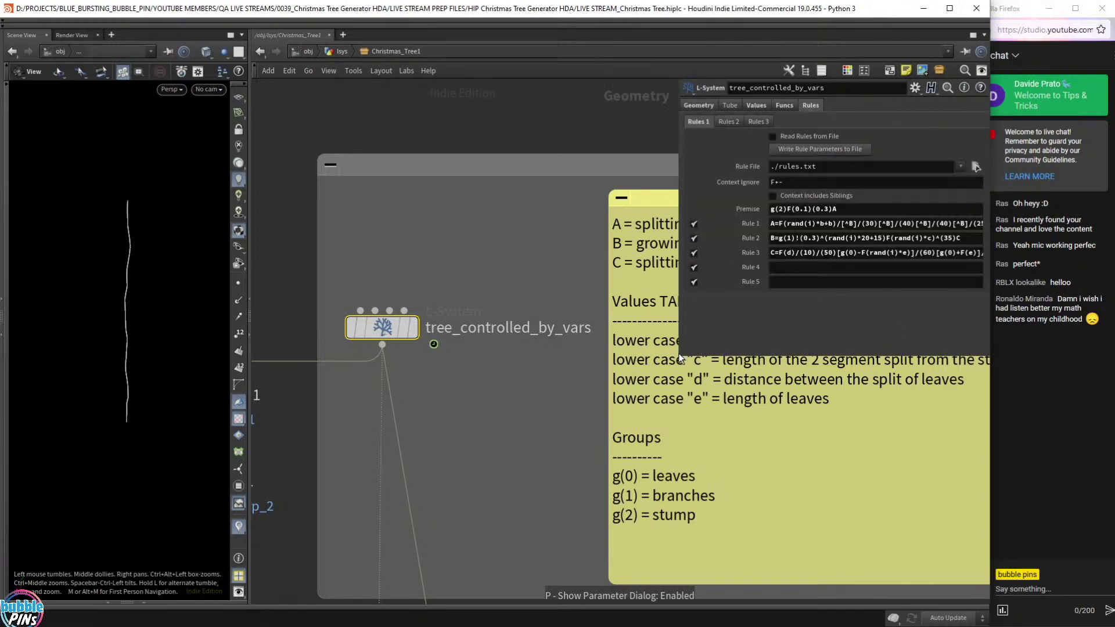
left_click_drag(681, 357, 809, 327)
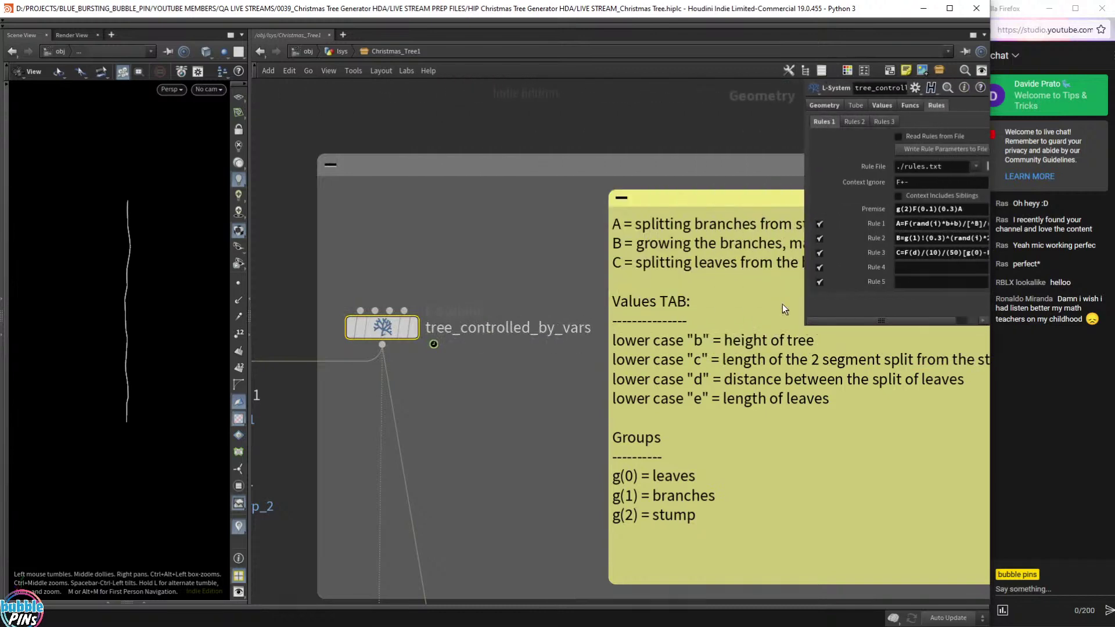
middle_click_drag(835, 447, 676, 417)
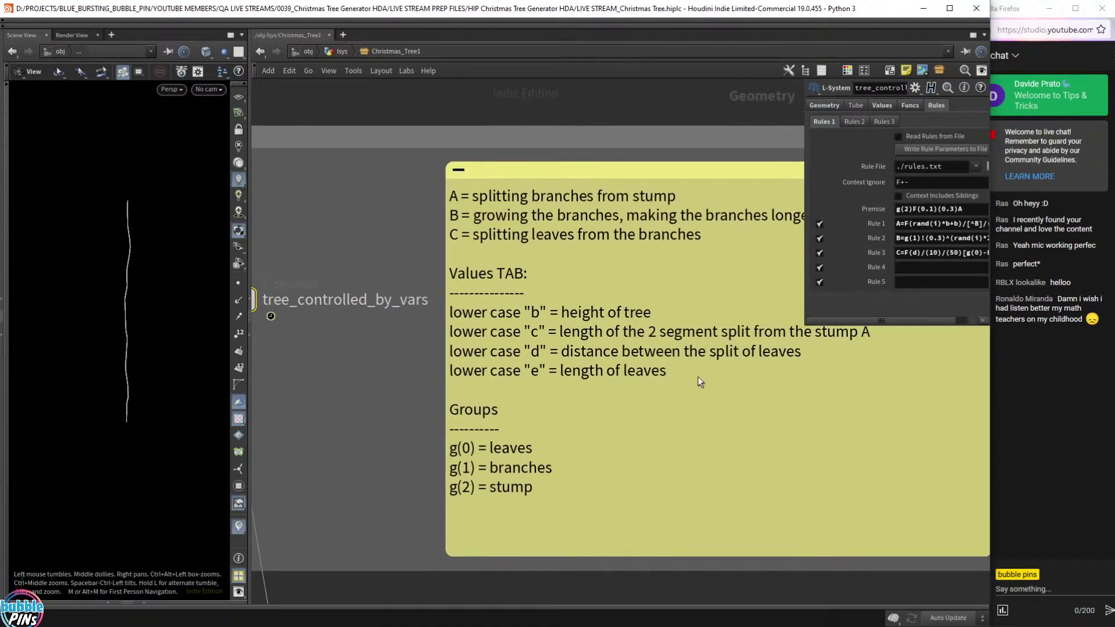
Return to the parent lsys network and select the lsystem2 node above the non-recursive example.
left_click(339, 50)
scroll(529, 267, "down", 4)
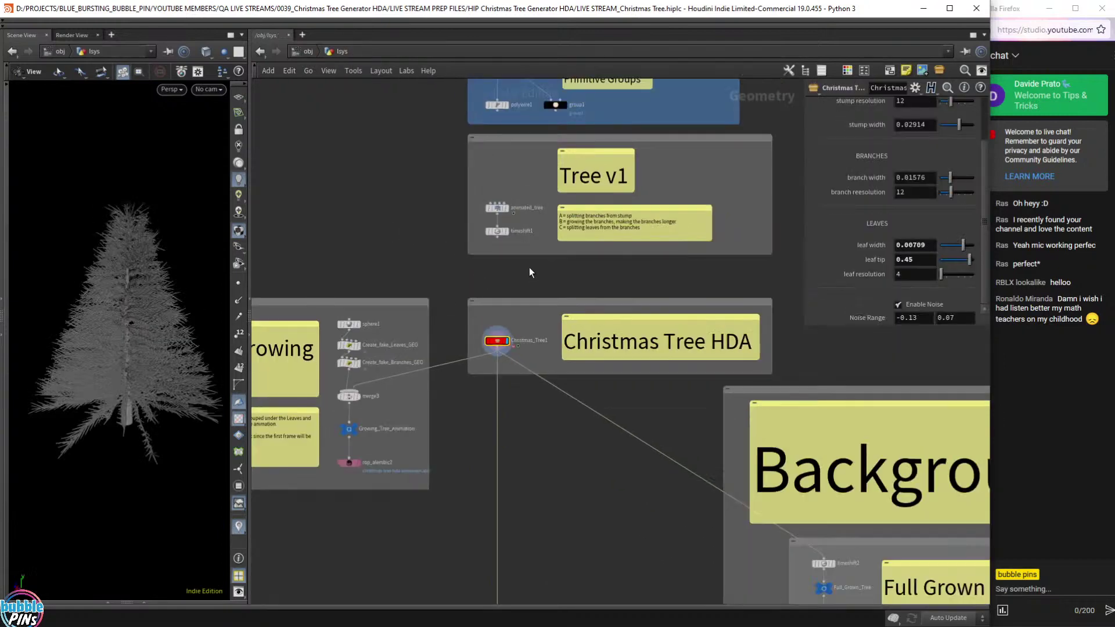
middle_click_drag(529, 268, 527, 539)
middle_click_drag(493, 319, 484, 430)
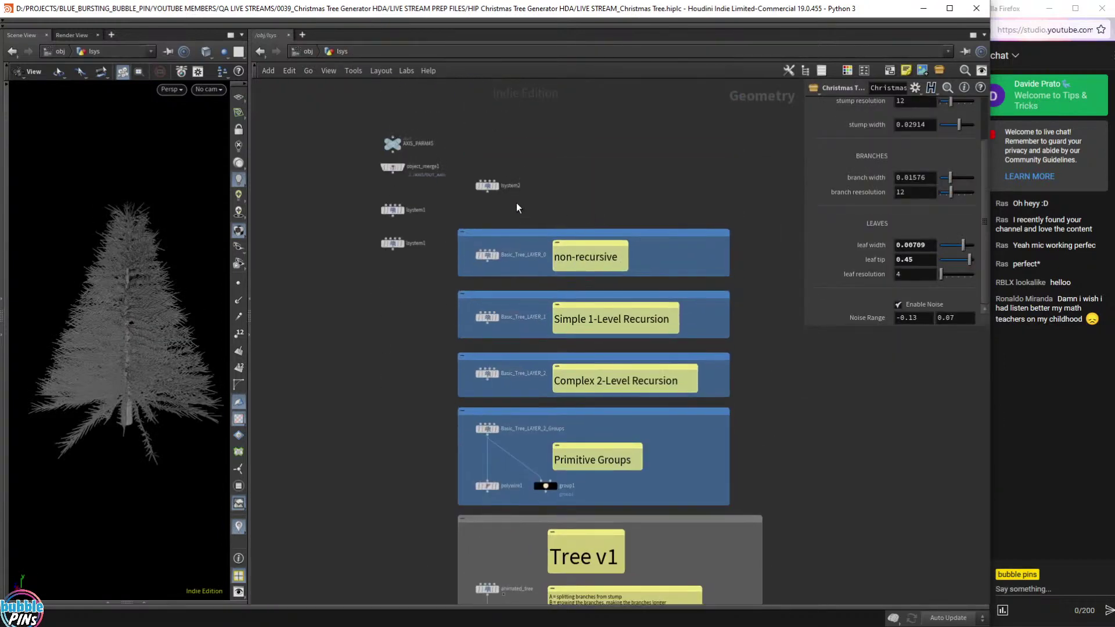
left_click_drag(517, 203, 464, 157)
left_click_drag(341, 112, 406, 276)
left_click_drag(533, 164, 465, 207)
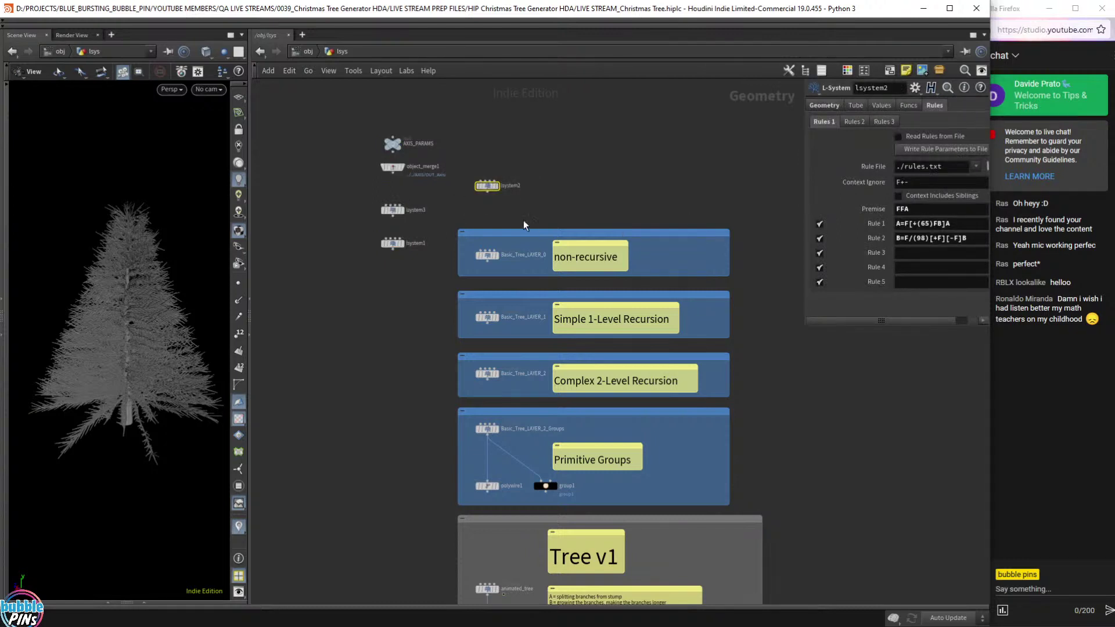
Select lsystem2 together with the four Basic_Tree L-System examples and highlight the bracketed part of Rule 1.
left_click_drag(573, 152, 458, 482)
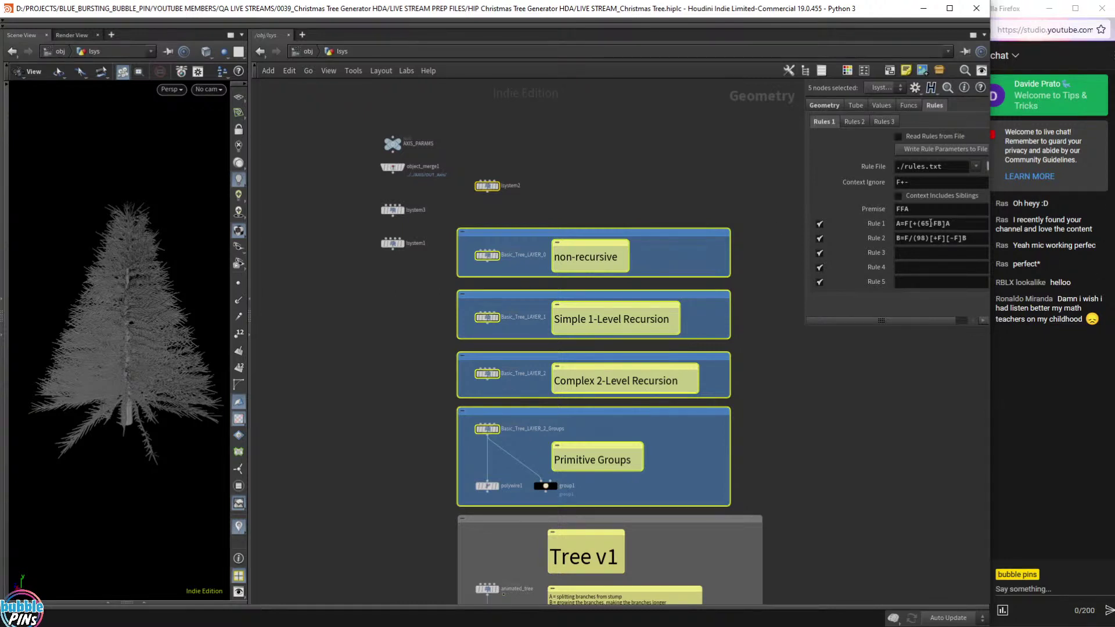
left_click_drag(908, 225, 946, 225)
left_click(960, 226)
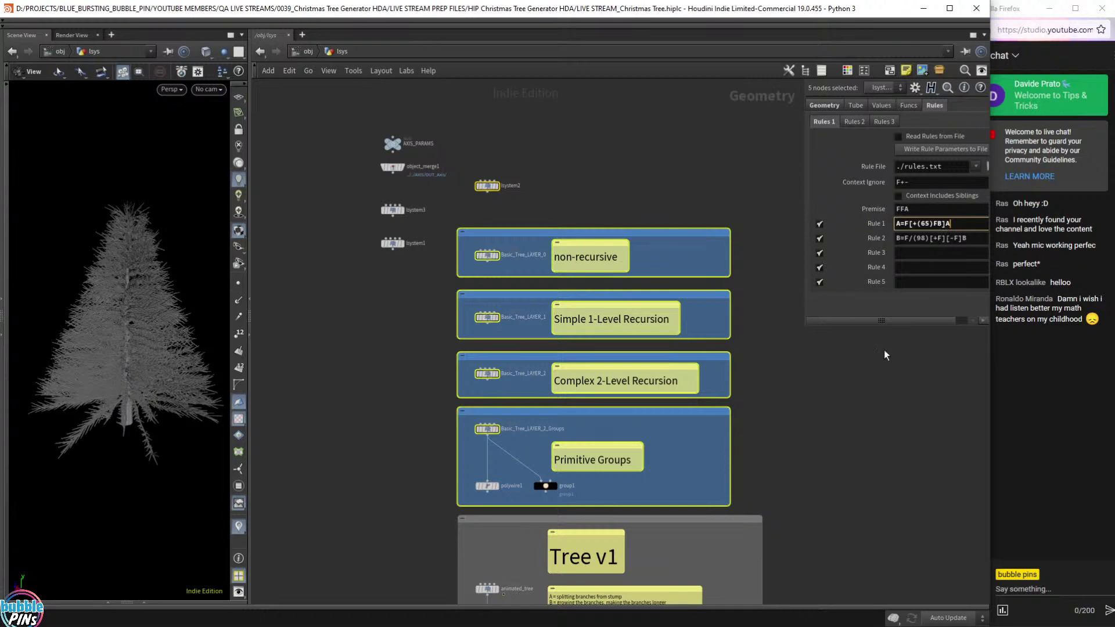
Reopen the Christmas_Tree1 inner network and select the tree_controlled_by_vars L-System node beside its note.
middle_click_drag(814, 463, 828, 285)
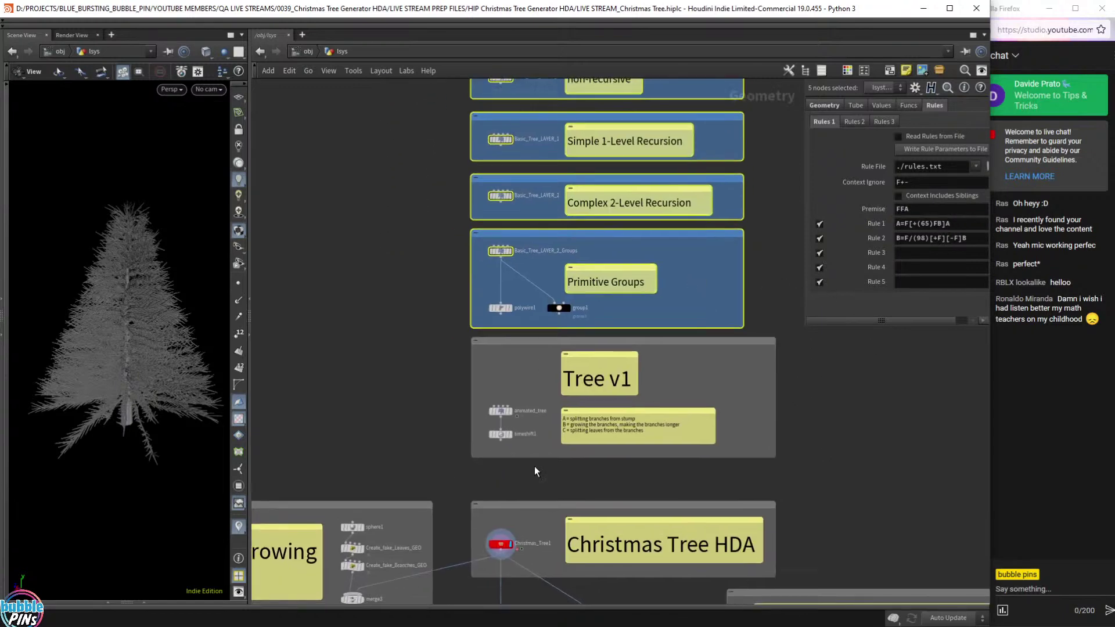
middle_click_drag(534, 466, 547, 299)
scroll(520, 366, "up", 5)
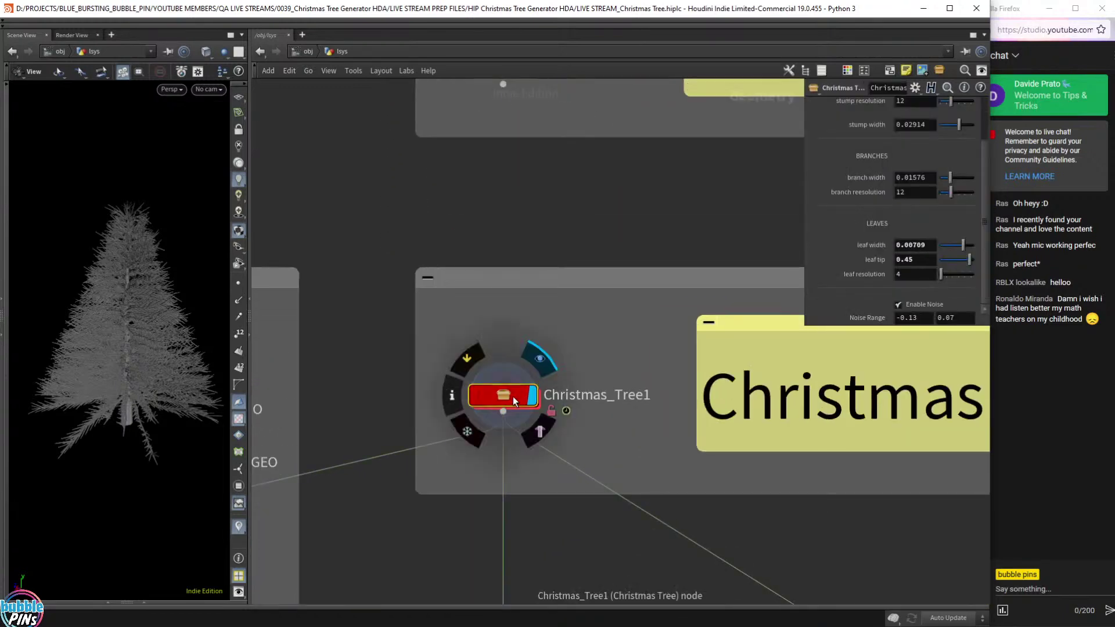
double_click(503, 396)
middle_click_drag(563, 428, 573, 367)
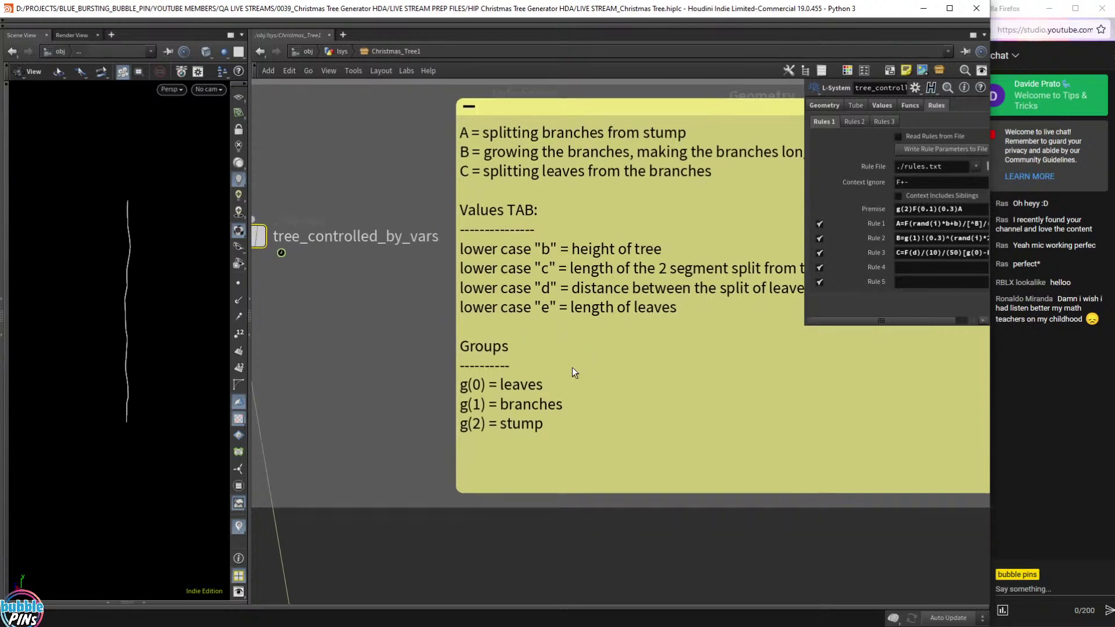
middle_click_drag(407, 354, 535, 448)
left_click_drag(494, 406, 368, 264)
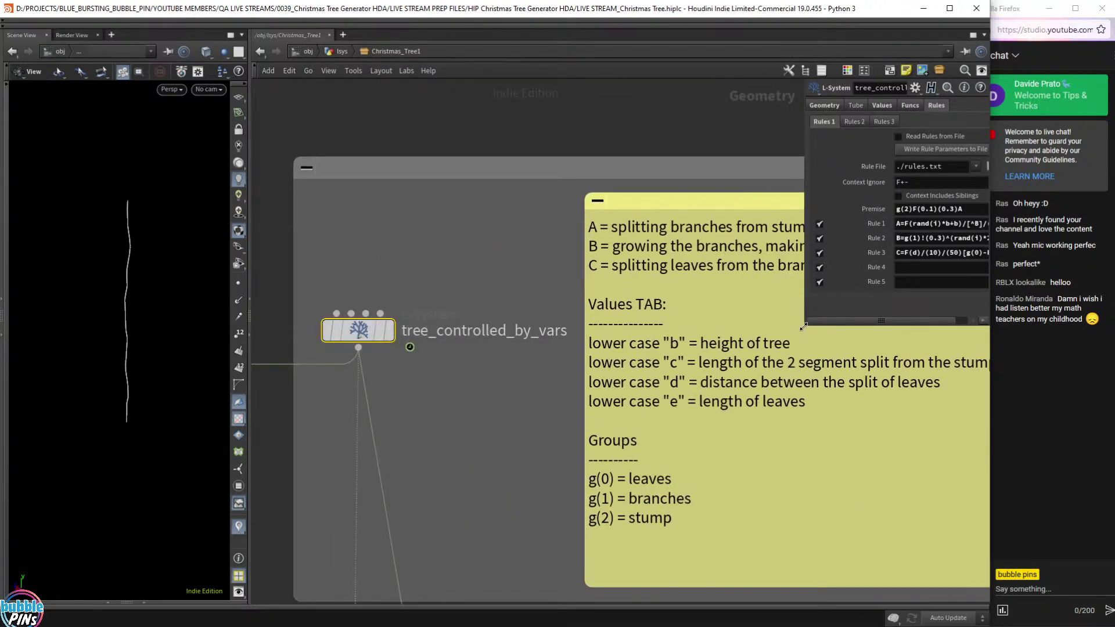
Widen the parameter dialog of tree_controlled_by_vars so that the full Rule 2 and Rule 3 expressions can be read.
left_click_drag(805, 326, 776, 349)
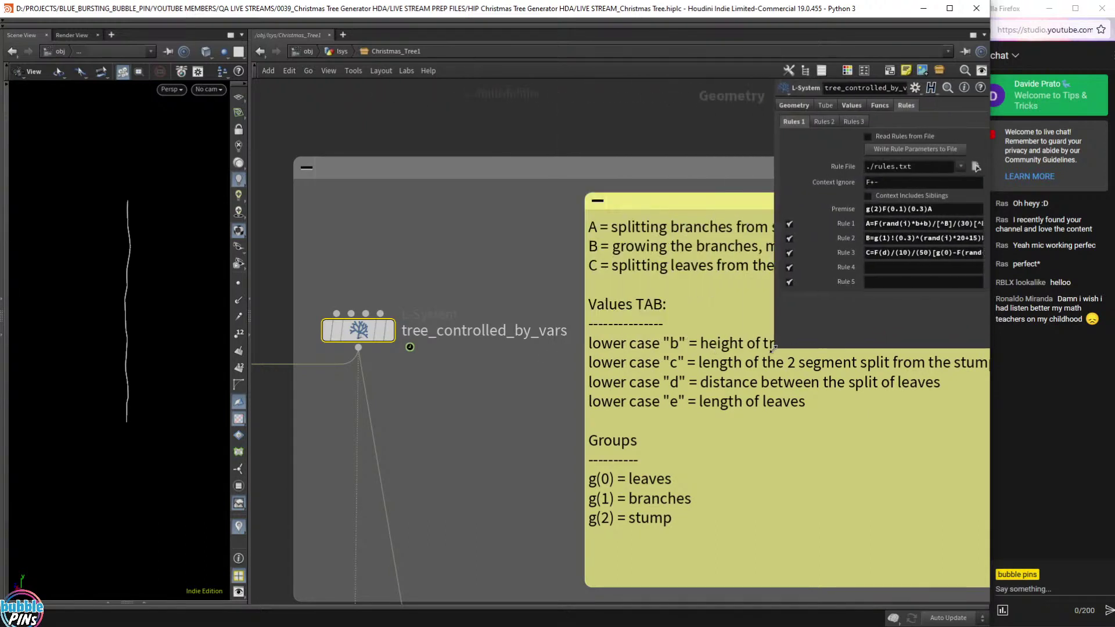
left_click_drag(937, 209, 990, 226)
left_click(897, 239)
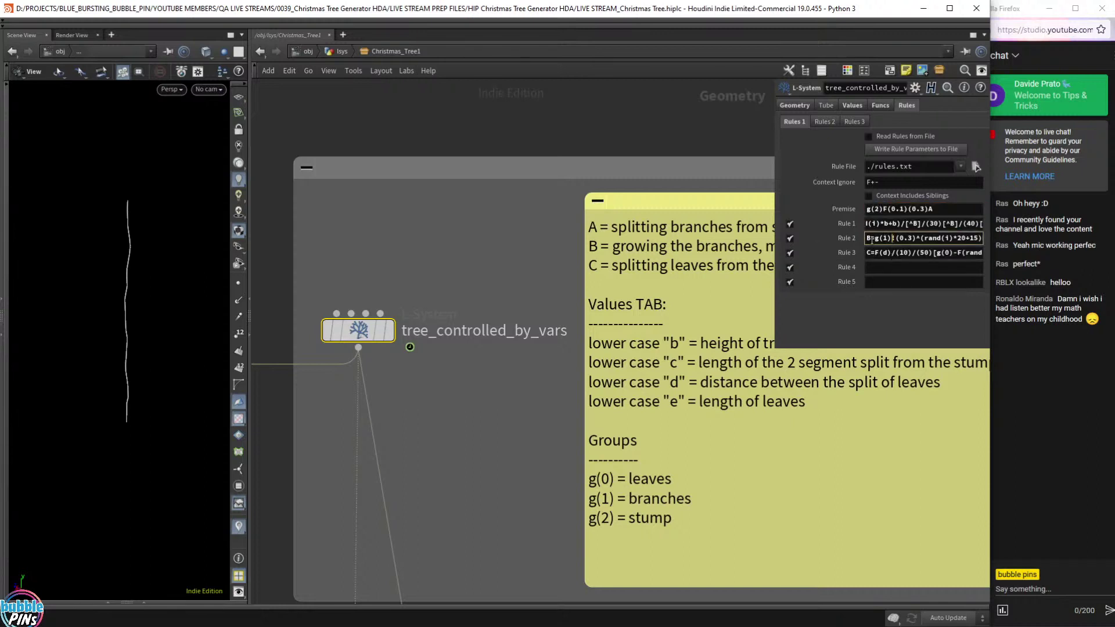
left_click_drag(868, 240, 961, 240)
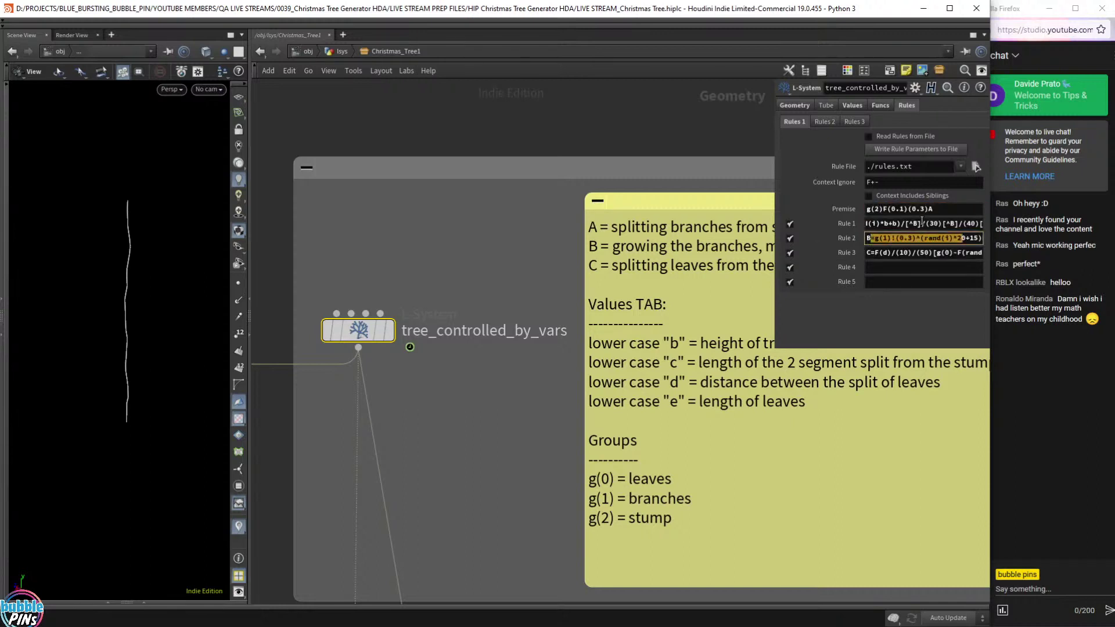
left_click(922, 222)
left_click_drag(776, 347, 538, 364)
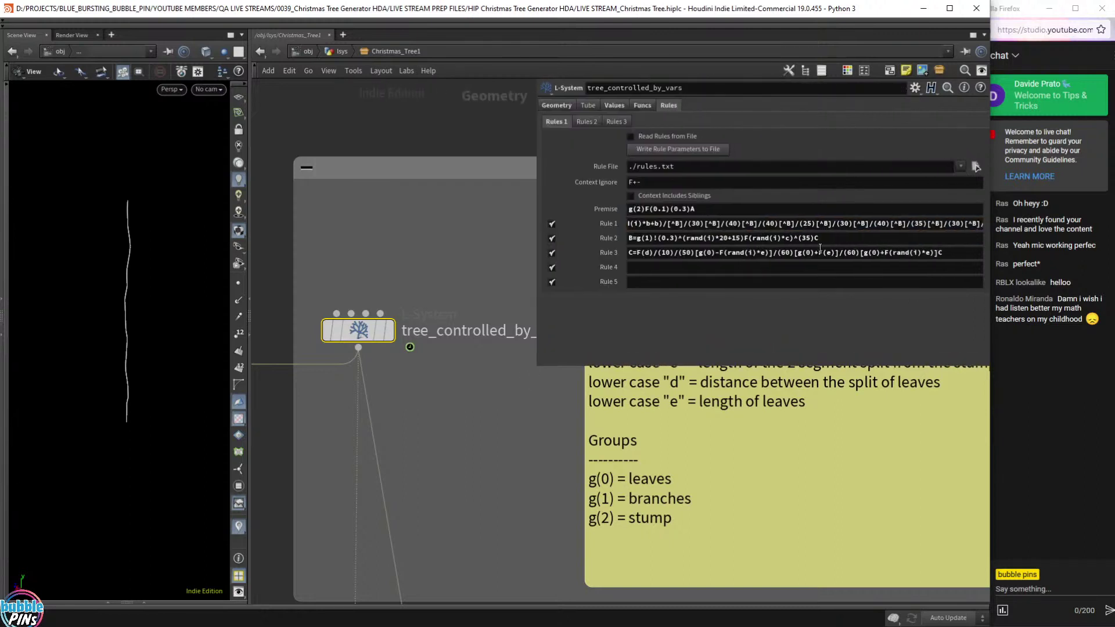
Highlight one bracketed [^B]/ branch segment in Rule 1 to point out where branches split from the stump.
left_click(815, 225)
left_click_drag(682, 224, 533, 234)
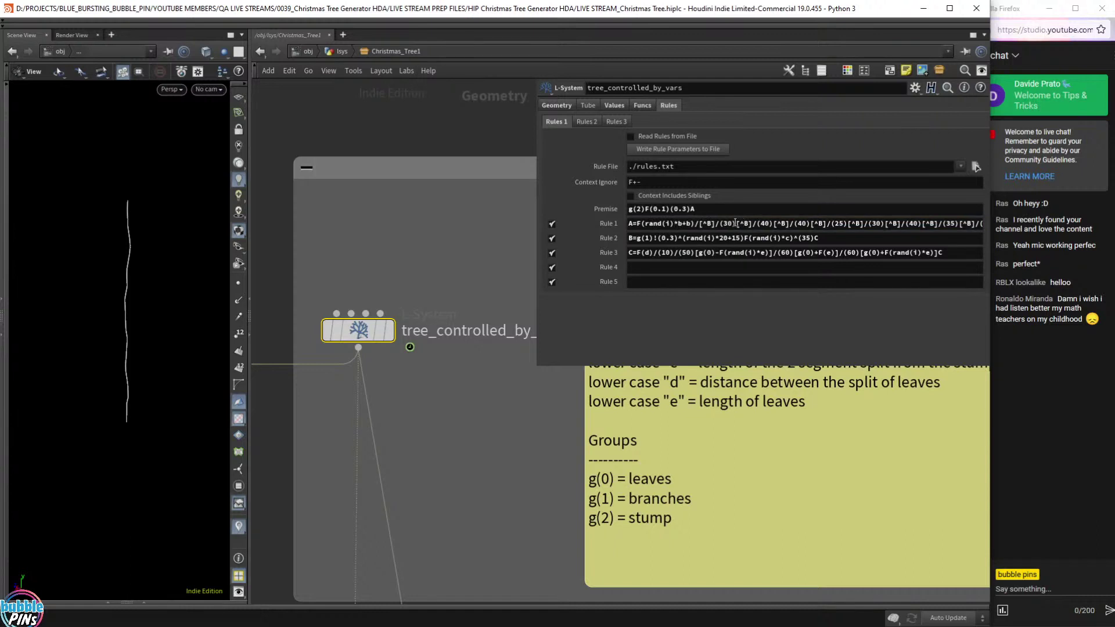
left_click_drag(736, 223, 831, 223)
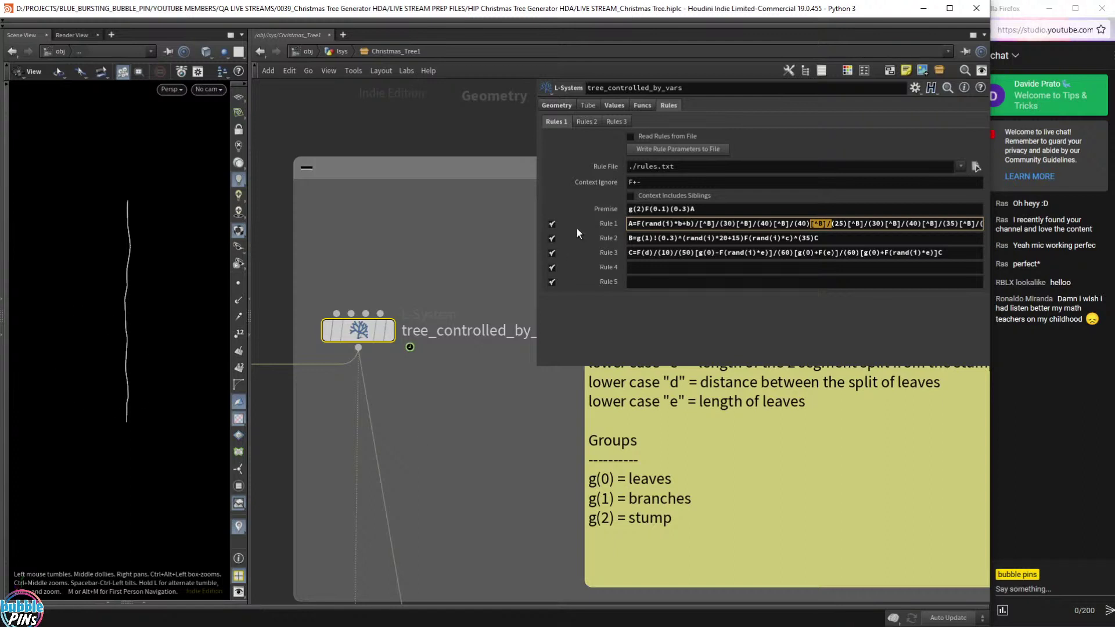
left_click(740, 227)
Highlight everything after "B=" in Rule 2 to point out how the branches grow.
left_click(843, 243)
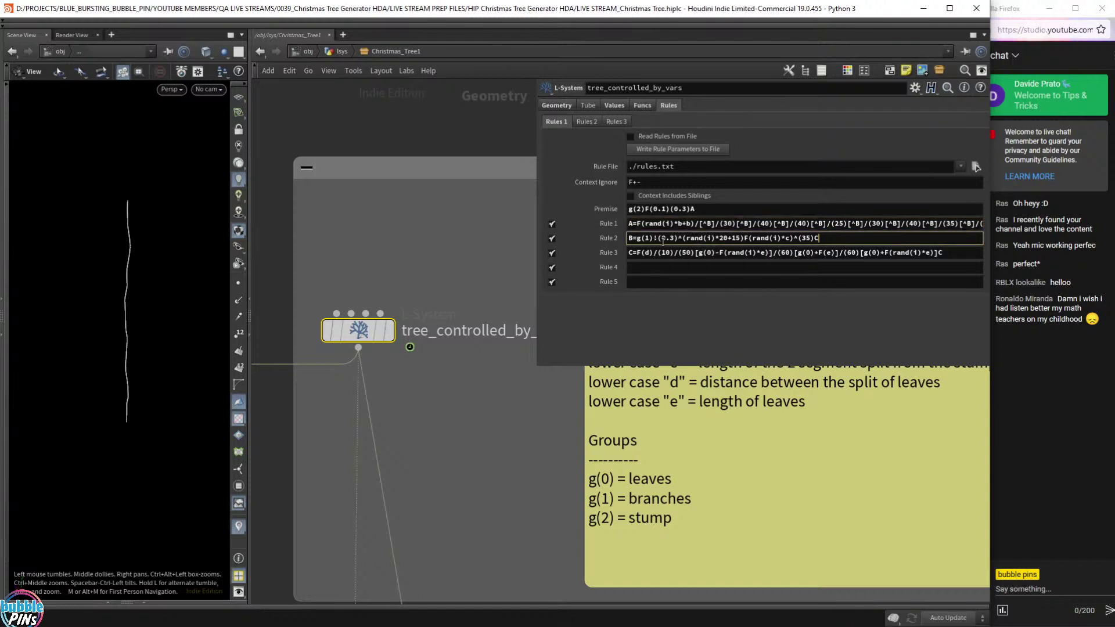
left_click_drag(637, 240, 842, 247)
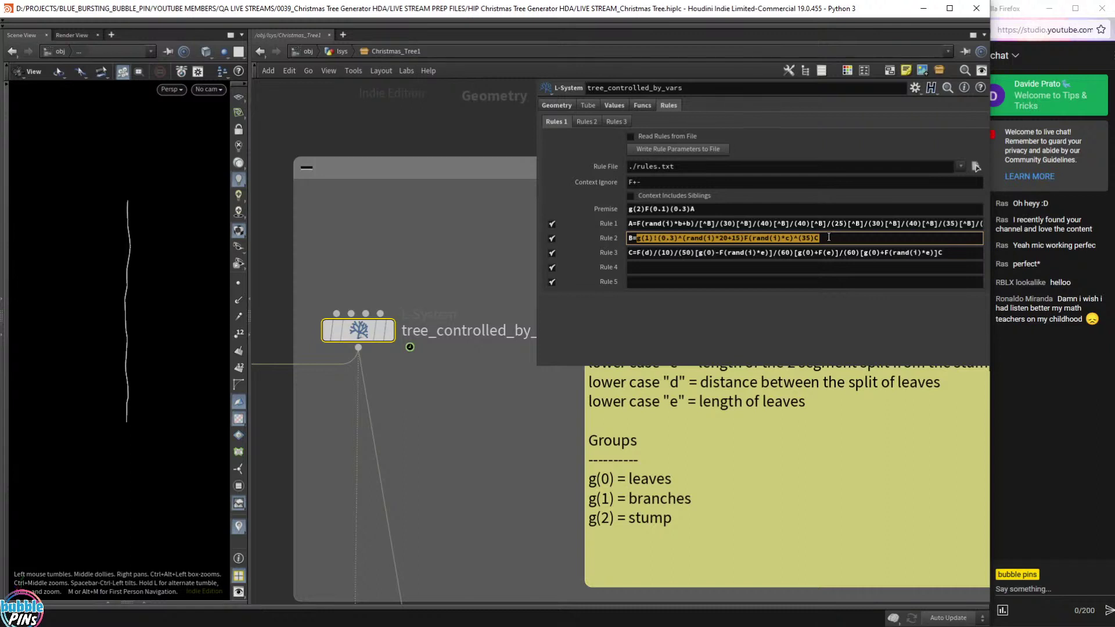
left_click(825, 238)
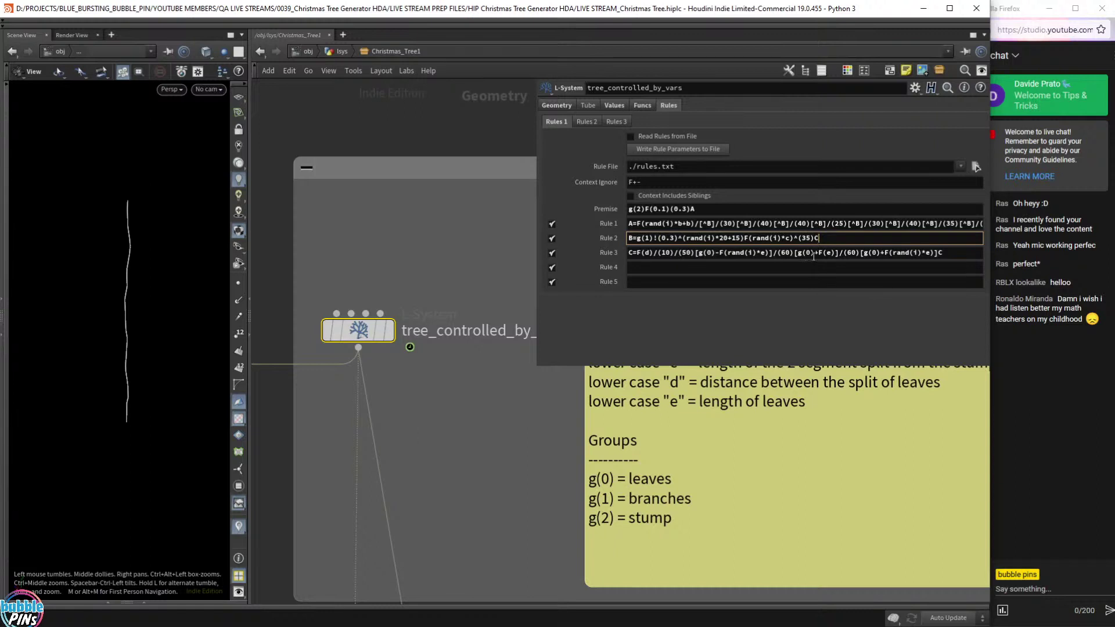
Highlight the part of Rule 3 following "C=F(d)" to point out how leaves split from the branches.
left_click(813, 253)
left_click_drag(648, 255, 744, 253)
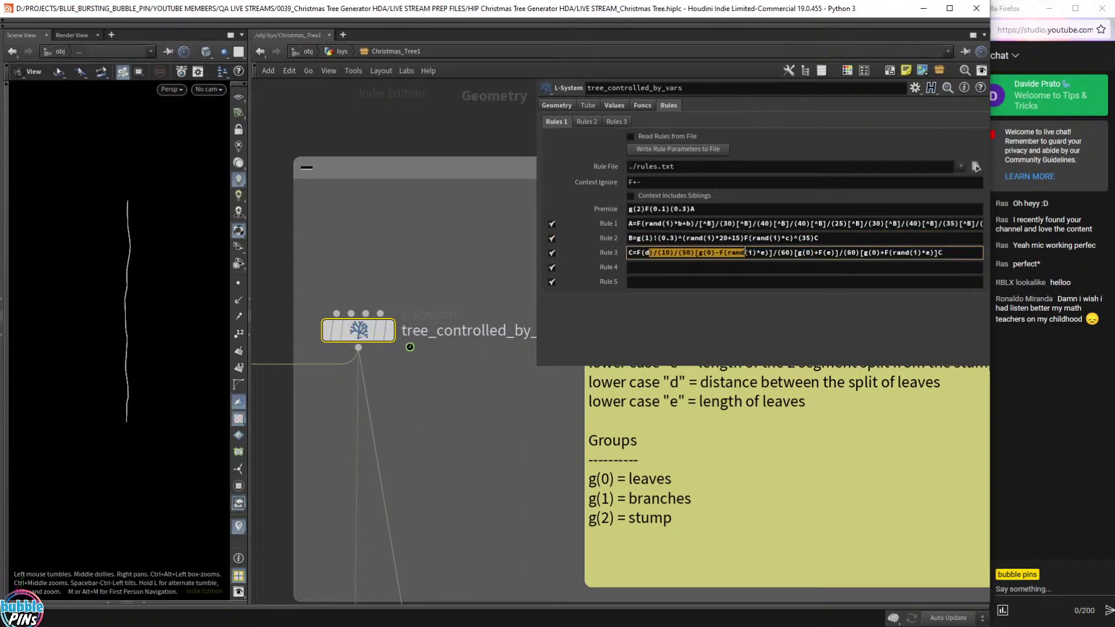
left_click(707, 254)
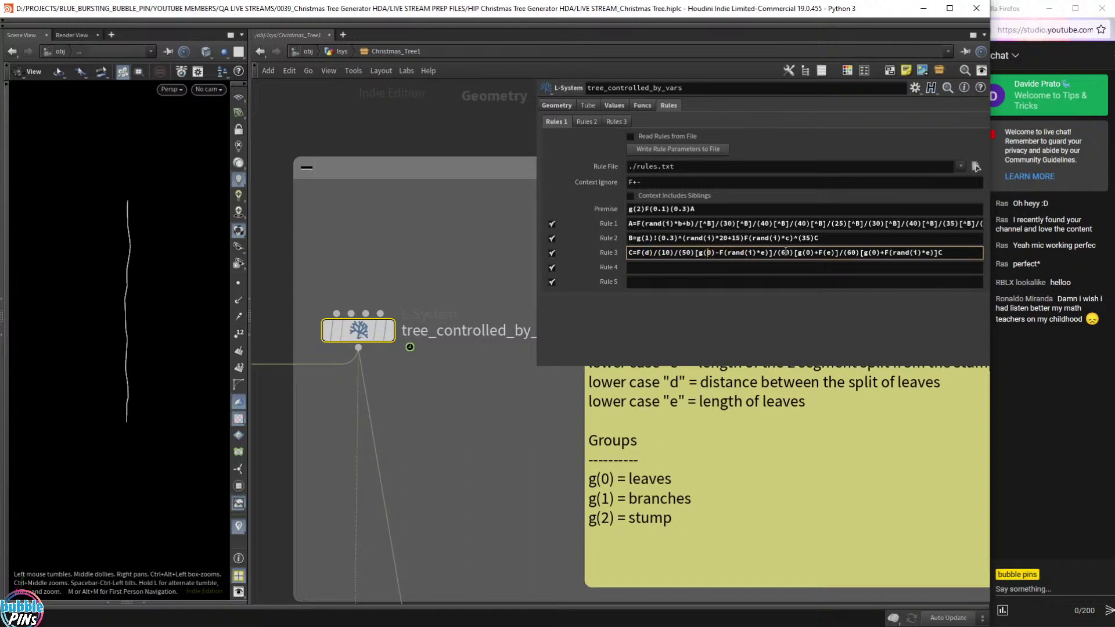
left_click_drag(946, 254, 654, 237)
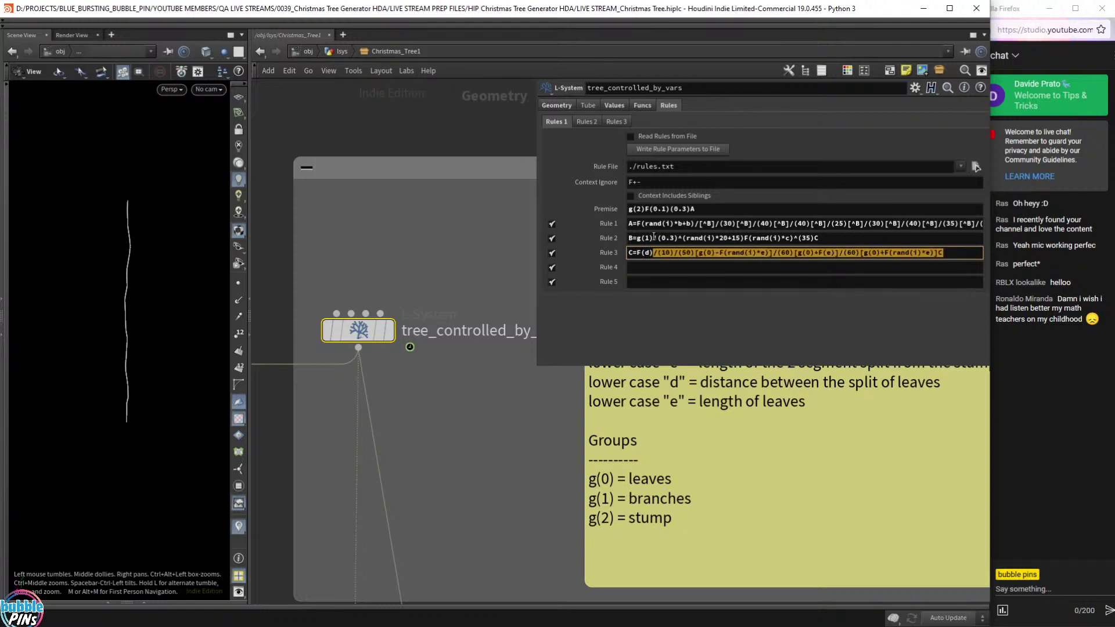
left_click(776, 254)
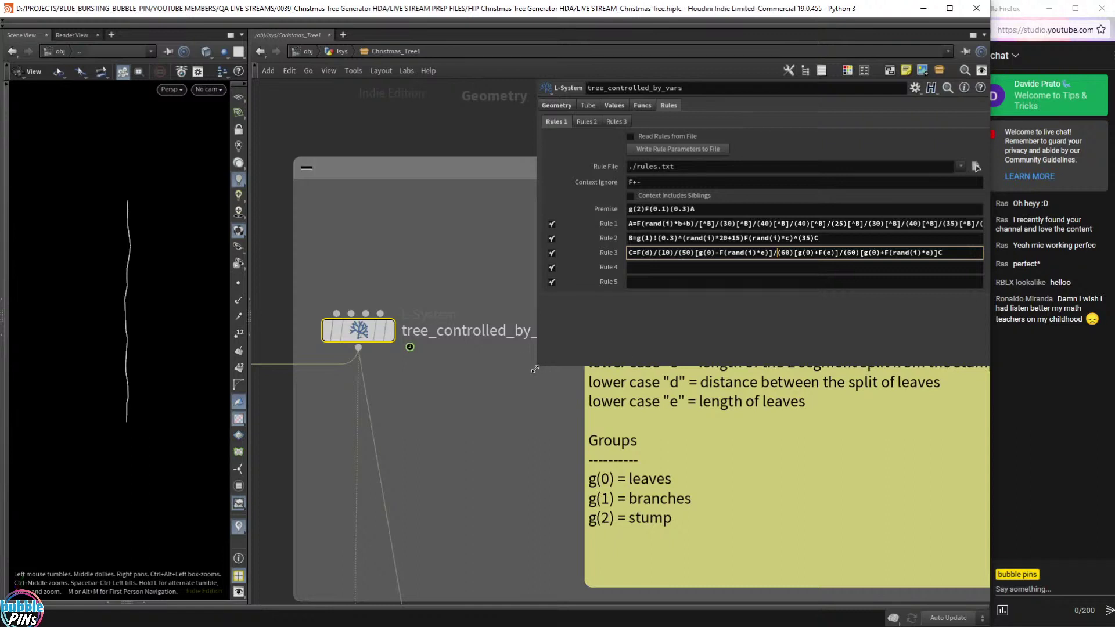
Narrow the parameter dialog, display the output of tree_controlled_by_vars and show its Geometry parameters.
left_click_drag(538, 365, 795, 350)
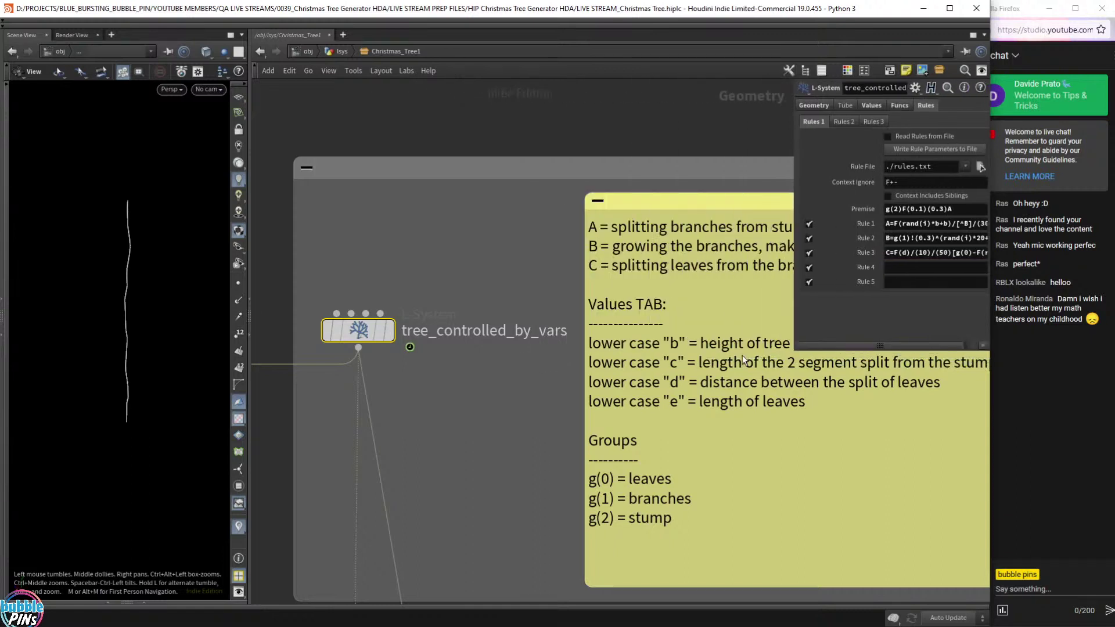
left_click(390, 331)
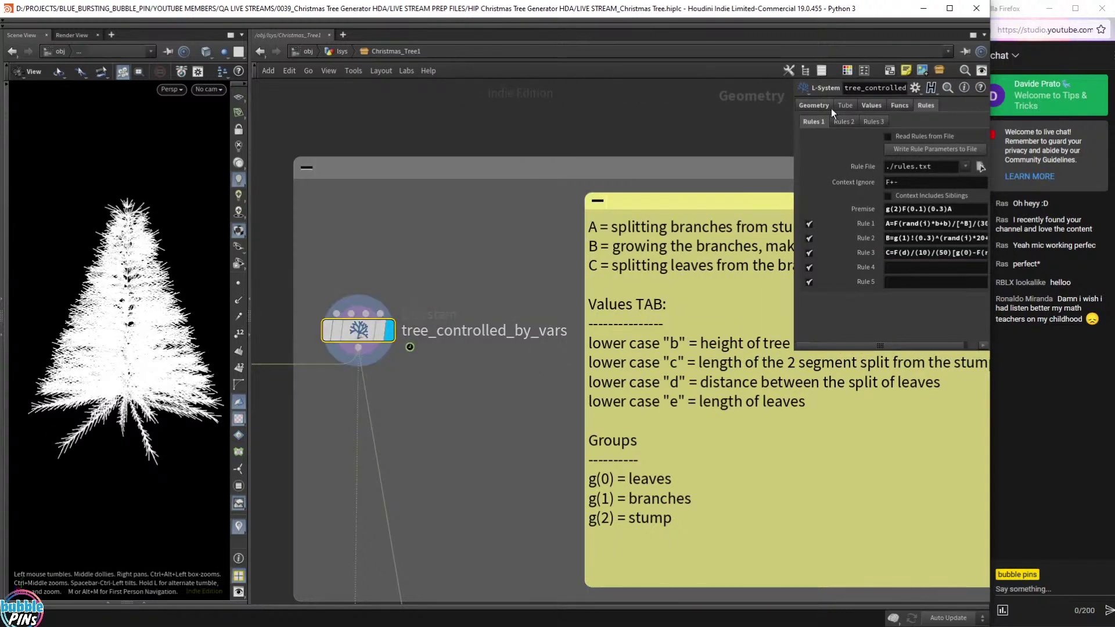
left_click(816, 106)
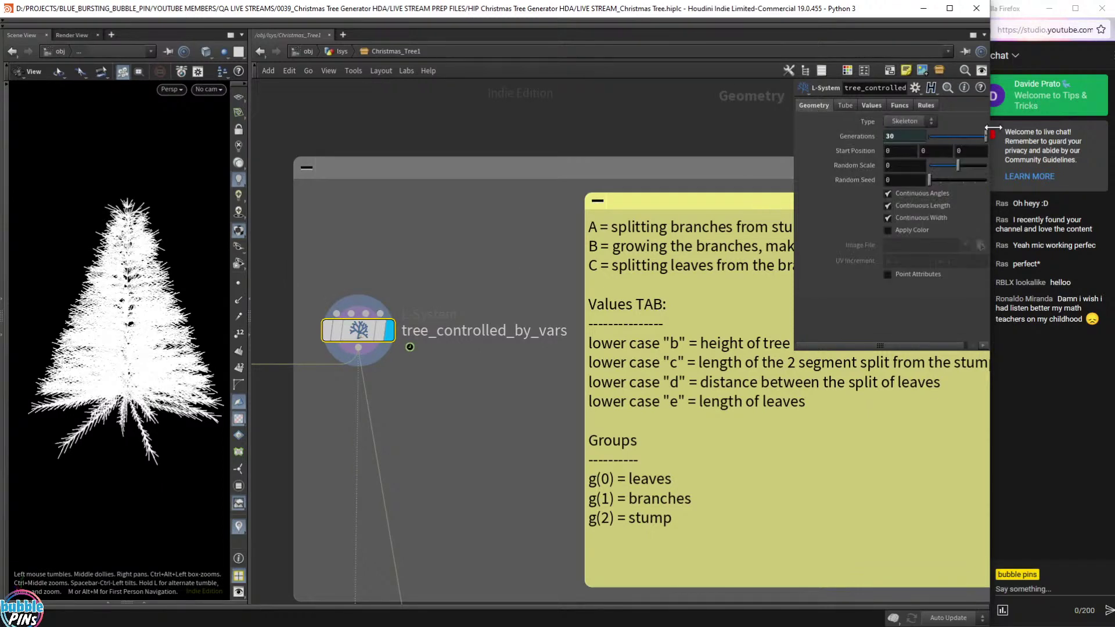
scroll(619, 185, "down", 4)
left_click_drag(553, 221, 480, 282)
Compare the Generations parameter on the Christmas_Tree1 asset with the channel reference driving it on the inner L-System.
left_click(342, 52)
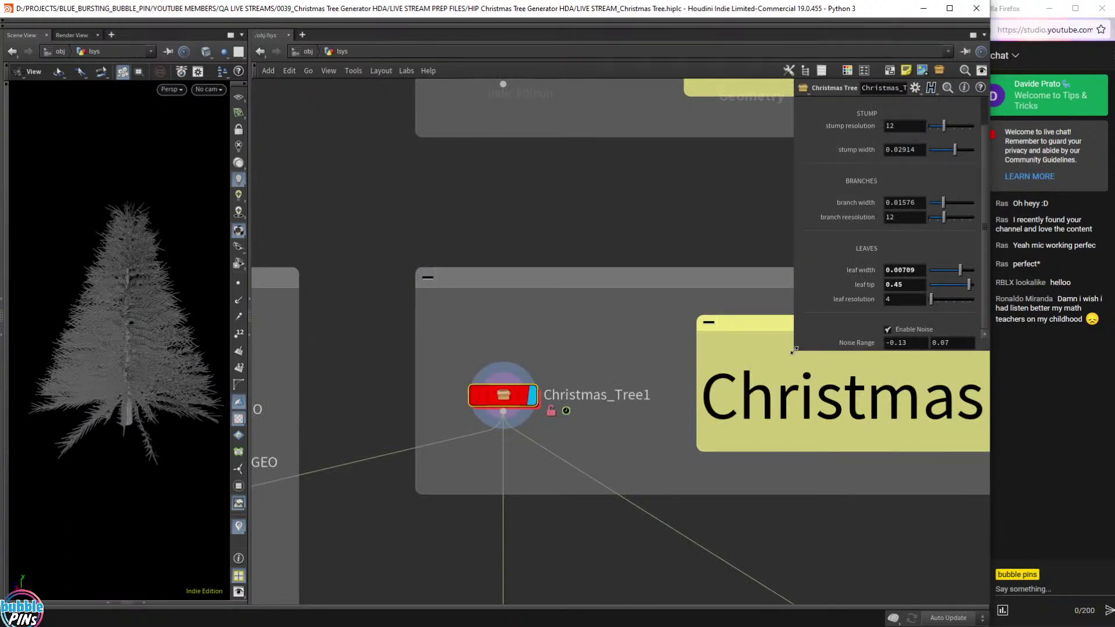
left_click_drag(794, 351, 699, 406)
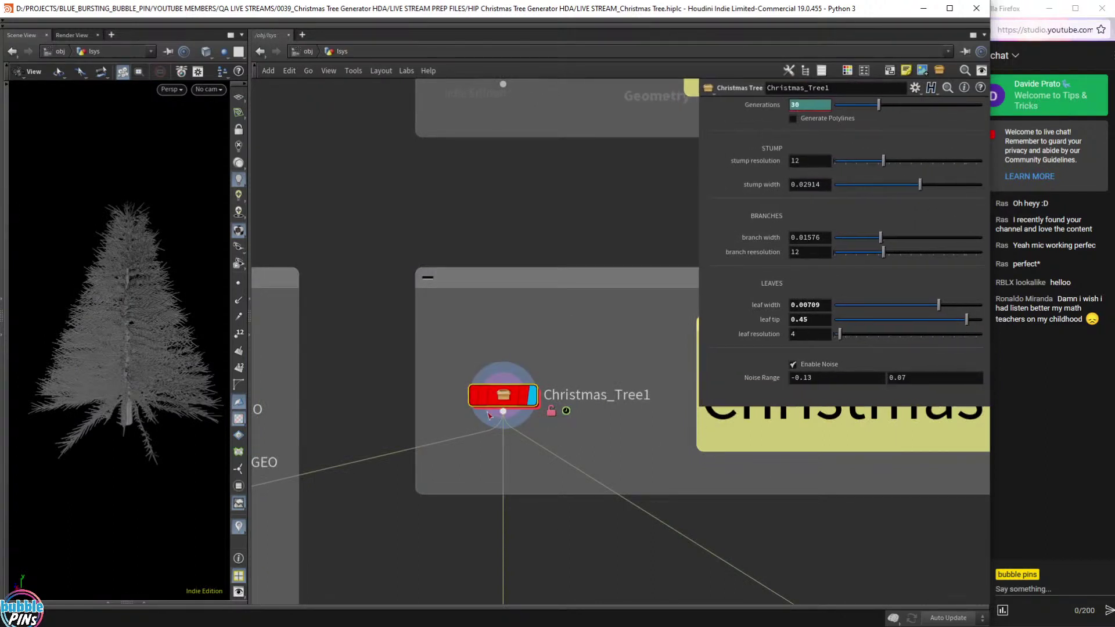
mouse_move(534, 396)
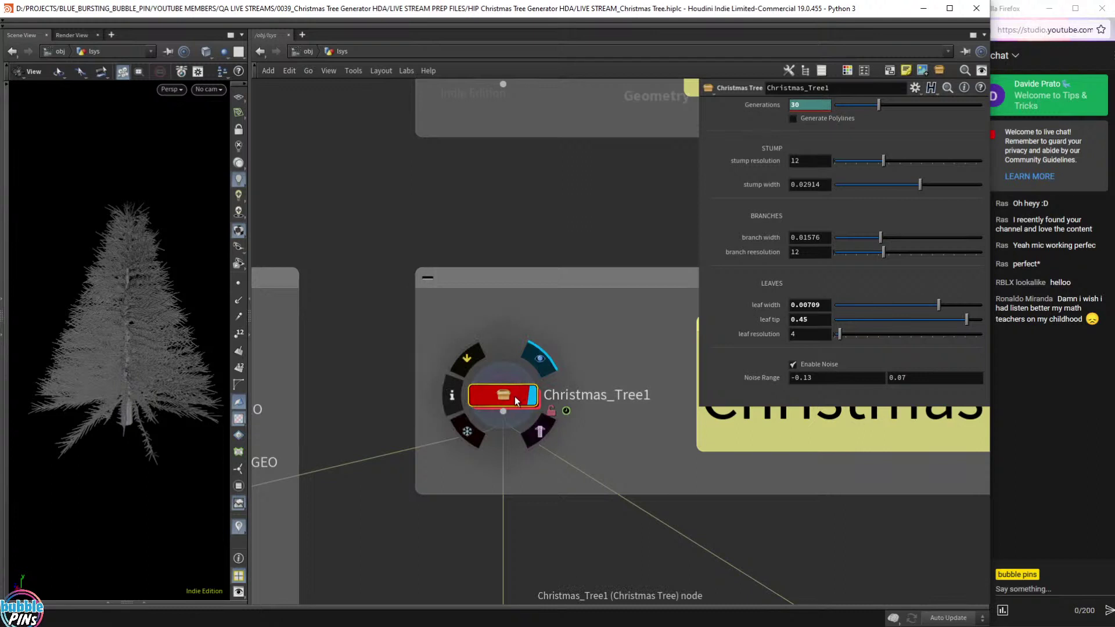
double_click(511, 398)
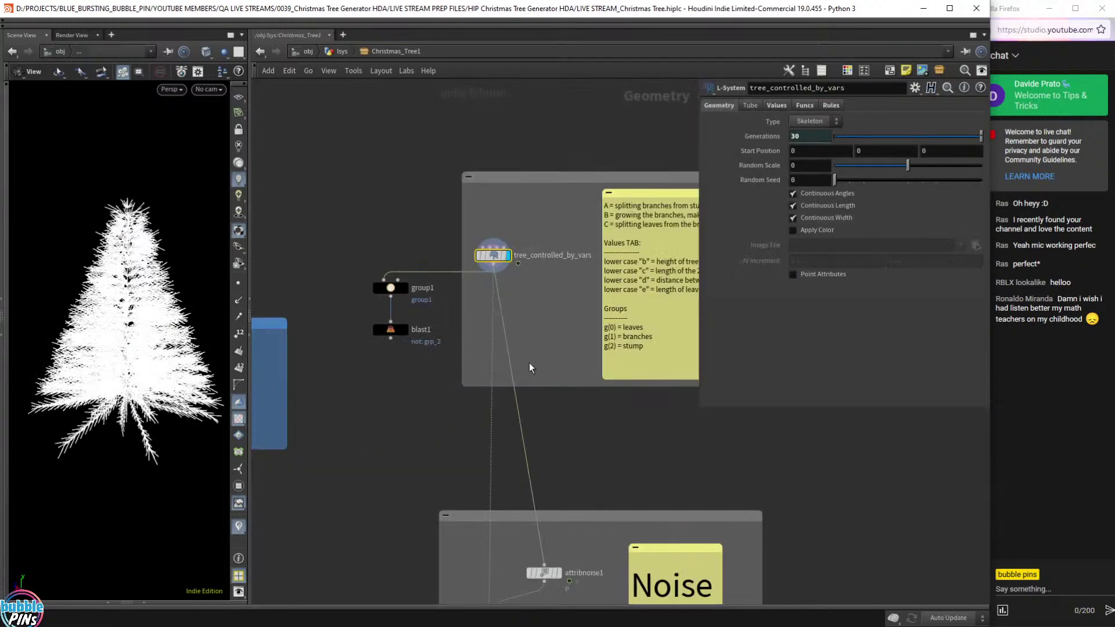
left_click(774, 140)
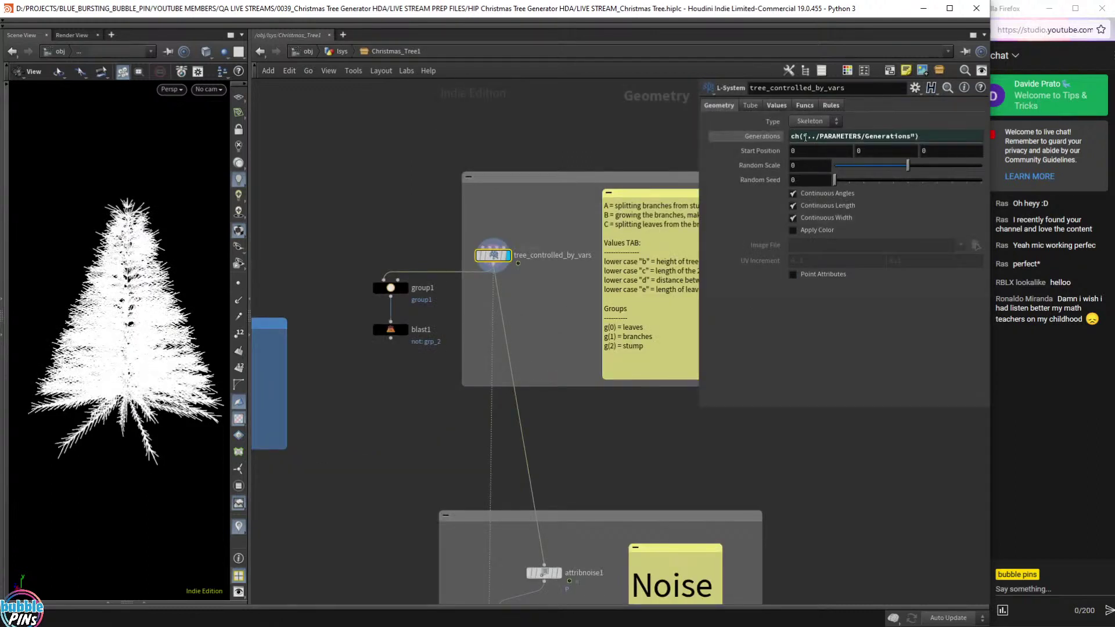
left_click(767, 137)
Return to the parent lsys network, reveal the timeline and scrub the tree's growth animation to frame 113.
left_click(342, 51)
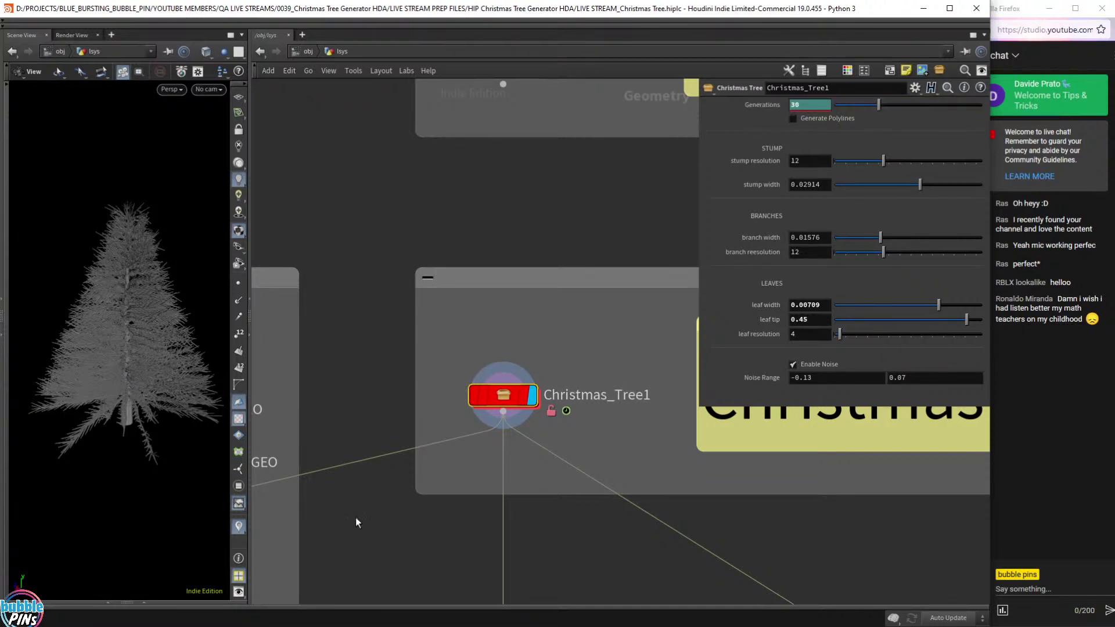
left_click(432, 603)
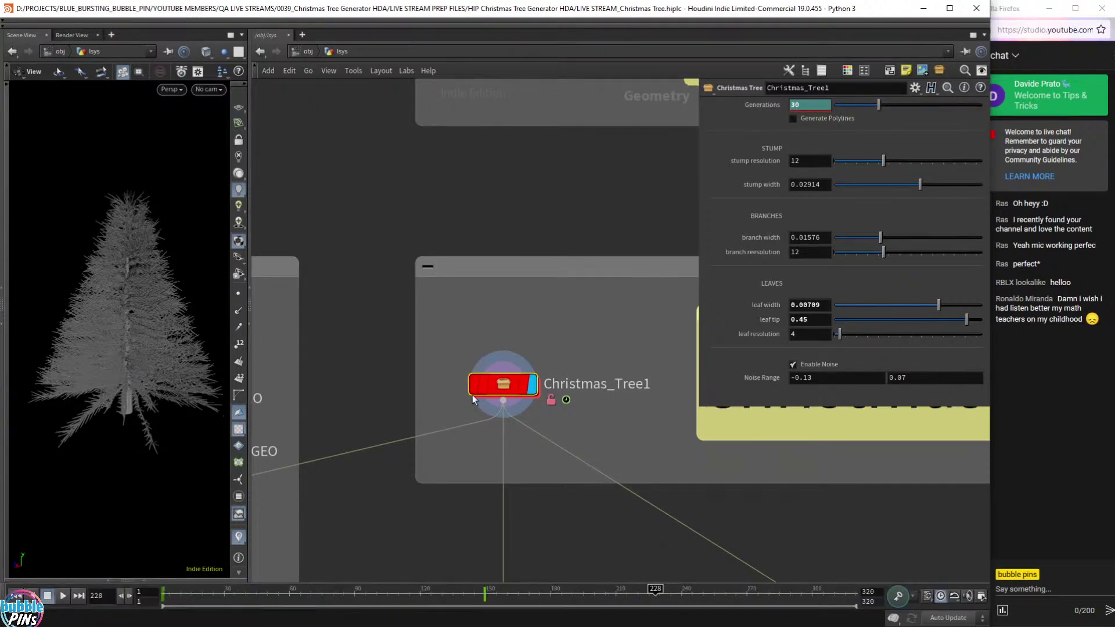
left_click_drag(553, 588, 405, 592)
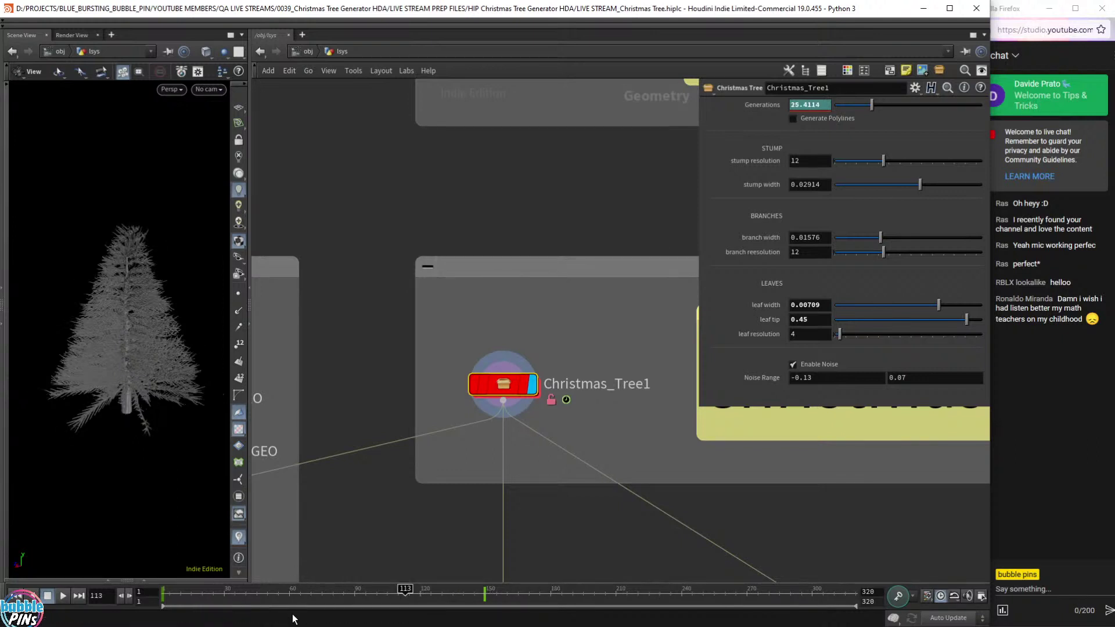
Duplicate the Christmas_Tree1 node just above the original and remove the keyframes from the copy's Generations parameter.
middle_click_drag(457, 485, 495, 482)
left_click_drag(542, 381, 629, 311, "alt")
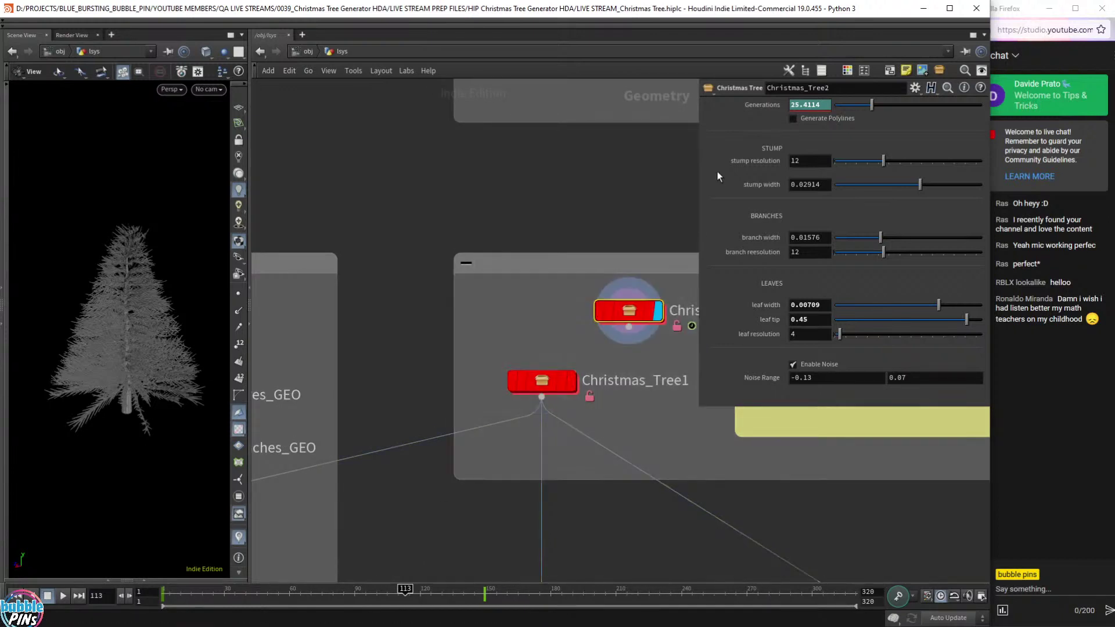
middle_click_drag(661, 281, 579, 358)
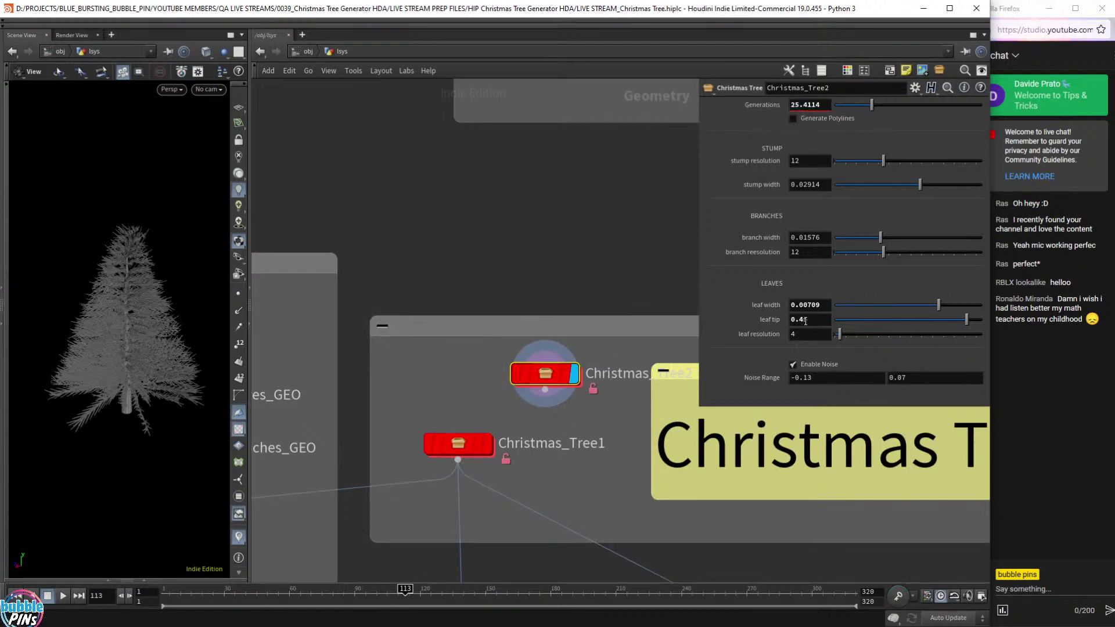
Enable Generate Polylines on the duplicated tree and move the timeline back to frame 1.
left_click(793, 119)
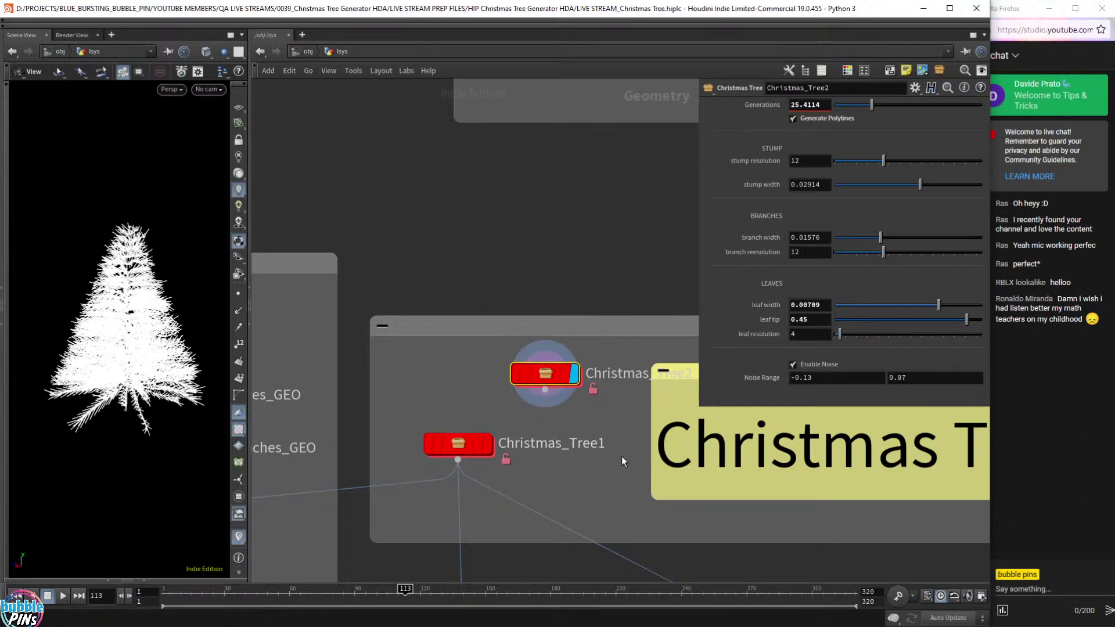
left_click_drag(360, 591, 276, 590)
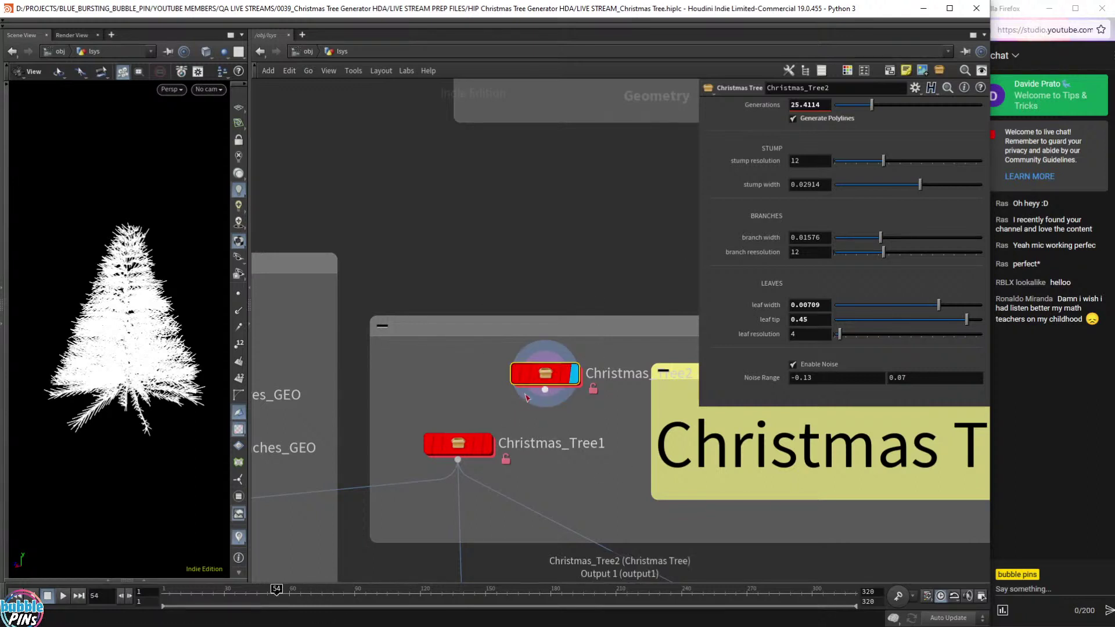
left_click(17, 596)
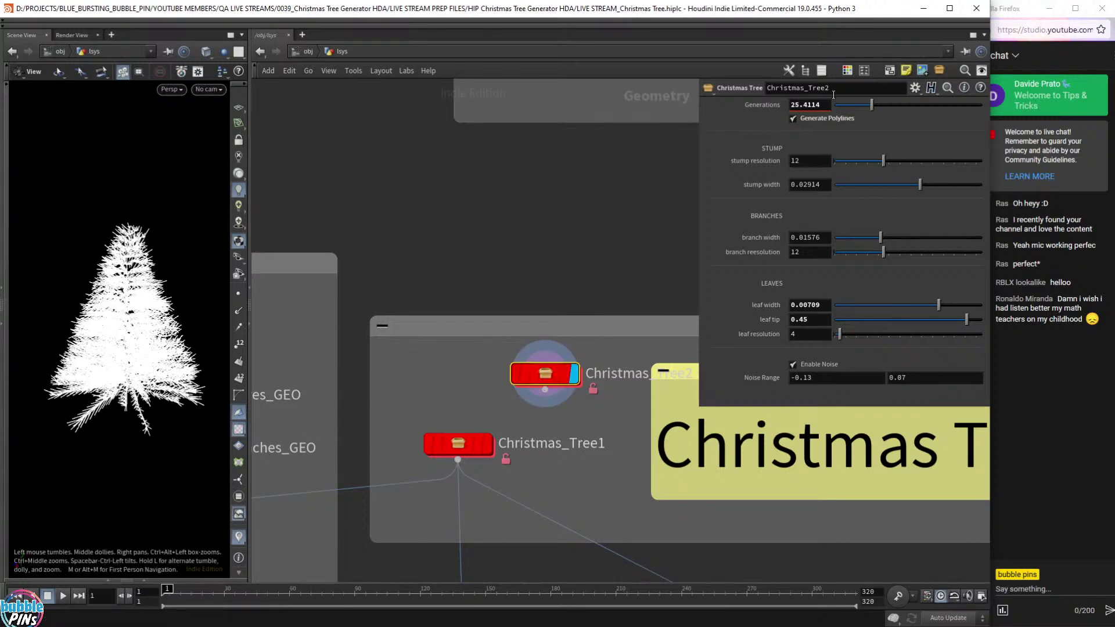
Turn on point display in the viewport and set the duplicated tree's Generations to 1.
left_click_drag(842, 110, 931, 100)
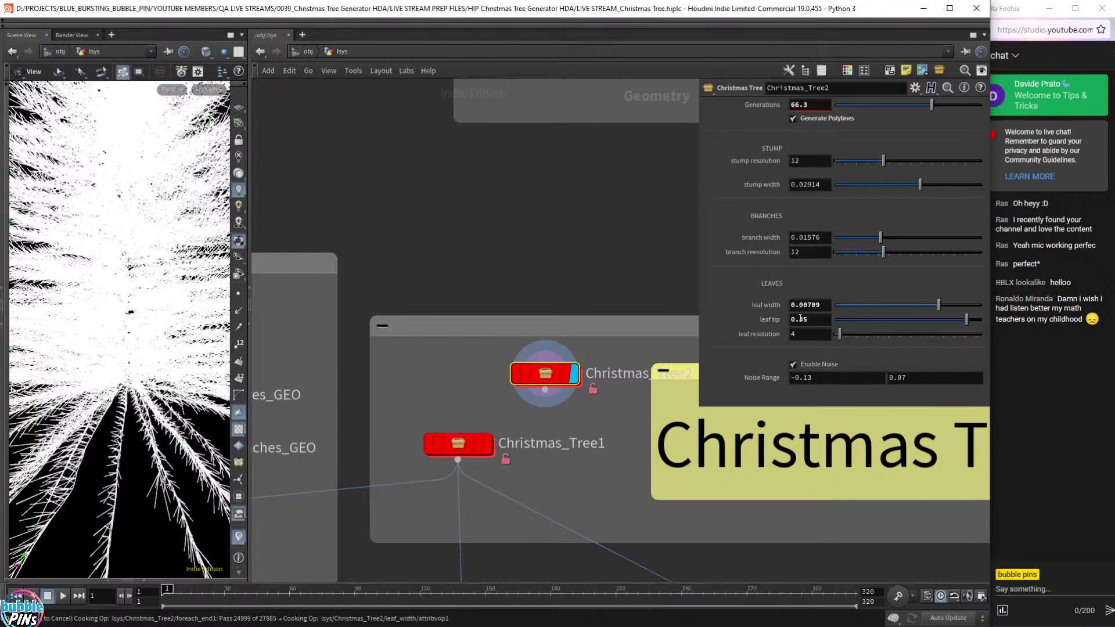
left_click(239, 294)
scroll(143, 400, "up", 4)
middle_click_drag(142, 393, 175, 406)
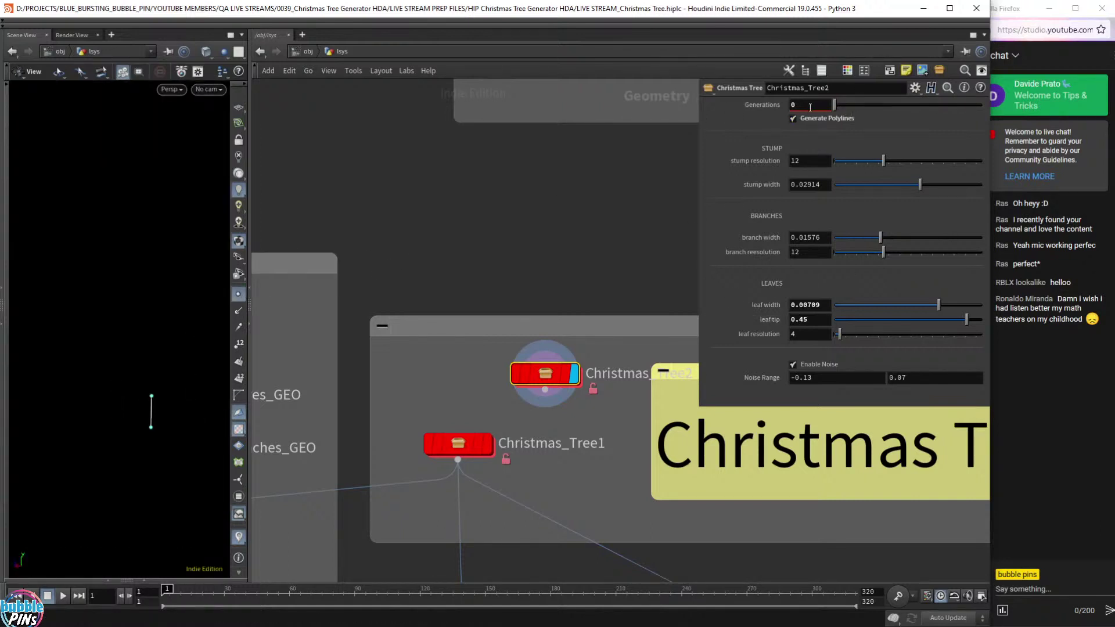
left_click_drag(804, 106, 709, 108)
type("1")
key("Return")
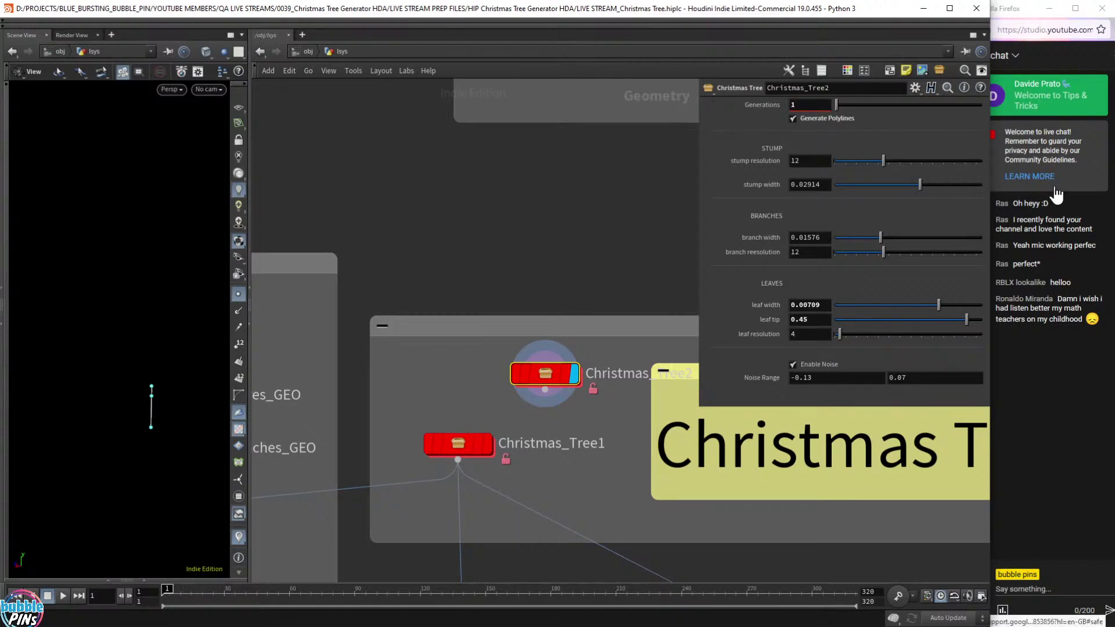
Set the duplicated tree's Generations to 2.
mouse_move(167, 398)
left_mouse_down()
mouse_move(167, 422)
mouse_move(168, 388)
left_mouse_up()
type("2")
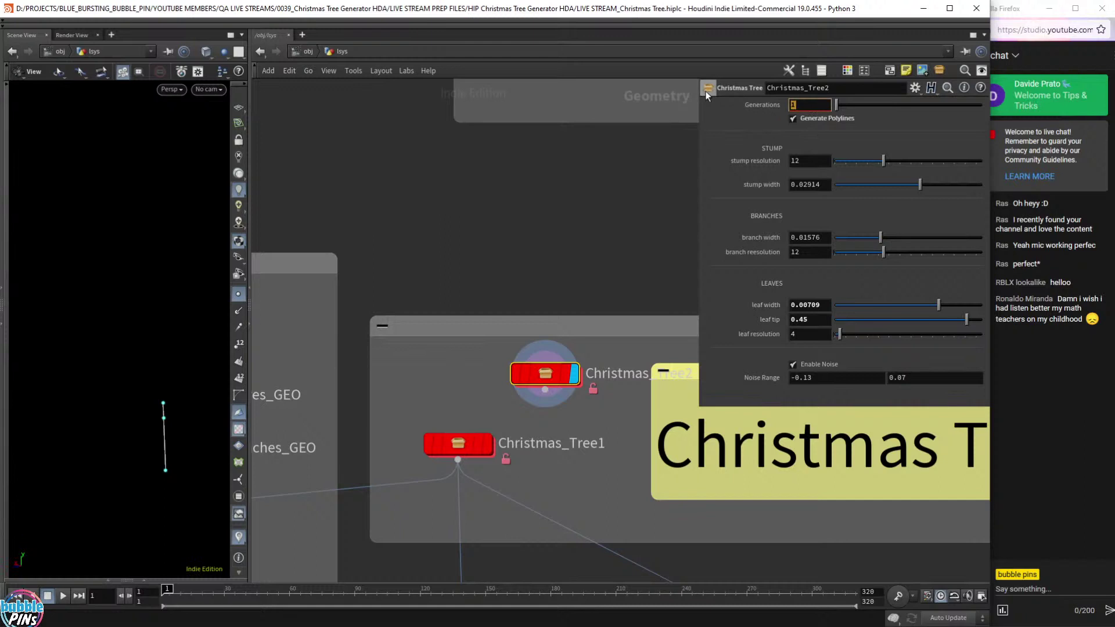
key("Return")
Widen the scene view and examine the branch split at the top of the two-generation tree from several angles.
left_click_drag(144, 337, 152, 391)
scroll(166, 410, "up", 4)
scroll(160, 400, "up", 5)
mouse_move(157, 396)
right_mouse_down()
mouse_move(182, 393)
mouse_move(152, 379)
right_mouse_up()
left_click_drag(250, 243, 443, 251)
scroll(269, 354, "down", 5)
right_click_drag(293, 366, 251, 256)
scroll(252, 257, "down", 2)
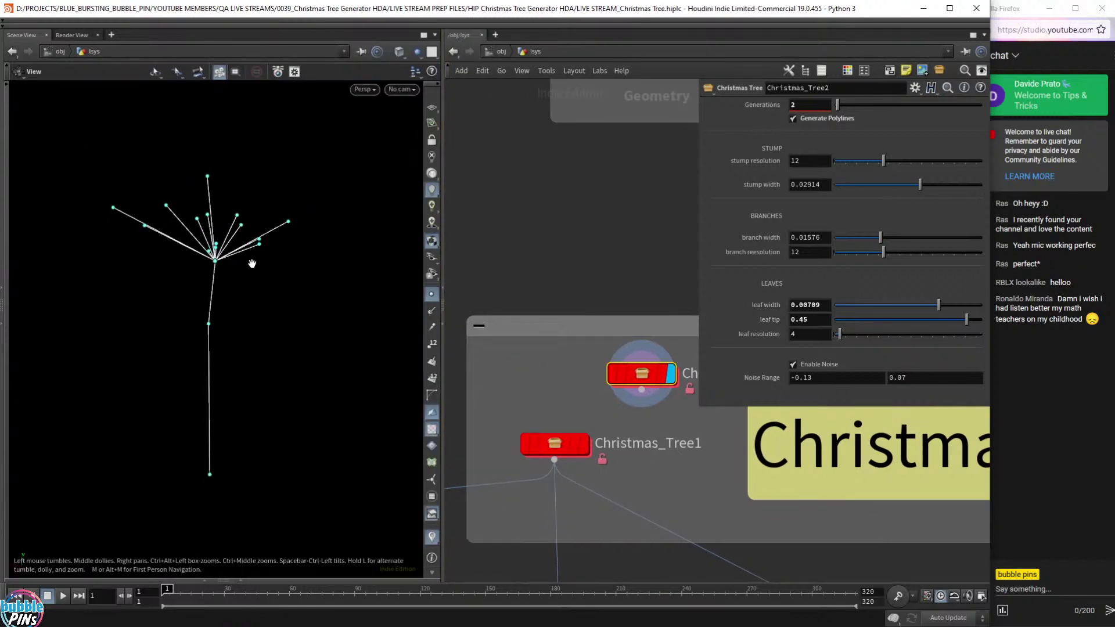
key("f")
left_click_drag(241, 278, 366, 294)
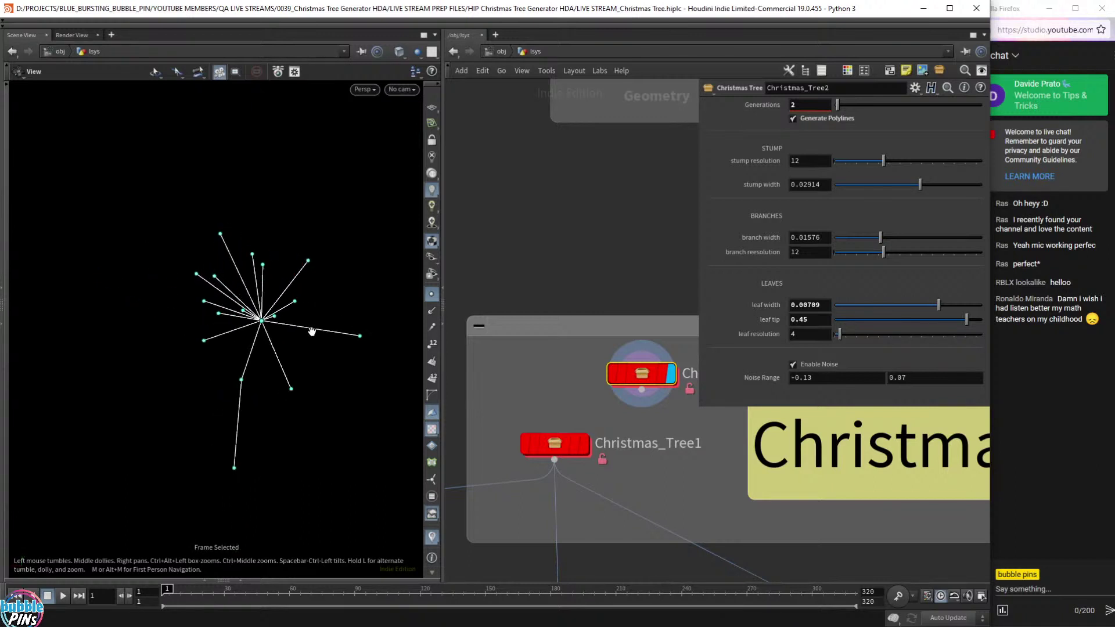
Set the duplicated tree's Generations to 3 after viewing its branch split from several angles.
left_click_drag(271, 351, 200, 370)
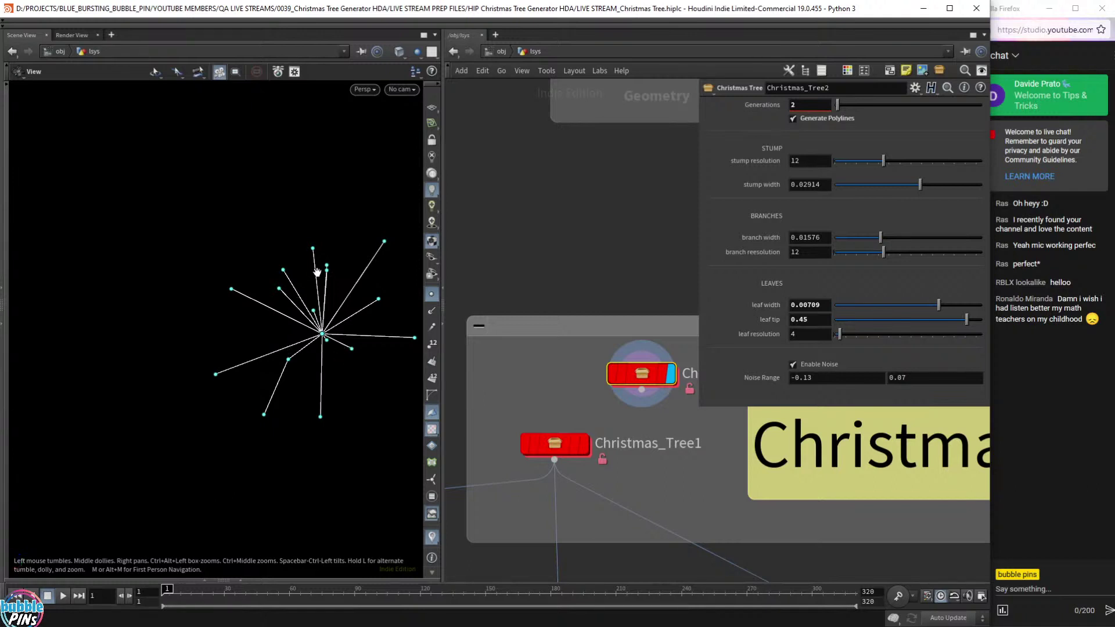
left_click_drag(328, 241, 353, 238)
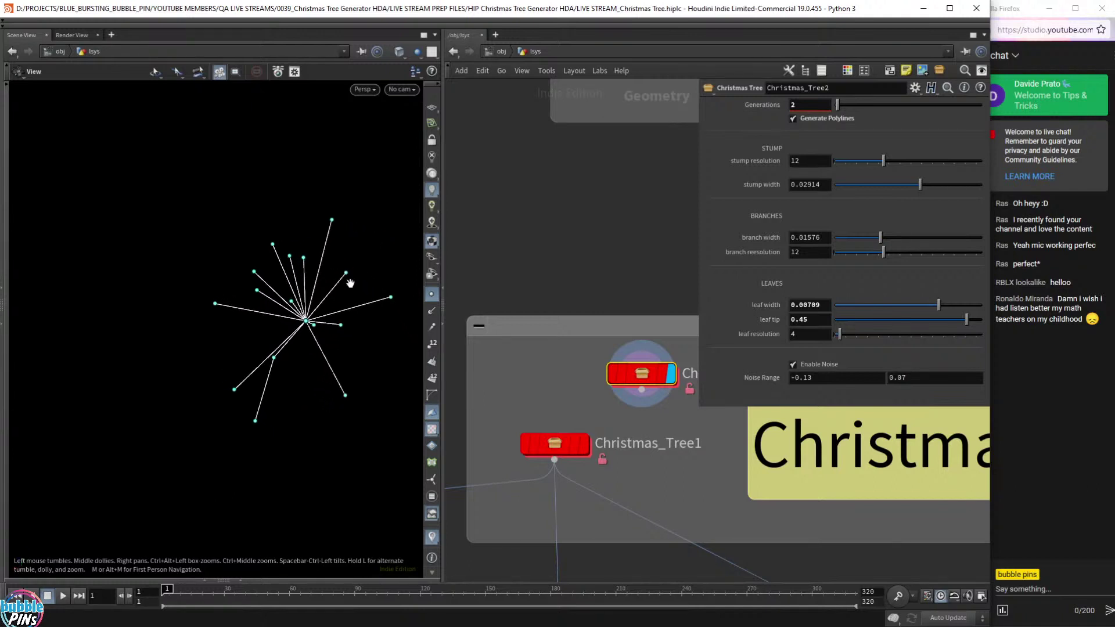
left_click_drag(346, 284, 369, 290)
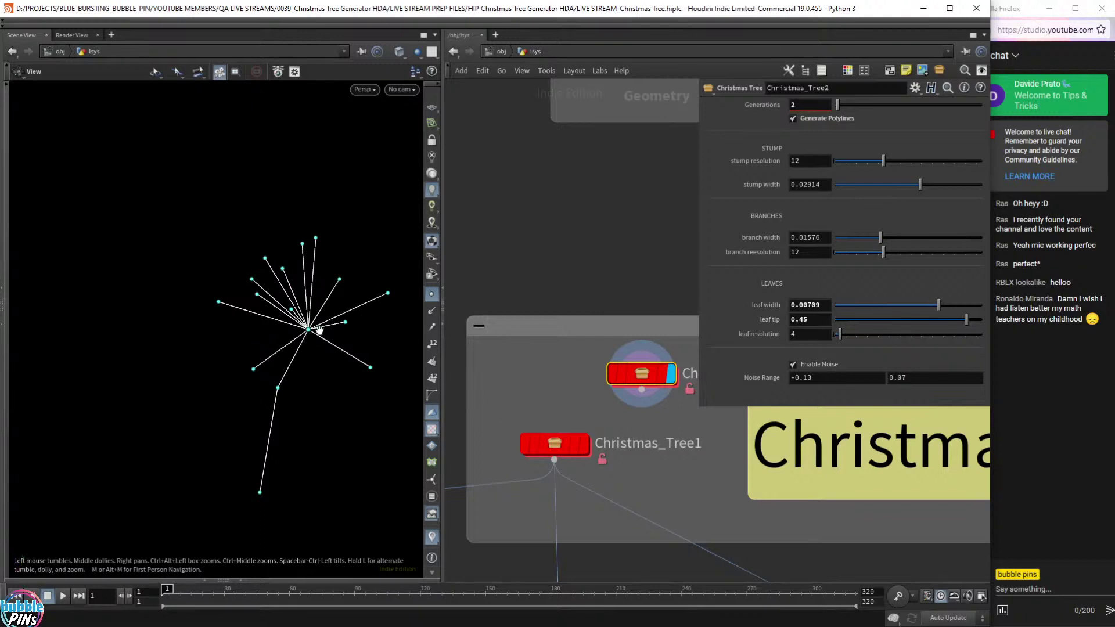
left_click_drag(320, 332, 354, 280)
left_click_drag(807, 105, 735, 101)
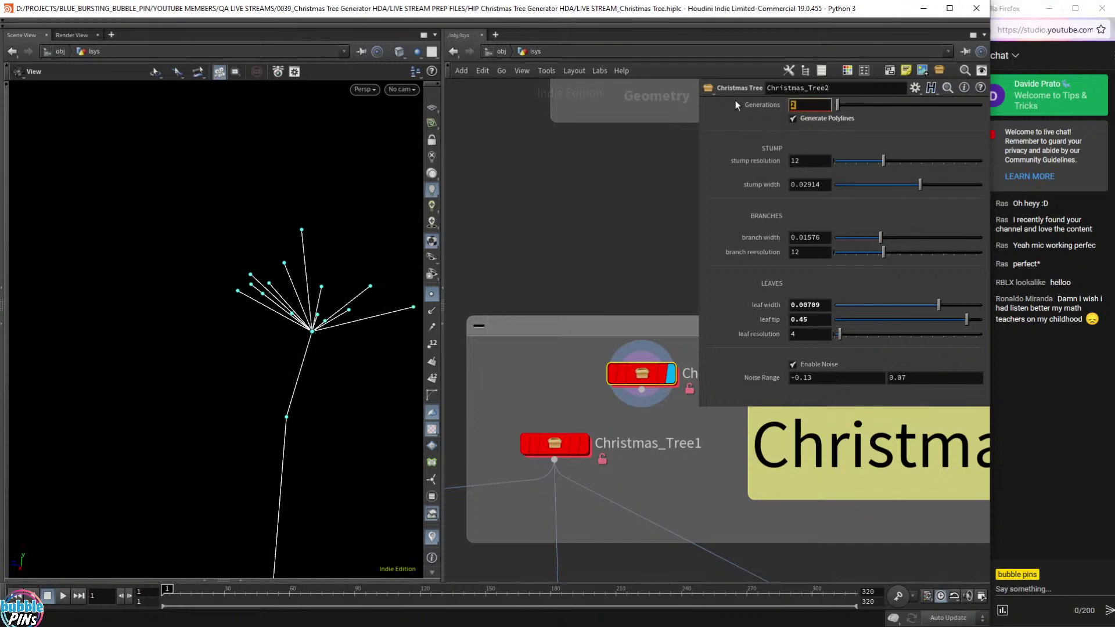
type("3")
key("Return")
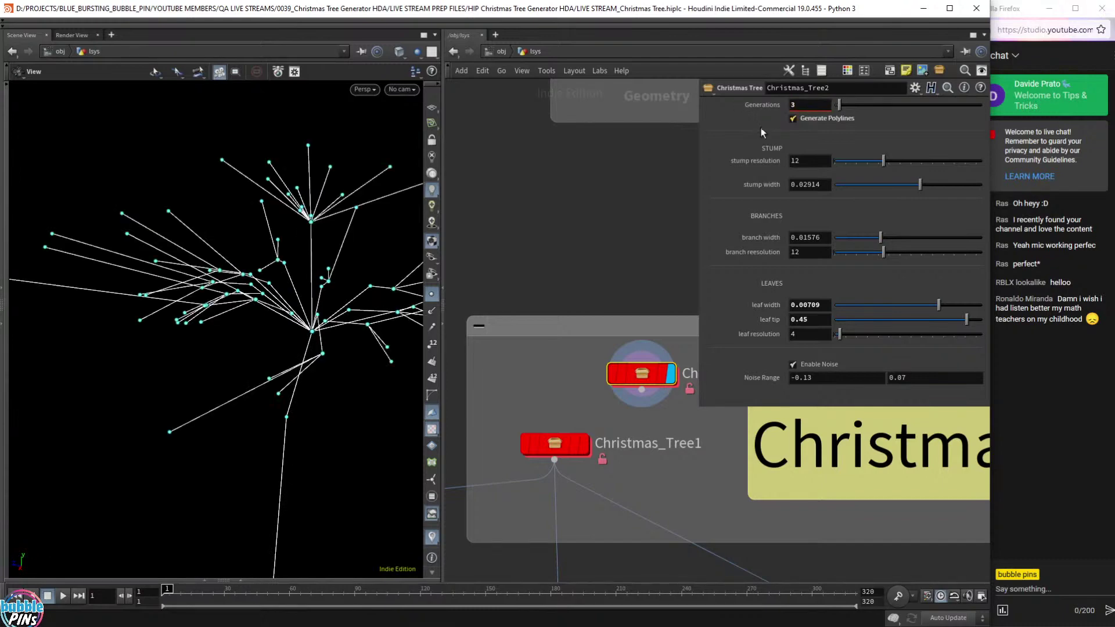
Set the duplicated tree's Generations to 4 and view the fuller branching from the side.
left_click_drag(281, 150, 207, 382)
scroll(246, 360, "down", 5)
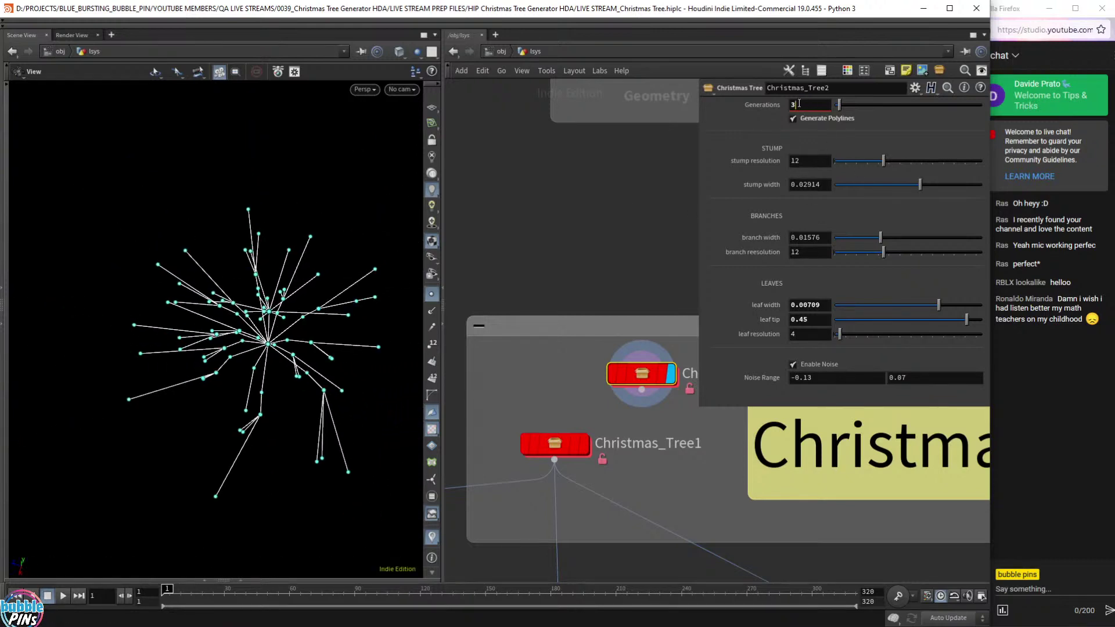
key("BackSpace")
type("4")
key("Return")
left_click_drag(277, 314, 279, 223)
scroll(592, 197, "down", 5)
Go inside the Christmas_Tree2 node and bring up the rules of its tree_controlled_by_vars L-System.
middle_click_drag(581, 256, 540, 459)
middle_click_drag(496, 272, 488, 481)
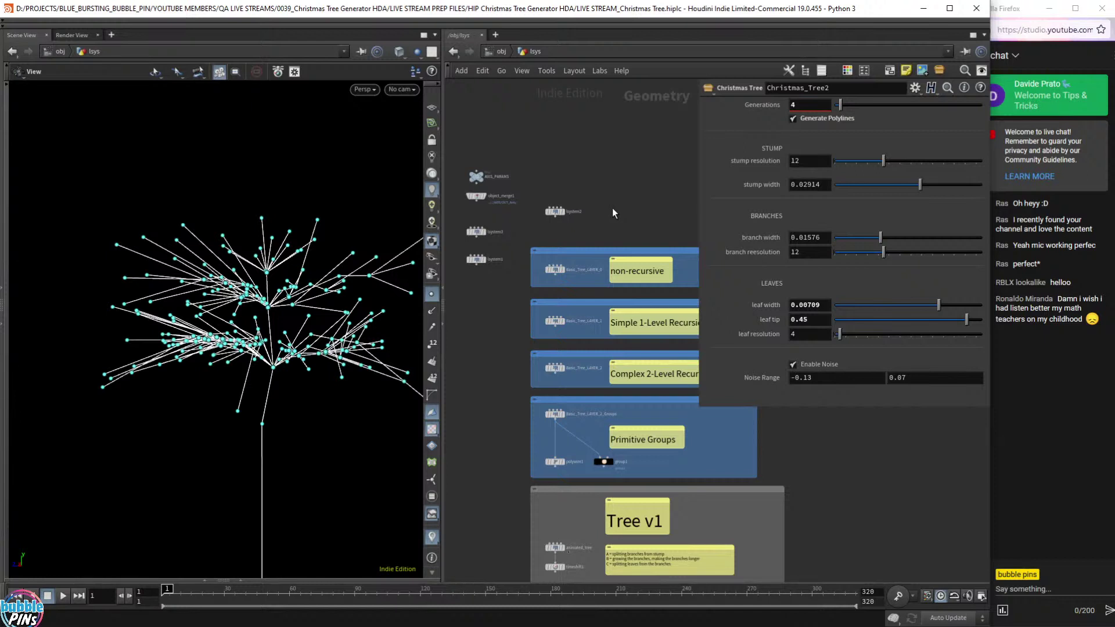
middle_click_drag(496, 414, 527, 168)
middle_click_drag(533, 325, 535, 272)
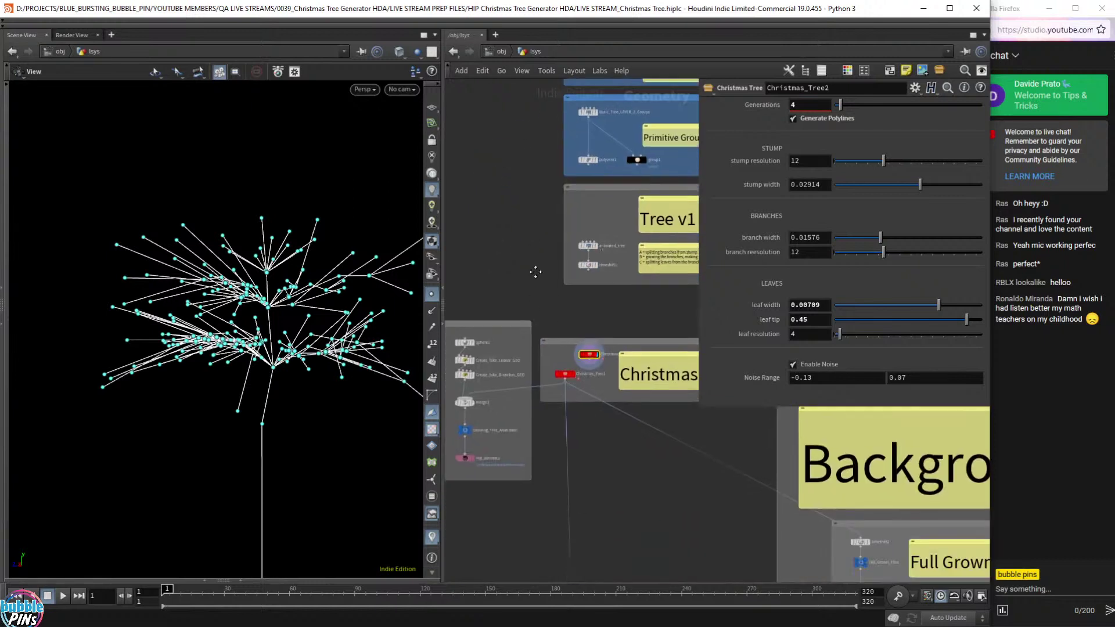
scroll(587, 348, "up", 5)
scroll(598, 422, "up", 2)
mouse_move(597, 350)
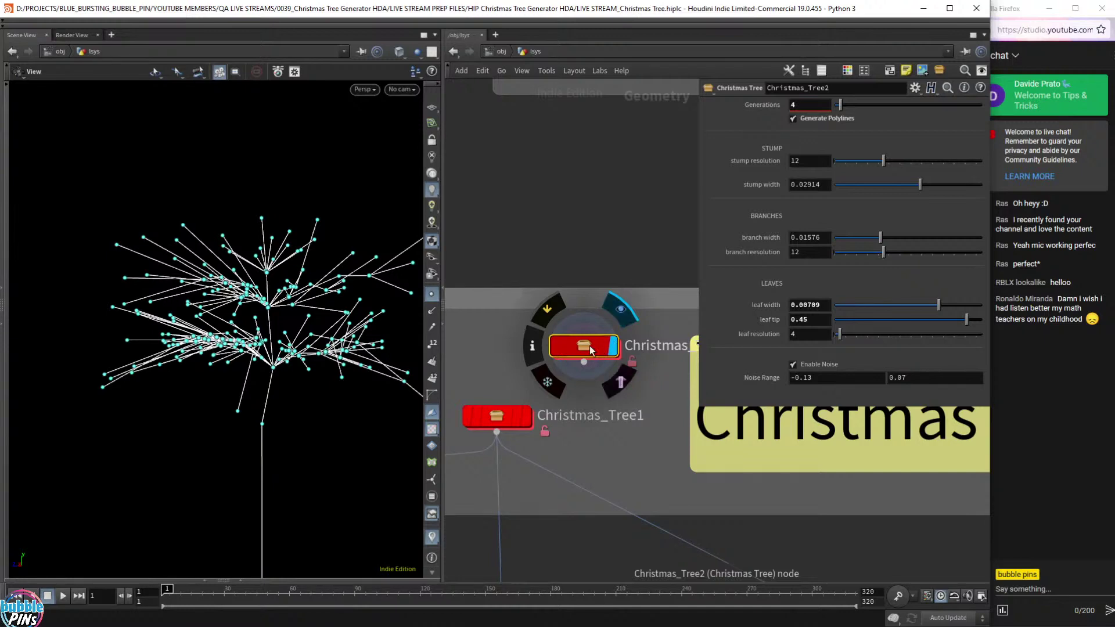
double_click(589, 349)
middle_click_drag(591, 212, 514, 485)
scroll(587, 401, "up", 10)
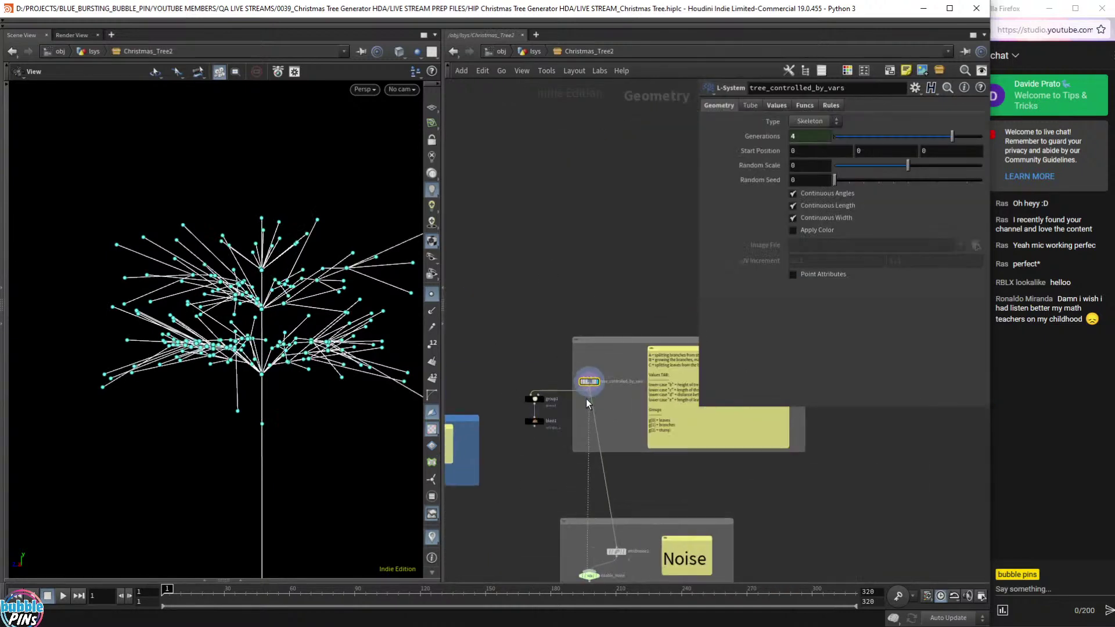
left_click_drag(639, 217, 523, 466)
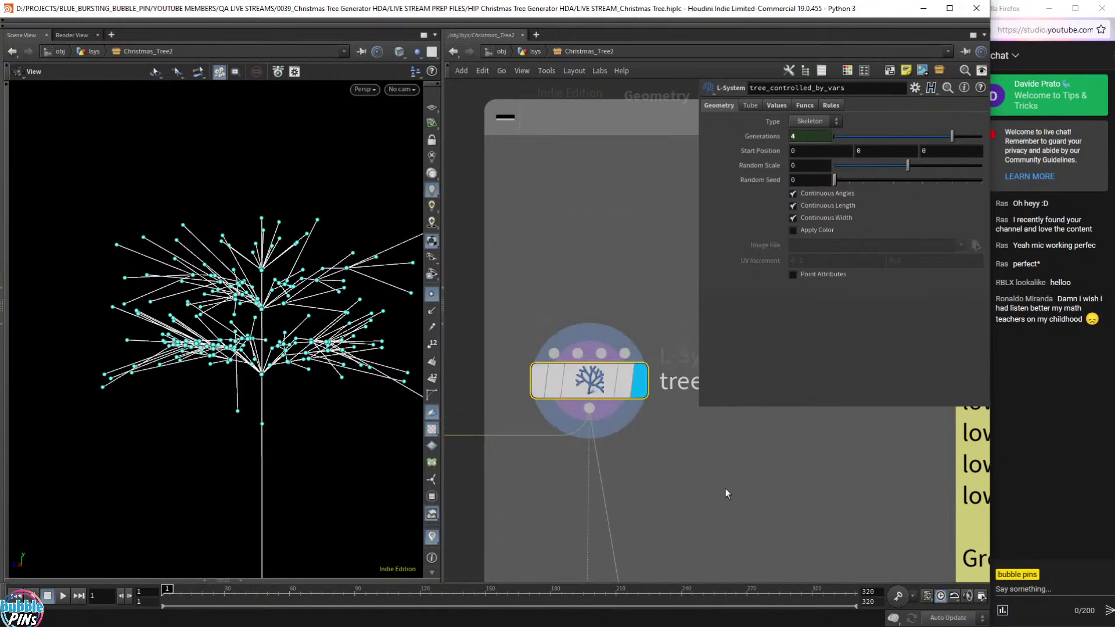
middle_click_drag(782, 415, 754, 489)
left_click(828, 106)
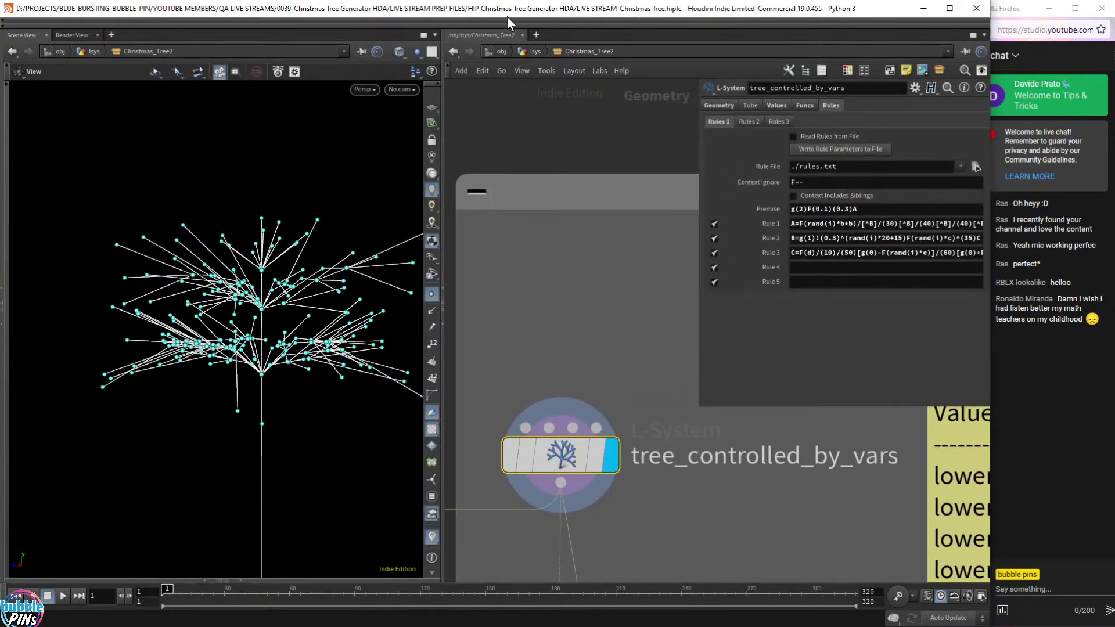
Return to the lsys network, select the Basic_Tree_LAYER_2_Groups L-System and display it in the viewport.
left_click(518, 53)
middle_click_drag(598, 144, 592, 598)
middle_click_drag(623, 267, 554, 502)
middle_click_drag(584, 215, 604, 445)
left_click(525, 400)
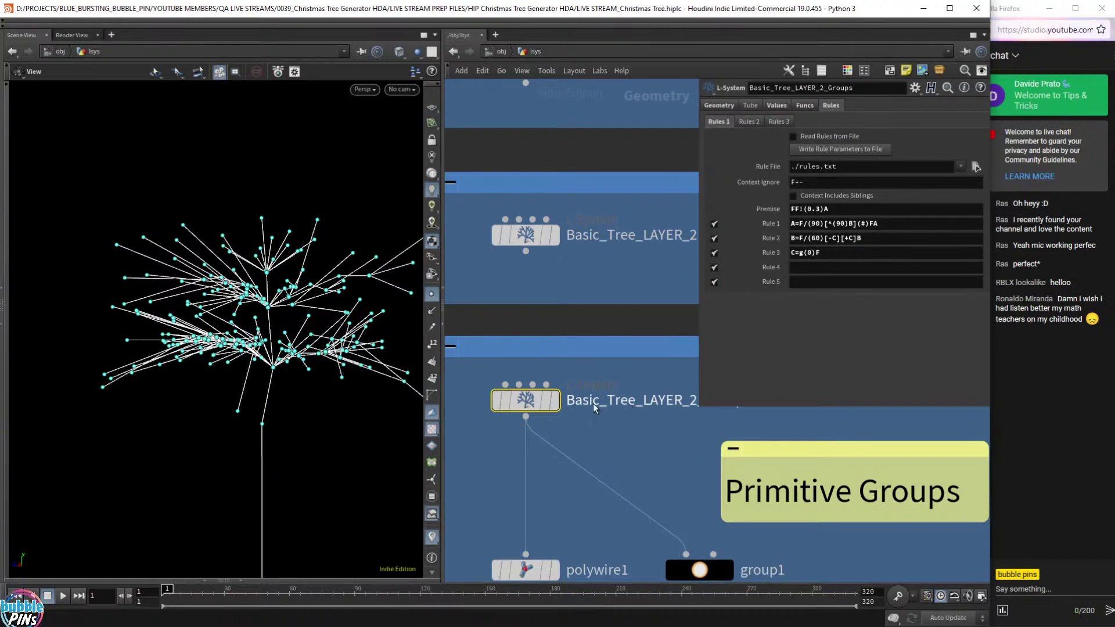
left_click(555, 401)
Give the first F in Rule 1 of Basic_Tree_LAYER_2_Groups a length of 0.5, as F(0.5).
left_click_drag(180, 307, 316, 271)
scroll(302, 272, "down", 5)
scroll(304, 270, "down", 2)
right_click_drag(303, 272, 296, 371)
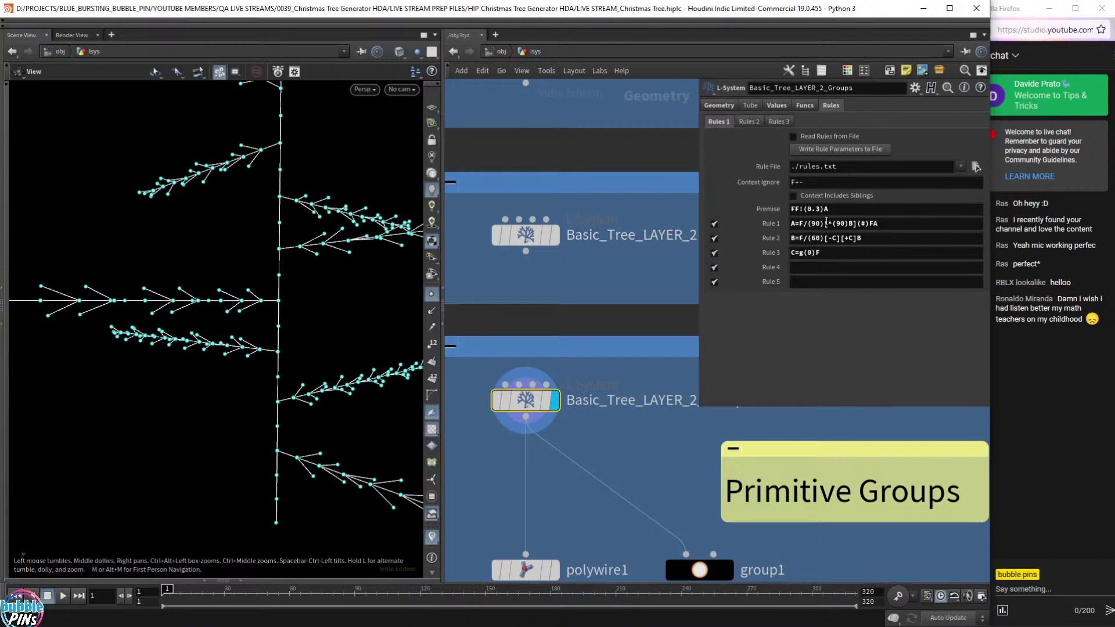
left_click(819, 224)
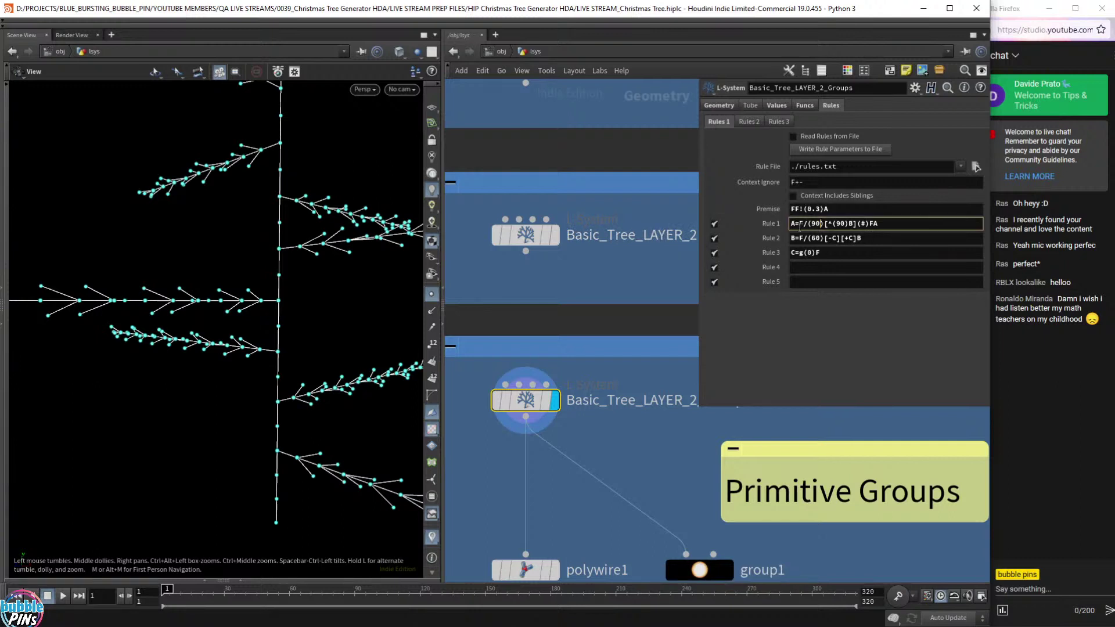
left_click(800, 226)
type("()")
type("0.")
type("5")
key("Return")
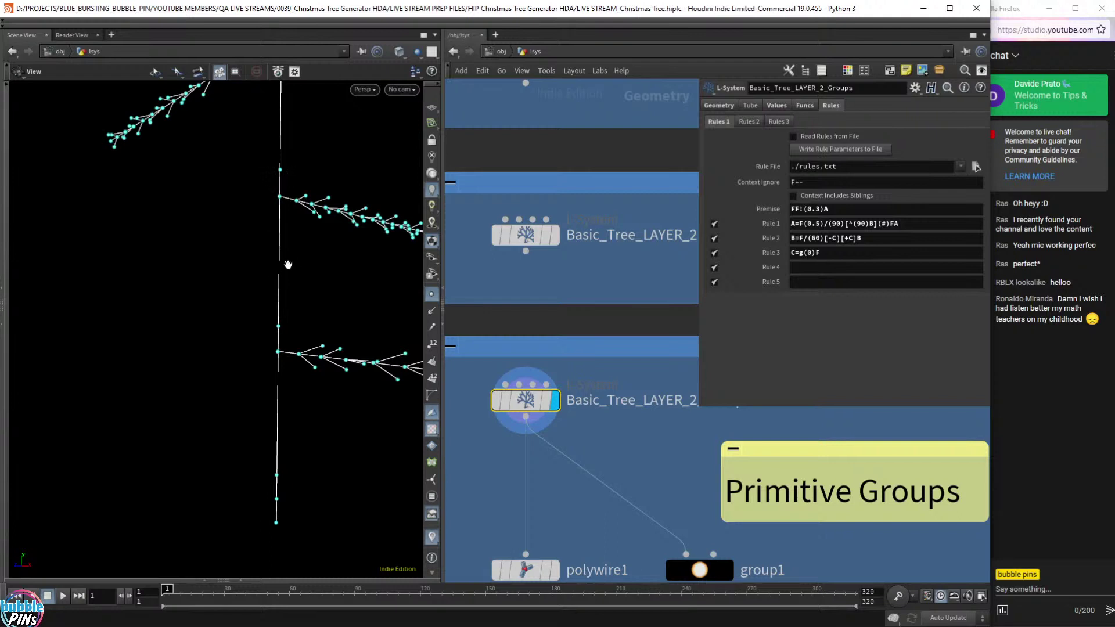
Replace the fixed length of the first F in Rule 1 with rand(i), as F(rand(i)).
left_click(810, 223)
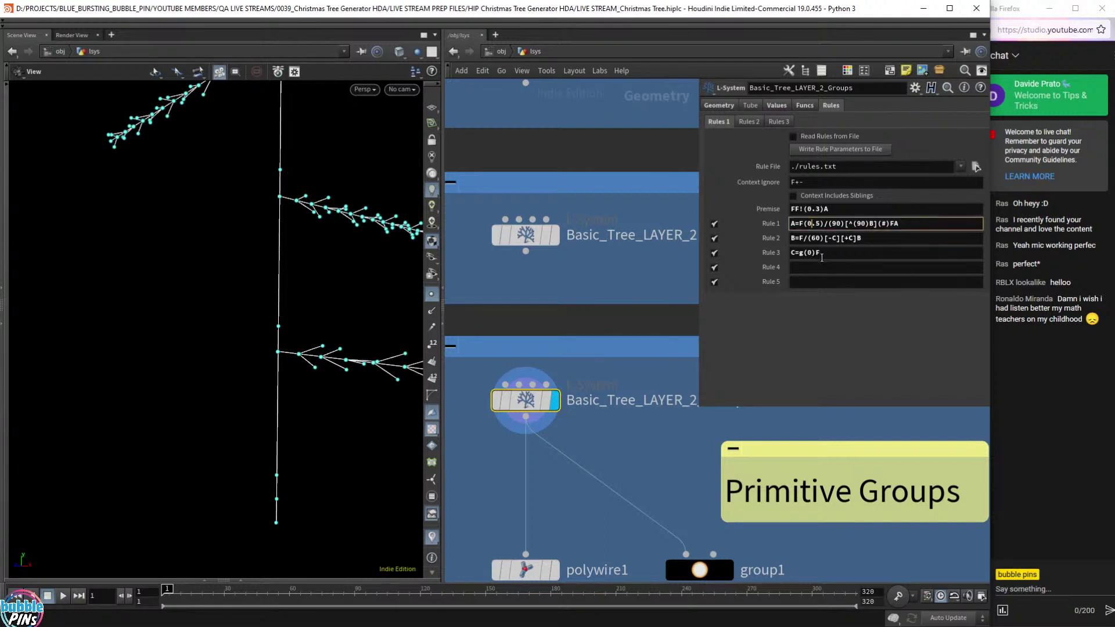
key("shift+Right")
key("shift+Right")
key("shift+Right")
type("d(1)")
key("shift+Left")
key("shift+Left")
key("shift+Left")
key("shift+Left")
key("shift+Left")
key("shift+Left")
key("shift+Left")
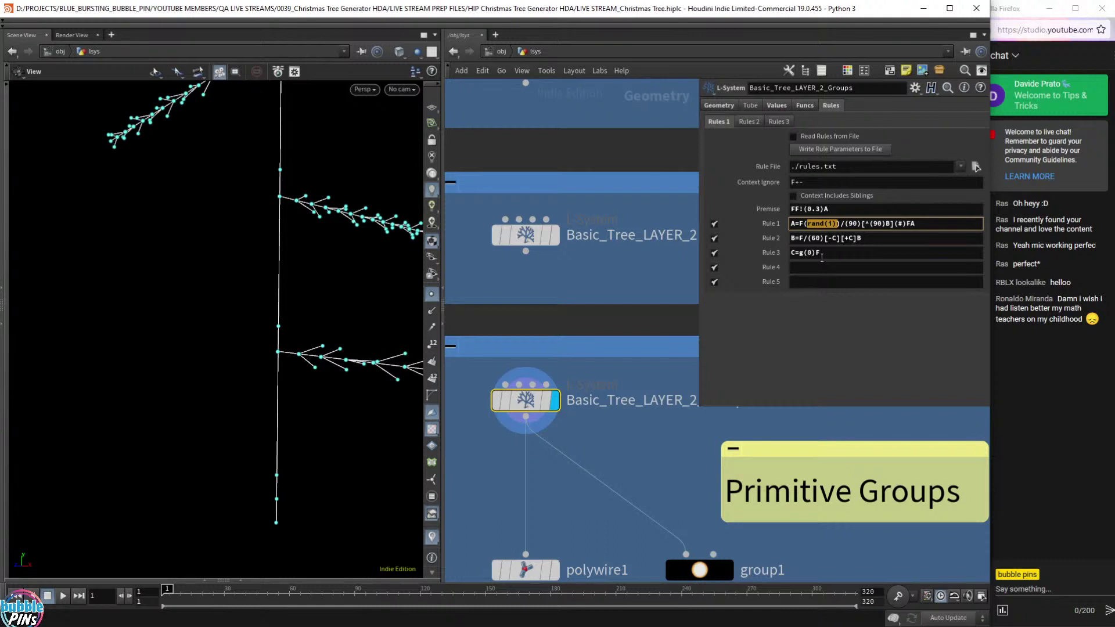
key("Return")
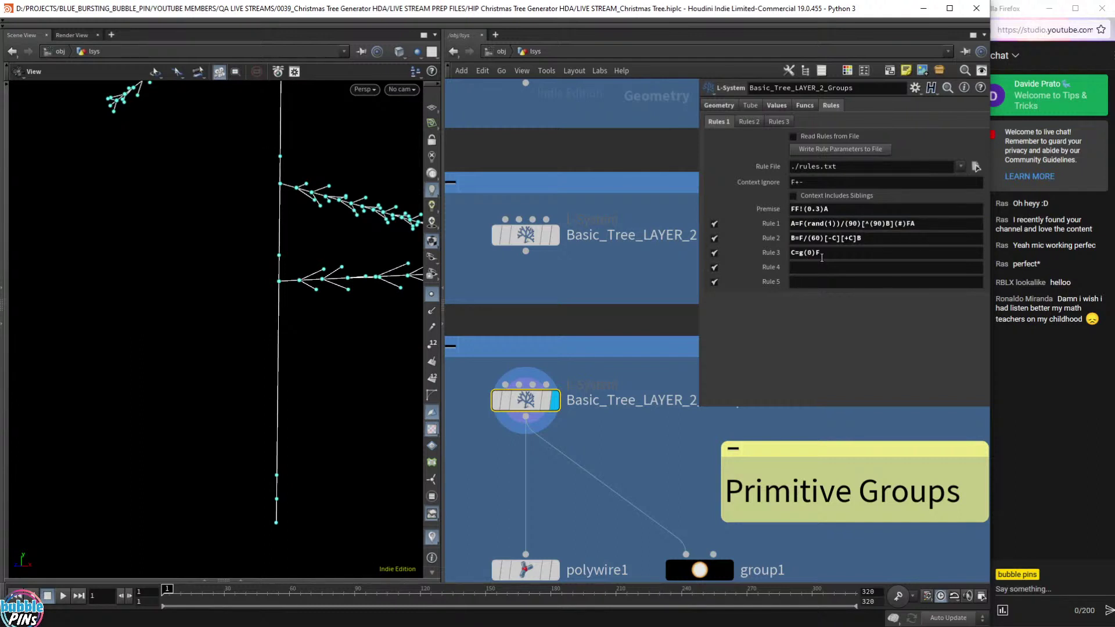
Examine the branch spacing along the trunk together with the rand(i) term in Rule 1.
scroll(297, 253, "down", 5)
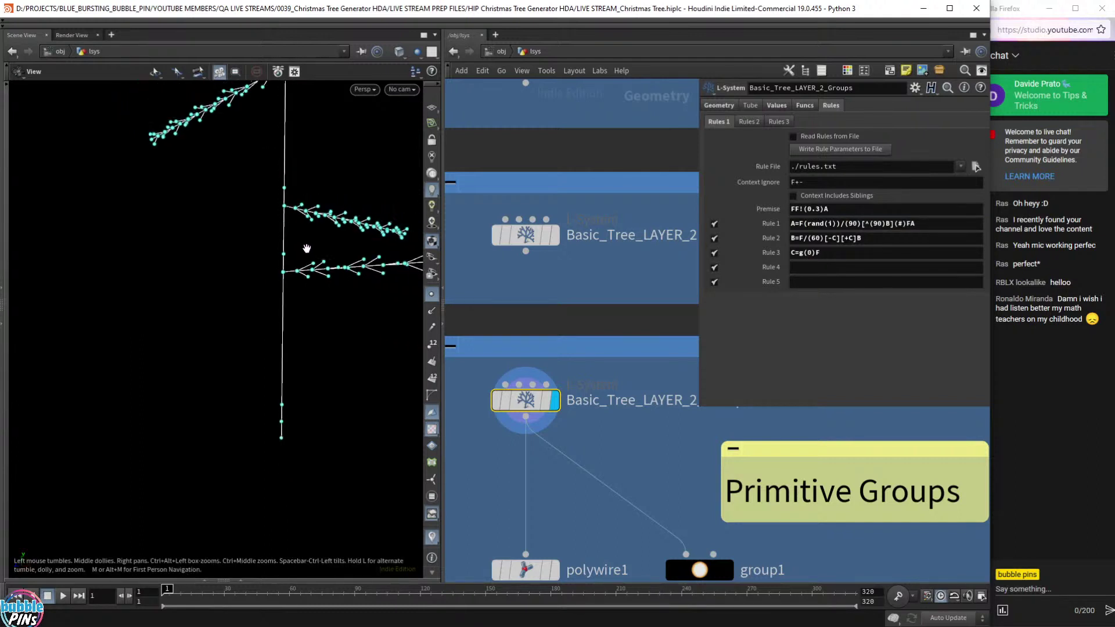
scroll(310, 242, "down", 3)
left_click_drag(310, 241, 326, 291)
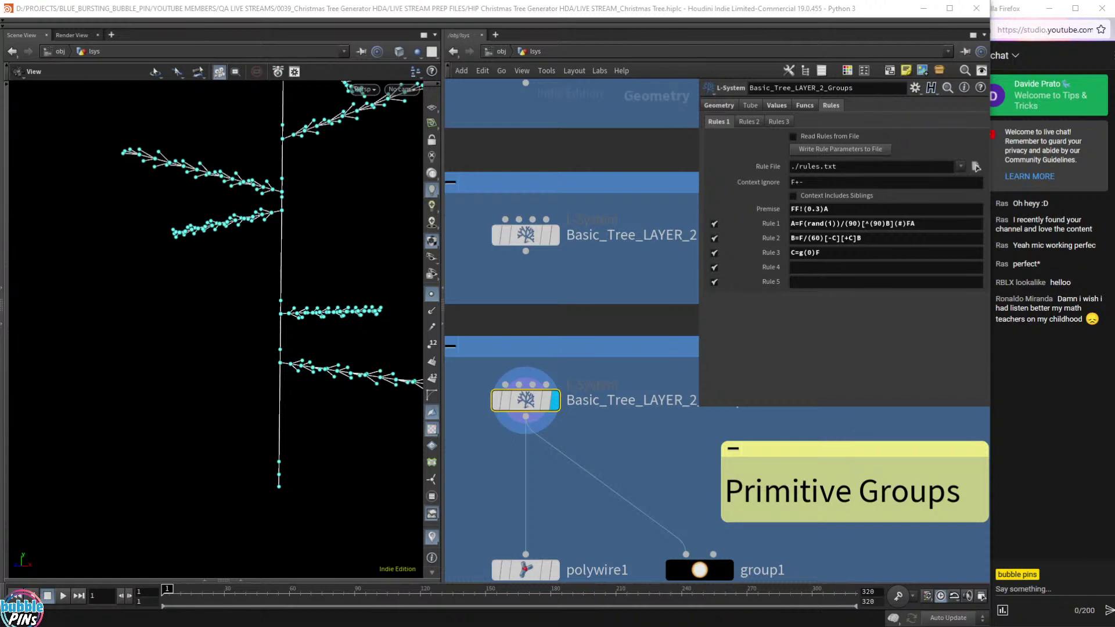
left_click_drag(252, 244, 296, 207)
right_click_drag(296, 190, 293, 231)
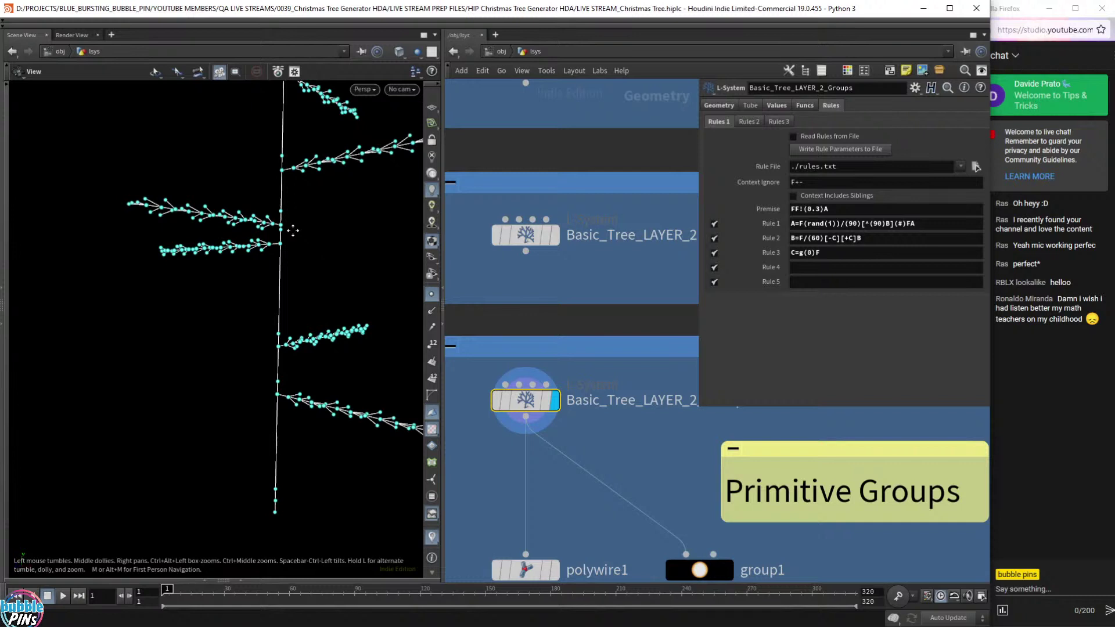
right_click_drag(293, 231, 295, 472)
right_click_drag(380, 200, 344, 52)
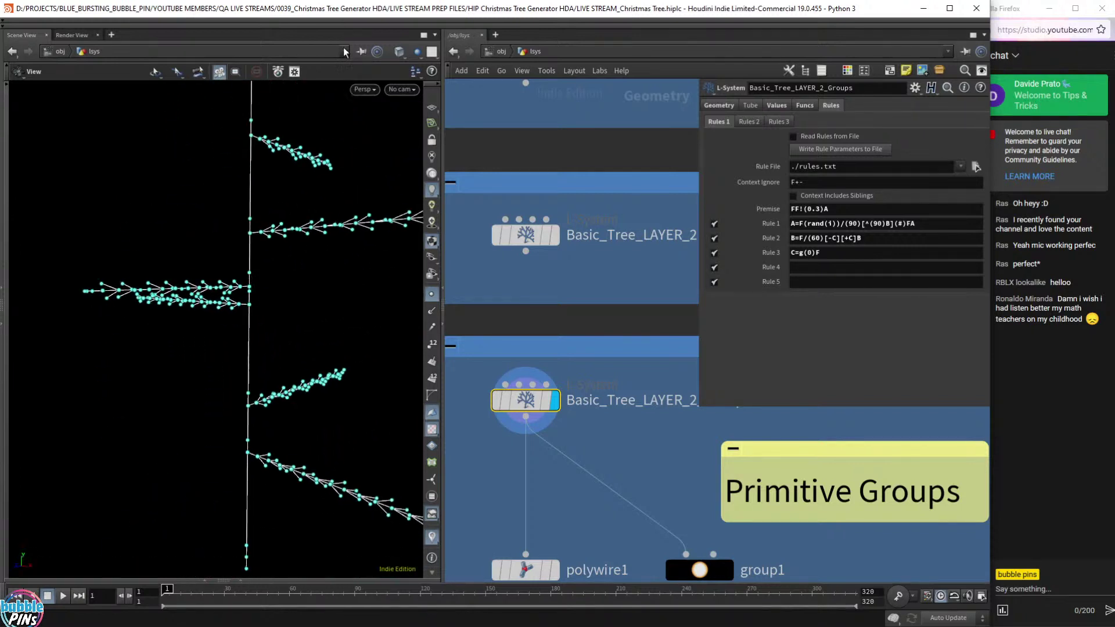
right_click_drag(347, 444, 350, 155)
right_click_drag(352, 229, 346, 276)
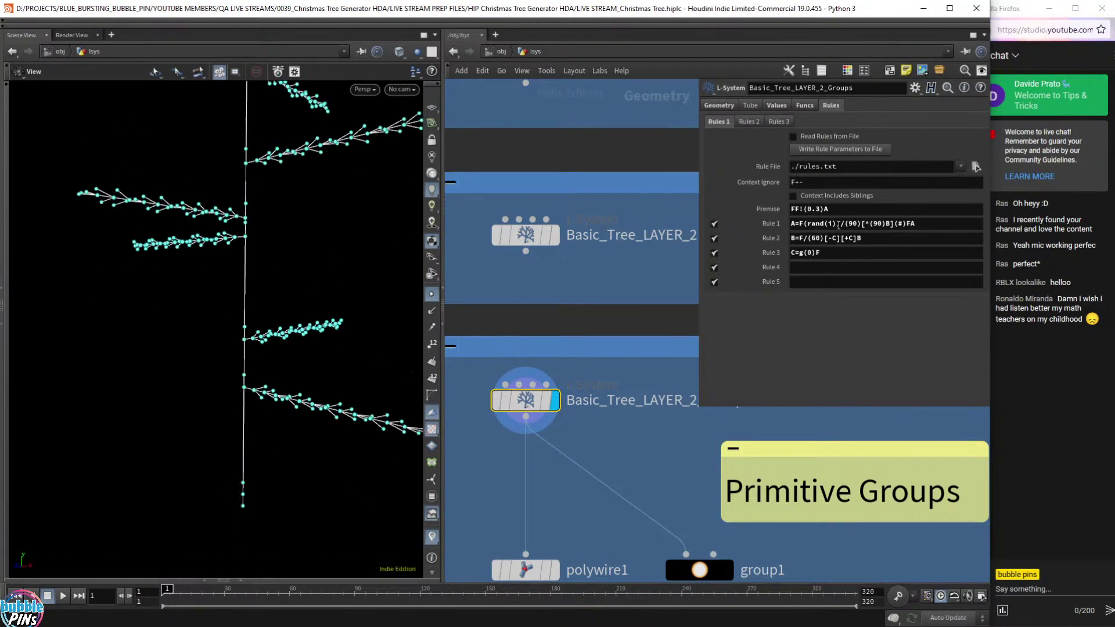
right_click(836, 226)
left_click(812, 221)
left_click_drag(808, 224, 837, 223)
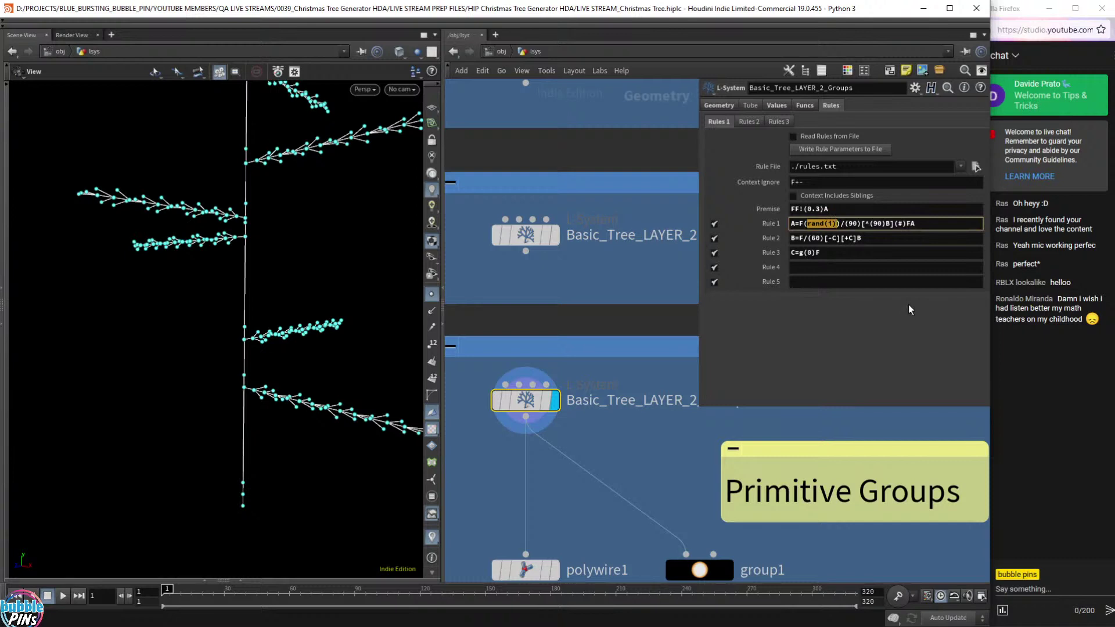
scroll(266, 246, "down", 4)
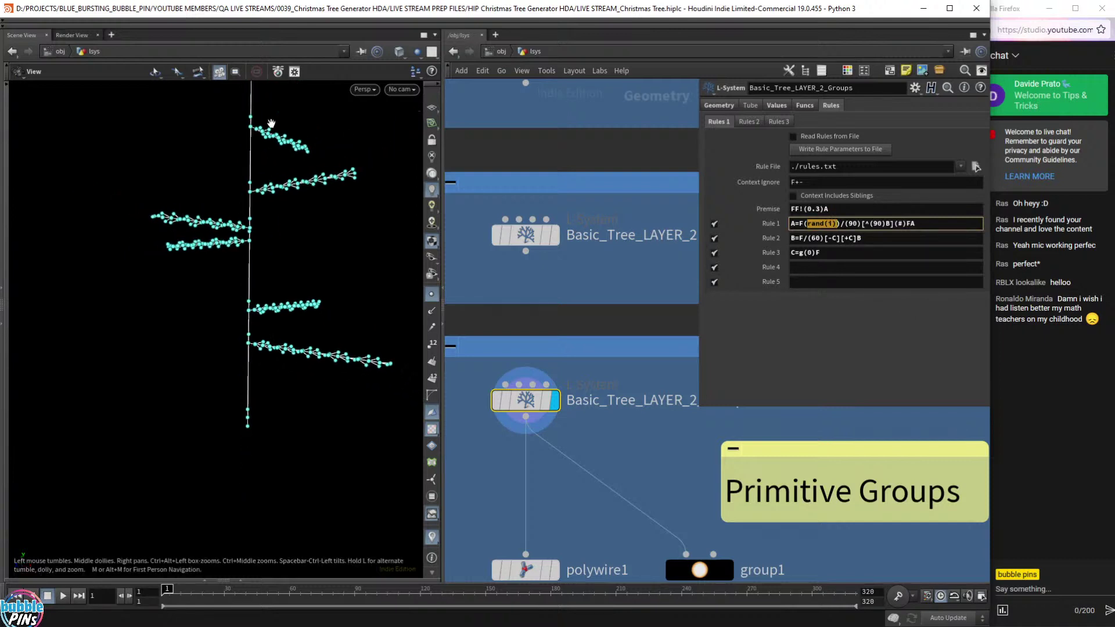
right_click_drag(269, 125, 271, 255)
left_click_drag(305, 391, 307, 348)
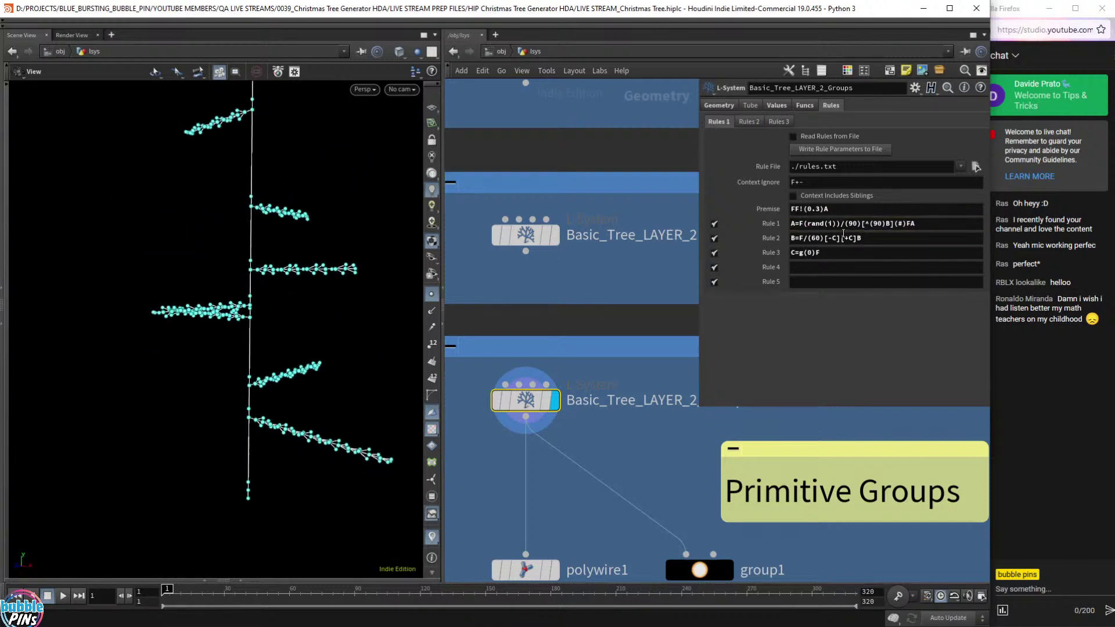
Multiply the random length in Rule 1 by 0.1, making the first segment F(rand(i)*0.1).
left_click(837, 224)
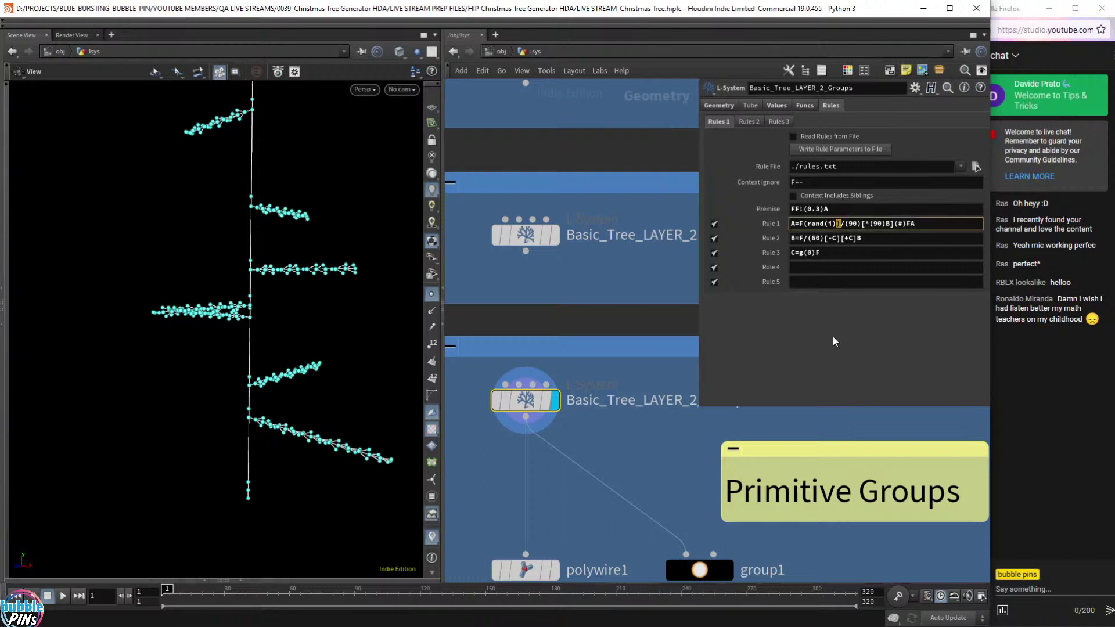
key("shift+Left")
key("shift+Left")
key("shift+Left")
key("shift+Left")
key("Right")
key("Right")
type("*0.1")
key("shift+Left")
key("shift+Left")
key("shift+Left")
key("shift+Left")
key("shift+Left")
key("shift+Left")
key("shift+Left")
key("shift+Left")
key("shift+Left")
key("shift+Left")
key("shift+Left")
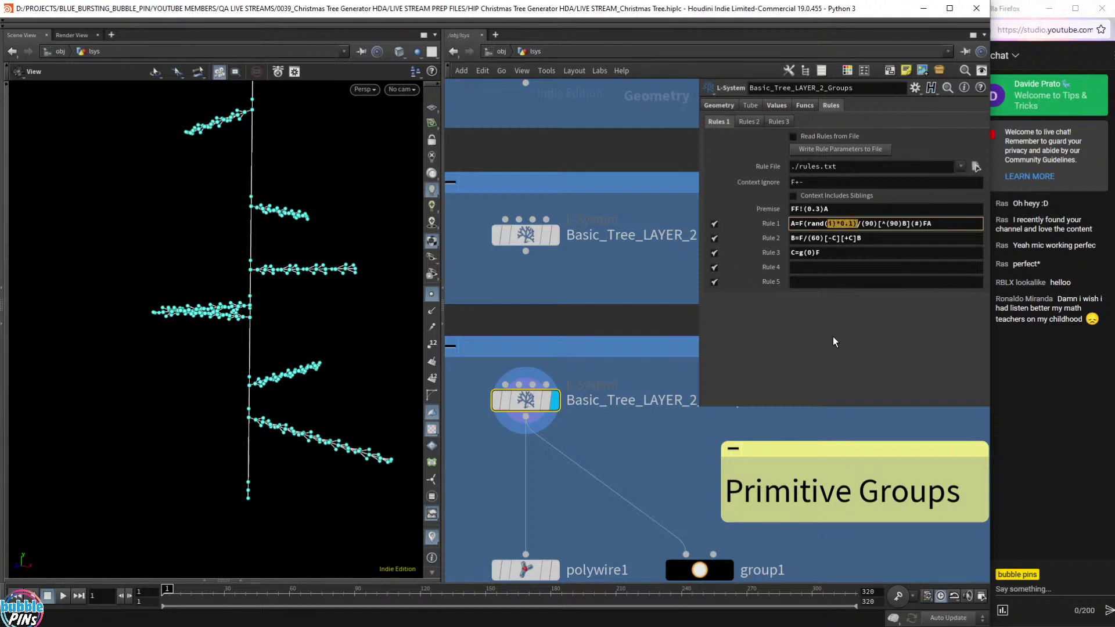
key("shift+Left")
key("shift+Left")
key("Return")
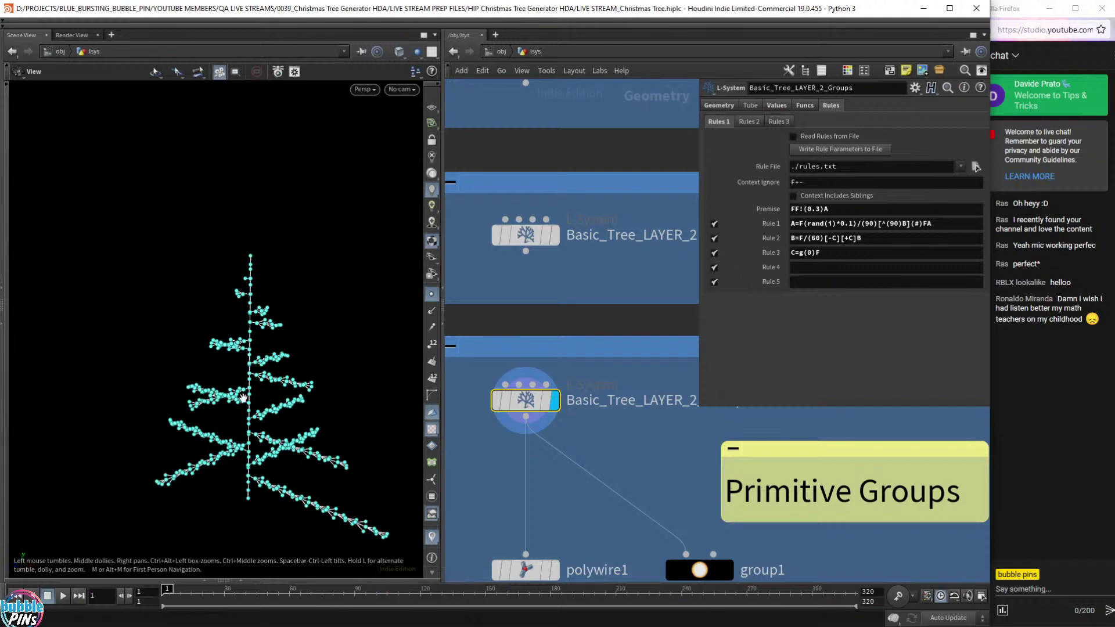
Frame the tree and examine its lower trunk segments and branch spacing against the FF in the premise.
key("f")
left_click_drag(243, 397, 204, 405)
scroll(204, 389, "up", 10)
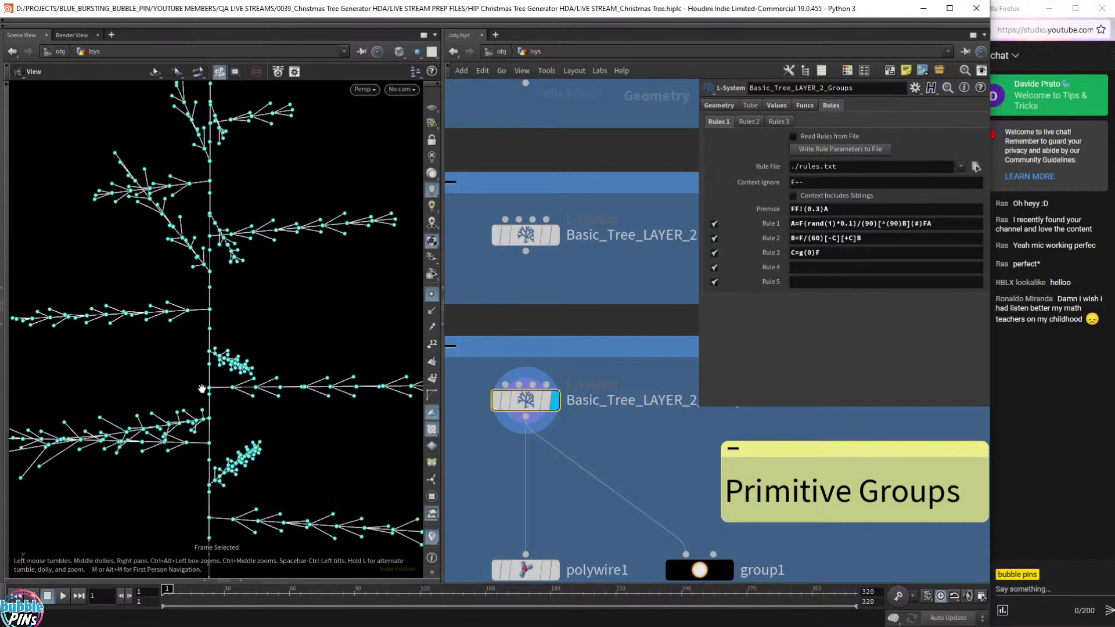
mouse_move(249, 418)
right_mouse_down()
mouse_move(250, 279)
mouse_move(244, 336)
mouse_move(238, 244)
right_mouse_up()
right_click_drag(246, 523, 254, 310)
left_click_drag(253, 310, 251, 334)
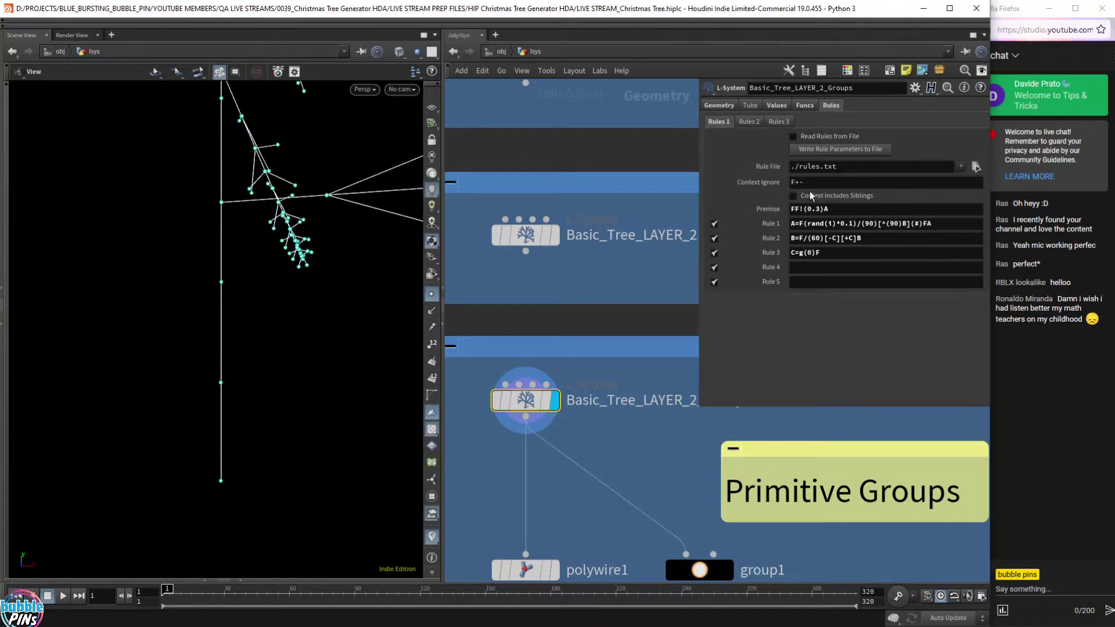
left_click(799, 209)
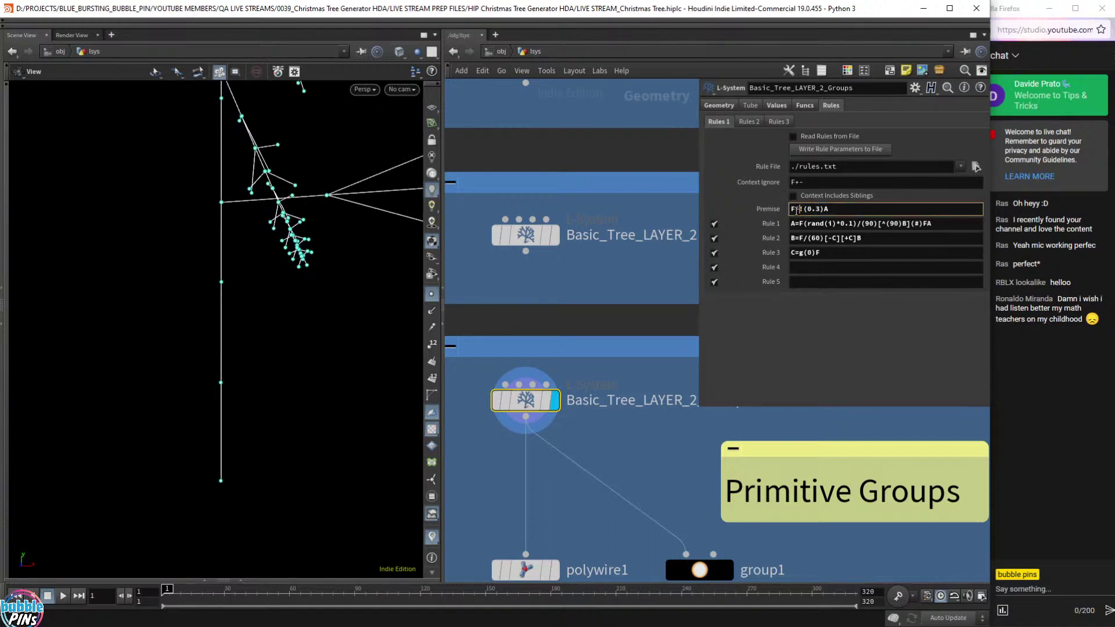
left_click_drag(801, 208, 769, 211)
left_click(834, 210)
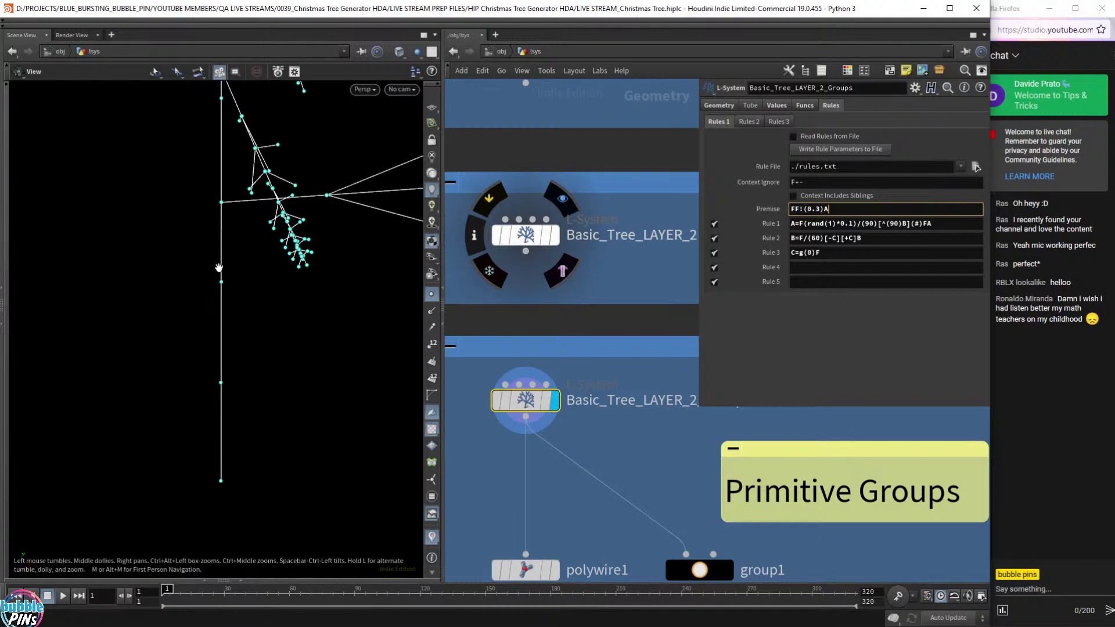
right_click_drag(227, 220, 227, 373)
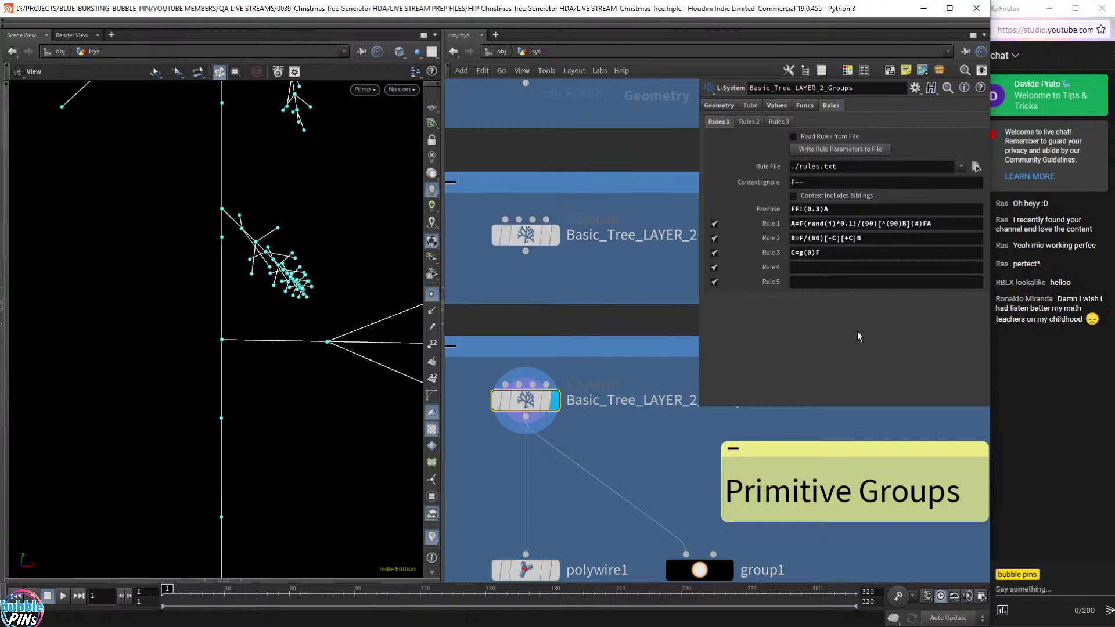
Examine the uneven trunk segments and branch spacing against the F(rand(i)*0.1) term in Rule 1.
scroll(244, 281, "down", 3)
right_click_drag(257, 263, 265, 401)
left_click_drag(277, 332, 258, 323)
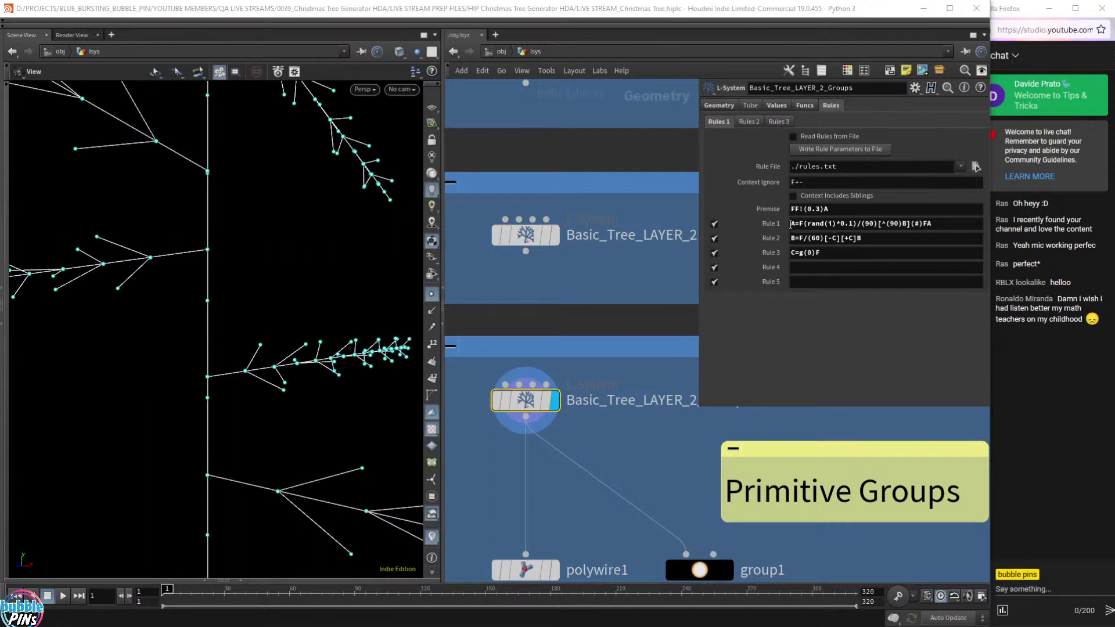
left_click_drag(792, 225, 837, 225)
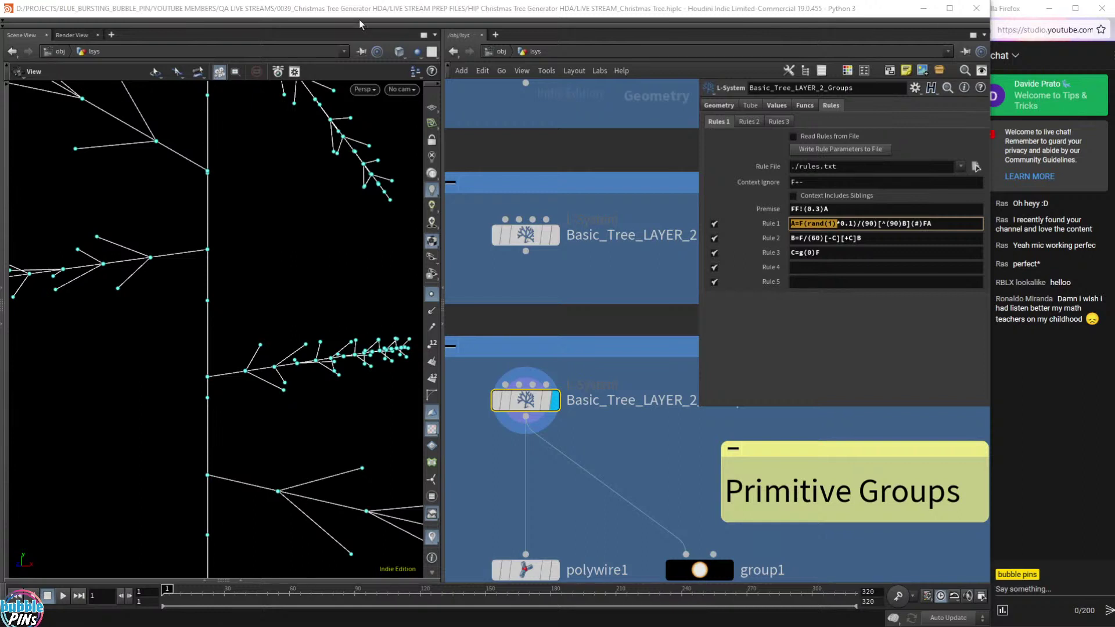
left_click(442, 11)
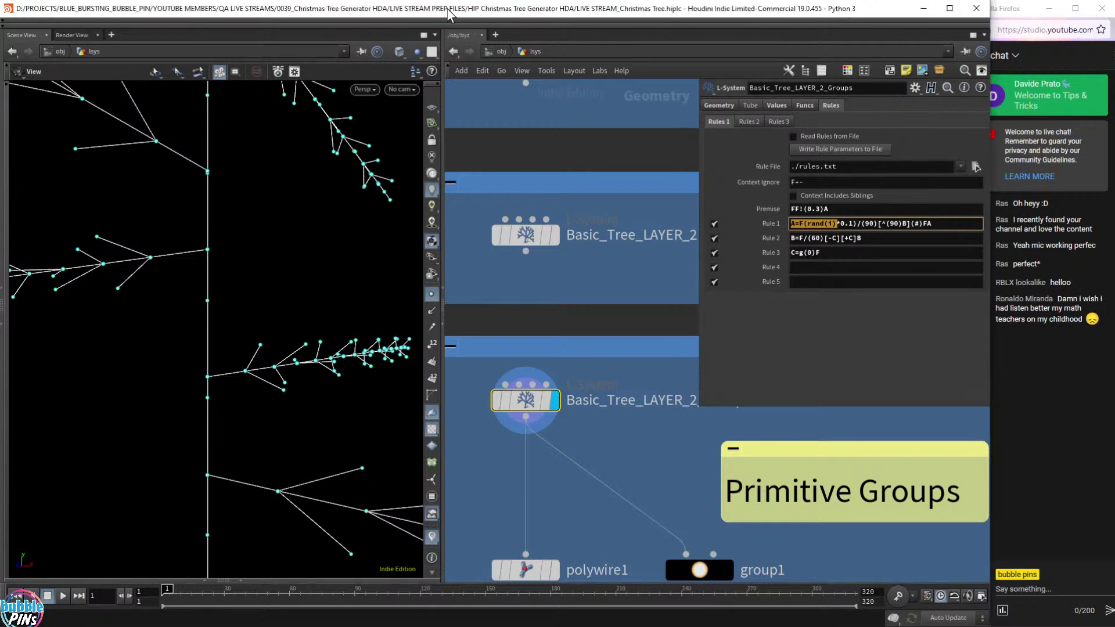
scroll(543, 404, "down", 4)
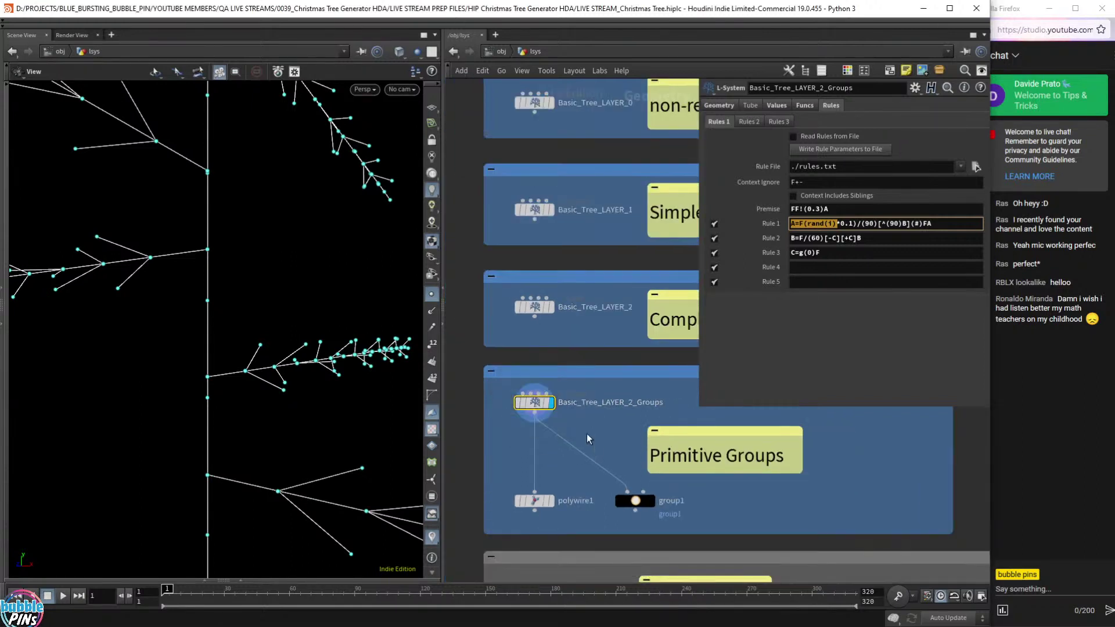
left_click_drag(578, 427, 508, 388)
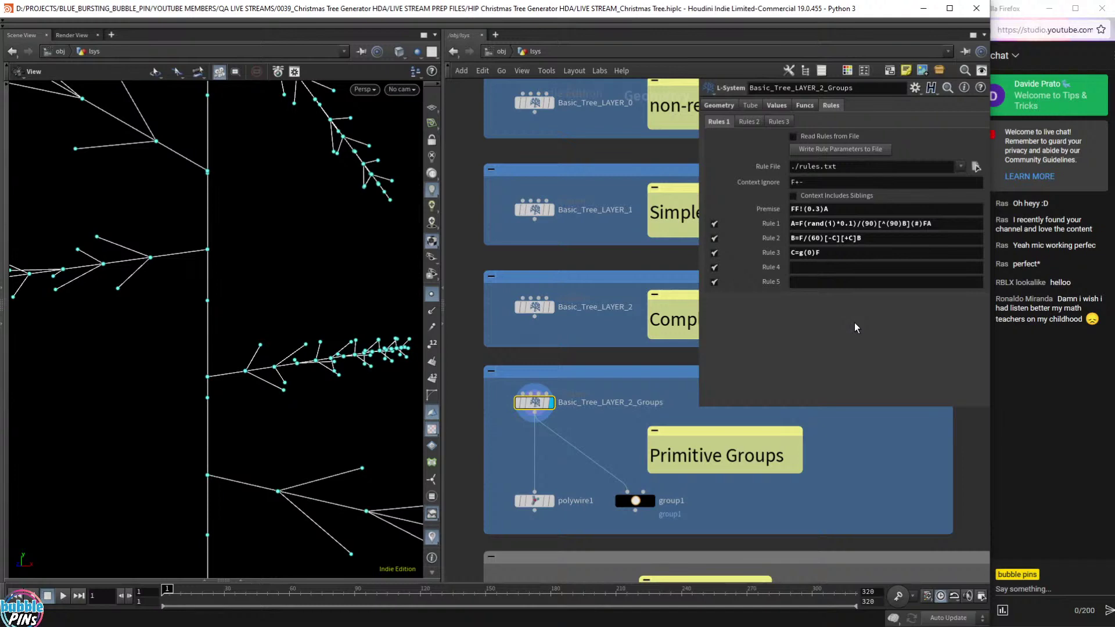
left_click_drag(946, 224, 694, 230)
Dive into the Christmas_Tree2 HDA to show its tree_controlled_by_vars L-System, and hide the point markers in the viewport.
middle_click_drag(561, 558, 564, 386)
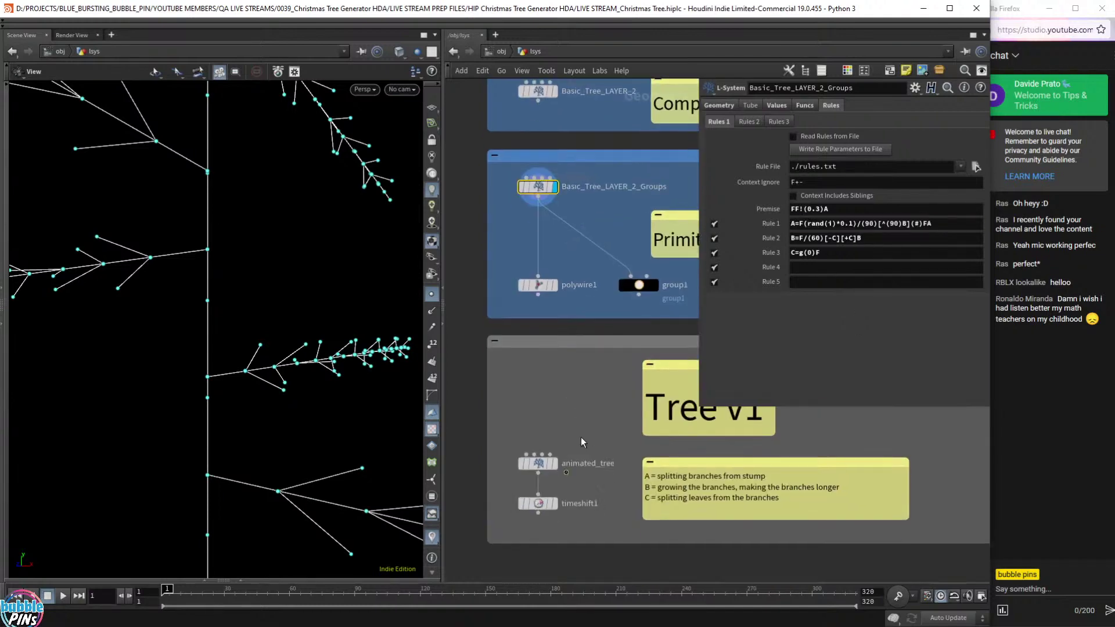
middle_click_drag(580, 438, 575, 173)
left_click_drag(557, 409, 559, 409)
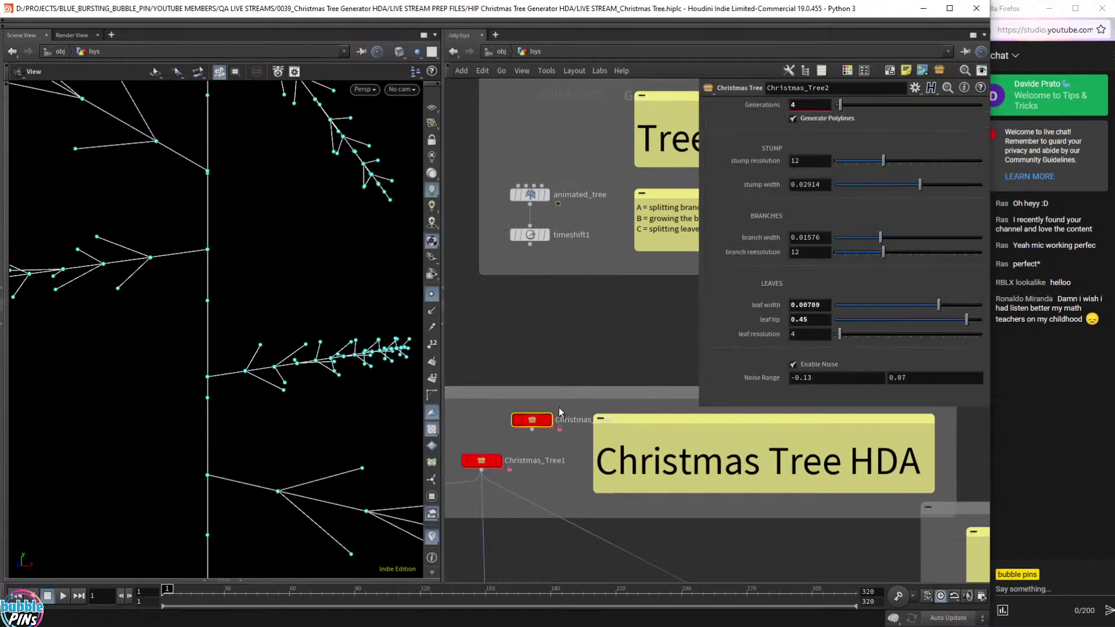
scroll(252, 244, "down", 10)
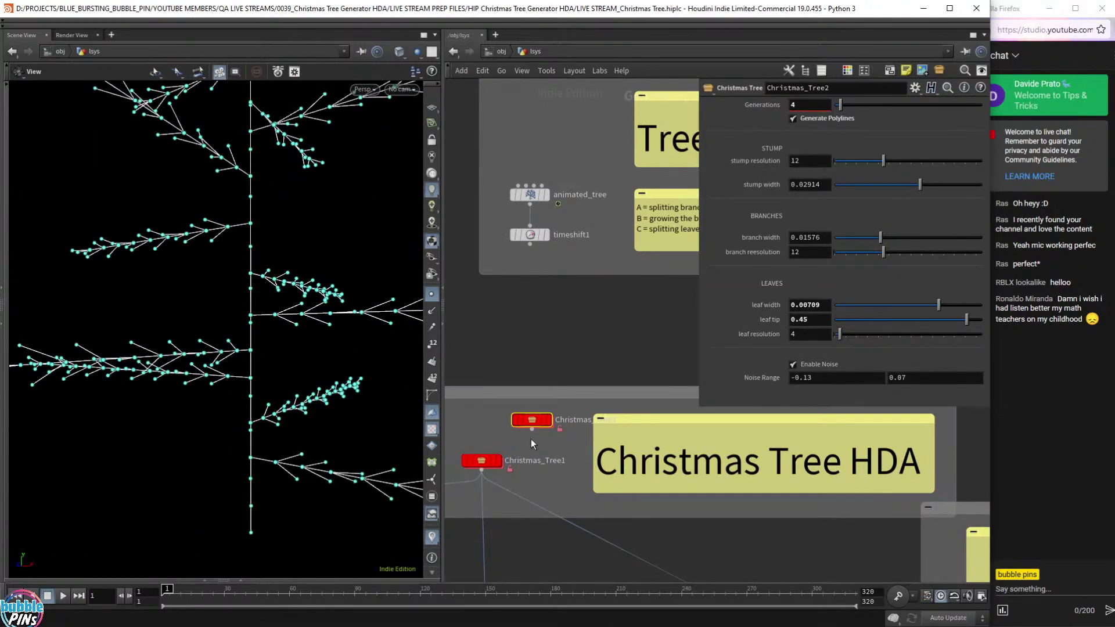
double_click(532, 419)
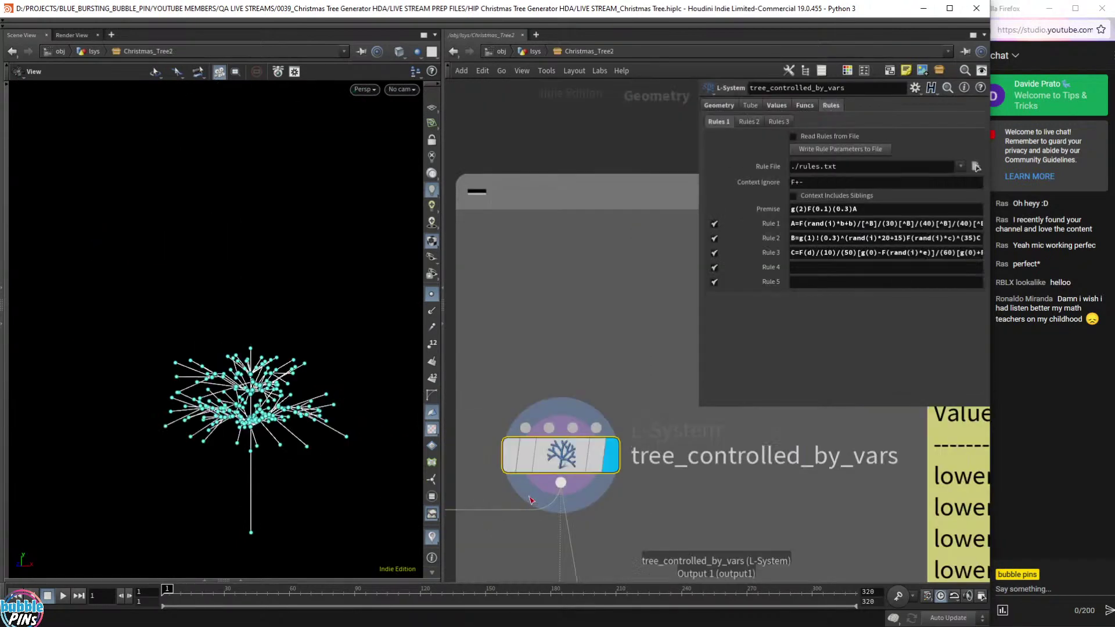
left_click_drag(253, 275, 278, 277)
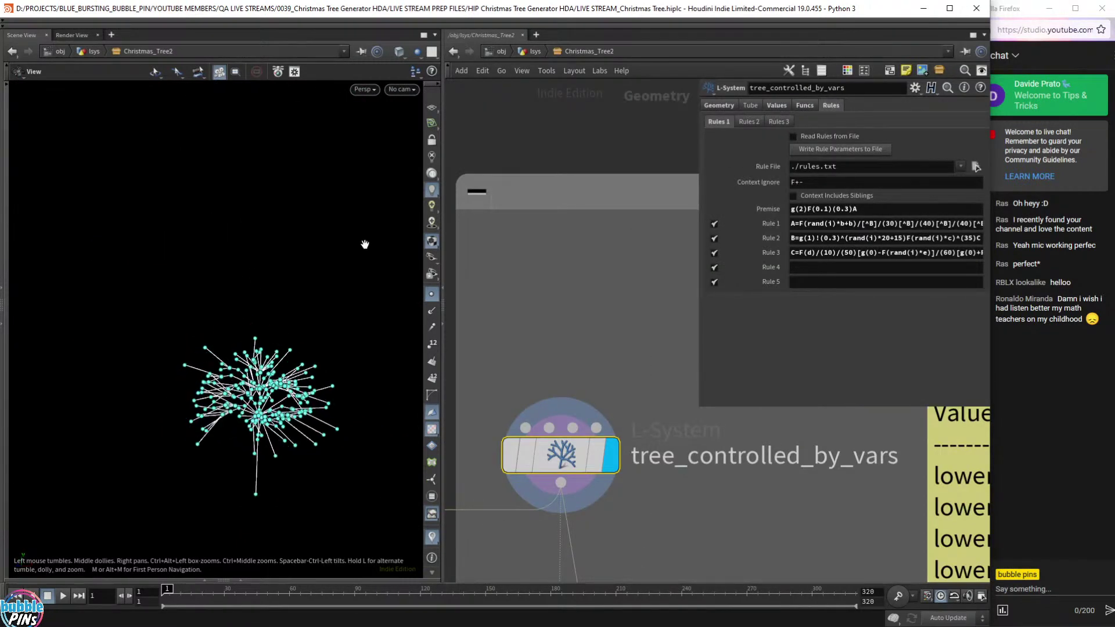
left_click(431, 294)
left_click_drag(274, 388, 269, 344)
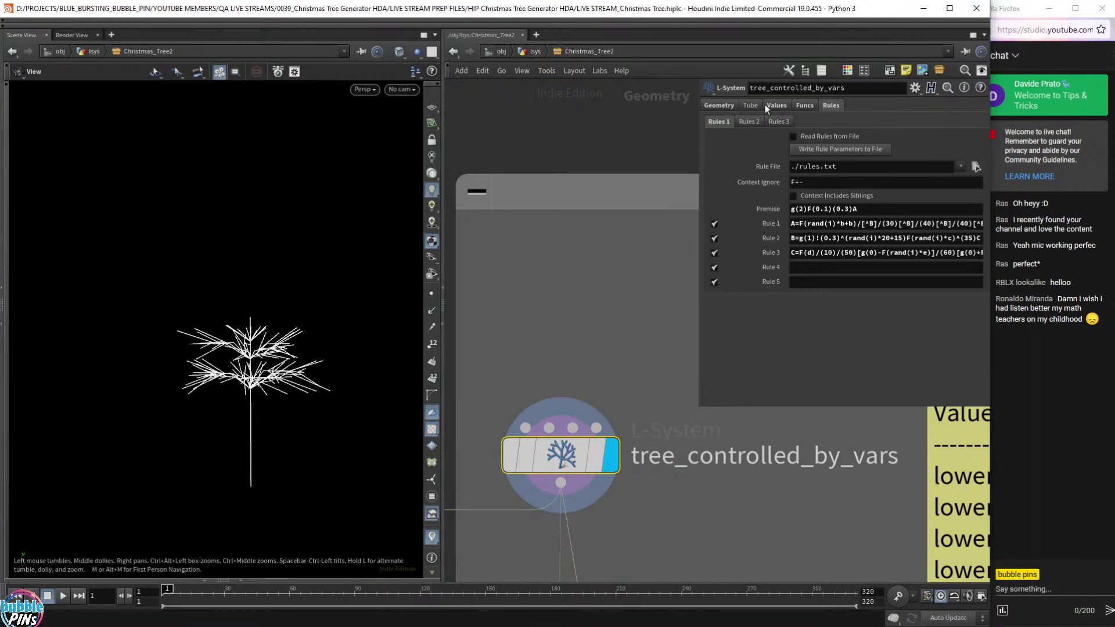
Check the L-System's linked Generations, then go back to lsys and open Christmas_Tree2's parameters in a separate floating window.
left_click(720, 105)
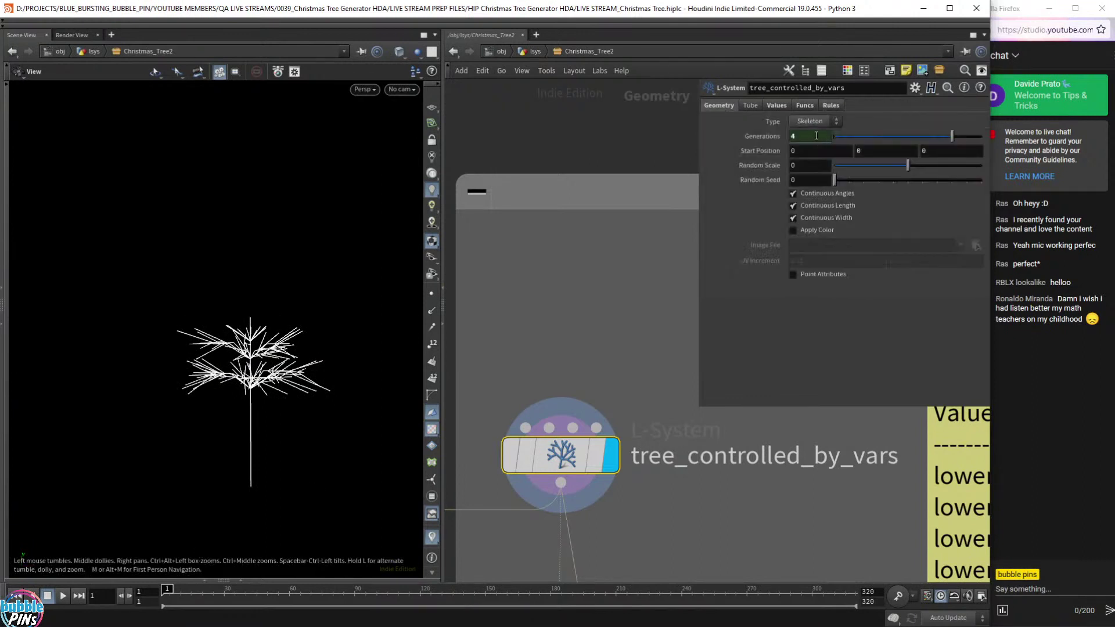
left_click(776, 138)
left_click(776, 138)
left_click(534, 51)
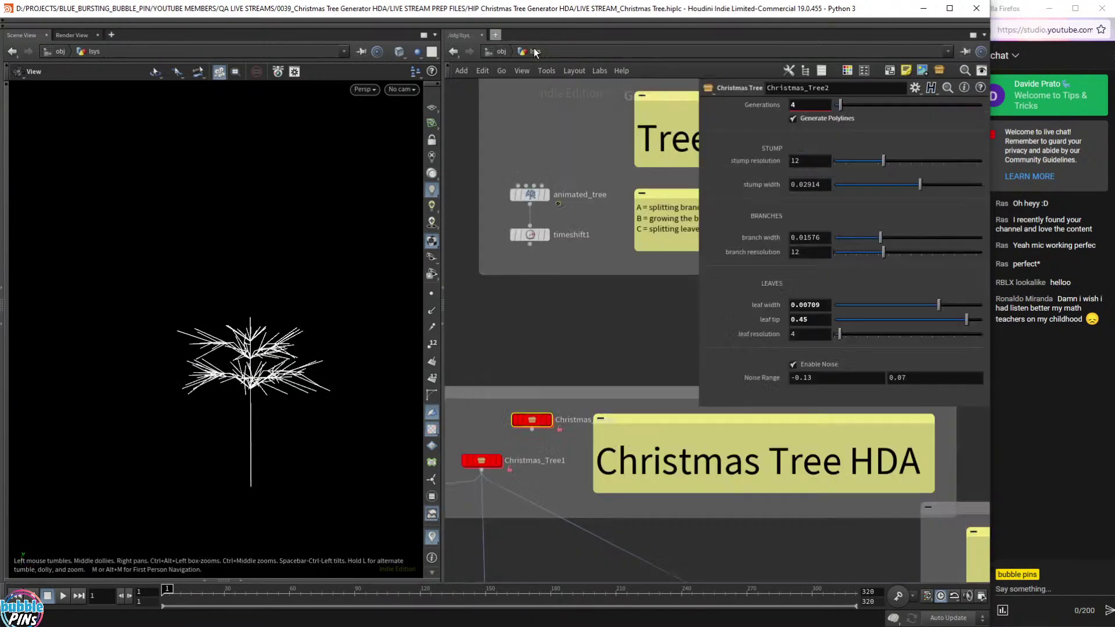
right_click(529, 420)
mouse_move(579, 457)
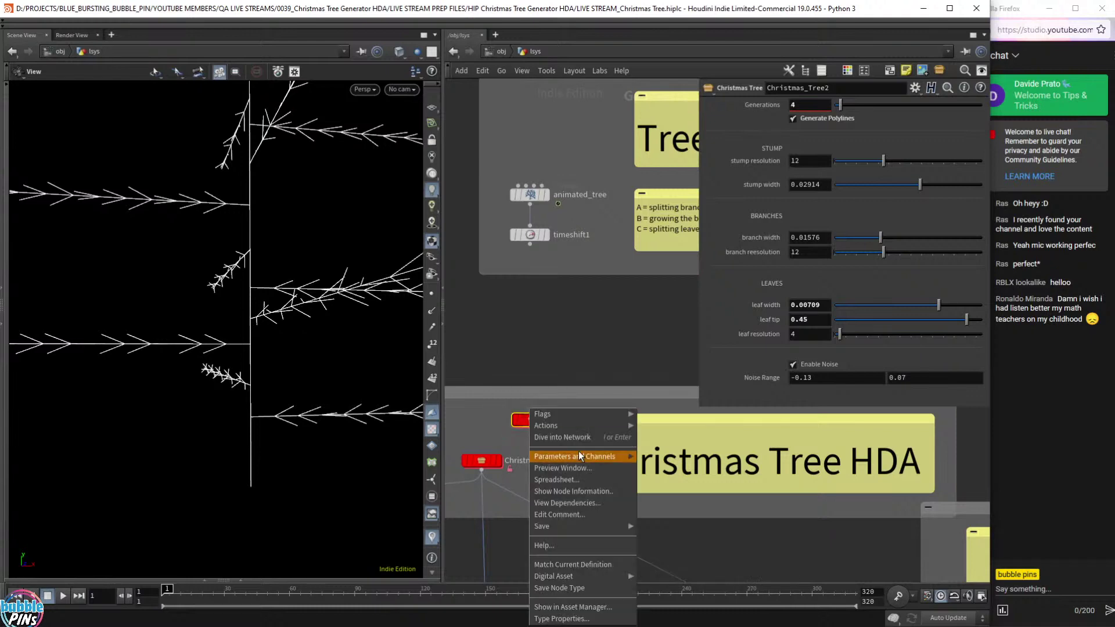
left_click(635, 456)
left_click_drag(619, 207, 887, 483)
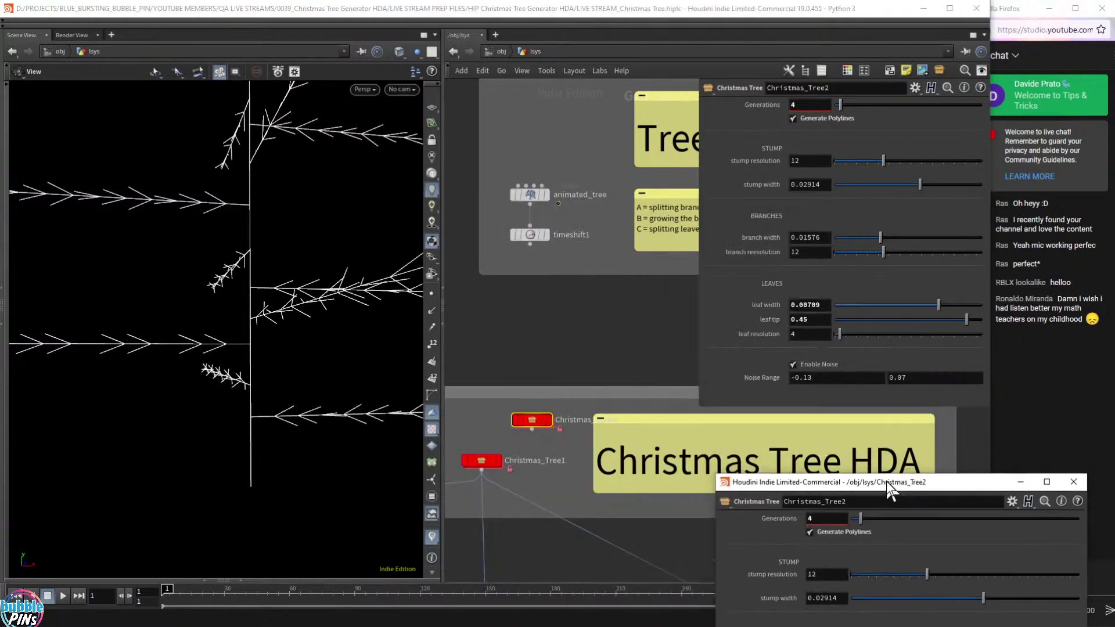
Dive back into Christmas_Tree2, raise its Generations to 25.4 and frame the grown tree.
double_click(532, 420)
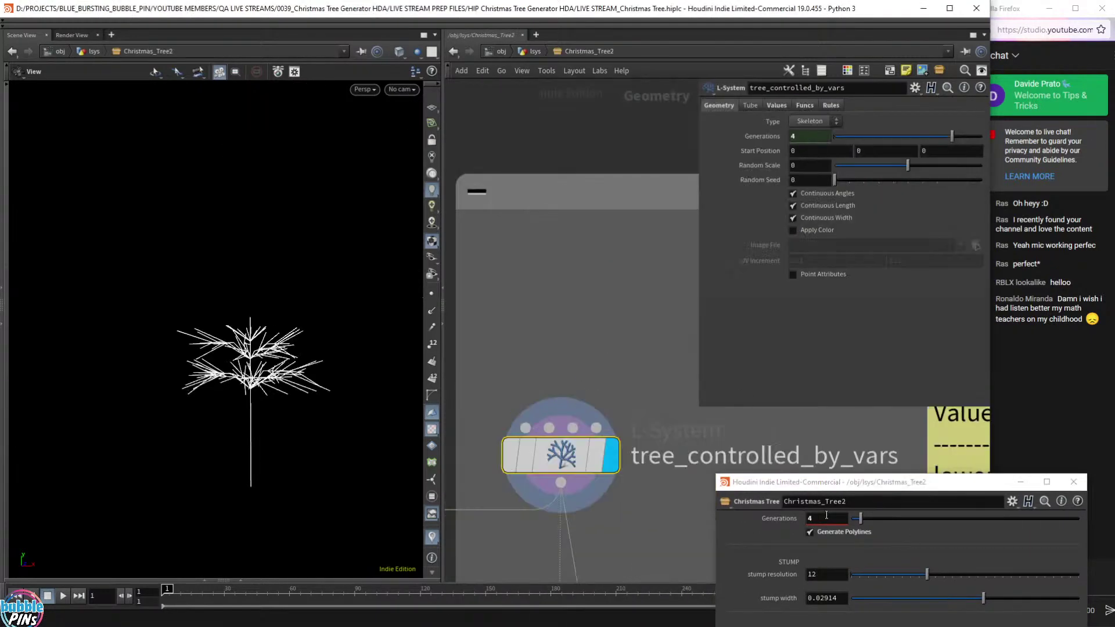
left_click_drag(863, 519, 909, 526)
scroll(270, 294, "down", 6)
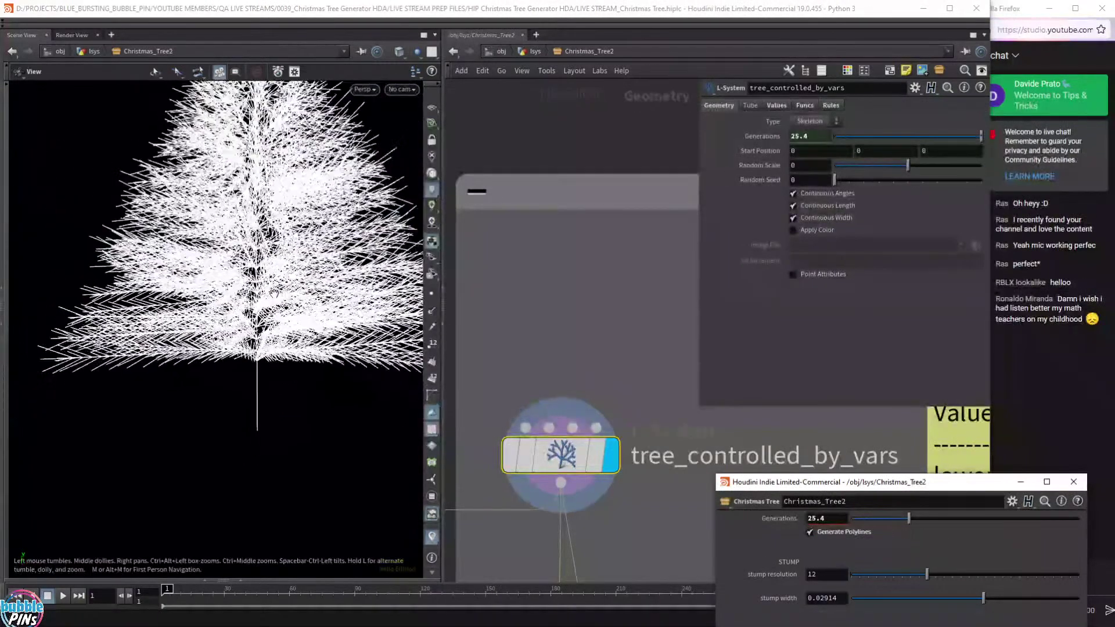
right_click_drag(270, 294, 251, 322)
left_click_drag(251, 322, 274, 327)
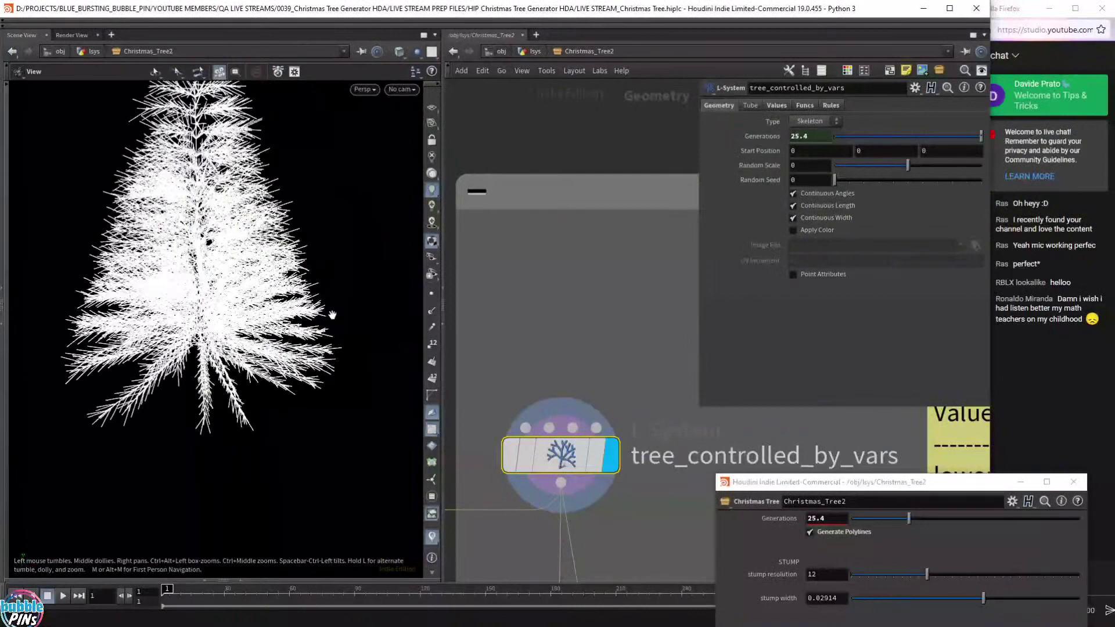
right_click_drag(332, 315, 330, 356)
Show the L-System's rules at full width and examine Rule 1's rotated [^B] branch terms.
left_click(822, 106)
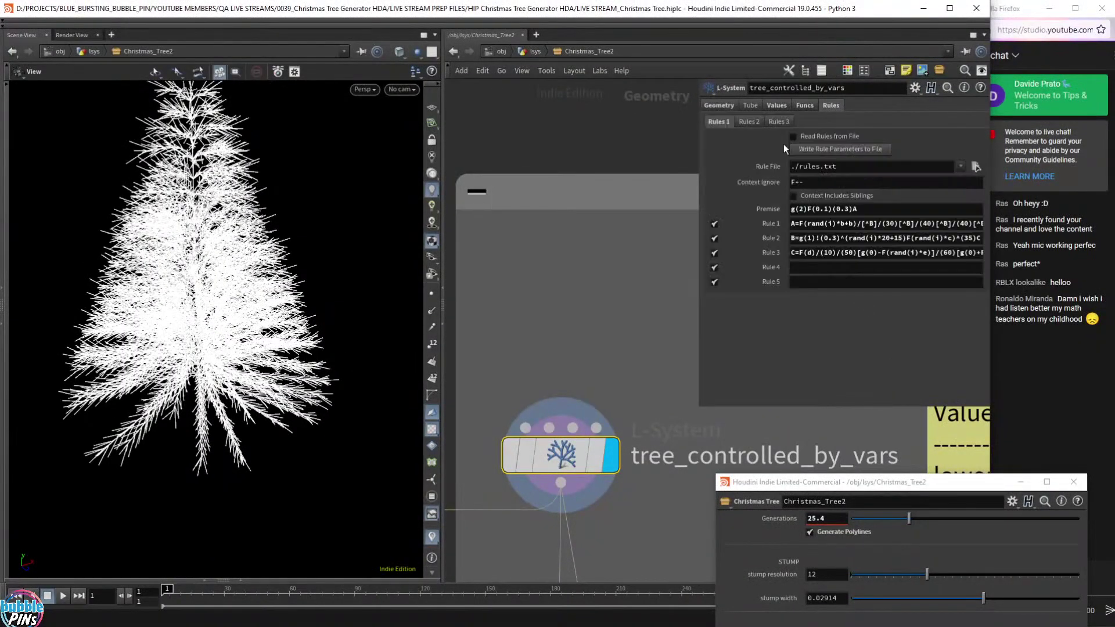
left_click_drag(677, 313, 456, 313)
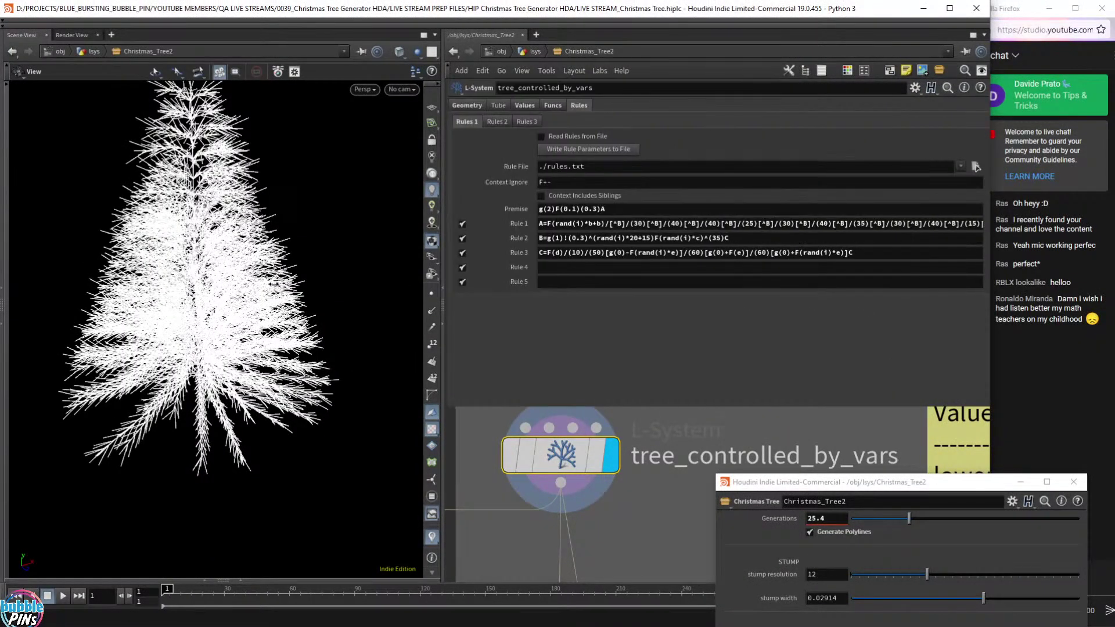
left_click(816, 226)
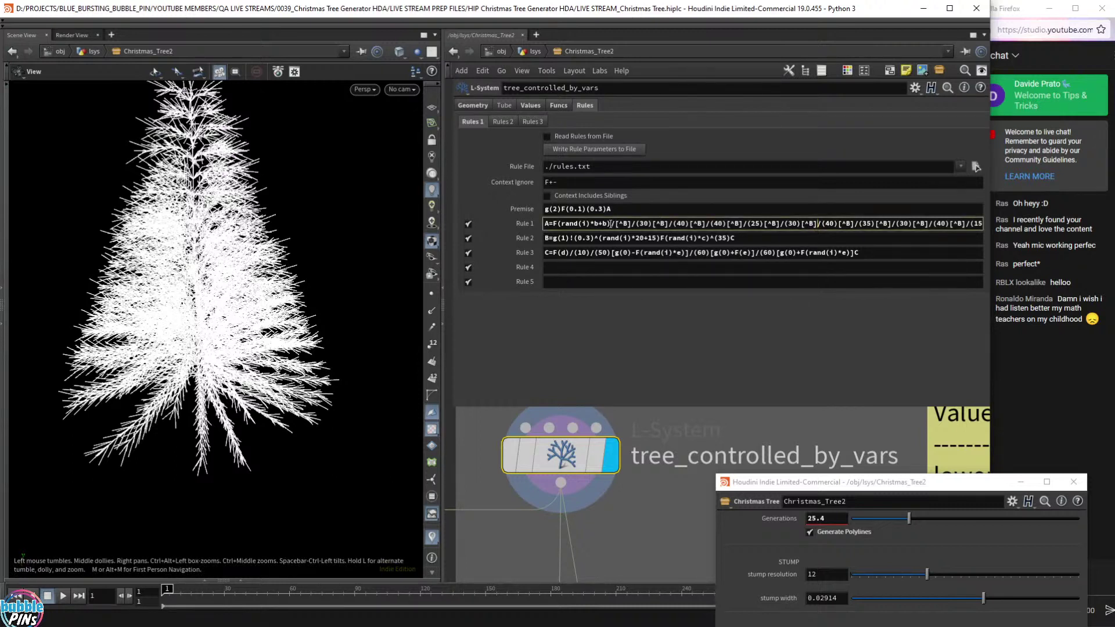
left_click_drag(615, 224, 657, 225)
left_click(669, 227)
left_click_drag(728, 225, 823, 226)
left_click_drag(661, 226, 668, 225)
Read through Rule 2's branch growth and its closing C, followed by Rule 3's leaf expression.
left_click_drag(548, 239, 828, 240)
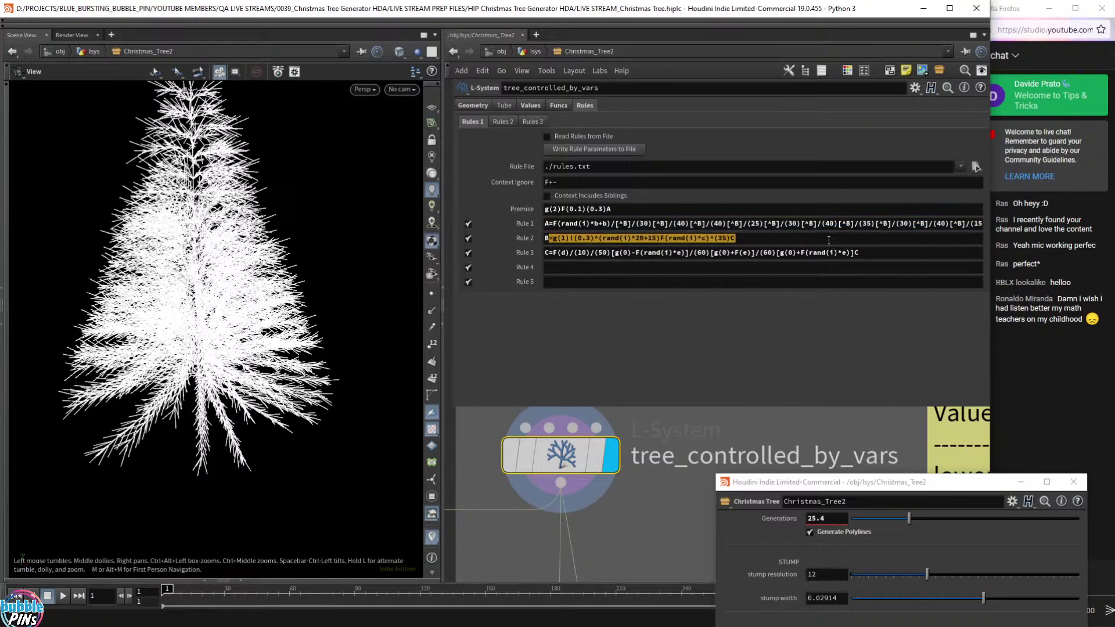
left_click(707, 241)
left_click(743, 241)
left_click_drag(736, 242, 731, 242)
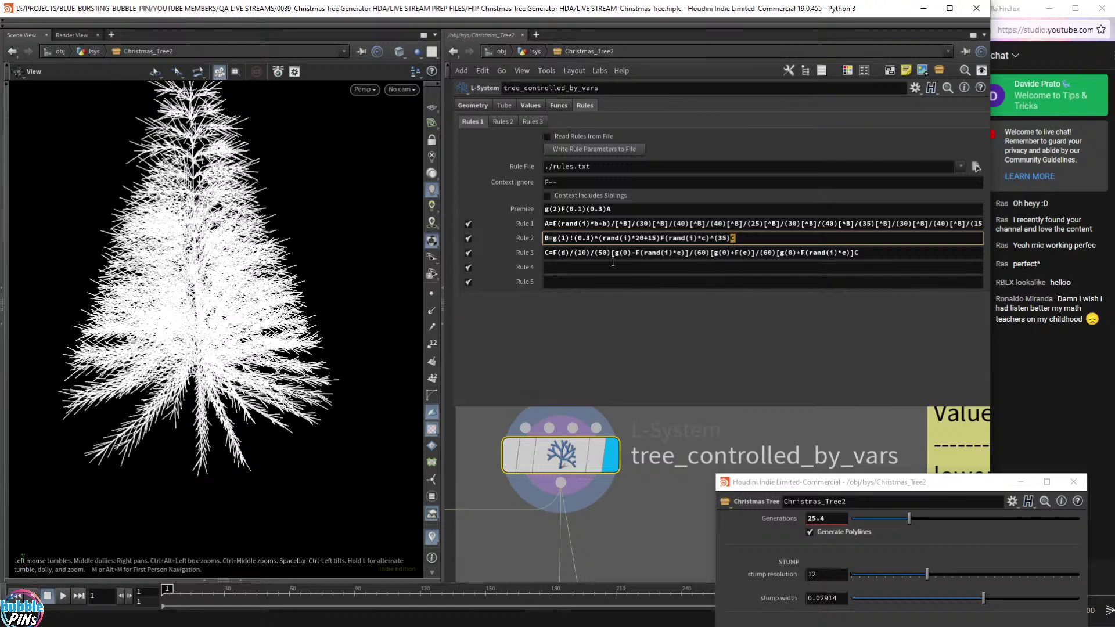
left_click_drag(556, 253, 932, 272)
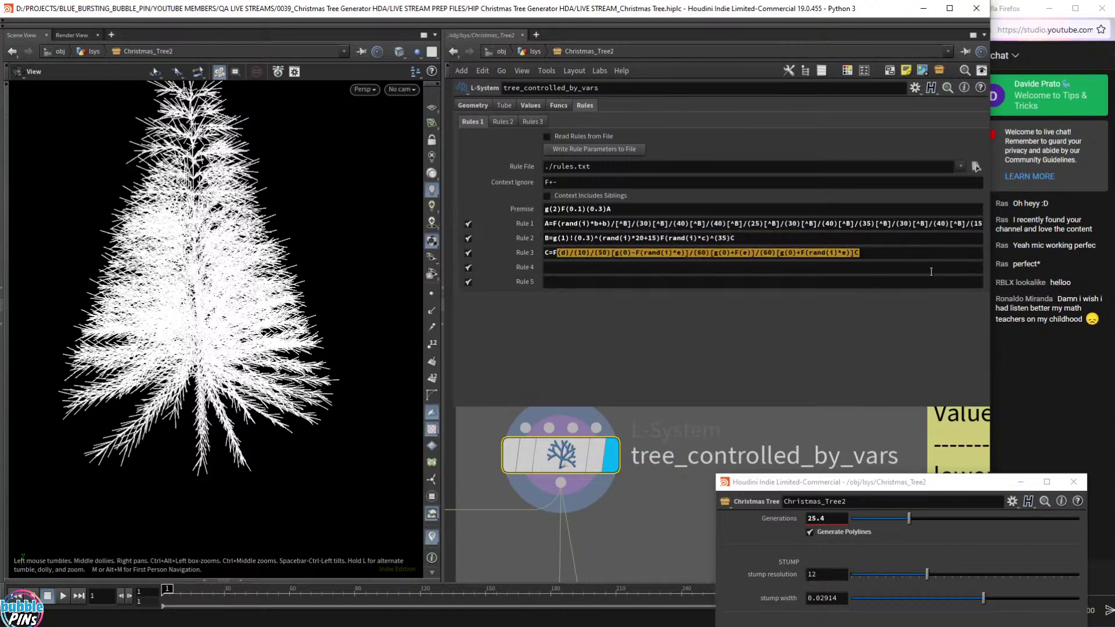
Show the L-System's geometry settings and inspect the whole grown tree from base to tip.
left_click(473, 106)
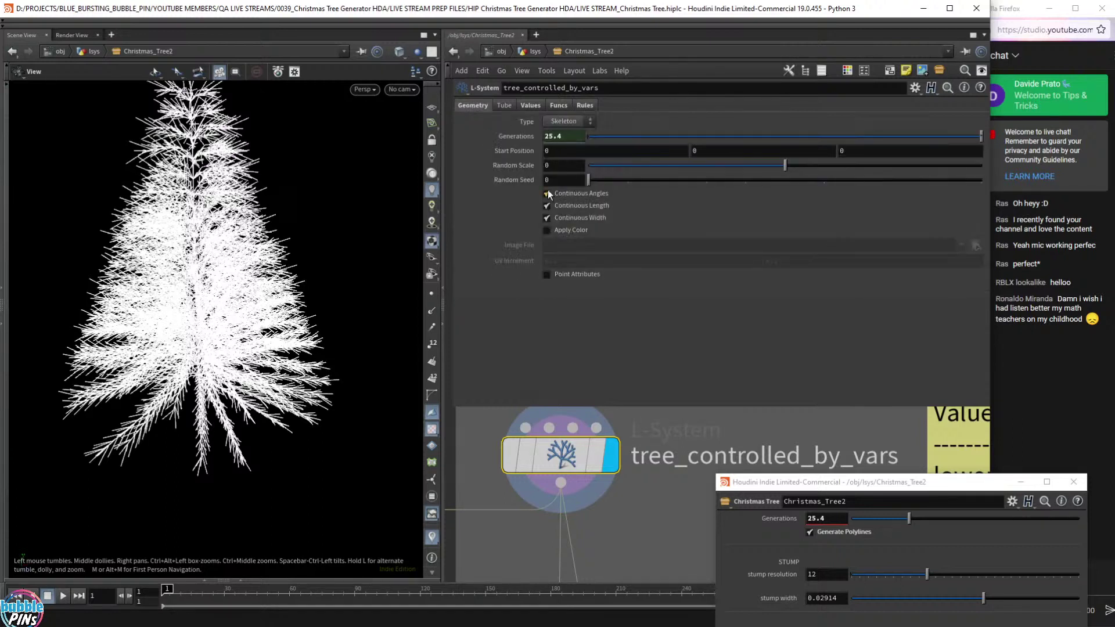
left_click_drag(335, 209, 316, 218)
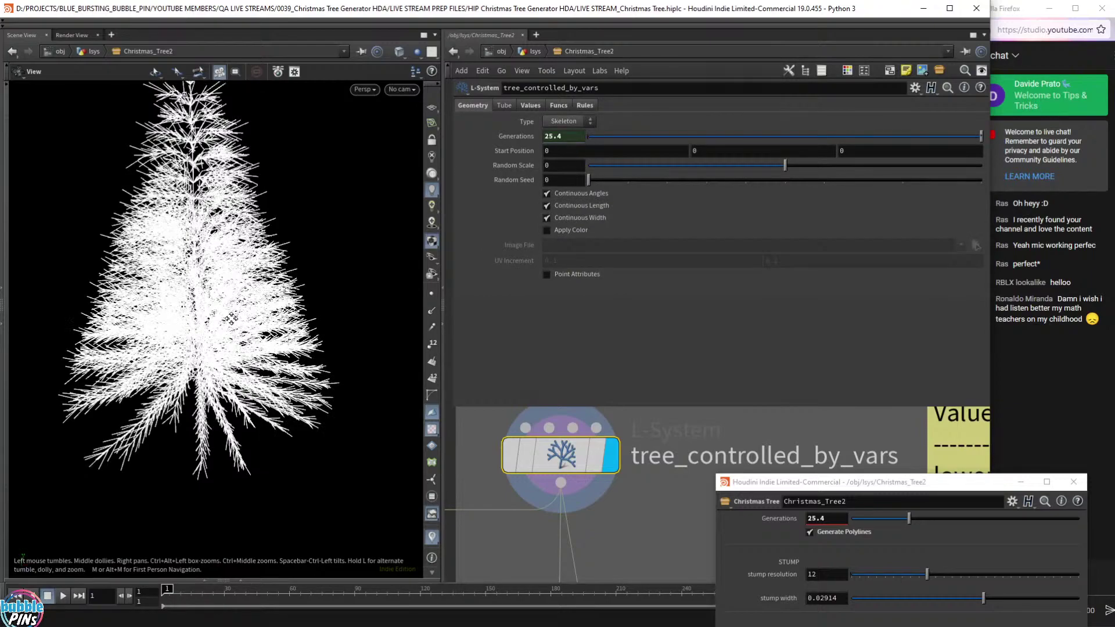
right_click_drag(316, 218, 355, 299)
left_click_drag(354, 299, 311, 308)
right_click_drag(262, 299, 251, 266)
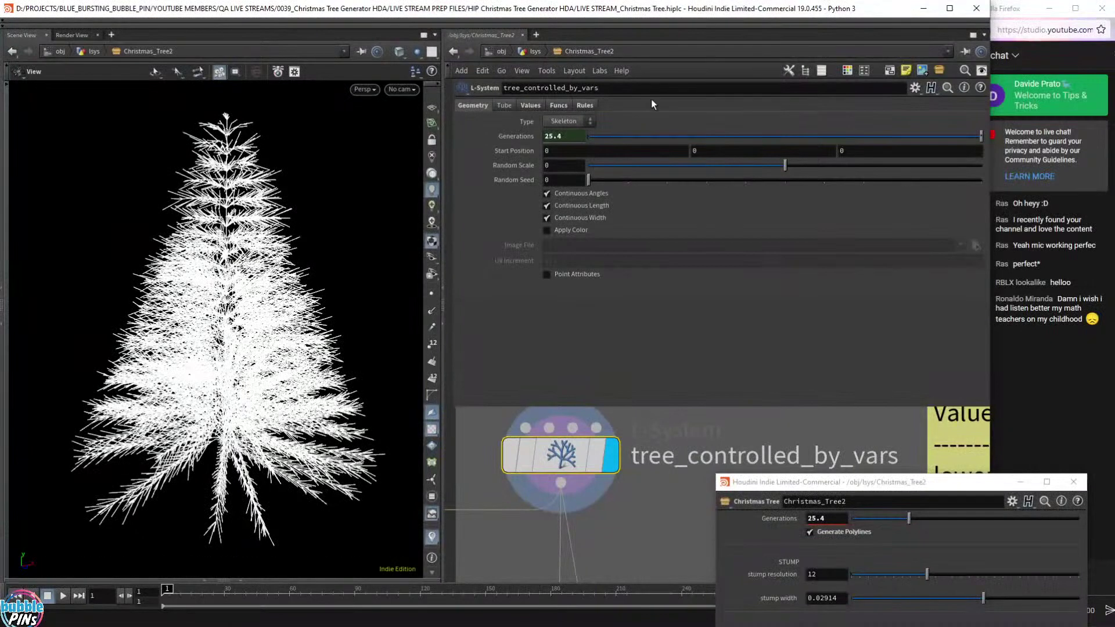
Return to the L-System's rules, shrink the parameter pane and close the floating Christmas_Tree2 parameter window.
left_click(586, 105)
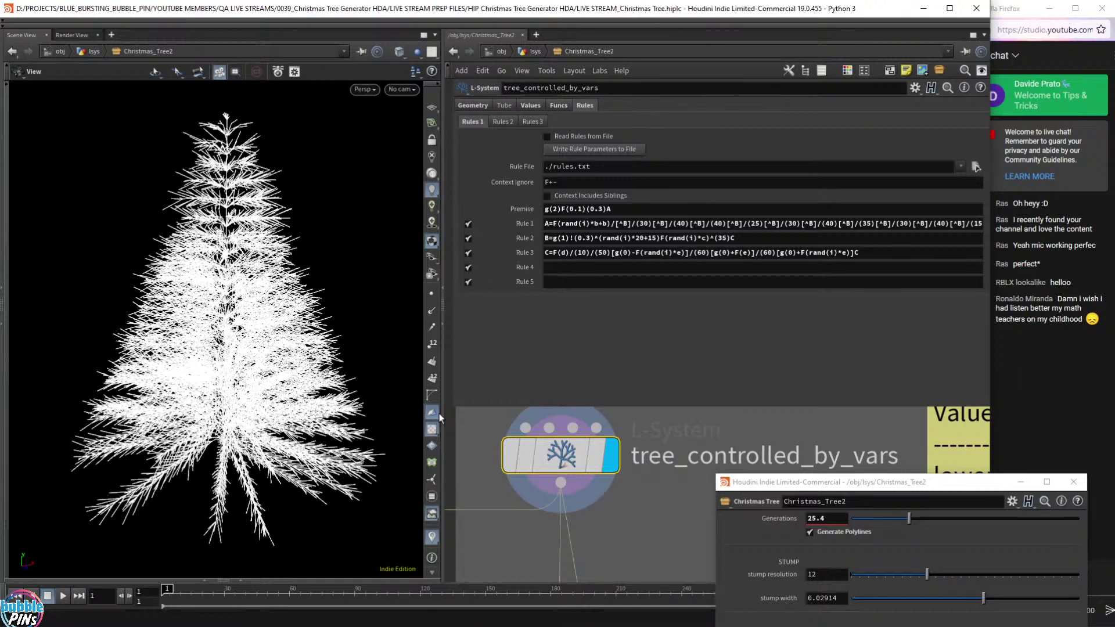
left_click_drag(452, 409, 720, 378)
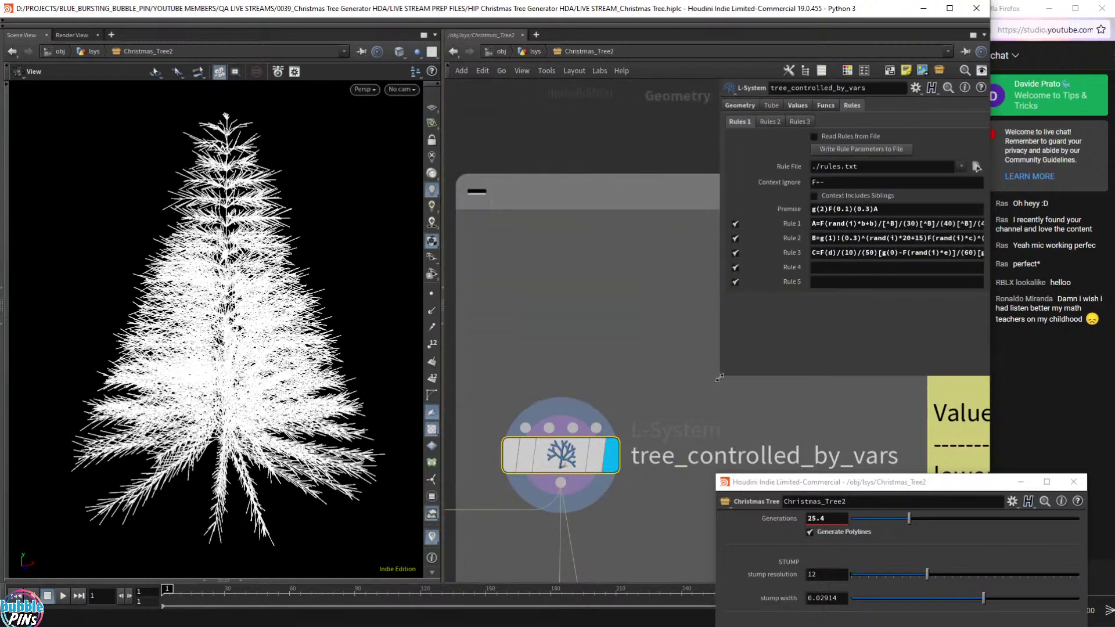
left_click(1068, 484)
Survey the HDA's node network from tree_controlled_by_vars and its notes down to the final output.
scroll(737, 469, "down", 5)
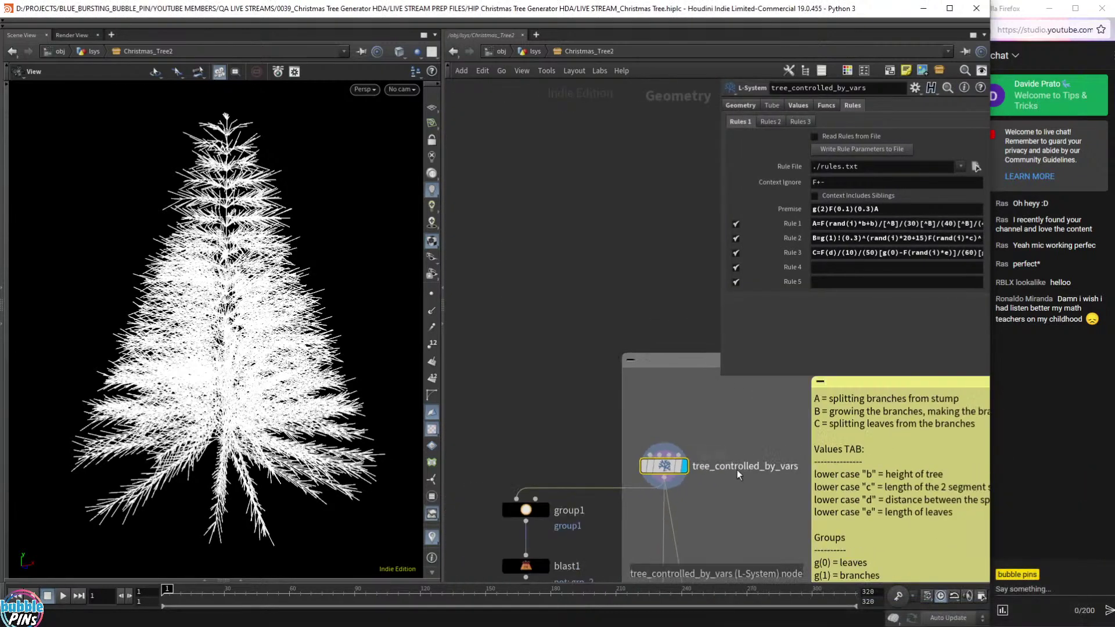
middle_click_drag(738, 469, 621, 353)
scroll(622, 314, "down", 3)
middle_click_drag(622, 310, 662, 357)
middle_click_drag(753, 450, 685, 260)
mouse_move(690, 432)
middle_mouse_down()
mouse_move(737, 256)
mouse_move(711, 274)
middle_mouse_up()
scroll(641, 248, "down", 4)
scroll(645, 243, "down", 3)
middle_click_drag(807, 430, 745, 438)
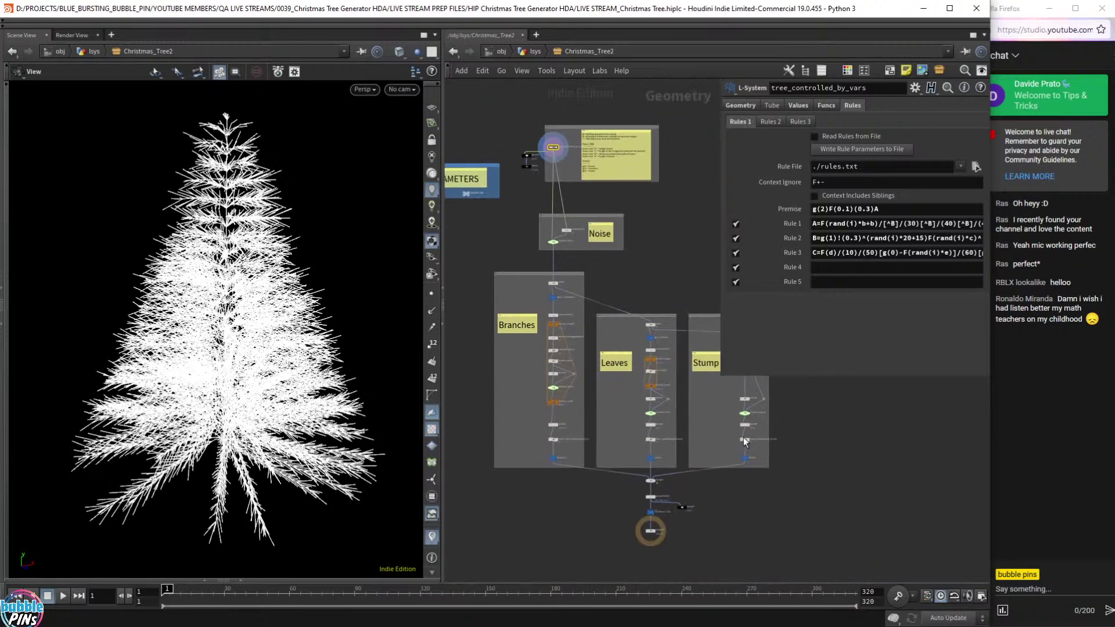
Hide the parameter pane and mark out the Noise, Branches, Leaves and Stump sections of the network.
key("p")
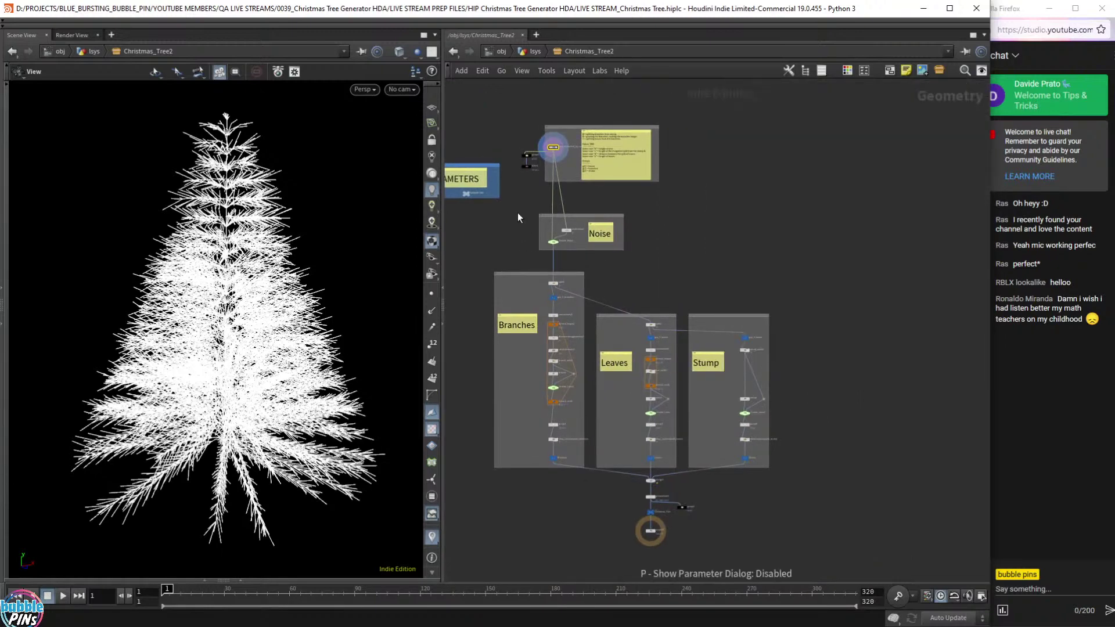
left_click_drag(492, 213, 835, 546)
left_click(827, 462)
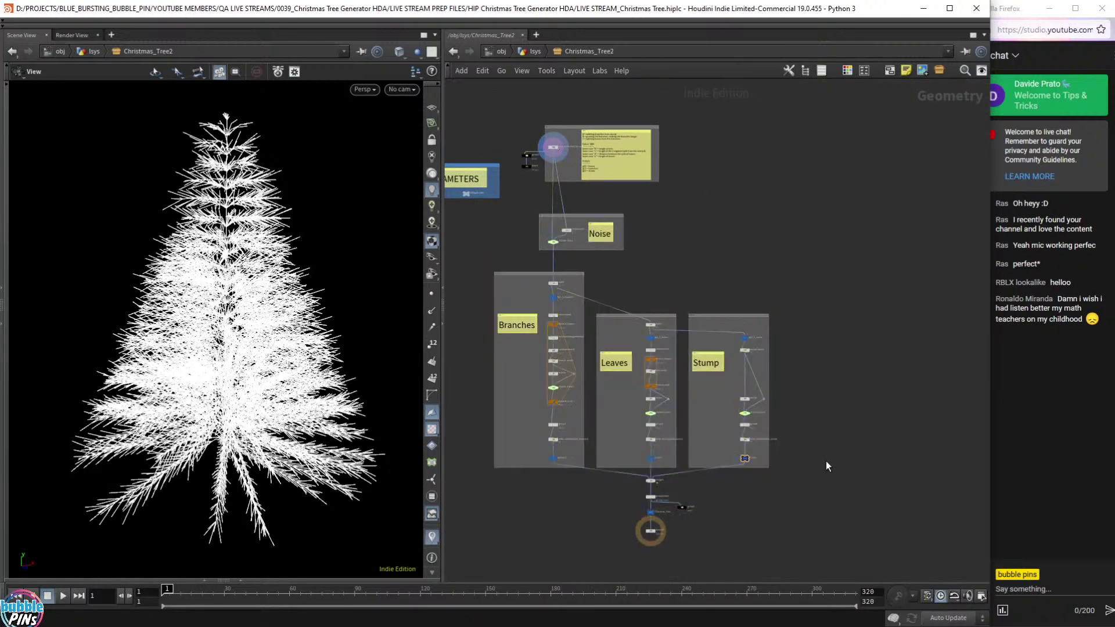
Display the output of the Enable_Noise switch in the Noise section and bring the whole network into view.
scroll(575, 244, "up", 5)
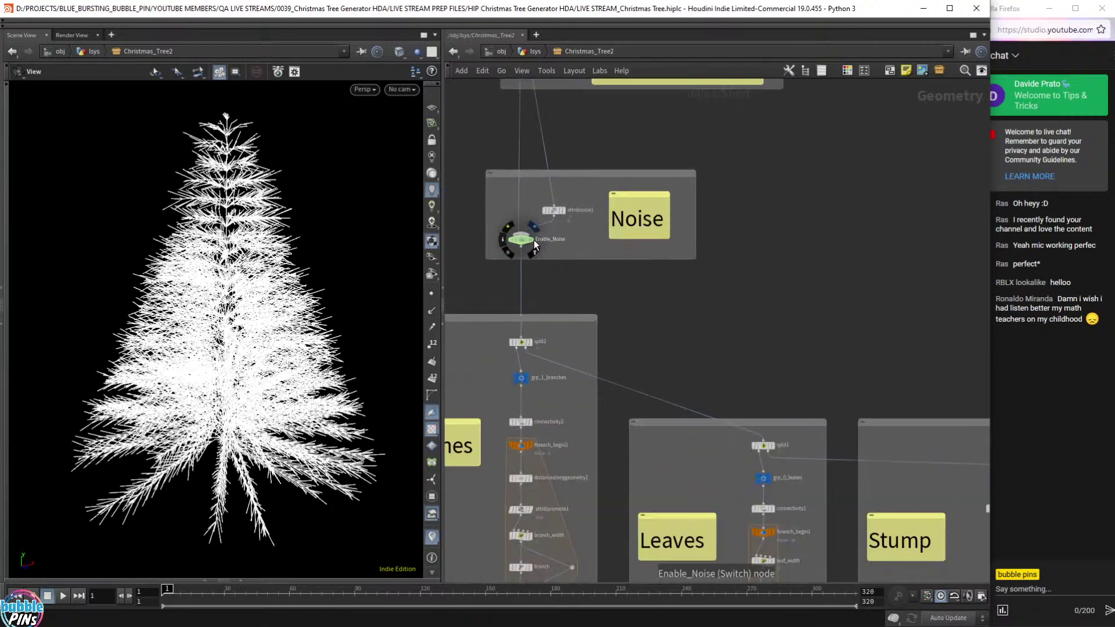
left_click(531, 240)
middle_click_drag(598, 364, 639, 290)
scroll(585, 340, "down", 5)
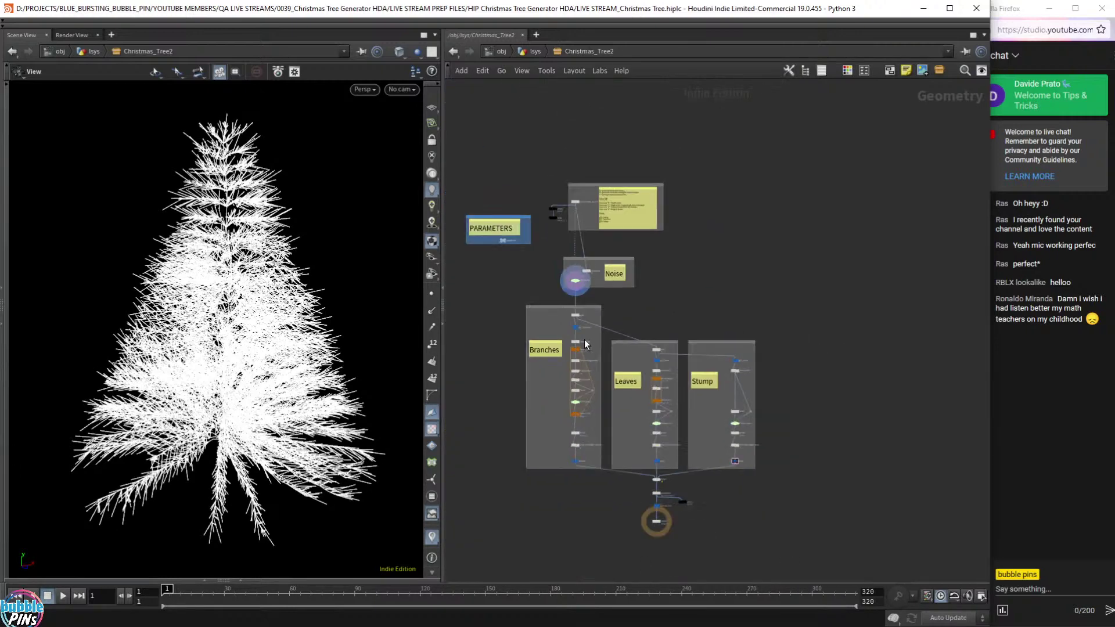
Look over the Branches section's node chain and mark out the Branches, Leaves and Stump sections together.
scroll(583, 395, "up", 5)
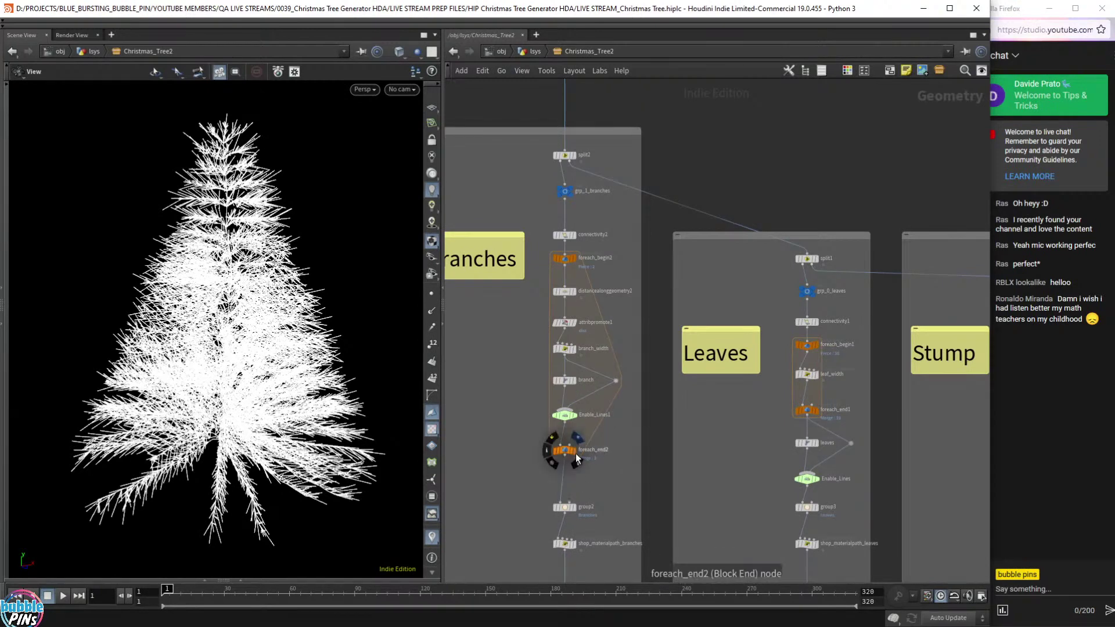
scroll(539, 222, "down", 5)
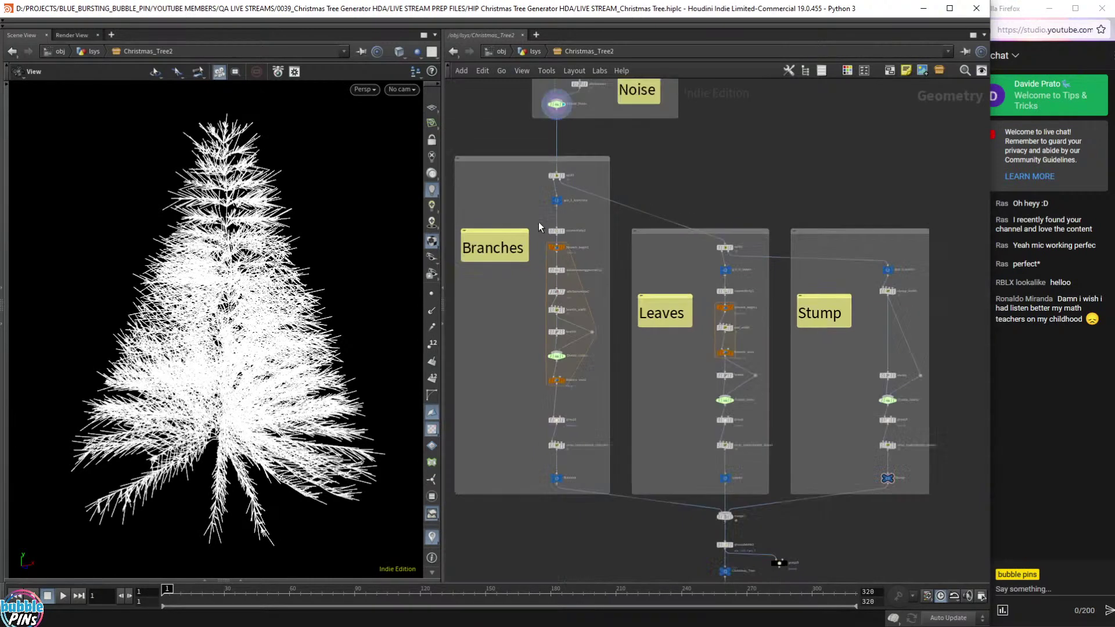
left_click_drag(461, 153, 914, 464)
left_click(860, 498)
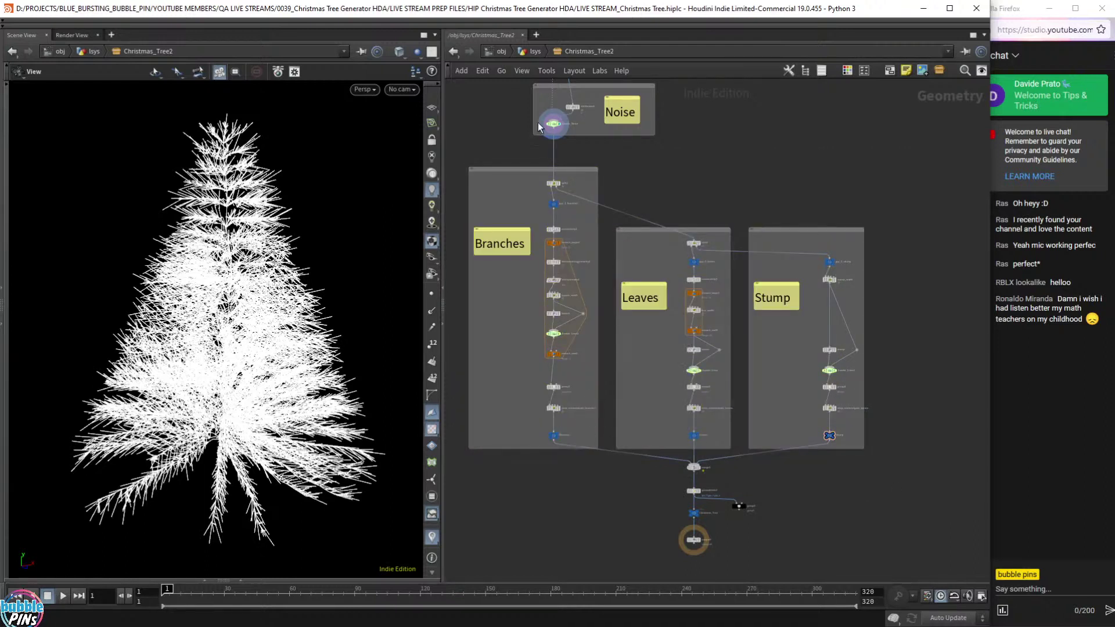
Reveal the Geometry Spreadsheet, compare the grp_1_branches data with the Branches output and mark out the width attribute.
left_click(554, 204)
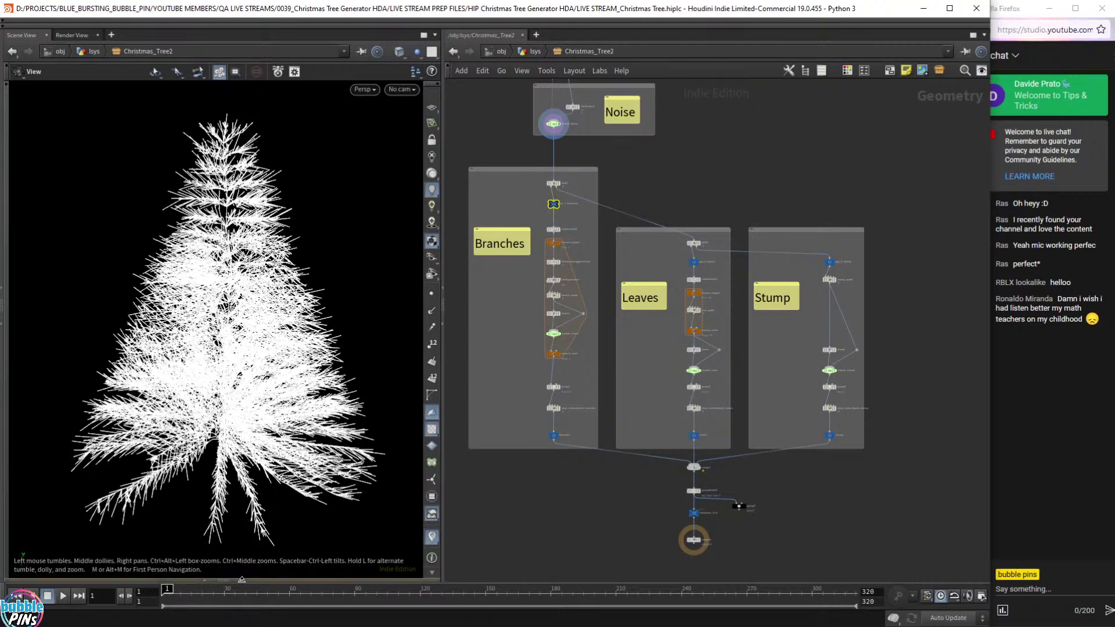
left_click(242, 581)
left_click_drag(273, 487, 274, 415)
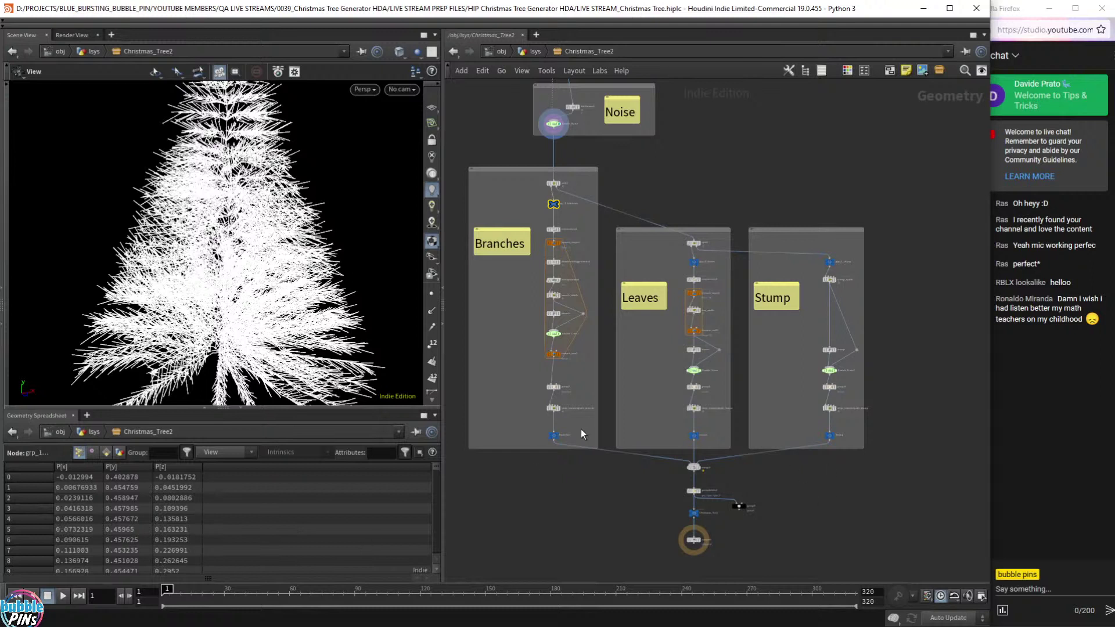
left_click_drag(564, 441, 564, 444)
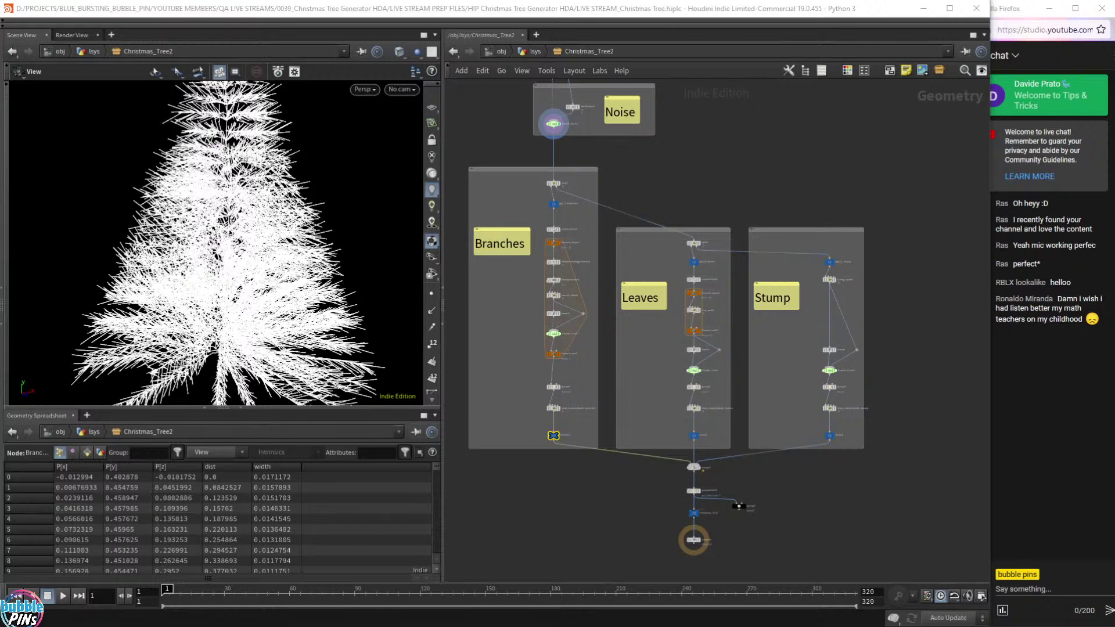
left_click_drag(518, 424, 582, 452)
left_click_drag(245, 456, 302, 585)
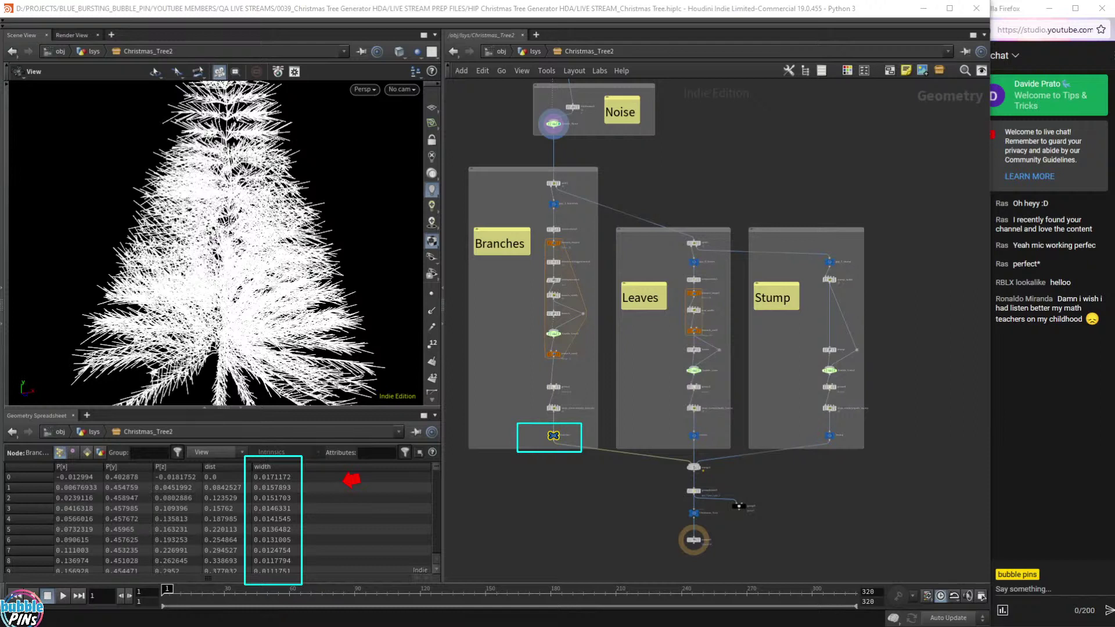
Mark out the Branches, Leaves and Stump sections as a group, deselect them and clear the on-screen annotations.
left_click_drag(460, 160, 924, 465)
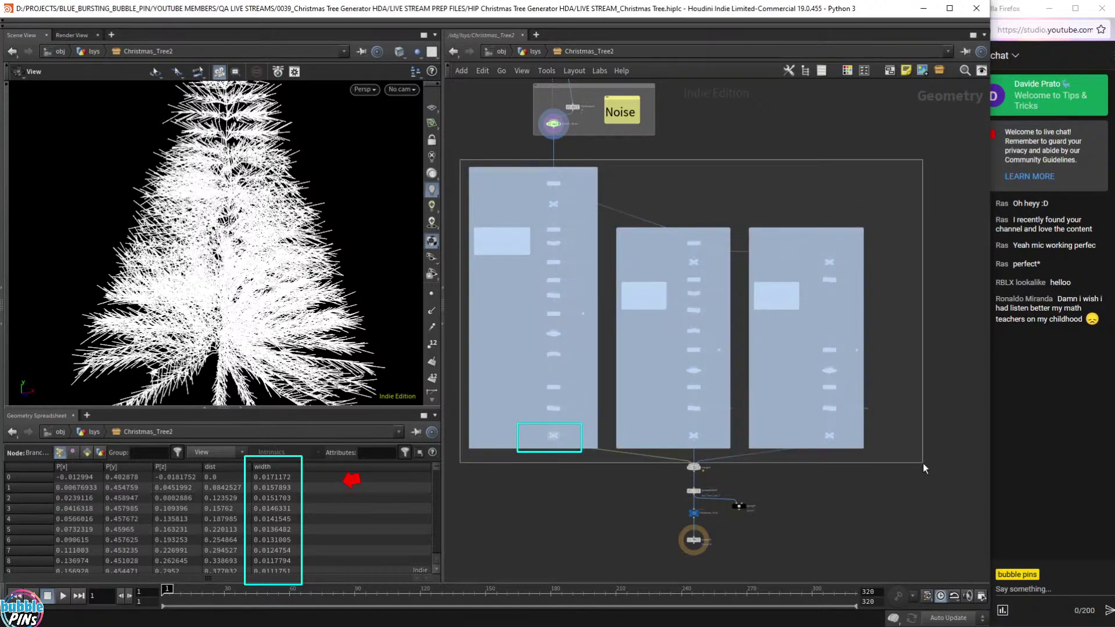
left_click_drag(924, 464, 924, 464)
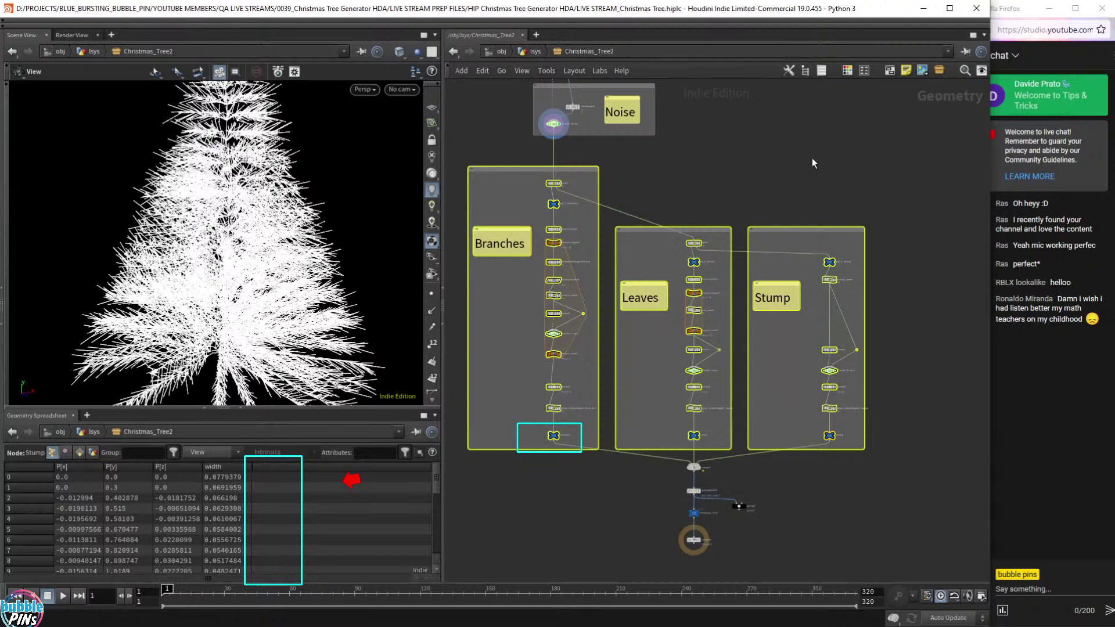
left_click(808, 177)
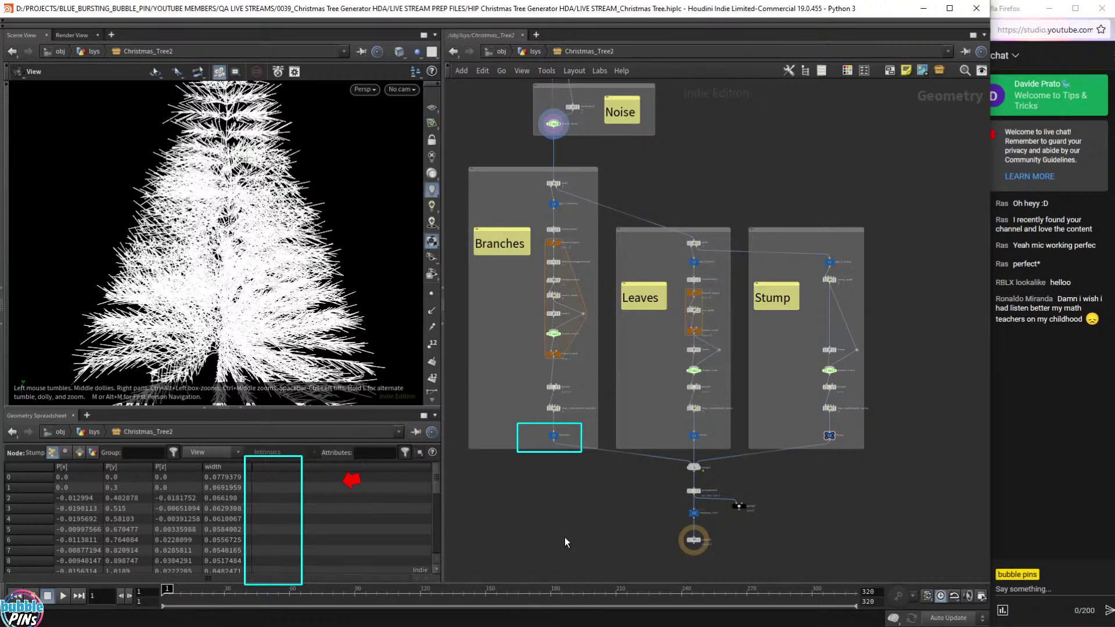
scroll(549, 142, "down", 2)
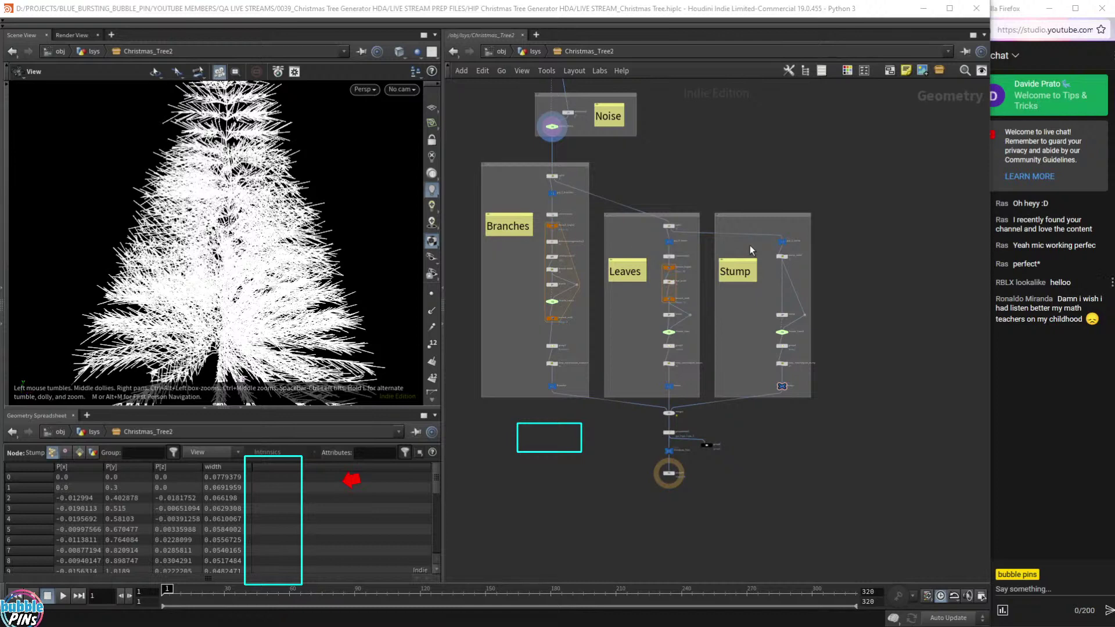
key("Escape")
Select the Branches, Leaves and Stump sections and examine how their node chains merge into the final output.
left_click_drag(473, 158, 855, 416)
middle_click_drag(761, 388, 793, 467)
scroll(790, 455, "up", 3)
scroll(790, 454, "down", 3)
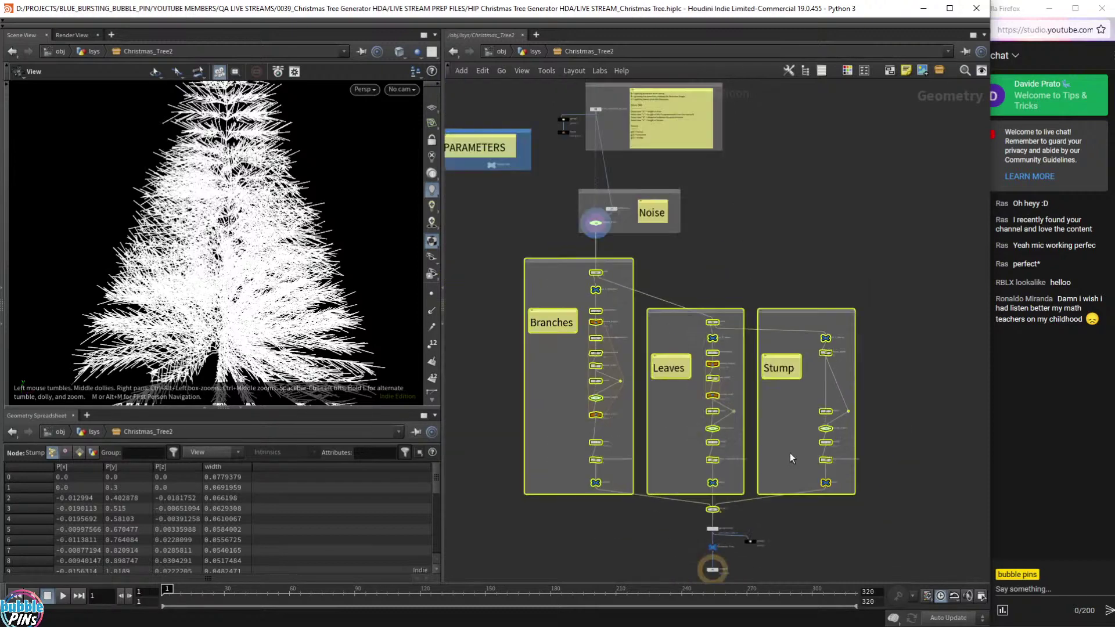
scroll(791, 452, "up", 1)
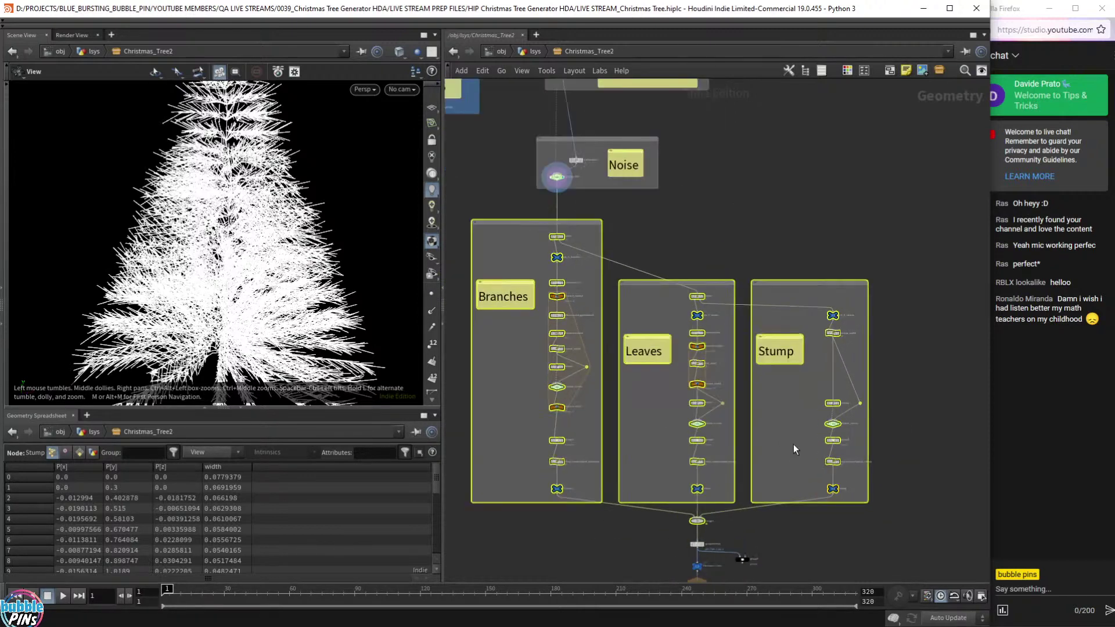
scroll(558, 379, "up", 5)
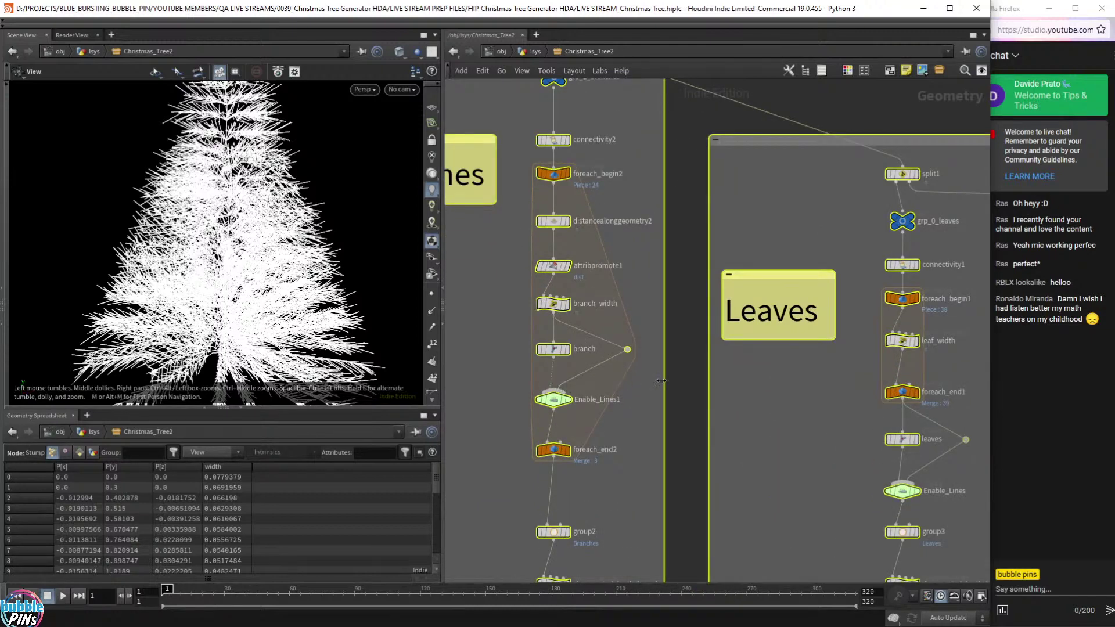
scroll(662, 380, "down", 10)
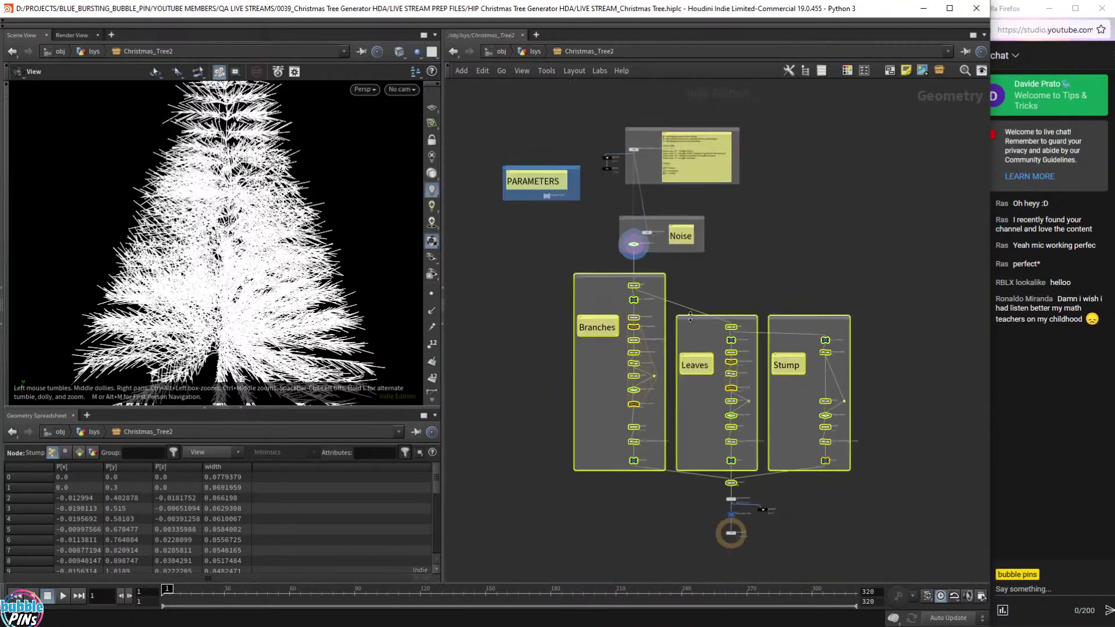
mouse_move(768, 261)
middle_mouse_down()
mouse_move(773, 296)
mouse_move(768, 244)
middle_mouse_up()
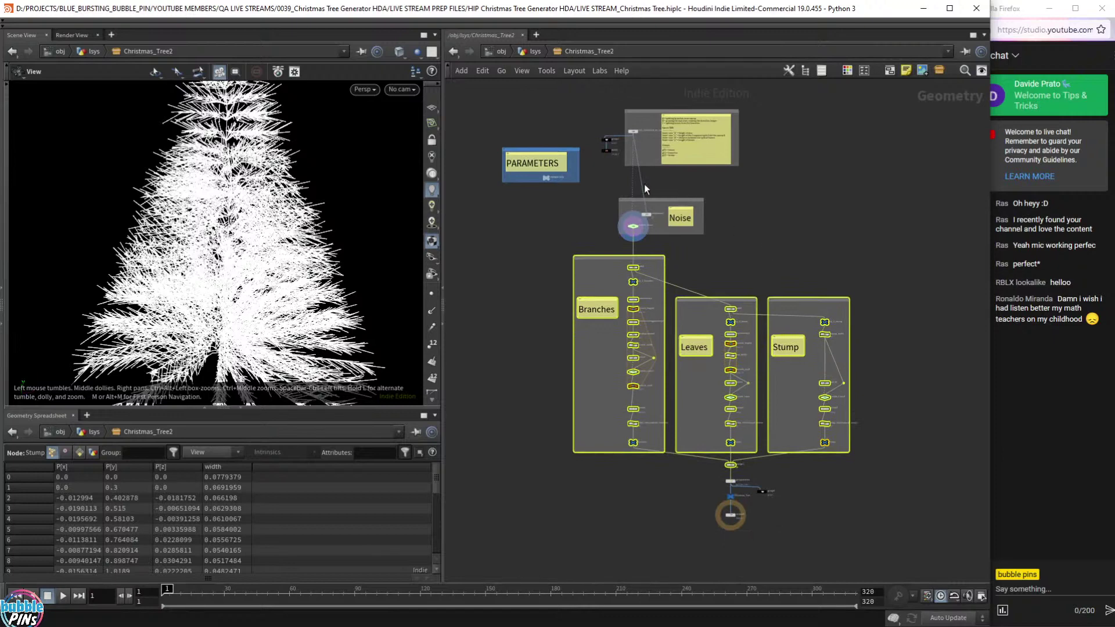
Examine the attribnoise node and Enable_Noise switch in the Noise section.
scroll(646, 183, "up", 4)
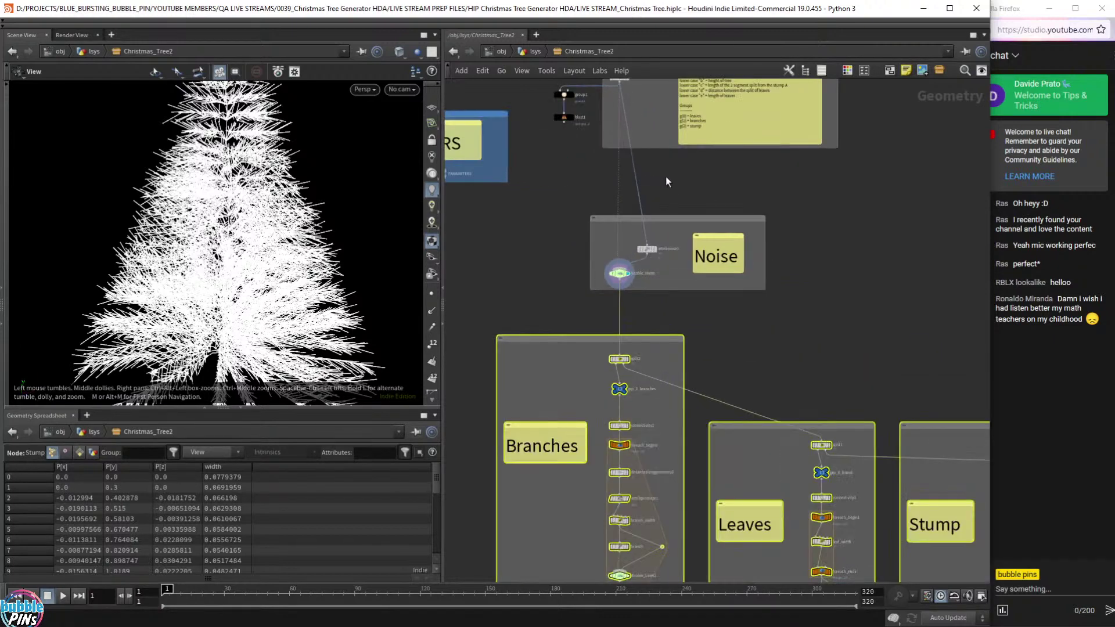
scroll(662, 177, "up", 3)
left_click_drag(660, 231, 661, 200)
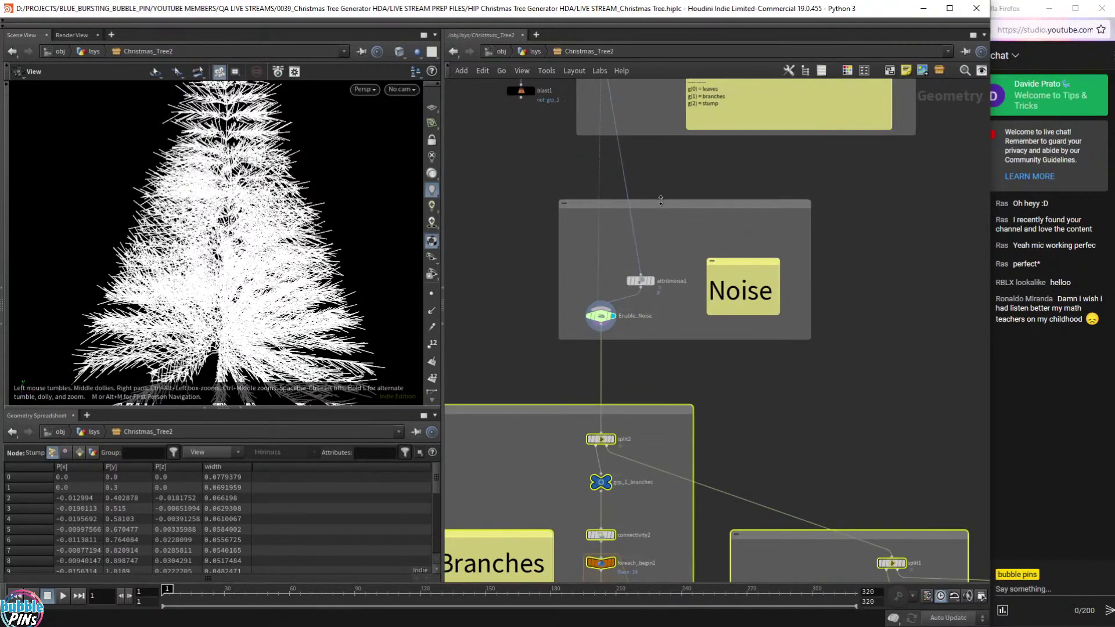
scroll(655, 225, "down", 4)
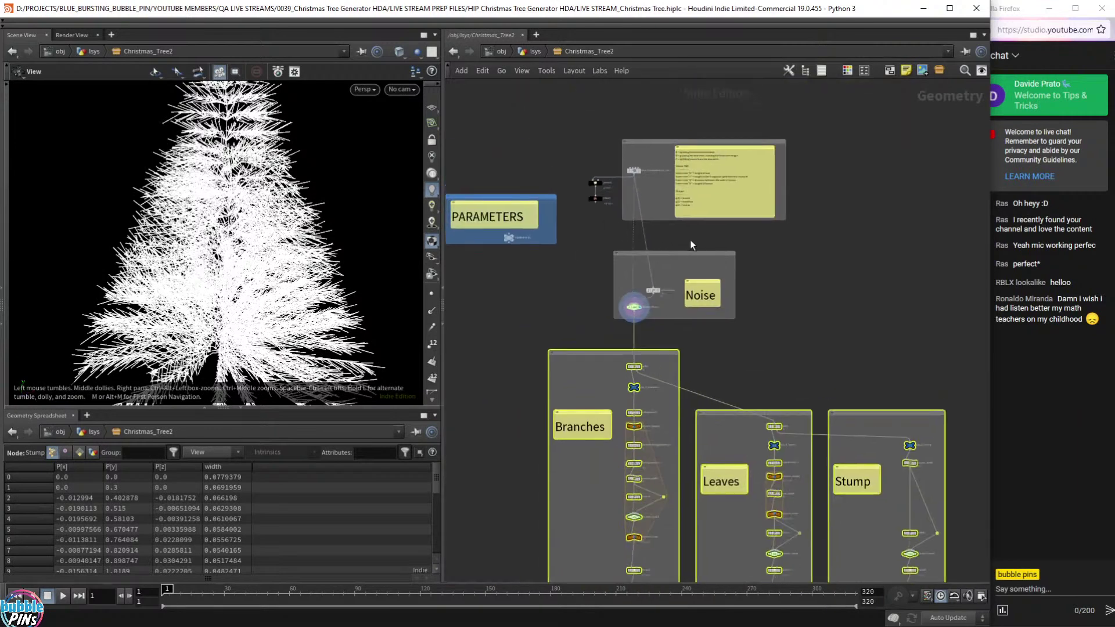
Return to the lsys network, display the Tree v1 animated_tree node and set the timeline to frame 209.
left_click(540, 53)
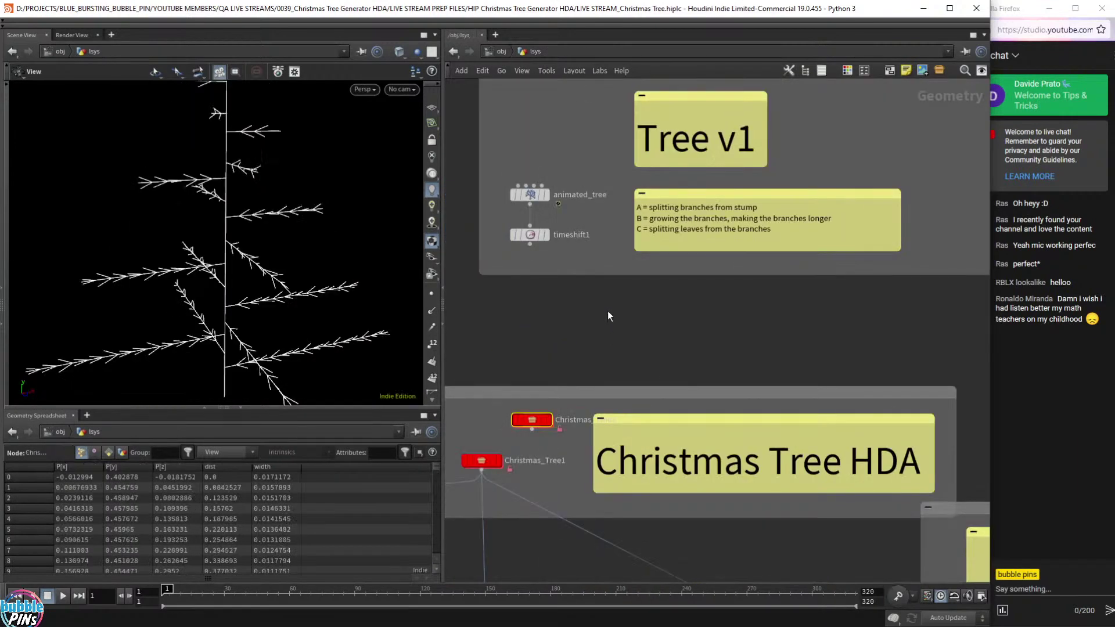
scroll(607, 312, "down", 3)
scroll(574, 251, "up", 5)
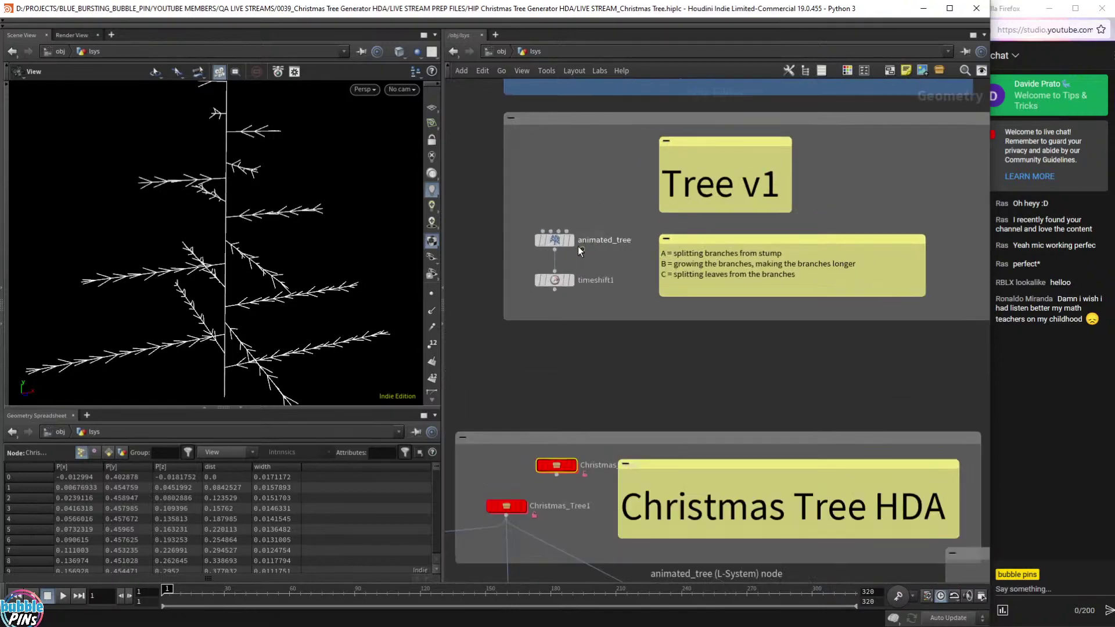
left_click(550, 239)
left_click_drag(182, 588, 612, 603)
left_click_drag(316, 308, 250, 284)
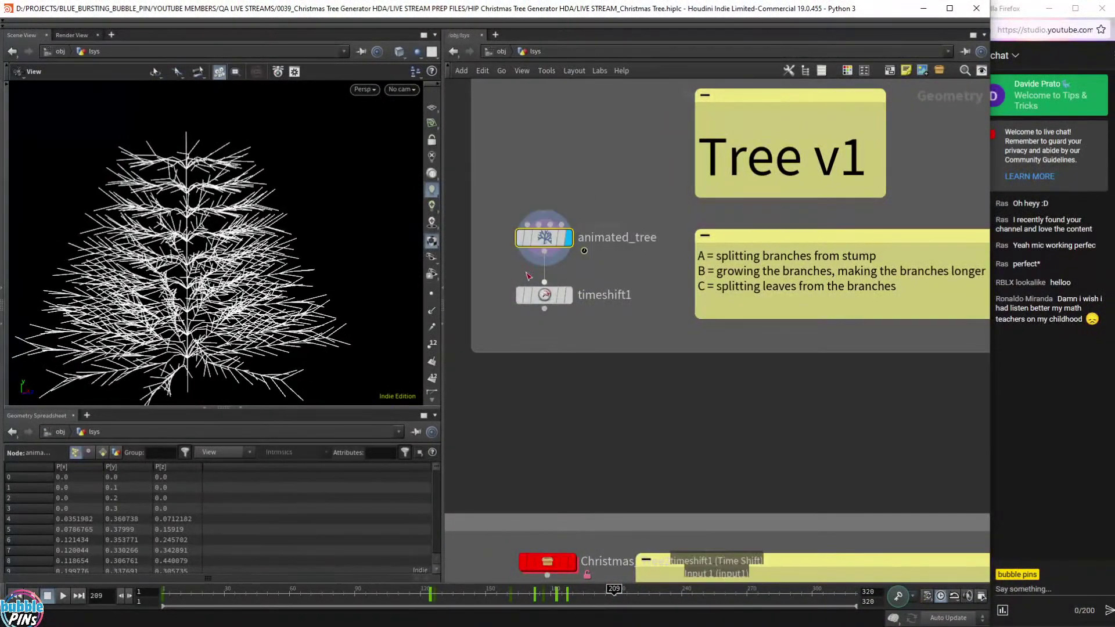
Show the Rules parameters of animated_tree and widen the parameter pane so the full rules can be read.
scroll(527, 276, "down", 4)
middle_click_drag(528, 280, 500, 334)
left_click_drag(454, 399, 952, 189)
left_click(561, 458)
left_click_drag(538, 272, 493, 325)
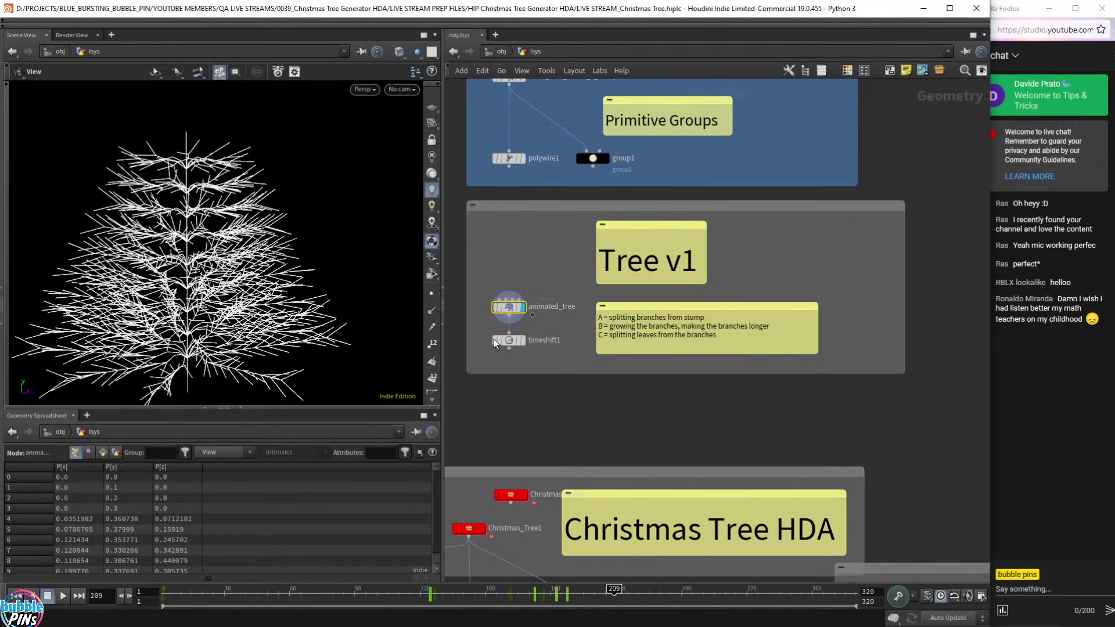
key("p")
left_click(860, 105)
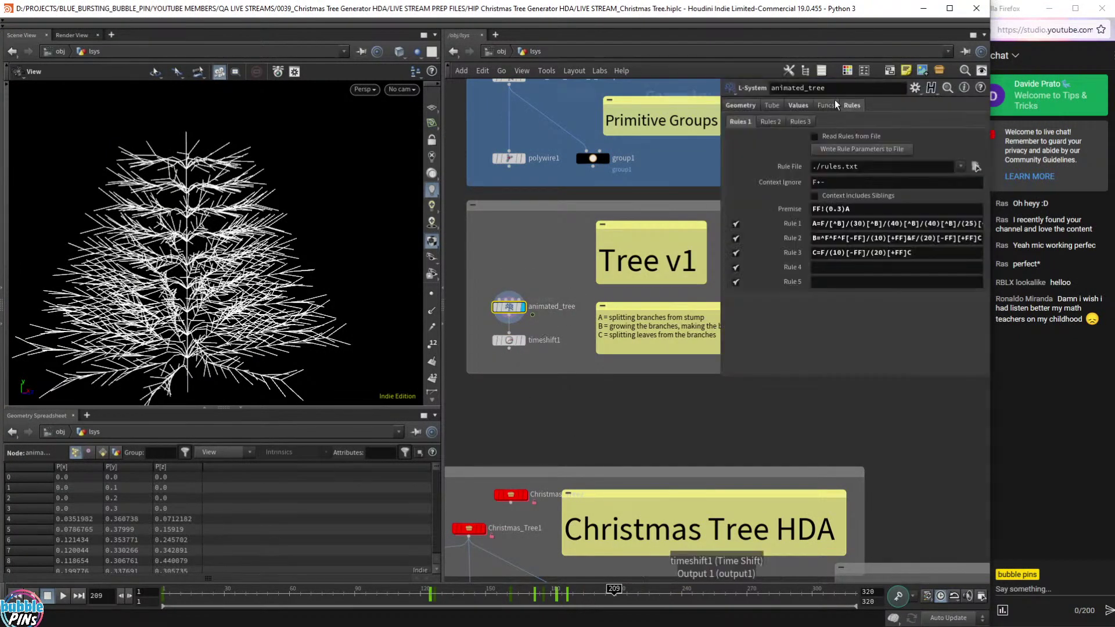
left_click_drag(722, 378, 469, 400)
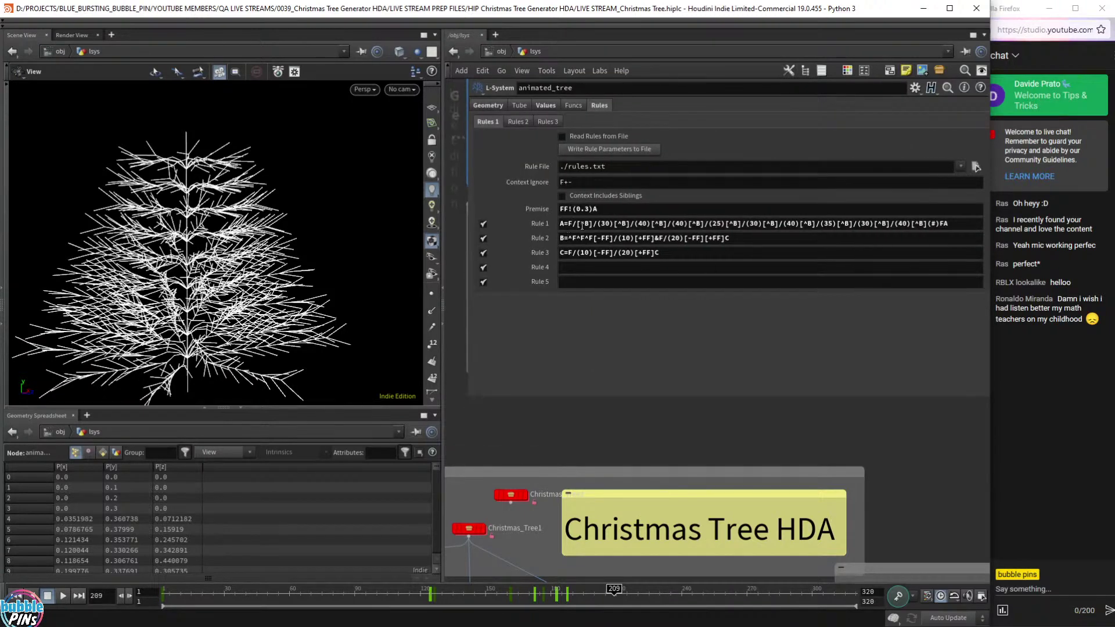
Highlight the repeated [^B] branch section in Rule 1 and the replacement string of Rule 2.
left_click_drag(577, 225, 905, 248)
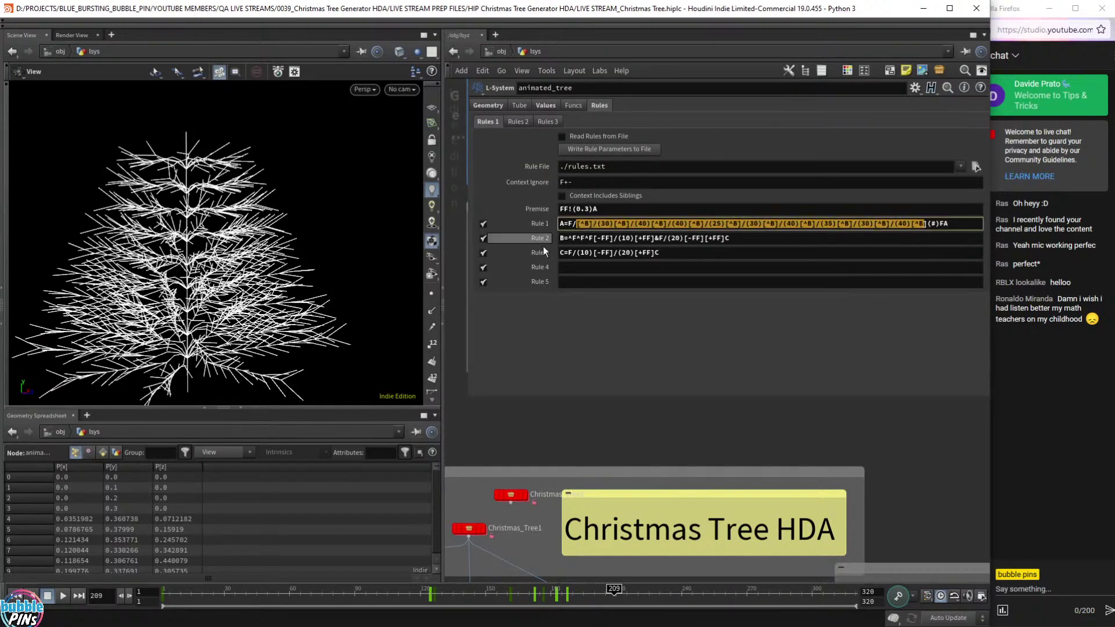
left_click(600, 209)
left_click(590, 224)
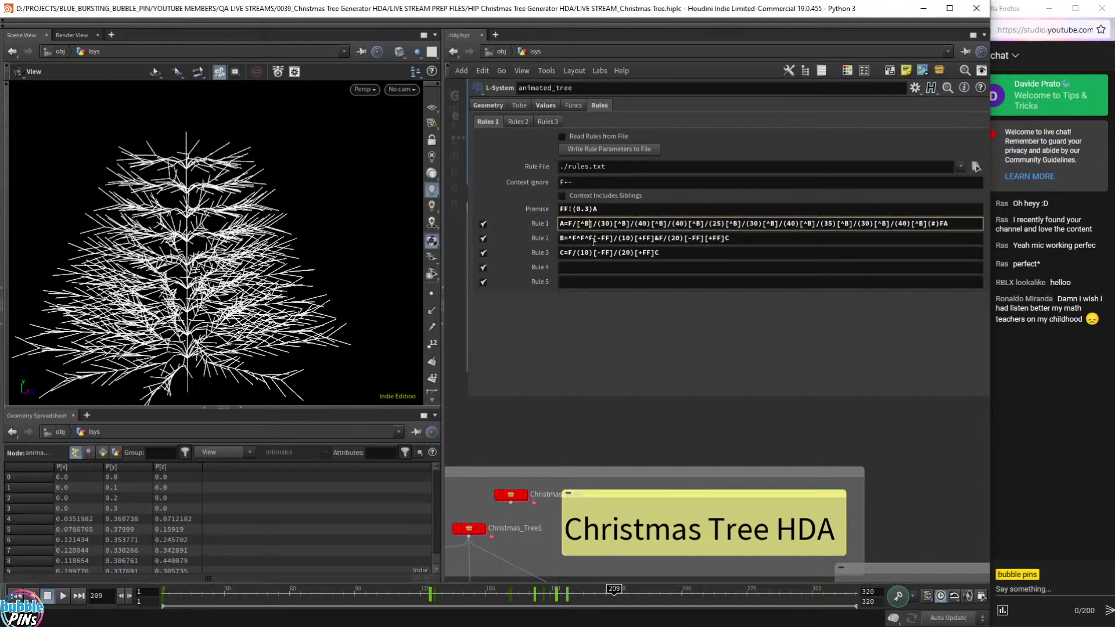
left_click_drag(577, 238, 794, 260)
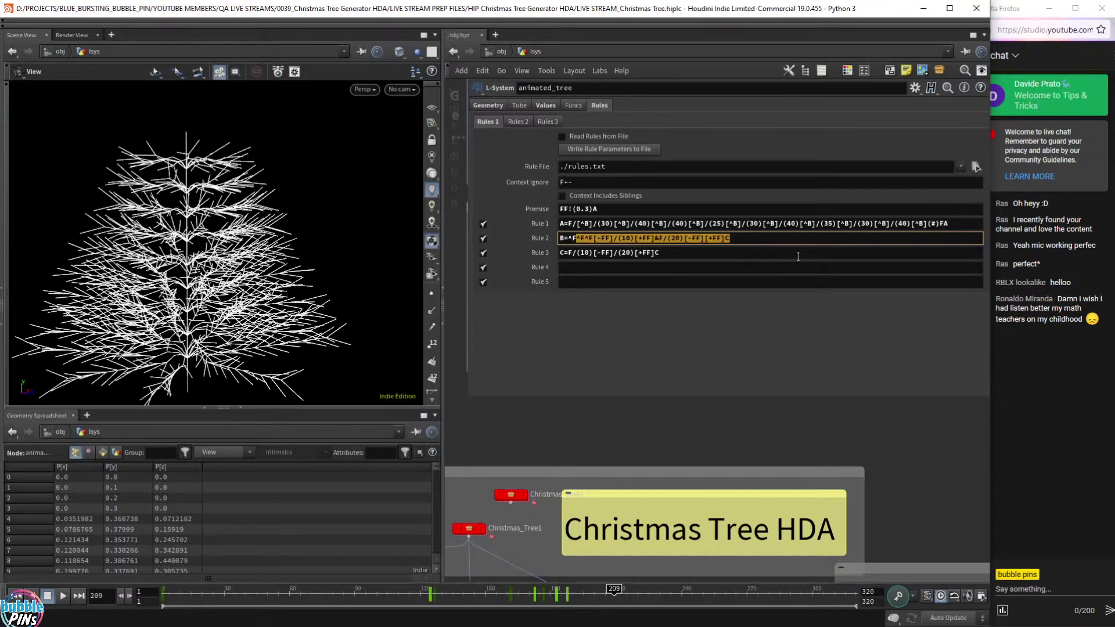
Disable Rule 2 and Rule 3 of animated_tree and enter B=F as Rule 4.
left_click(484, 238)
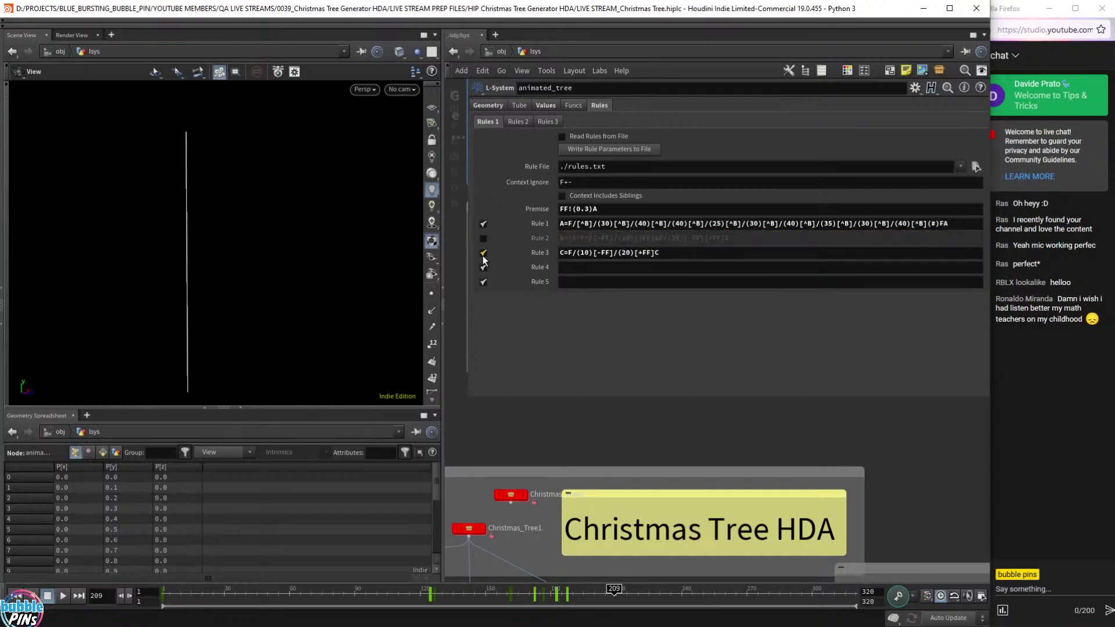
left_click(483, 253)
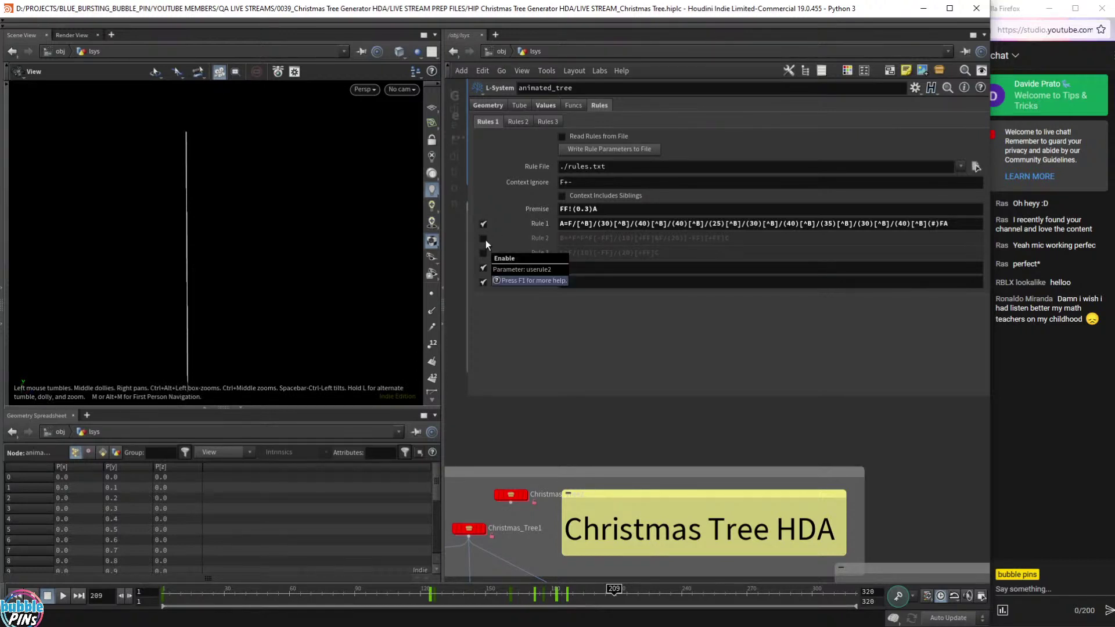
left_click(586, 271)
type("B=F")
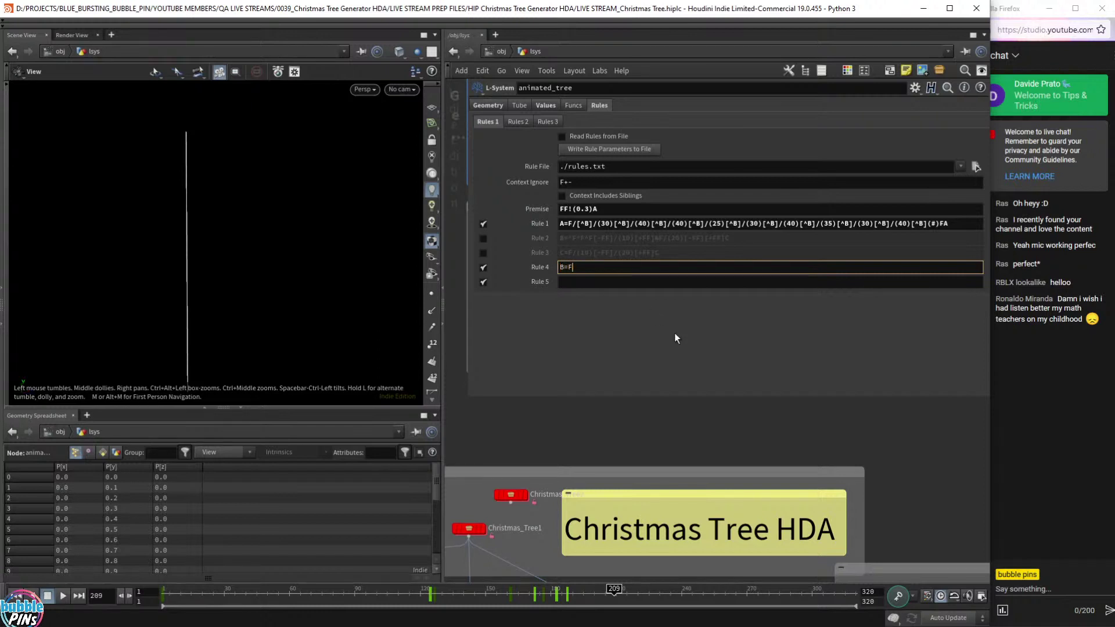
key("Return")
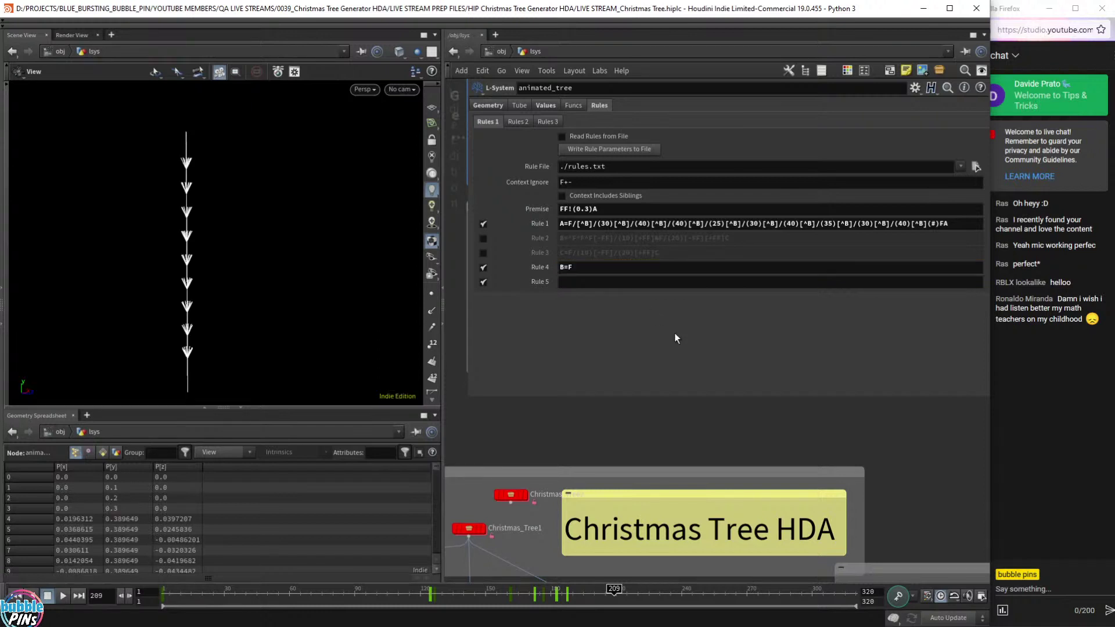
Add a turn to Rule 4 of animated_tree, first as B=+F and then with an explicit angle as B=+(90)F.
left_click(568, 267)
type("+")
key("Return")
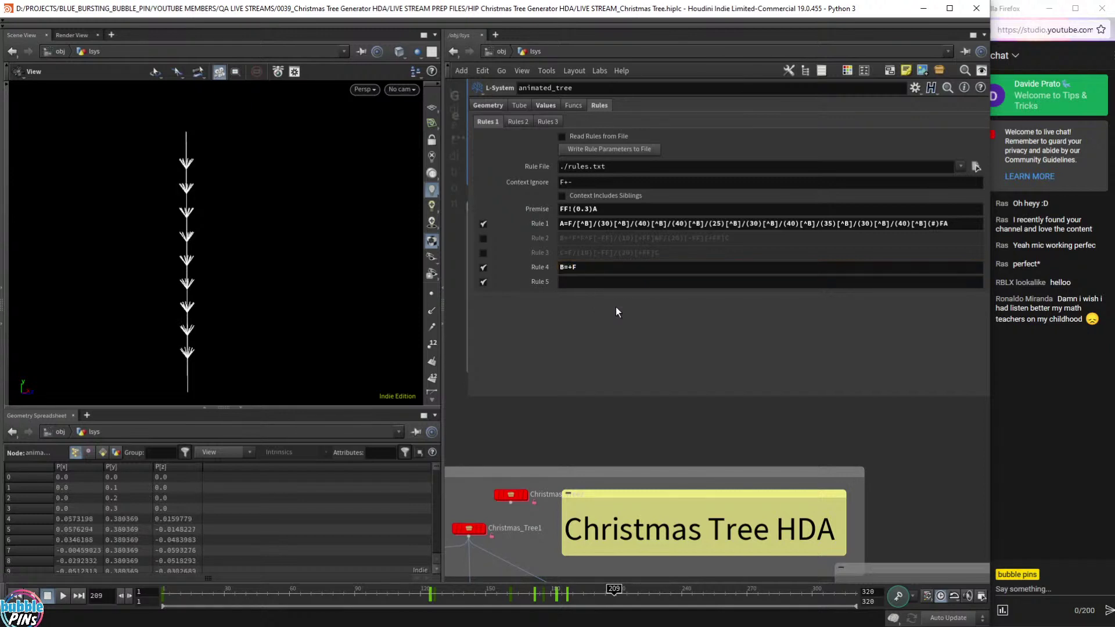
left_click(573, 269)
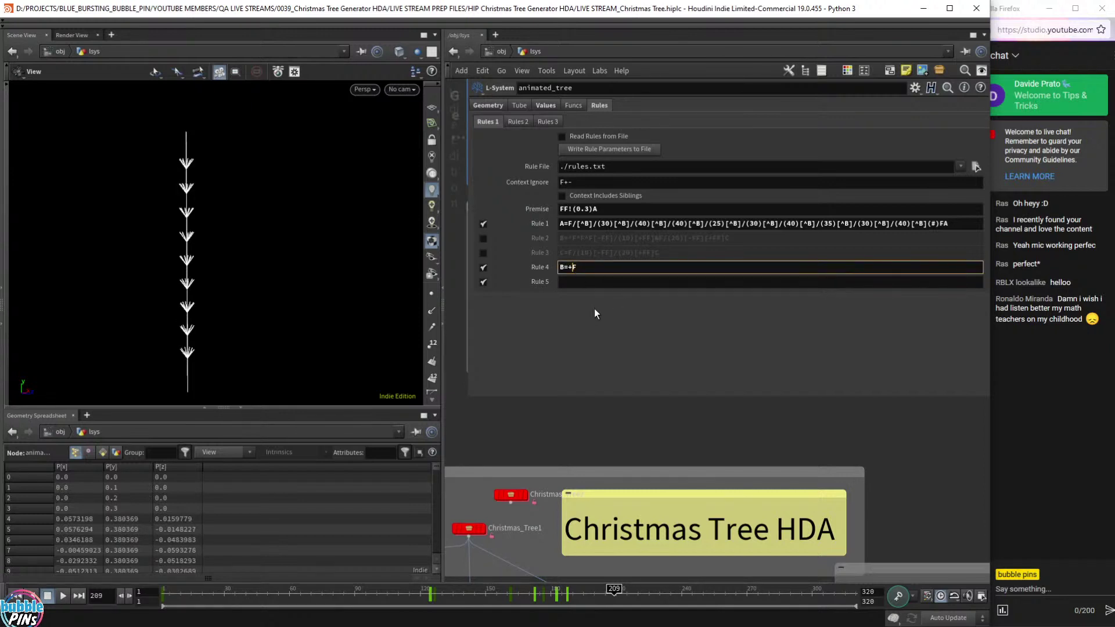
type("(90)")
key("Return")
Set the turn angle in Rule 4 to 60 so it reads B=+(60)F.
left_click(585, 271)
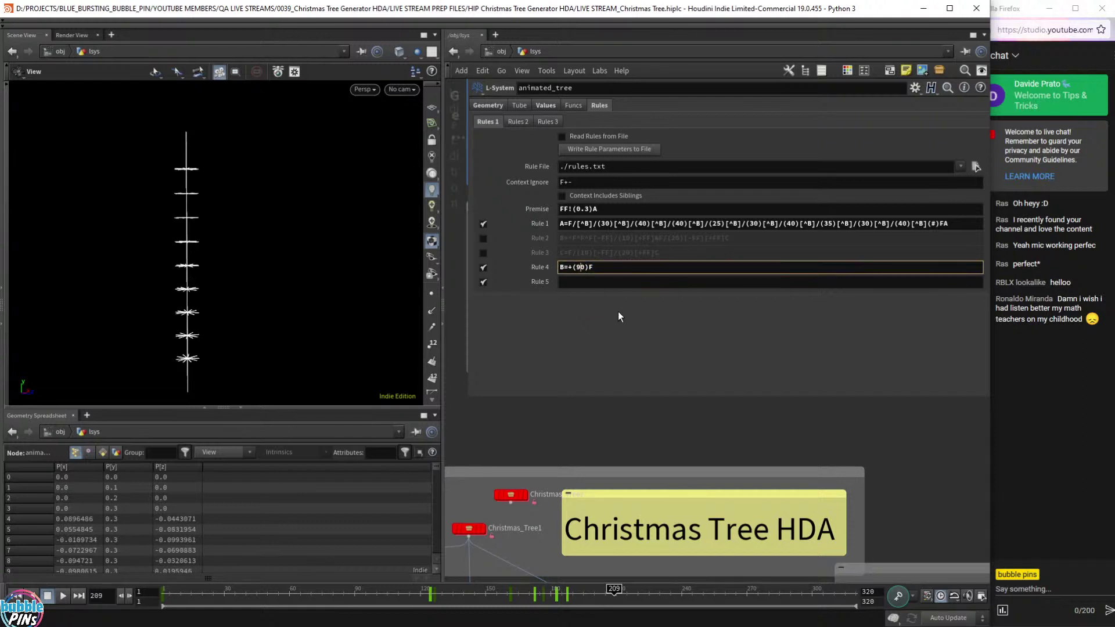
key("BackSpace")
key("BackSpace")
type("60")
key("Return")
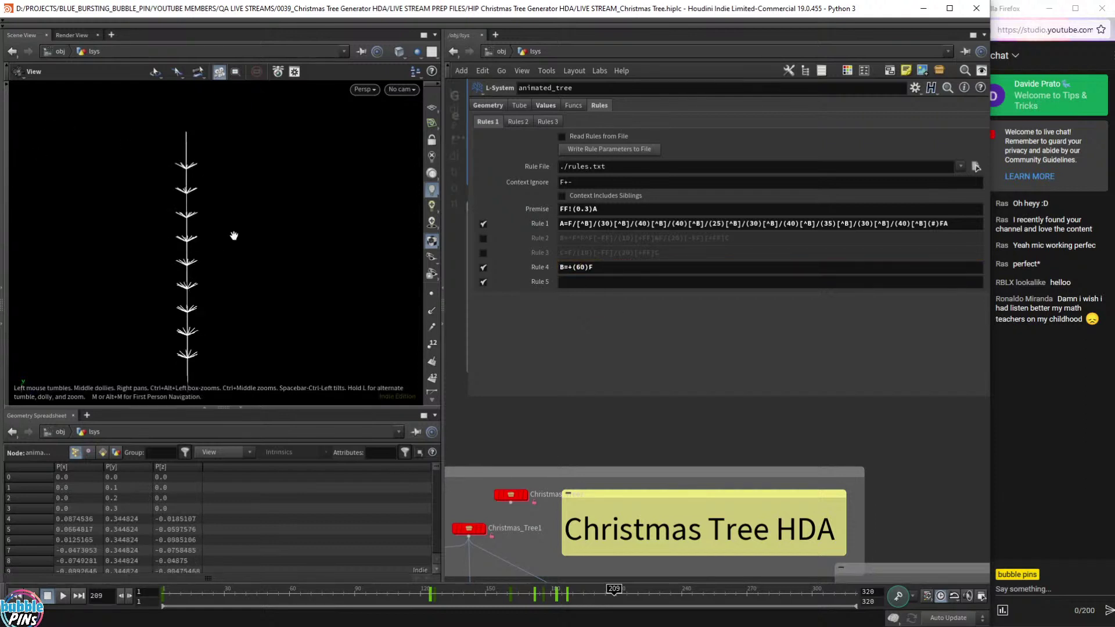
Enlarge the viewport and examine the branch whorls along the trunk up close and from several angles.
left_click_drag(211, 231, 204, 247)
left_click_drag(262, 410, 277, 545)
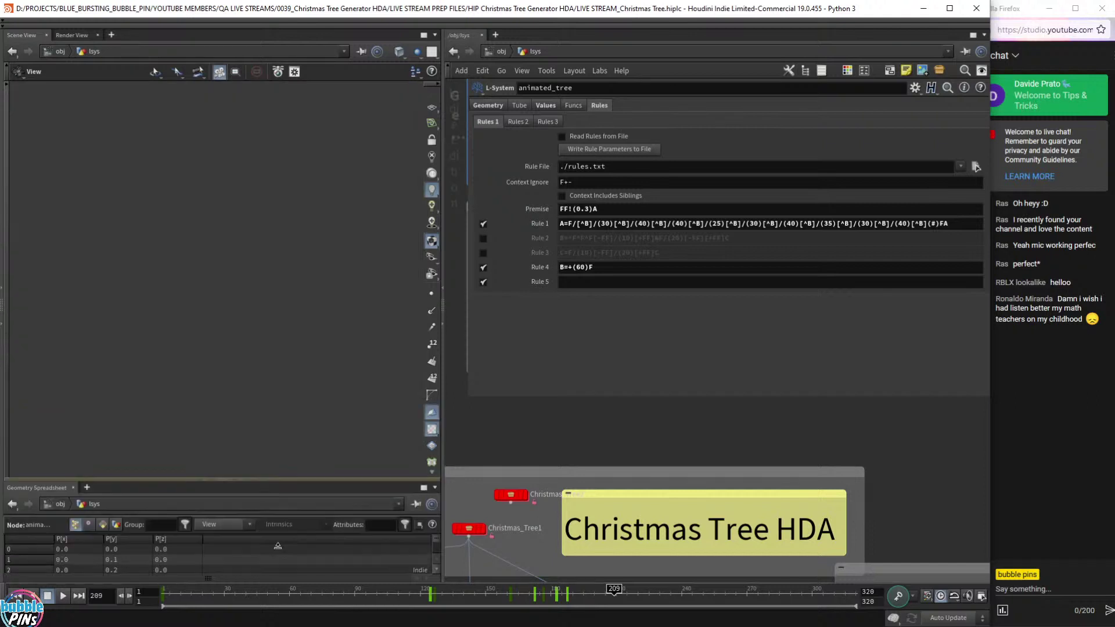
left_click_drag(204, 298, 185, 412)
right_click_drag(185, 412, 269, 347)
scroll(206, 370, "up", 5)
scroll(203, 359, "up", 5)
scroll(205, 369, "up", 3)
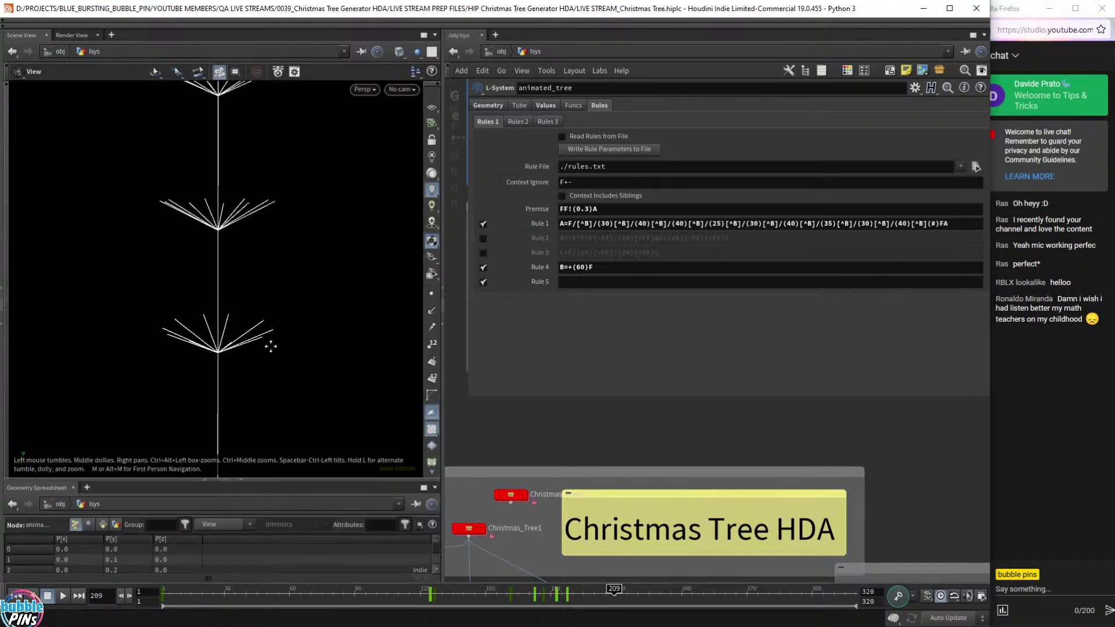
left_click_drag(269, 347, 232, 354)
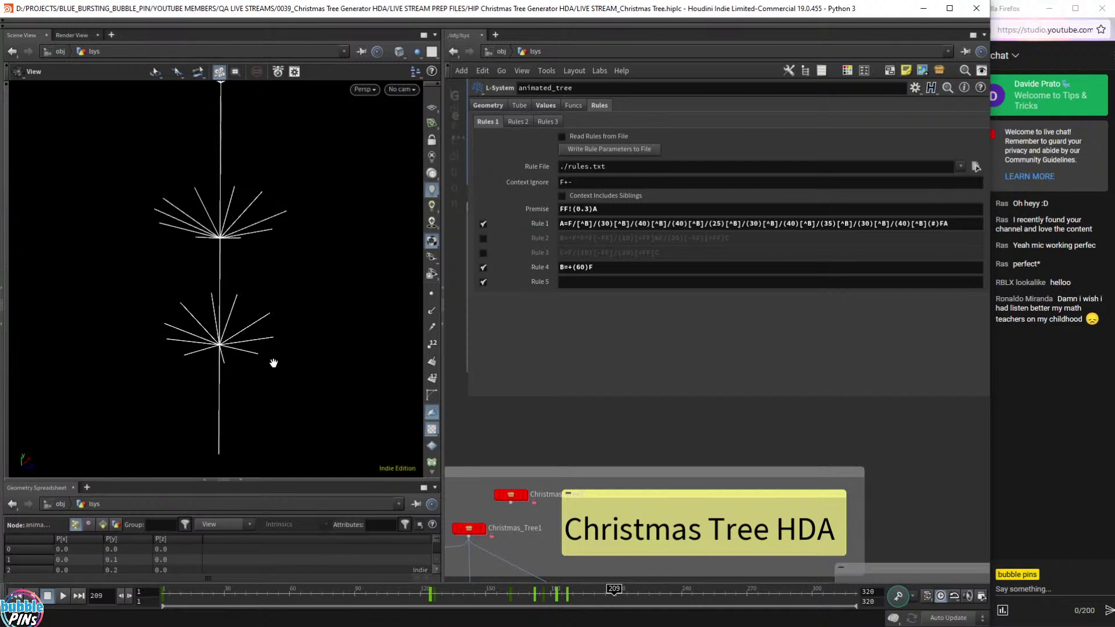
left_click_drag(242, 315, 258, 299)
scroll(232, 341, "down", 3)
scroll(232, 340, "down", 6)
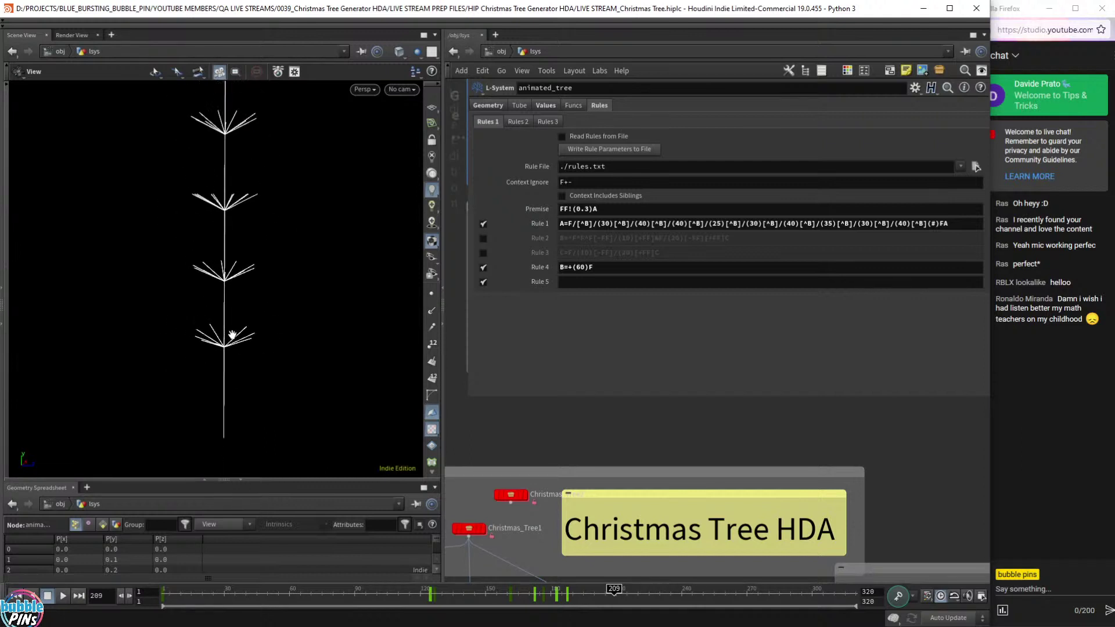
scroll(235, 337, "down", 2)
middle_click_drag(254, 277, 256, 321)
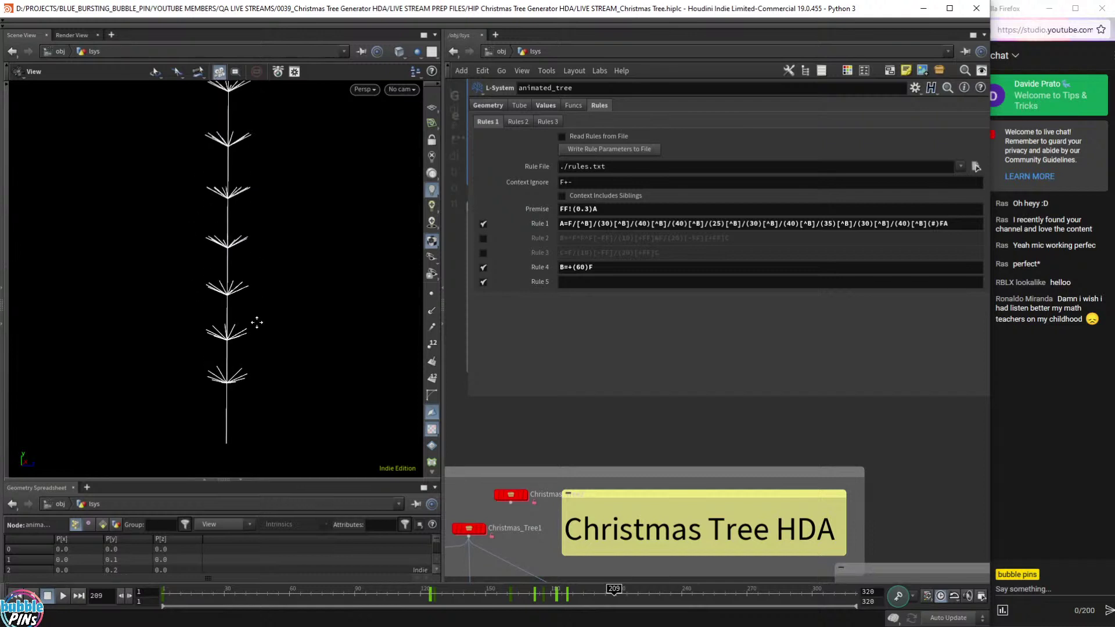
Check the Generations parameter of animated_tree, return to its Rules and scrub the timeline back to frame 60.
left_click(486, 106)
left_click(588, 136)
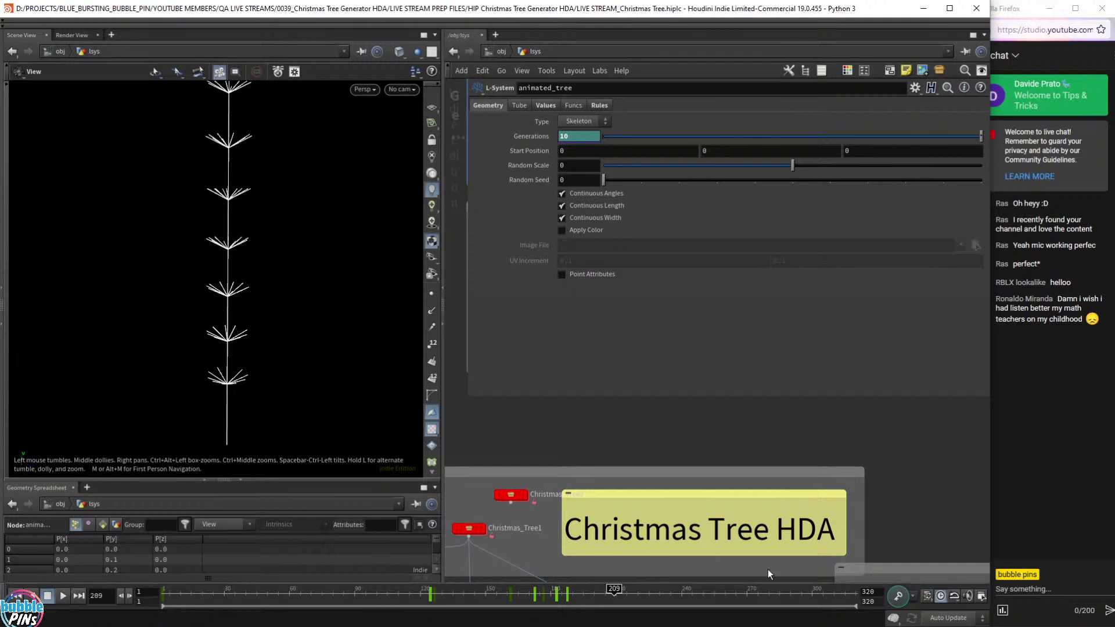
left_click(600, 105)
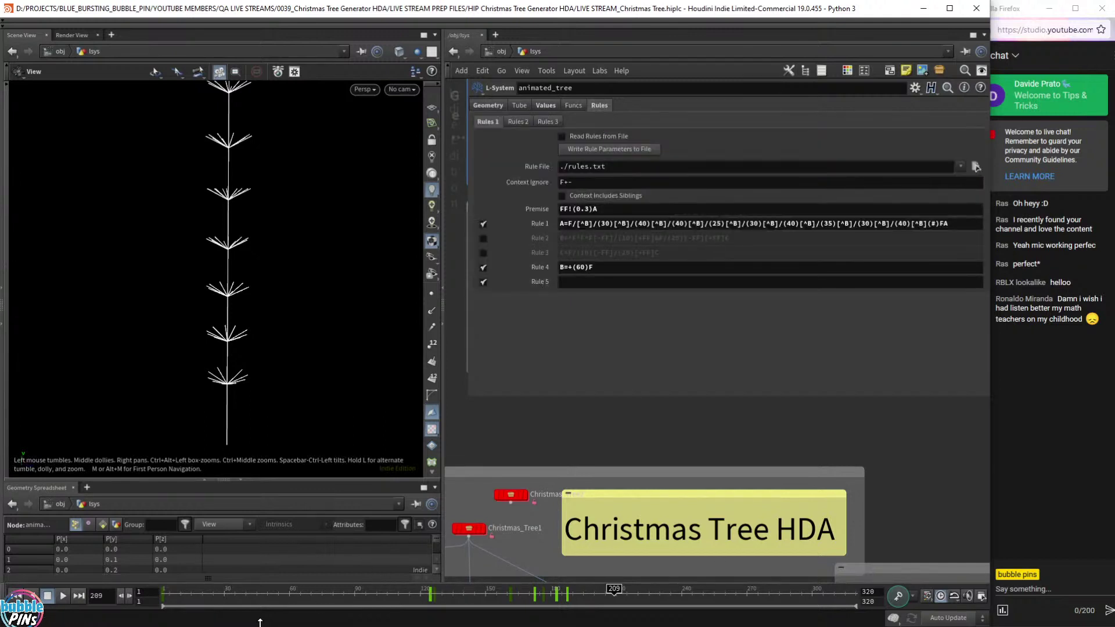
left_click_drag(384, 593, 293, 602)
left_click_drag(240, 383, 236, 411)
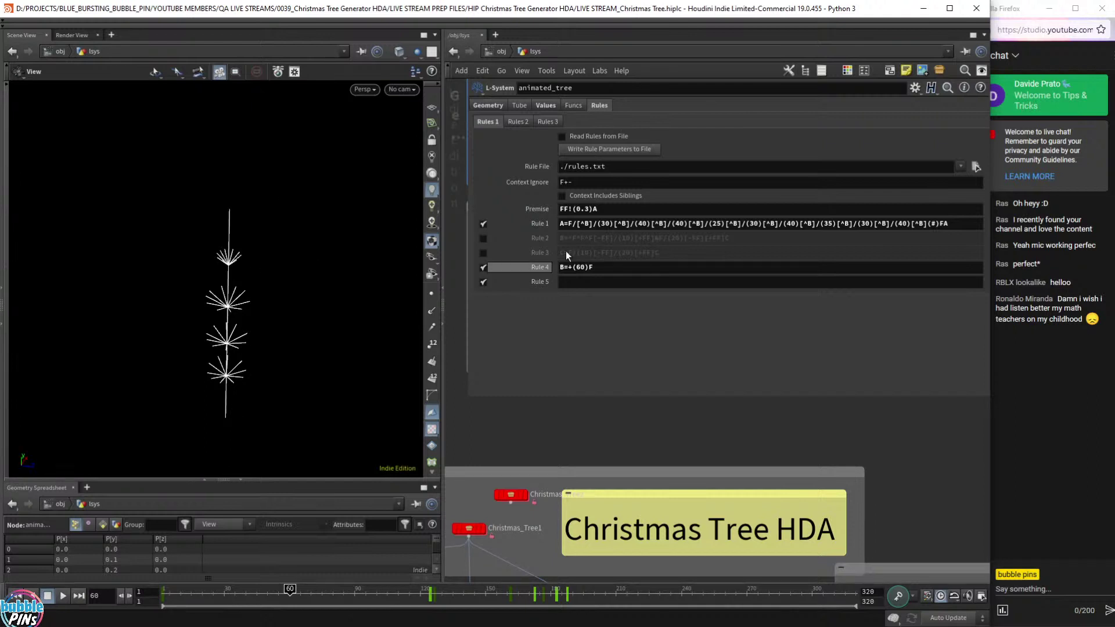
Highlight the Rule 1 string from the first [^B] to its end and compare it with the branch rings in the viewport.
left_click_drag(577, 224, 967, 226)
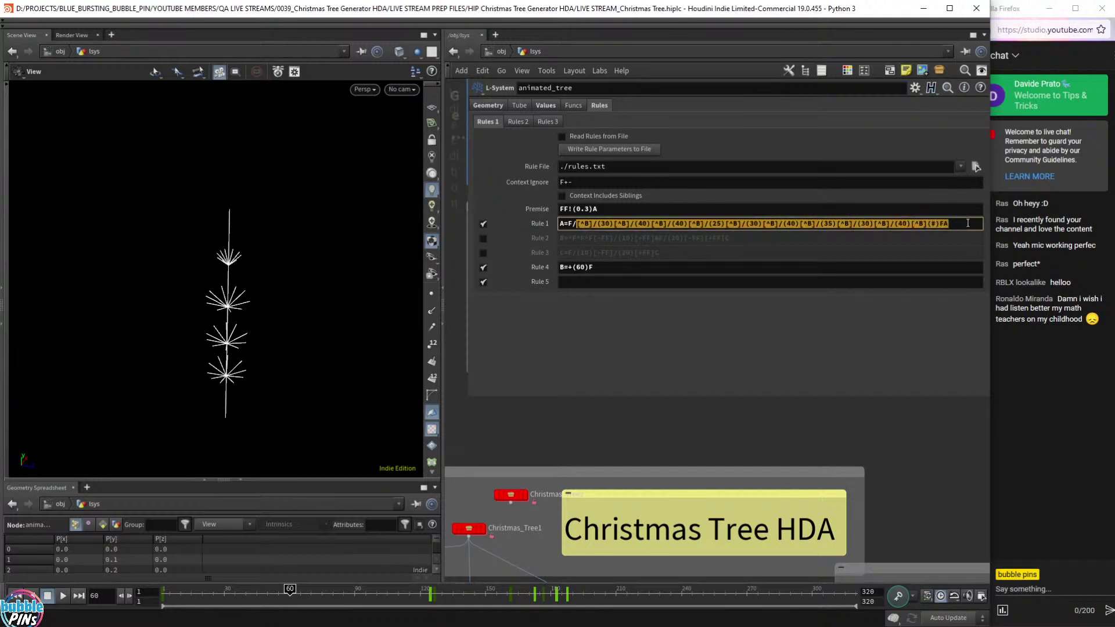
left_click(967, 227)
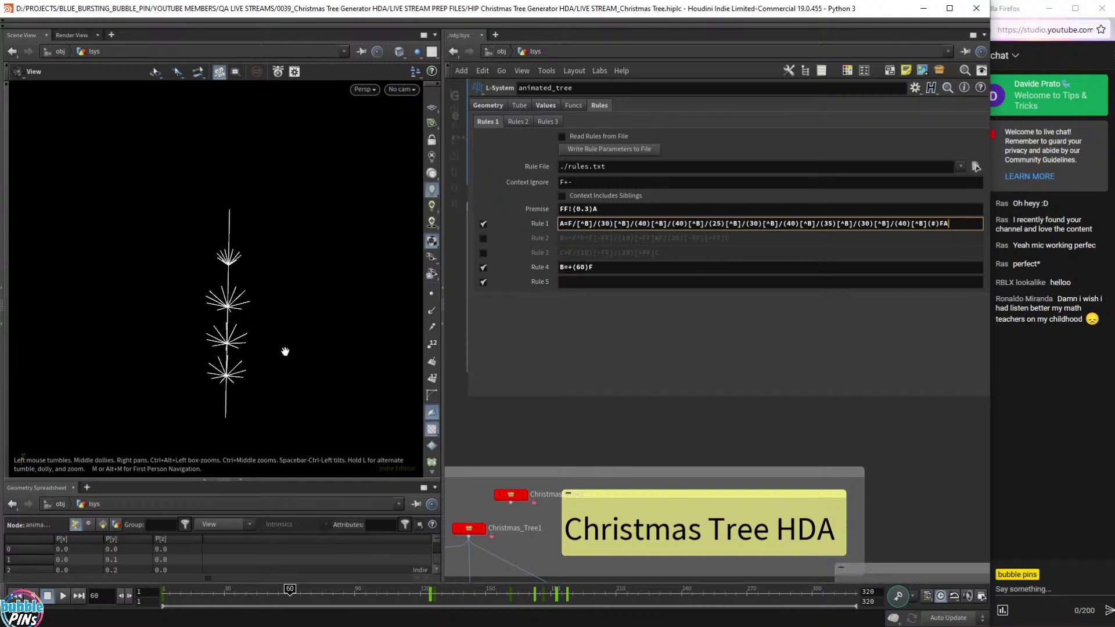
left_click_drag(285, 351, 278, 354)
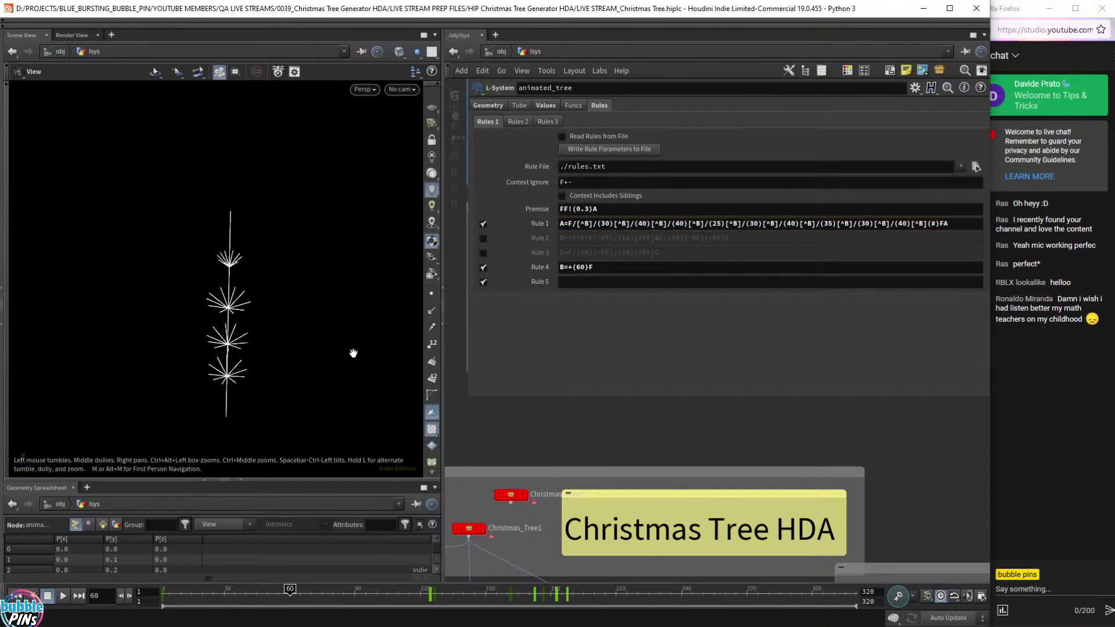
left_click_drag(155, 343, 176, 303)
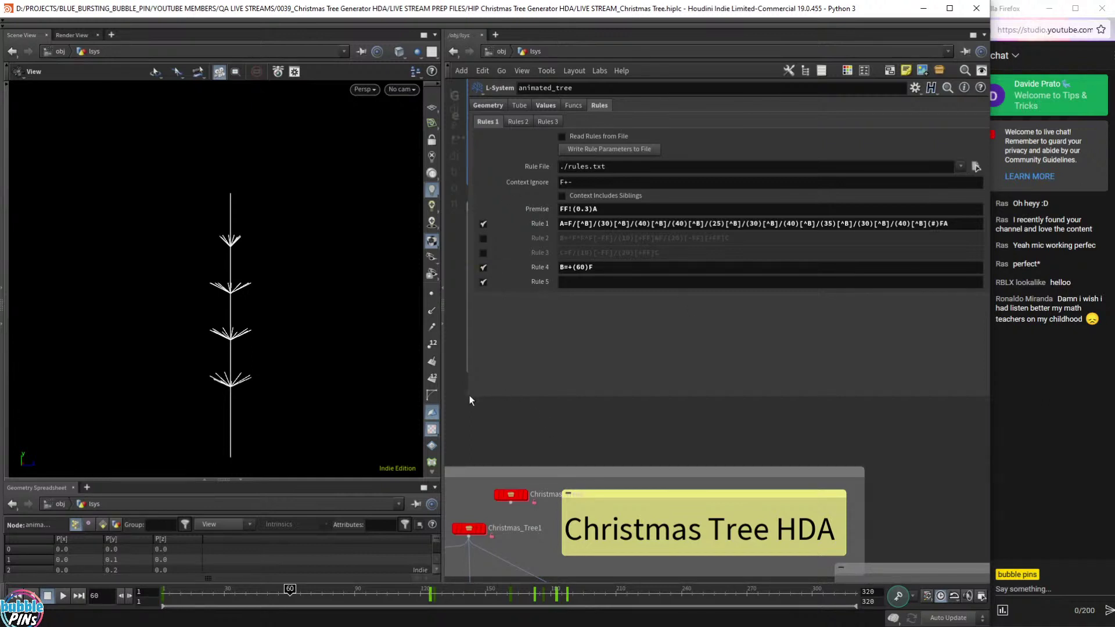
Narrow the parameter pane and display Basic_Tree_LAYER_2_Groups to compare its branching in the viewport.
left_click_drag(470, 398, 842, 347)
middle_click_drag(638, 431, 658, 580)
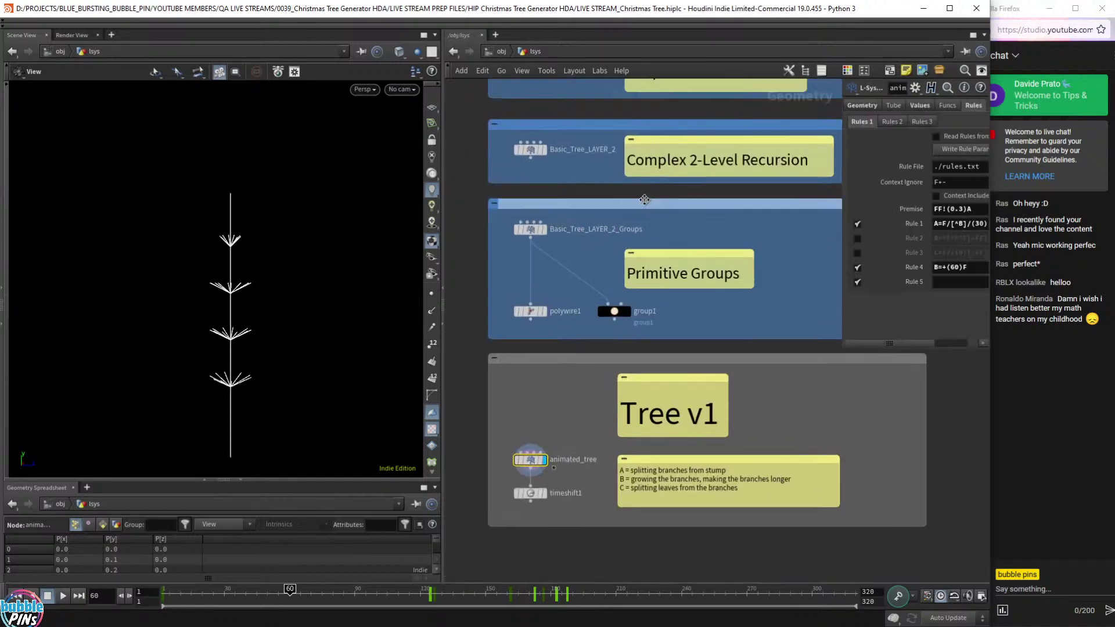
middle_click_drag(644, 199, 612, 280)
left_click_drag(531, 272, 528, 270)
left_click(541, 278)
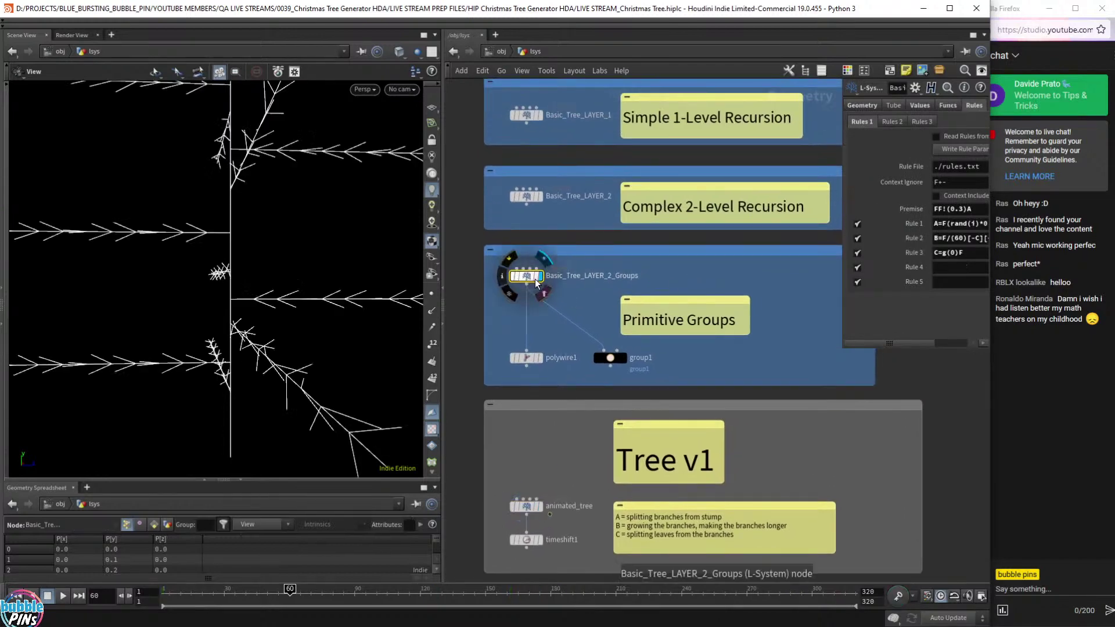
left_click_drag(217, 310, 266, 328)
scroll(266, 317, "down", 6)
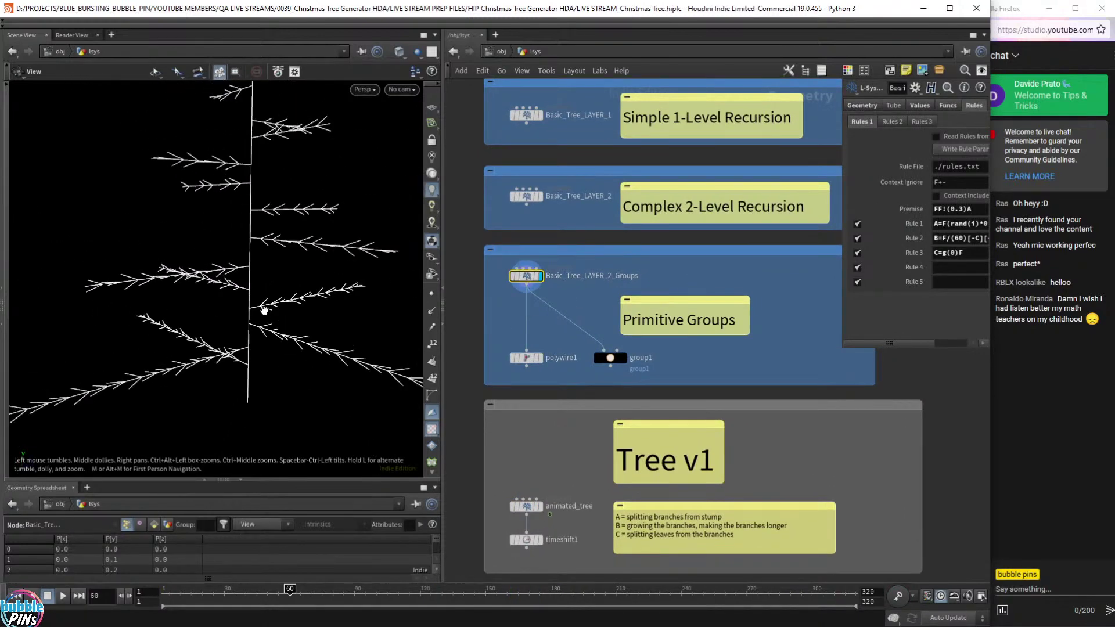
mouse_move(271, 278)
left_mouse_down()
mouse_move(205, 282)
mouse_move(296, 254)
mouse_move(277, 284)
left_mouse_up()
Display the Tree v1 animated_tree node again and widen the parameter pane to read its rules.
middle_click_drag(538, 444, 541, 229)
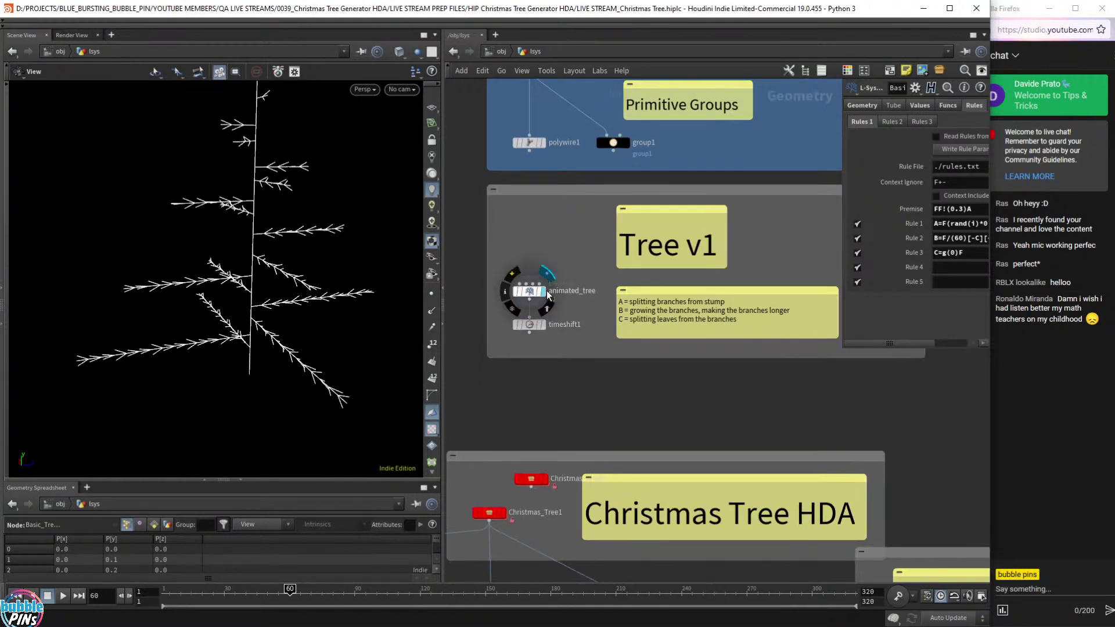
left_click(546, 291)
middle_click_drag(777, 245, 714, 327)
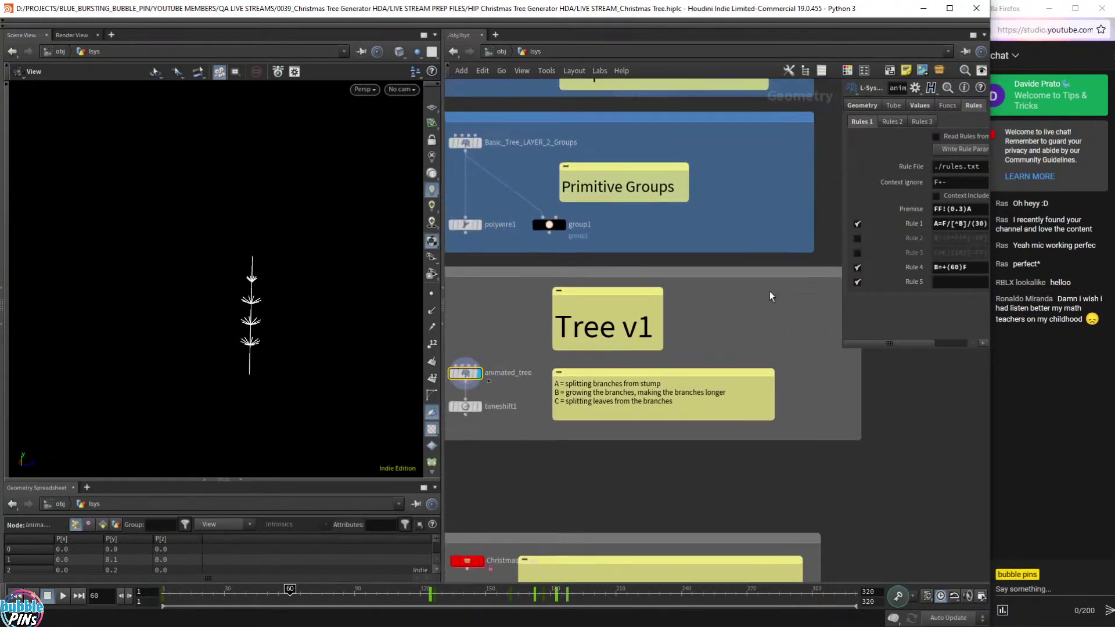
left_click_drag(841, 352, 577, 416)
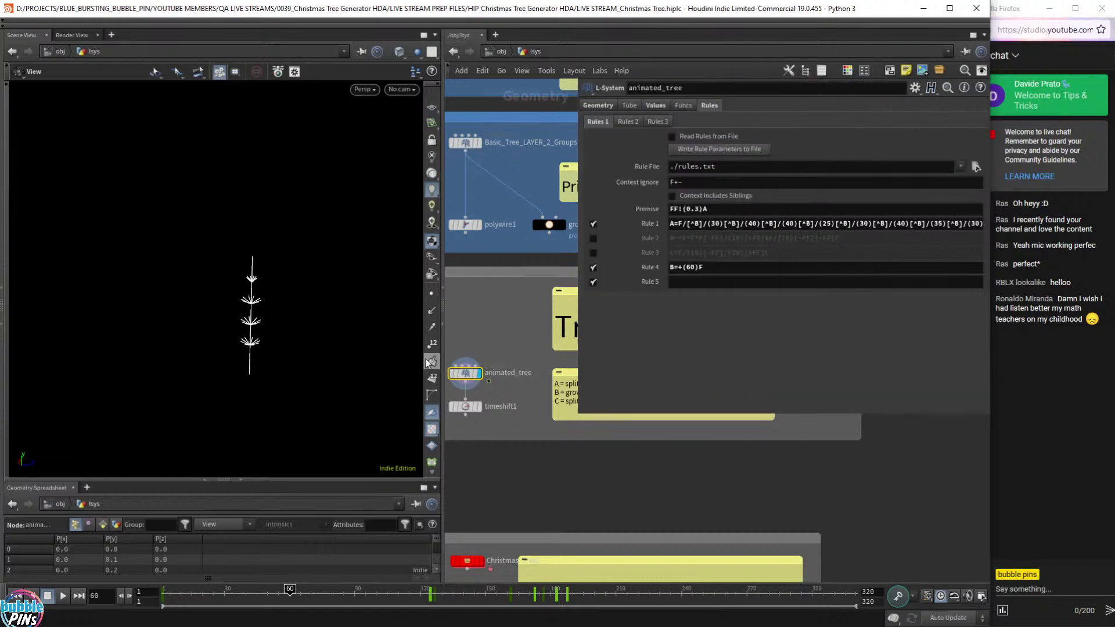
mouse_move(443, 317)
left_mouse_down()
mouse_move(523, 317)
mouse_move(448, 318)
left_mouse_up()
middle_click_drag(495, 319, 526, 329)
Disable Rule 4 of animated_tree and re-enable Rule 3 and Rule 2.
left_click(593, 268)
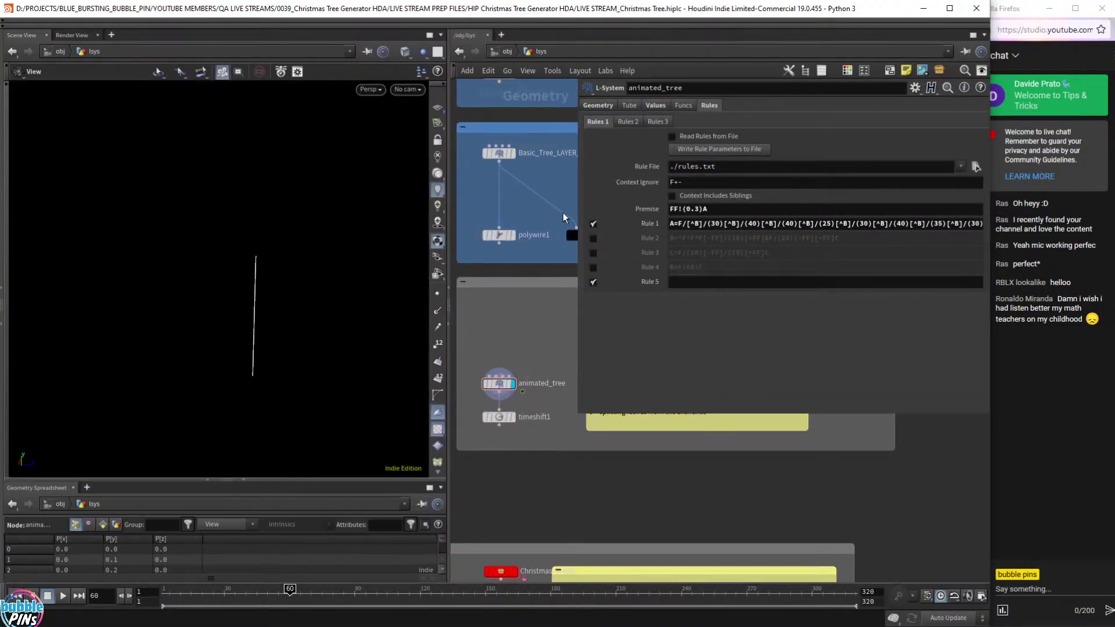
left_click(593, 252)
left_click(593, 238)
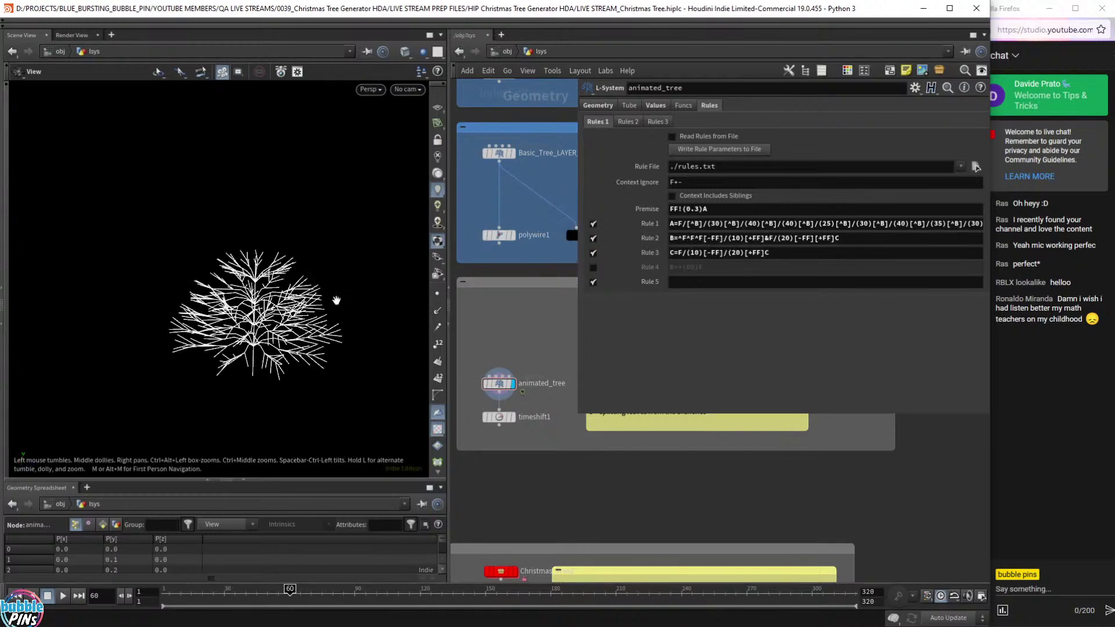
Rewind to frame 1, play the tree growth animation and stop it at frame 198.
left_click_drag(234, 592, 165, 592)
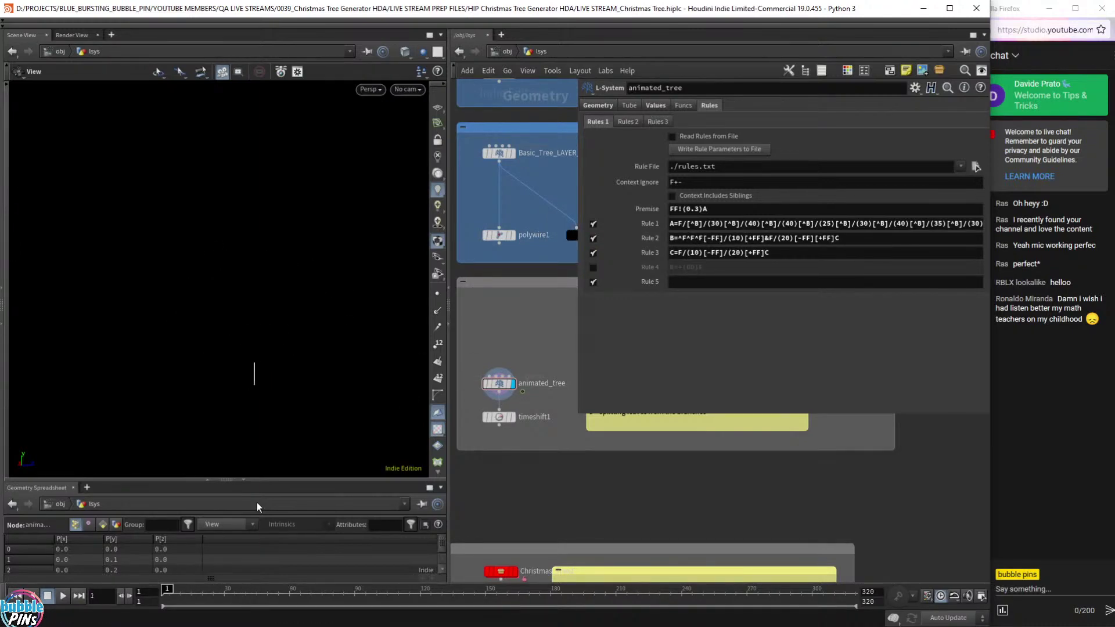
key("Up")
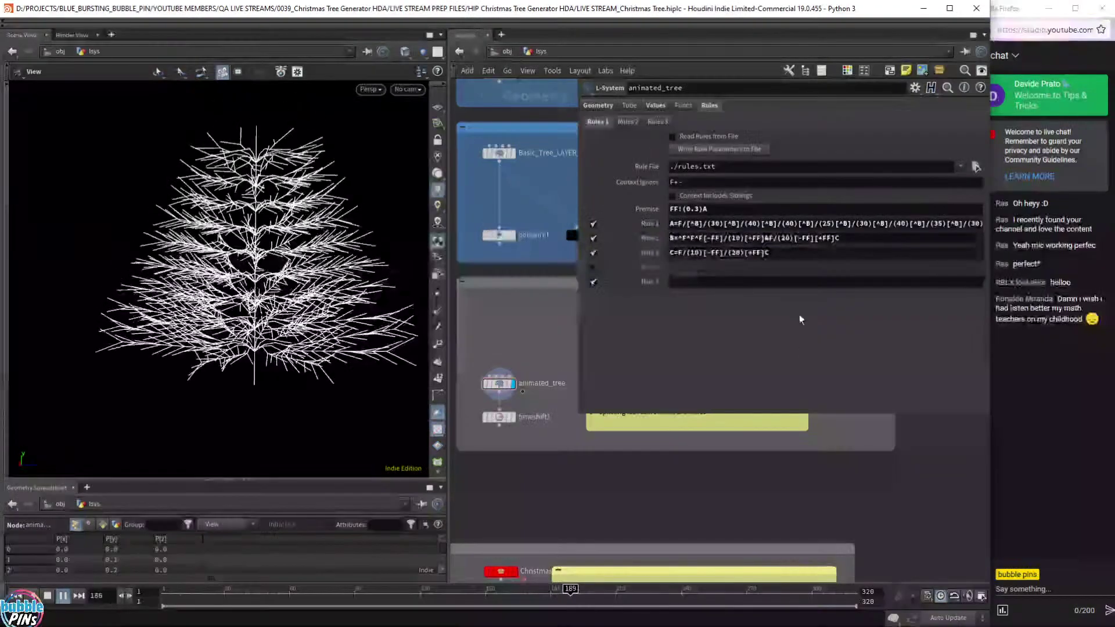
key("Up")
Show the Generations parameter of animated_tree and reselect the node to reveal its keyframes on the timeline.
left_click(604, 105)
left_click(630, 107)
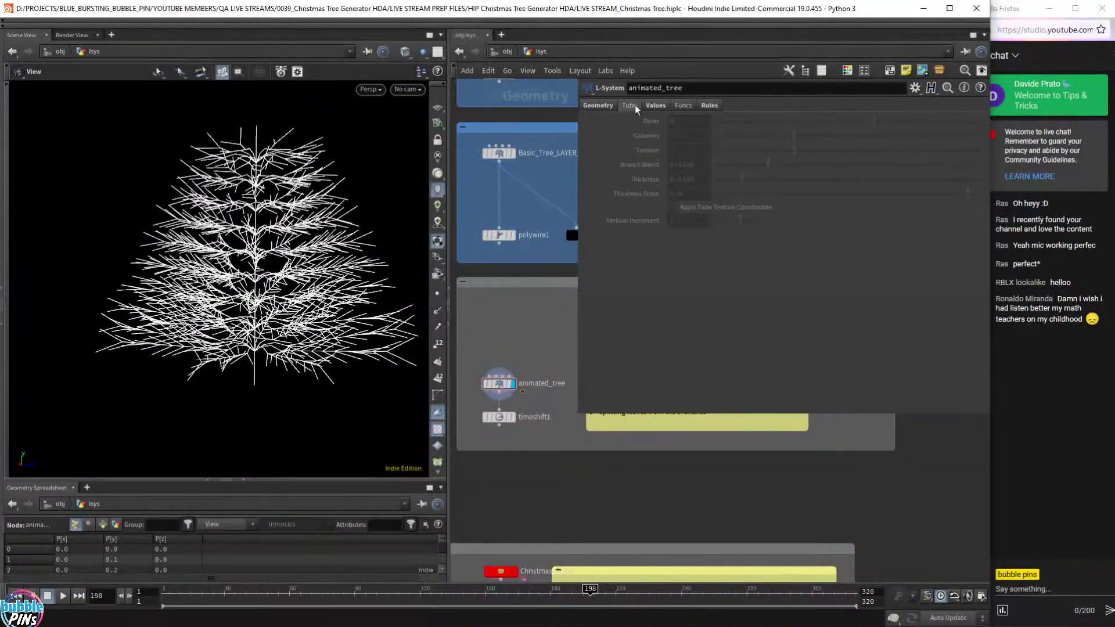
left_click(599, 105)
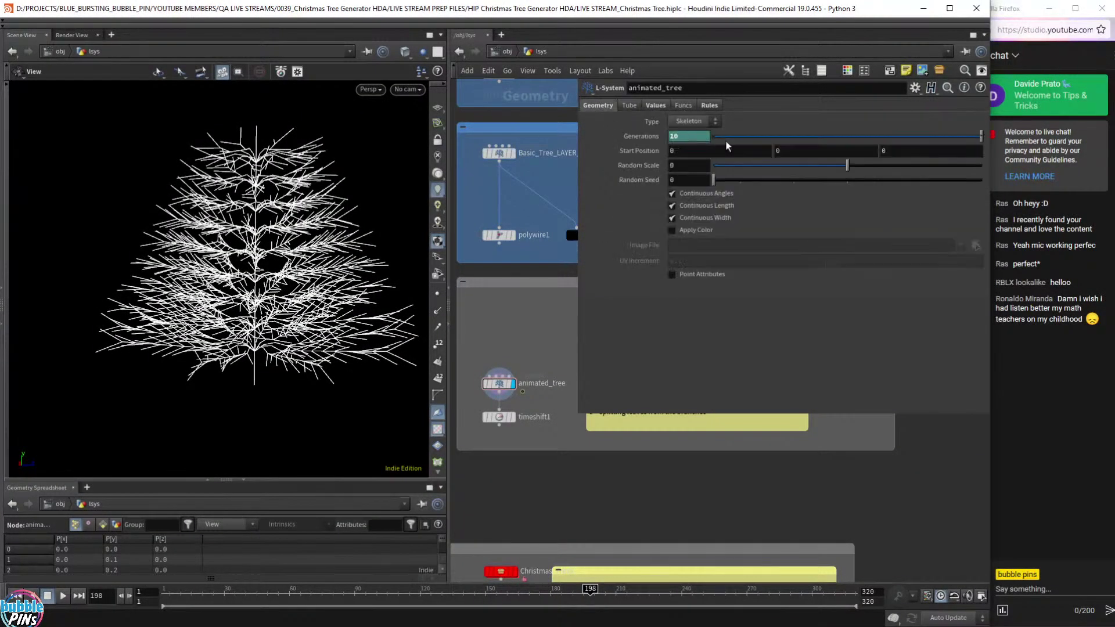
left_click(643, 134)
left_click(499, 383)
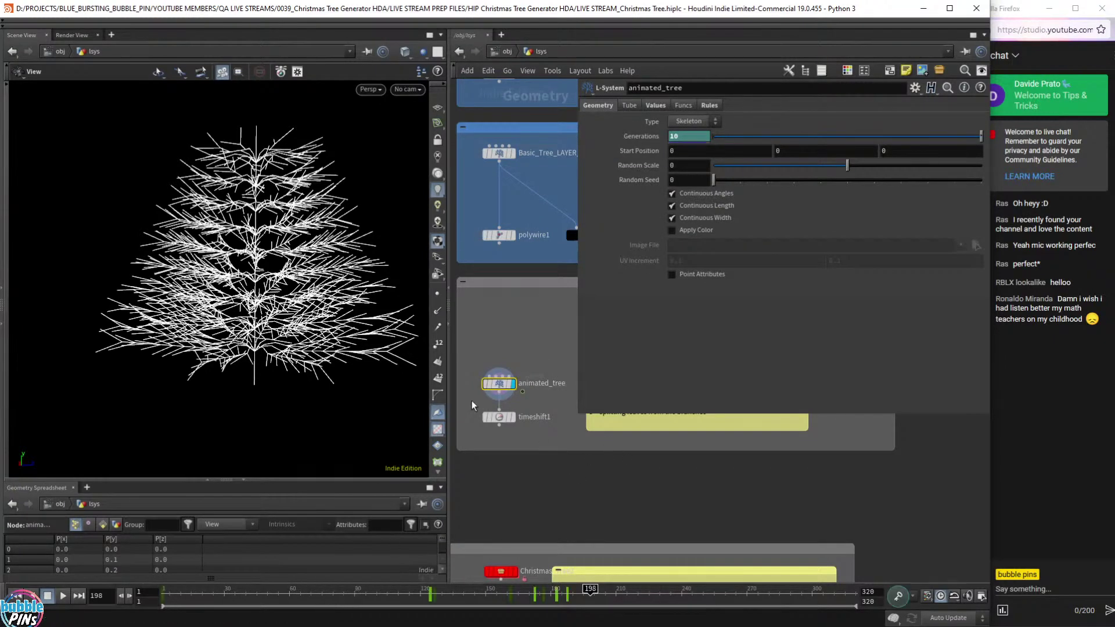
Scrub the timeline through the keyframes to frame 148 and show the animated Angle among the Values parameters.
left_click_drag(174, 598, 442, 593)
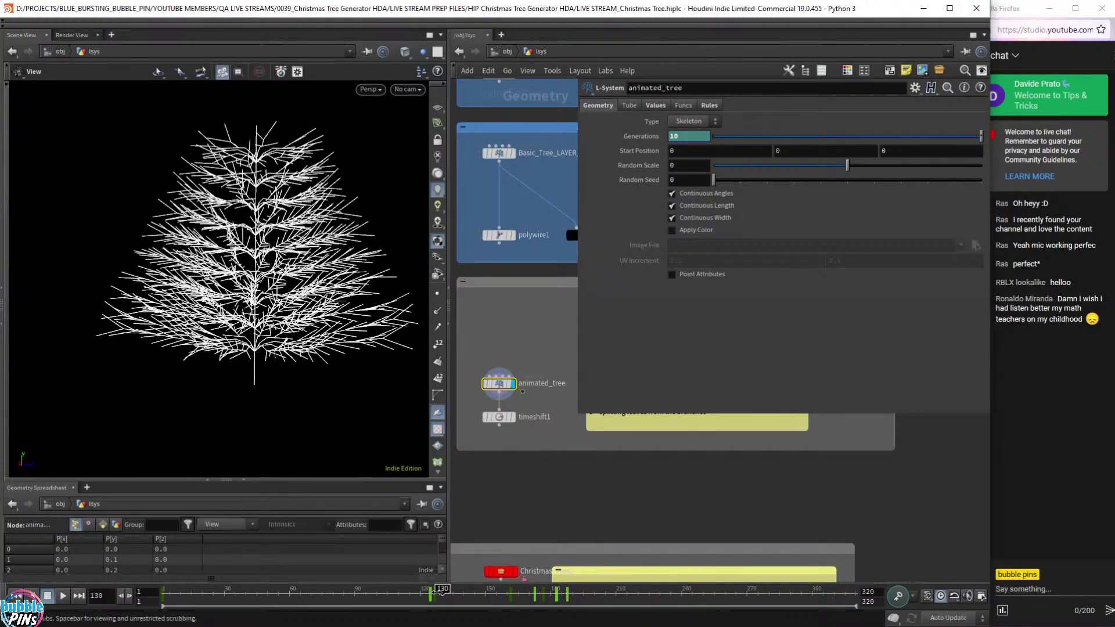
left_click_drag(442, 593, 482, 594)
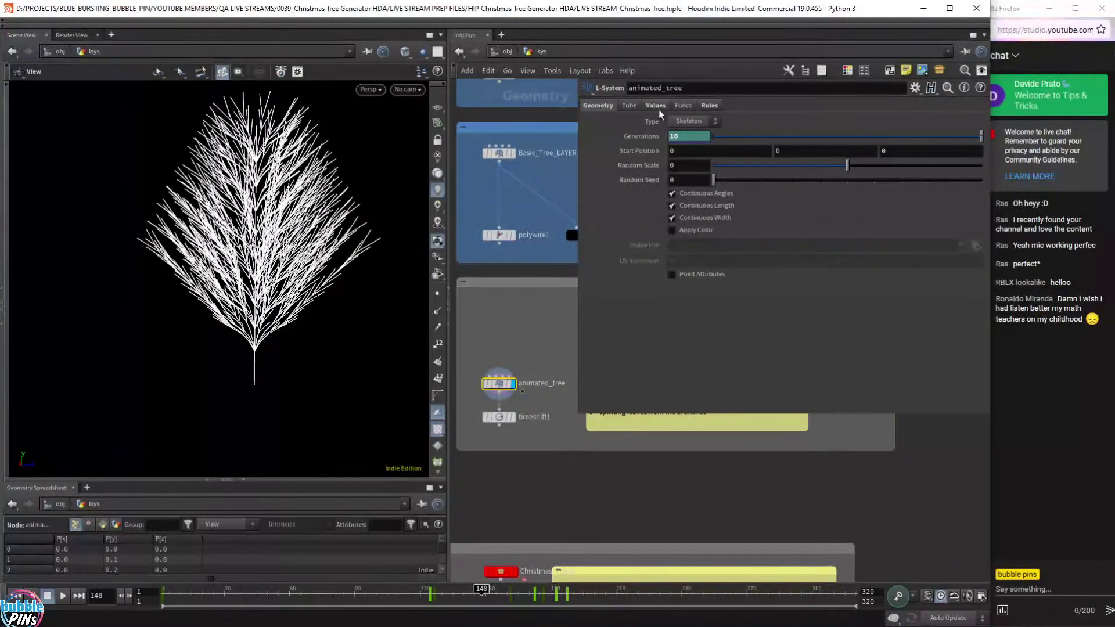
left_click(657, 106)
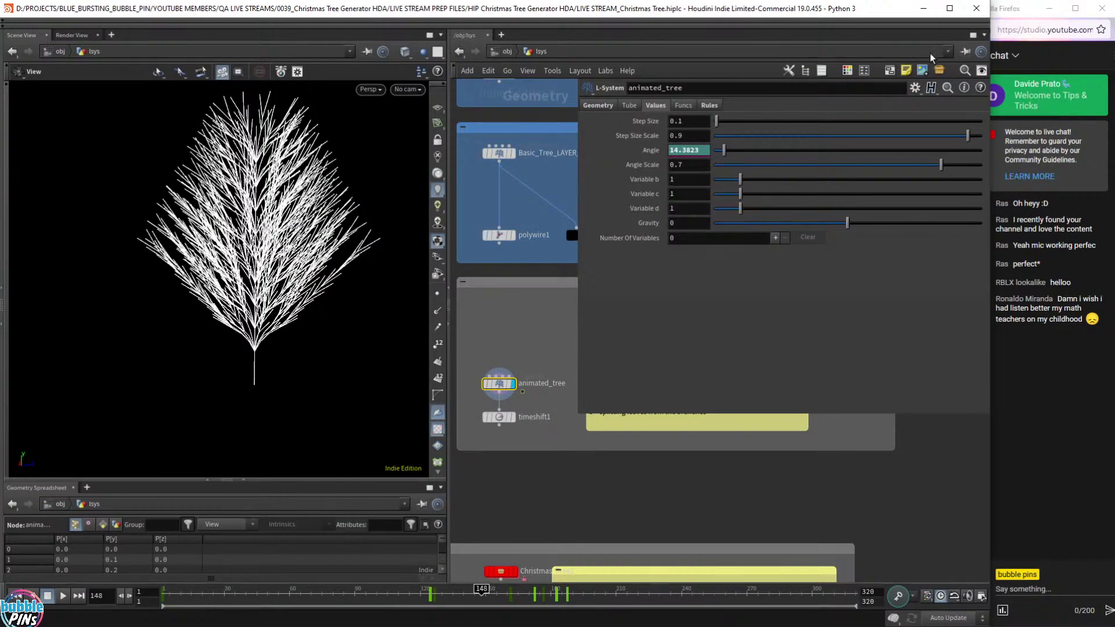
Return to the Rules and step through Rule 1 symbol by symbol, highlighting the slash after the third [^B].
left_click(710, 106)
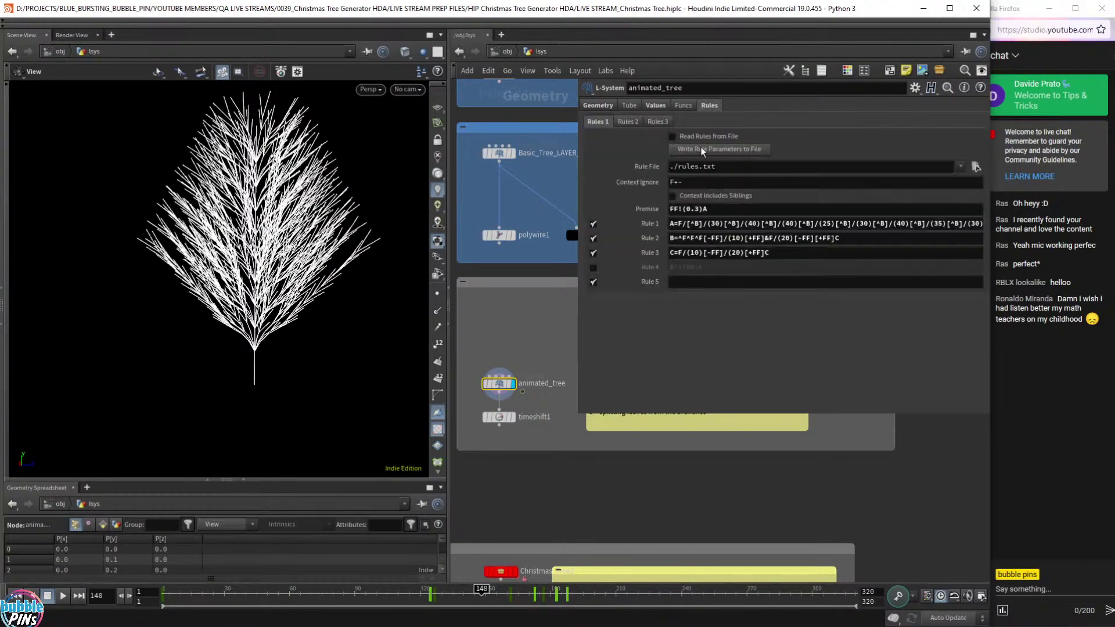
left_click(691, 225)
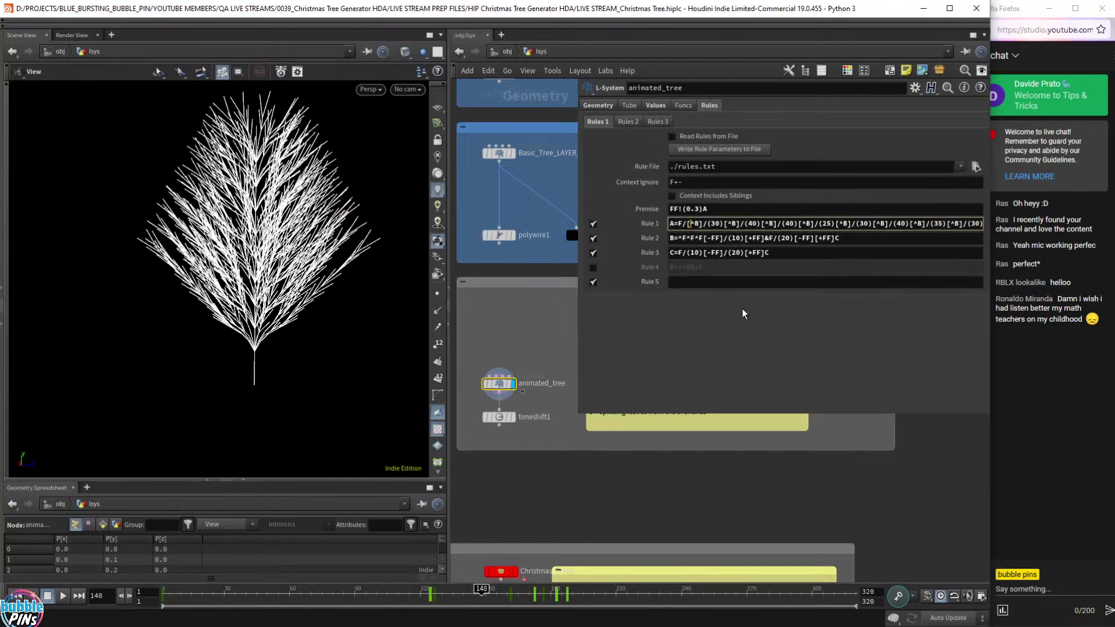
key("Left")
key("Left")
key("Right")
key("Right")
key("Right")
key("Right")
key("Right")
key("Right")
key("Right")
key("Right")
key("Right")
key("Right")
key("Right")
key("Right")
key("Right")
key("Right")
key("Right")
key("Right")
key("shift+Right")
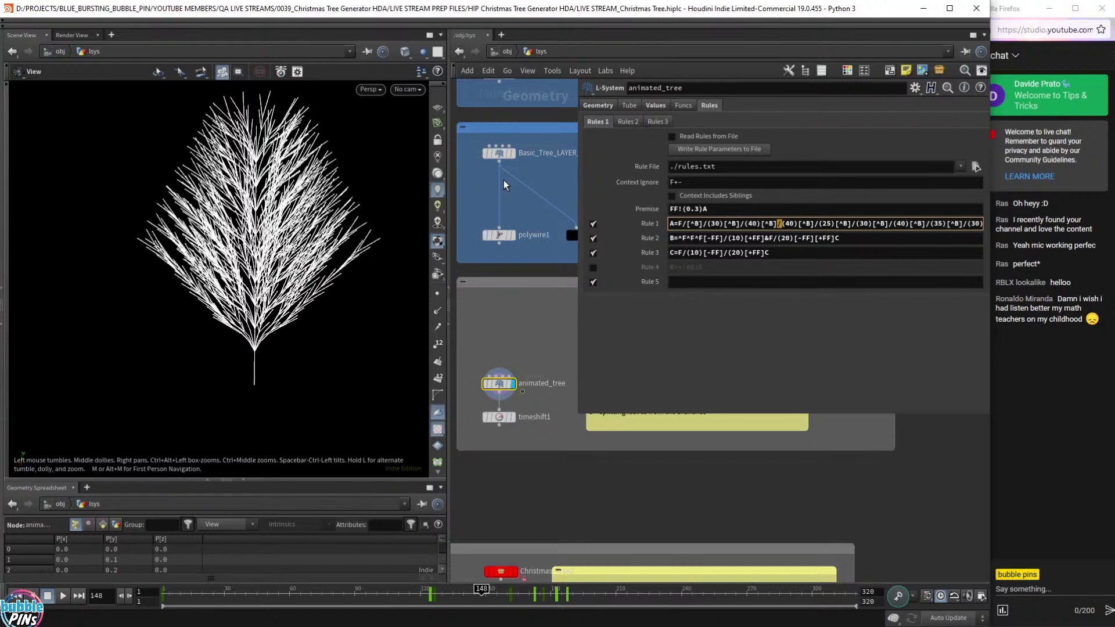
Highlight the rotation symbol in Rule 1, disable Rules 2 and 3 of animated_tree, and enable Rule 4.
left_click(691, 224)
key("shift+Right")
left_click(593, 238)
left_click(594, 253)
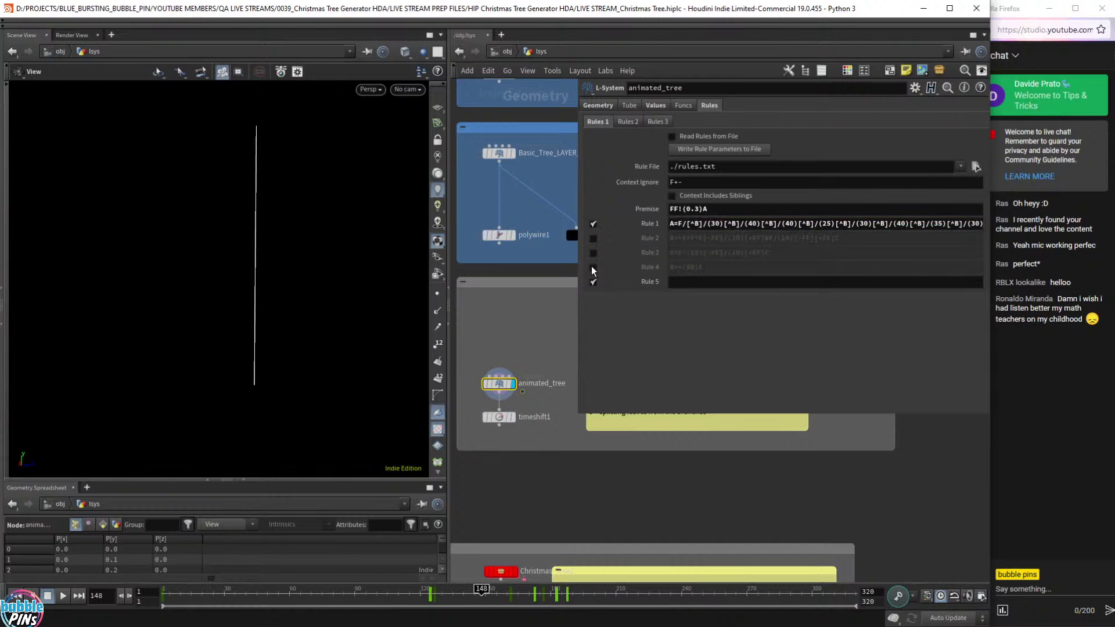
left_click(592, 268)
Replace the plus sign in Rule 4 with ^ so it reads B=^(60)F, and inspect the lowest branches up close.
left_click(712, 268)
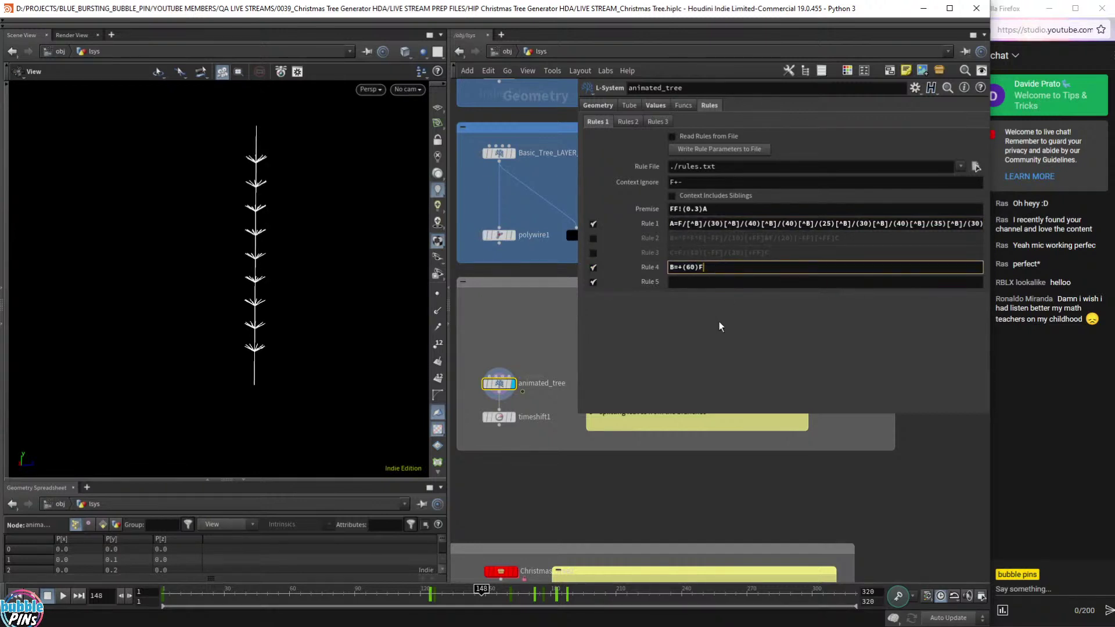
key("Left")
key("Delete")
type("^")
key("Return")
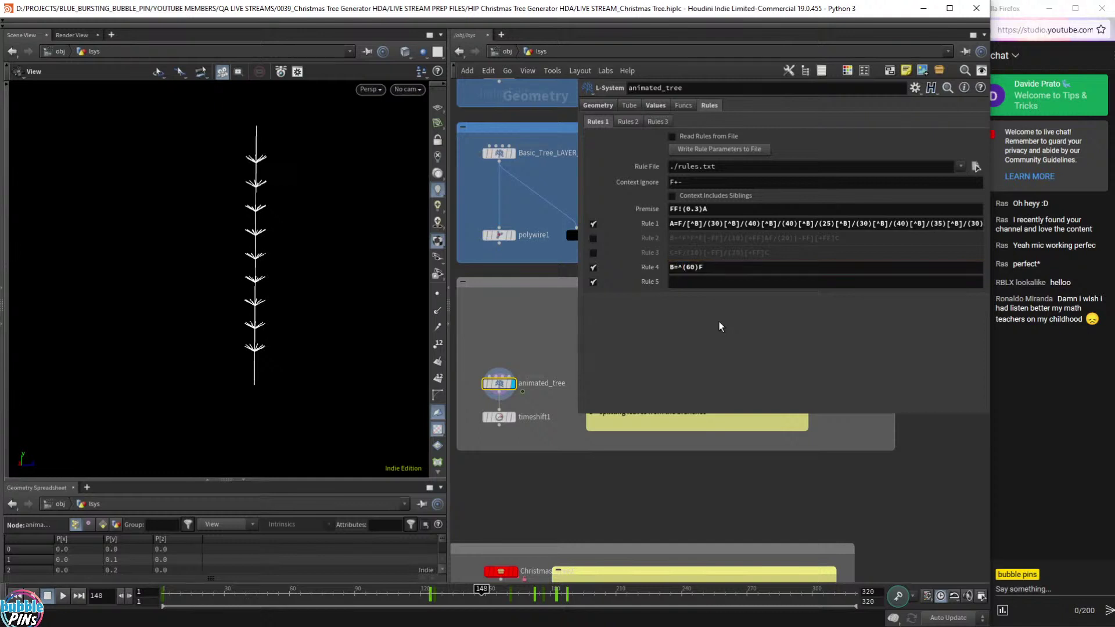
scroll(261, 361, "up", 8)
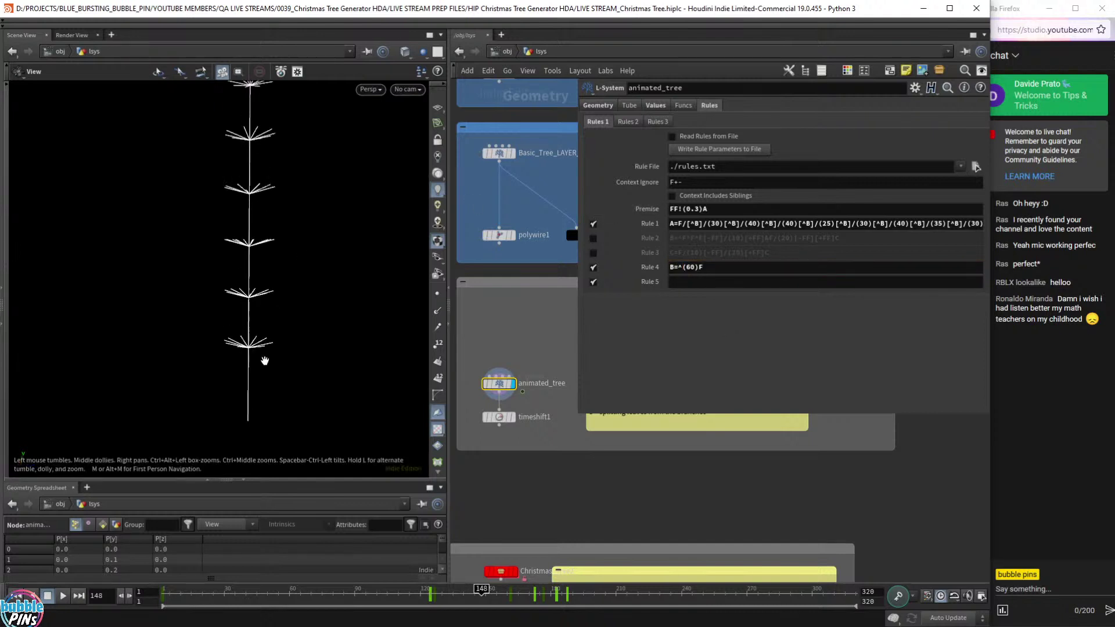
scroll(247, 349, "up", 5)
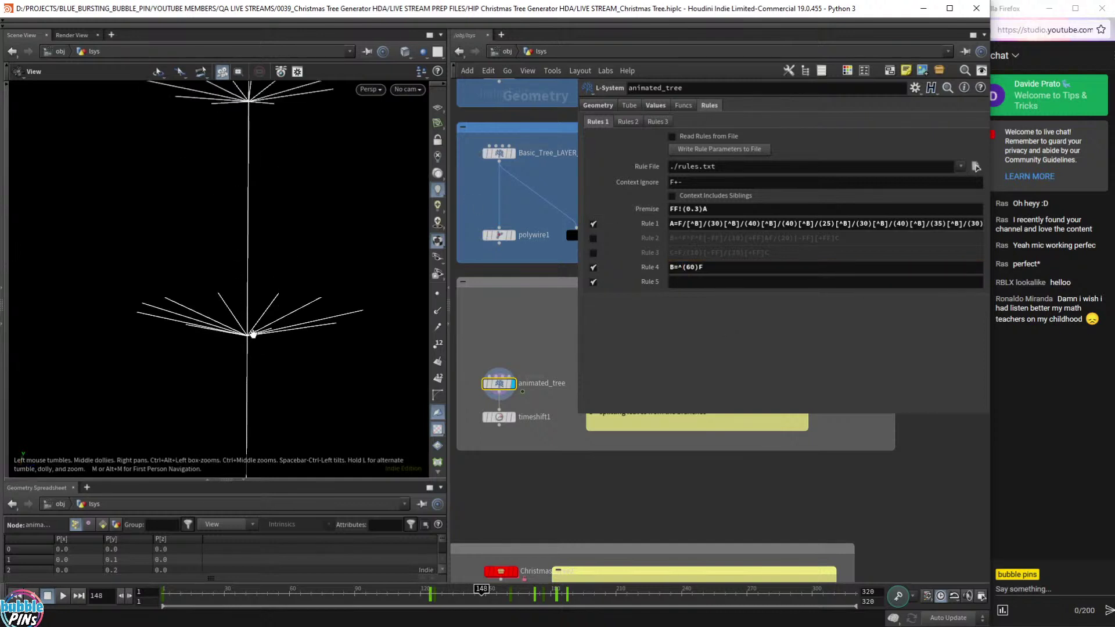
Glance at the Values parameters, return to the Rules and scrub the timeline to frame 182.
left_click(655, 106)
left_click(710, 106)
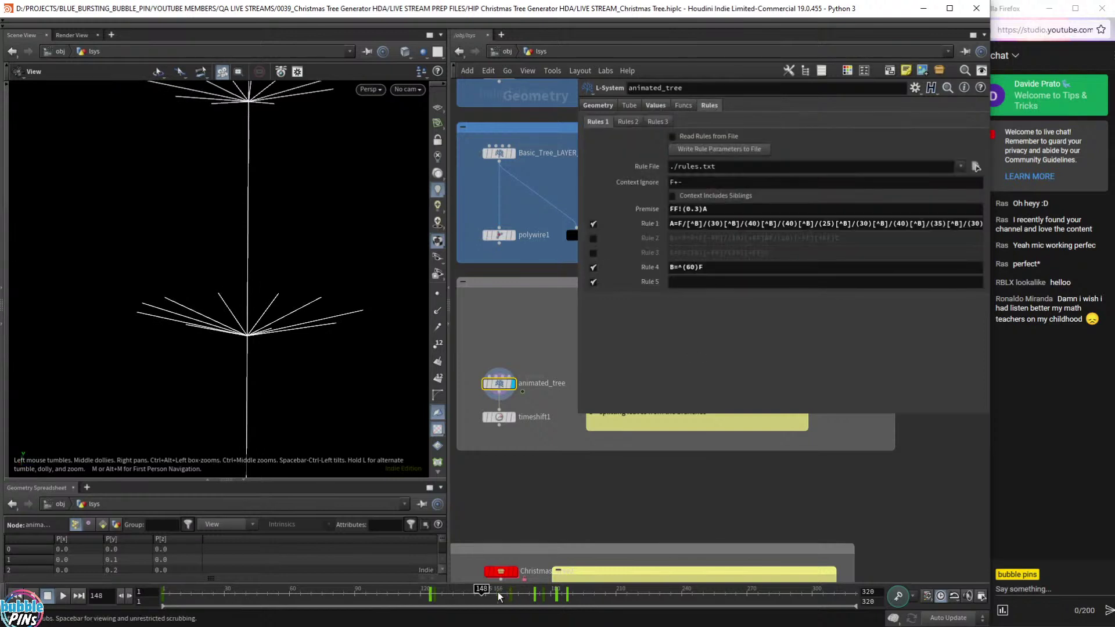
left_click_drag(499, 598, 555, 614)
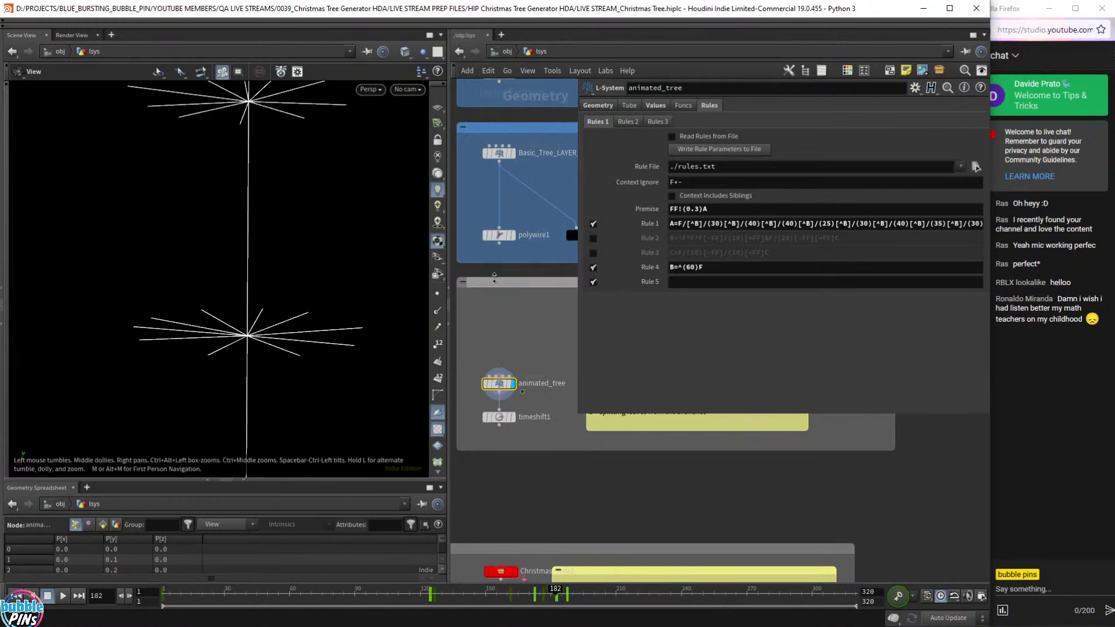
Display the points of the geometry, inspect a branch whorl from above and frame the whole tree.
left_click(438, 294)
left_click_drag(318, 350, 312, 381)
scroll(311, 378, "up", 3)
right_click_drag(297, 337, 332, 382)
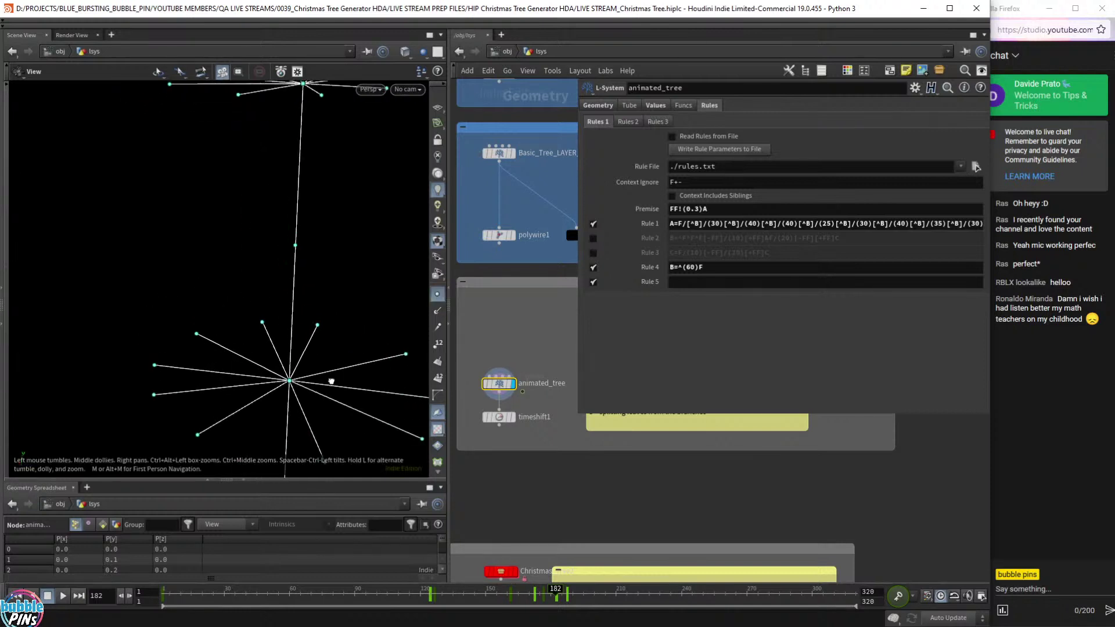
left_click_drag(332, 382, 323, 380)
key("space+f")
left_click_drag(248, 368, 234, 367)
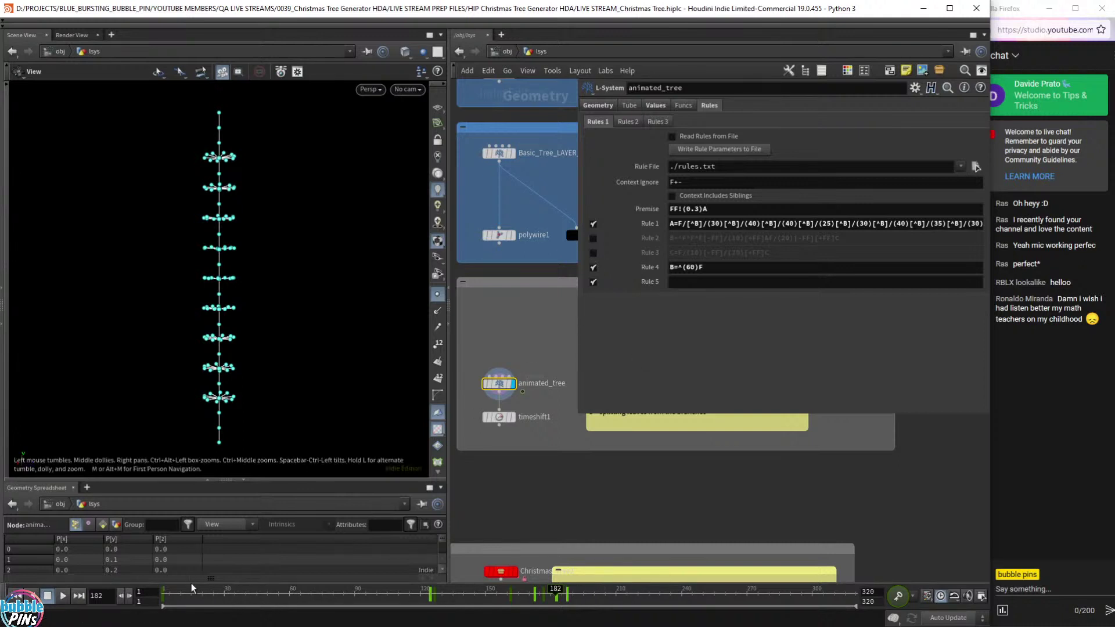
Scrub the timeline to frame 37 and focus on the lowest ring of branches.
left_click_drag(200, 599, 239, 601)
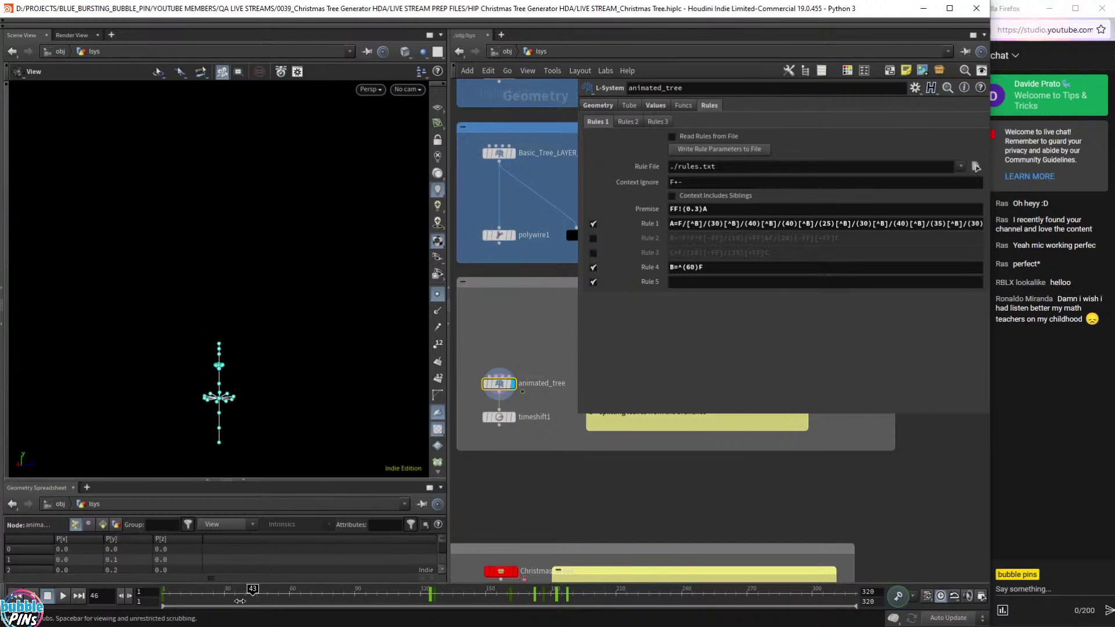
key("f")
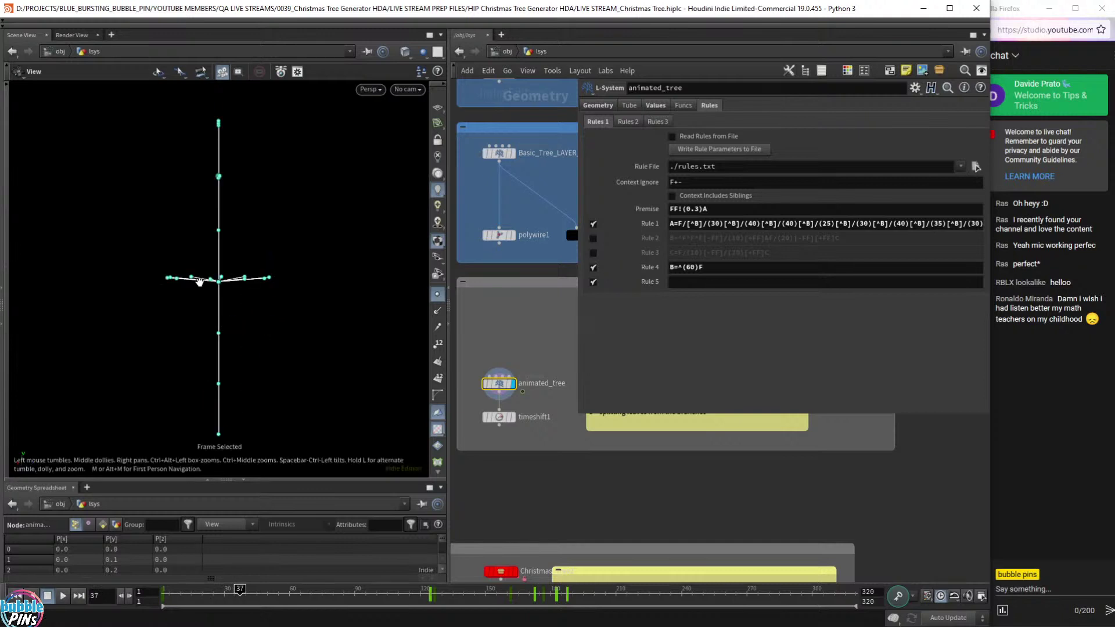
left_click_drag(199, 282, 242, 278)
scroll(225, 279, "up", 8)
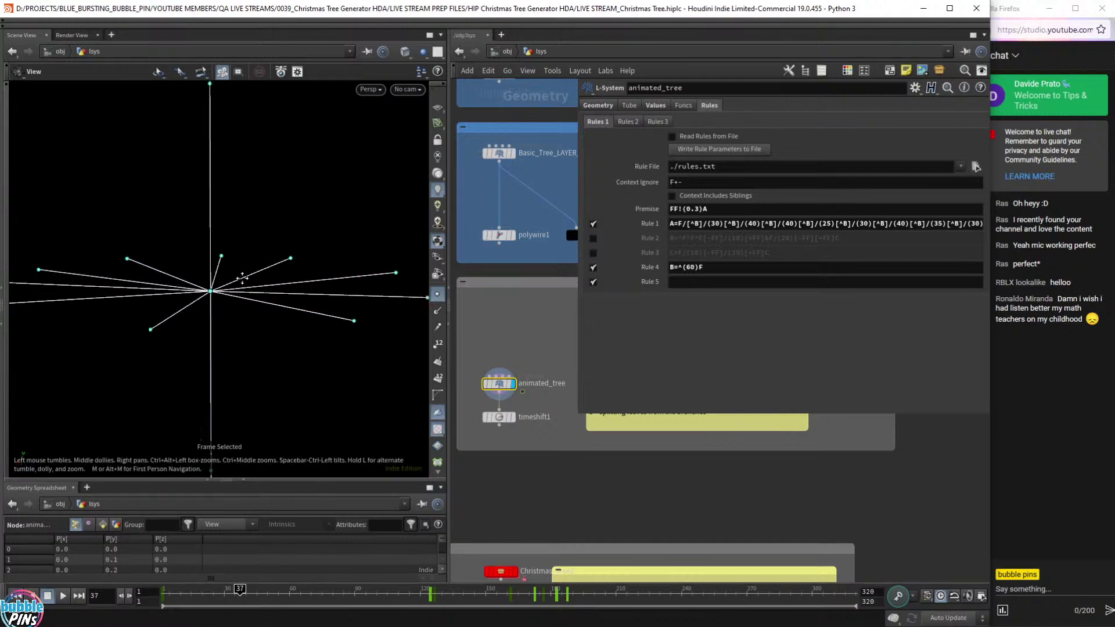
scroll(242, 279, "down", 3)
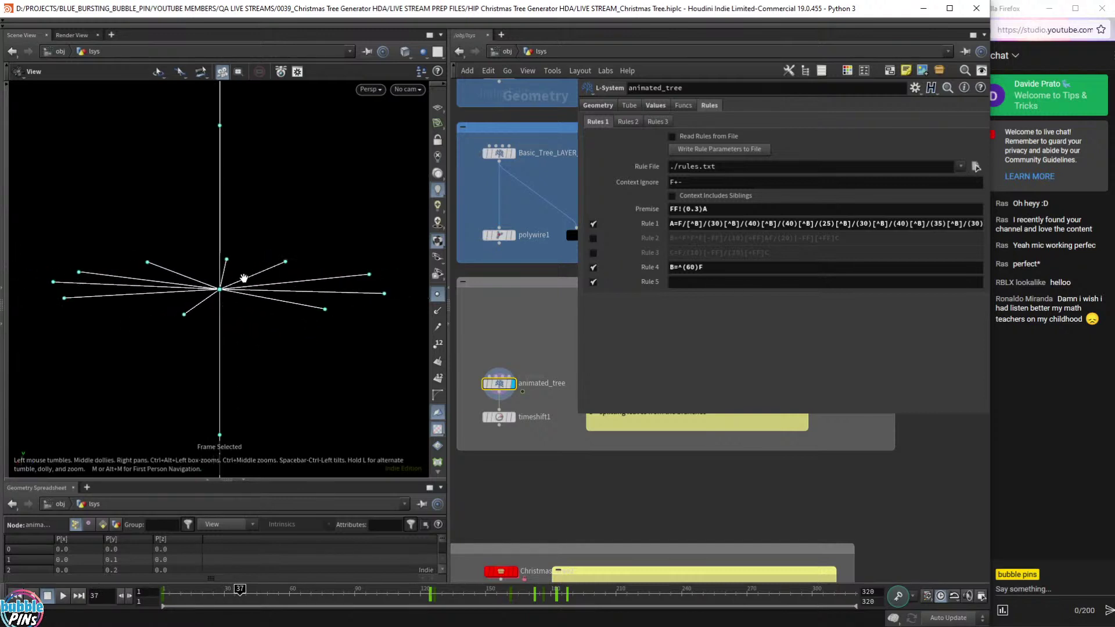
Insert an angle after the ^ in Rule 4, first 10 and finally 131, so the rule reads B=^(131)(60)F.
left_click(683, 269)
type("()")
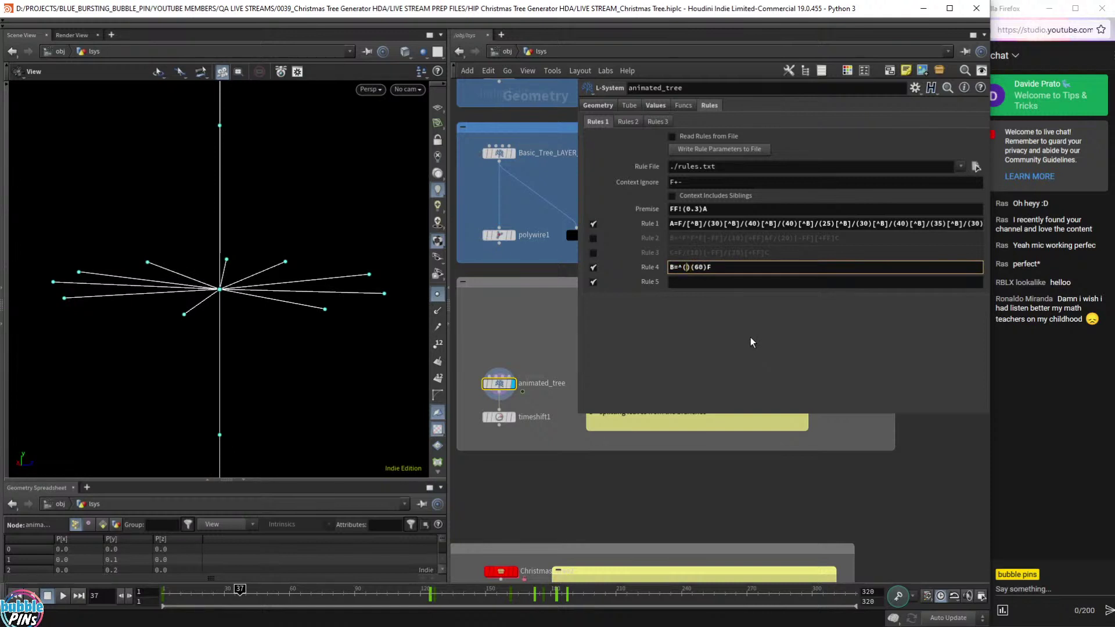
type("10")
key("Return")
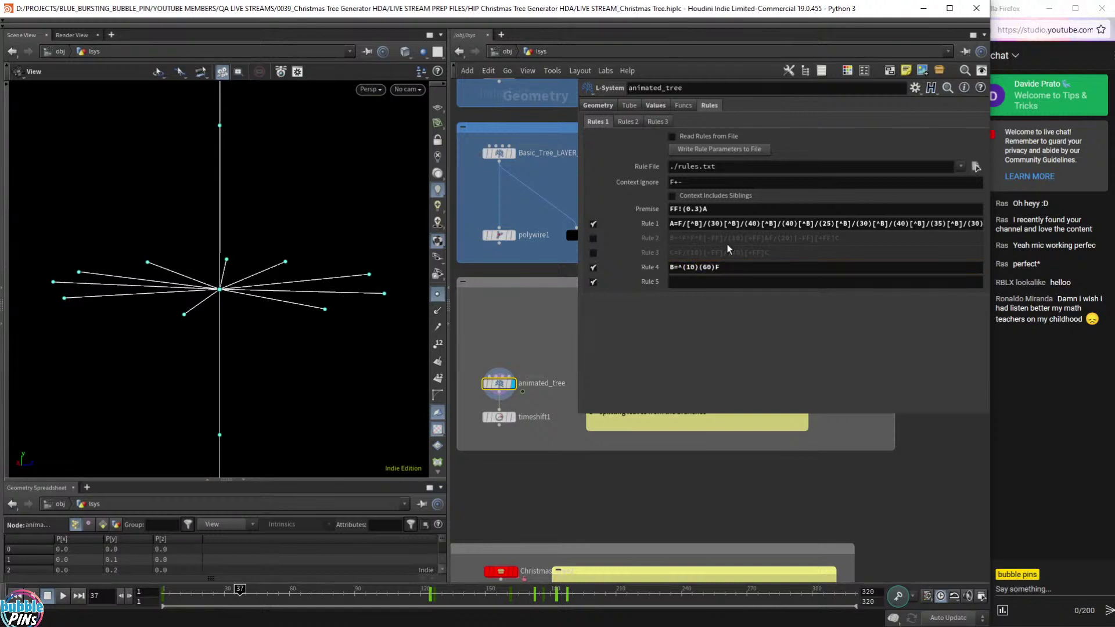
left_click(691, 267)
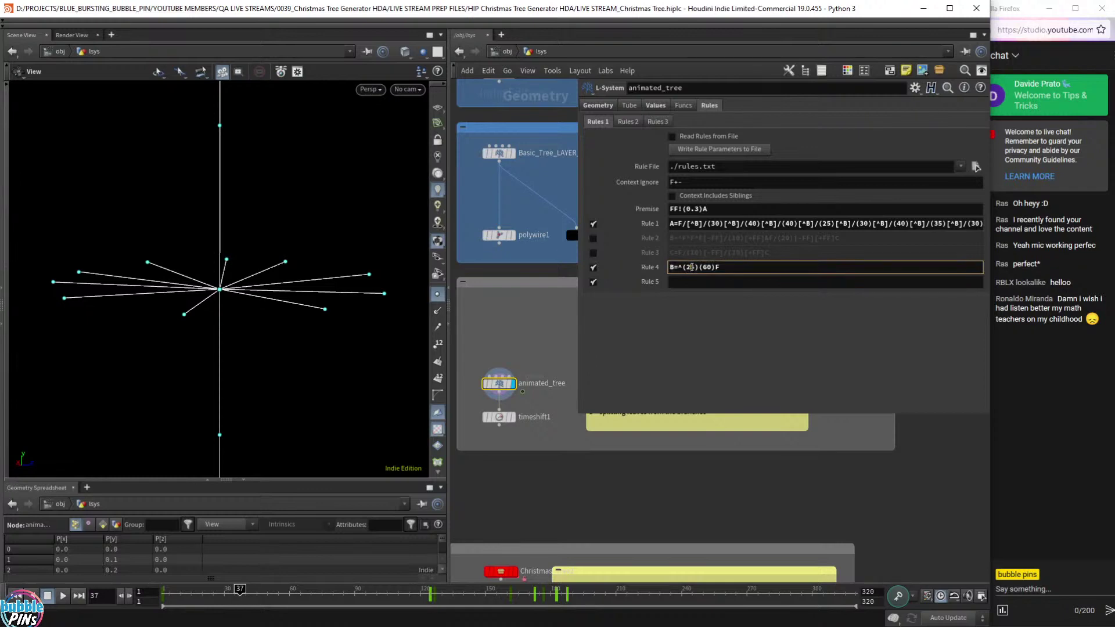
scroll(692, 267, "up", 5)
type("131")
key("Return")
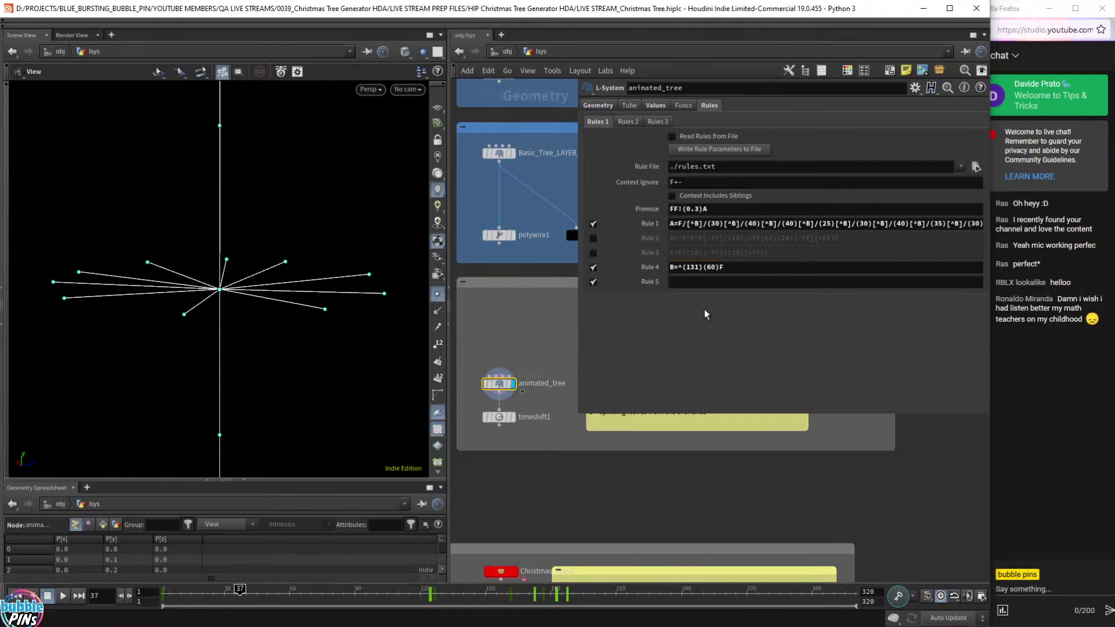
Compare the ^ in Rule 4 with the first ^B in Rule 1, and view the branch ring from higher up.
left_click(683, 267)
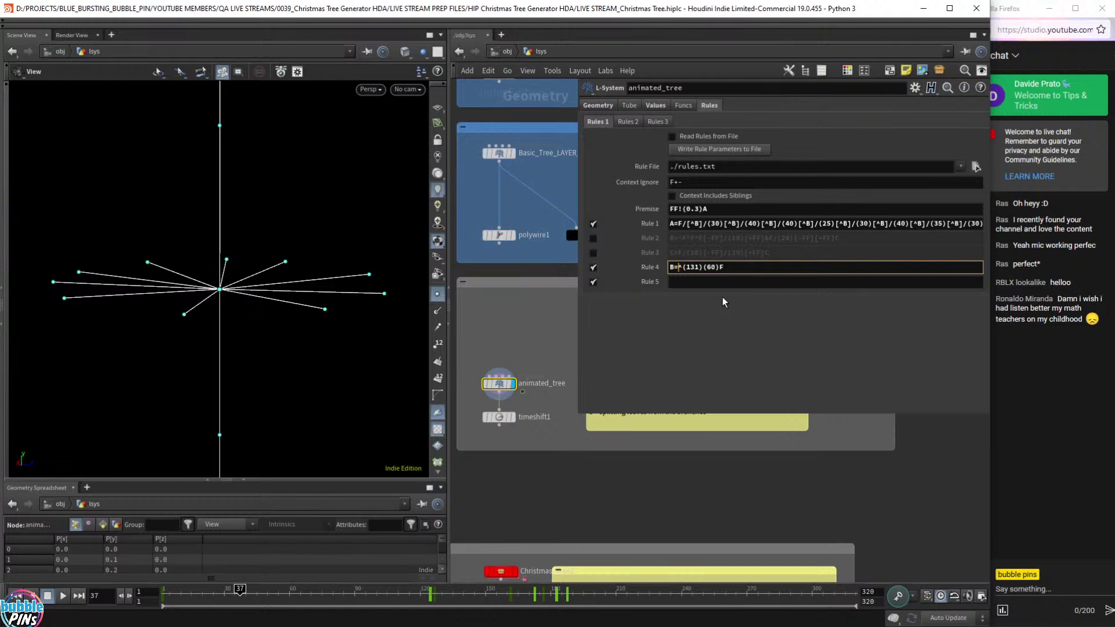
left_click_drag(679, 267, 683, 268)
left_click(699, 224)
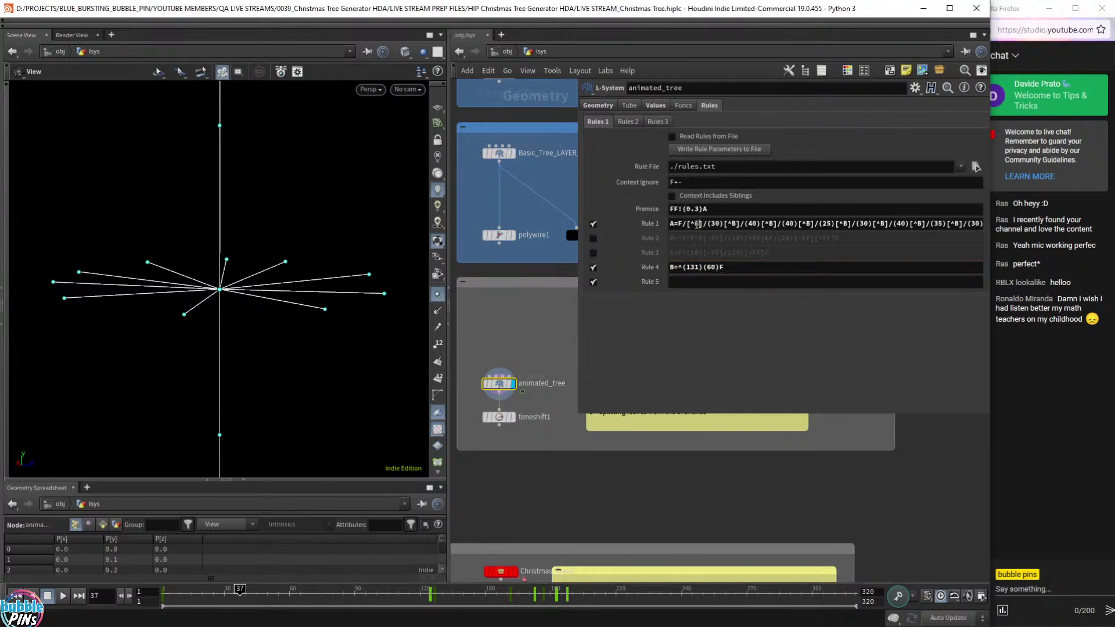
left_click_drag(691, 225, 693, 224)
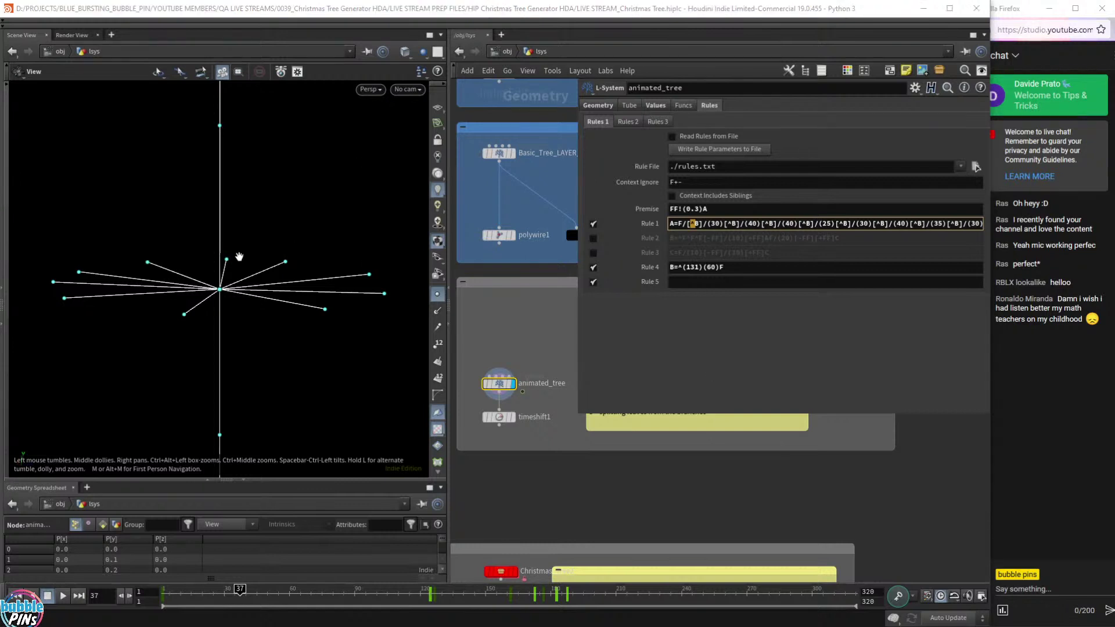
left_click_drag(239, 256, 249, 313)
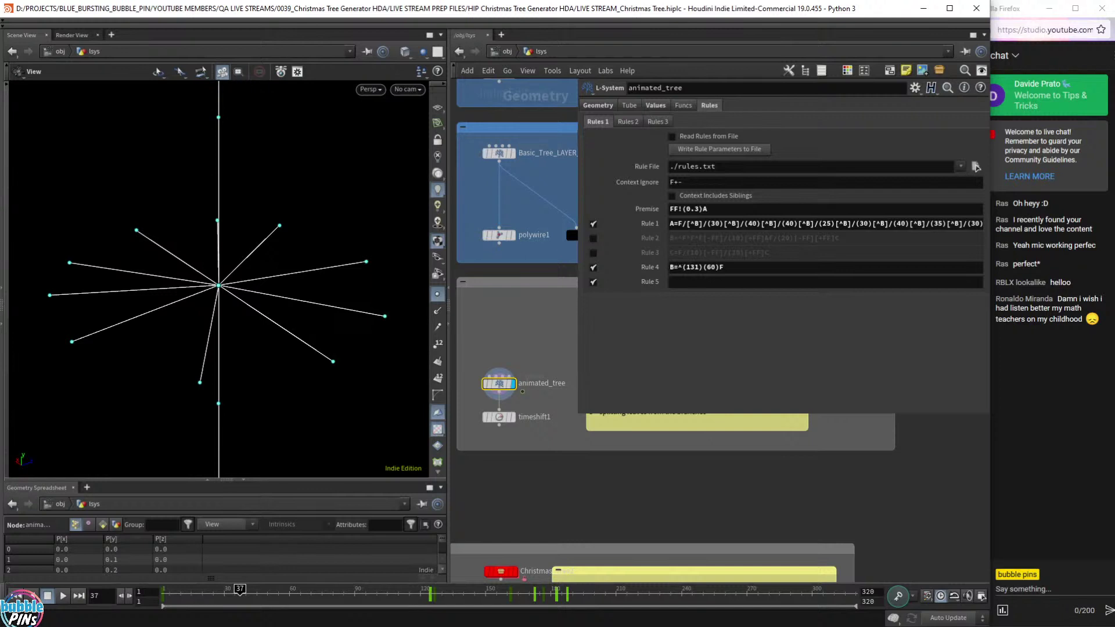
Annotate one branch with a line along its length and arrows circling its tip to illustrate its local rotation.
left_click(977, 168)
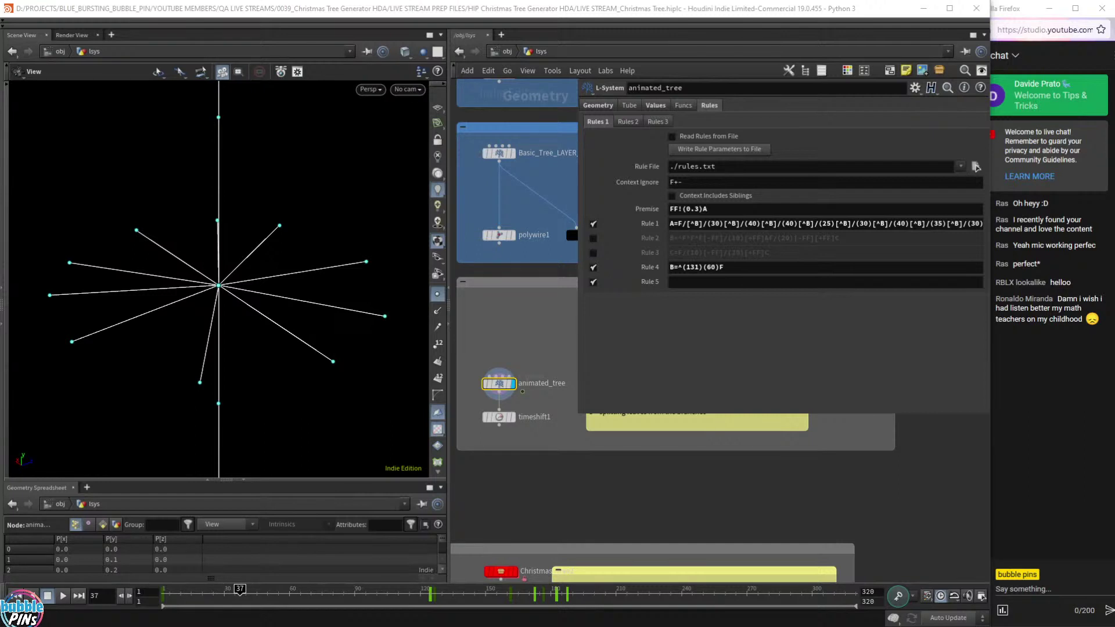
left_click_drag(218, 287, 333, 362)
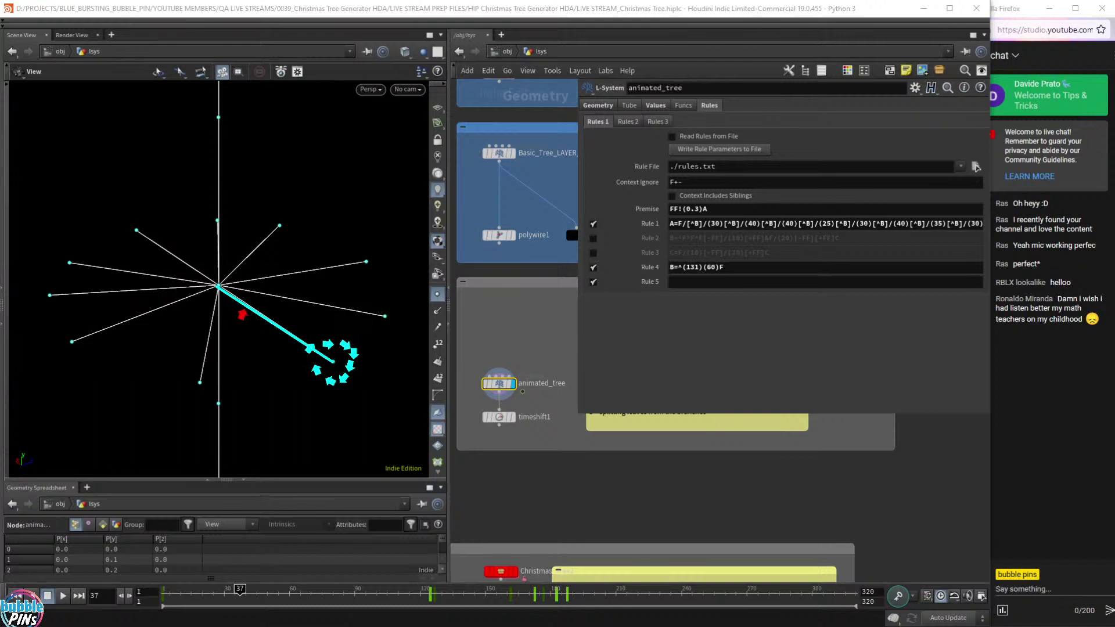
left_click_drag(228, 330, 238, 324)
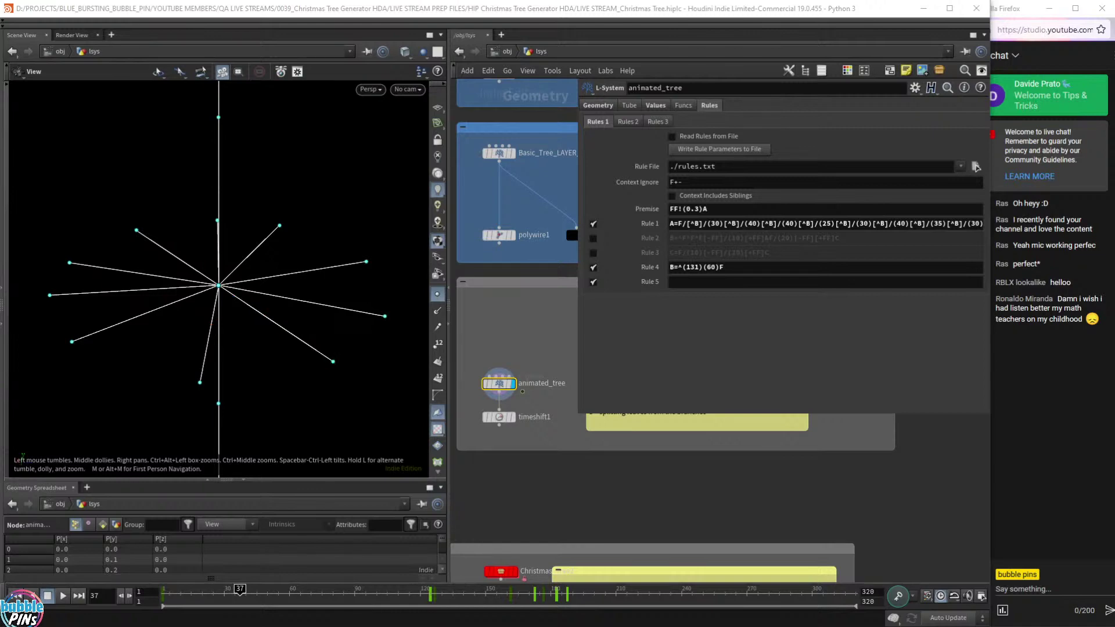
Switch to the topics.txt notes in Notepad and review the Tree Growing Animation and PolyWire Width & Tapering topics.
key("alt+Tab")
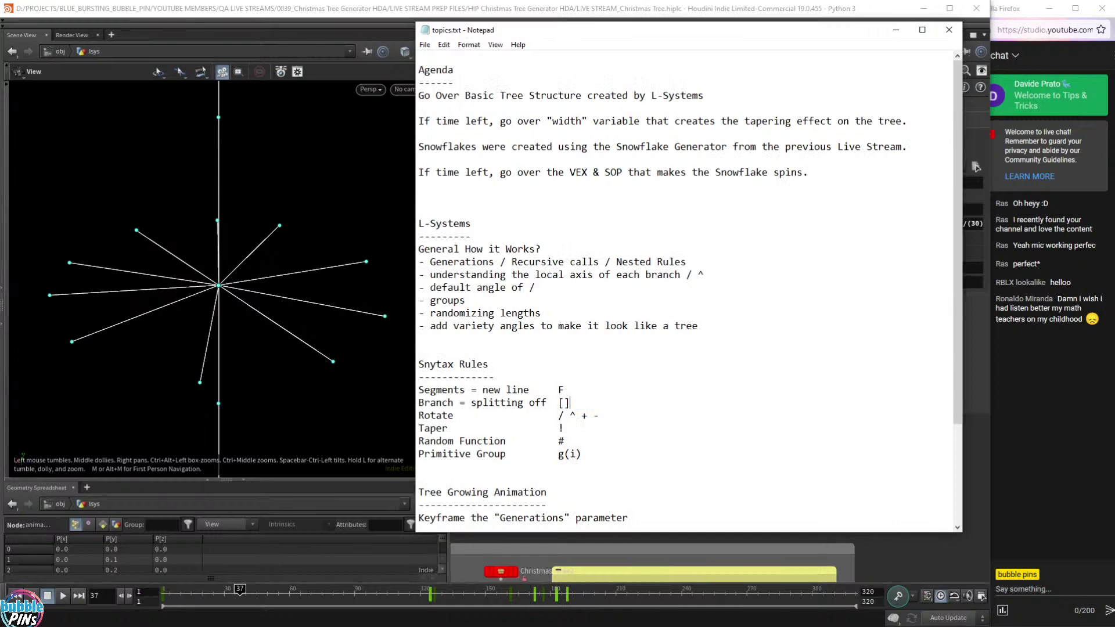
scroll(605, 288, "down", 4)
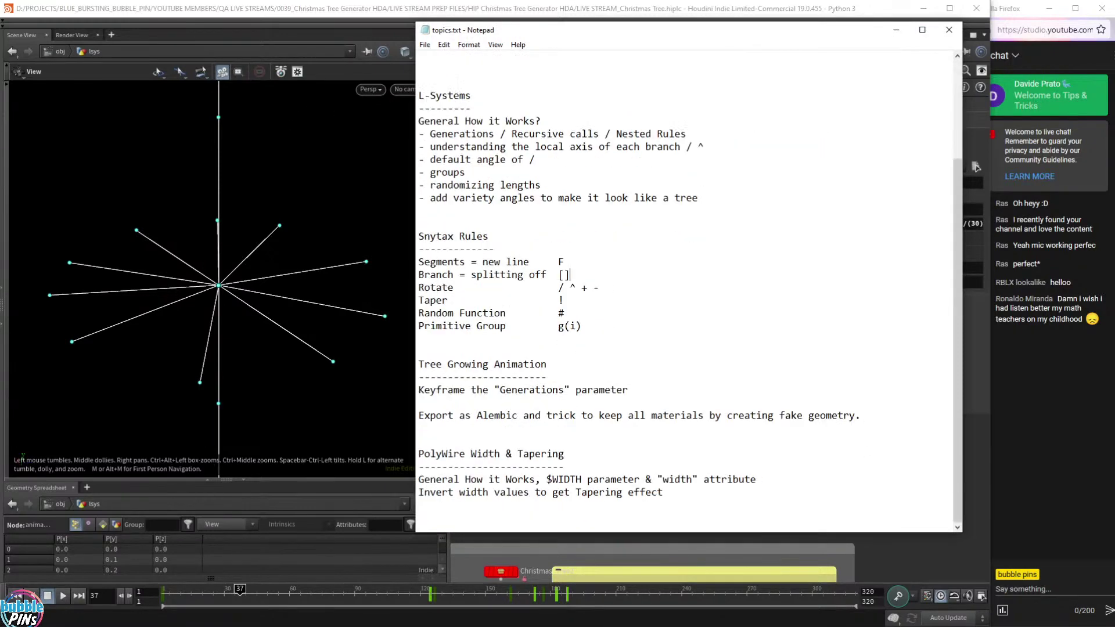
left_click_drag(666, 493, 427, 441)
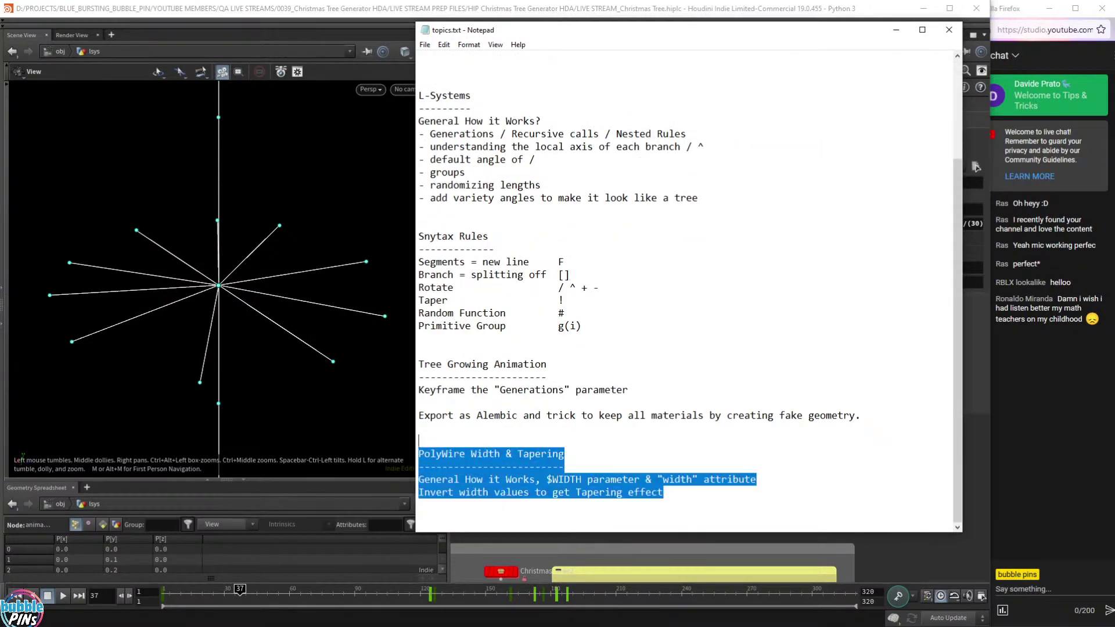
left_click(664, 416)
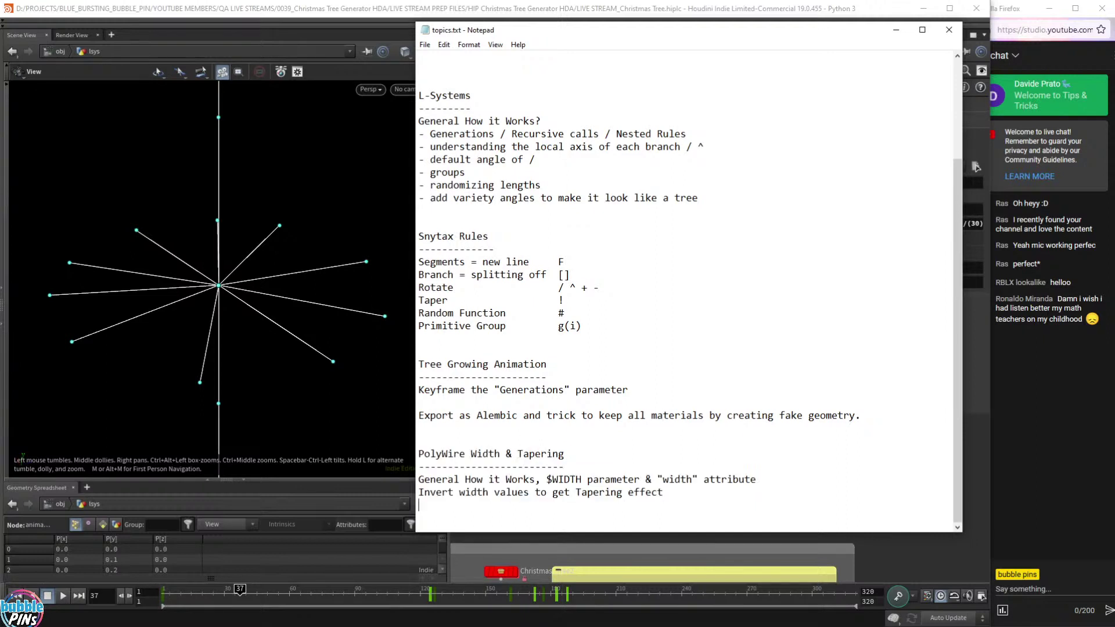
left_click_drag(664, 492, 427, 351)
left_click(427, 338)
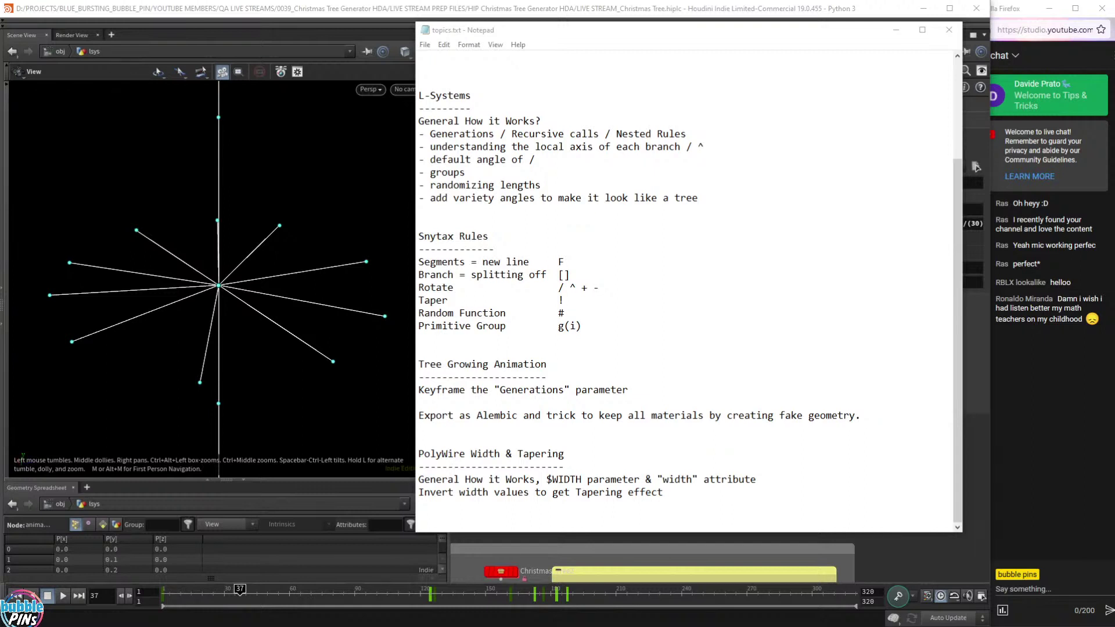
Switch back to Houdini, hide the node parameters and select the Christmas_Tree1 node in the Christmas Tree HDA section.
left_click(324, 9)
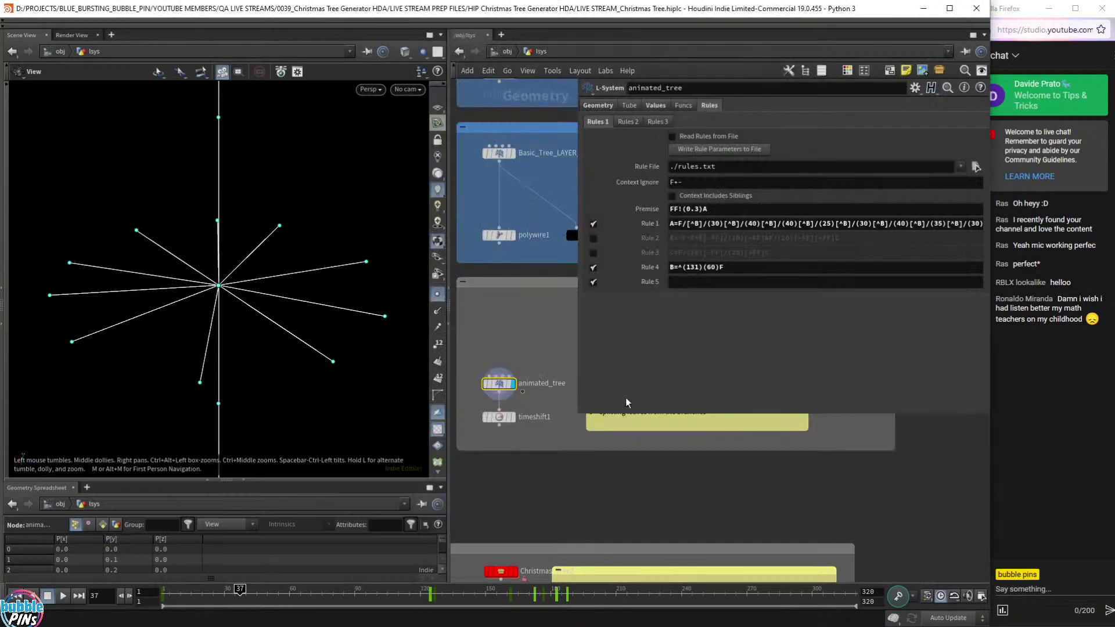
left_click_drag(582, 416, 700, 383)
key("p")
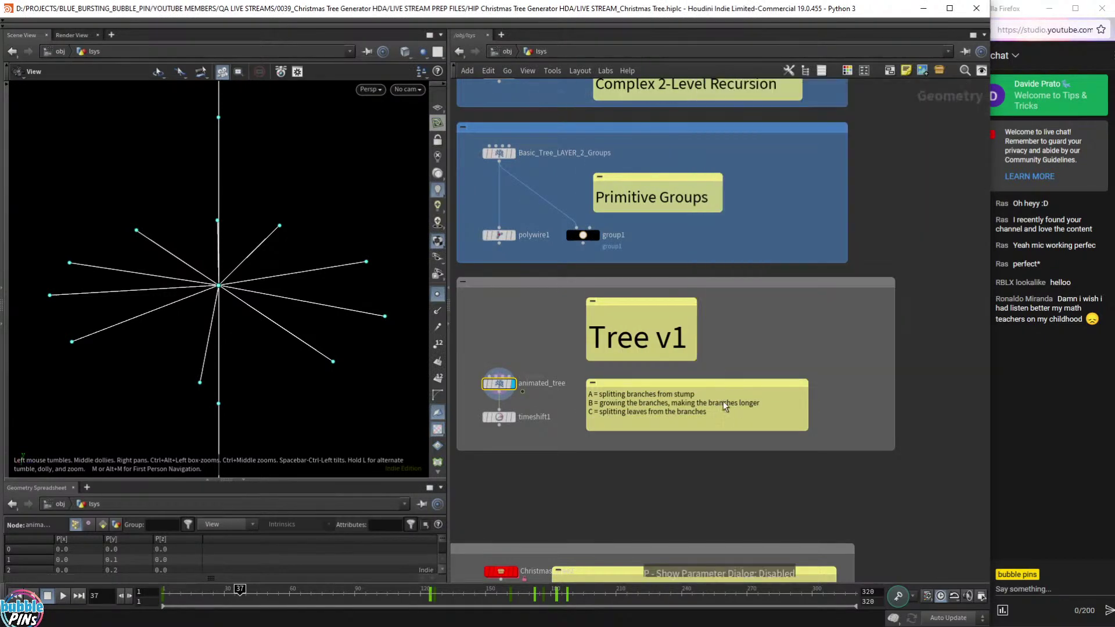
middle_click_drag(662, 481, 708, 324)
left_click(504, 449)
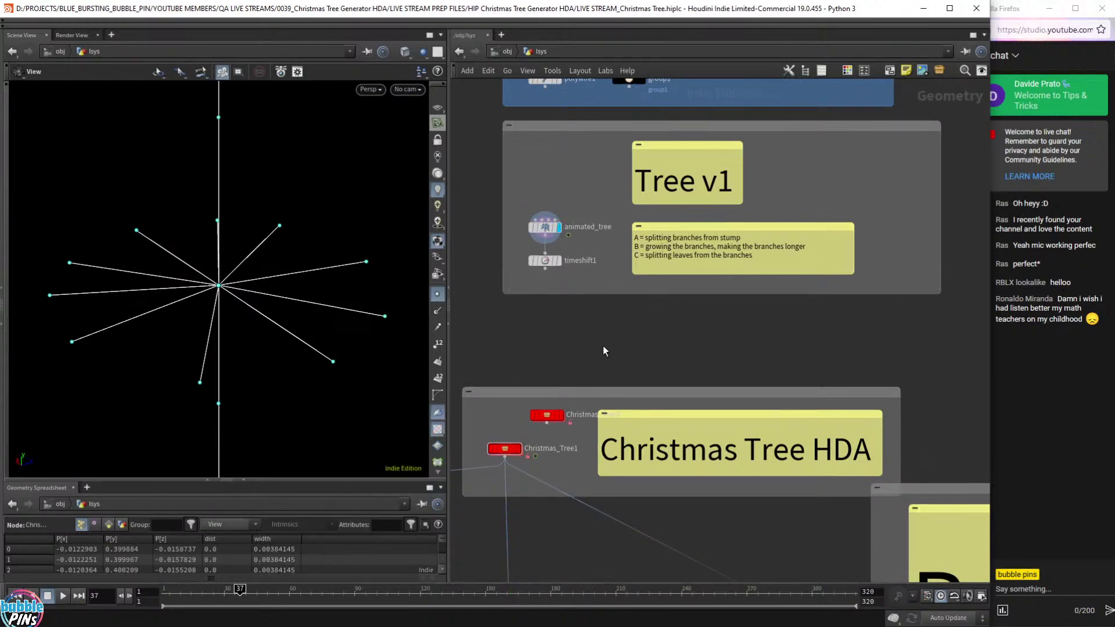
Reveal the main menu bar and open the Install Digital Asset Library dialog.
key("Tab")
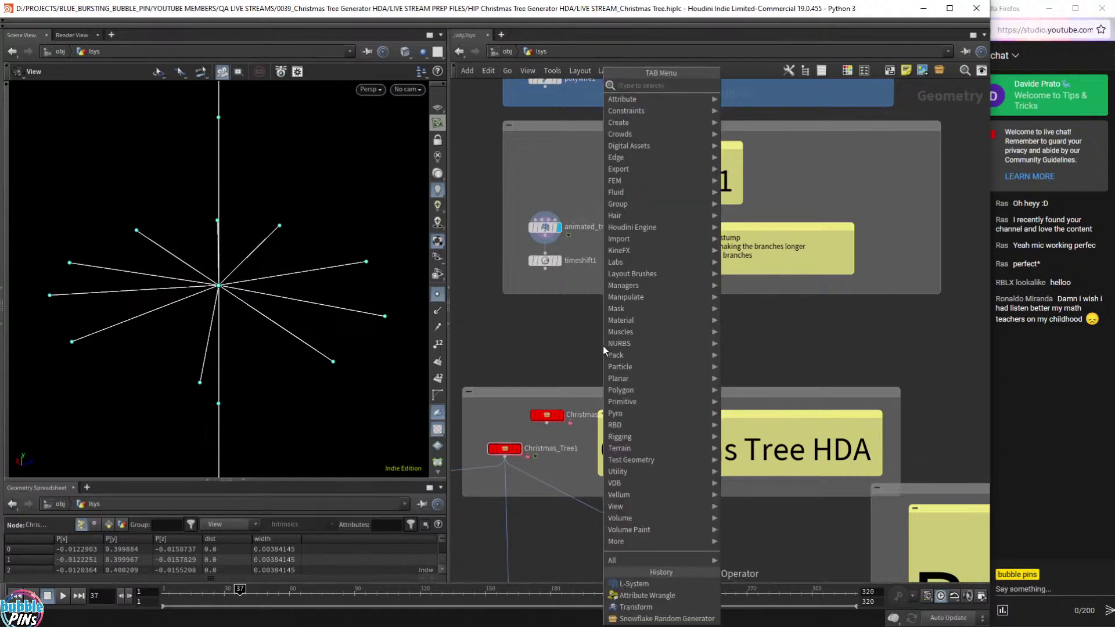
left_click(71, 21)
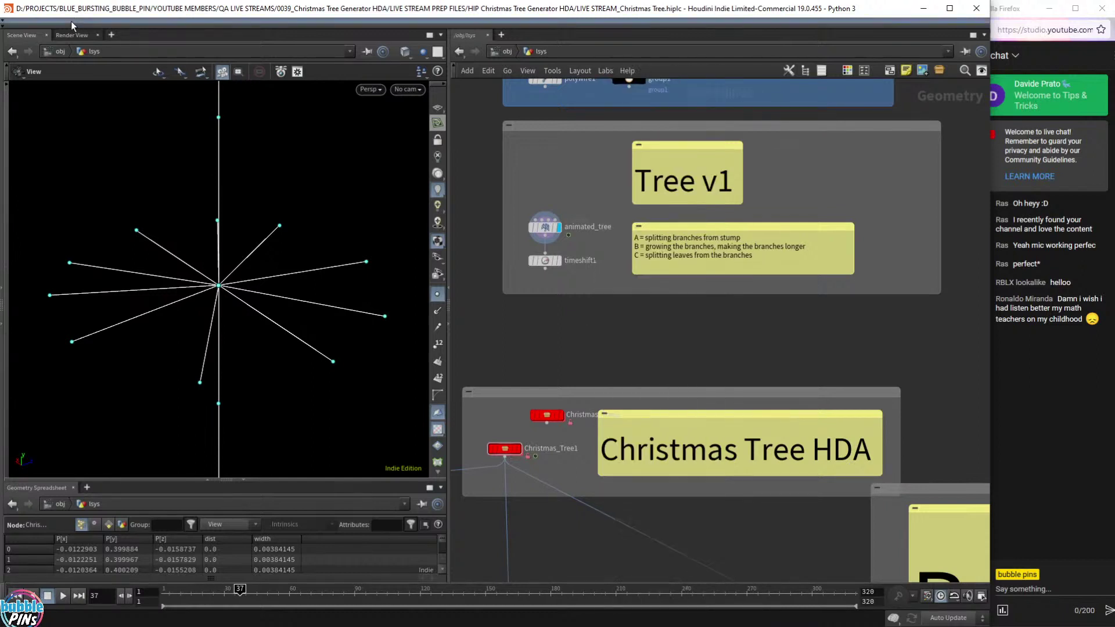
left_click(71, 21)
left_click(82, 26)
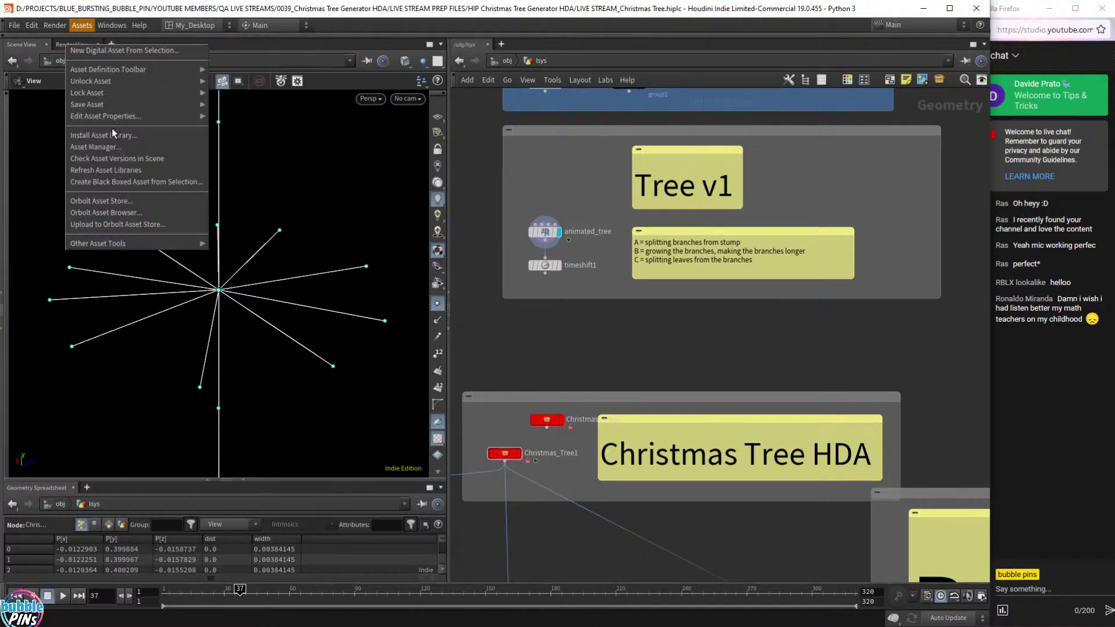
left_click(90, 136)
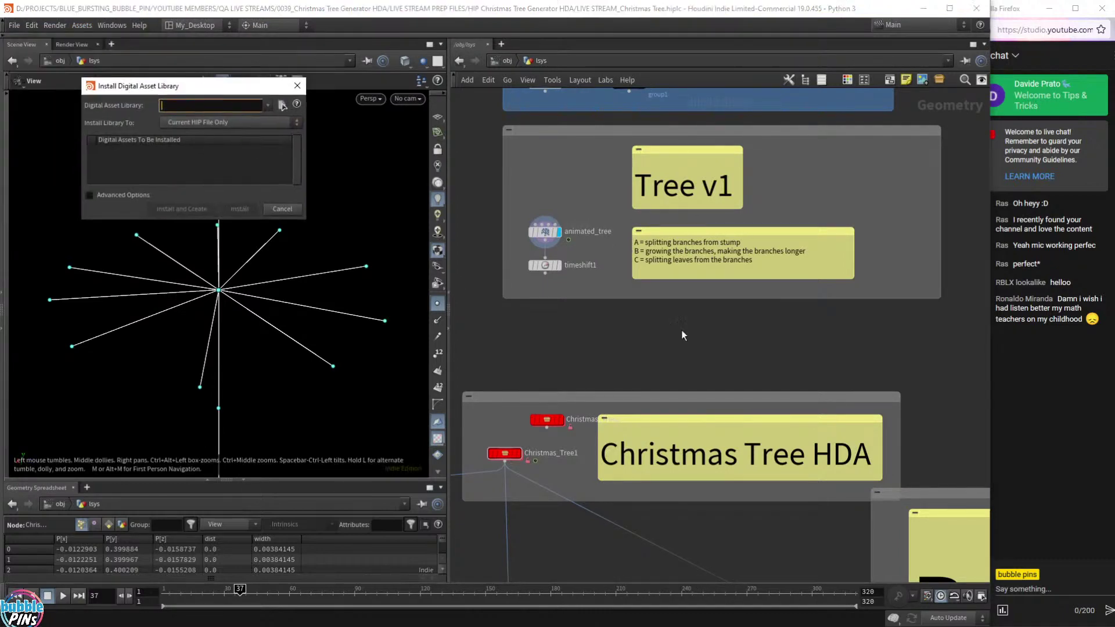
left_click(283, 106)
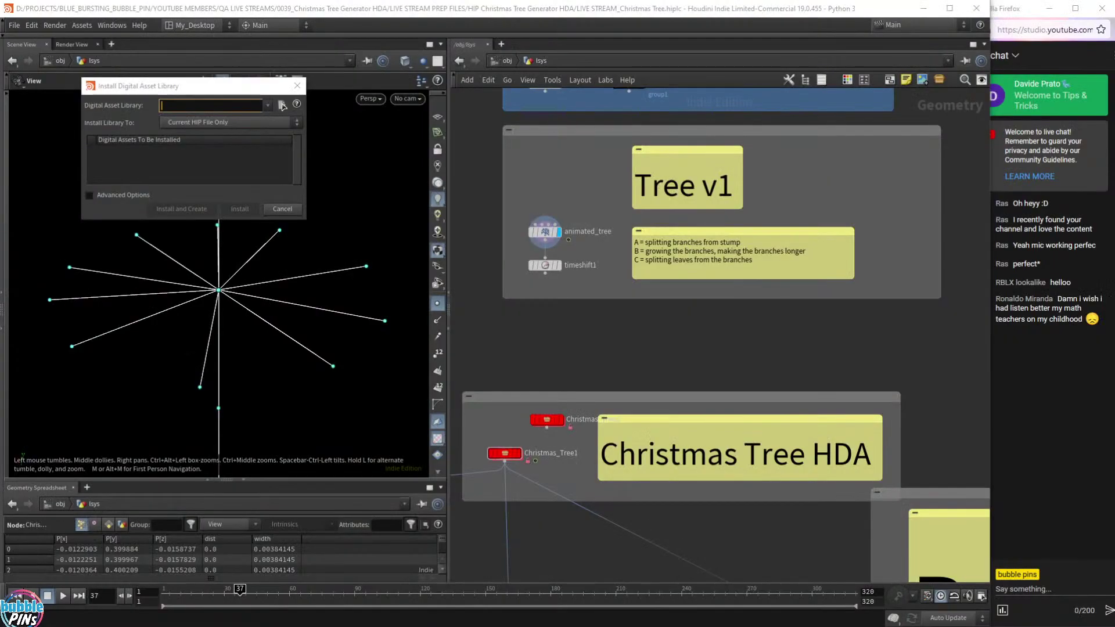
Bring up the HDA Christmas Tree folder in File Explorer, point out Christmas Tree.hdalc and copy the folder path.
mouse_move(936, 624)
left_mouse_down()
mouse_move(931, 420)
mouse_move(643, 182)
mouse_move(633, 87)
mouse_move(562, 97)
left_mouse_up()
mouse_move(563, 231)
left_mouse_down()
mouse_move(472, 183)
mouse_move(456, 186)
left_mouse_up()
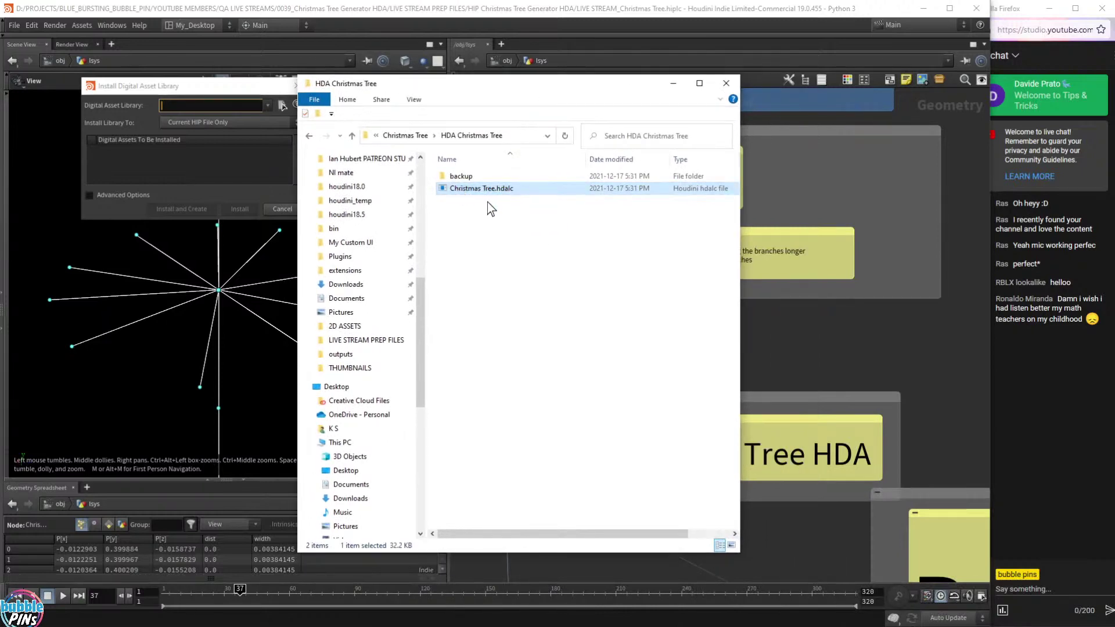
left_click_drag(586, 221, 448, 186)
left_click_drag(471, 98, 611, 120)
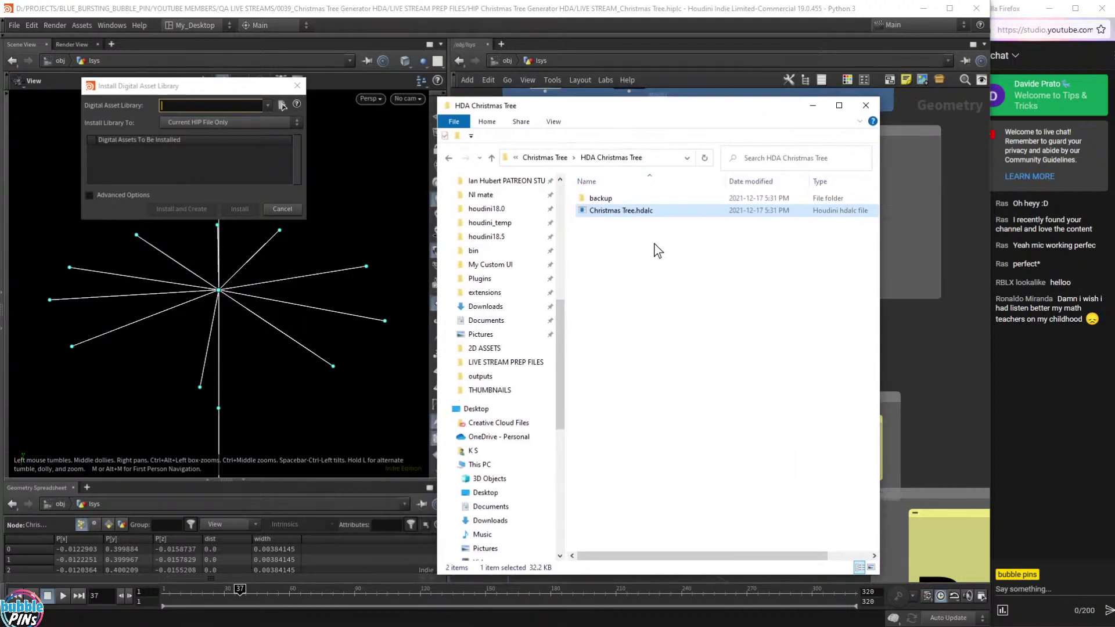
mouse_move(658, 246)
left_mouse_down()
mouse_move(601, 200)
mouse_move(601, 212)
left_mouse_up()
left_click(667, 162)
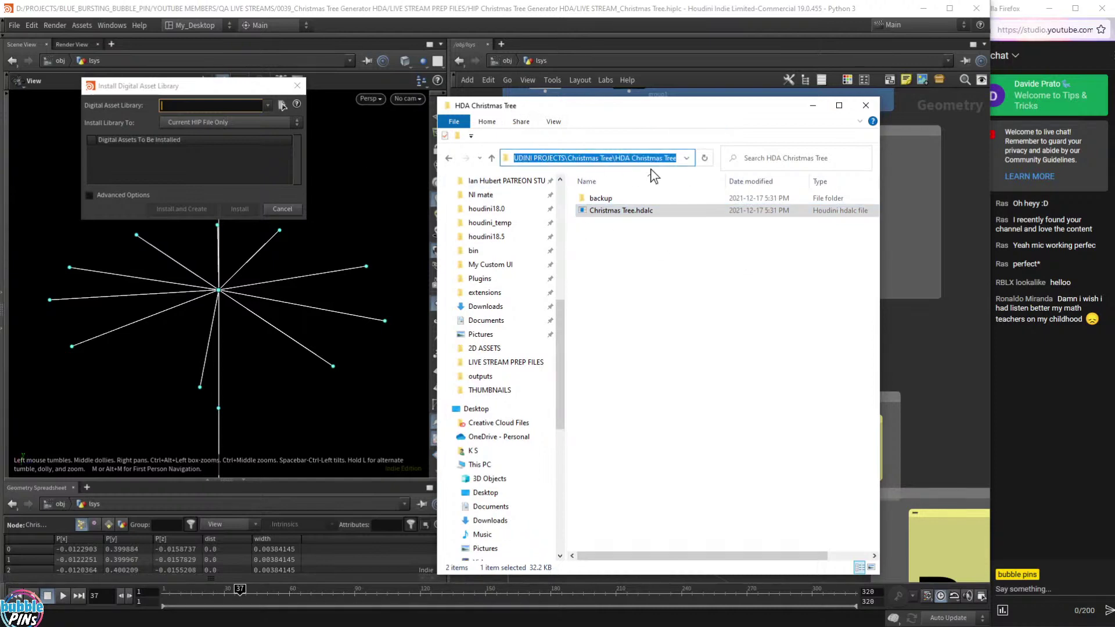
left_click(282, 107)
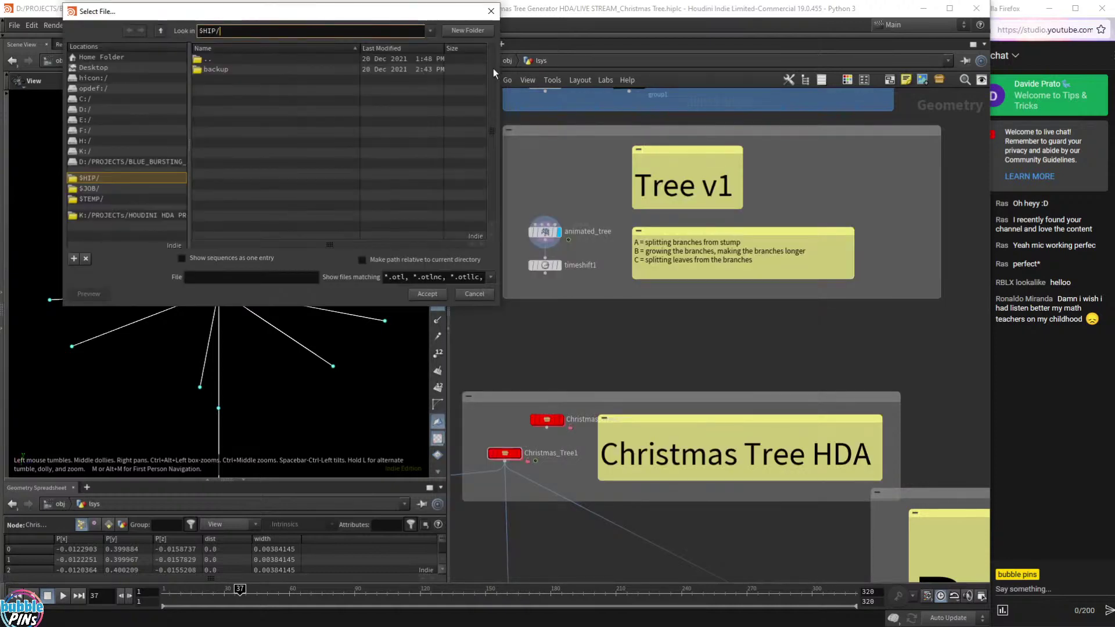
left_click(491, 11)
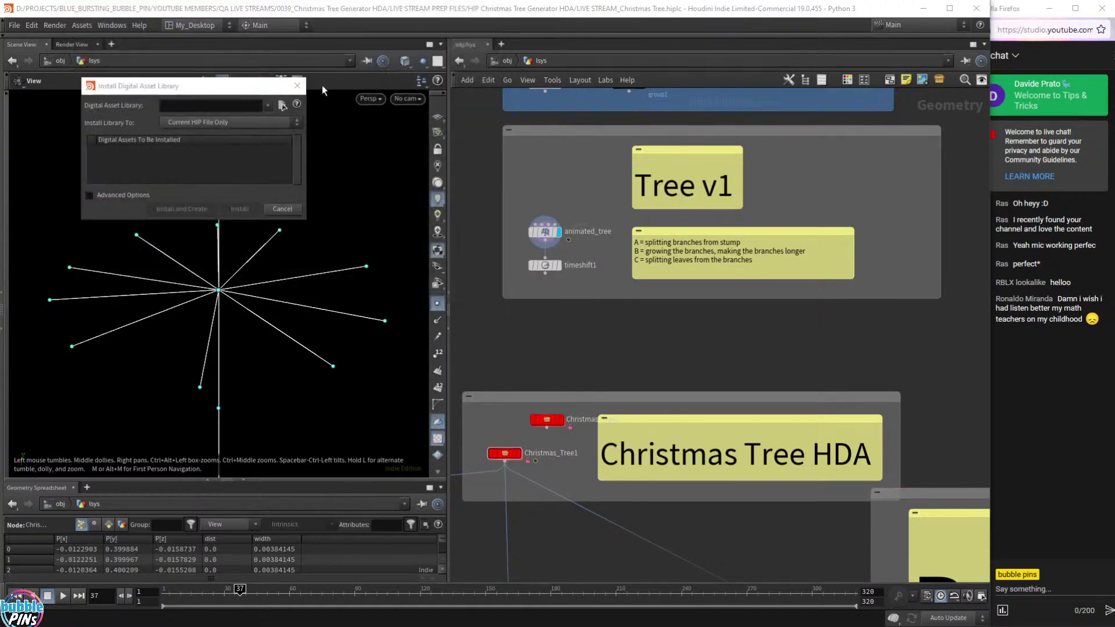
left_click(298, 82)
Install the Christmas Tree.hdalc asset library from the copied HDA Christmas Tree folder path for the current HIP file only.
left_click(82, 26)
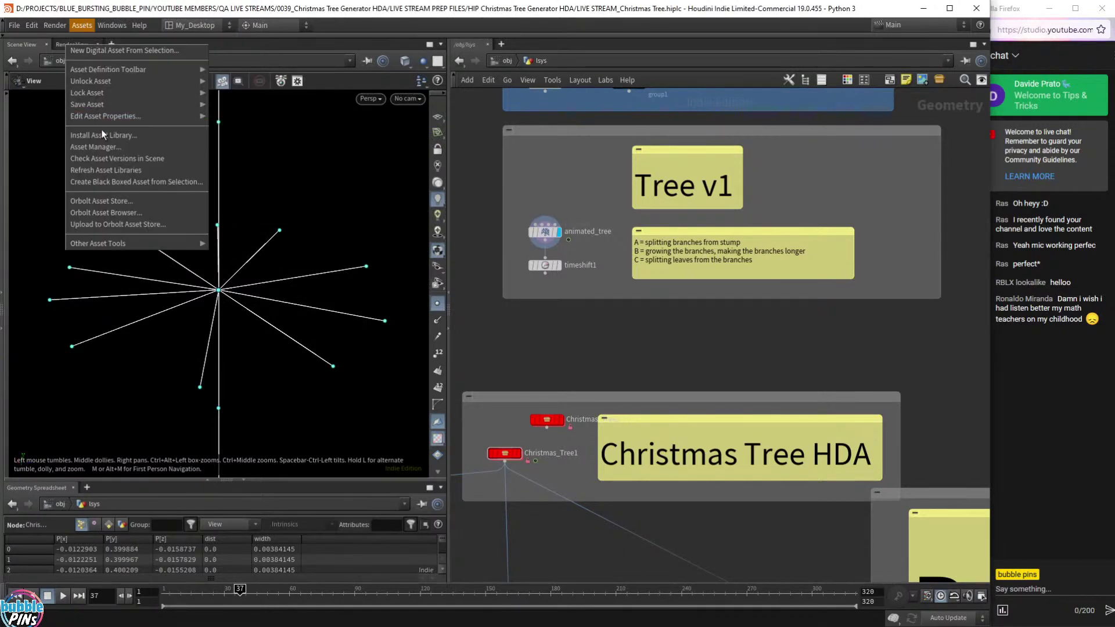
left_click(99, 135)
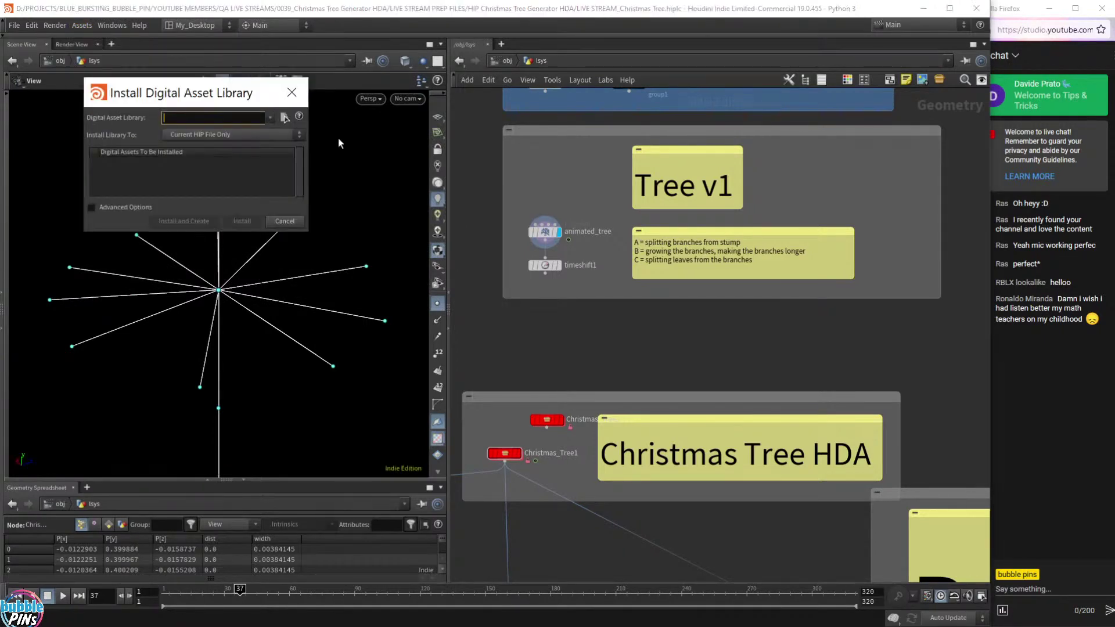
left_click(284, 118)
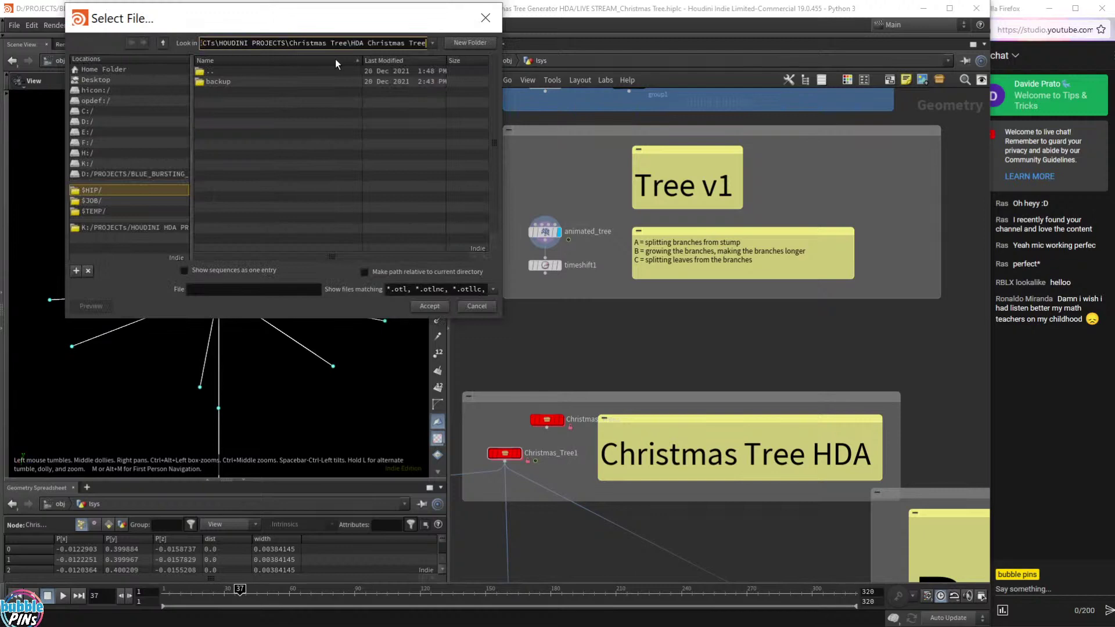
key("Return")
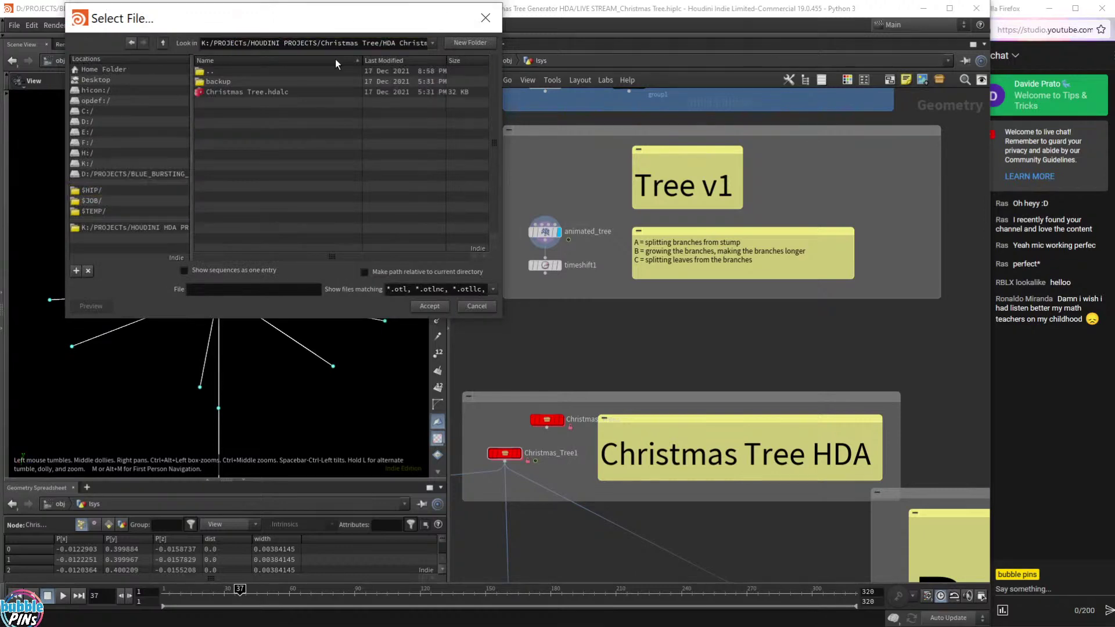
left_click(249, 92)
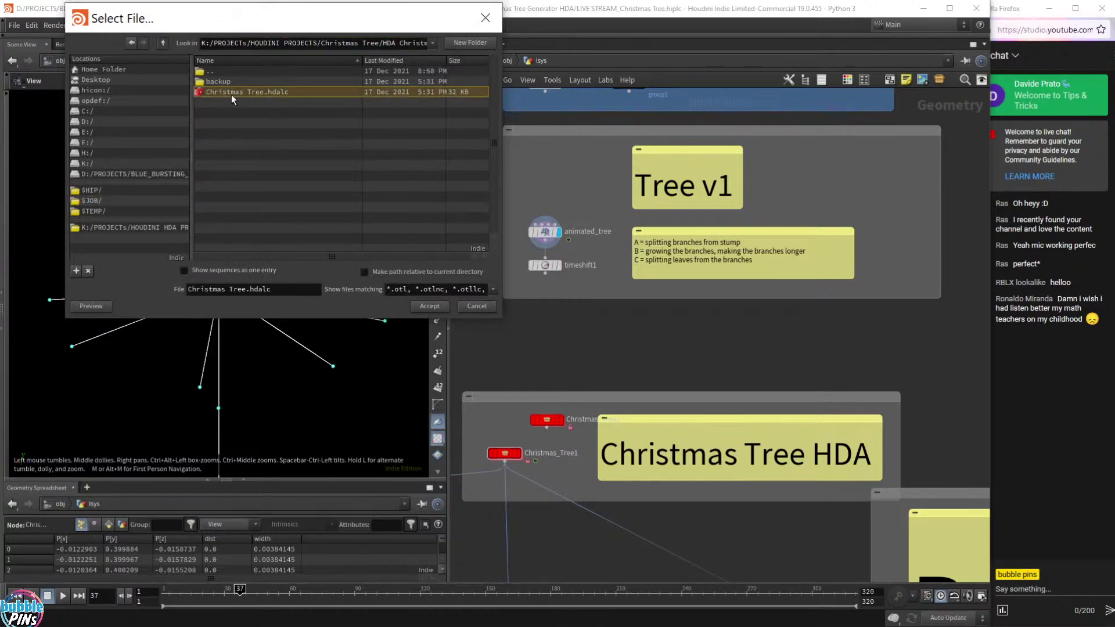
left_click(431, 308)
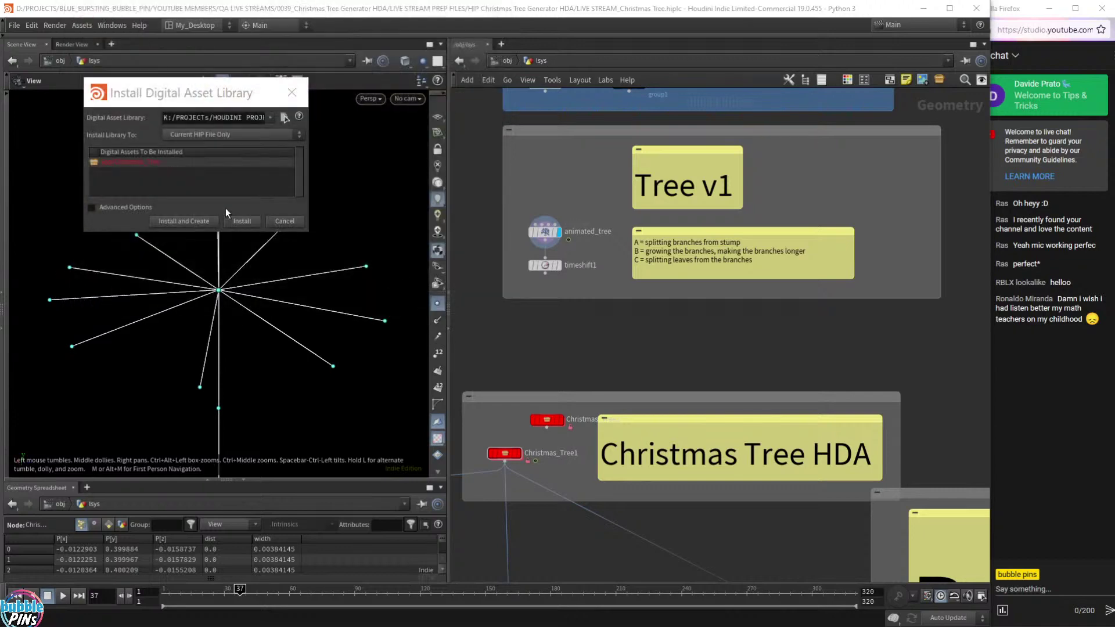
left_click(242, 224)
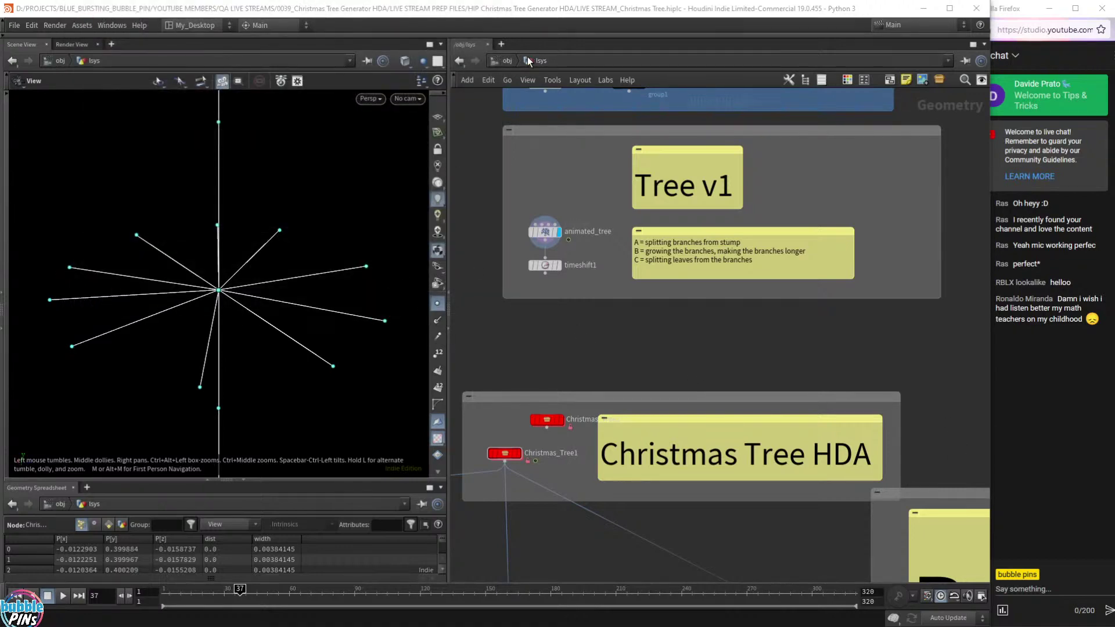
Add a Christmas Tree node to the lsys network in the empty space between the Tree v1 and Christmas Tree HDA sections.
left_click(507, 61)
double_click(612, 390)
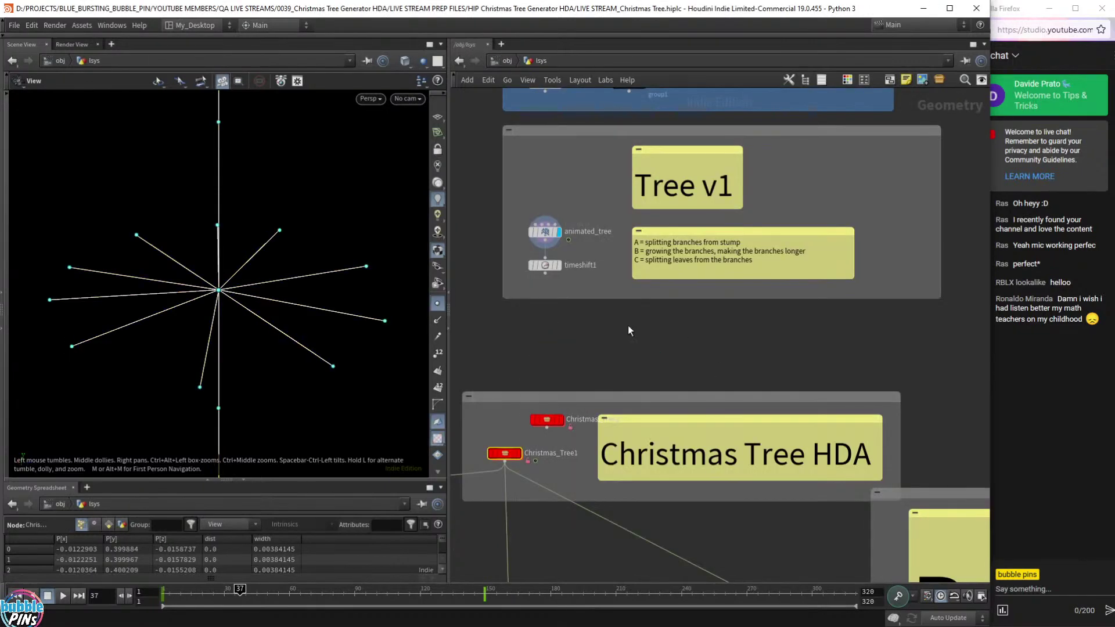
key("Tab")
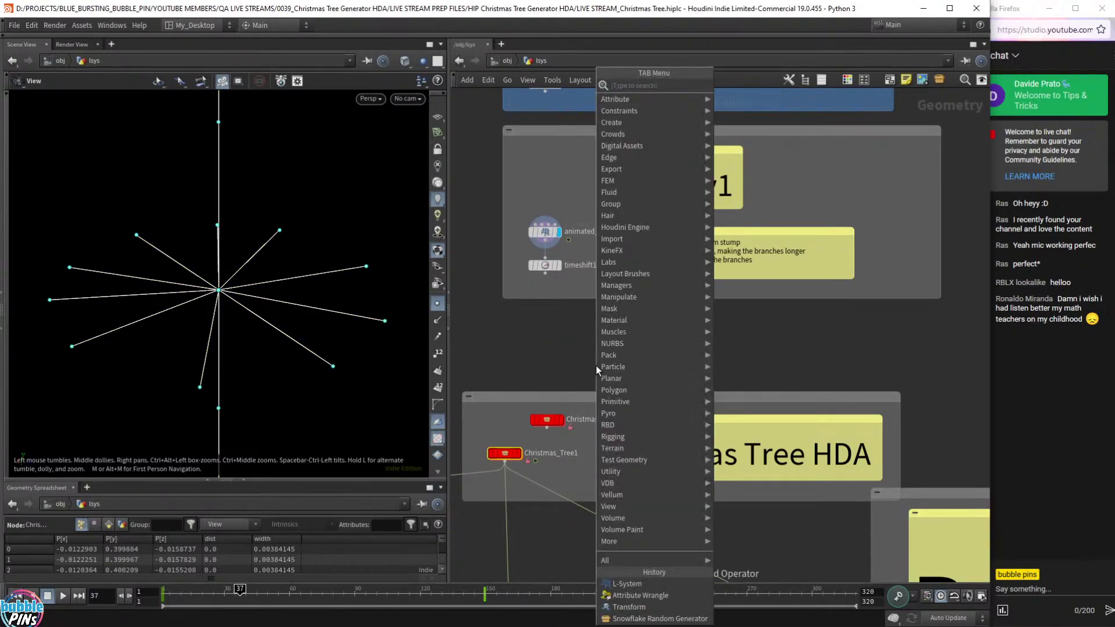
type("crh")
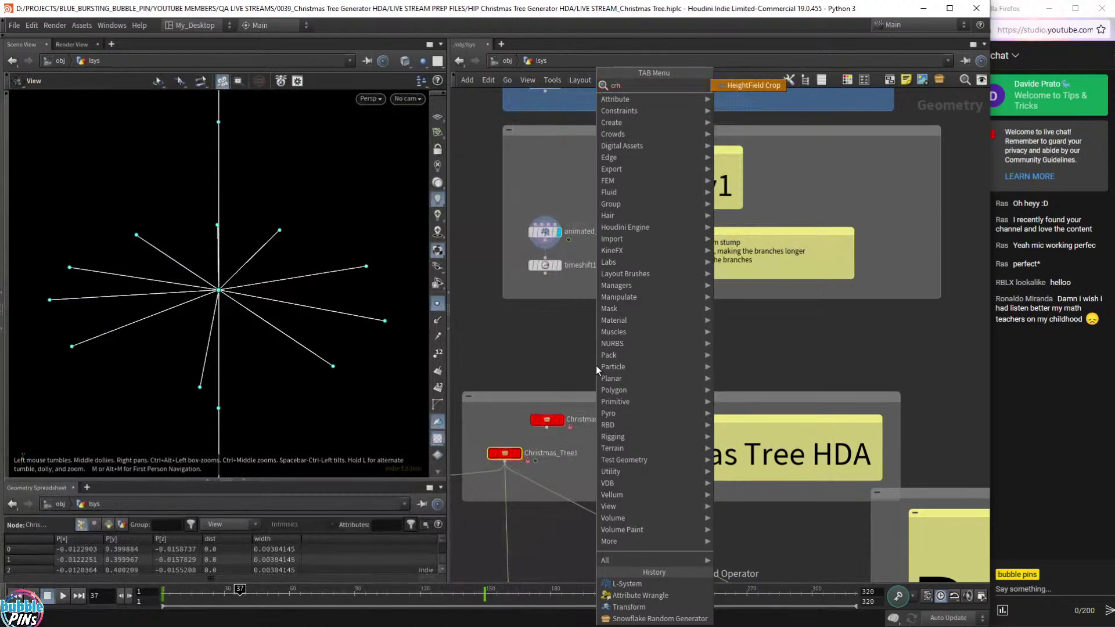
key("BackSpace")
key("BackSpace")
type("hrist")
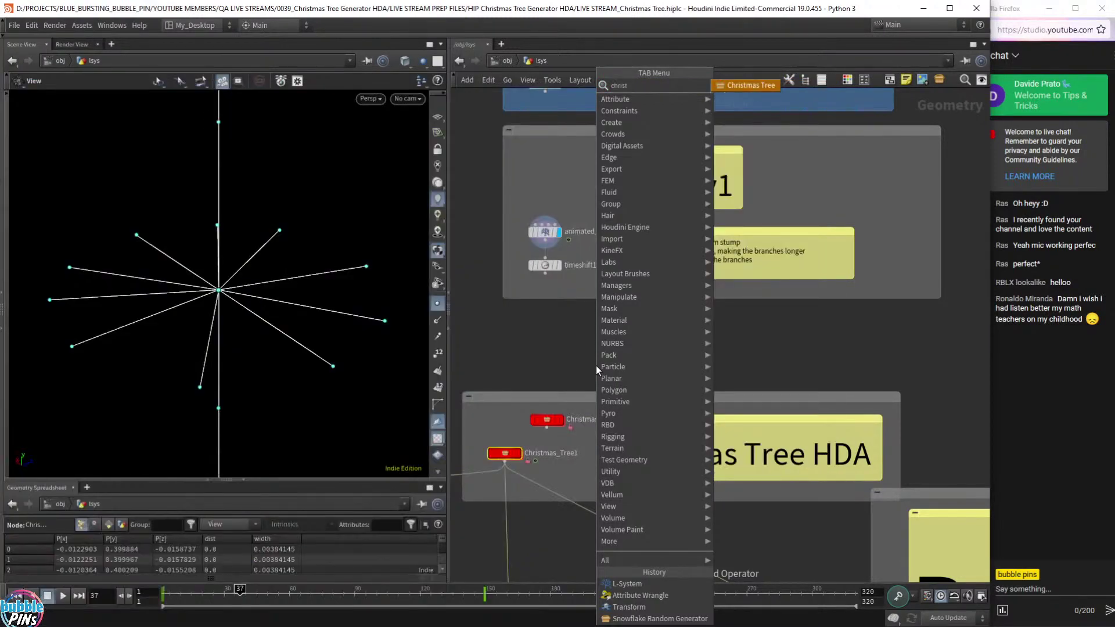
key("Return")
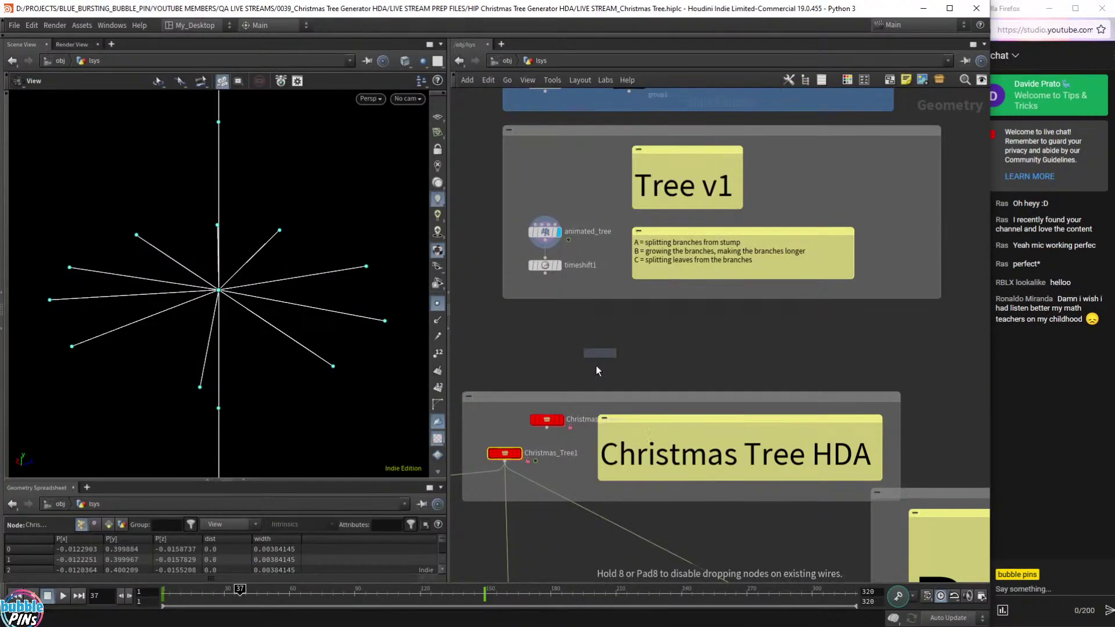
left_click(605, 350)
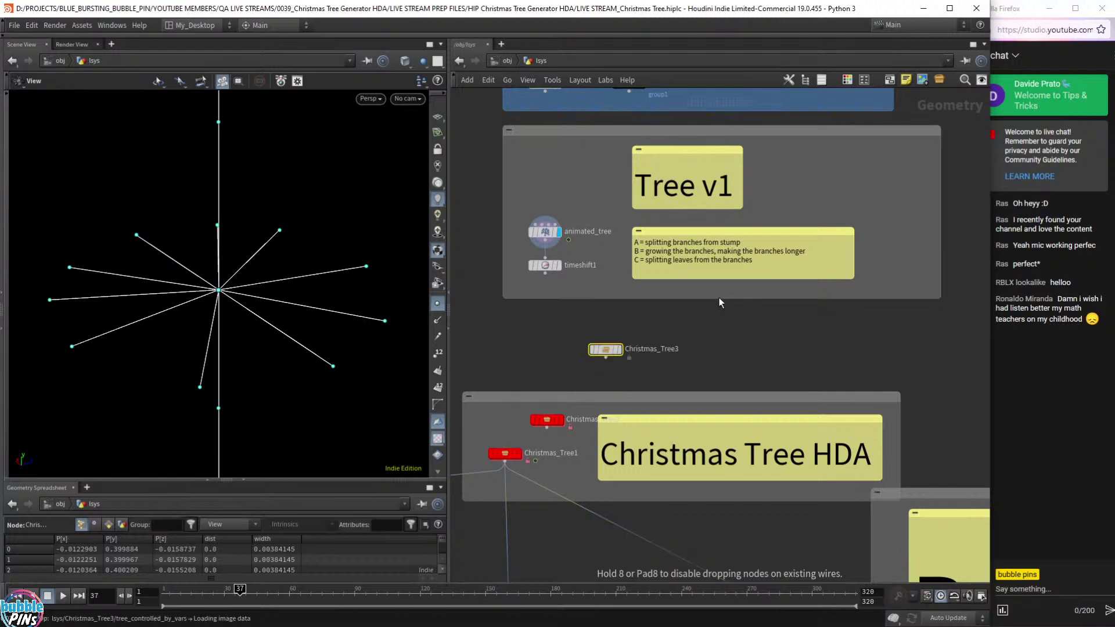
Display the new Christmas Tree node without point markers and show its parameters in an enlarged pane.
left_click(620, 351)
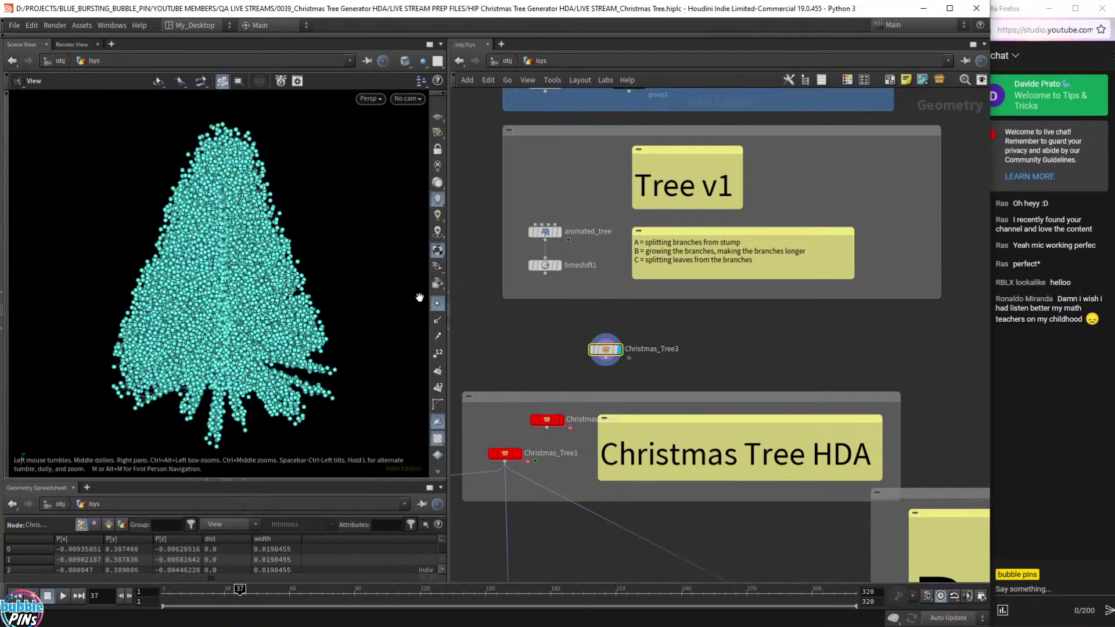
left_click(437, 304)
left_click_drag(284, 302, 361, 271)
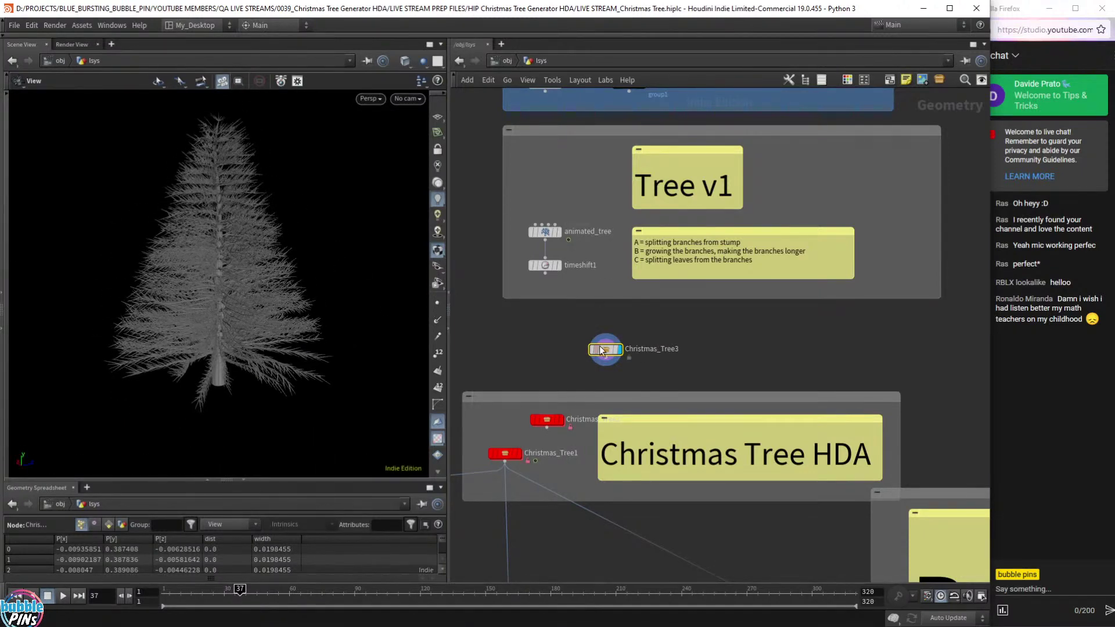
key("p")
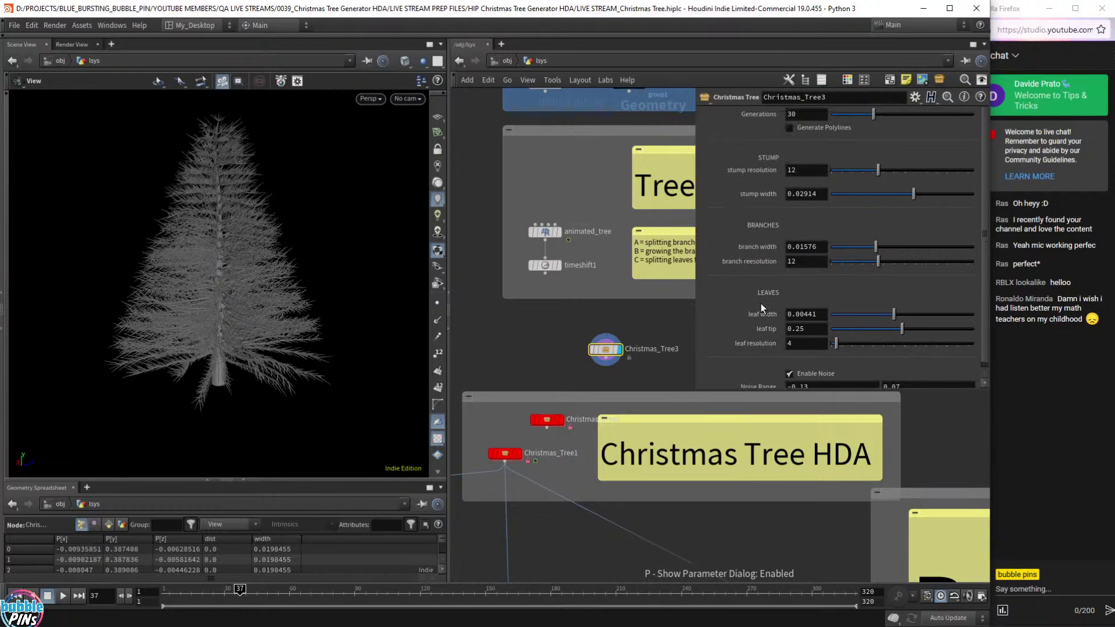
left_click_drag(696, 390, 669, 501)
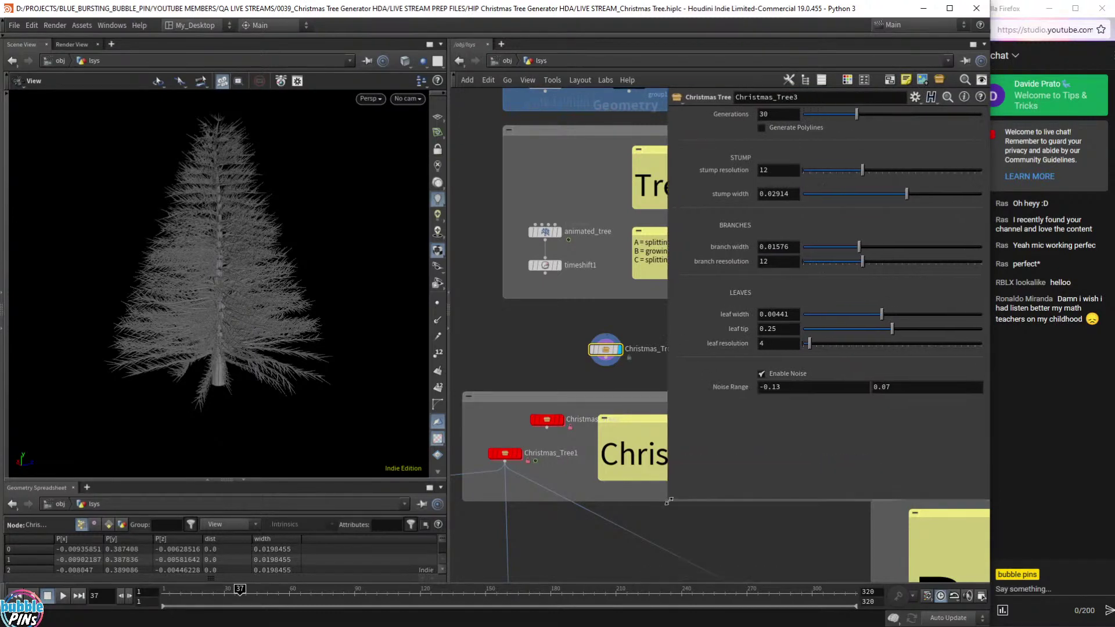
Enable Generate Polylines to preview the tree as lines, disable it again and inspect the meshed tree up close.
left_click(761, 128)
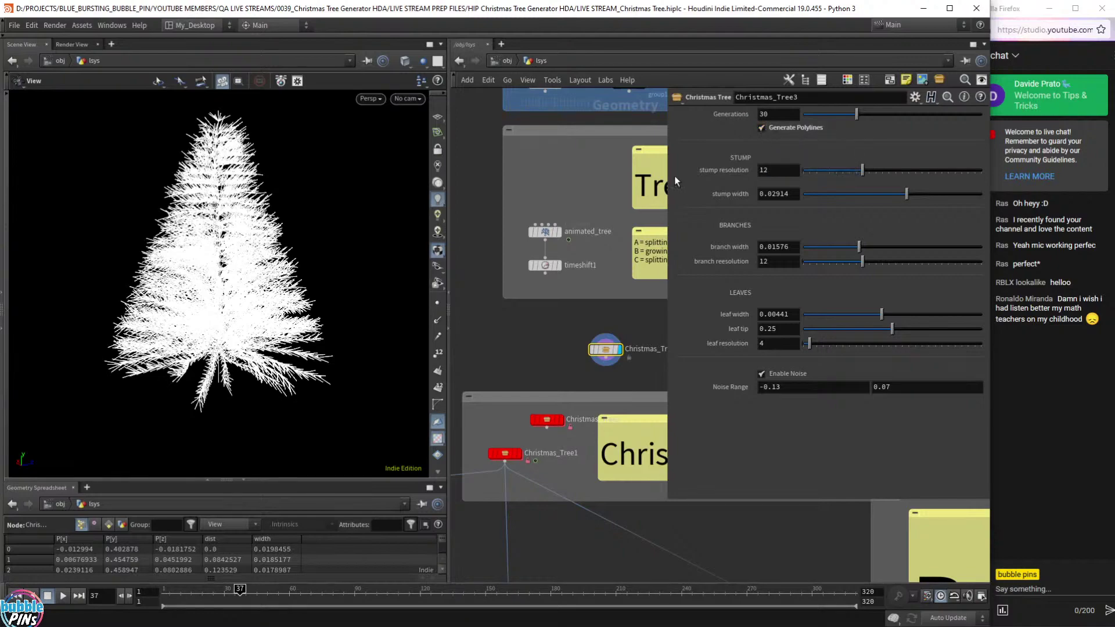
mouse_move(314, 332)
left_mouse_down()
mouse_move(388, 285)
mouse_move(319, 331)
left_mouse_up()
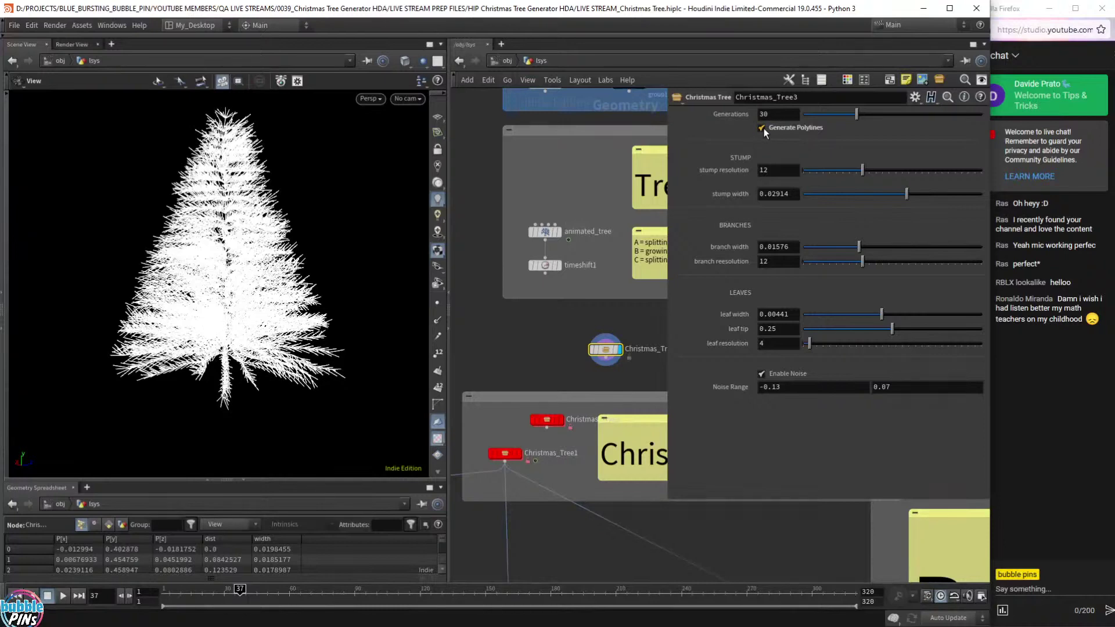
left_click(765, 128)
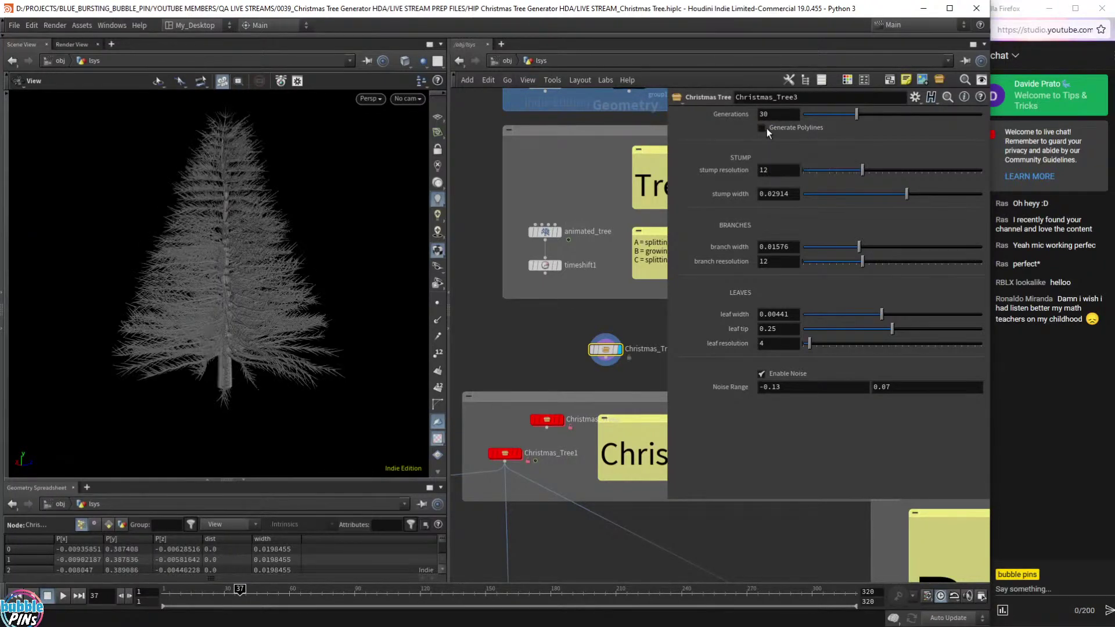
left_click_drag(244, 281, 212, 323)
scroll(212, 323, "up", 5)
scroll(220, 320, "down", 3)
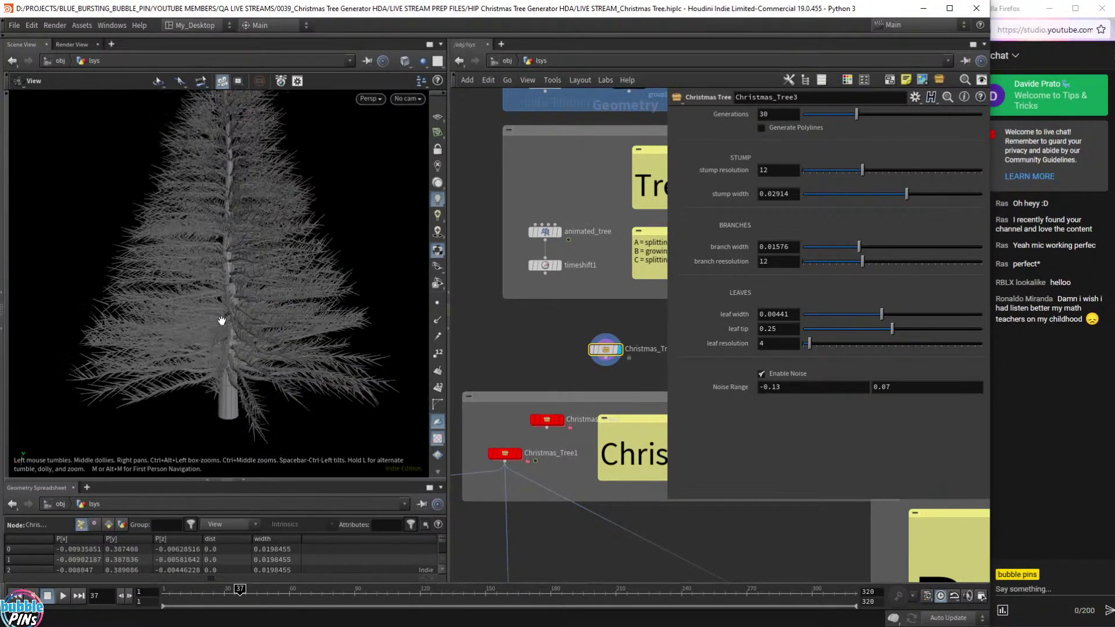
Try Generations at 61.8 on the new tree, cancel the cooking and reduce Generations to 25.2.
left_click(841, 114)
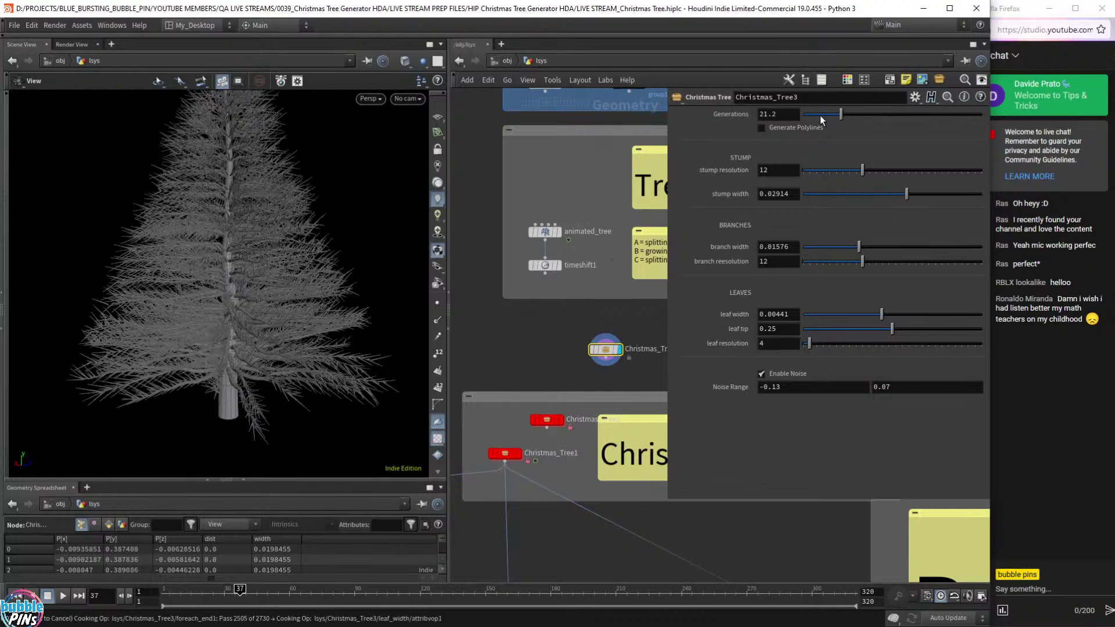
left_click_drag(820, 116, 887, 107)
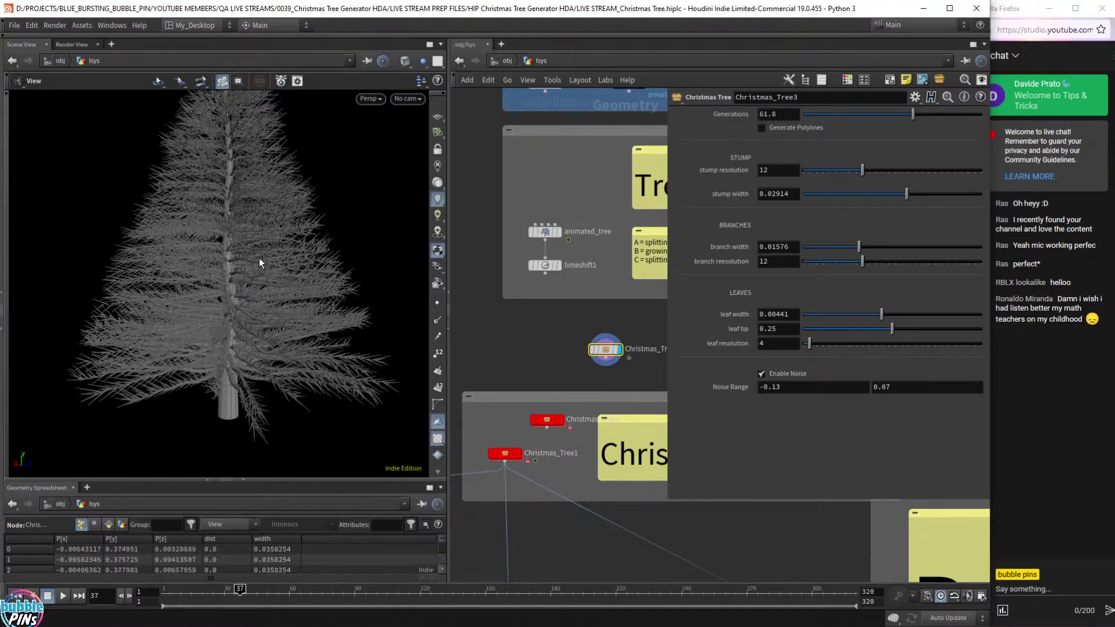
left_click(761, 126)
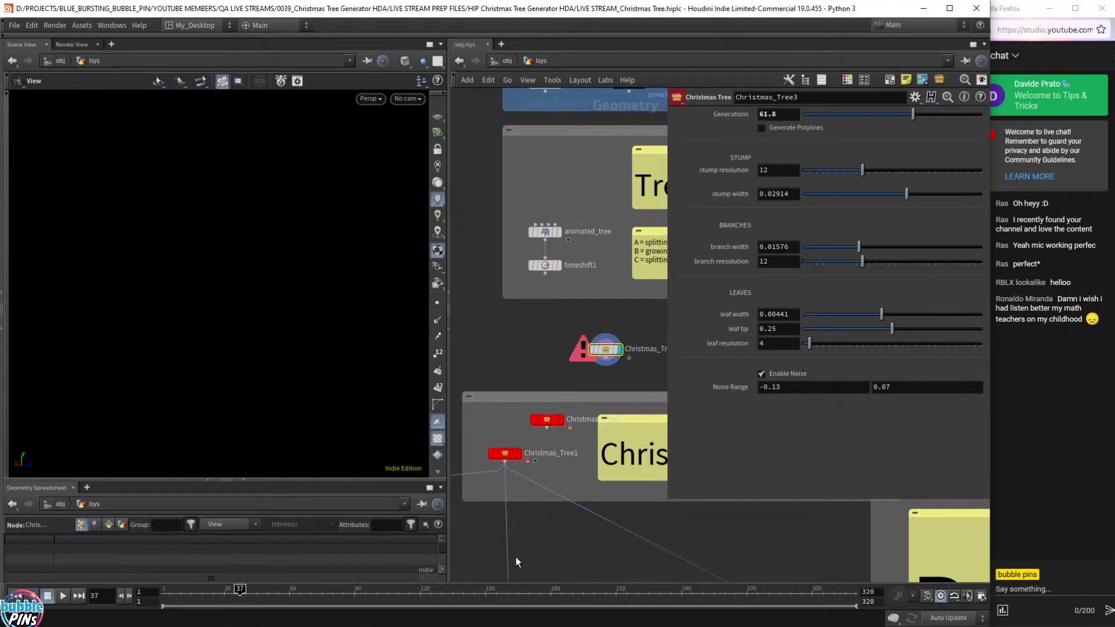
key("Escape")
left_click(849, 115)
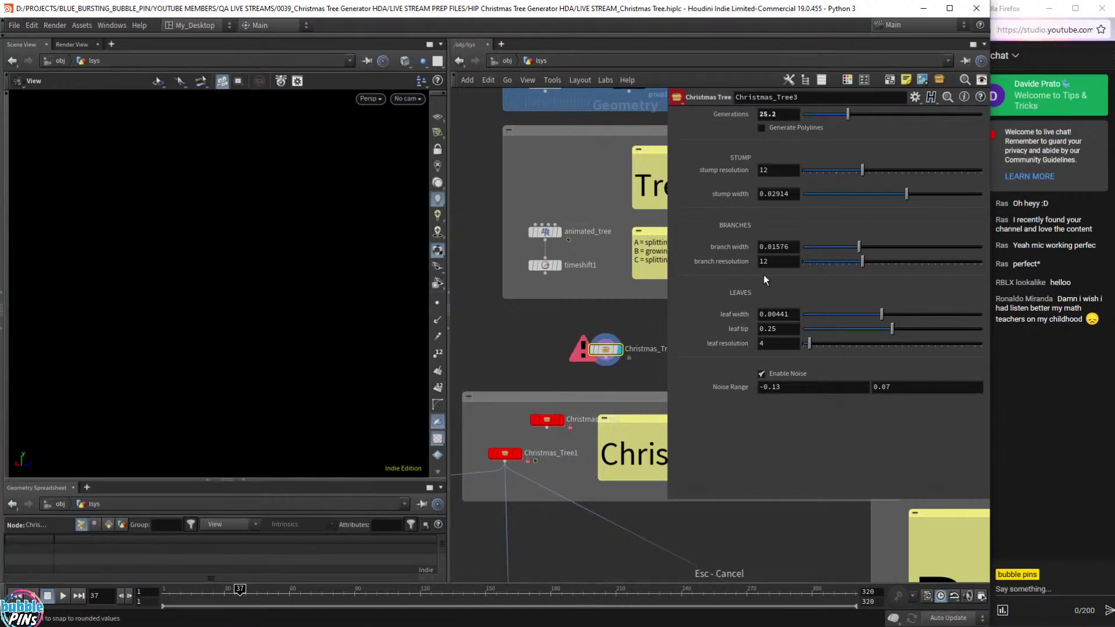
Move the Christmas Tree node into empty network space away from the annotated sections and make its parameter pane smaller.
left_click_drag(291, 258, 293, 245)
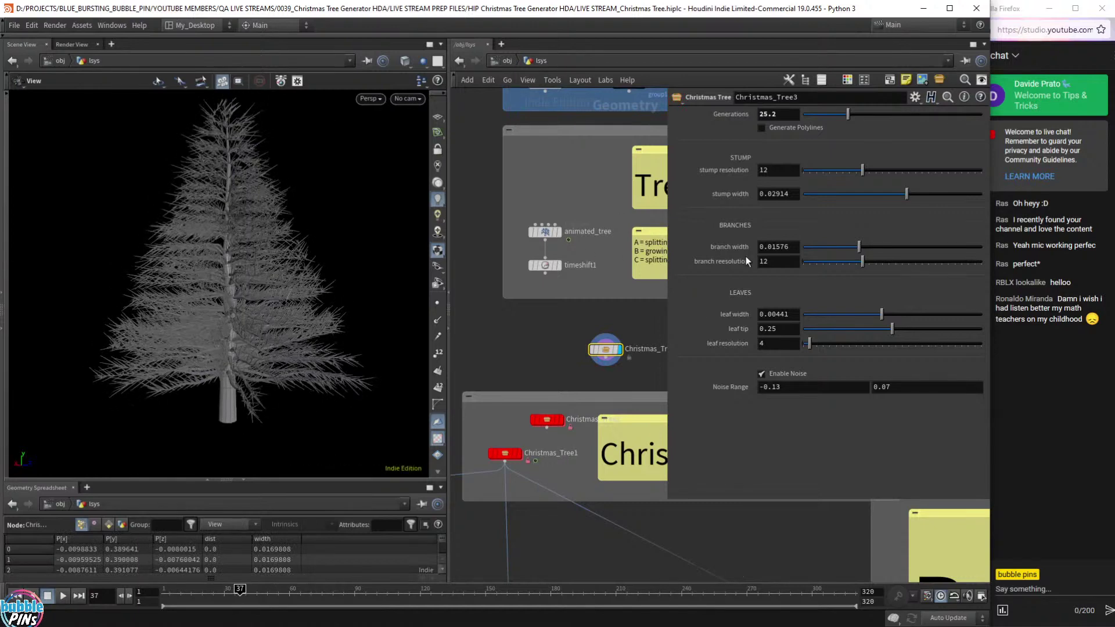
scroll(627, 323, "down", 4)
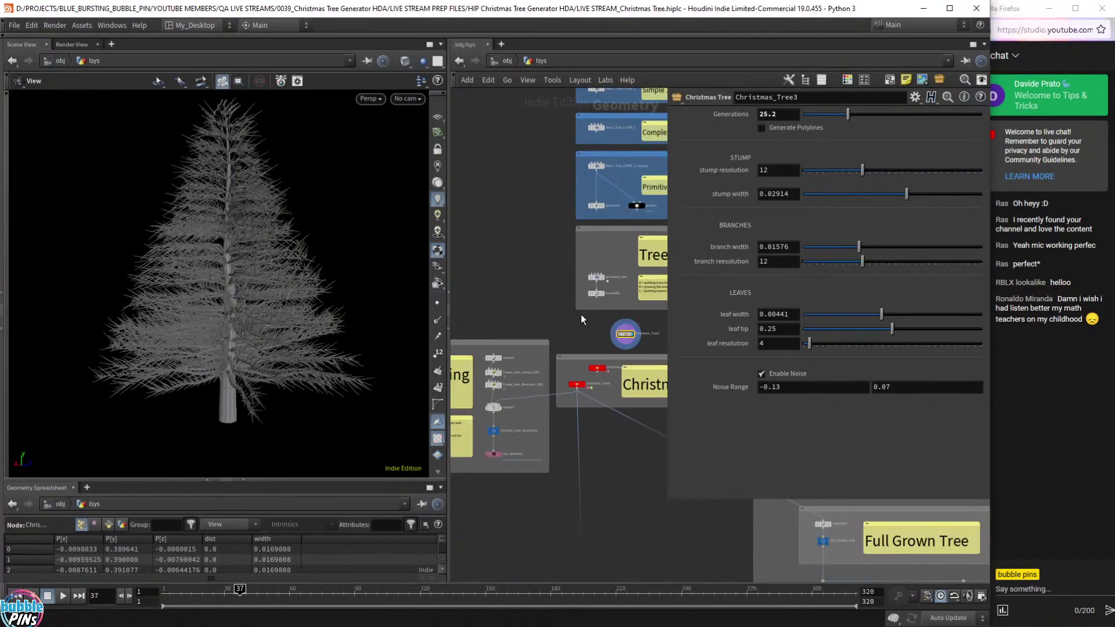
left_click_drag(622, 336, 501, 193)
scroll(501, 192, "up", 5)
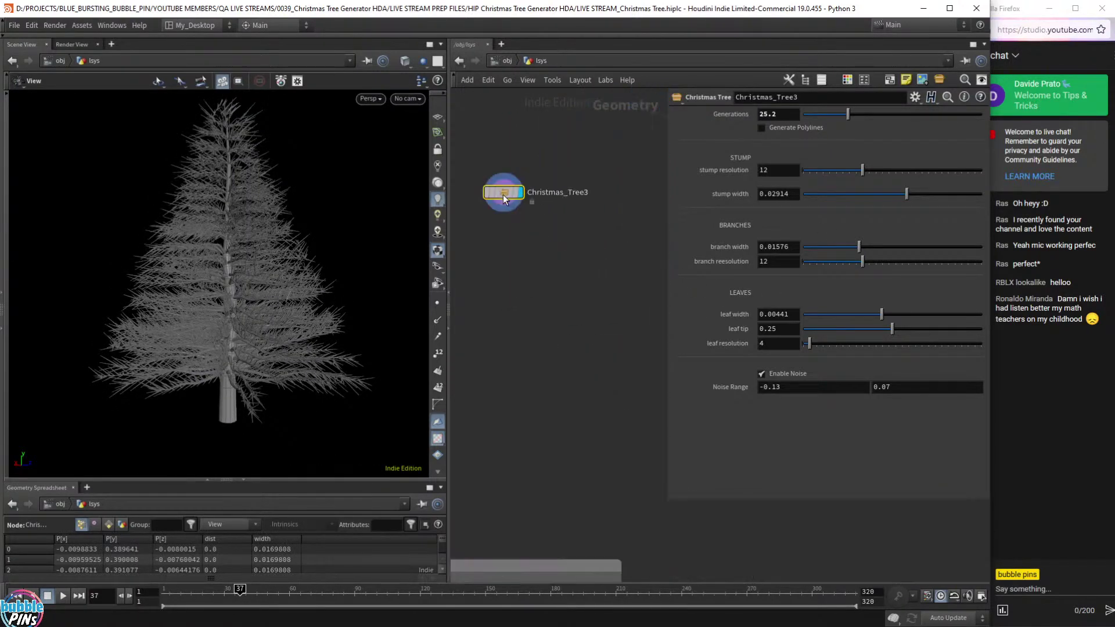
scroll(539, 262, "up", 2)
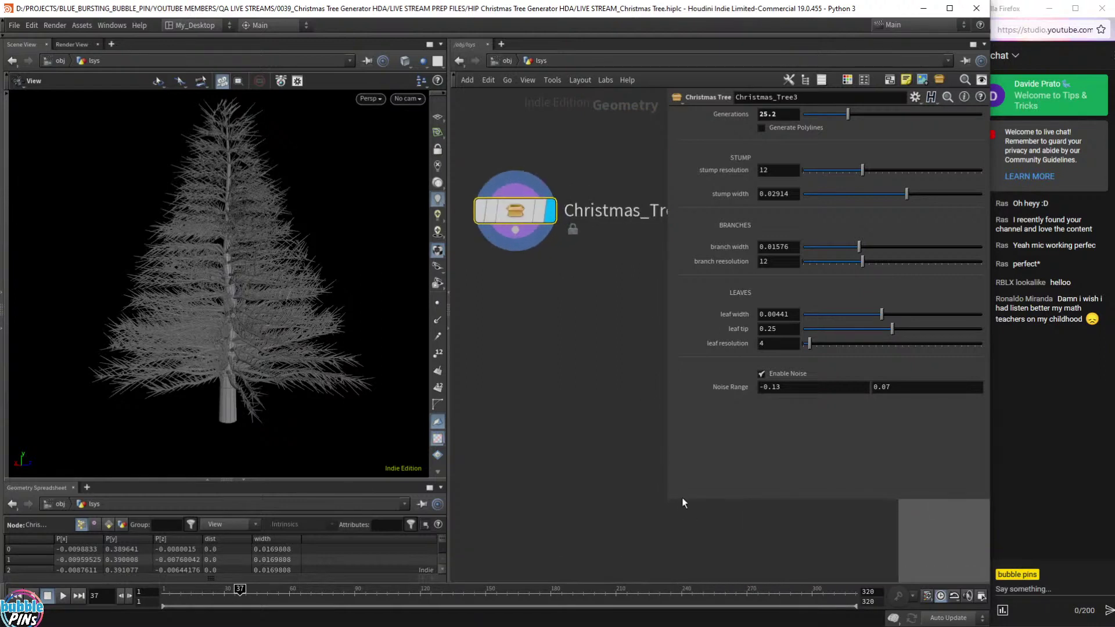
left_click_drag(668, 501, 702, 478)
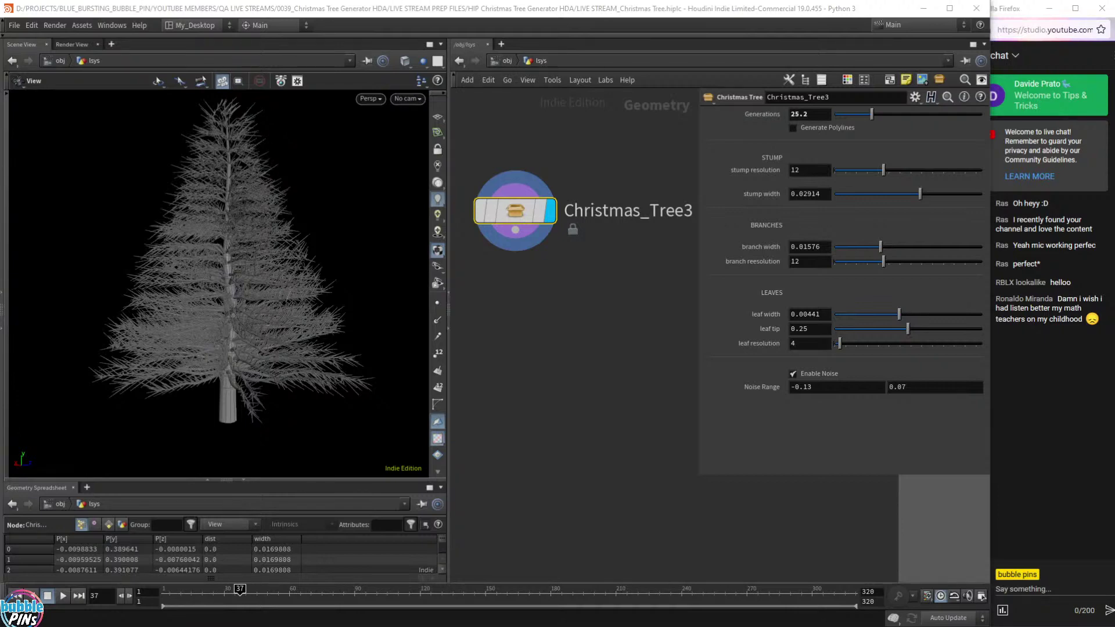
Examine the tree's branch, trunk and stump meshes up close in relation to the stump resolution and stump width parameters.
scroll(263, 307, "up", 3)
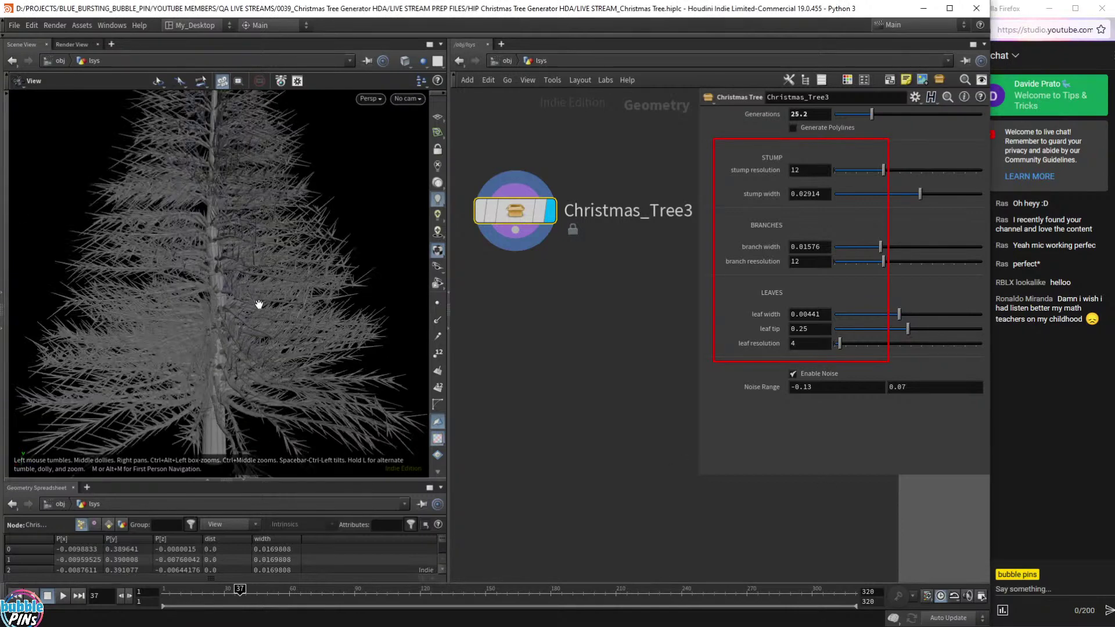
scroll(259, 303, "up", 8)
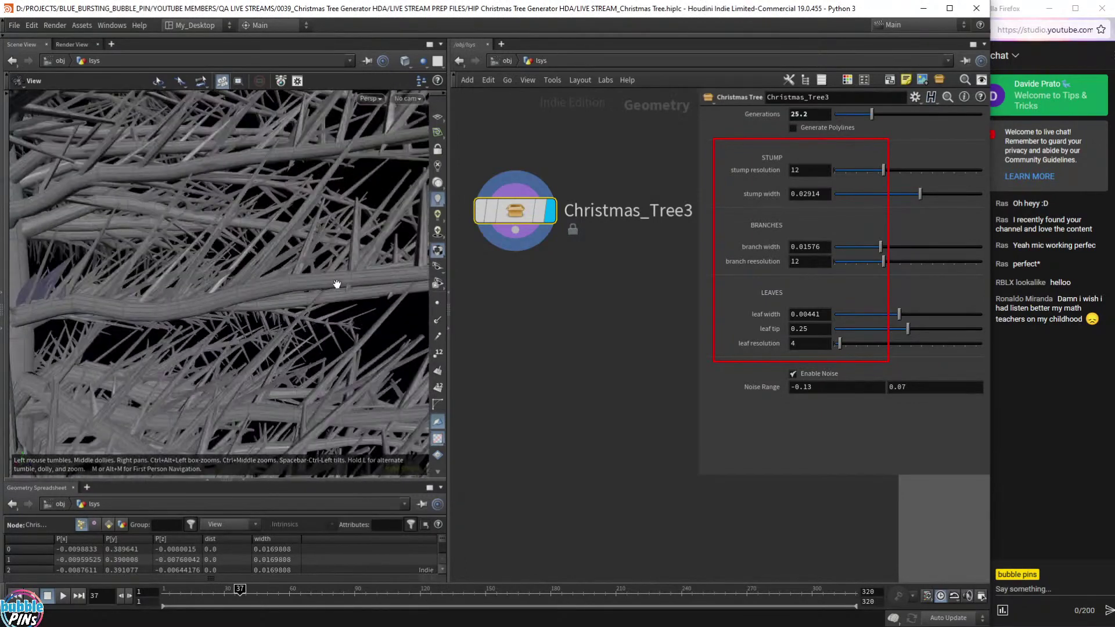
left_click(809, 171)
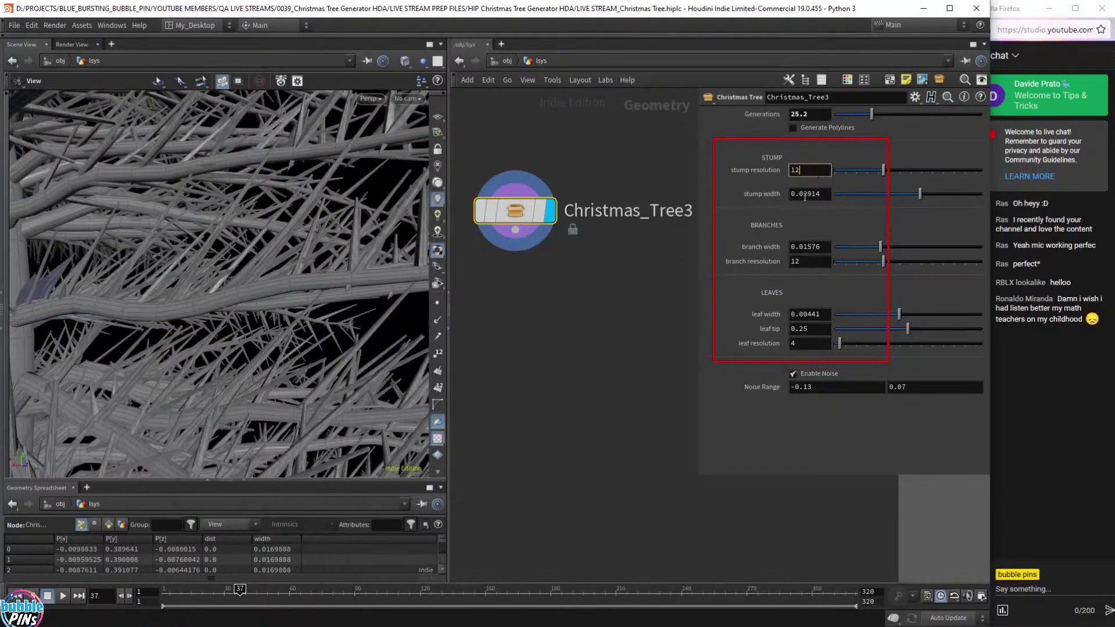
left_click(812, 195)
scroll(216, 375, "up", 3)
scroll(220, 366, "down", 6)
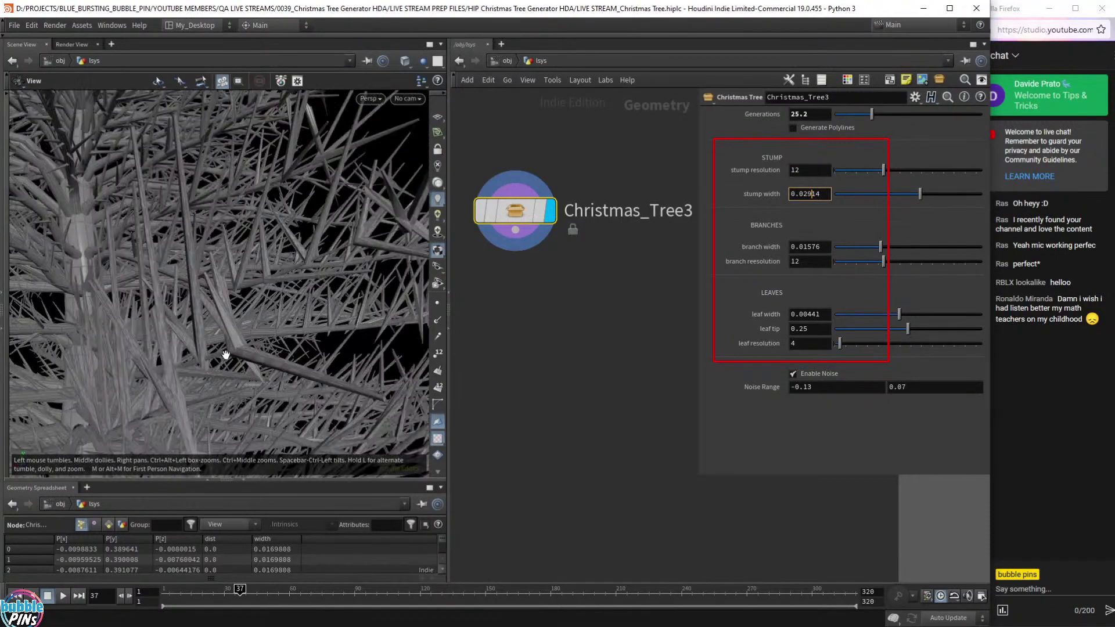
type("f")
key("BackSpace")
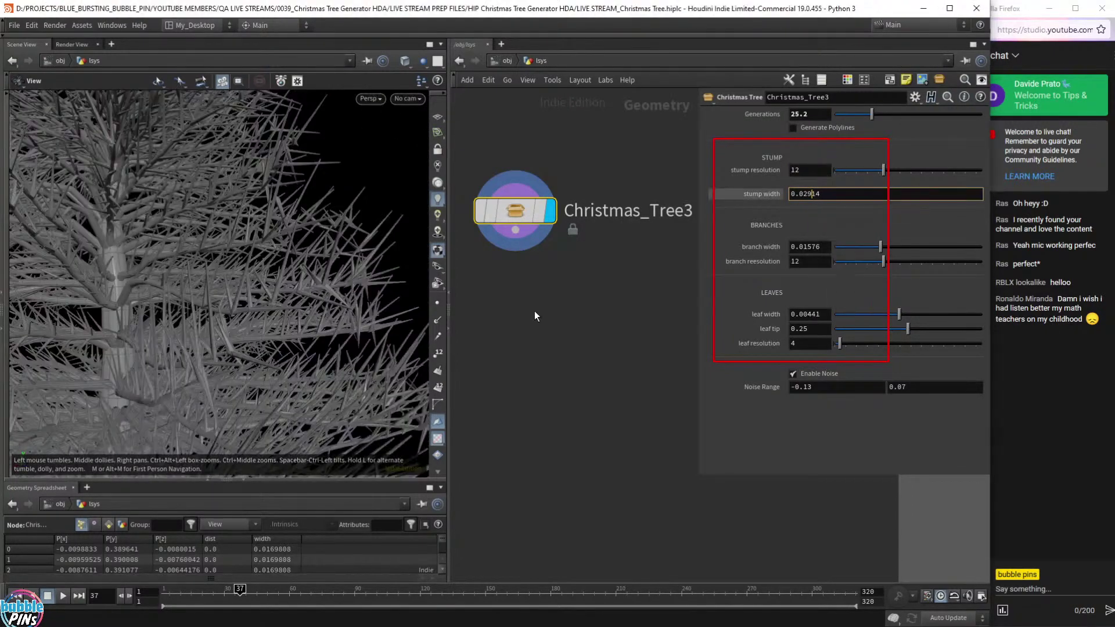
key("Return")
key("f")
mouse_move(225, 338)
left_mouse_down()
mouse_move(208, 344)
mouse_move(215, 351)
mouse_move(232, 316)
left_mouse_up()
scroll(231, 317, "up", 5)
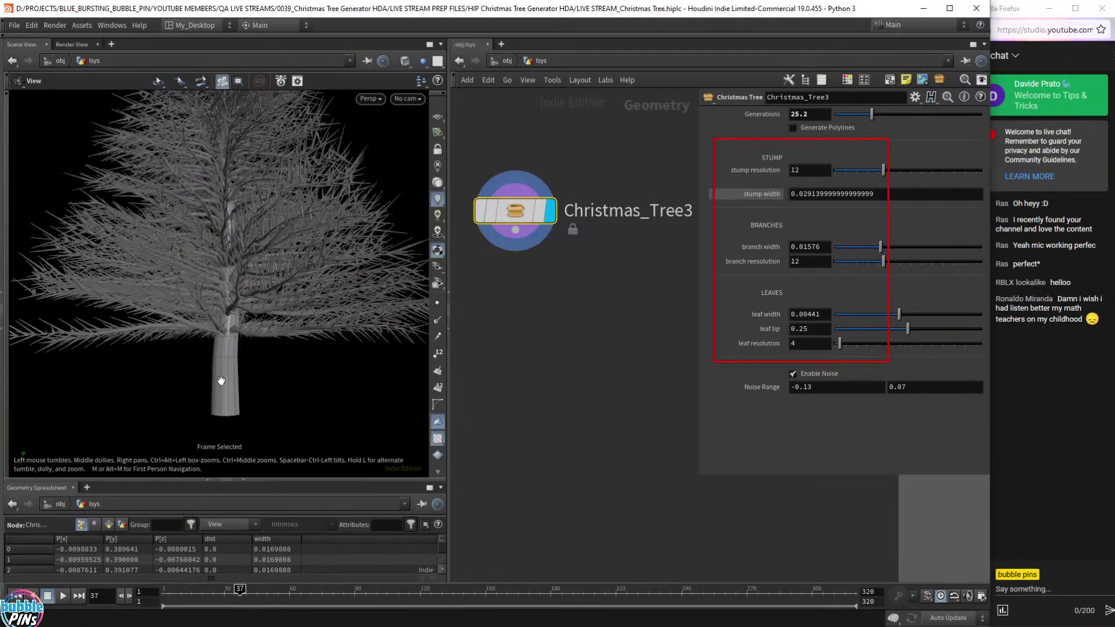
Try different stump widths on the tree and restore the stump width to 0.02914.
left_click(829, 195)
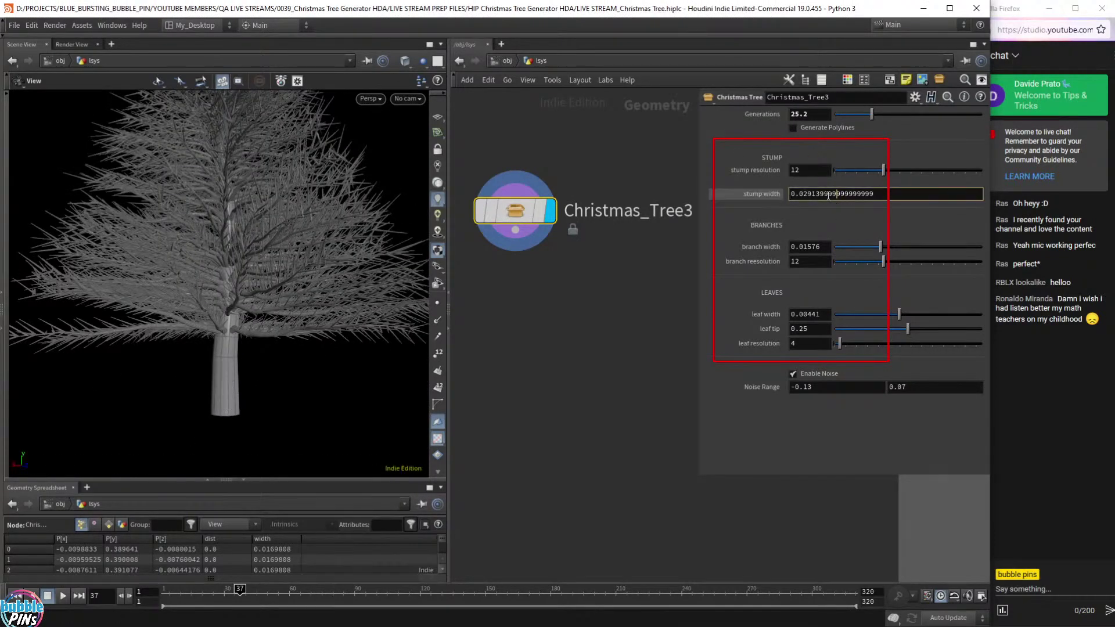
scroll(828, 196, "up", 1)
scroll(827, 193, "down", 1)
scroll(820, 195, "up", 1)
scroll(820, 194, "down", 1)
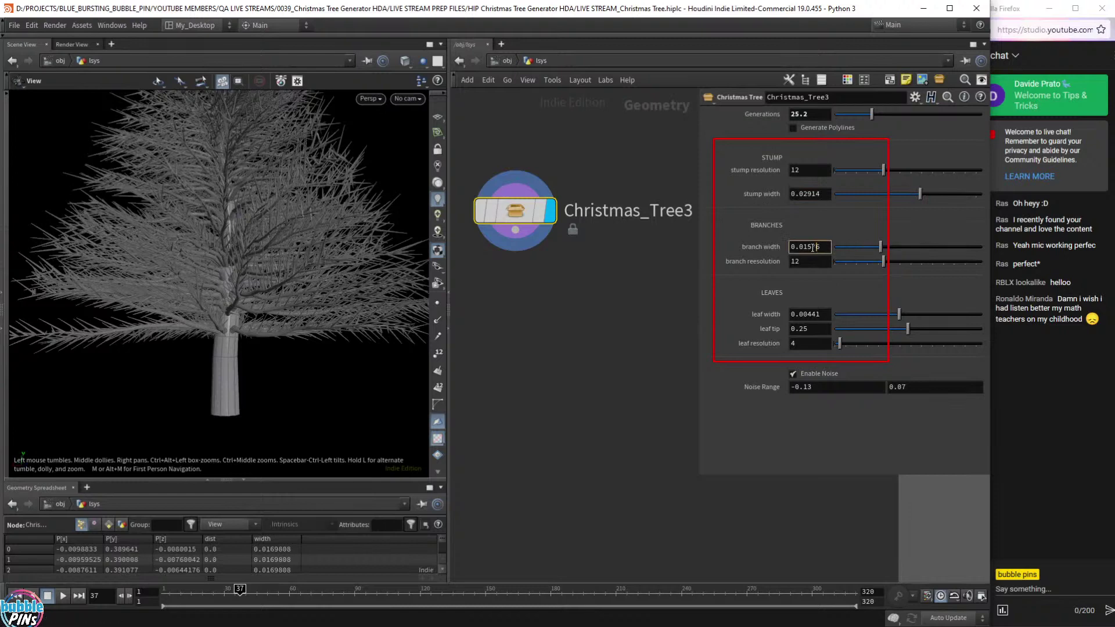
Try a branch width of 0.11576, inspect the whole tree and restore the branch width to 0.01576.
scroll(815, 248, "up", 1)
left_click_drag(250, 283, 259, 231)
scroll(261, 230, "down", 4)
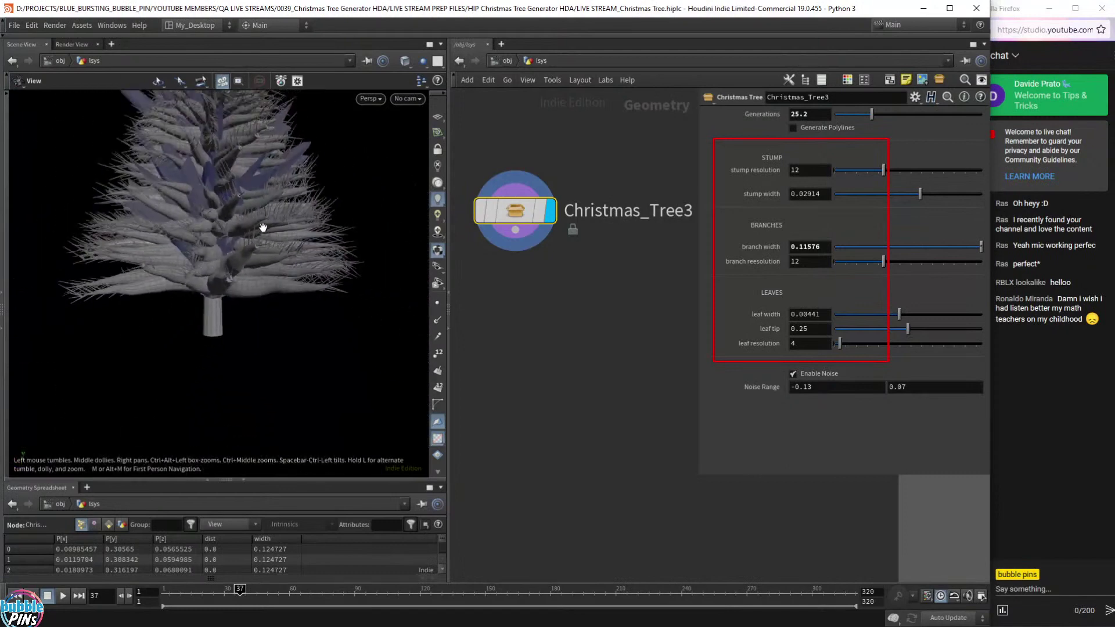
right_click_drag(261, 229, 264, 318)
left_click_drag(263, 318, 273, 318)
right_click_drag(274, 318, 317, 321)
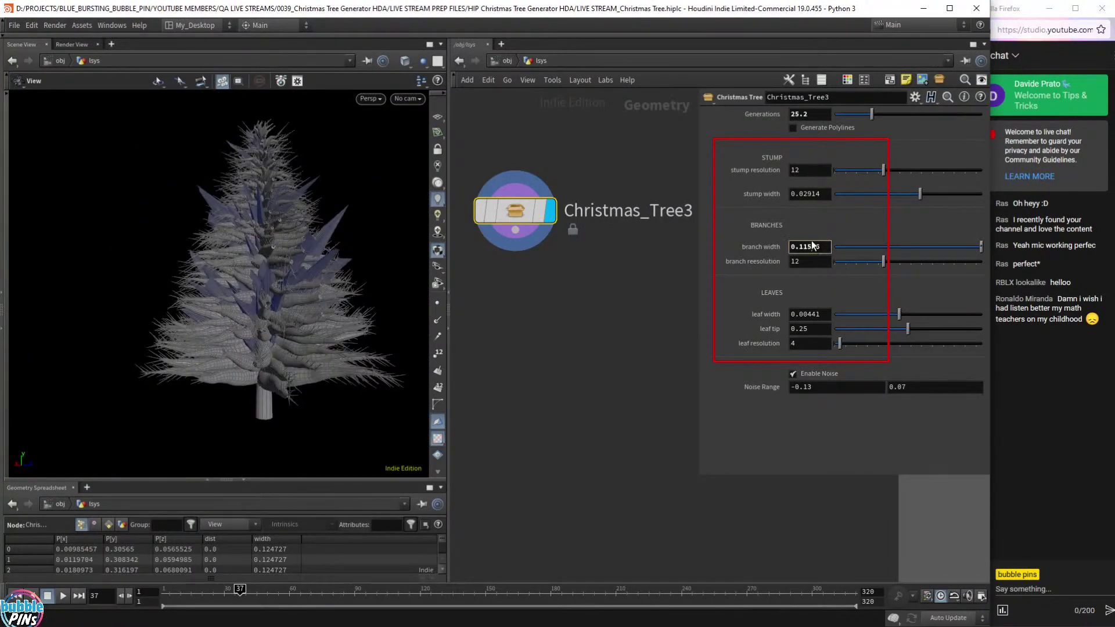
scroll(808, 246, "down", 1)
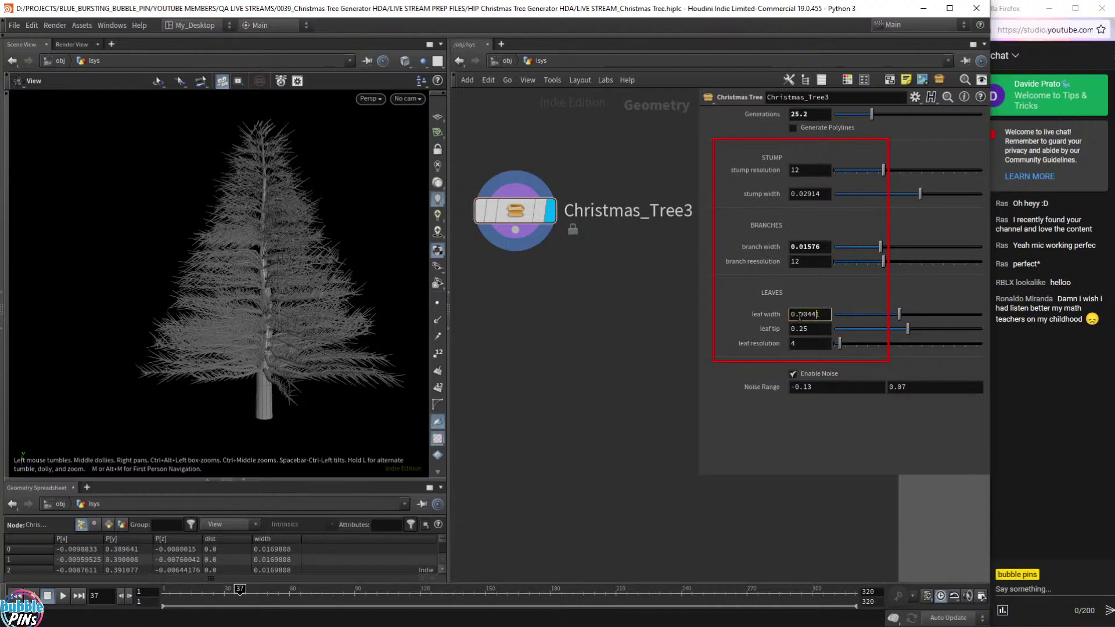
Try an exaggerated leaf width on the tree, restore it and set the leaf width to 0.00484.
scroll(800, 317, "up", 1)
scroll(800, 317, "down", 1)
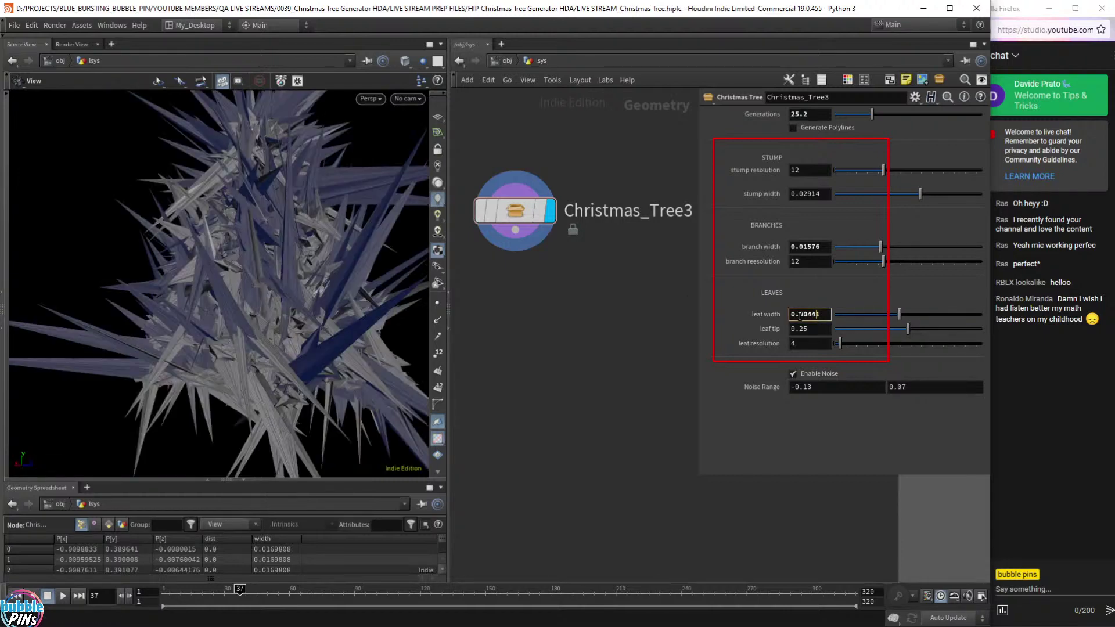
mouse_move(897, 315)
left_mouse_down()
mouse_move(966, 322)
mouse_move(905, 323)
left_mouse_up()
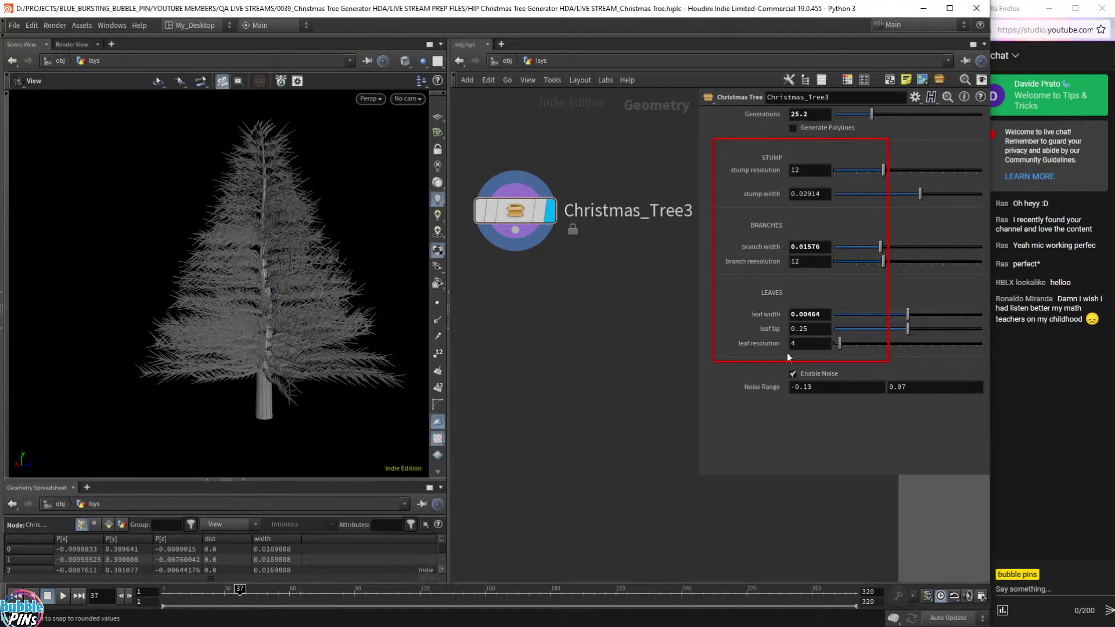
Examine the shape of the leaf tips at the branch ends up close and on the whole tree.
left_click(808, 330)
double_click(815, 333)
left_click_drag(406, 361, 394, 388)
scroll(400, 379, "up", 5)
scroll(400, 380, "up", 6)
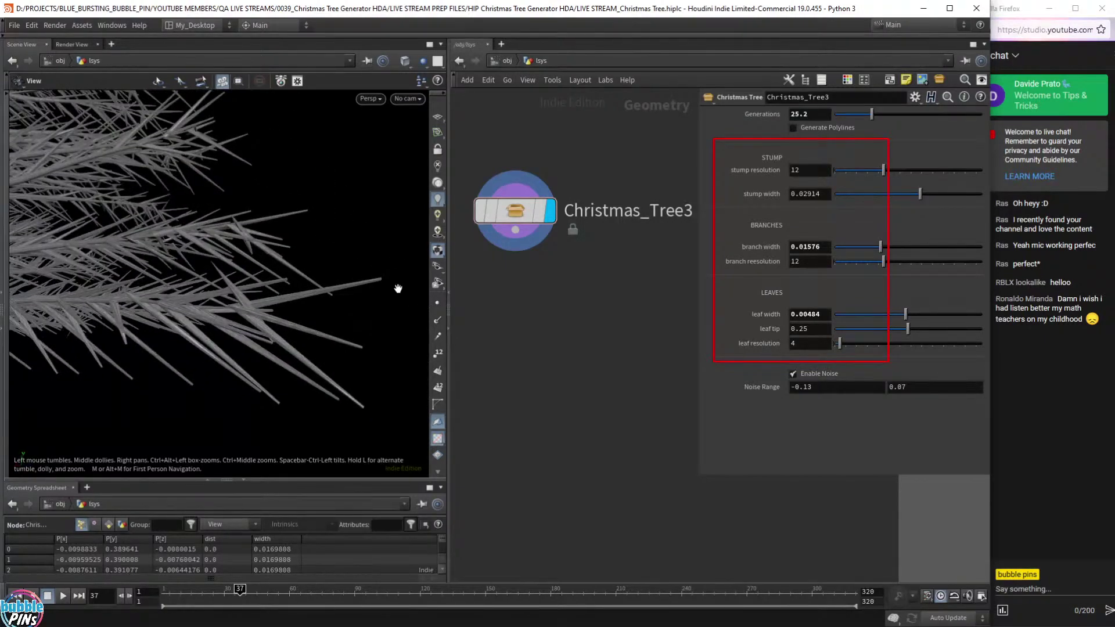
scroll(317, 295, "down", 4)
scroll(319, 293, "down", 8)
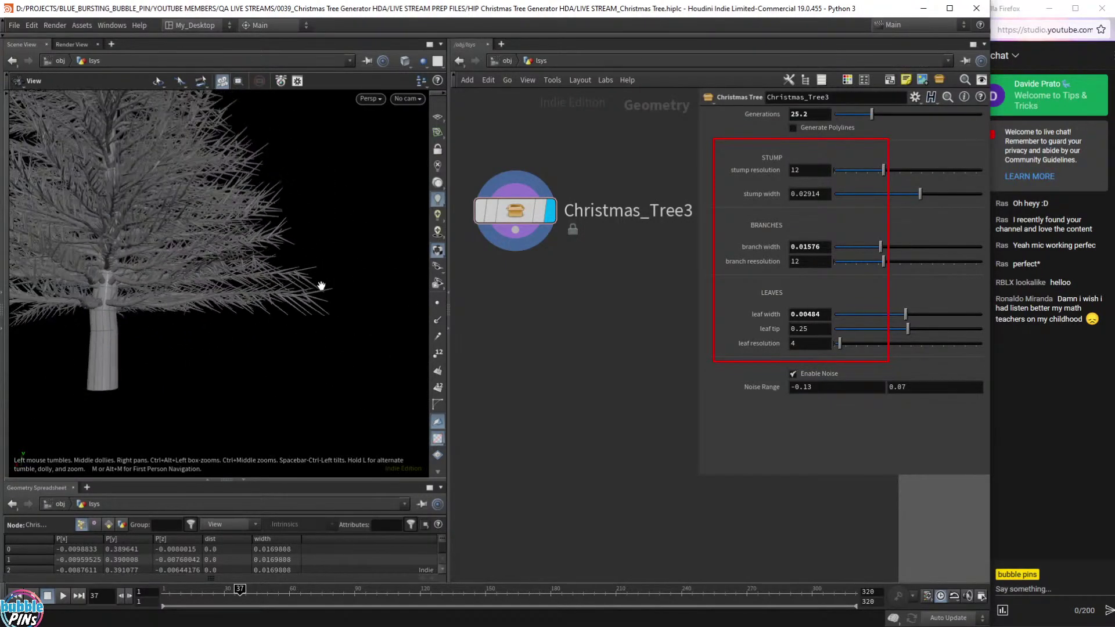
left_click(826, 328)
right_click_drag(214, 175, 302, 283)
scroll(308, 274, "down", 5)
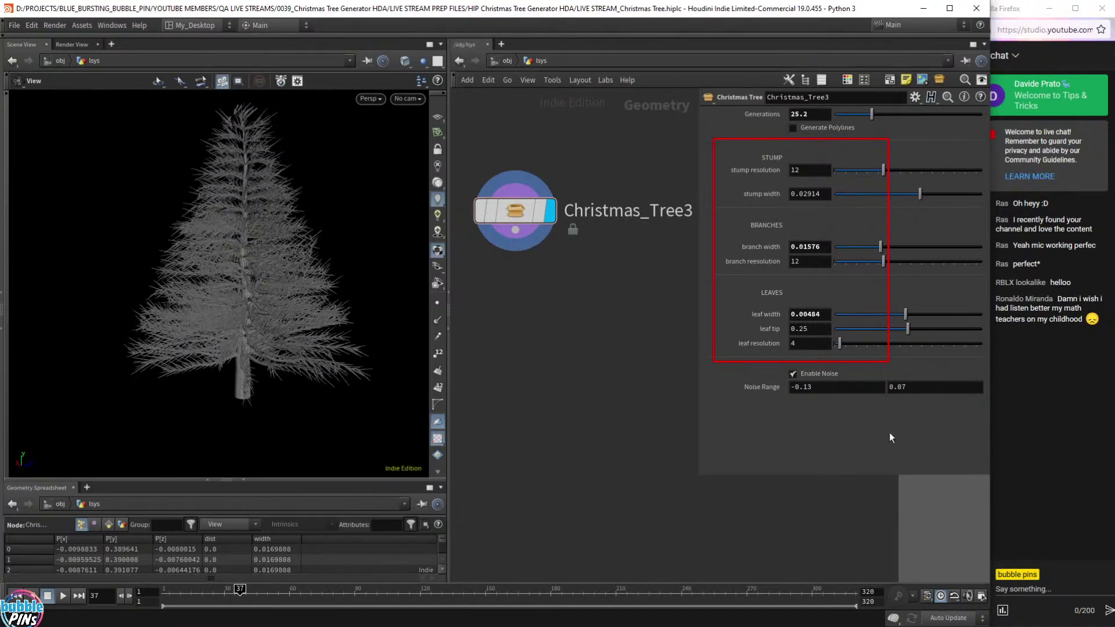
Raise the leaf tip to 0.5 and inspect the leaf ends up close.
left_click(817, 330)
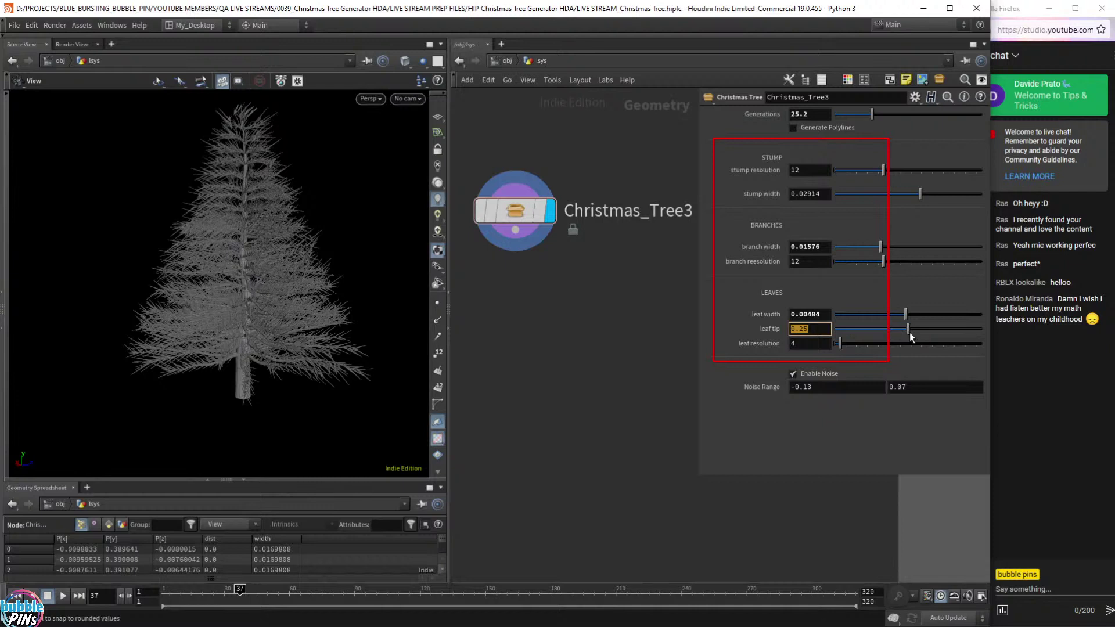
left_click_drag(910, 332, 911, 332)
left_click_drag(995, 323, 1039, 335)
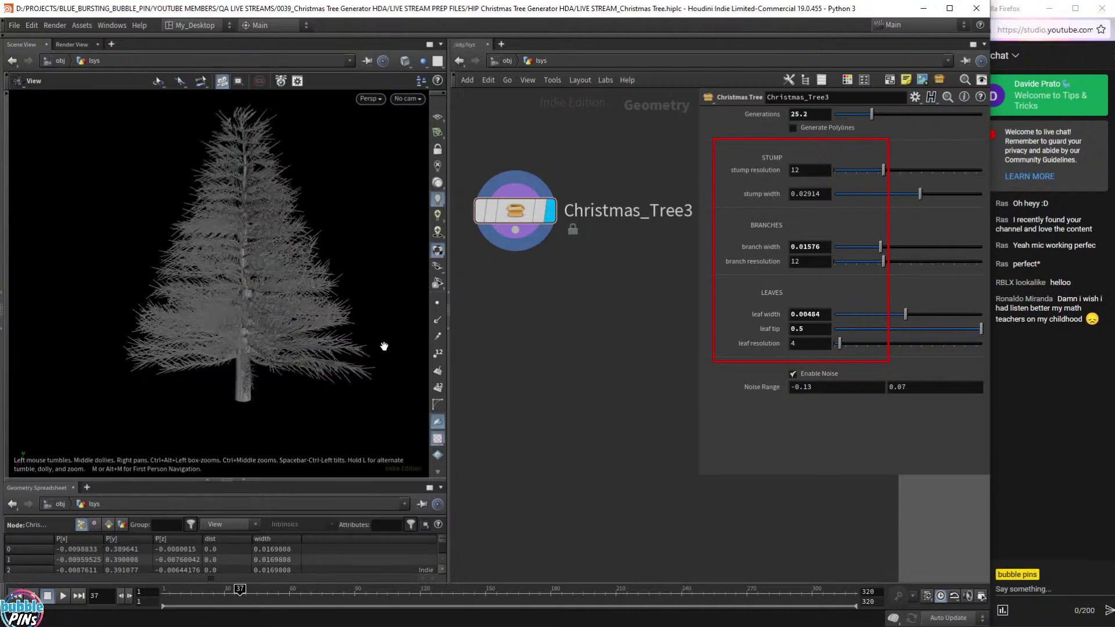
scroll(377, 352, "up", 10)
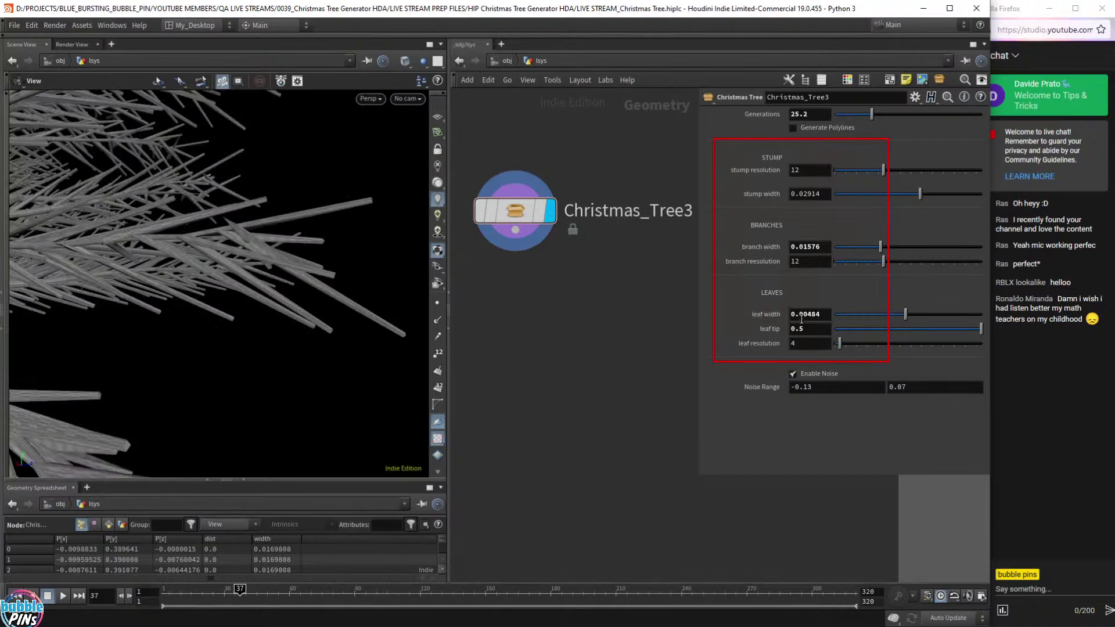
Set the leaf tip to 2 and inspect the thickened leaf ends up close and on the whole tree.
left_click_drag(791, 329, 853, 329)
type("2")
key("Return")
left_click_drag(372, 219, 318, 213)
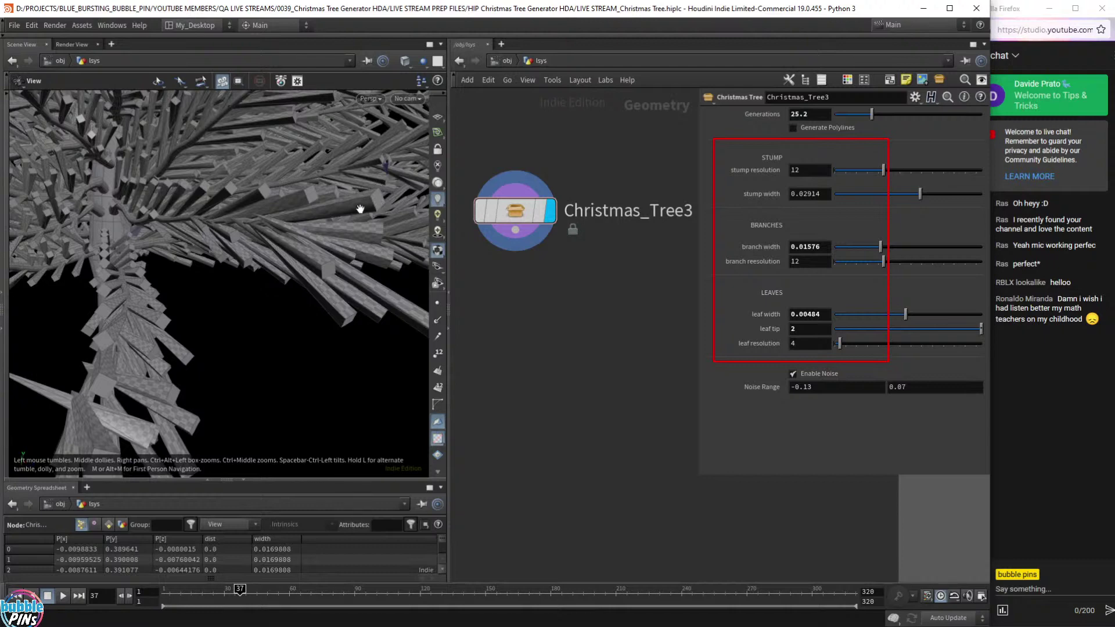
left_click_drag(373, 197, 372, 215)
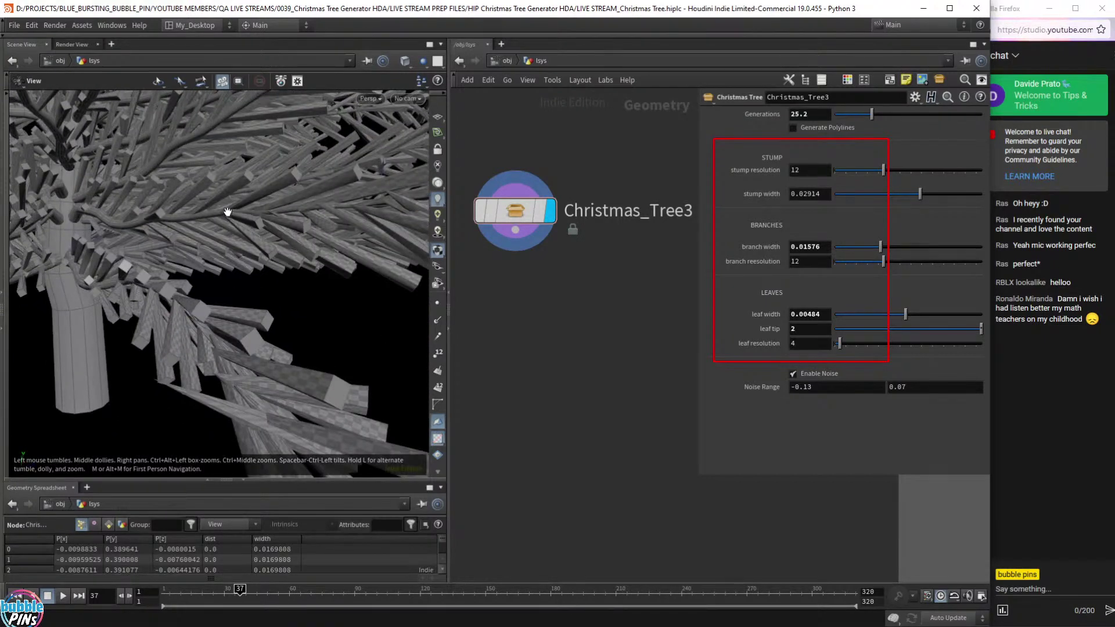
scroll(227, 211, "down", 10)
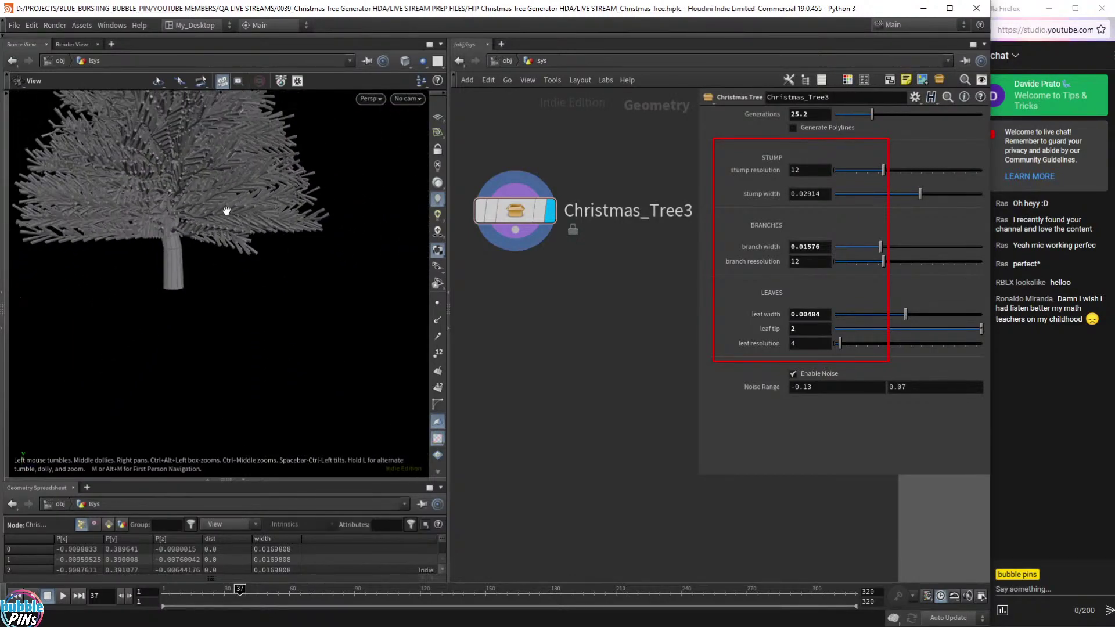
scroll(227, 211, "down", 2)
right_click_drag(240, 140, 268, 257)
mouse_move(267, 257)
left_mouse_down()
mouse_move(297, 192)
mouse_move(281, 243)
mouse_move(242, 249)
mouse_move(259, 246)
left_mouse_up()
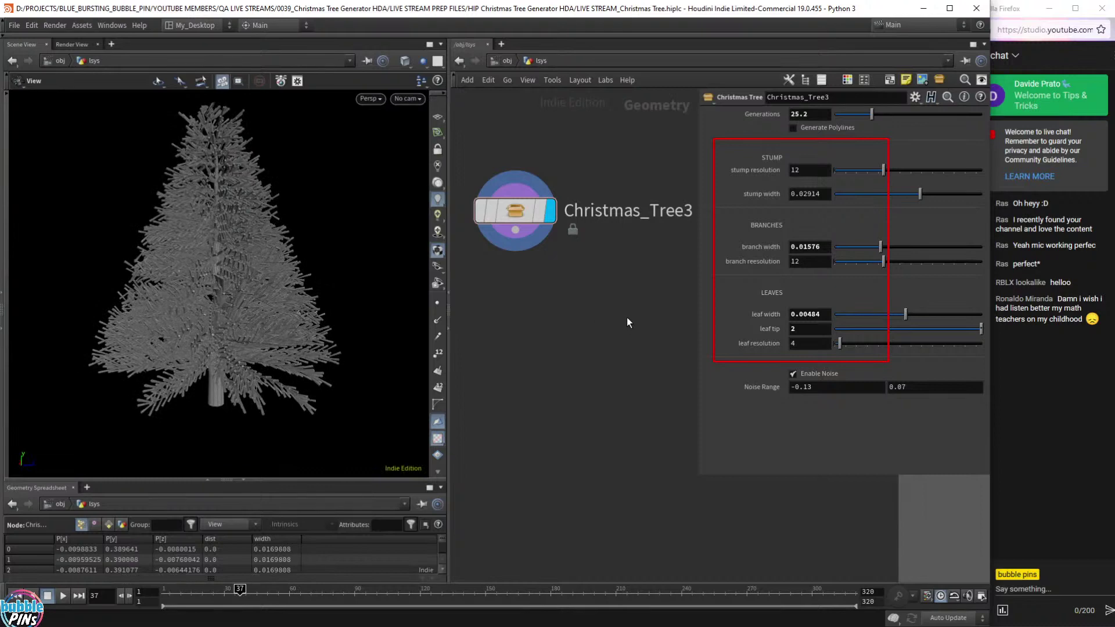
left_click_drag(603, 288, 456, 141)
middle_click_drag(610, 314, 525, 373)
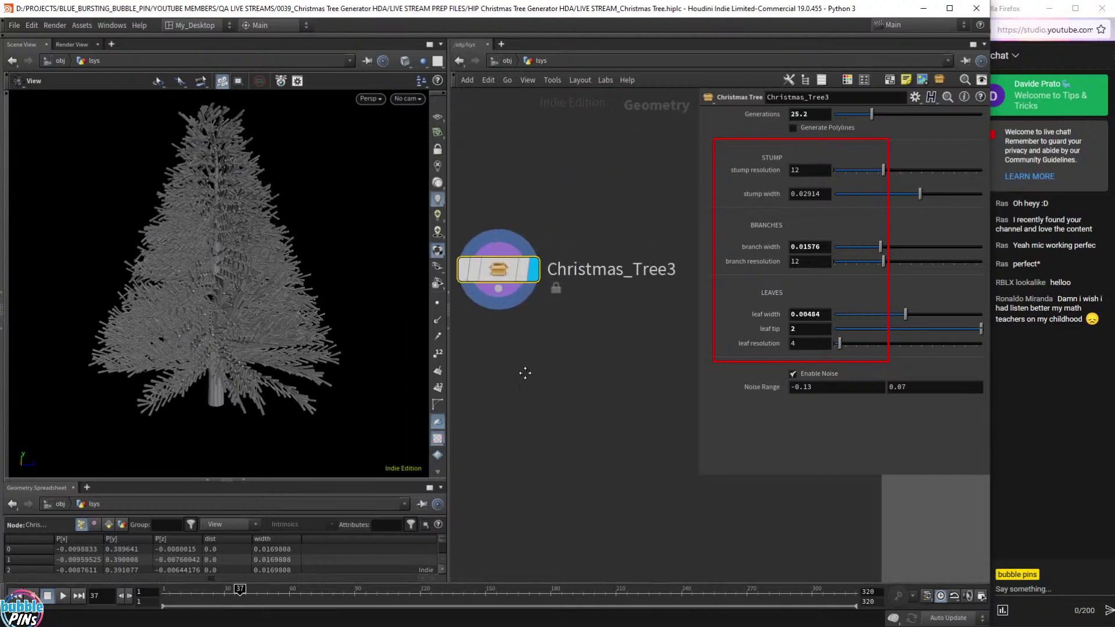
scroll(536, 367, "down", 2)
left_click(534, 373)
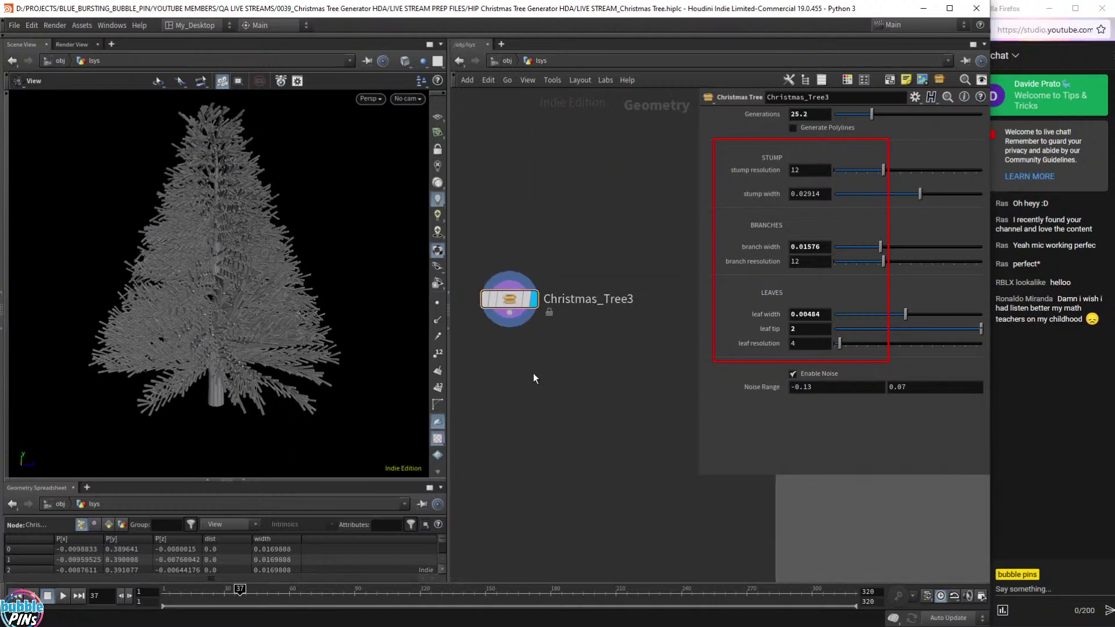